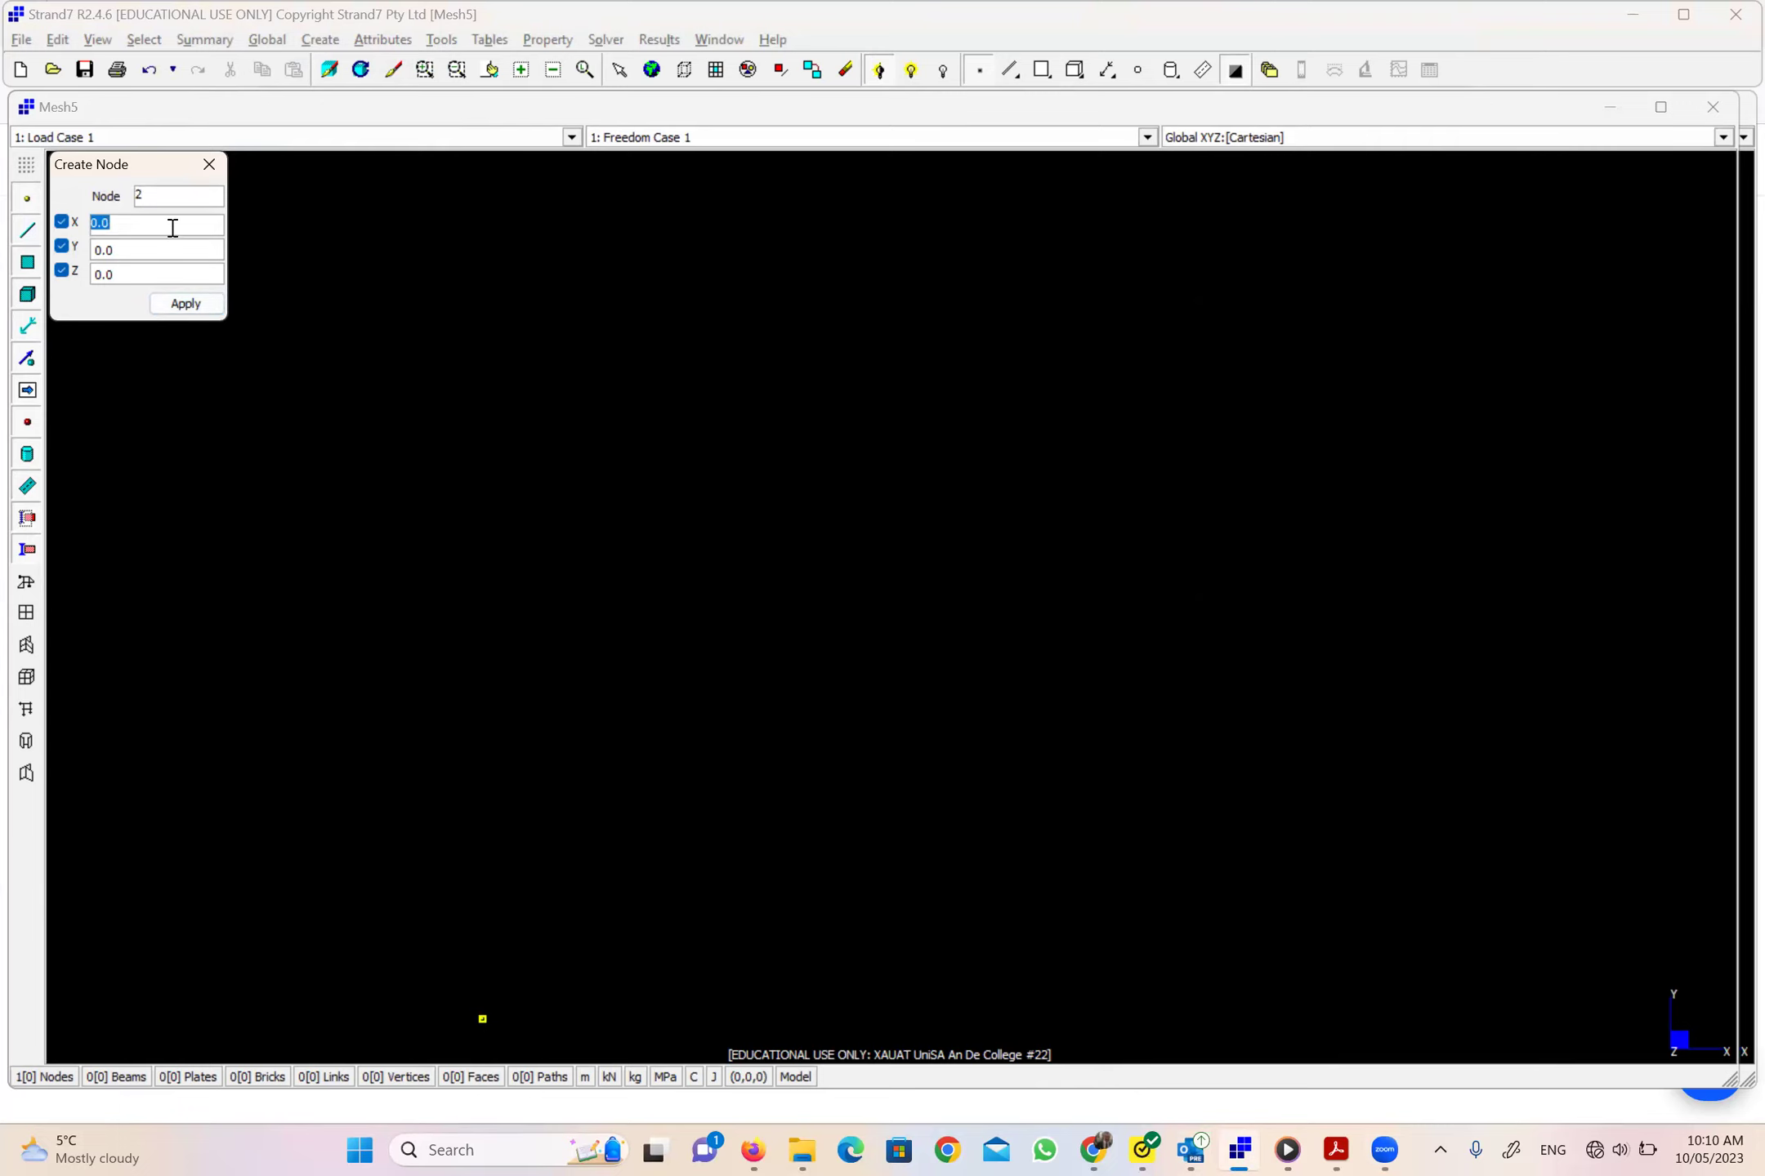
Create three nodes along the X axis at X = 2, 4 and 6, with Y and Z at 0.
text(2)
click(175, 300)
click(143, 226)
double_click(143, 223)
text(4)
click(204, 308)
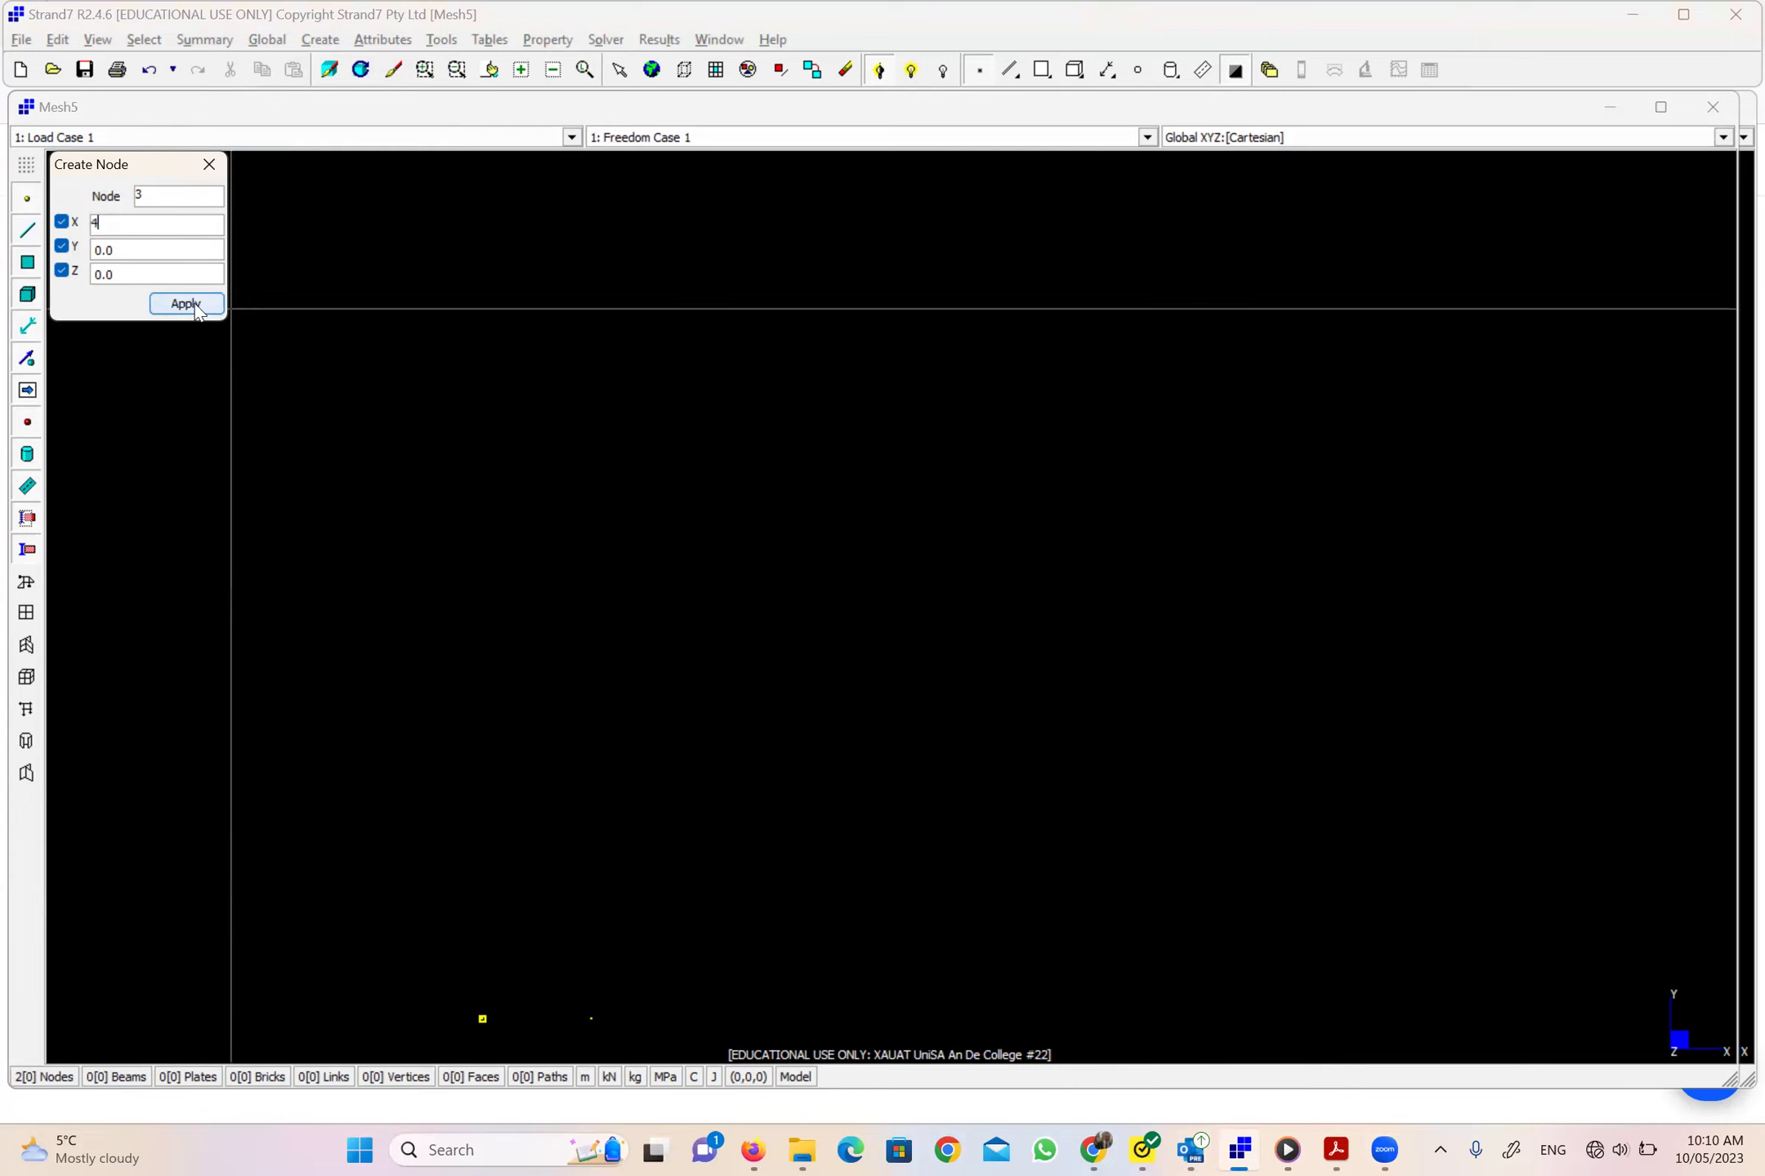
click(136, 226)
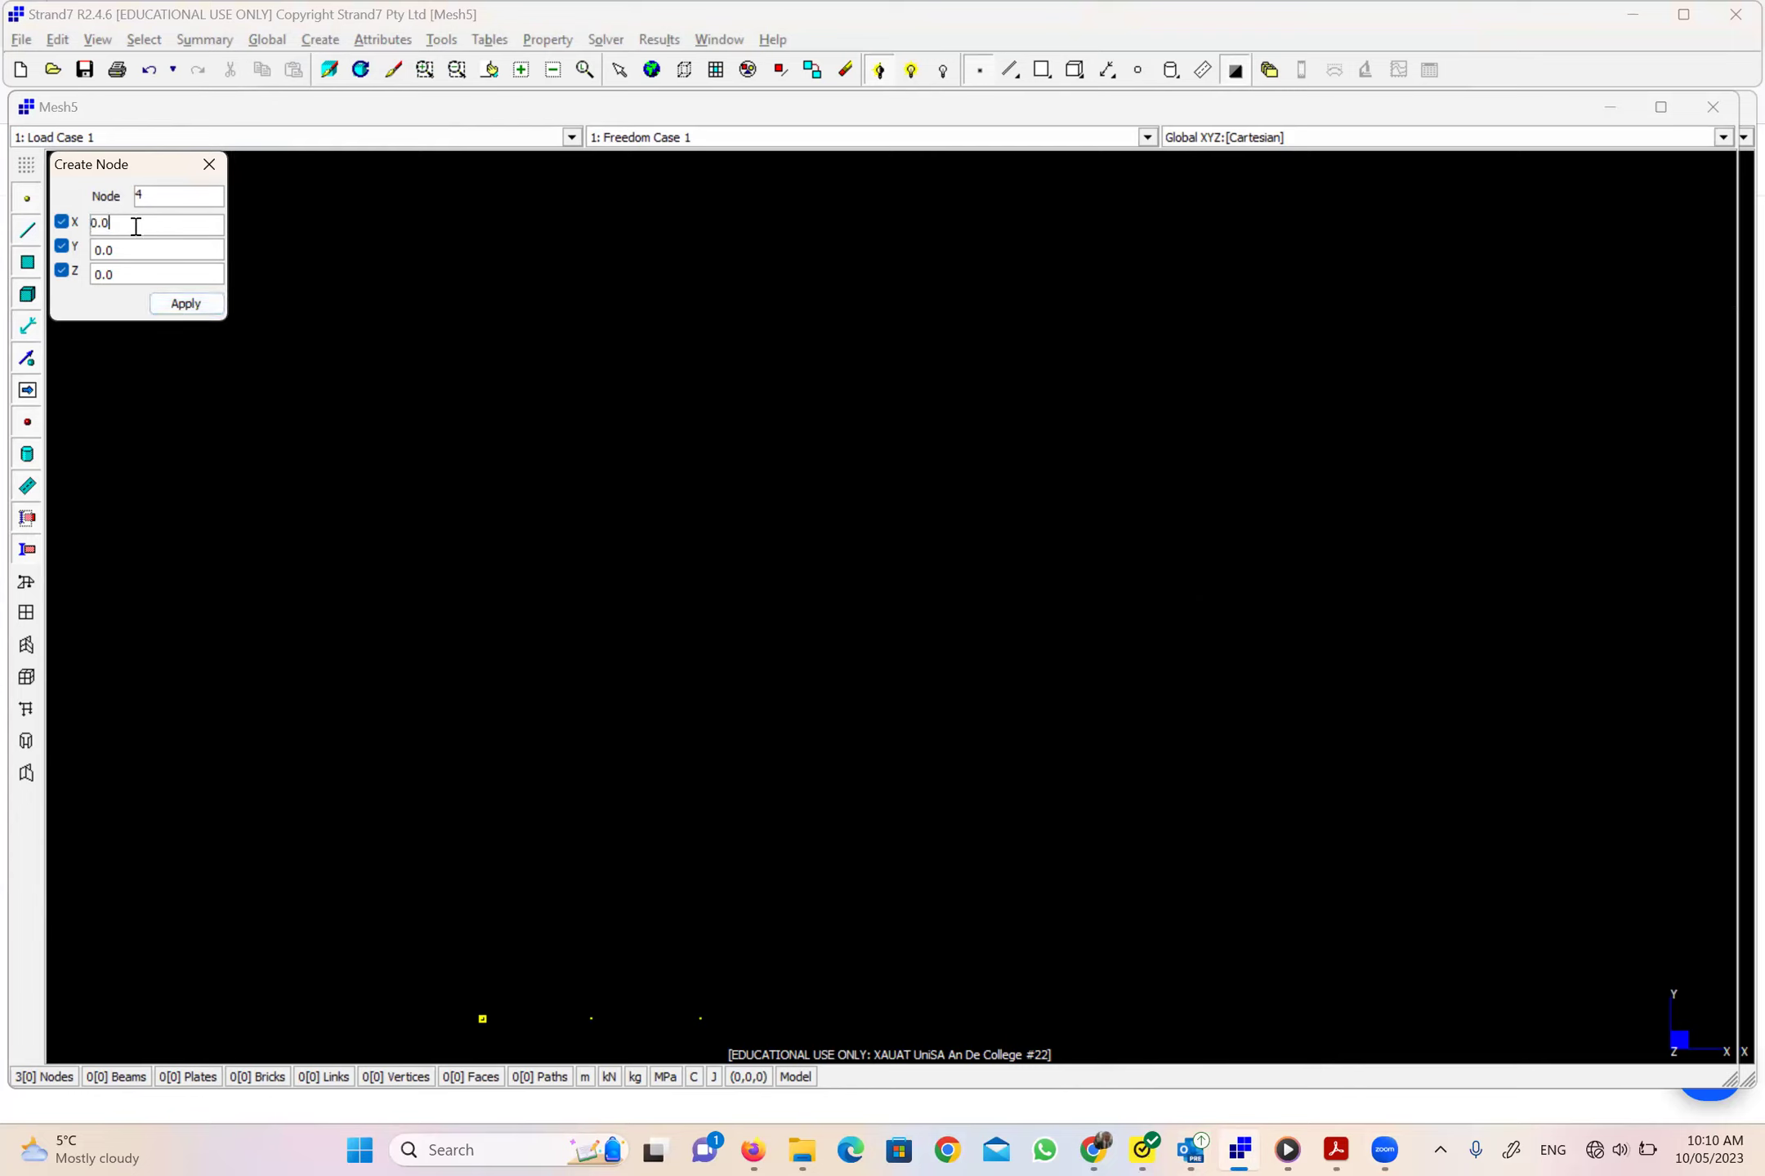
double_click(135, 226)
text(6)
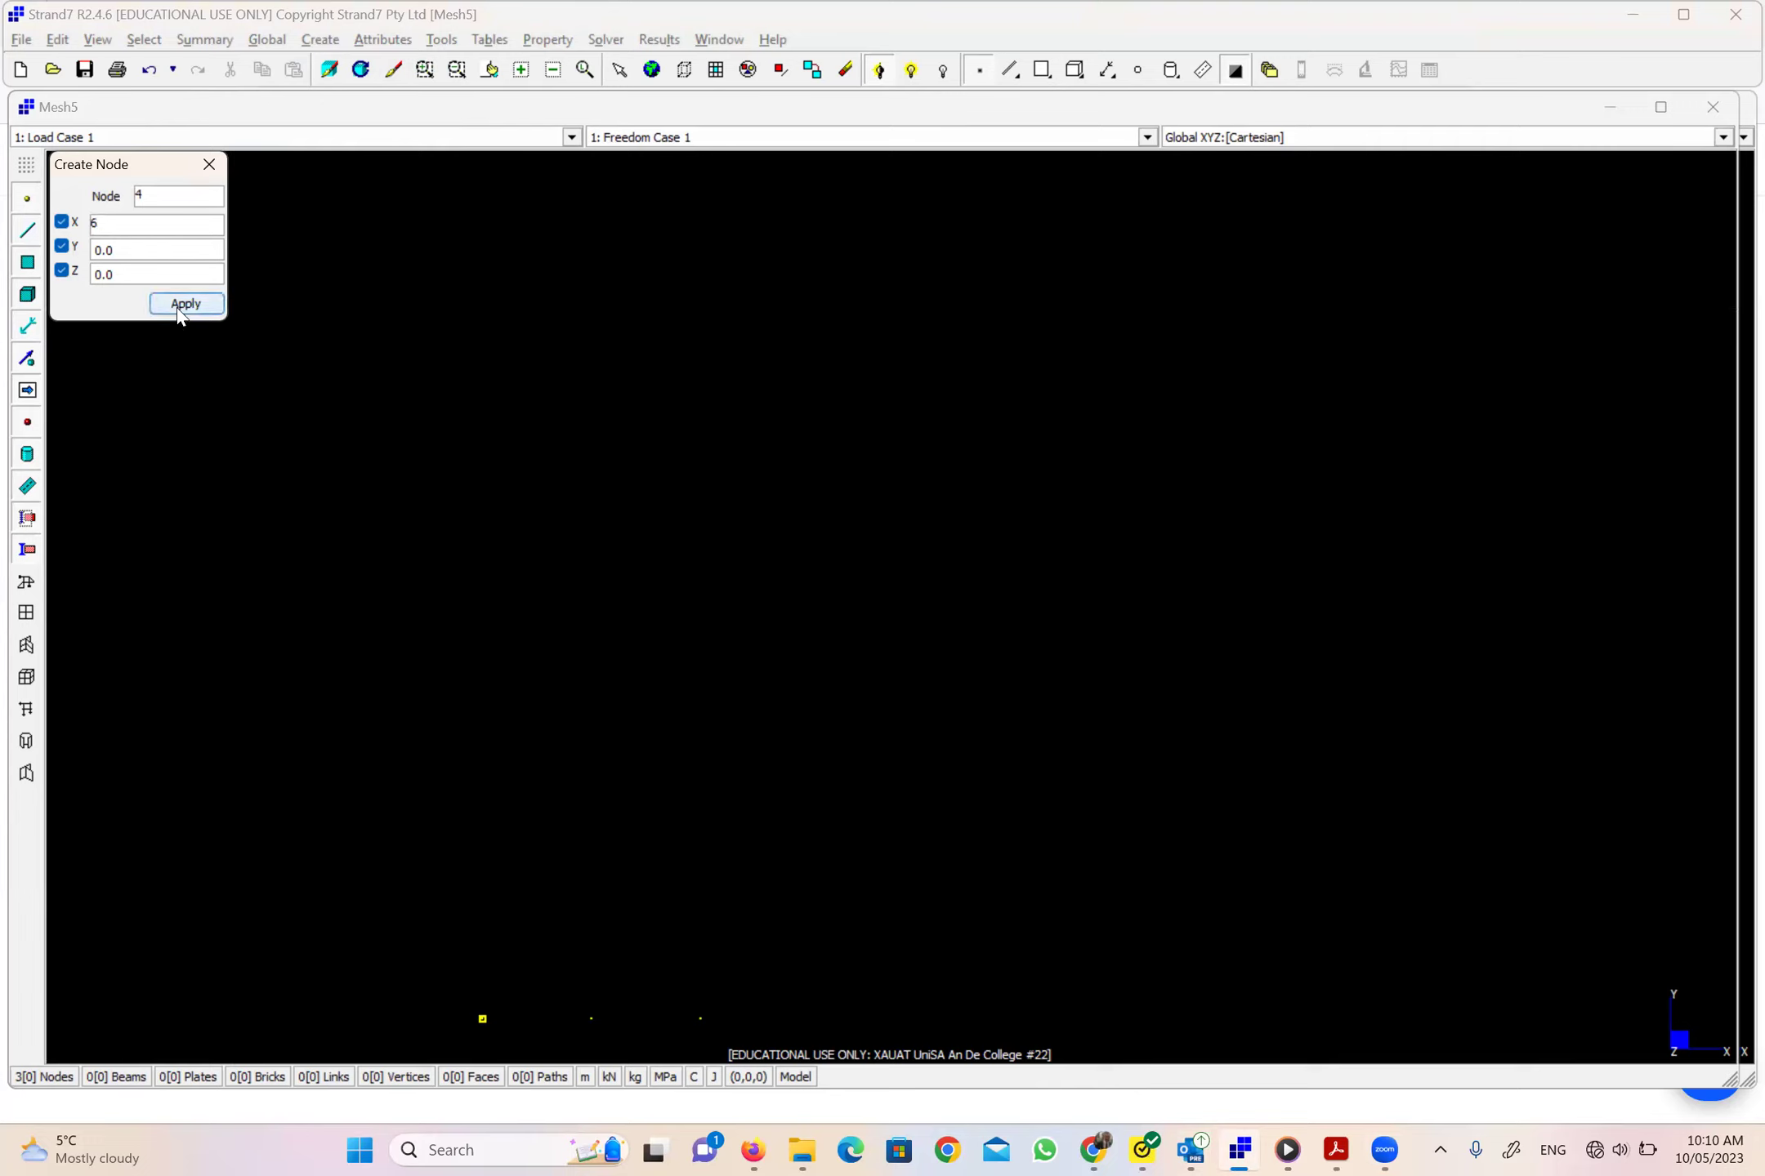
click(182, 309)
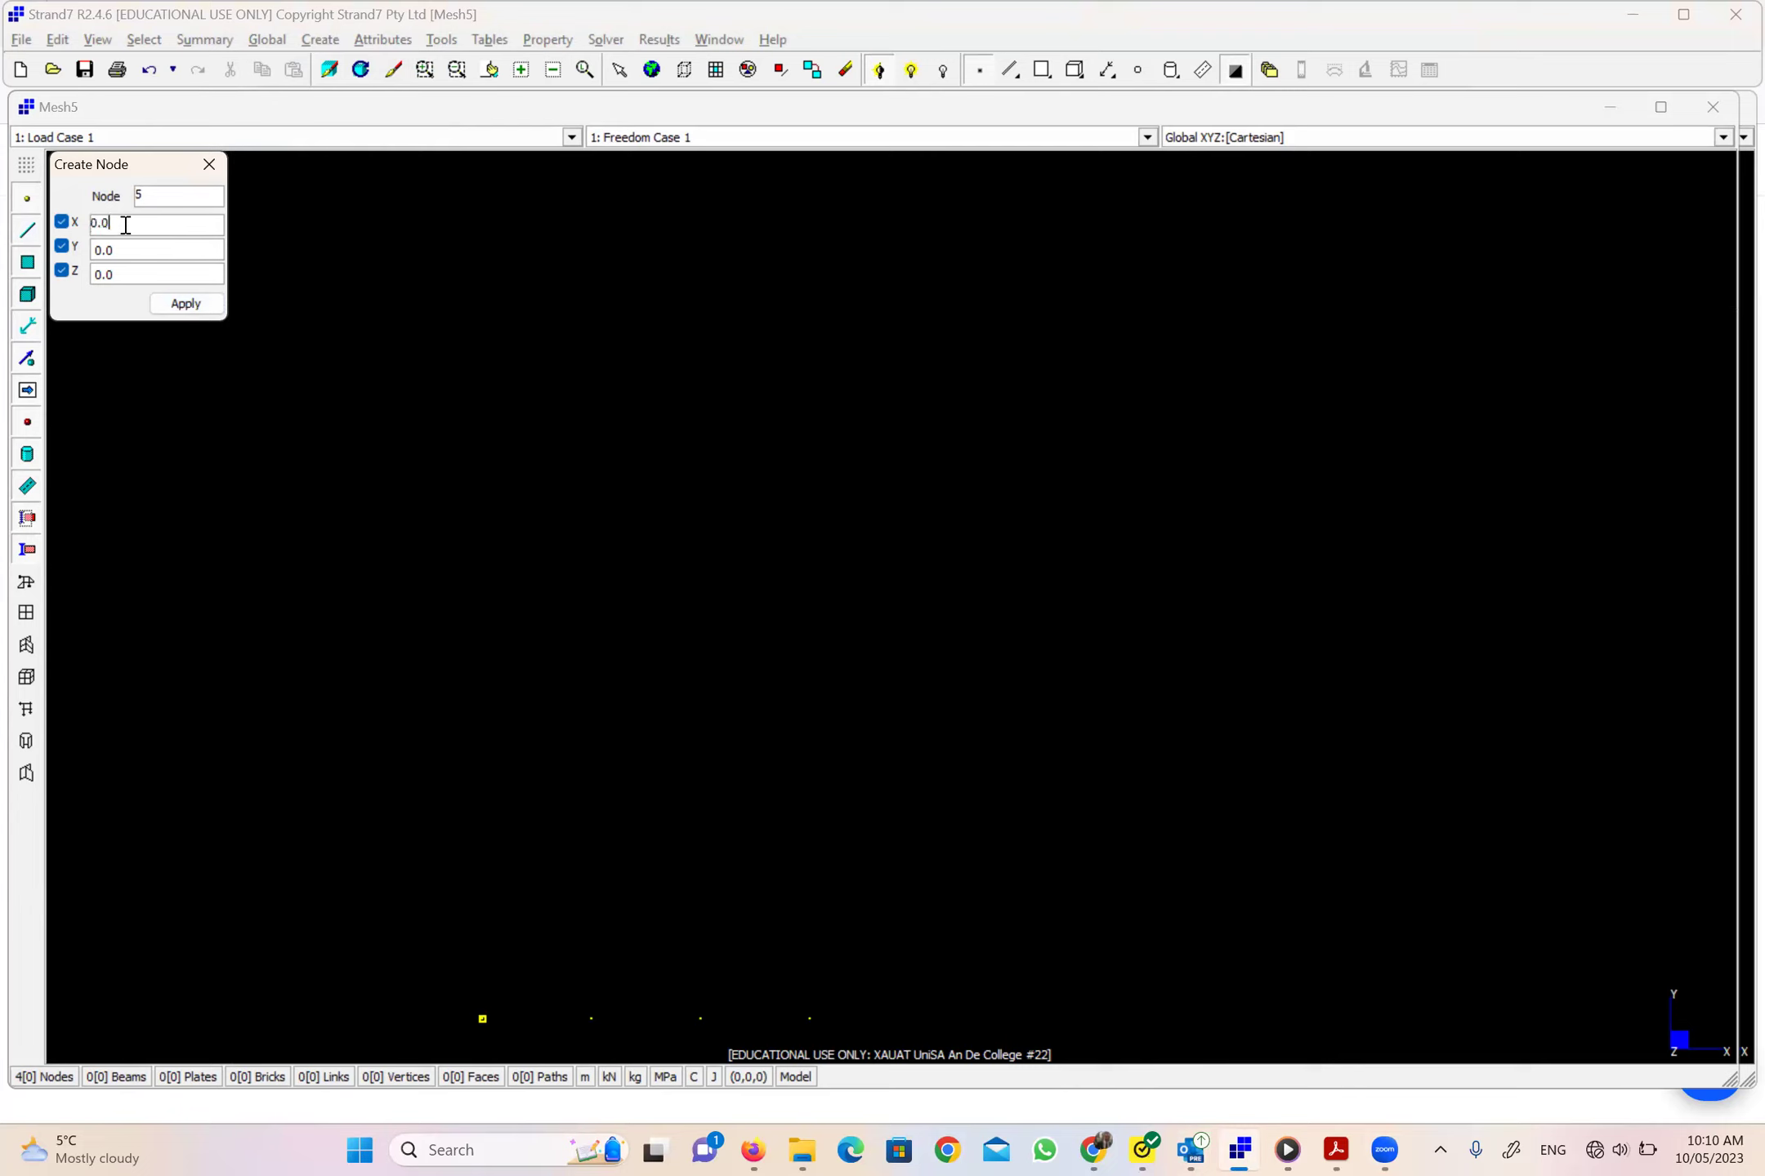
Create two upper nodes at (2, 2, 0) and (4, 2, 0), then finish node creation.
text(2)
double_click(125, 251)
text(2)
click(185, 304)
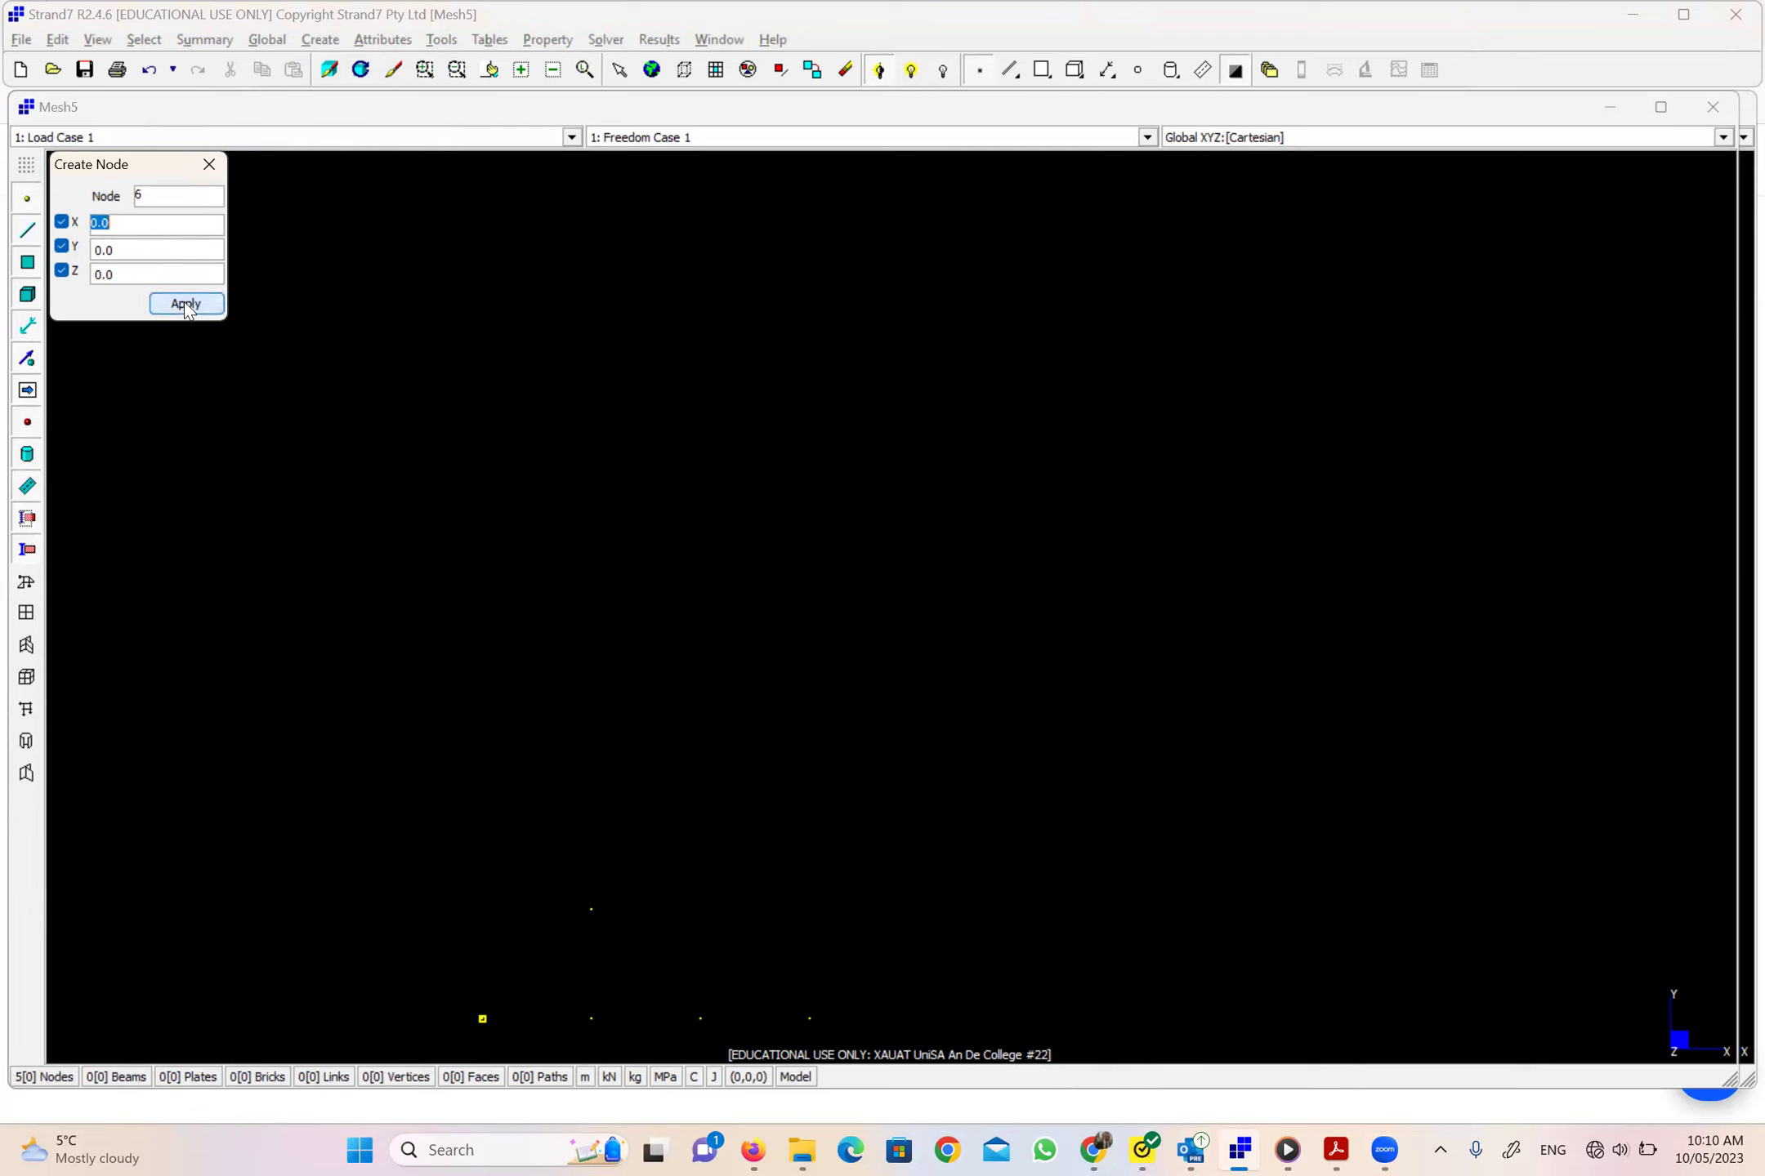
text(4)
double_click(125, 251)
text(2)
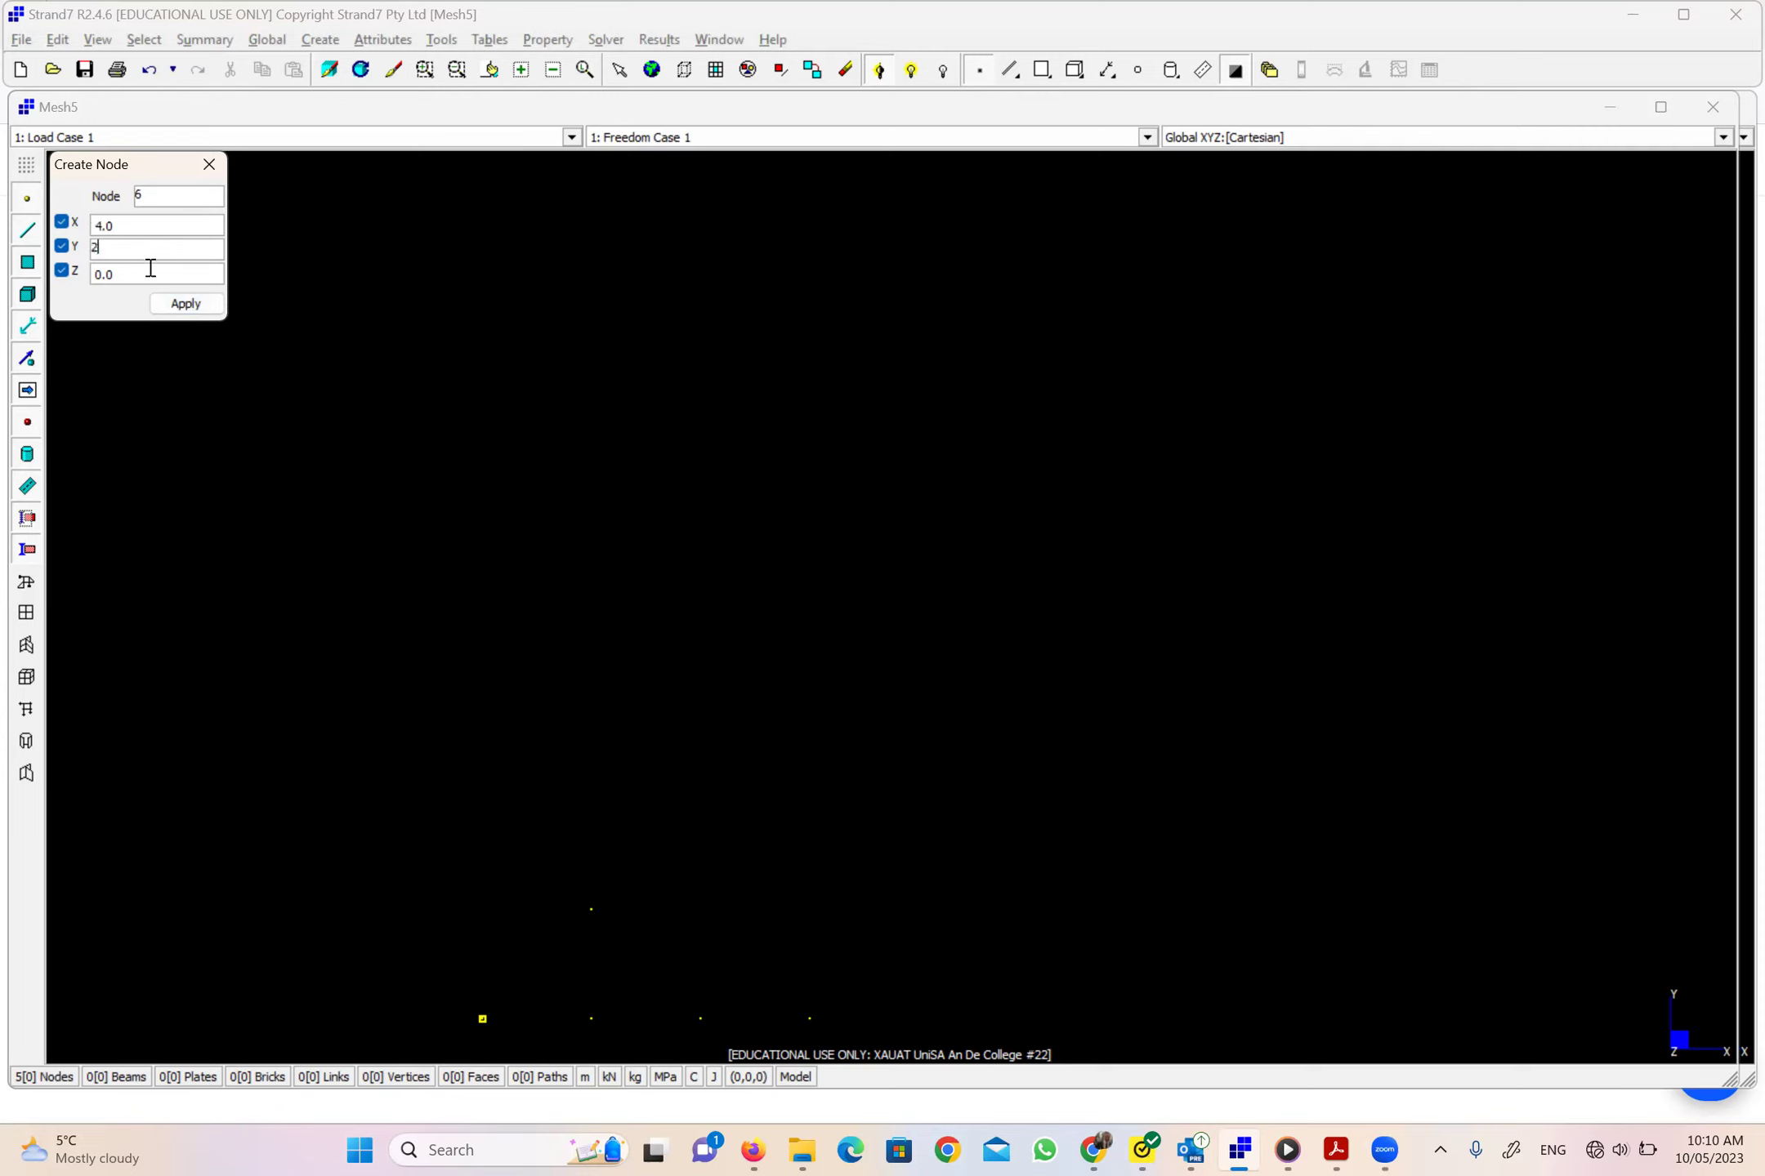
click(185, 304)
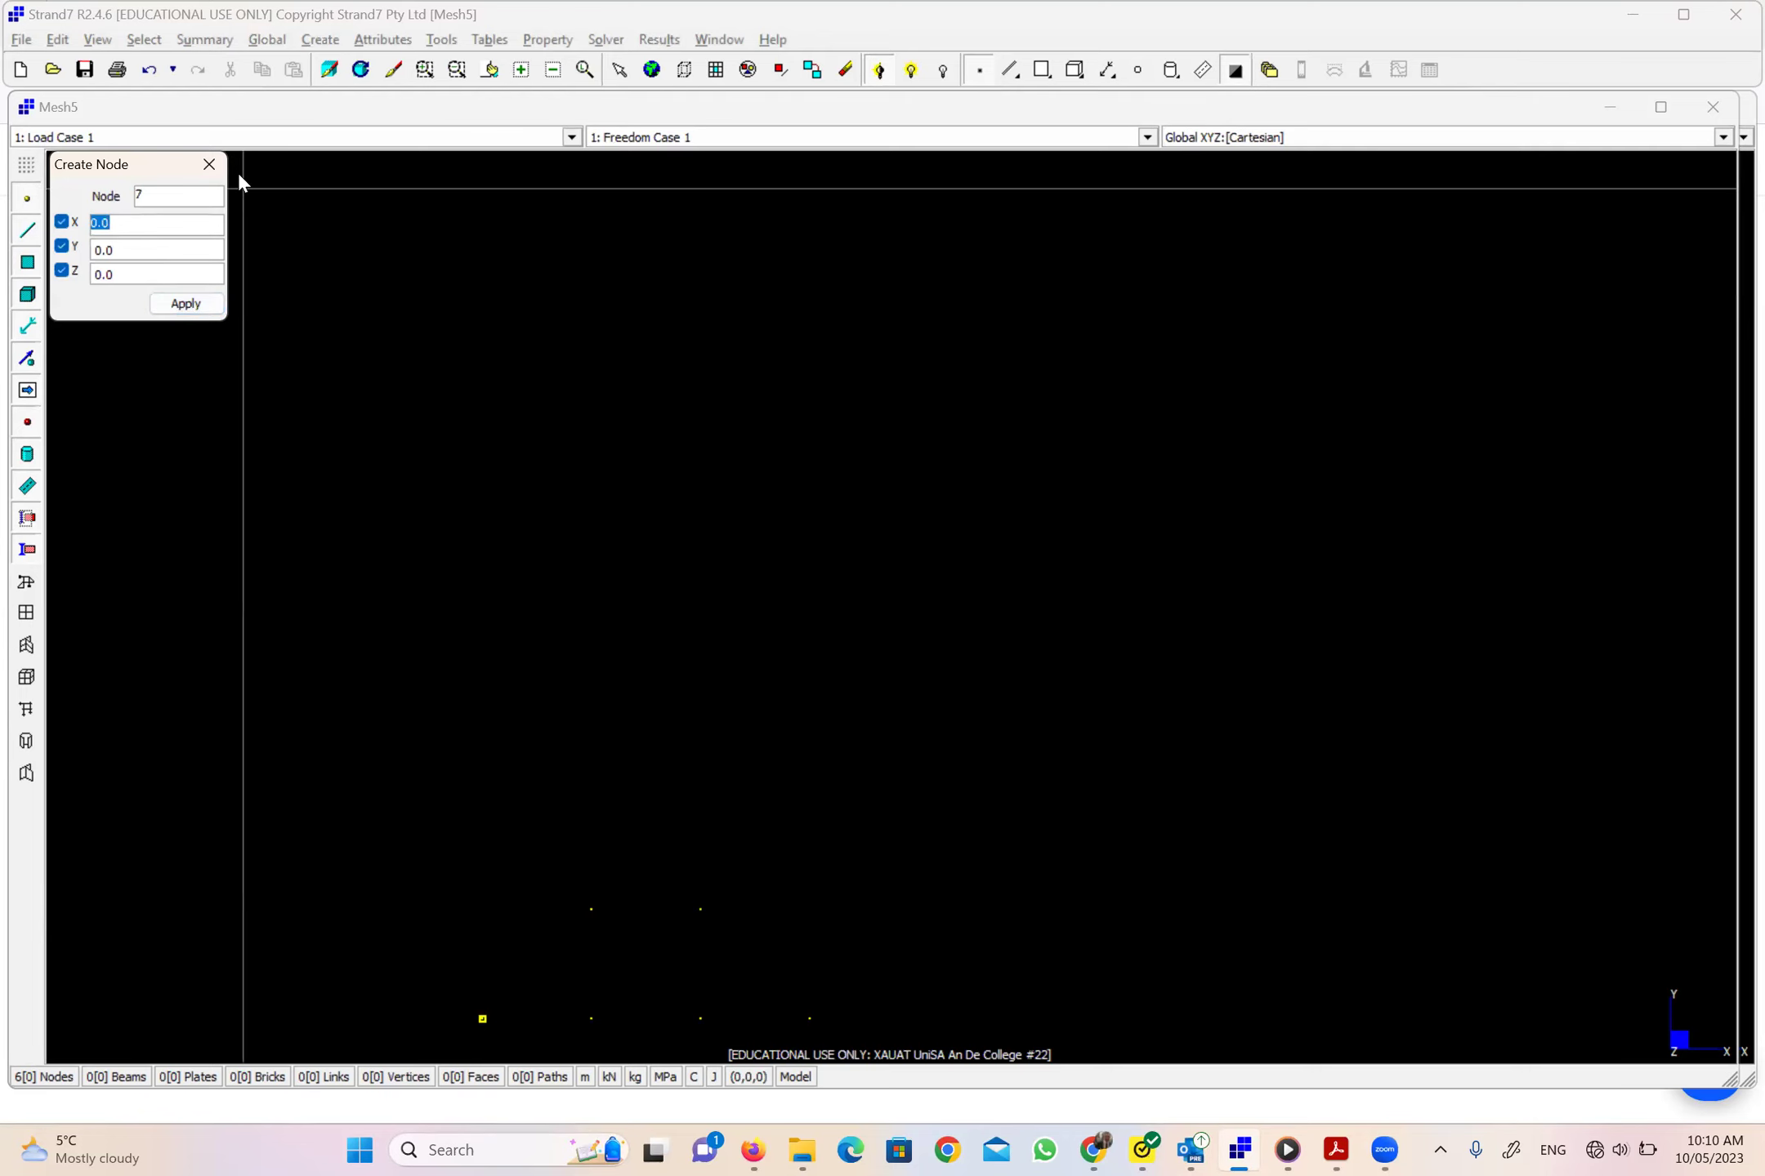
click(209, 164)
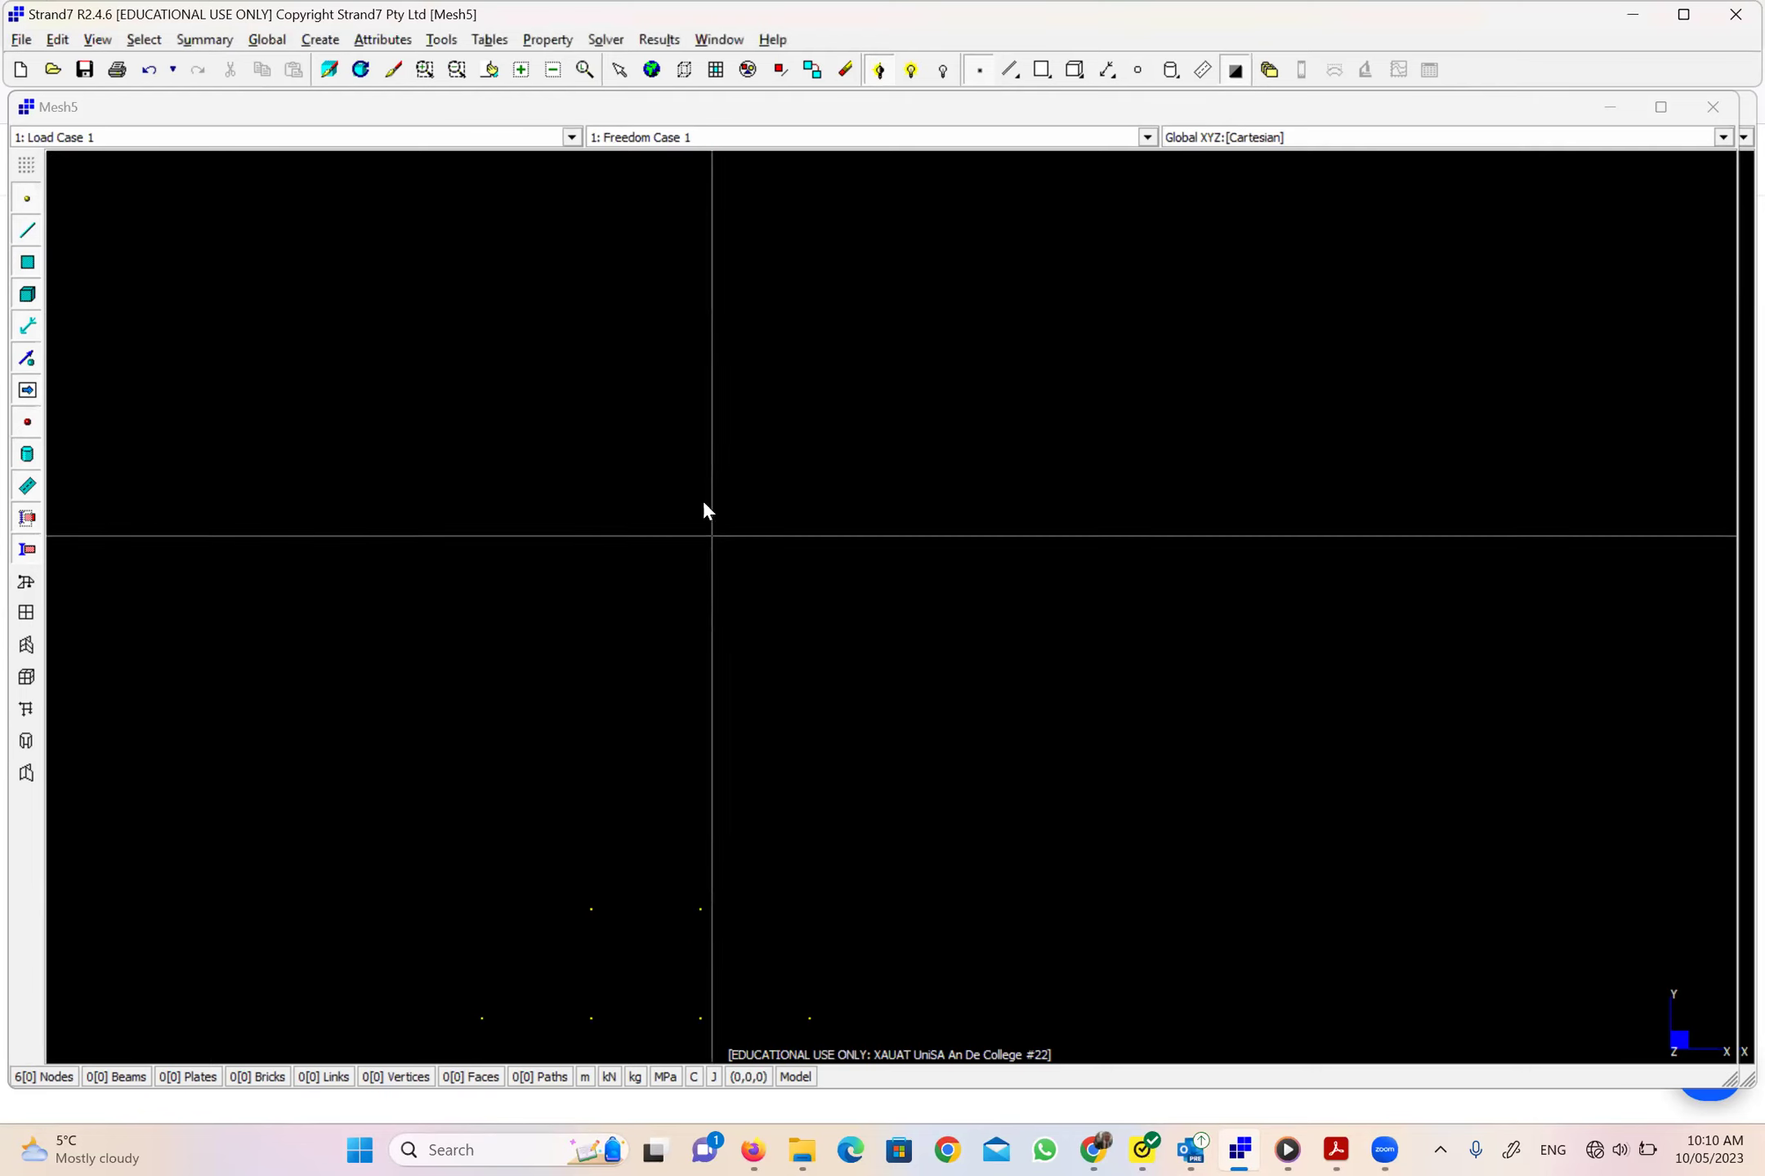
Create three Beam2 elements with property 1 joining the four lower nodes in sequence as the truss's bottom chord.
click(330, 70)
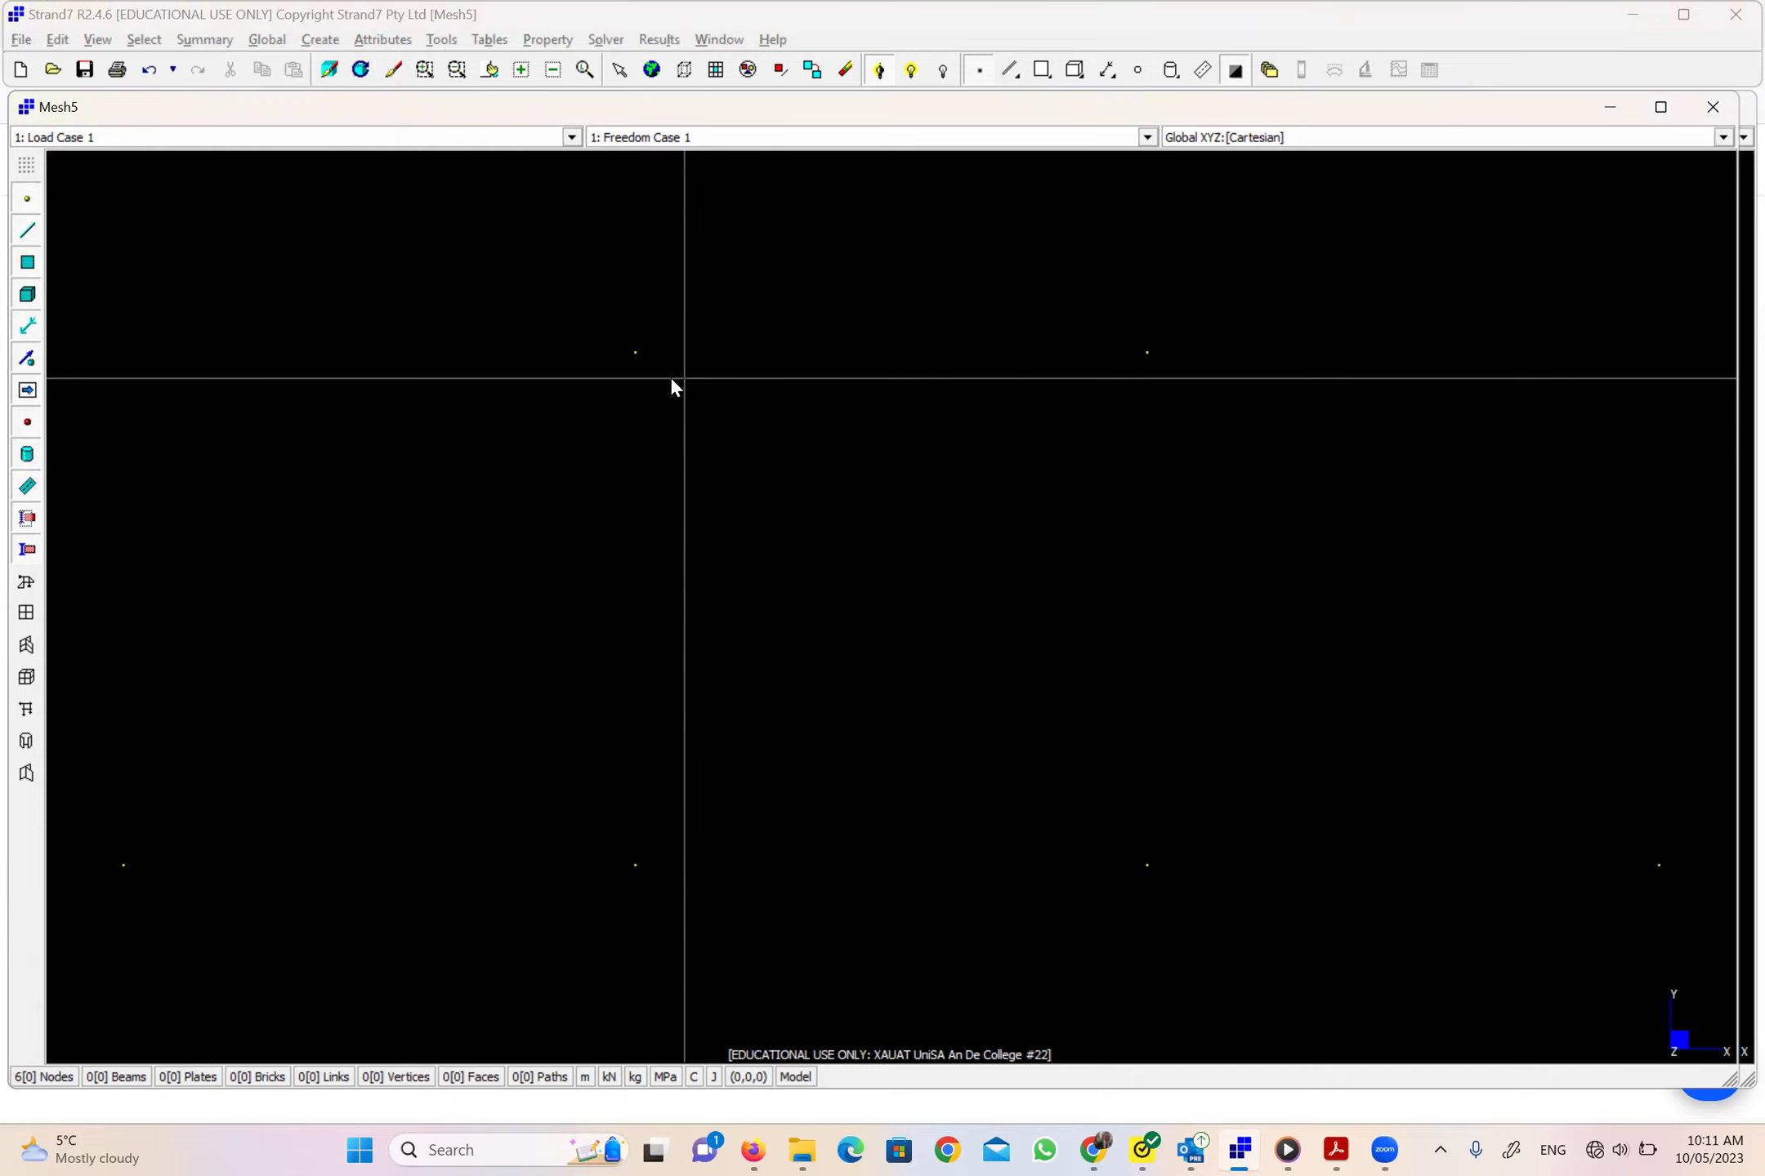
click(330, 45)
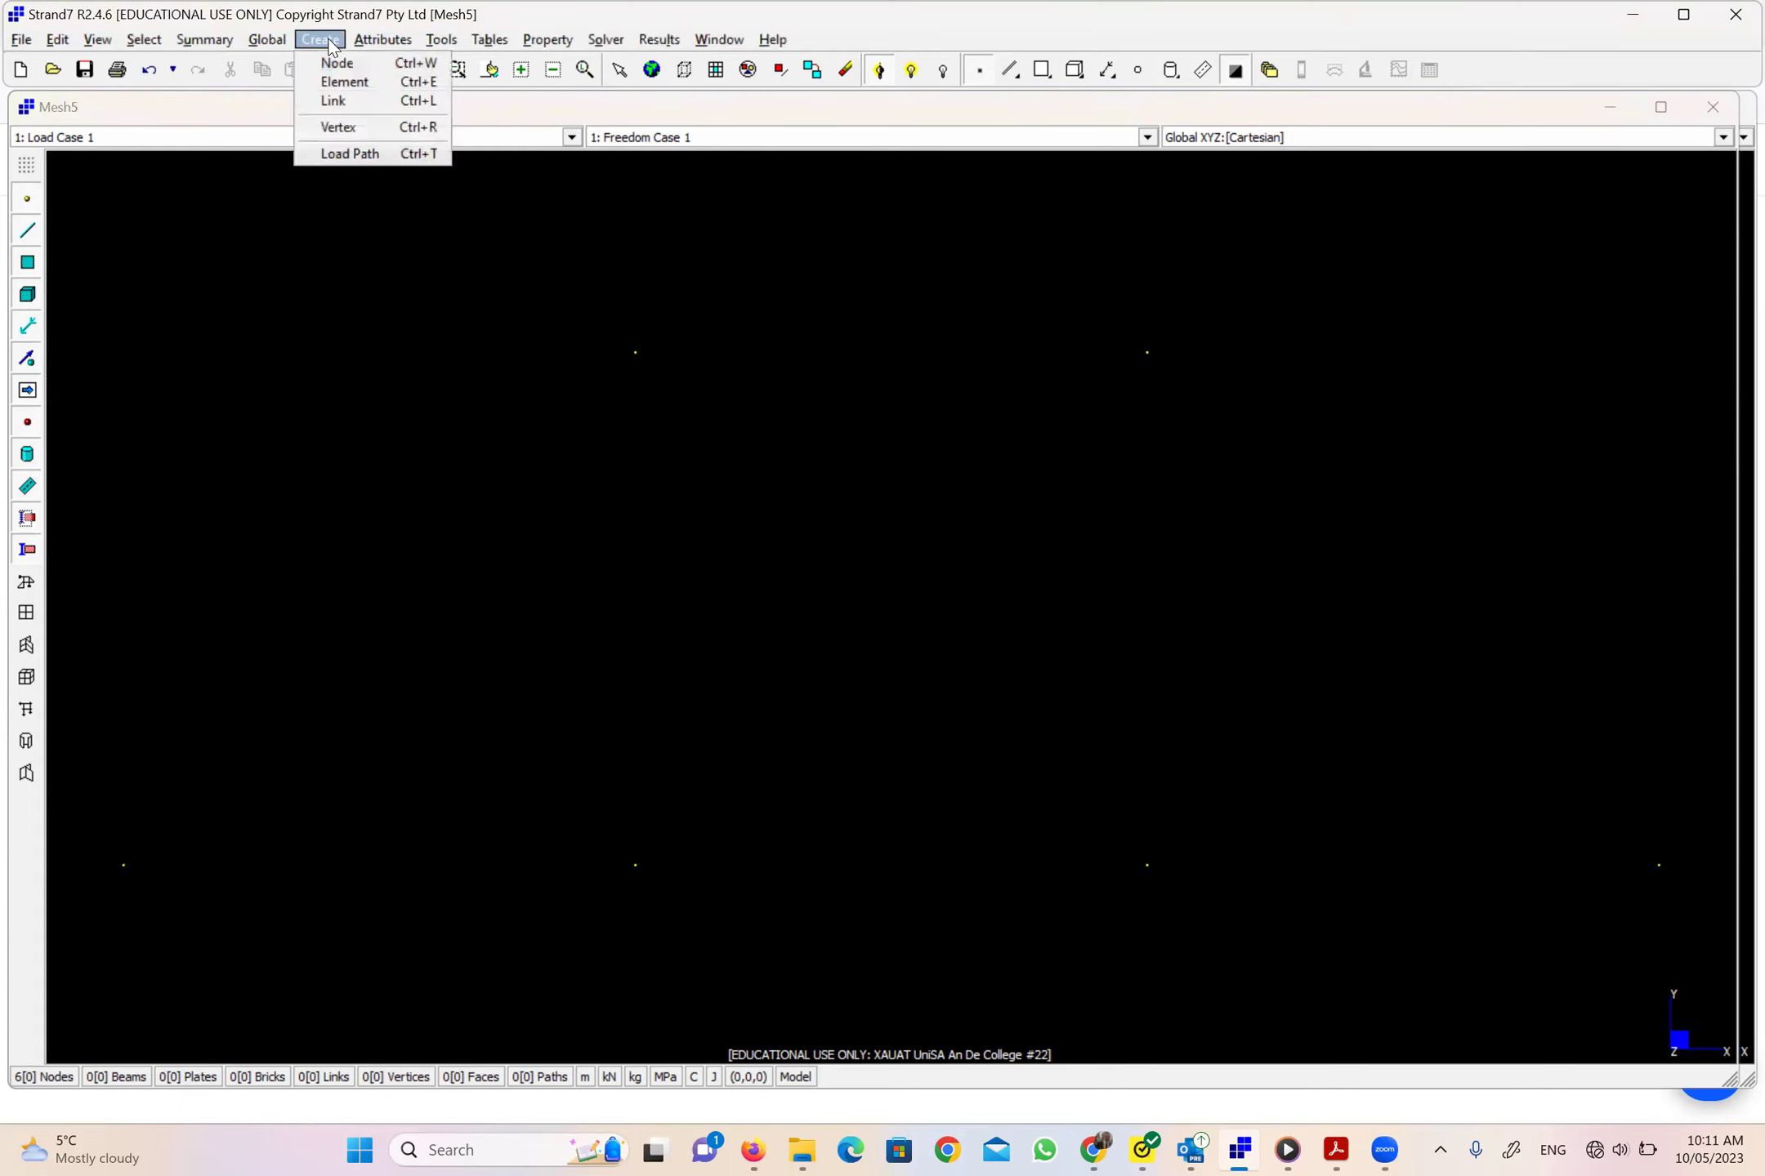
click(343, 83)
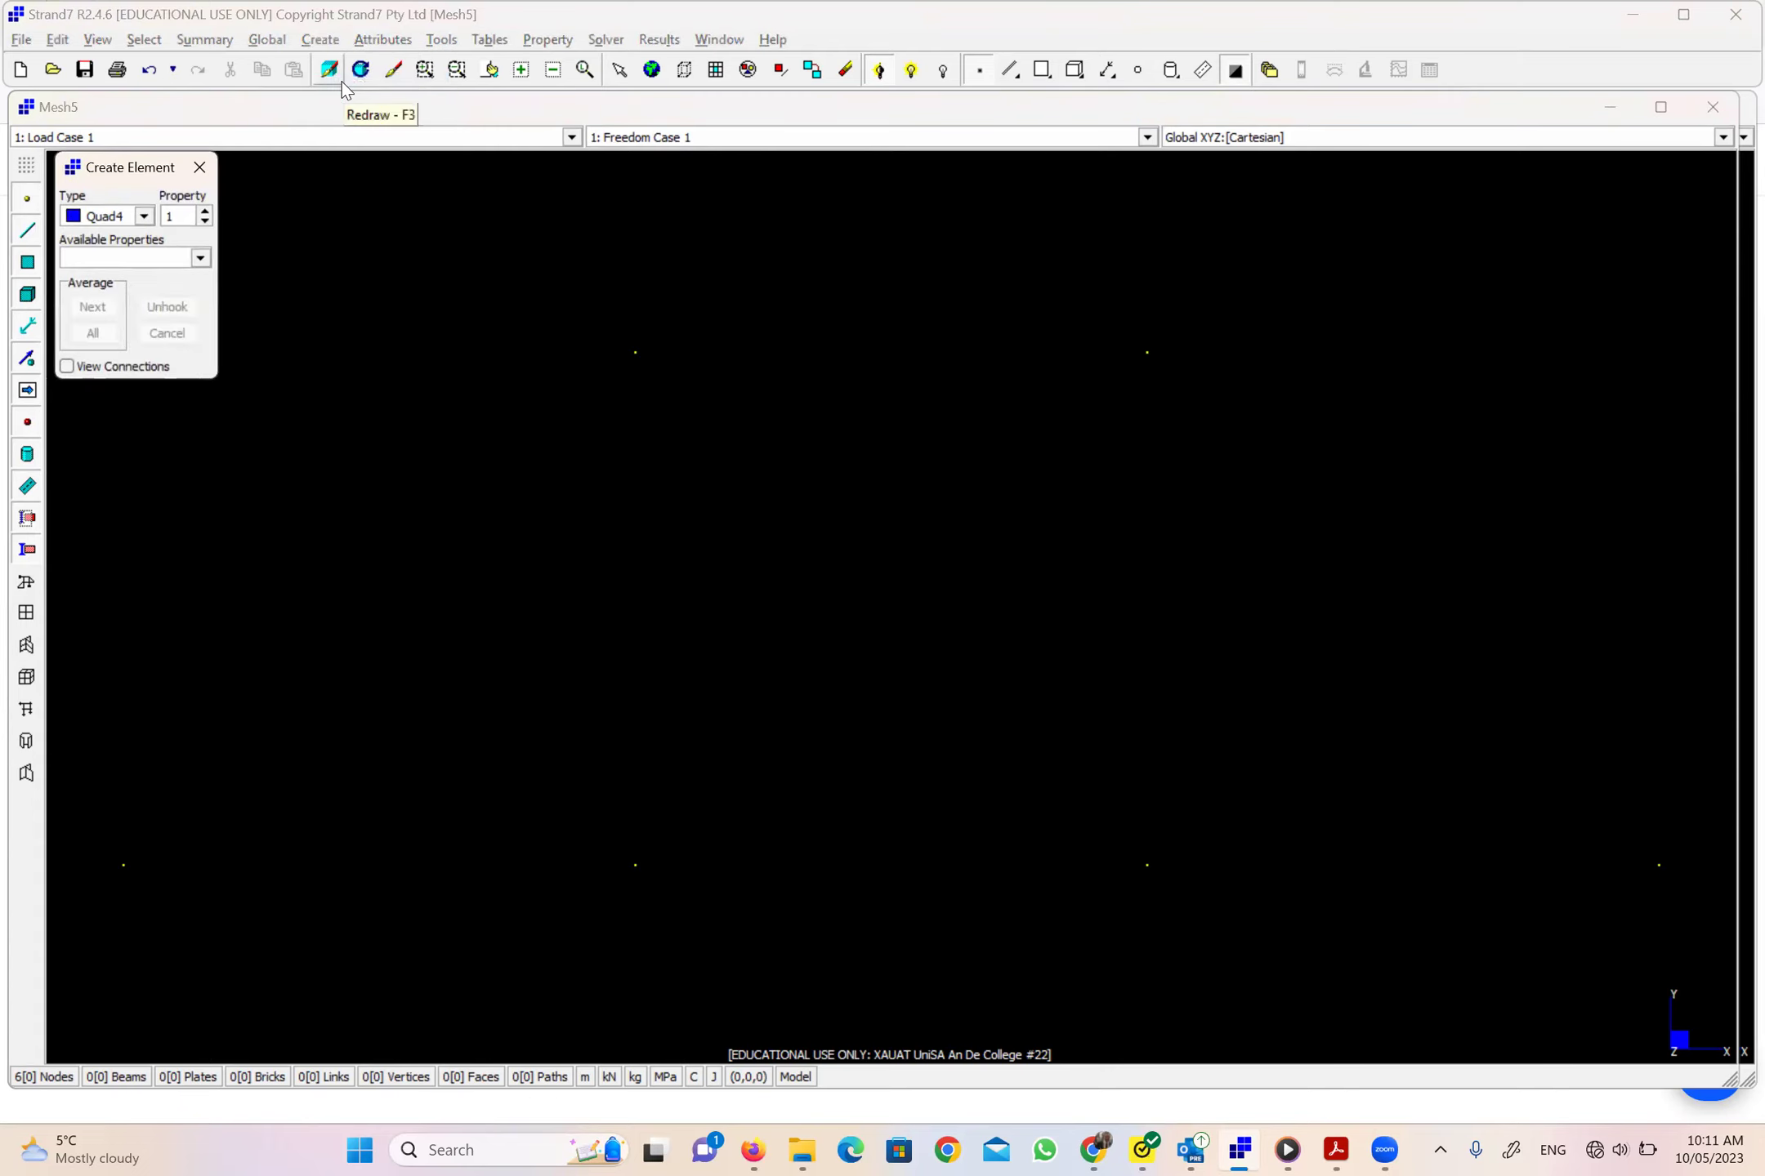
click(114, 217)
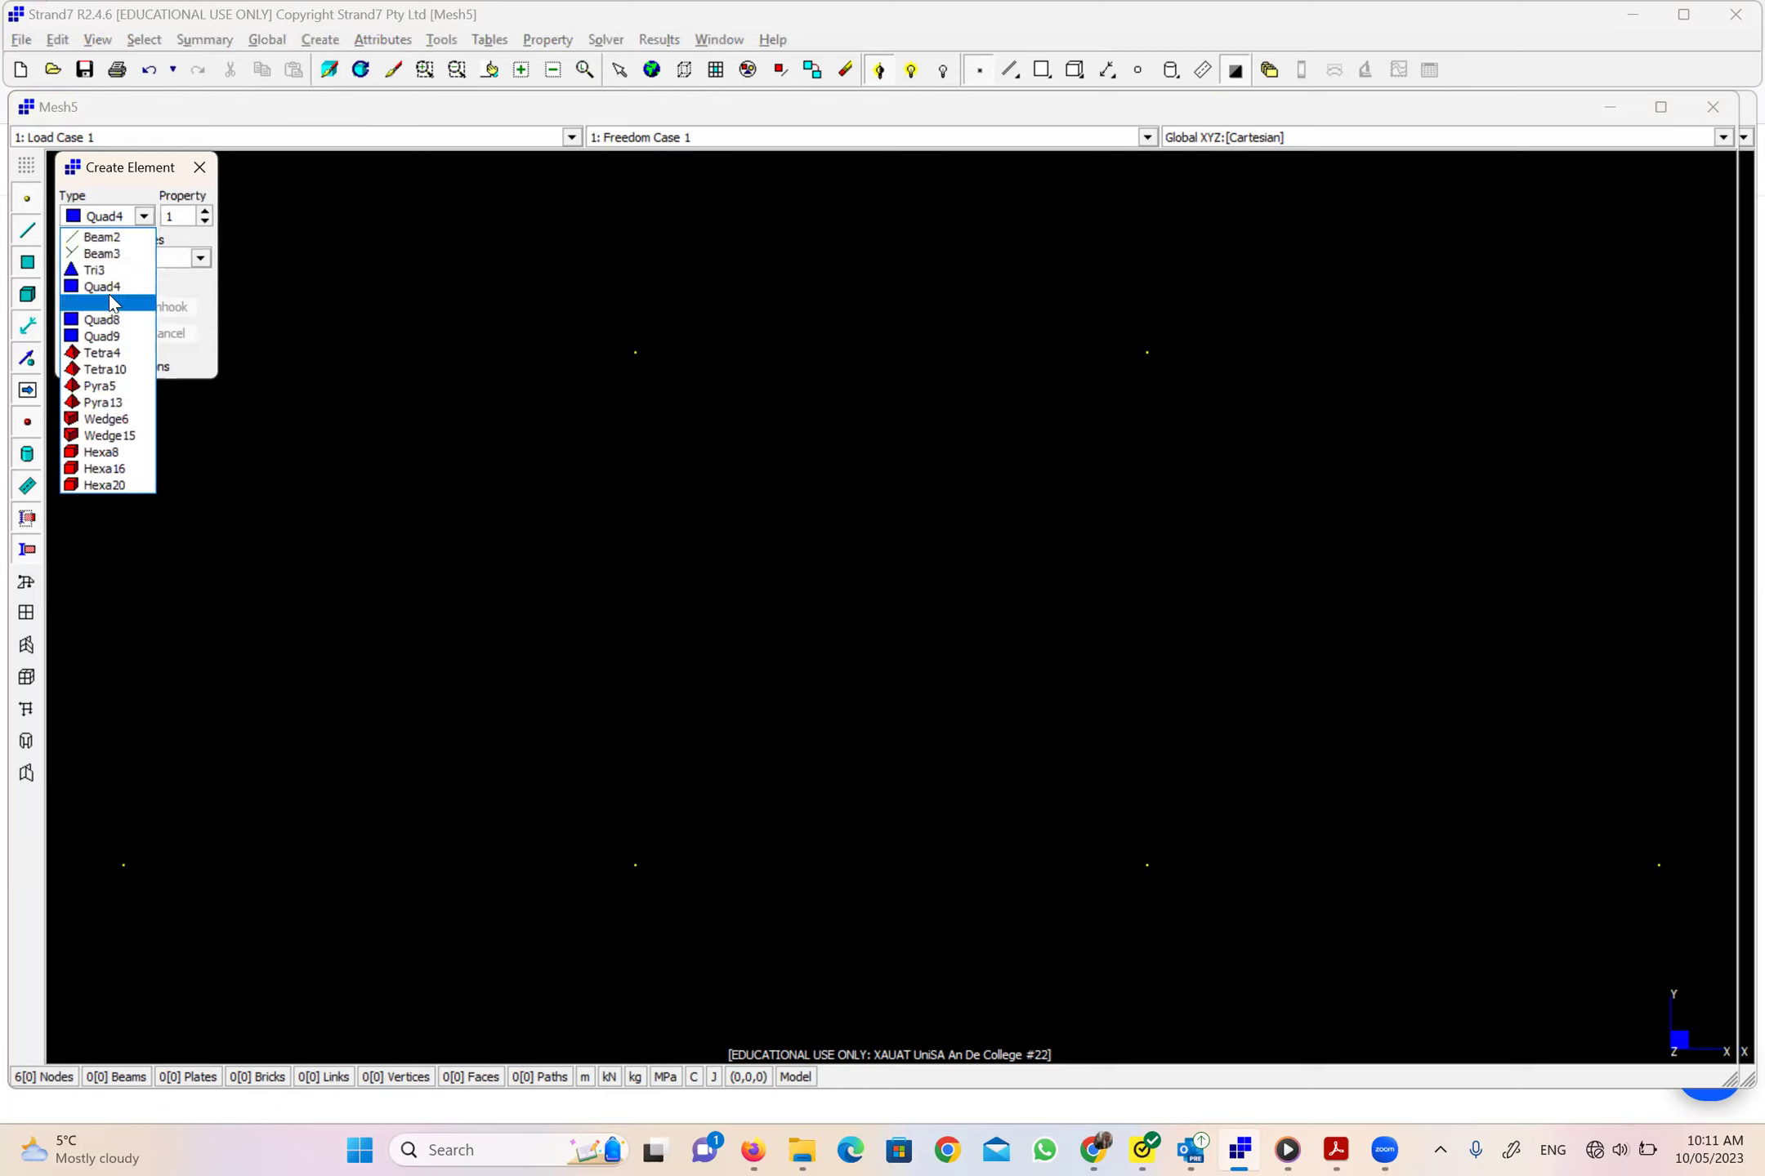
click(142, 237)
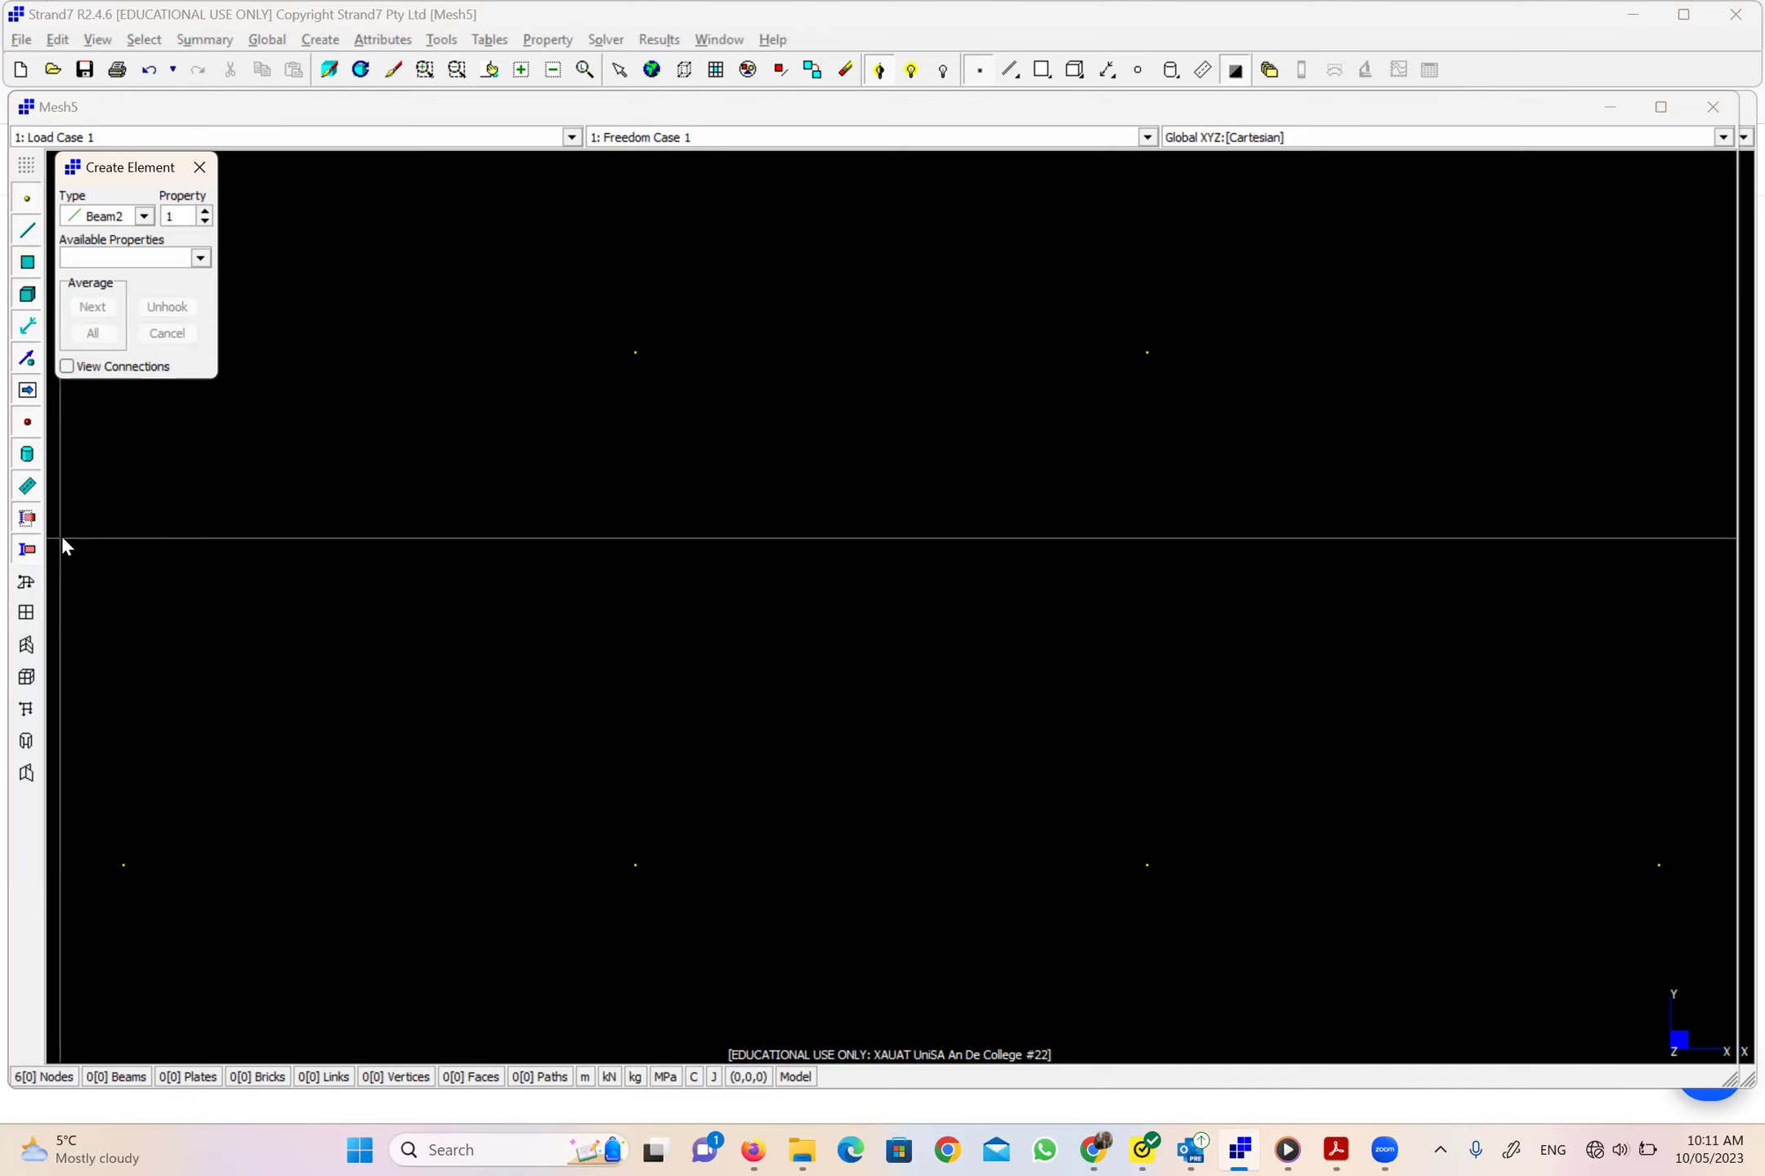
click(122, 864)
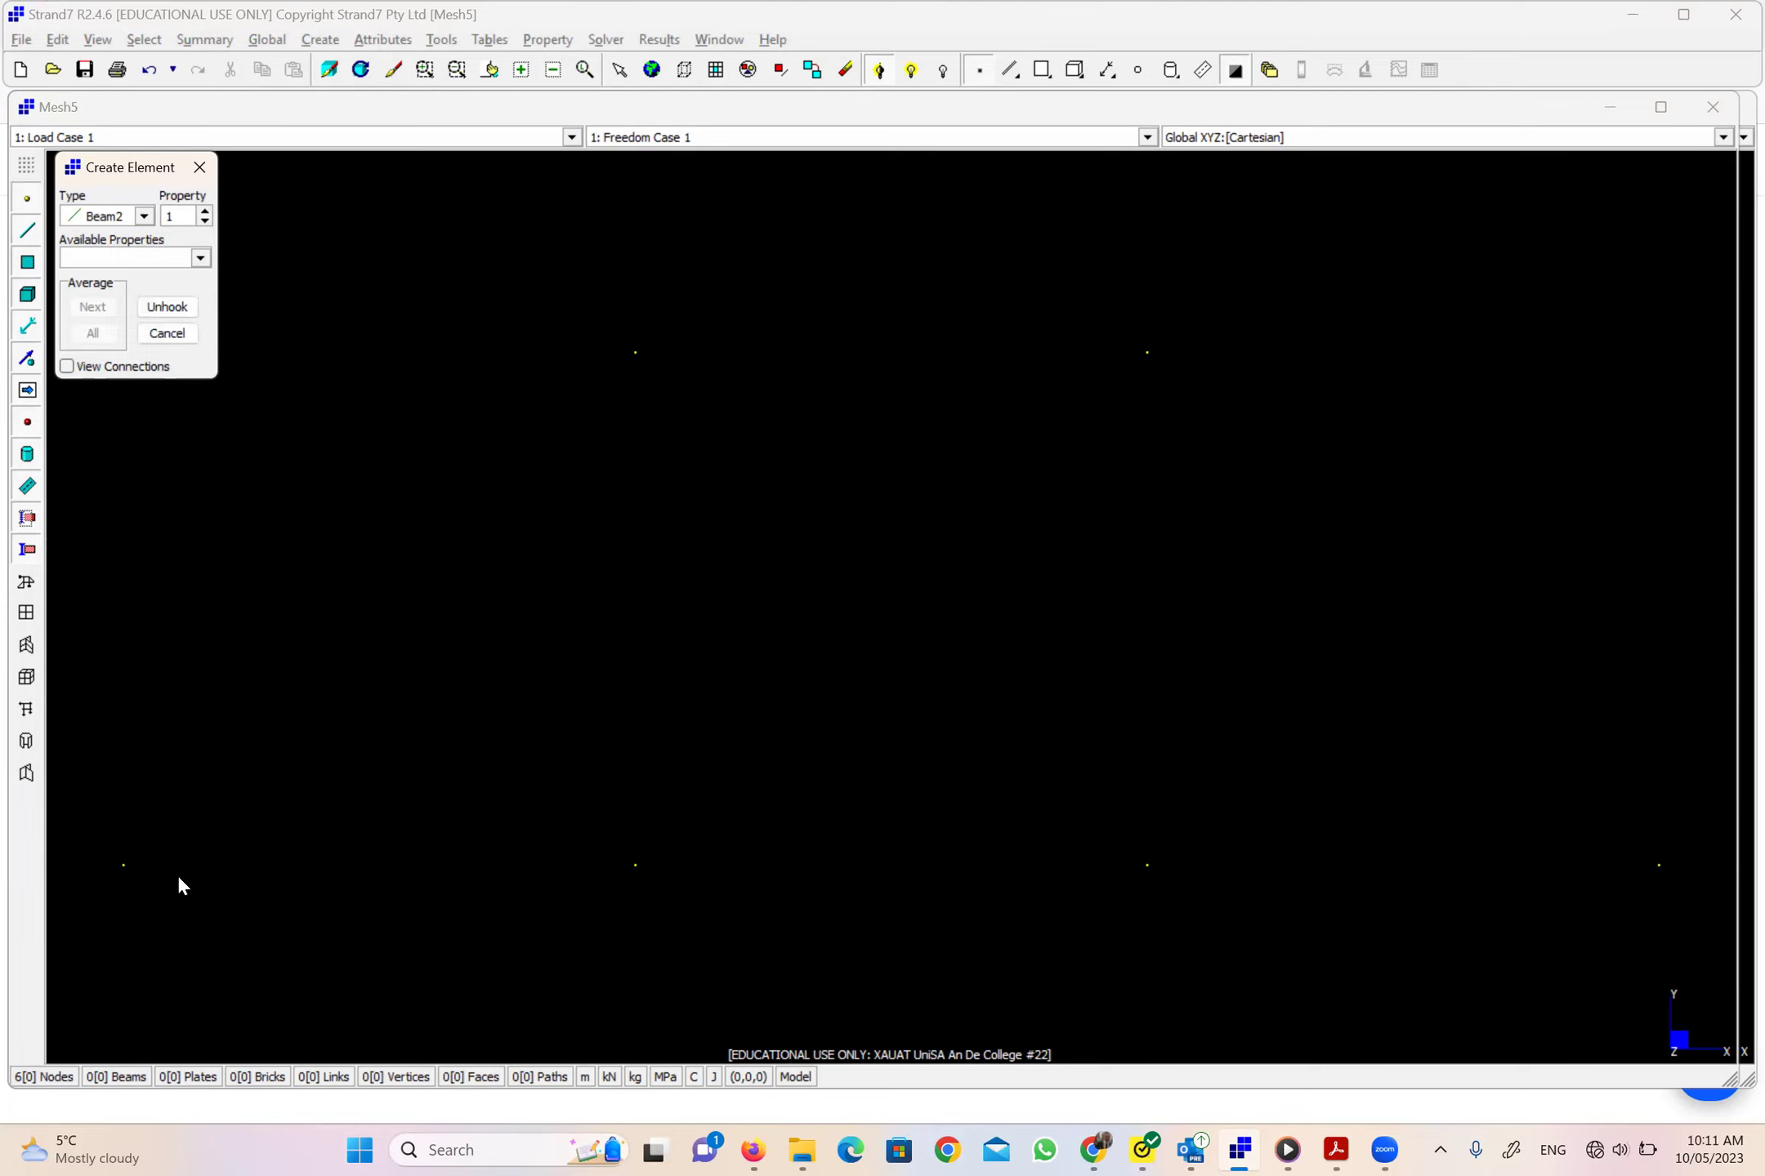
click(636, 866)
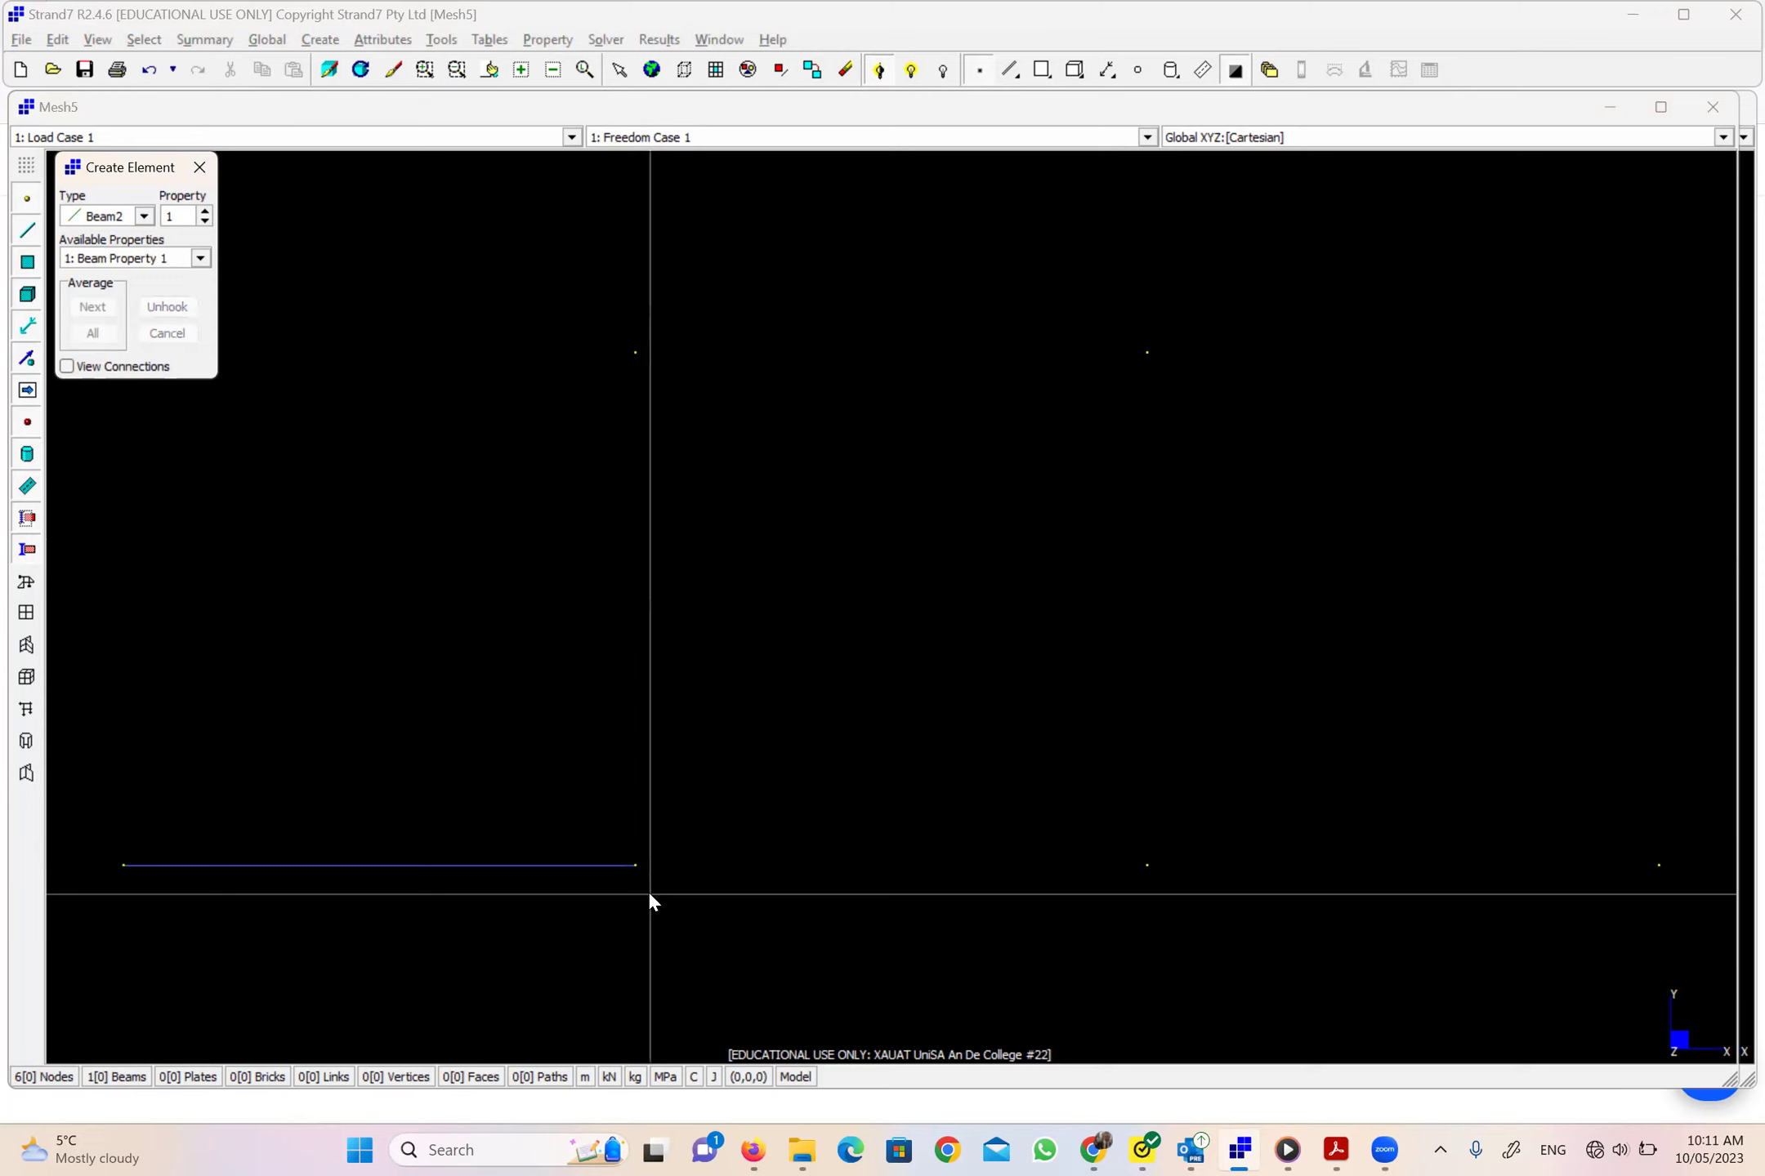
click(637, 865)
click(1145, 865)
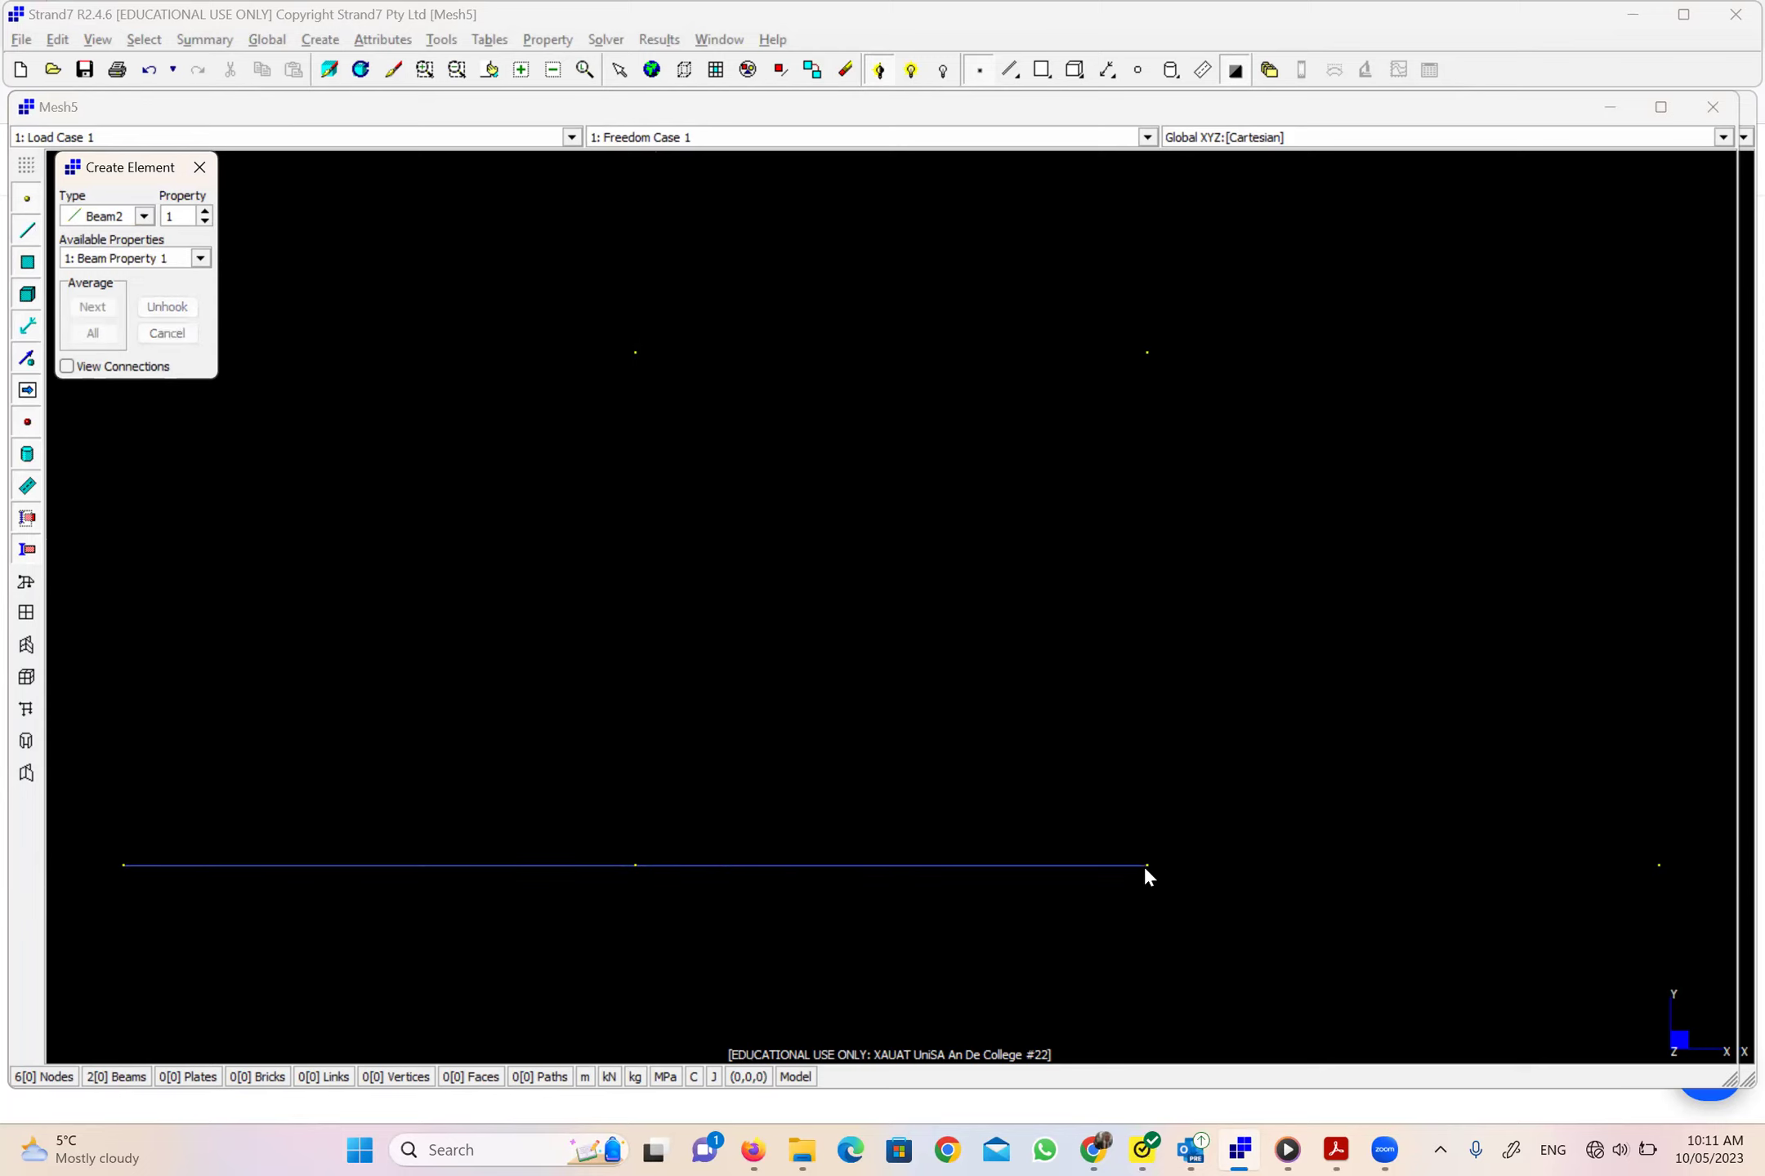
click(1148, 865)
click(1657, 865)
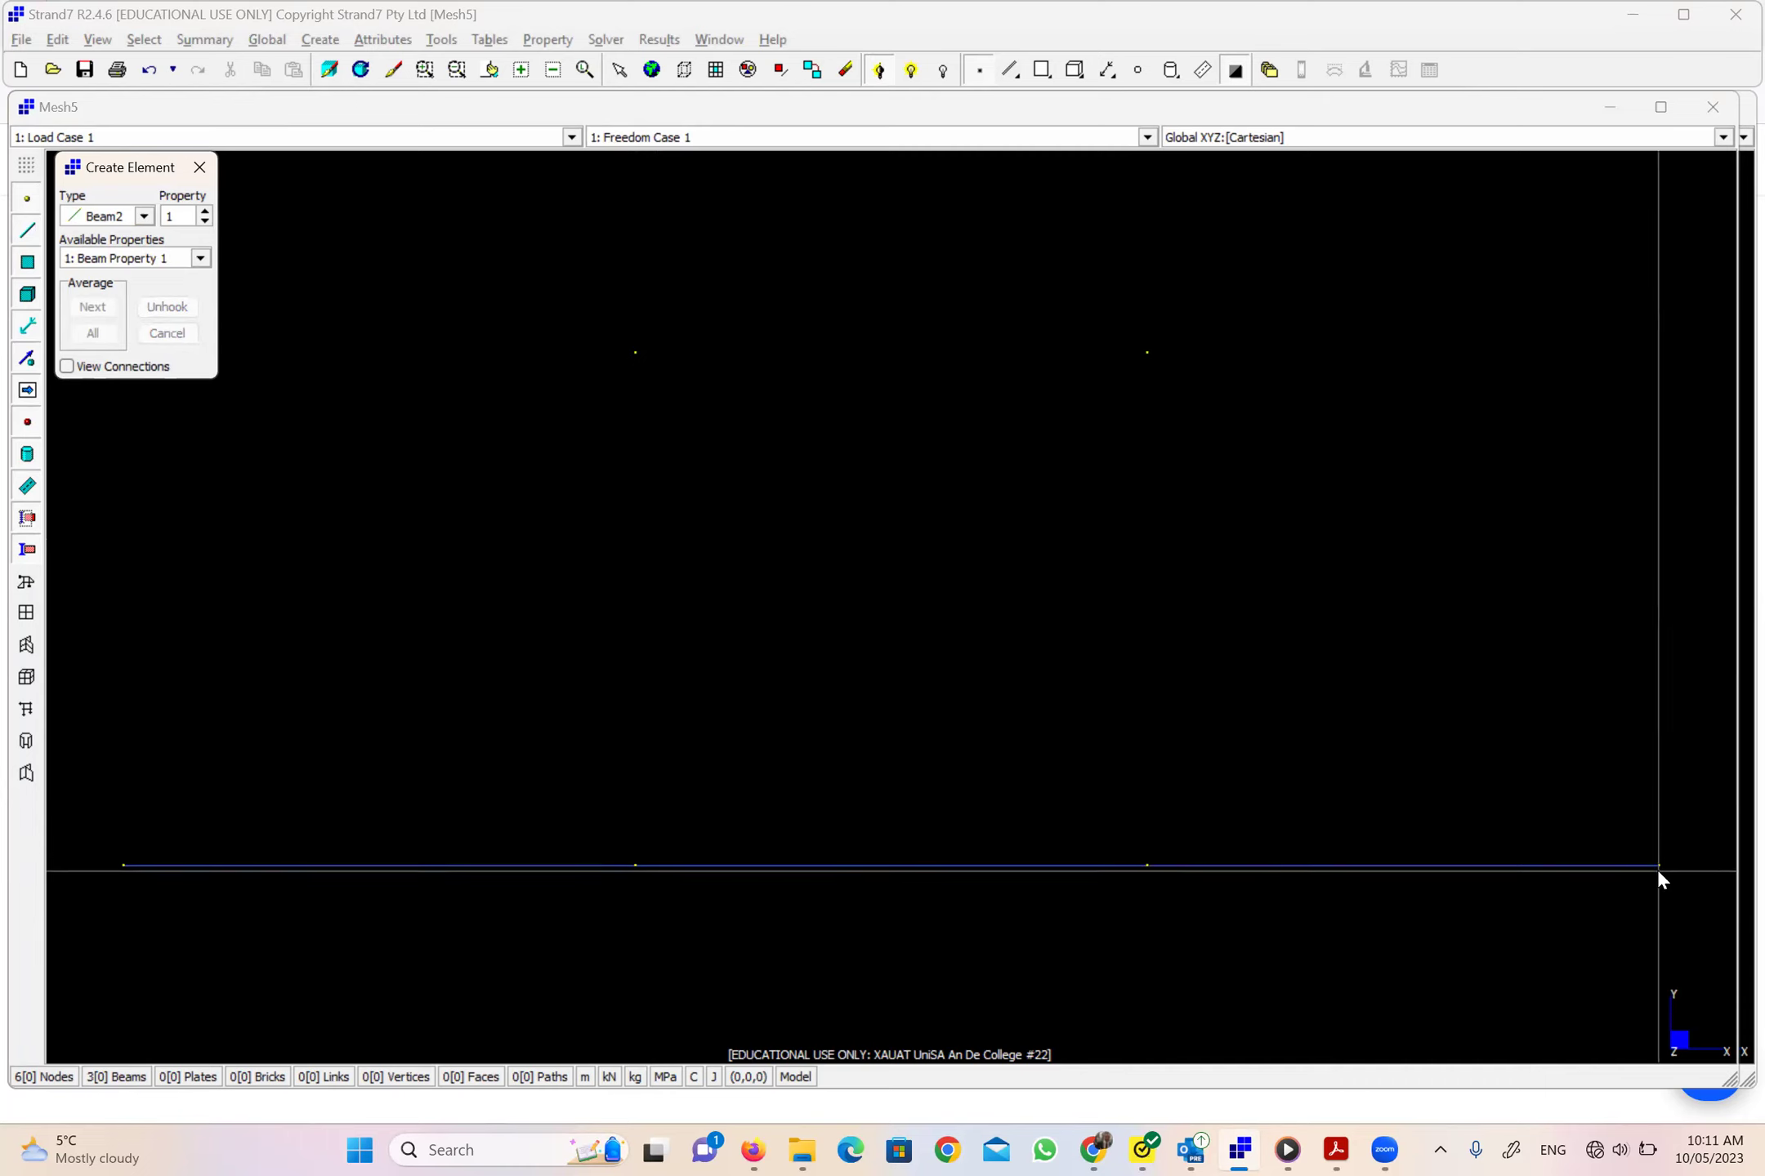
Add Beam2 elements for the left sloping member, the top chord and the right sloping member of the truss.
click(123, 865)
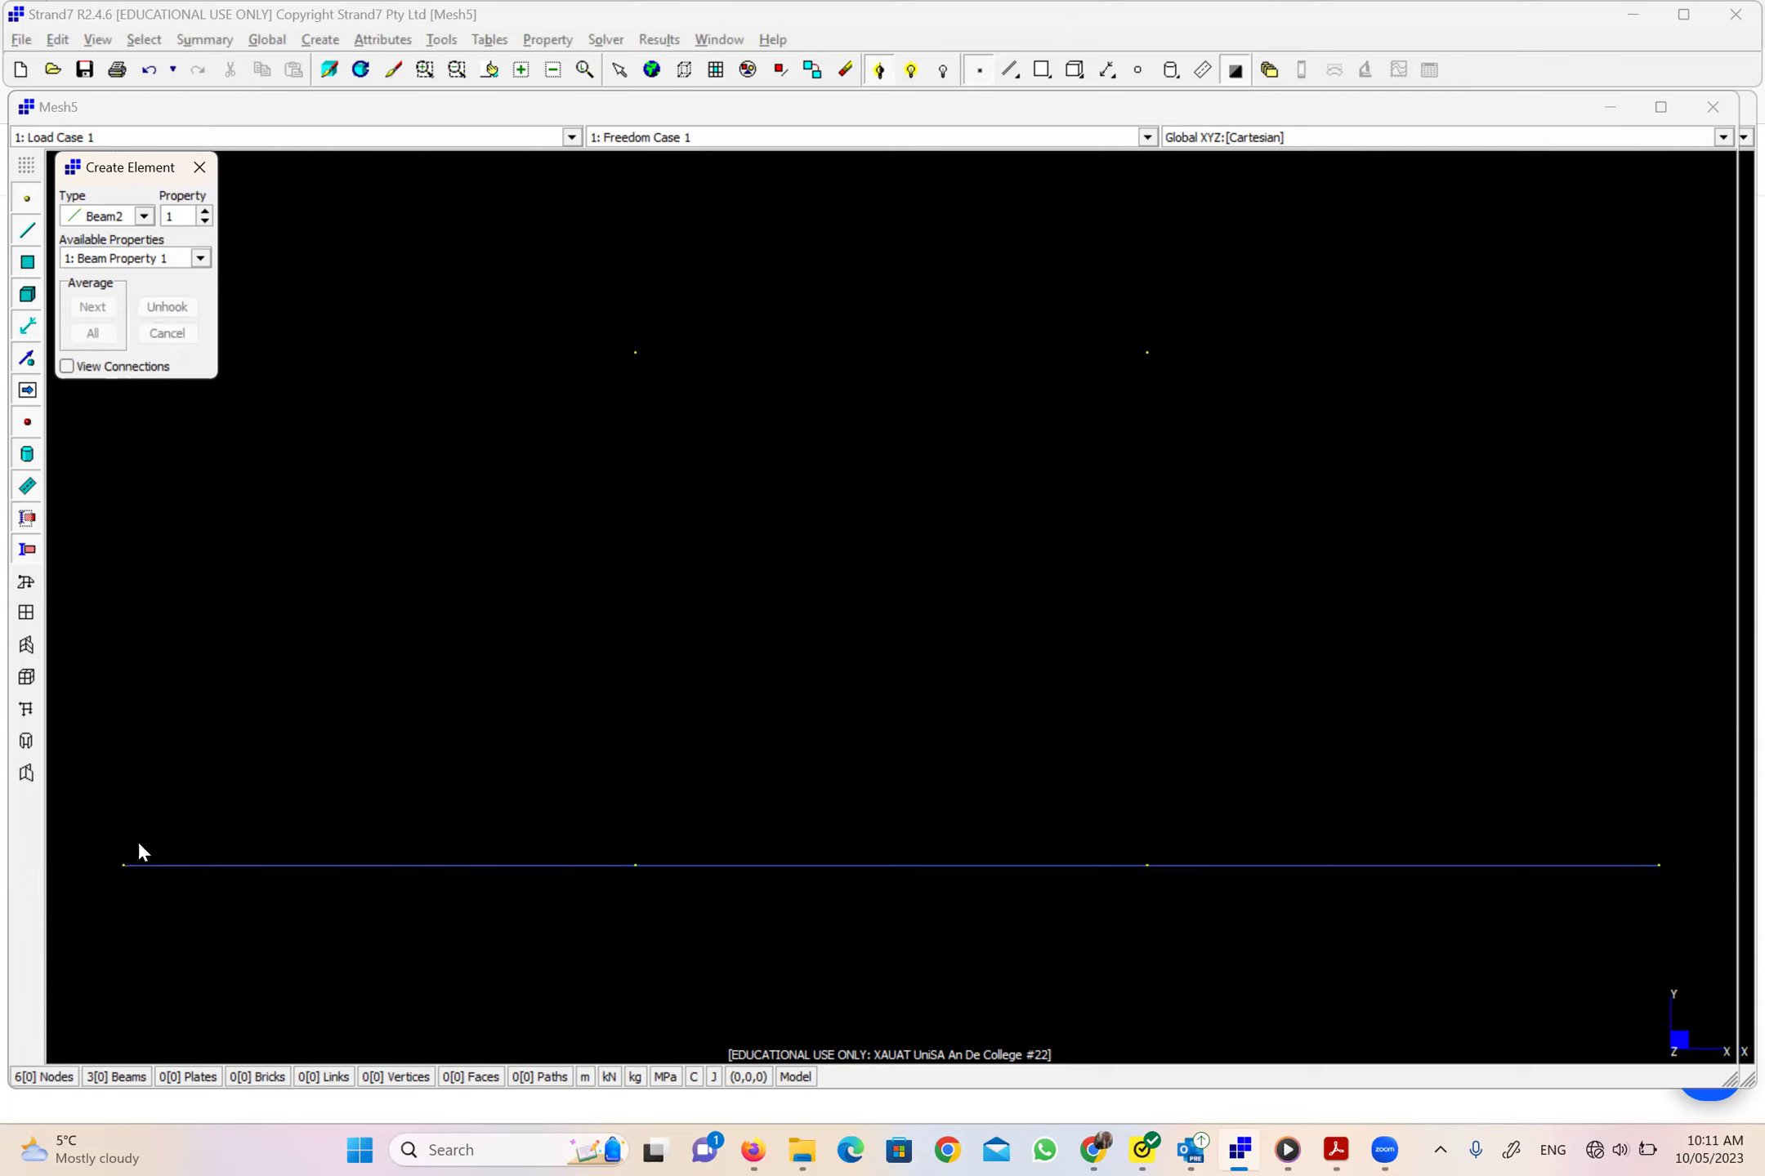
click(636, 353)
click(637, 353)
click(1144, 354)
click(1147, 354)
click(1659, 864)
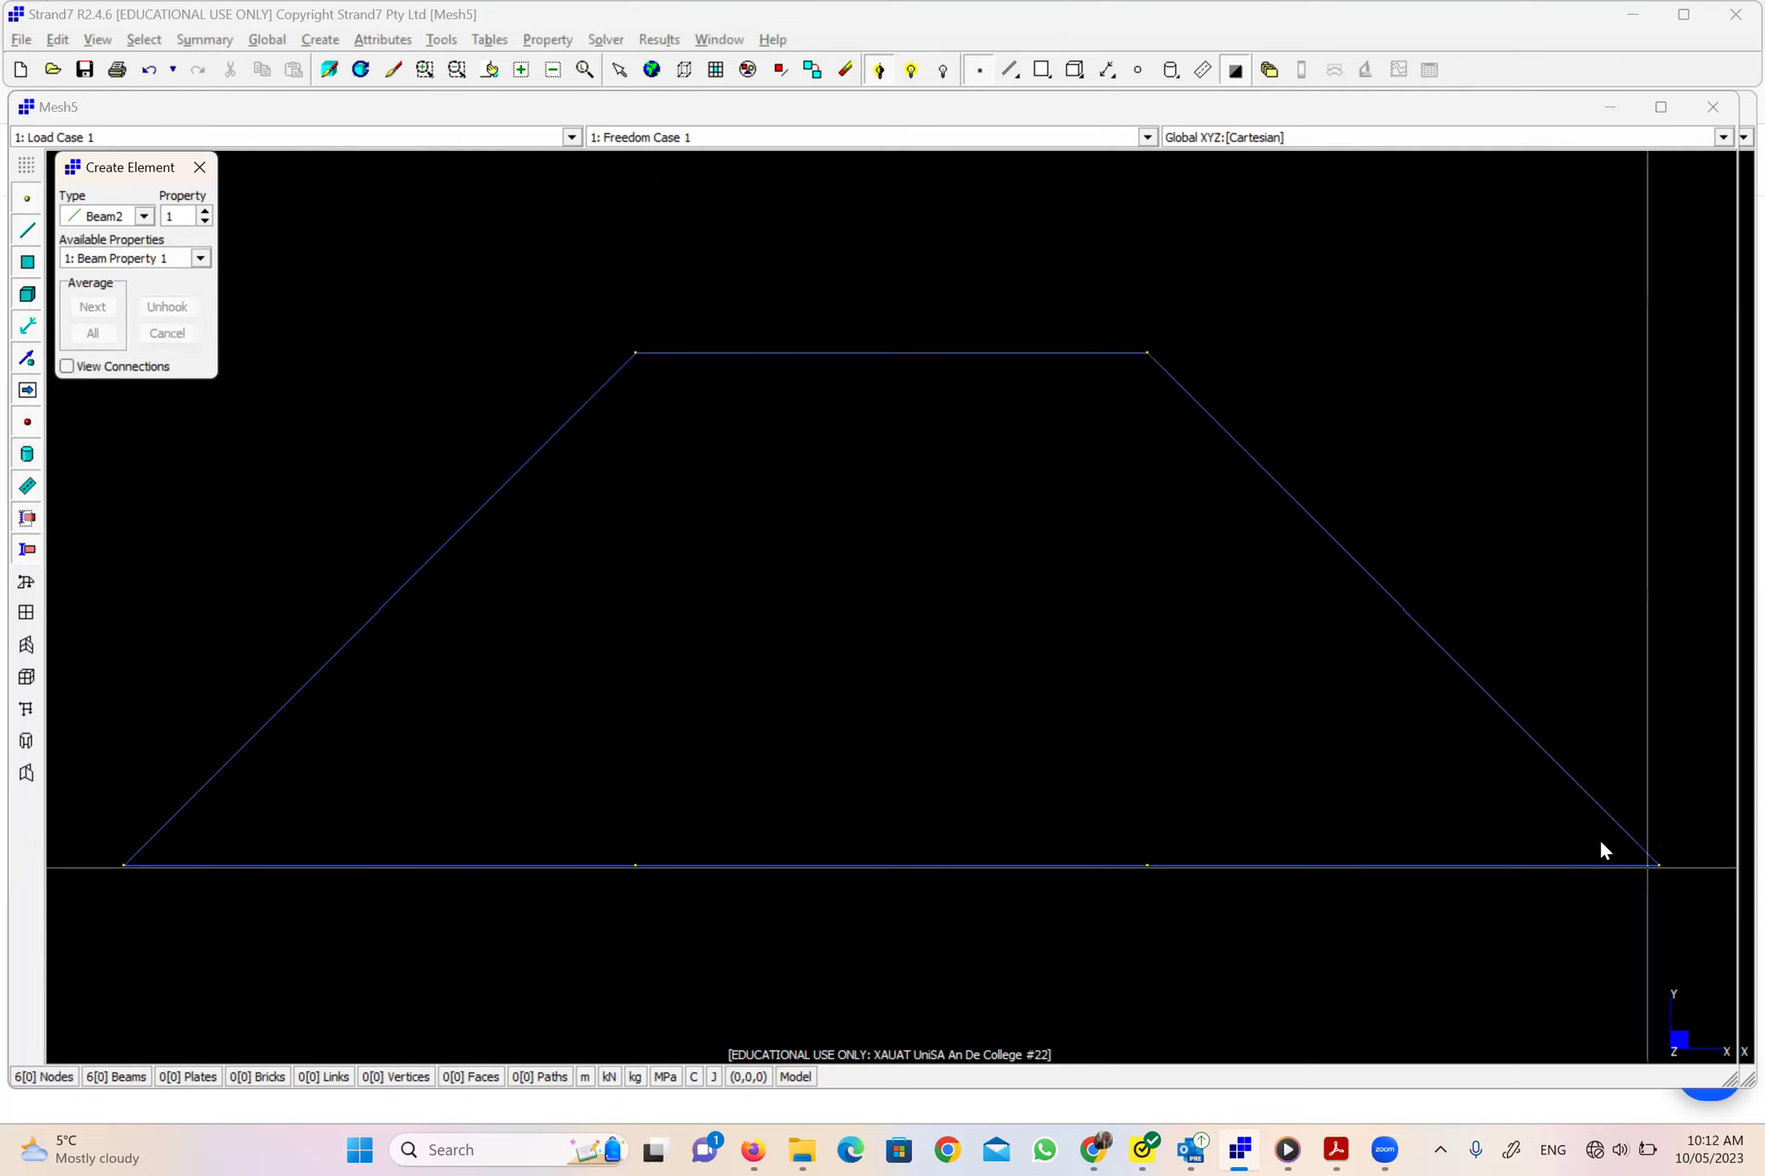
Add two vertical Beam2 members and a diagonal from the upper-right node to the bottom node at X = 2, then finish element creation.
click(636, 353)
click(636, 864)
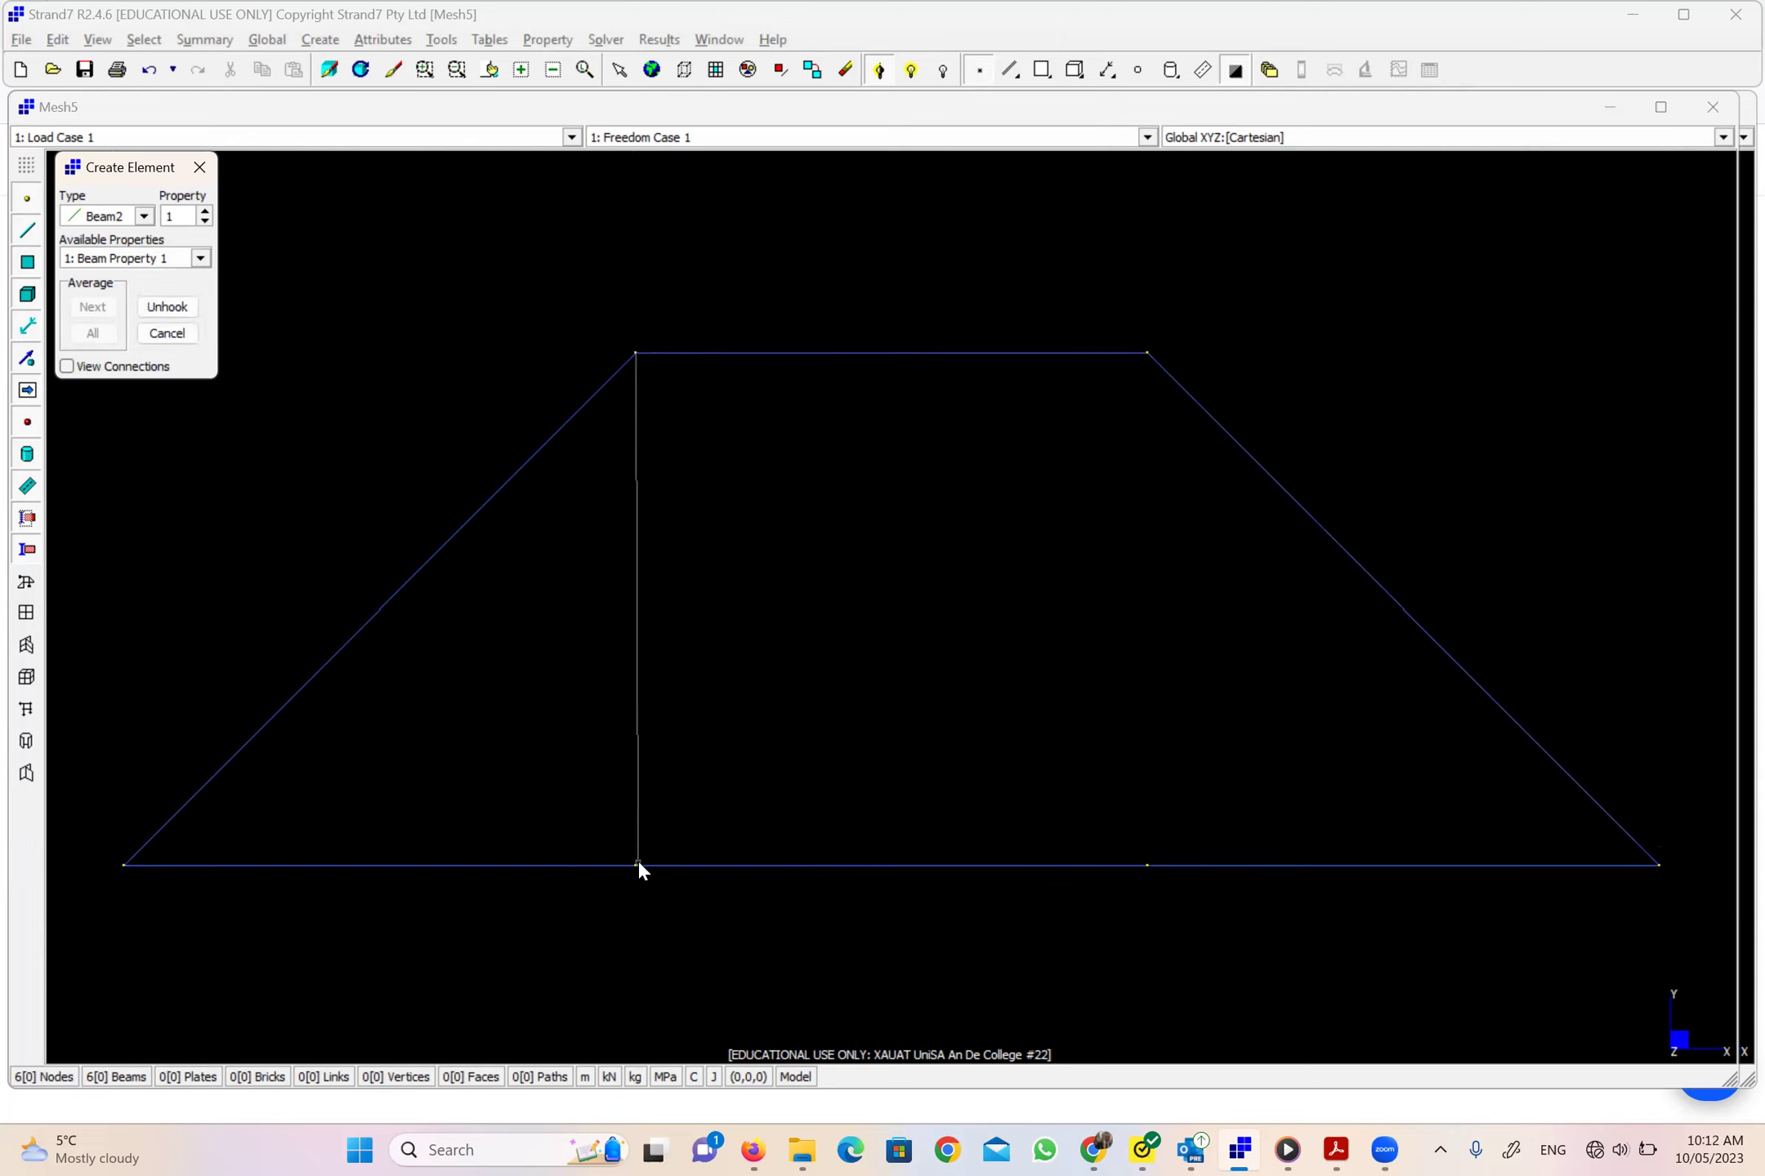
click(1146, 353)
click(1147, 864)
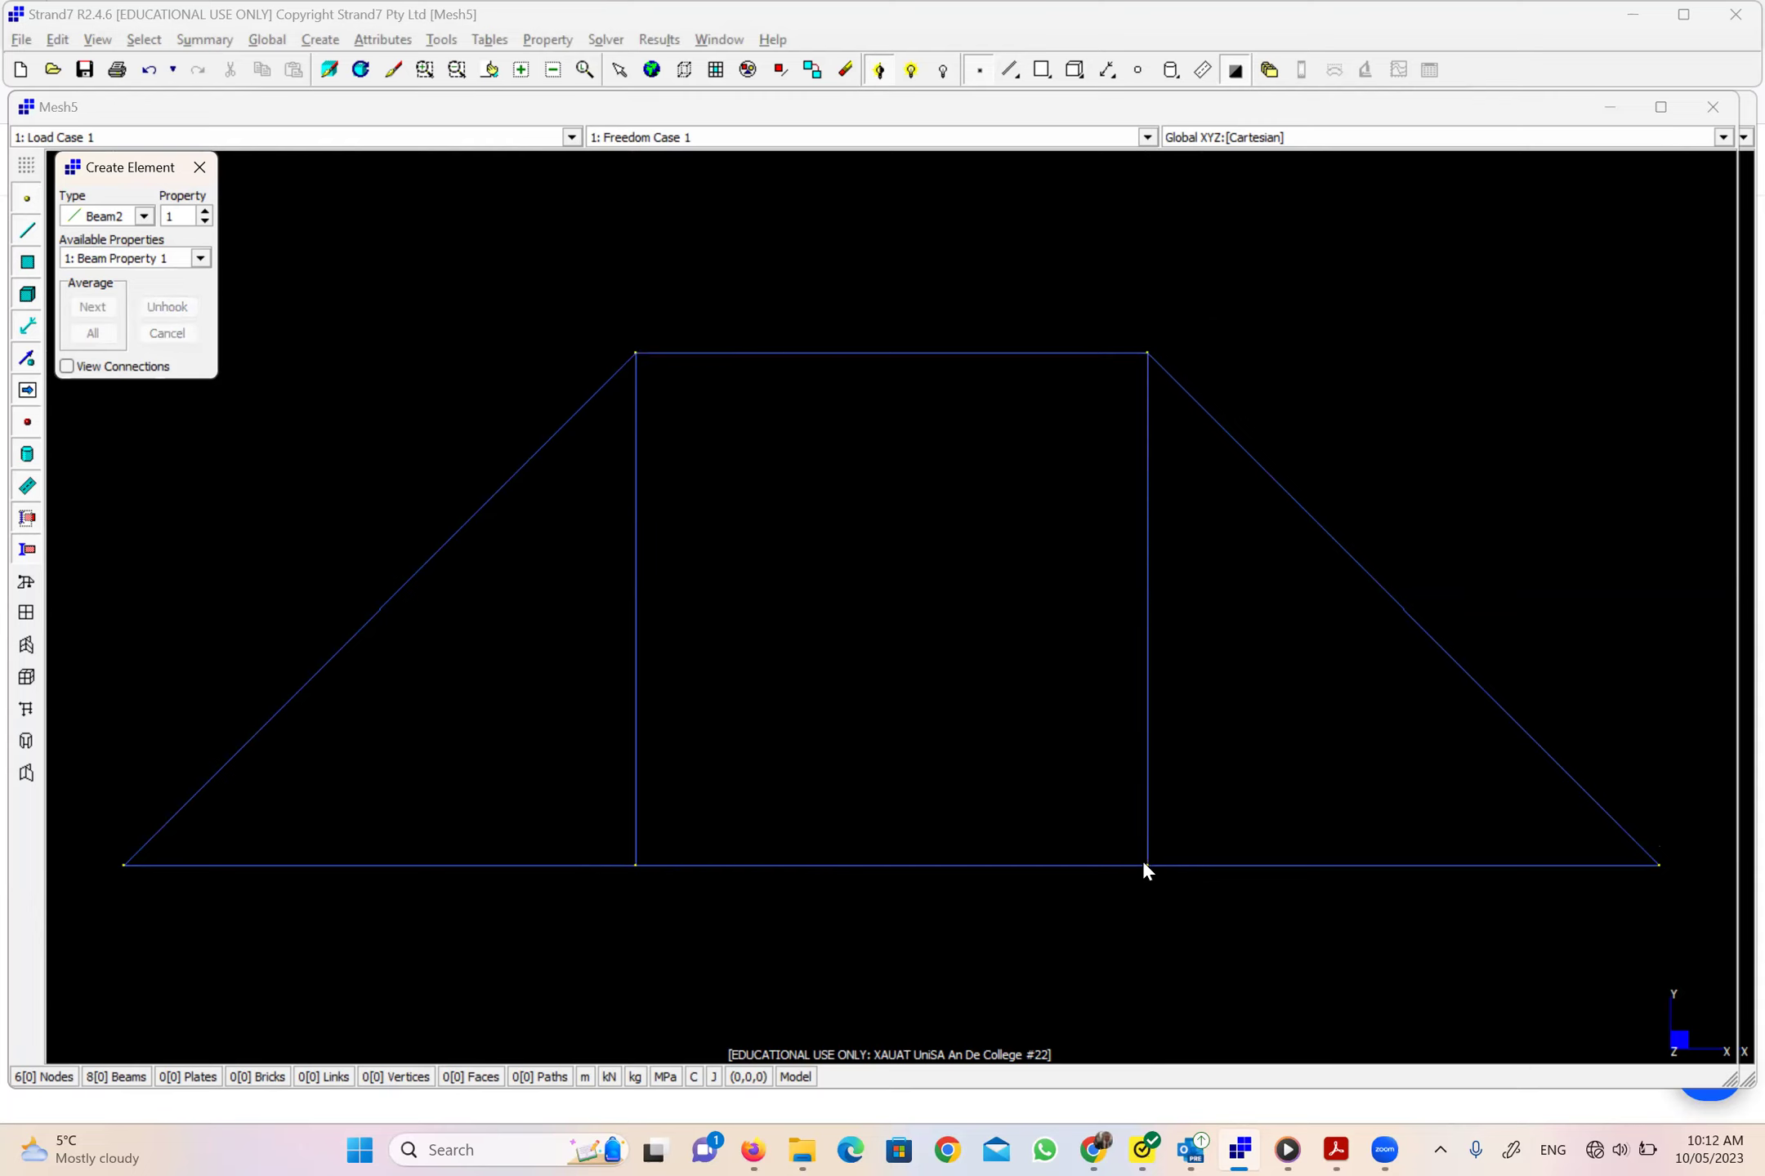
click(1147, 353)
click(636, 864)
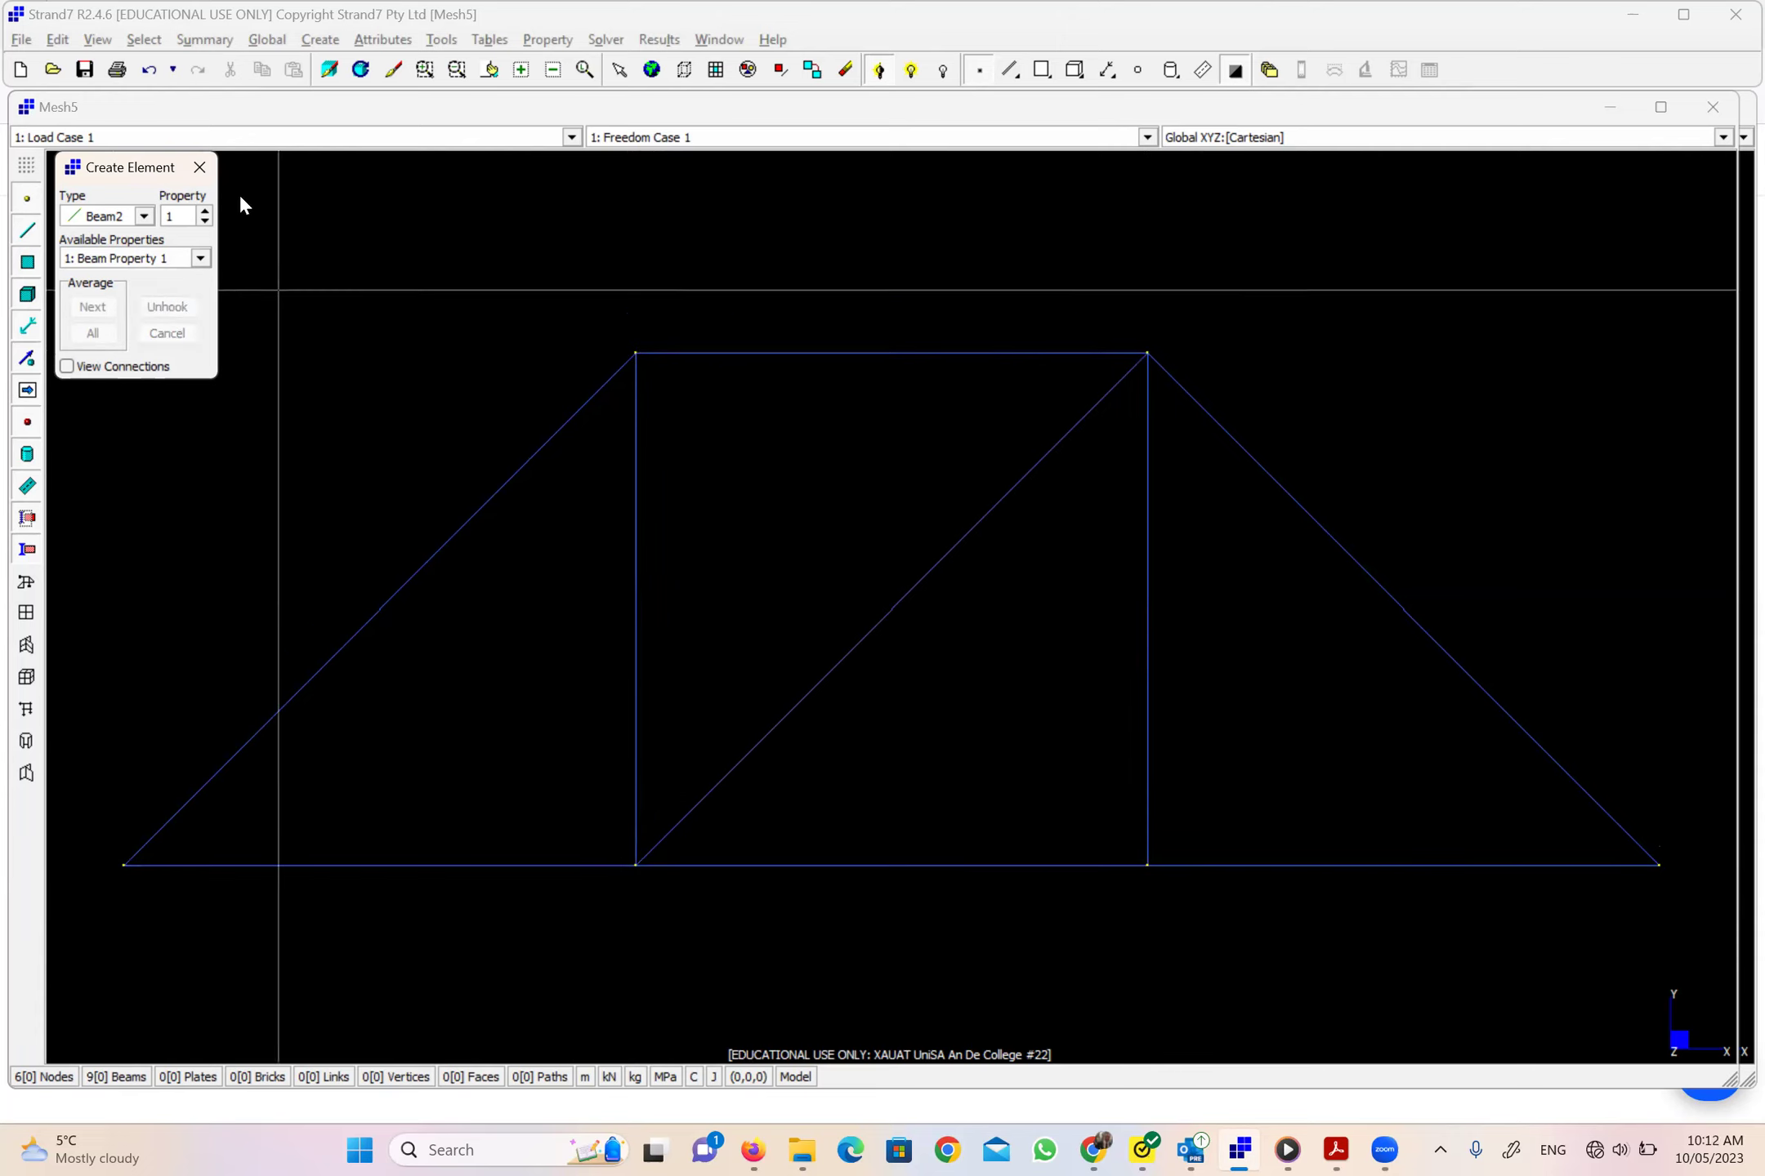
click(199, 166)
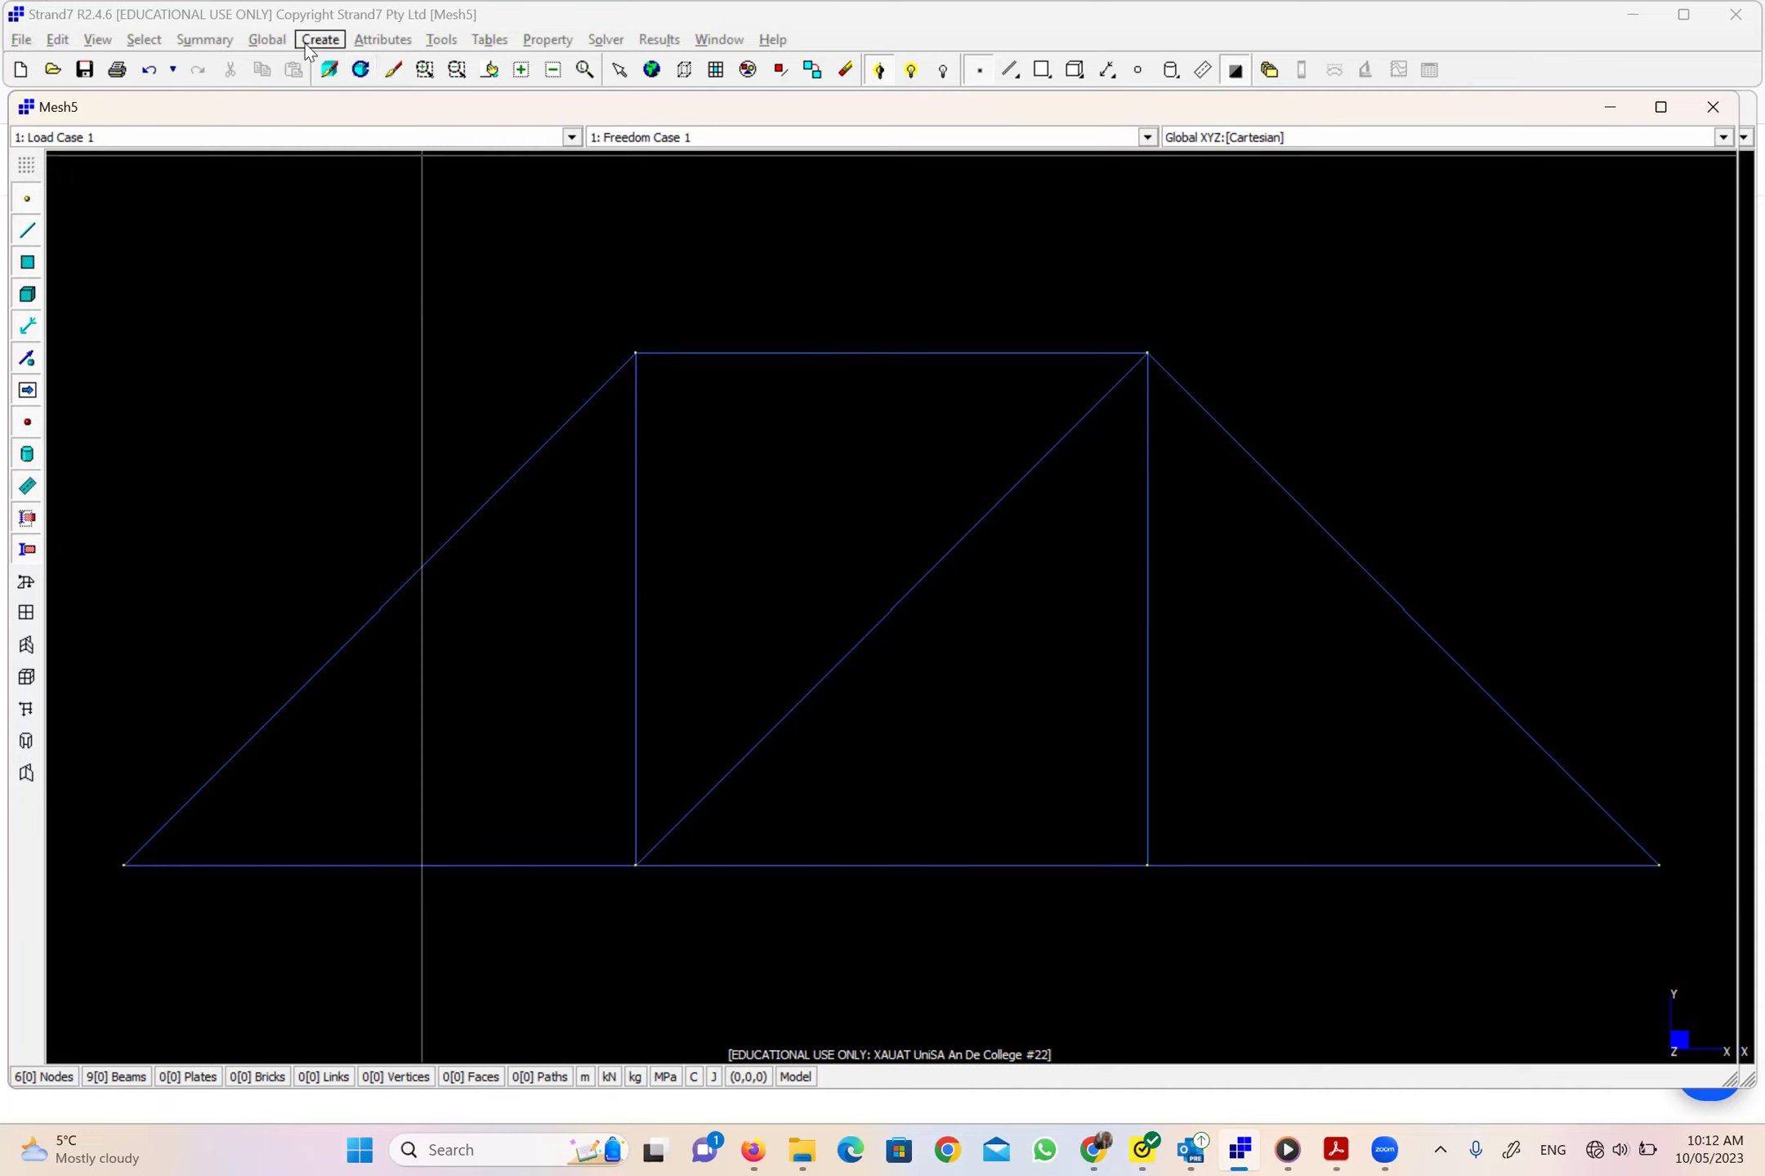
Open the node restraint attributes and select the truss's bottom-left support node.
click(375, 40)
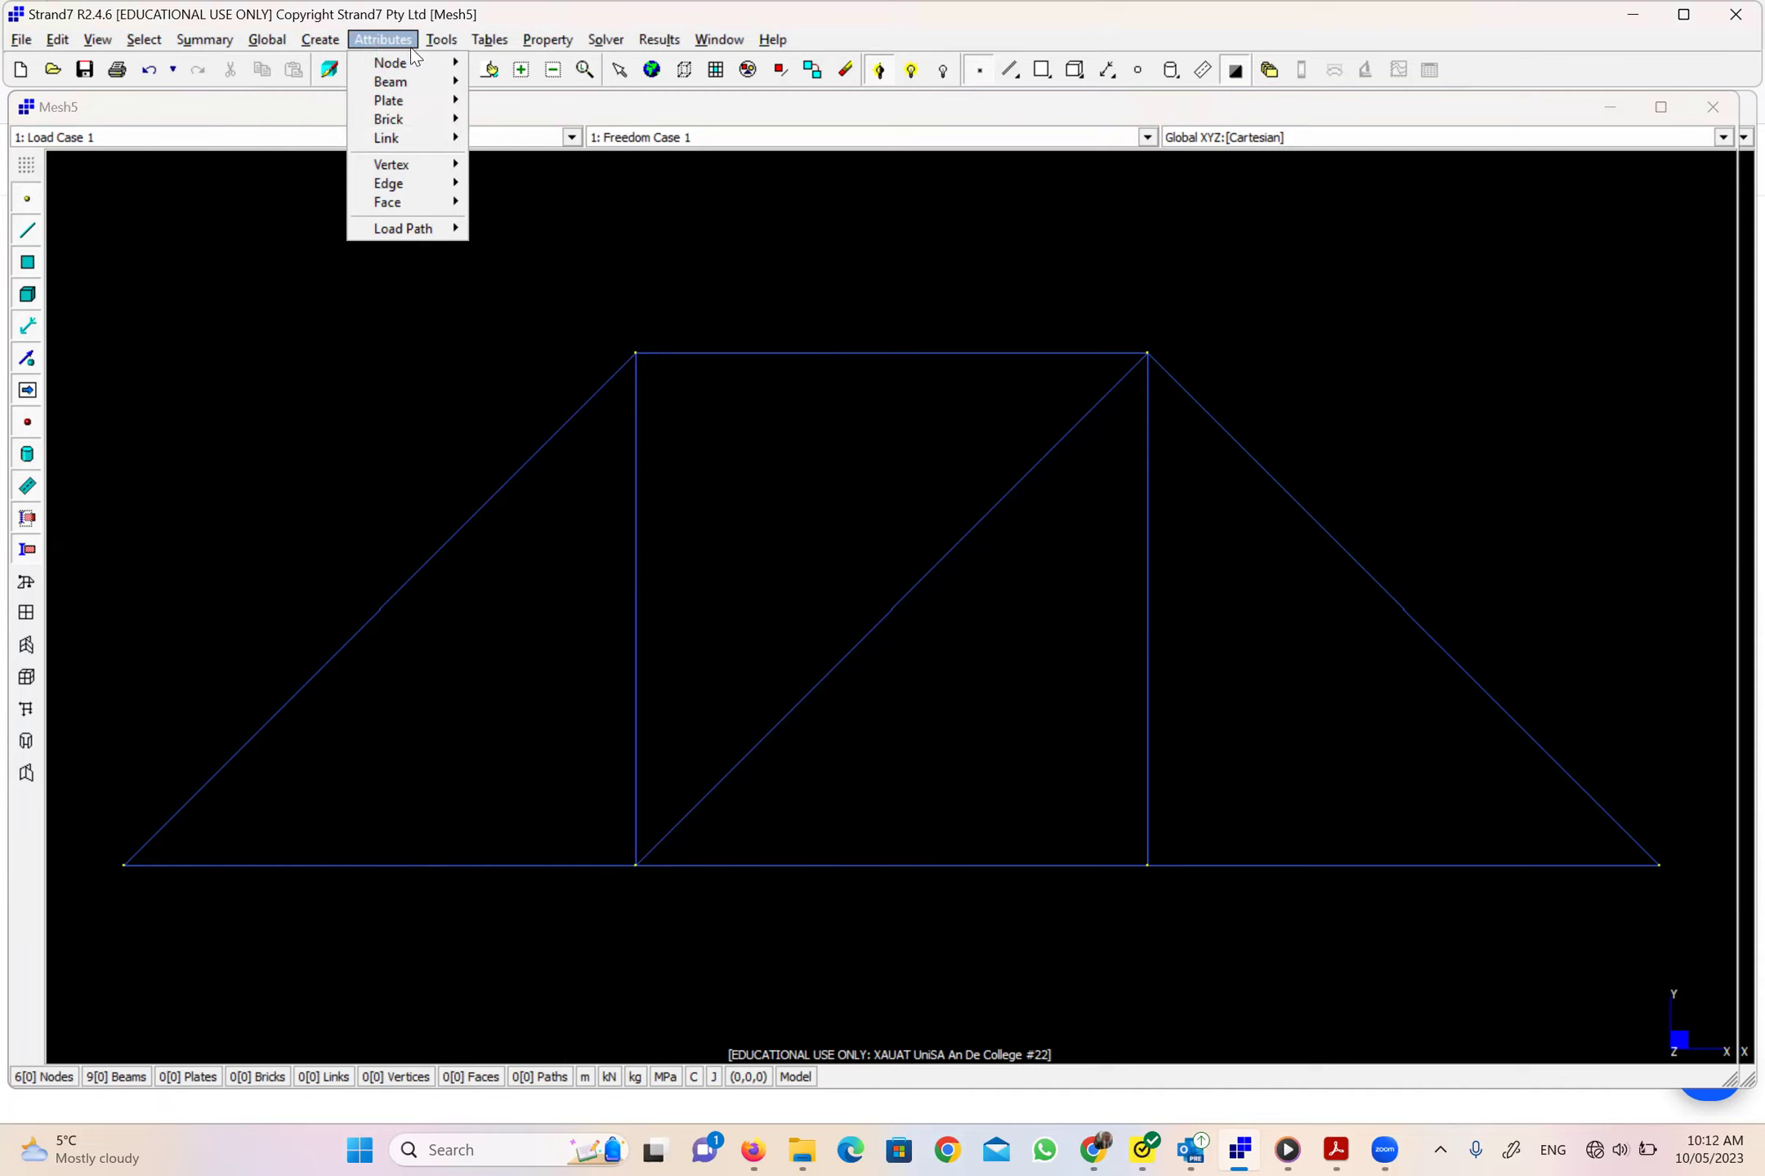
mouse_move(407, 62)
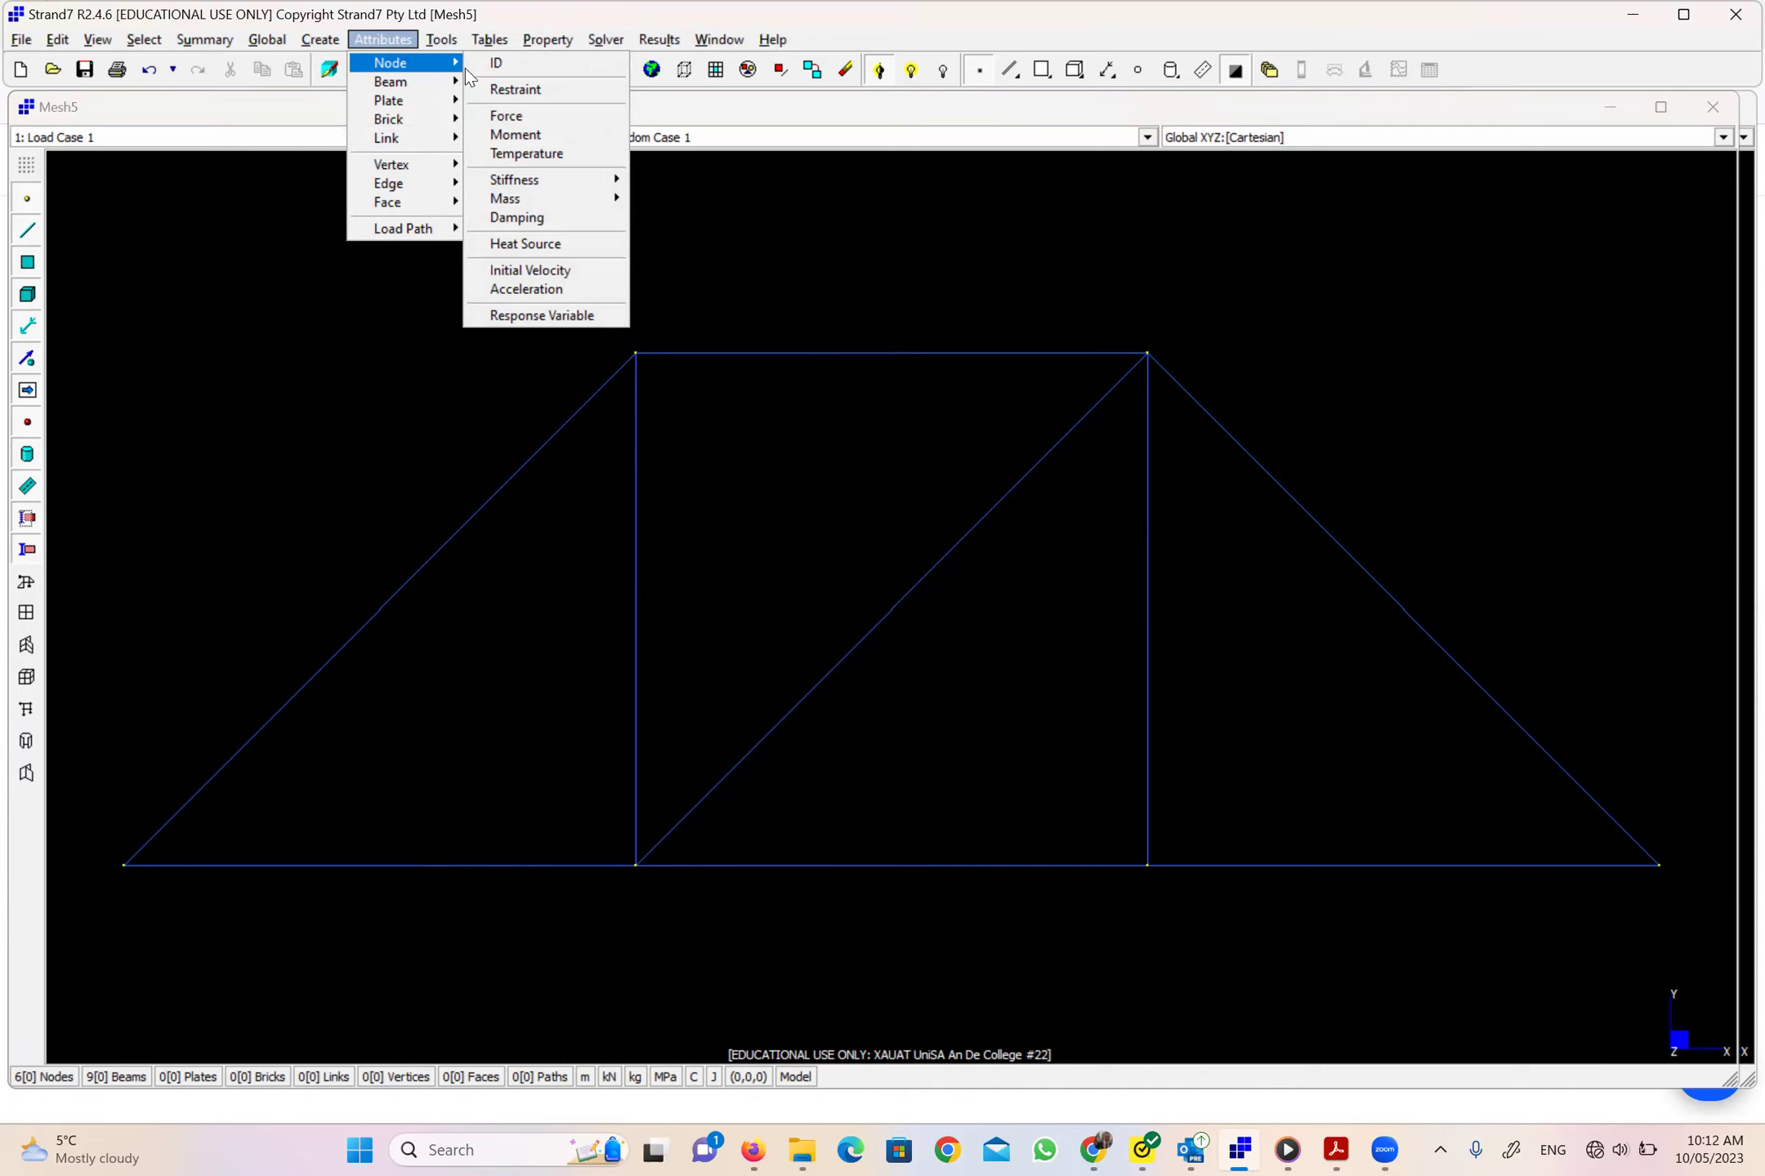
click(515, 89)
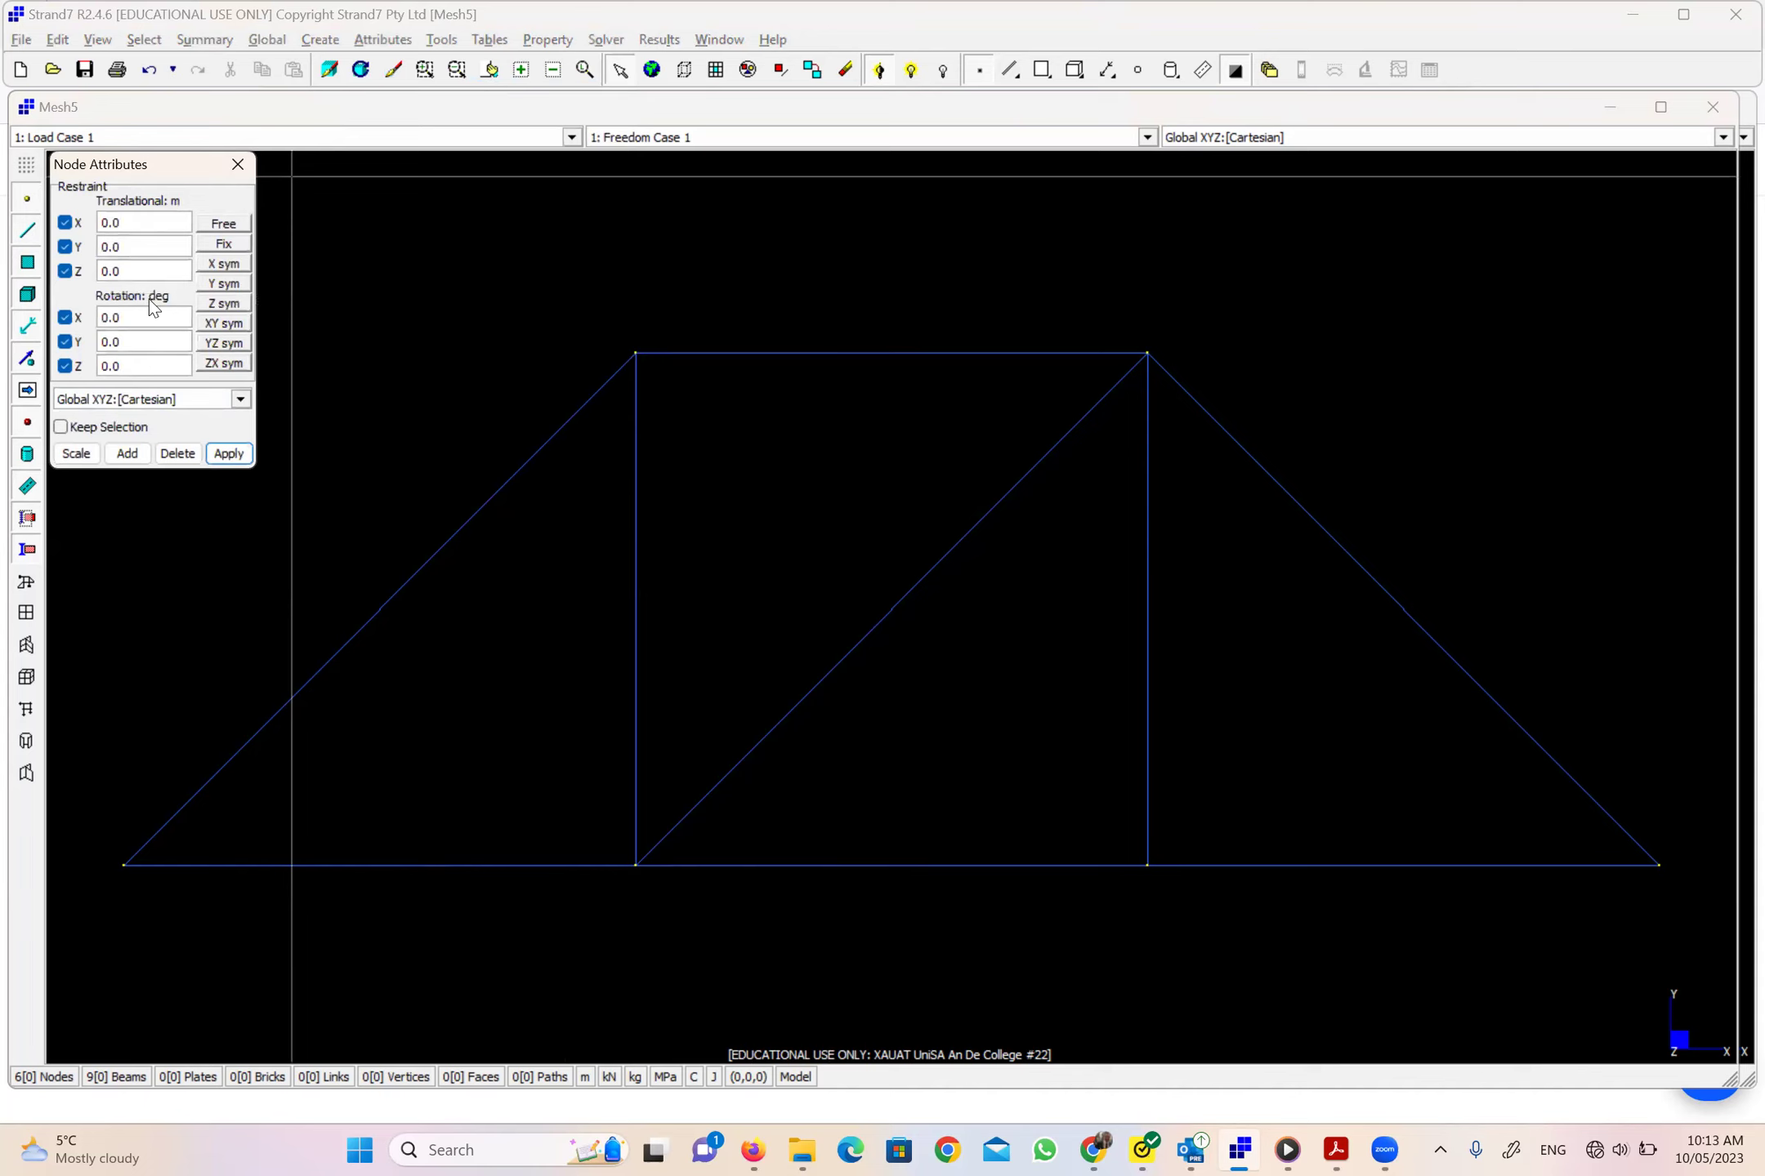
click(121, 863)
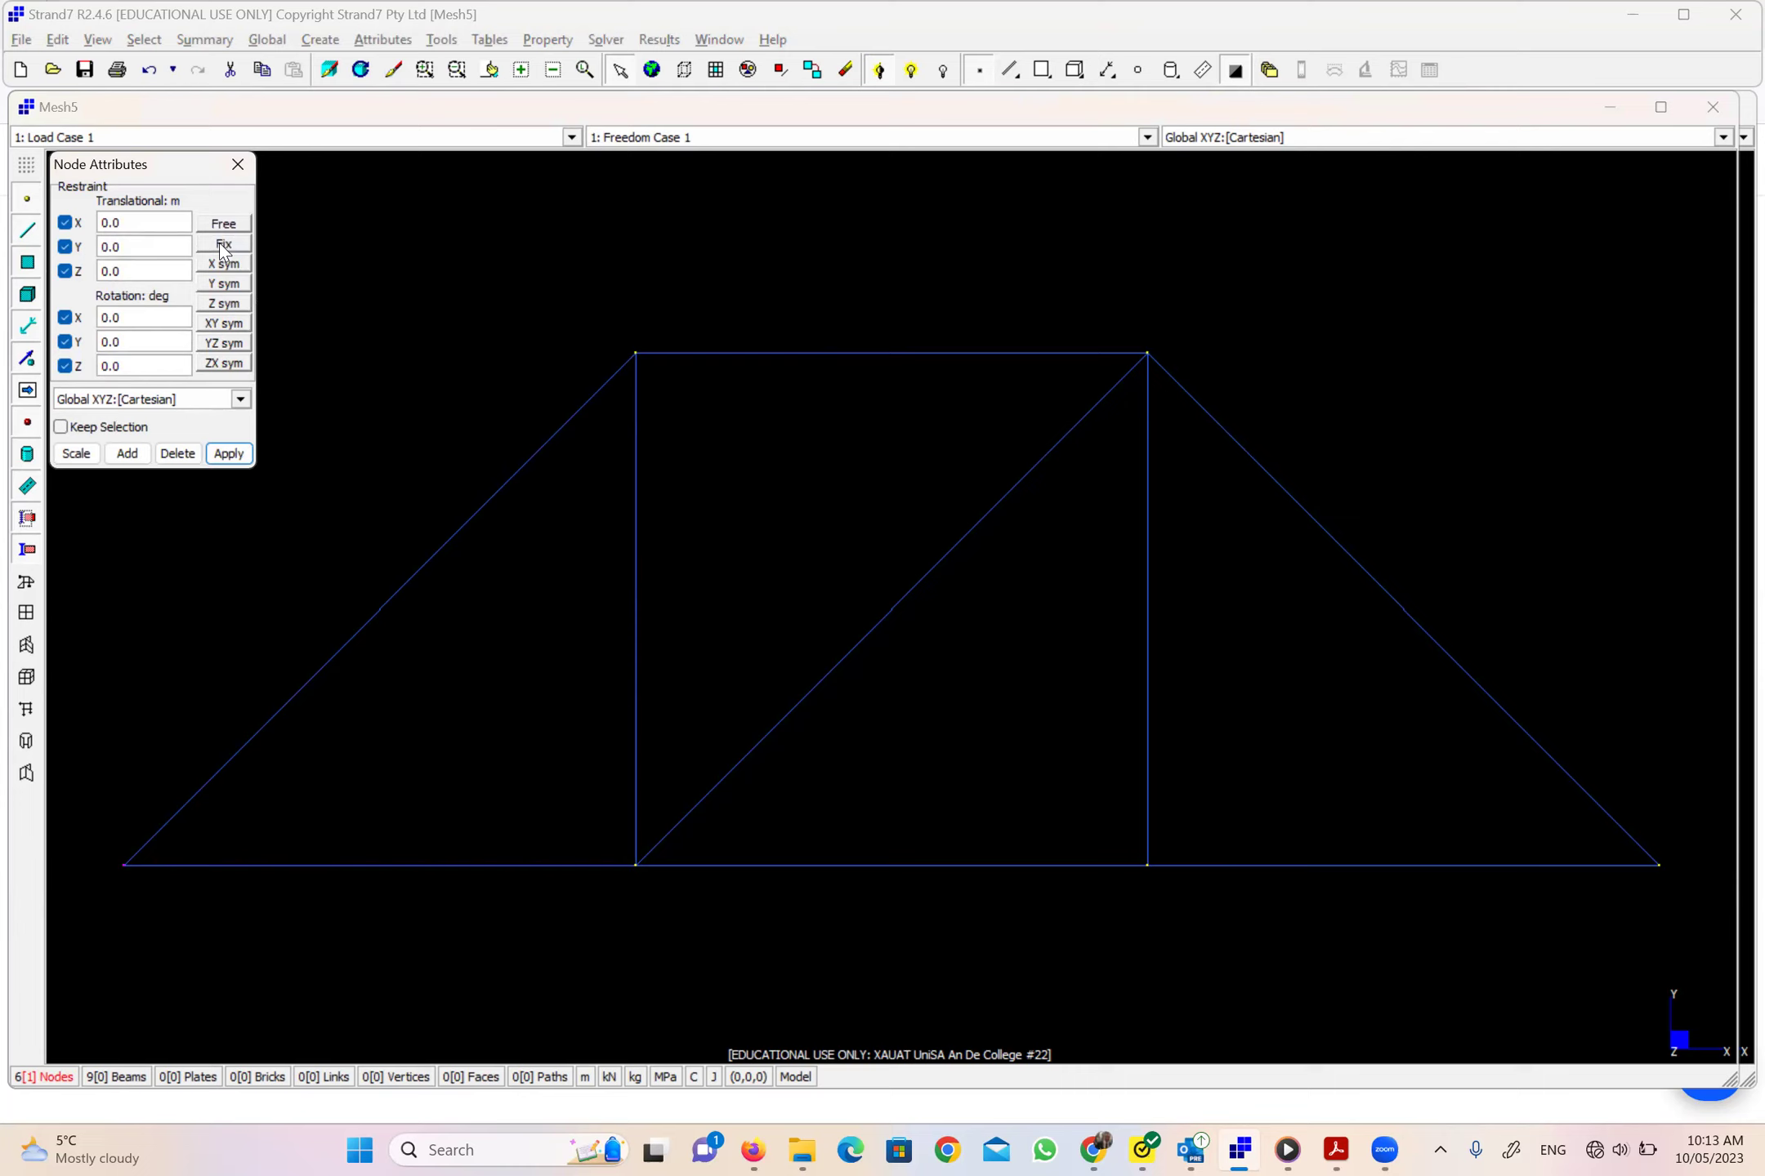
click(65, 223)
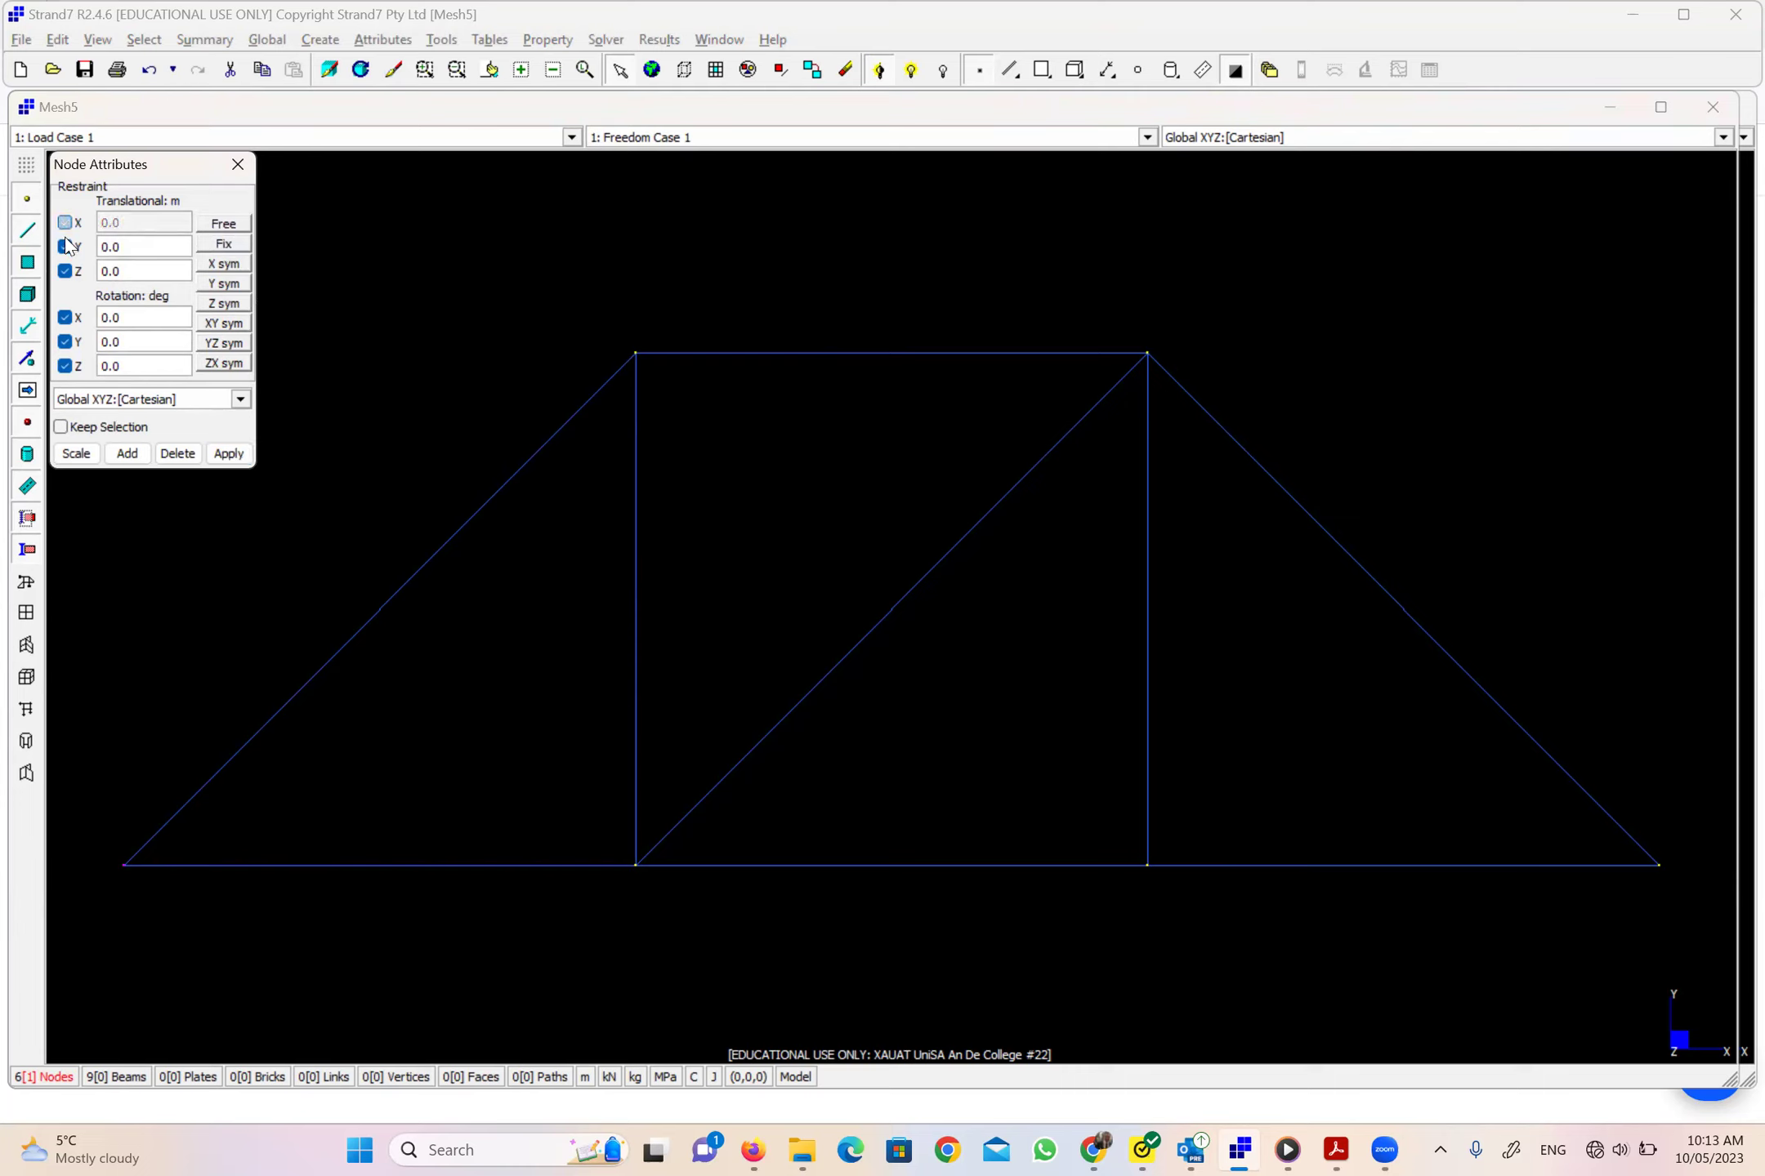
click(66, 246)
click(66, 270)
click(66, 223)
click(65, 247)
click(66, 270)
click(65, 317)
click(66, 341)
click(65, 366)
click(66, 317)
click(66, 341)
click(65, 366)
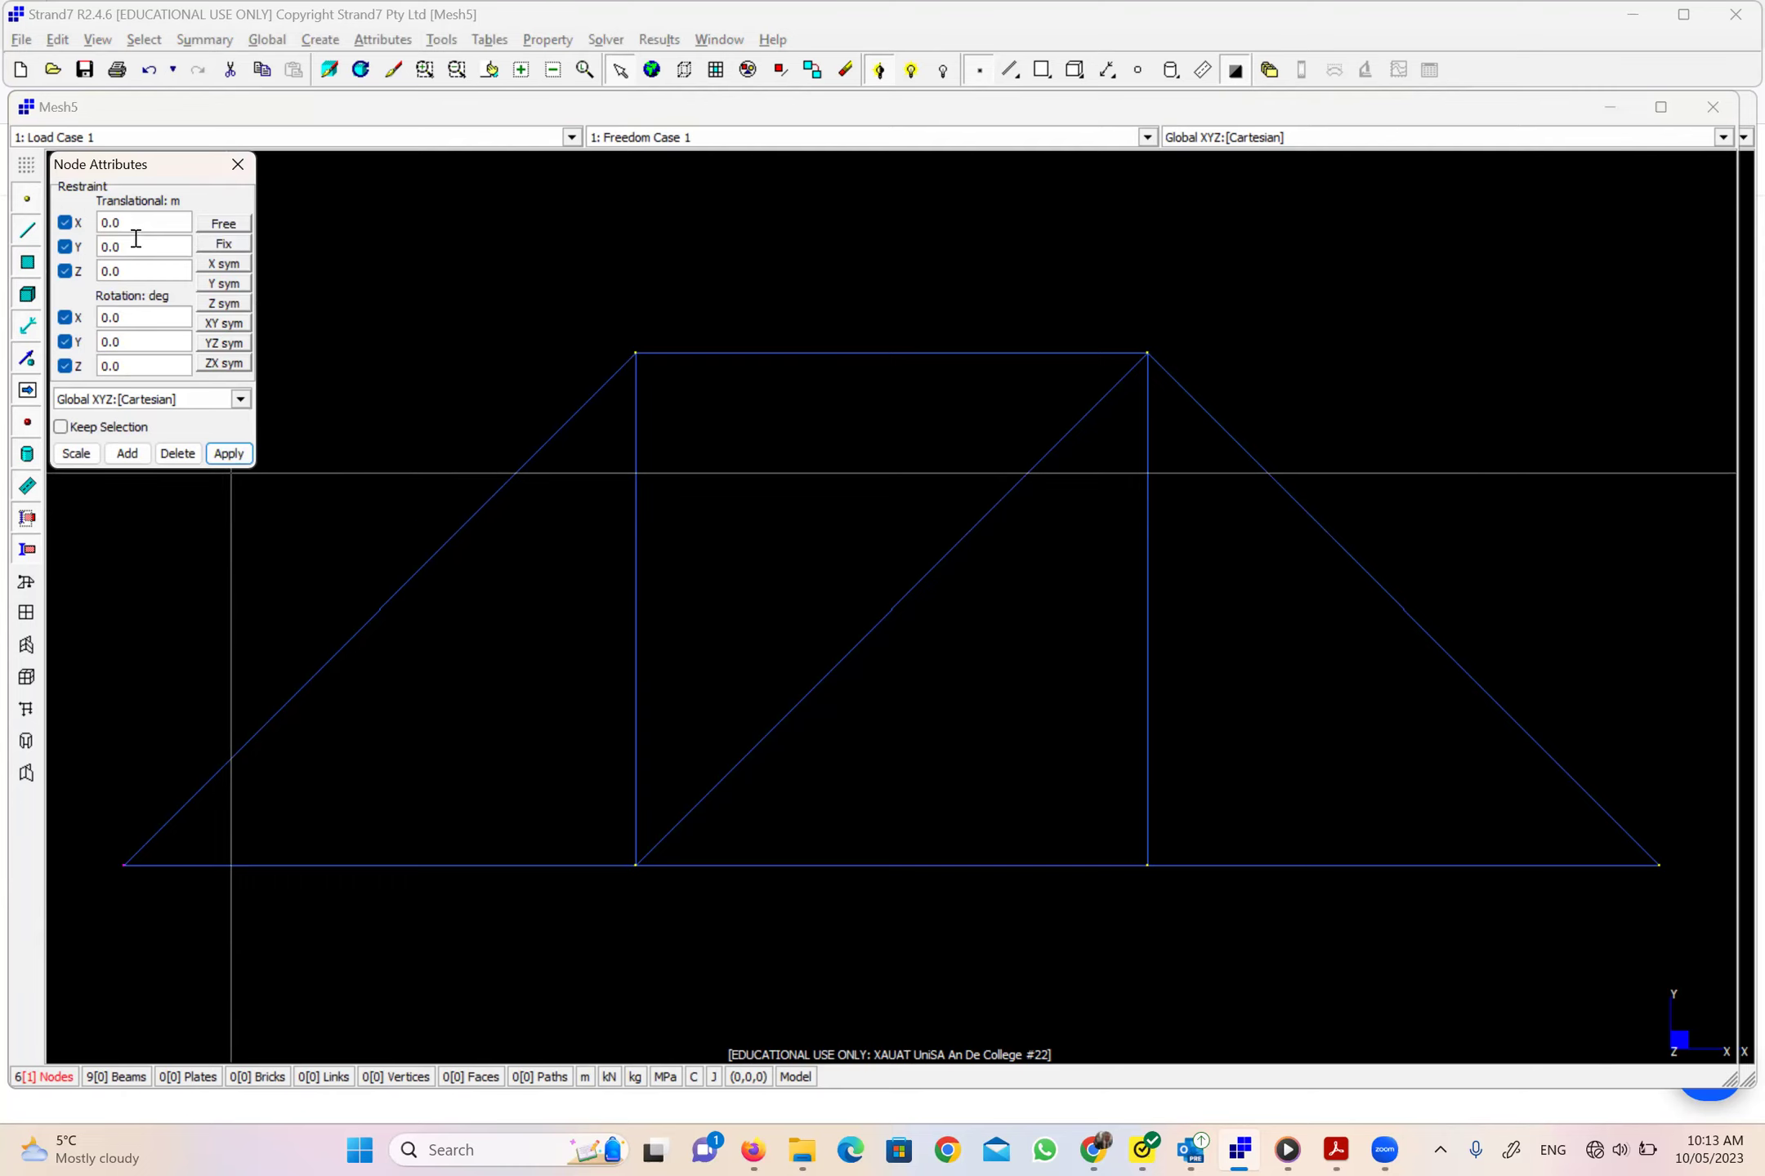
Apply a pinned restraint to the bottom-left node, fixing X, Y, Z translation and X, Y rotation at 0 and leaving Z rotation free.
click(222, 225)
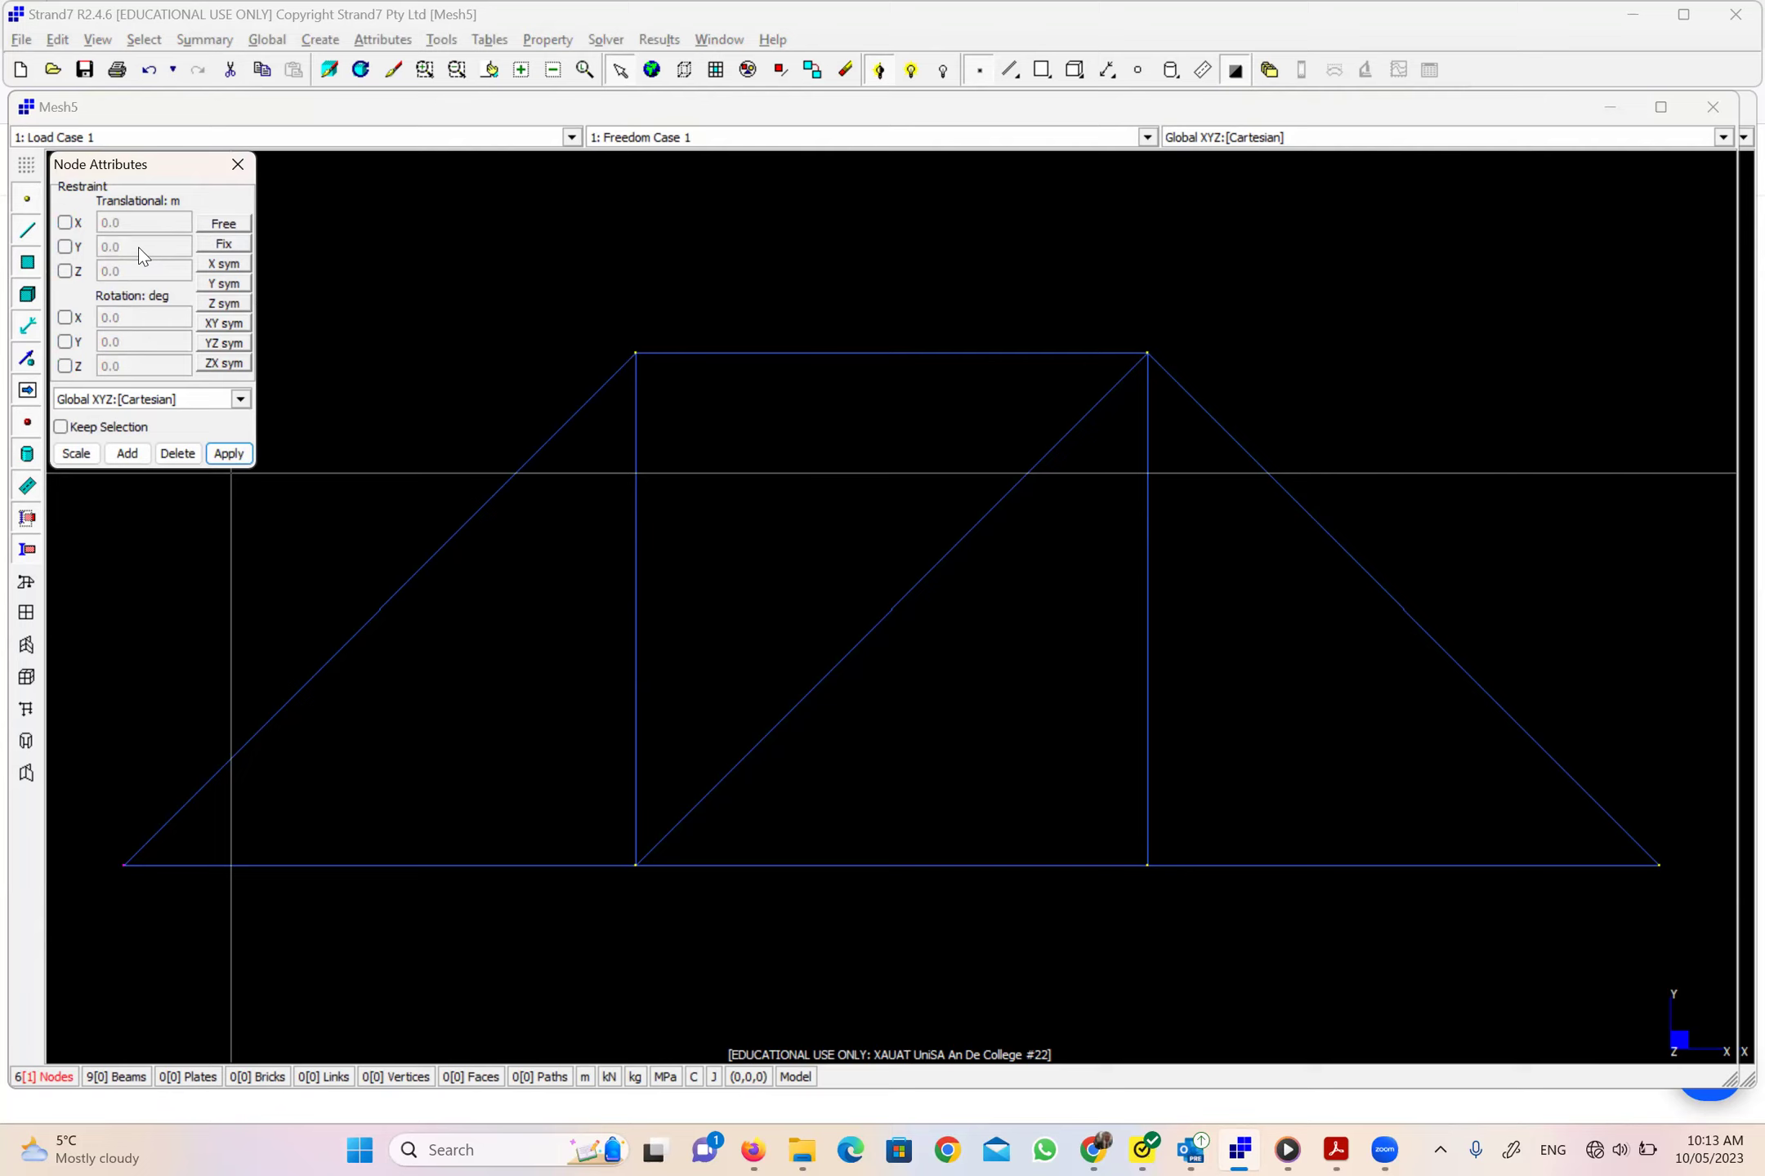
click(65, 223)
click(65, 247)
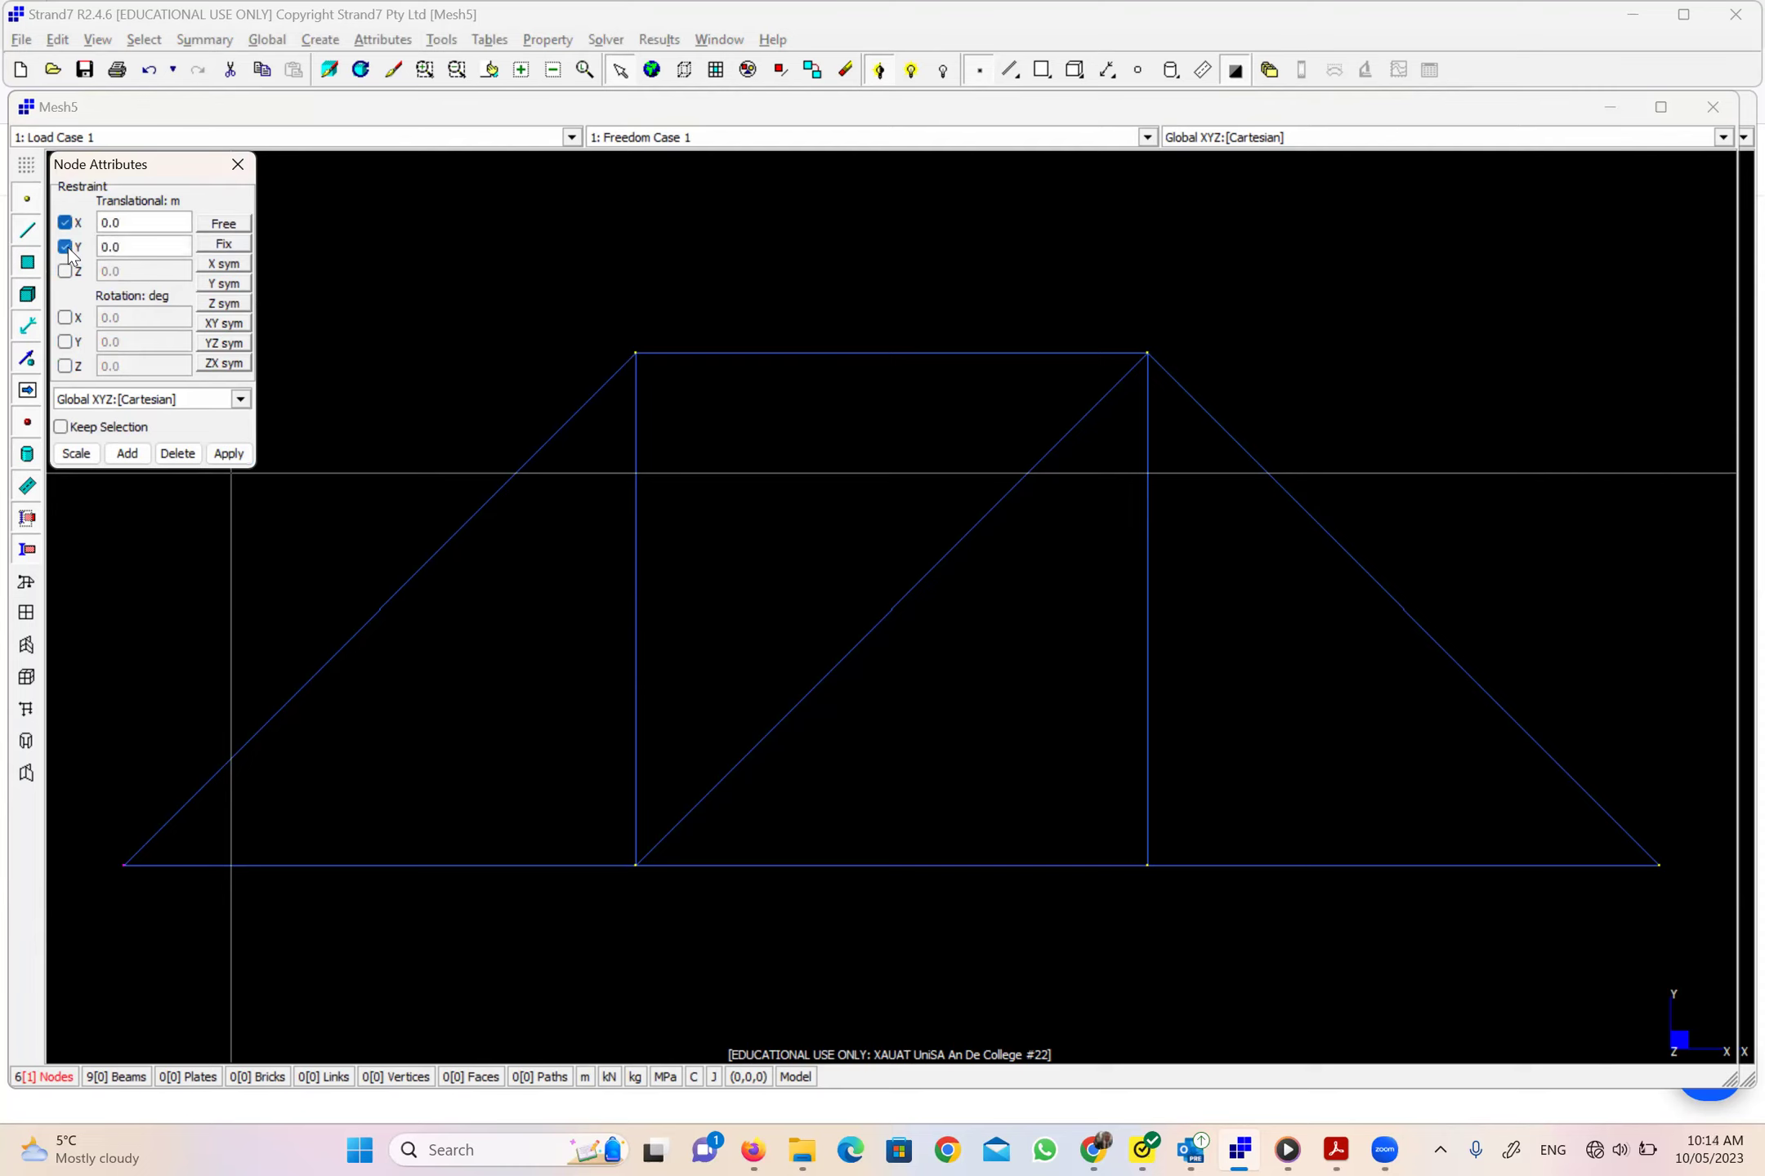
click(65, 320)
click(68, 342)
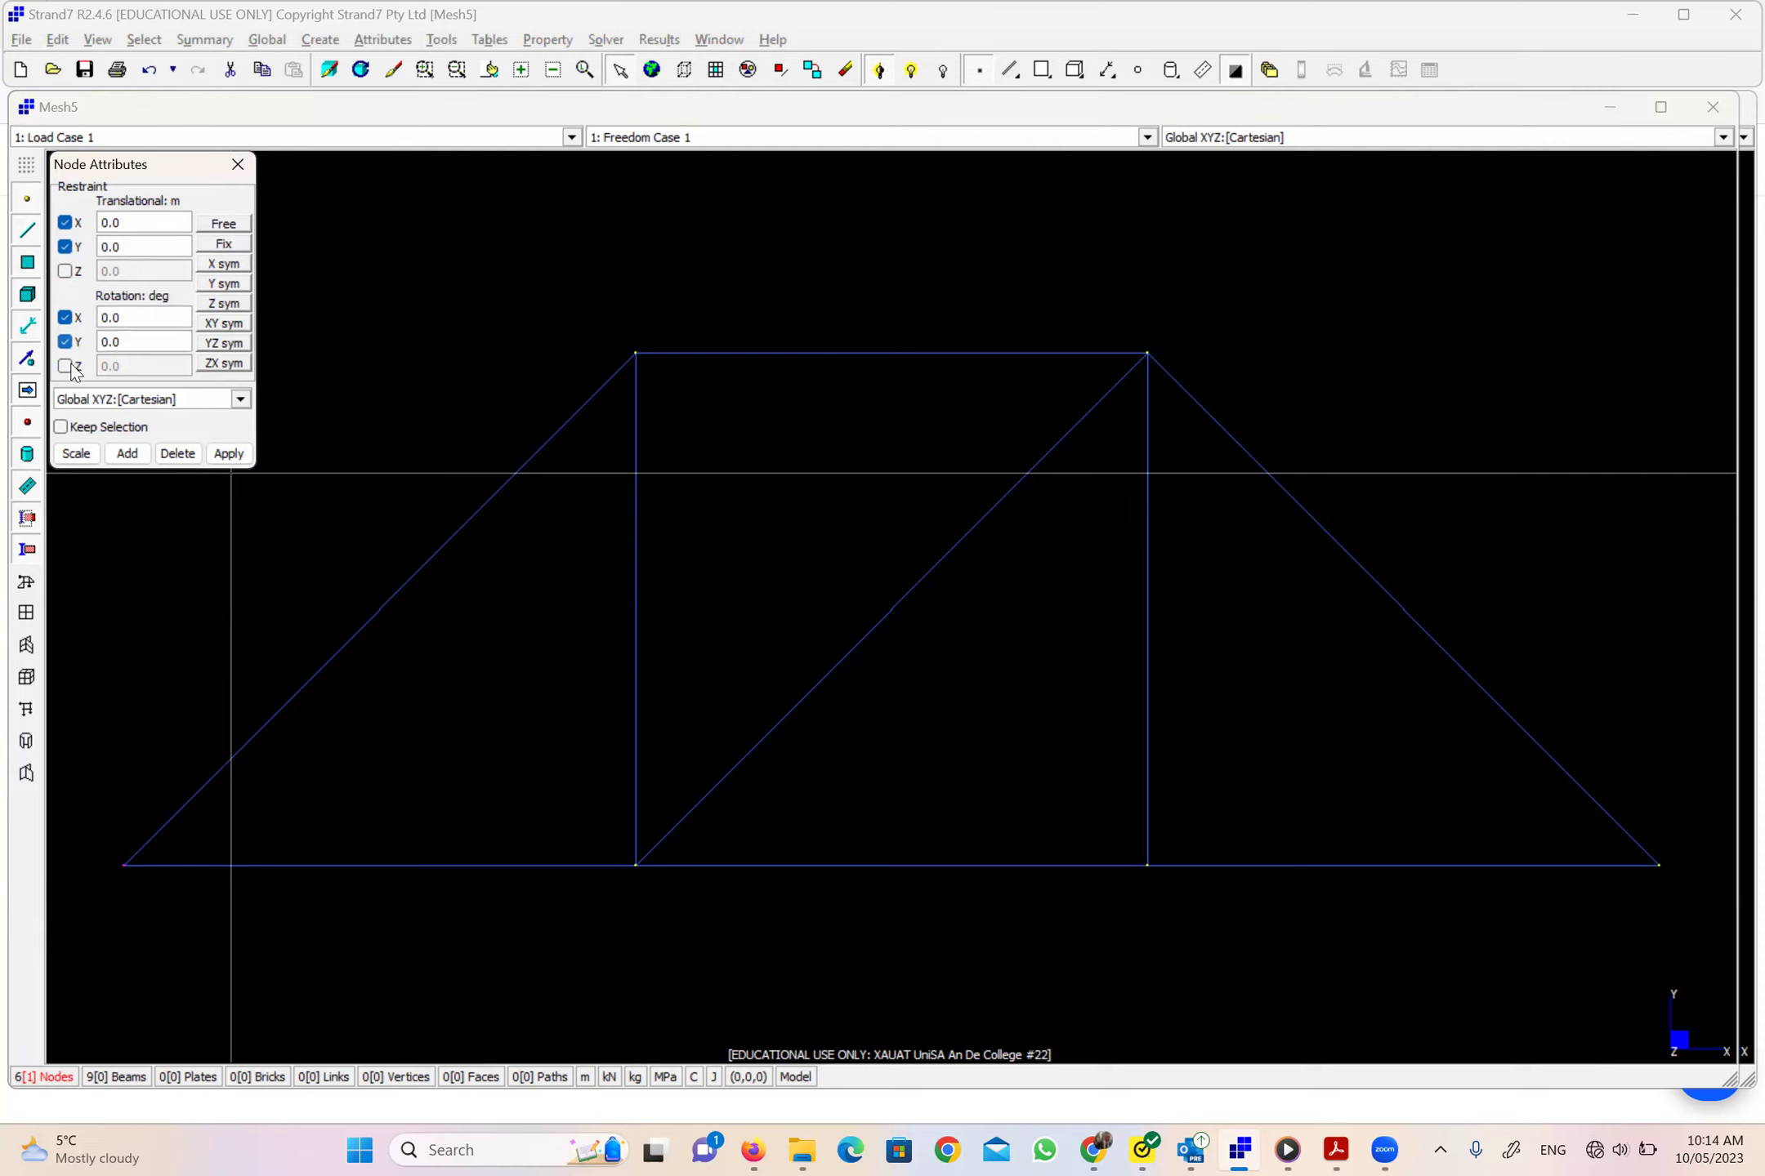
click(67, 272)
click(228, 454)
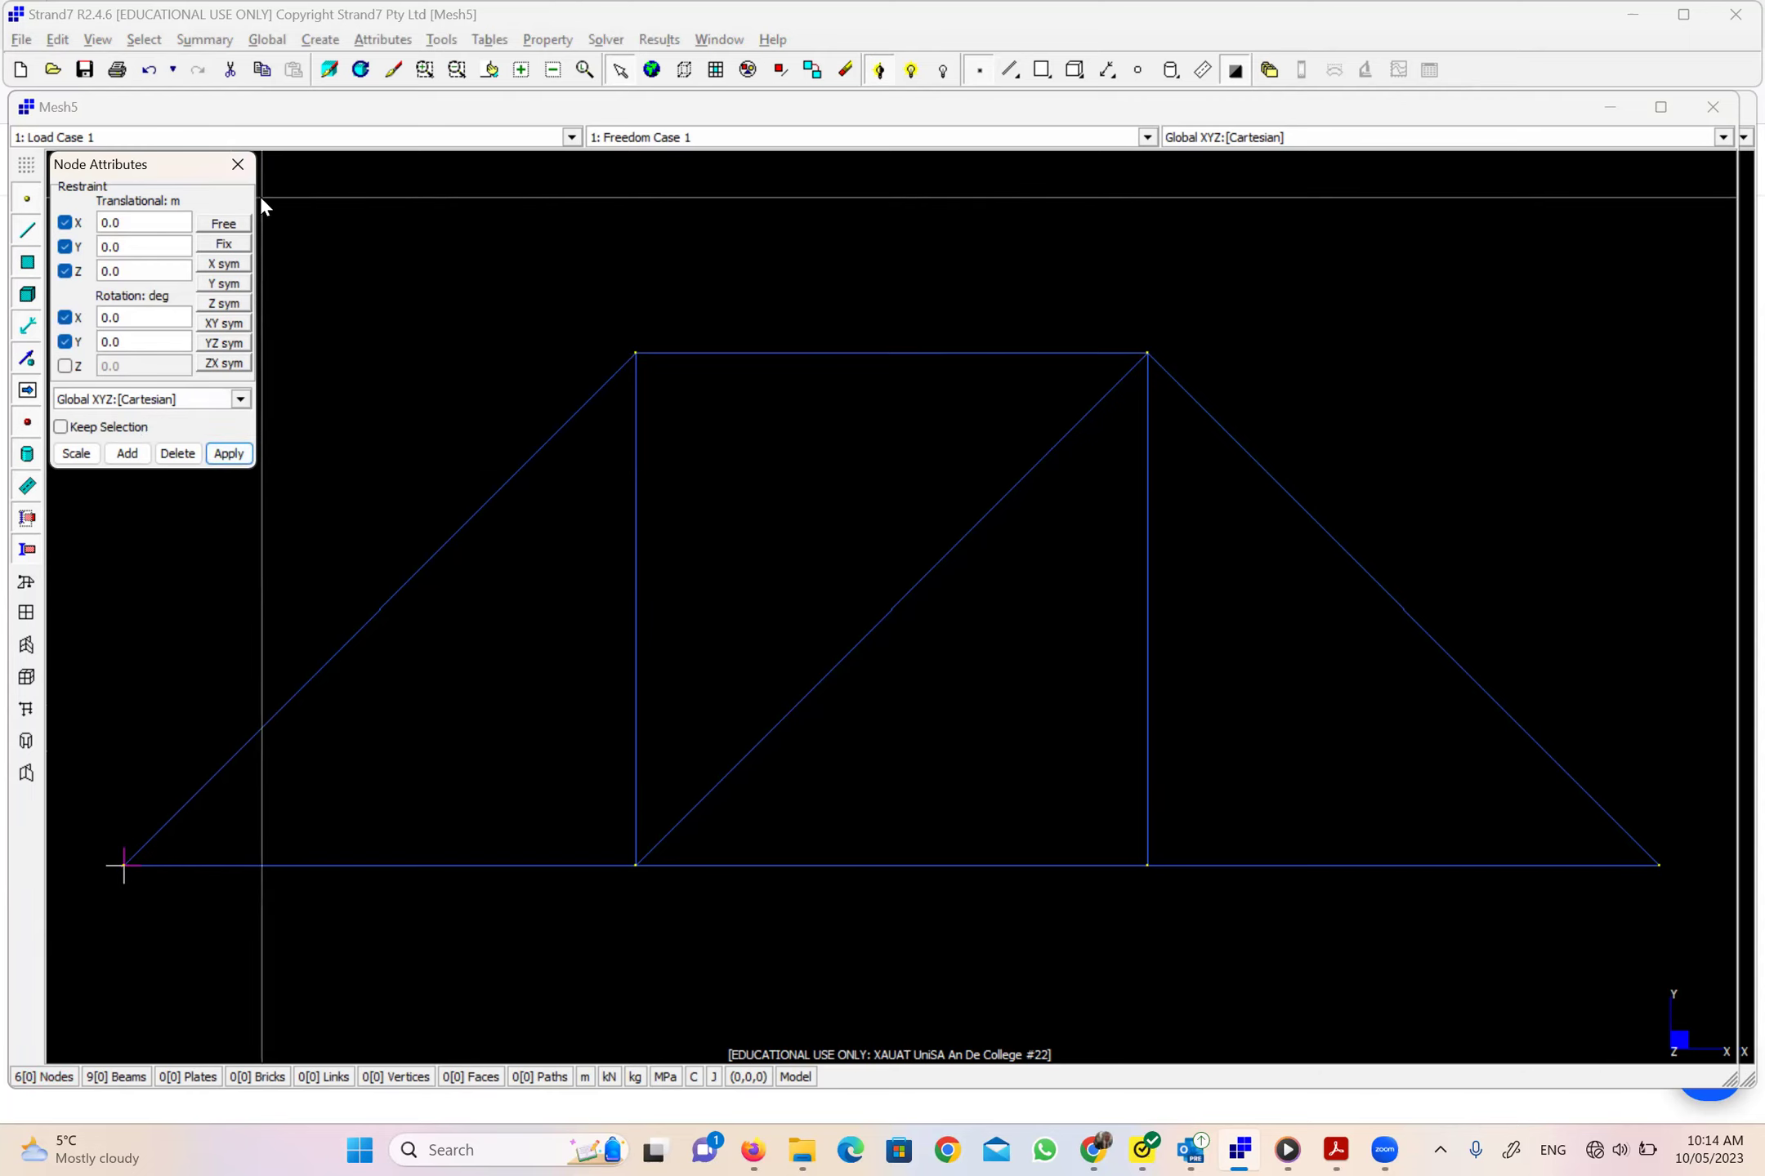
Apply a roller restraint to the bottom-right node by freeing X translation, keeping Y and Z translation and X and Y rotation fixed.
click(1655, 863)
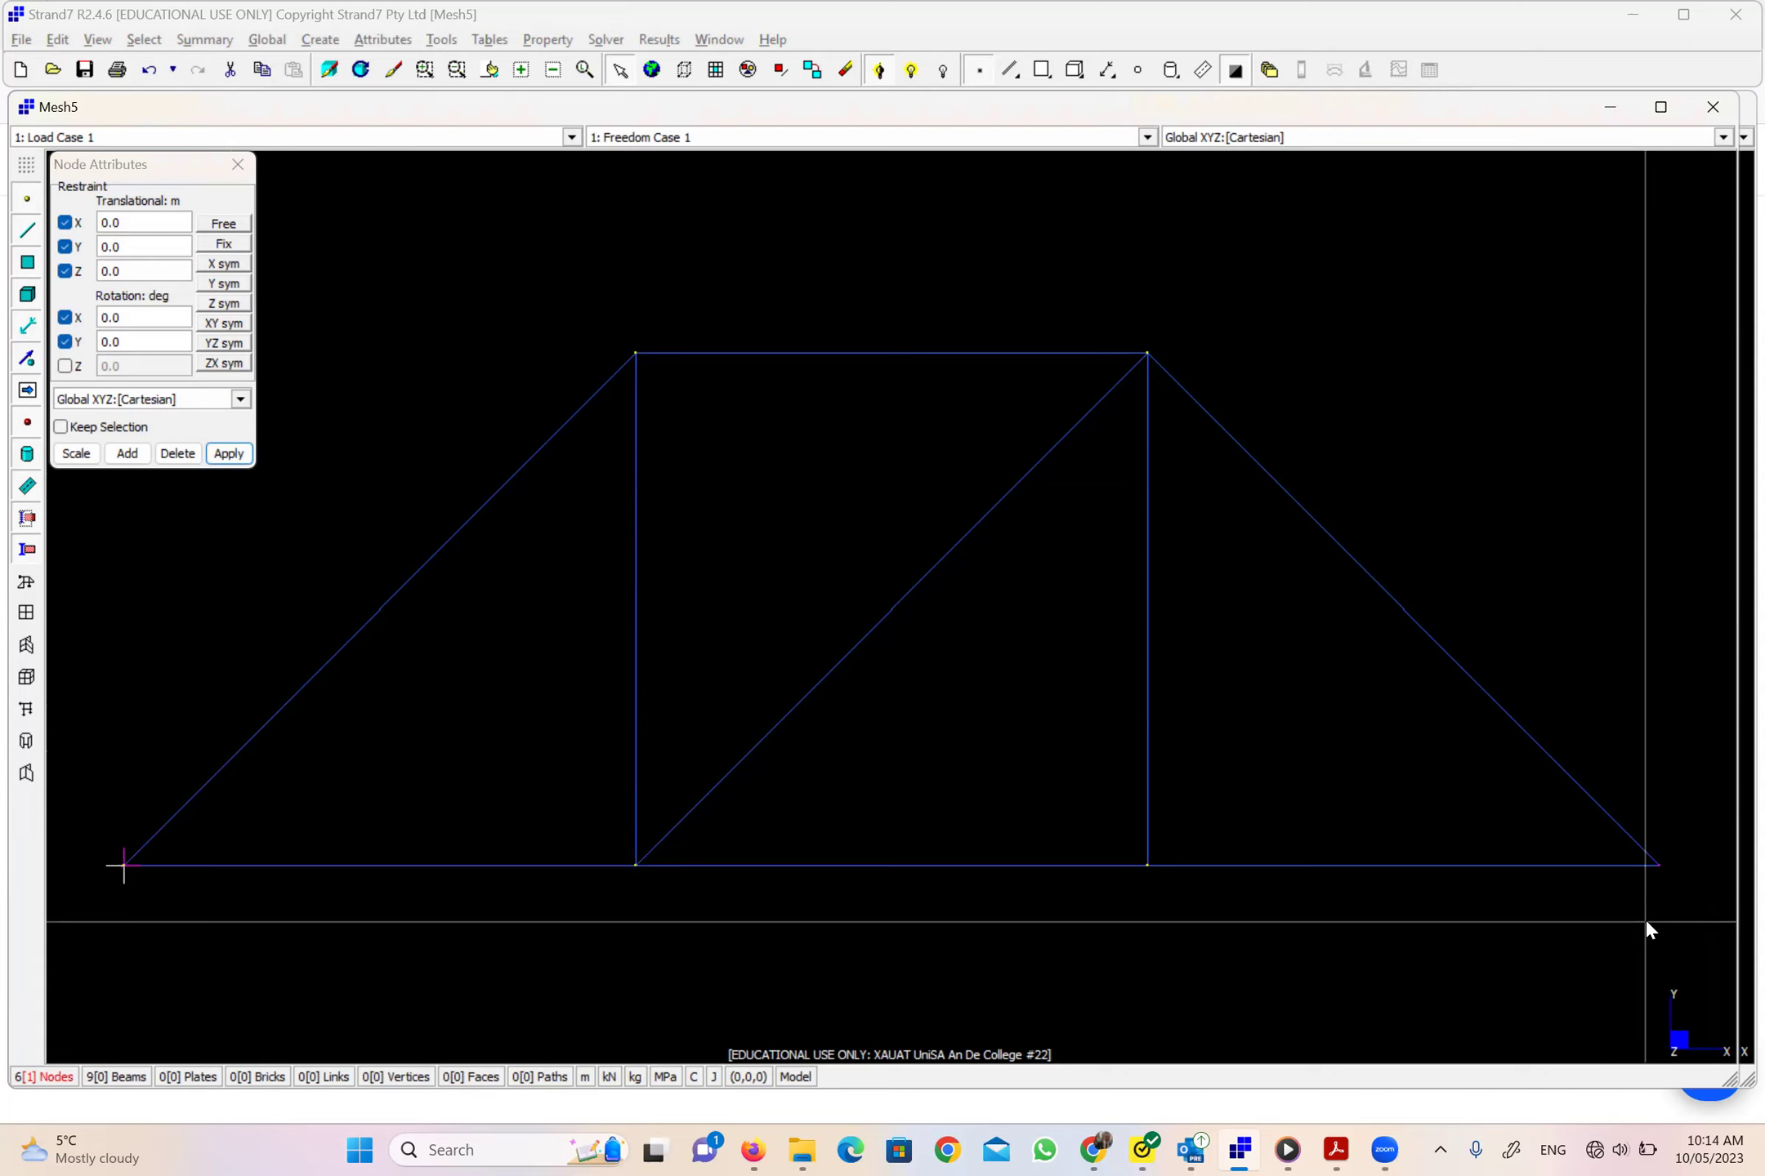
click(66, 223)
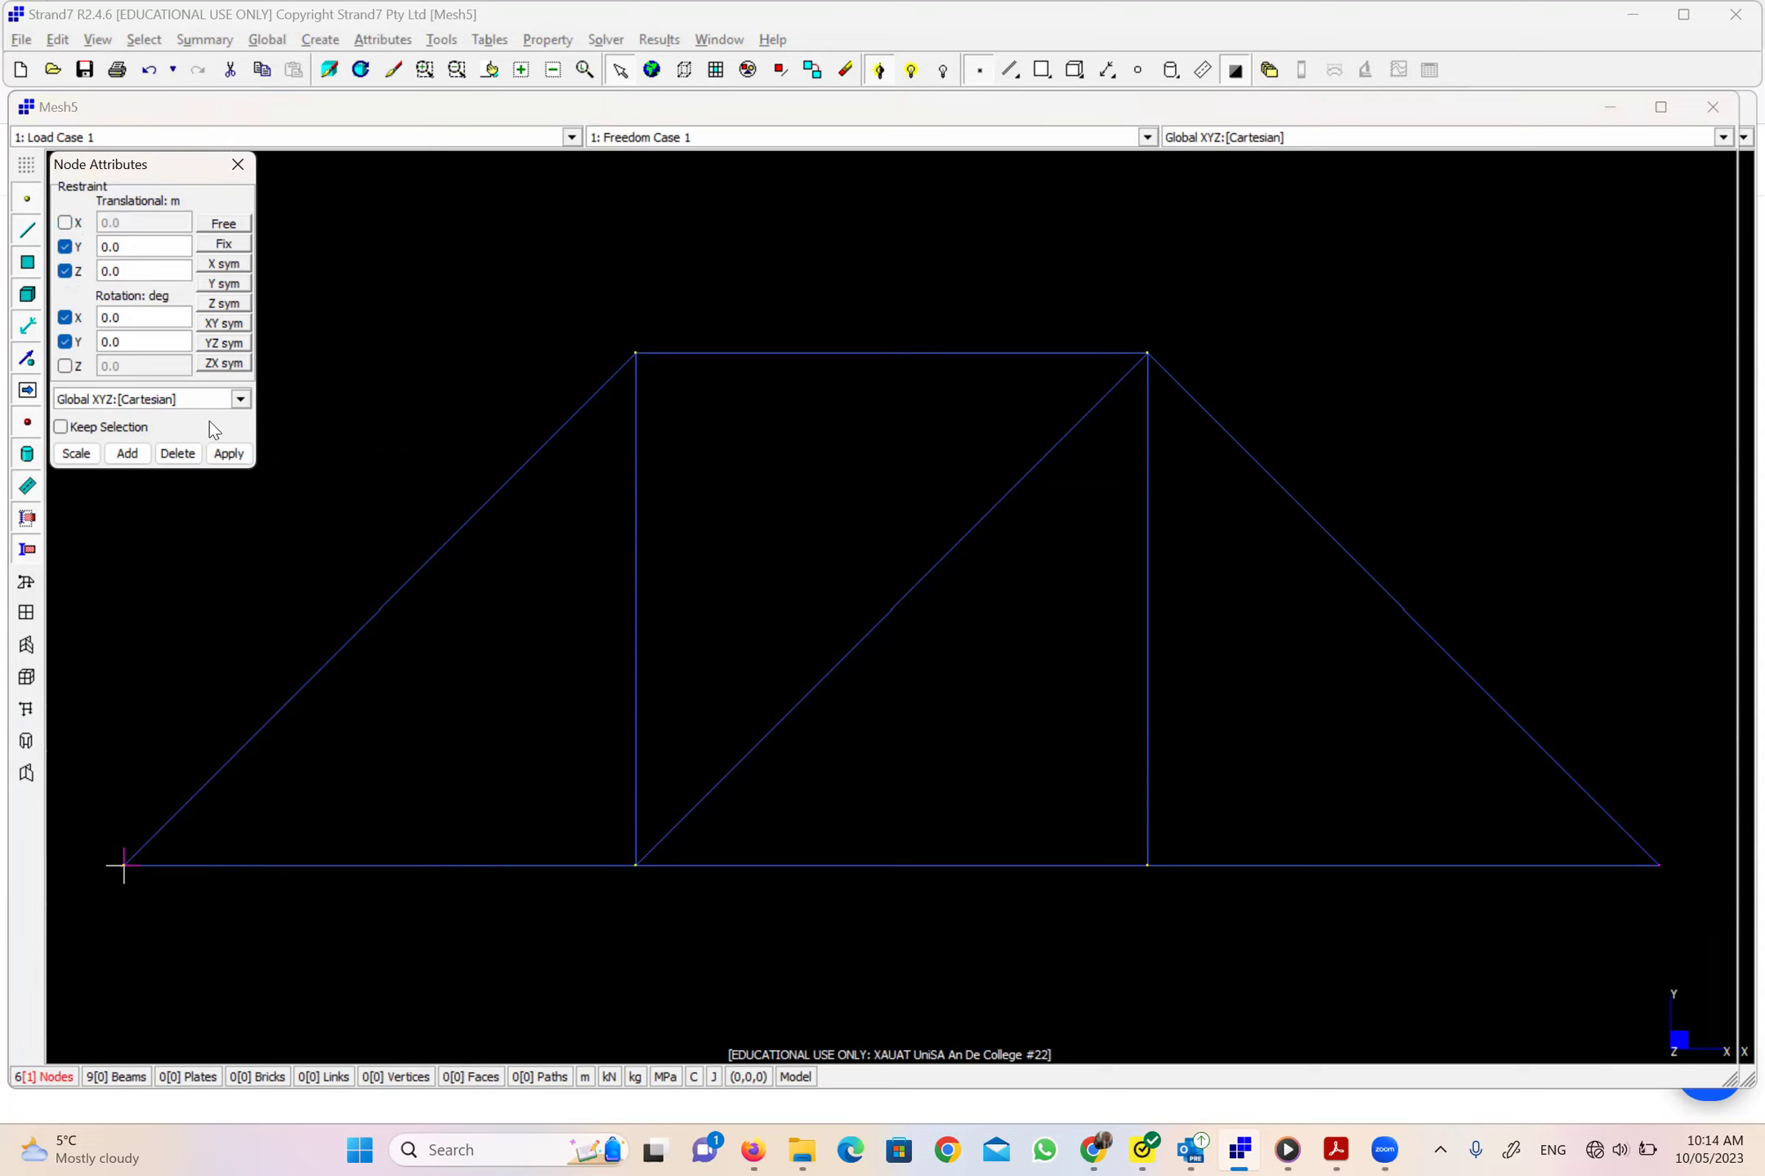
click(229, 453)
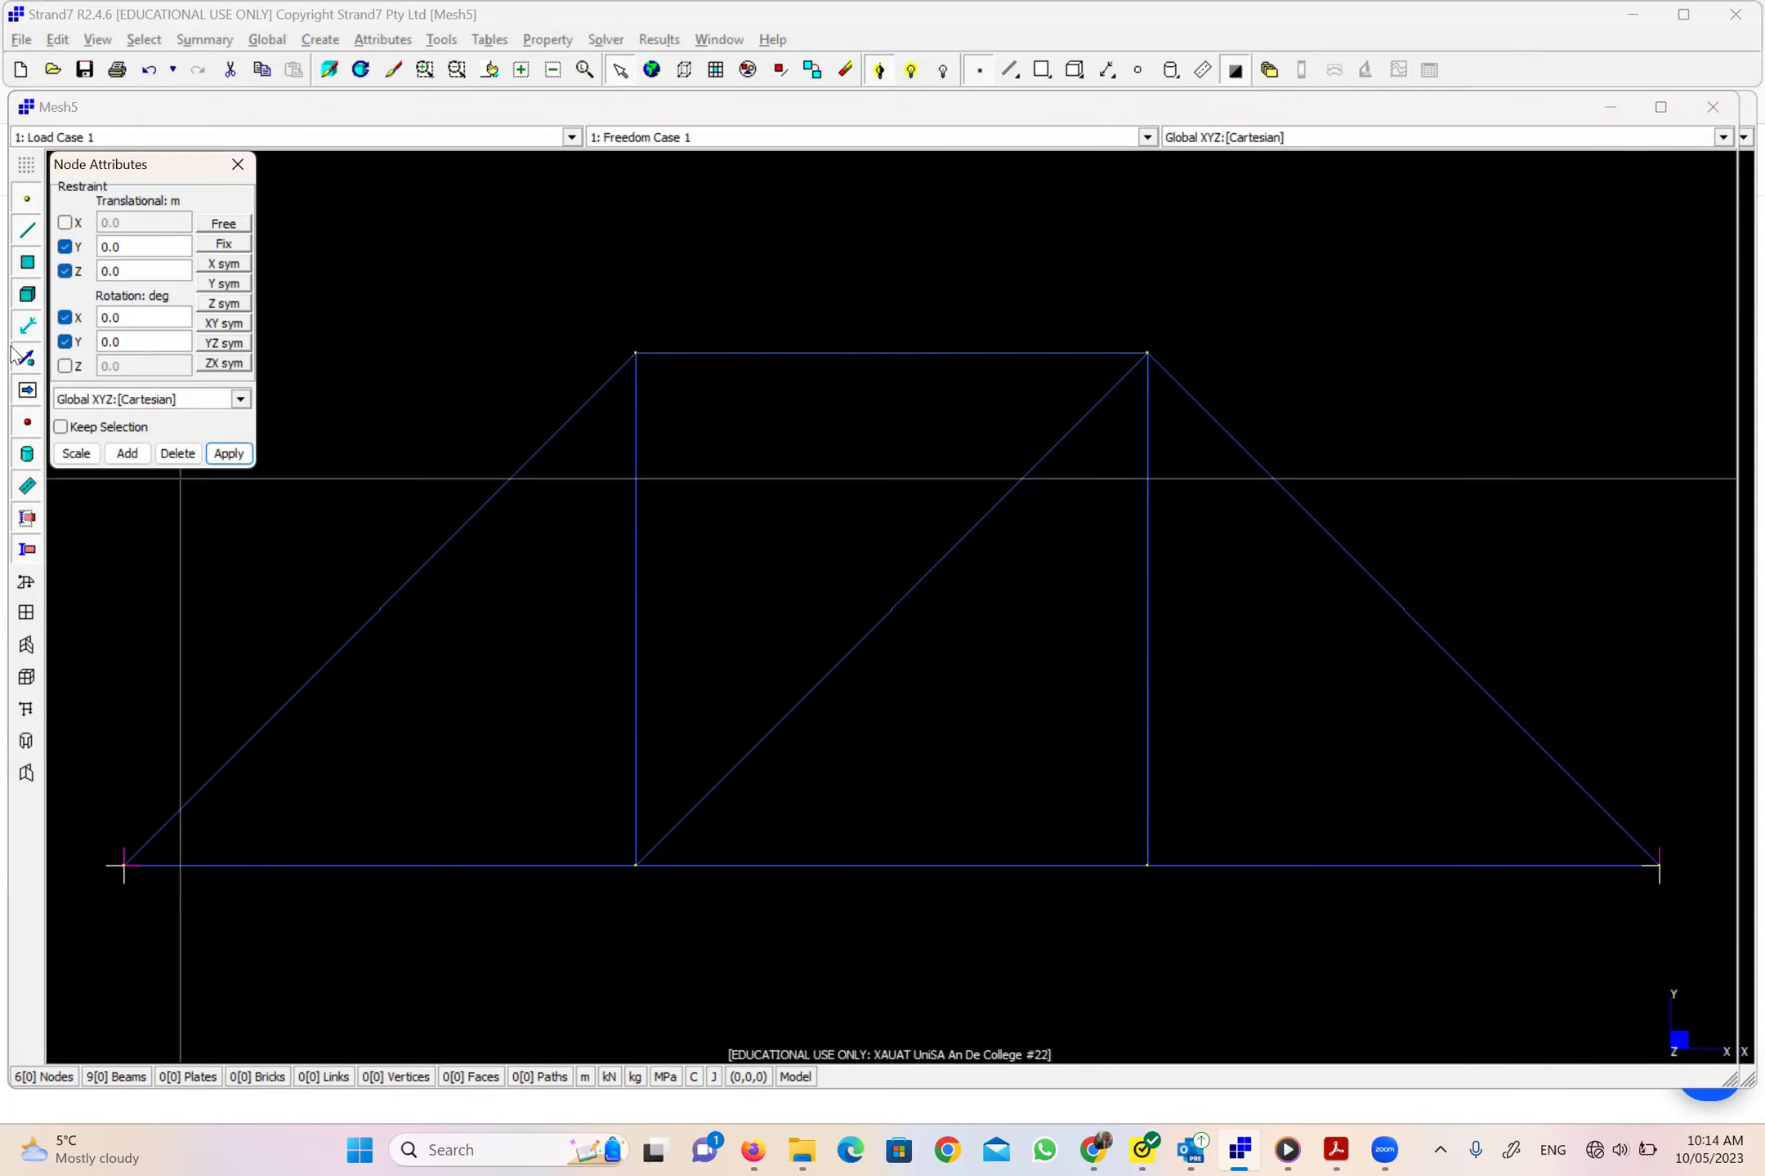
click(237, 166)
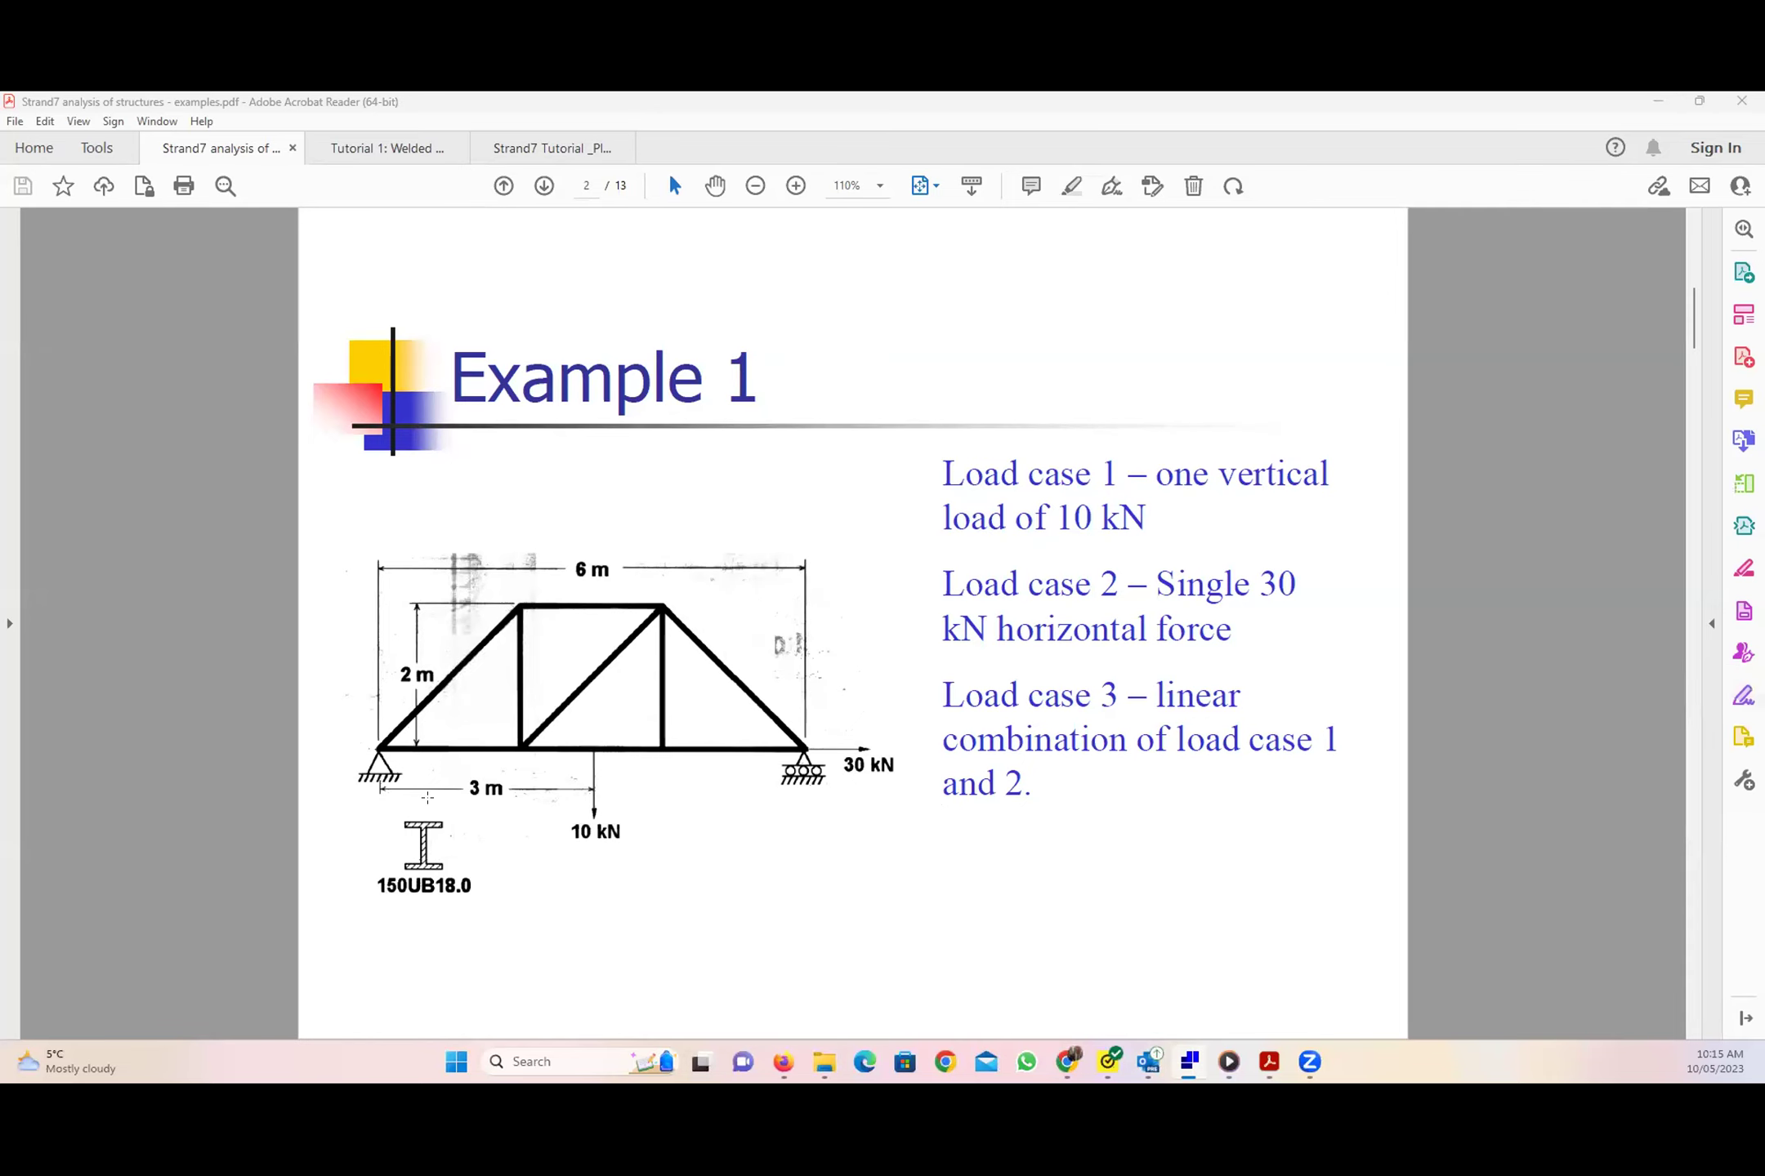
drag(406, 803, 355, 936)
click(354, 935)
drag(364, 813, 500, 907)
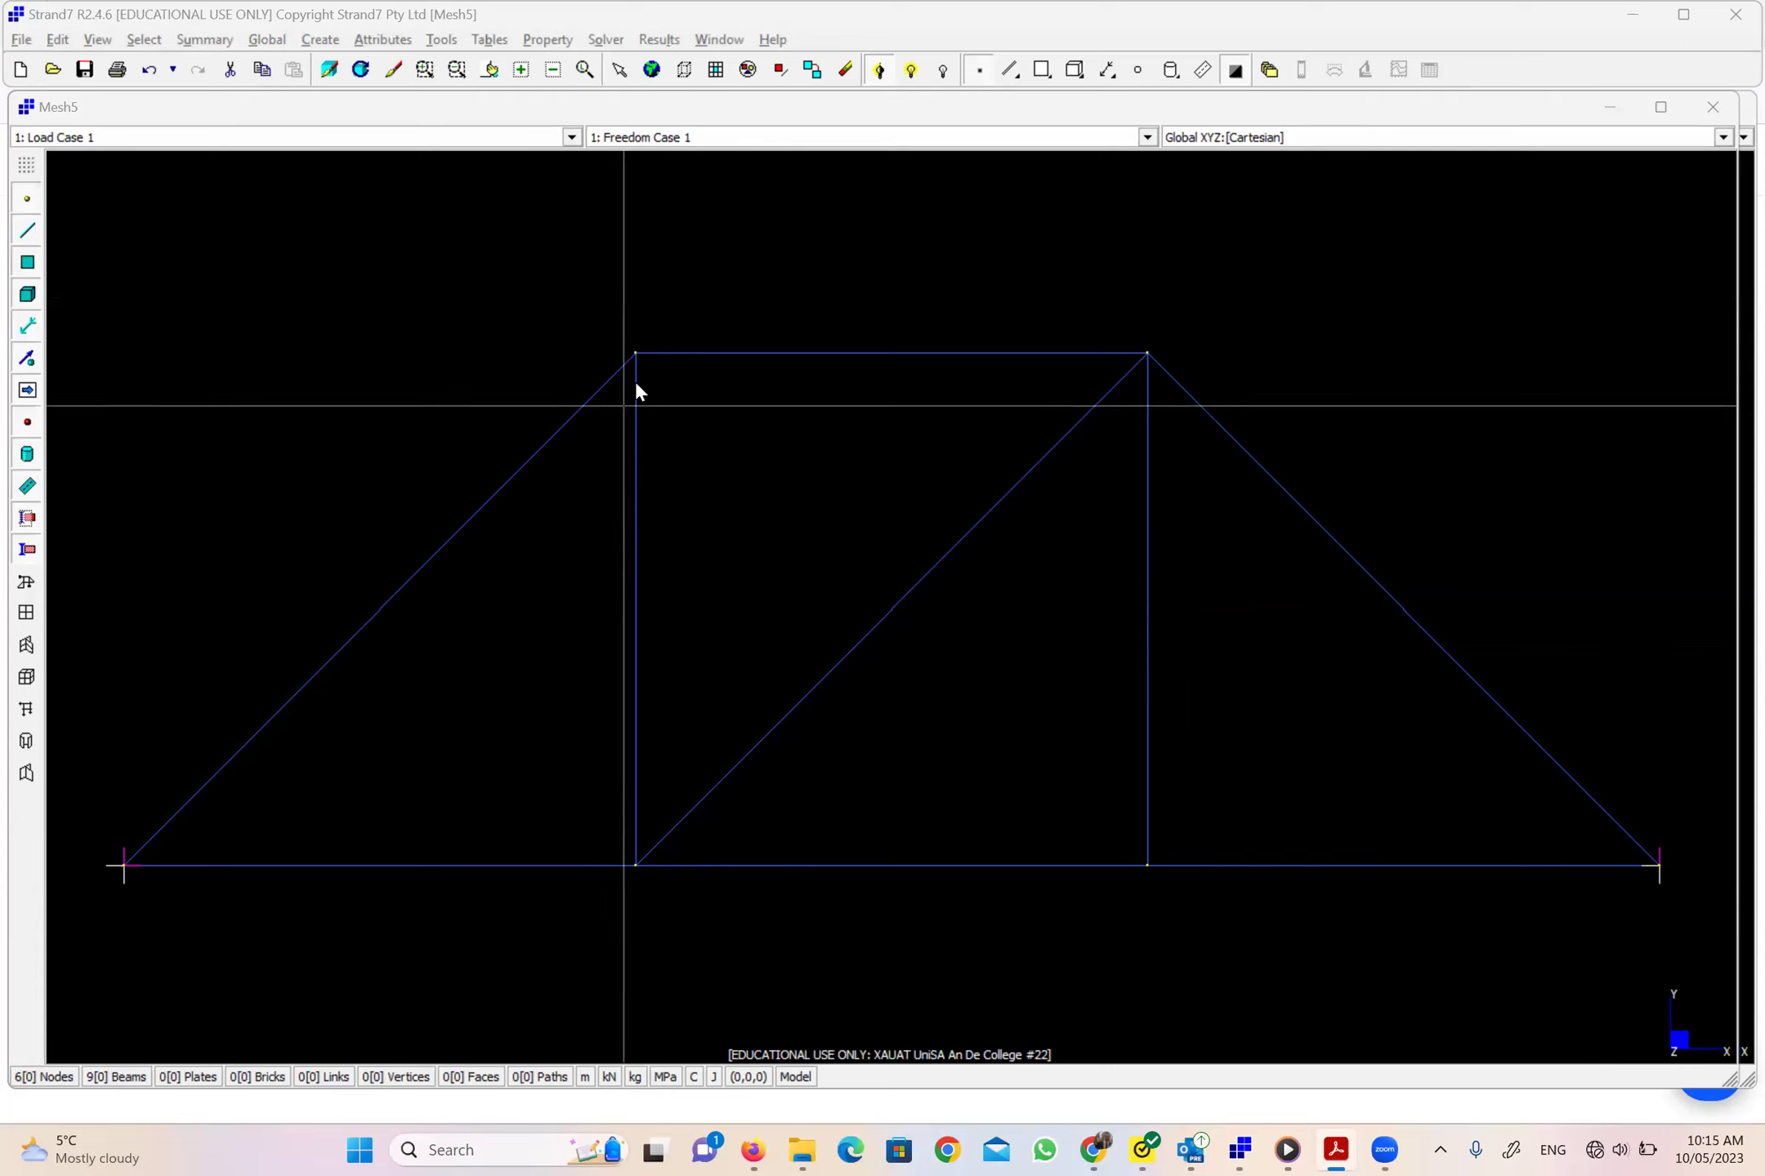
Open the beam element properties and rename Beam Property 1 as Frame Element.
click(539, 40)
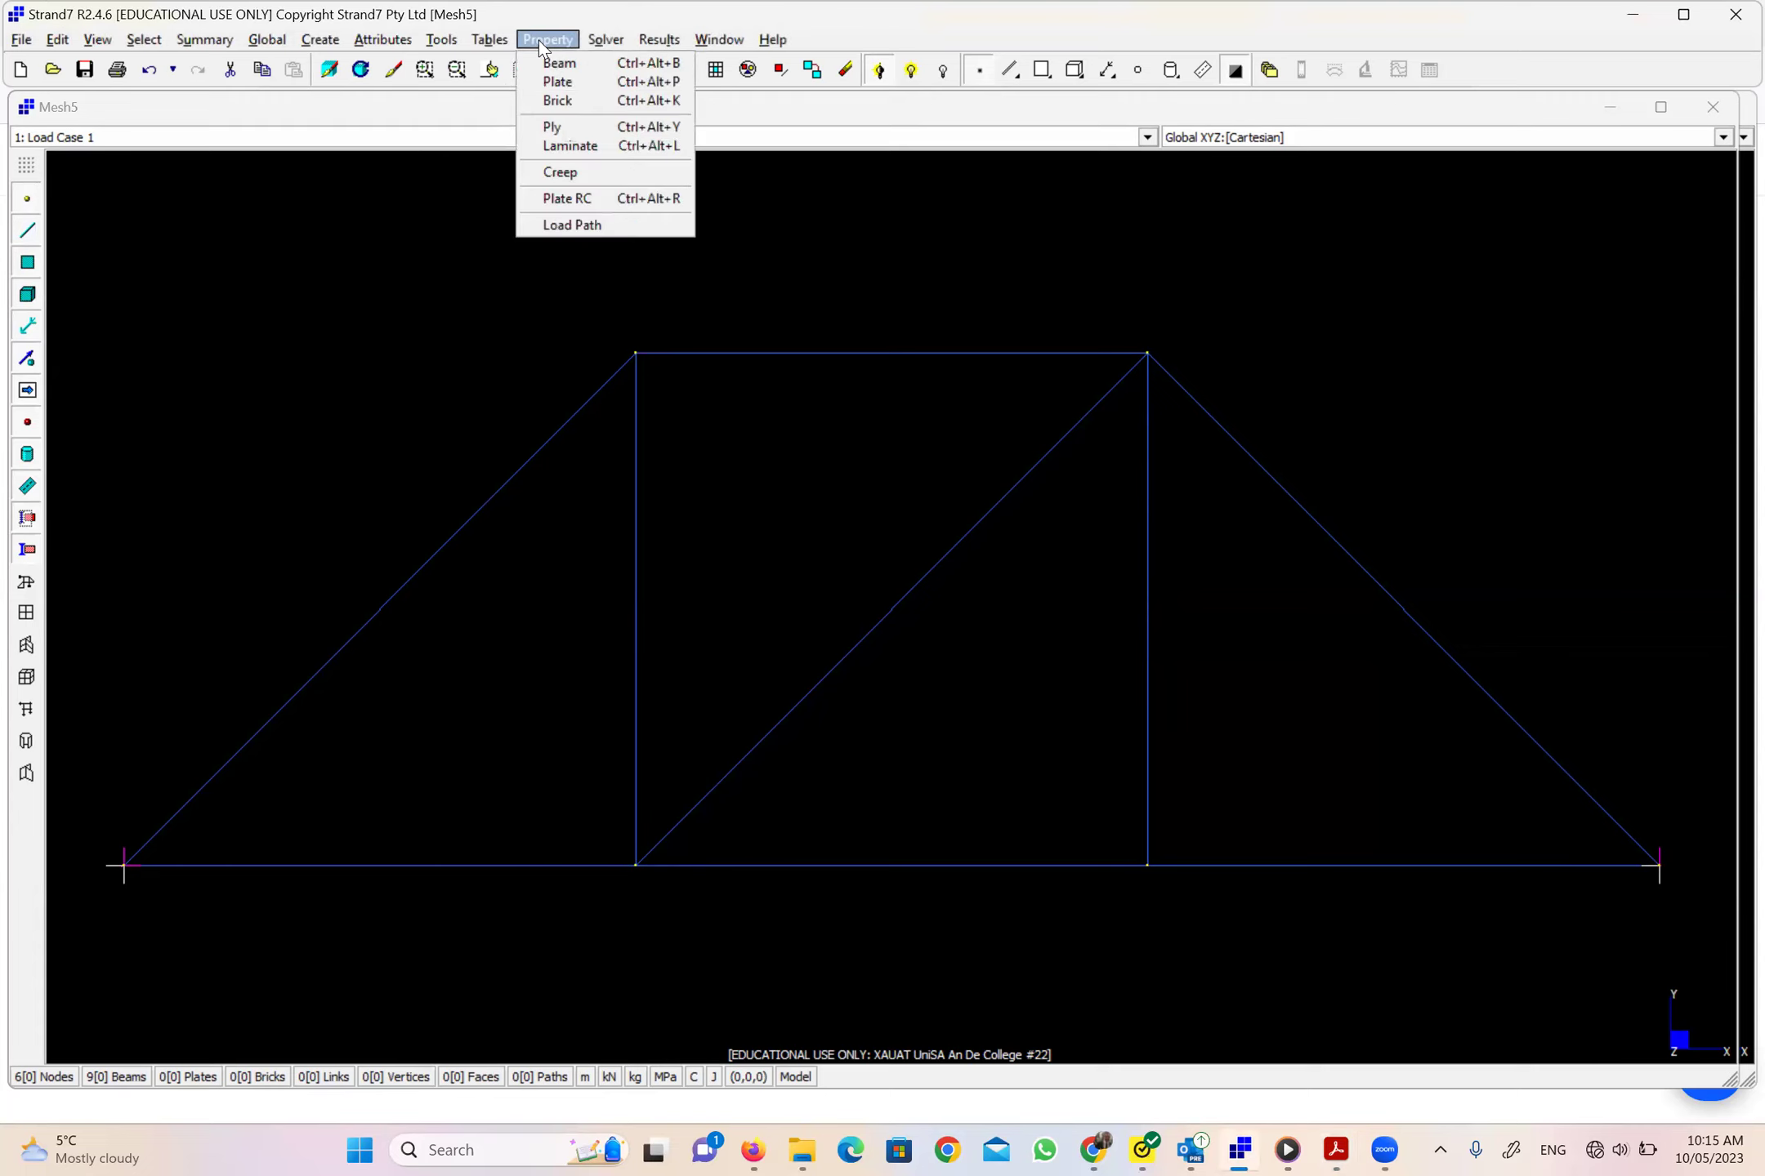
click(558, 63)
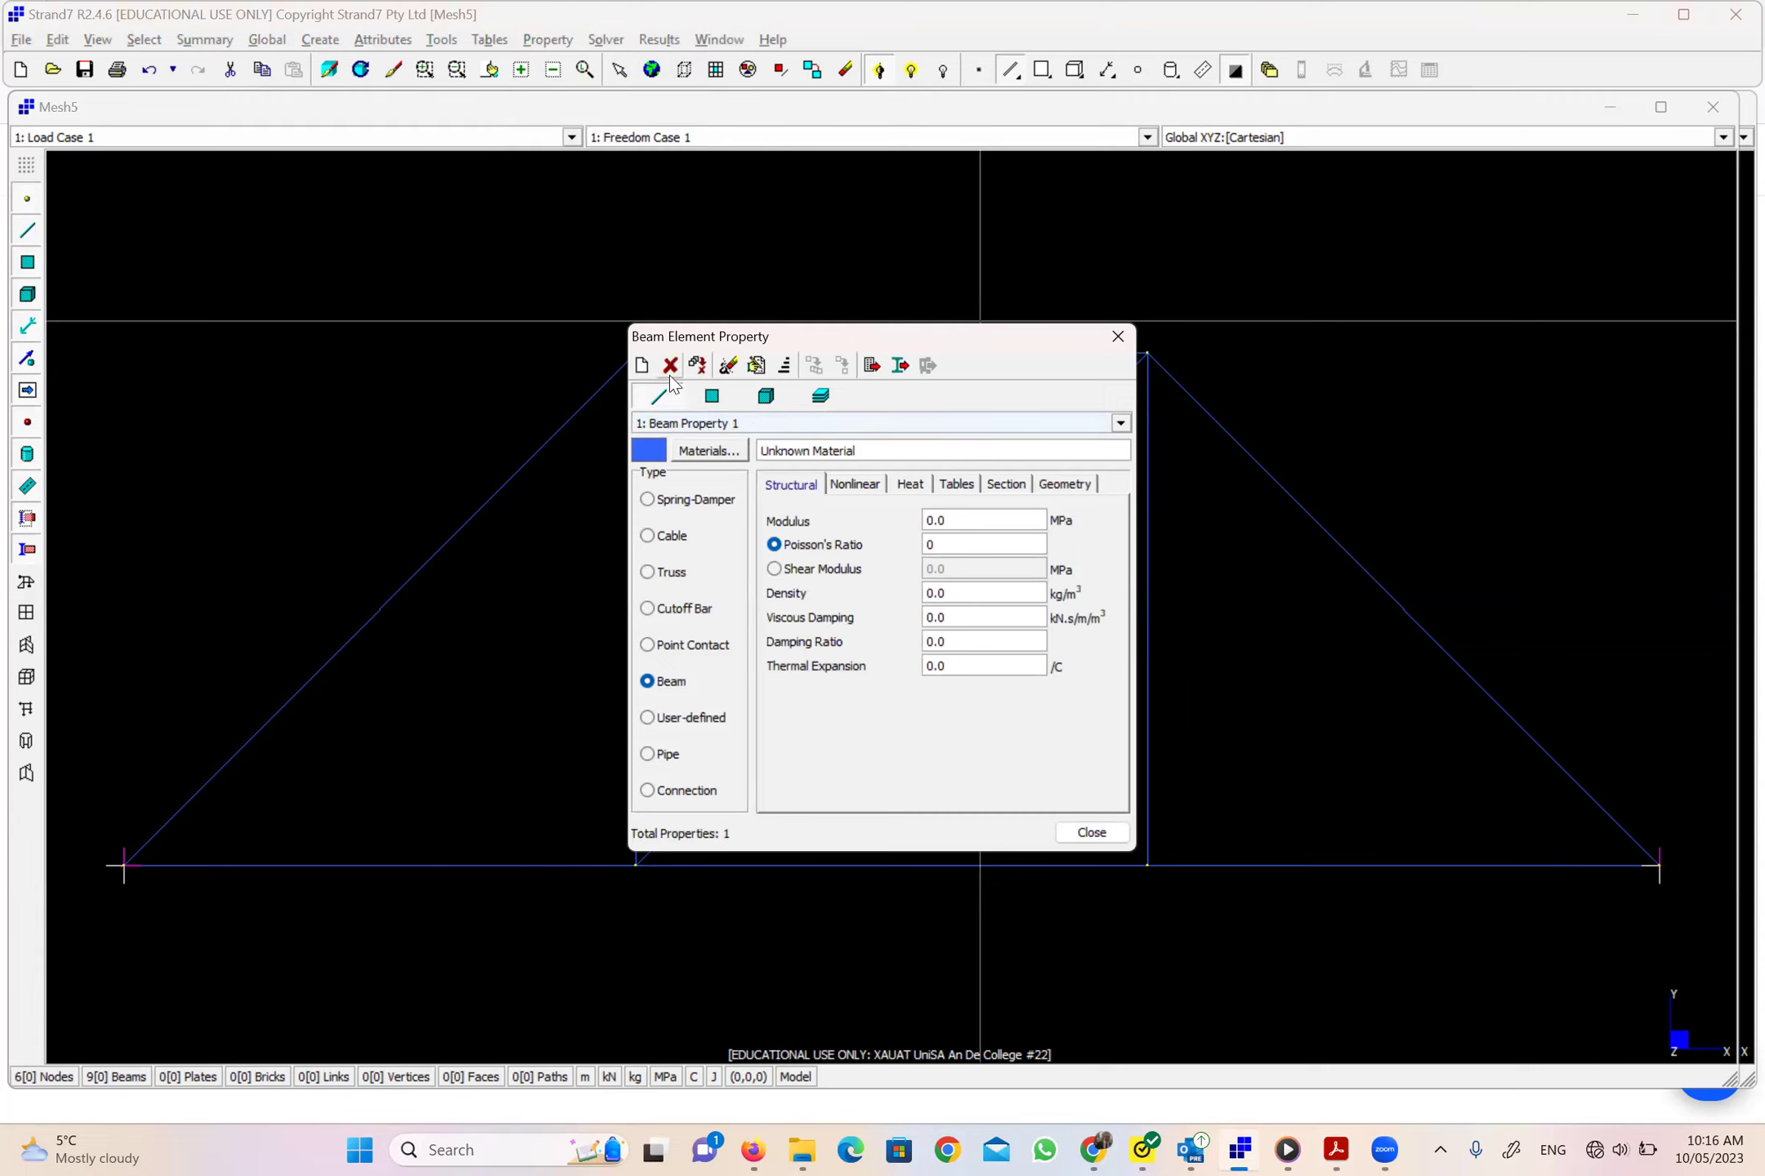
click(755, 366)
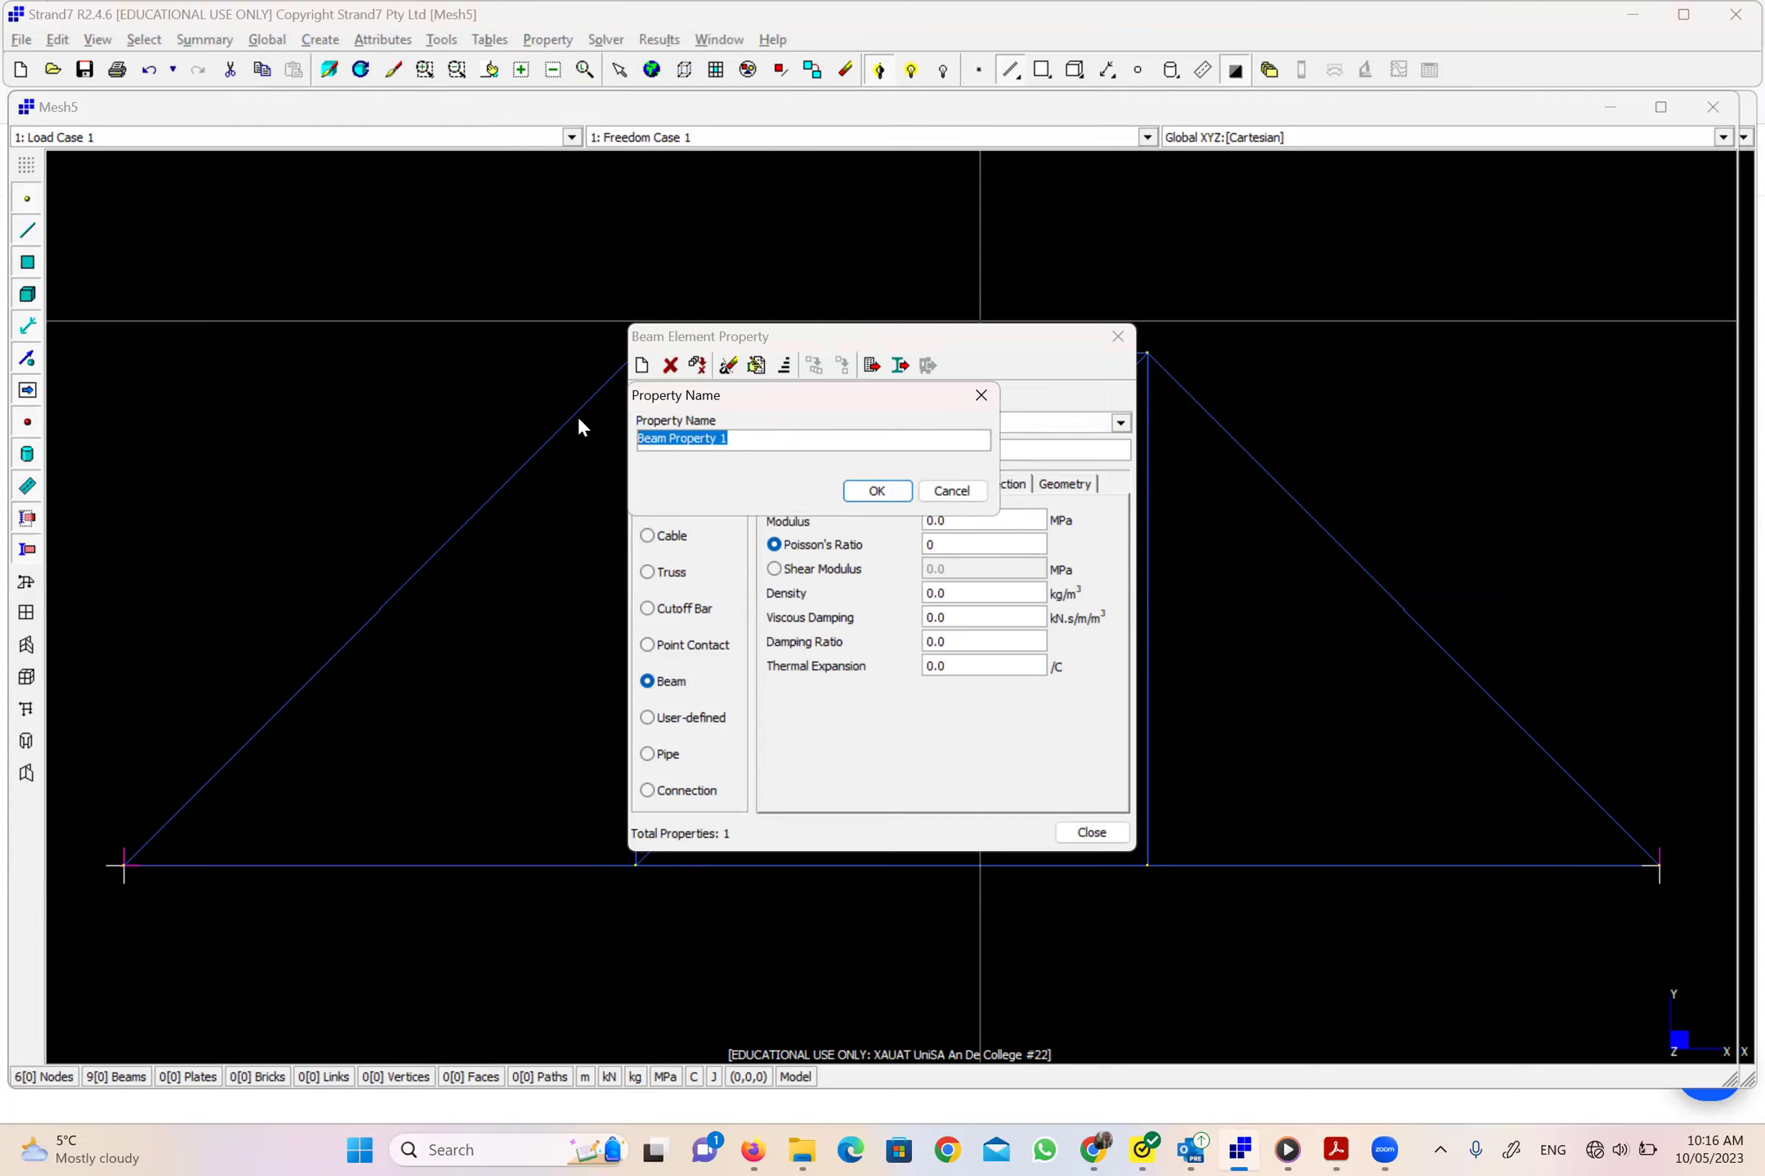
text(Frame Element)
click(863, 493)
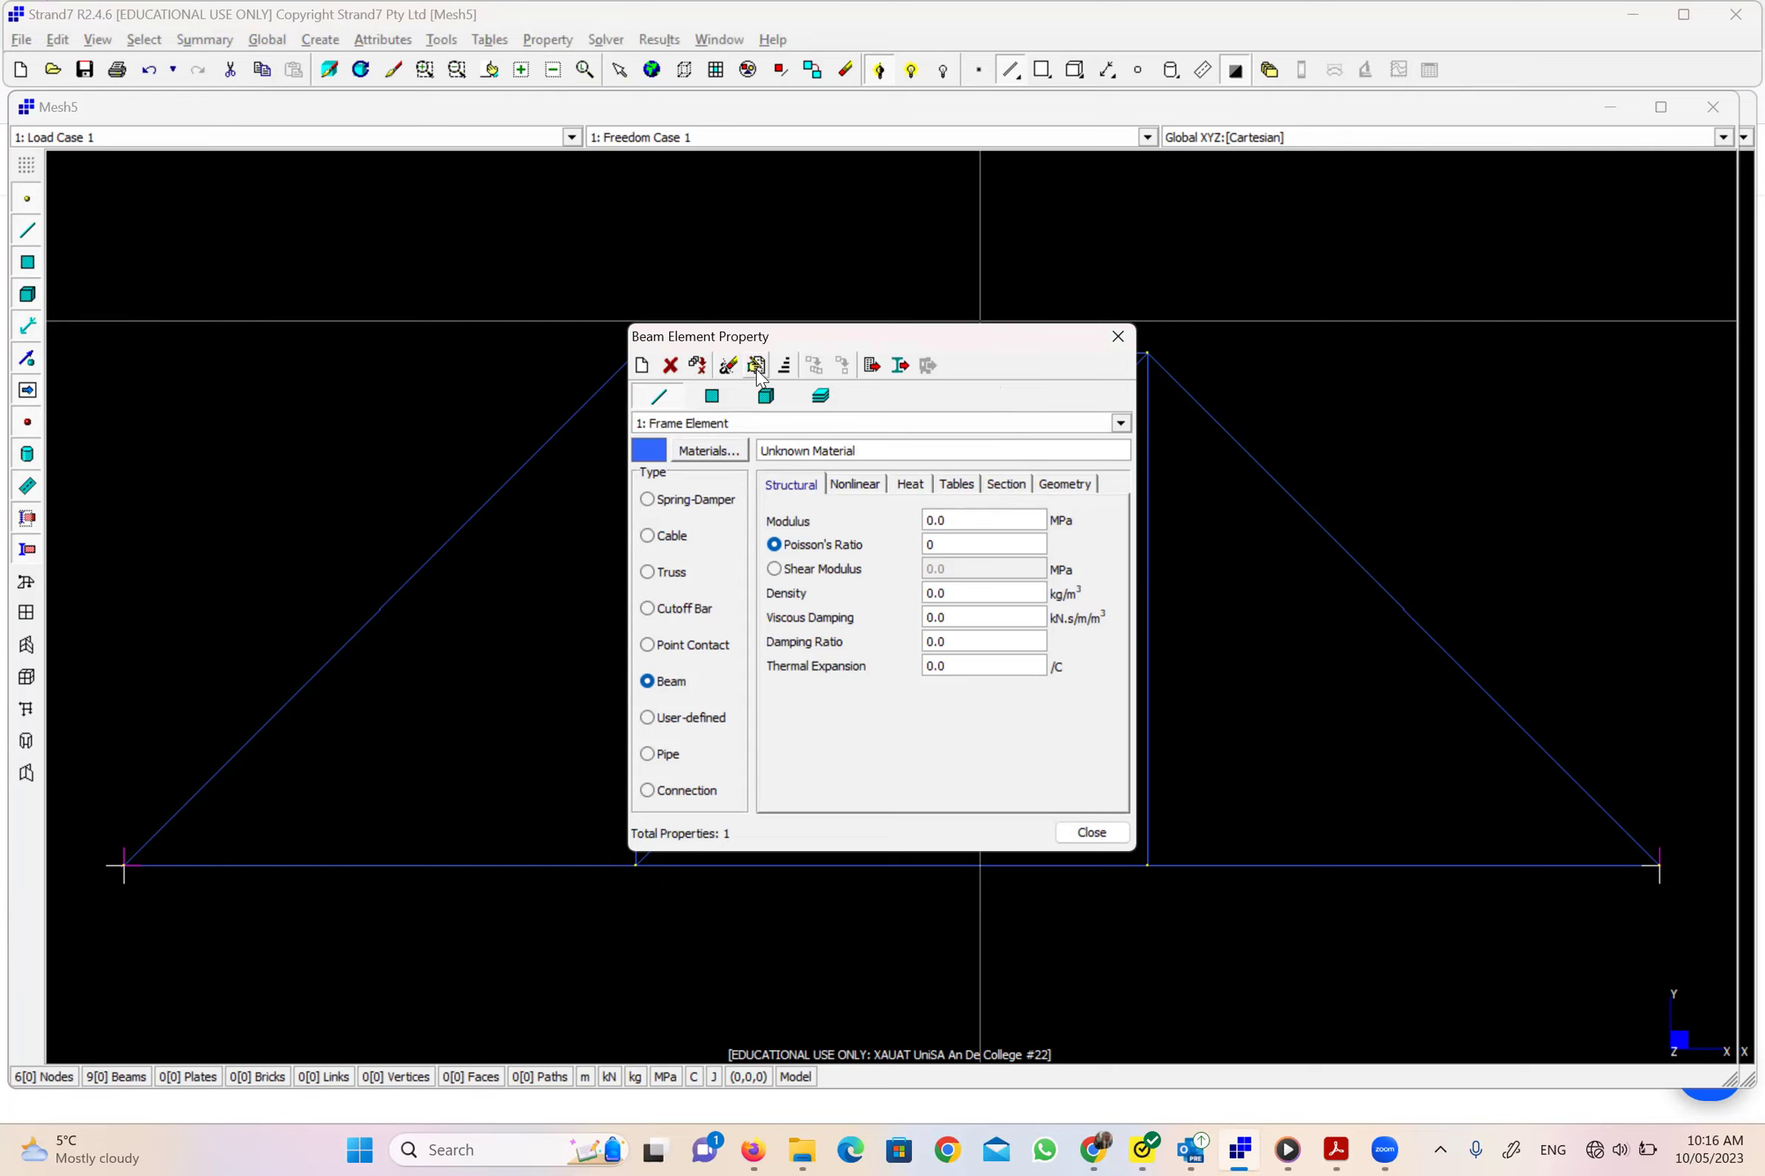
Import the Steel material from the Steel (Structural) collection into the Frame Element property.
click(723, 455)
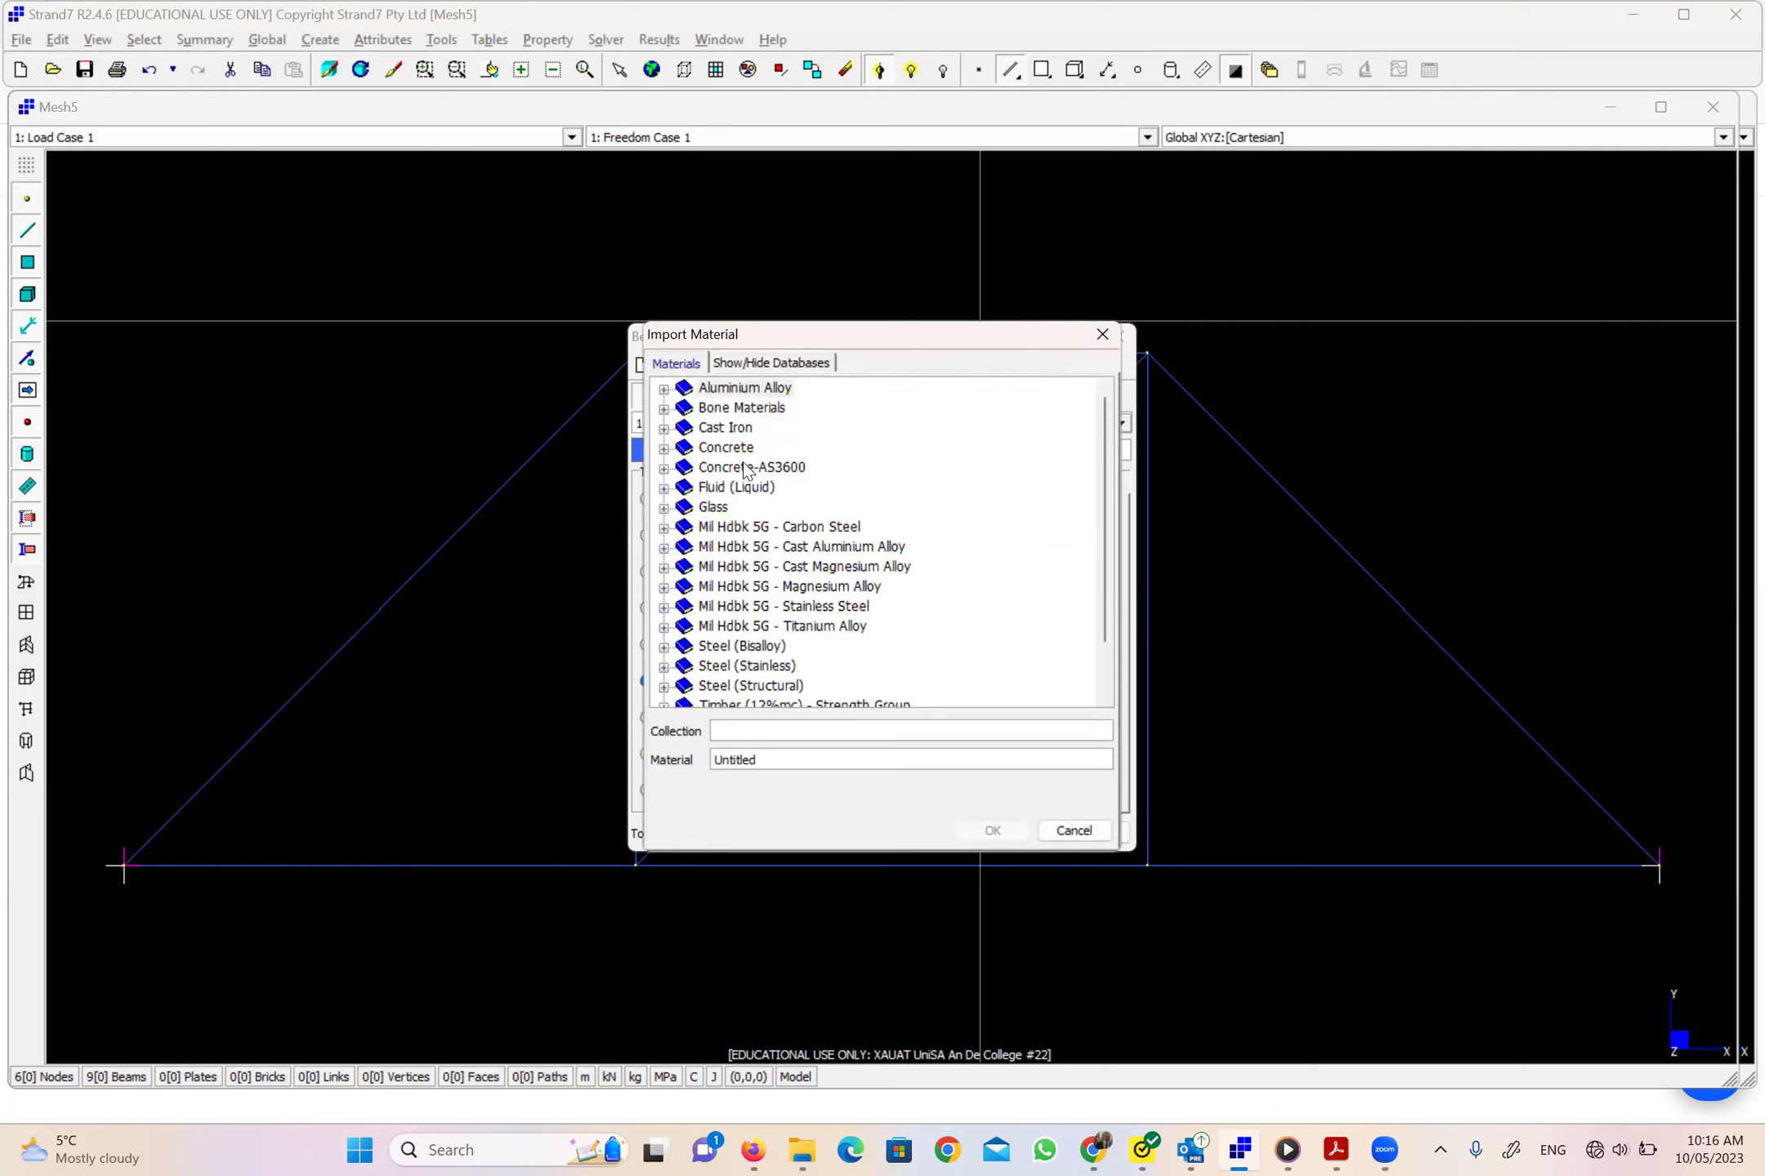
scroll(784, 625, down, 1)
click(760, 626)
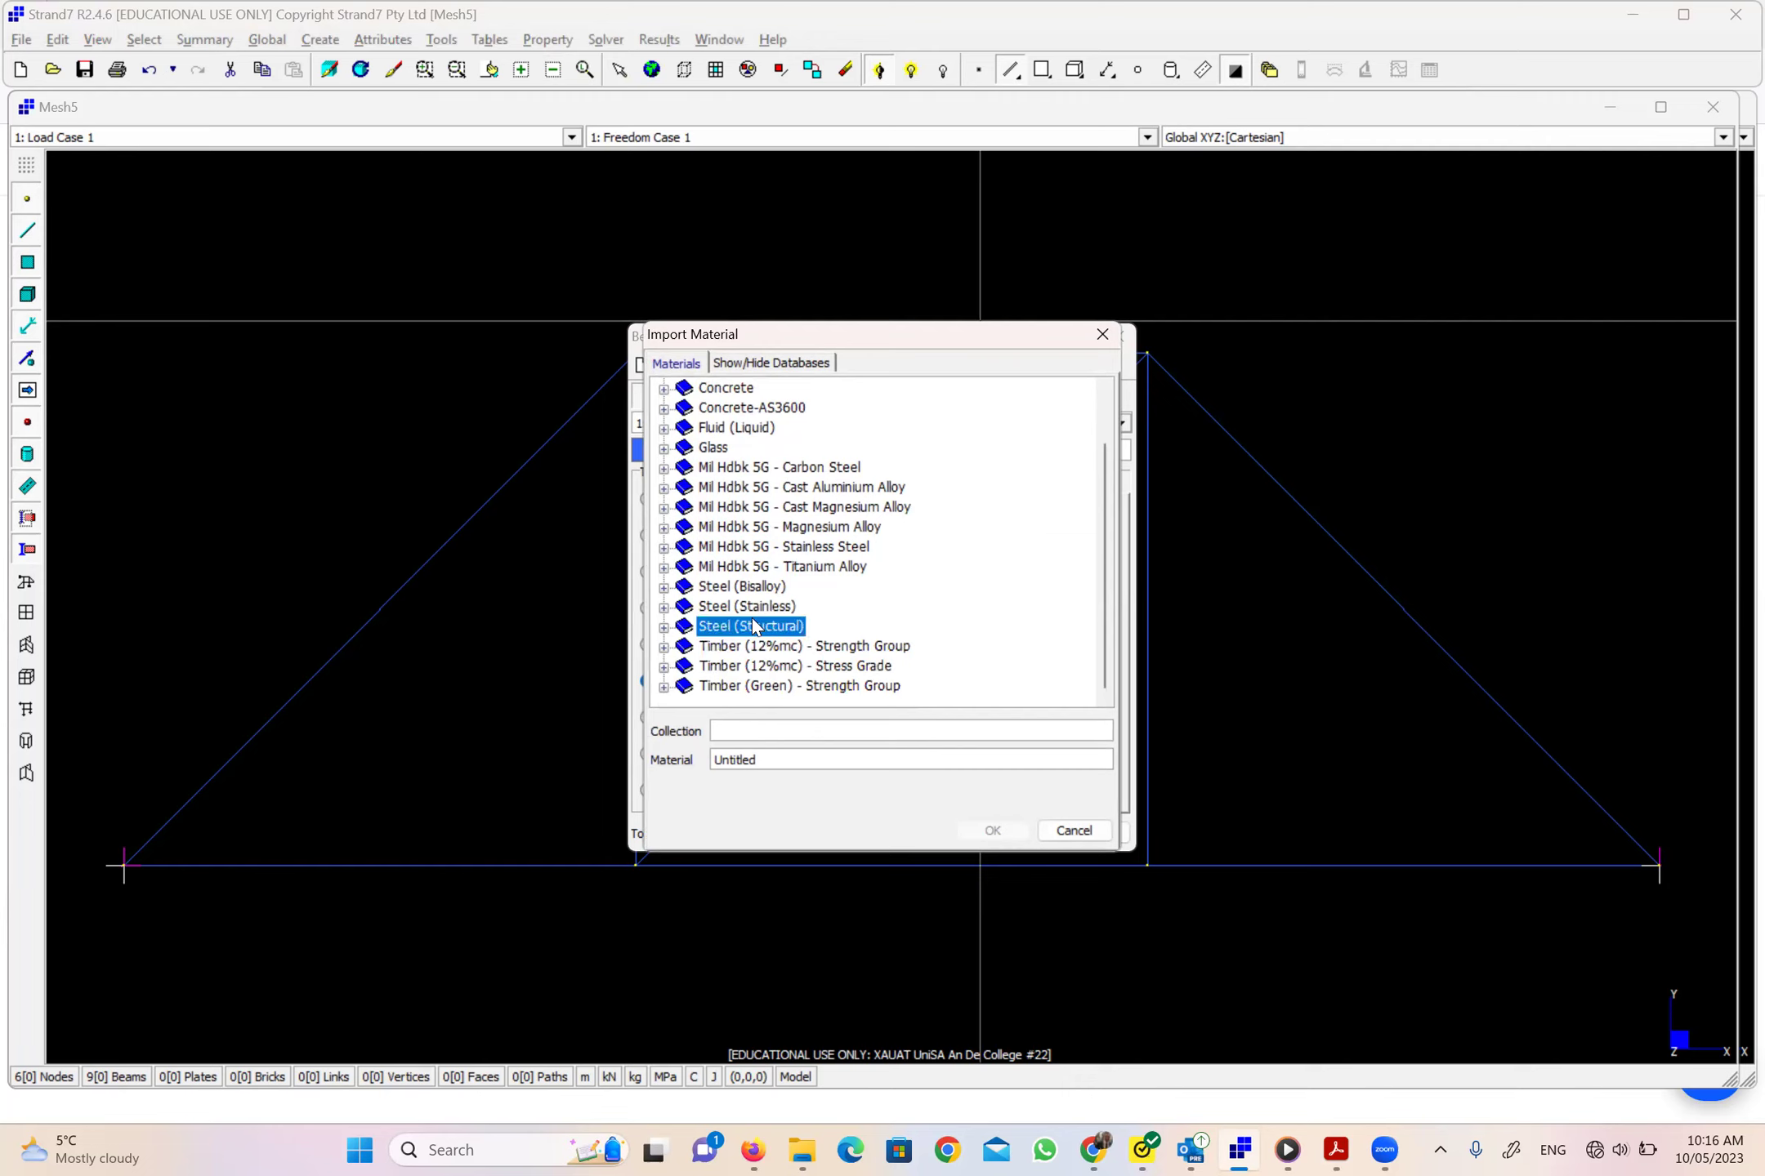
double_click(754, 625)
click(736, 647)
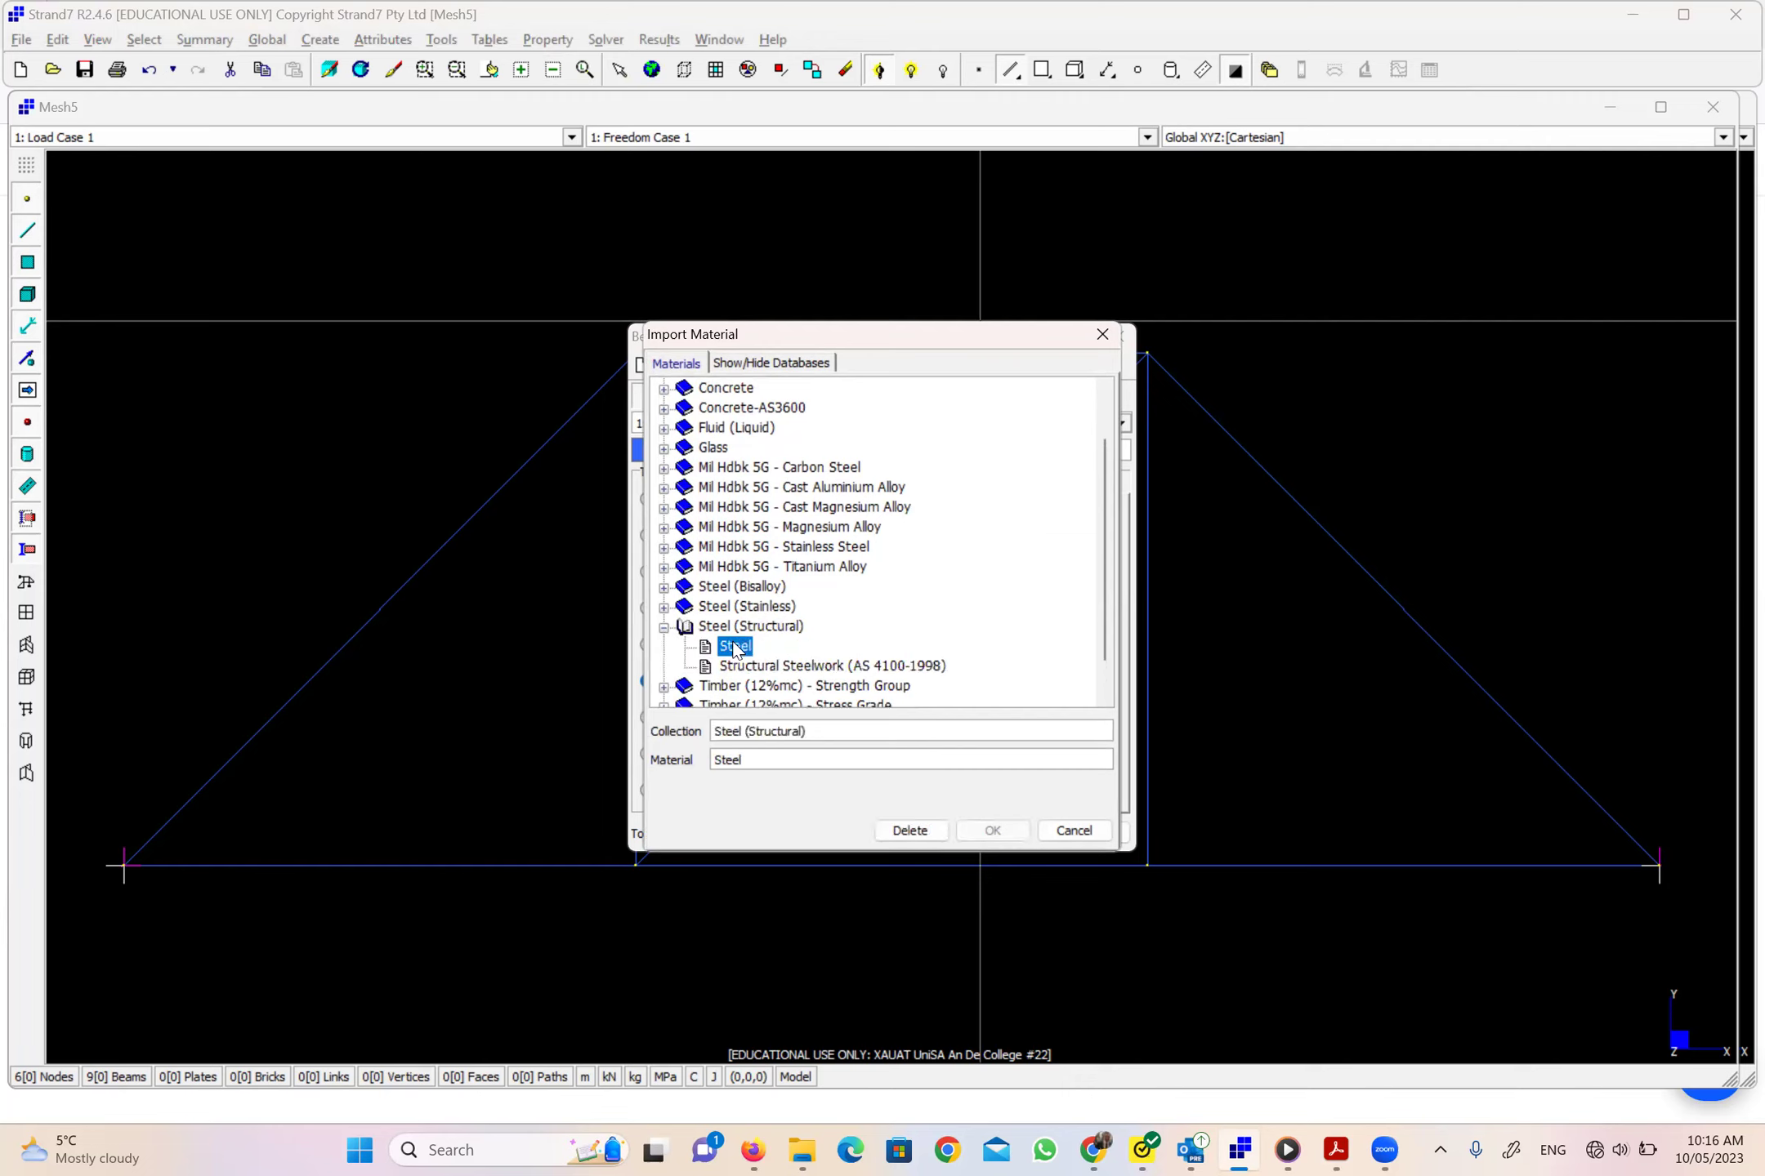
click(992, 833)
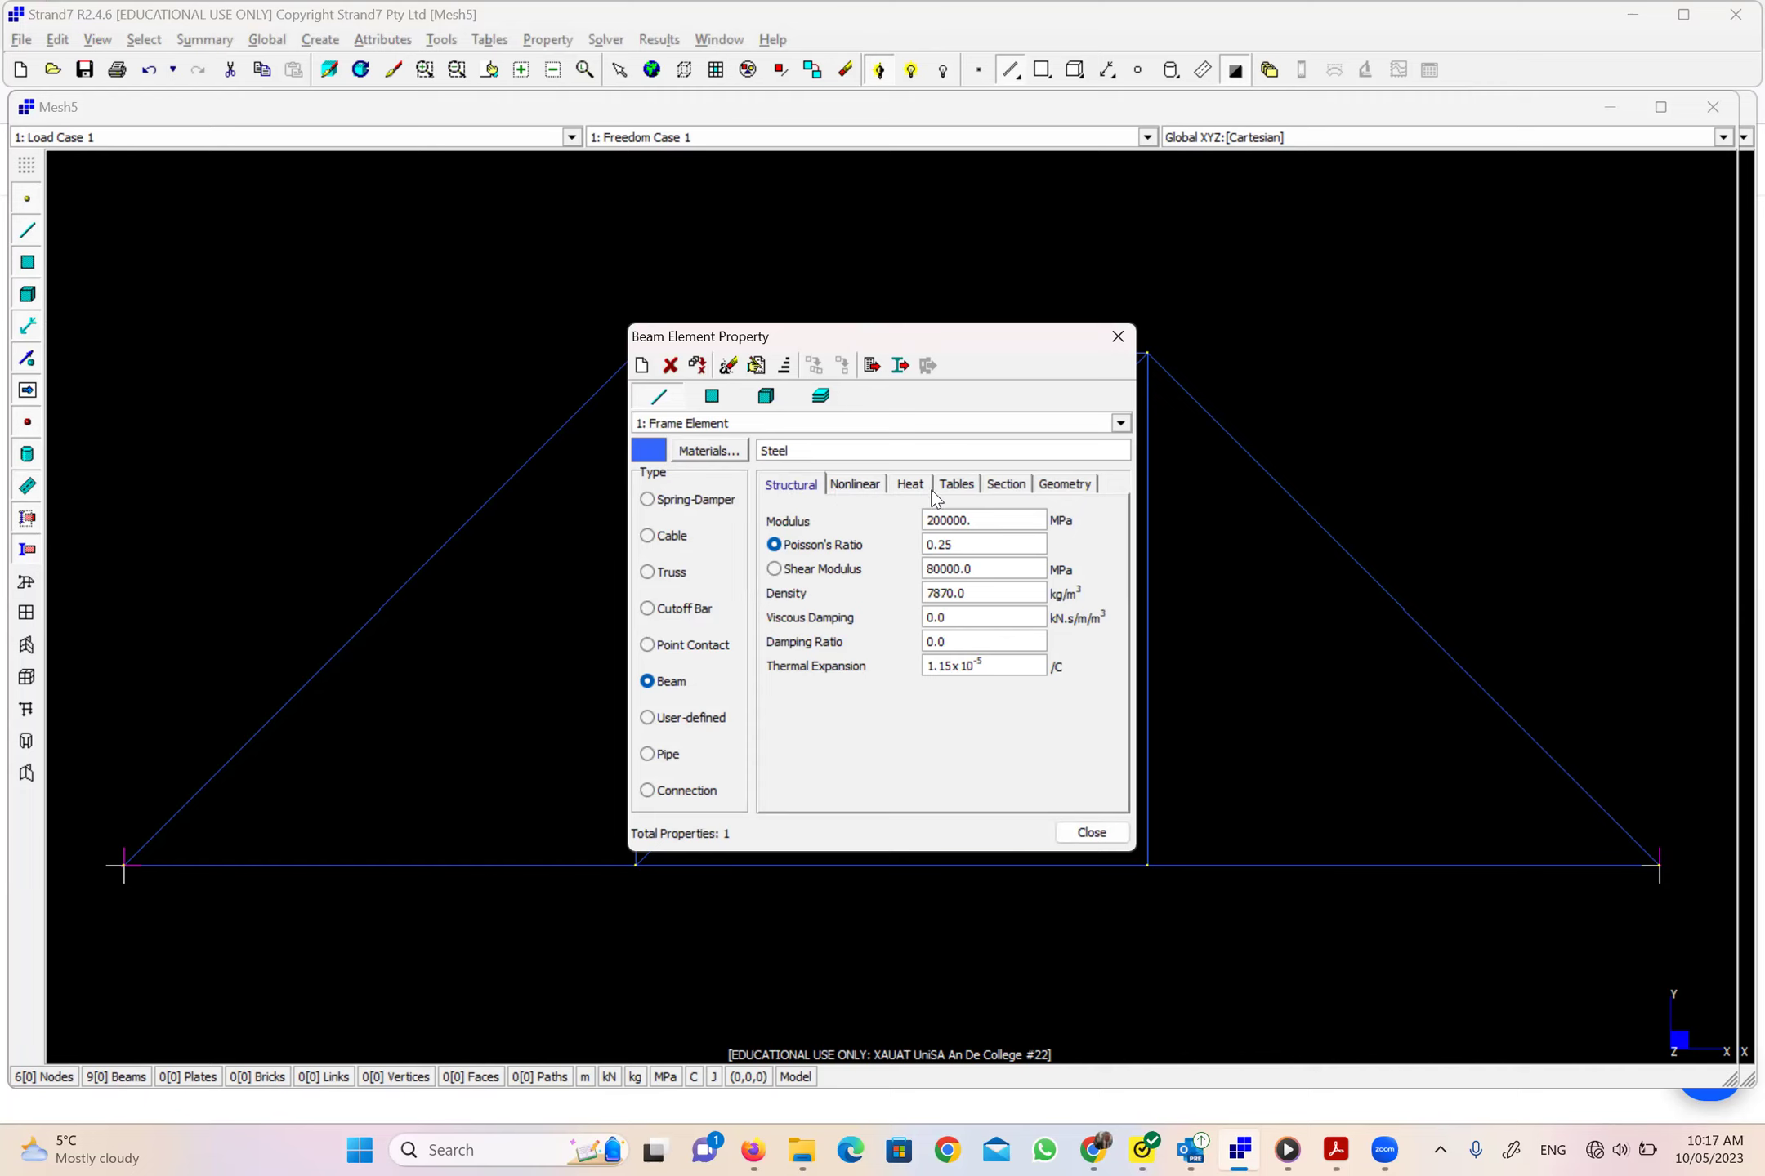
Examine the beam property's tables, section values and geometry, and view the standard cross-section shapes without assigning one.
click(956, 484)
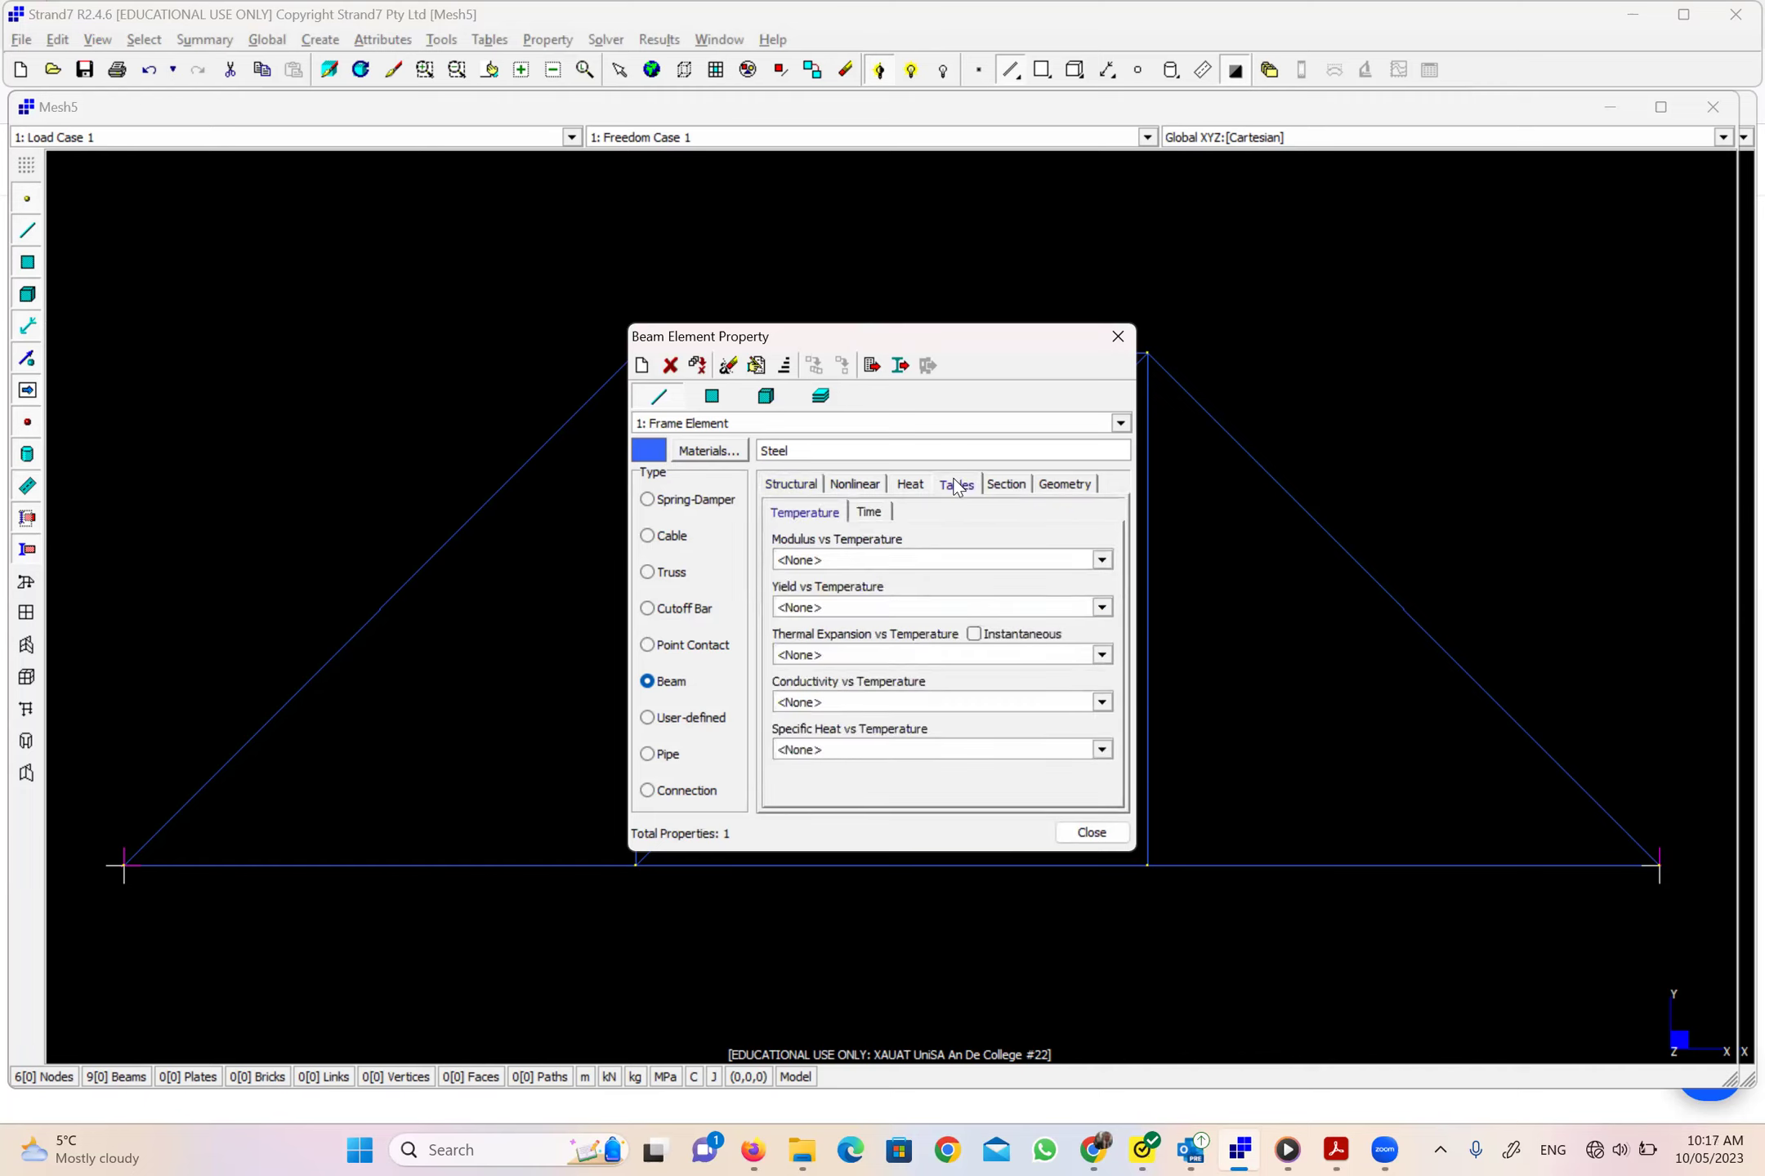
click(1008, 485)
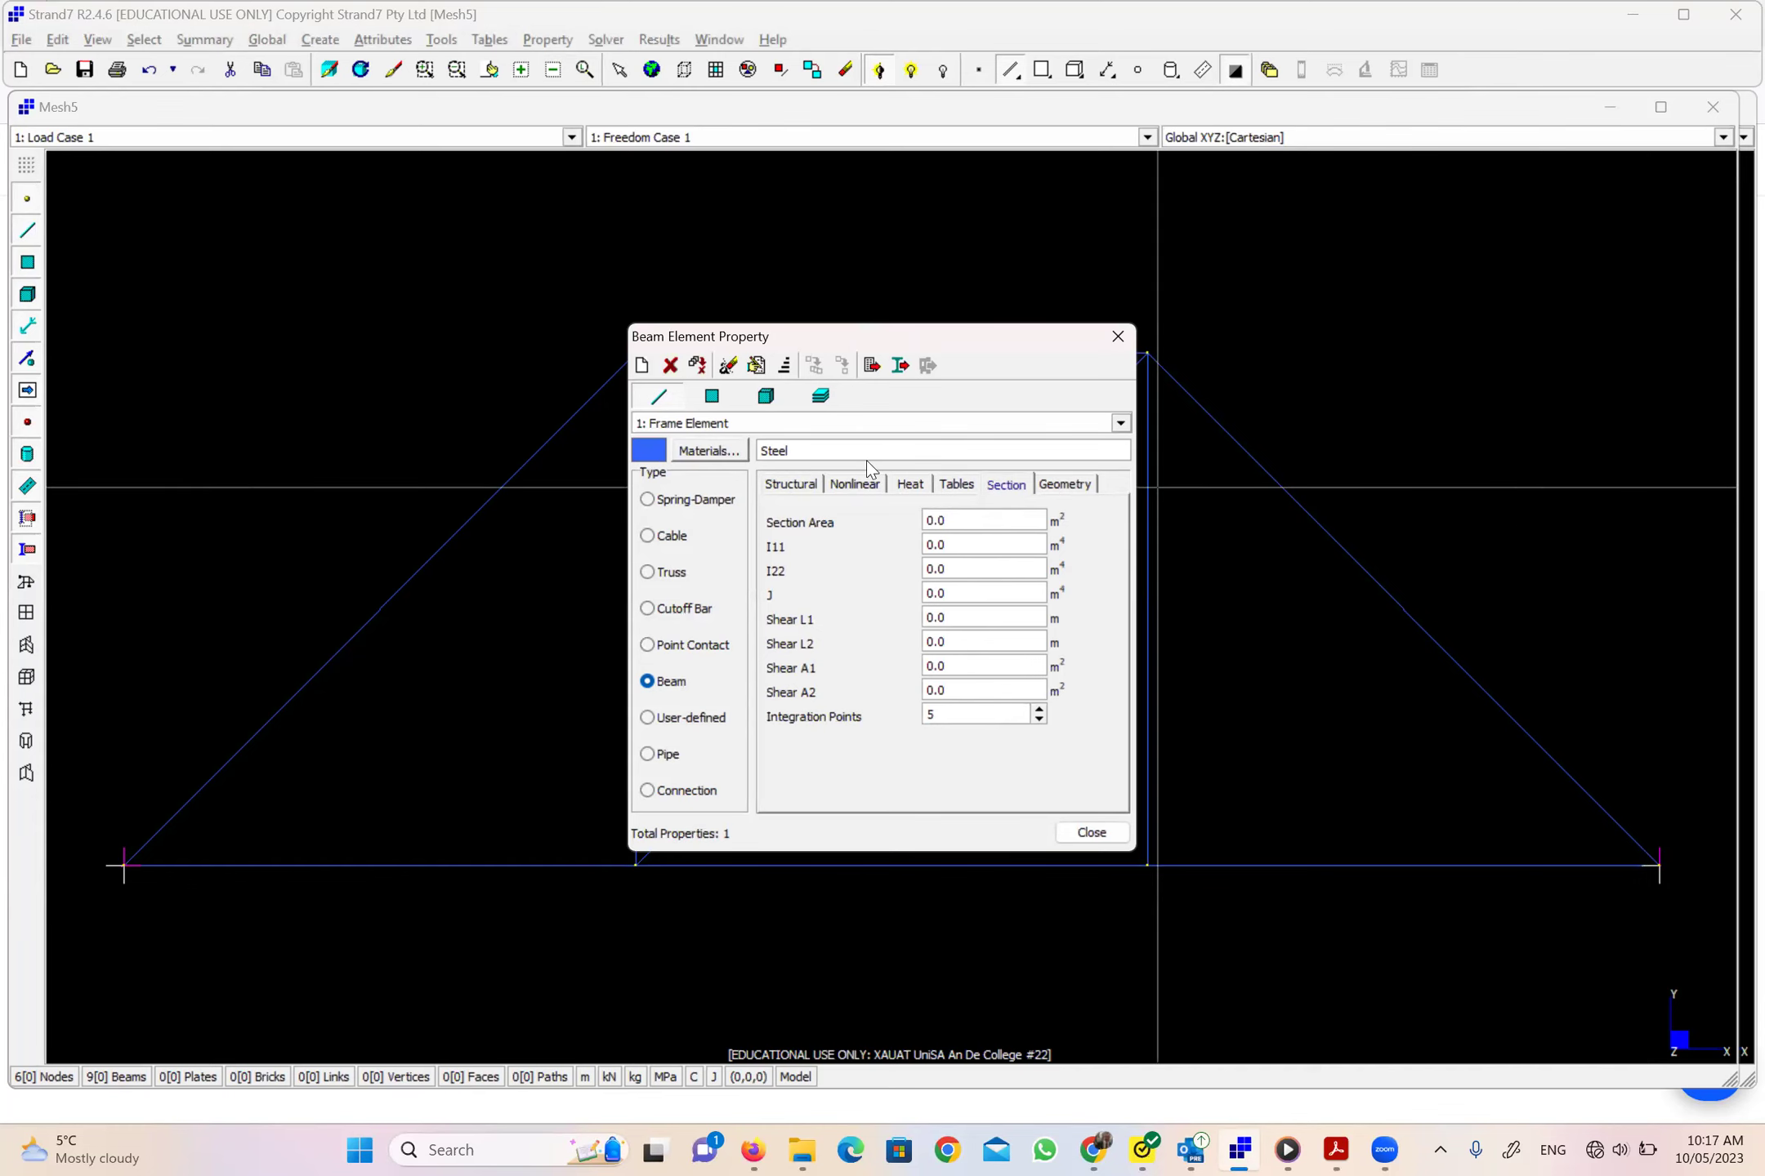
click(1054, 485)
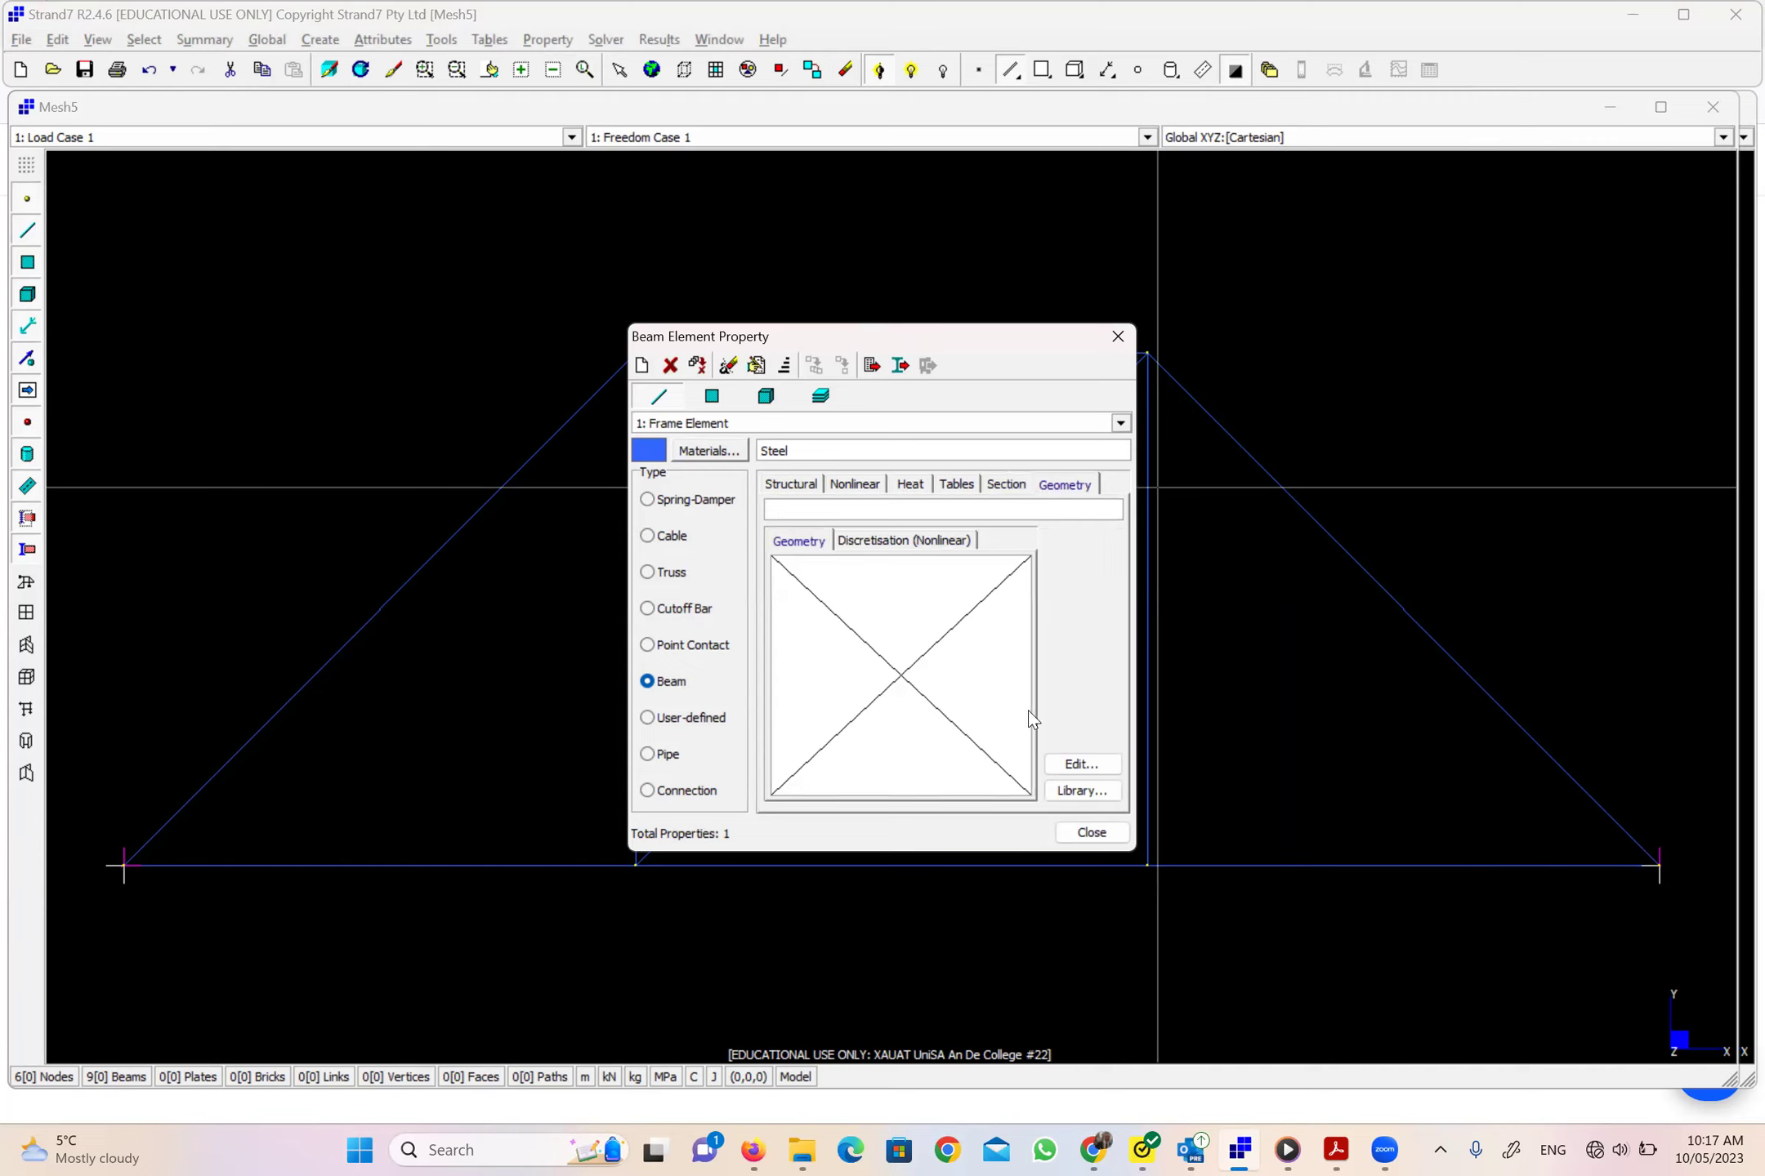
click(1080, 766)
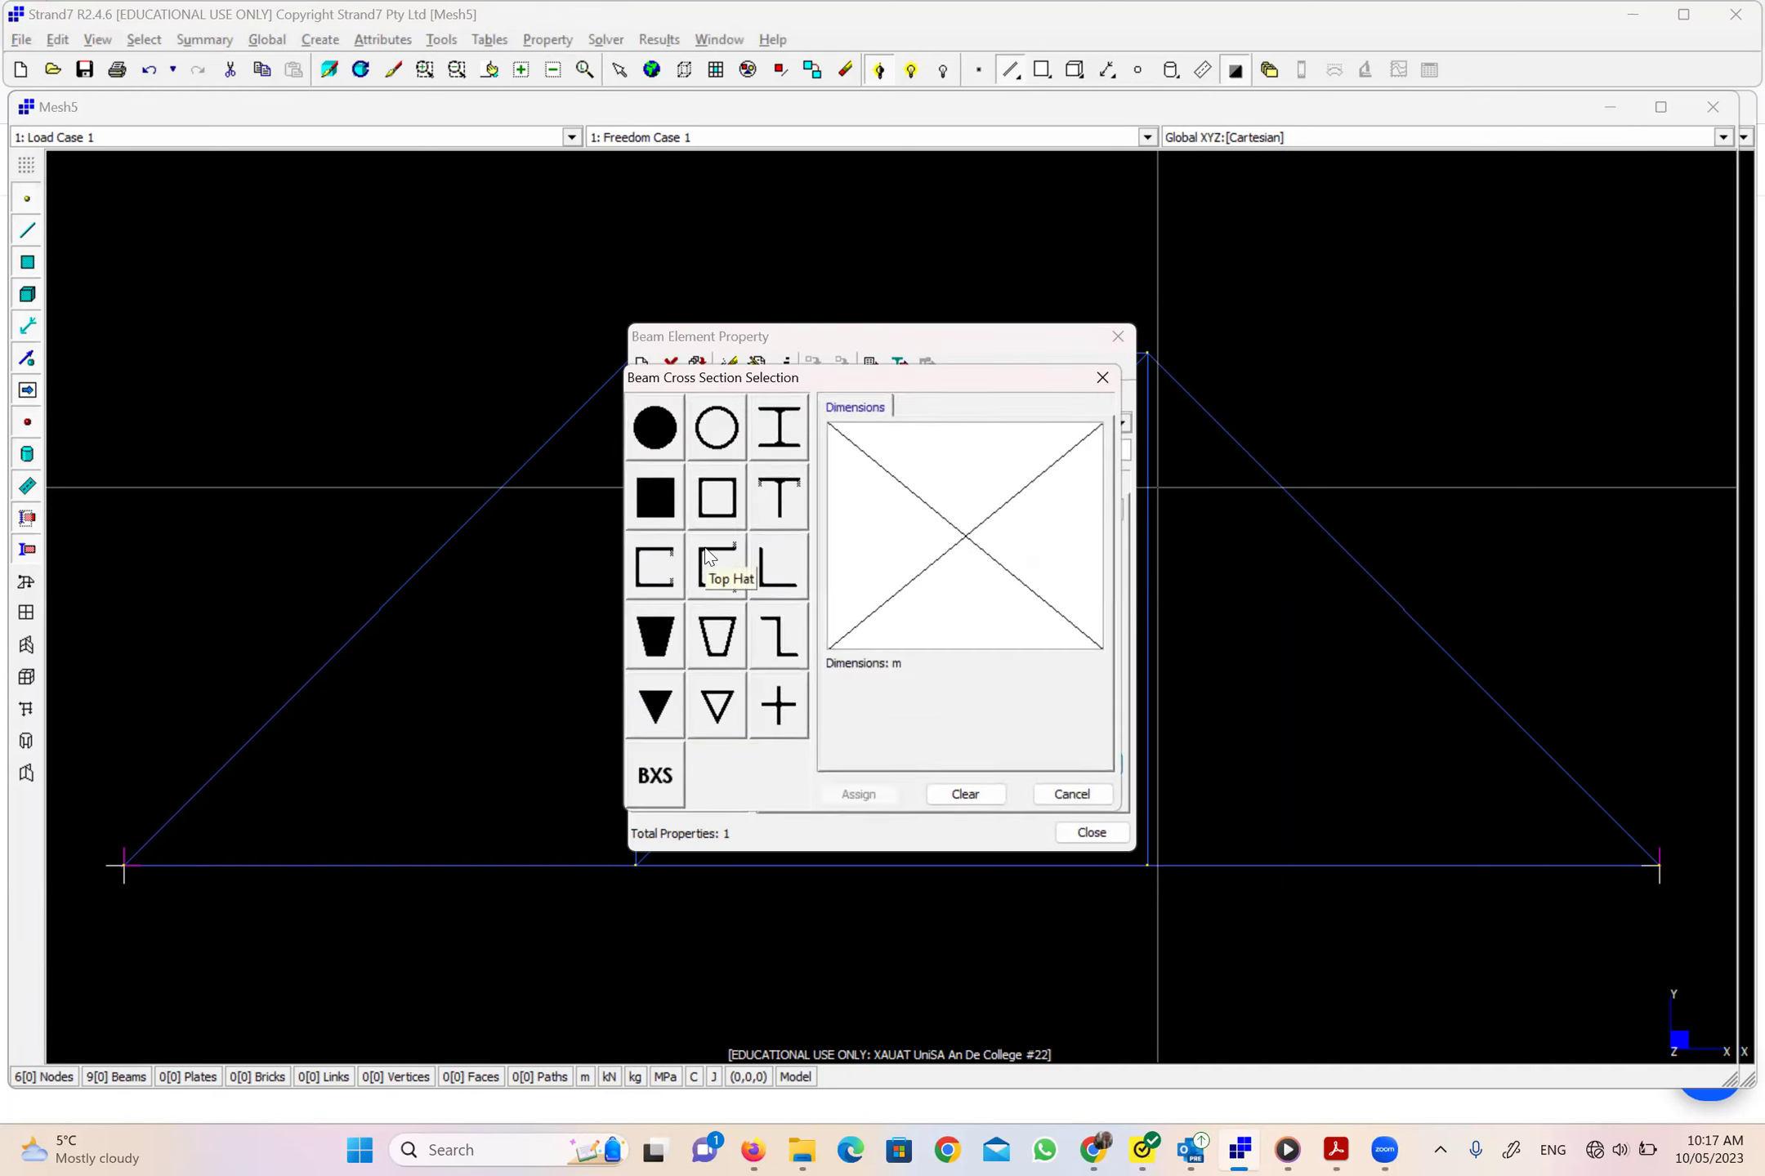
click(1055, 793)
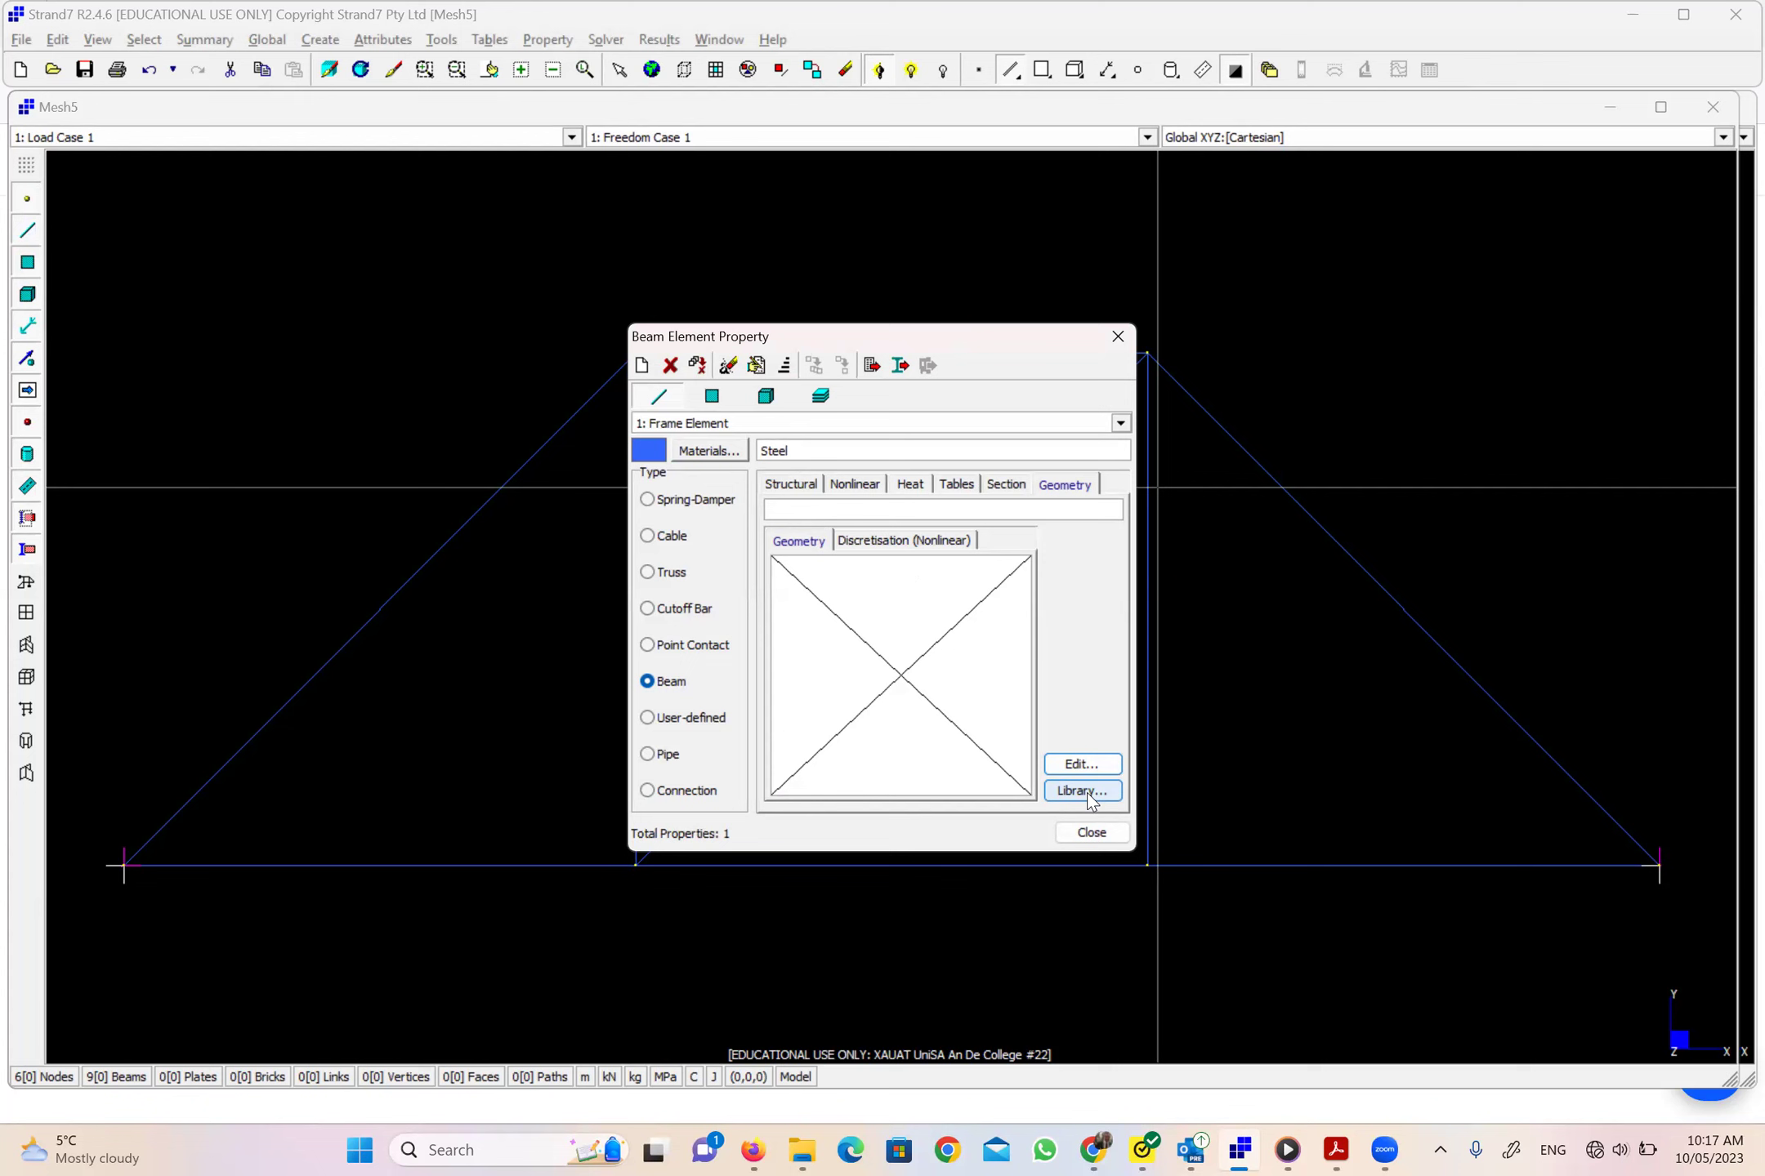
Import the BHP Universal Beam 150UB18.0 section with its material from the section library into the Frame Element property, then close the properties.
click(1080, 791)
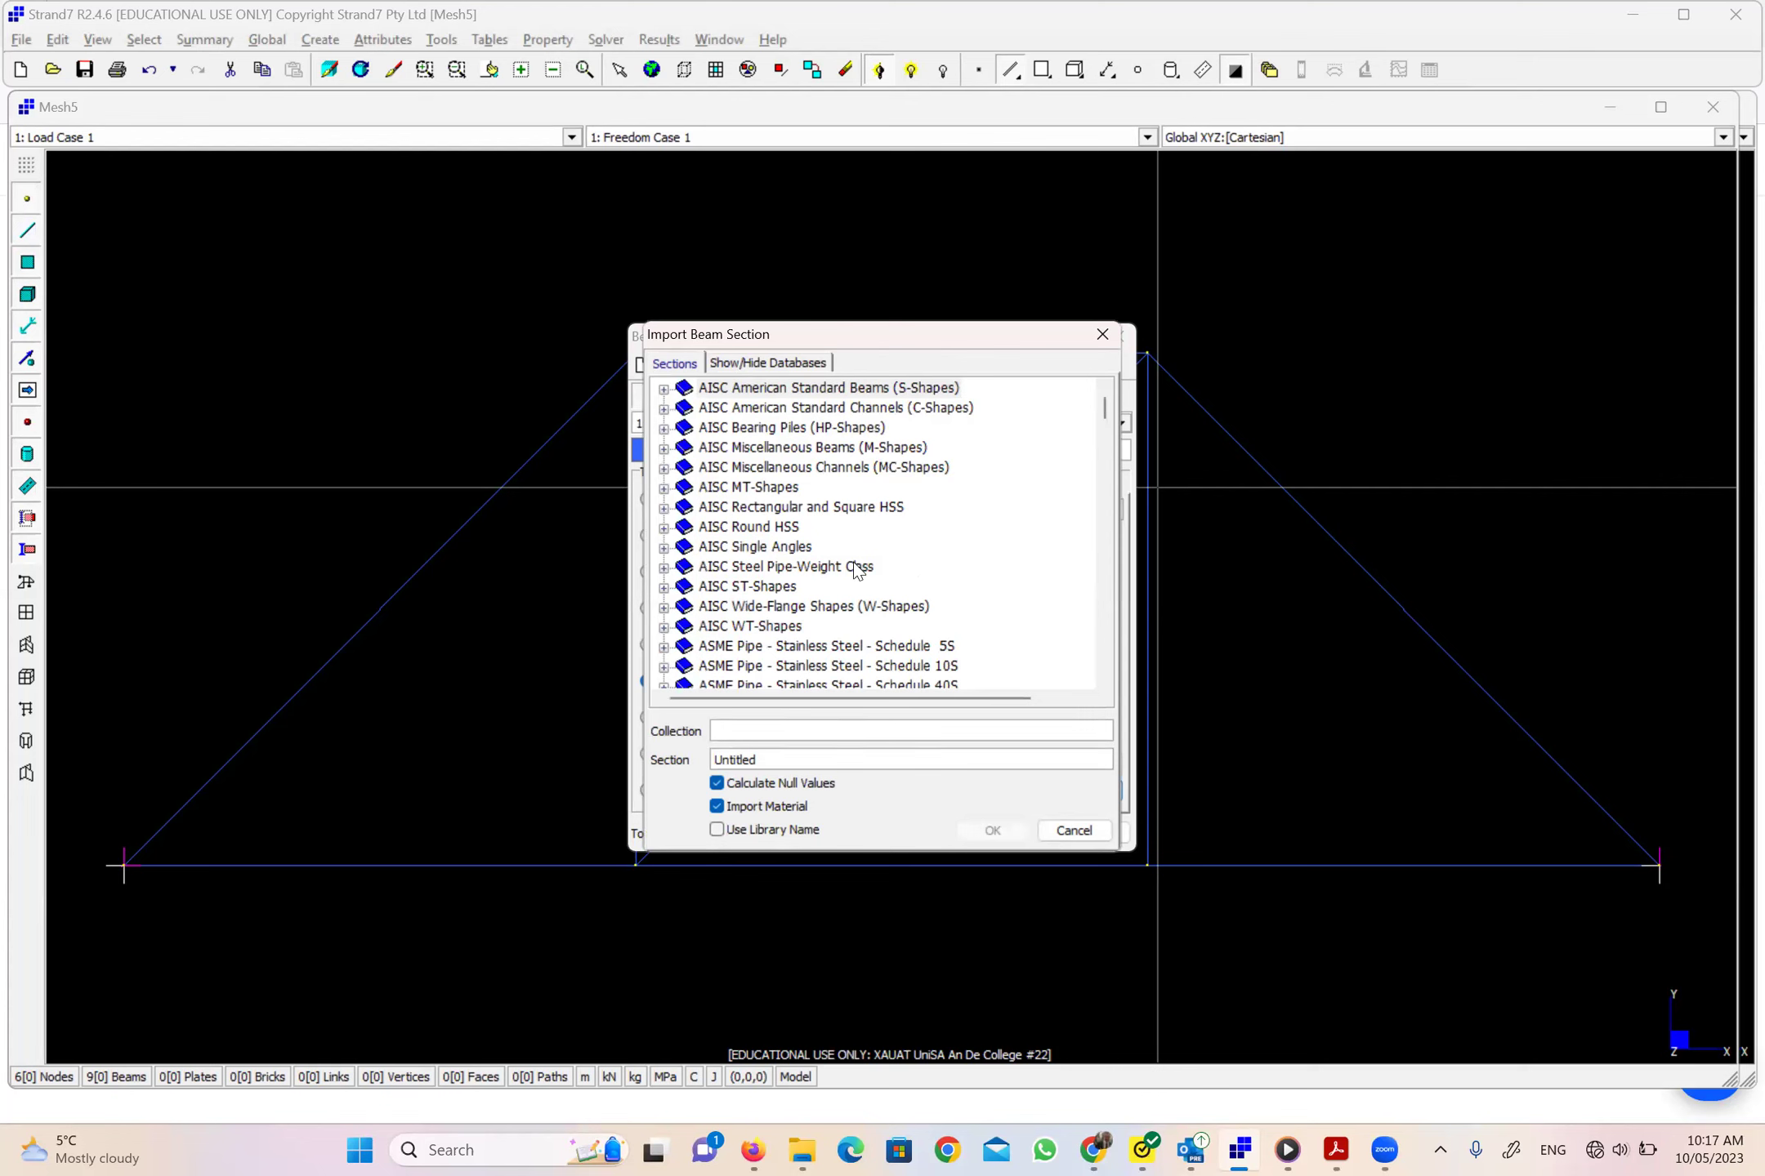
scroll(854, 568, down, 1)
scroll(853, 568, down, 5)
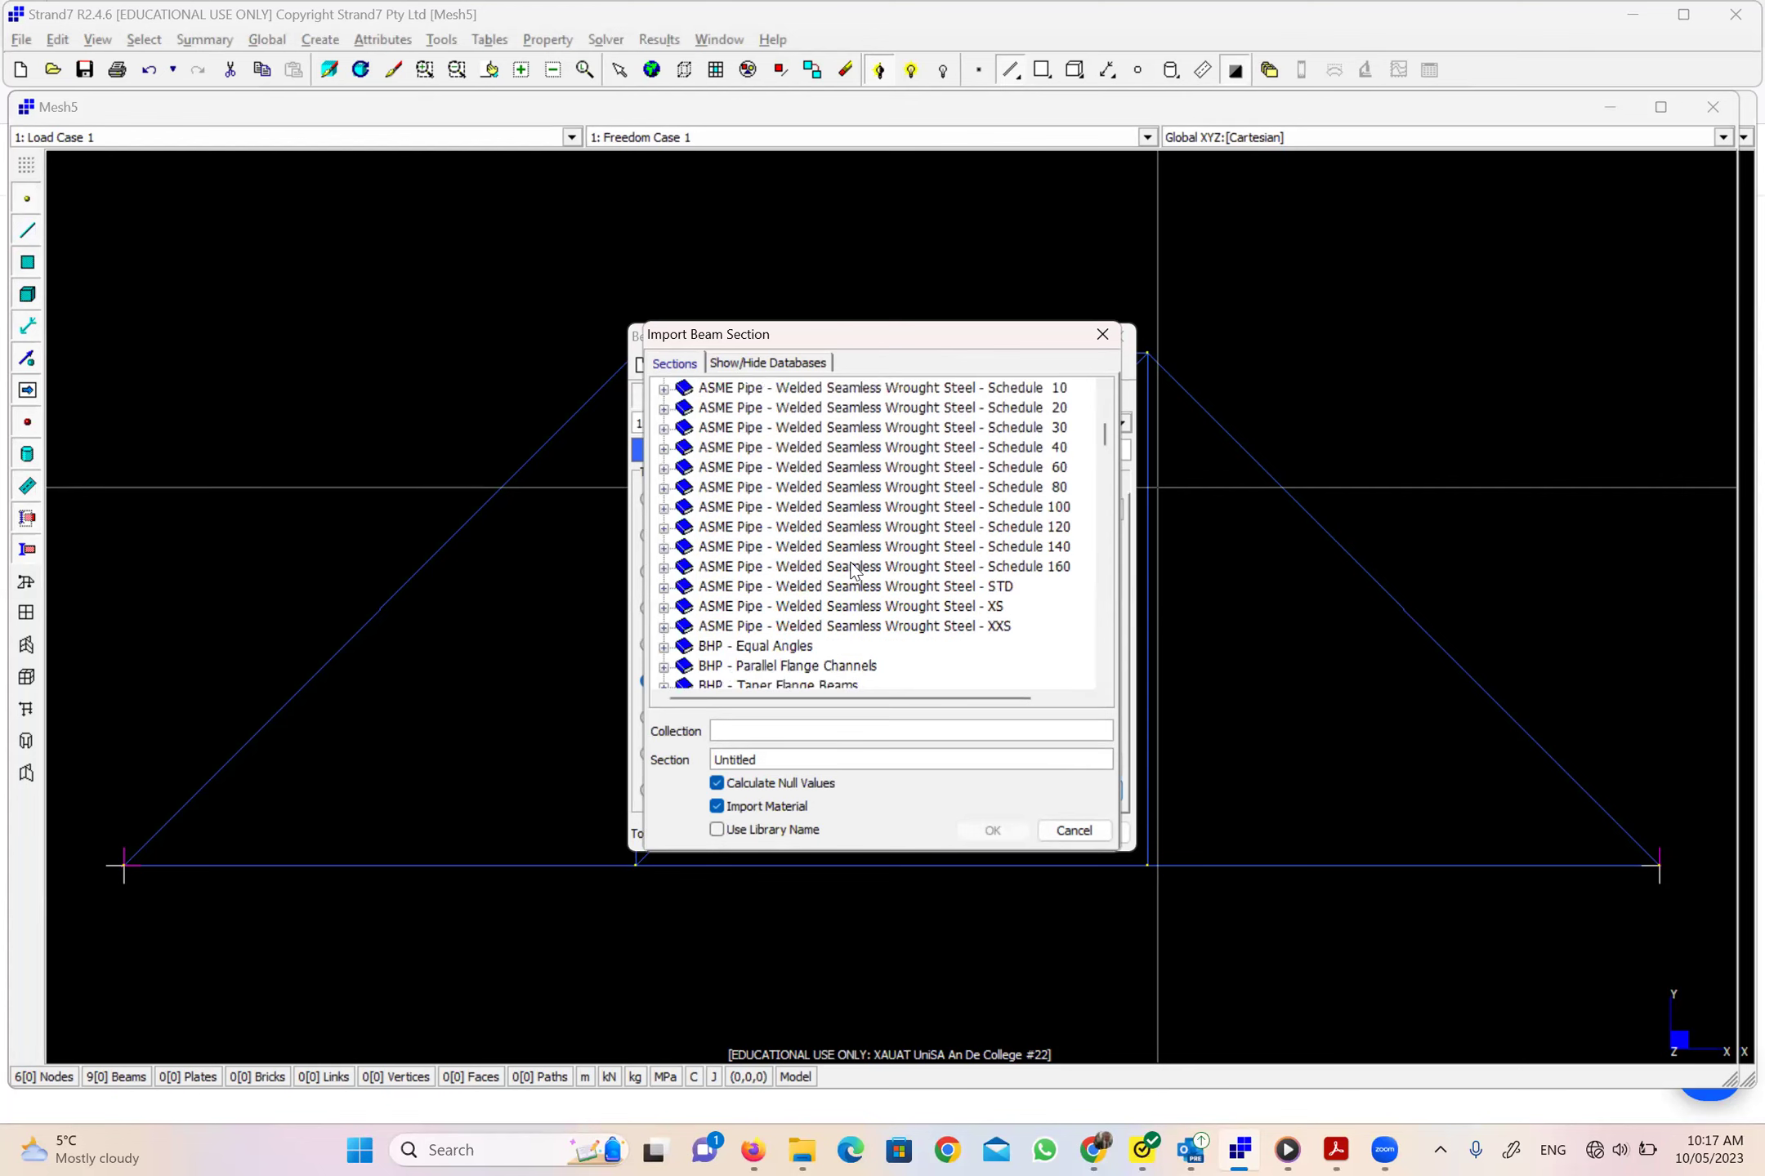
scroll(850, 564, down, 6)
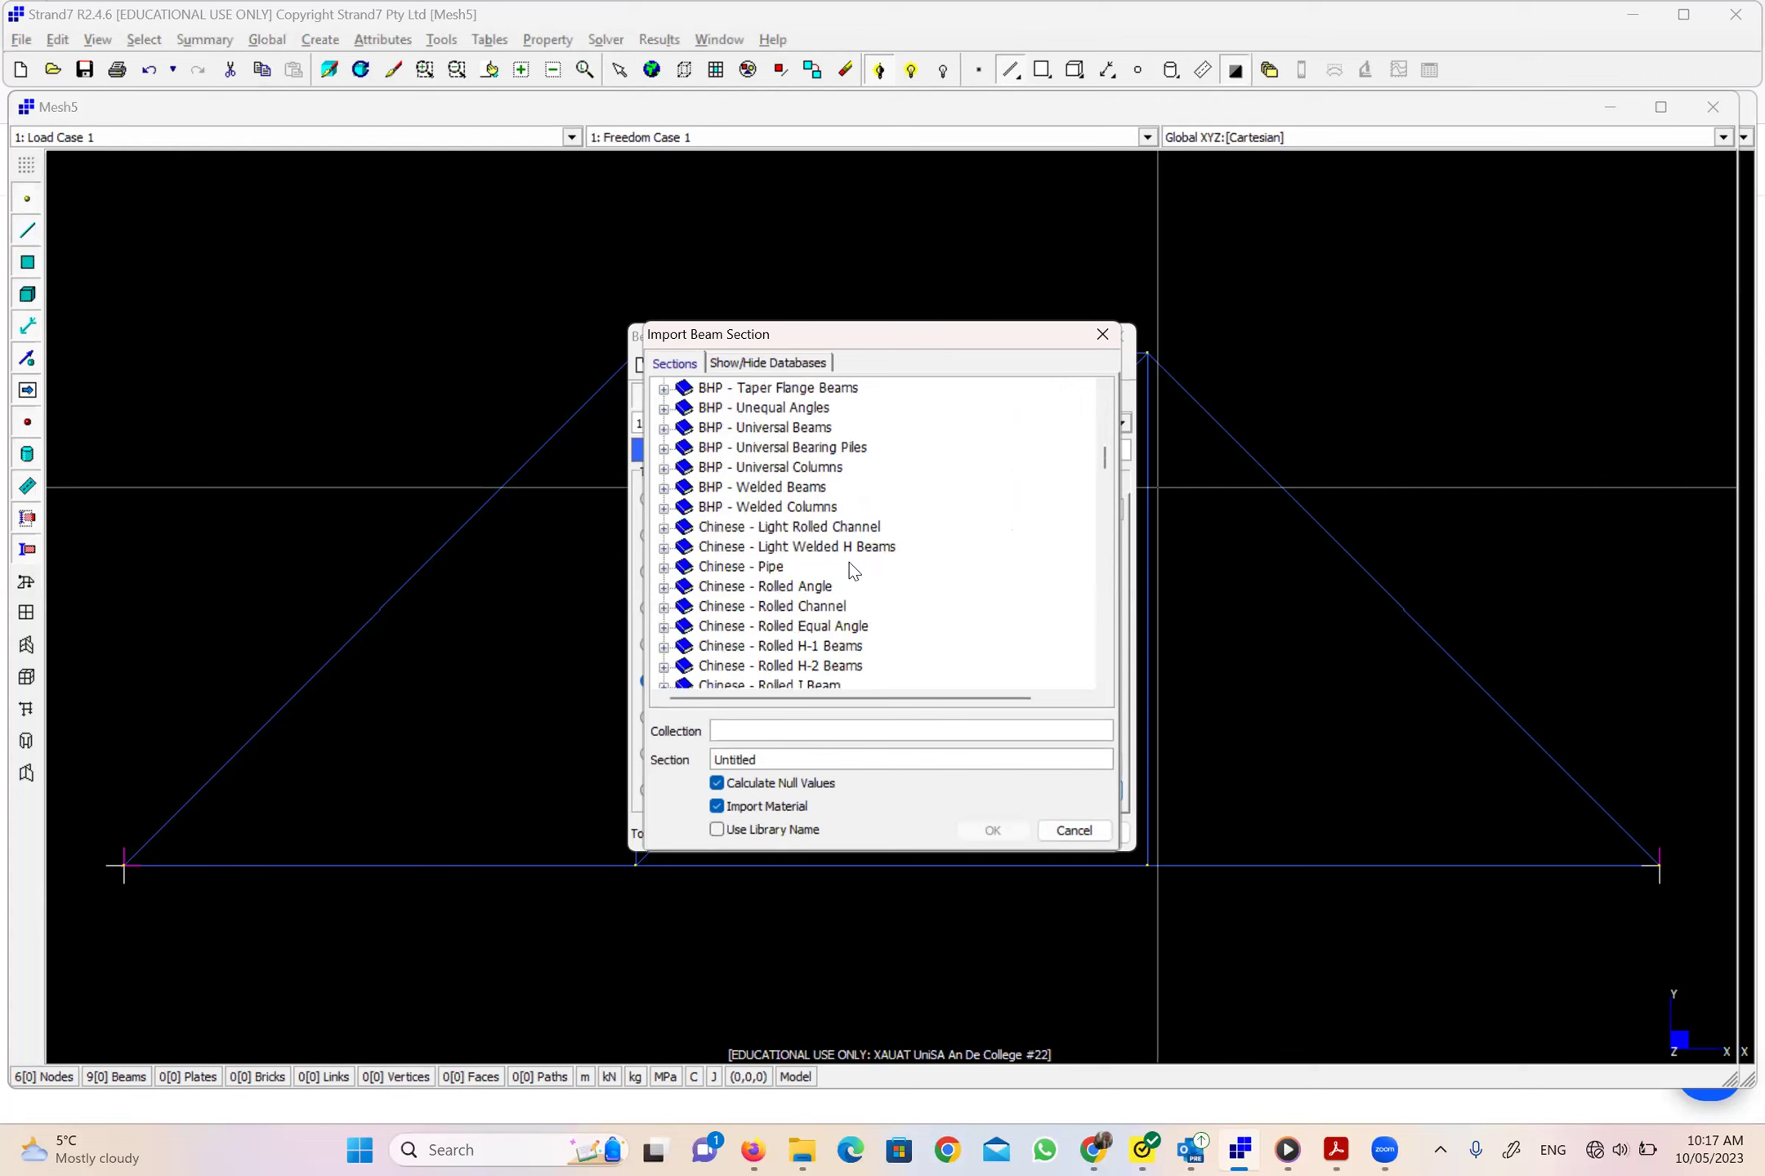
scroll(767, 564, up, 1)
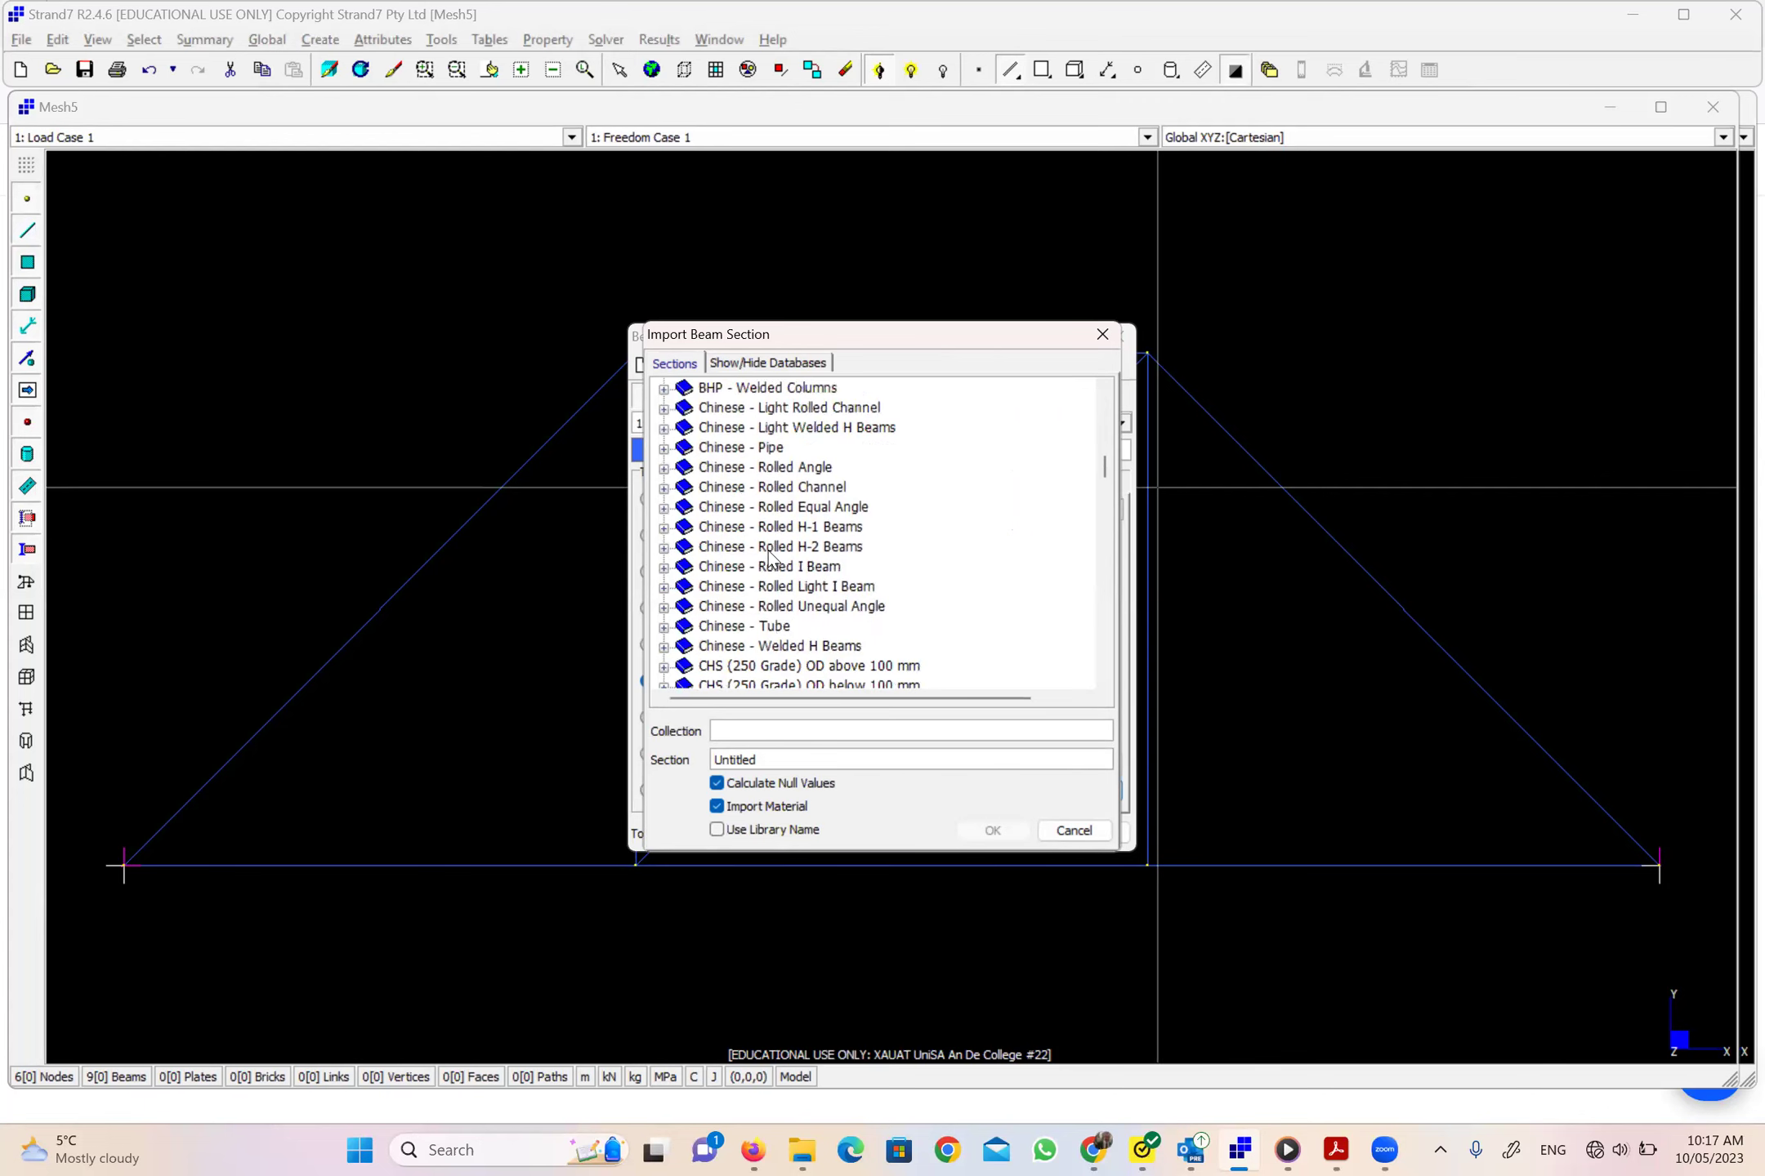
scroll(755, 611, down, 2)
scroll(756, 611, down, 3)
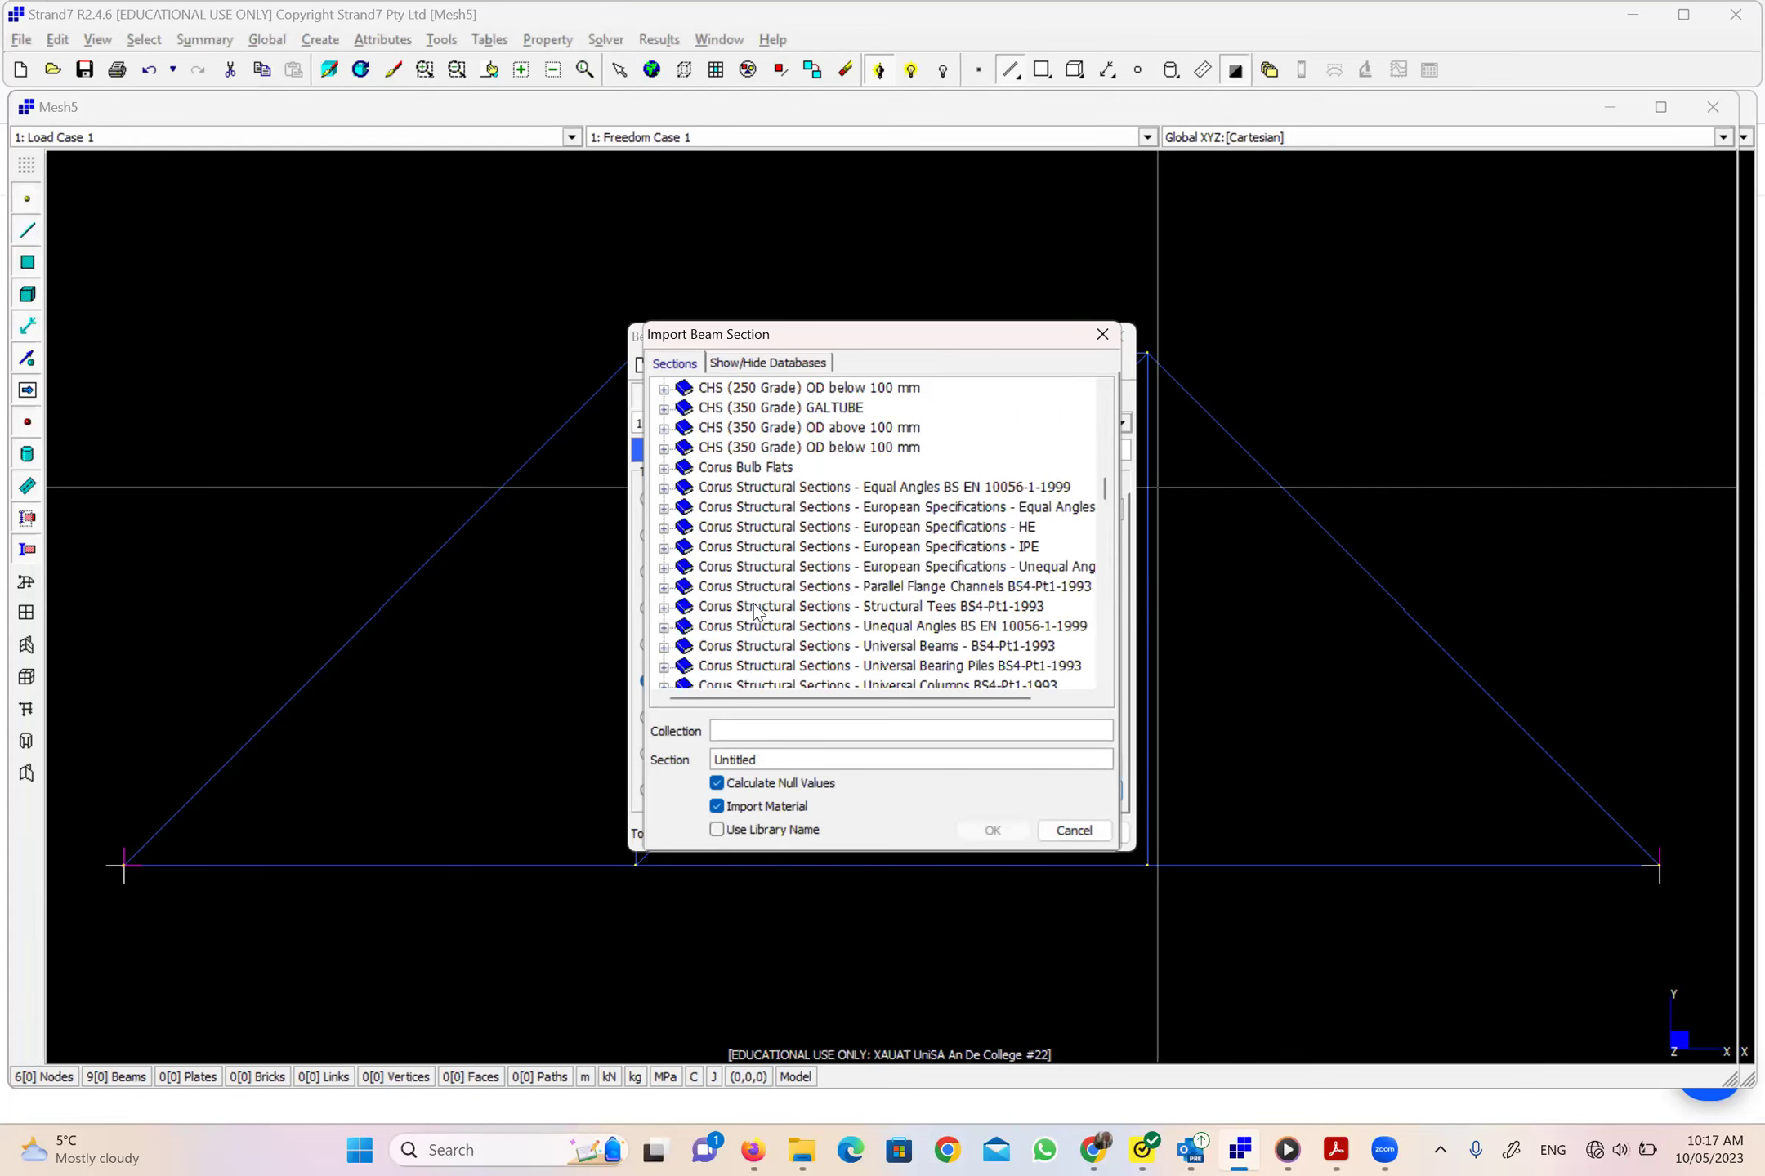
scroll(755, 611, down, 10)
scroll(874, 633, down, 1)
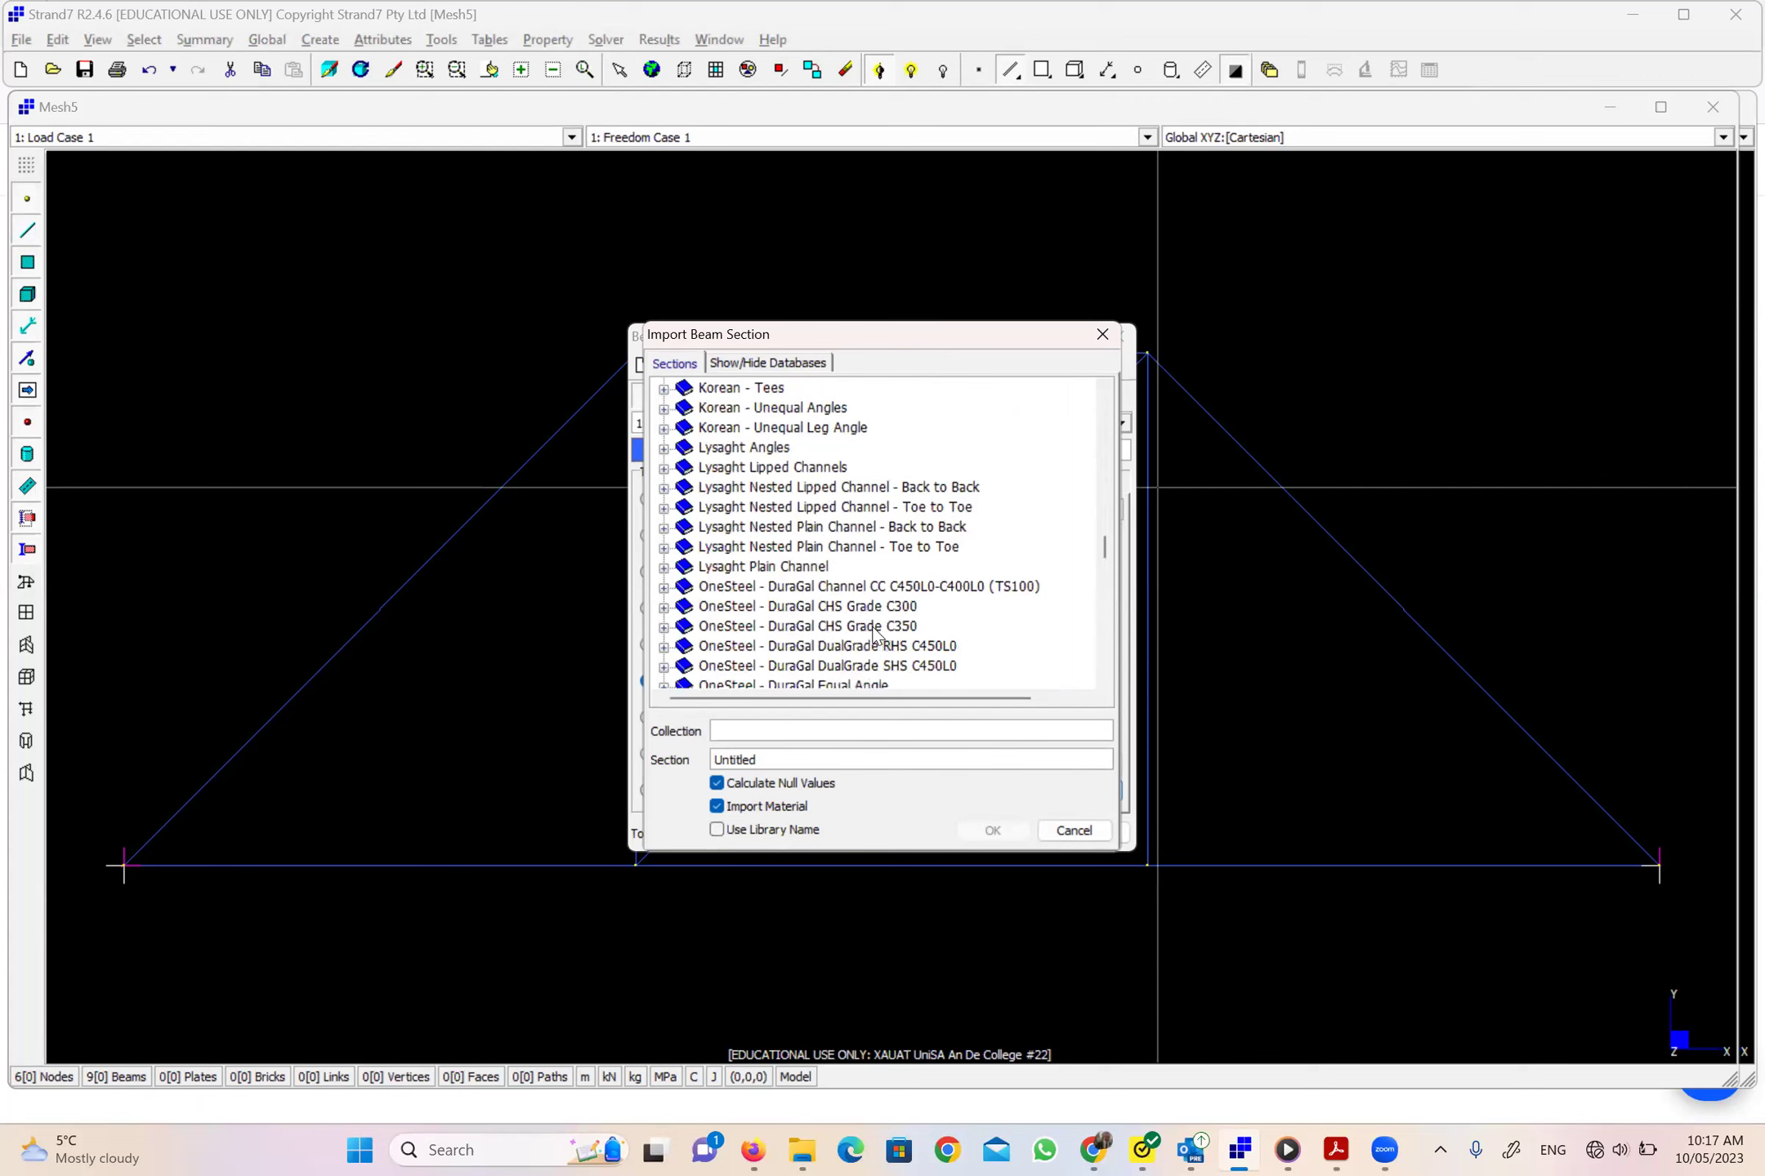
scroll(916, 606, down, 1)
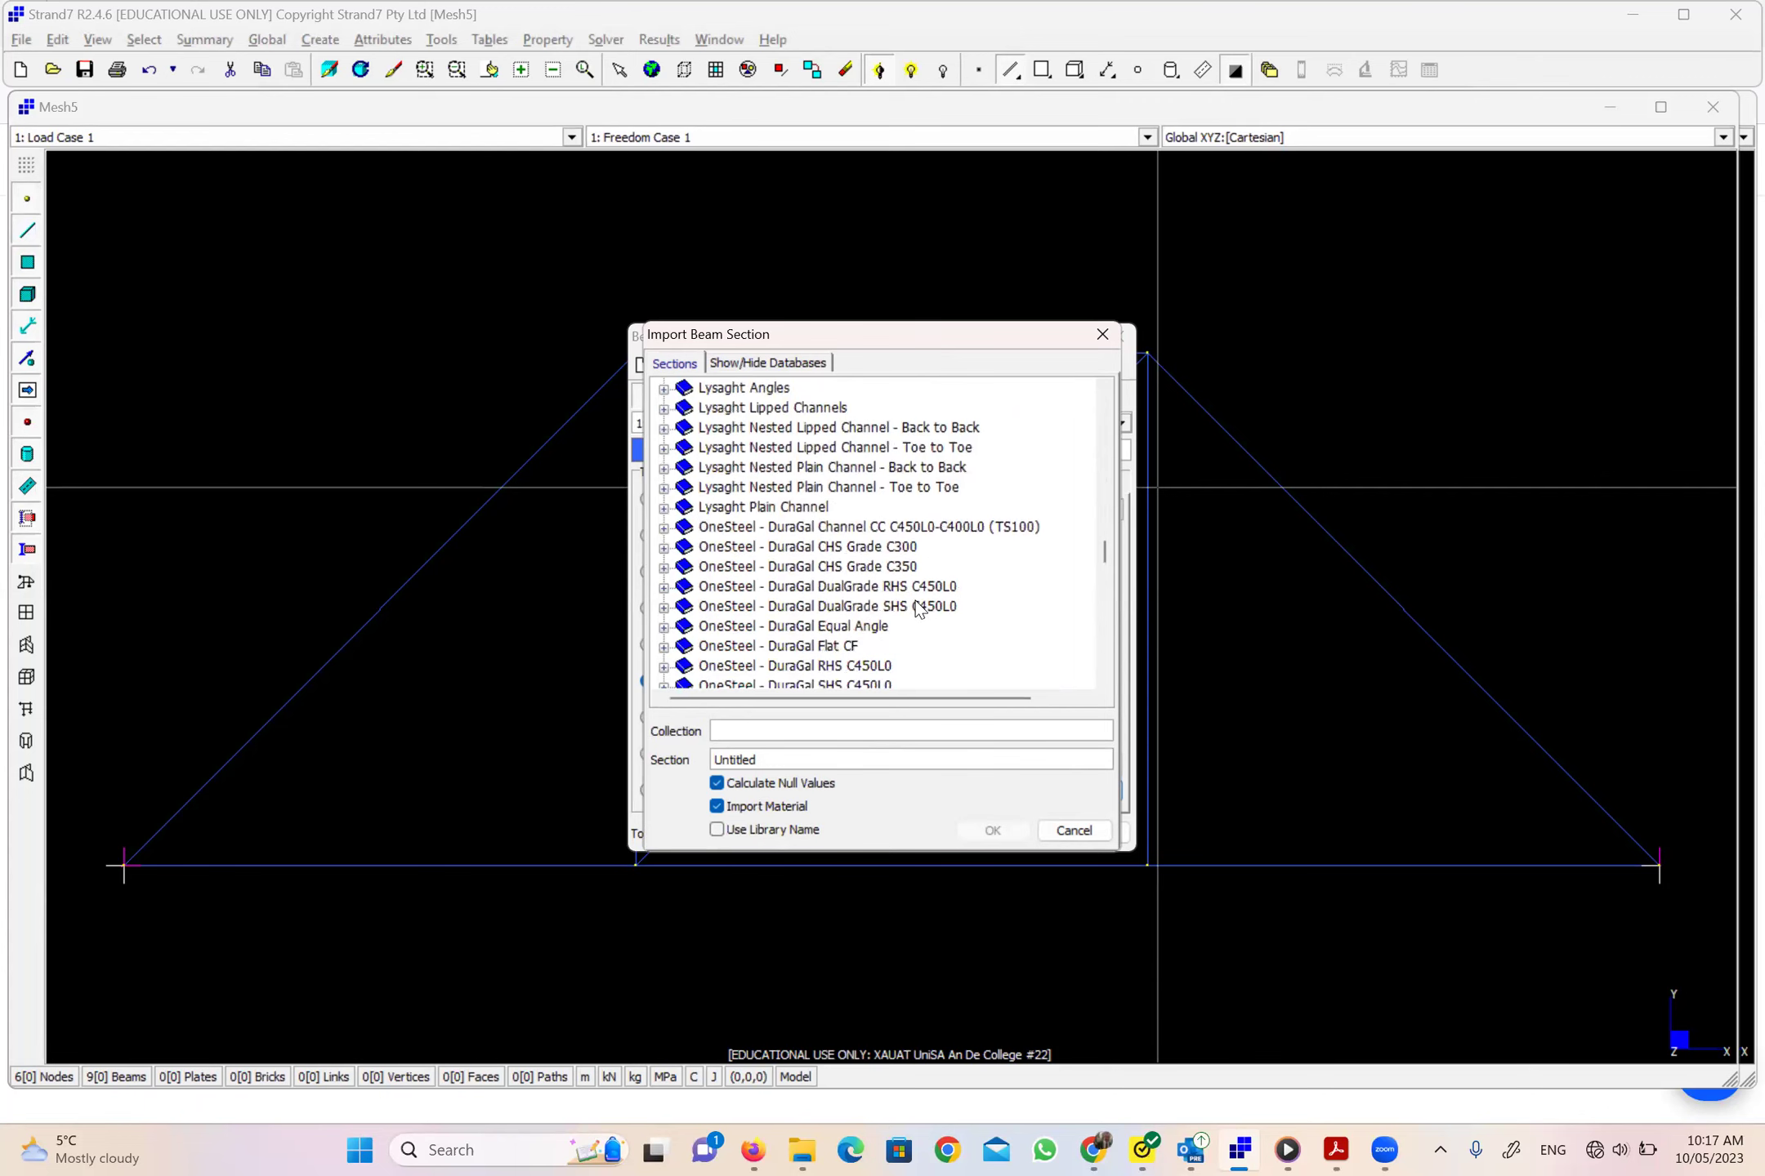
scroll(919, 608, down, 12)
scroll(918, 609, down, 8)
scroll(918, 608, up, 6)
scroll(918, 609, up, 20)
scroll(912, 566, up, 7)
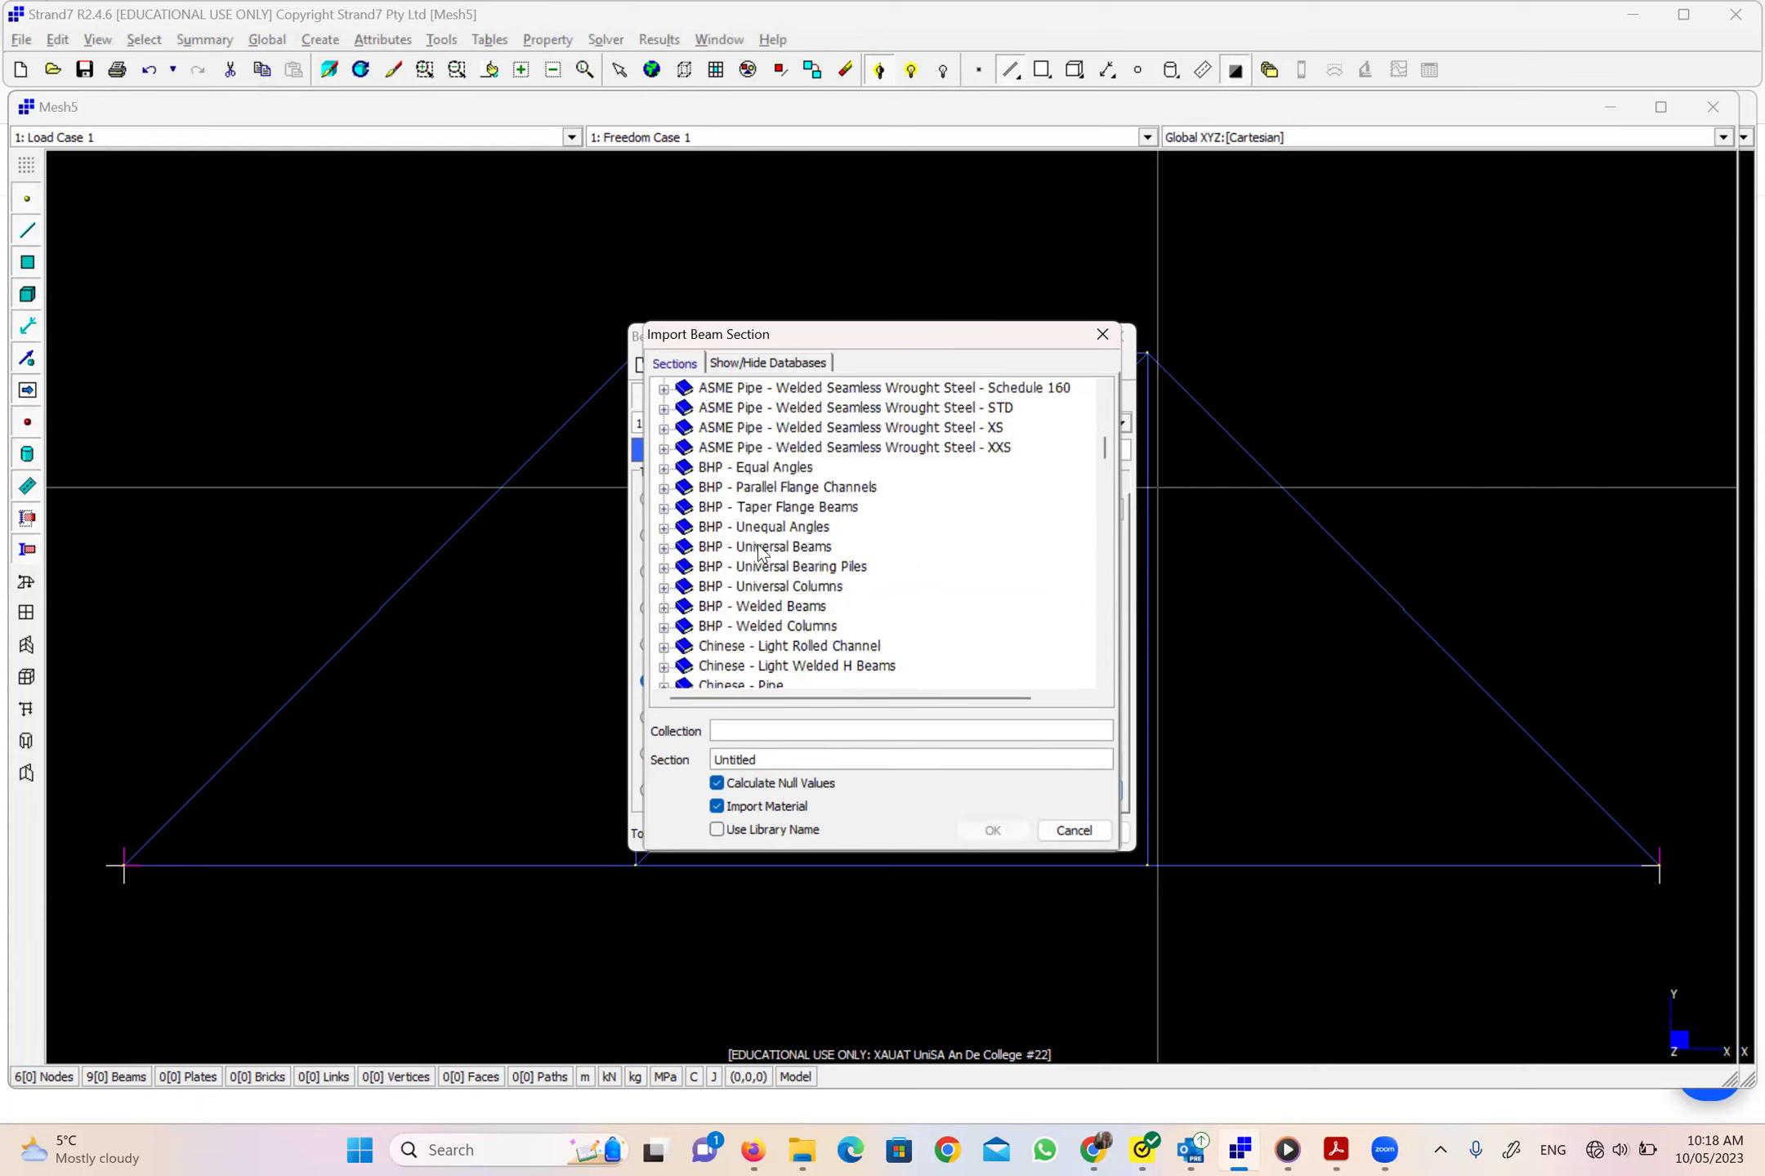
double_click(772, 549)
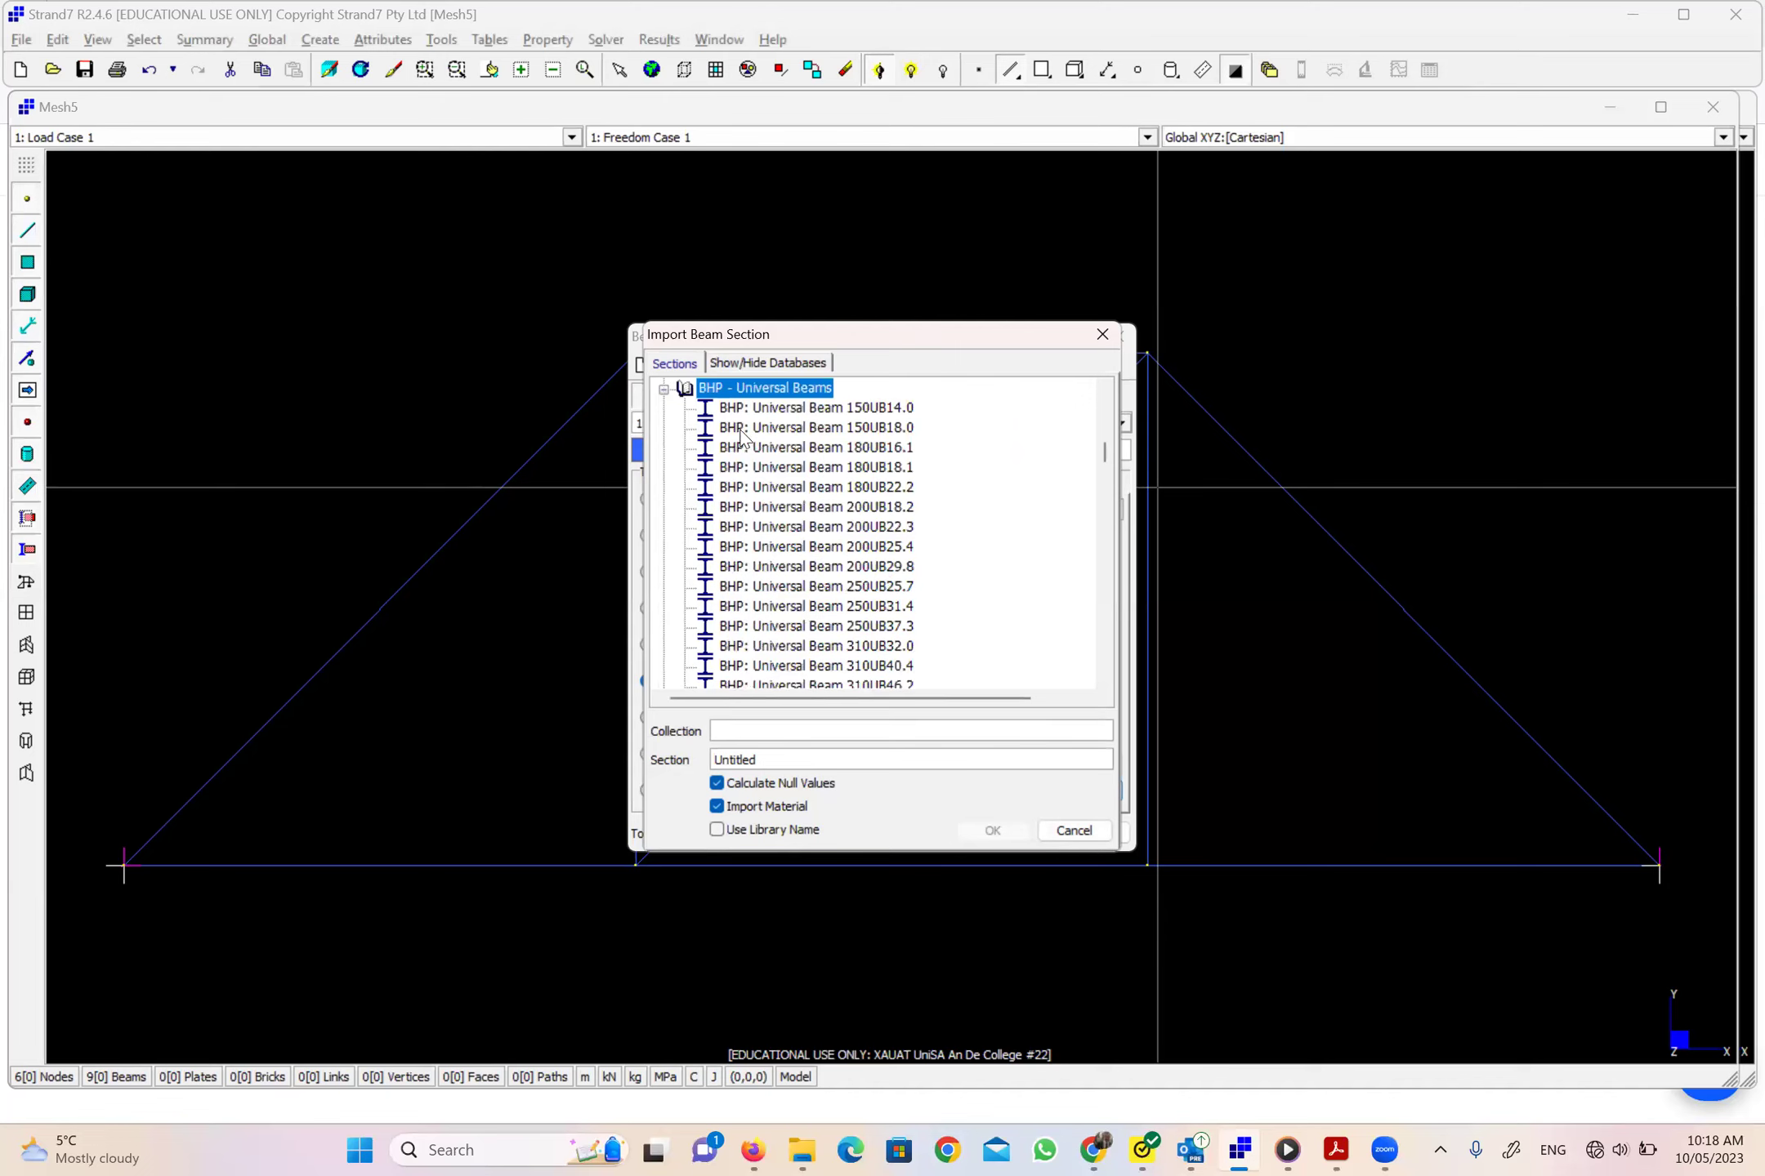
click(883, 430)
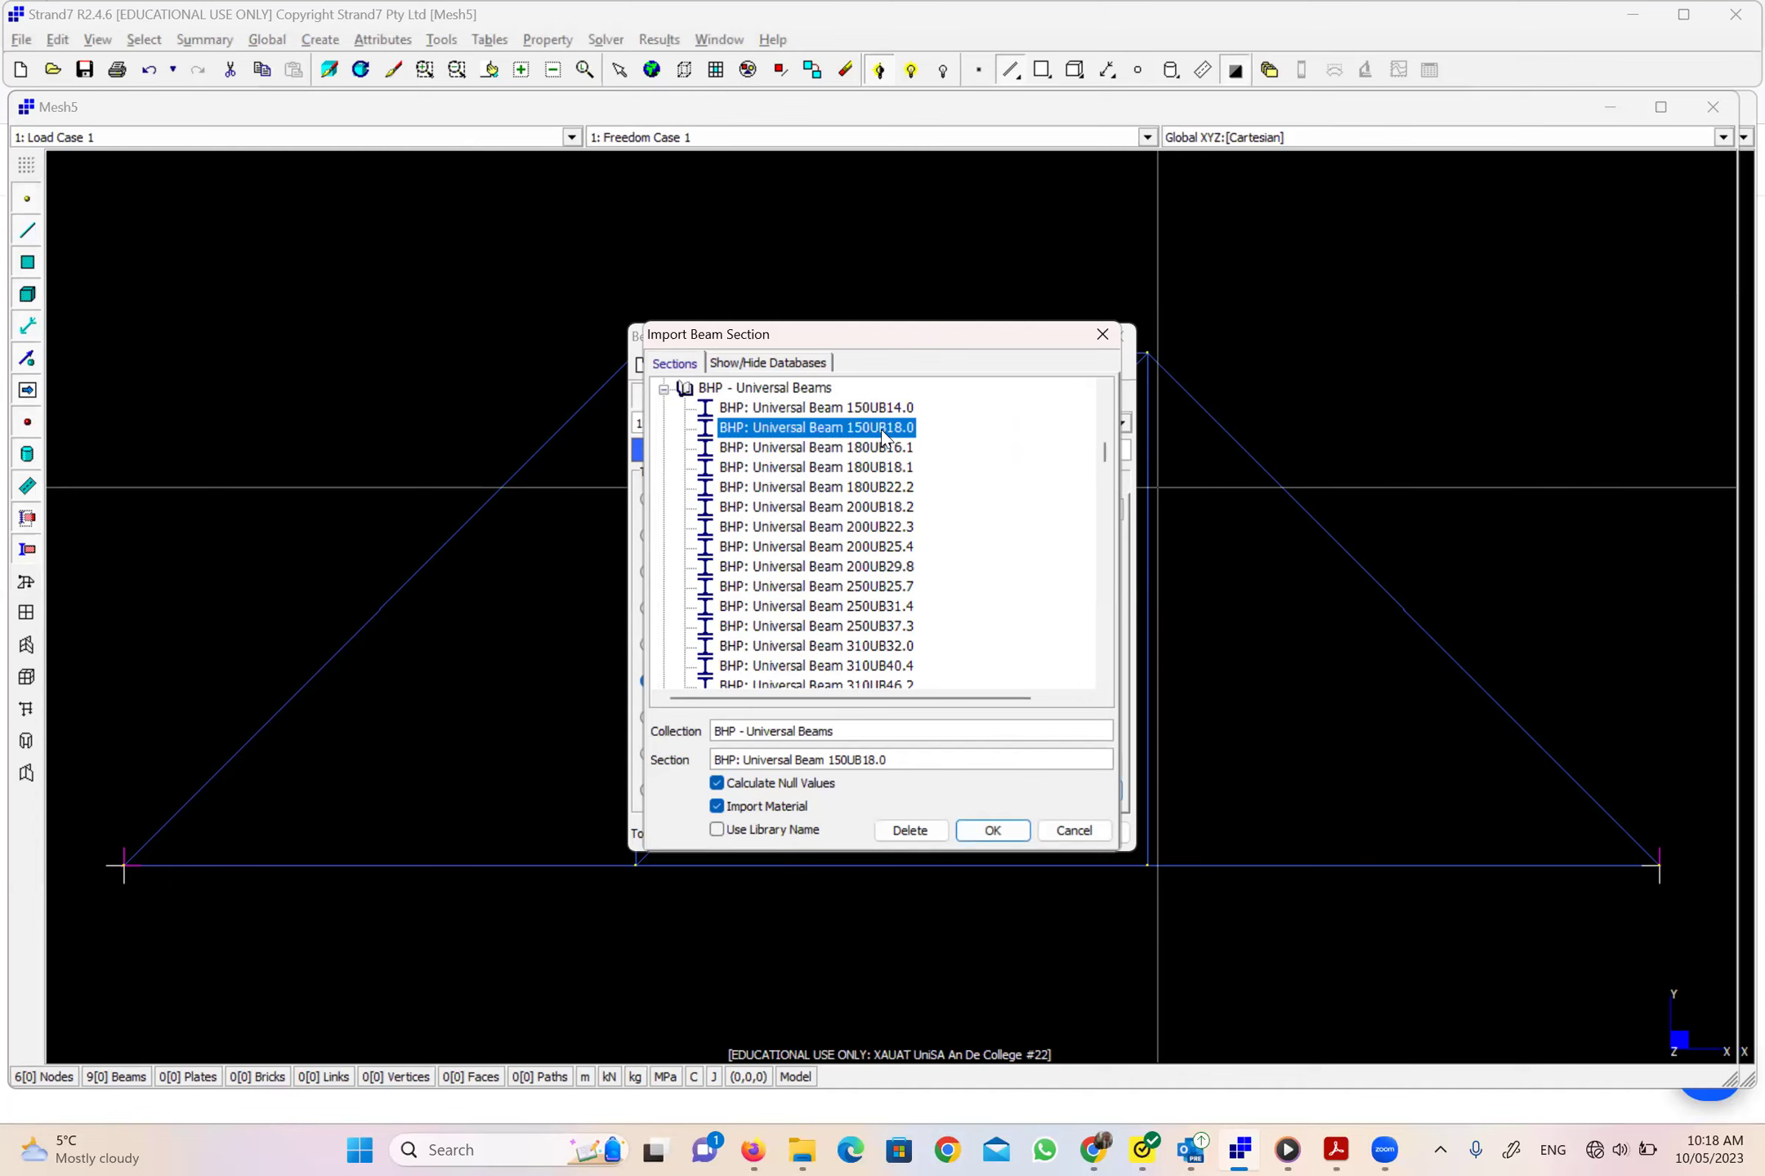
click(1000, 825)
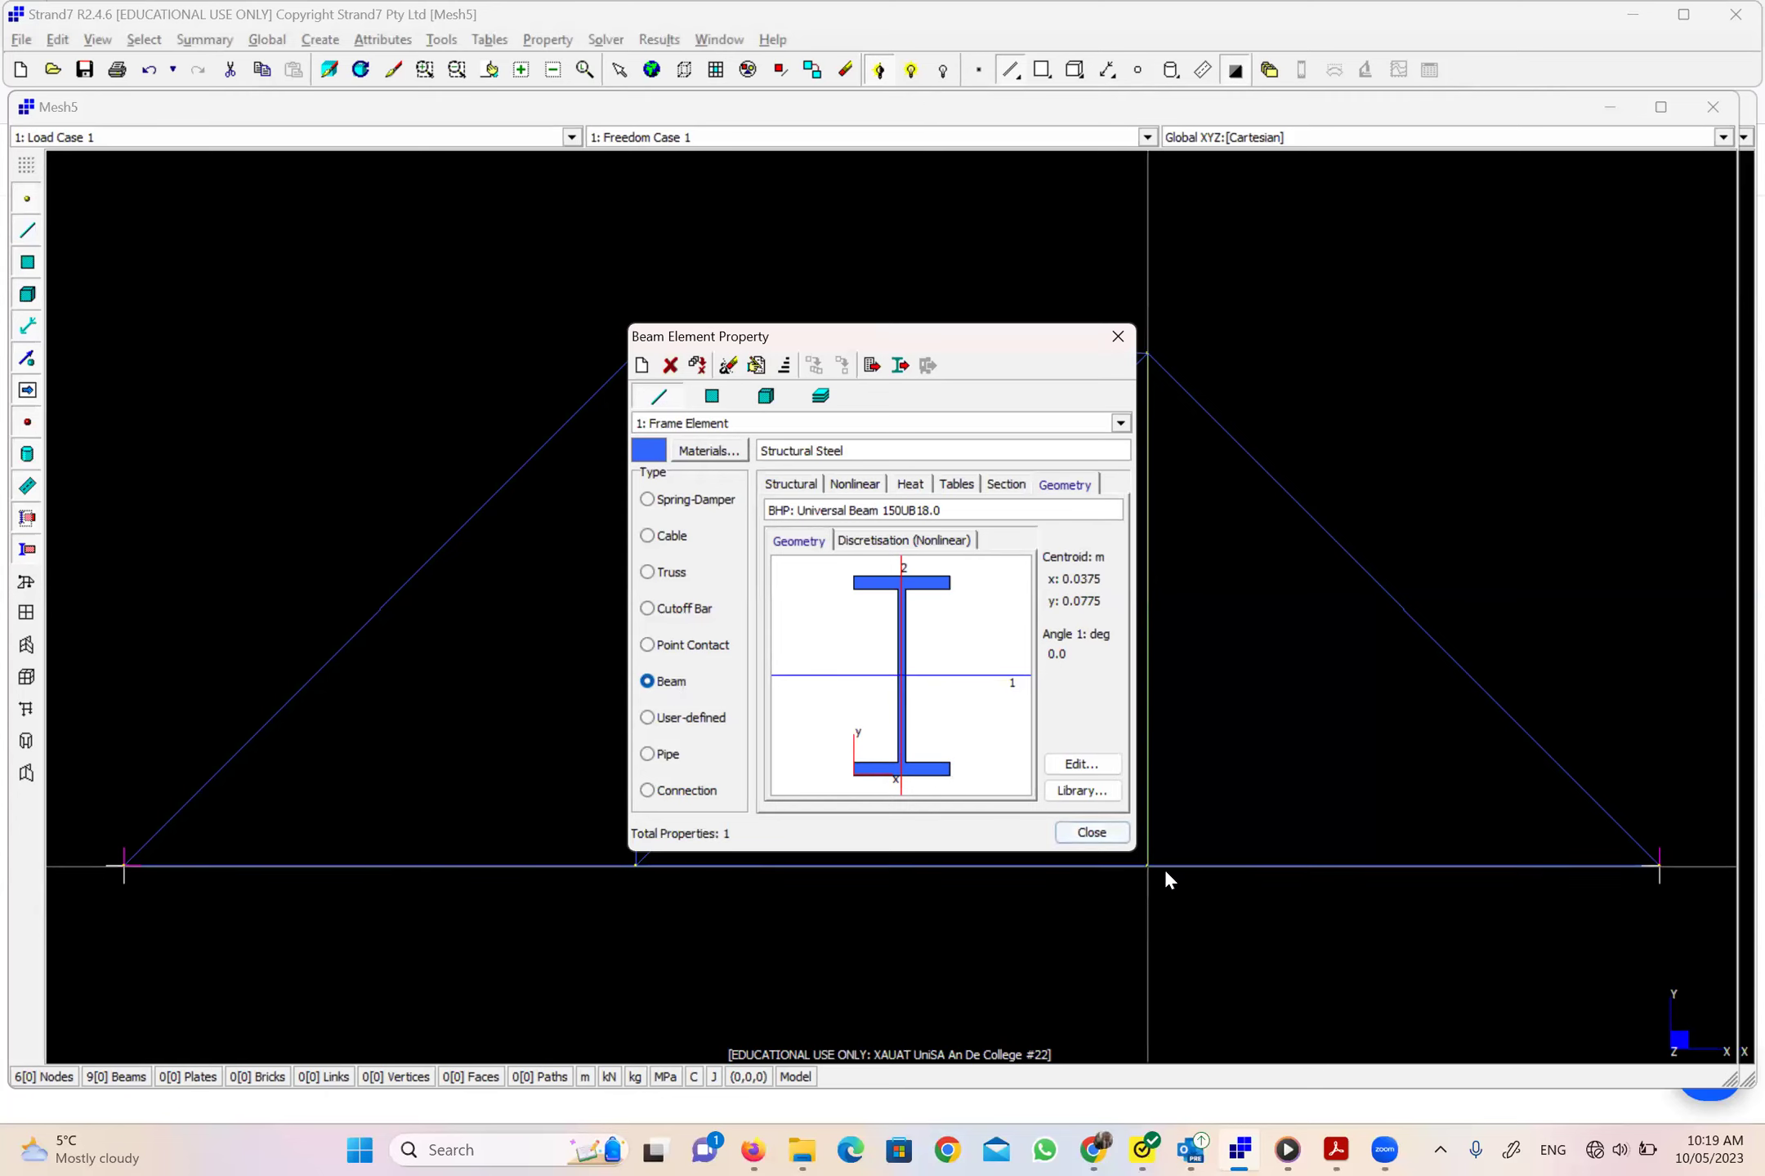
click(1094, 833)
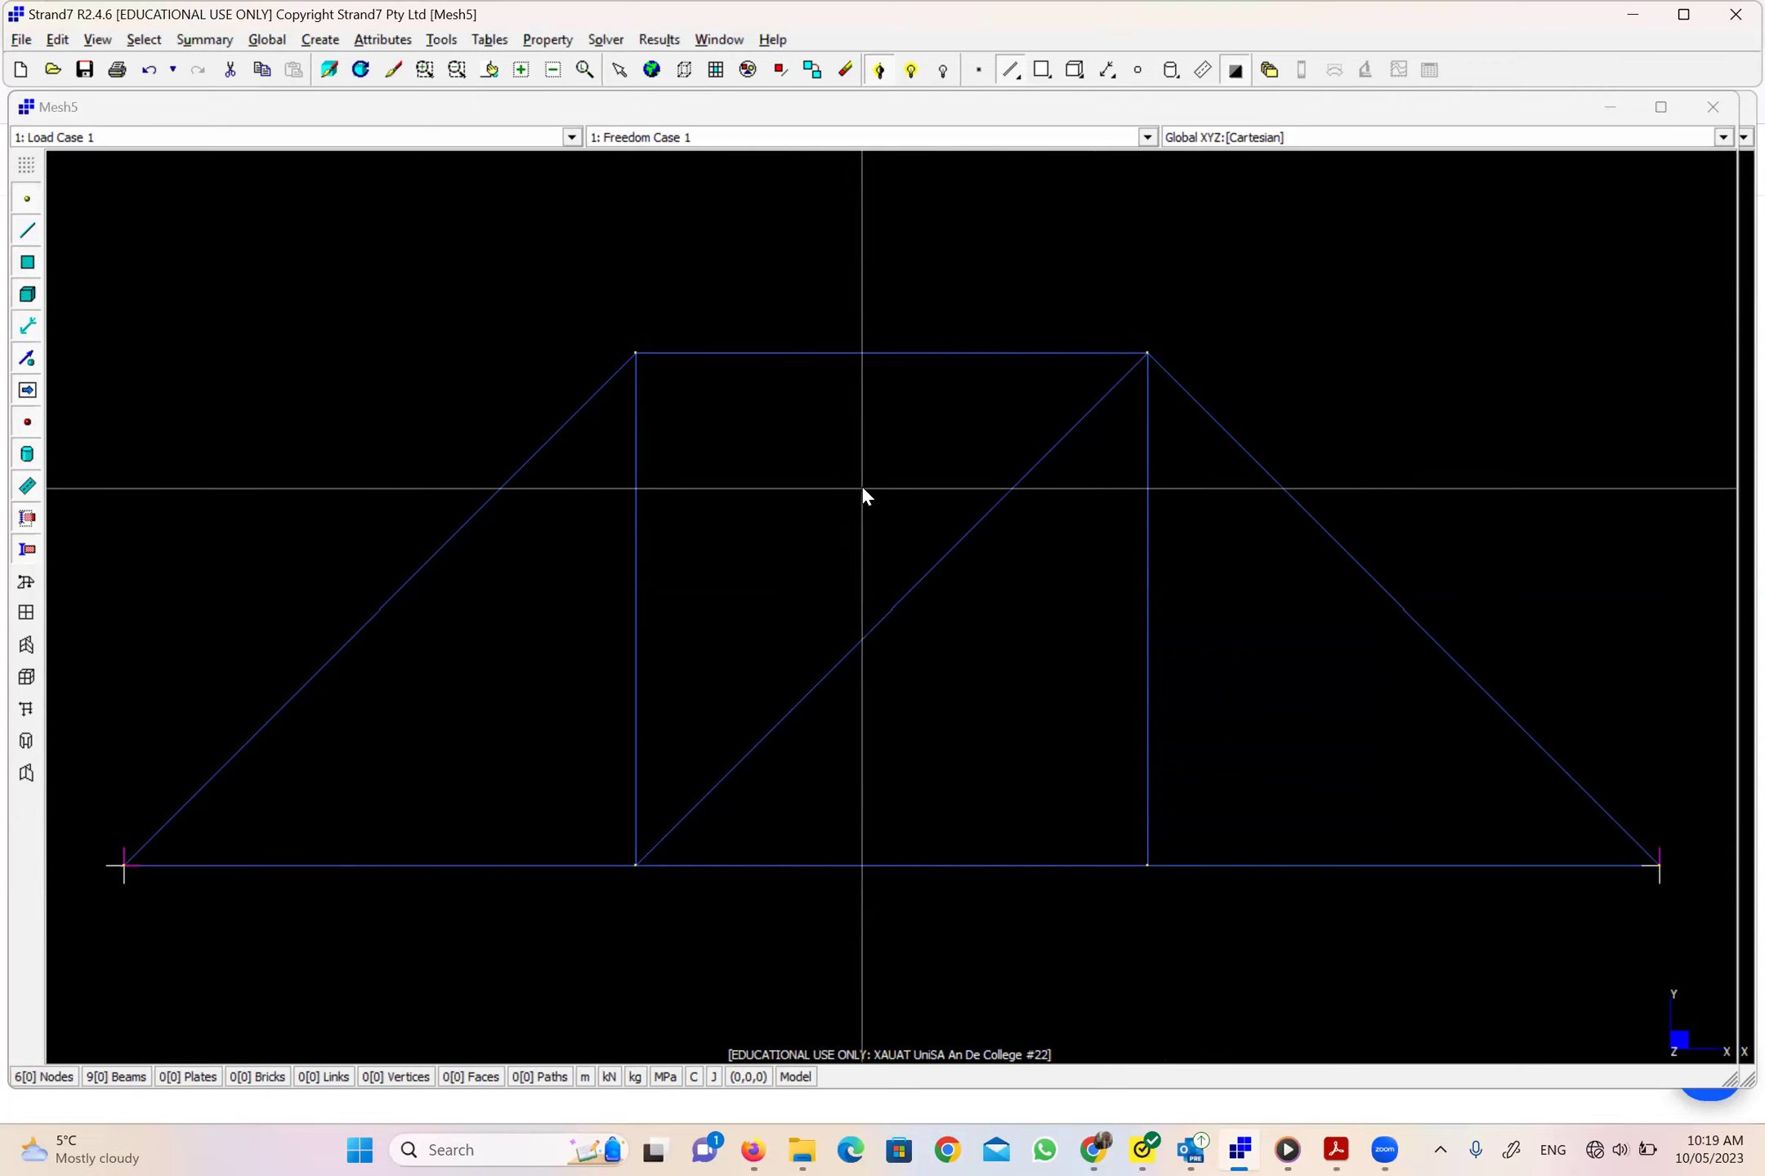
Set the entity display of the beams to Solid mode and apply it to the truss view.
click(98, 41)
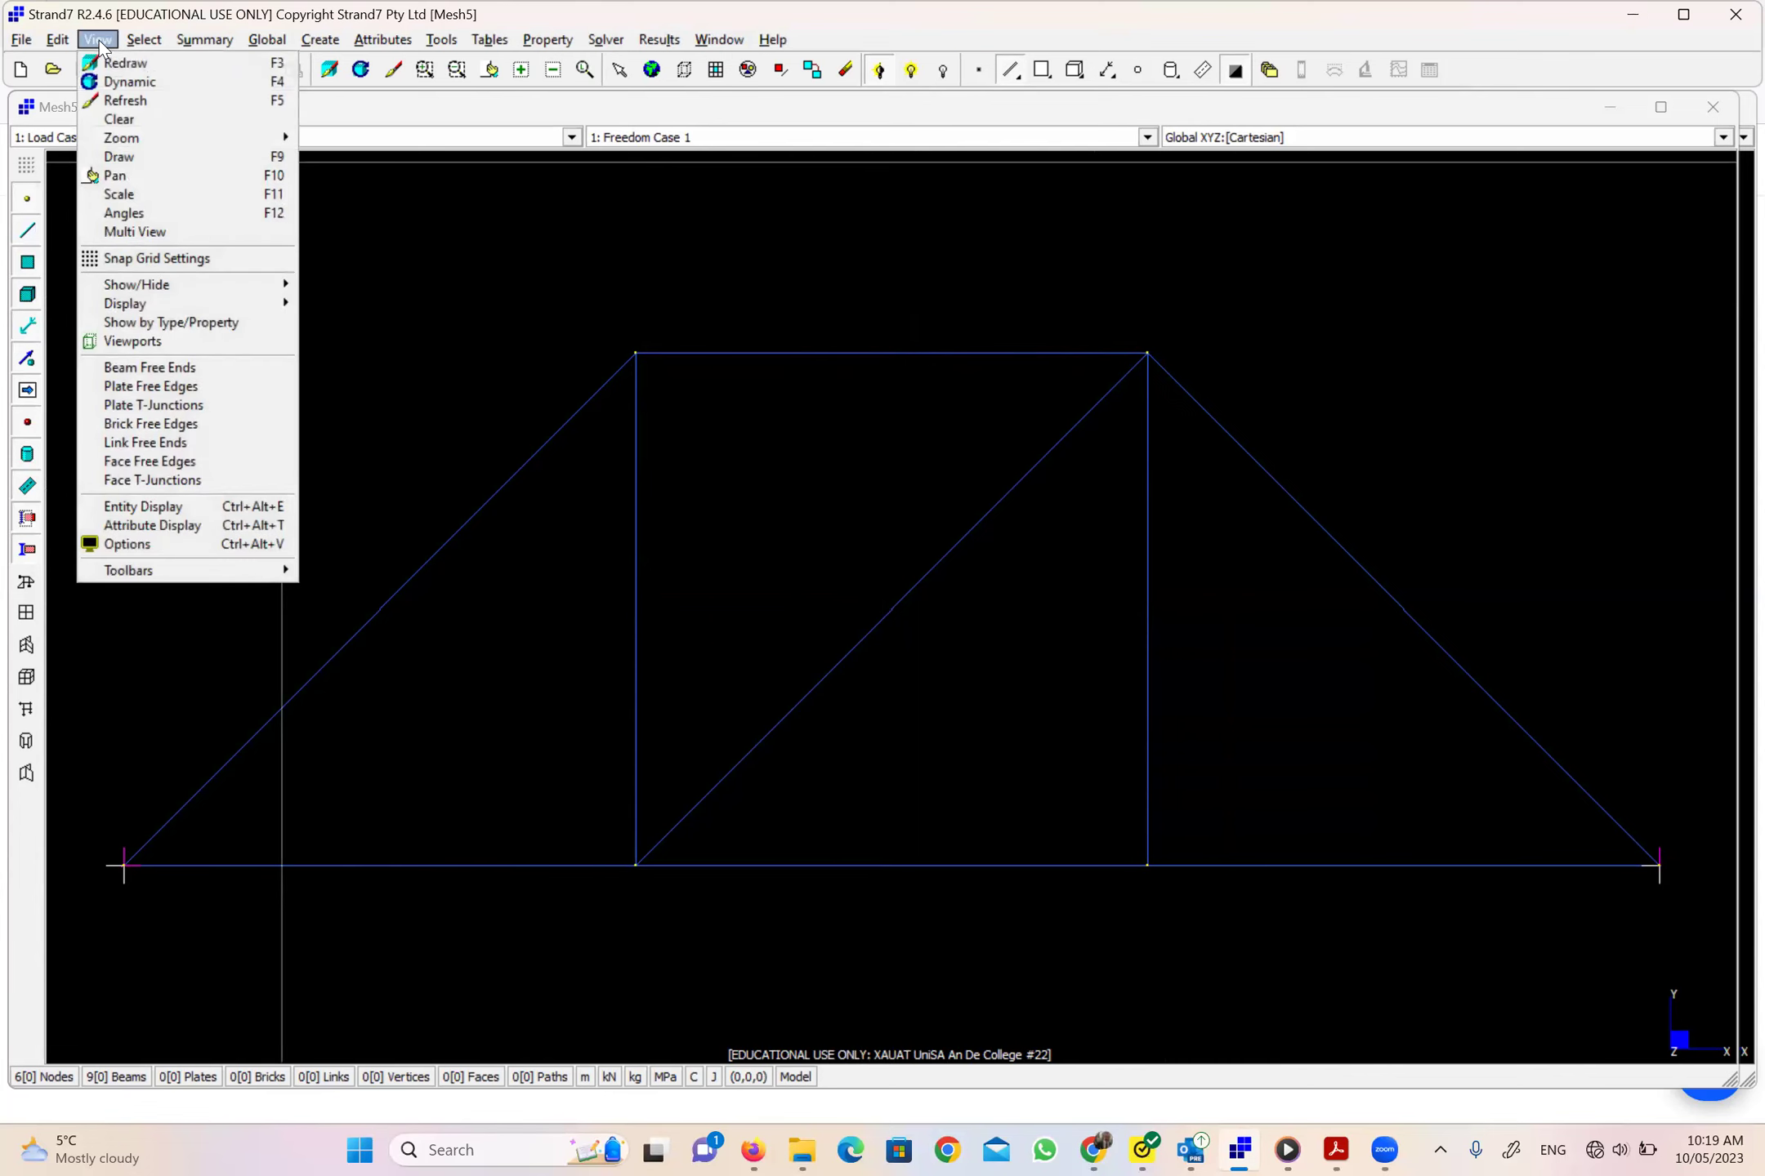
click(137, 508)
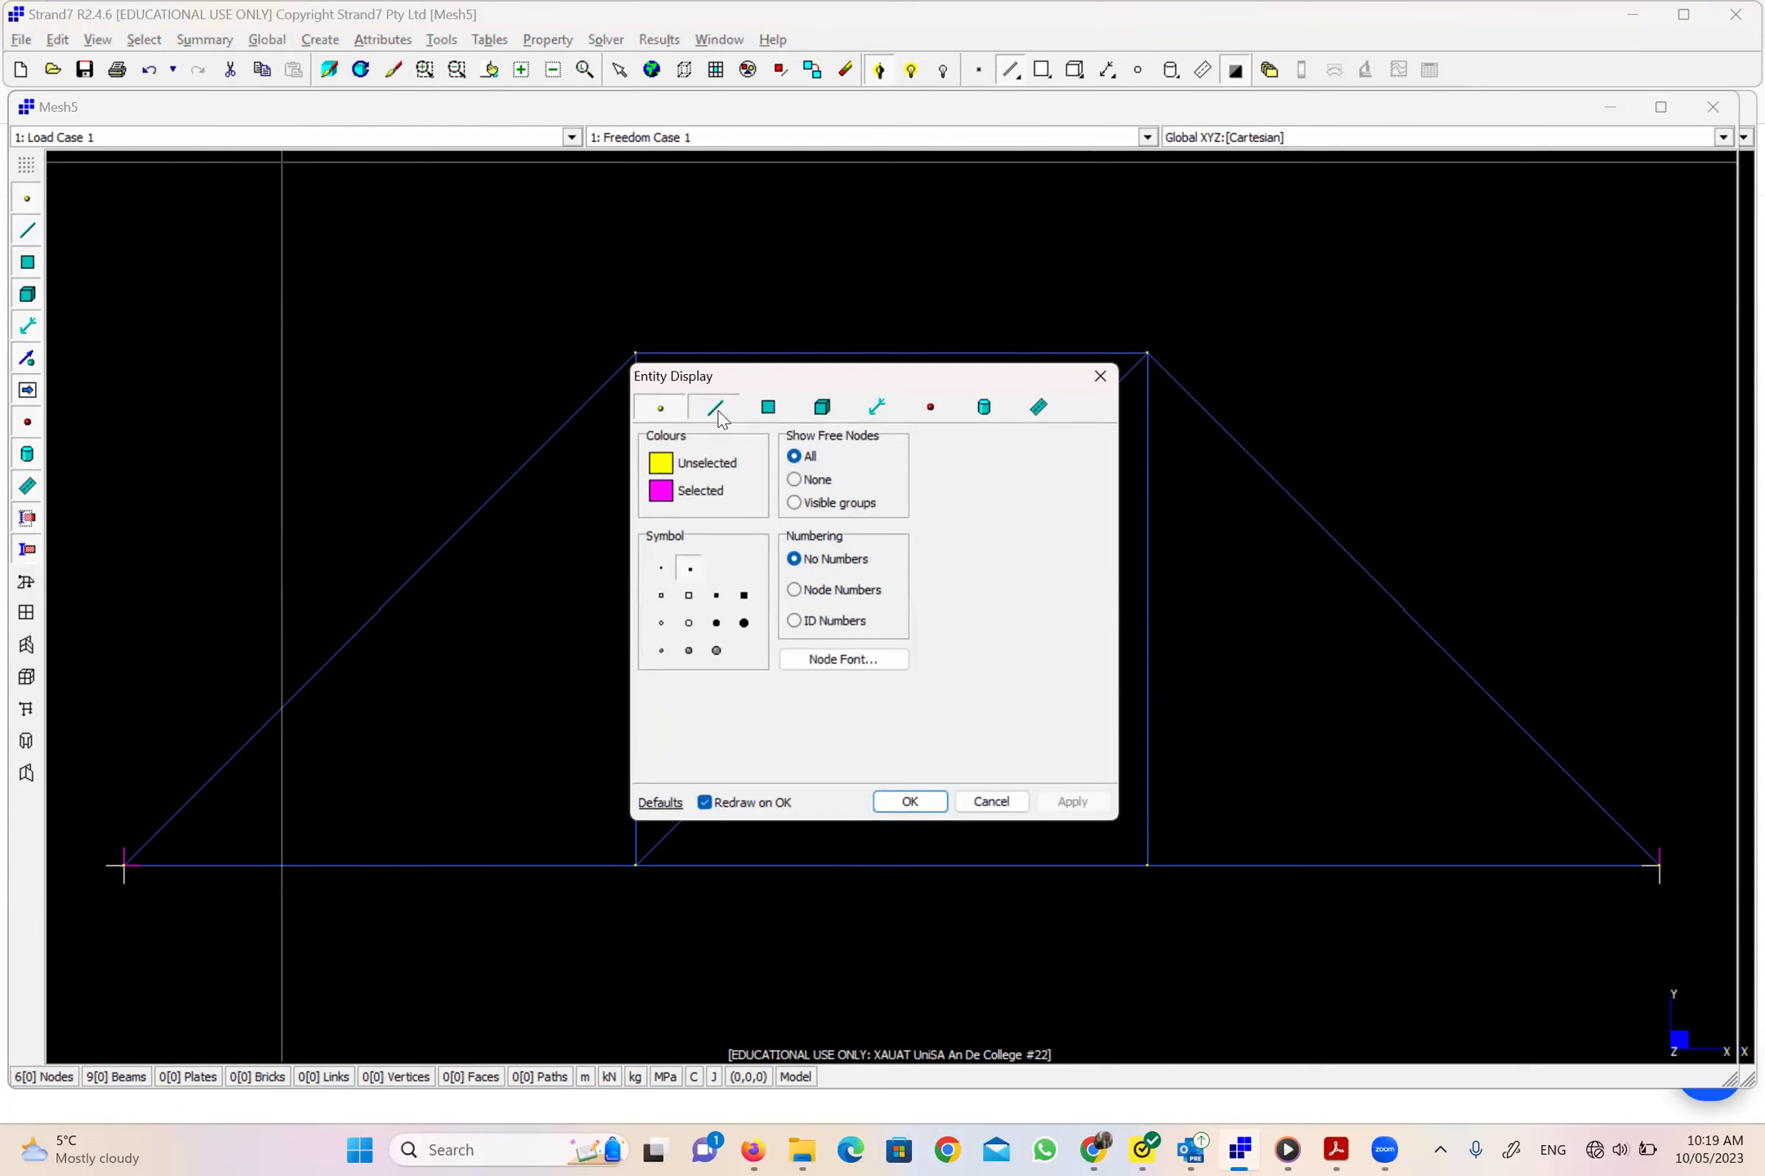
click(716, 408)
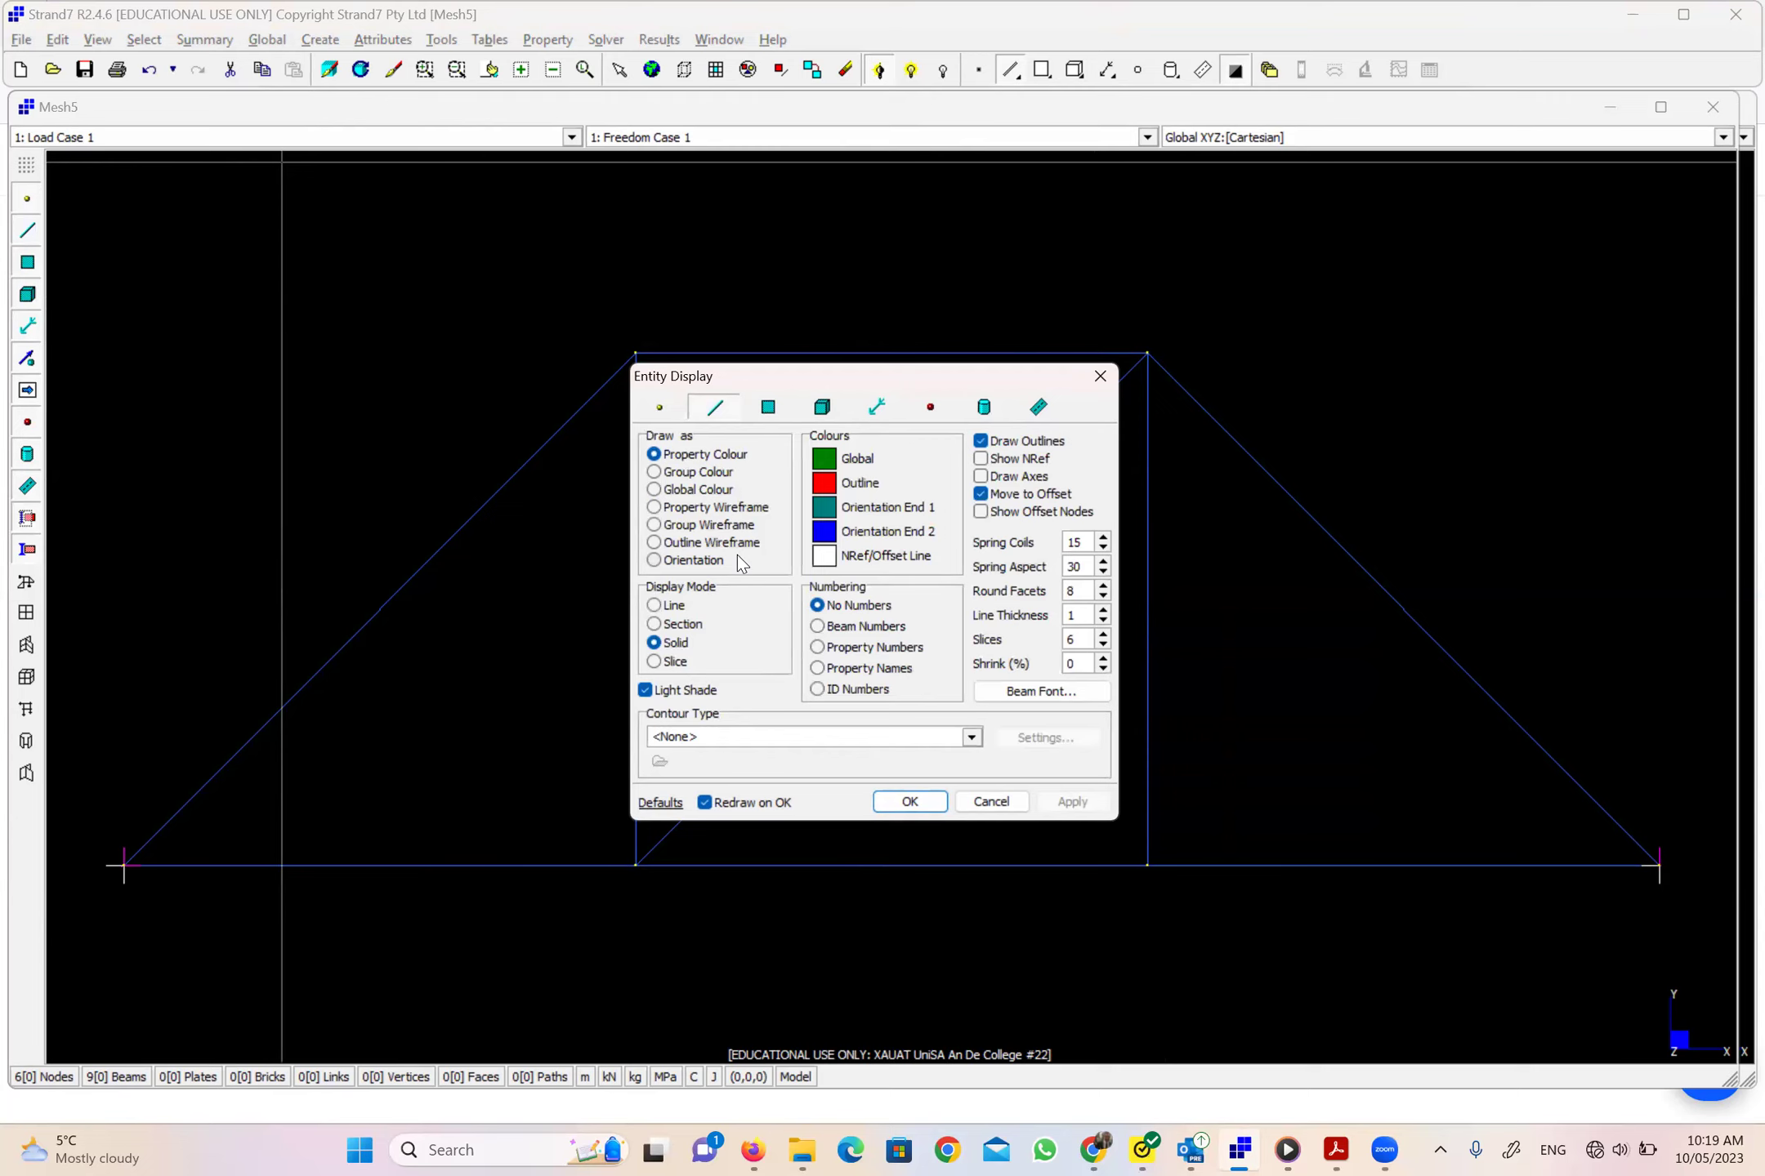
click(680, 605)
click(675, 642)
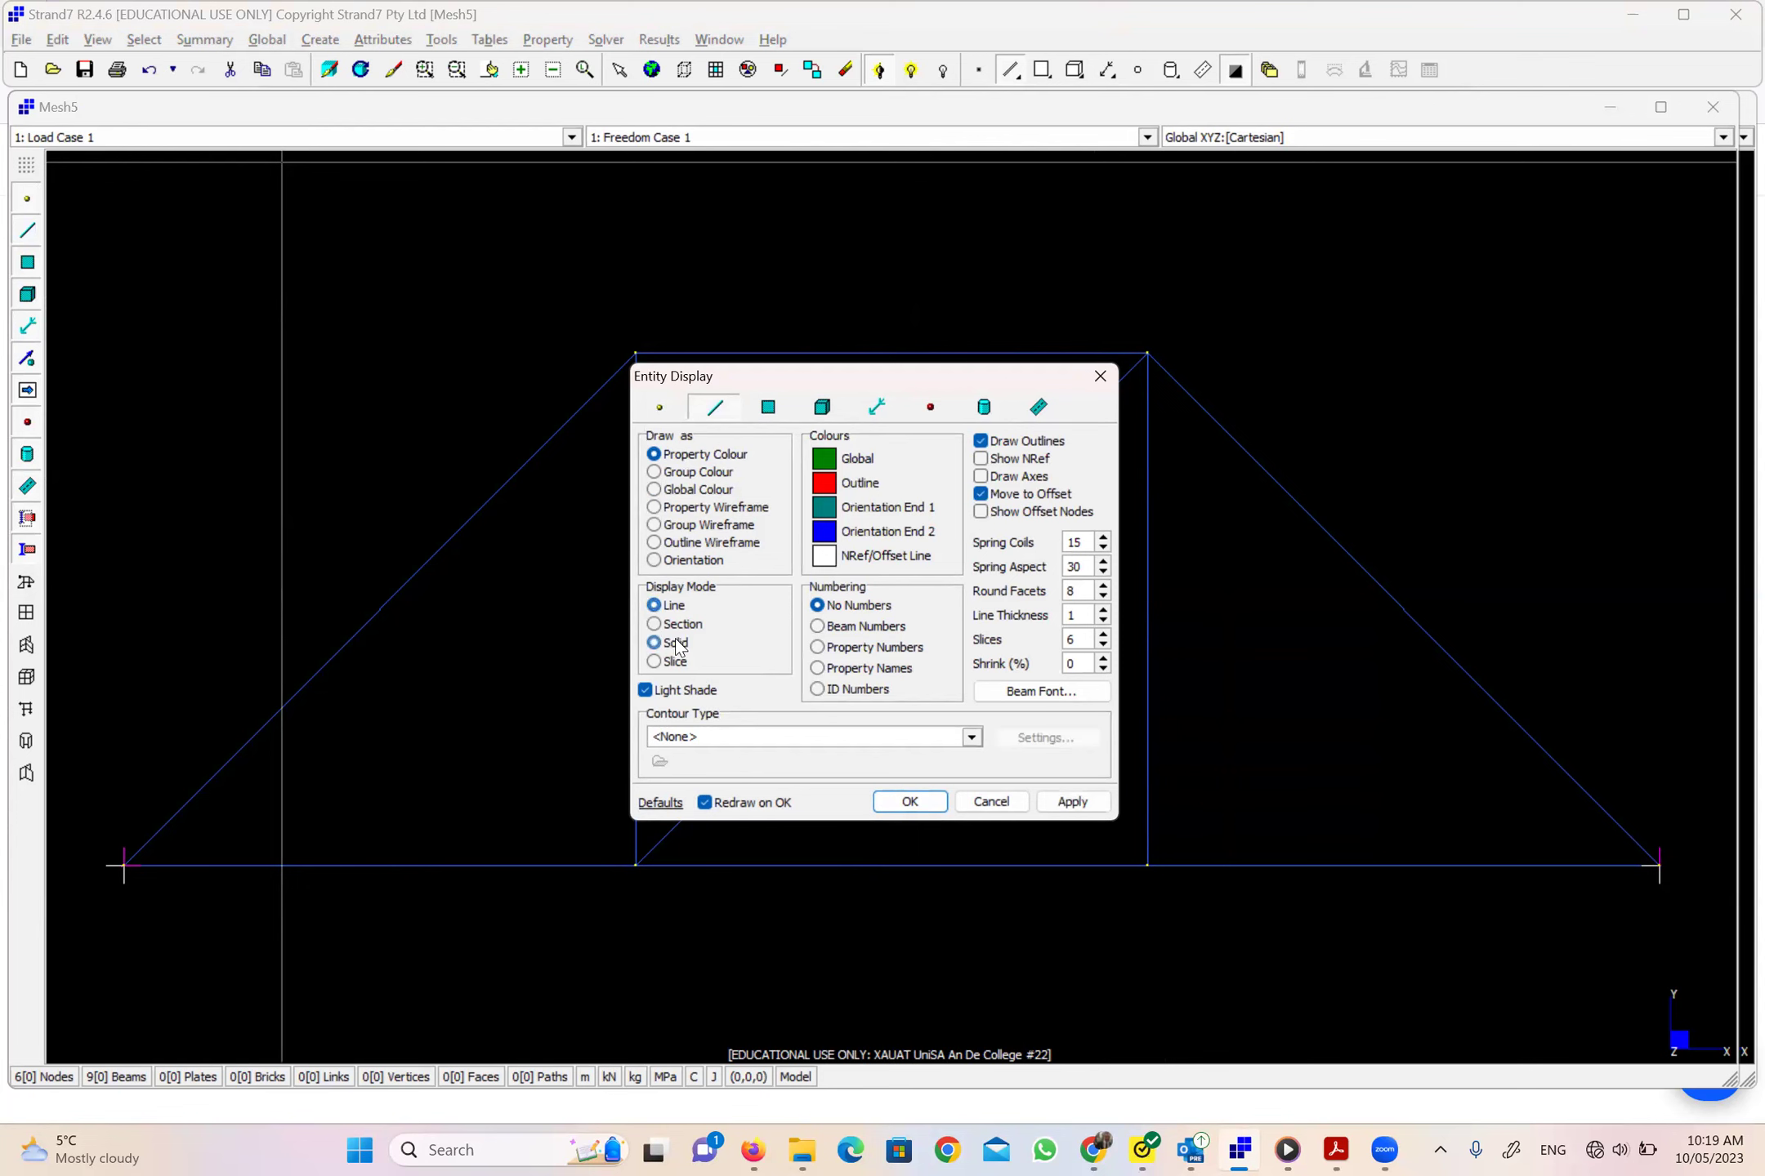
click(1070, 801)
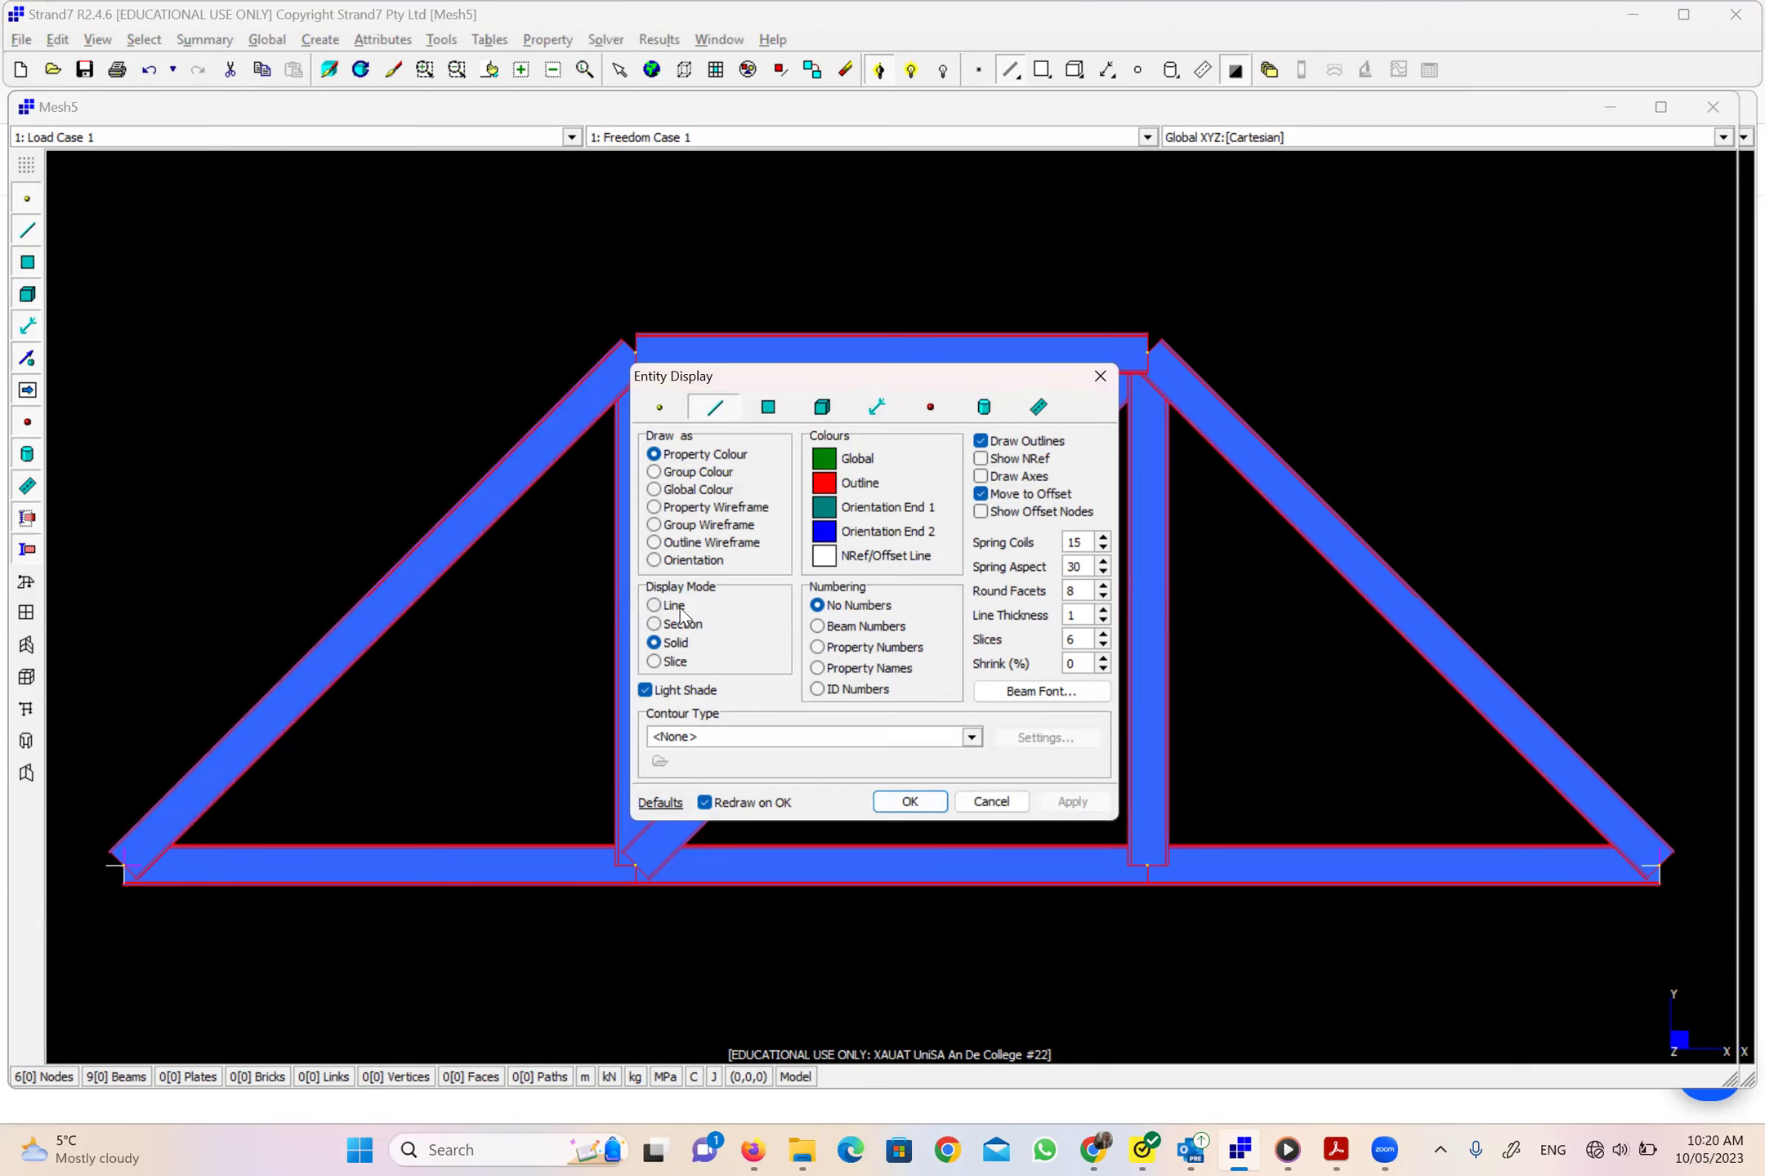
Set the entity display of the beams to Section mode, apply it and close the display settings.
click(654, 624)
click(1070, 801)
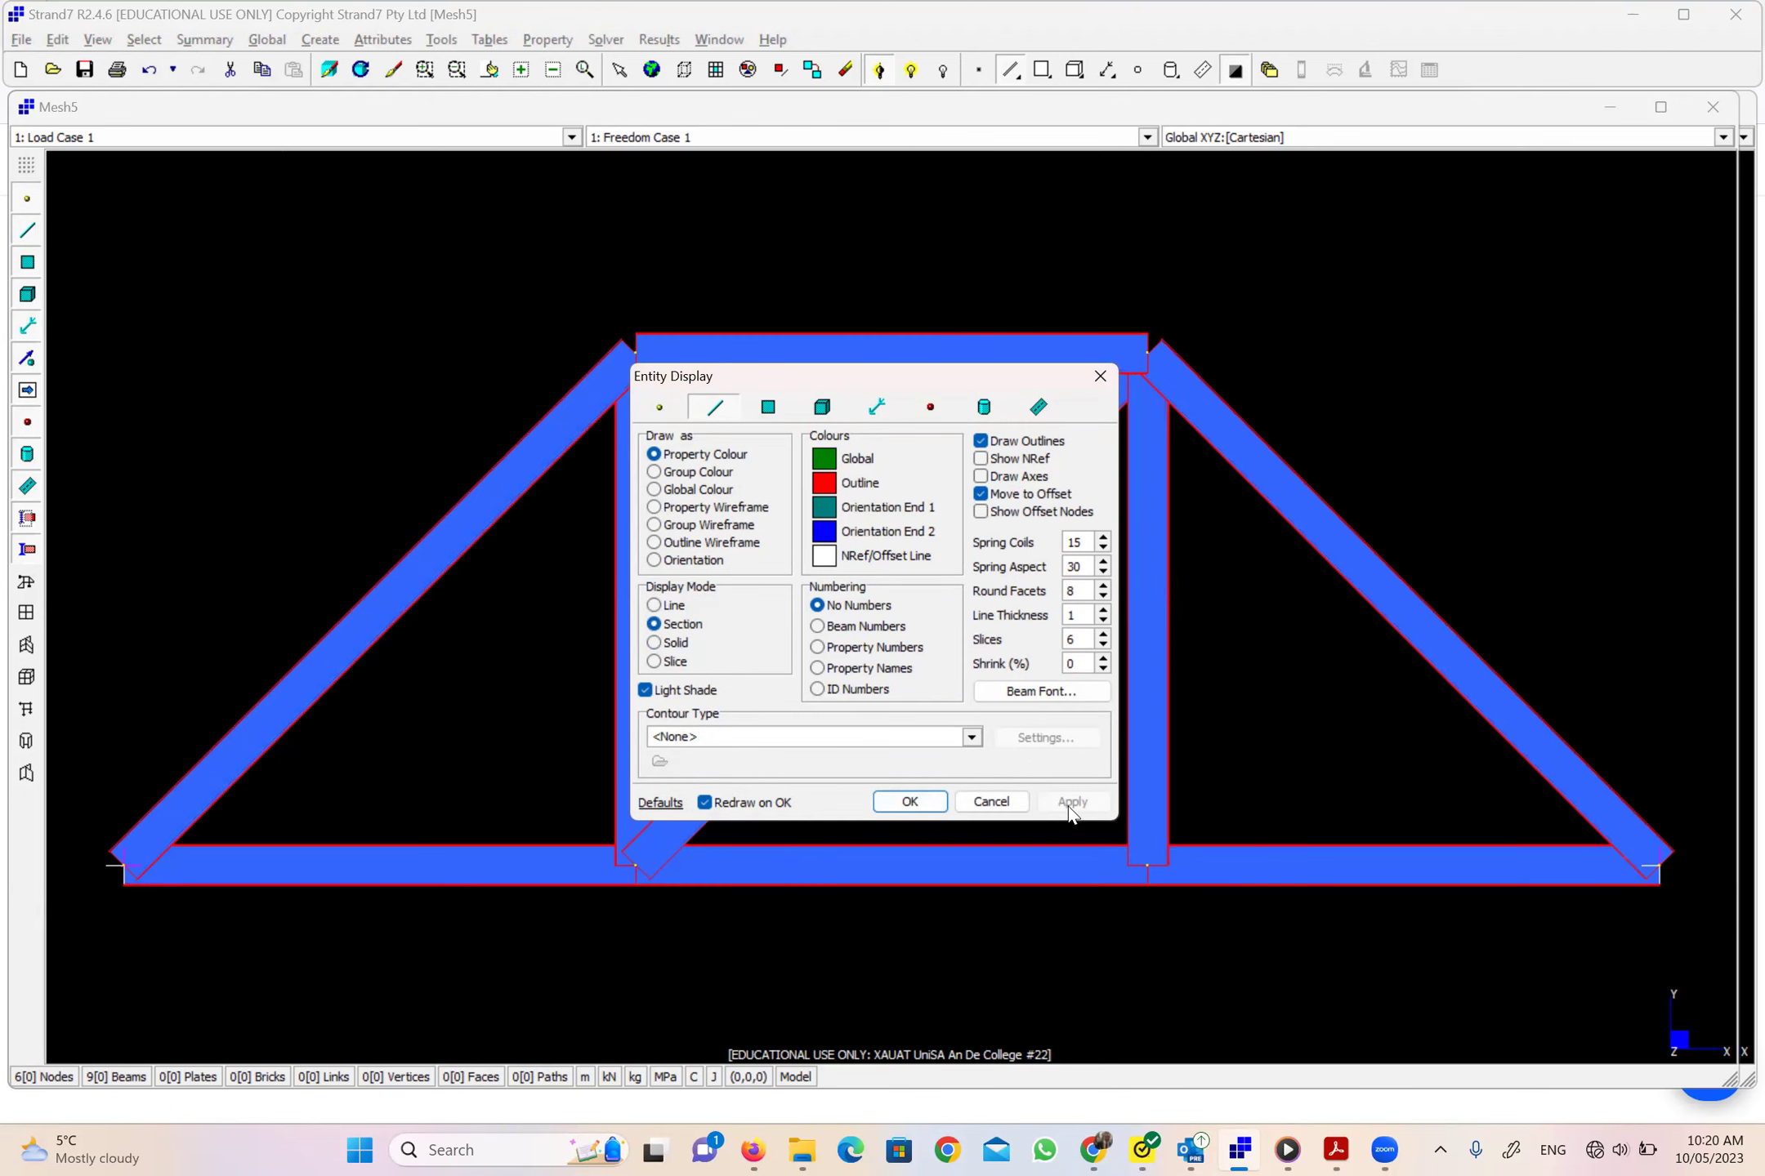
click(921, 803)
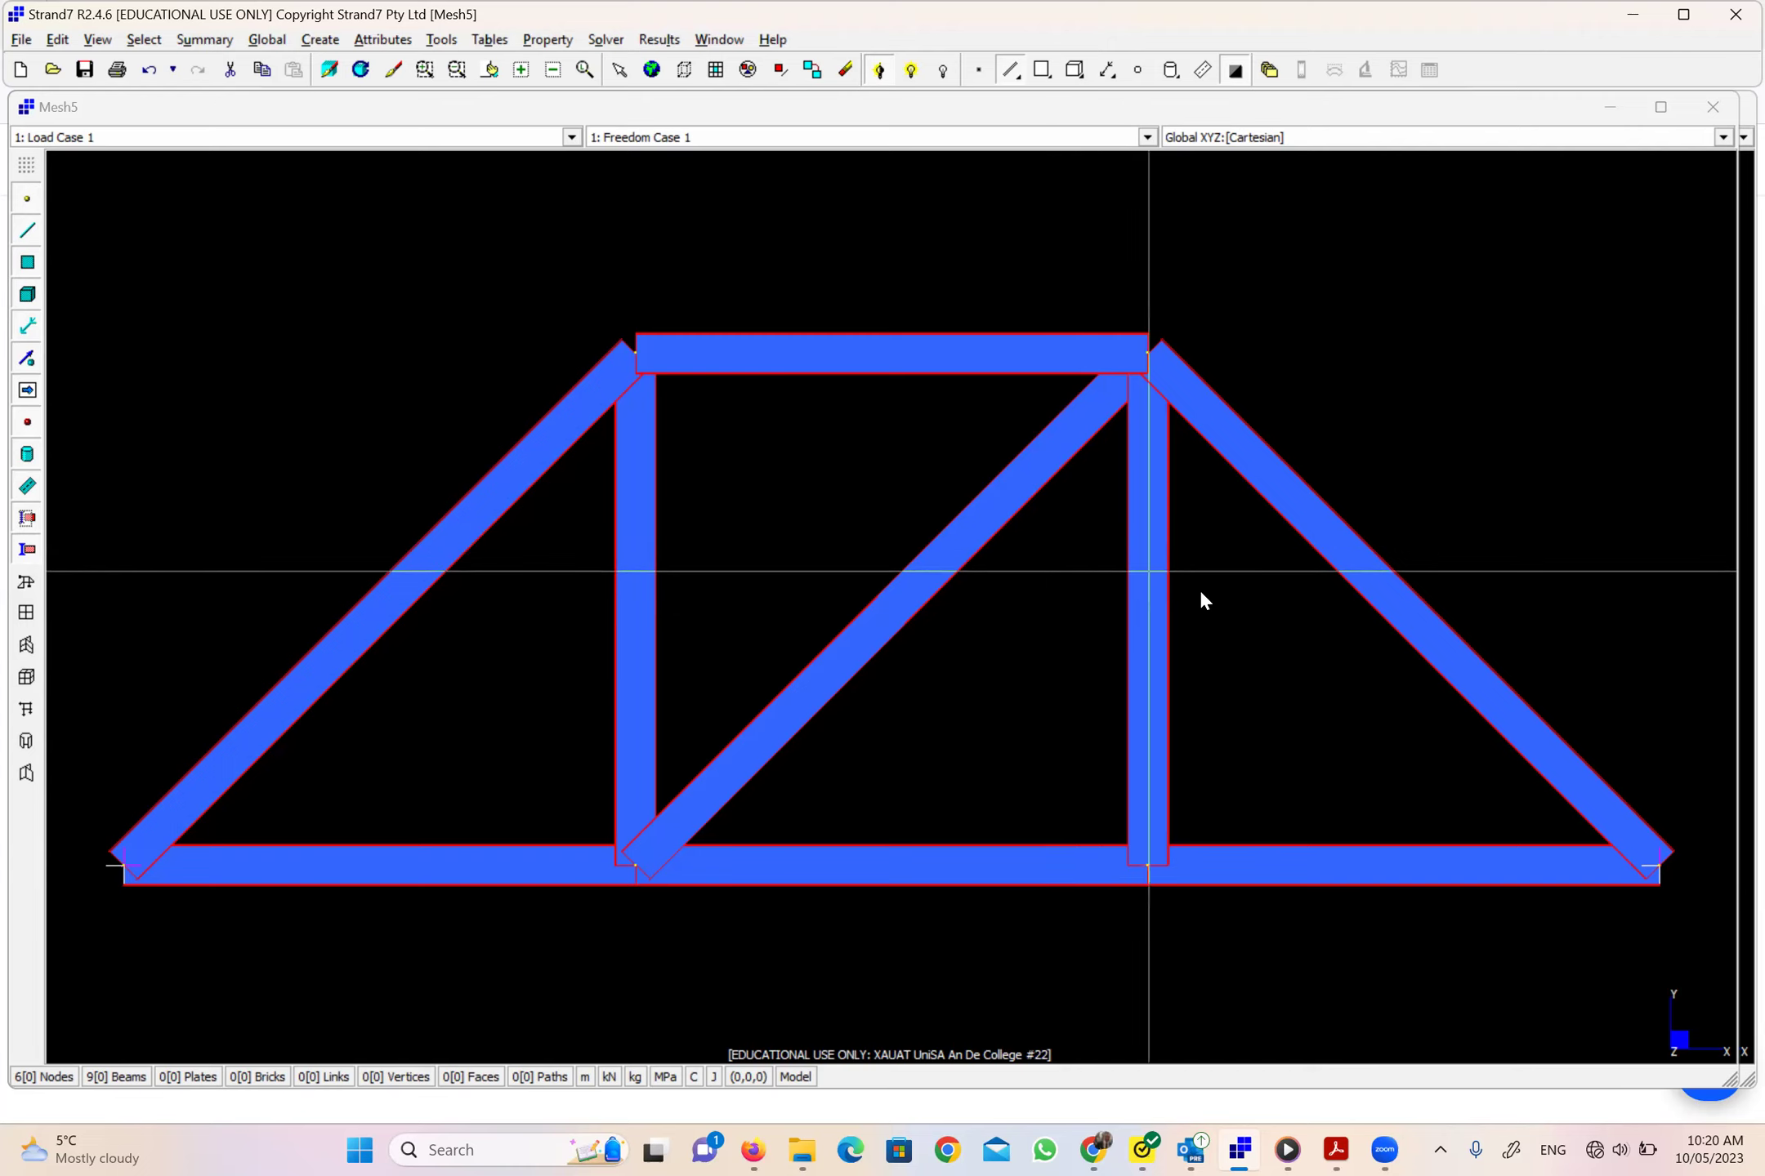
Check which load cases are available in the model.
click(163, 135)
click(163, 136)
click(163, 136)
click(164, 136)
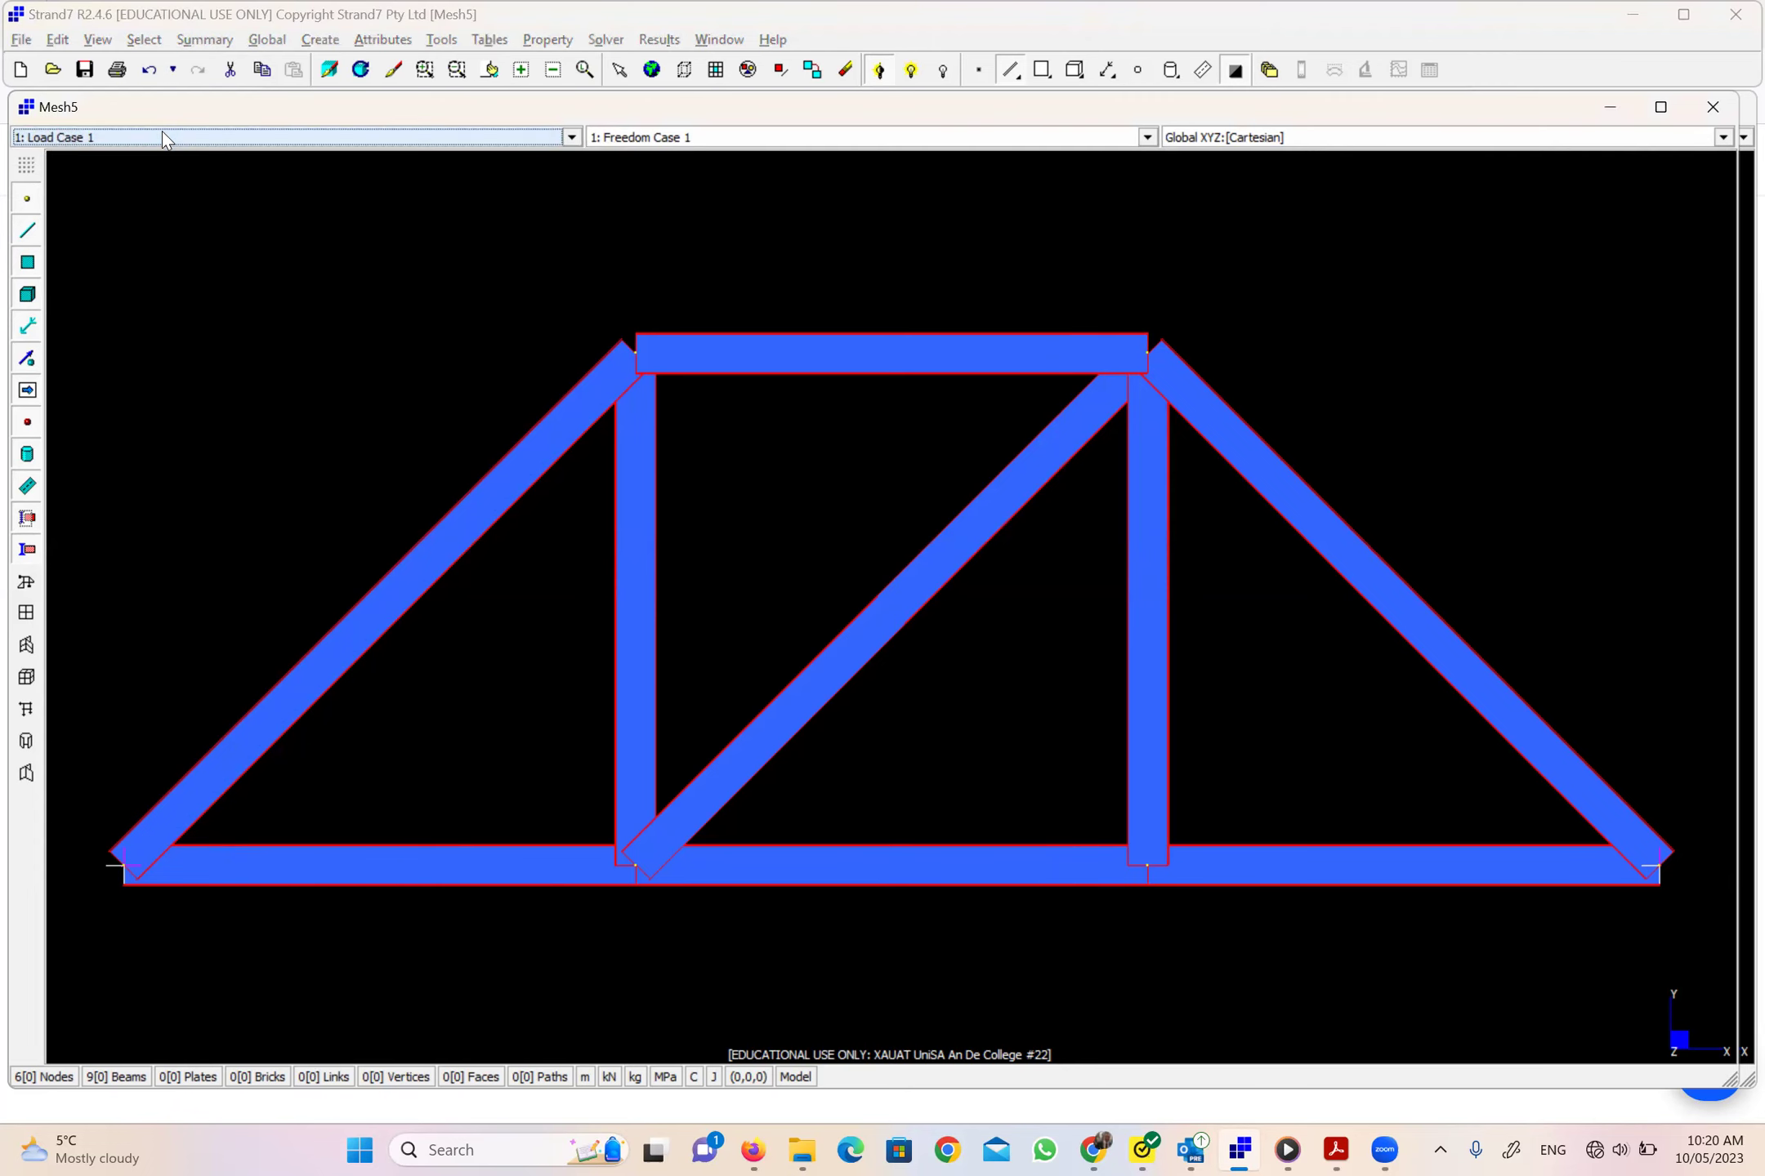
click(164, 137)
click(163, 136)
click(164, 136)
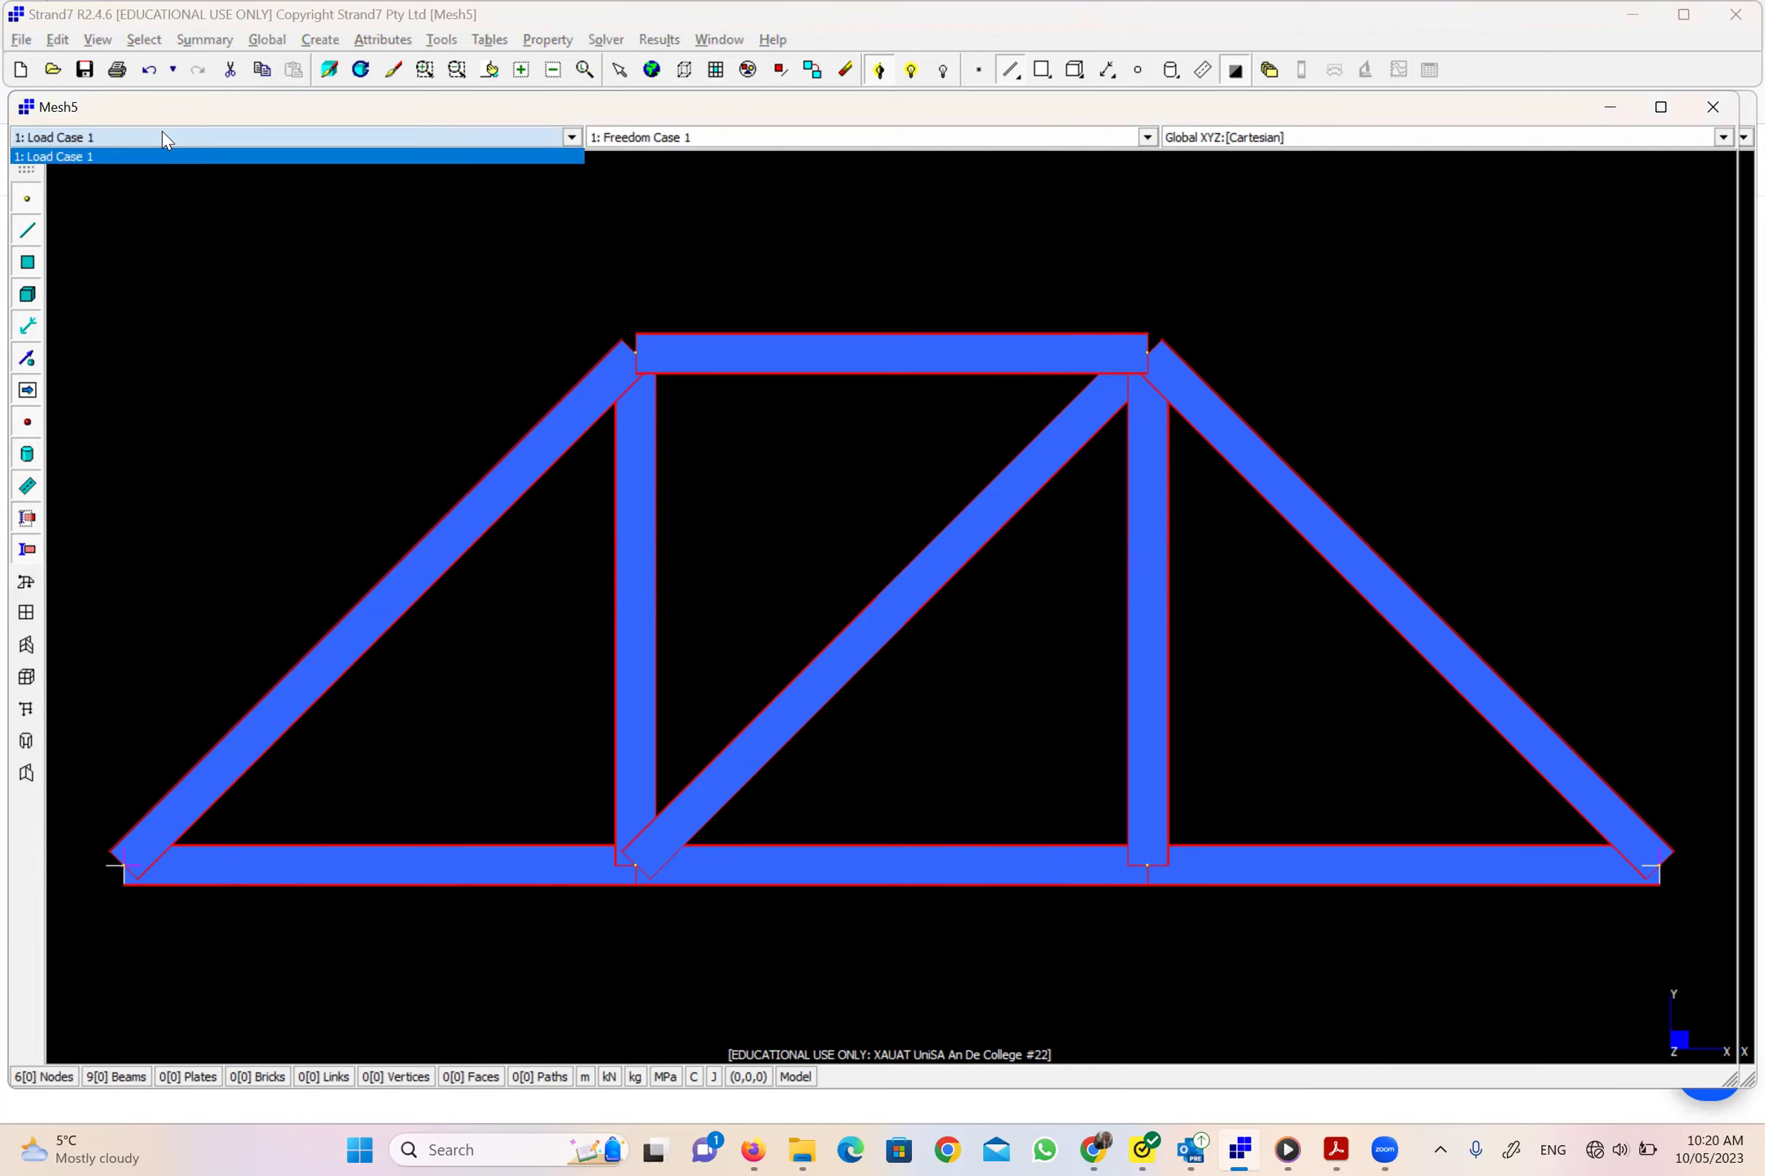
click(162, 134)
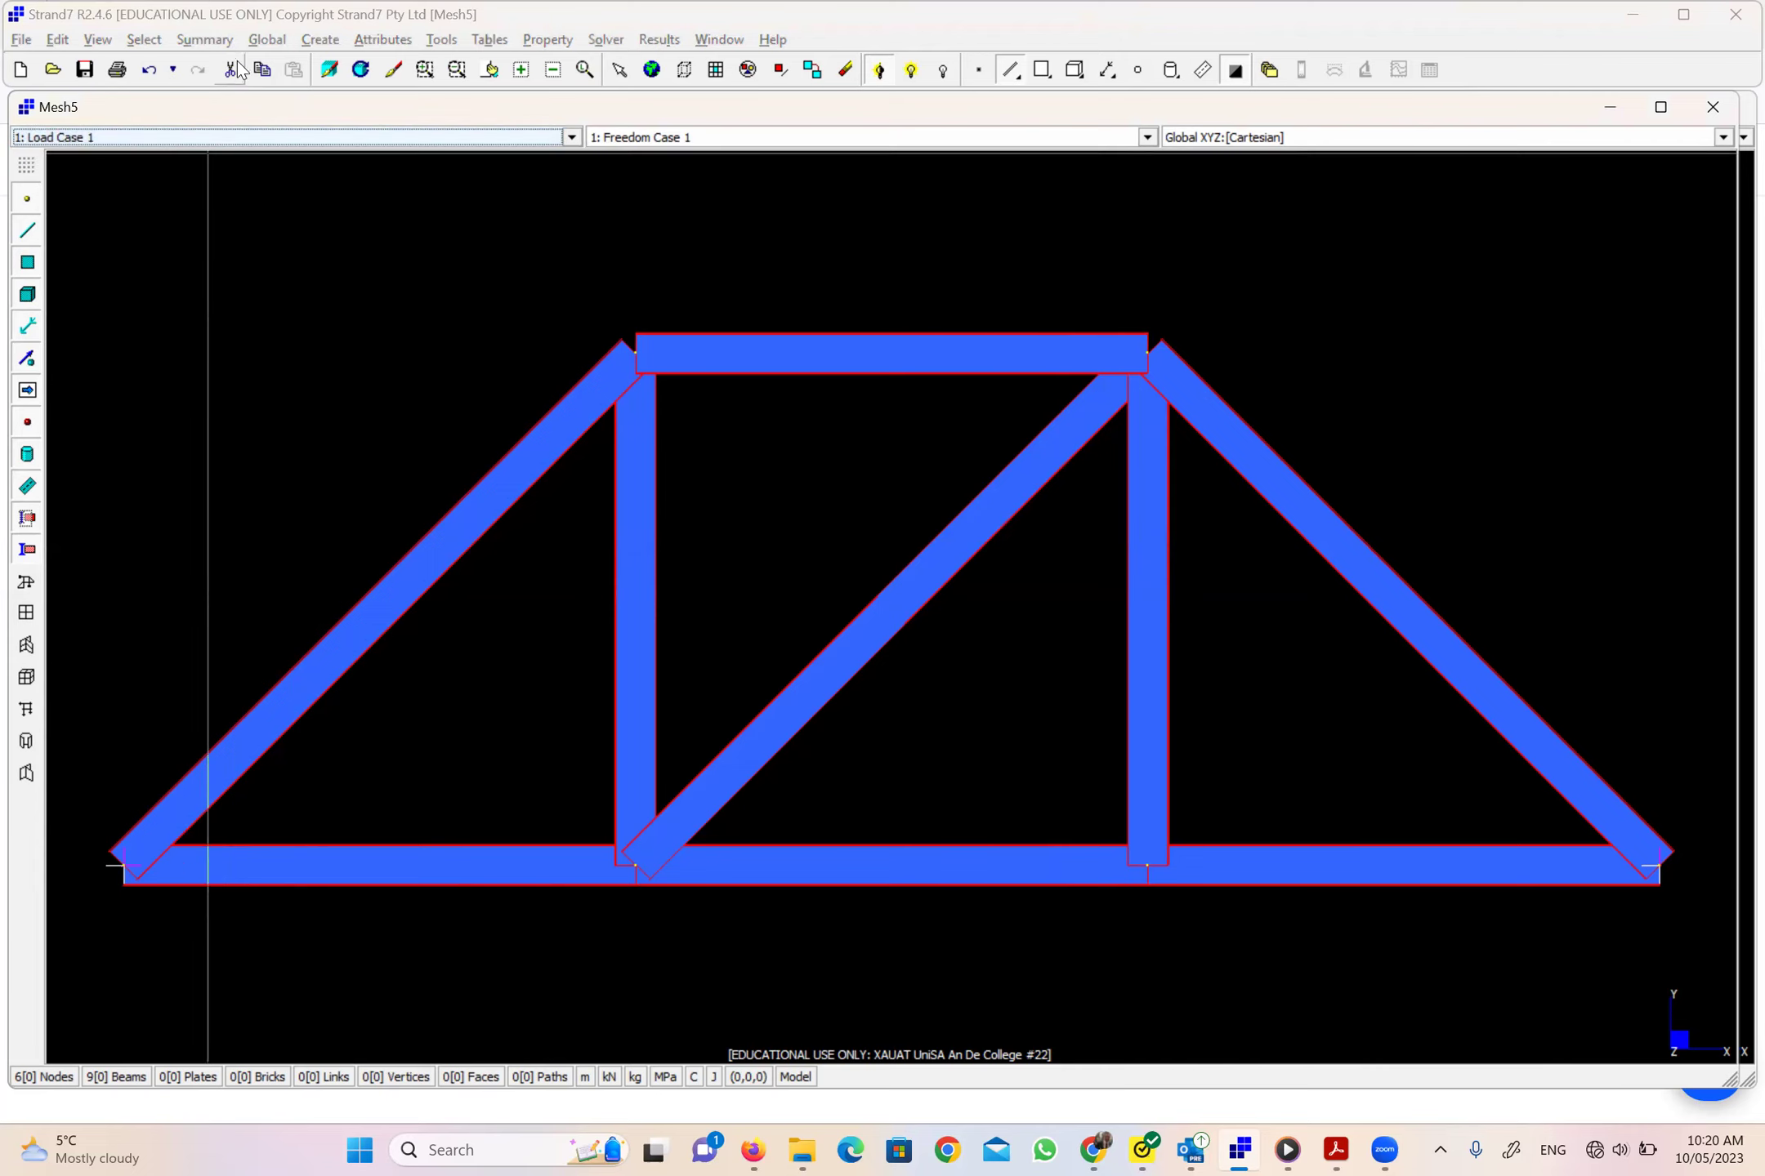
Add a second primary load case to the model's load and freedom cases, keeping Load Case 1 active.
click(271, 41)
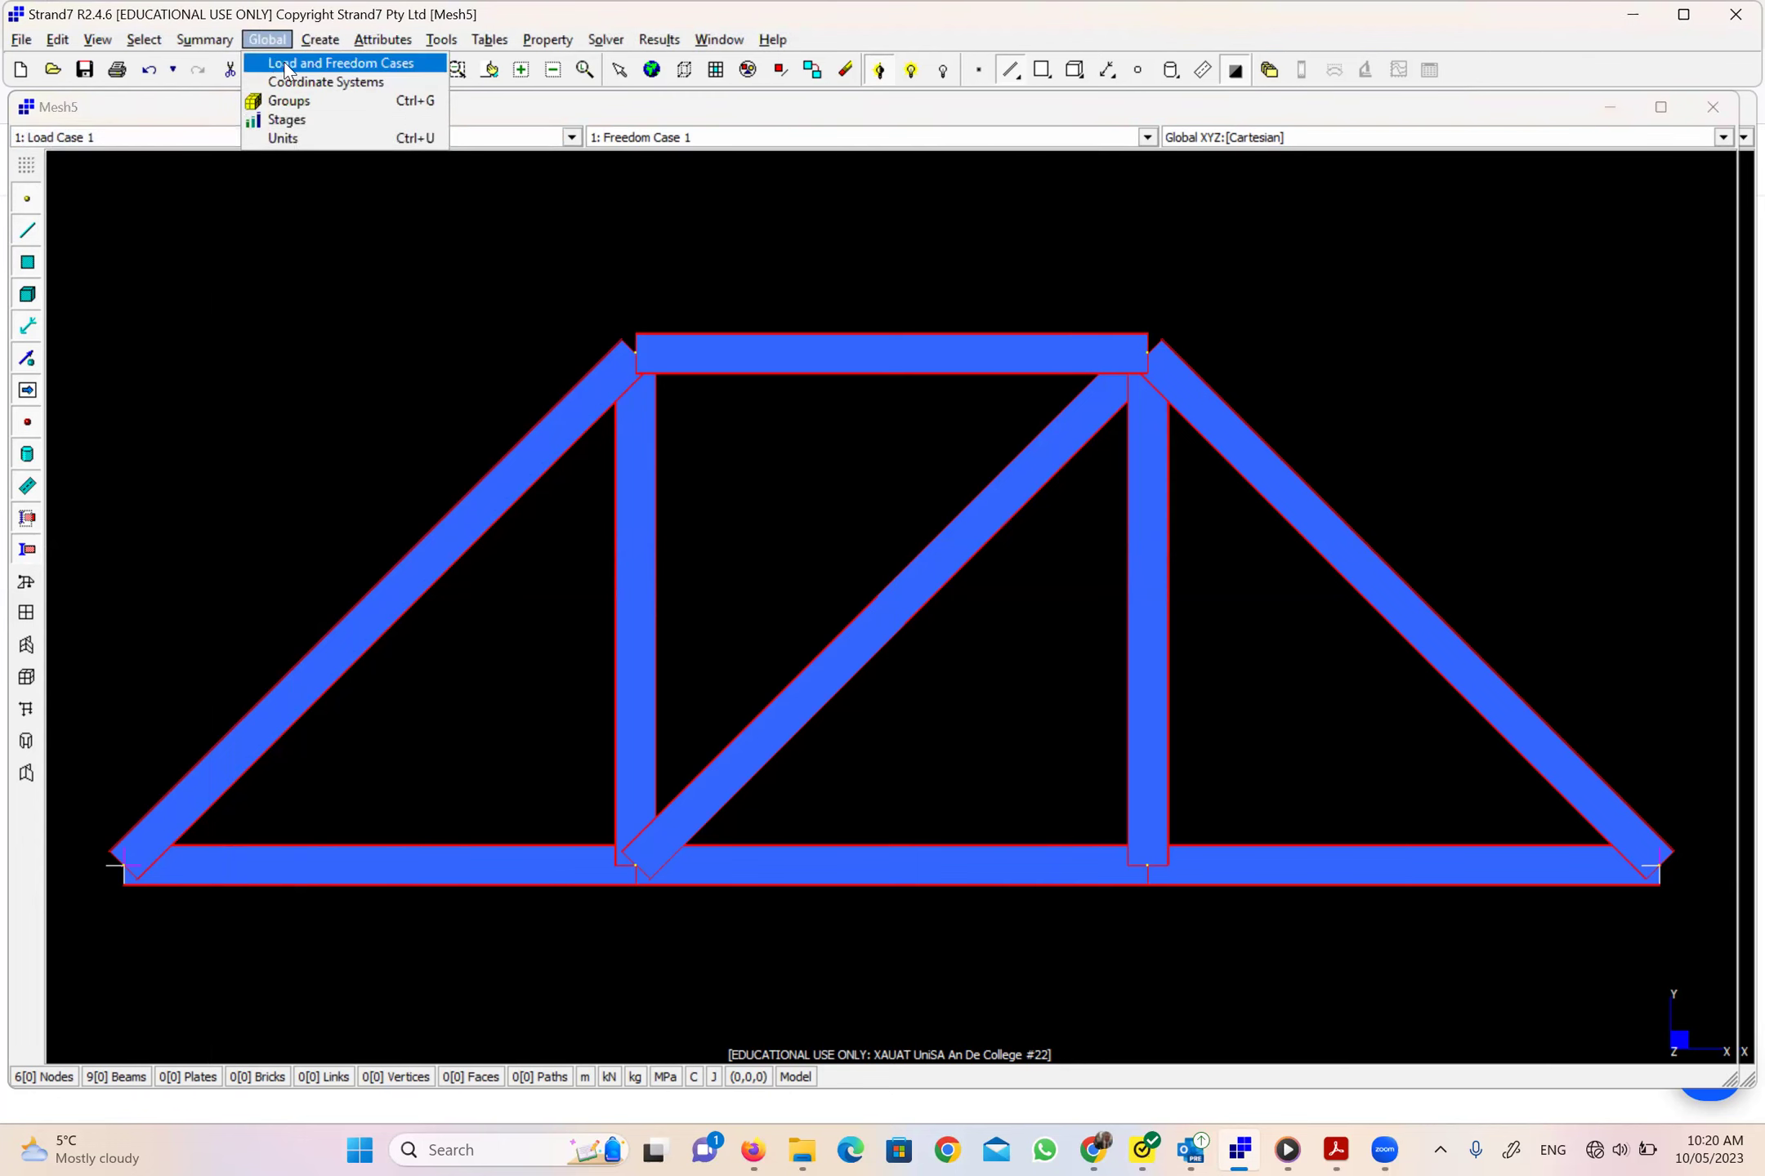
click(288, 69)
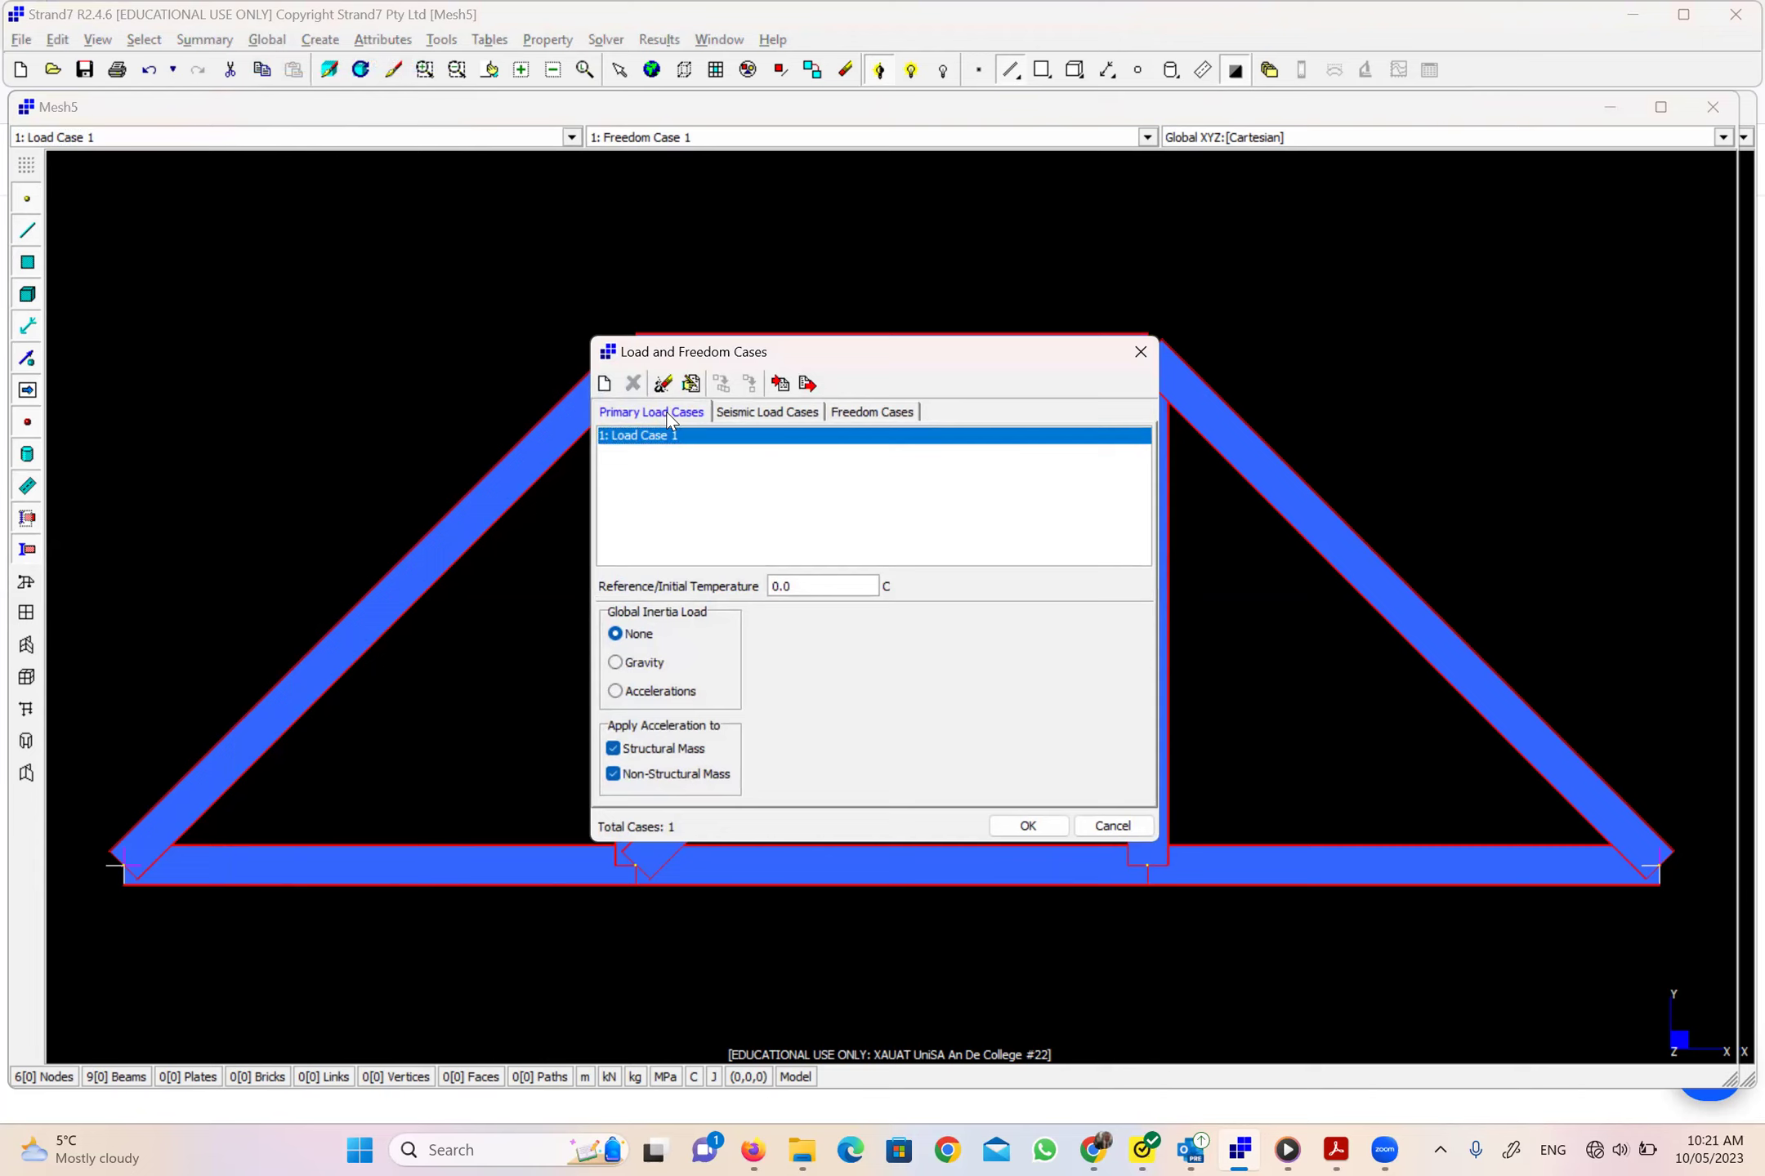
click(605, 384)
click(662, 454)
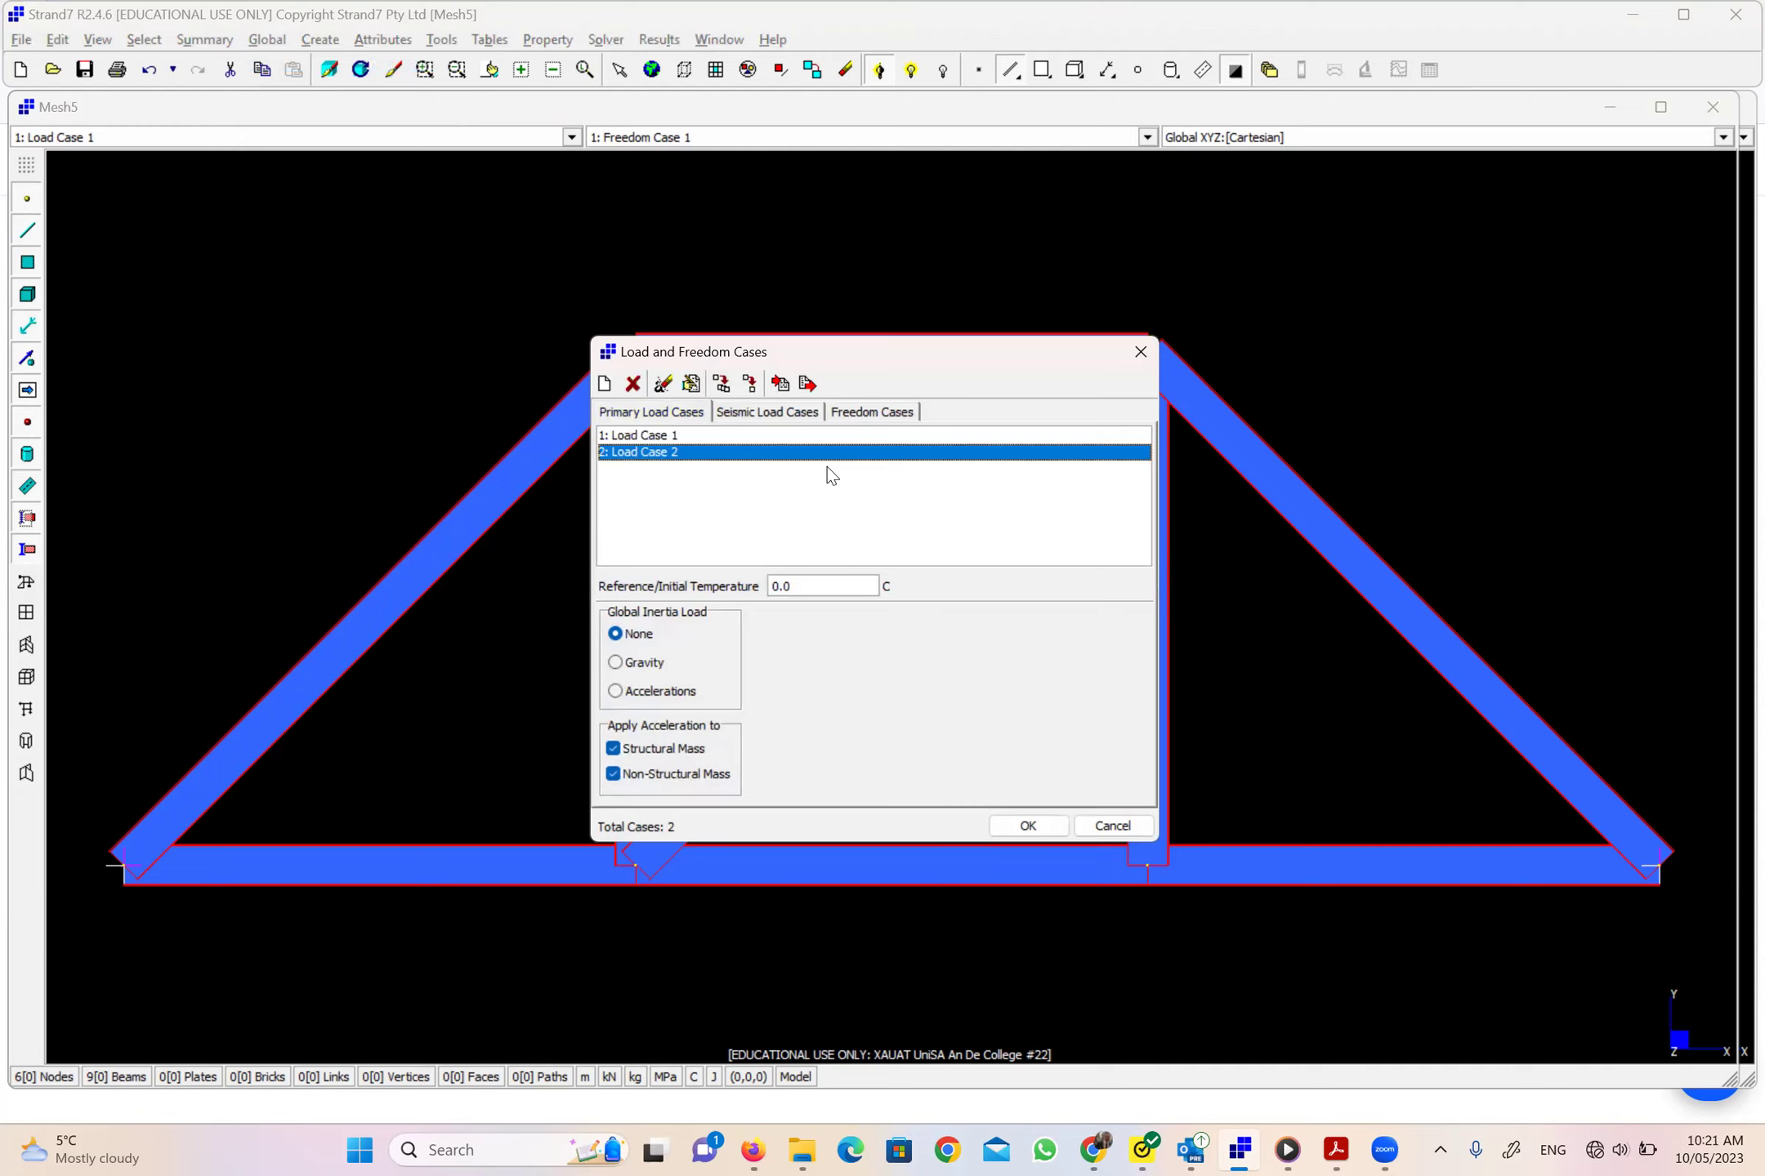
click(677, 435)
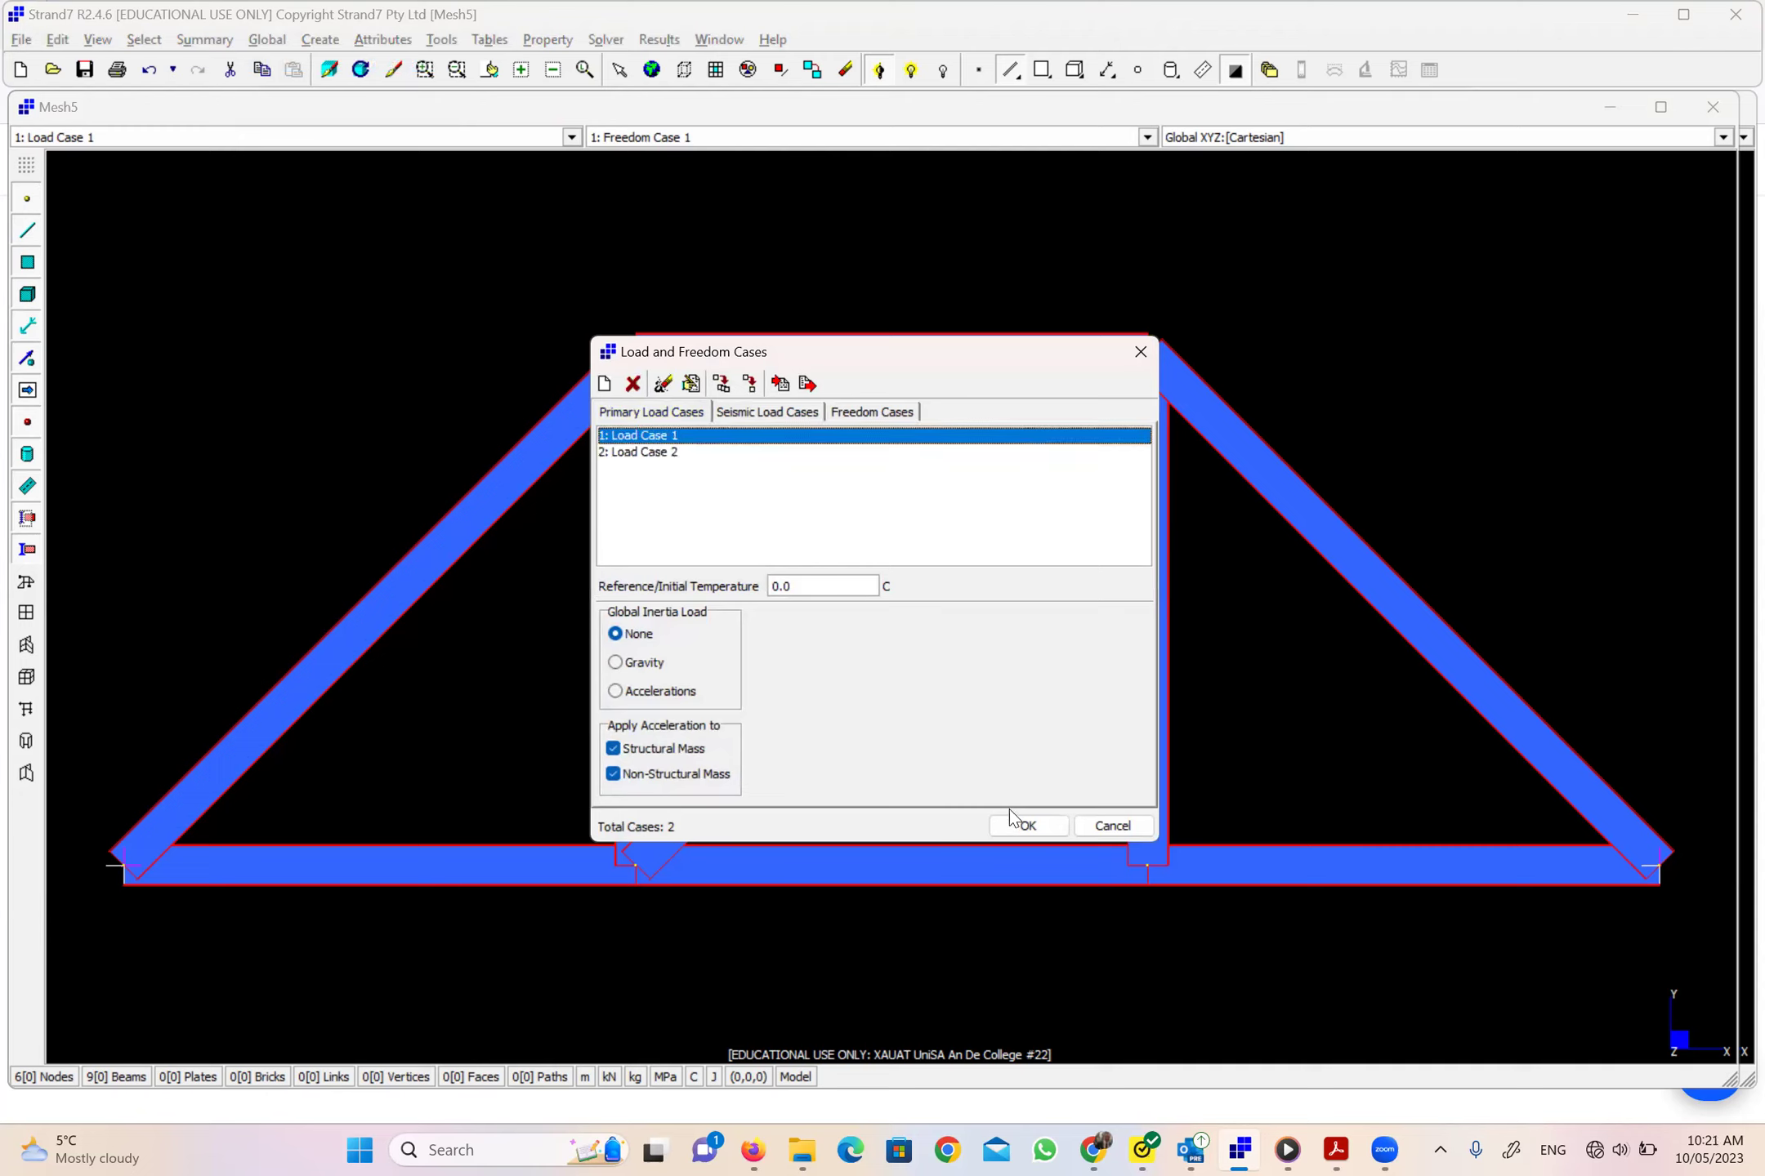
click(1026, 825)
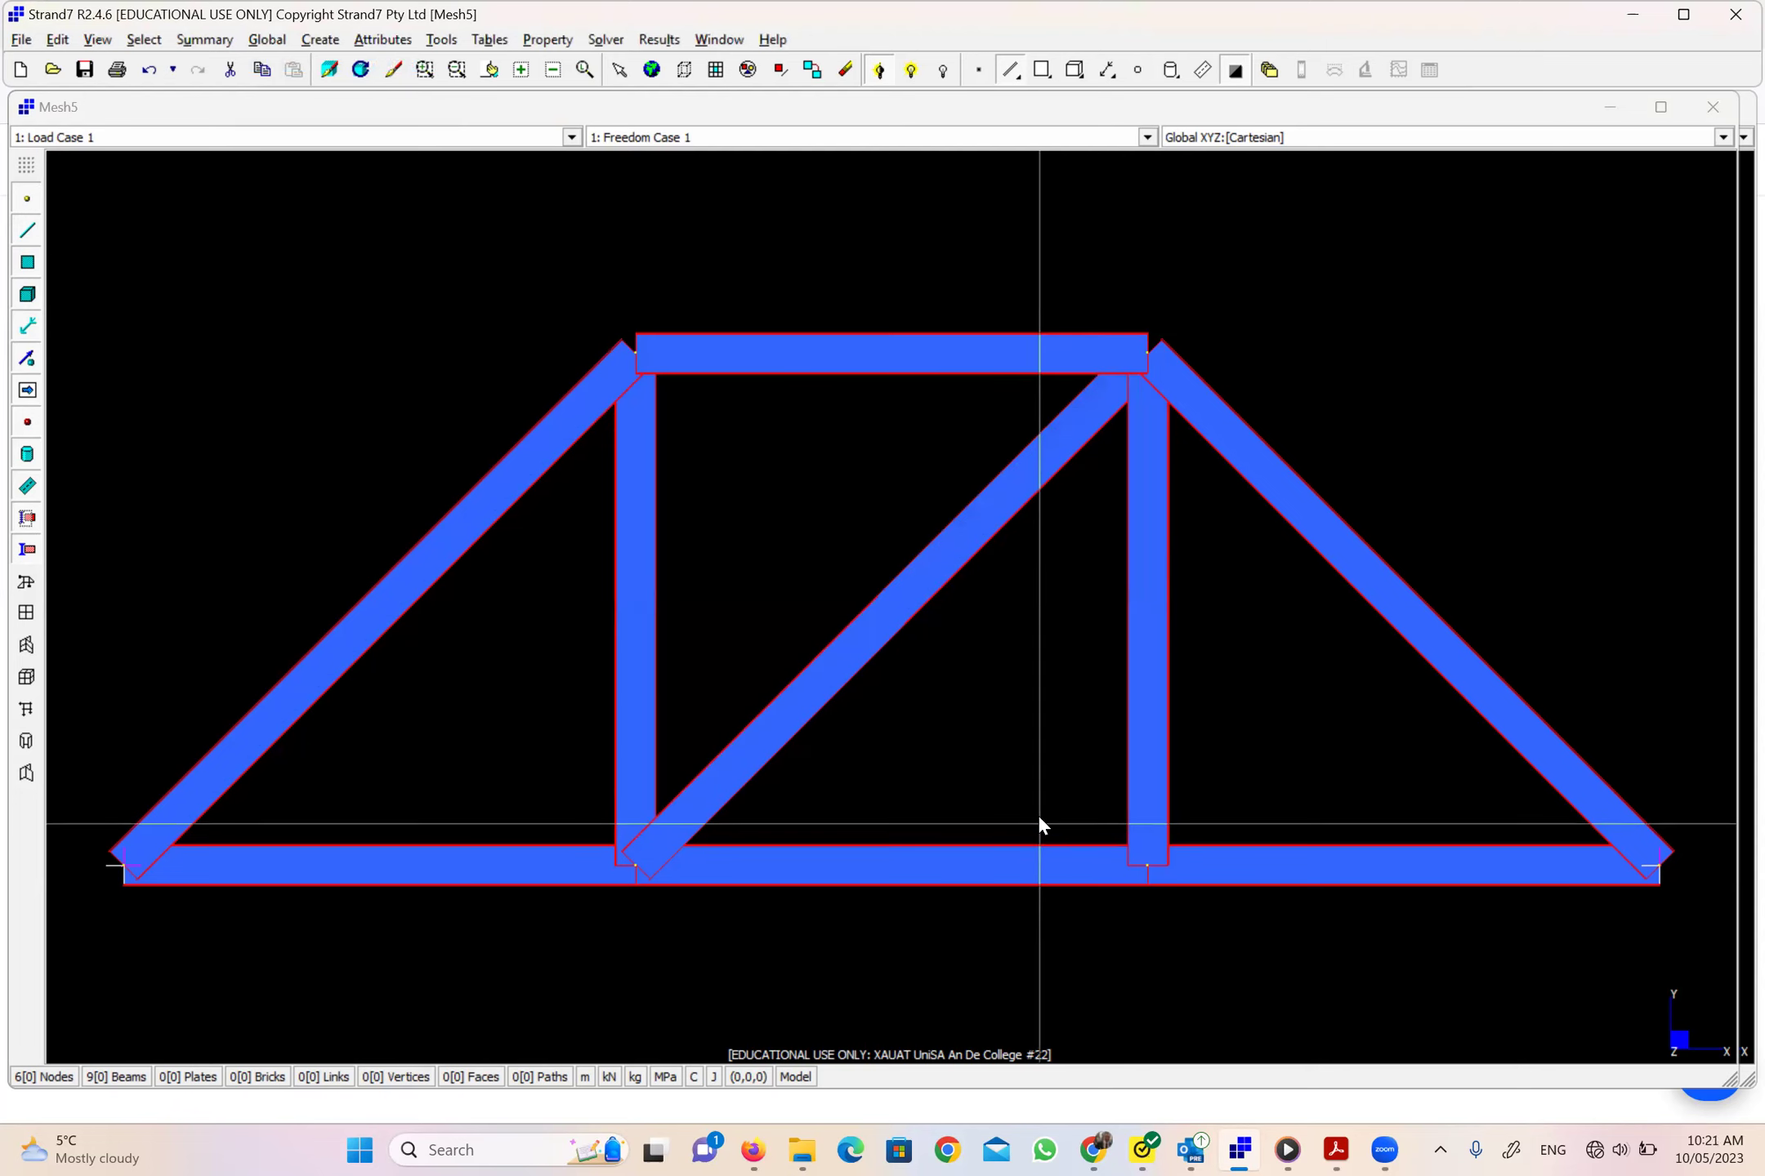
click(149, 135)
click(149, 132)
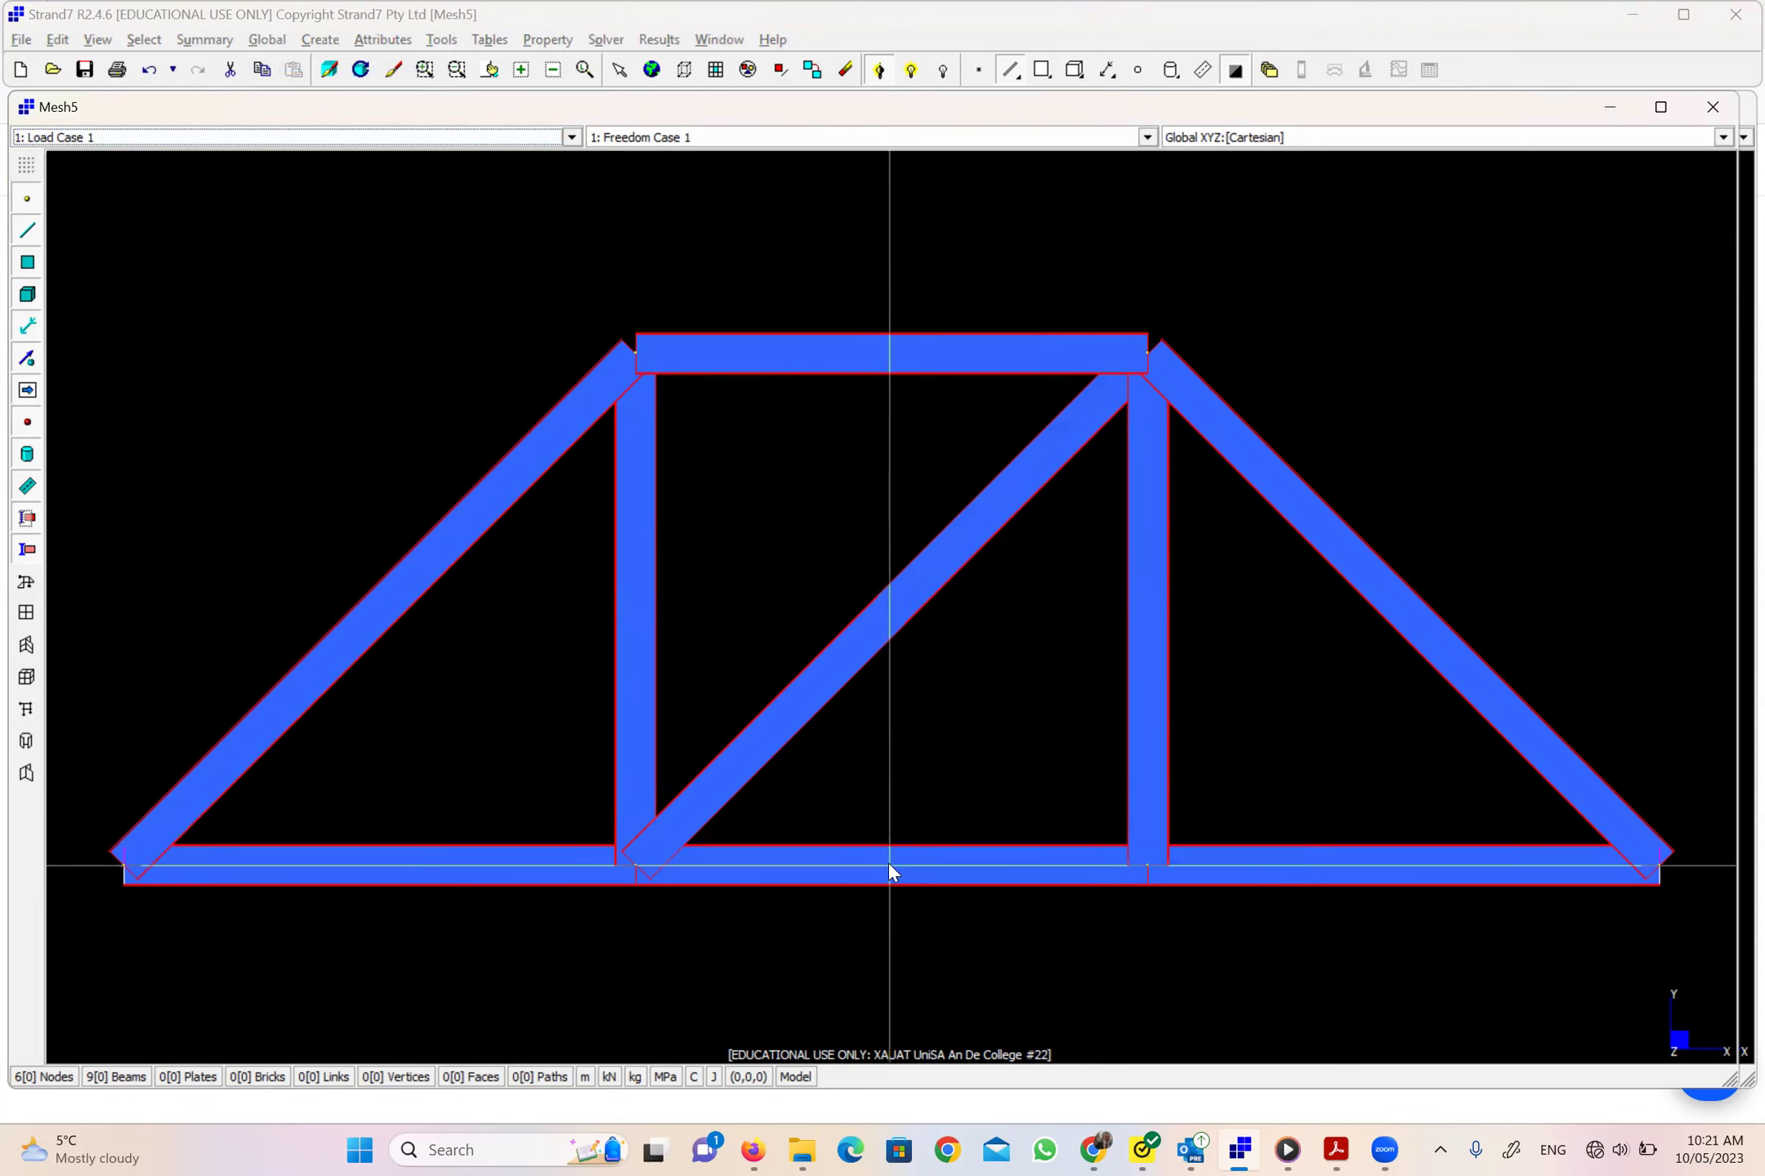
Switch to the examples PDF in Acrobat Reader, examine the loads in the Example 1 truss sketch, and return to the Strand7 model.
click(384, 41)
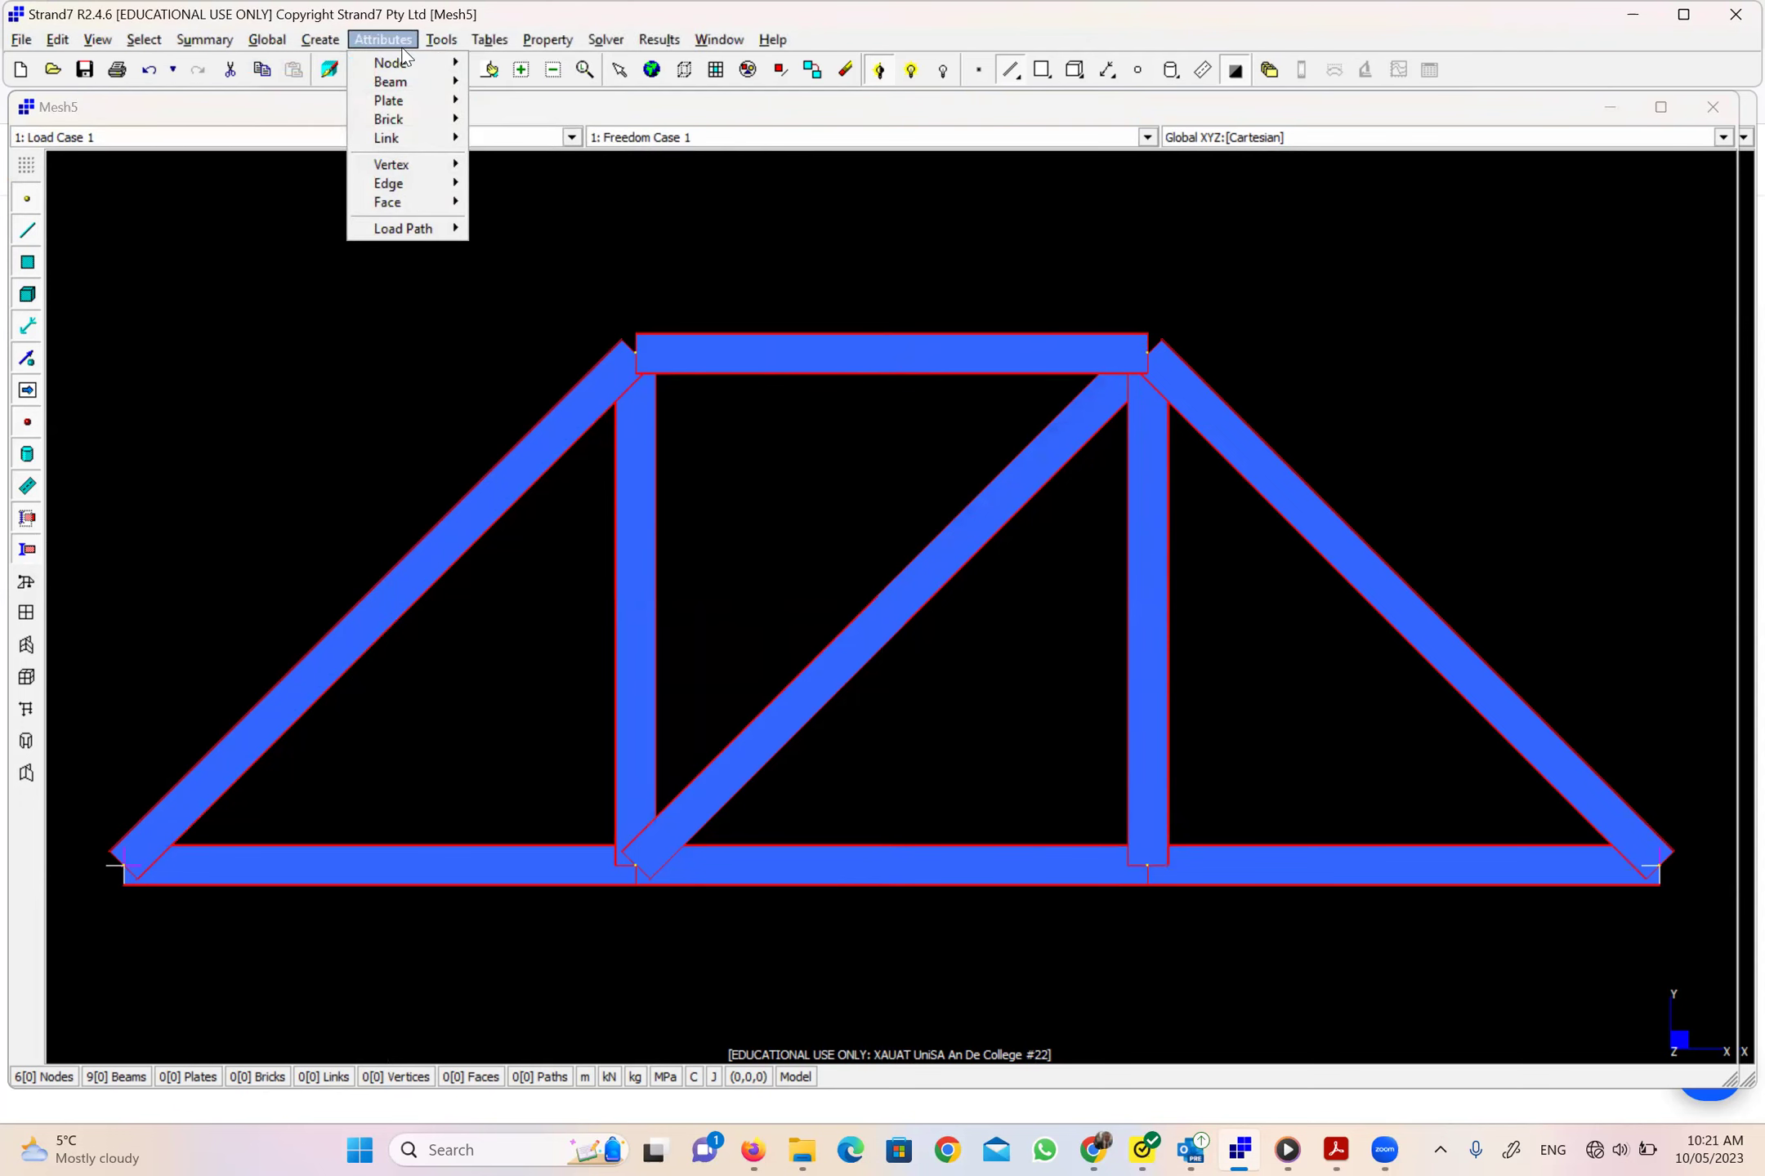
mouse_move(547, 39)
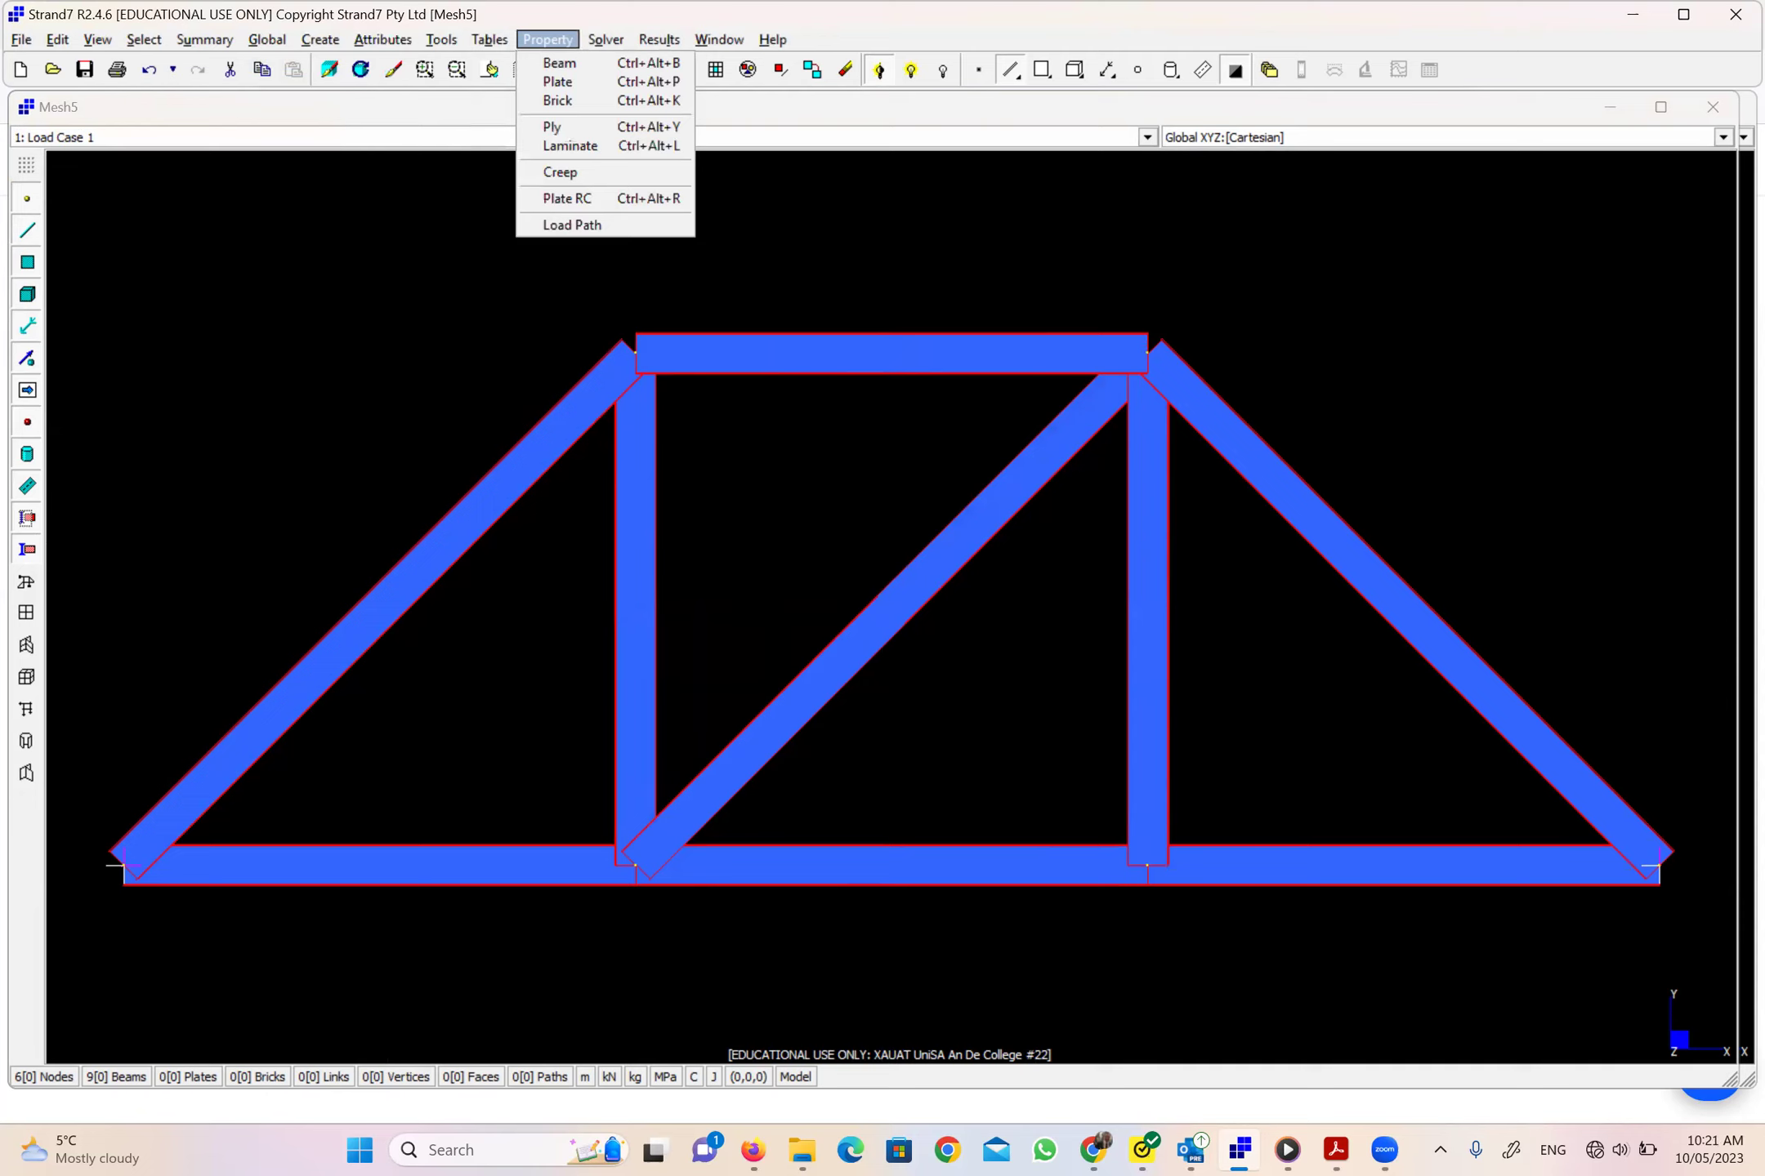
click(560, 64)
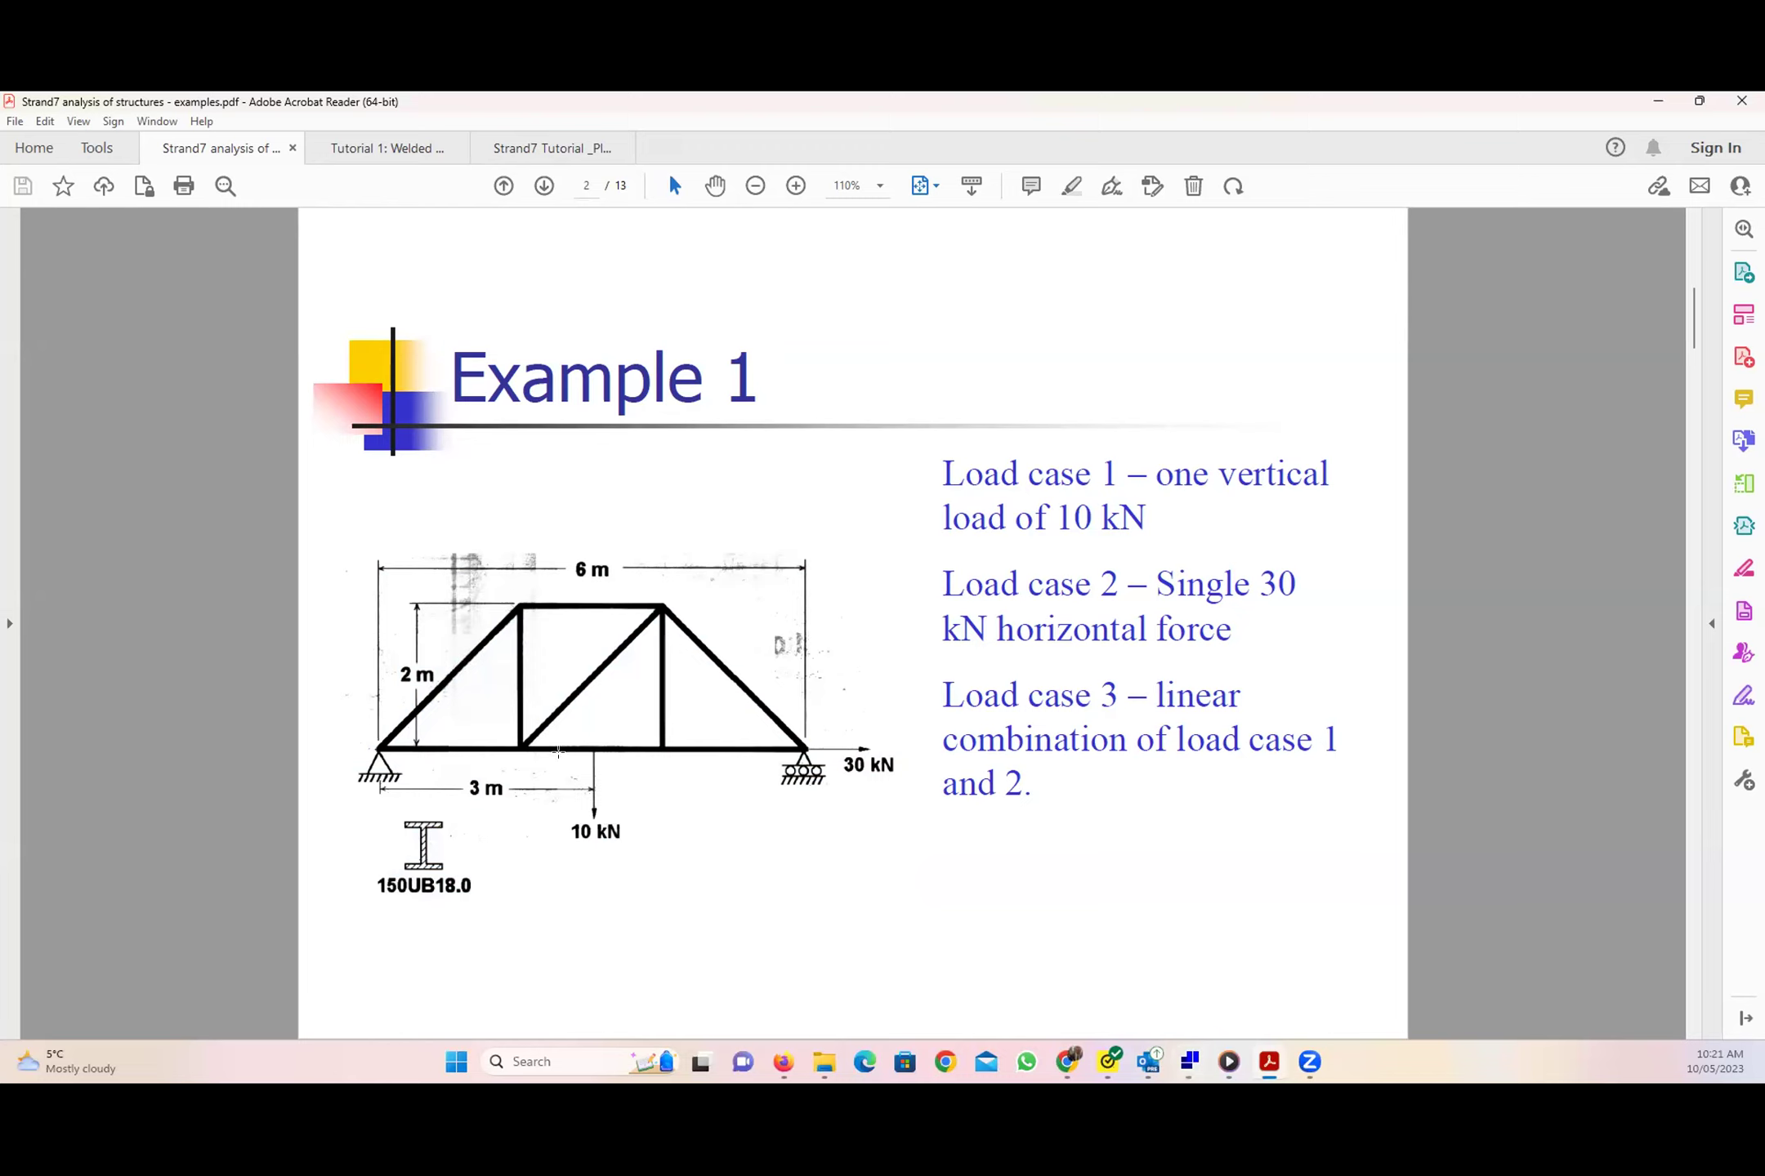
drag(614, 742, 569, 864)
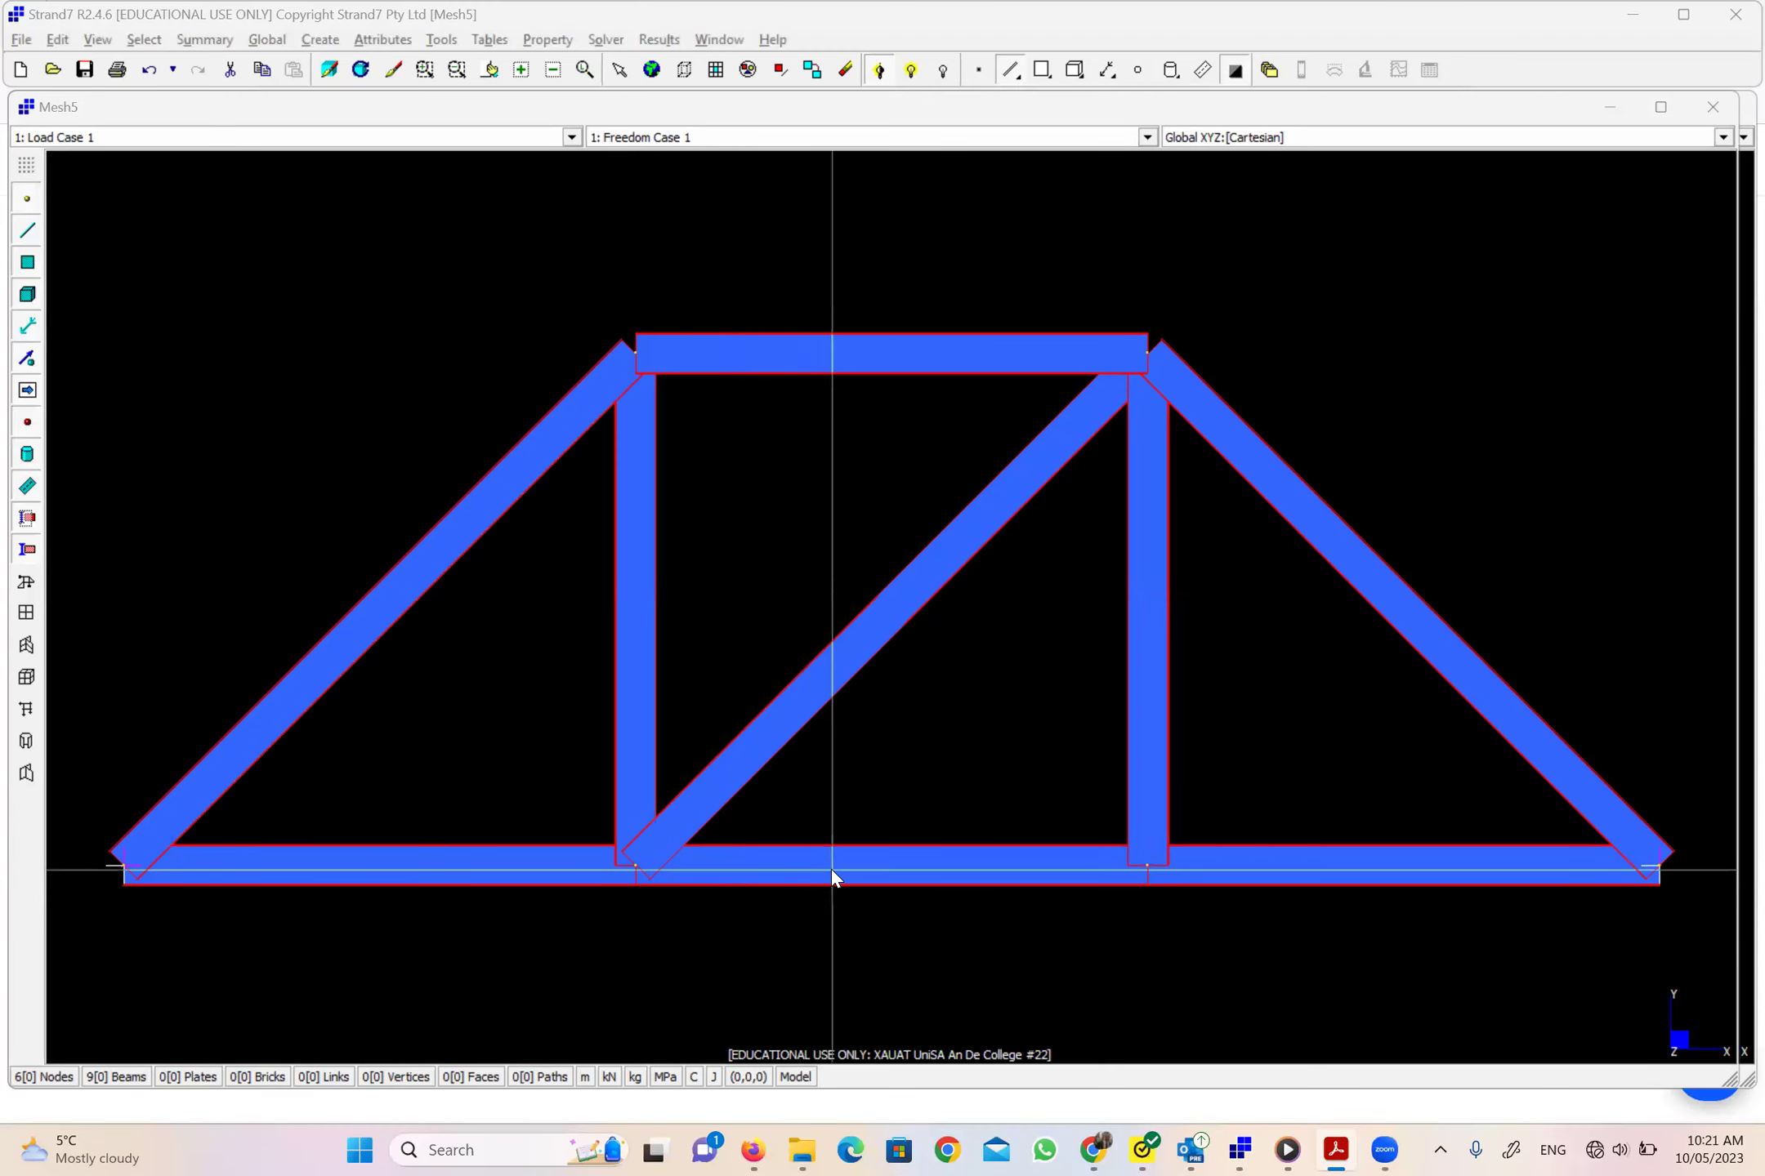
click(832, 871)
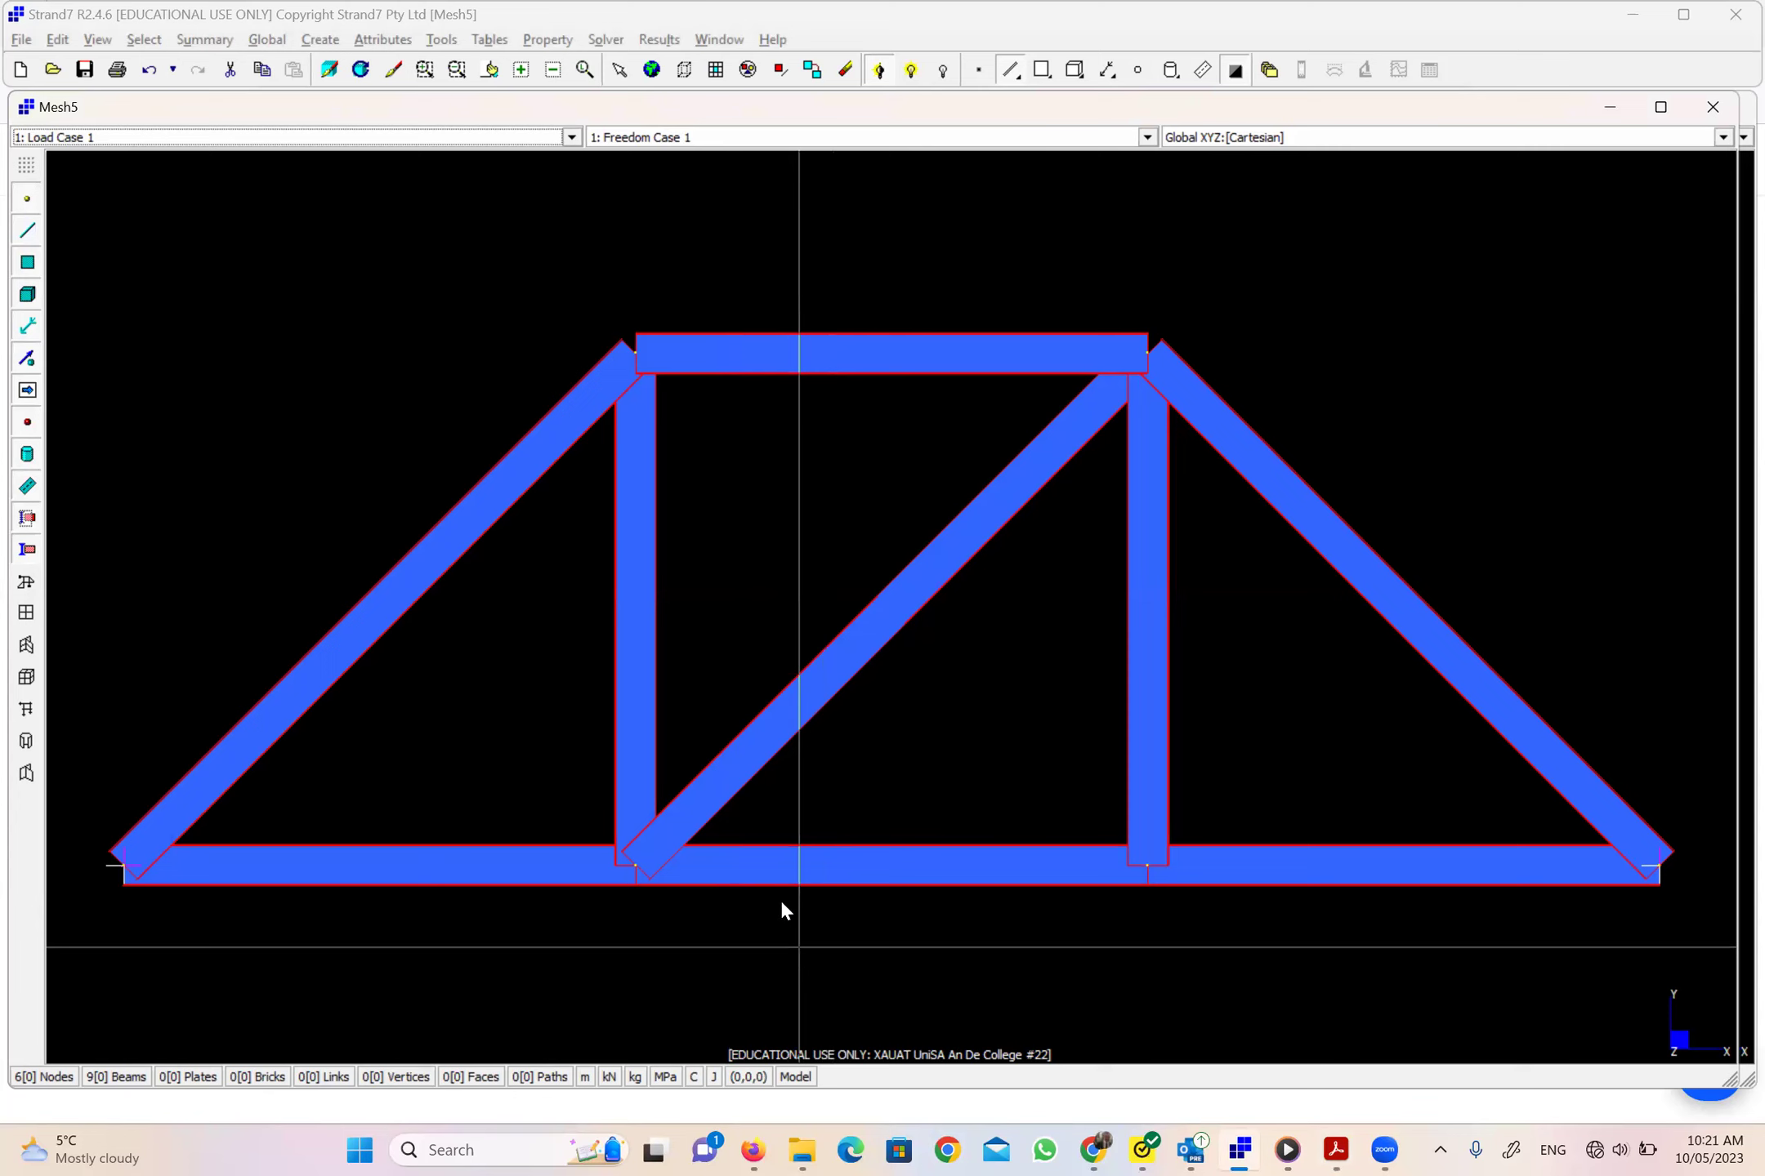
Set the entity display of the beams to Line mode.
click(99, 40)
click(184, 505)
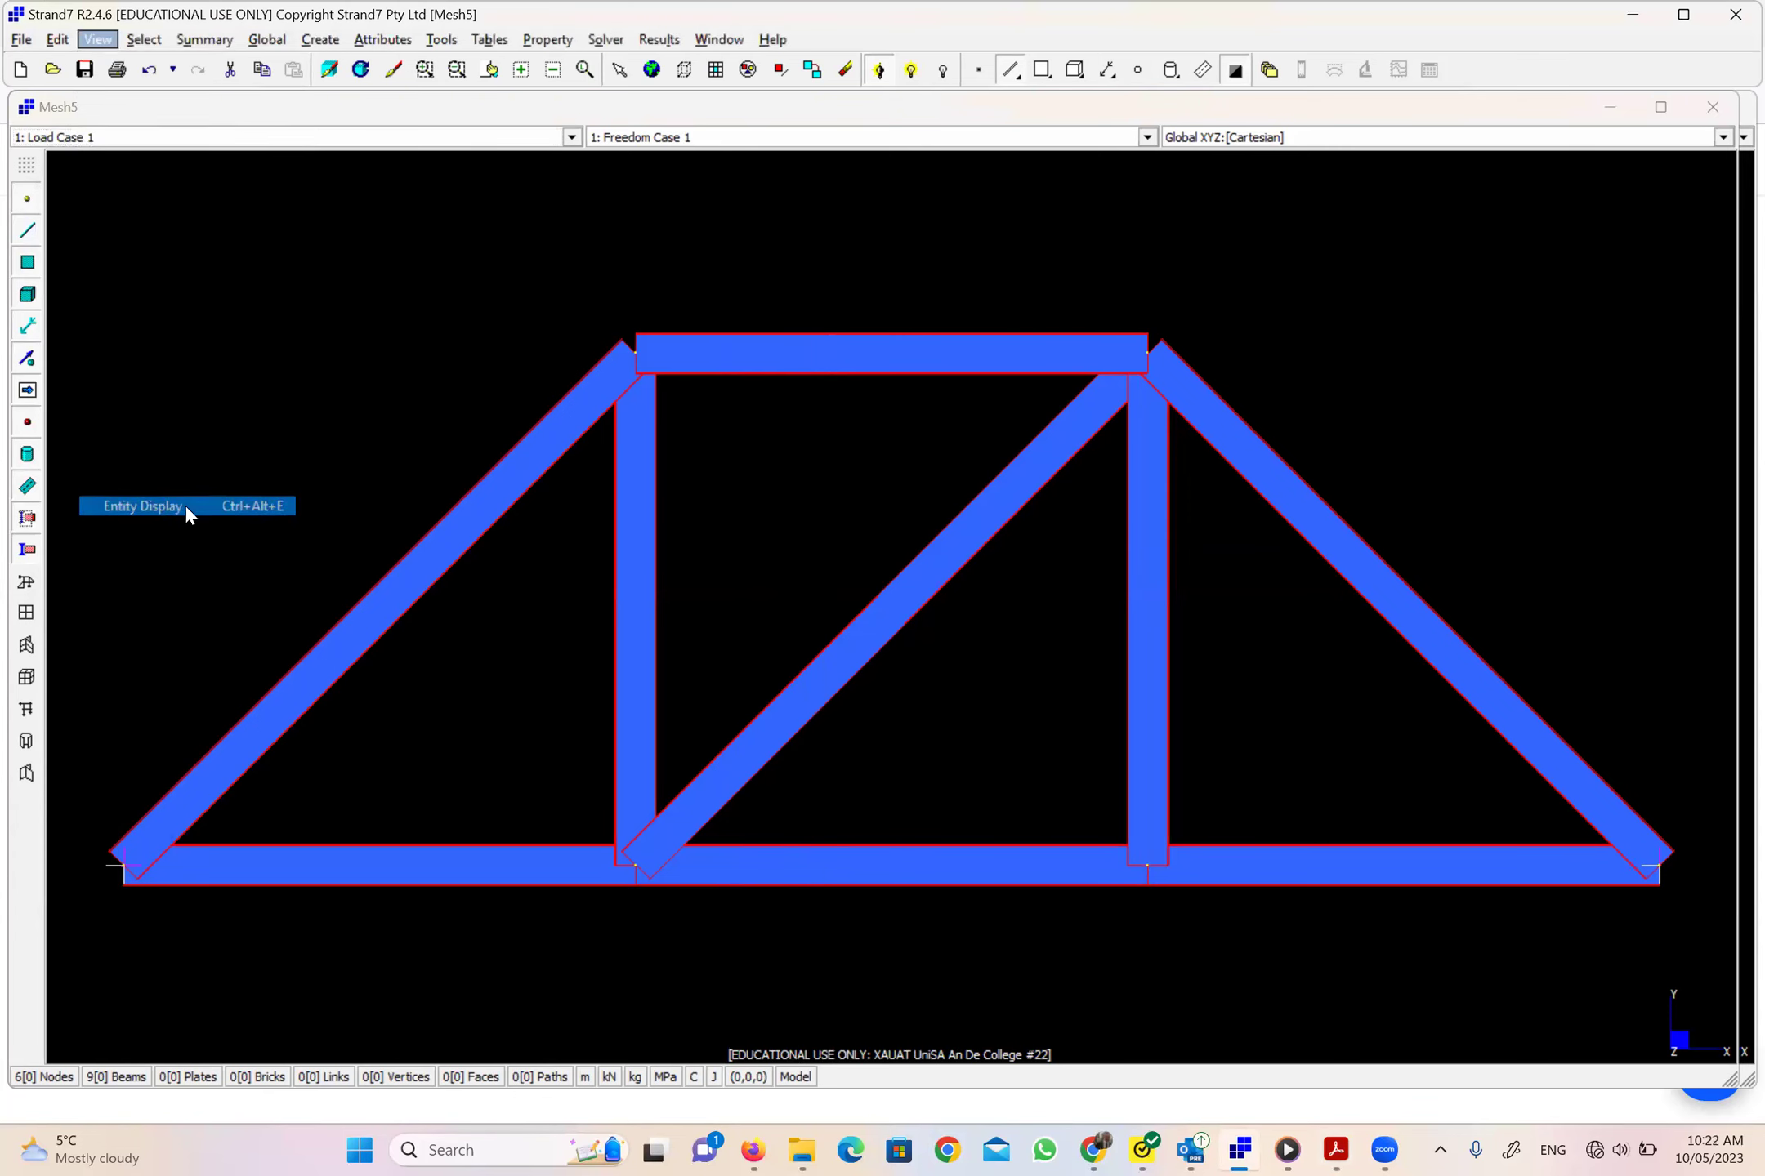
click(672, 606)
click(914, 802)
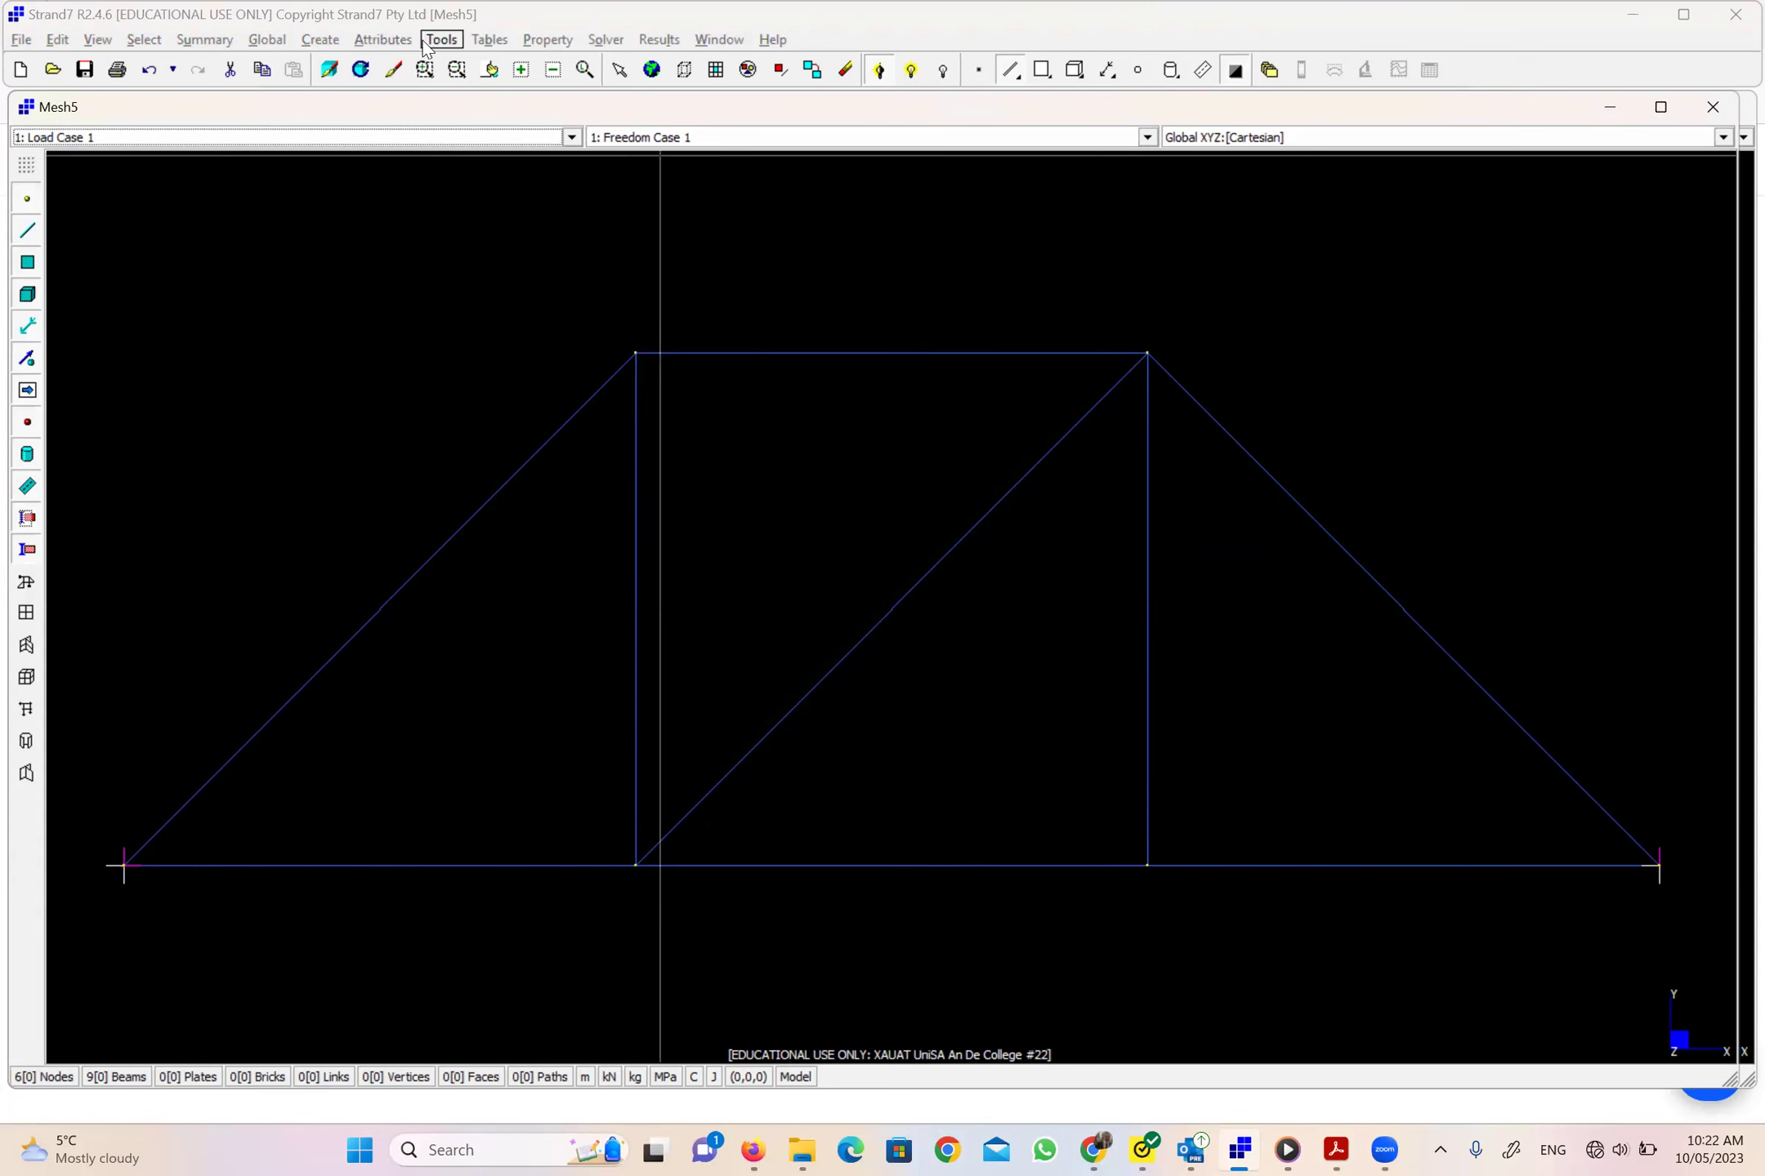
Apply a global point force of -10 kN in Y at position a = 0.5 on the middle bottom-chord beam in Load Case 1, and redraw.
click(397, 40)
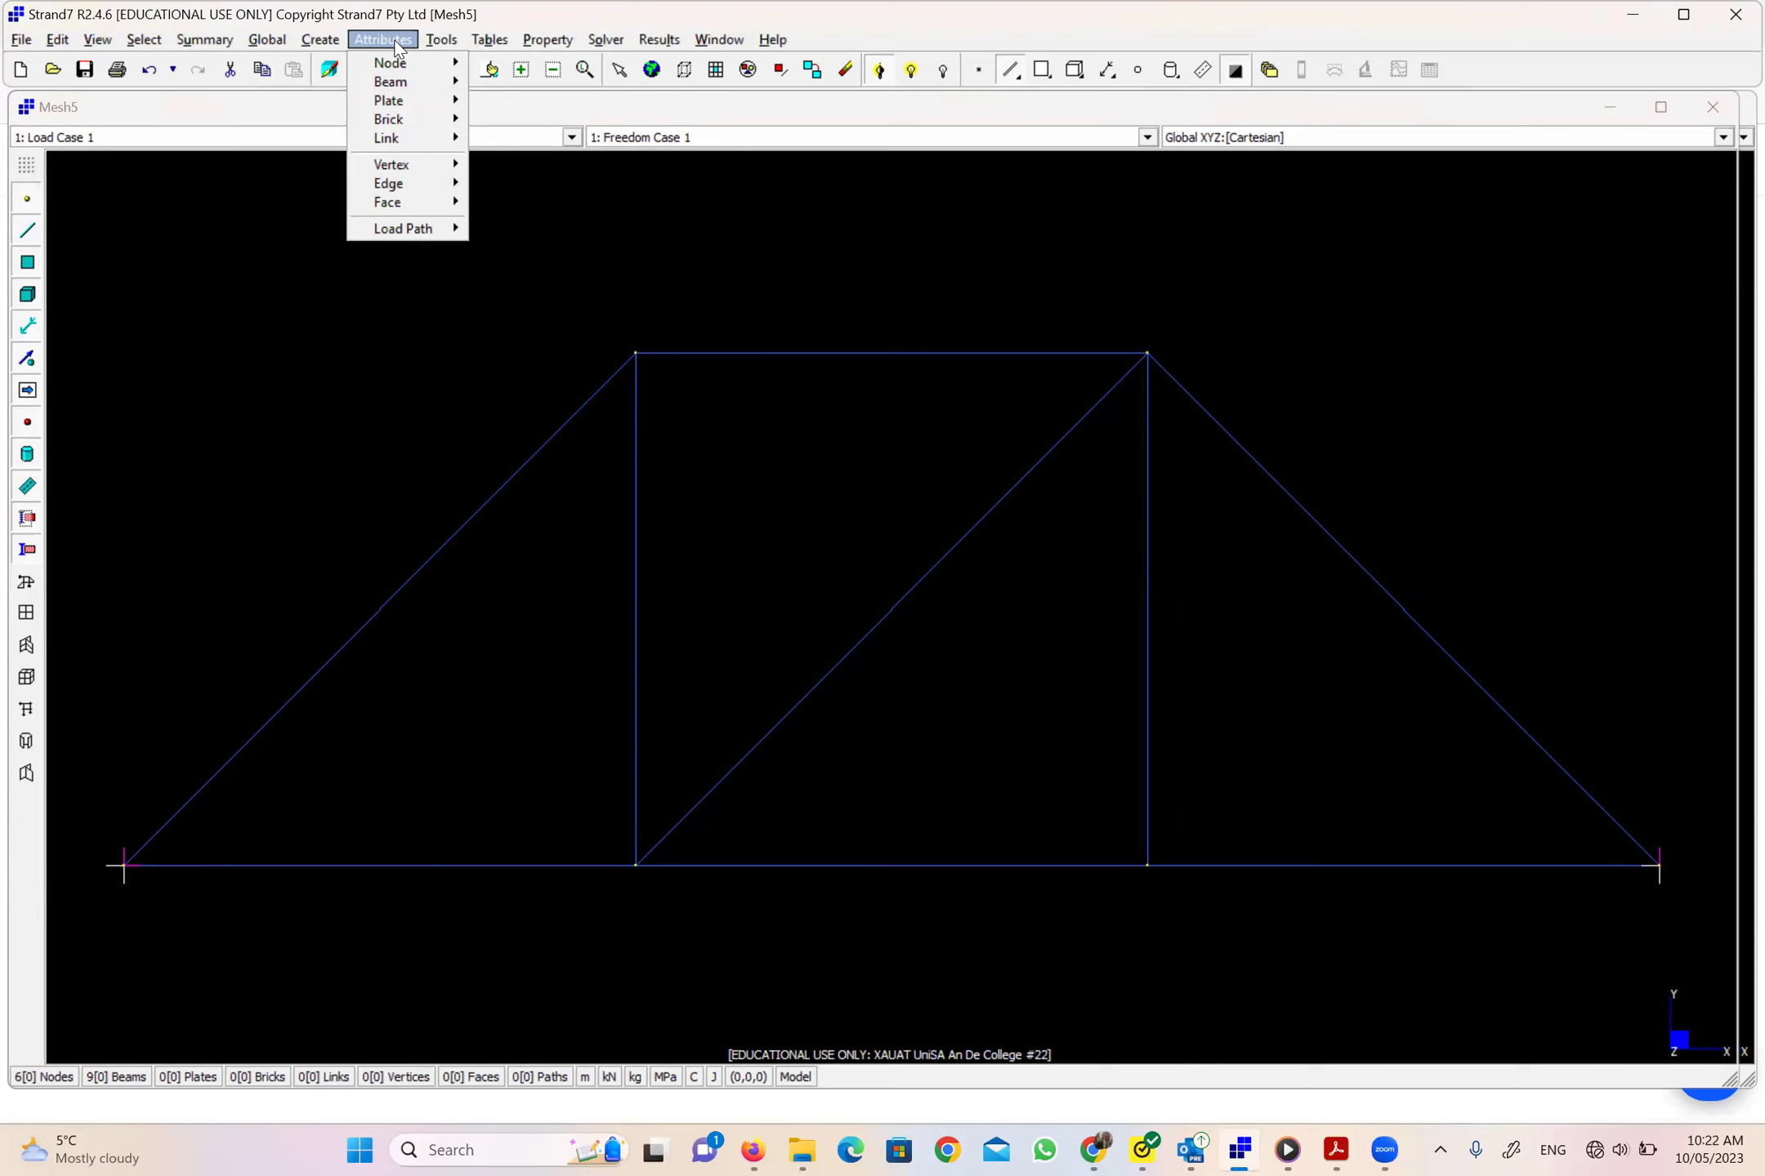
mouse_move(414, 80)
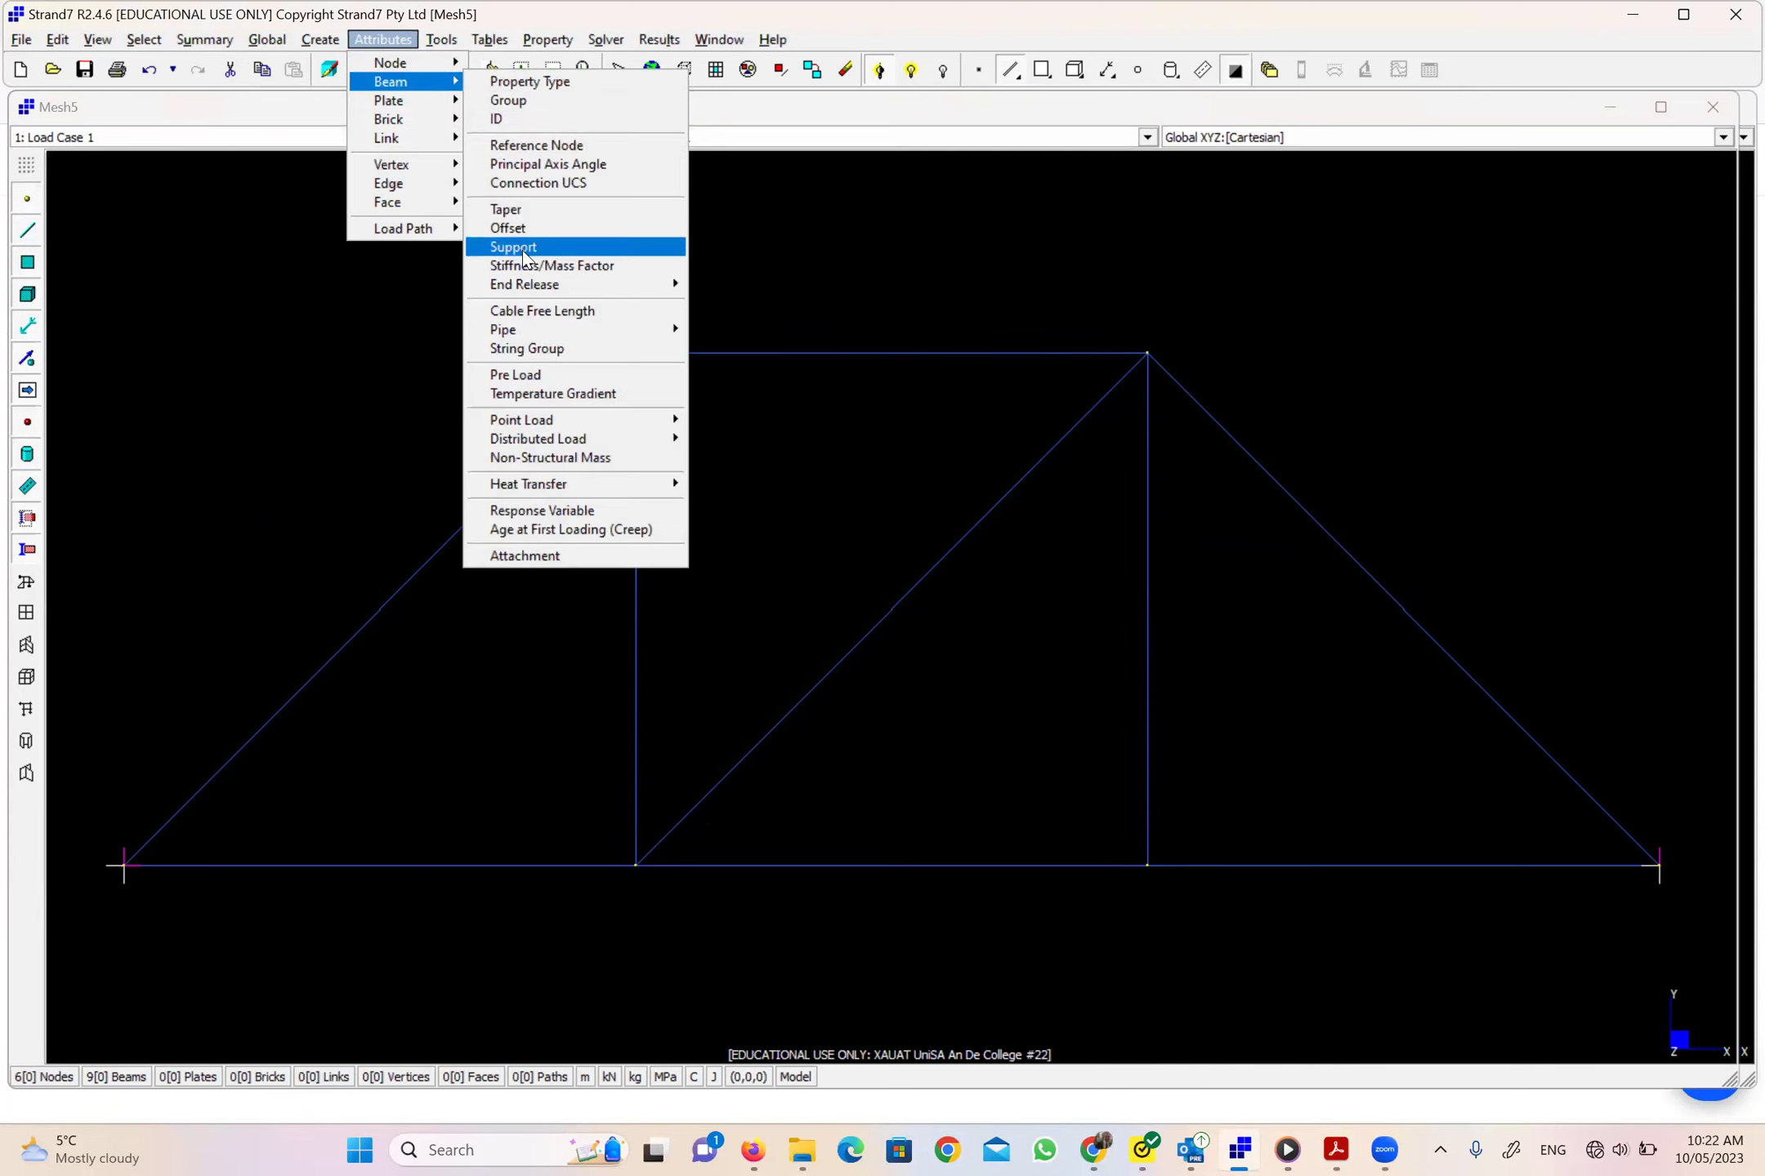
mouse_move(606, 423)
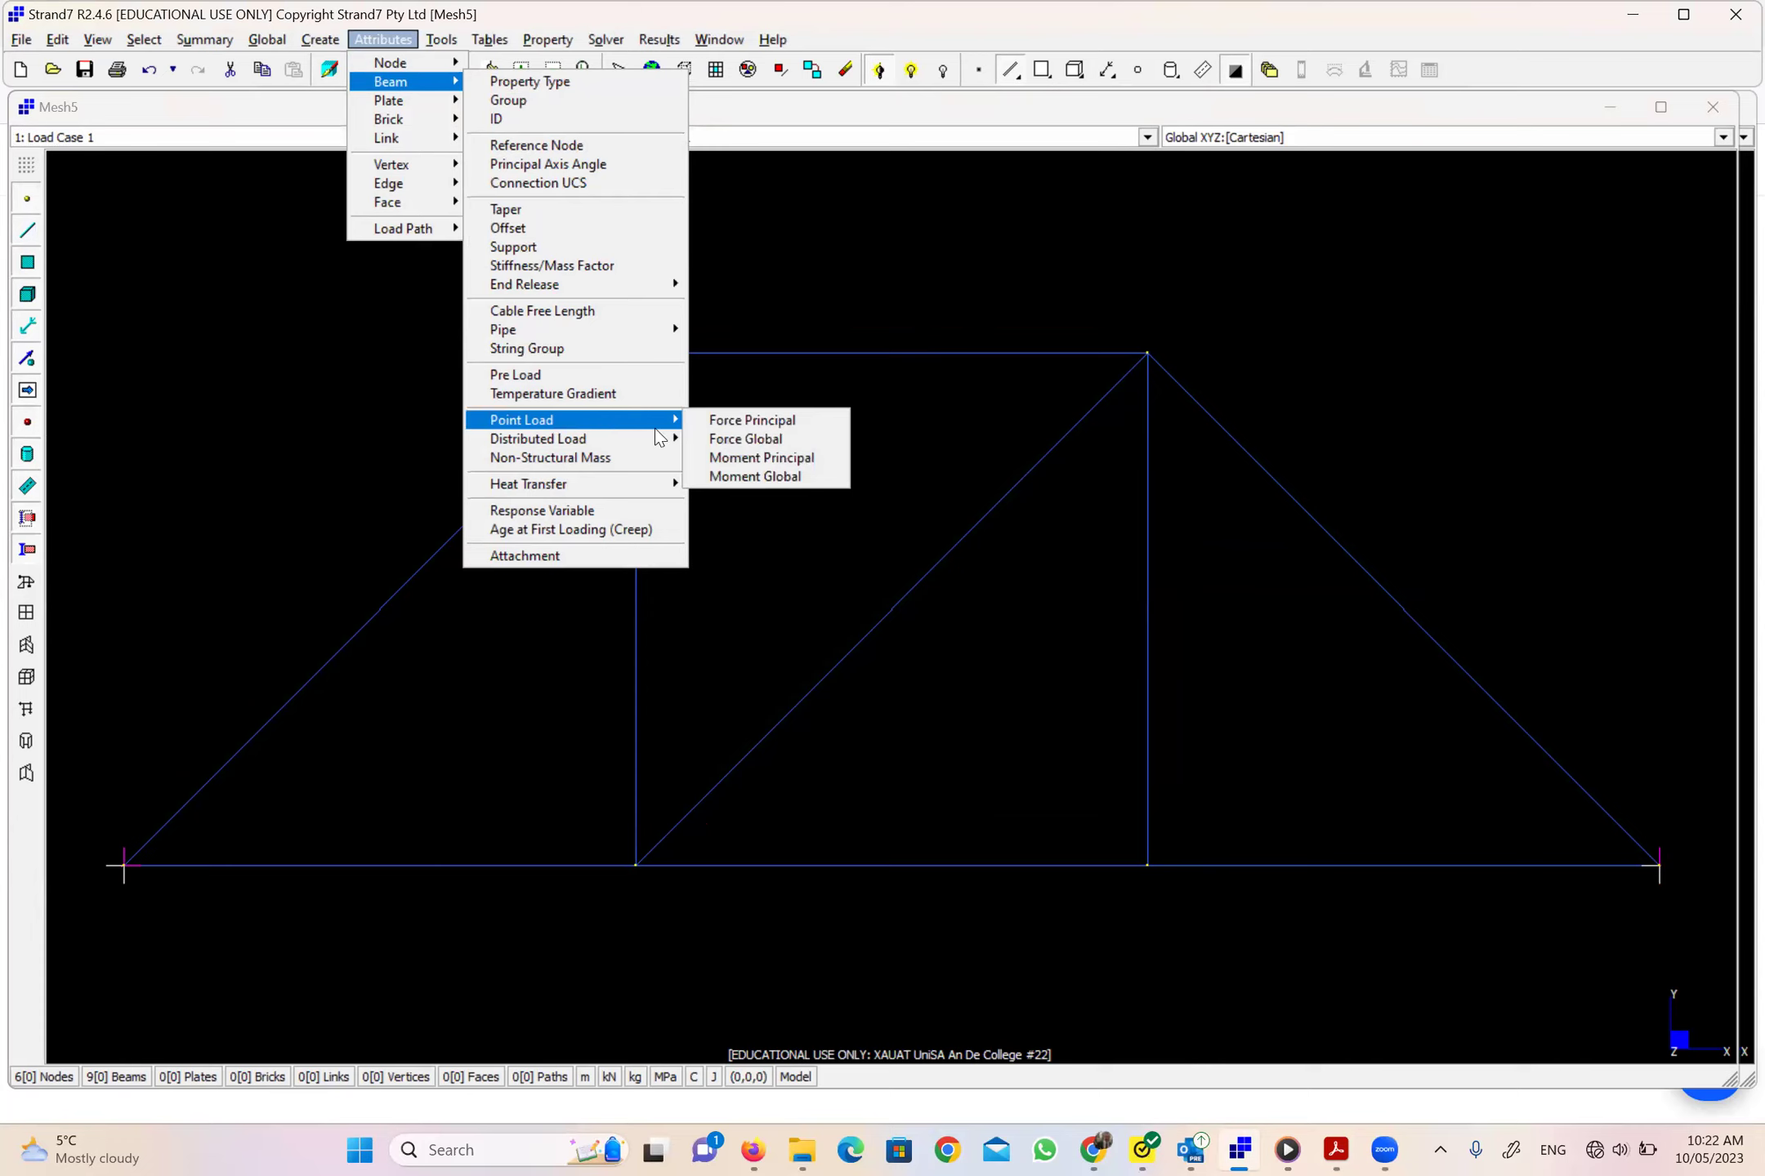
click(730, 440)
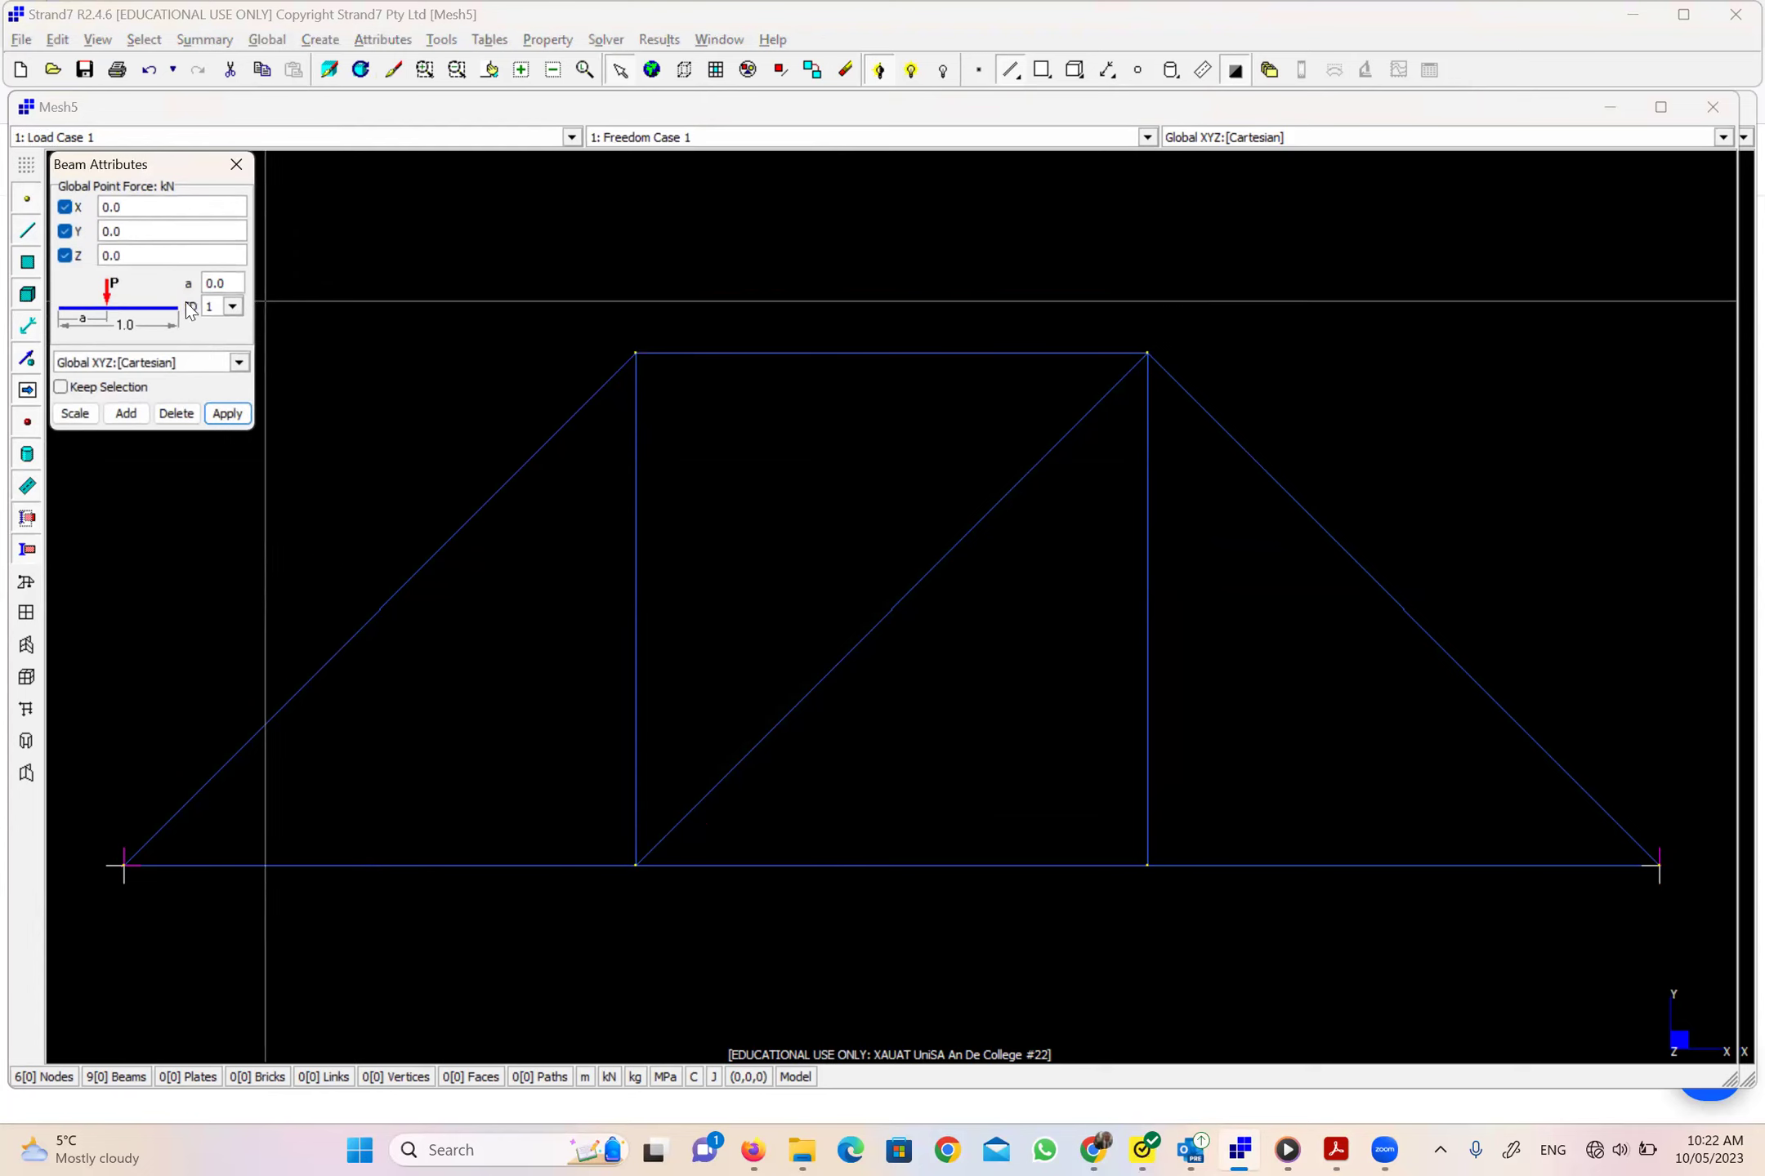
click(956, 879)
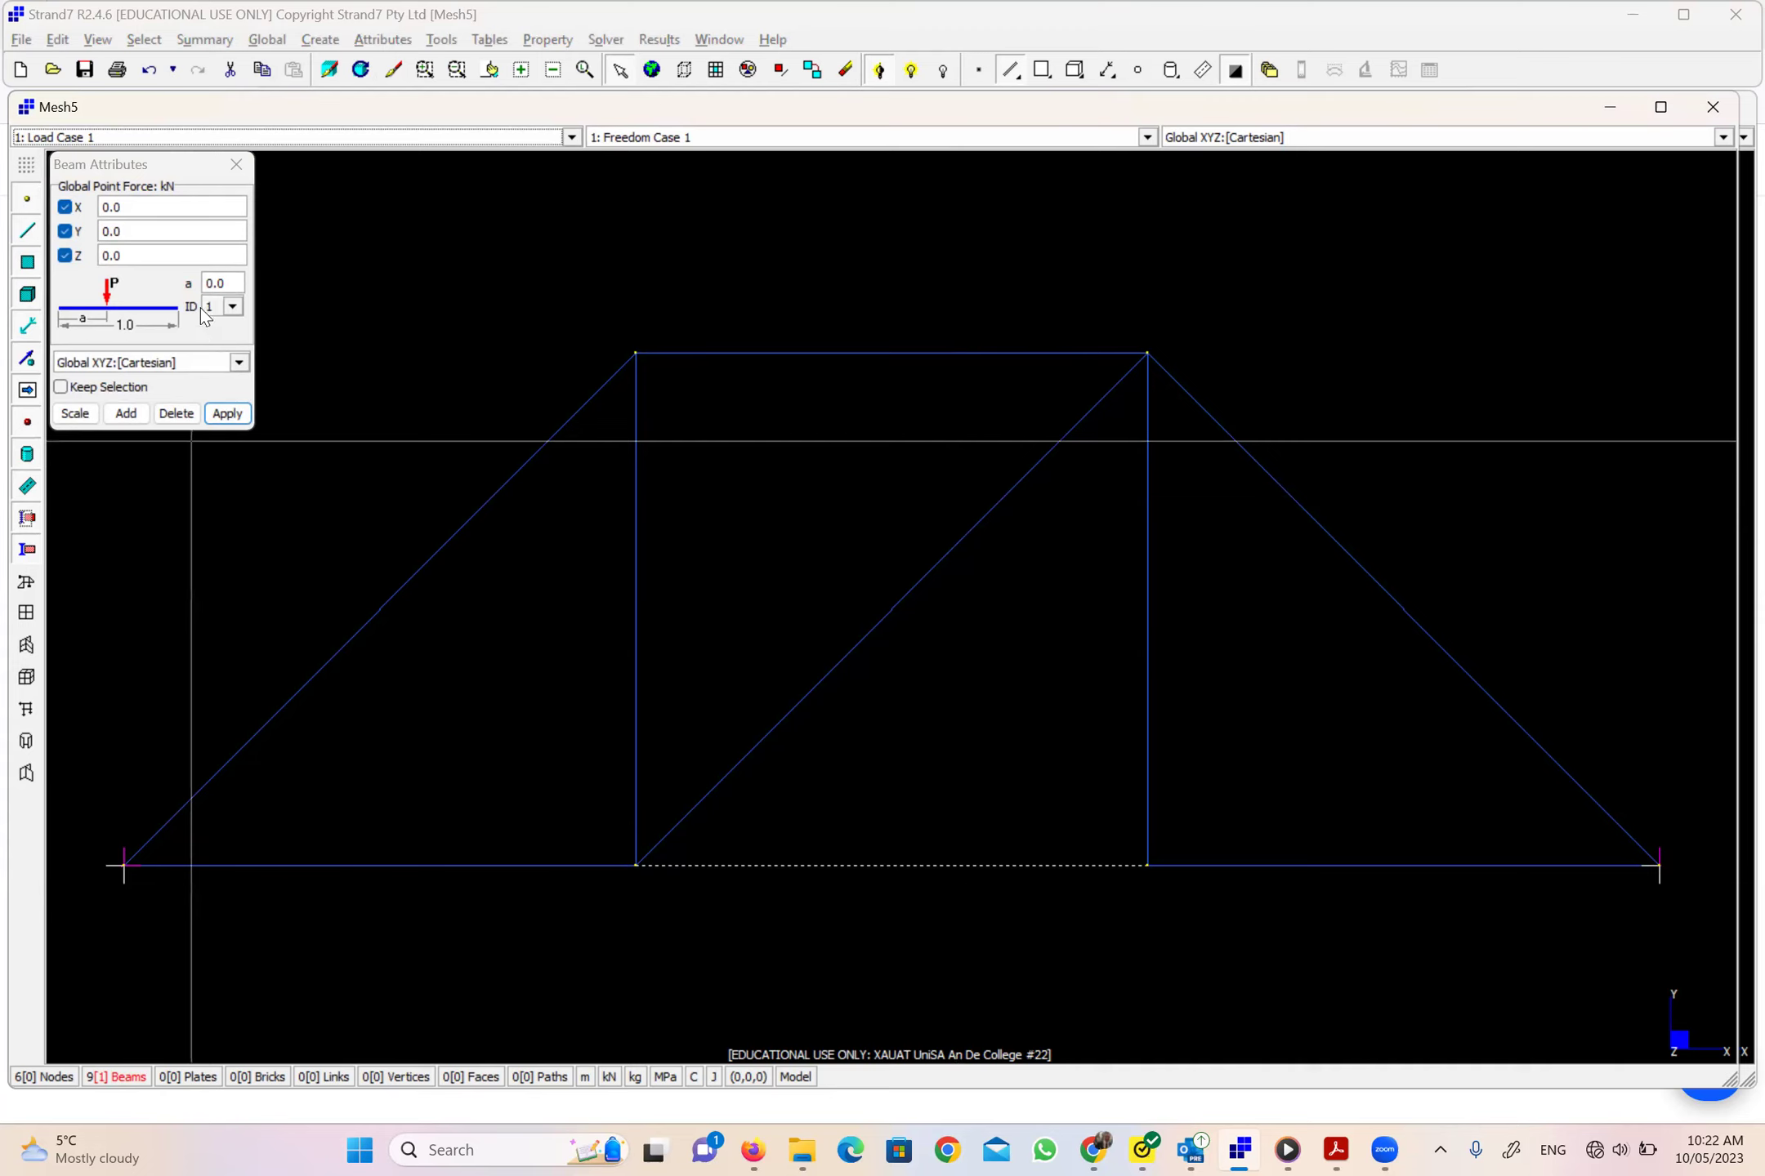
click(124, 230)
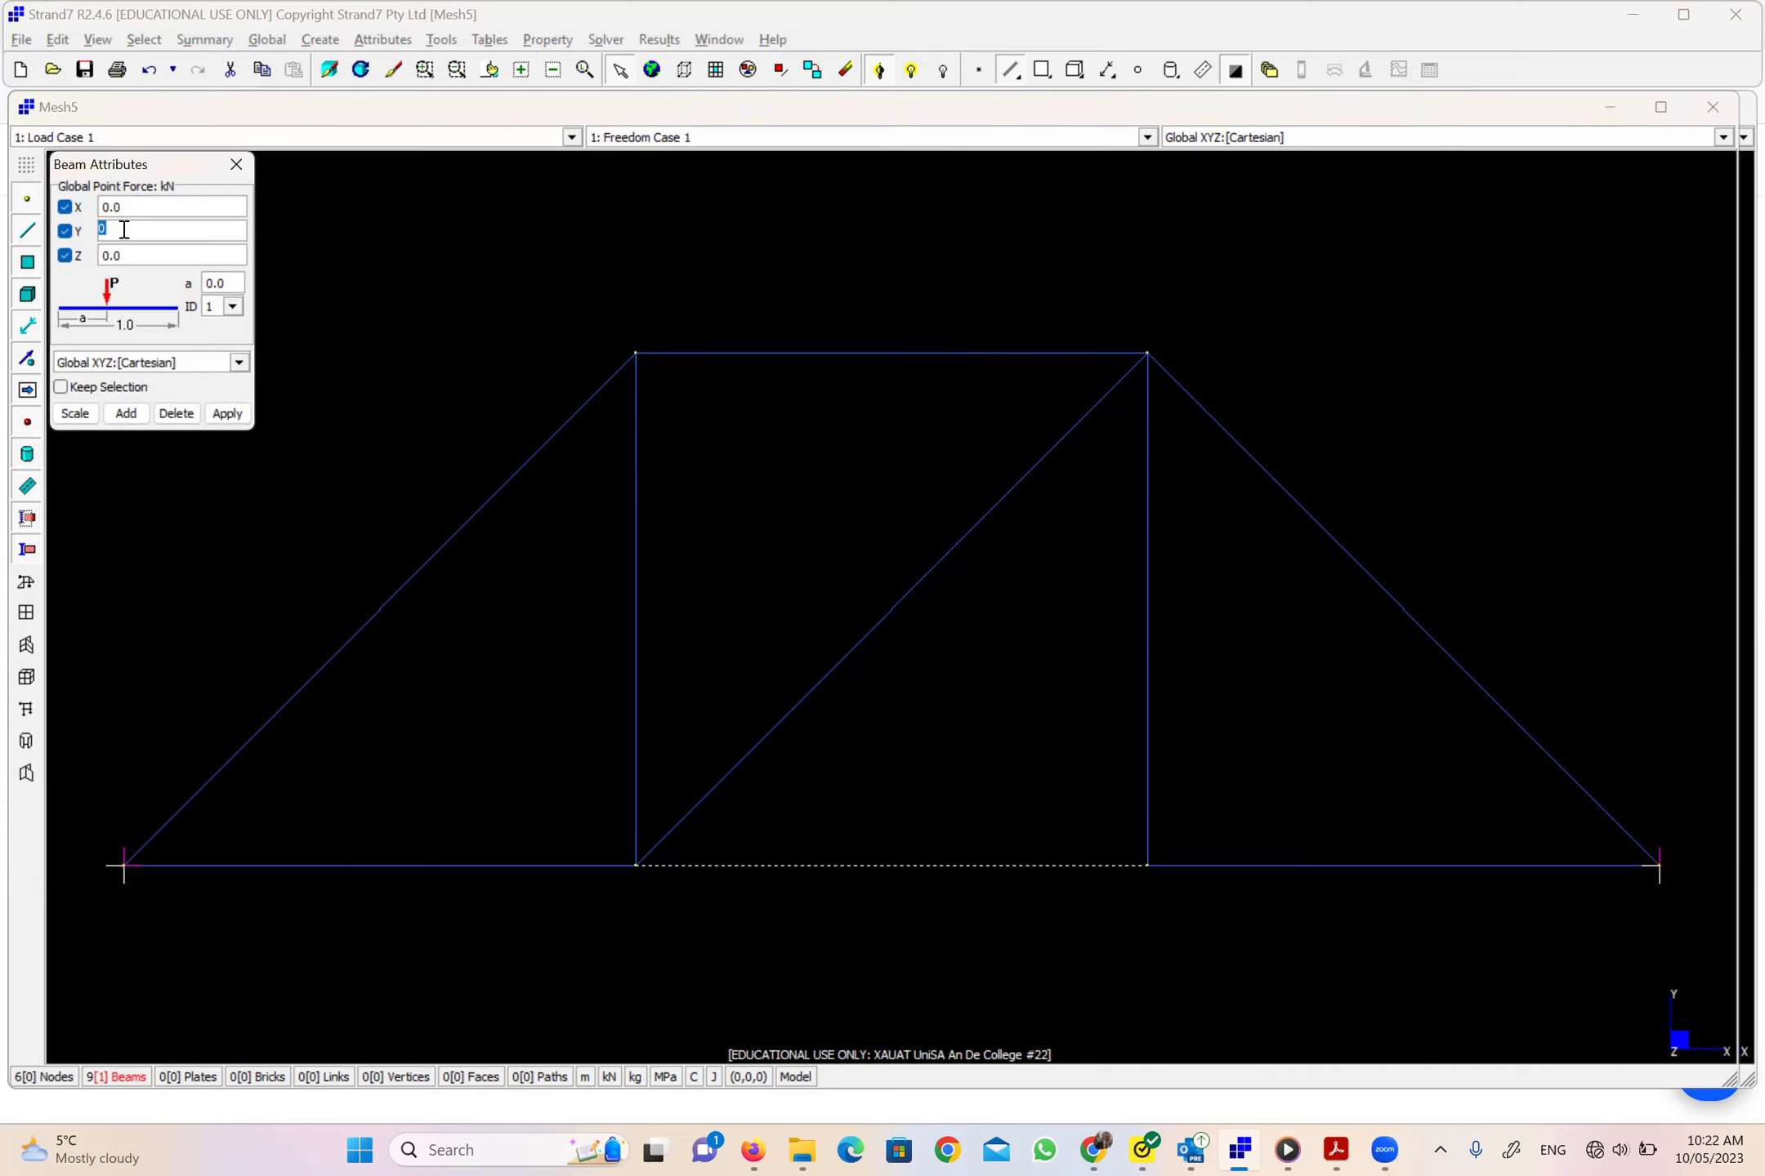
text(-10)
click(223, 283)
text(.5)
click(227, 414)
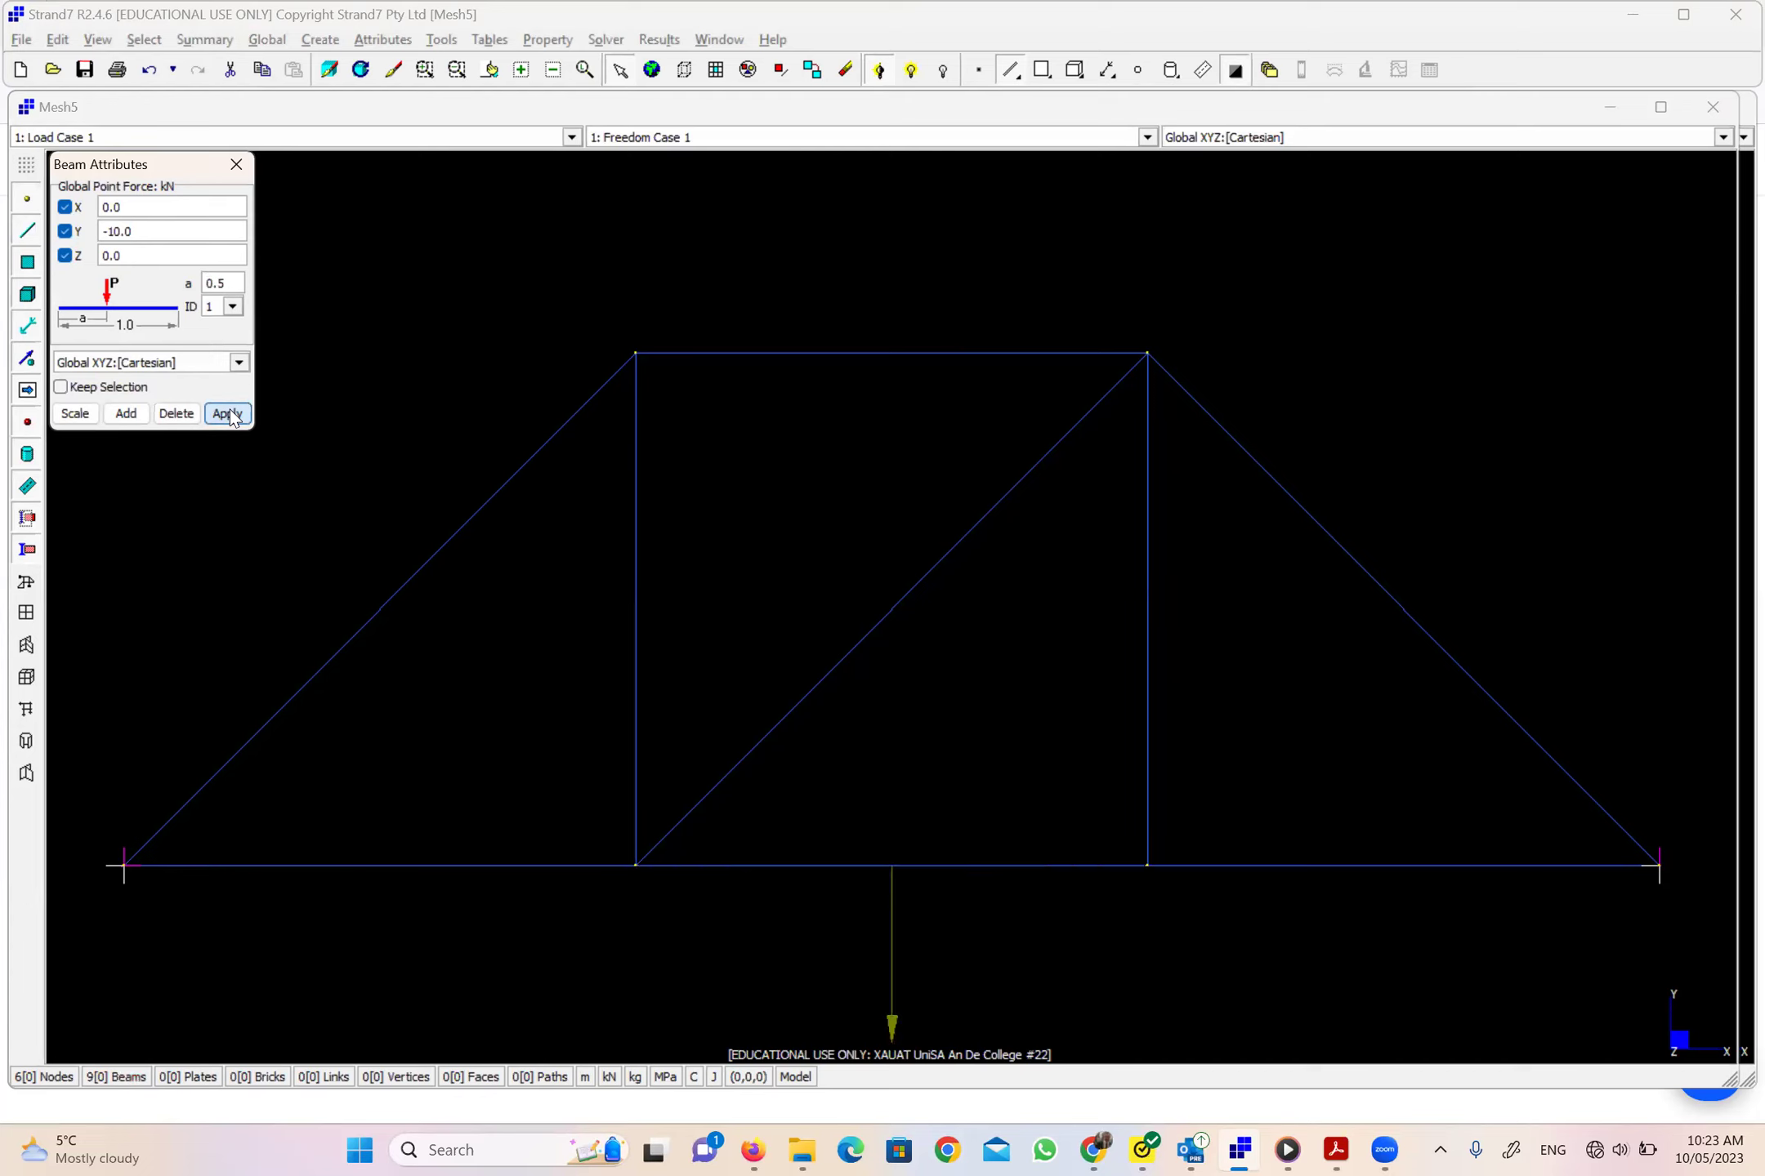
click(237, 165)
click(337, 73)
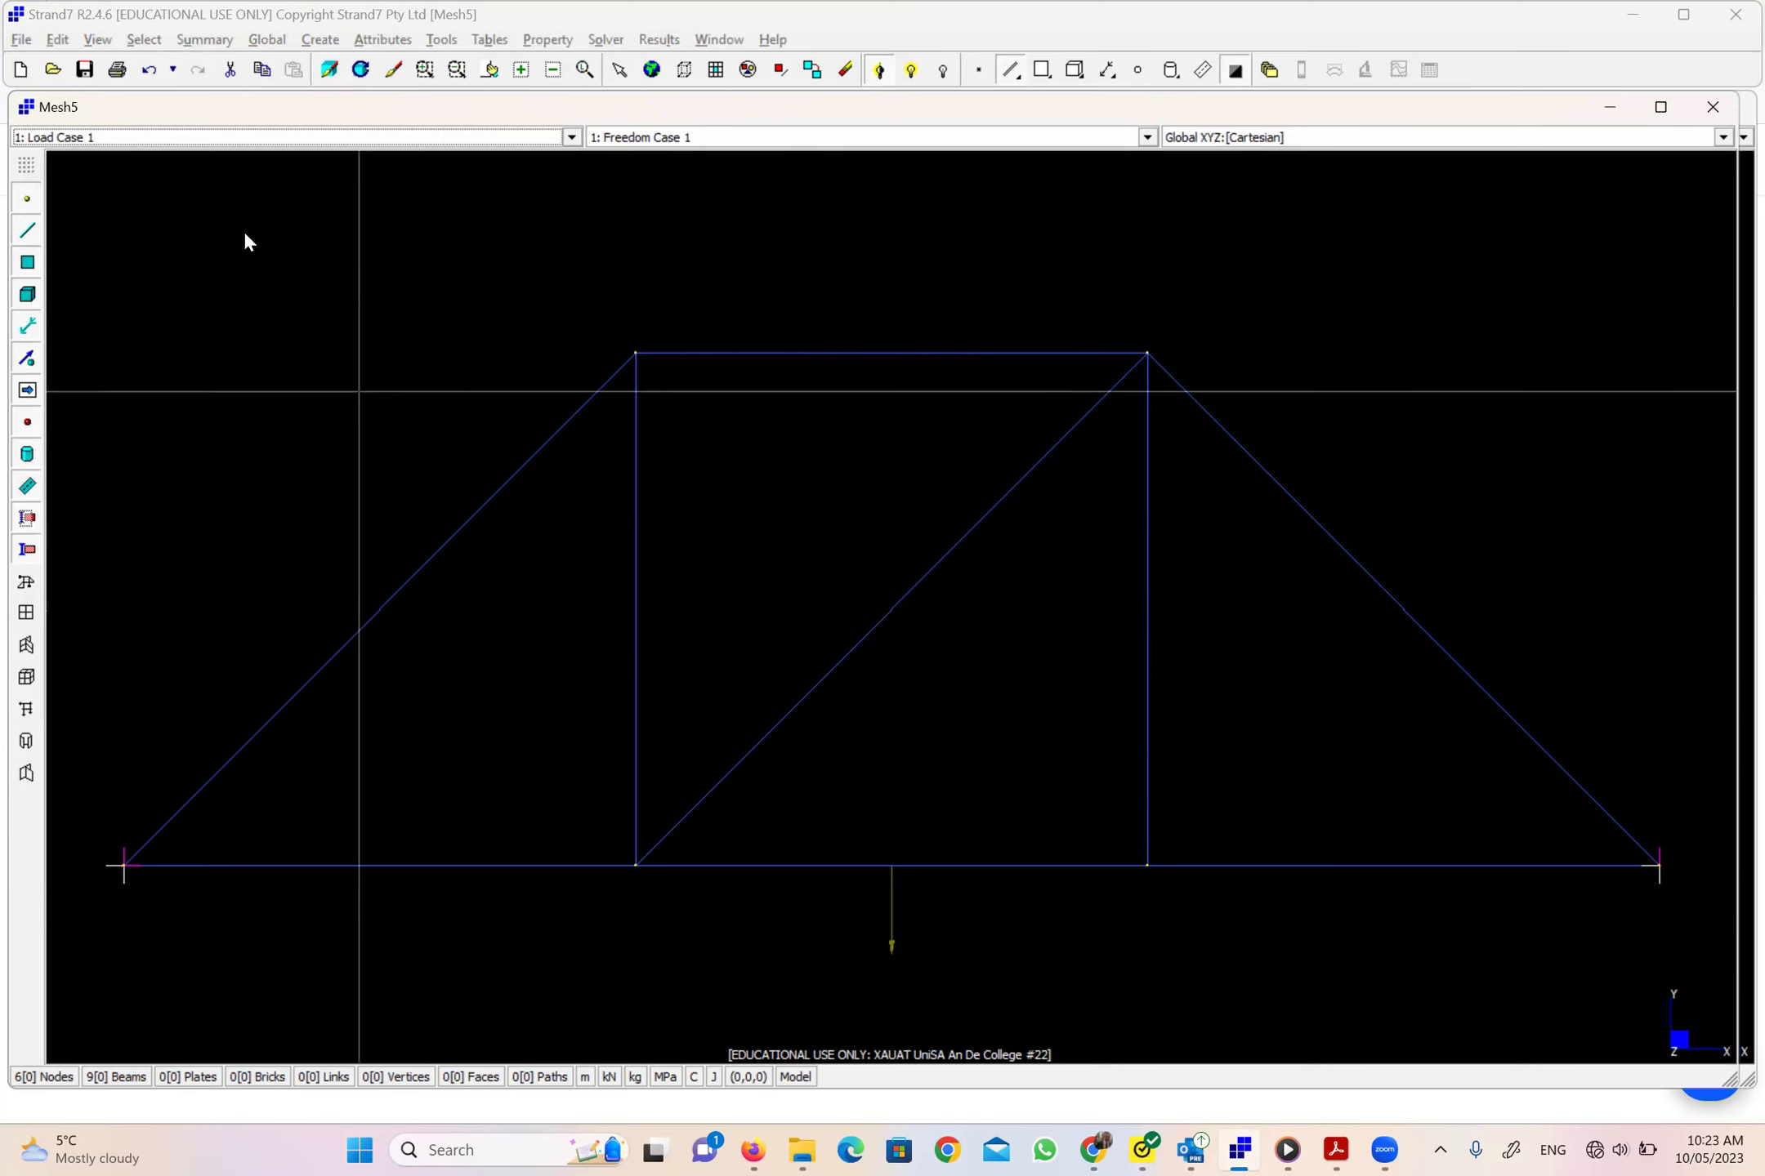
Turn on value labels for the beam Point Force attribute in the attribute display.
click(101, 40)
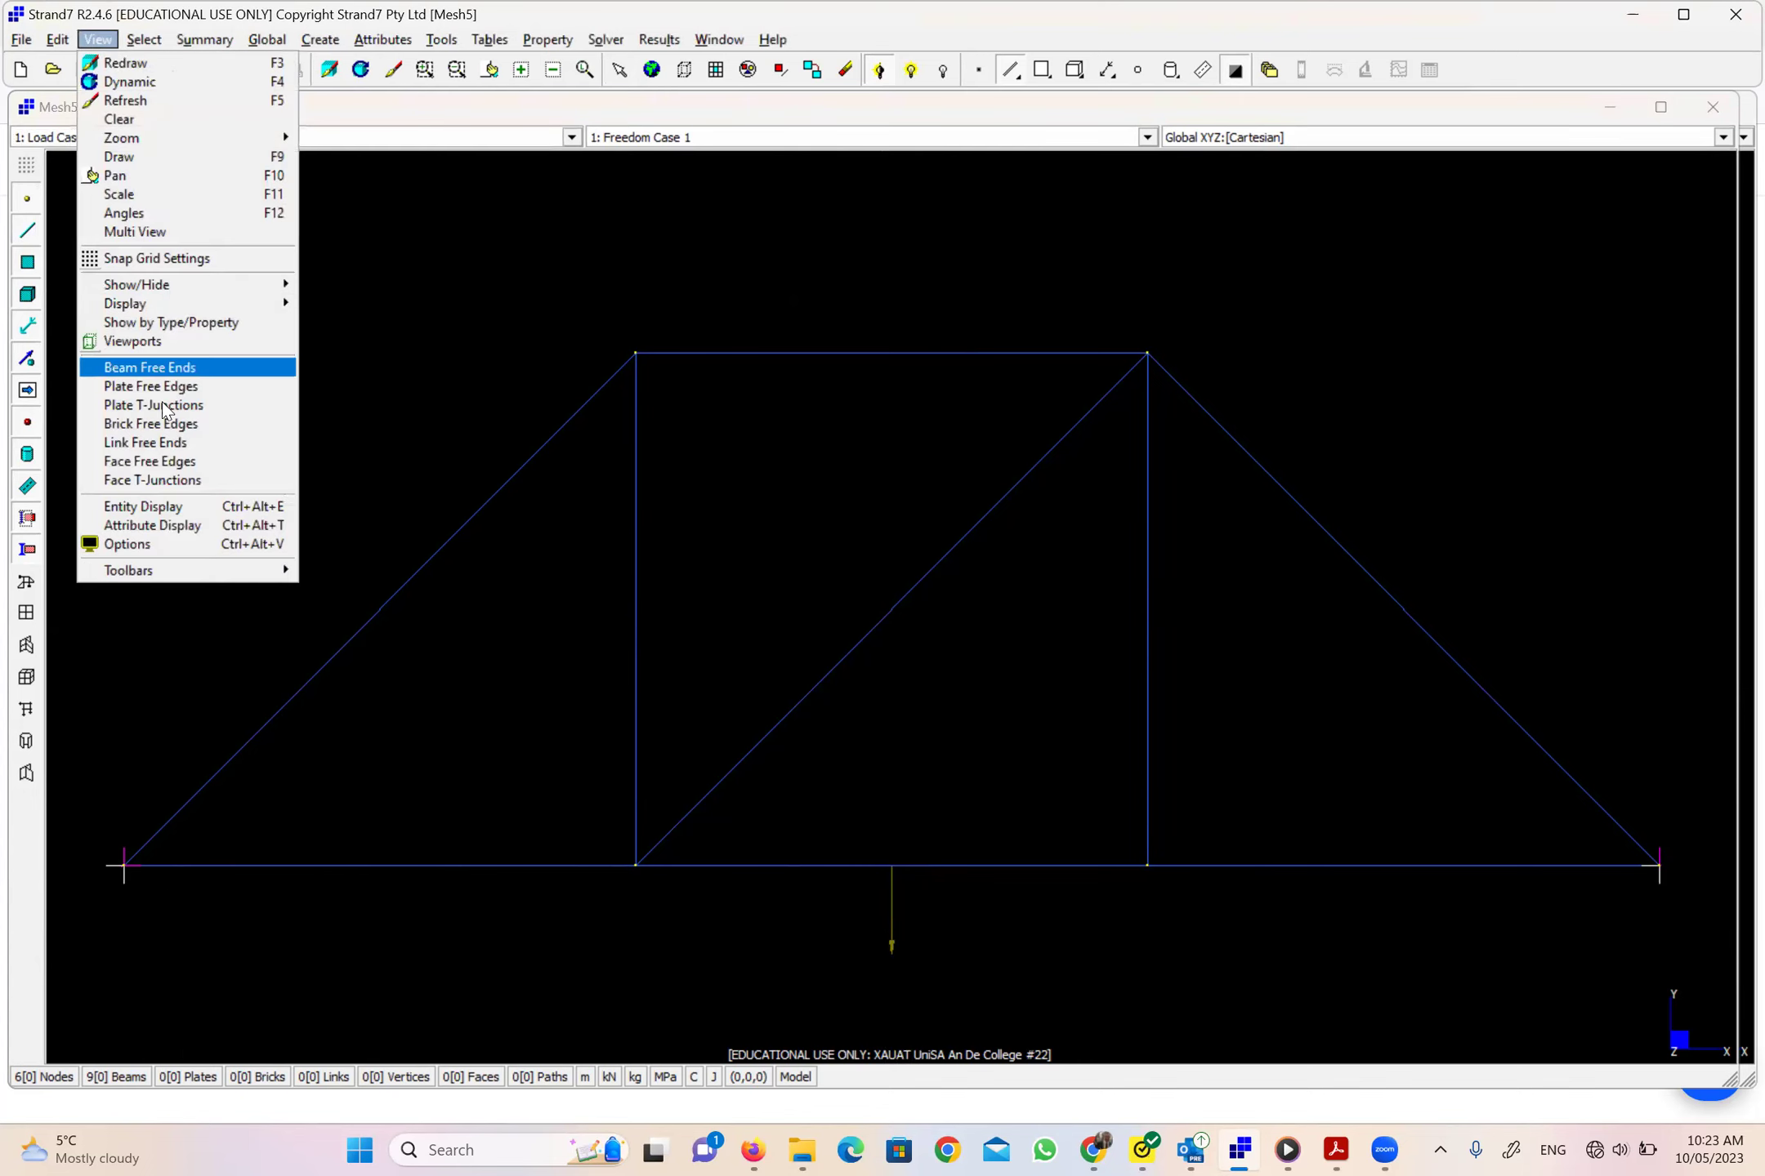
click(171, 521)
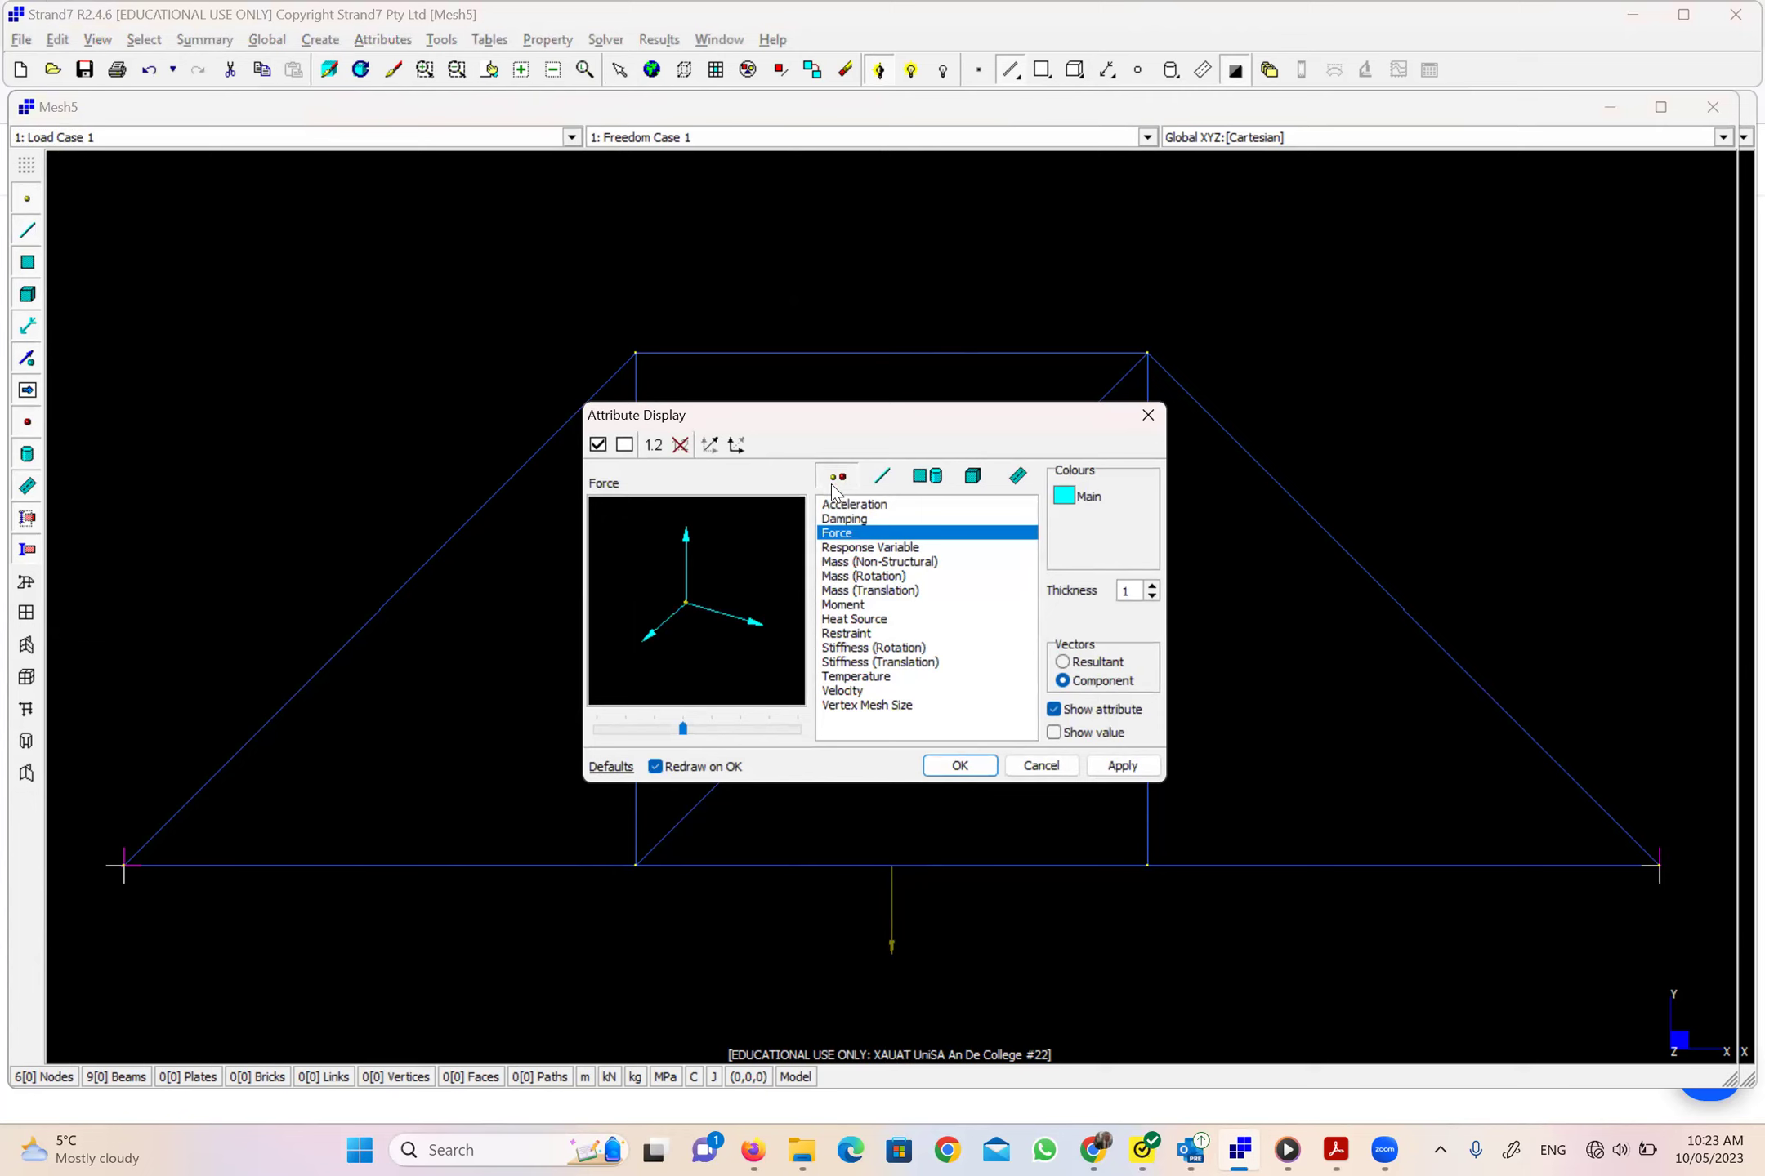
click(882, 480)
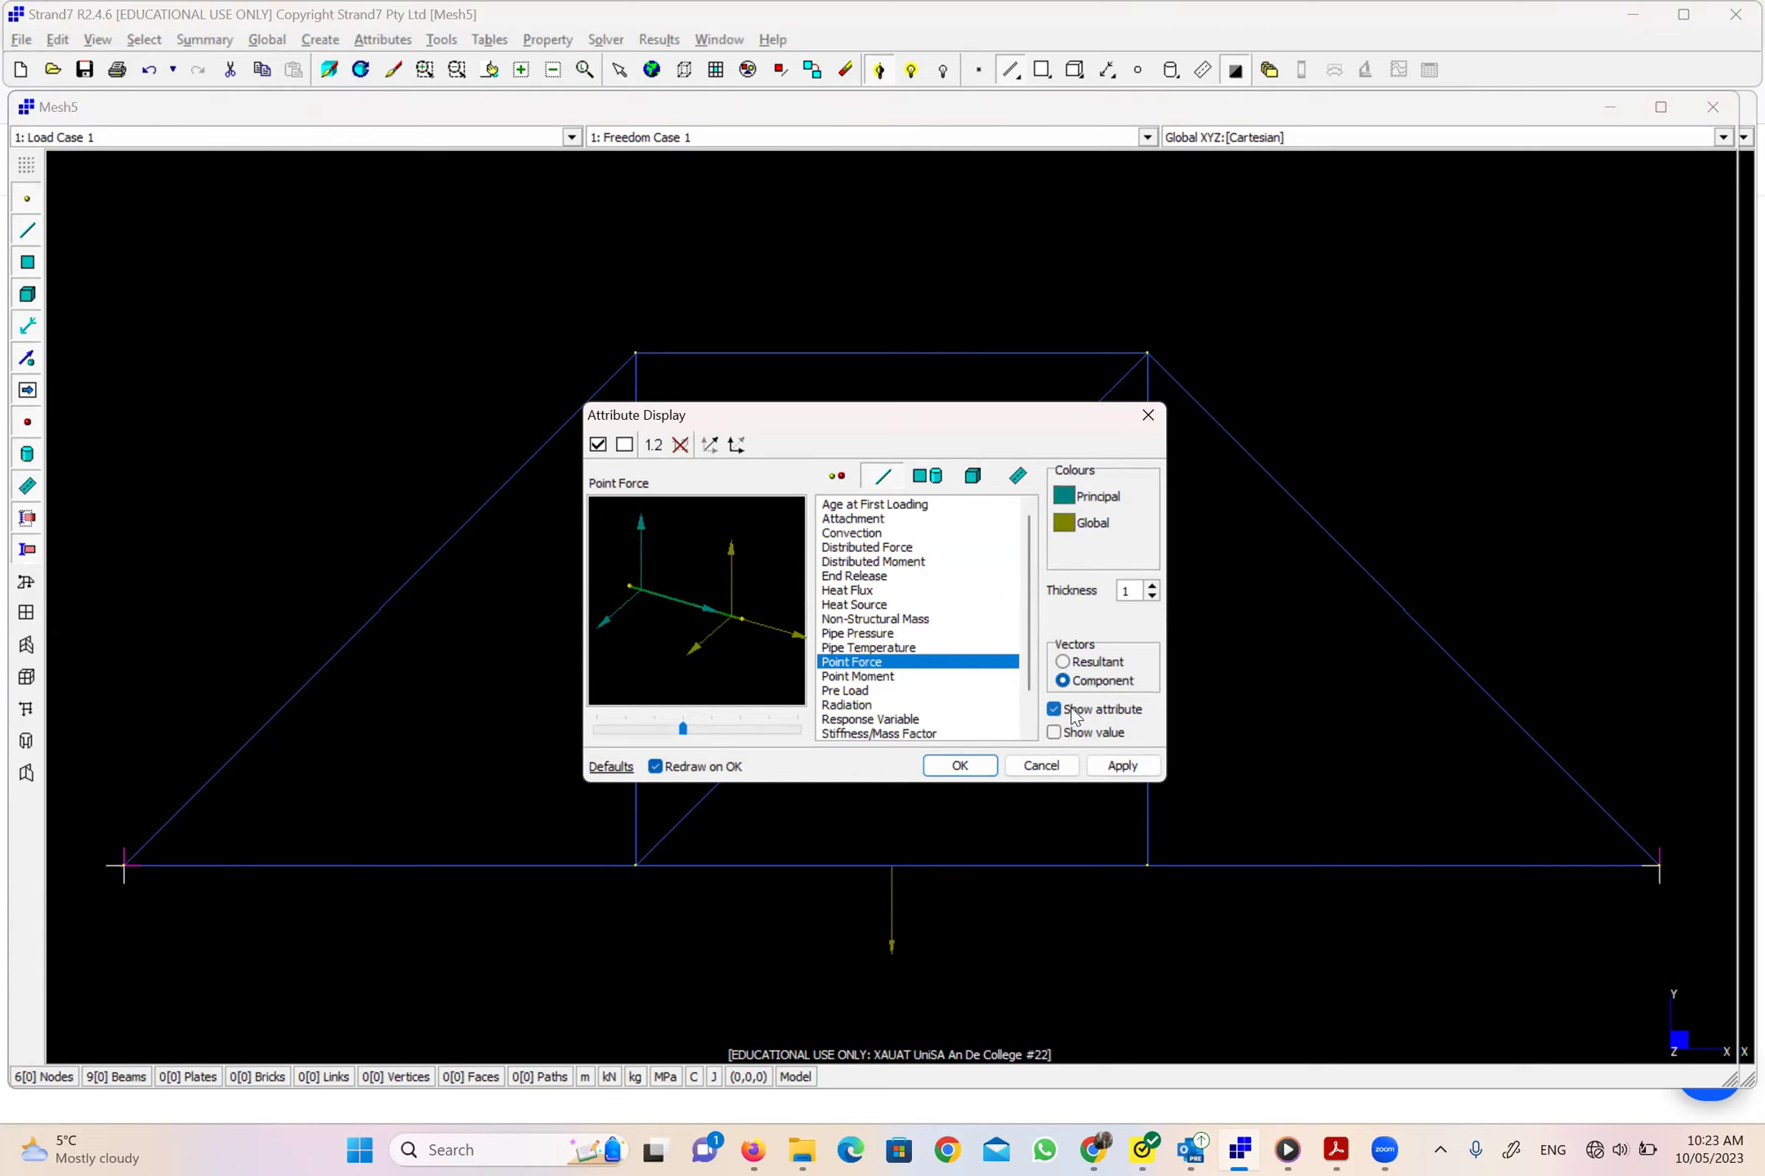
click(1067, 734)
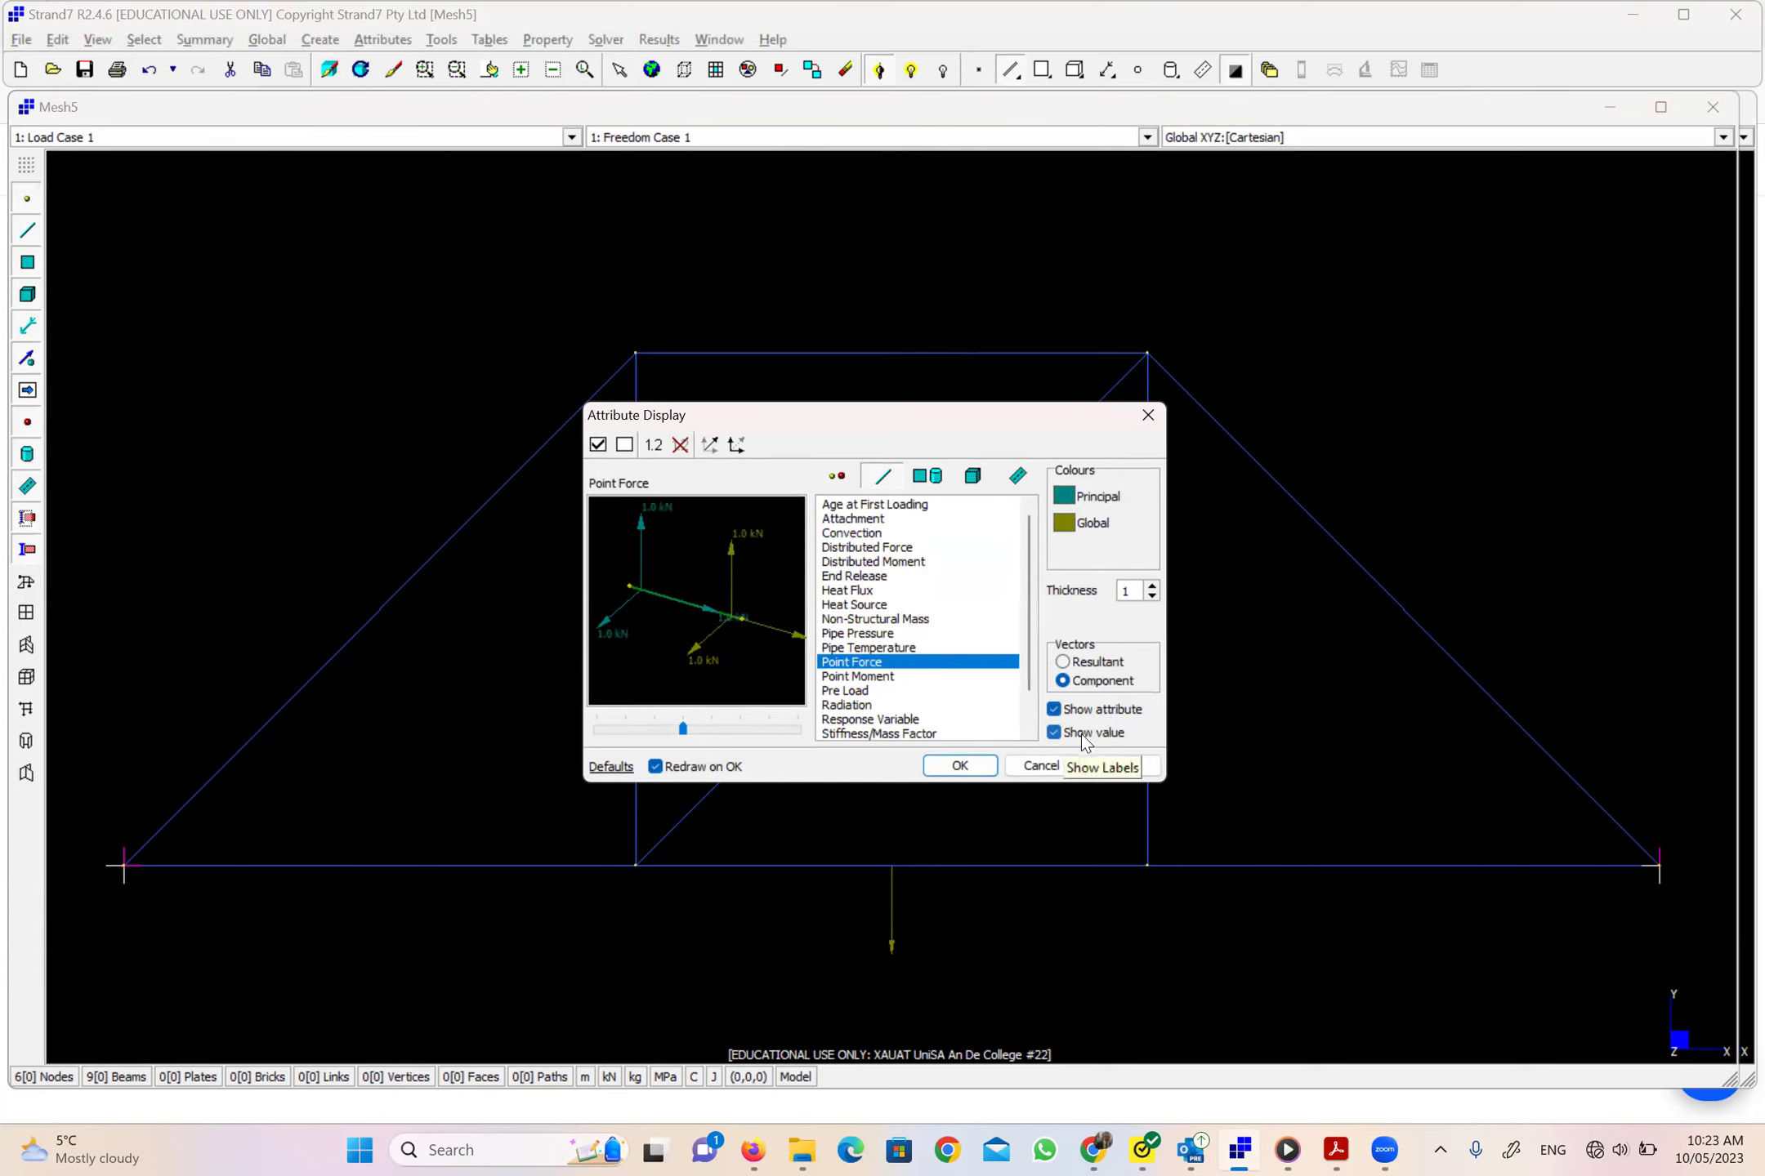
click(1117, 772)
click(1148, 415)
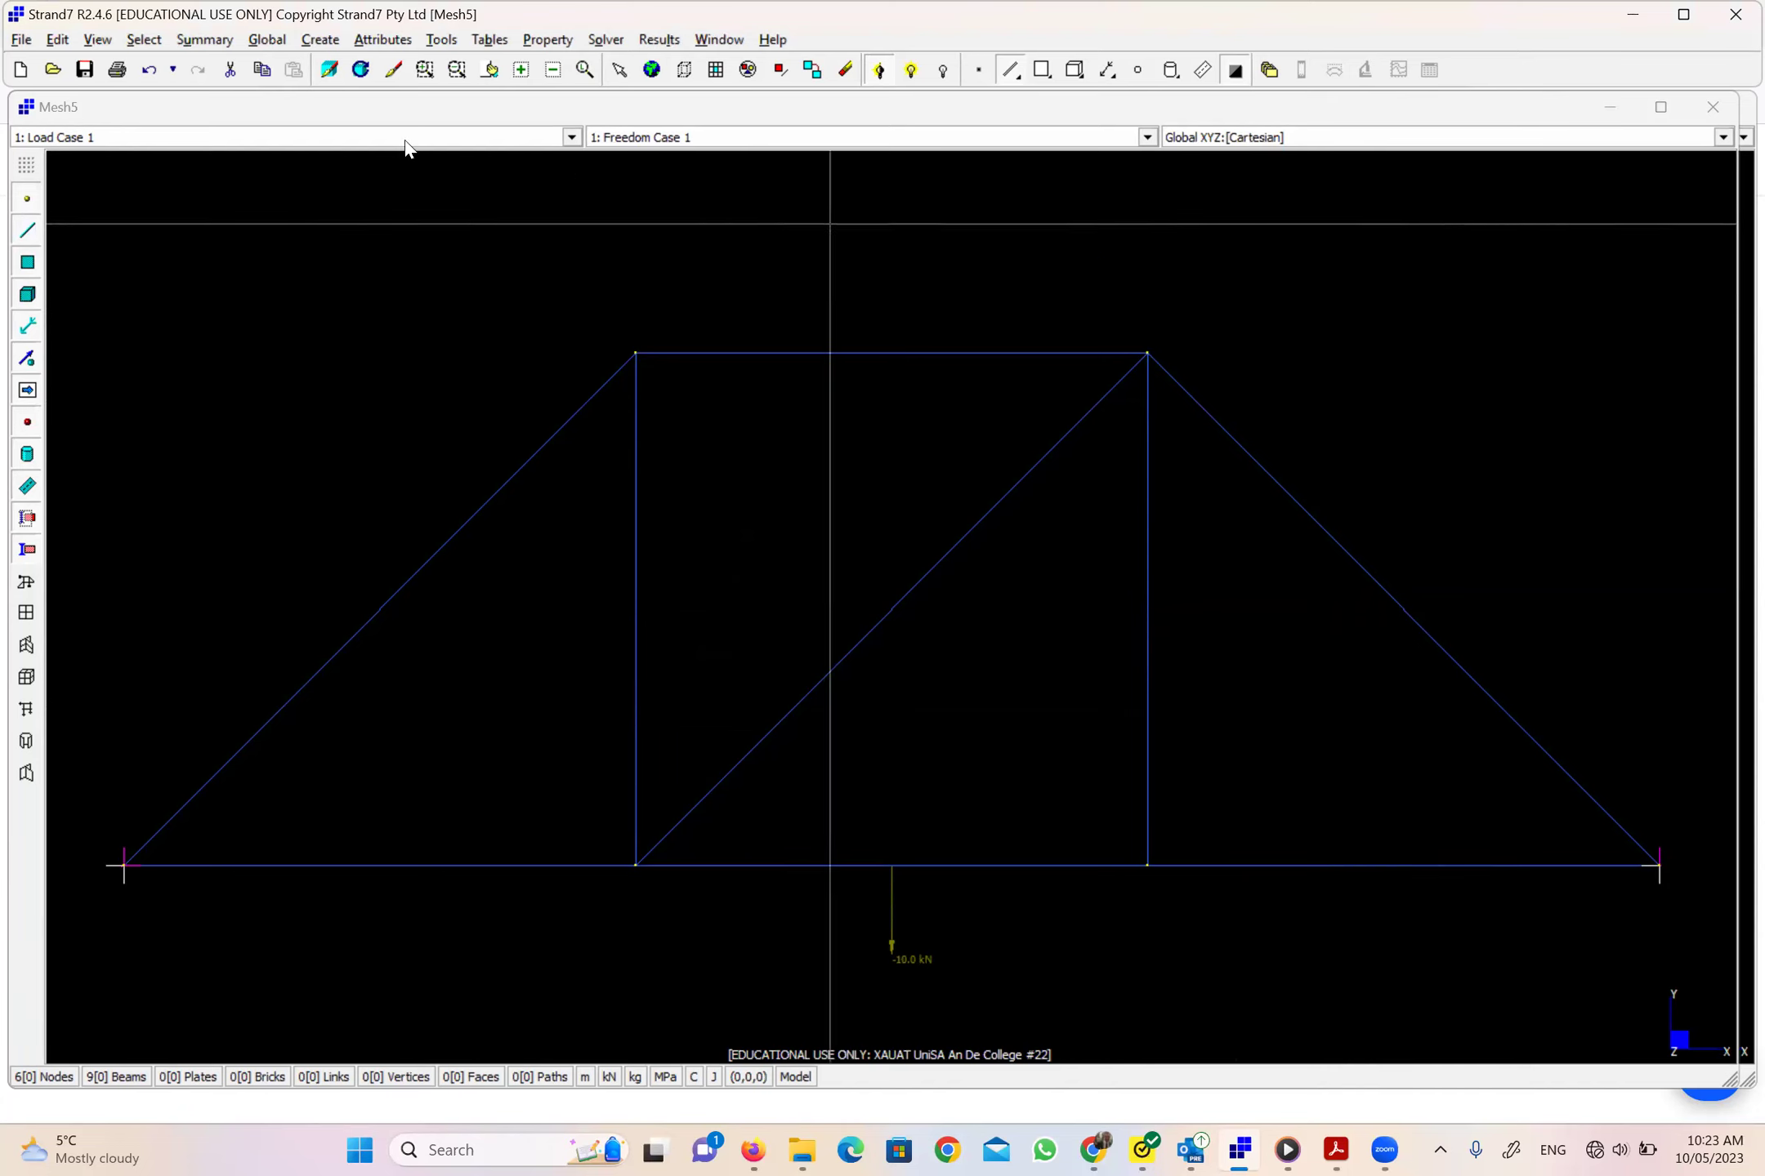
Make Load Case 2 the active load case and look up its horizontal load in the examples PDF in Acrobat Reader.
click(282, 137)
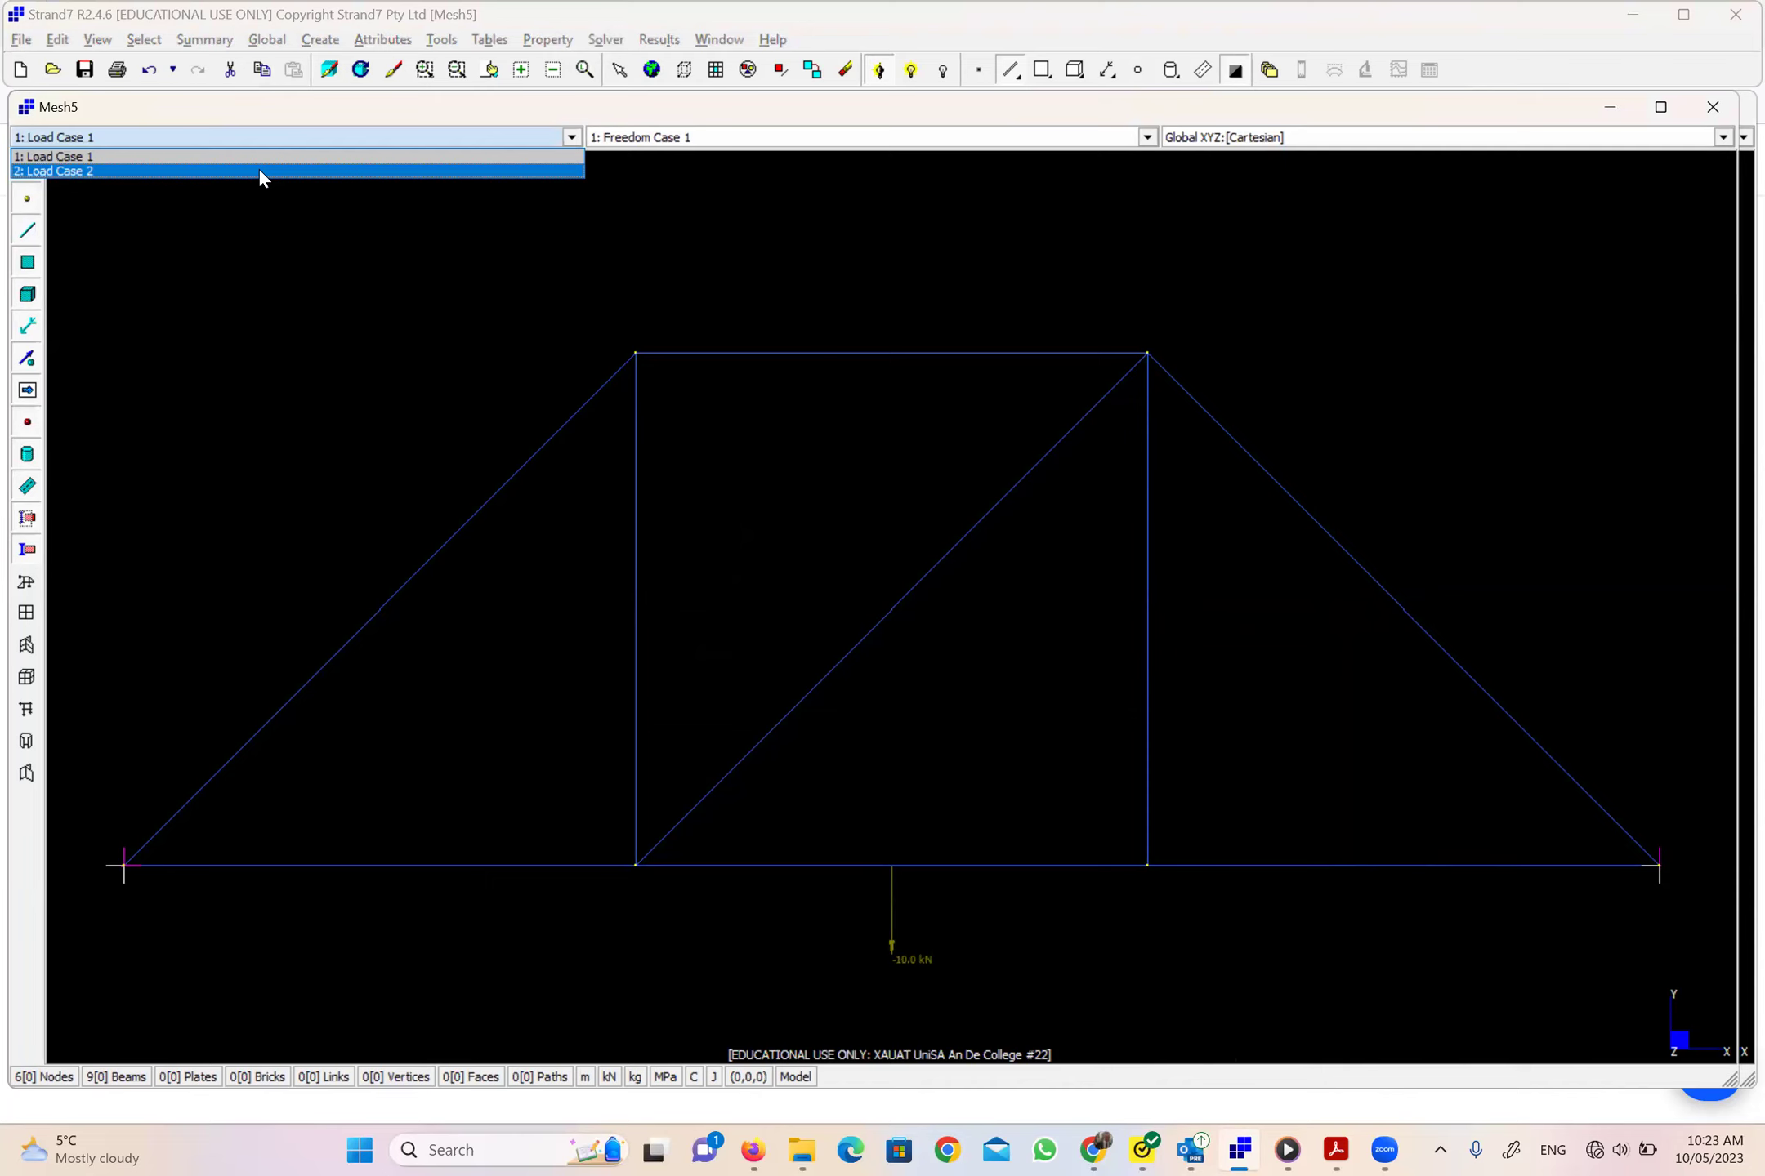
click(258, 171)
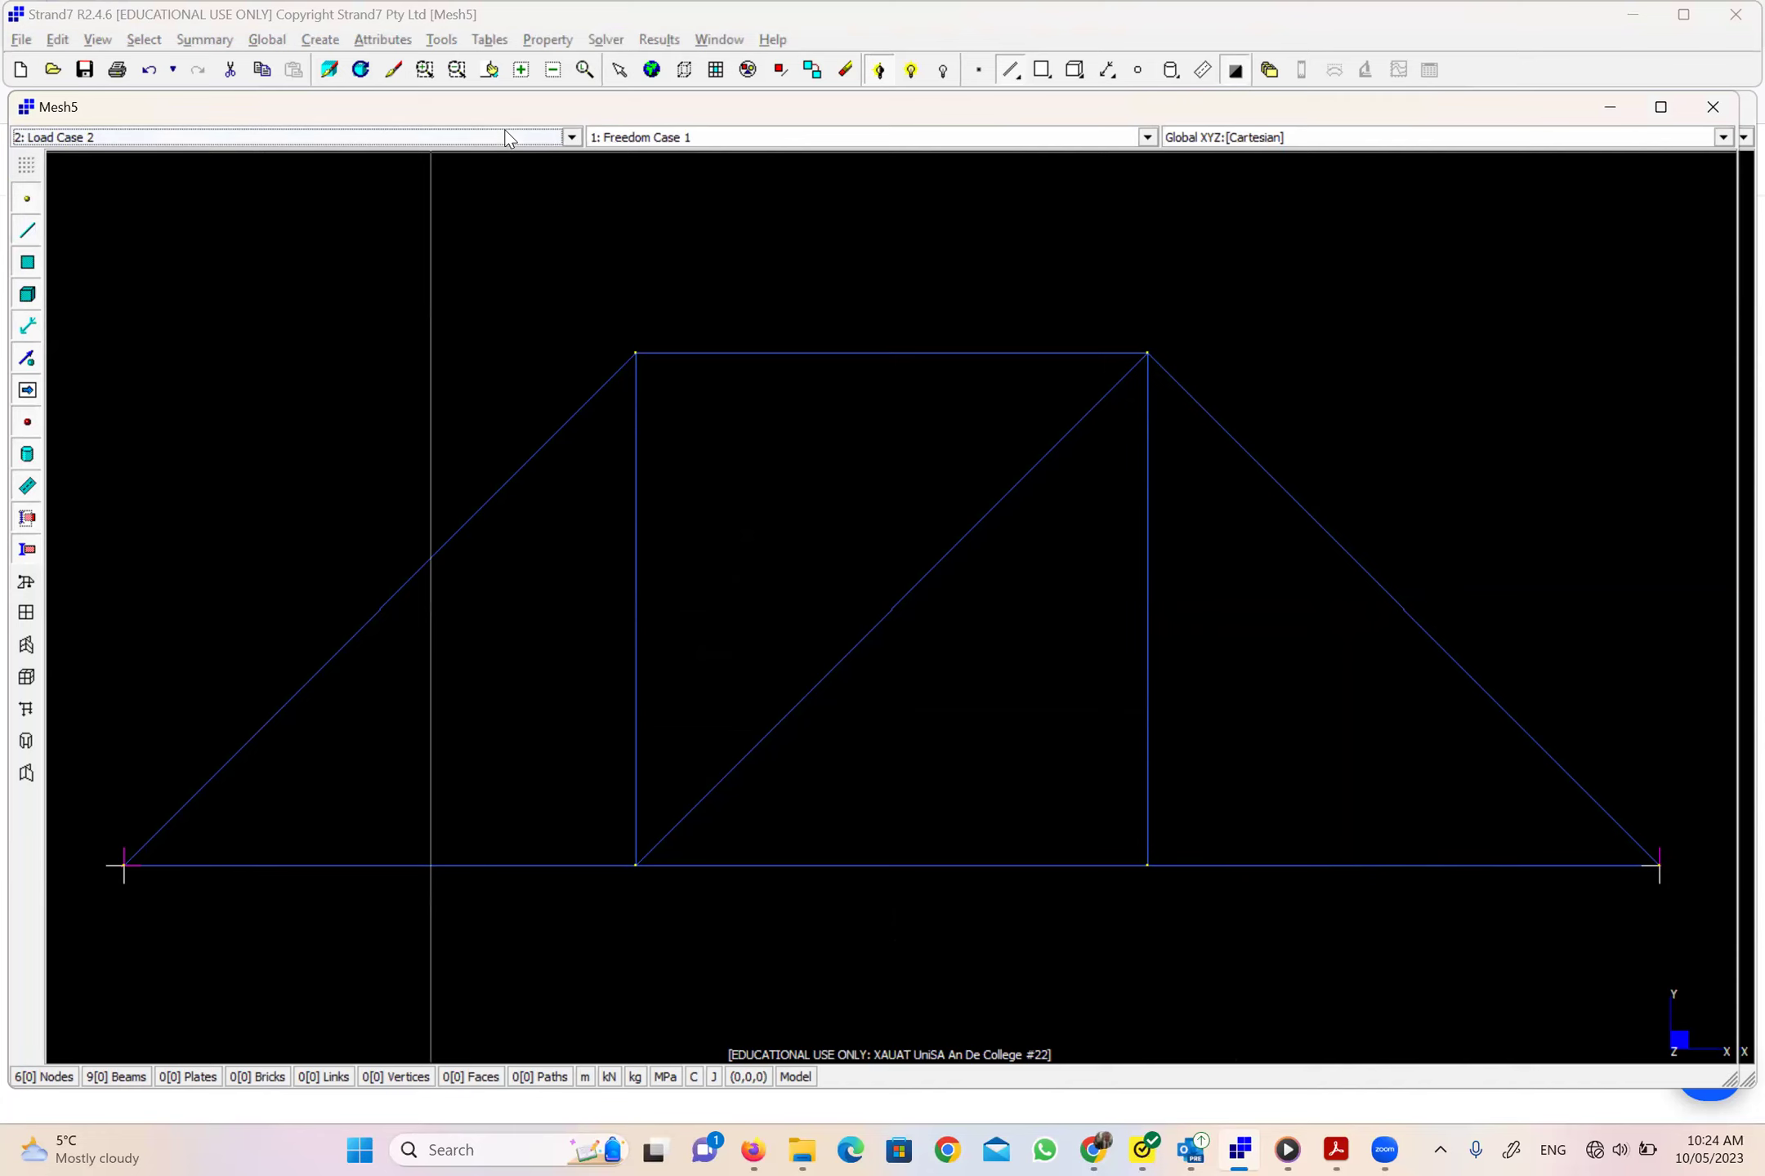
click(381, 42)
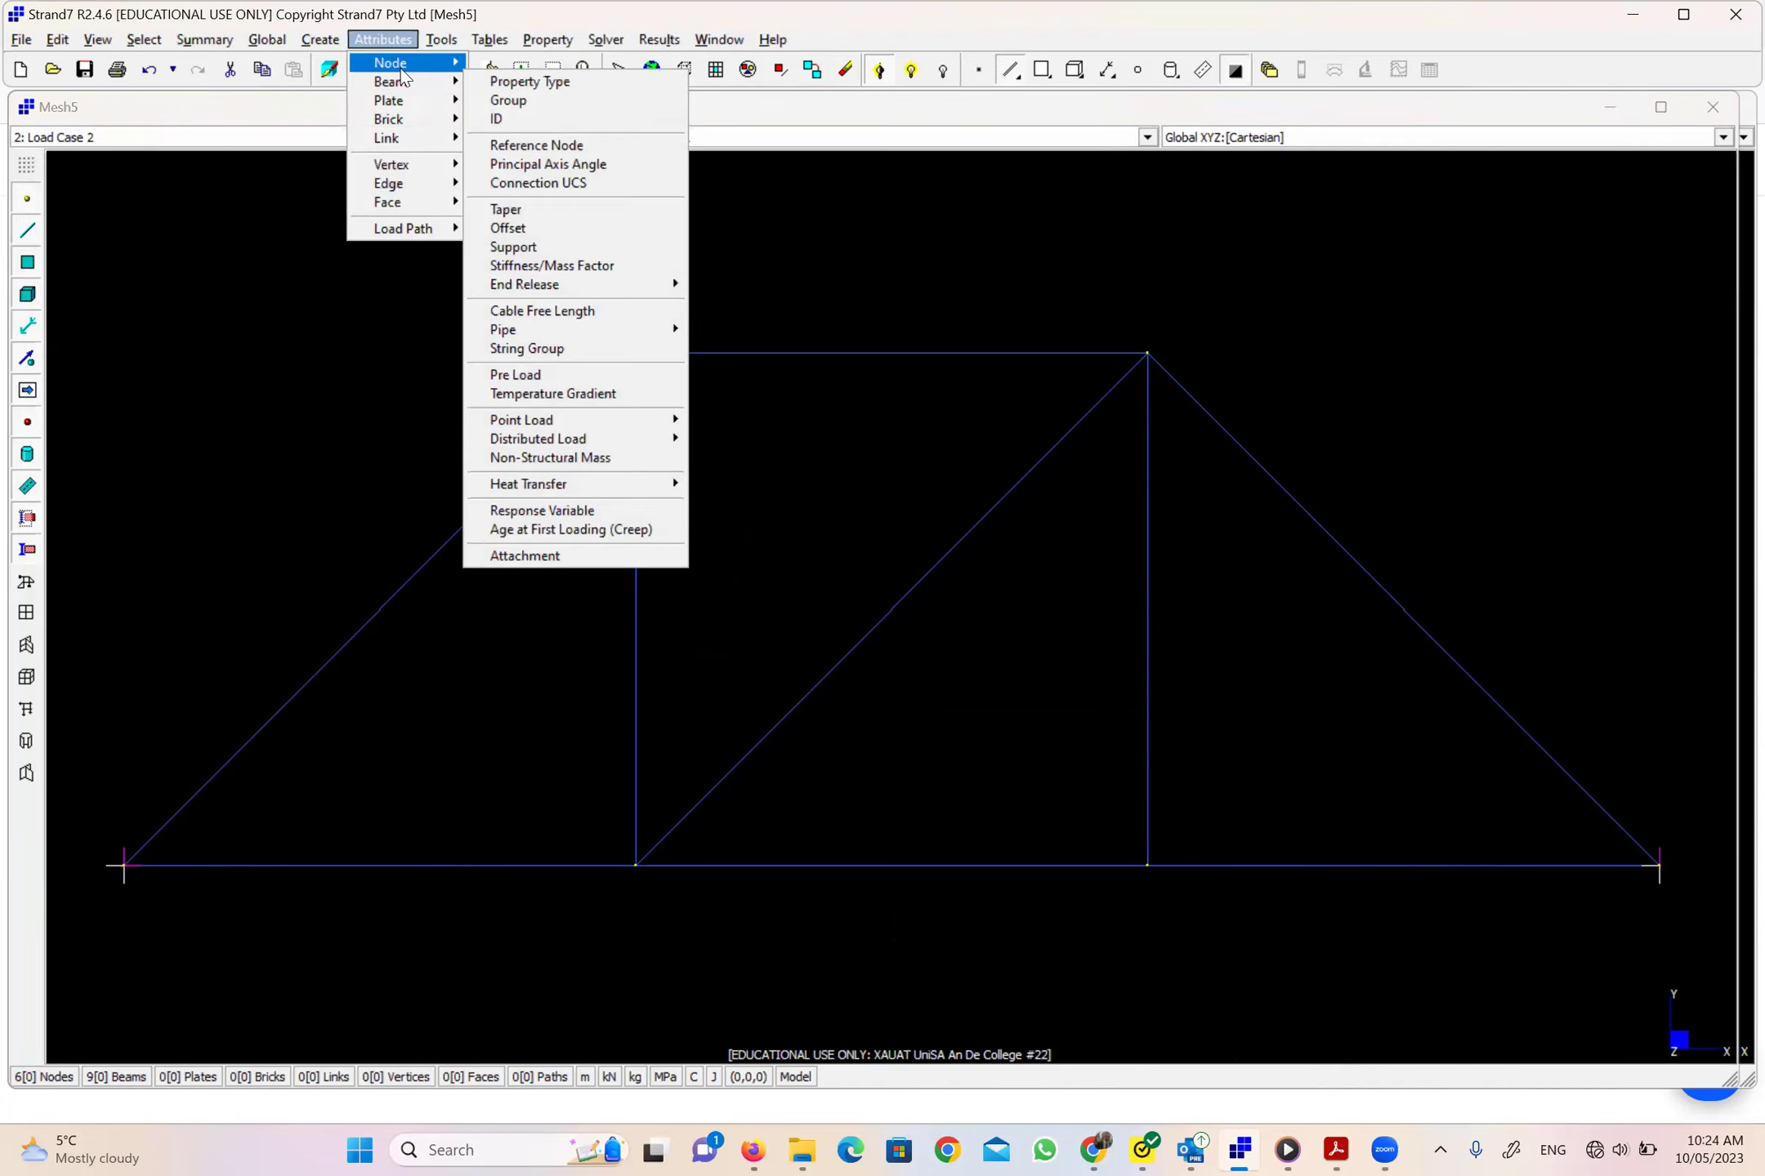
mouse_move(400, 63)
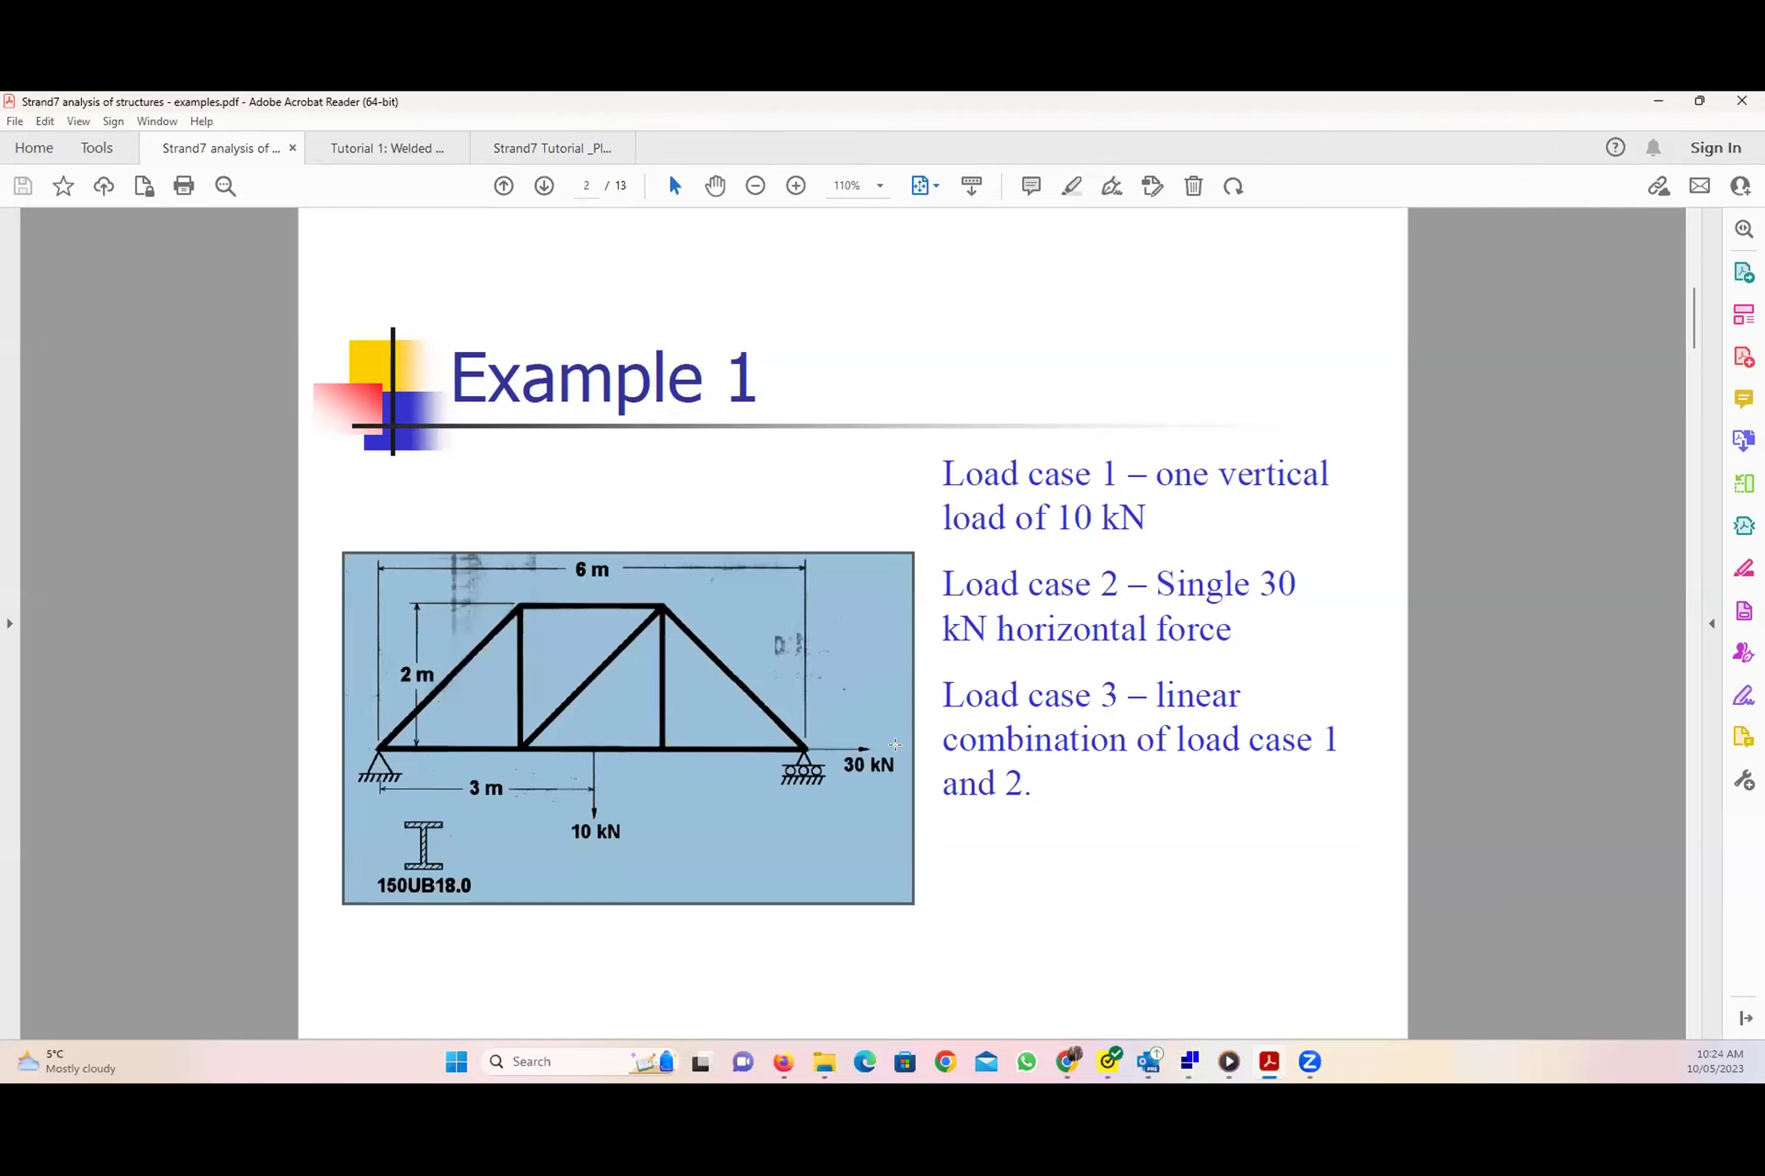
mouse_move(883, 739)
mouse_down()
mouse_move(817, 761)
mouse_move(818, 799)
mouse_move(782, 799)
mouse_up()
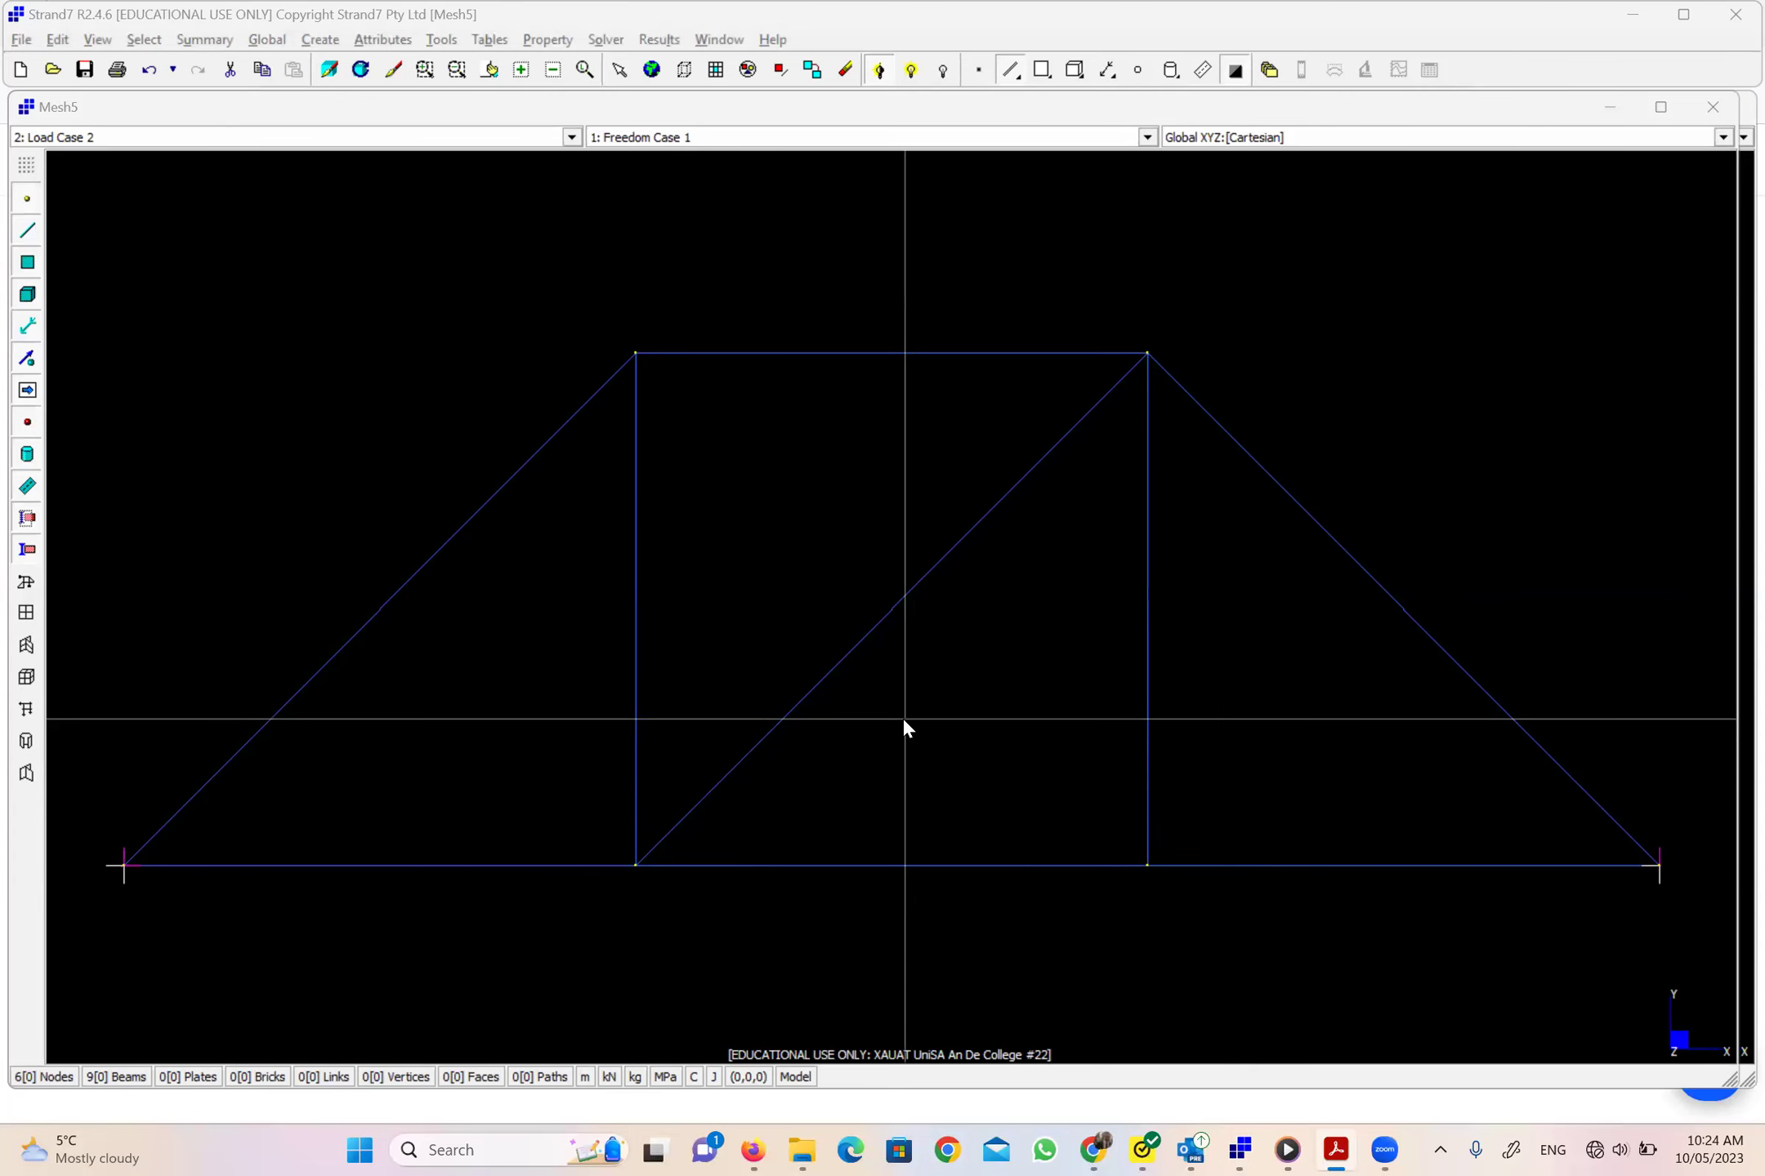
Back in Strand7, apply a global nodal force of 30 kN in X and 0 in Y to the truss's right support node.
click(382, 40)
mouse_move(399, 66)
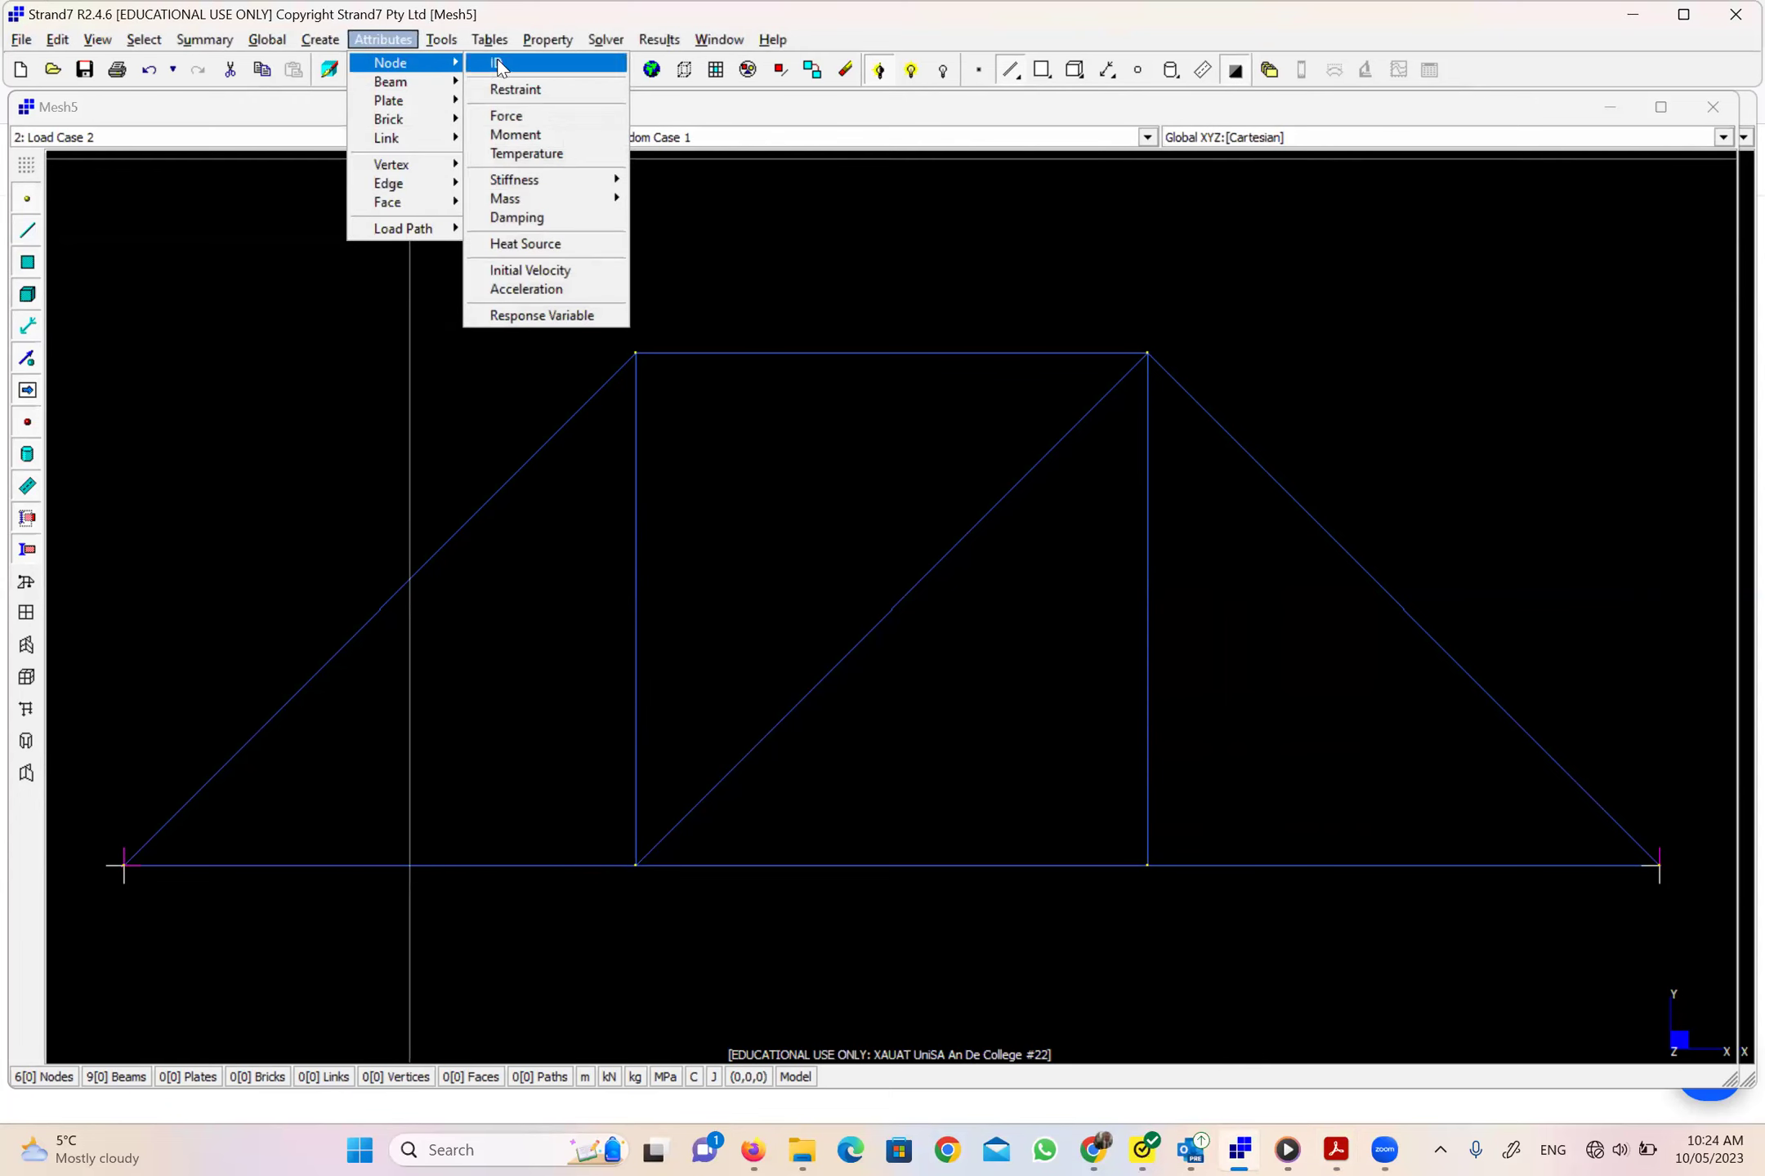
click(563, 117)
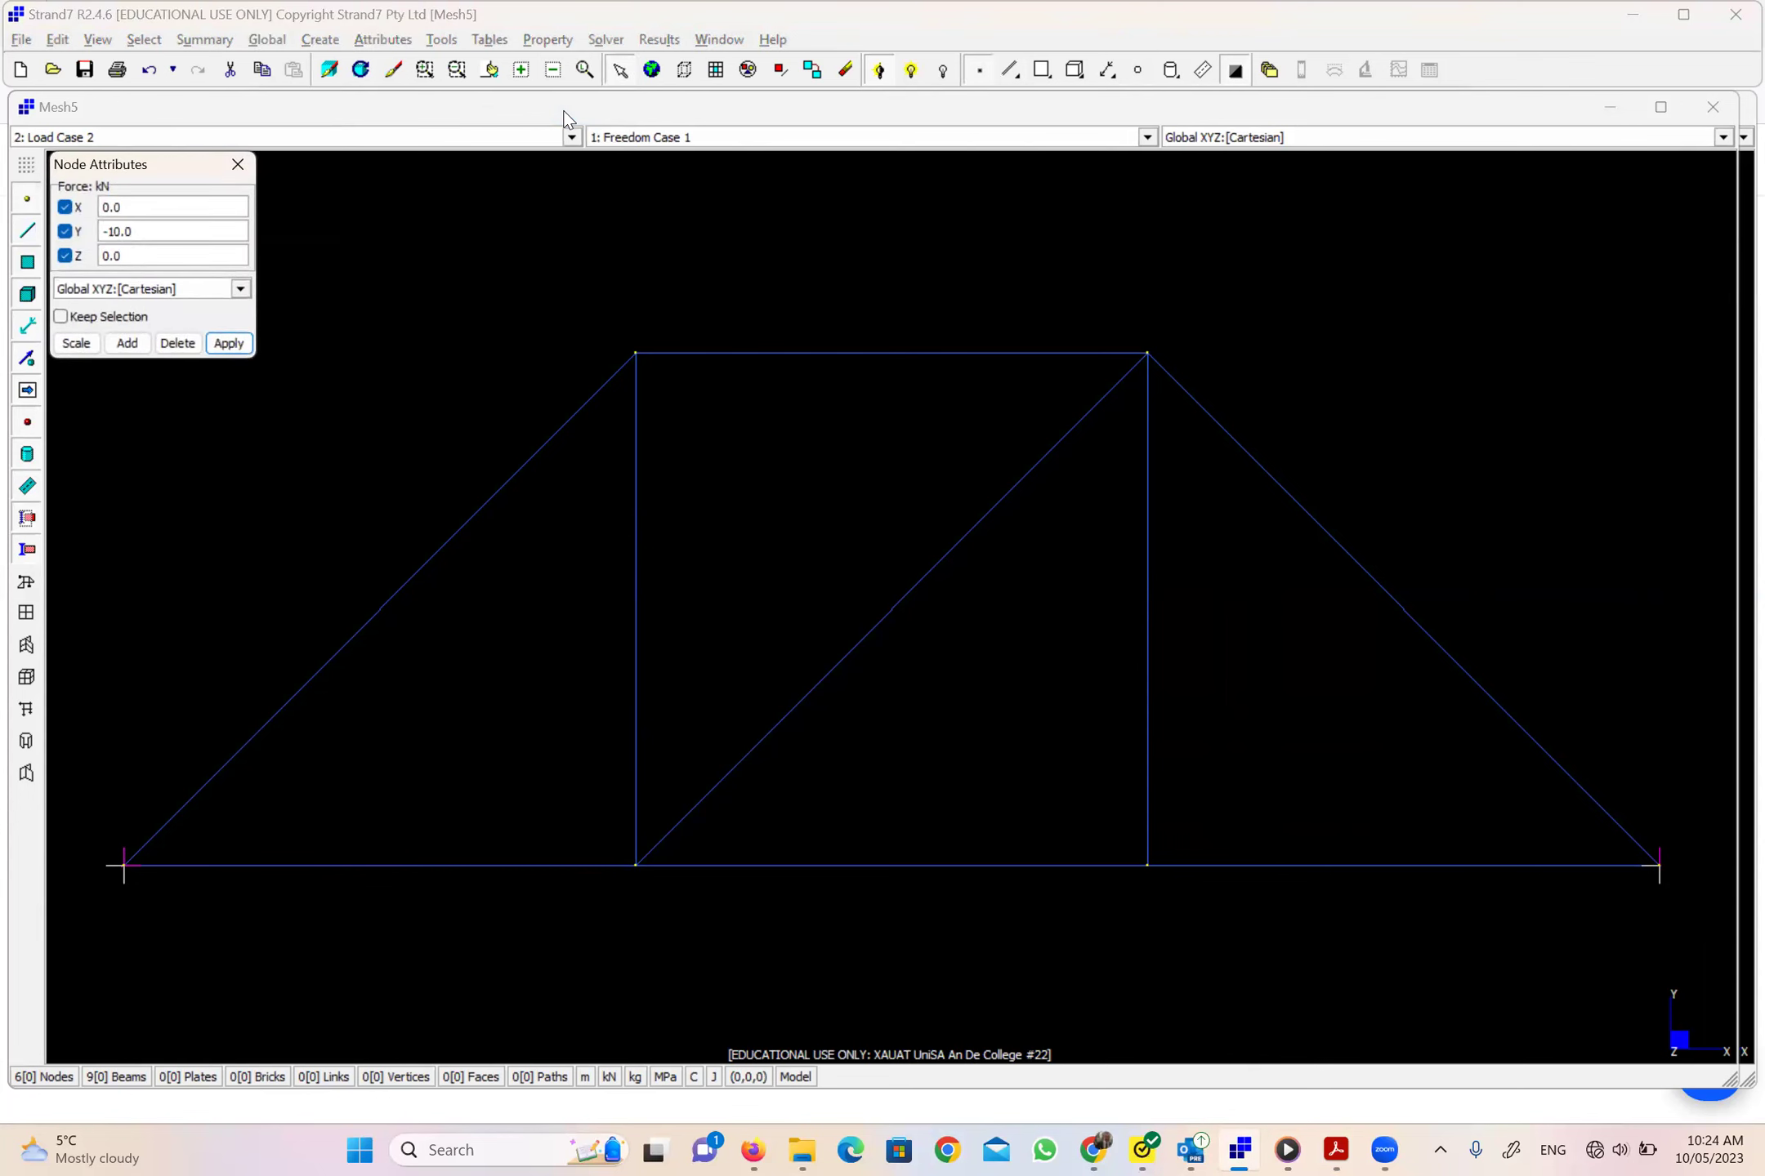
click(1657, 865)
click(1658, 865)
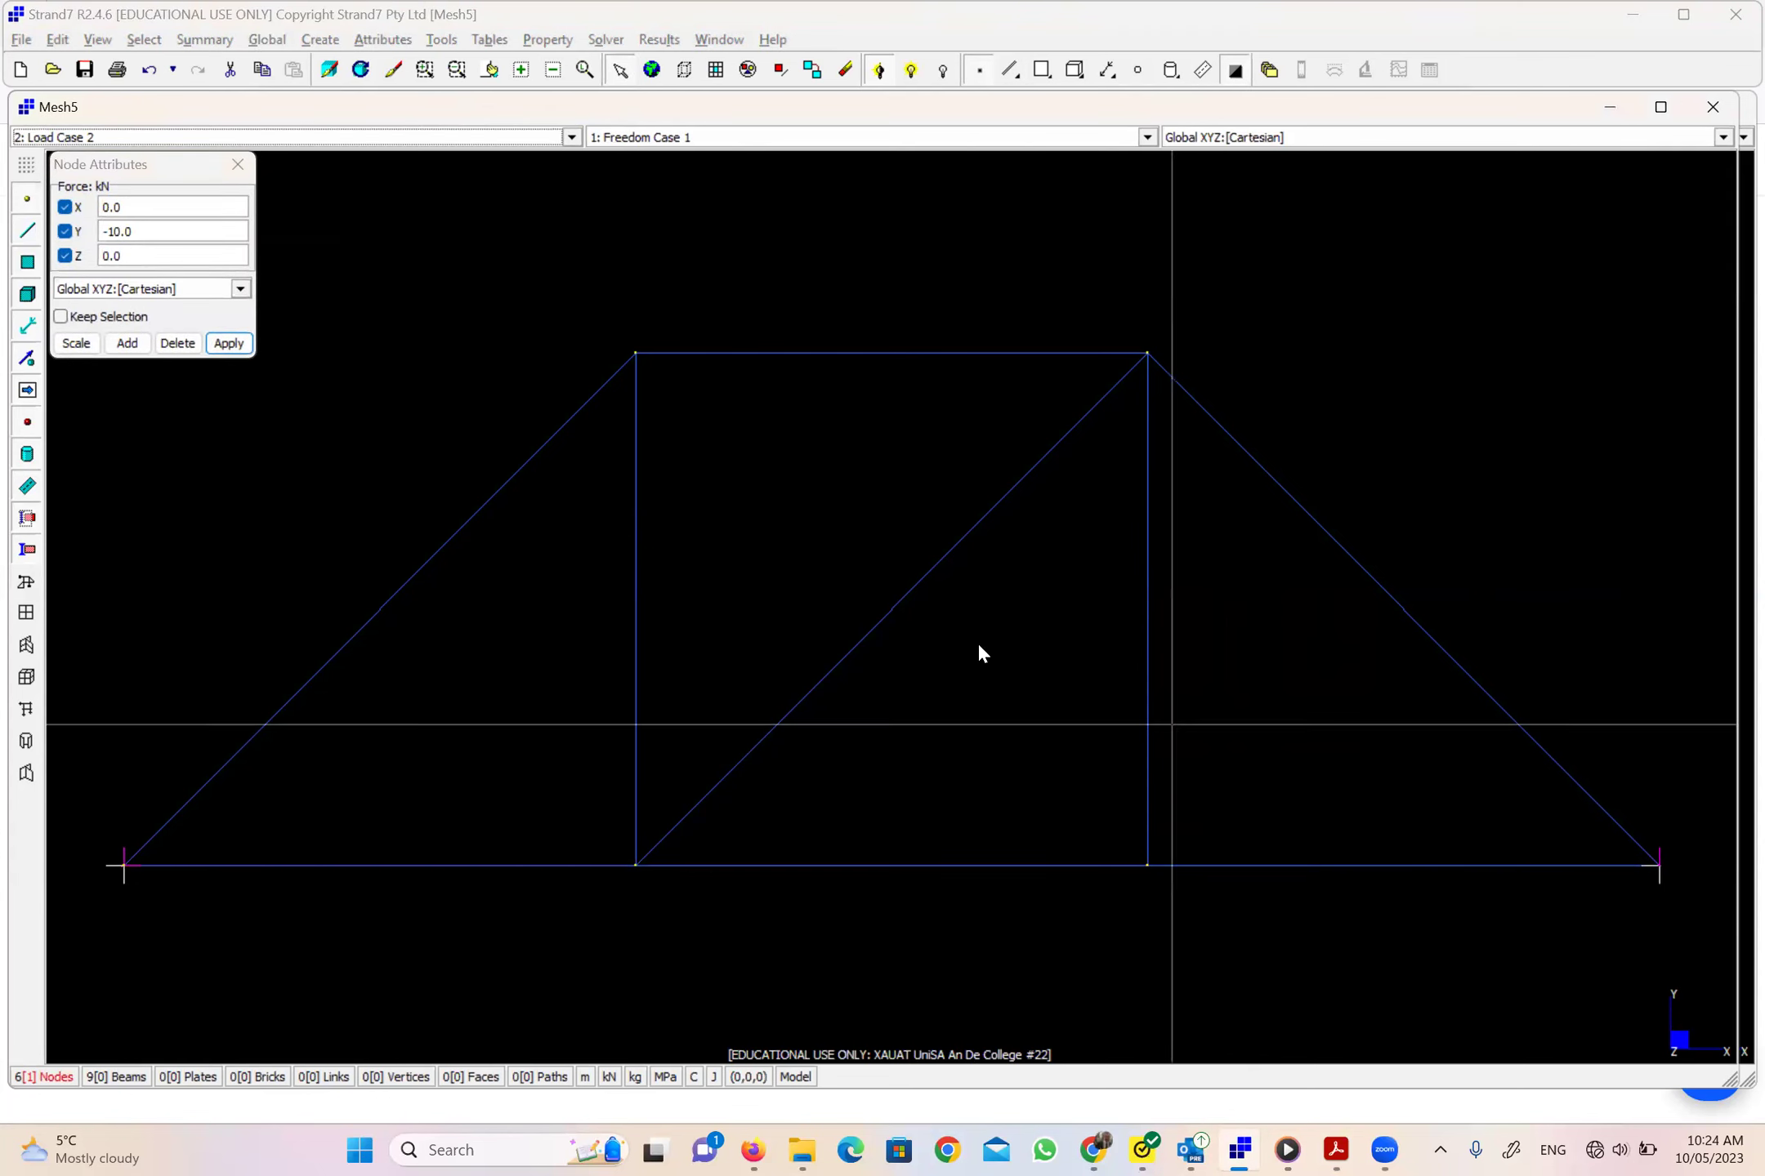
click(141, 232)
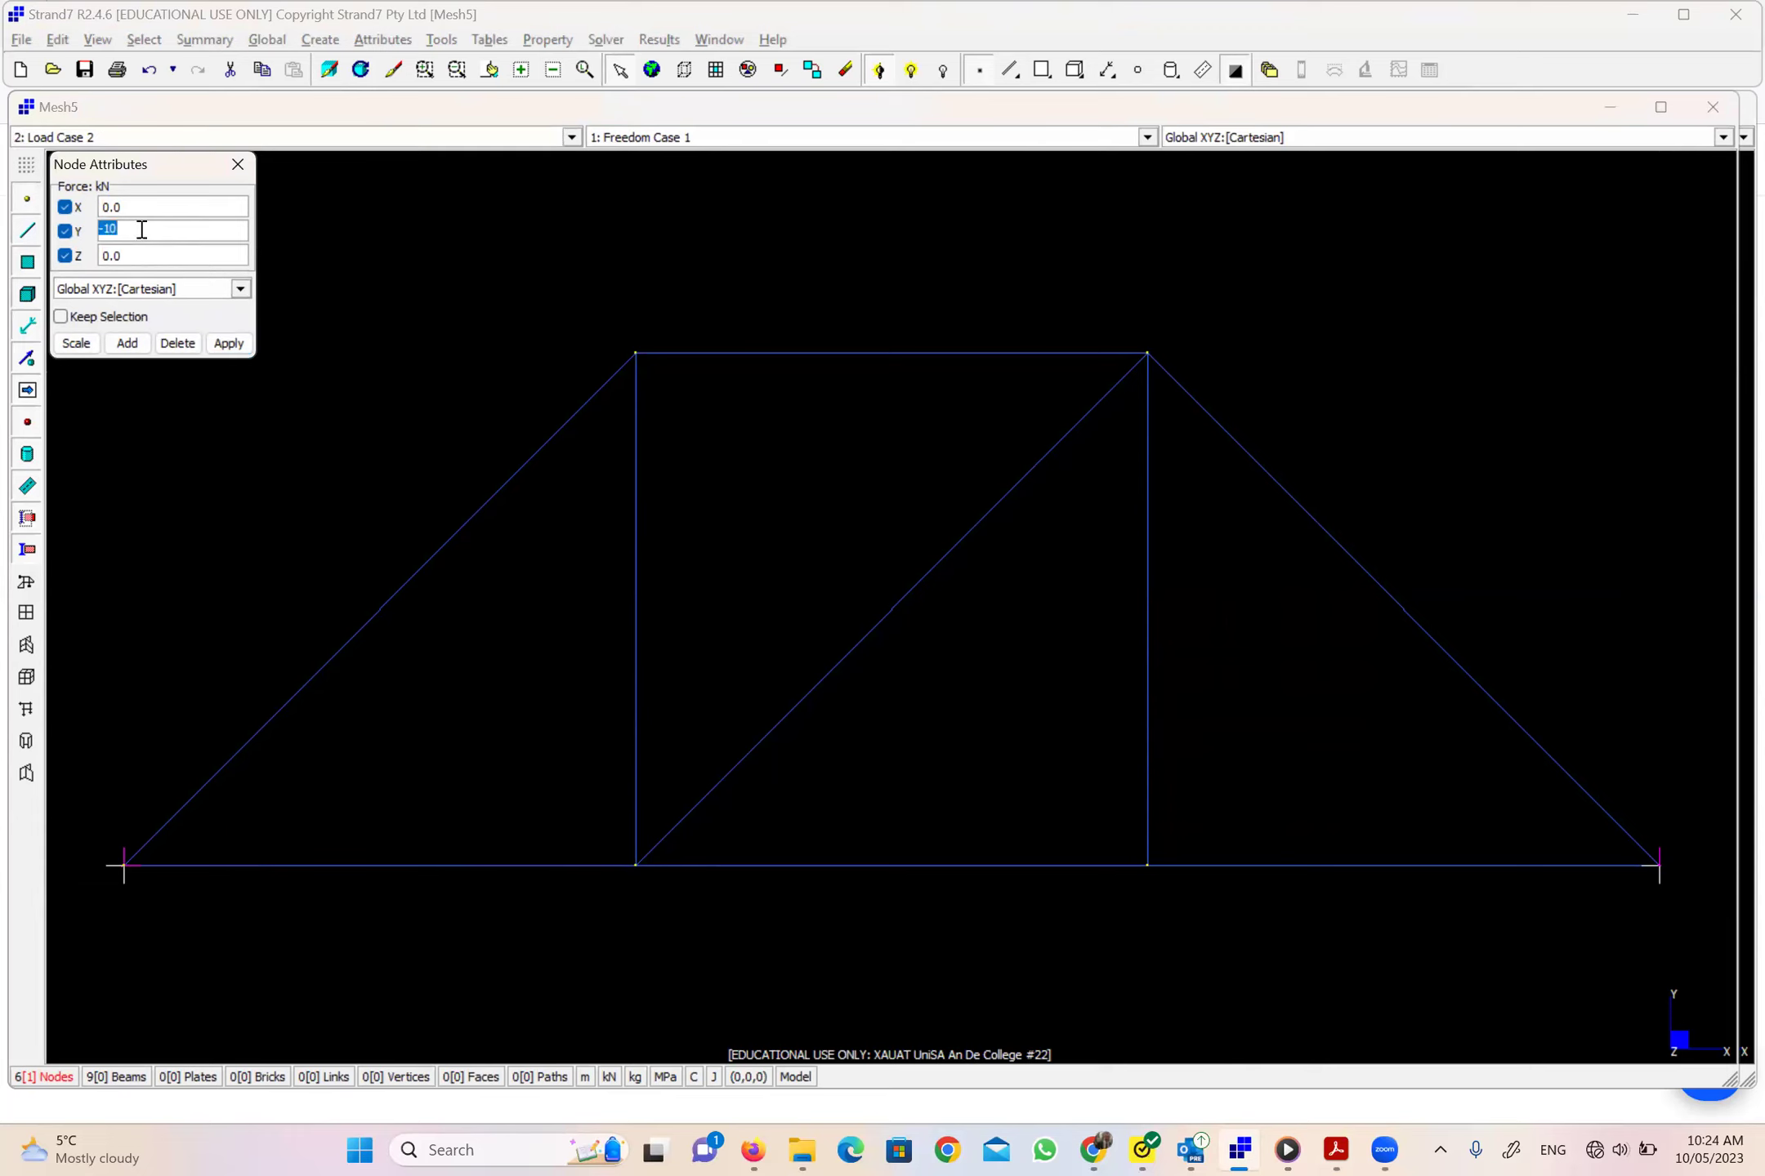
text(0)
click(175, 208)
text(30)
click(225, 348)
click(237, 164)
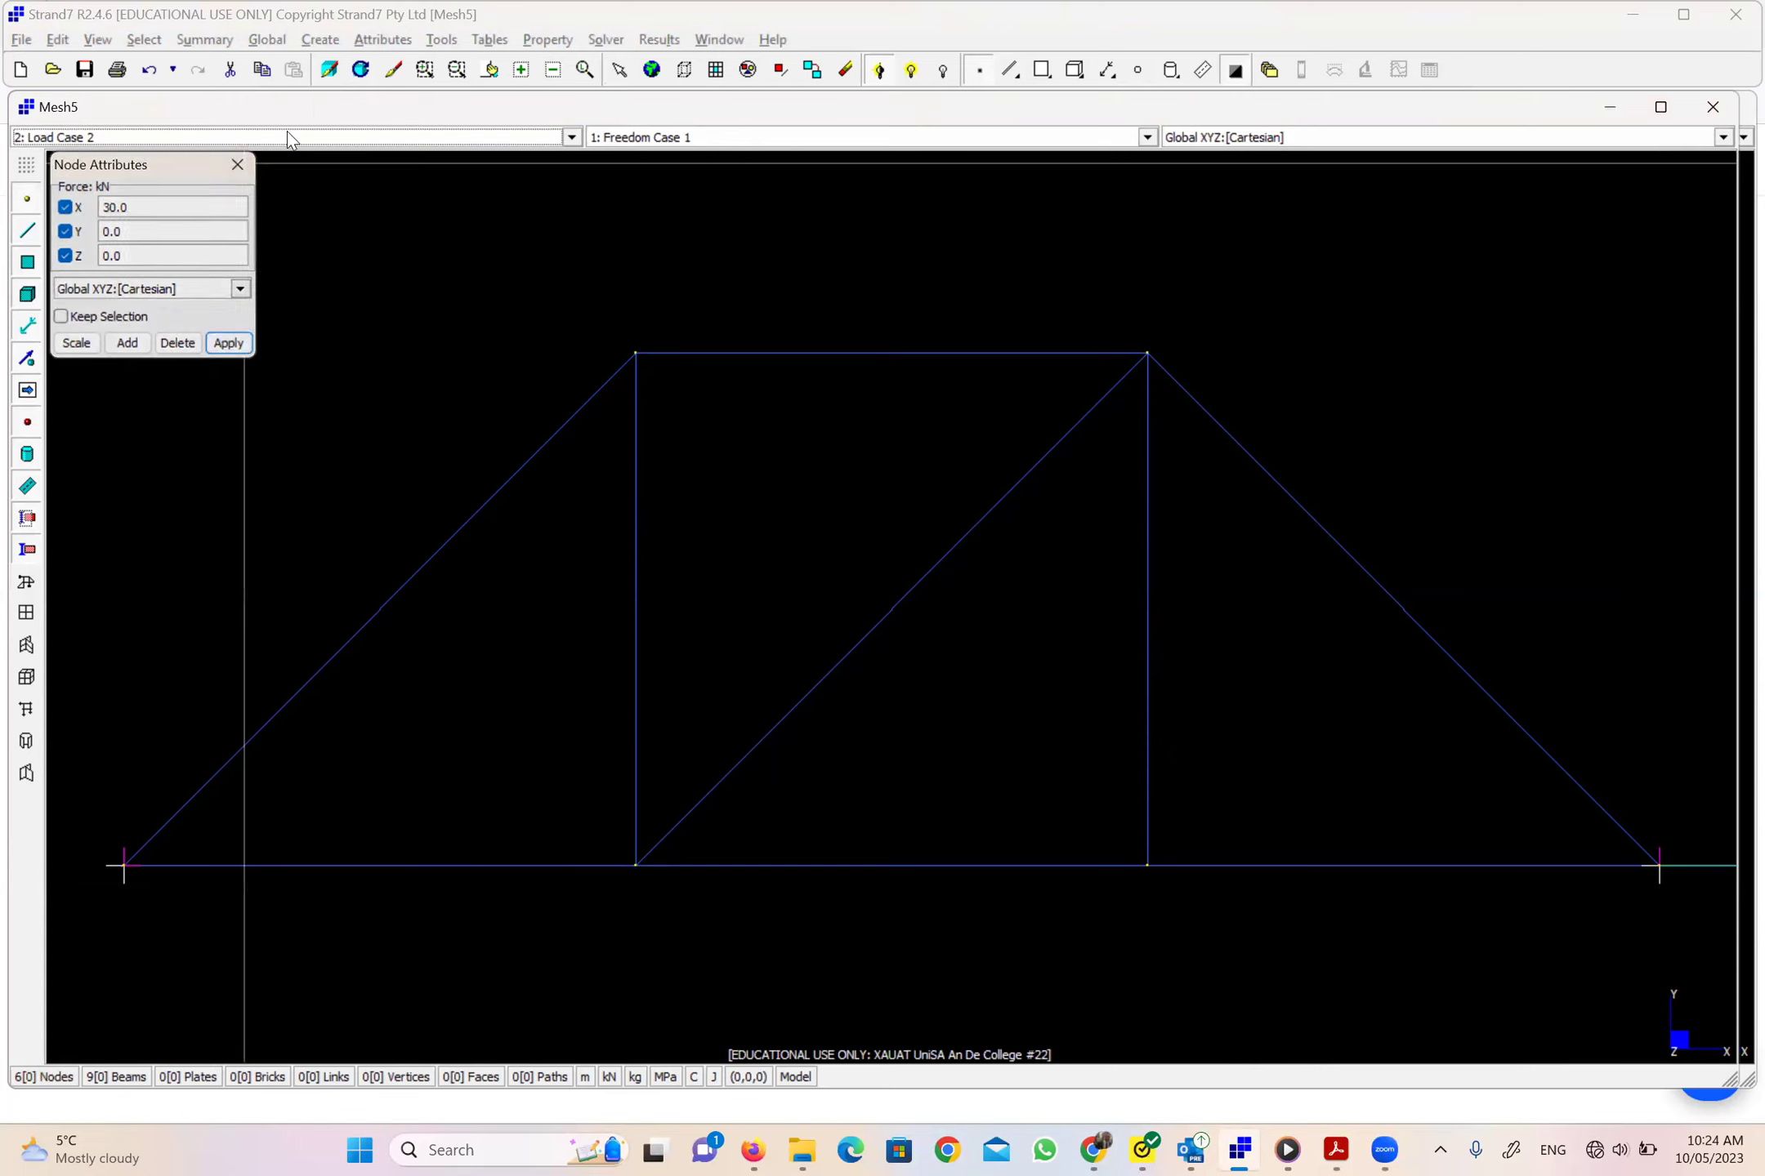
Redraw the model and turn on value labels for the node Force attribute in the attribute display.
click(330, 75)
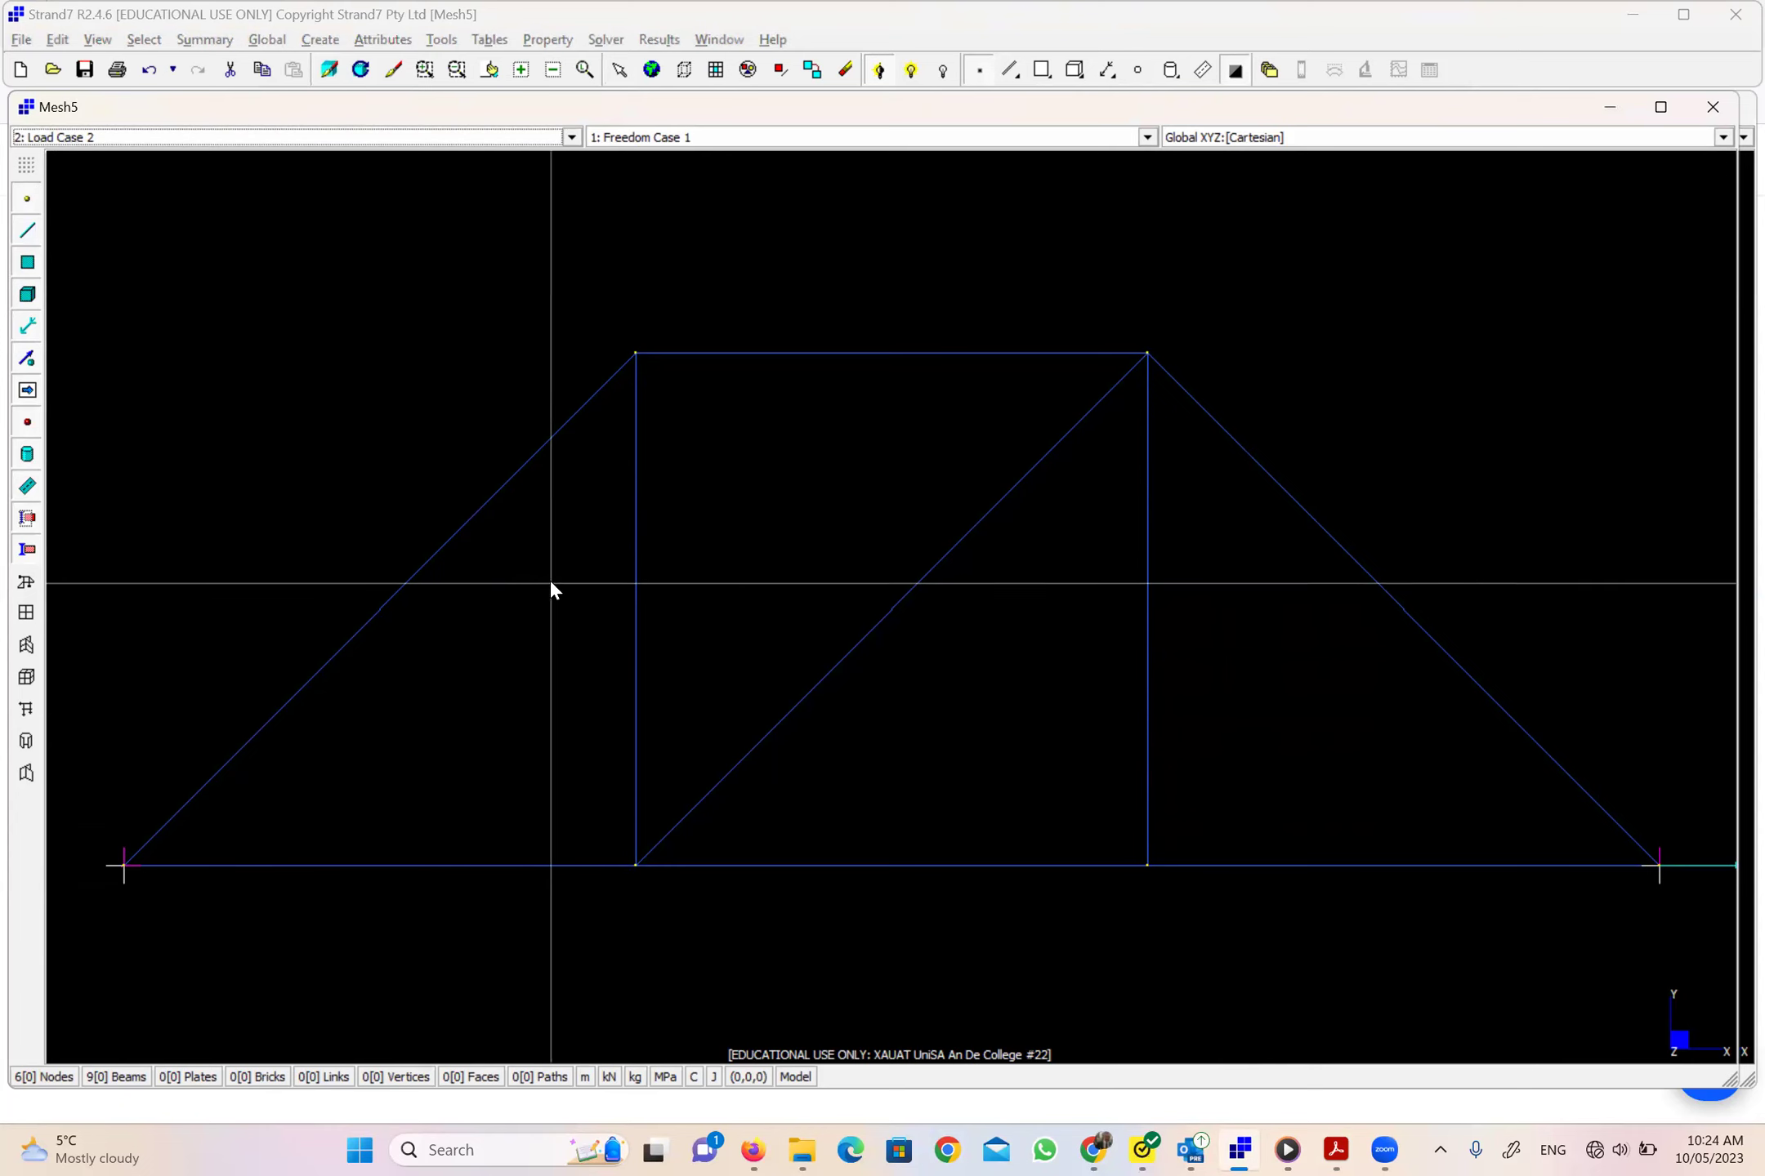
click(327, 75)
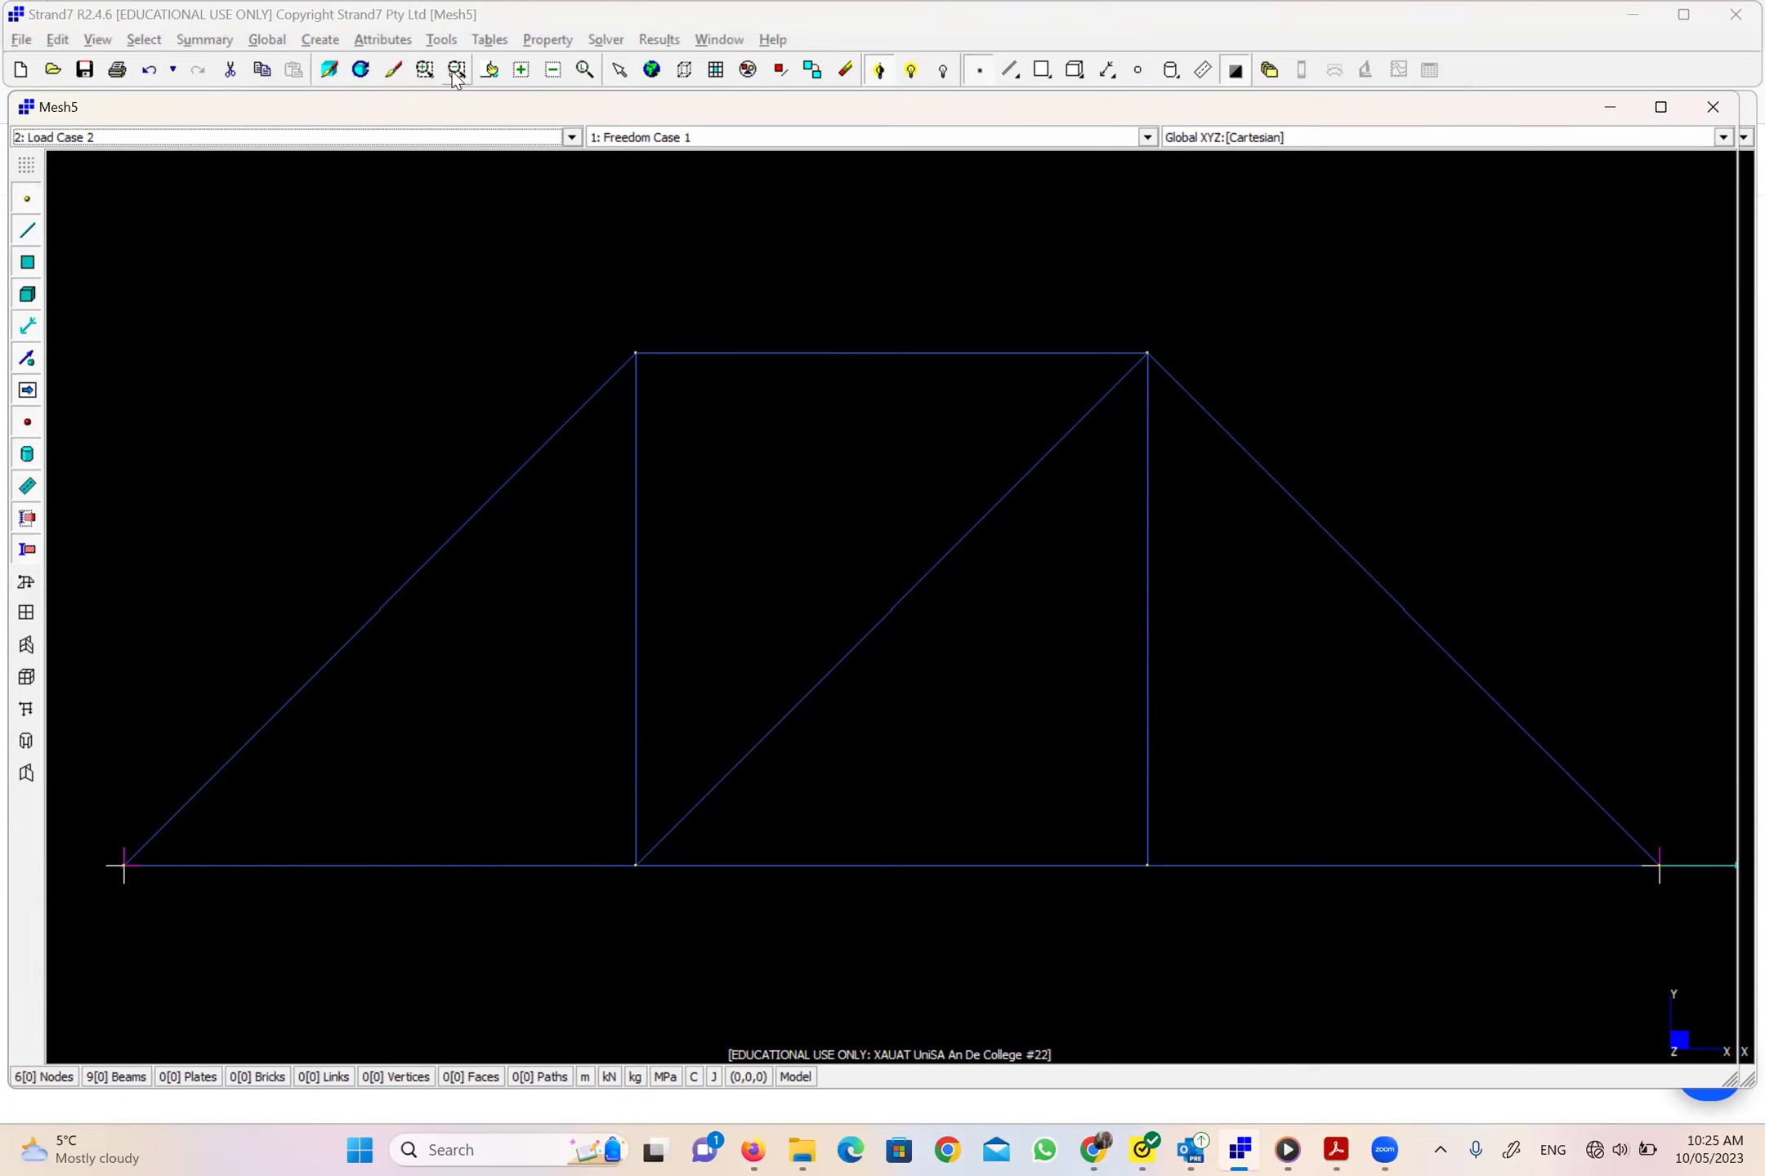
click(553, 71)
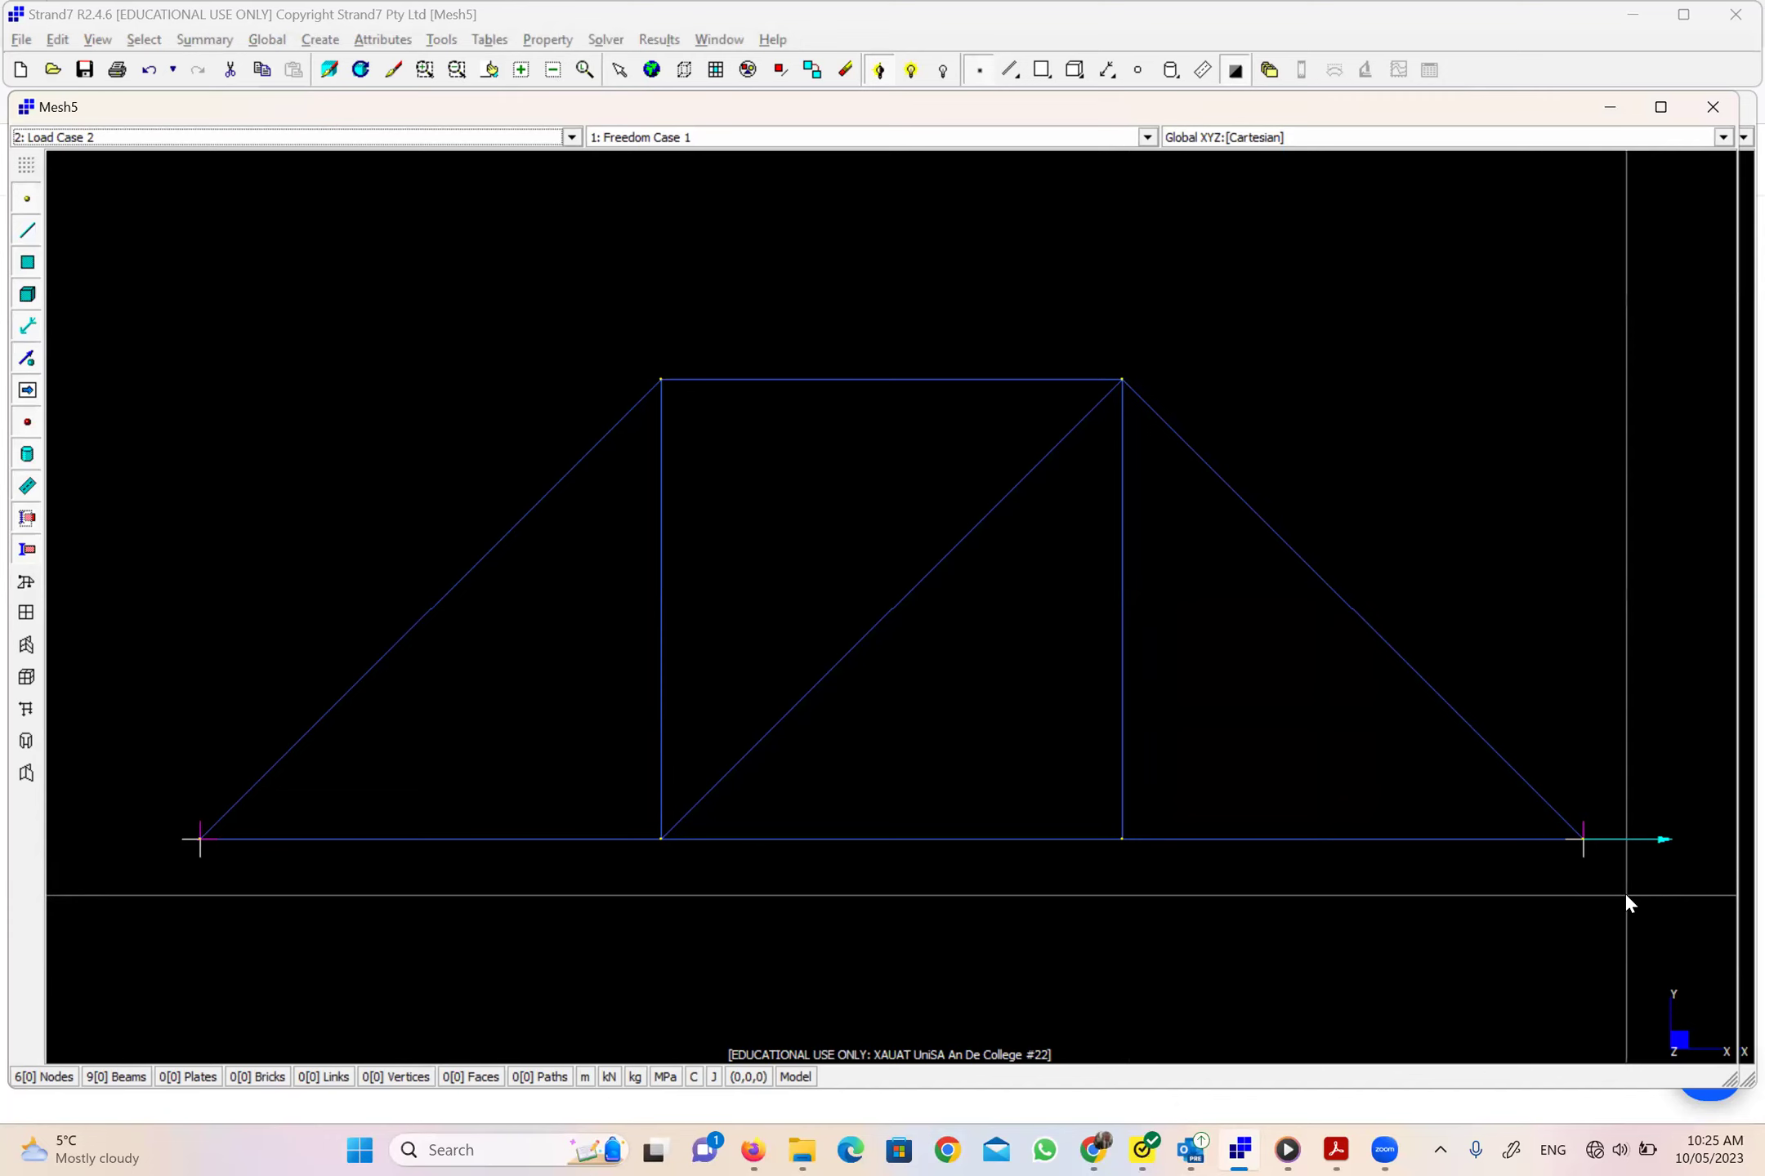
click(97, 40)
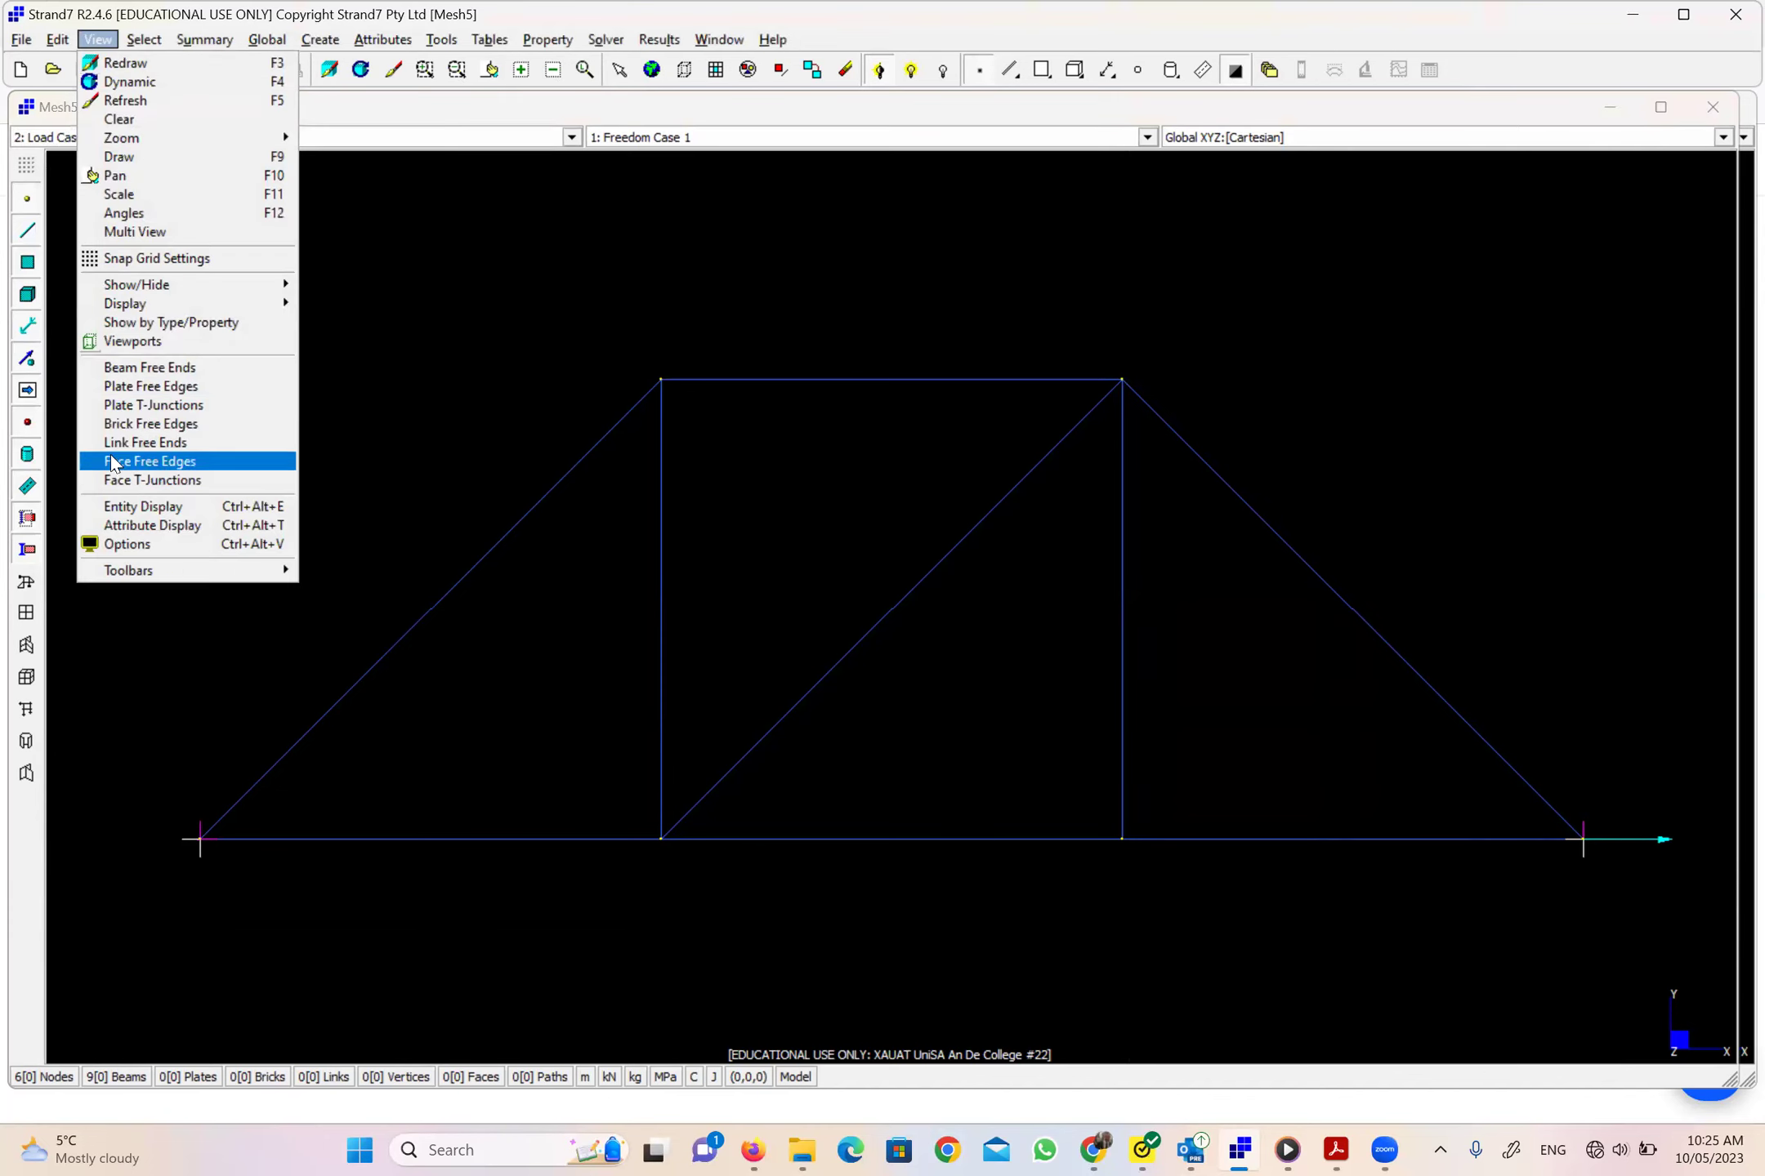
click(149, 528)
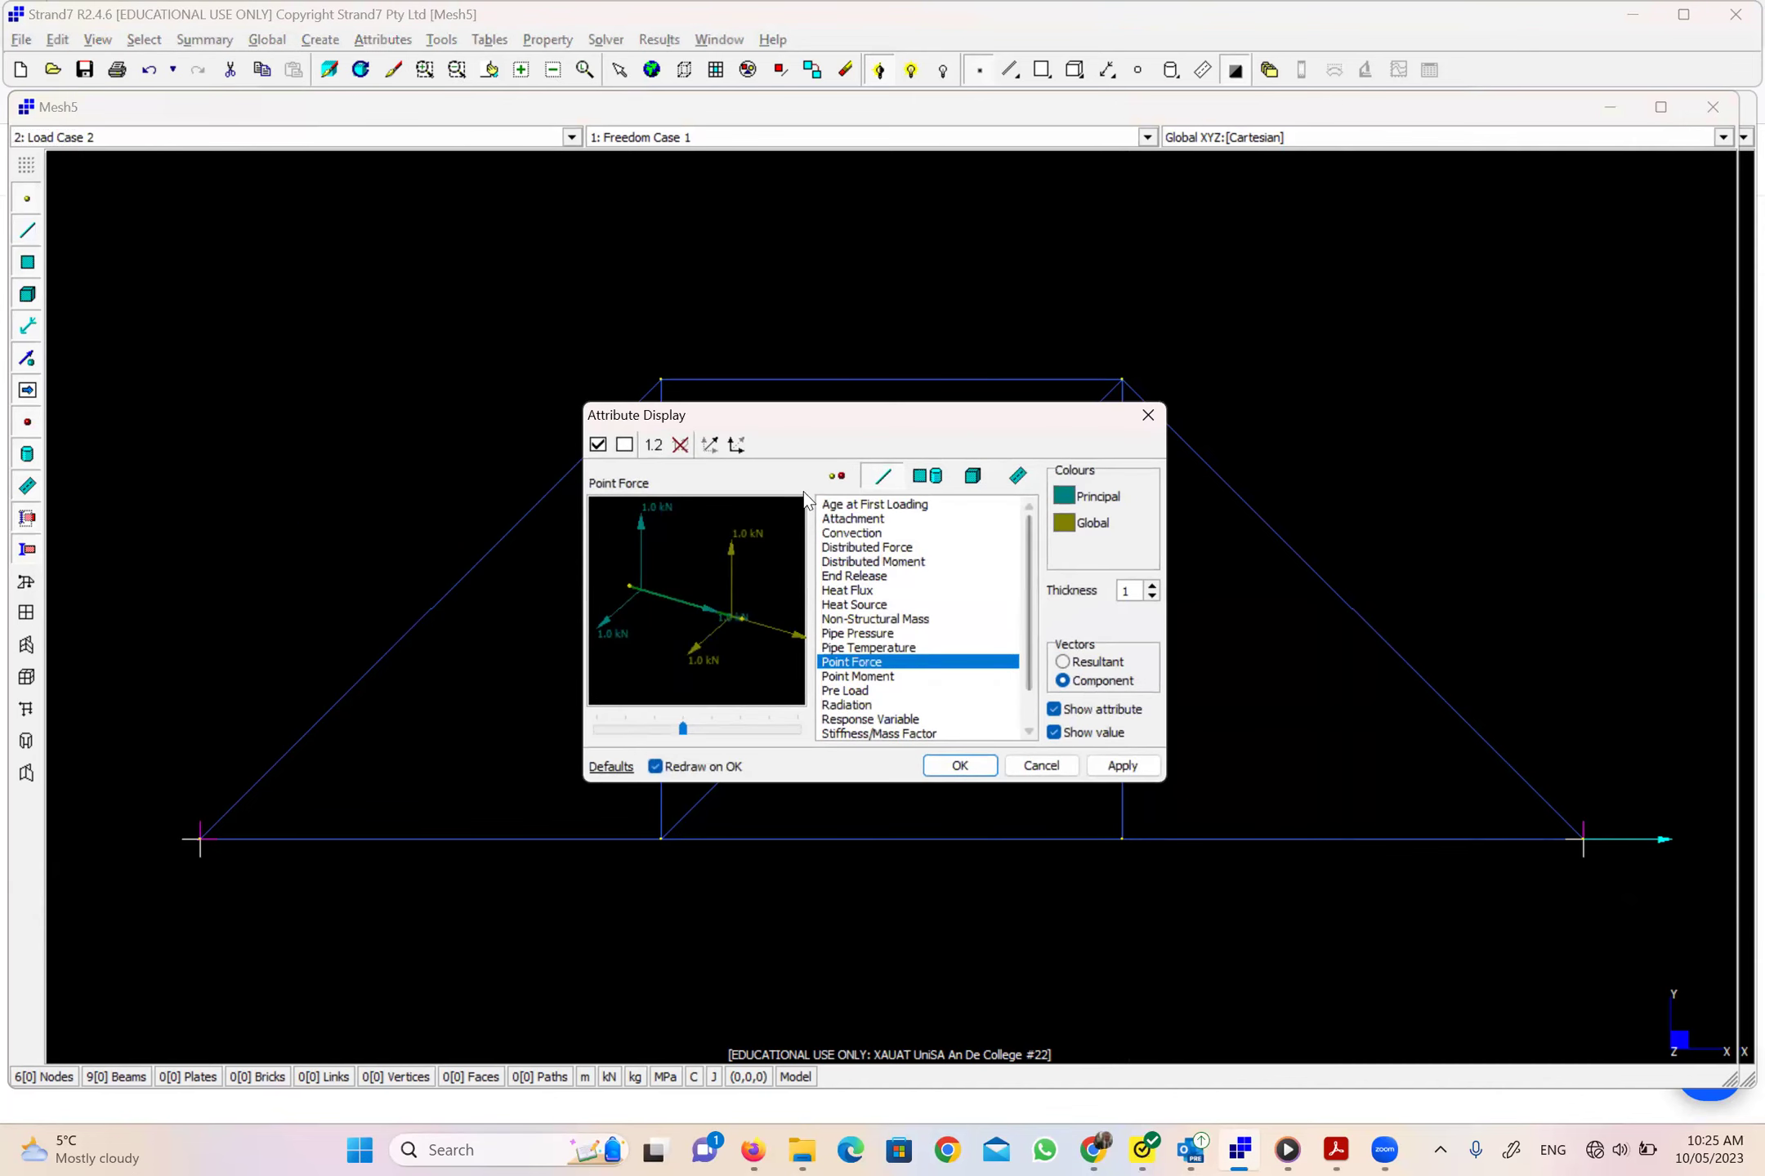
click(840, 479)
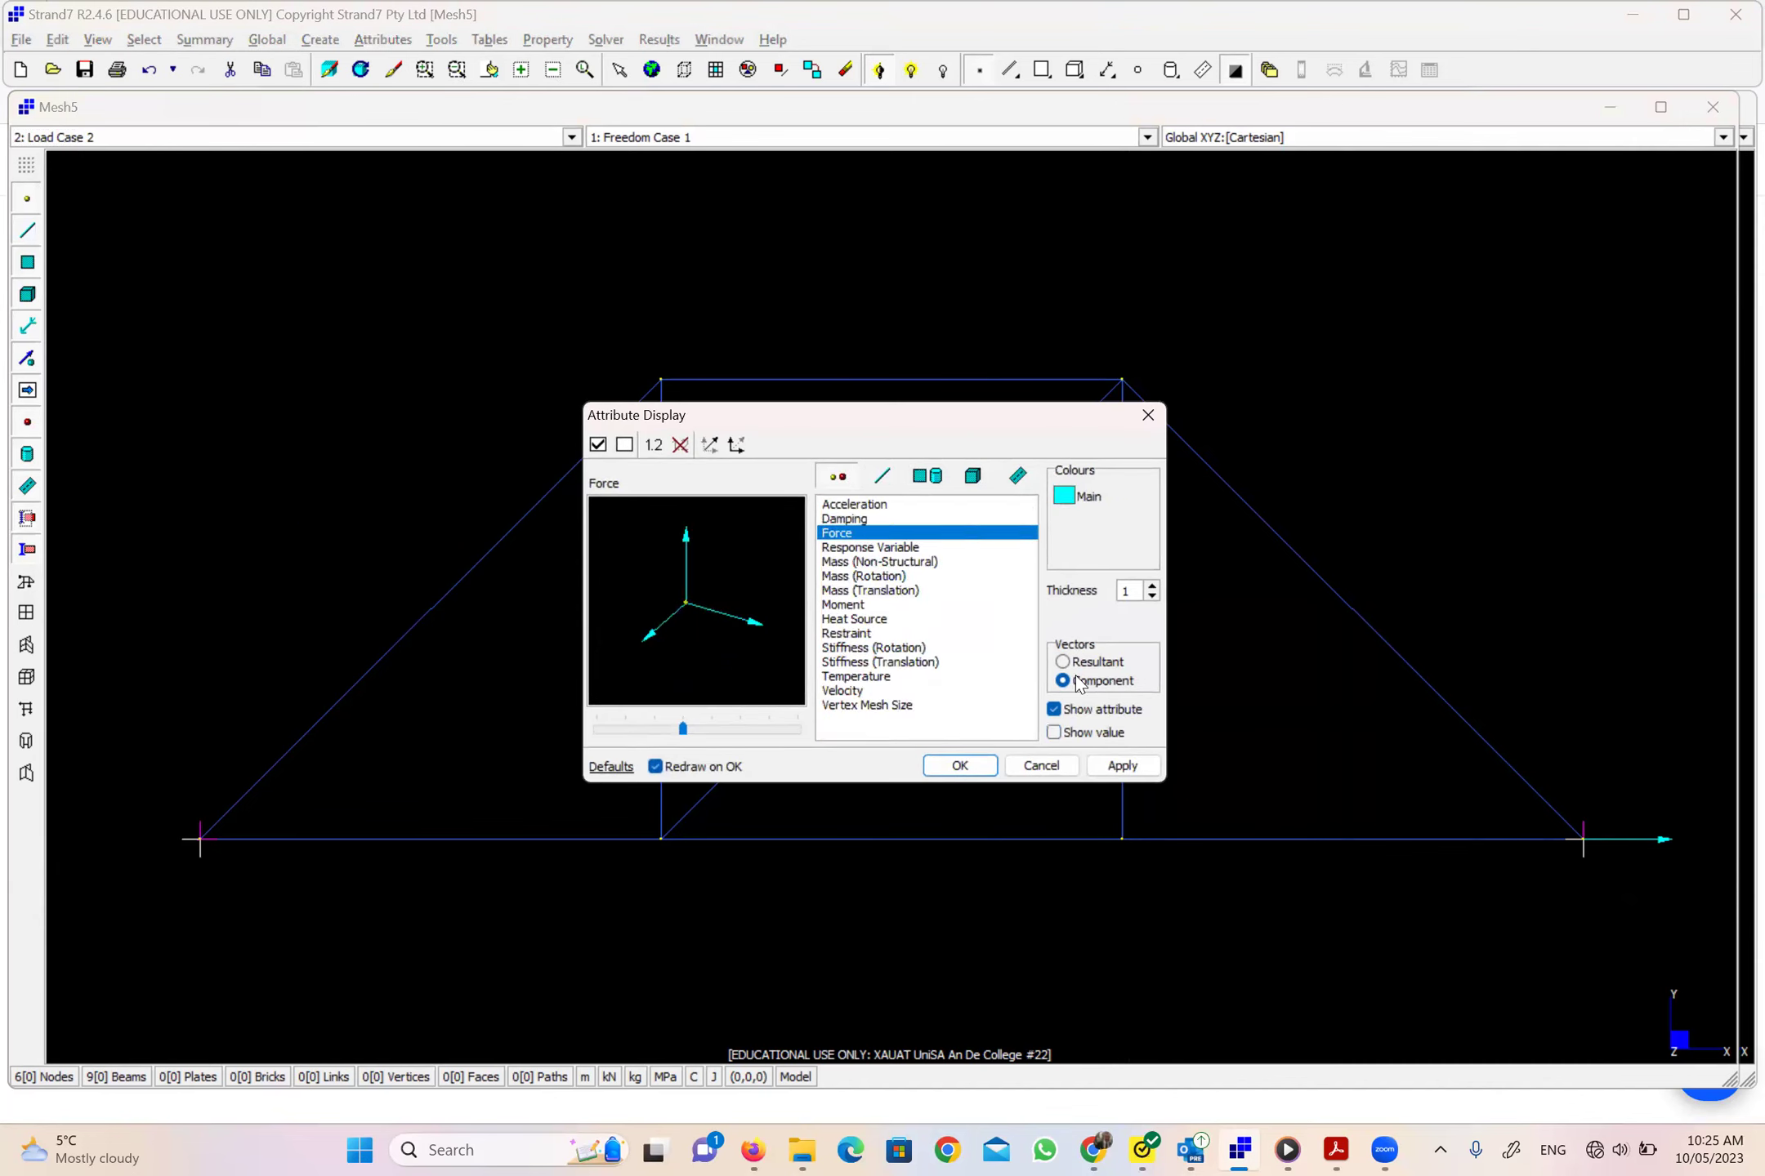
click(1077, 737)
click(1122, 766)
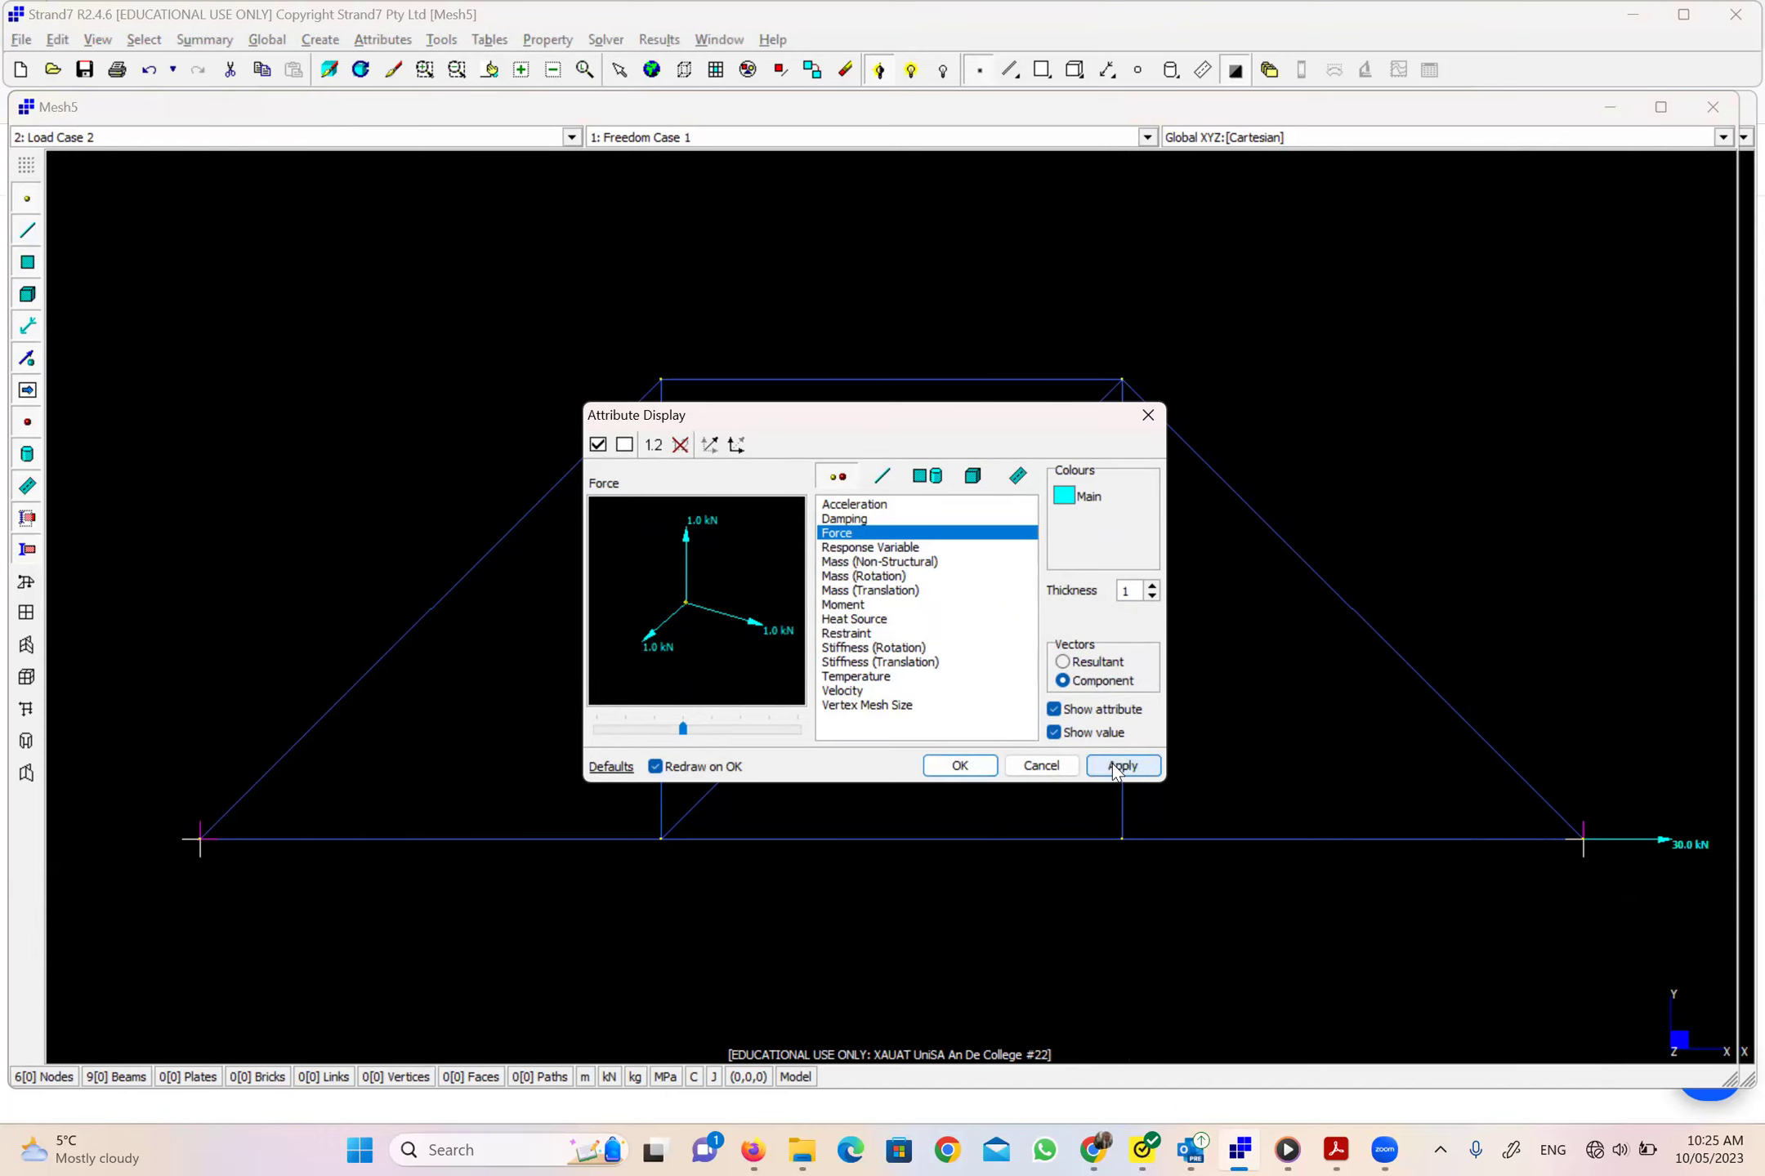
click(957, 767)
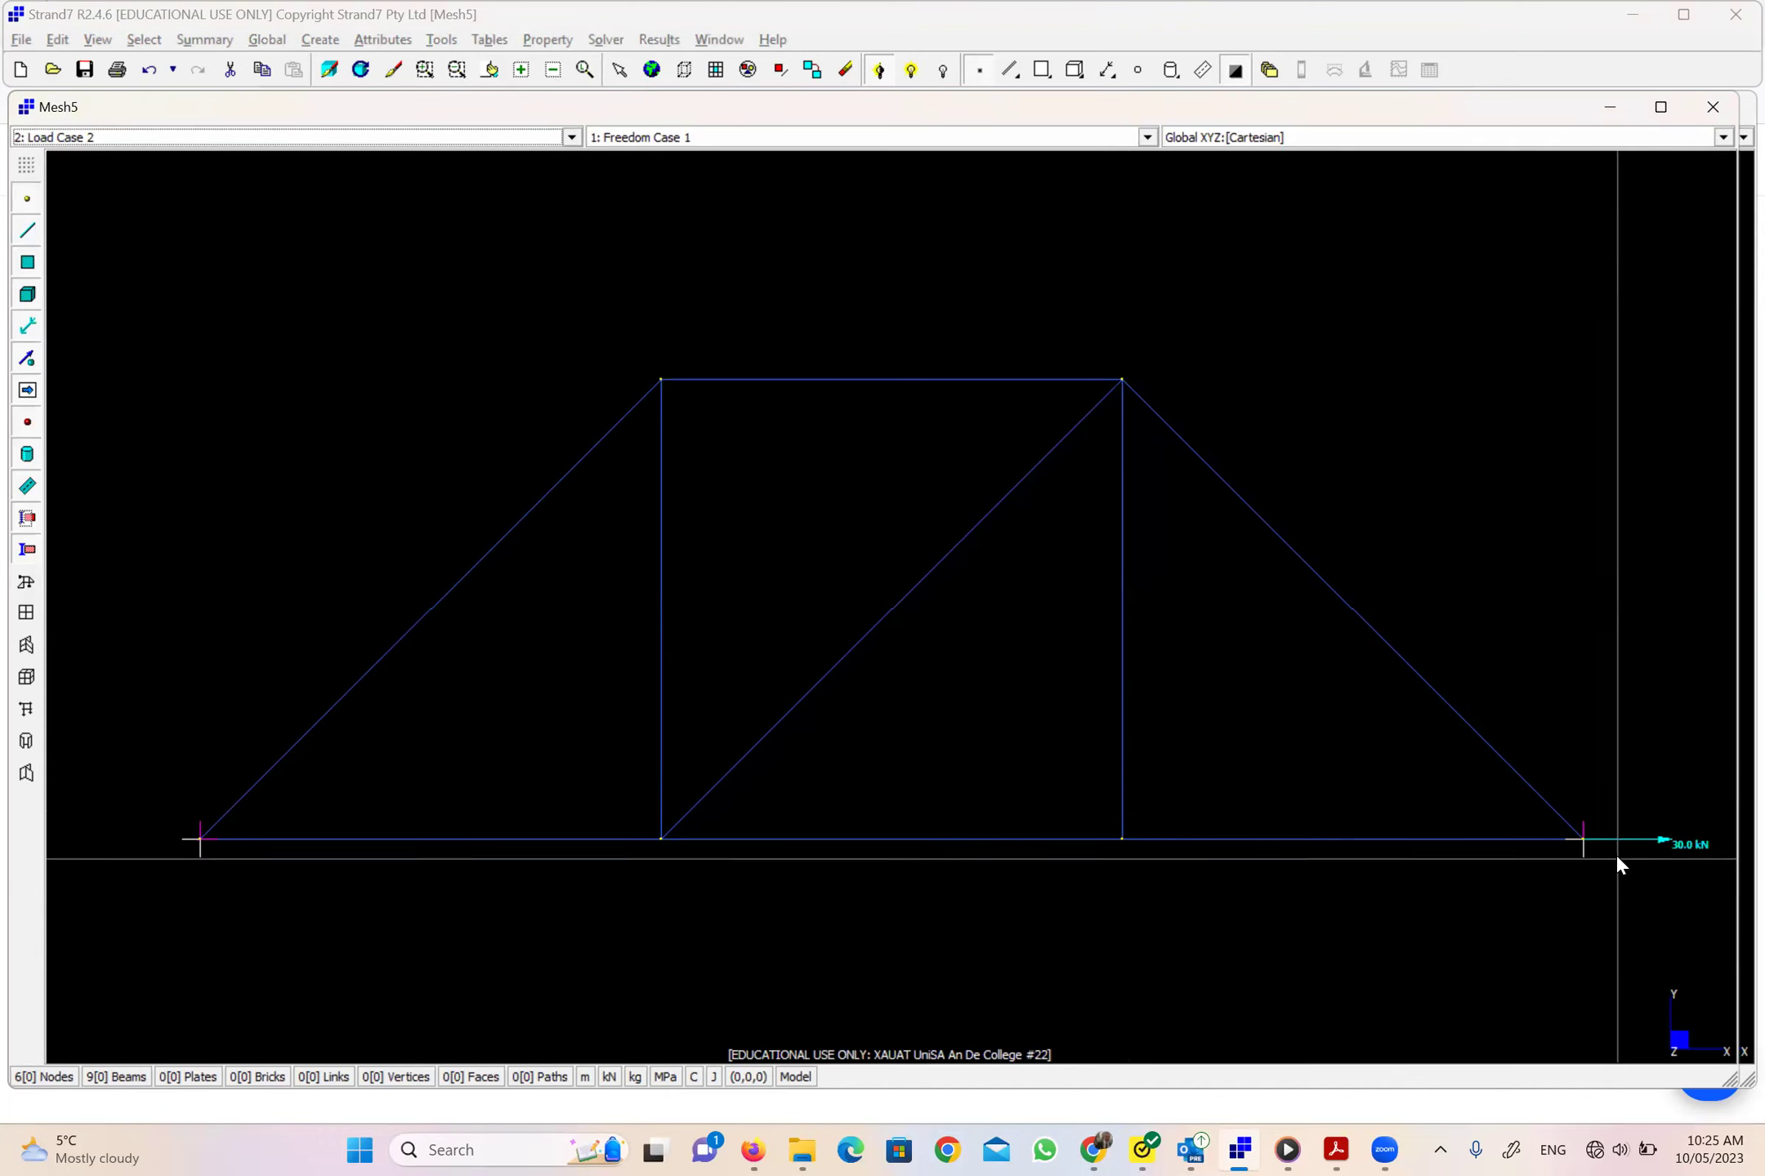
Display the loads of Load Case 1, and return to Load Case 2 to compare them.
click(347, 140)
click(326, 159)
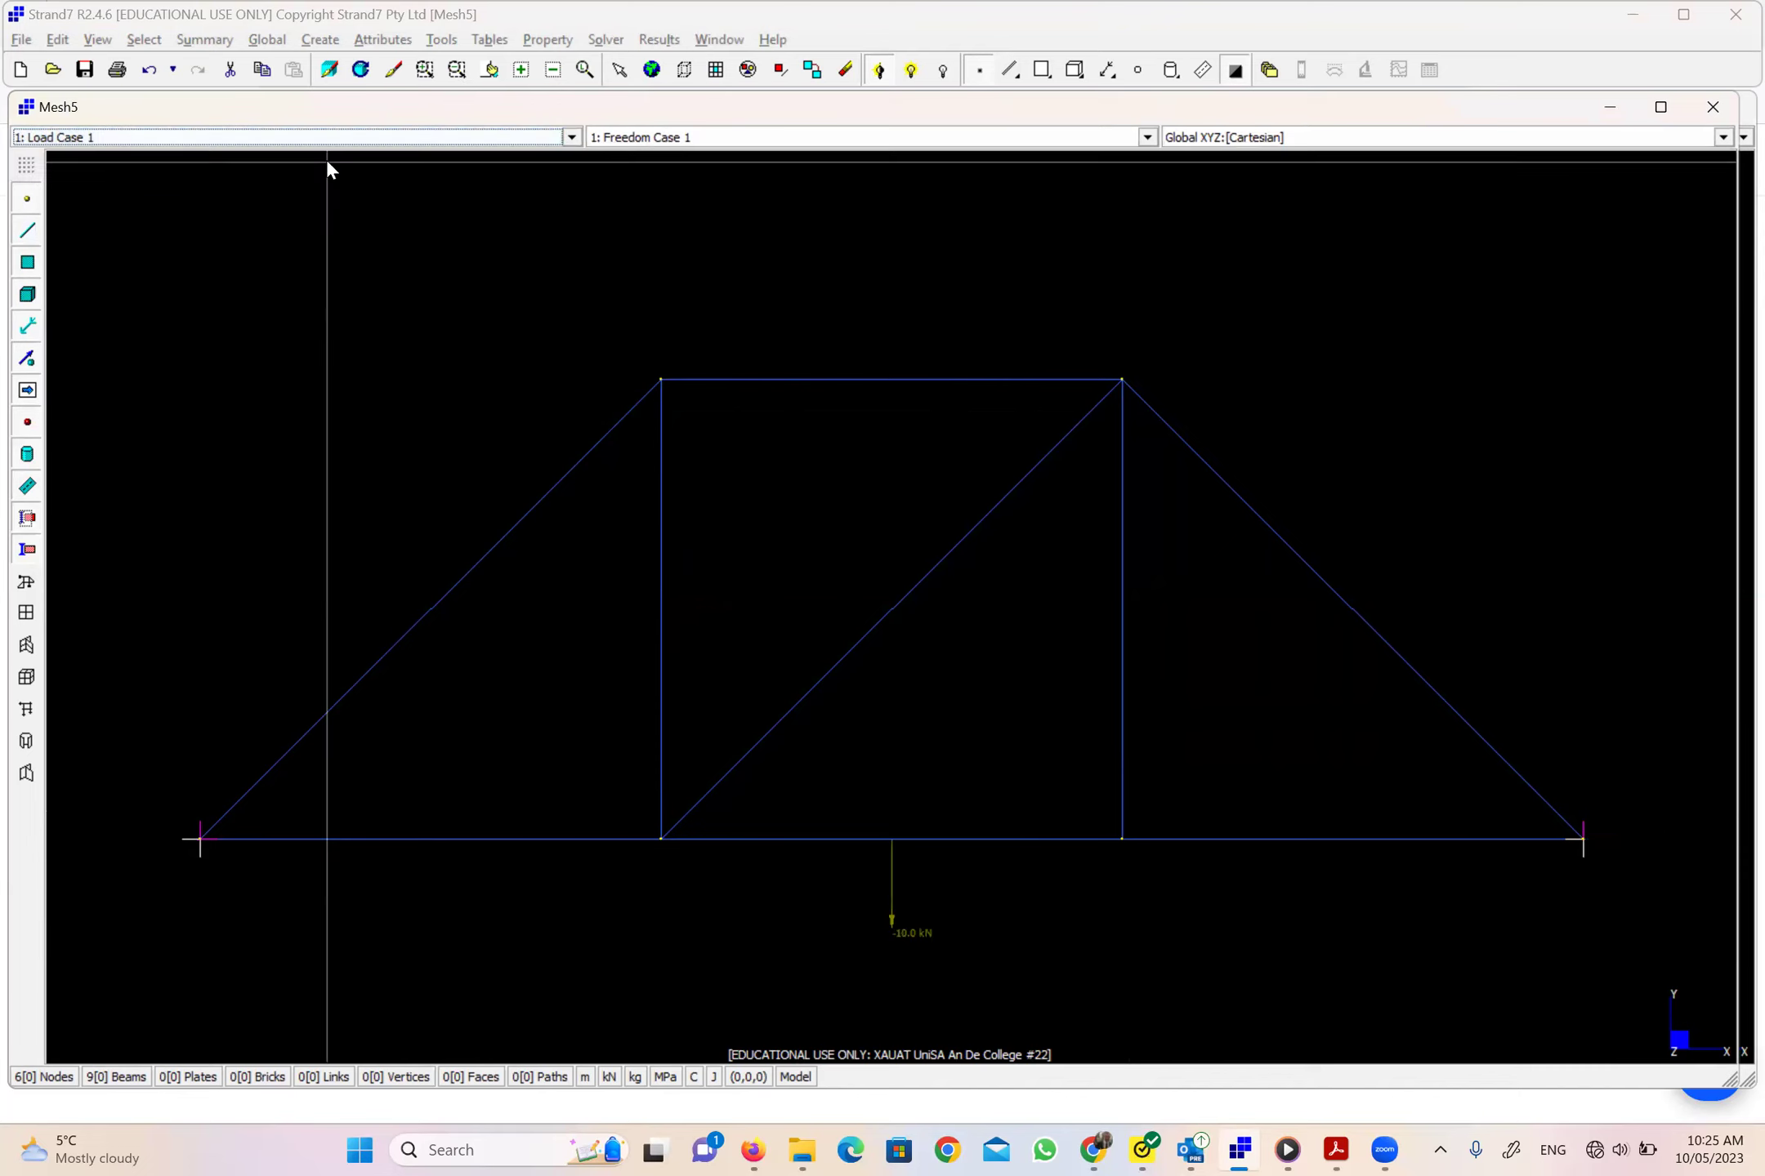
click(258, 135)
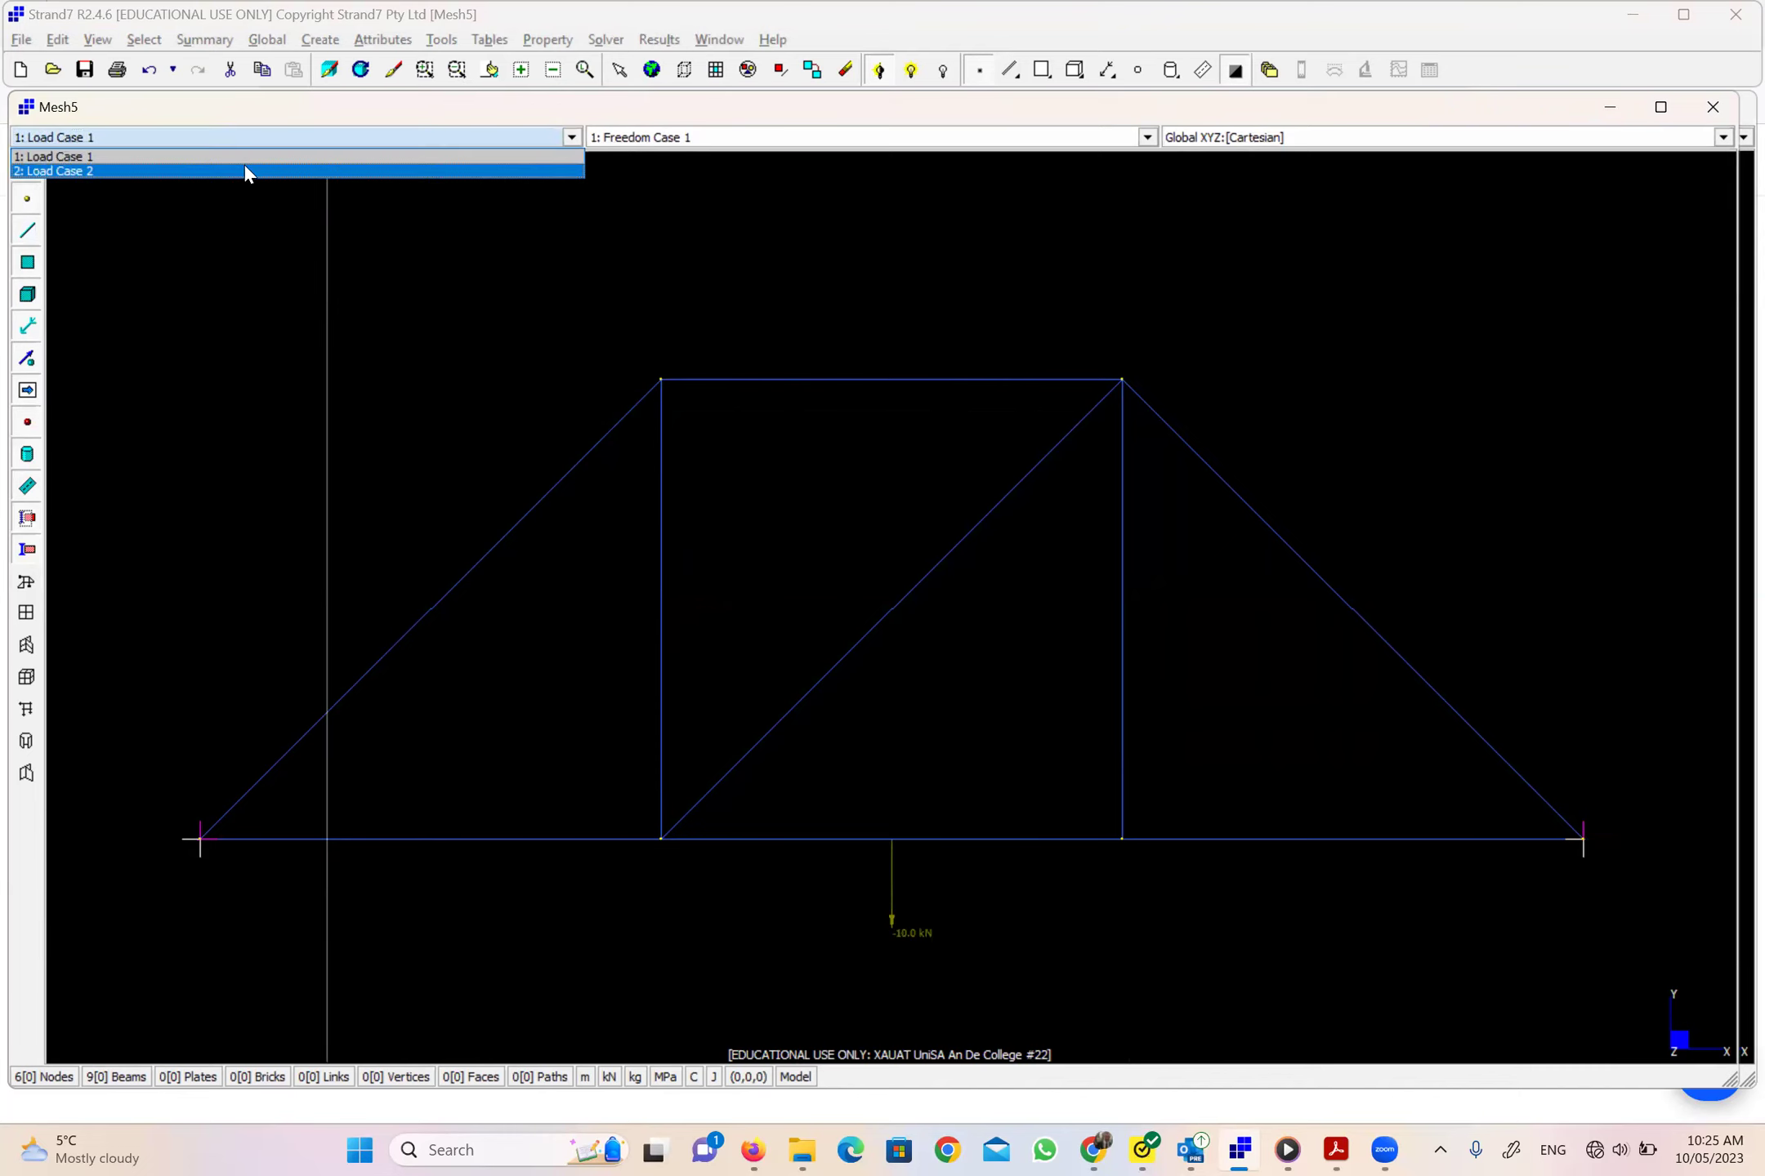
click(244, 164)
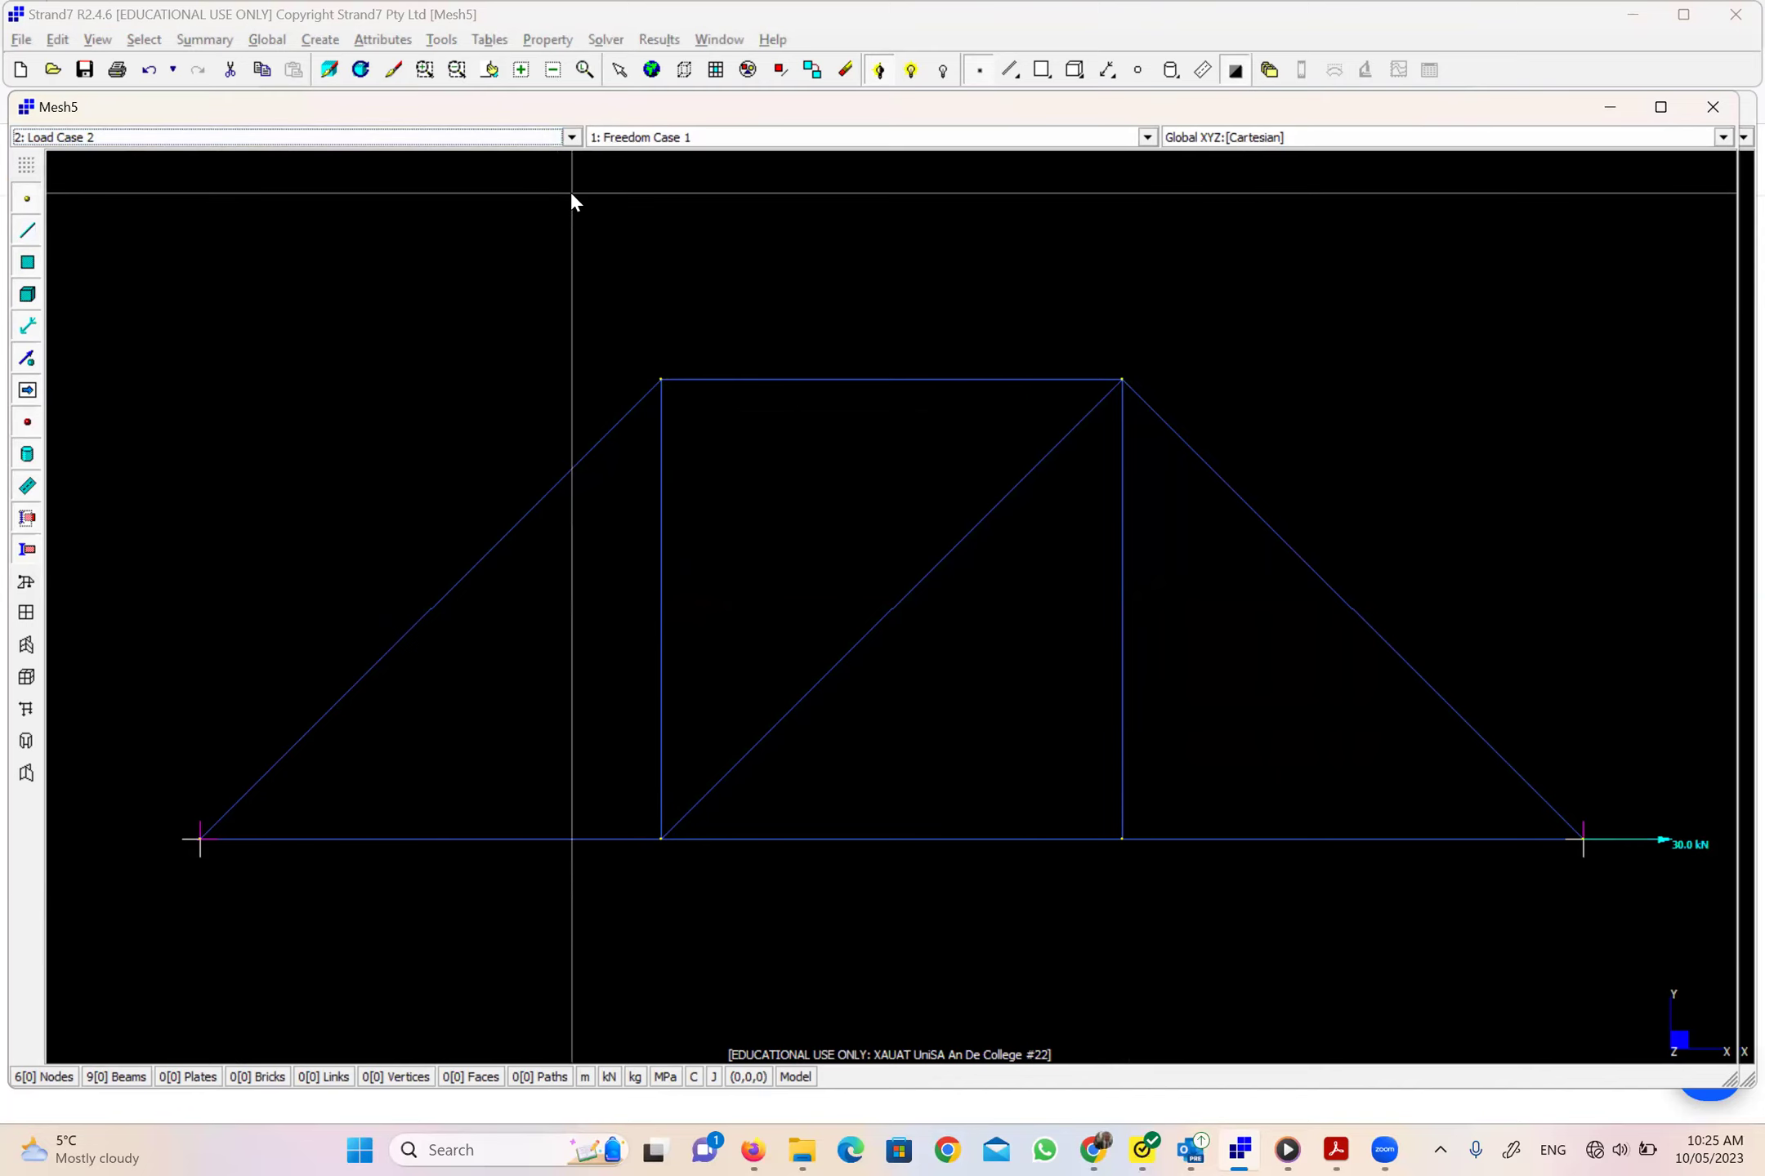
Add a linear load case combination and name it Combination 1.
click(651, 40)
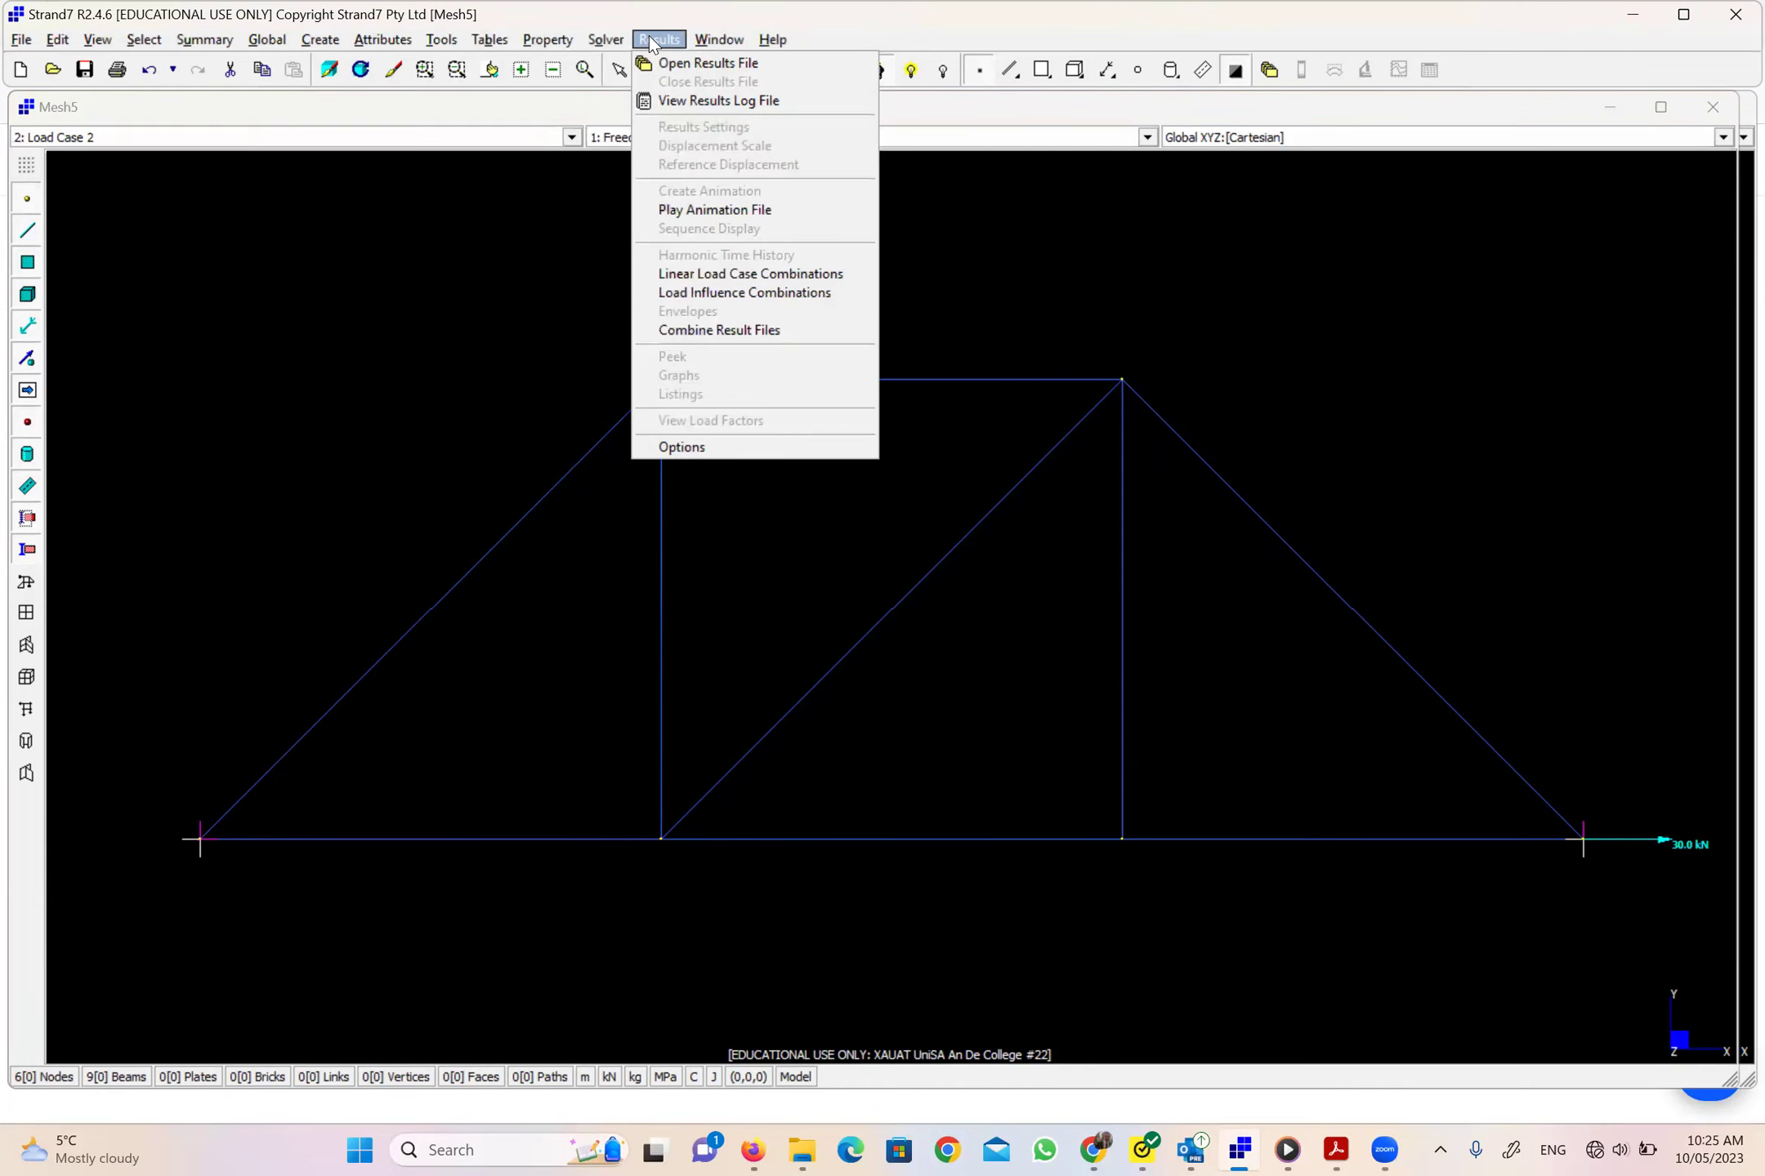
click(457, 278)
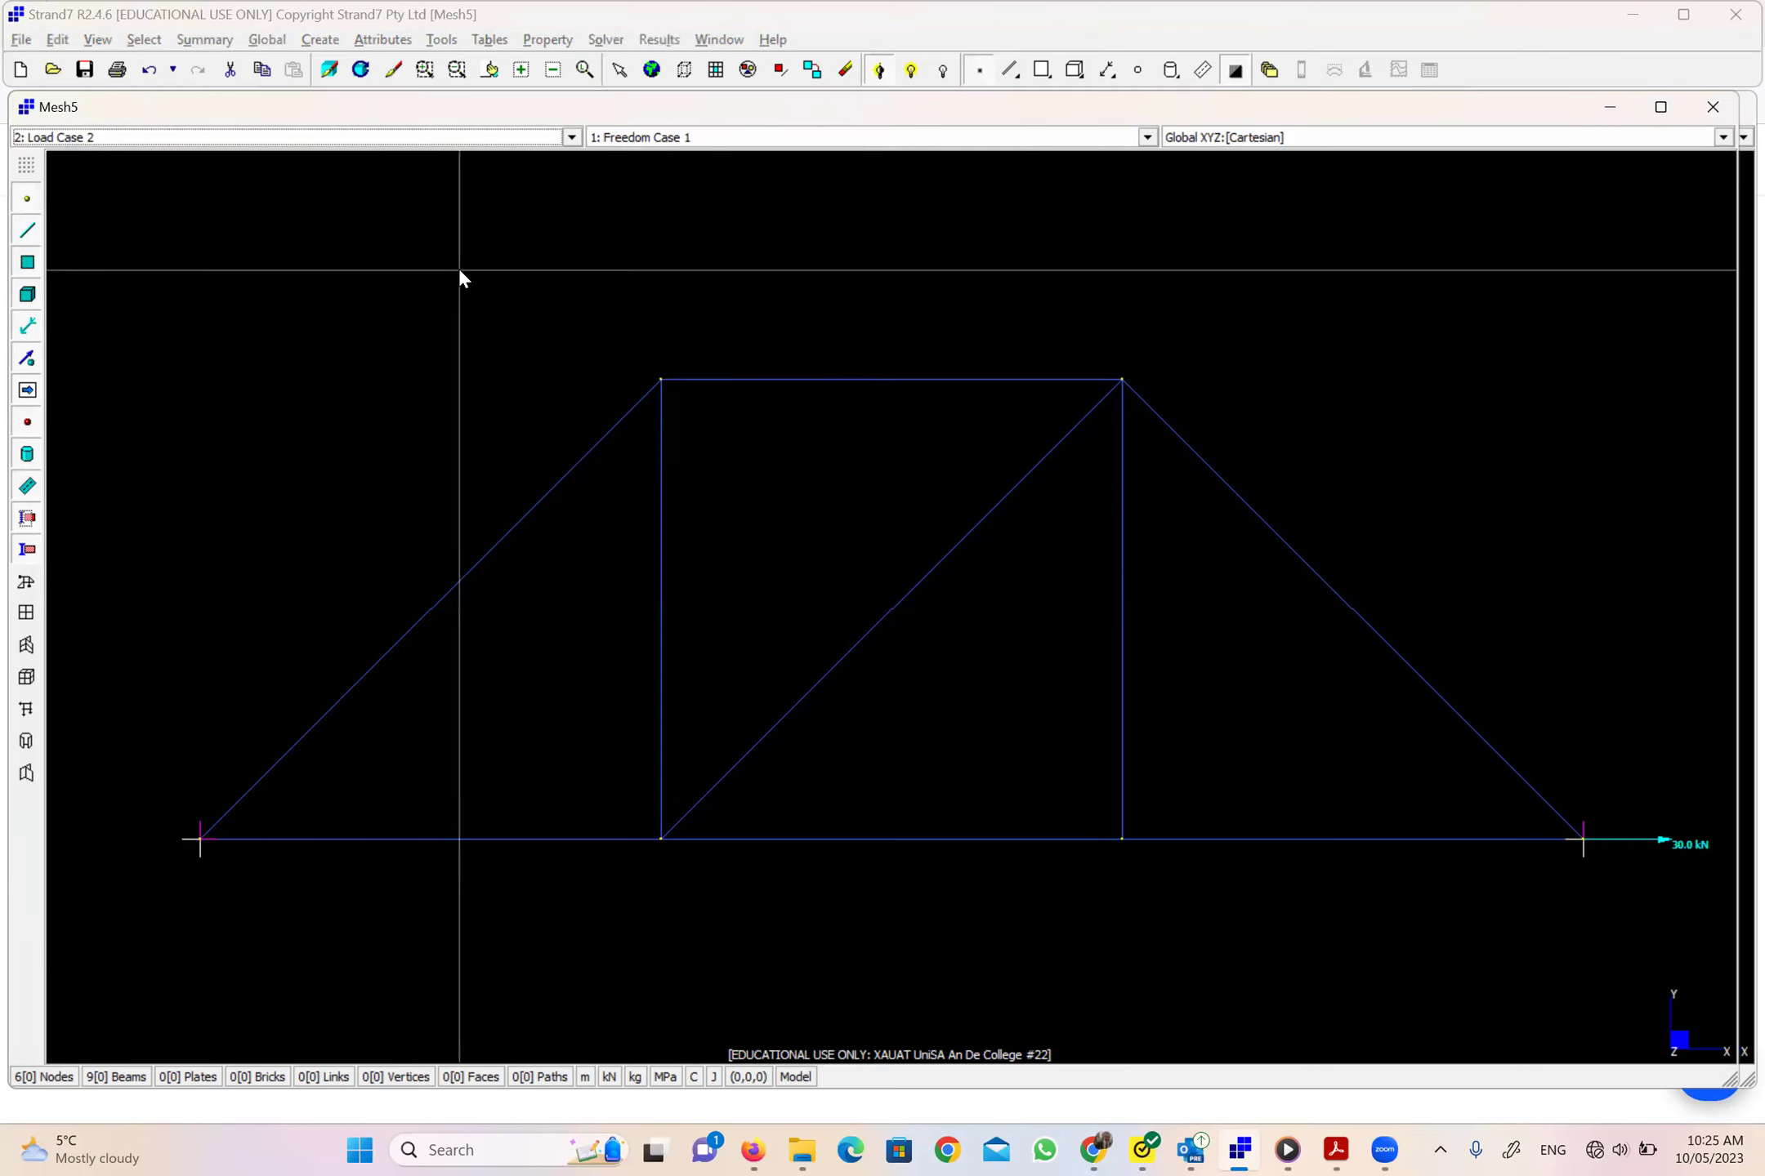
click(662, 39)
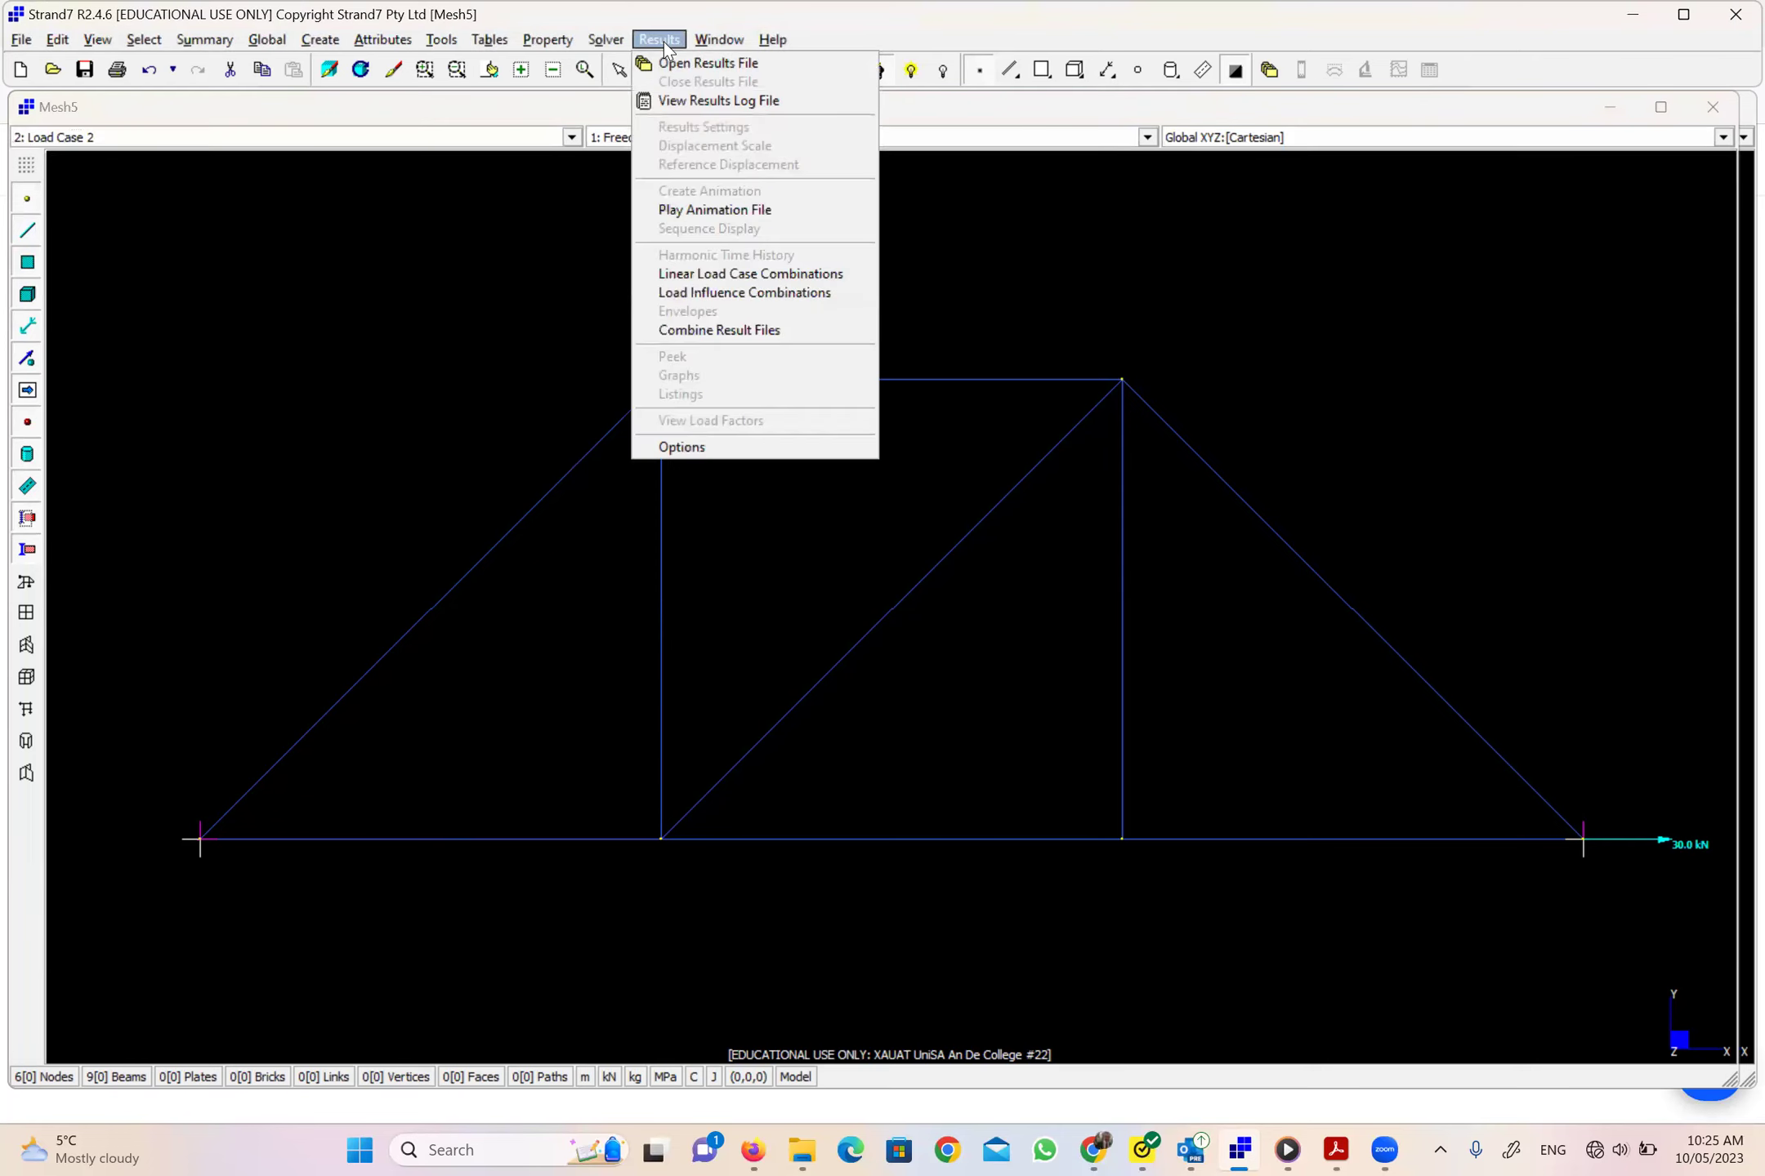
click(768, 276)
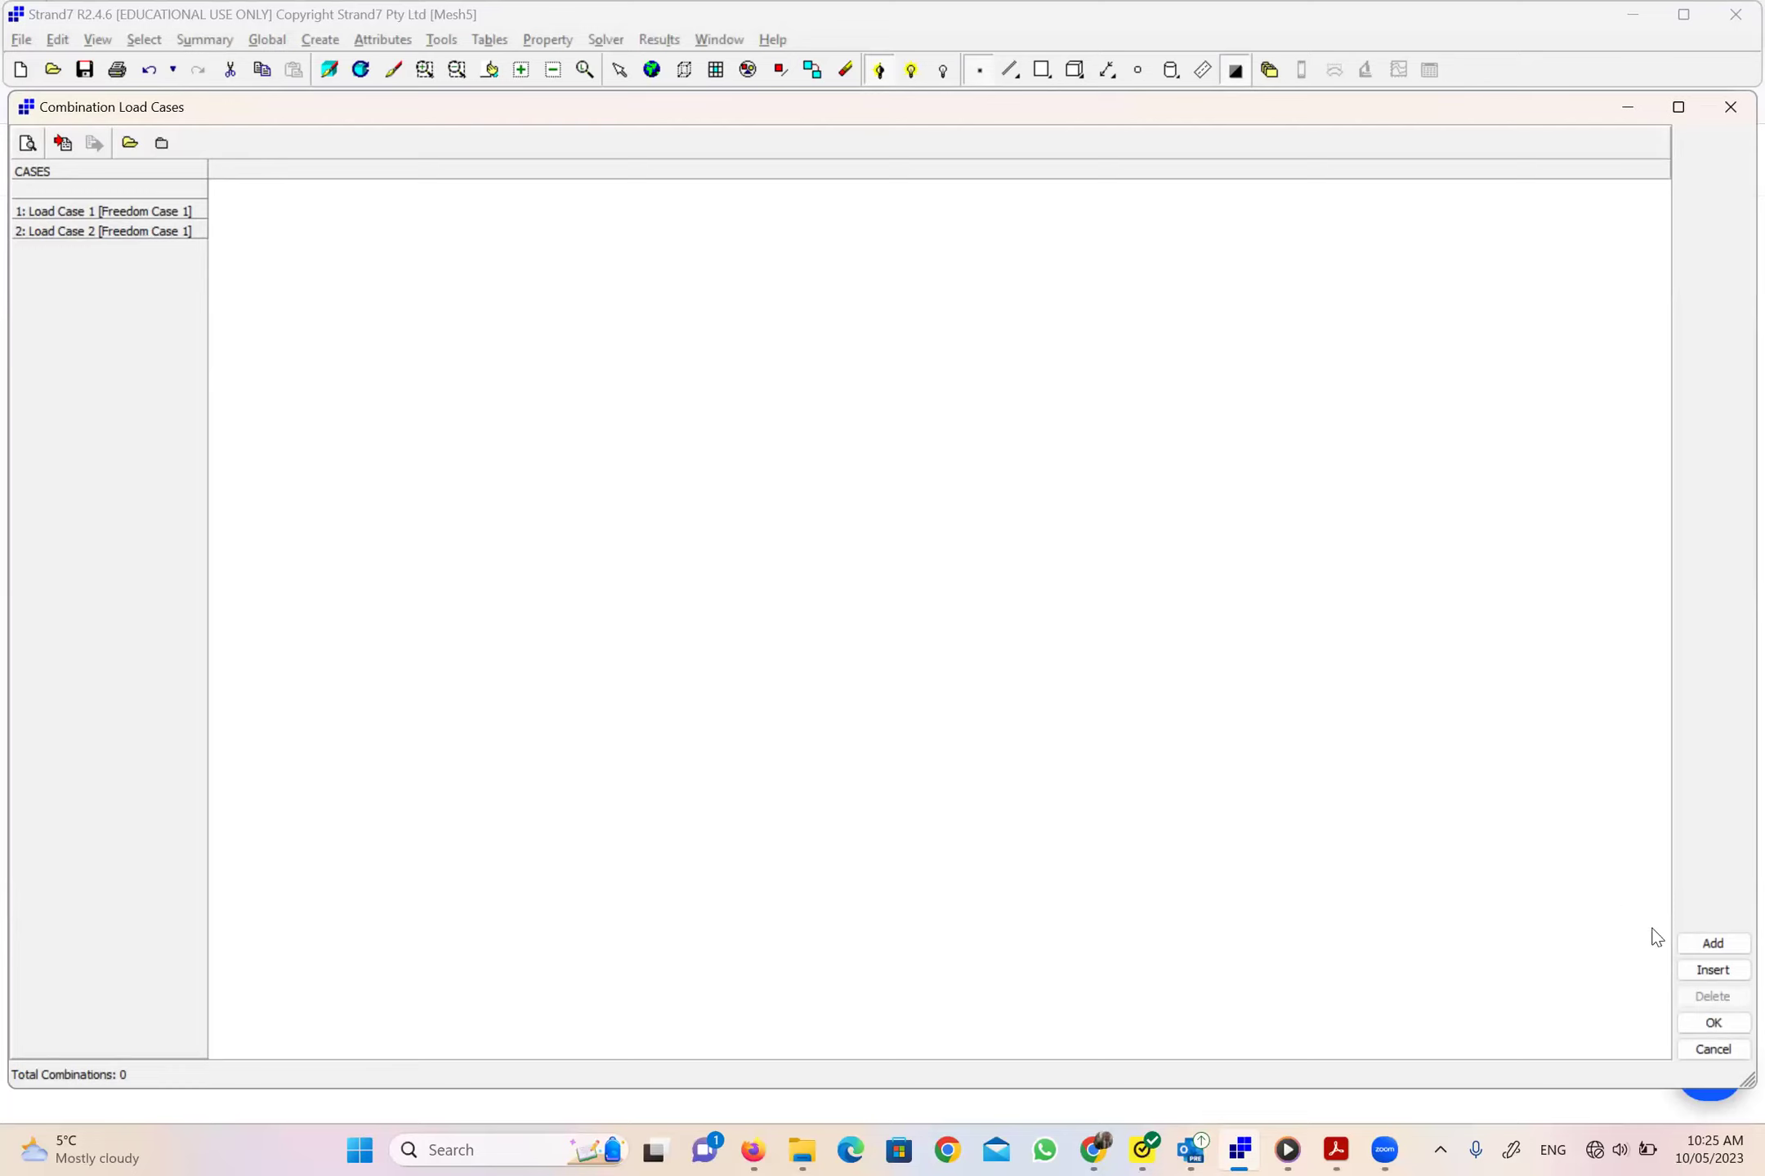
click(1713, 944)
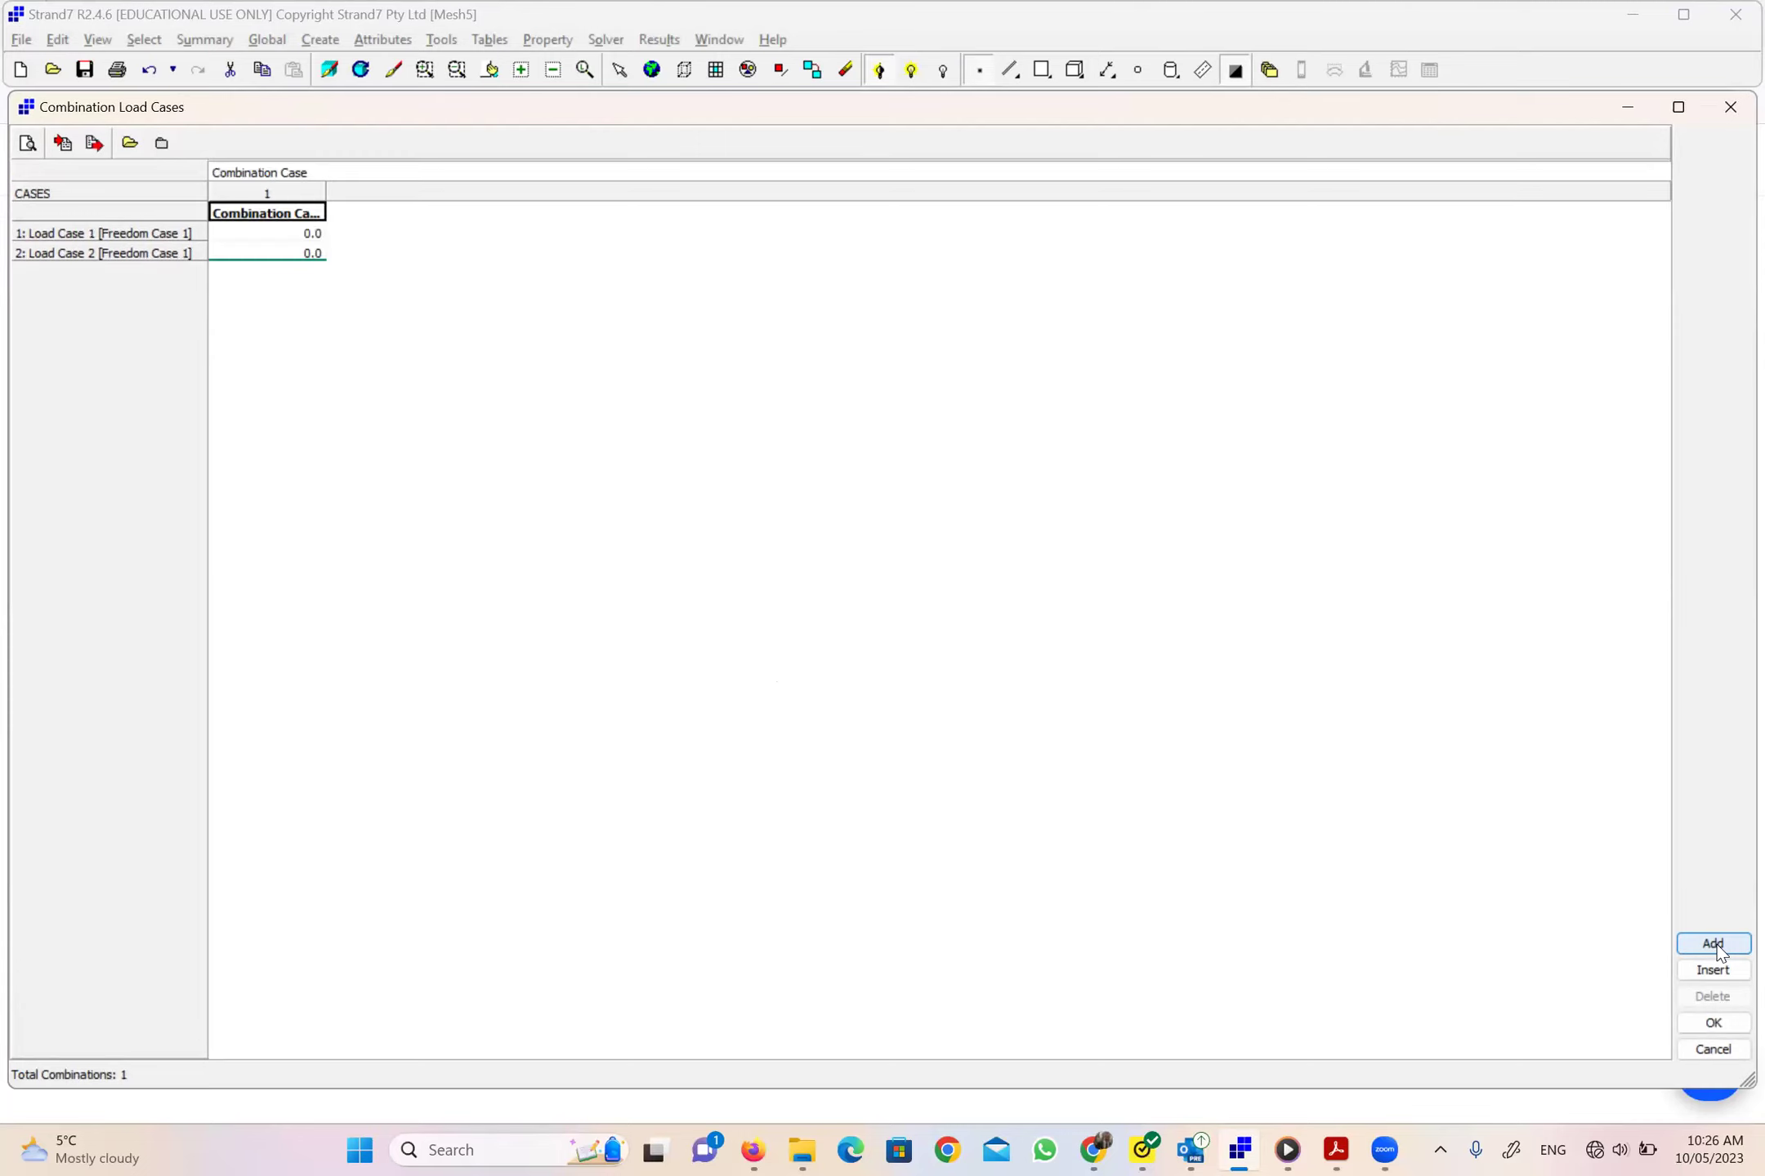
click(254, 170)
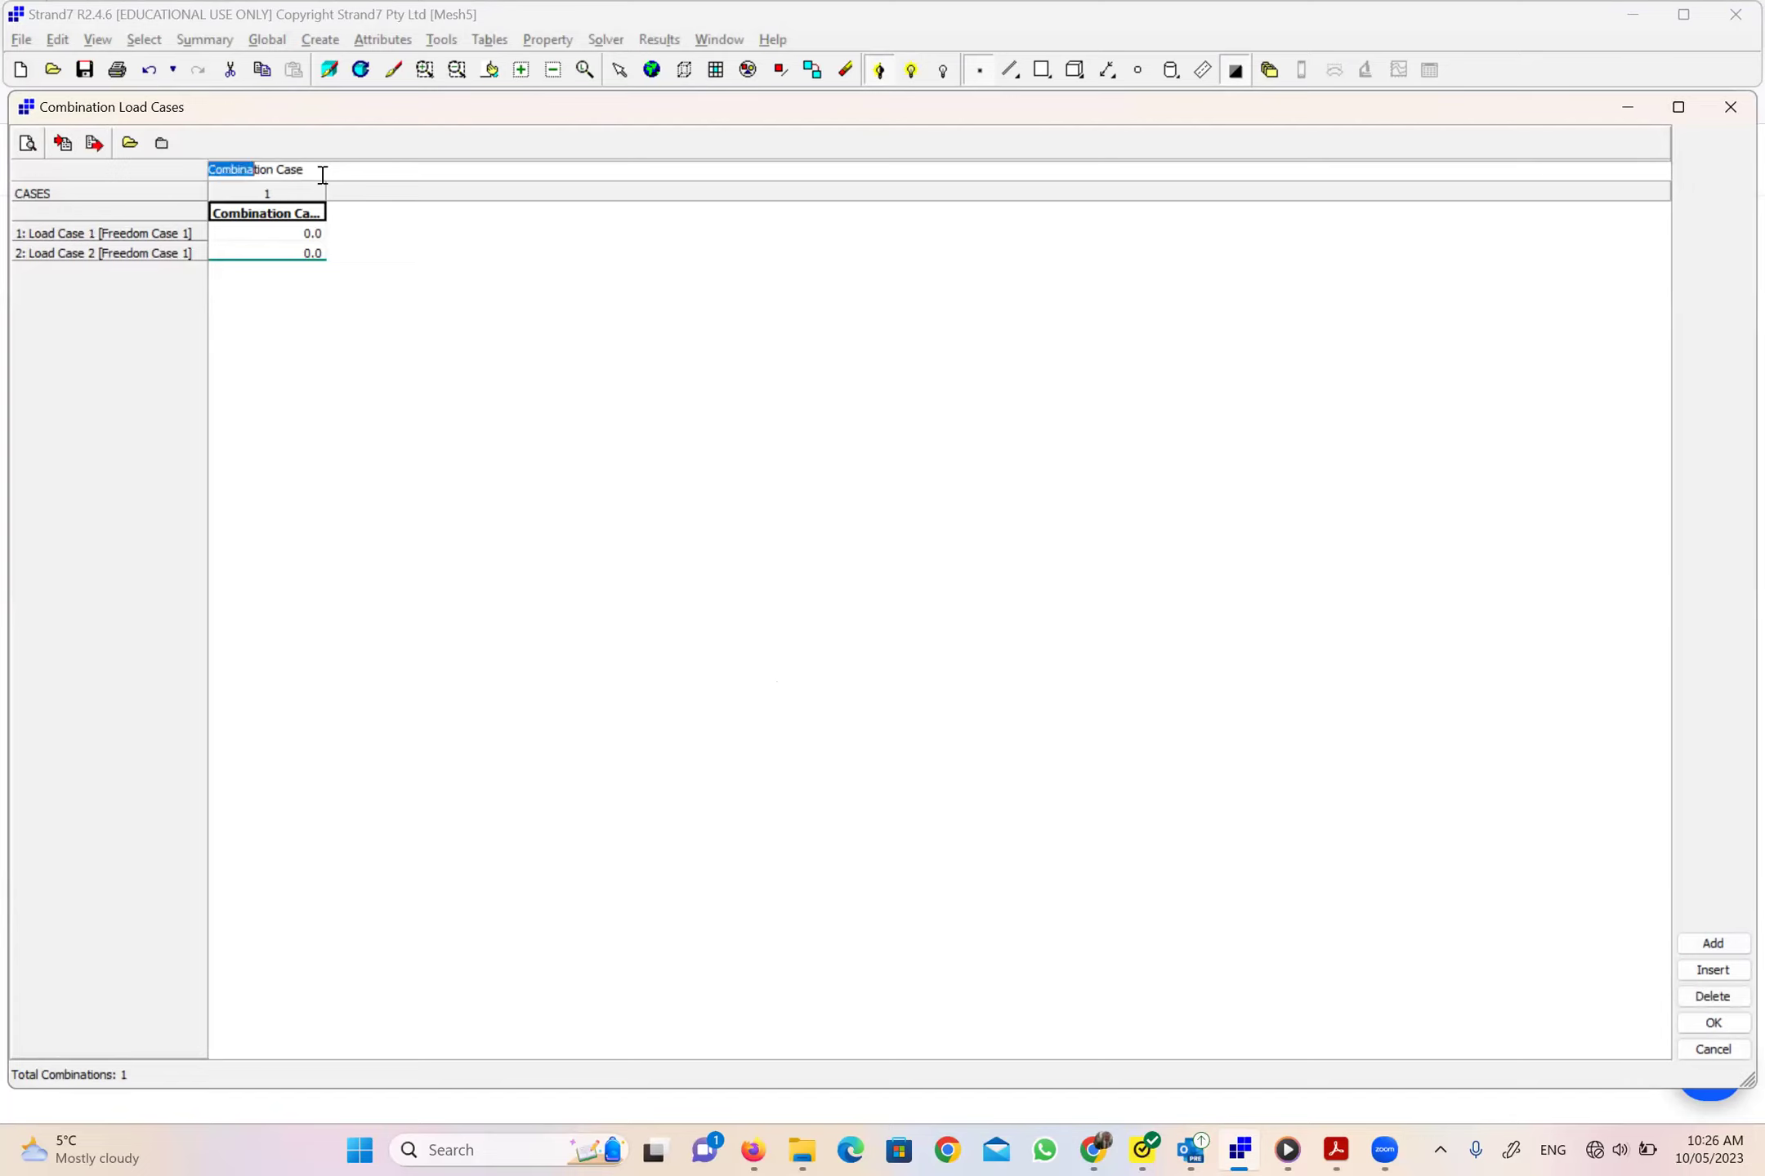
click(288, 174)
double_click(293, 173)
drag(316, 170, 197, 154)
text(Combination 1)
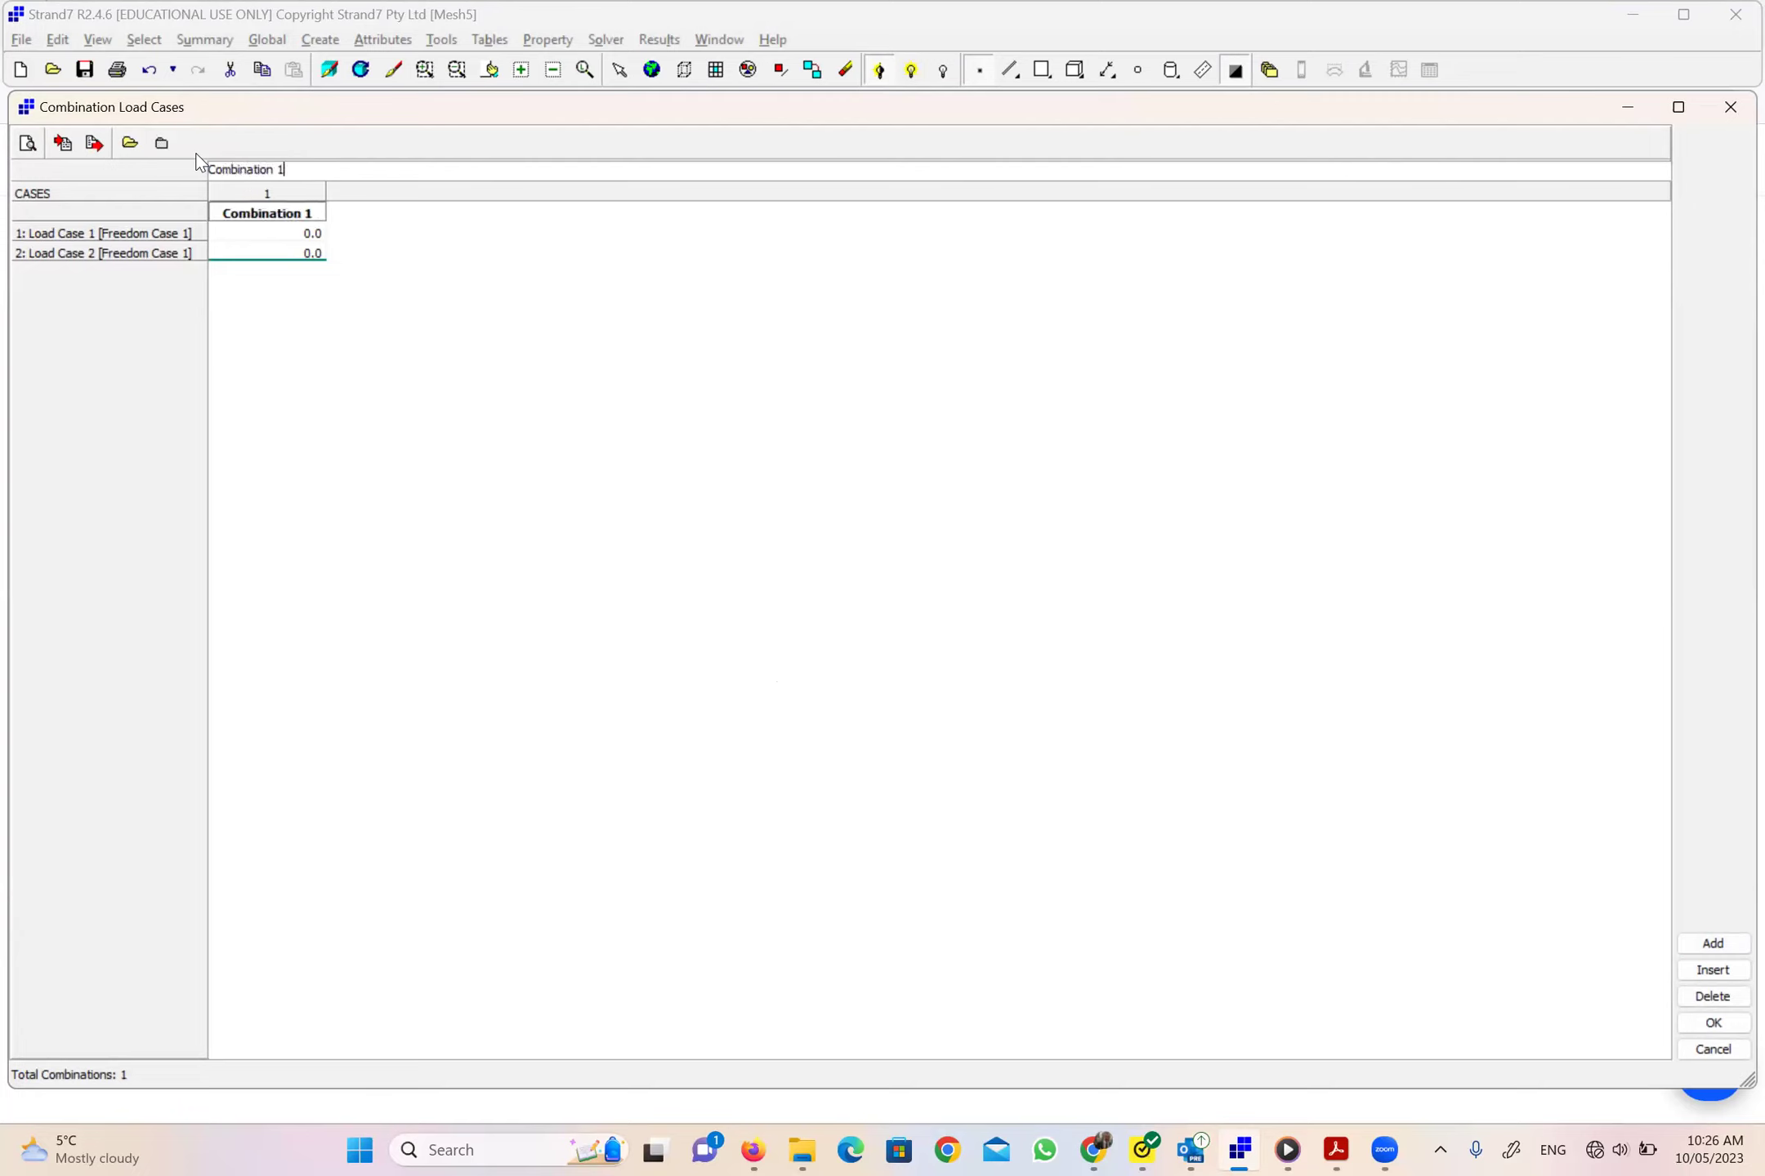
Set the factors of Load Case 1 and Load Case 2 in Combination 1 to 1 and accept the combination.
click(270, 234)
text(1)
click(276, 255)
text(1)
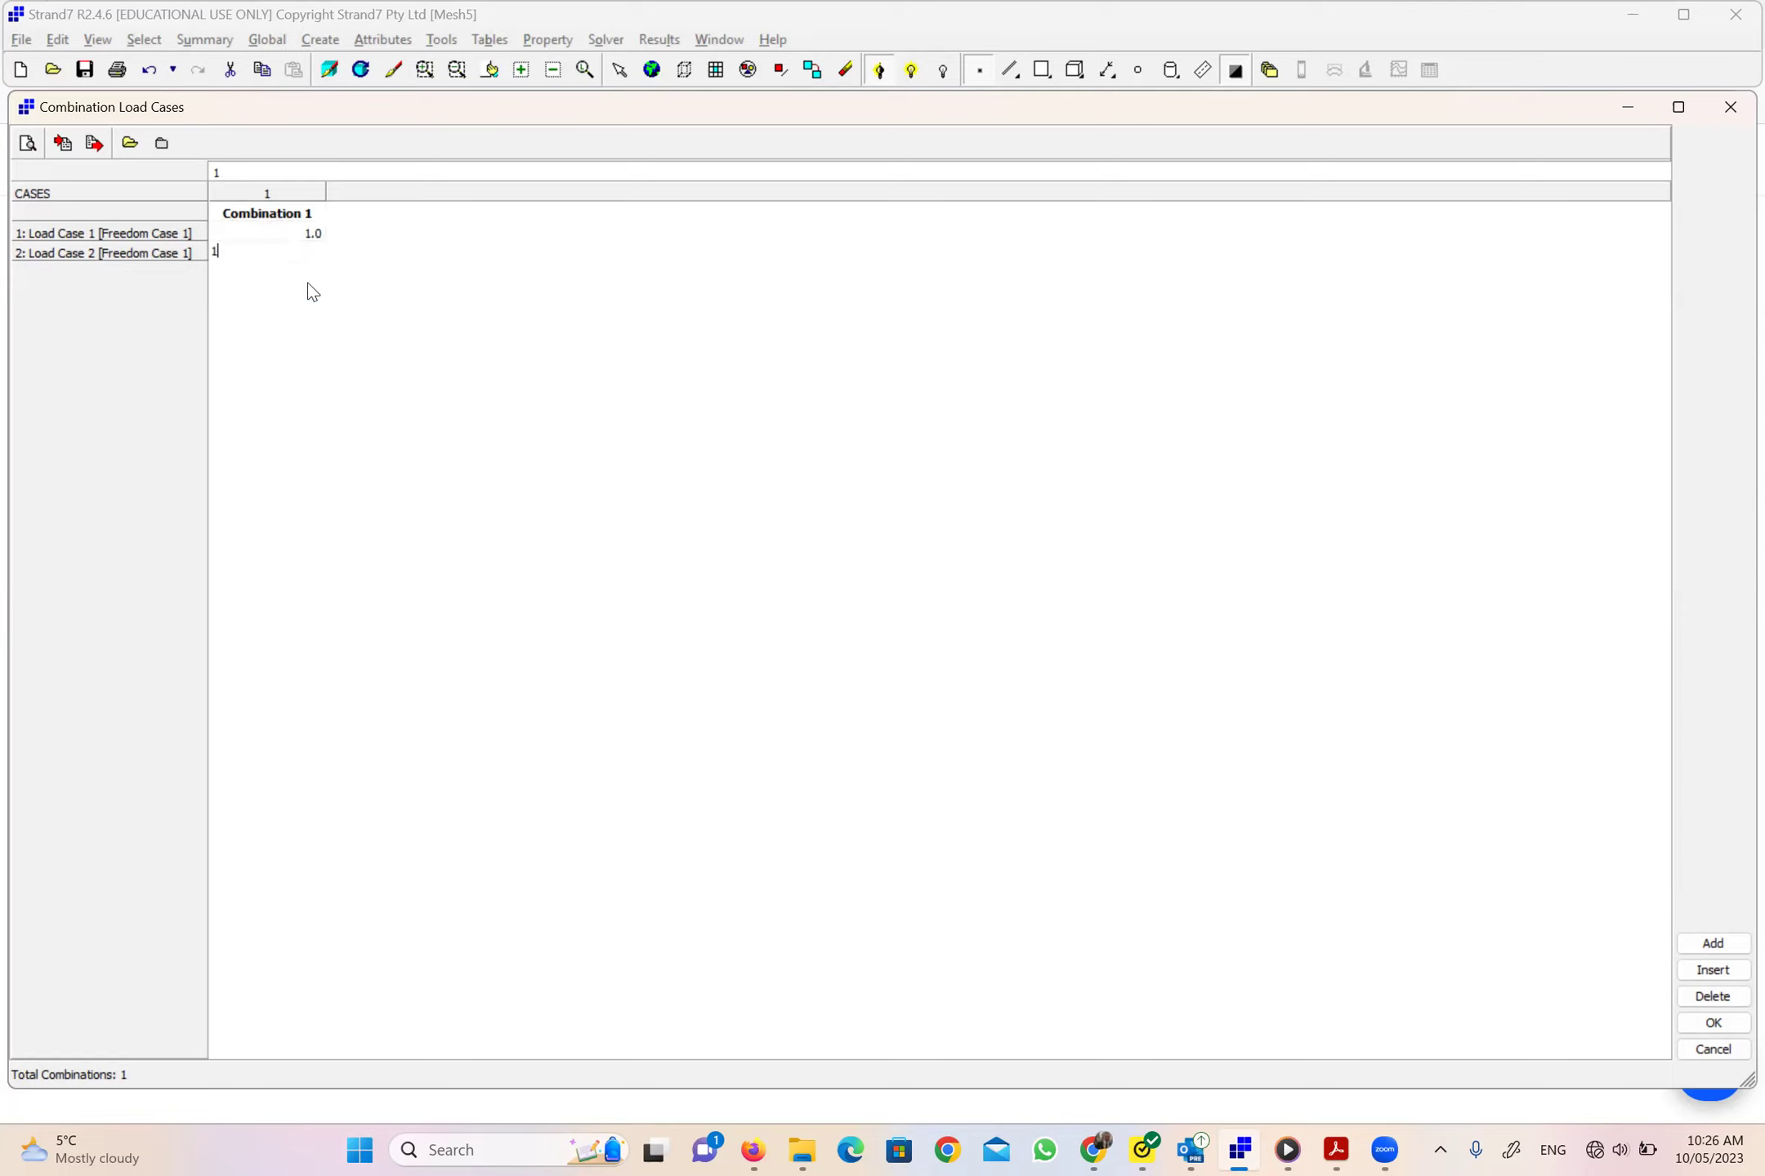
click(312, 230)
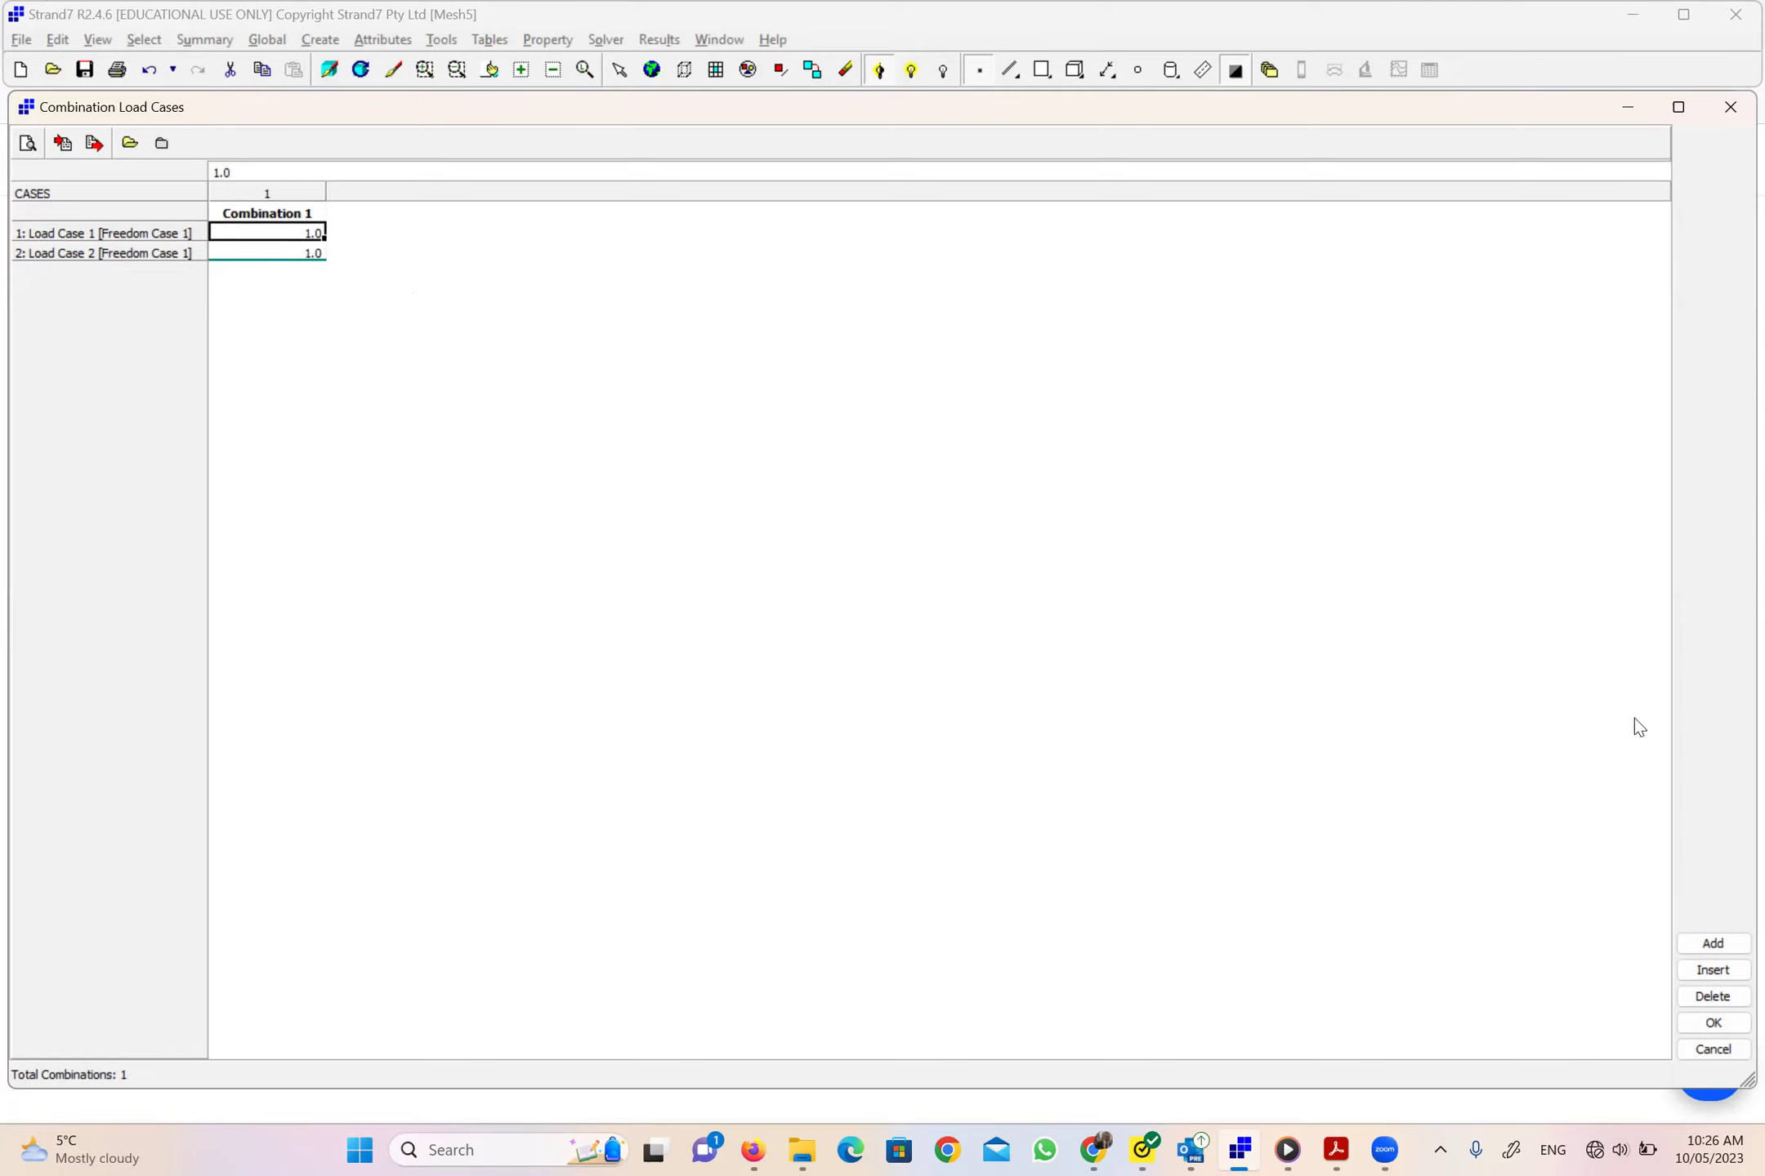
click(1734, 1025)
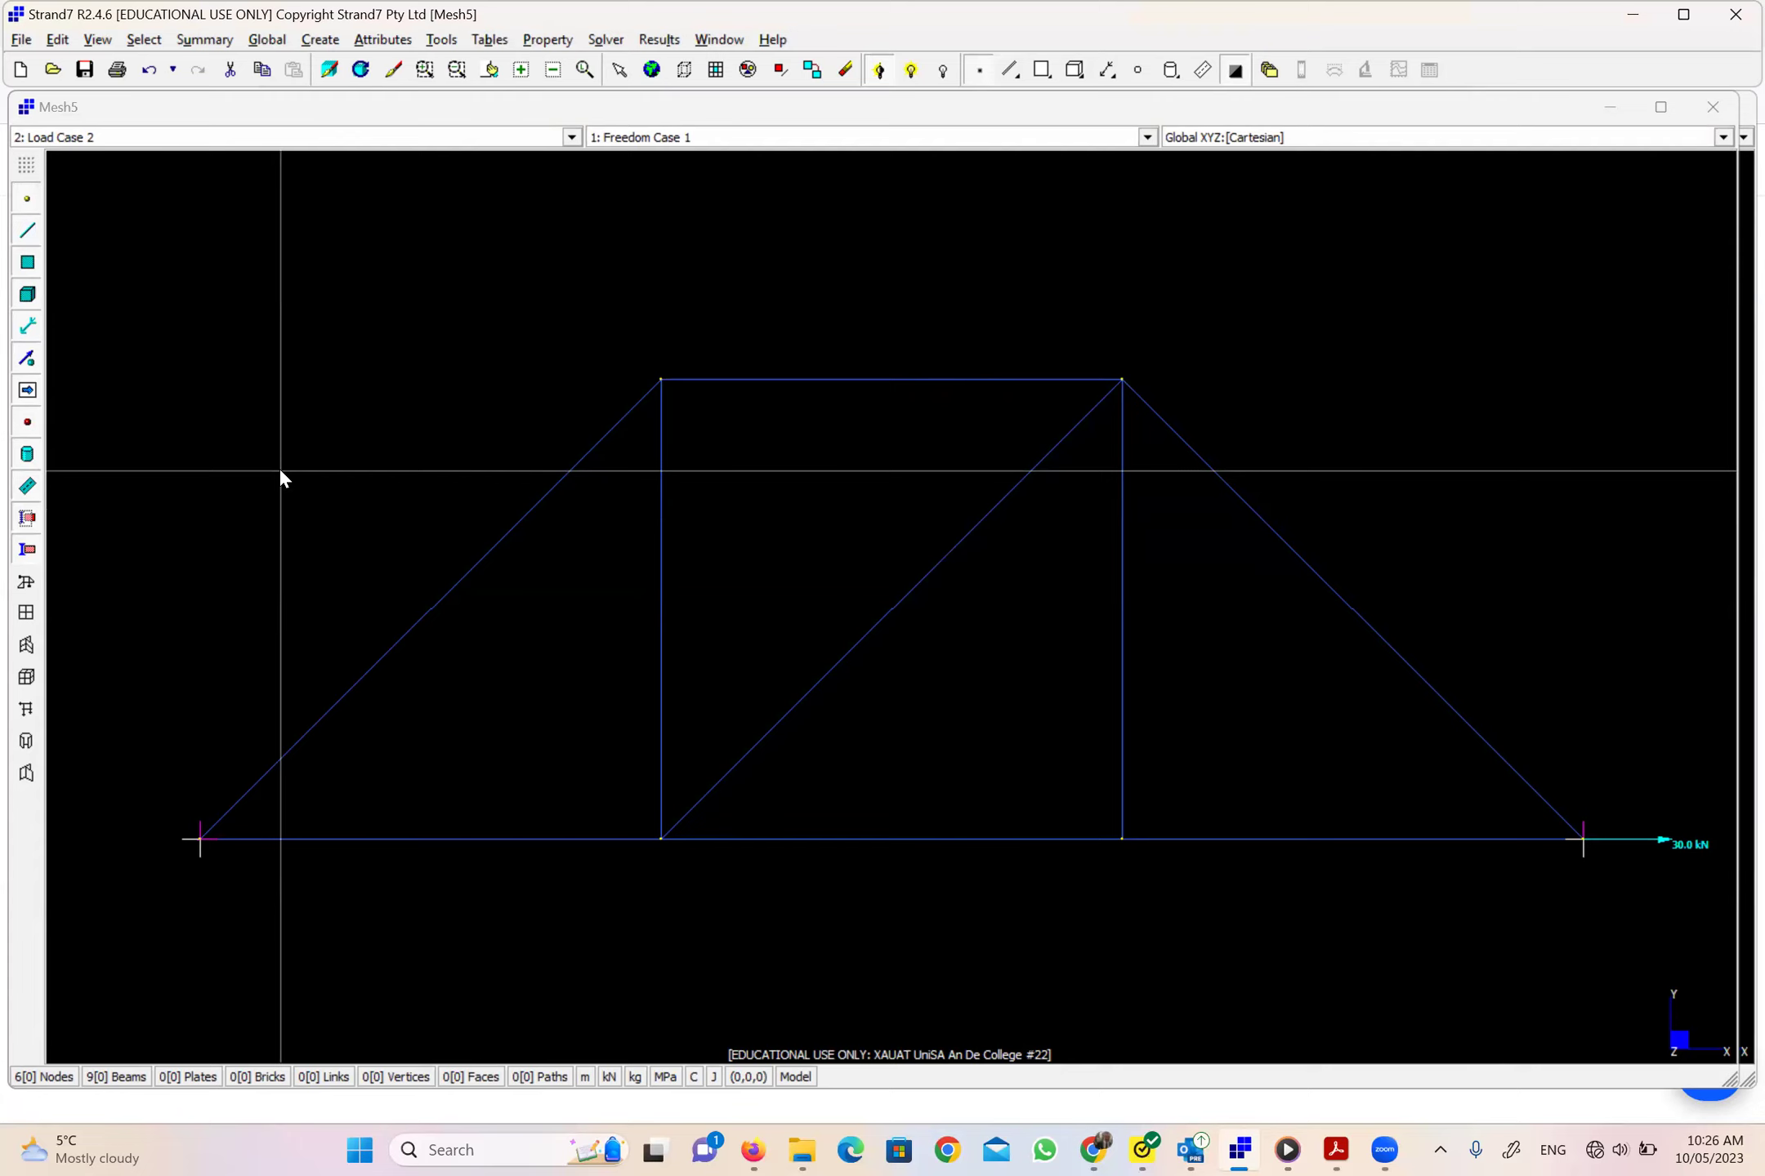
Open the Linear Static analysis setup, saving the model as Example 1 in the Strand7 folder.
click(604, 39)
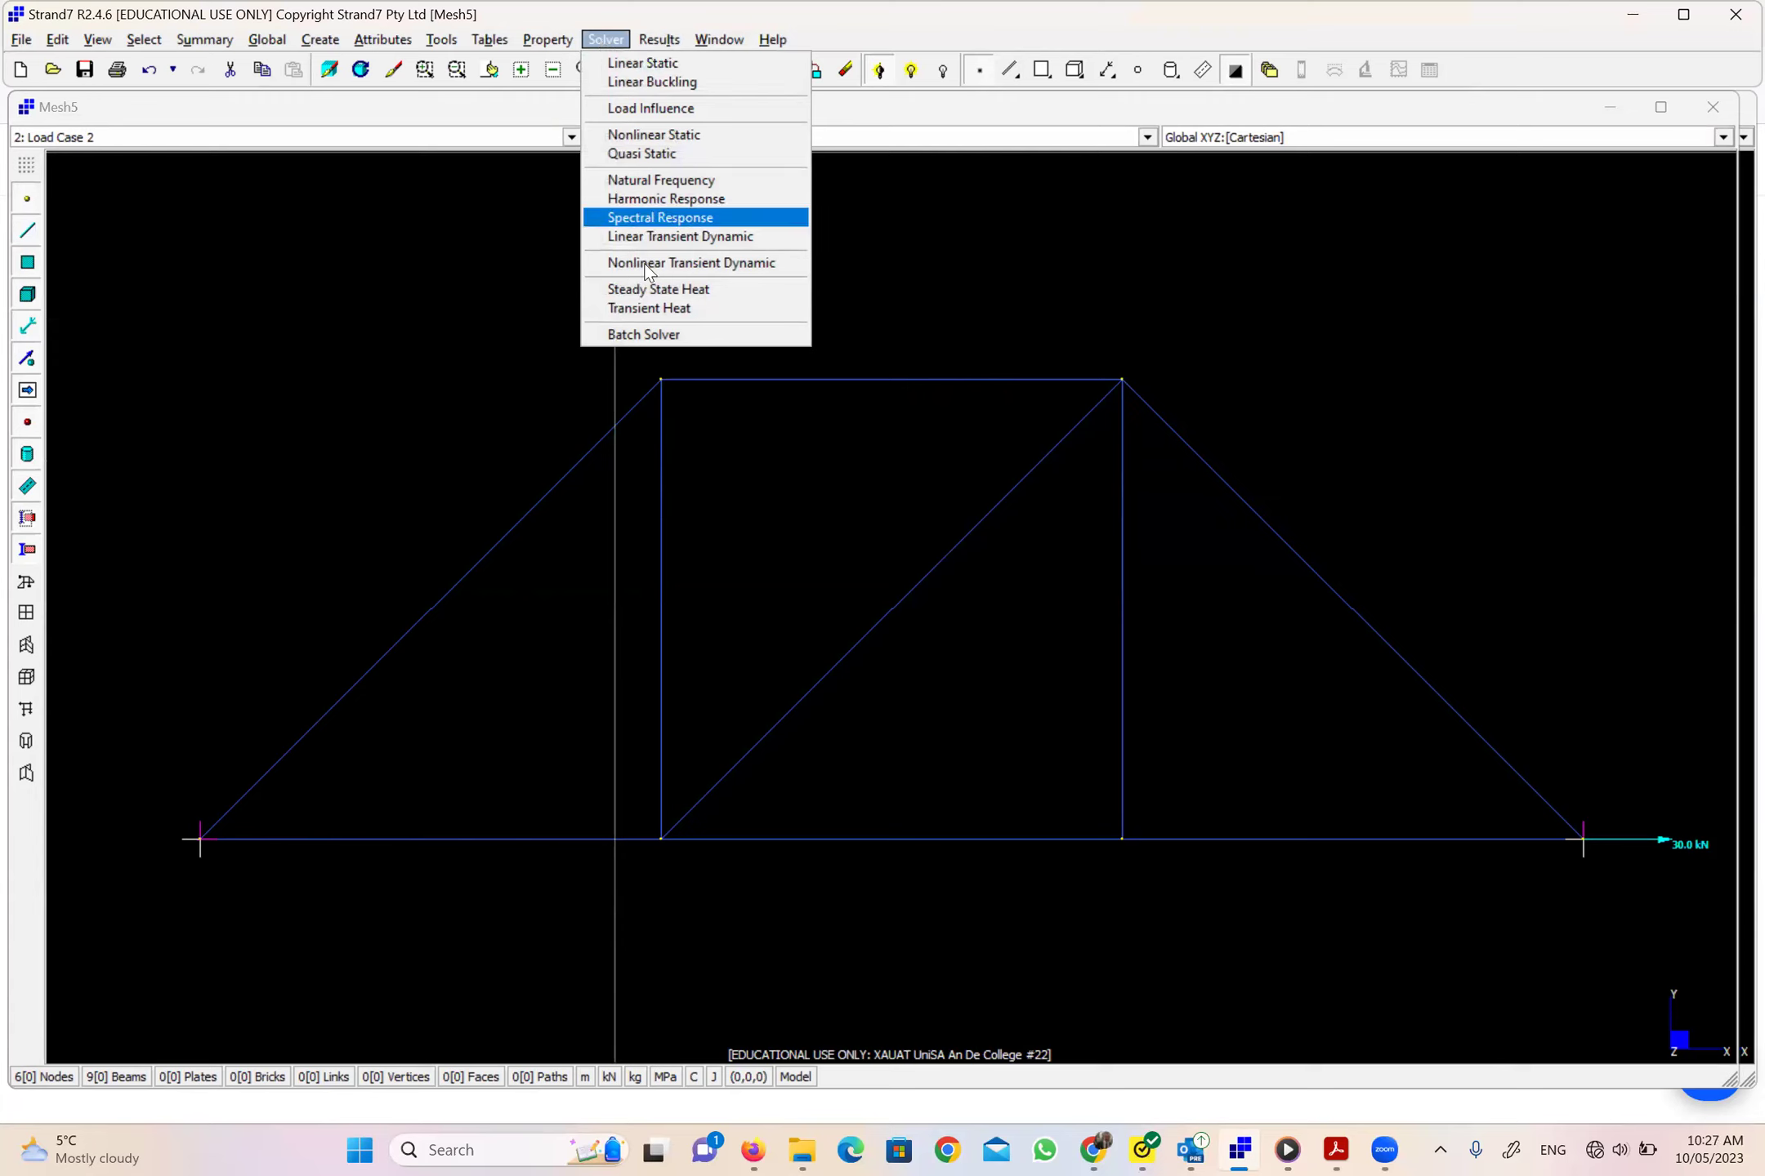
click(664, 62)
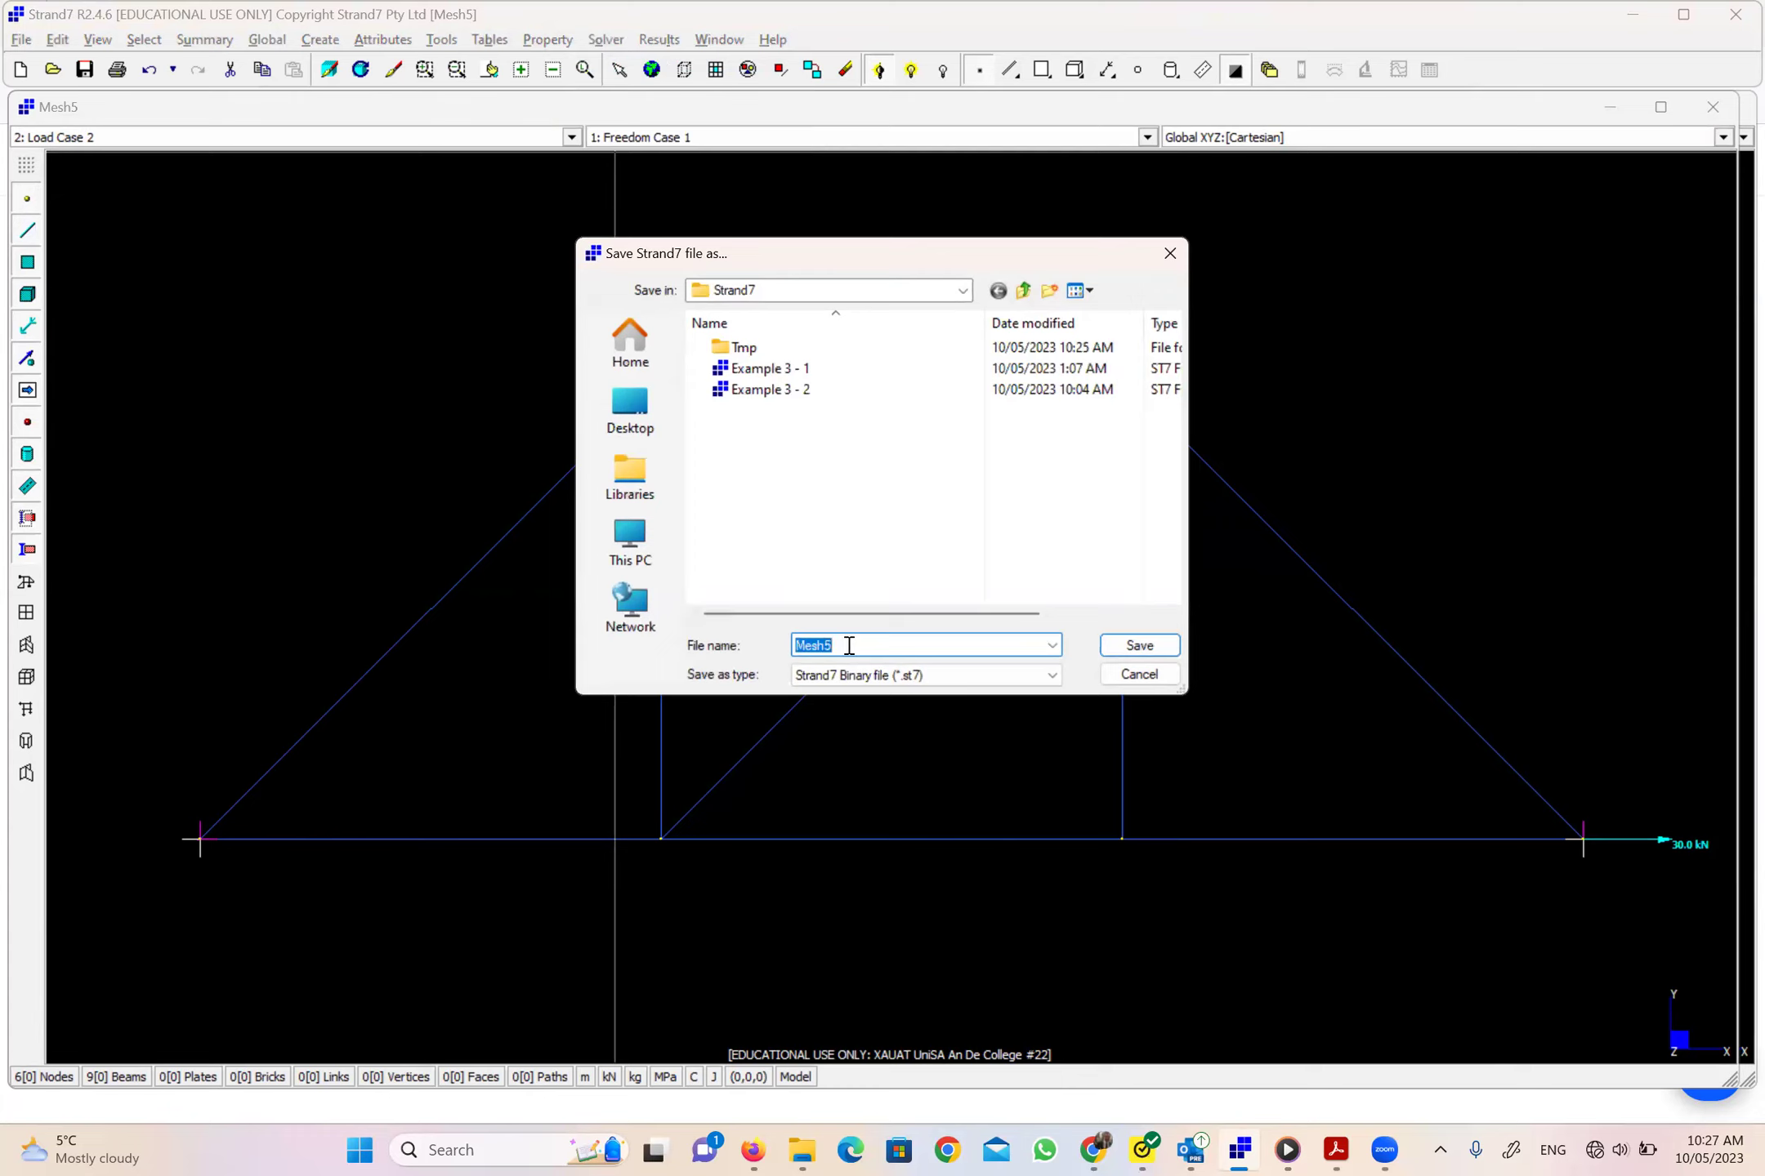
text(E)
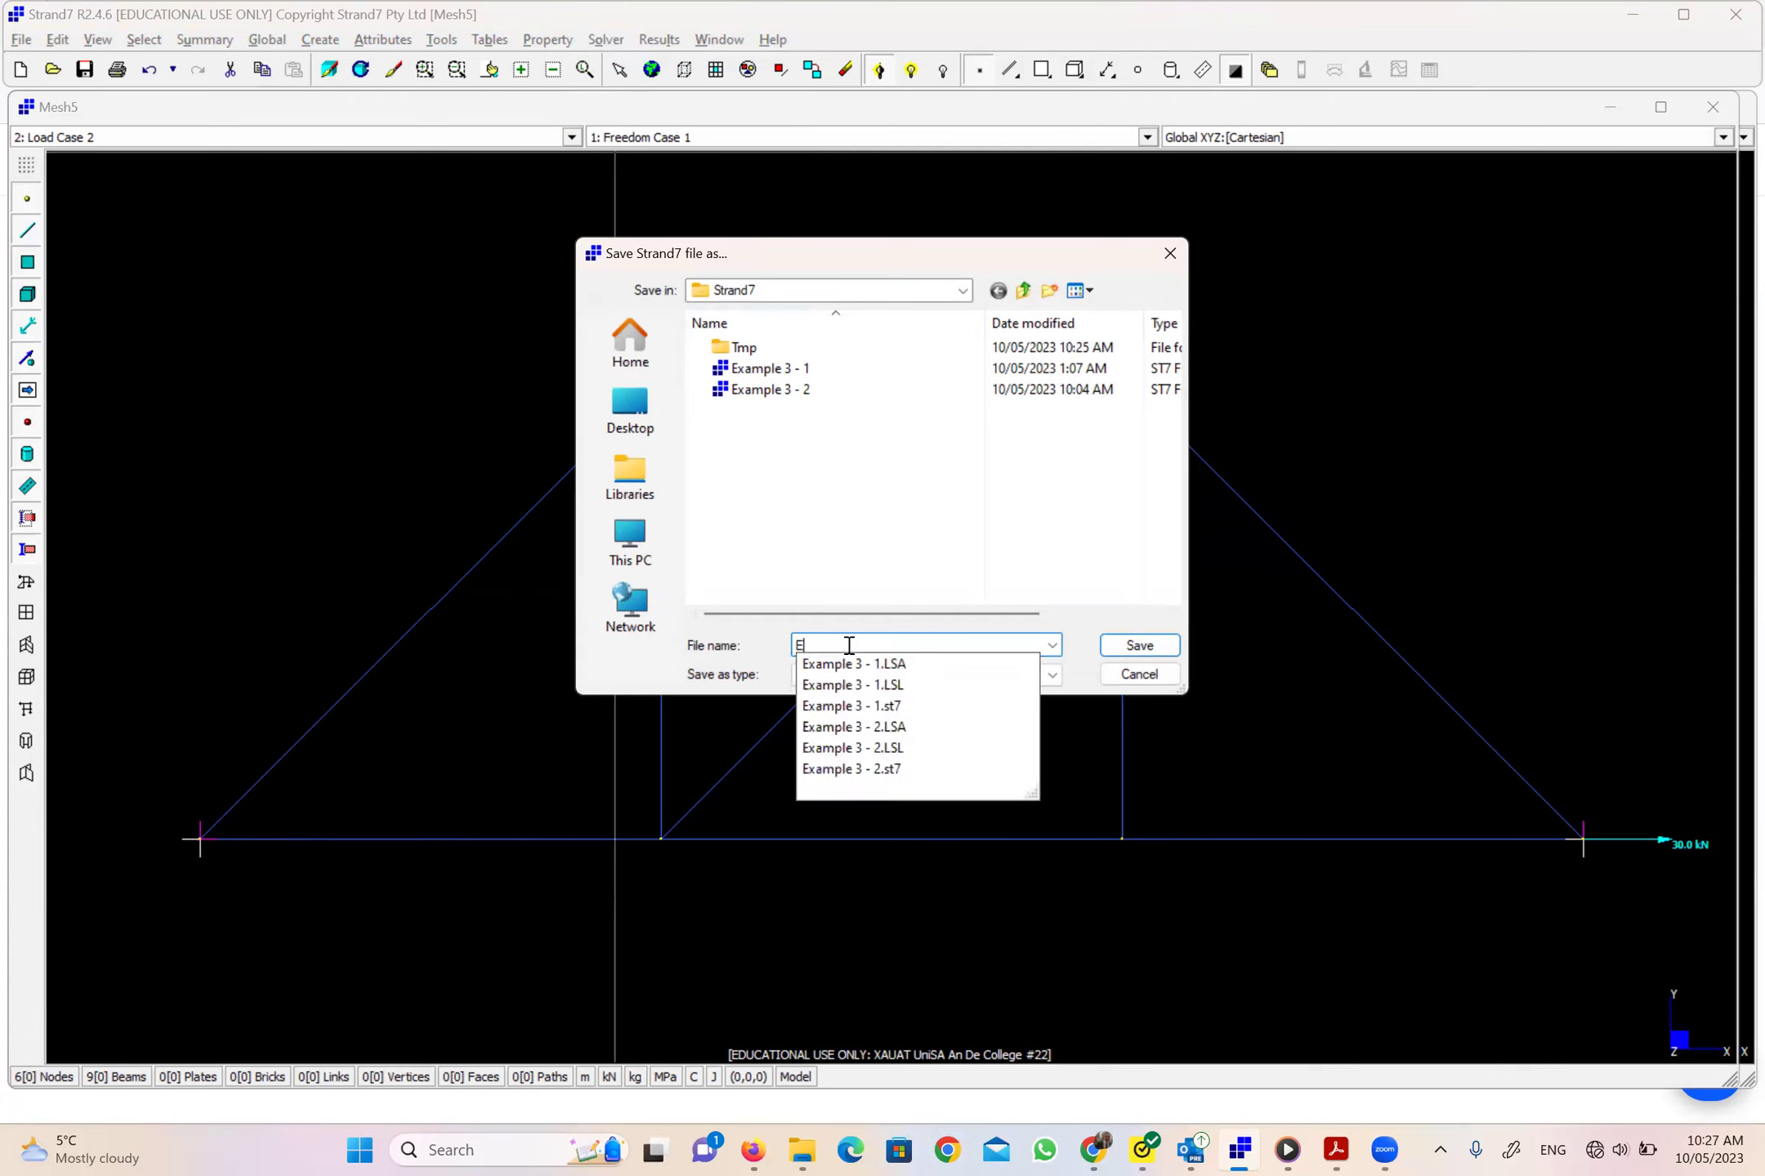
text(xample 1)
click(1136, 645)
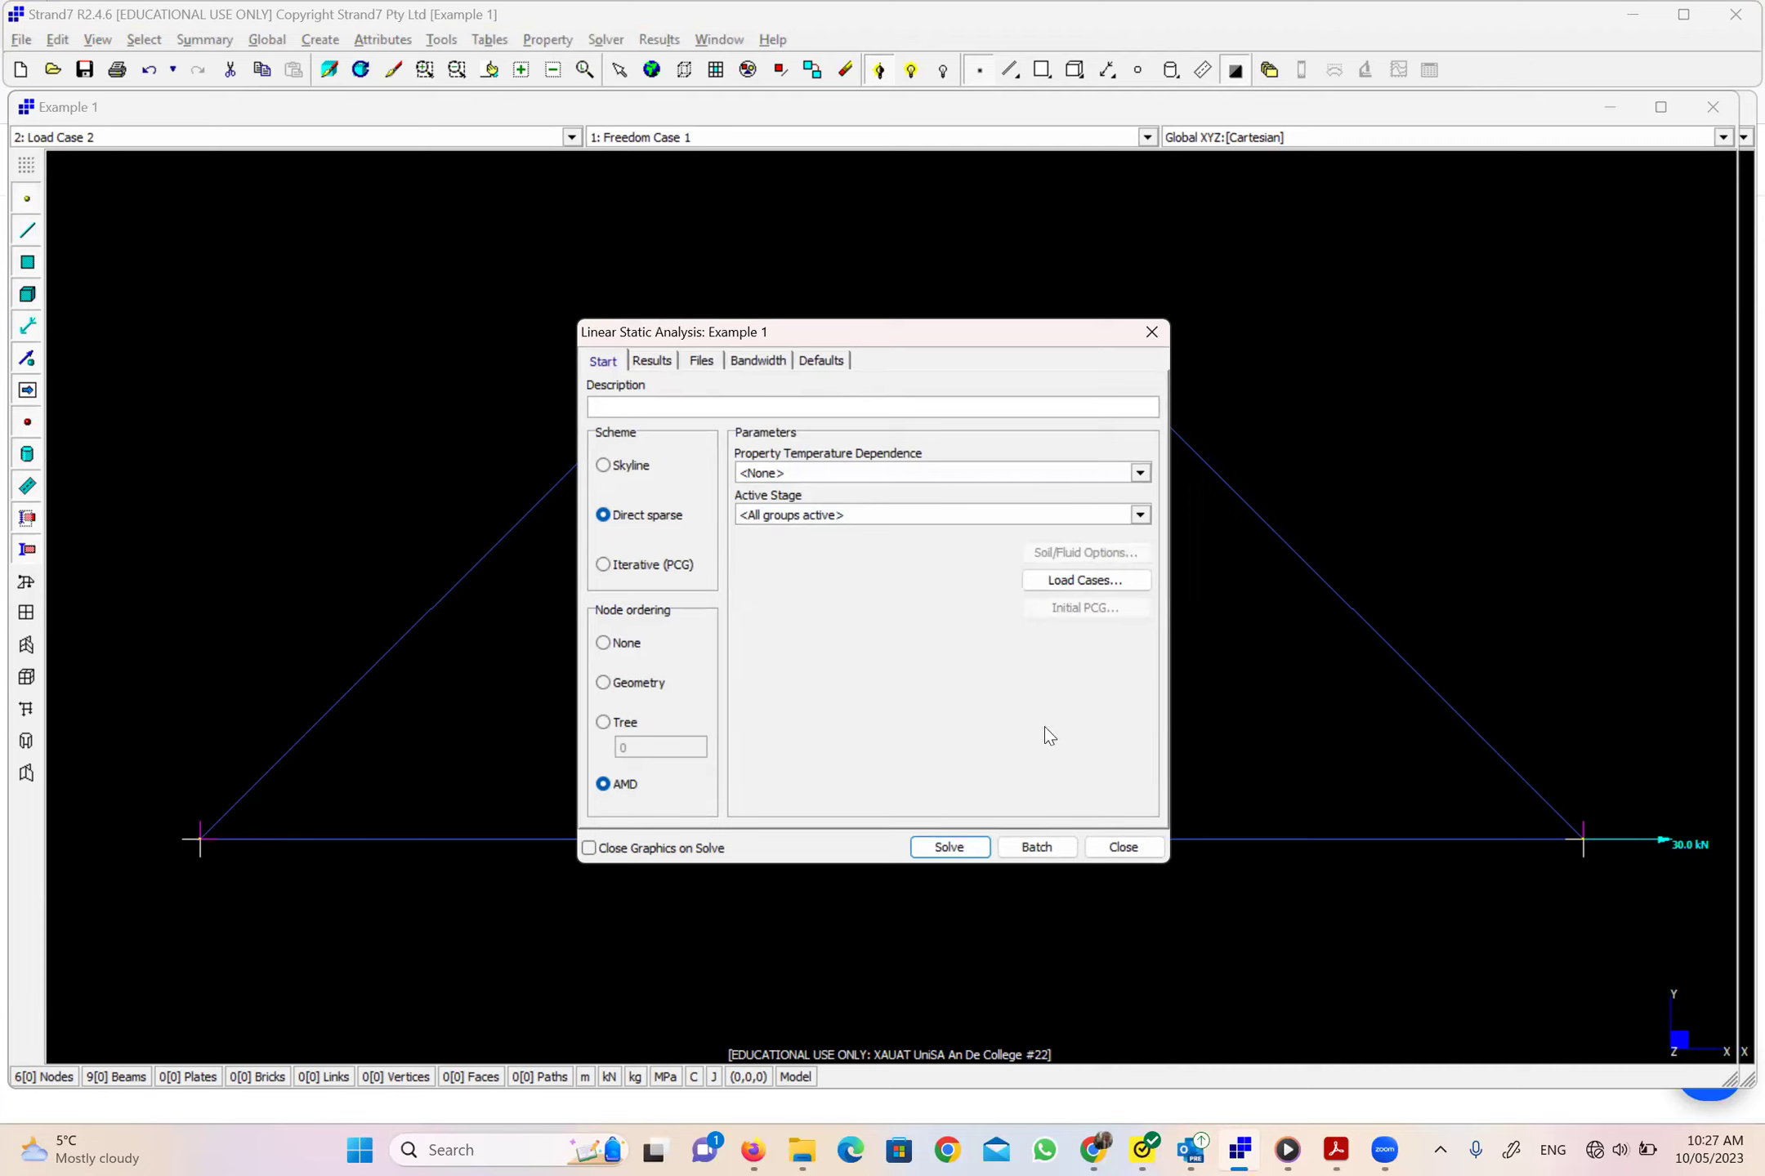
Solve the linear static analysis of Example 1 and open its result file, generating the load case combination.
click(948, 847)
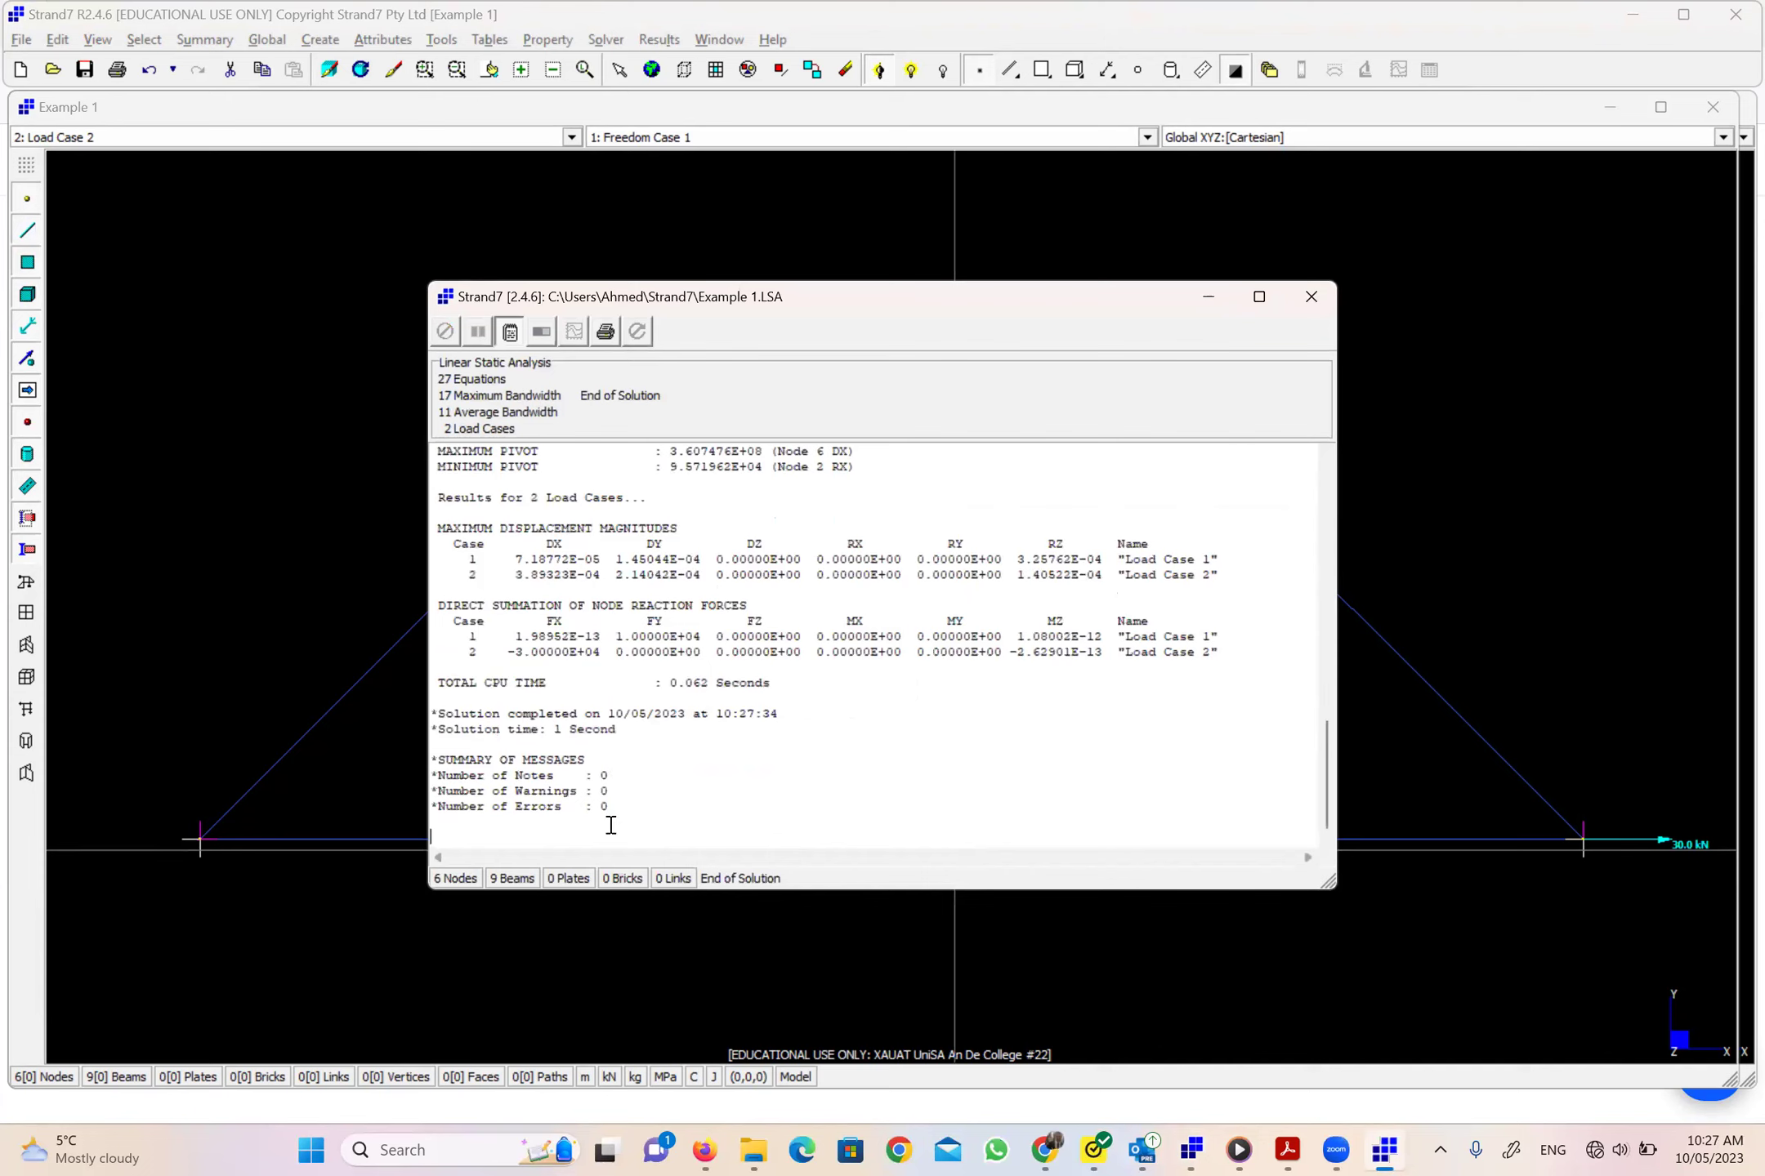
click(1317, 296)
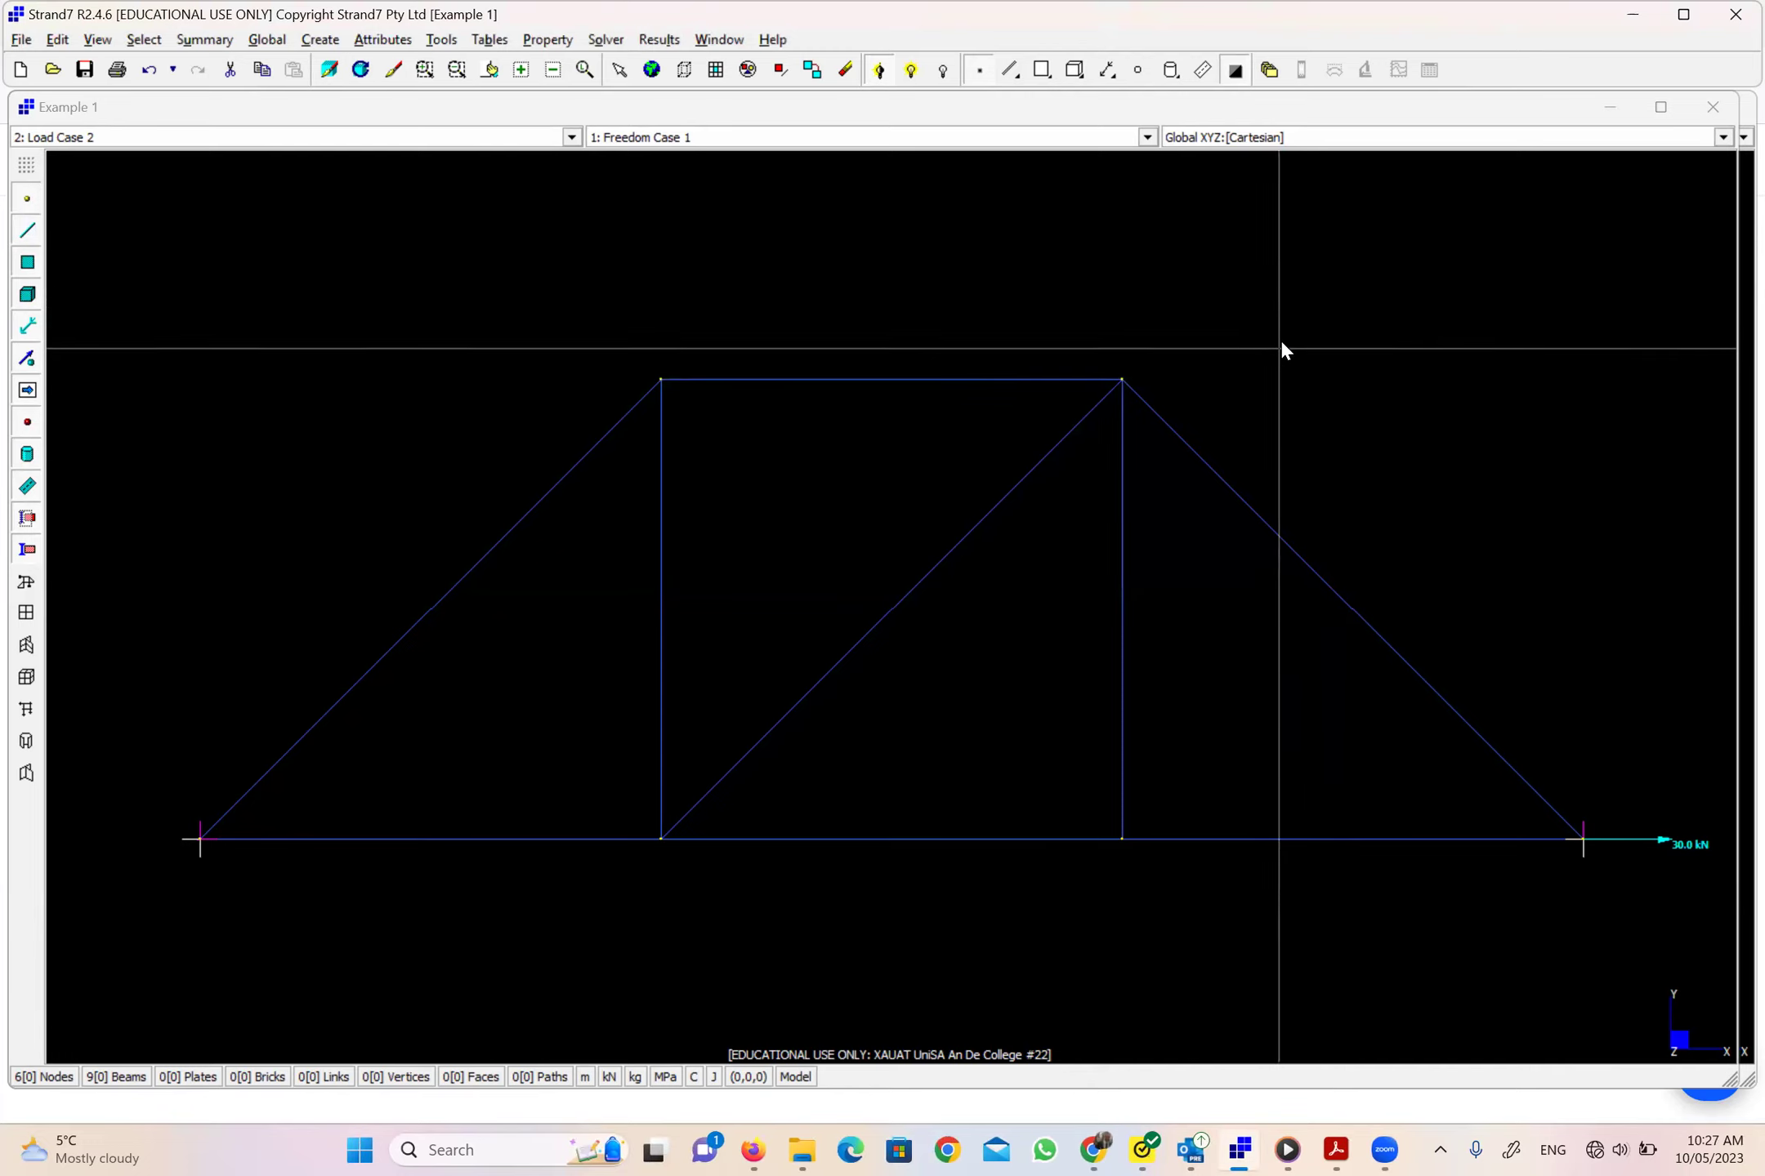
click(658, 41)
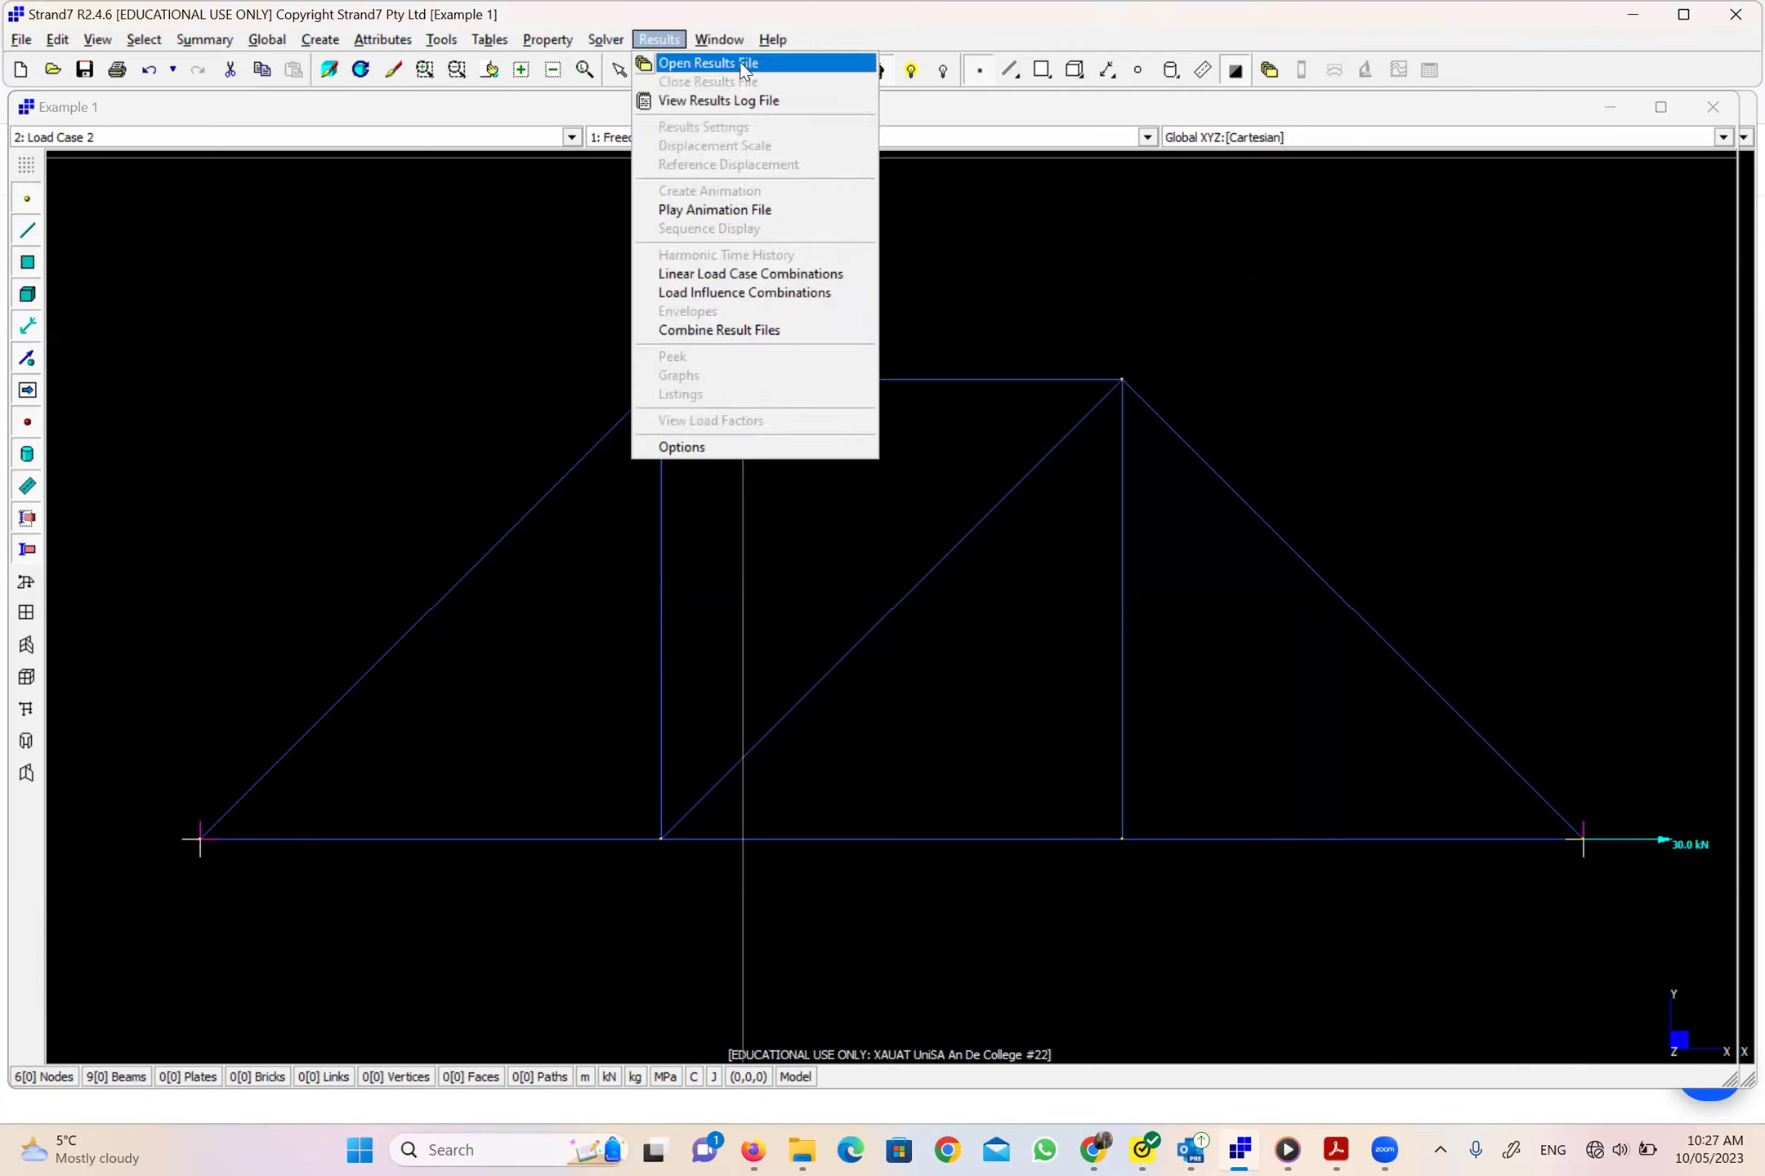
click(741, 63)
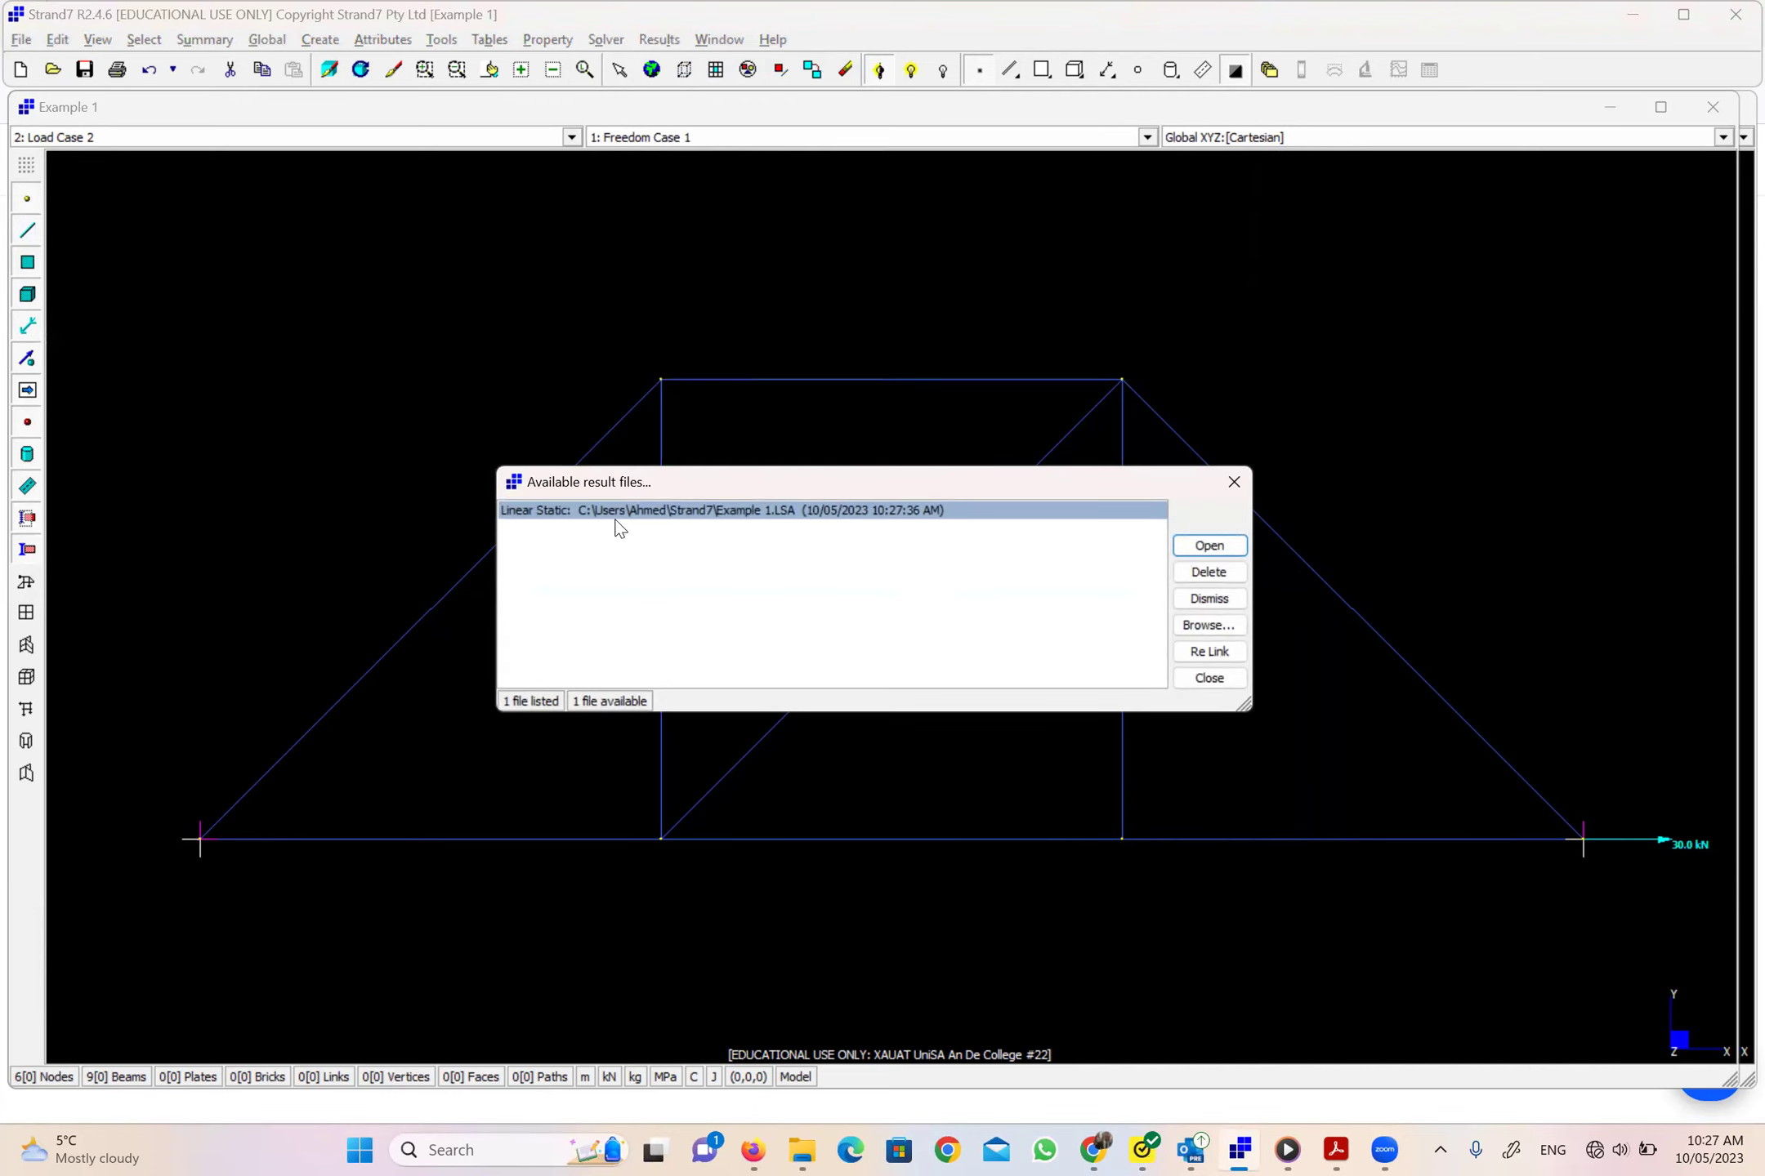
click(1208, 546)
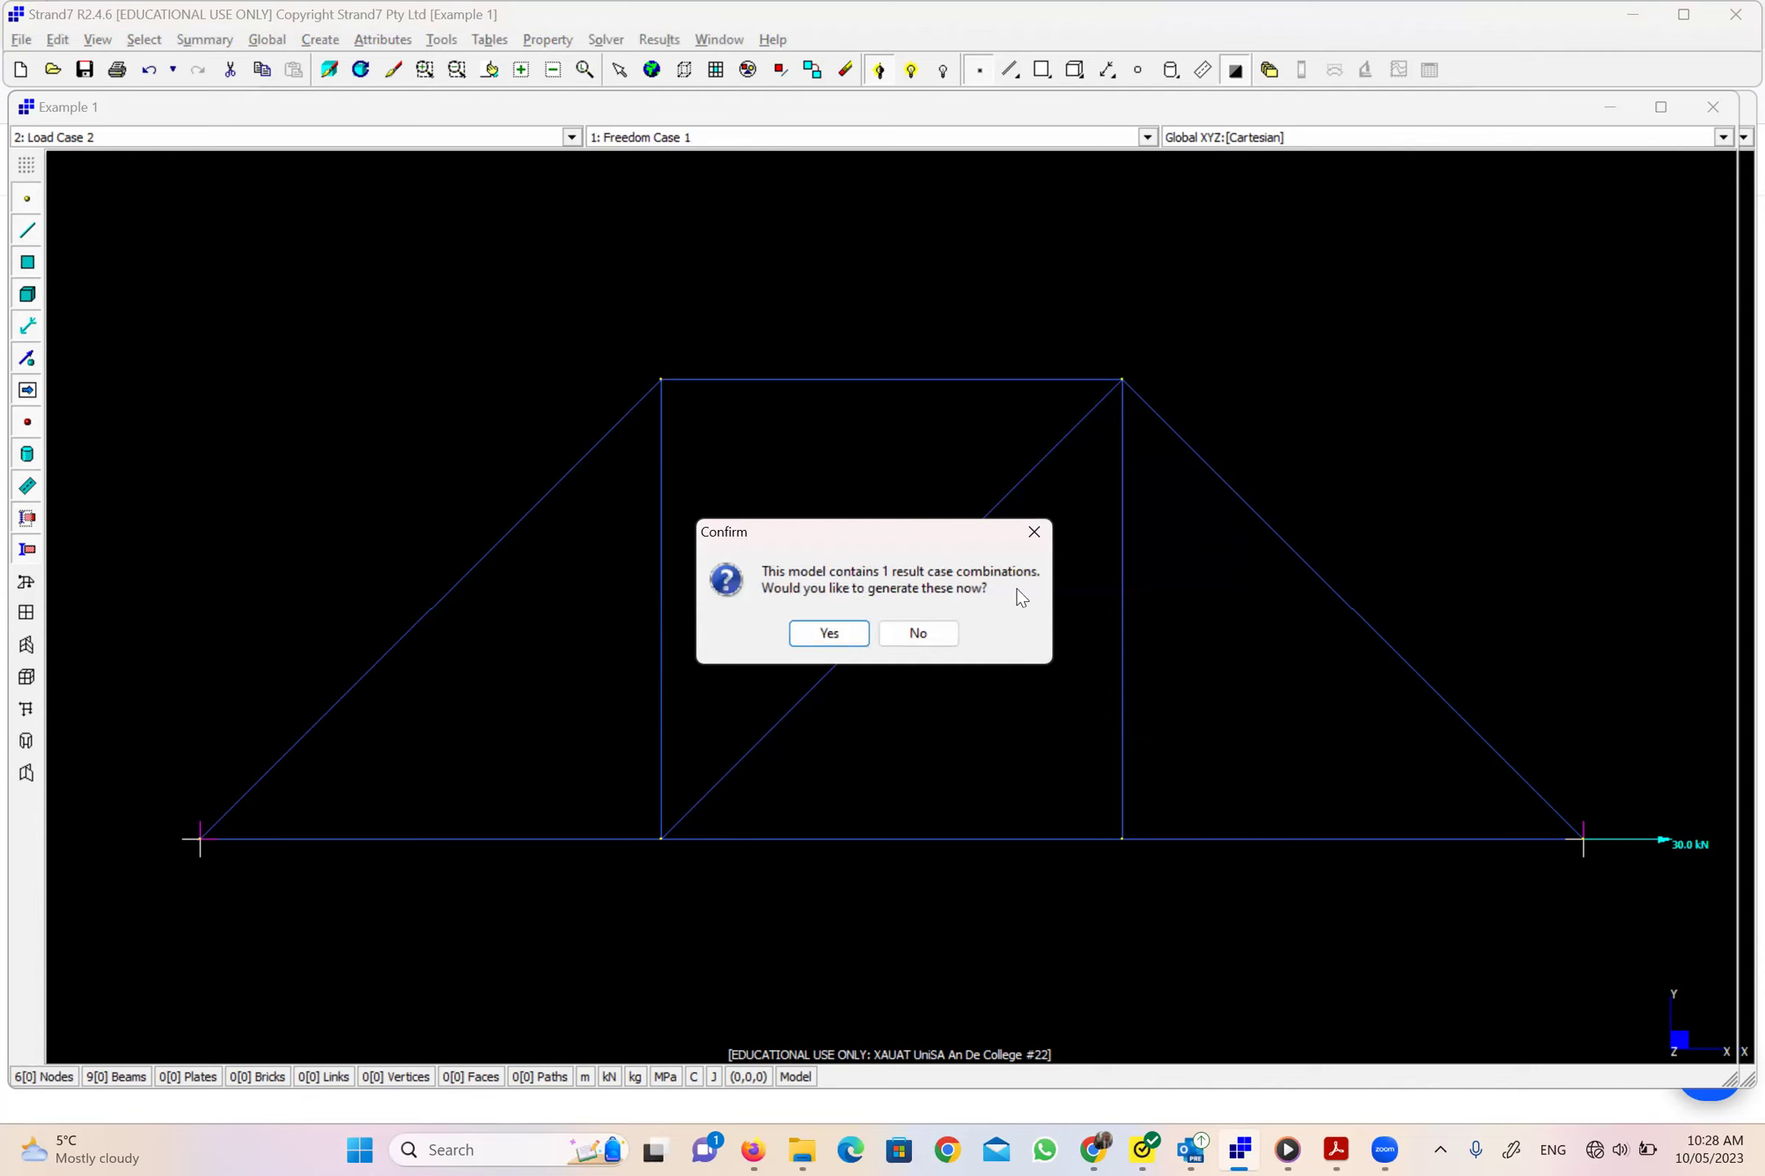
click(840, 636)
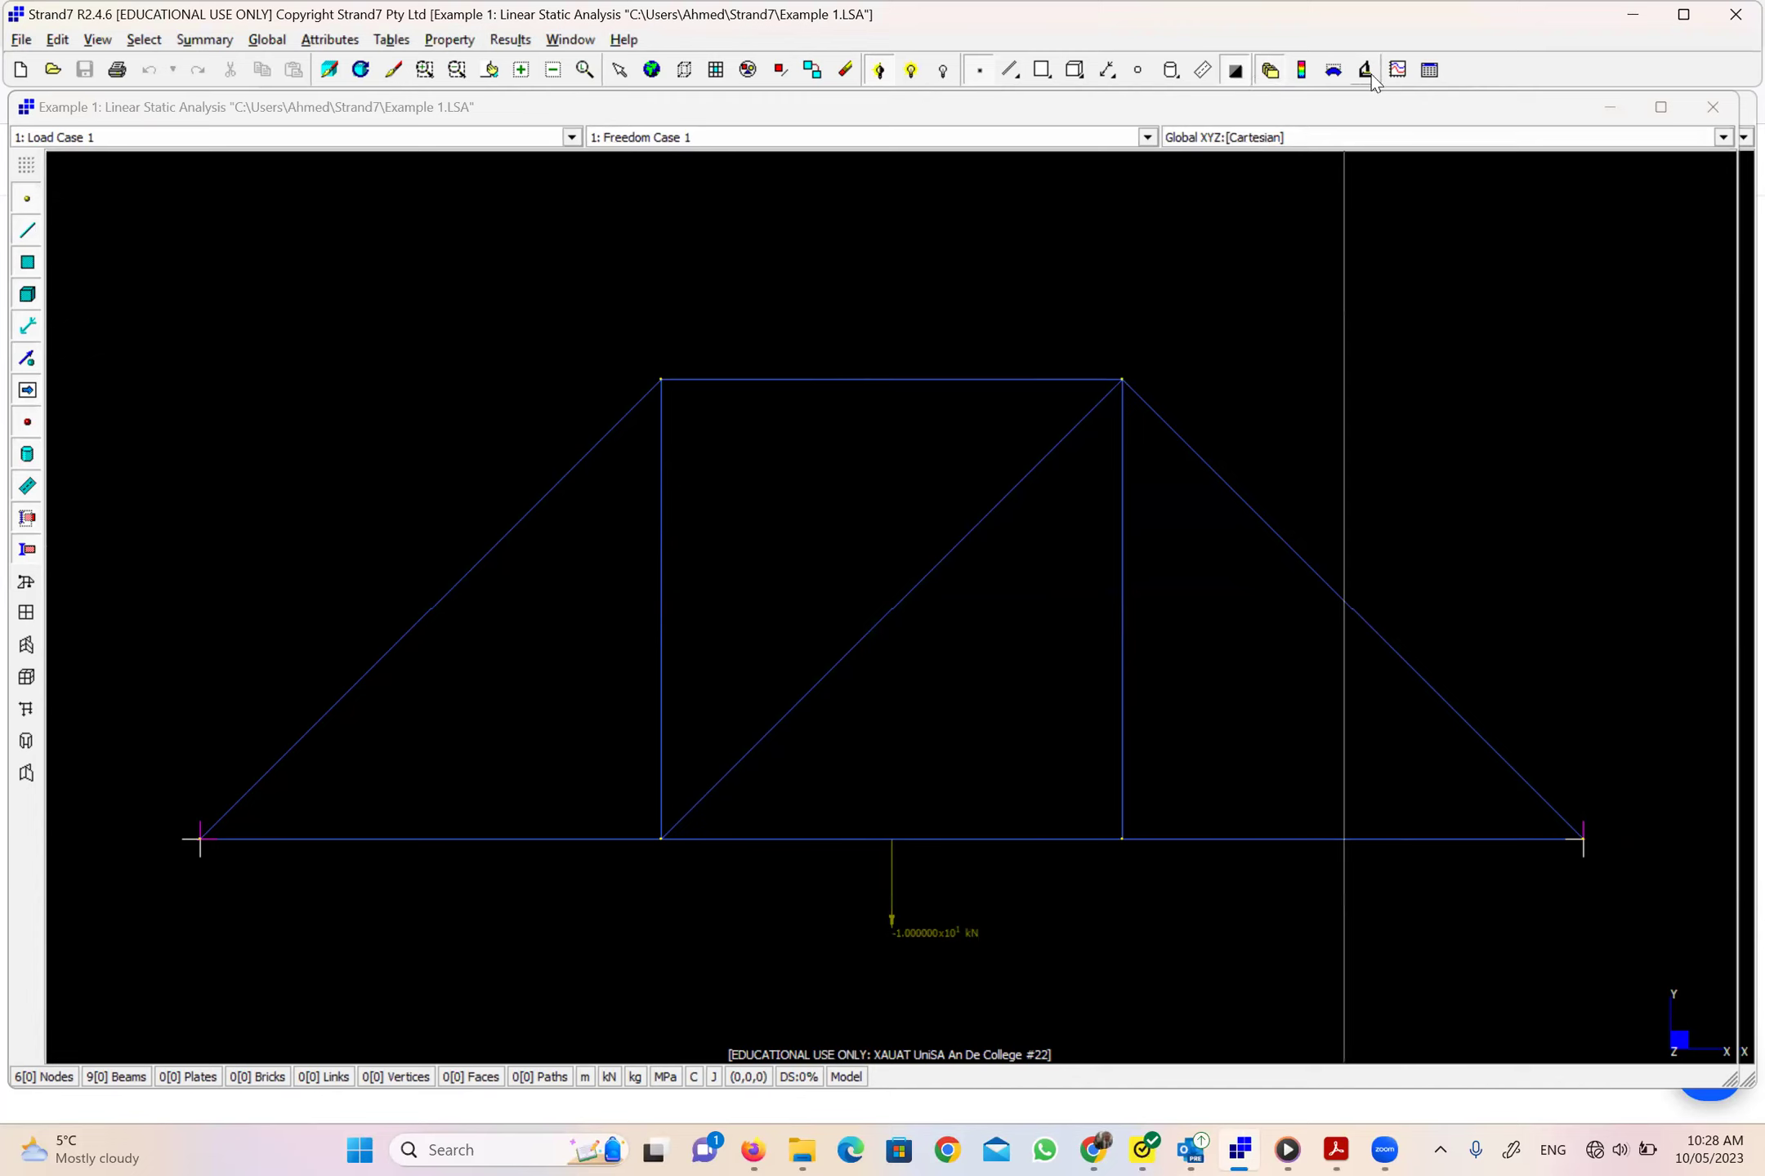
Display the deformed truss of Load Case 1 at a displacement scale of 20%.
click(513, 41)
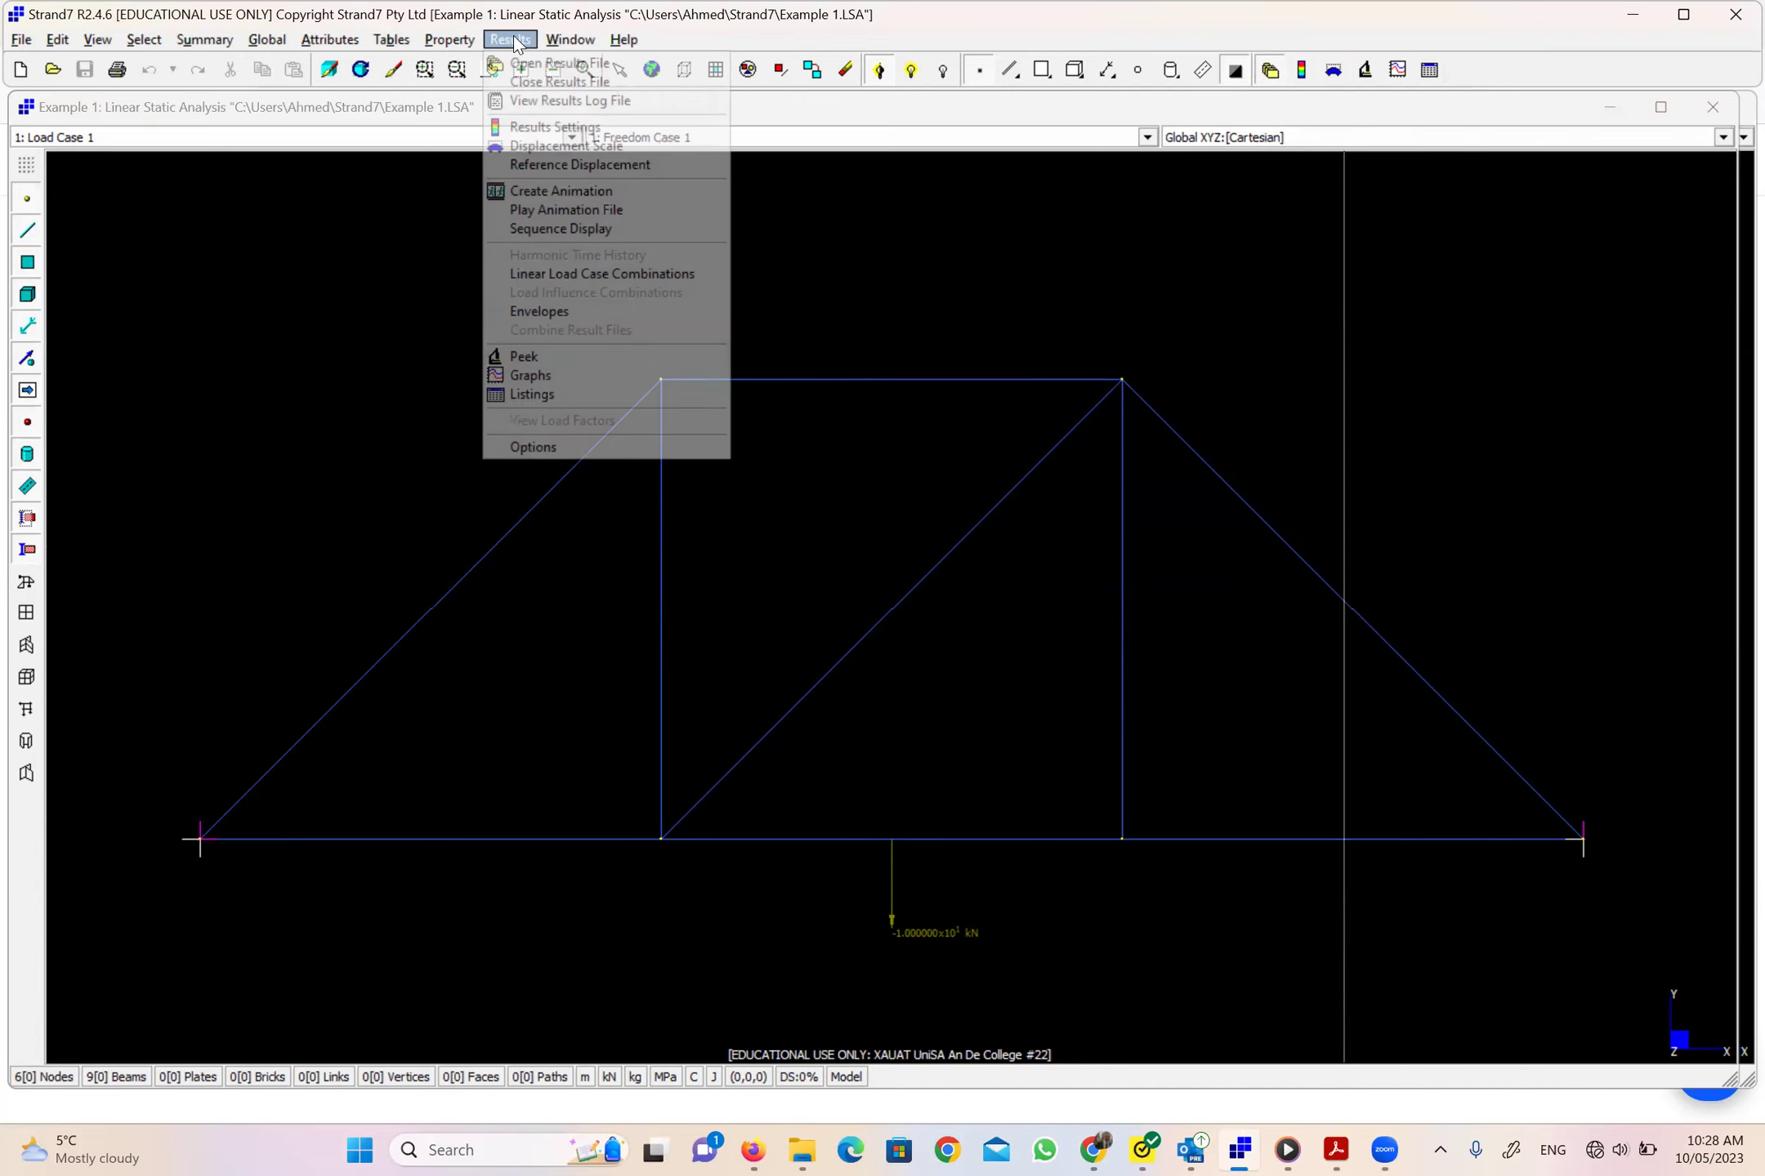
click(596, 144)
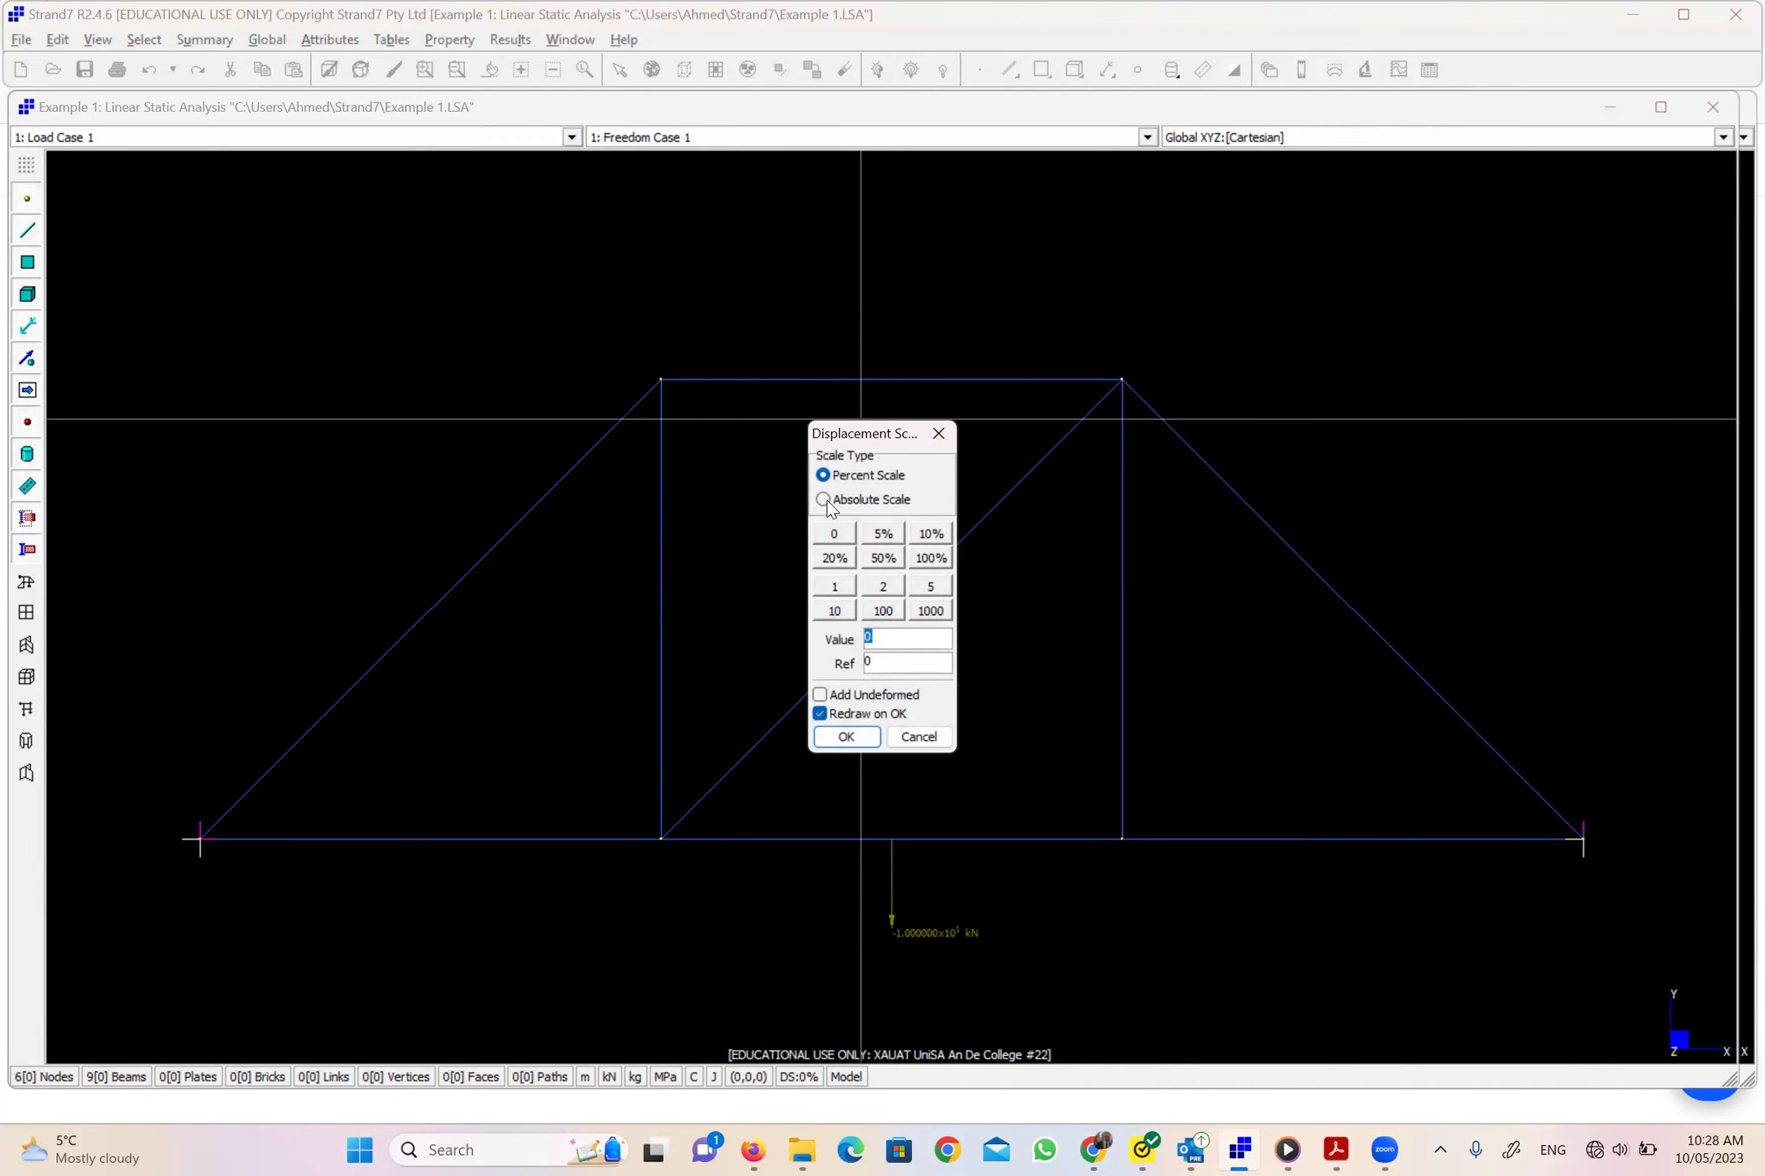
click(842, 561)
click(846, 735)
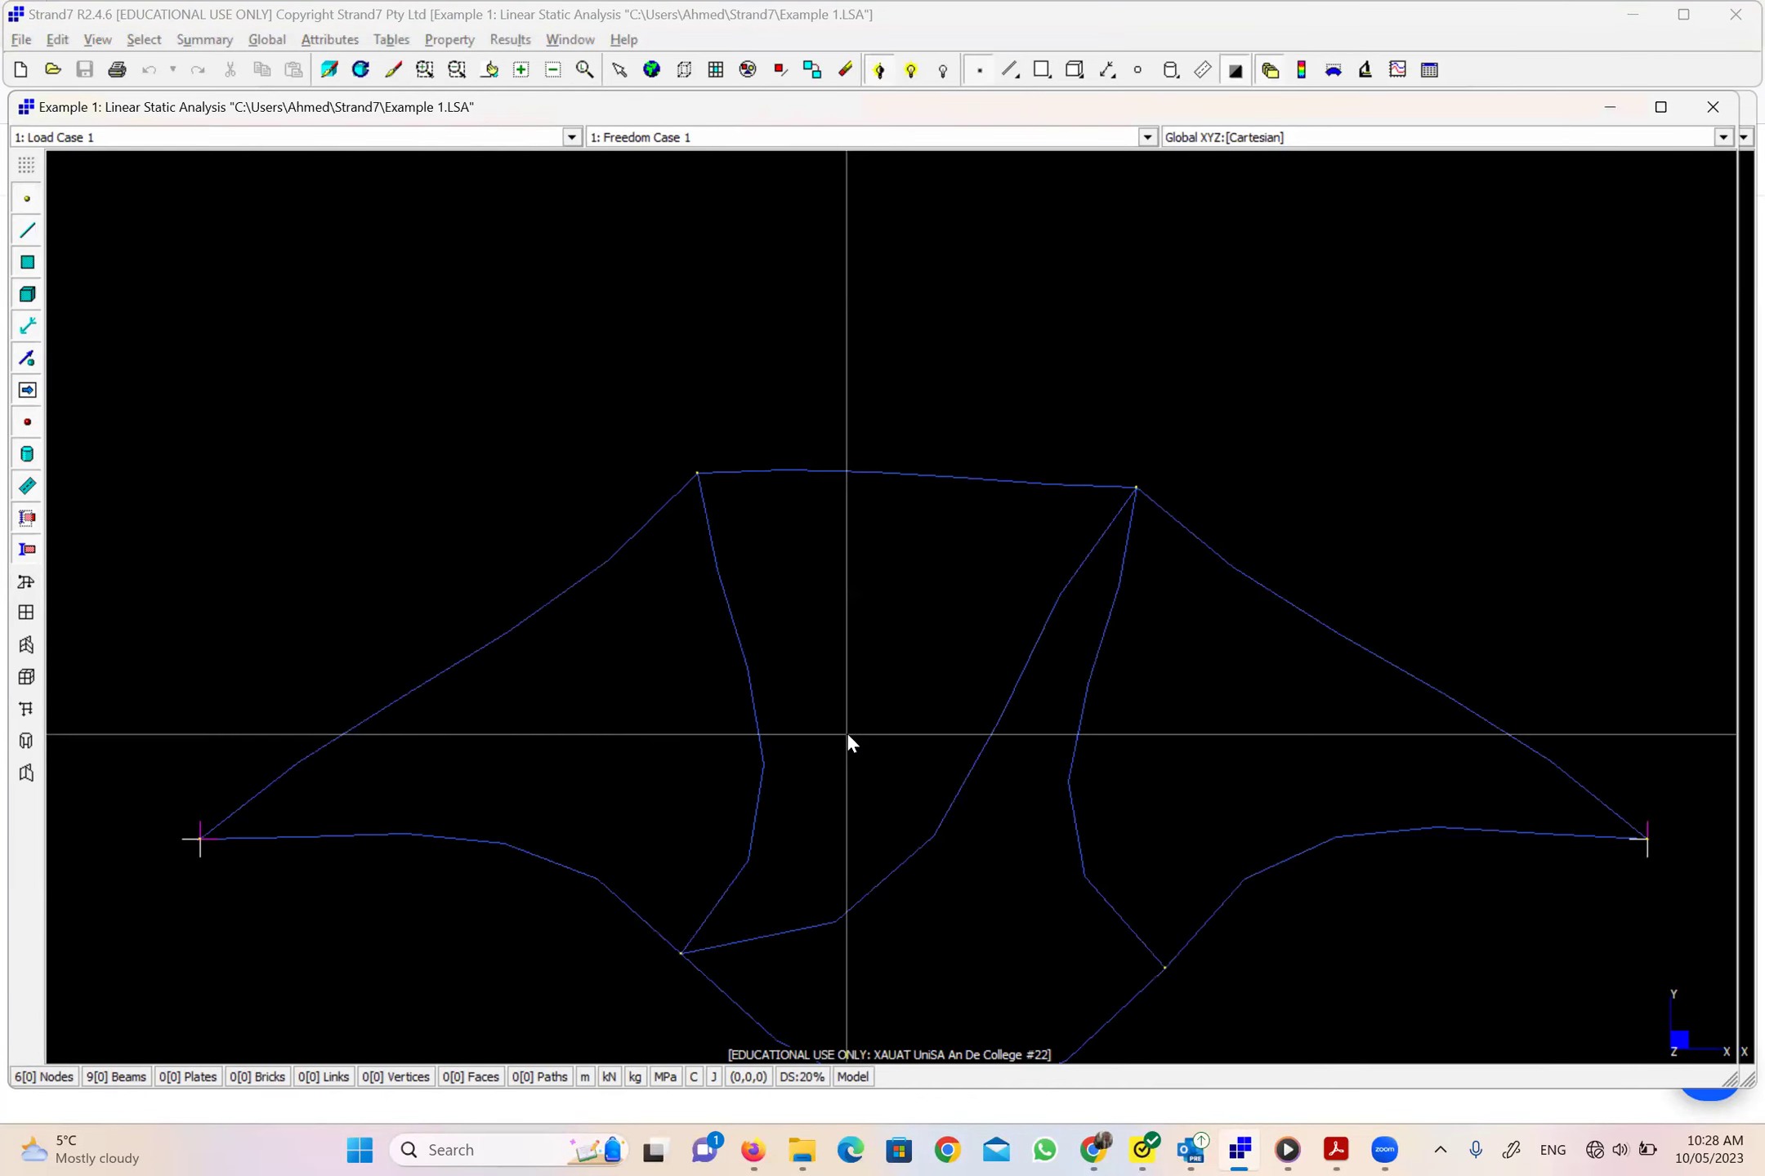
Set the displacement scale of the deformed truss to 10%.
click(506, 39)
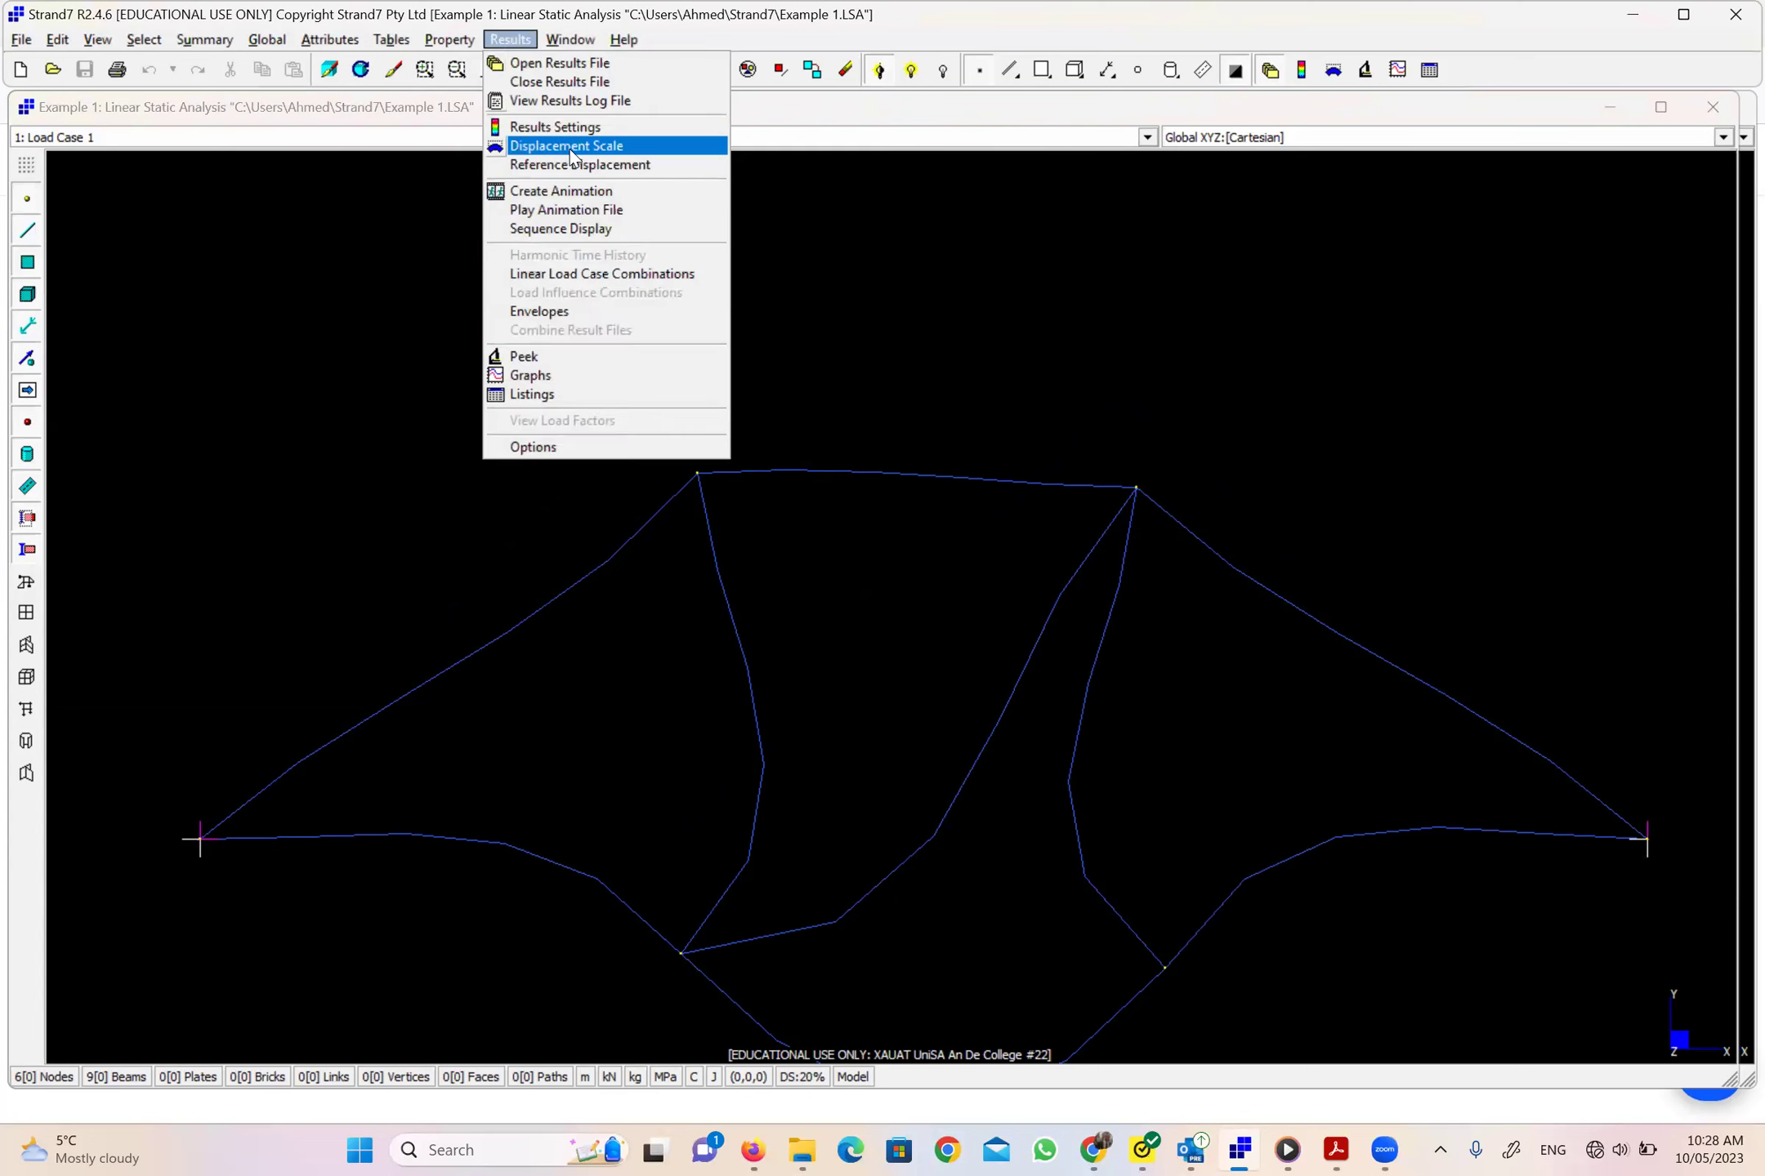
click(575, 145)
click(931, 533)
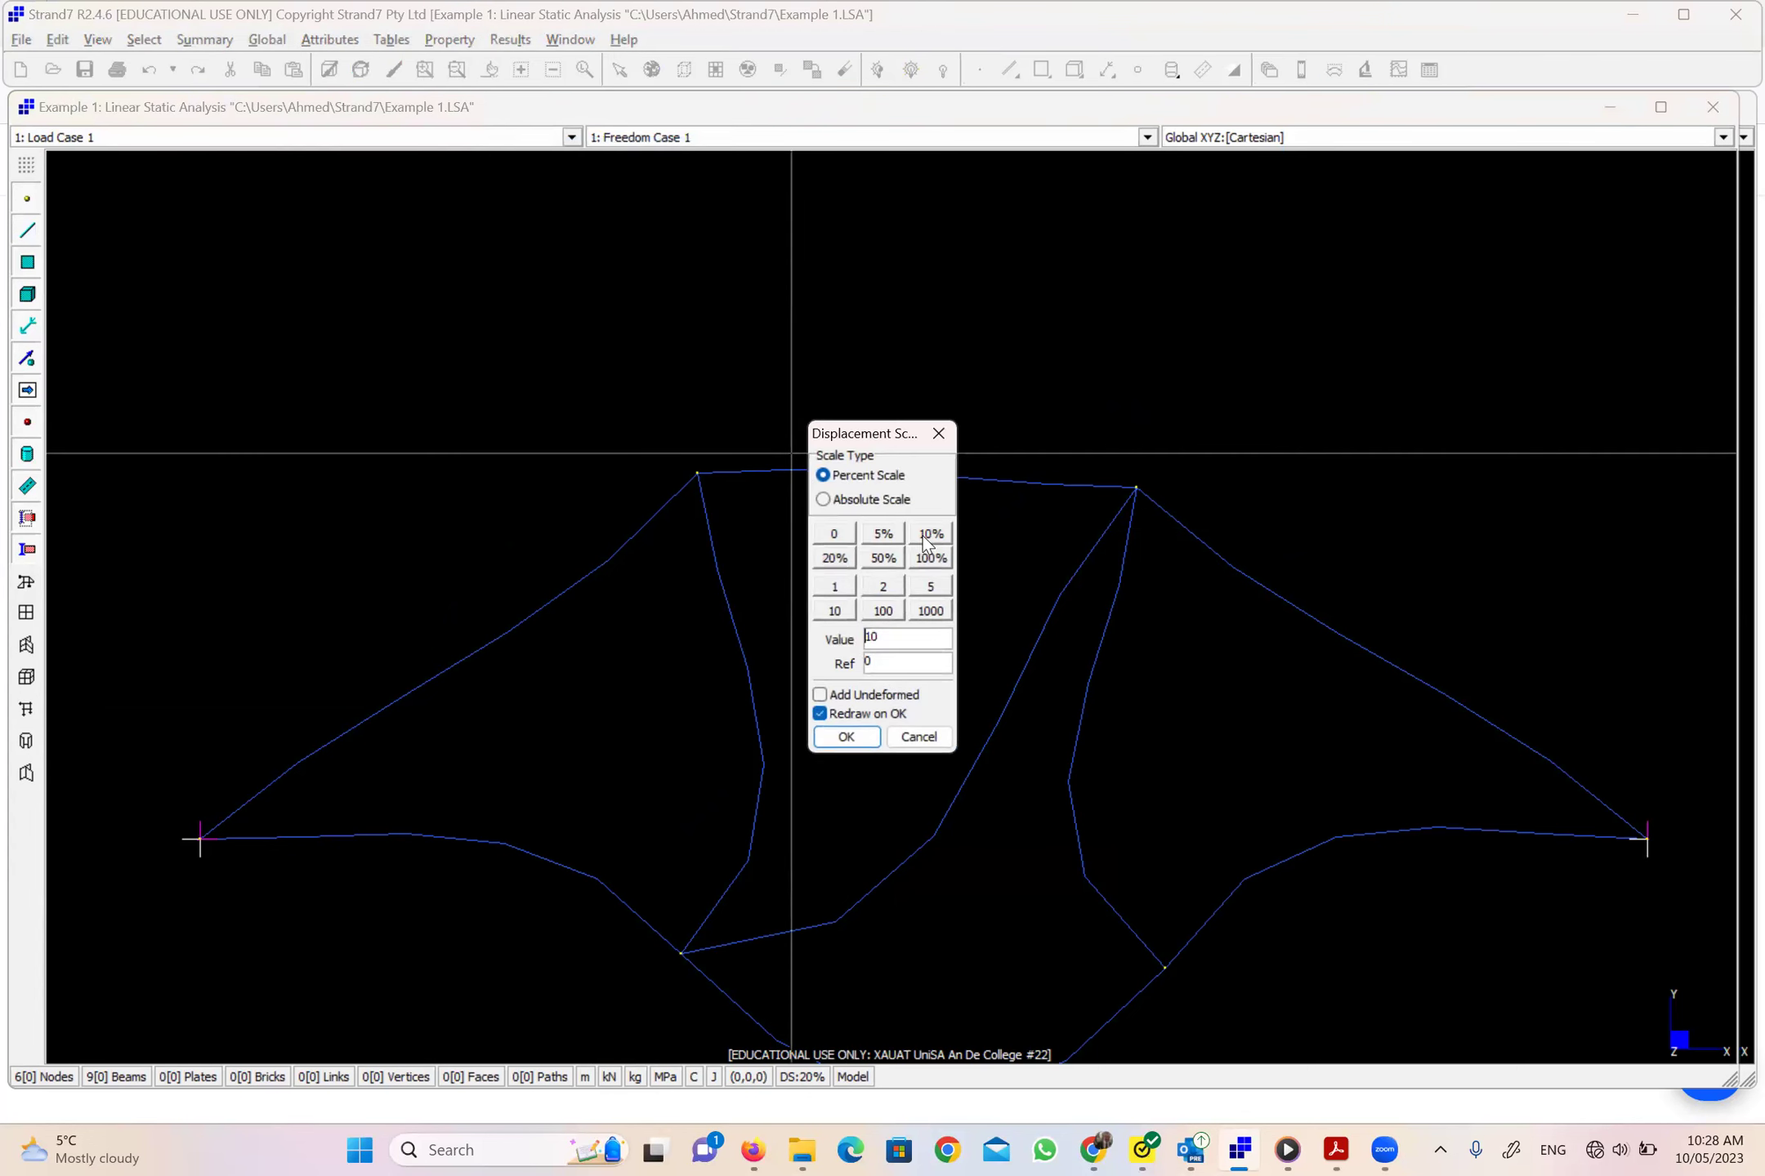
click(854, 736)
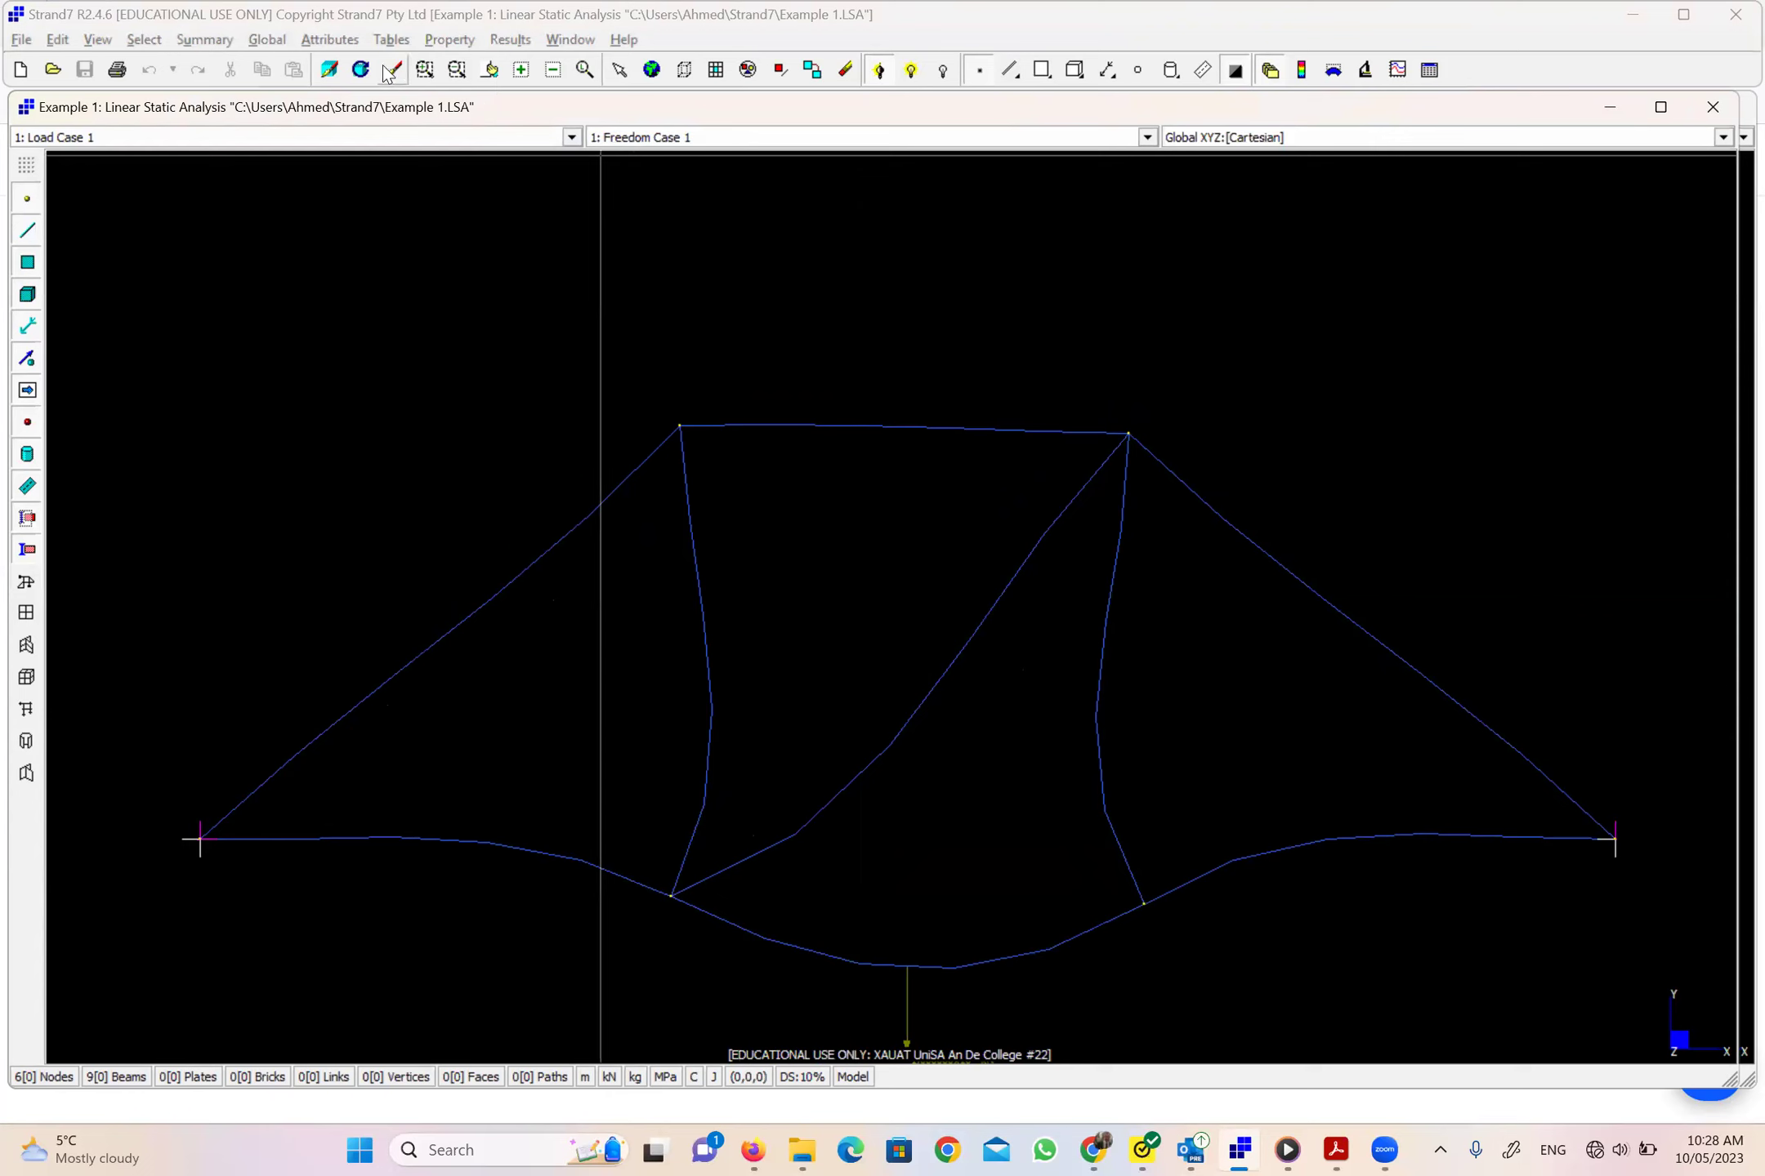
click(329, 70)
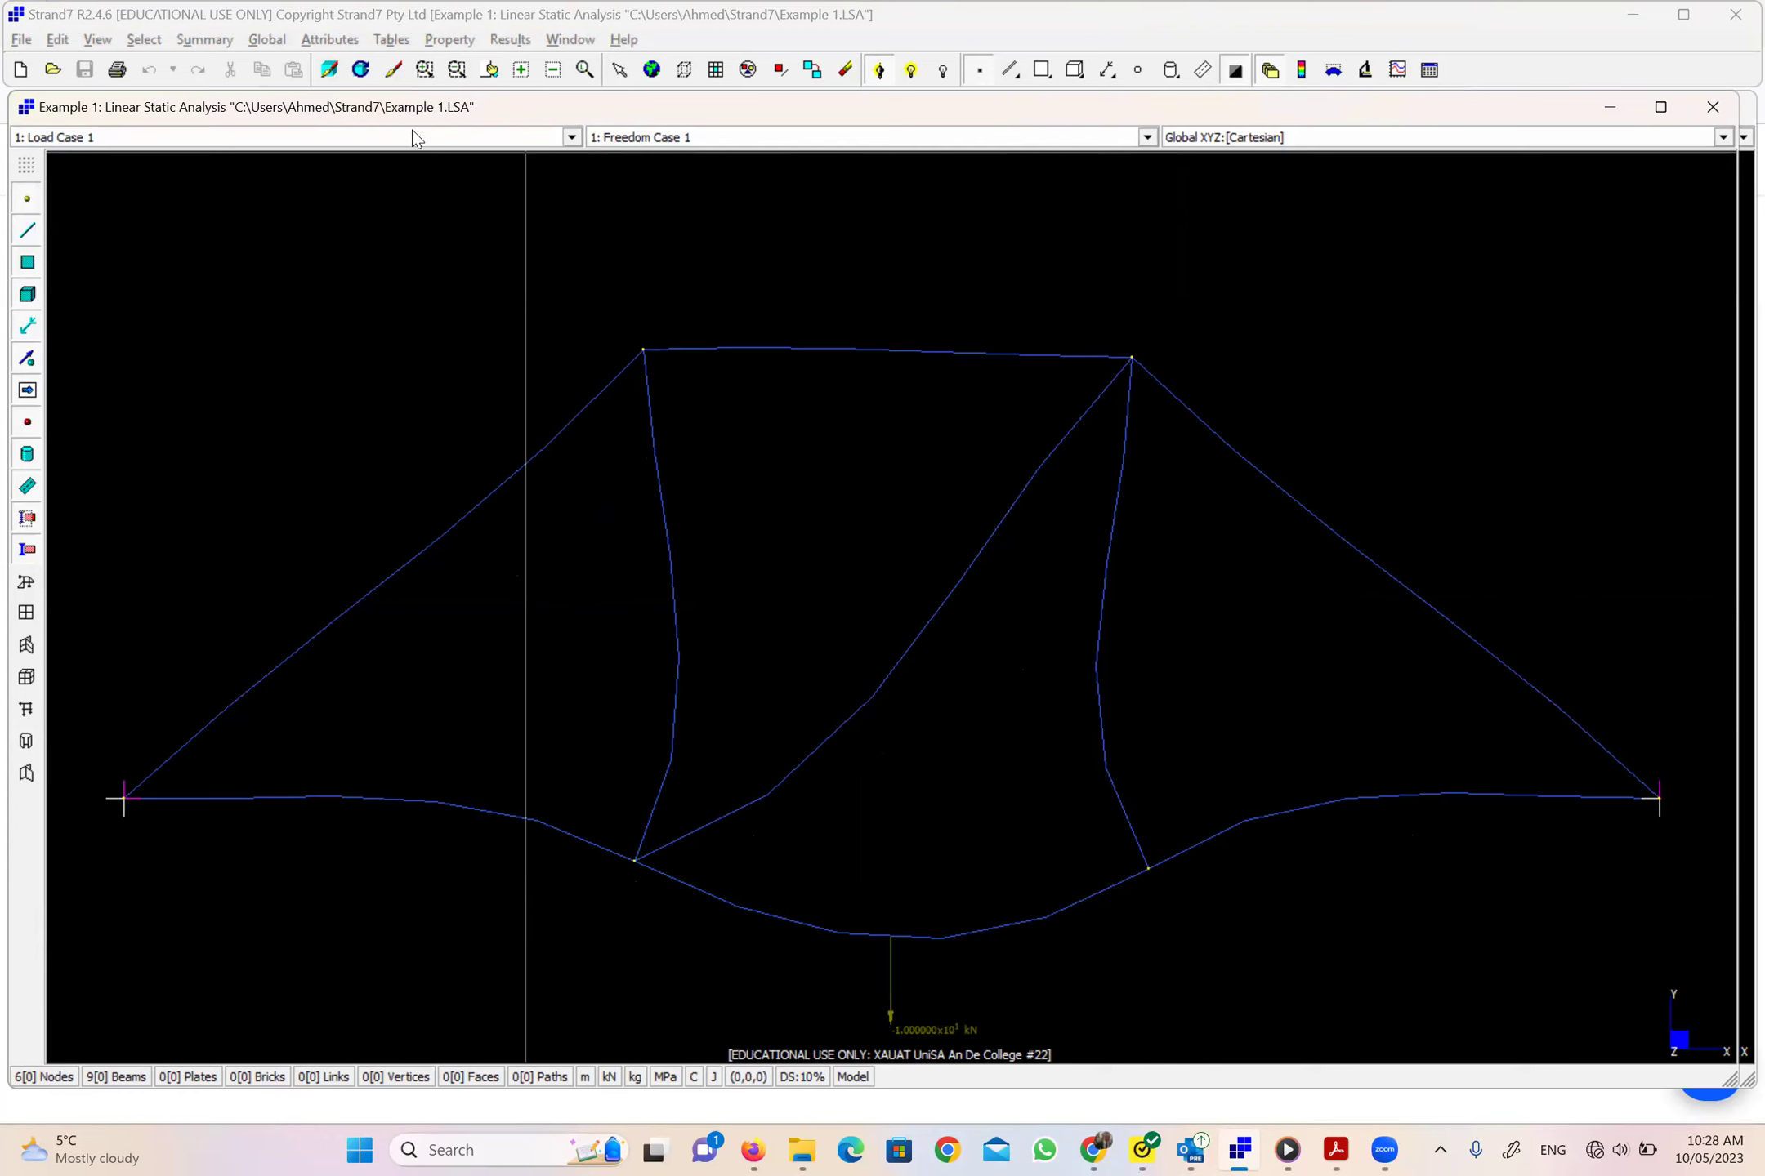
Display the deformed shape for Load Case 2, followed by that for Combination 1.
click(360, 135)
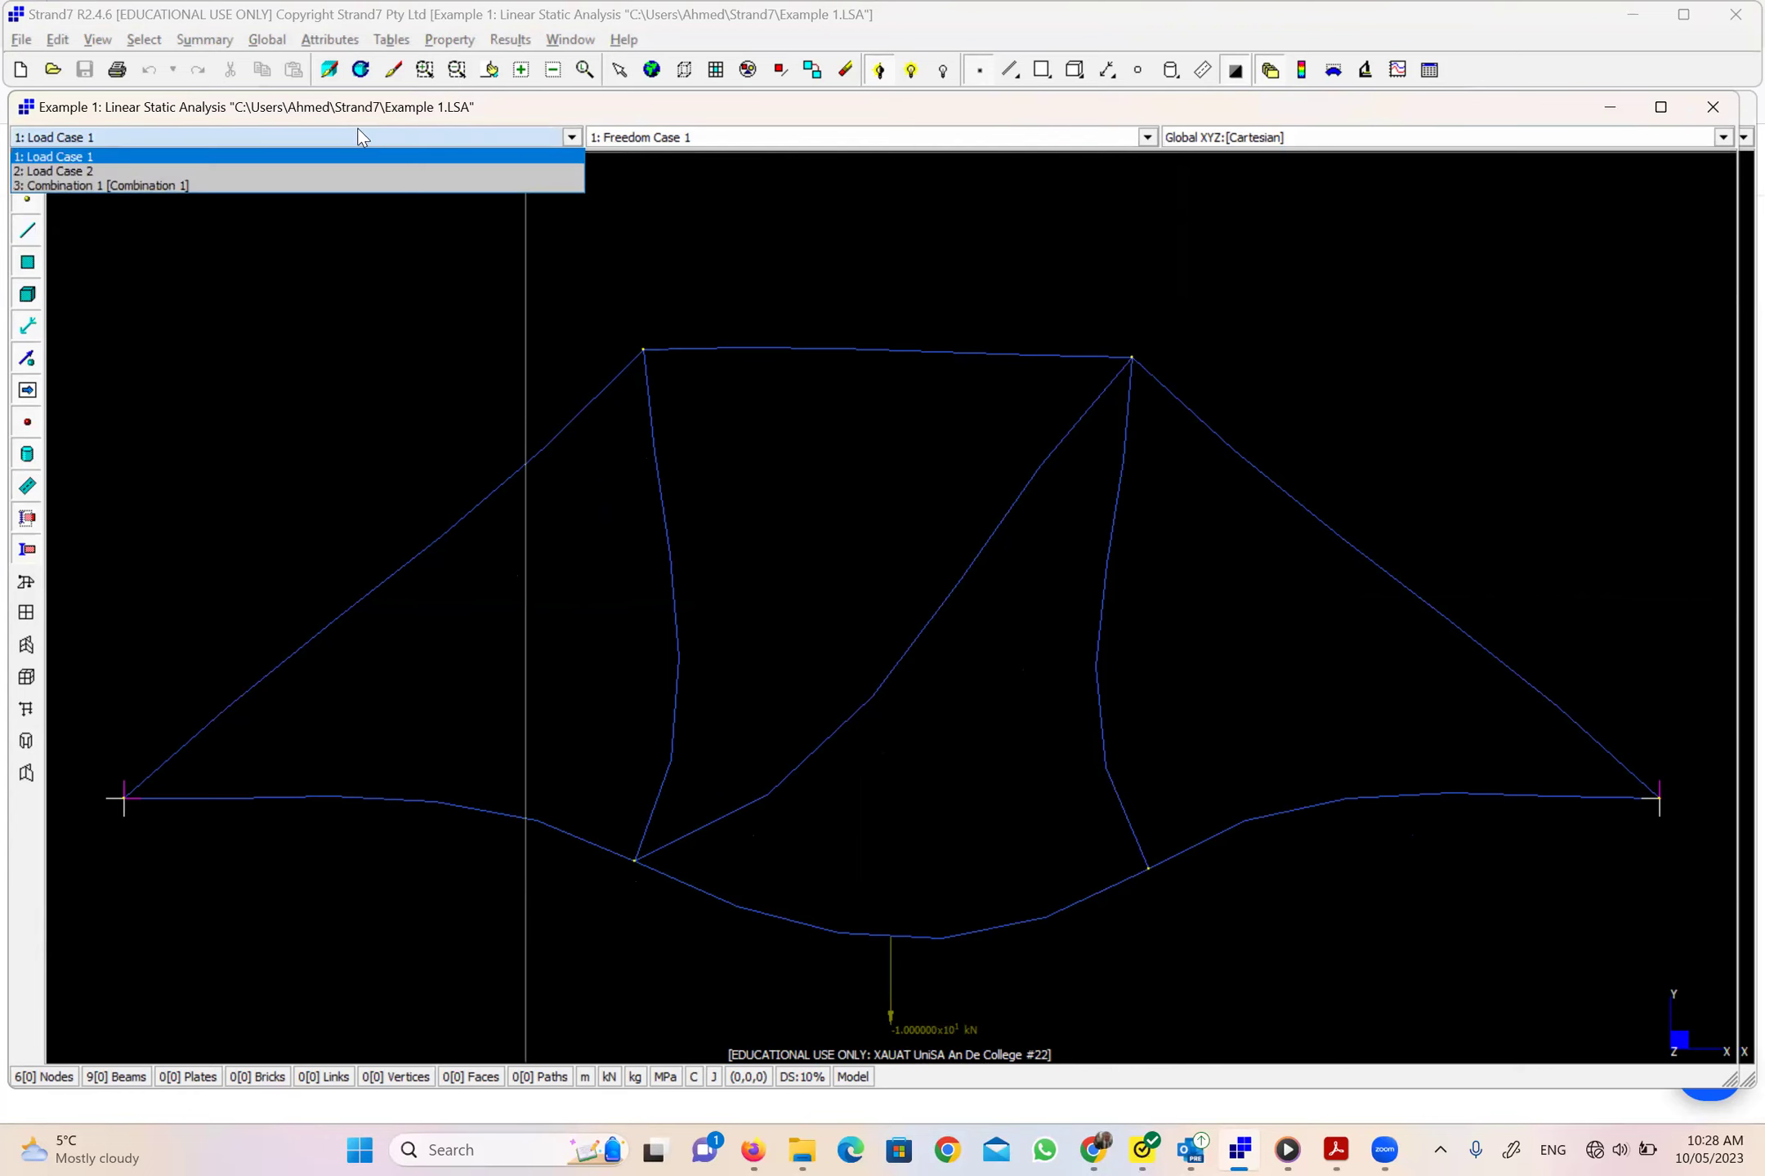
click(335, 170)
click(244, 134)
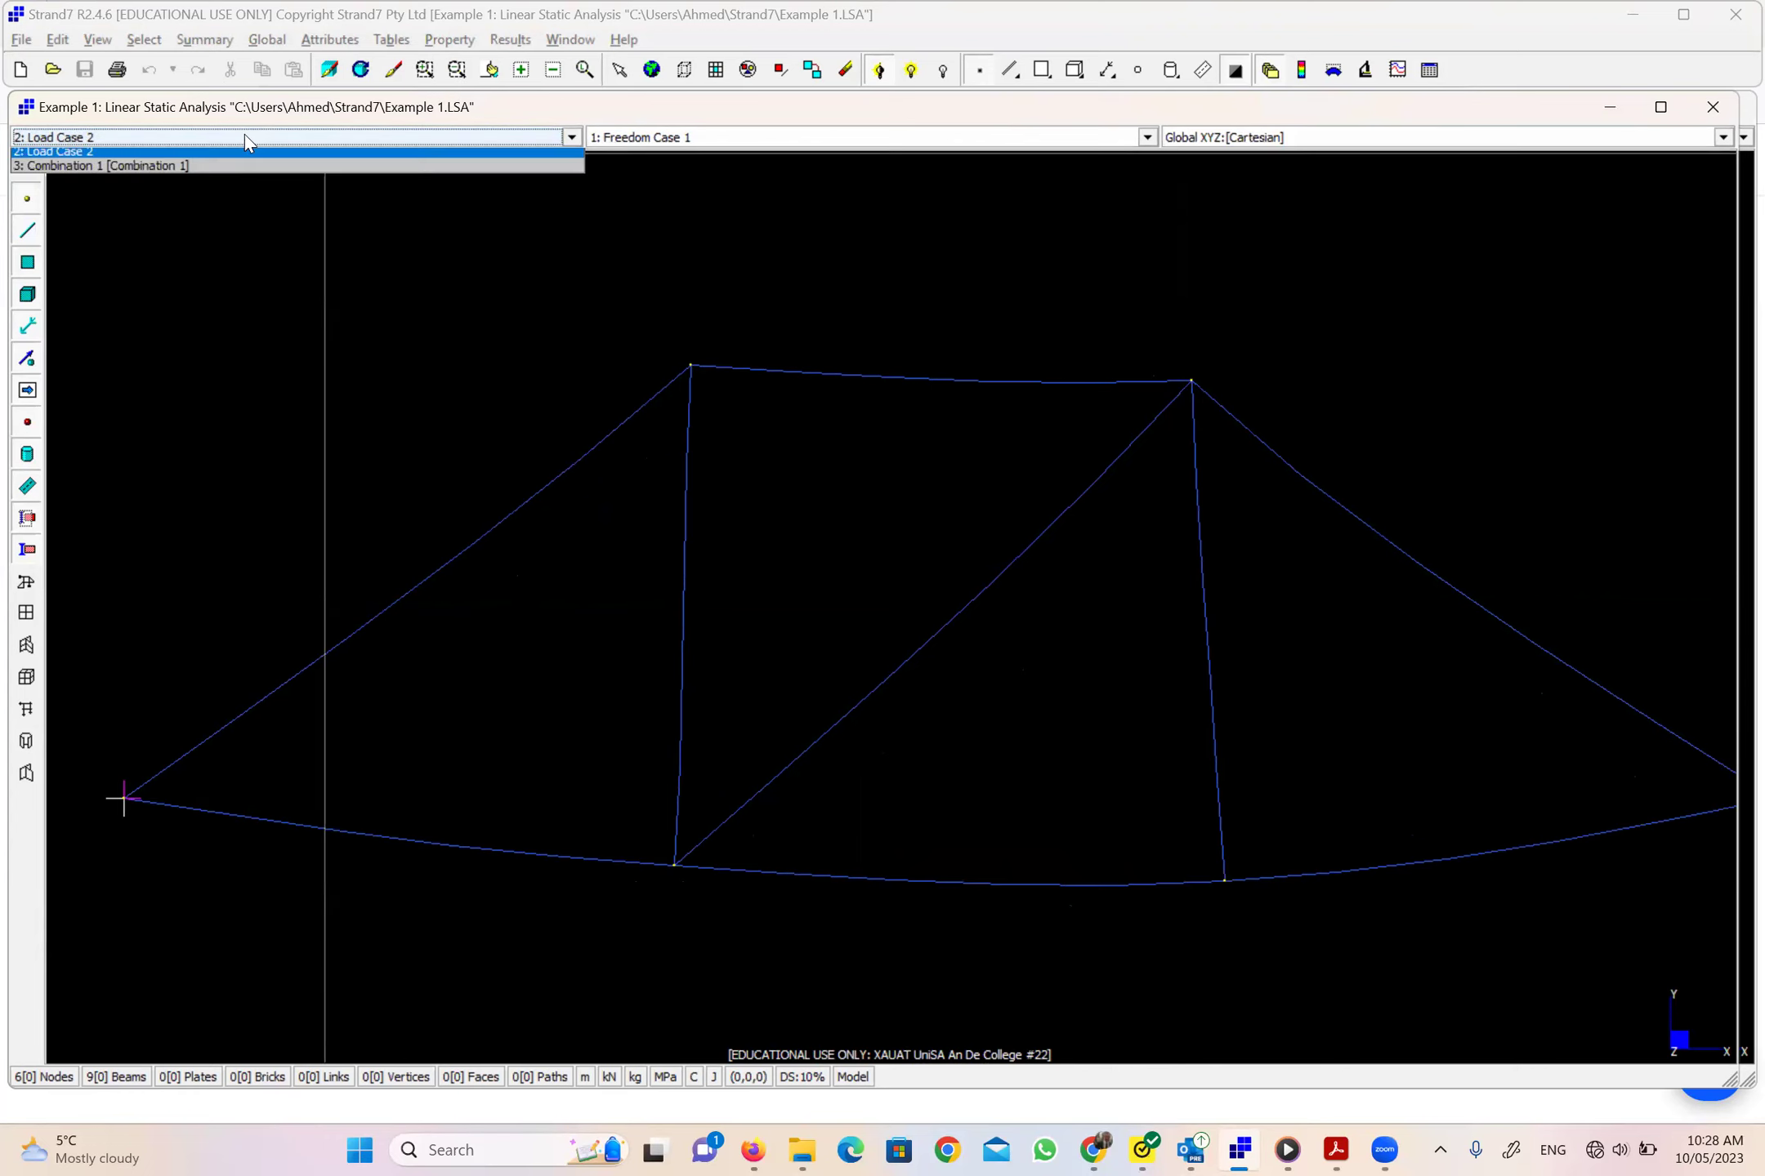
click(237, 179)
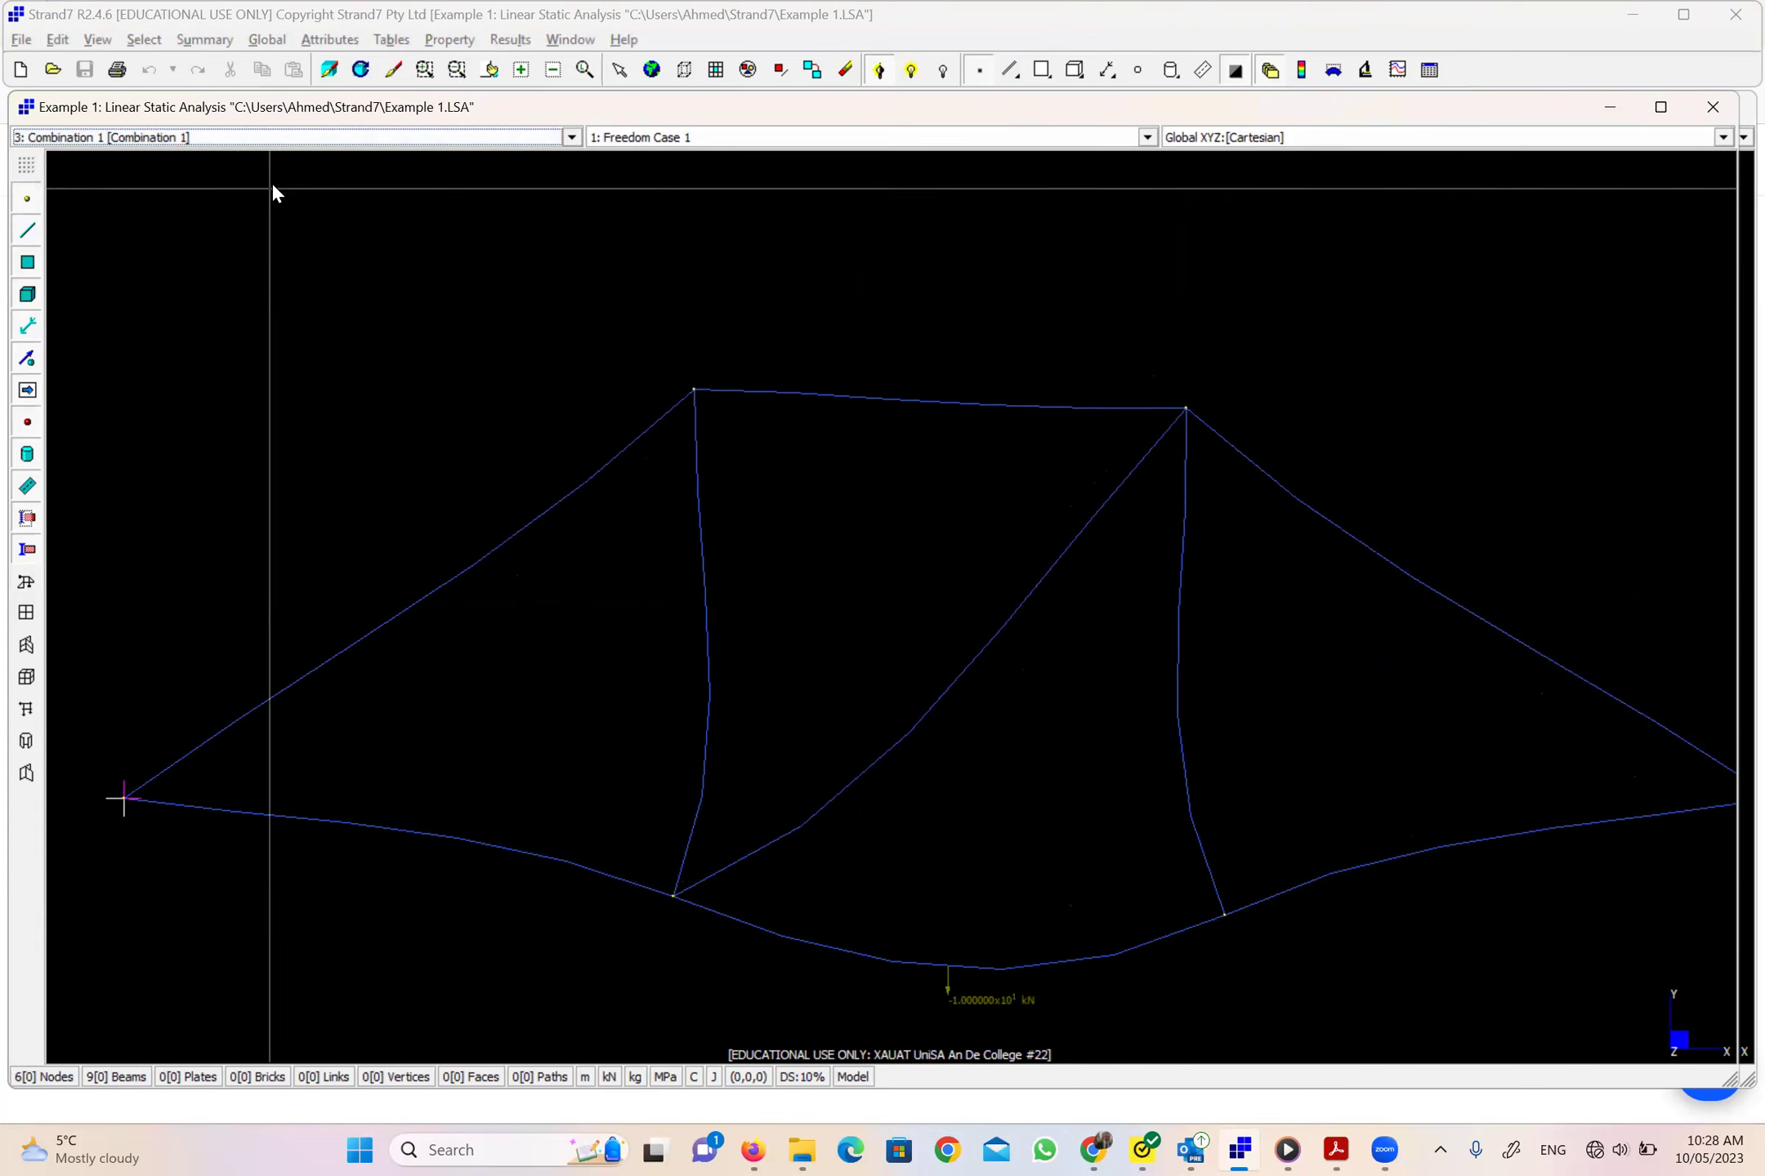
Set up a multi-case view with three X views and one Y view, beginning with Load Case 1.
click(92, 41)
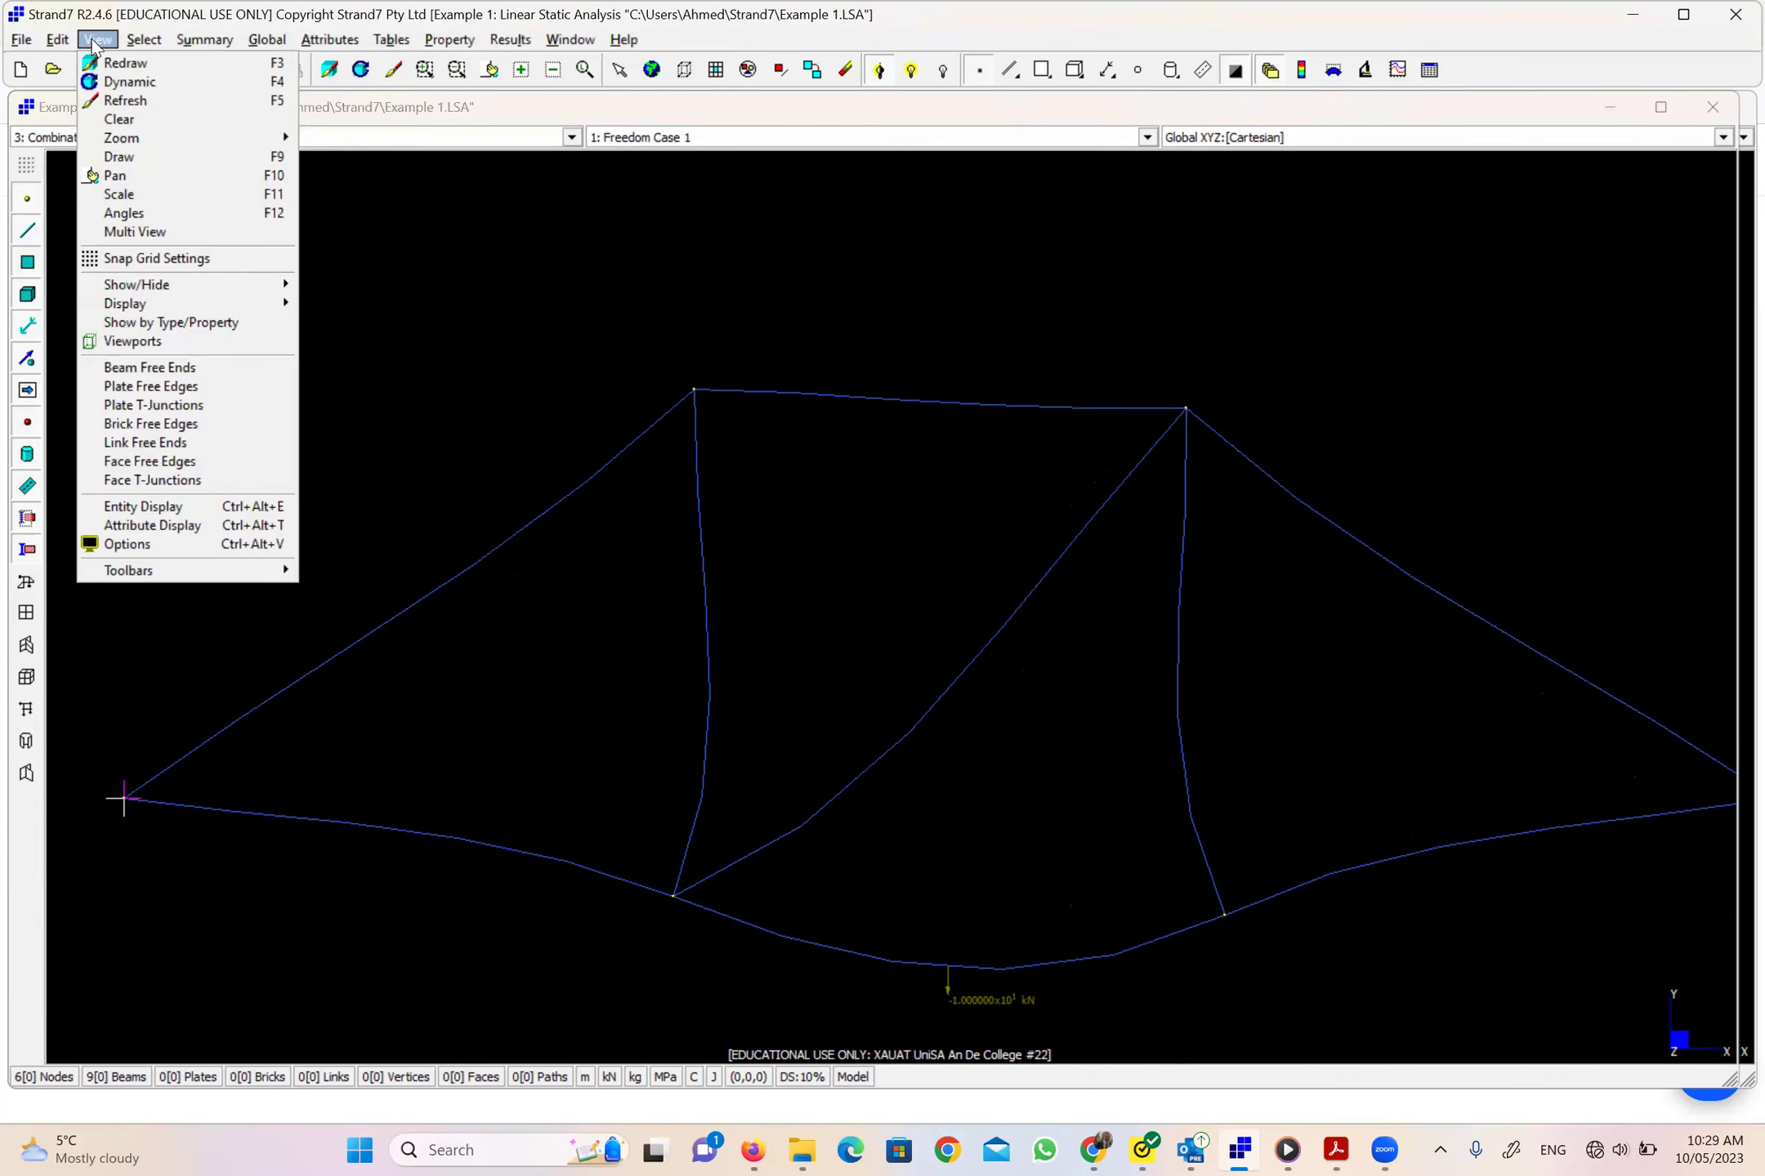
click(160, 235)
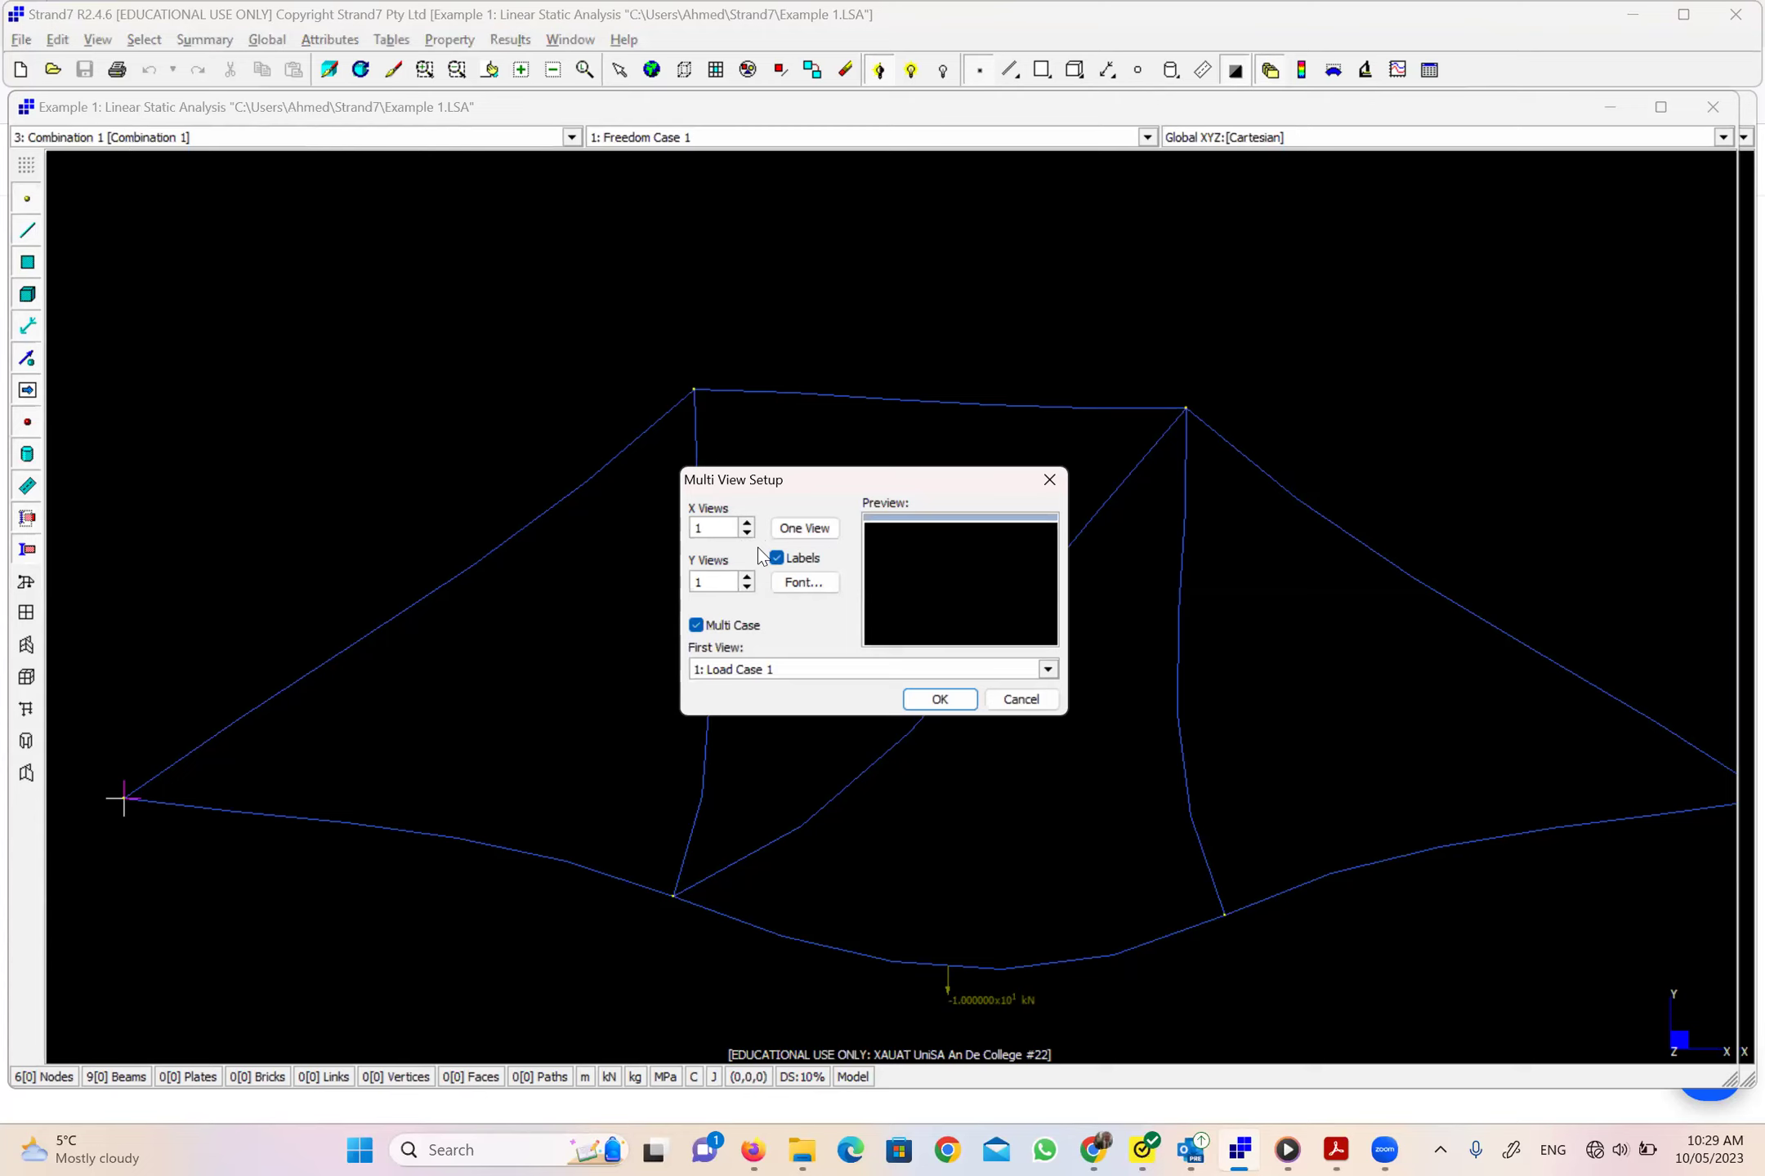
click(746, 523)
click(746, 522)
click(939, 700)
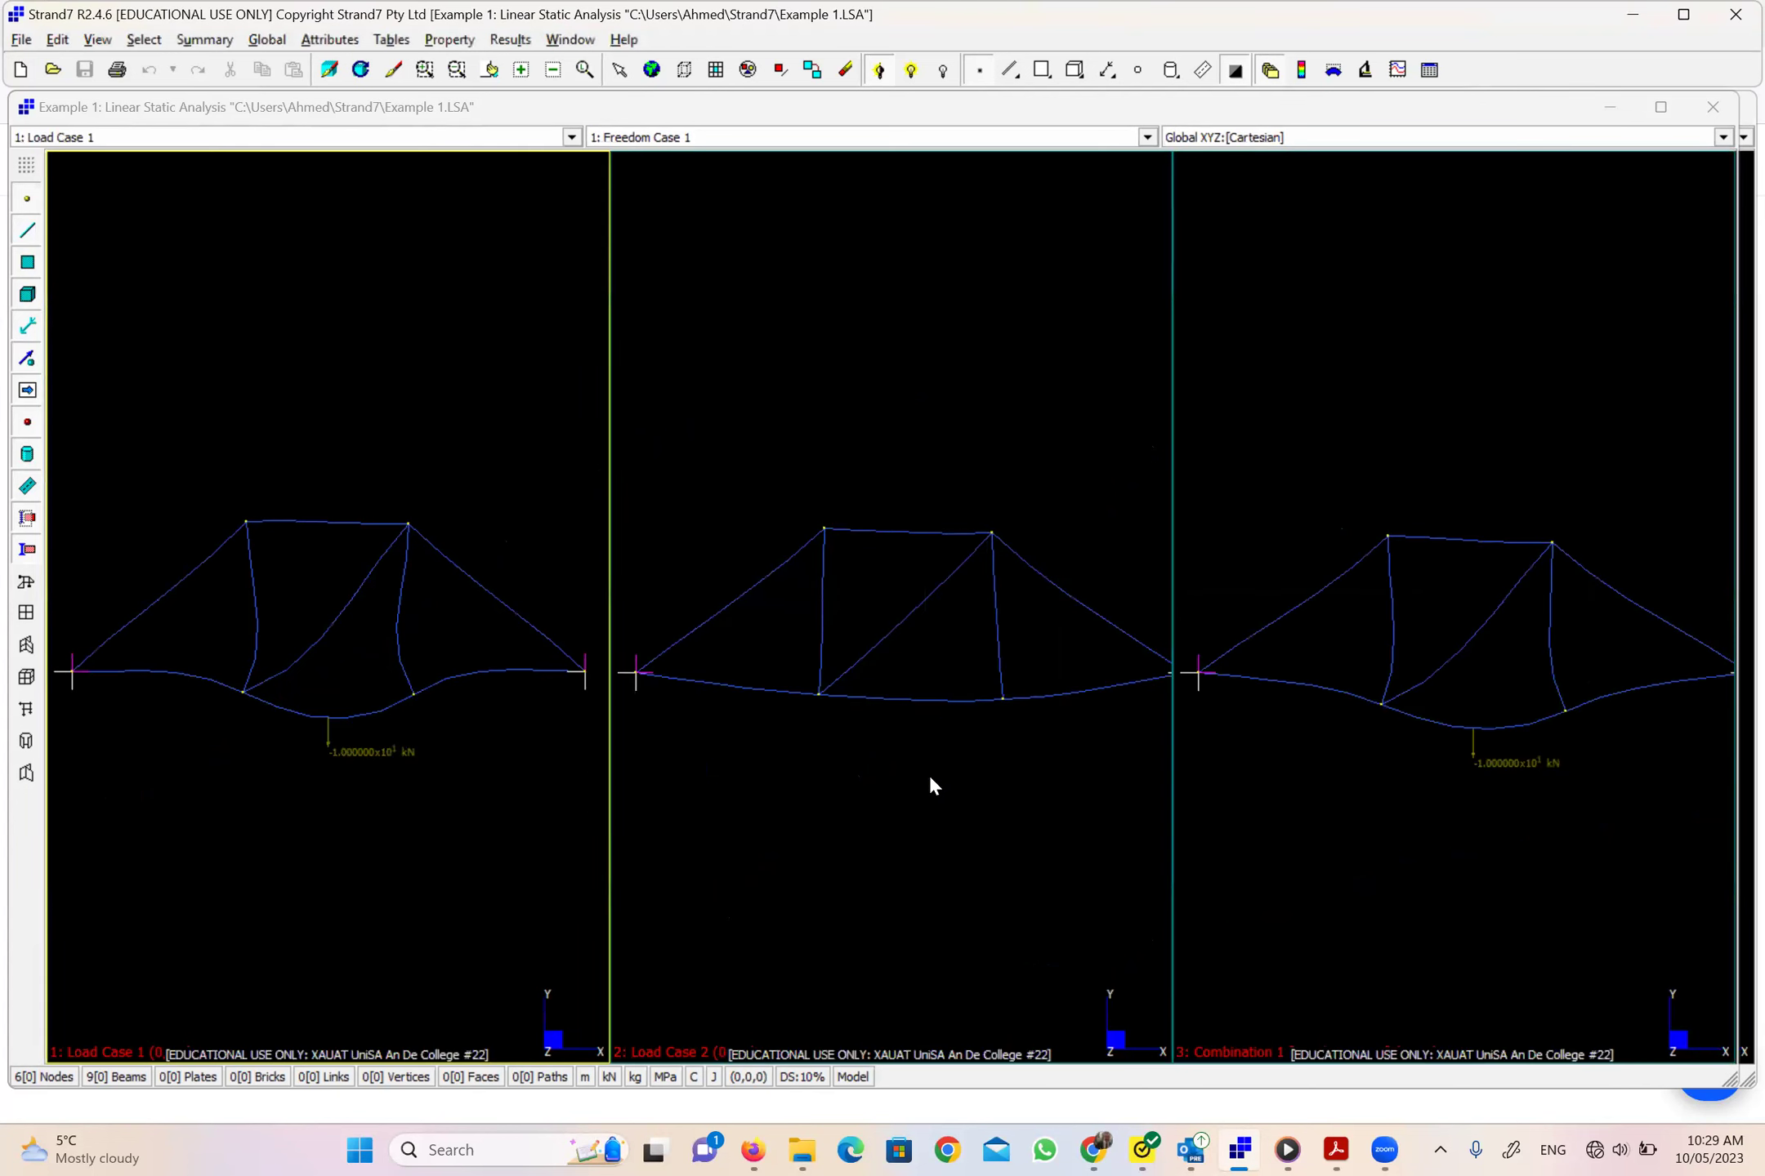
Compare the three case views, zooming out Combination 1 and Load Case 2 until each whole deformed truss fits.
click(352, 812)
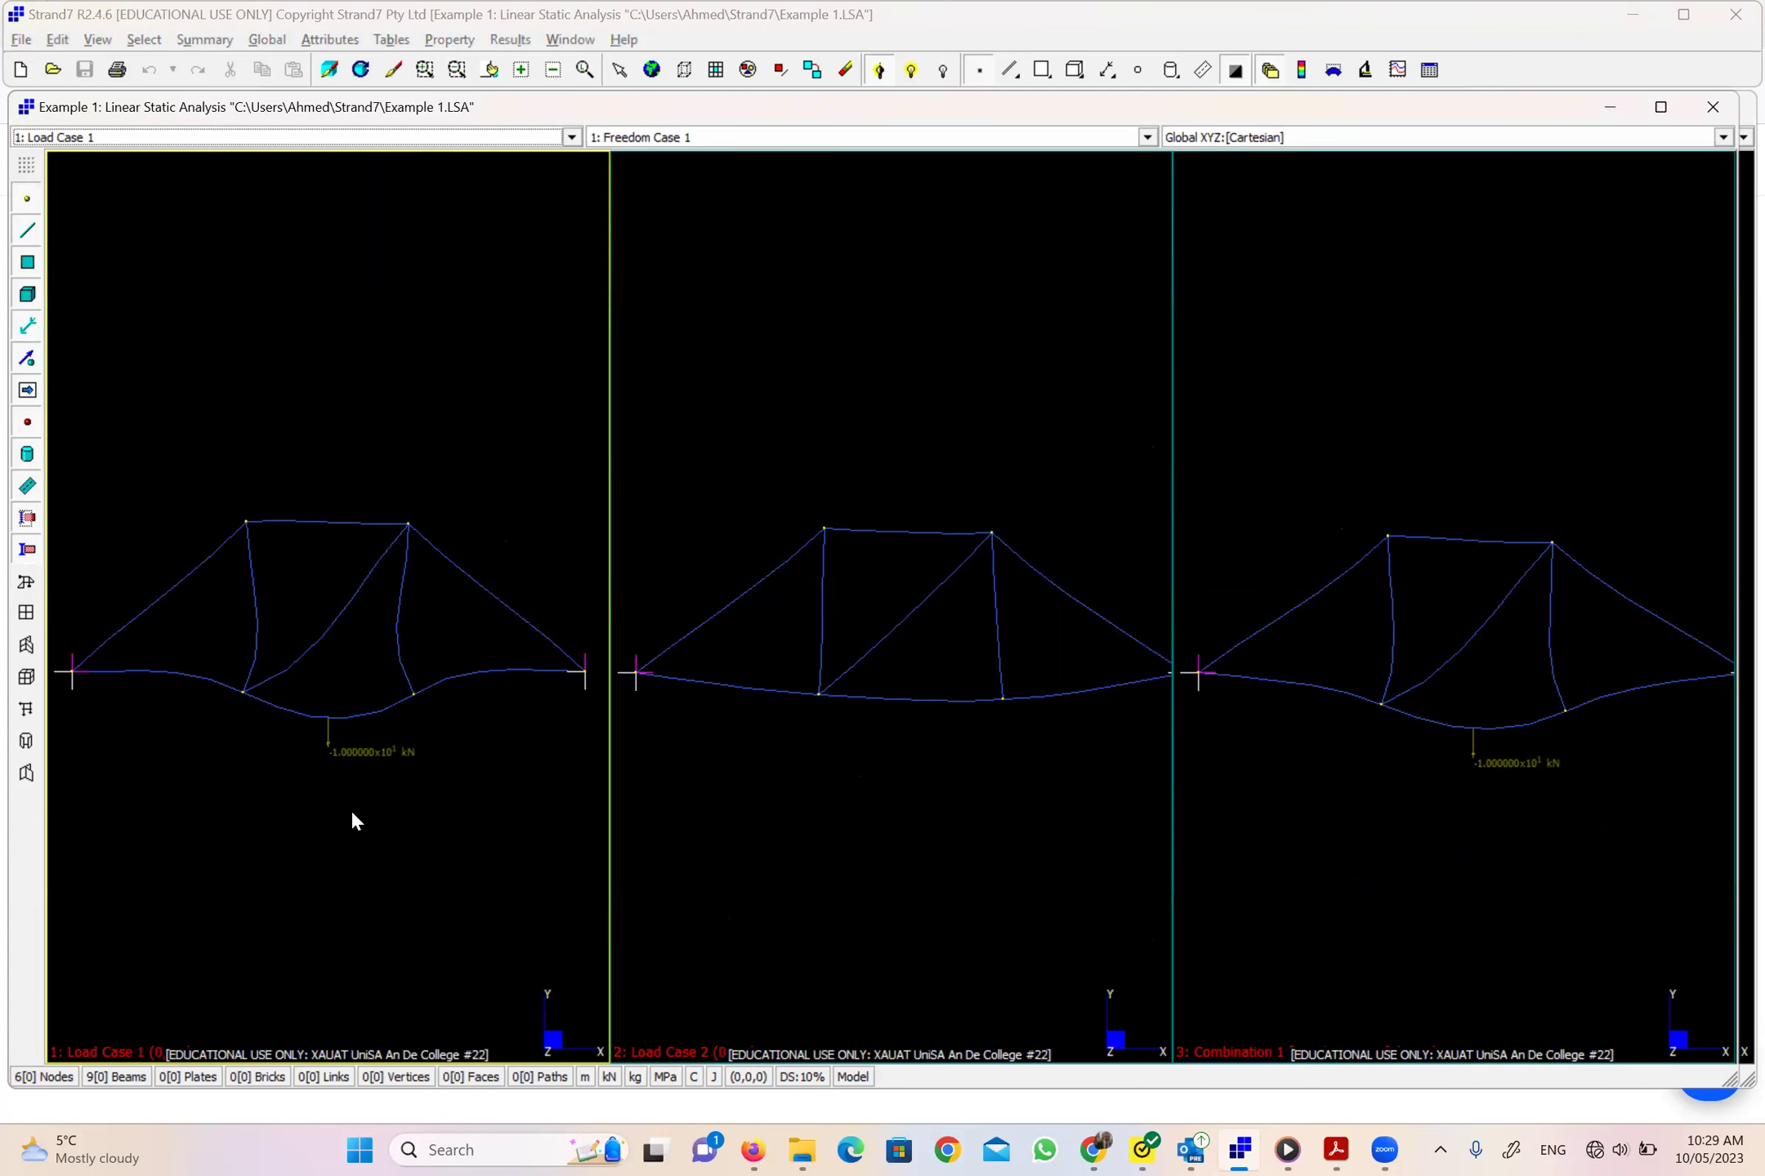
click(907, 790)
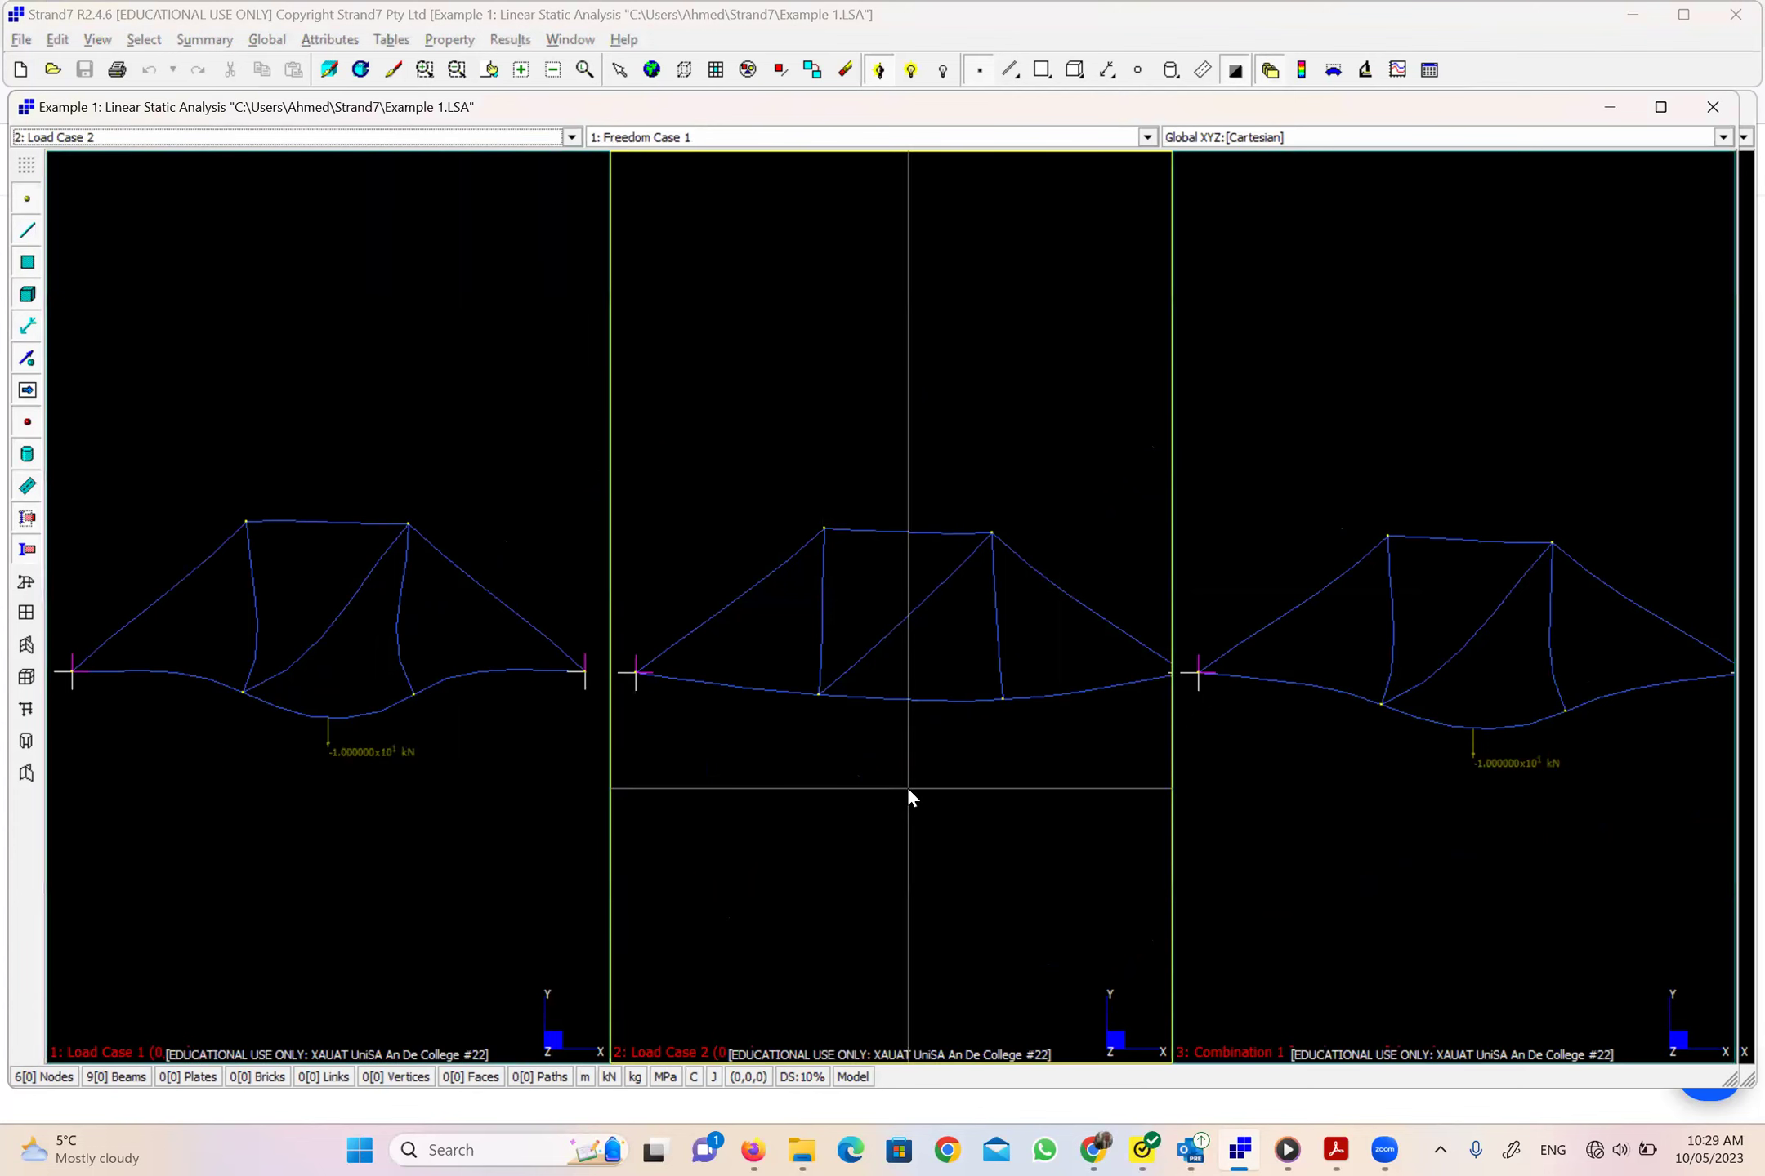
click(1458, 849)
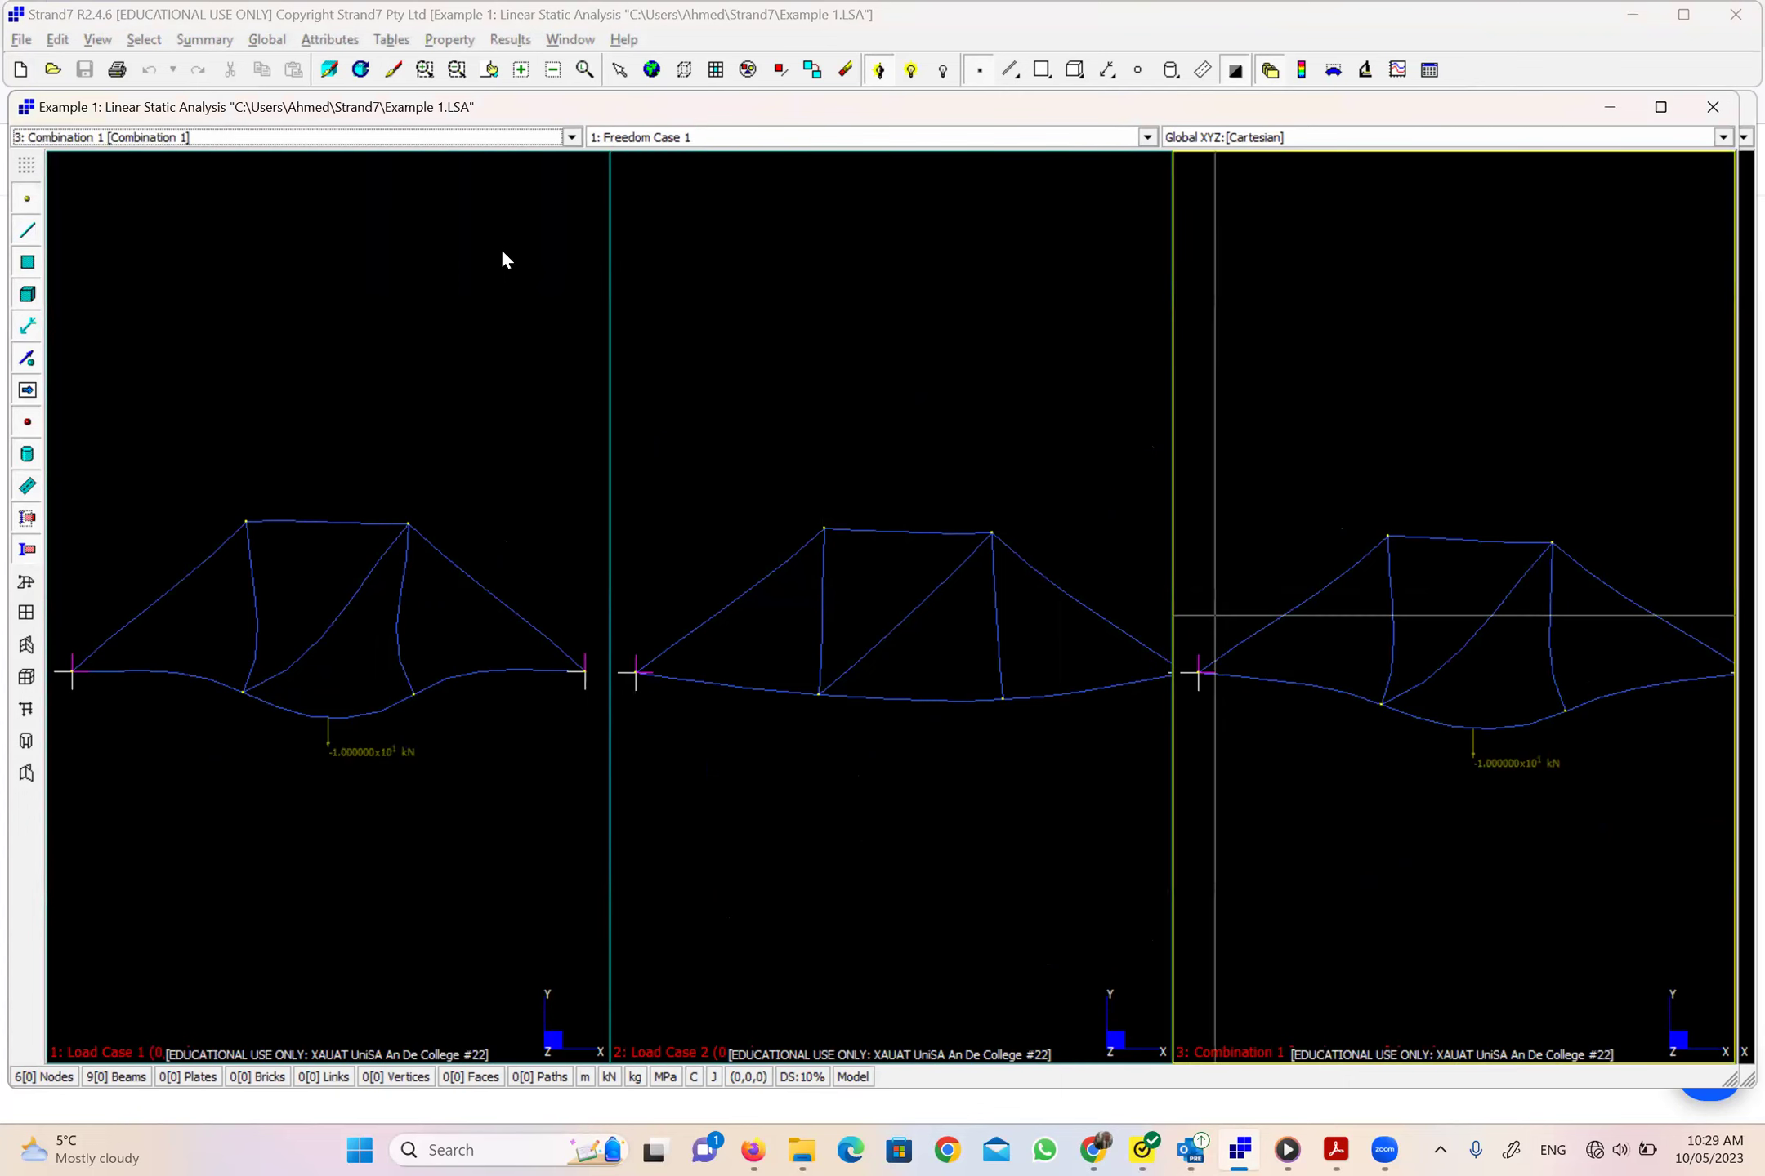
click(554, 71)
click(554, 71)
click(863, 771)
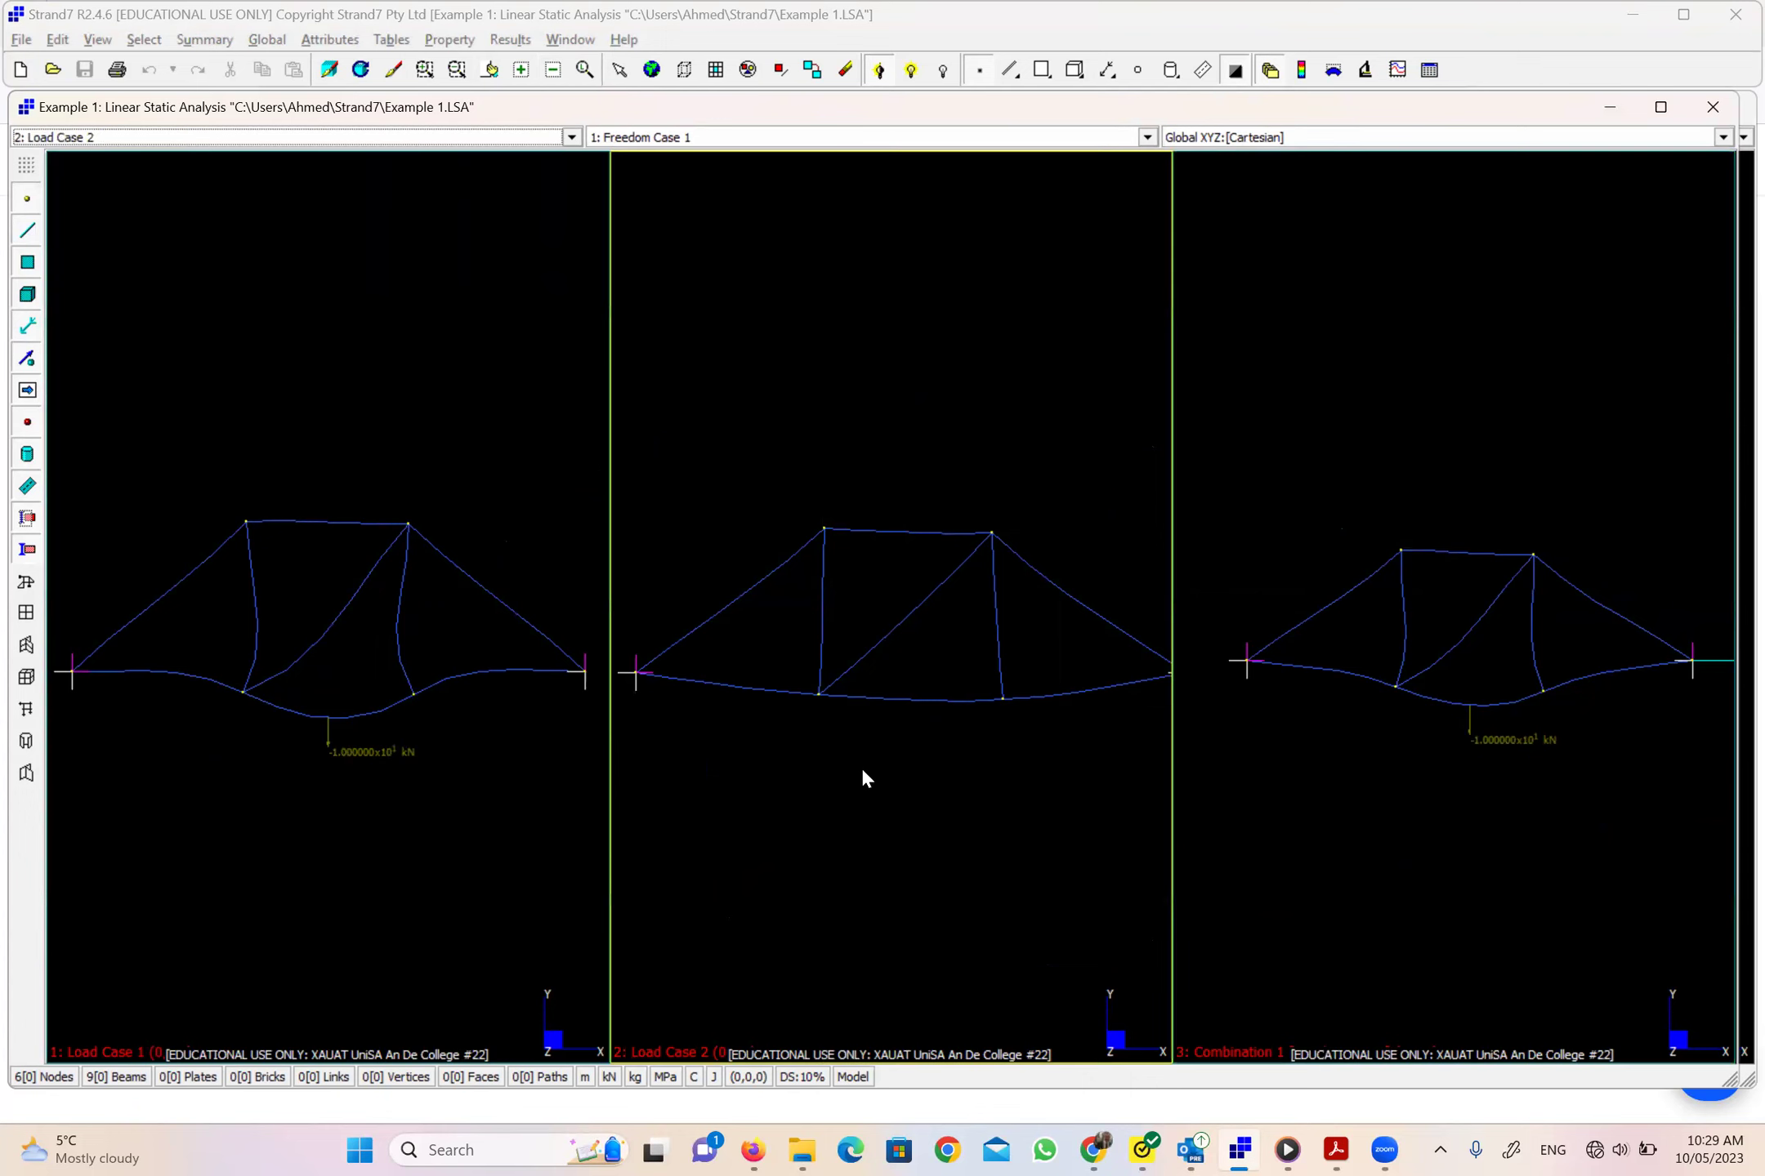
click(554, 71)
click(554, 71)
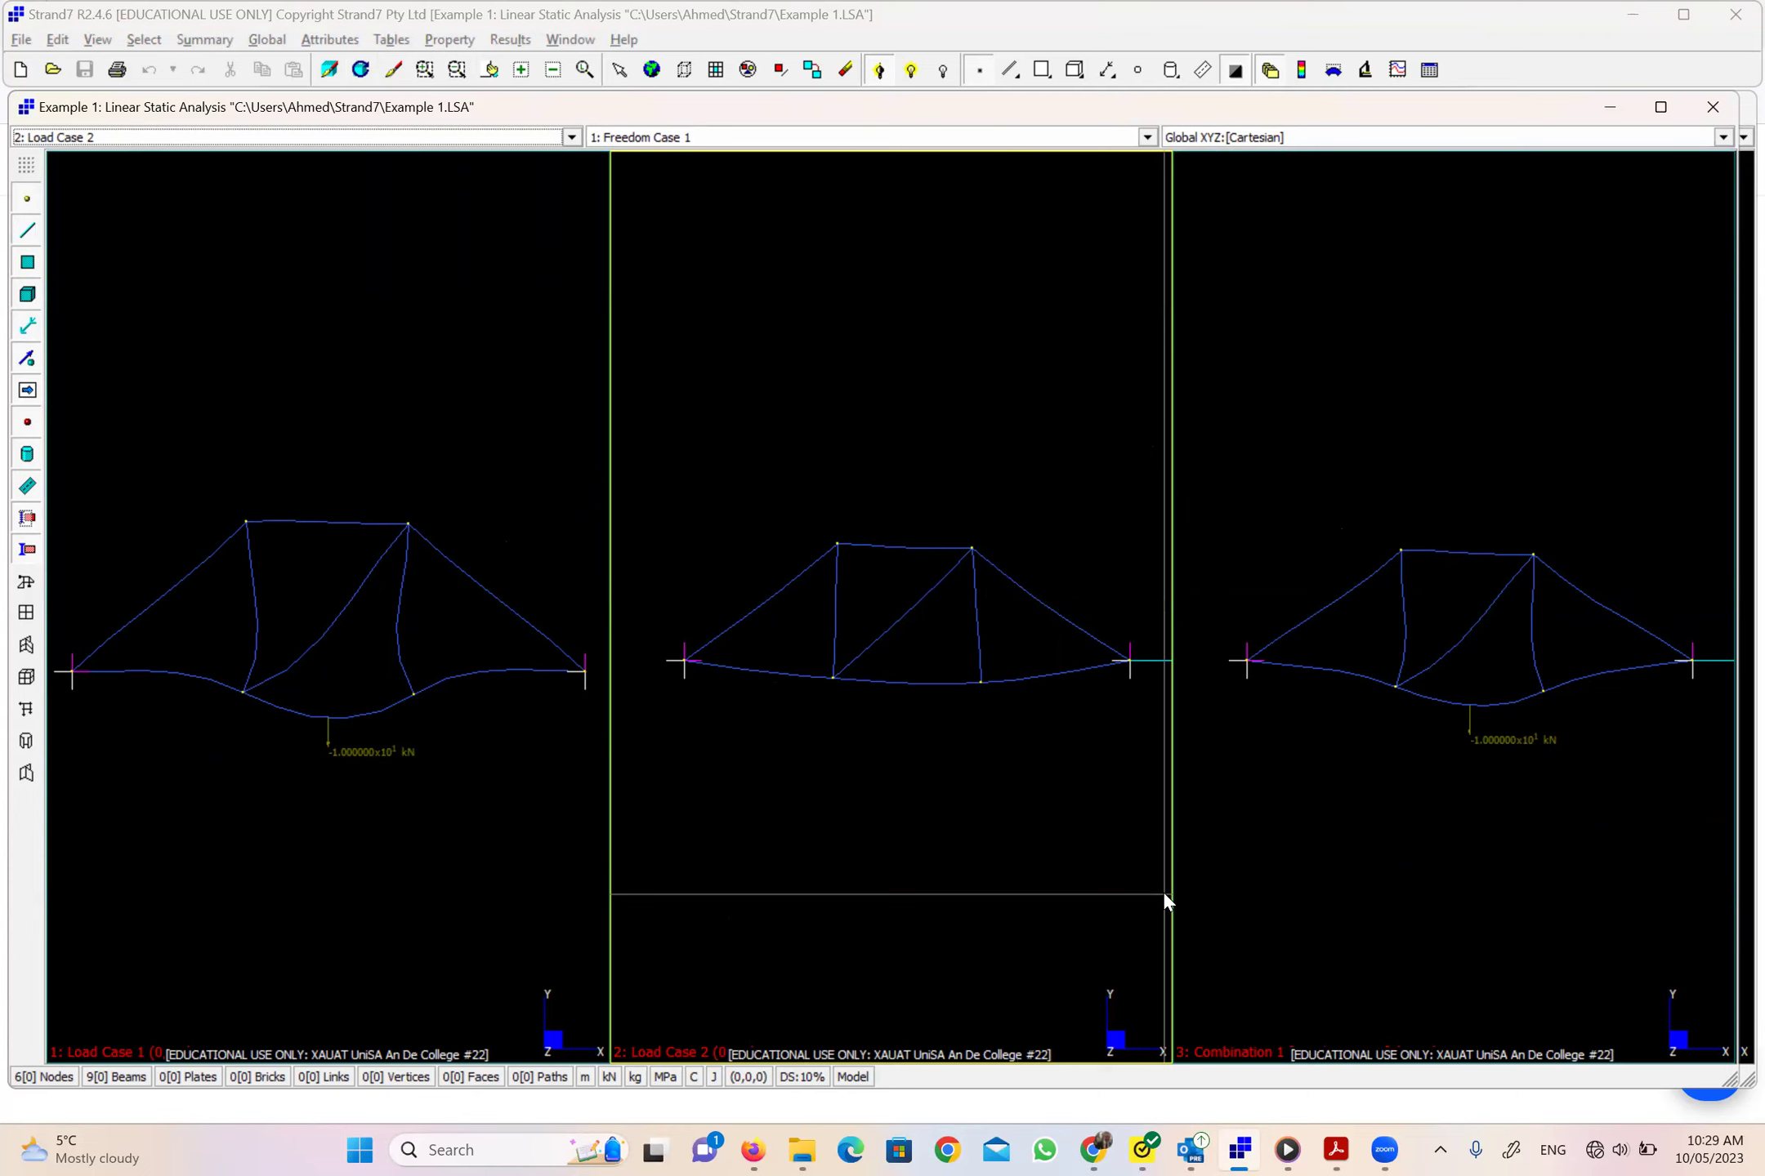
Display the Plane 2 bending moment diagram on the beams in the Load Case 1 view.
click(379, 417)
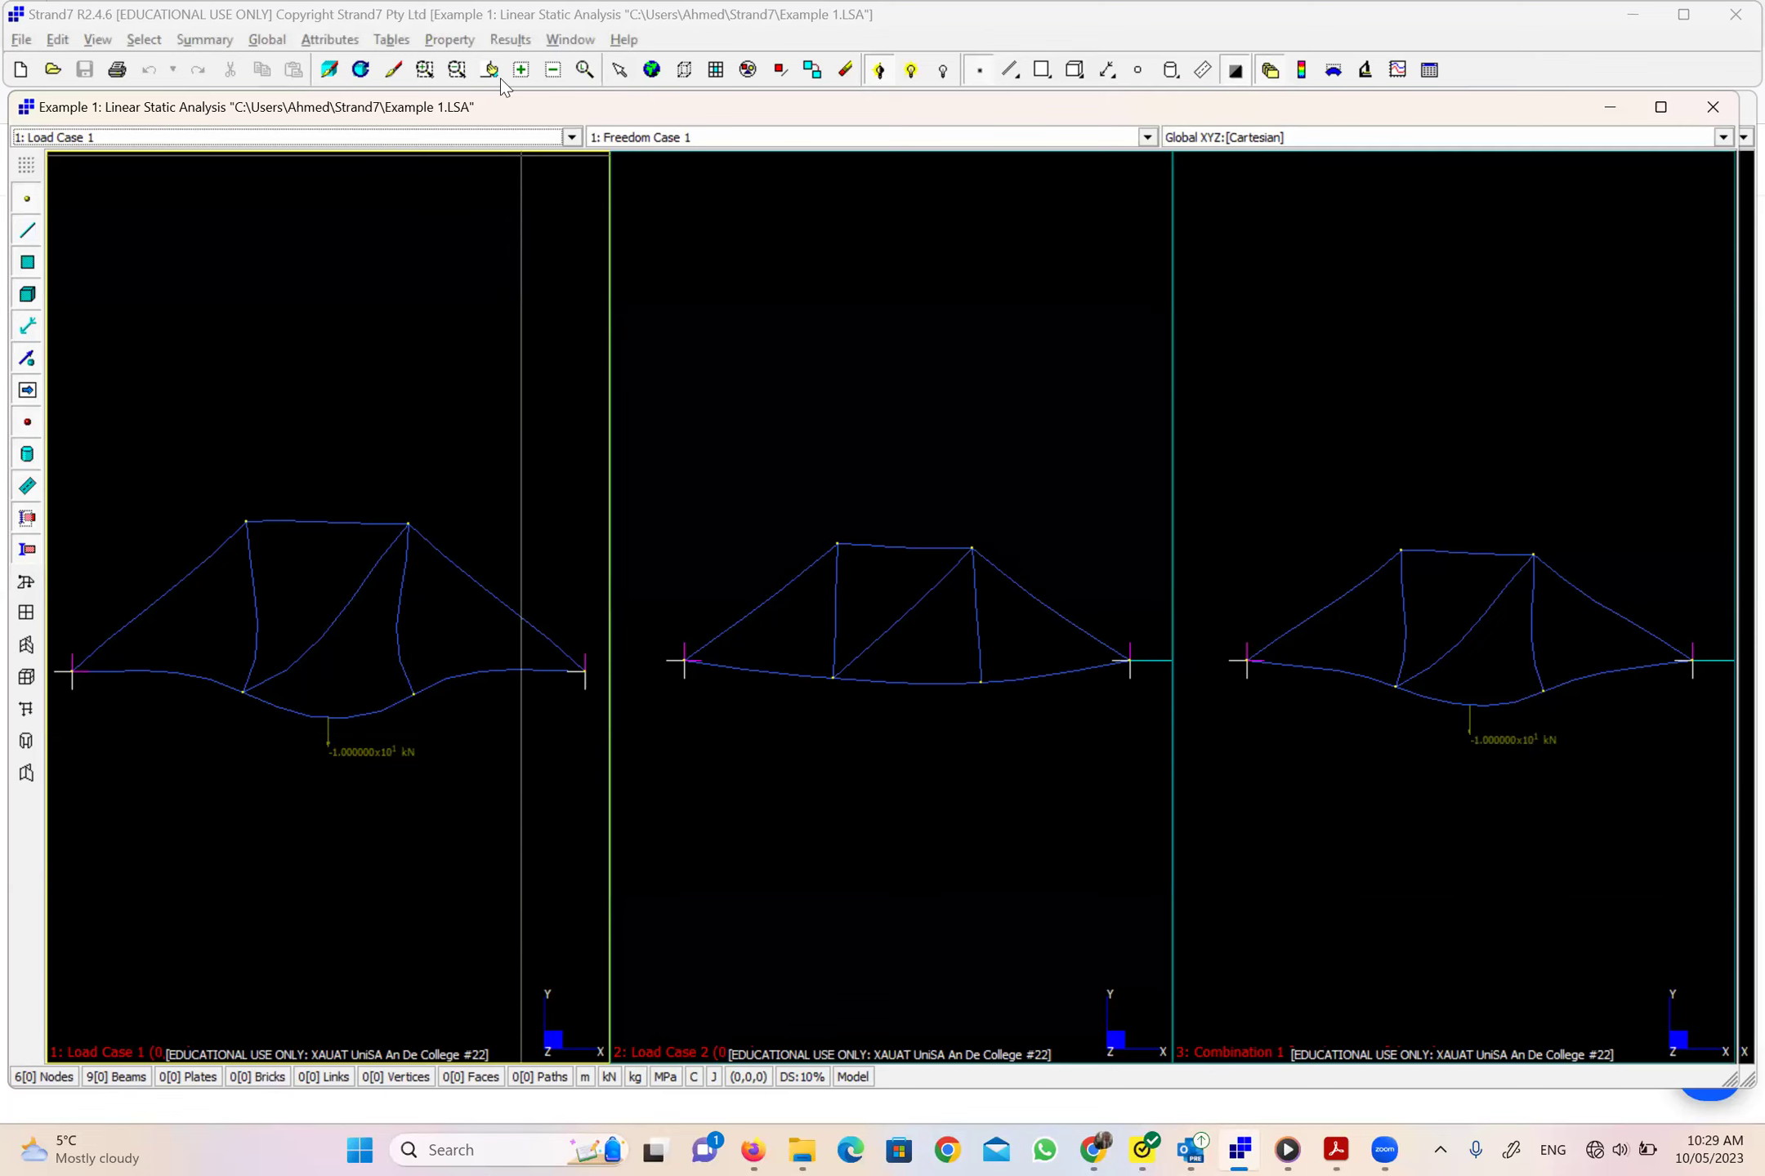
click(506, 40)
click(609, 133)
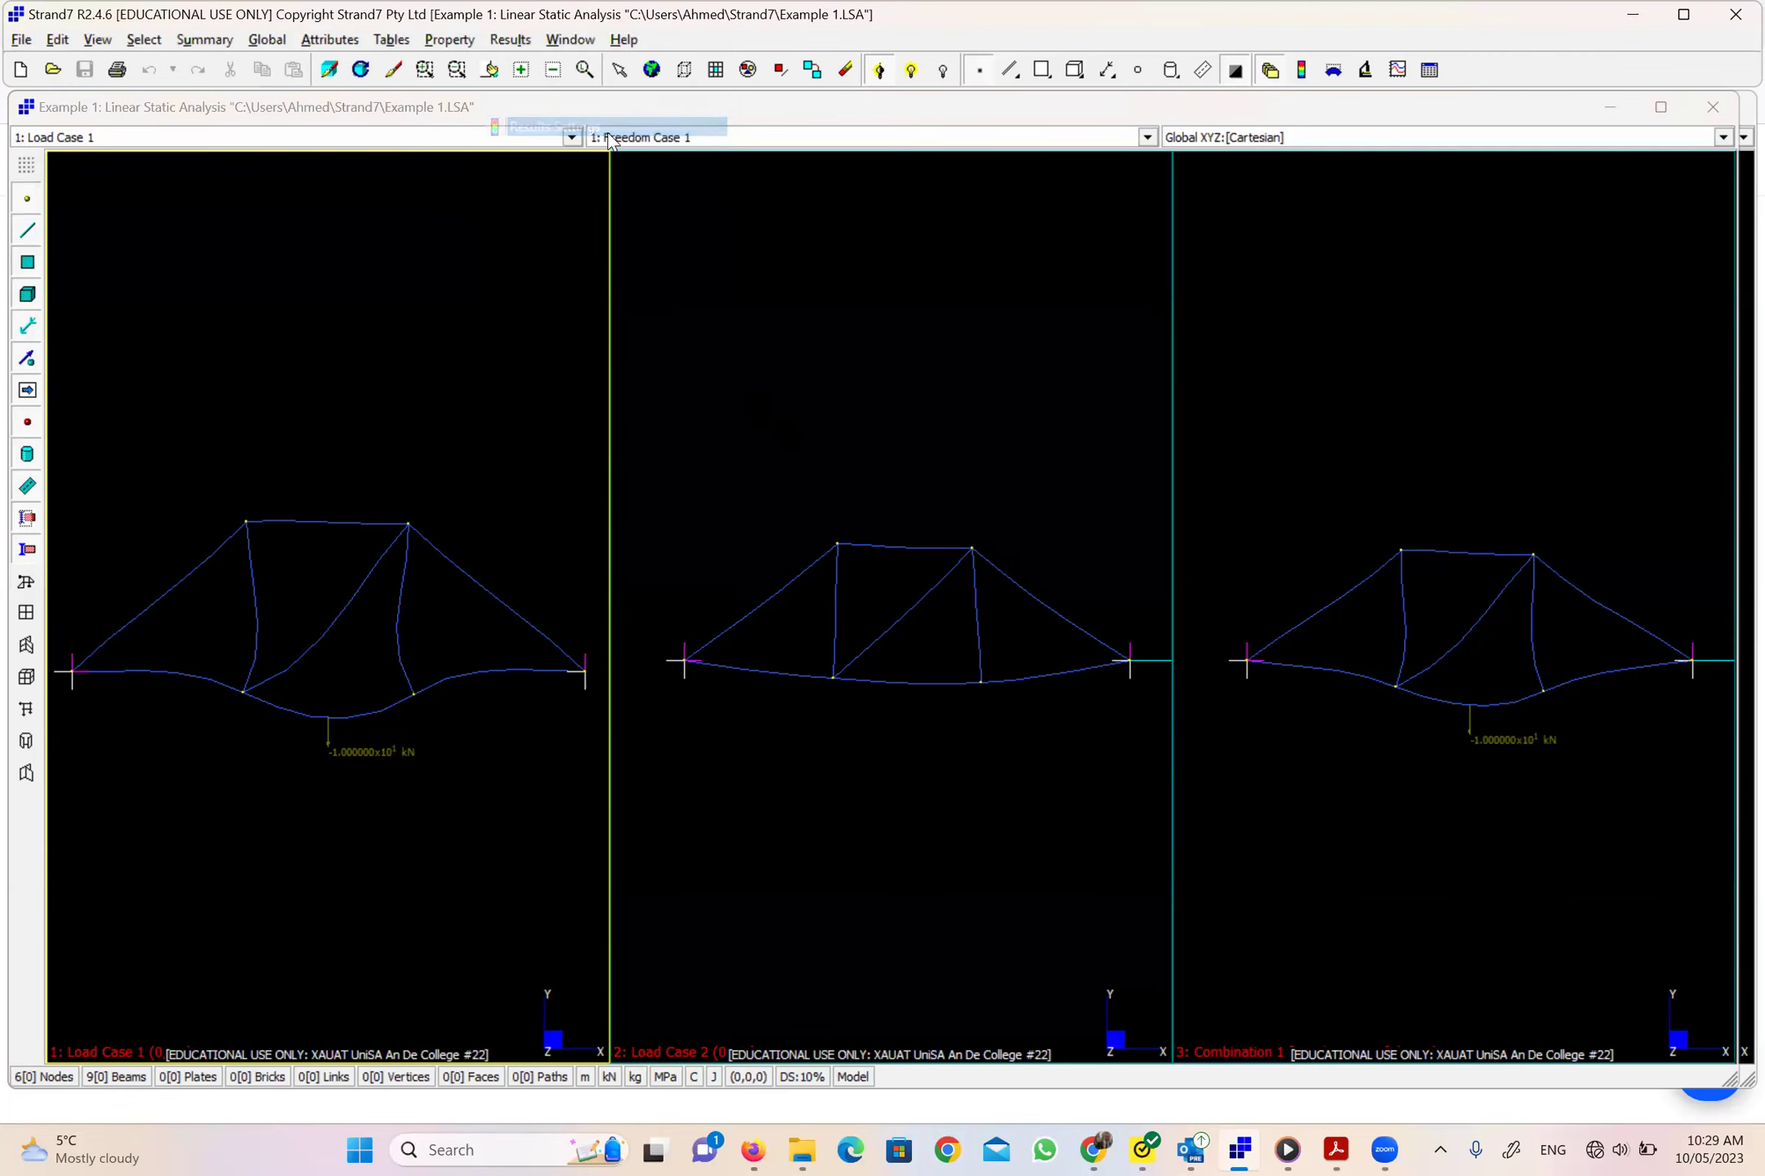
click(653, 482)
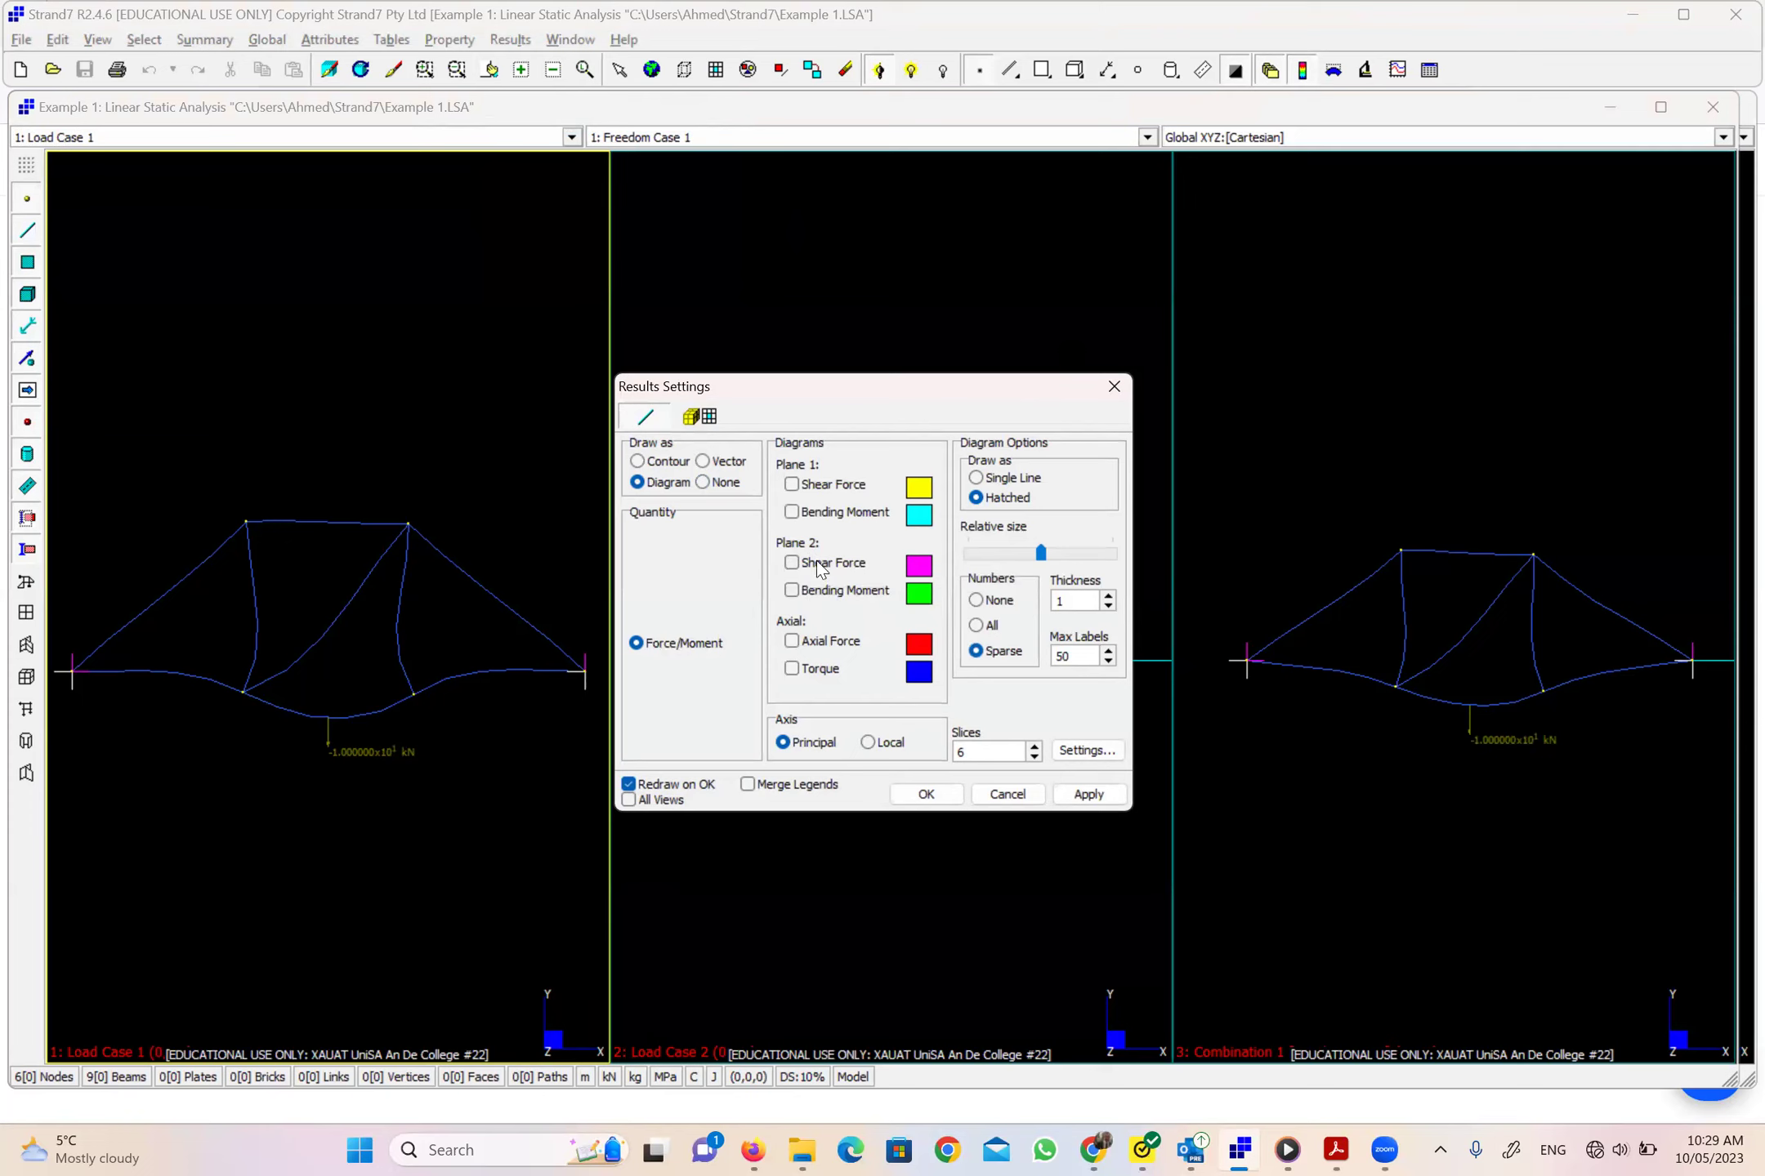
click(804, 590)
click(1078, 797)
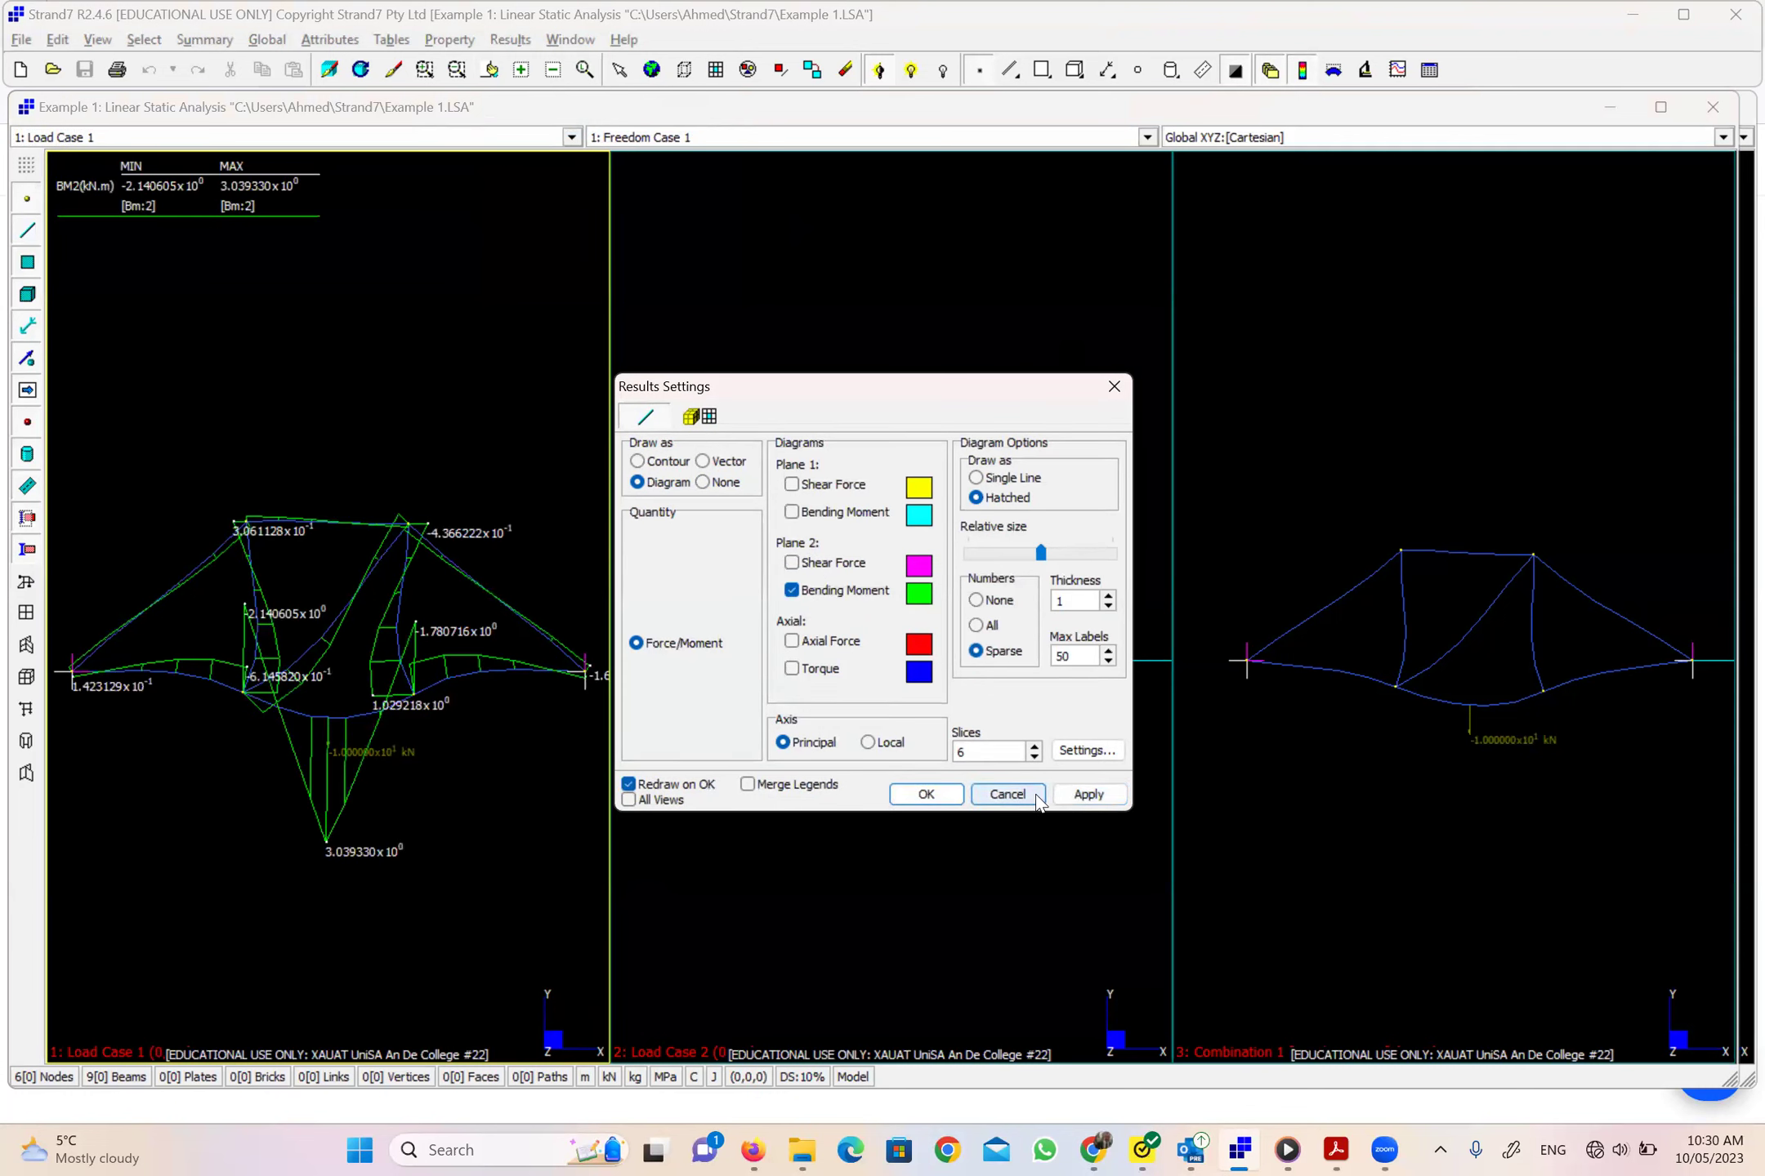
click(927, 794)
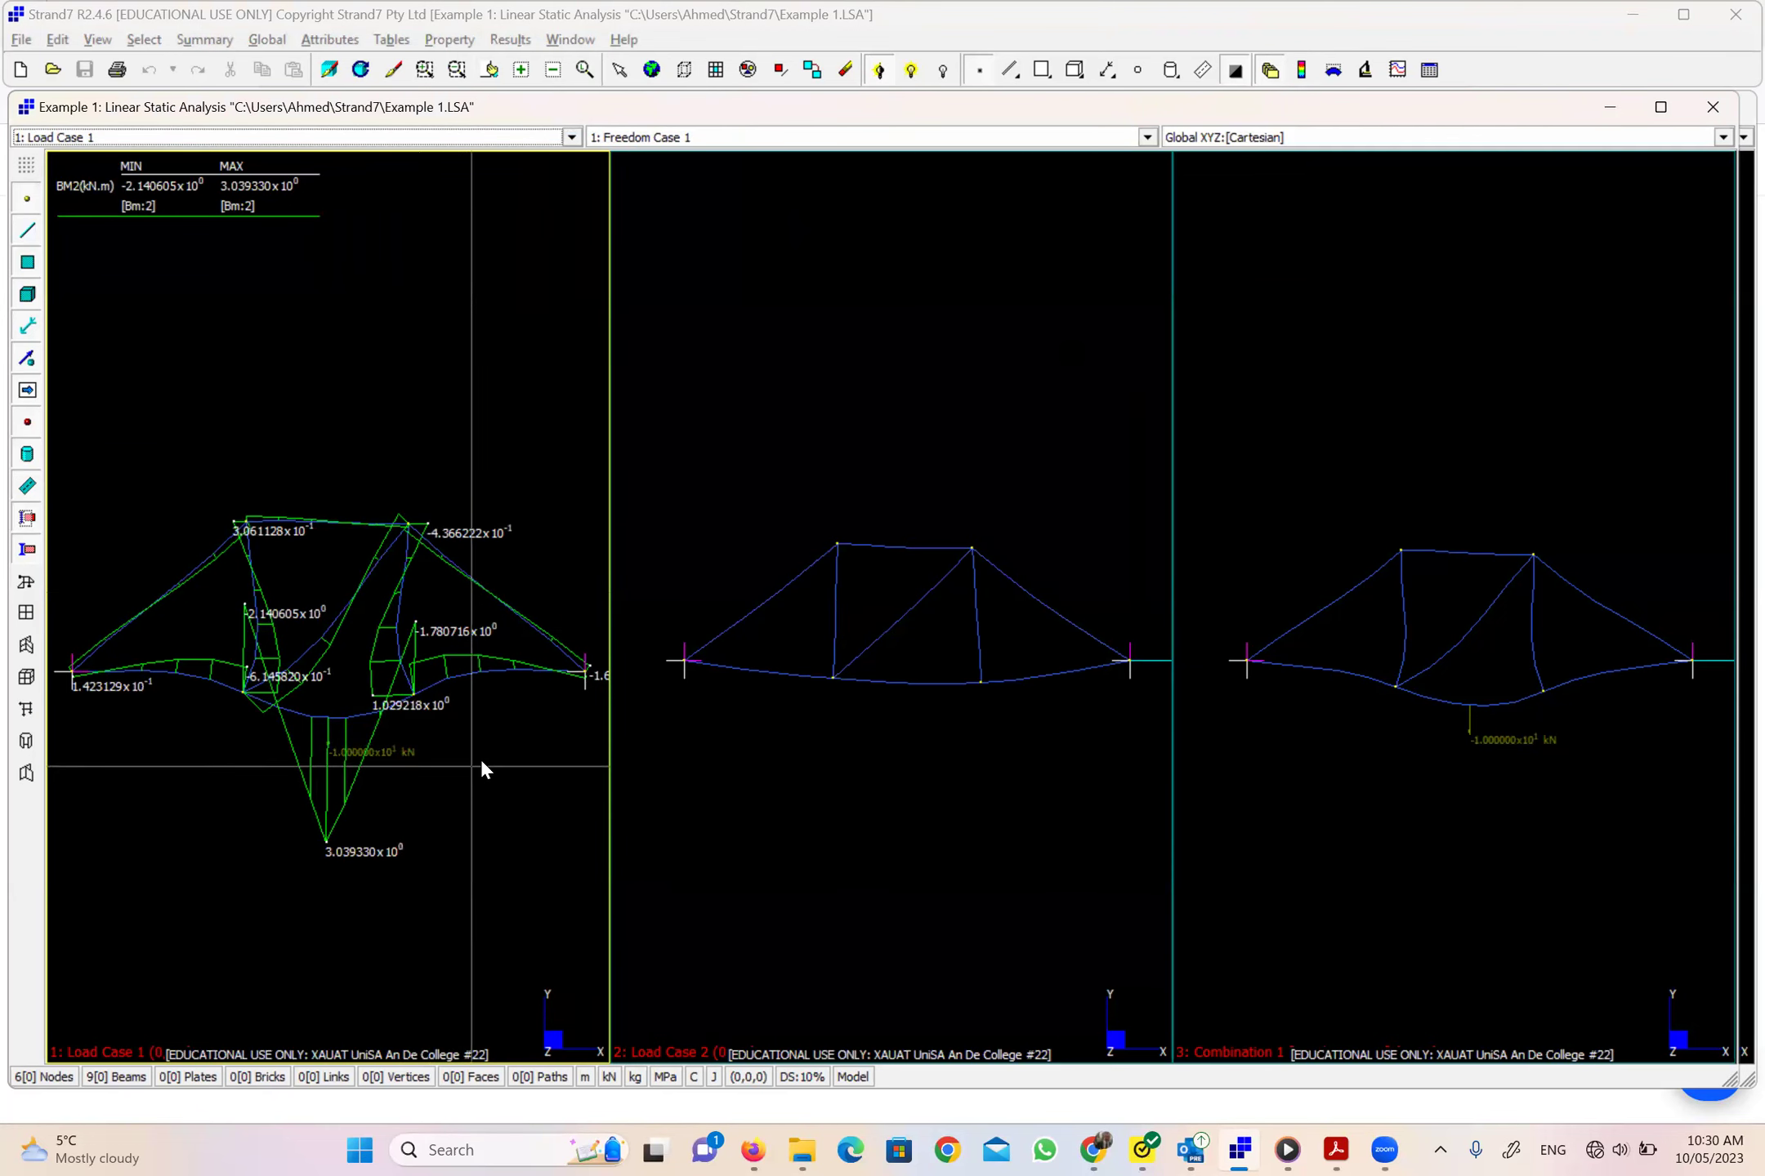
Set the displacement scale of the Load Case 1 view to 0.
click(510, 39)
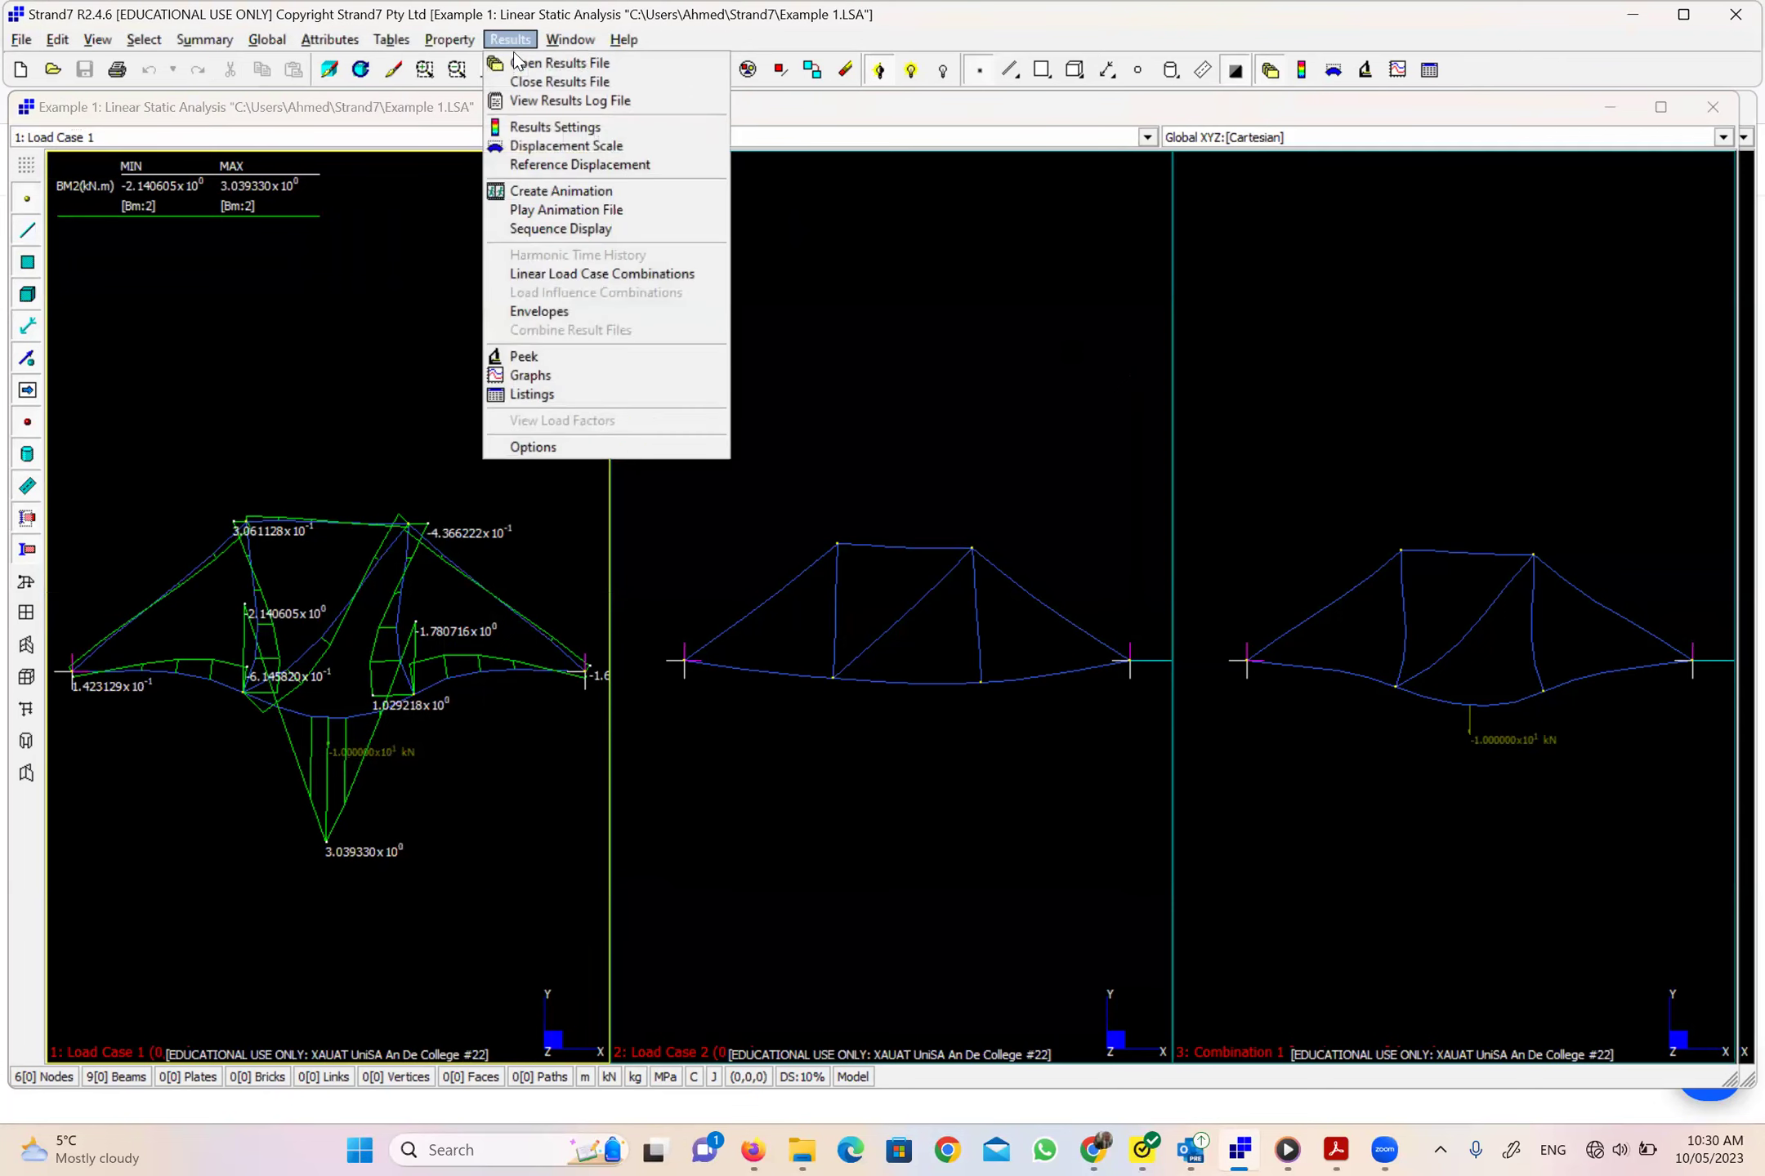
click(576, 145)
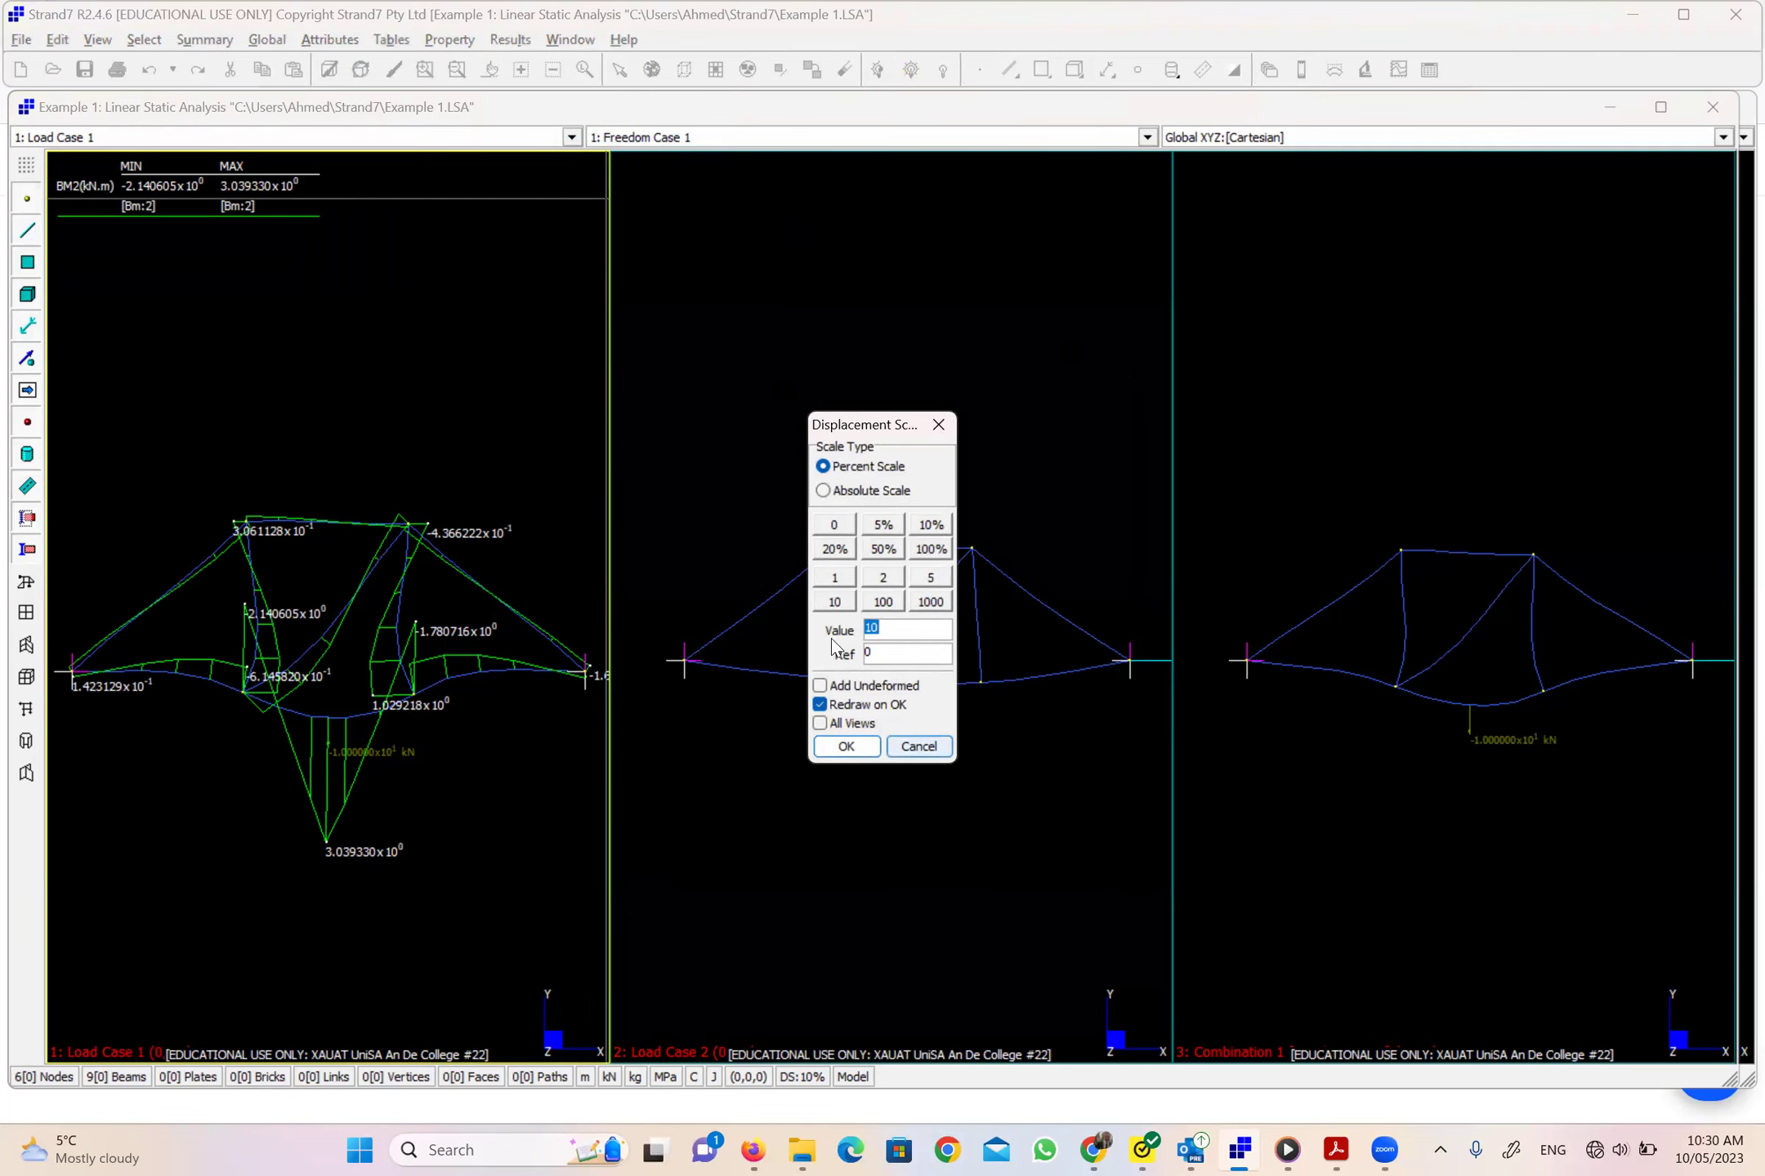
click(834, 526)
click(869, 749)
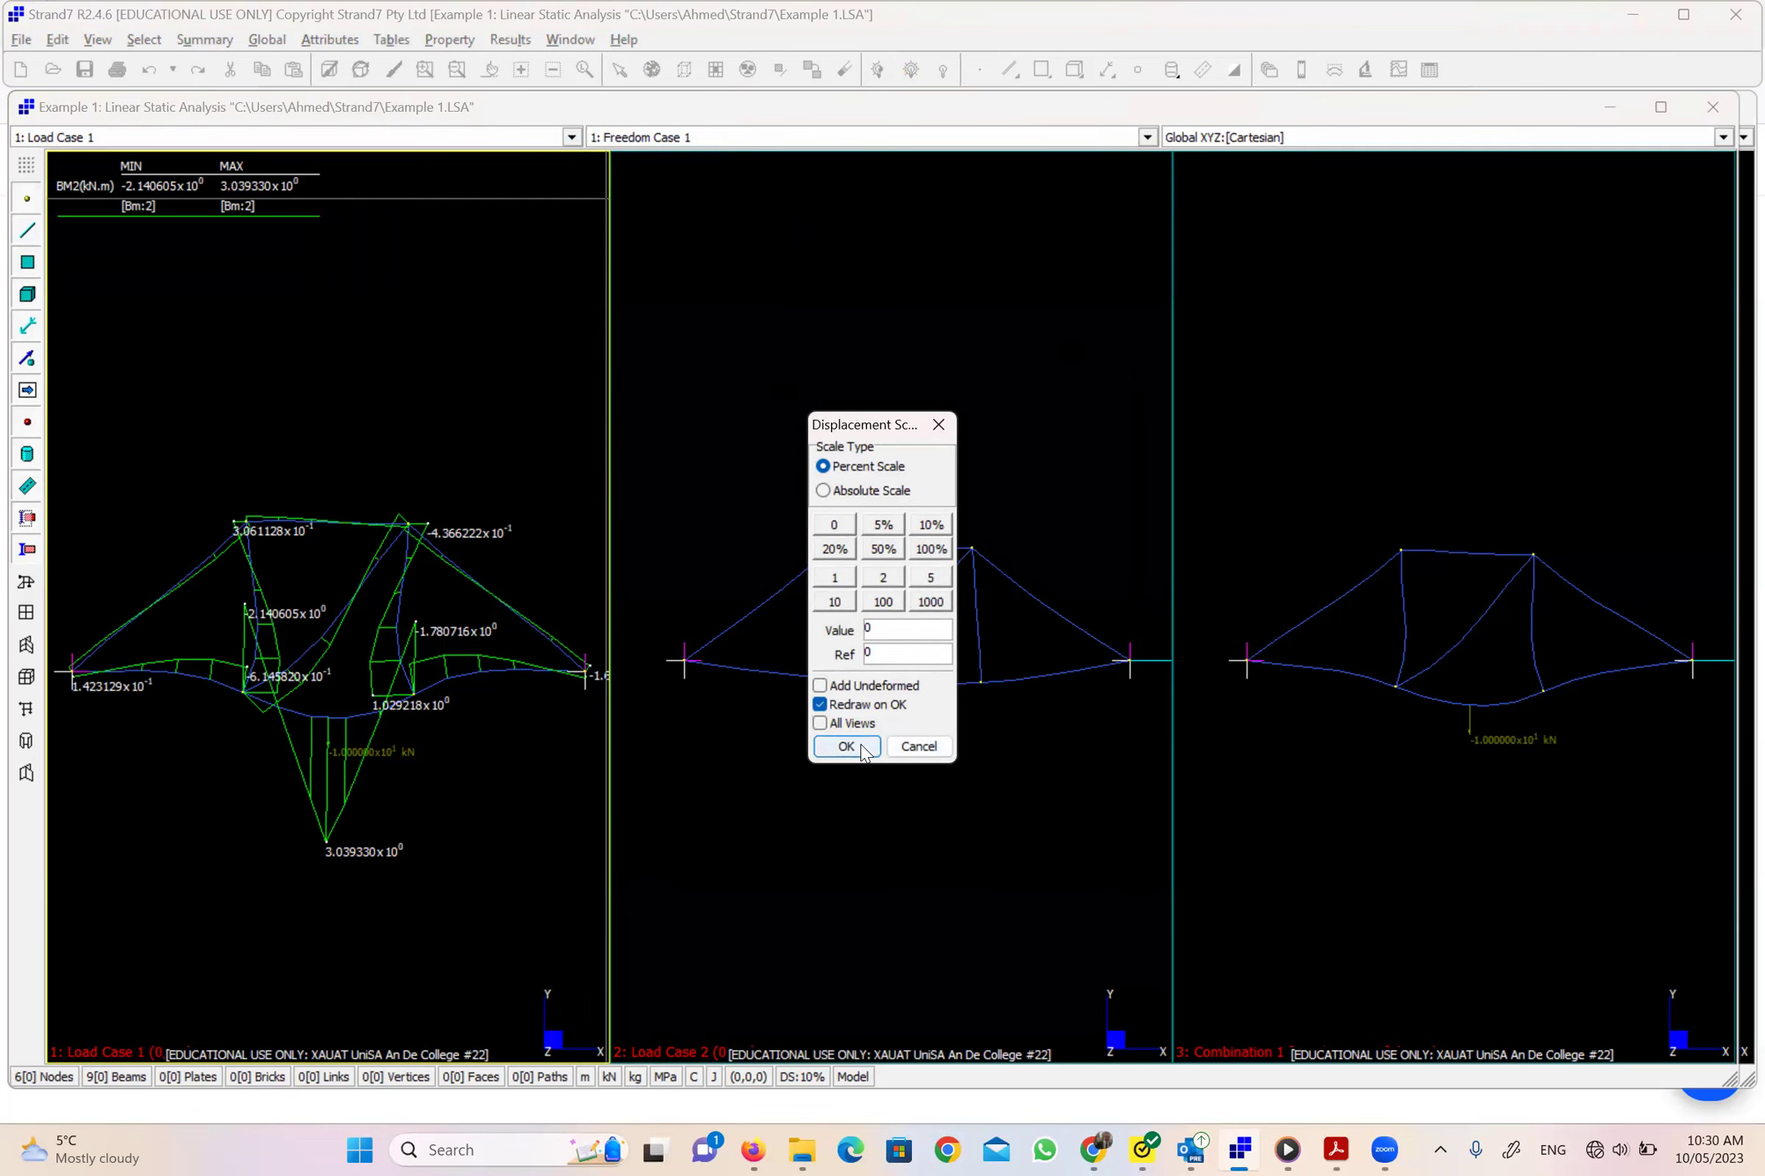
Display the Plane 2 bending moment diagram on the beams in the Load Case 2 view.
click(958, 719)
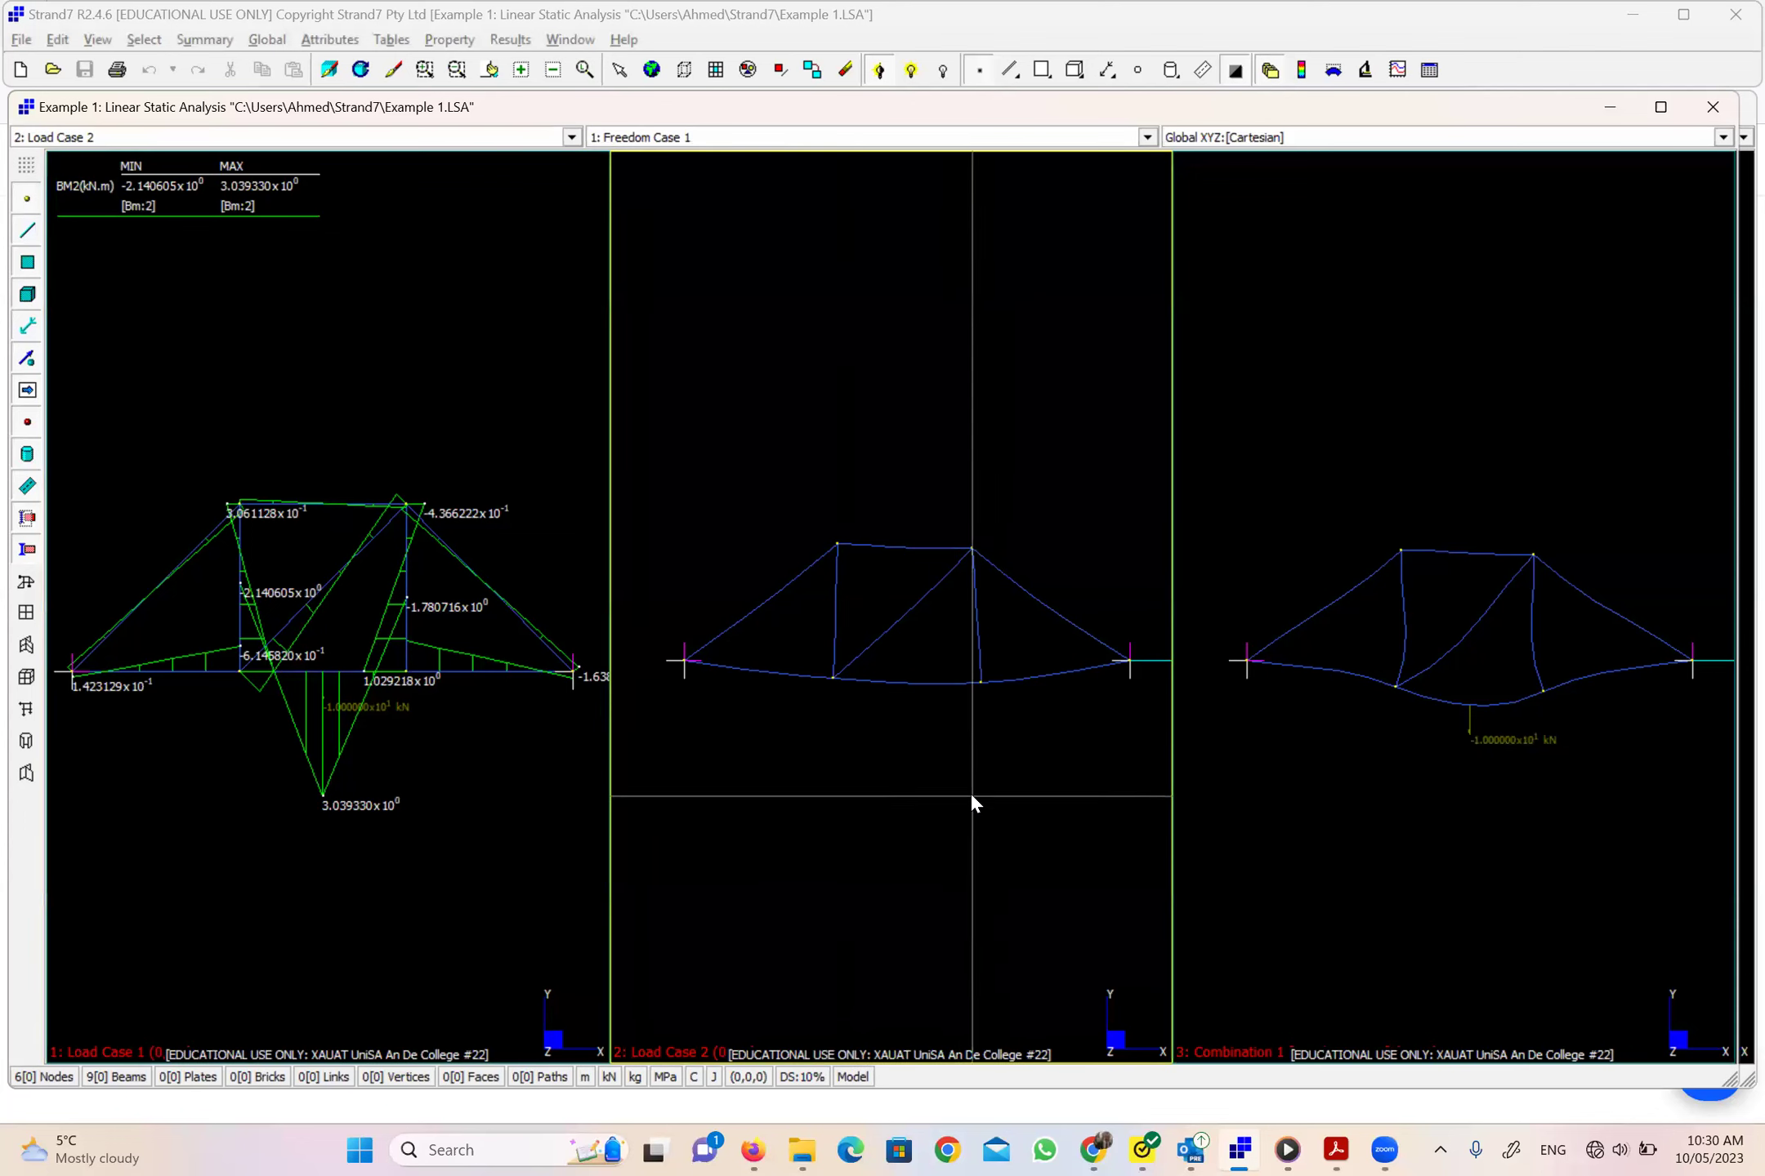
click(510, 39)
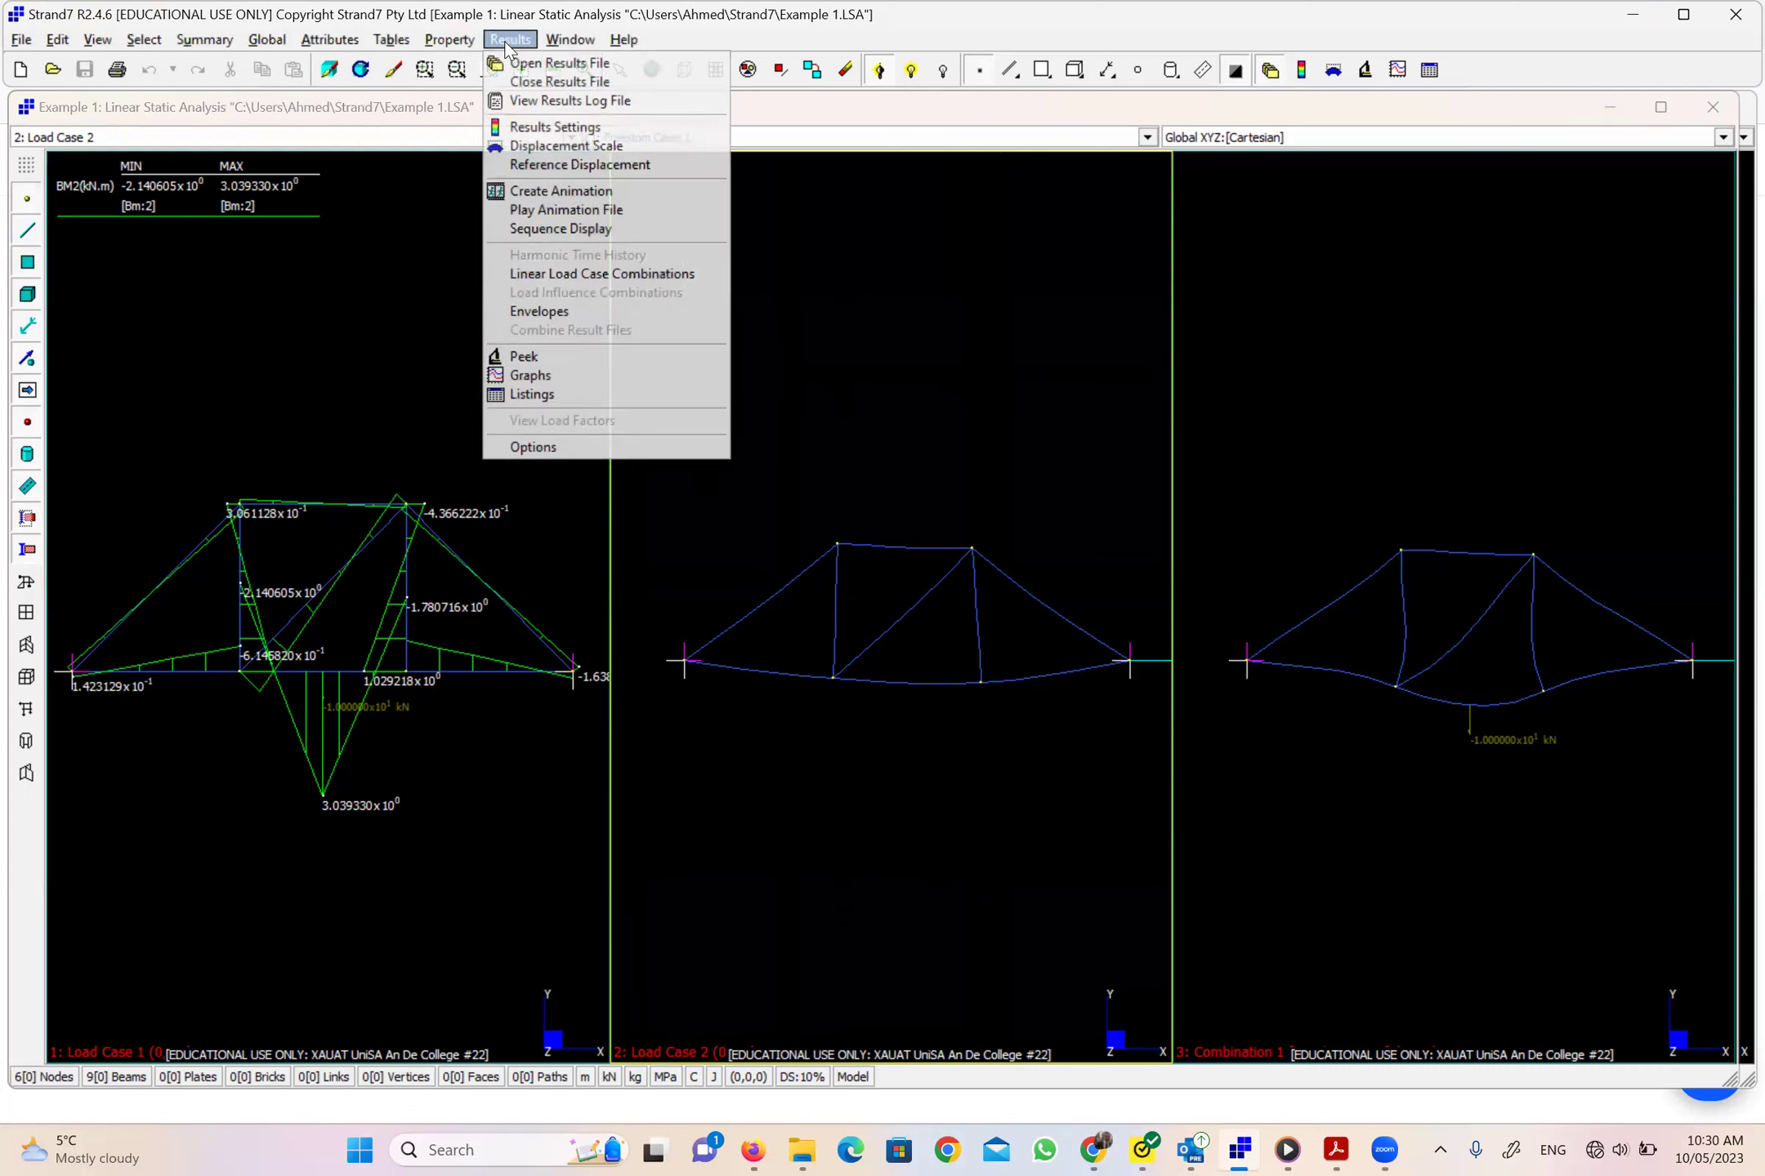
click(569, 128)
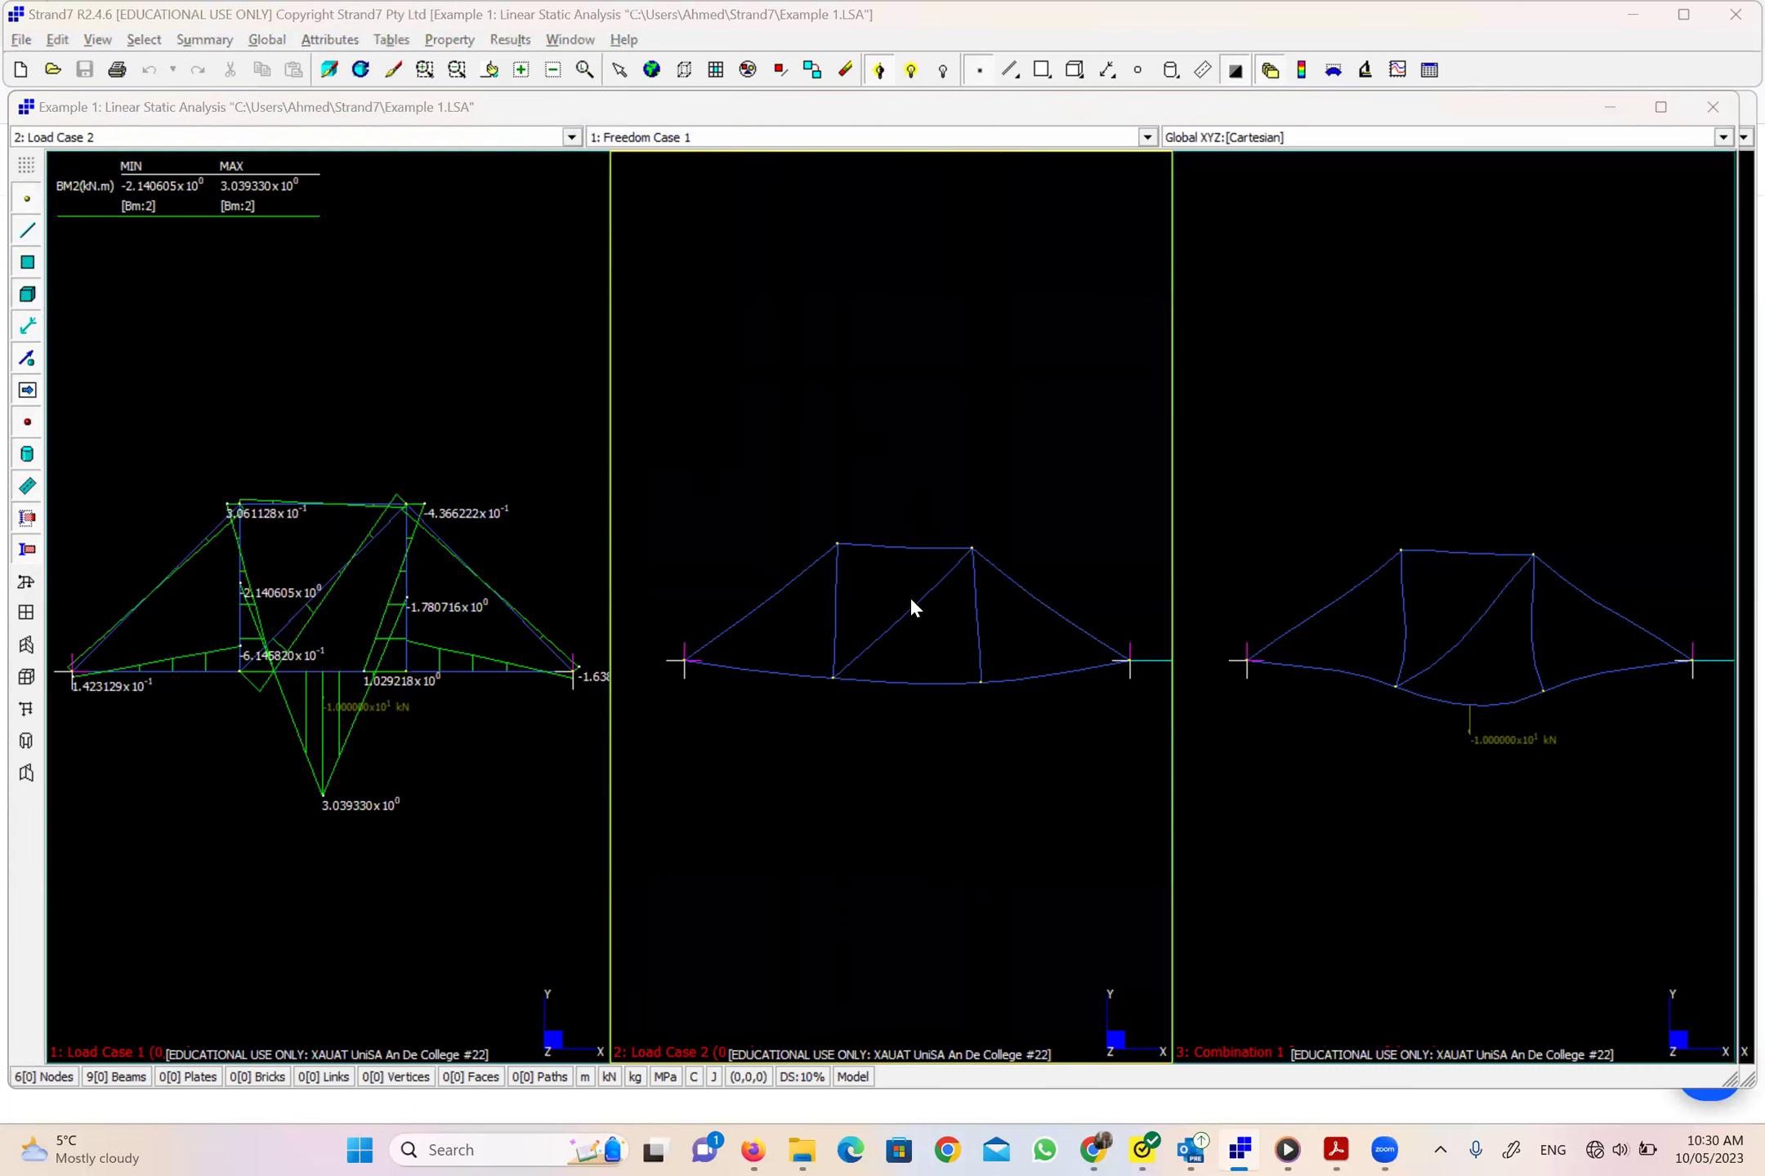
click(658, 485)
click(837, 592)
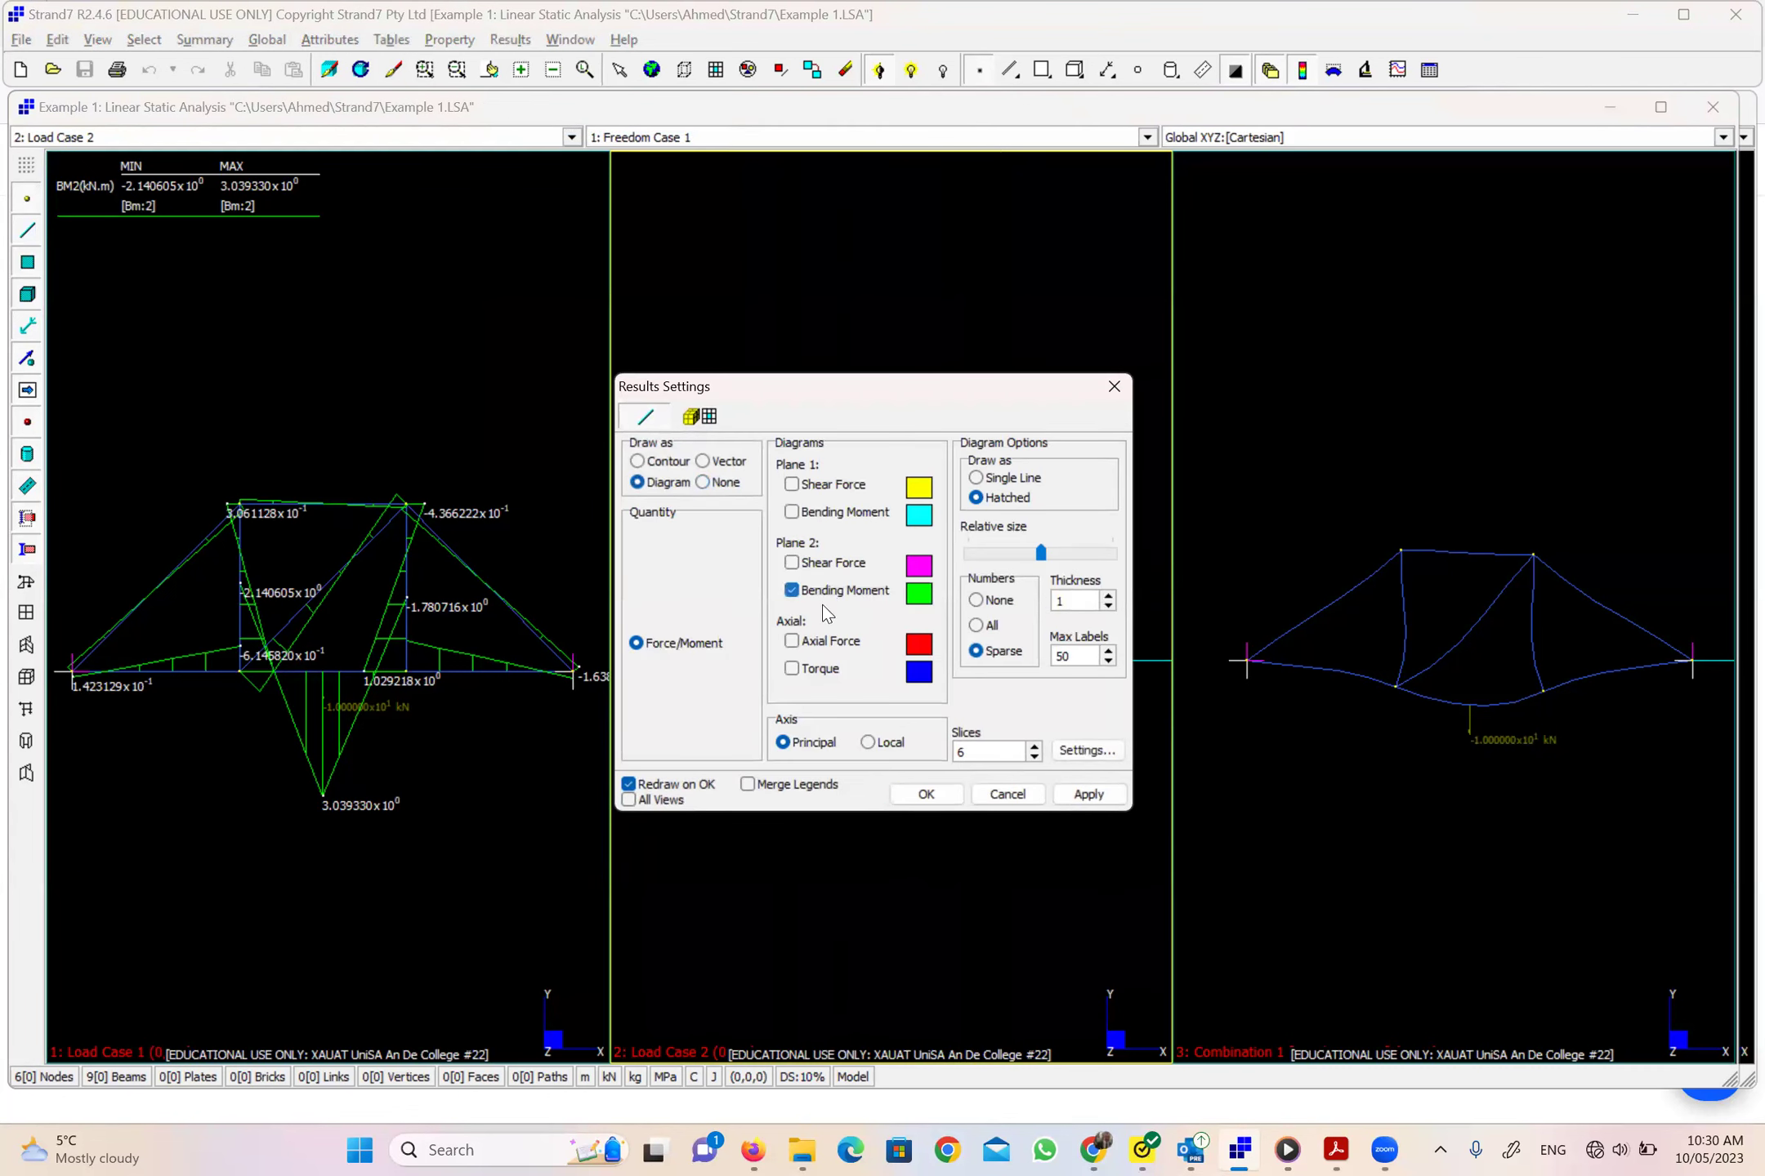
click(923, 794)
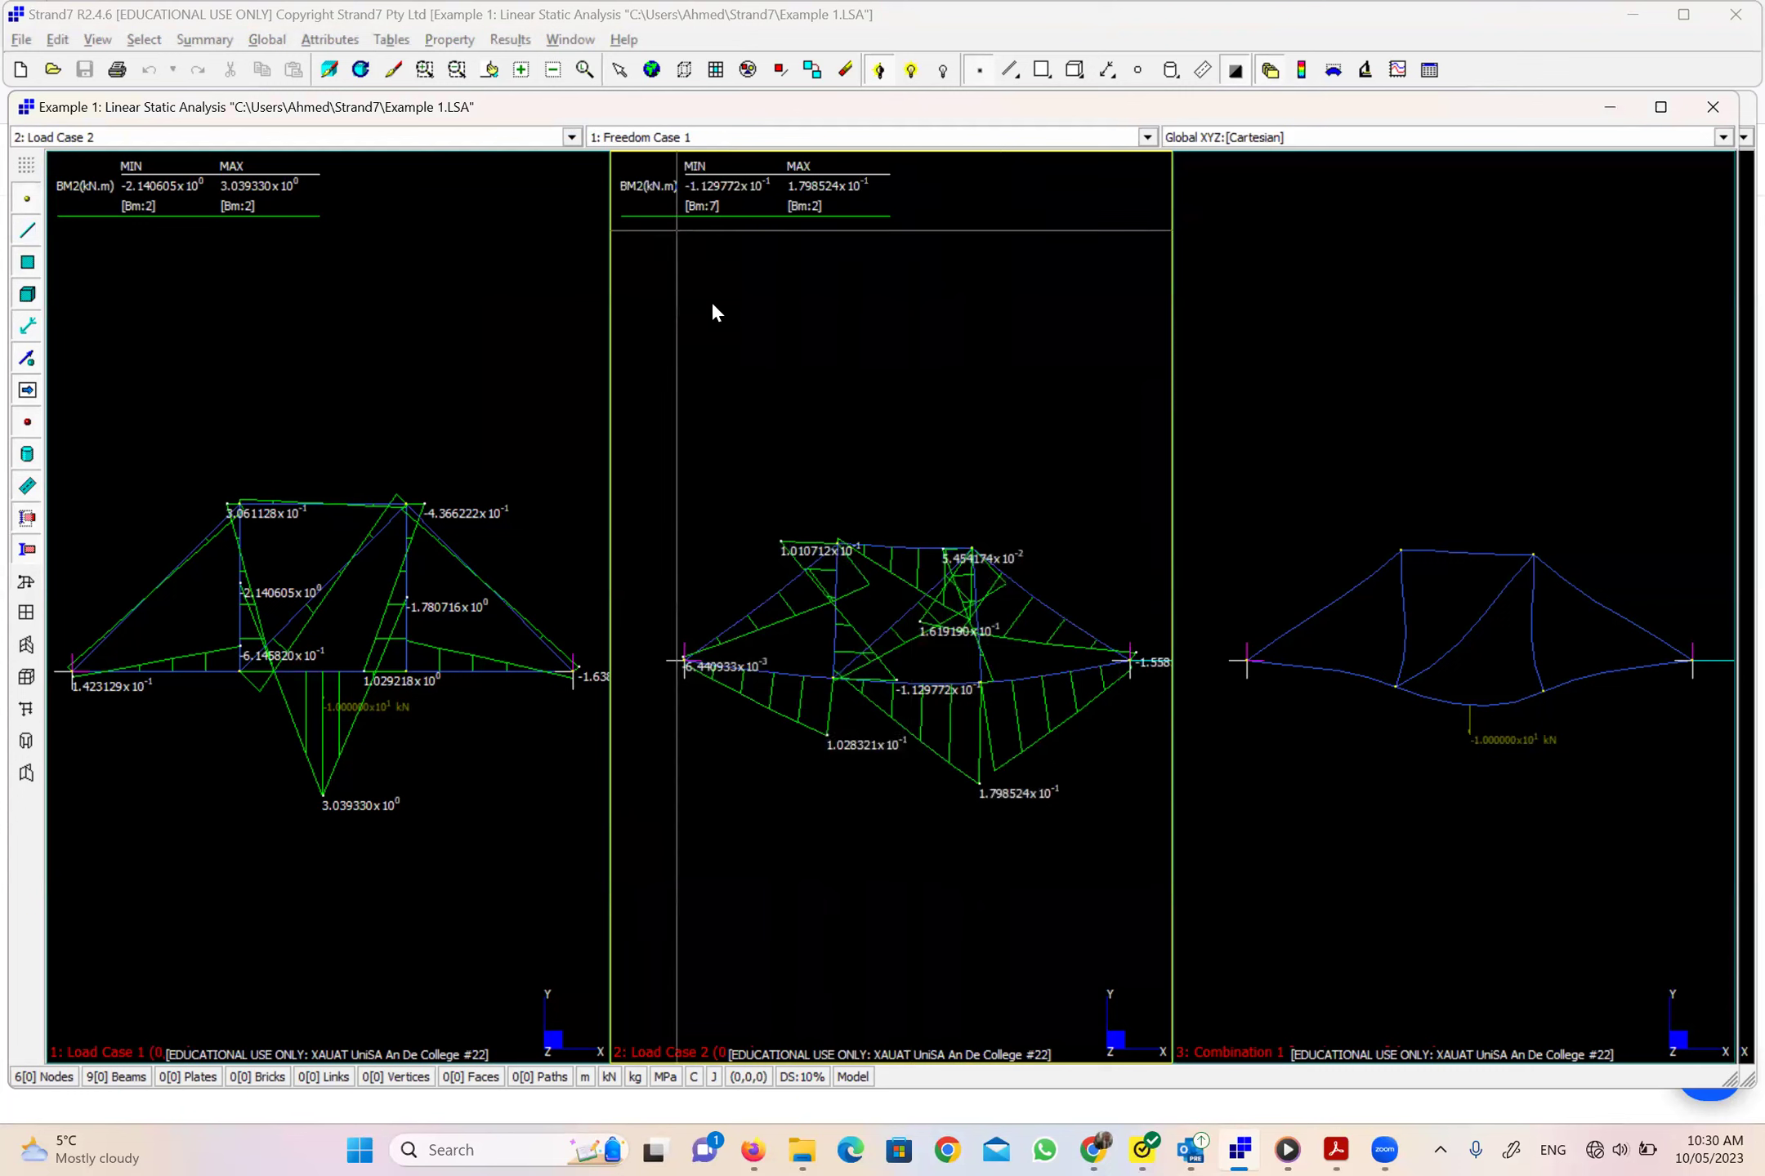
Display the Plane 2 bending moment diagram on the beams in the Combination 1 view.
click(1357, 723)
right_click(1359, 722)
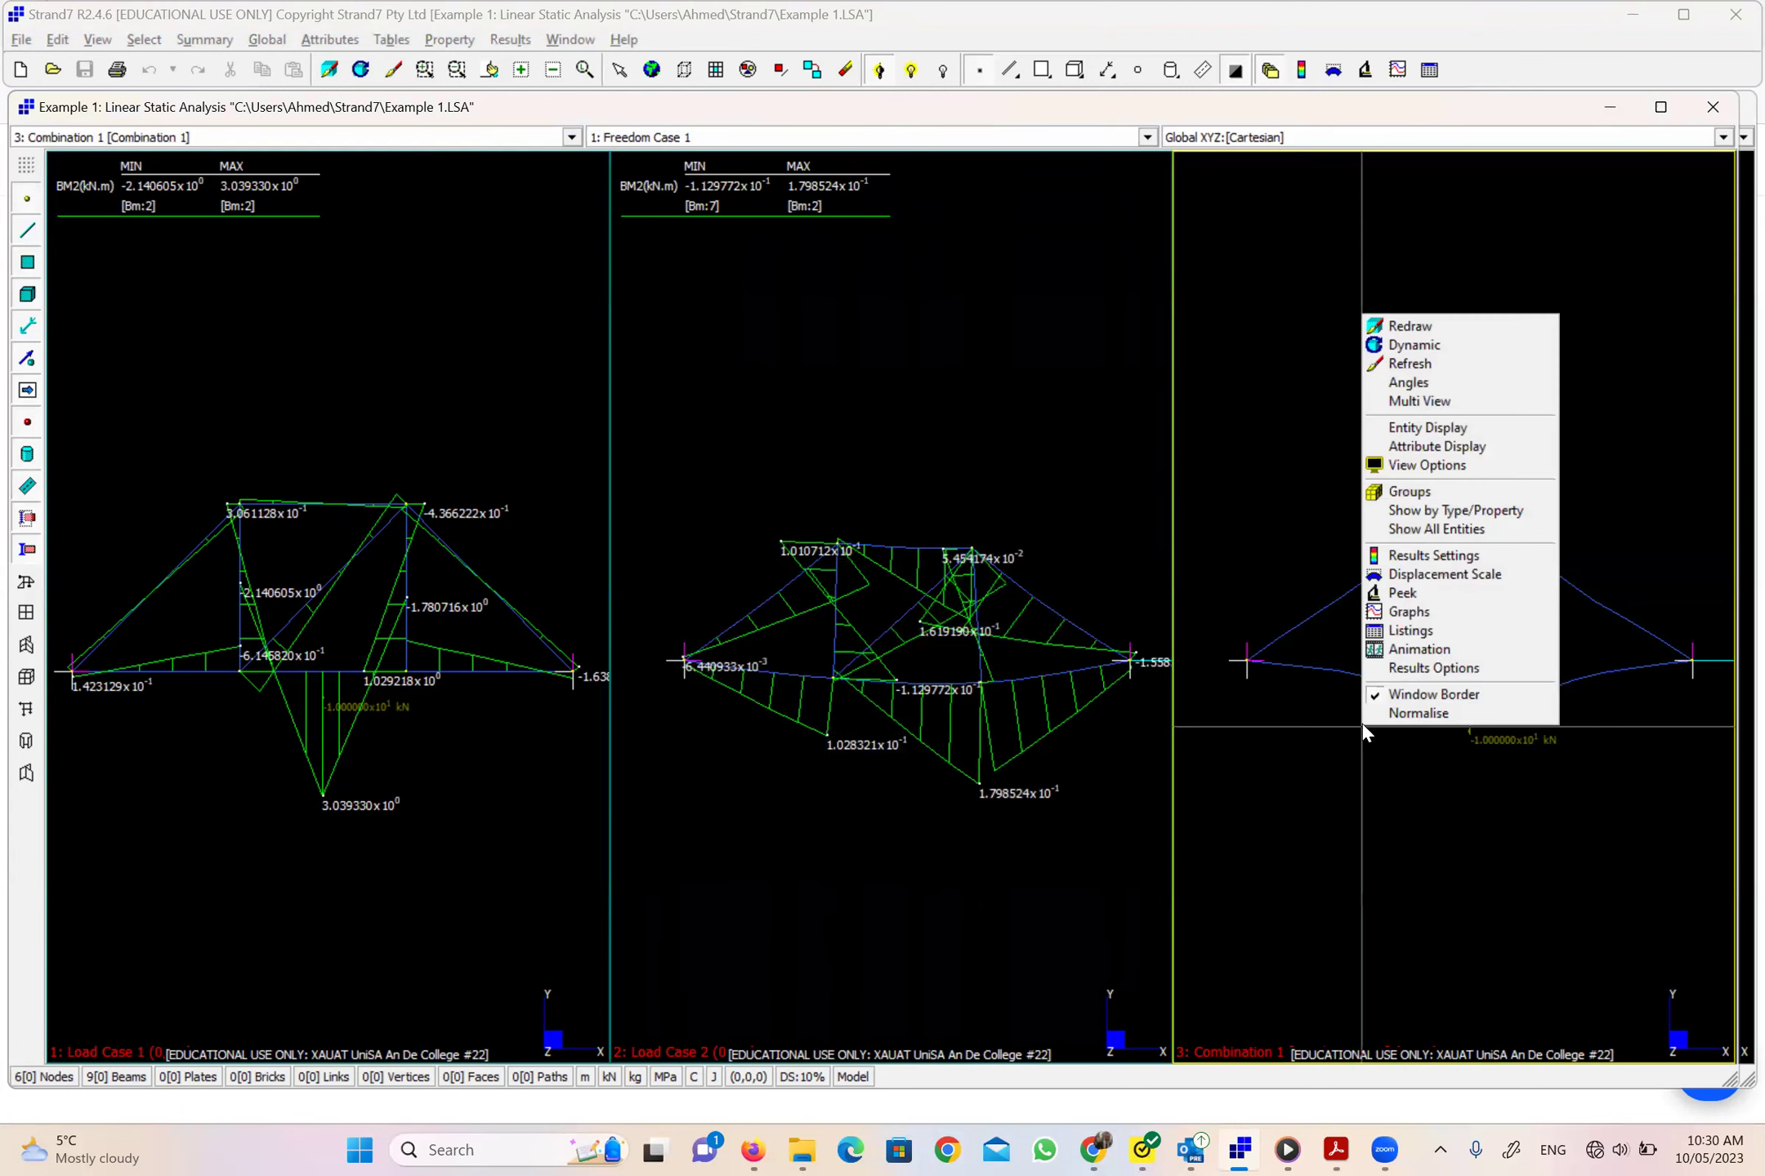
click(1406, 556)
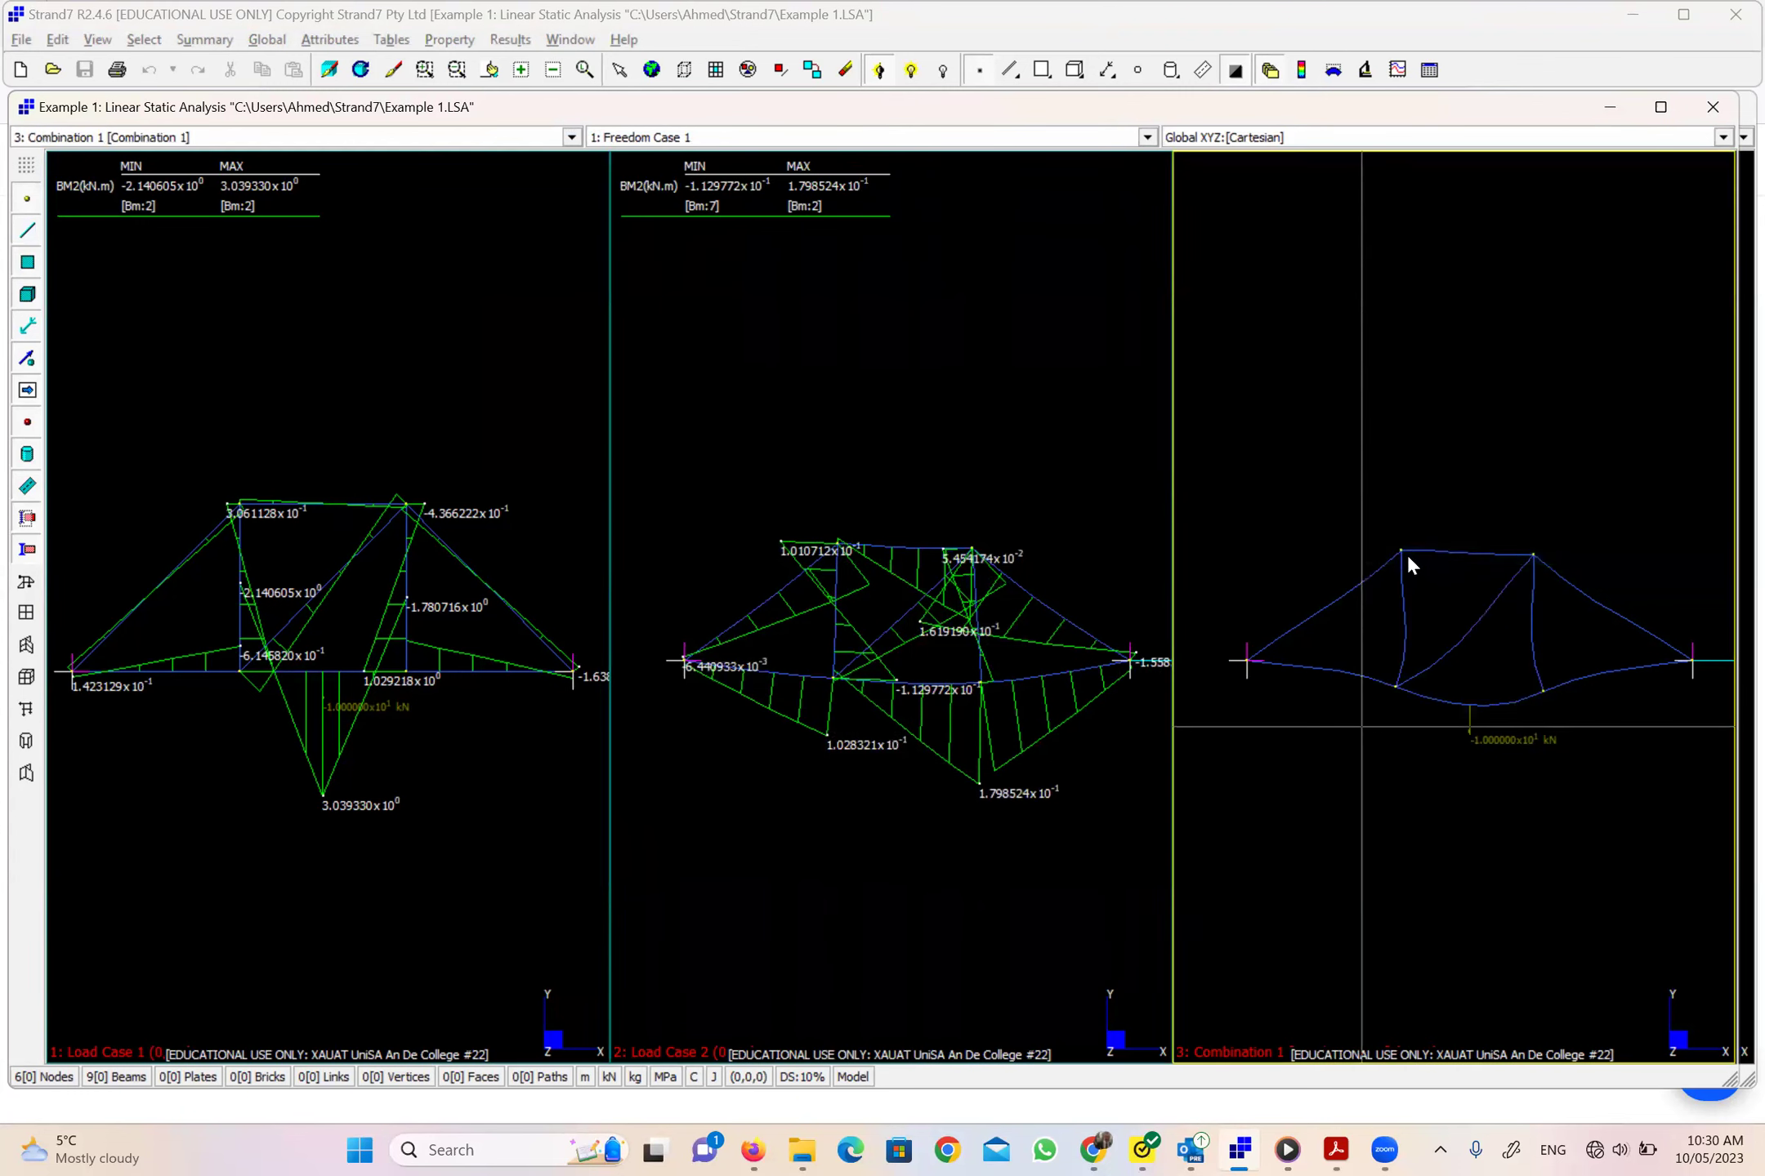
click(658, 482)
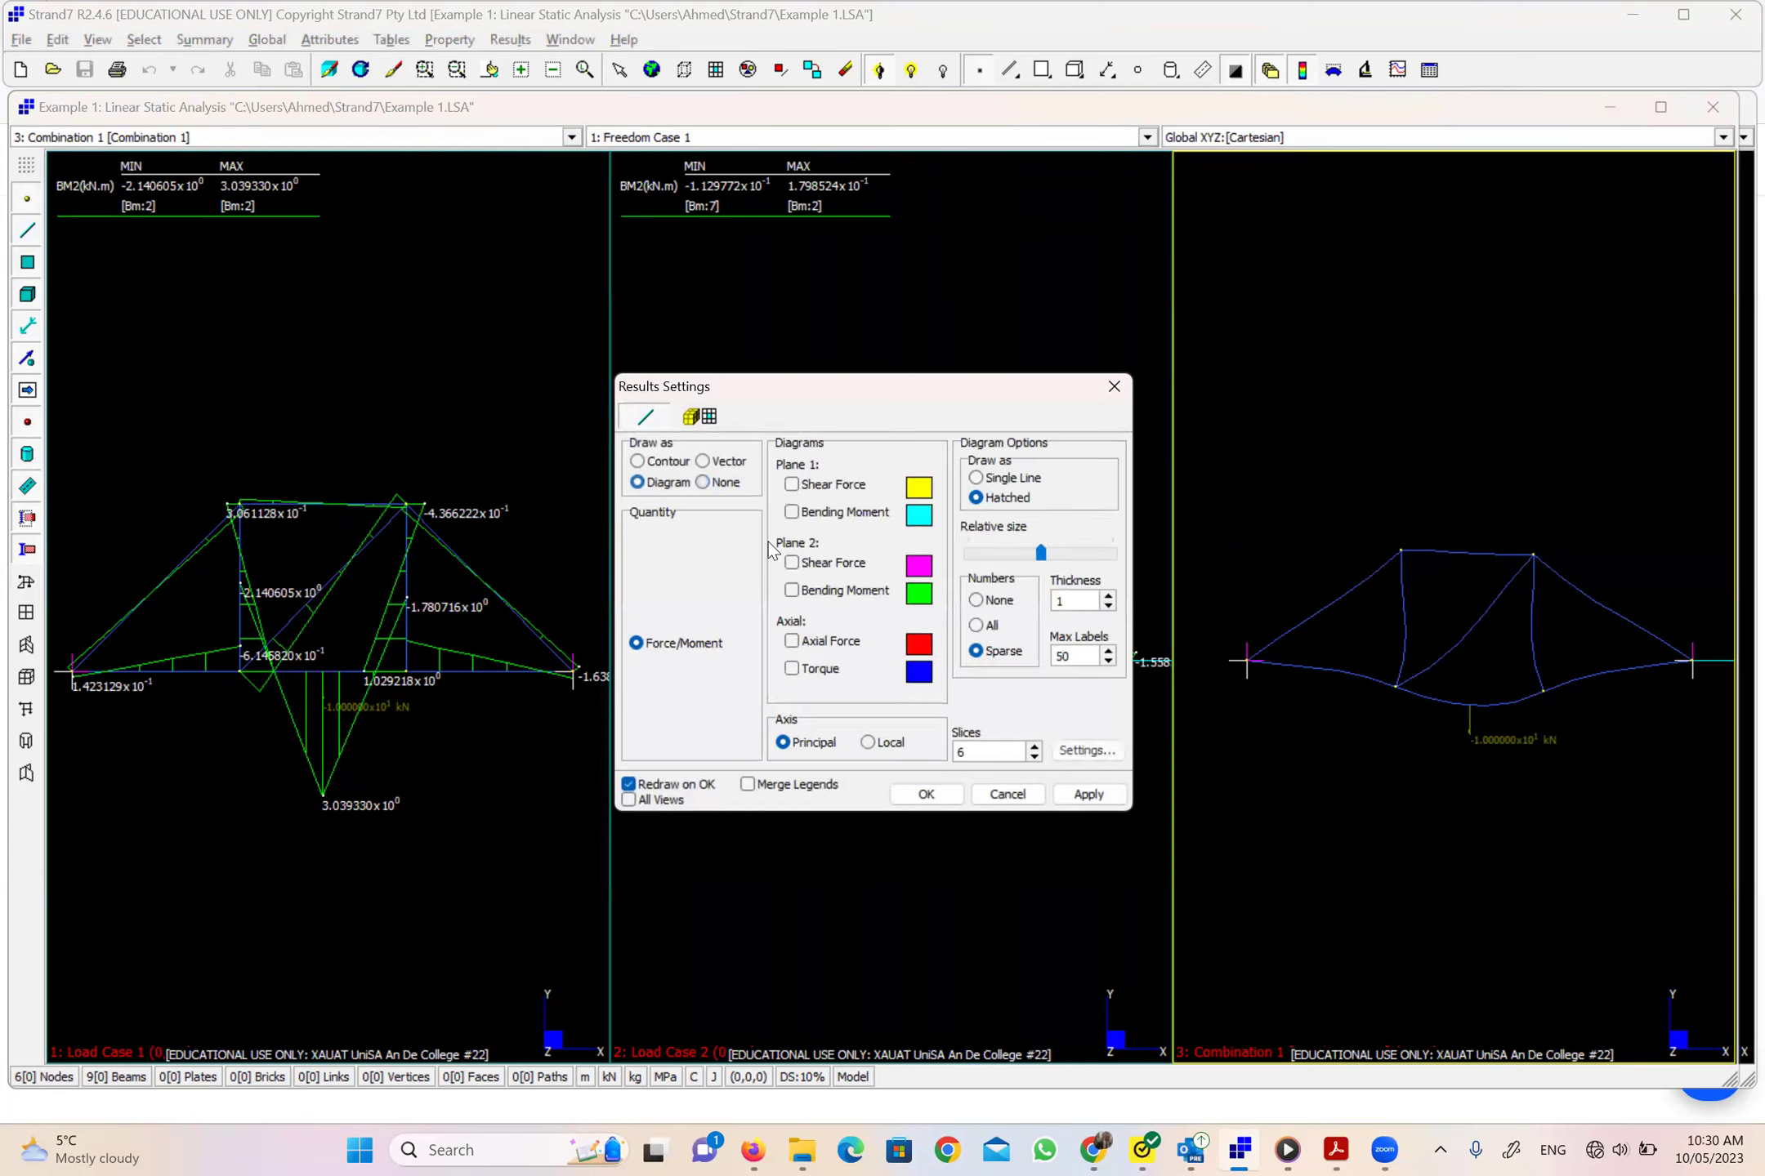
click(823, 590)
click(939, 792)
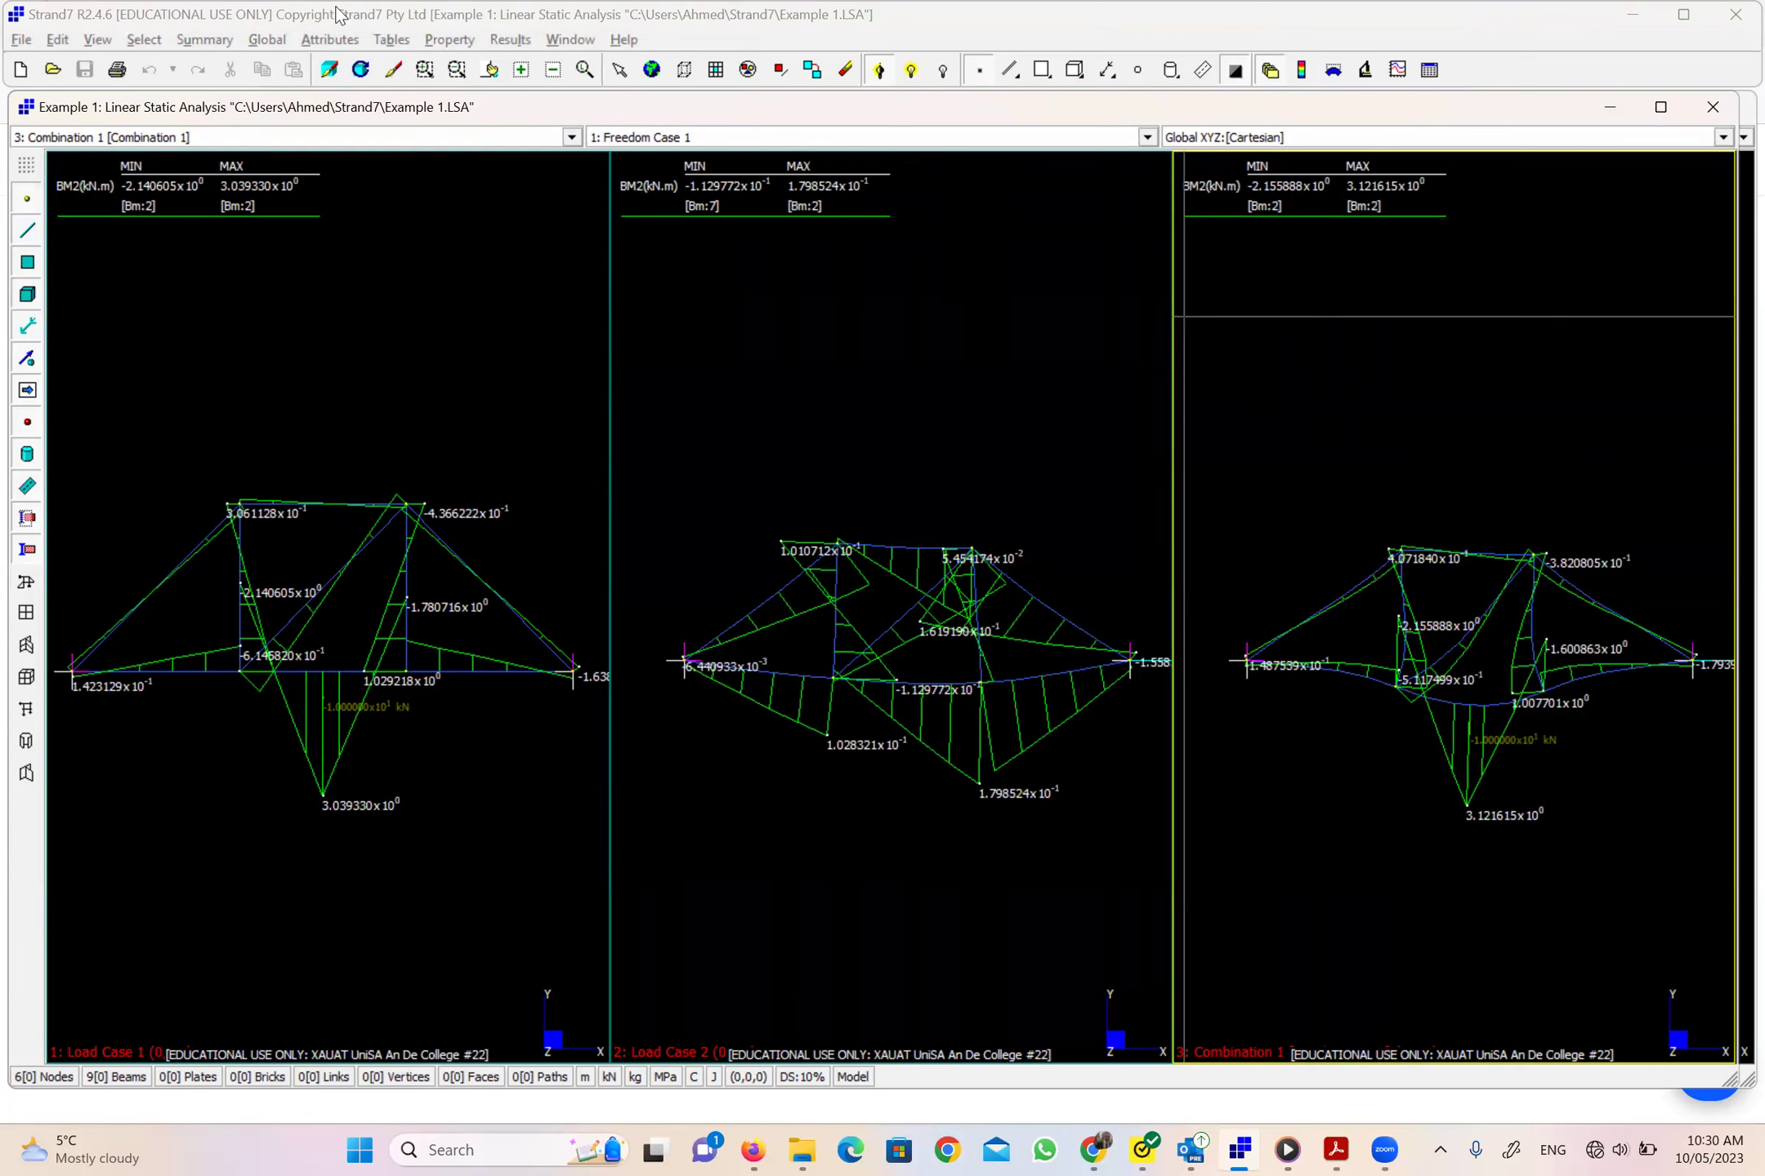
Set the displacement scale of the Combination 1 view to 0.
click(511, 39)
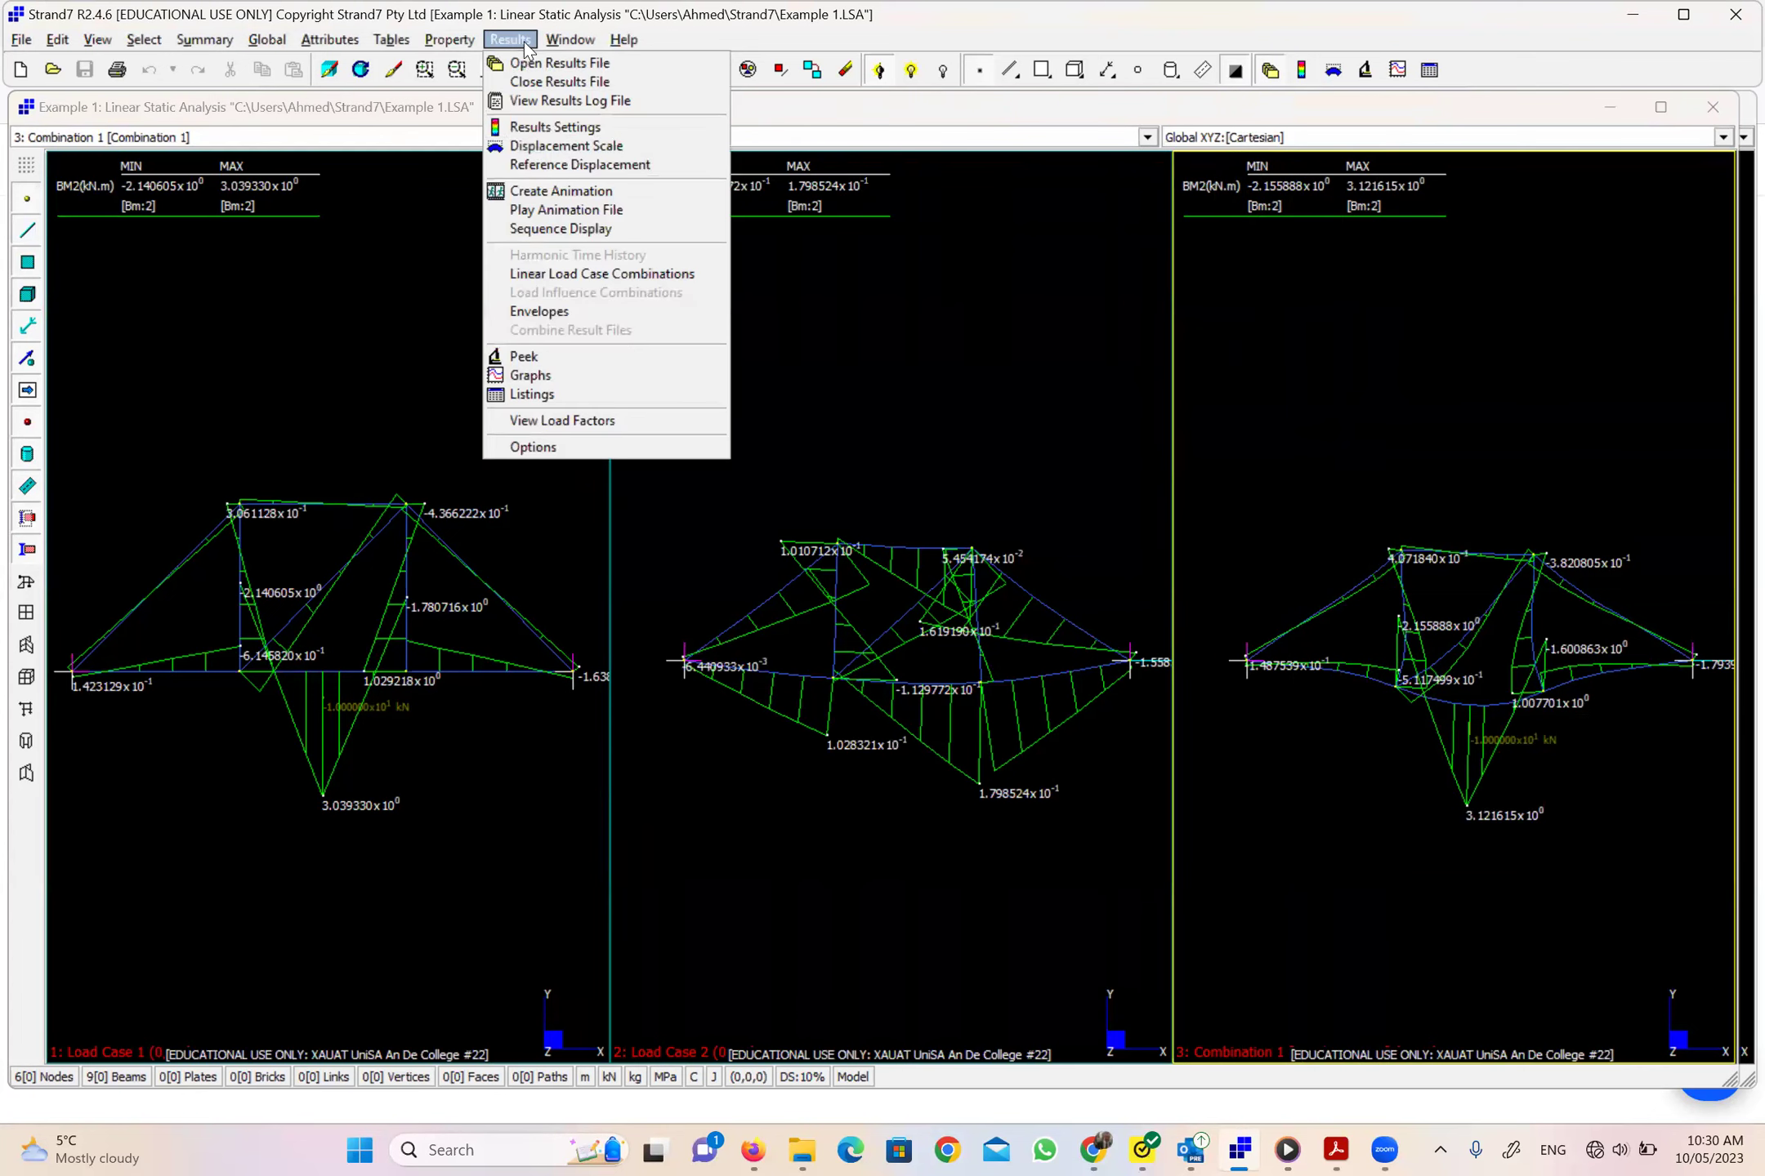
click(565, 146)
click(832, 527)
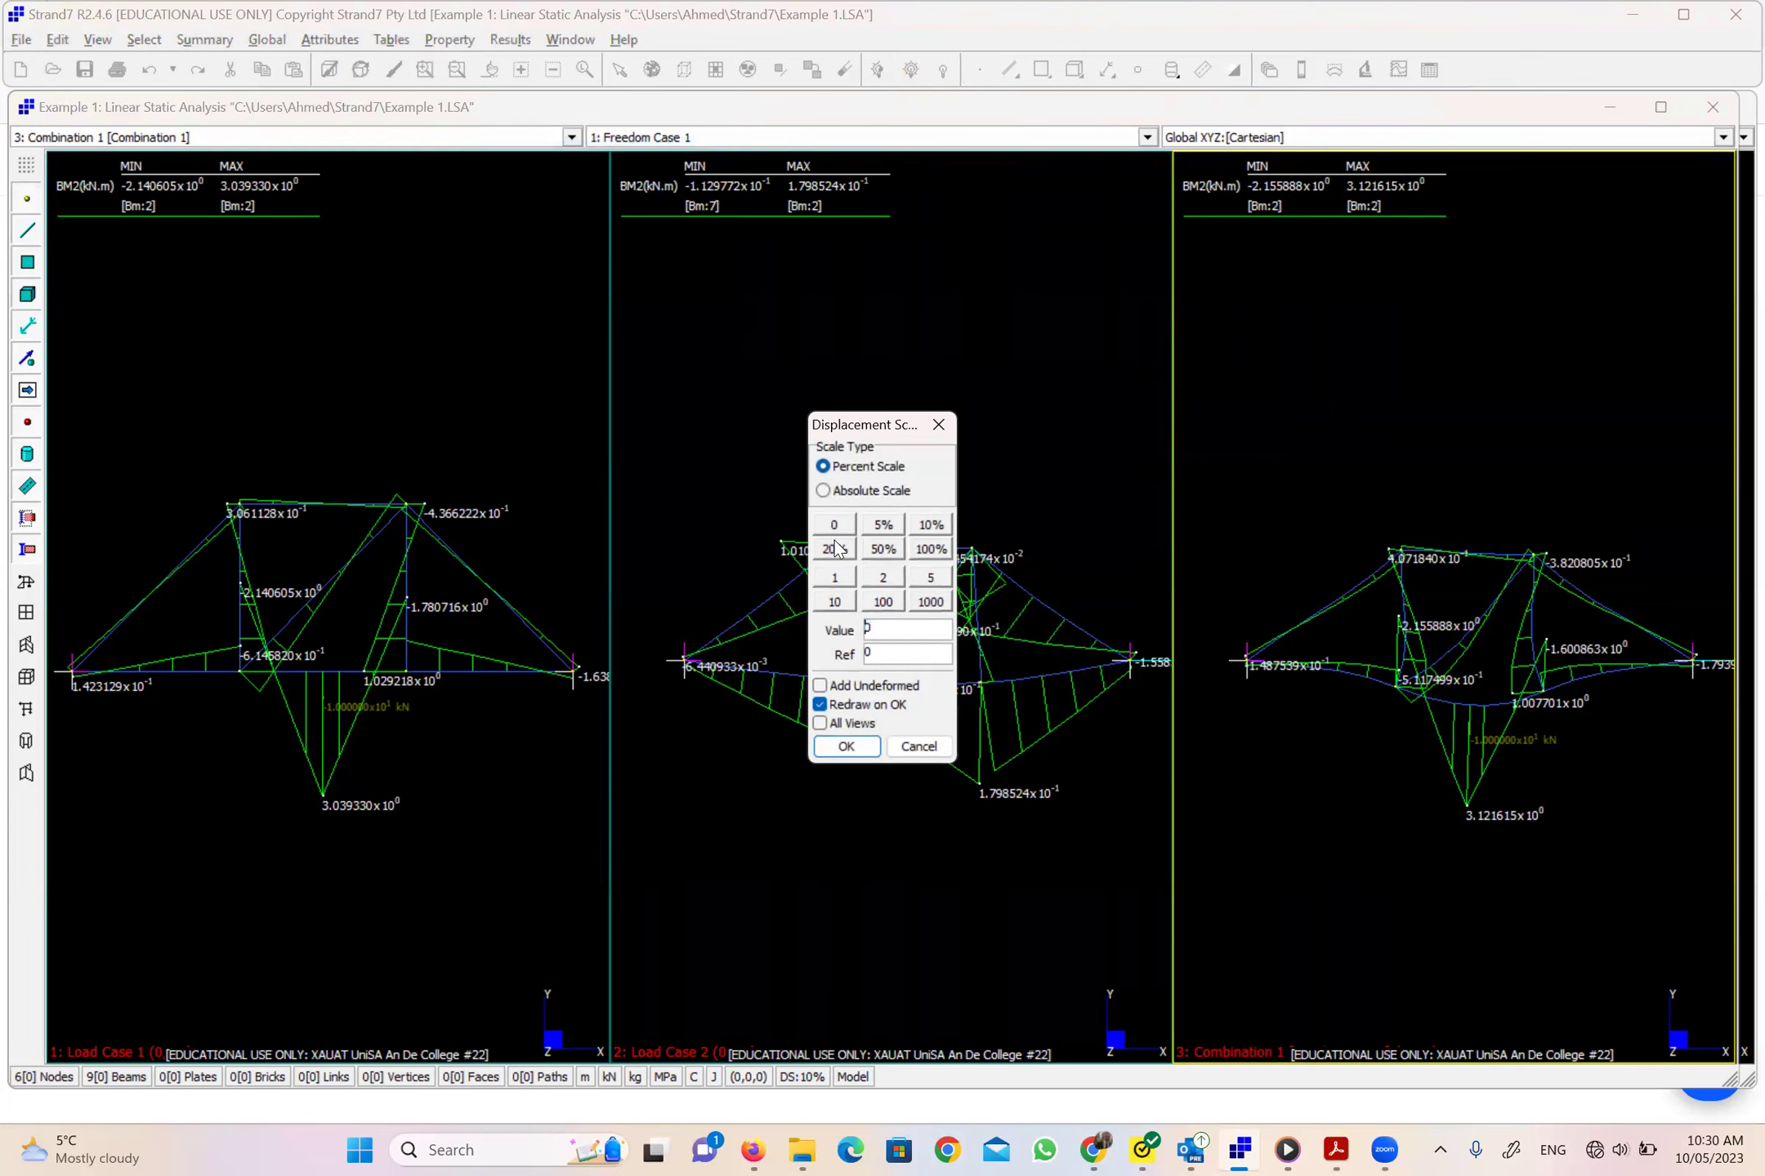
click(849, 746)
Set the displacement scale of the Load Case 2 view to 0.
click(888, 518)
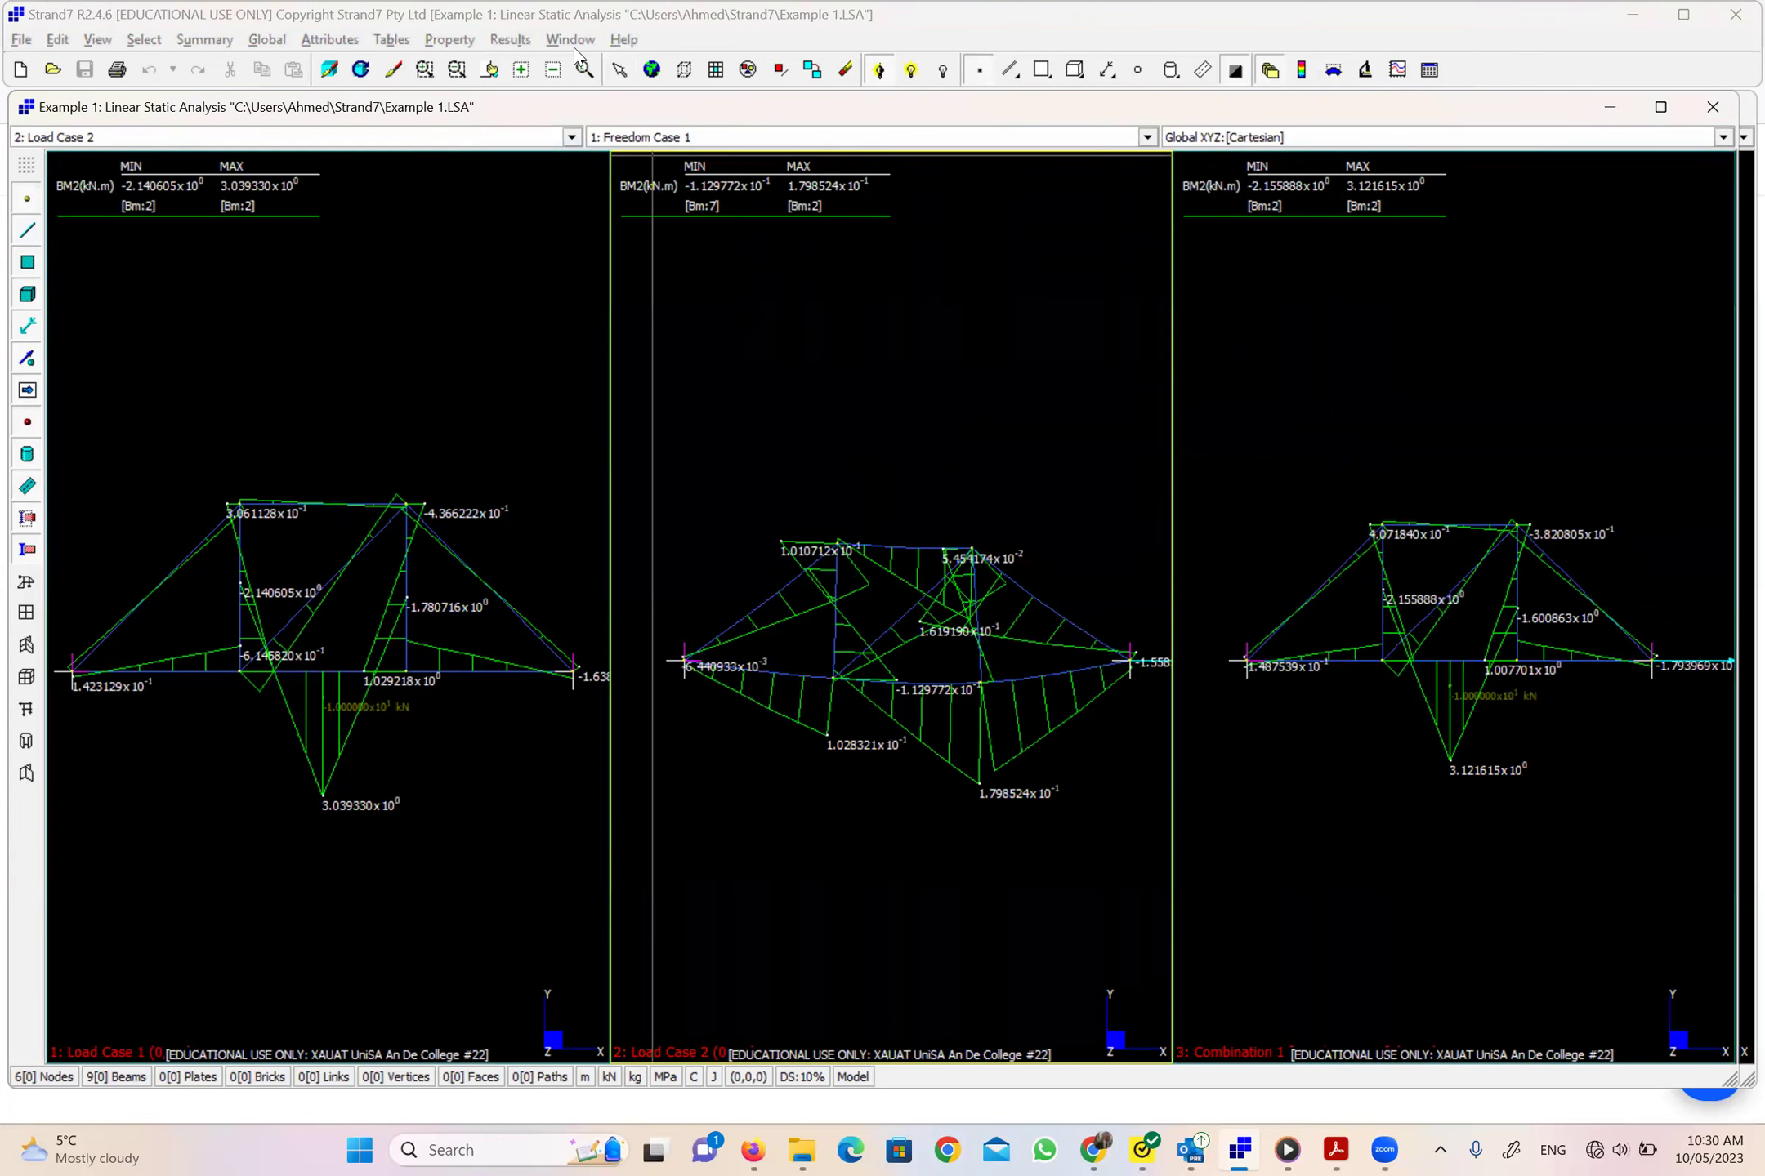
click(514, 42)
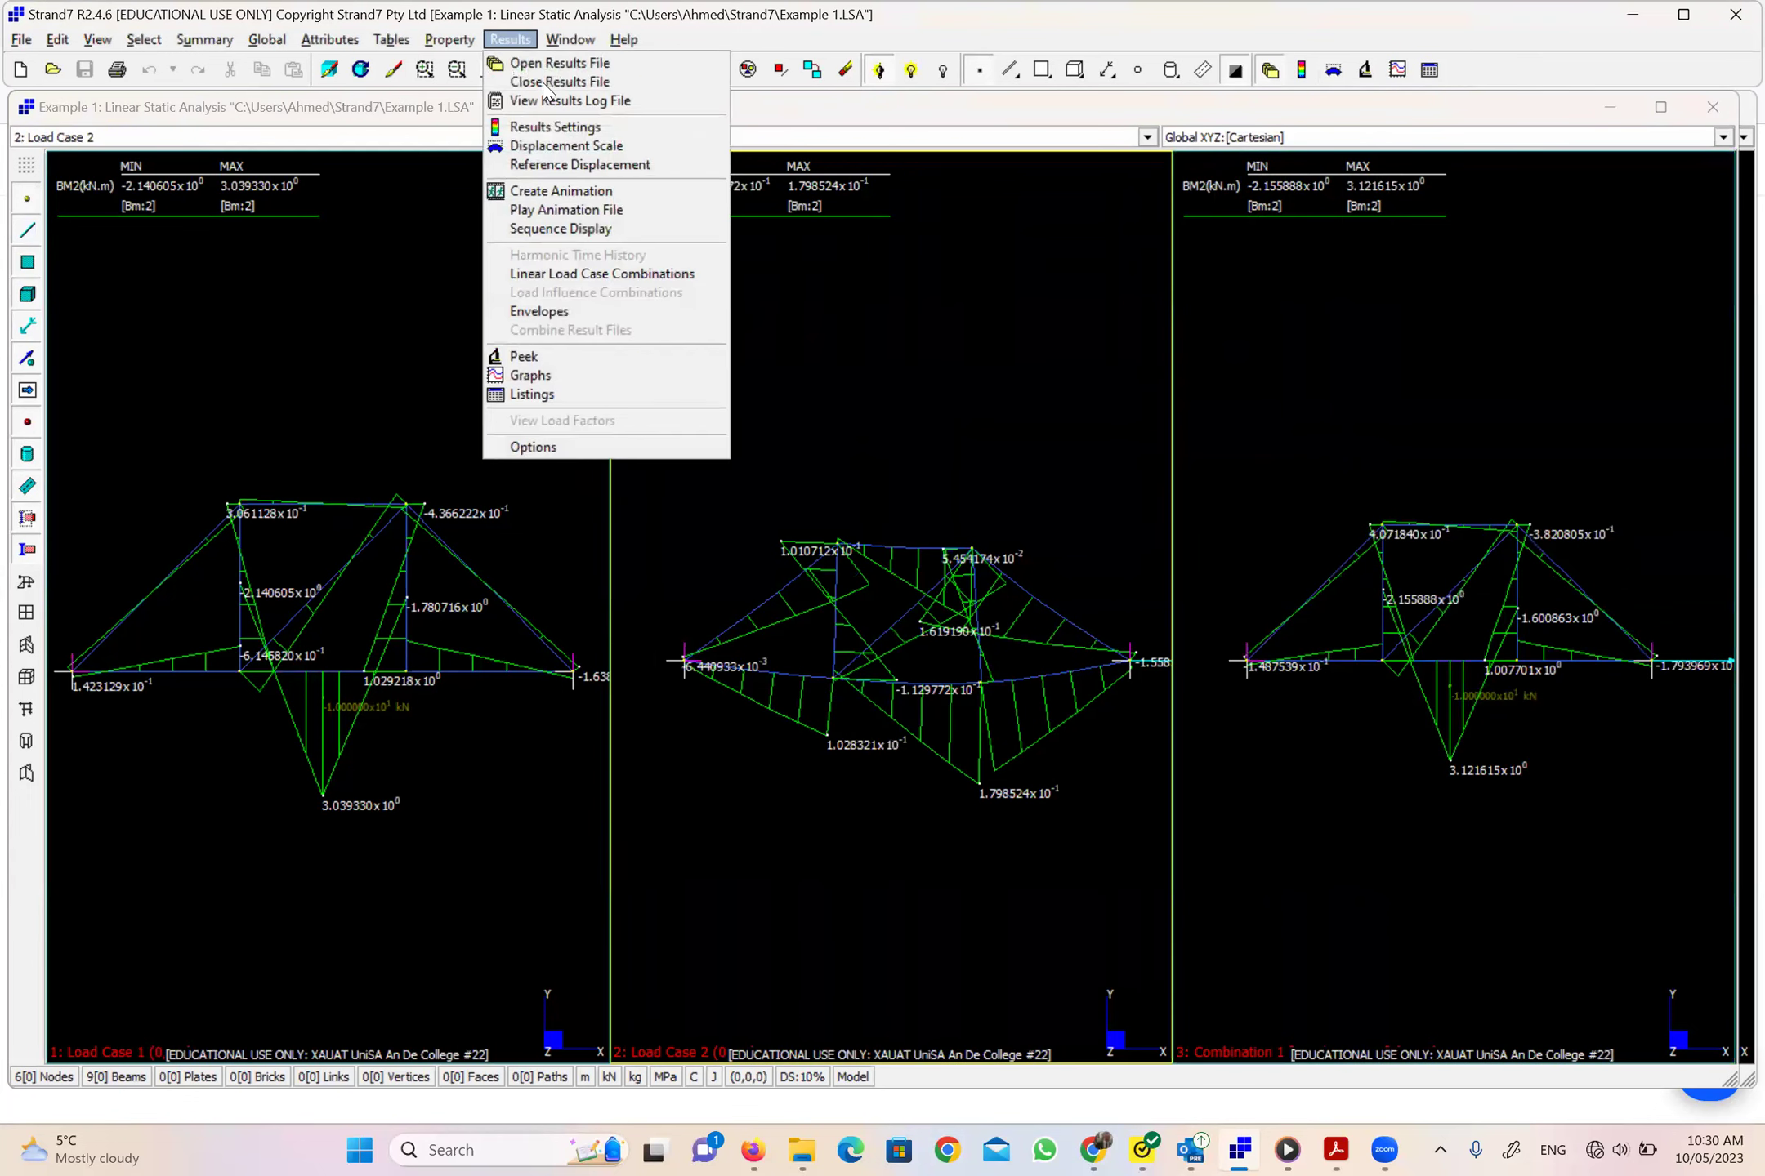
click(566, 146)
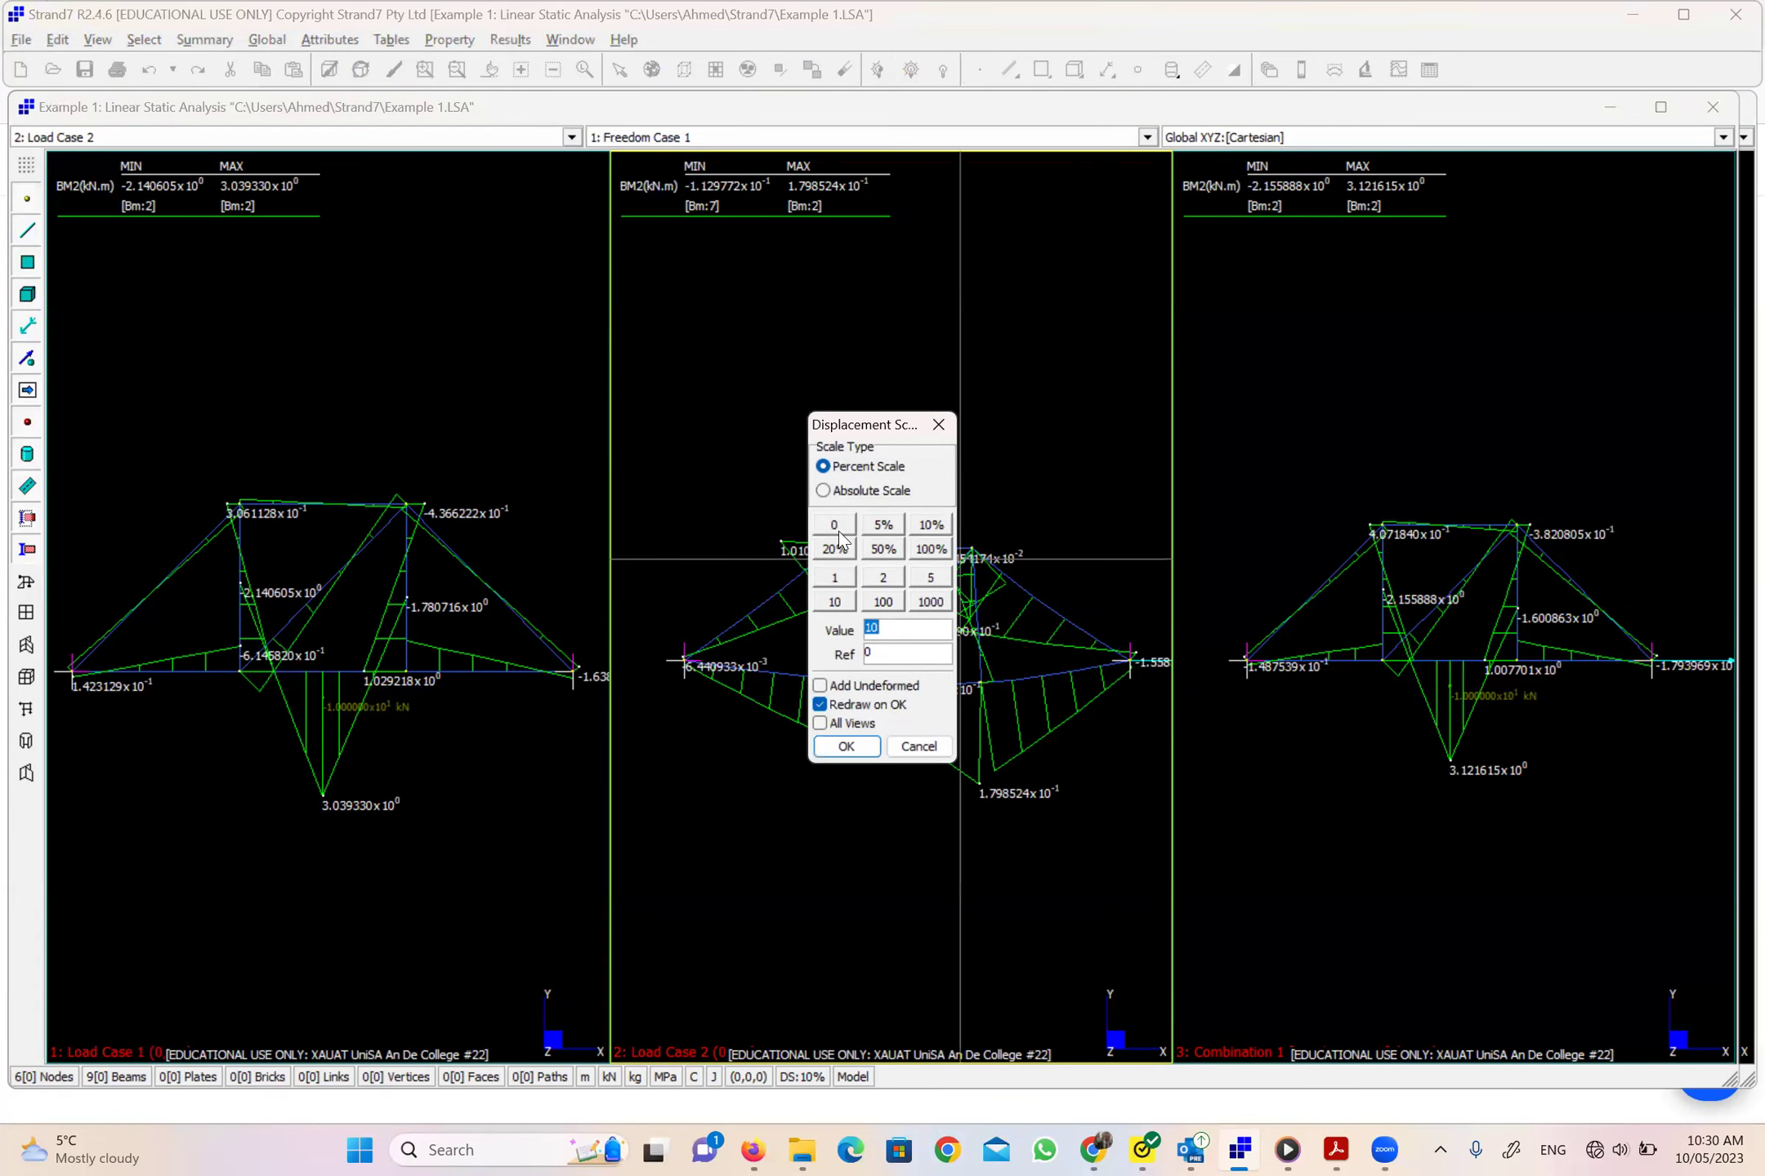
click(847, 746)
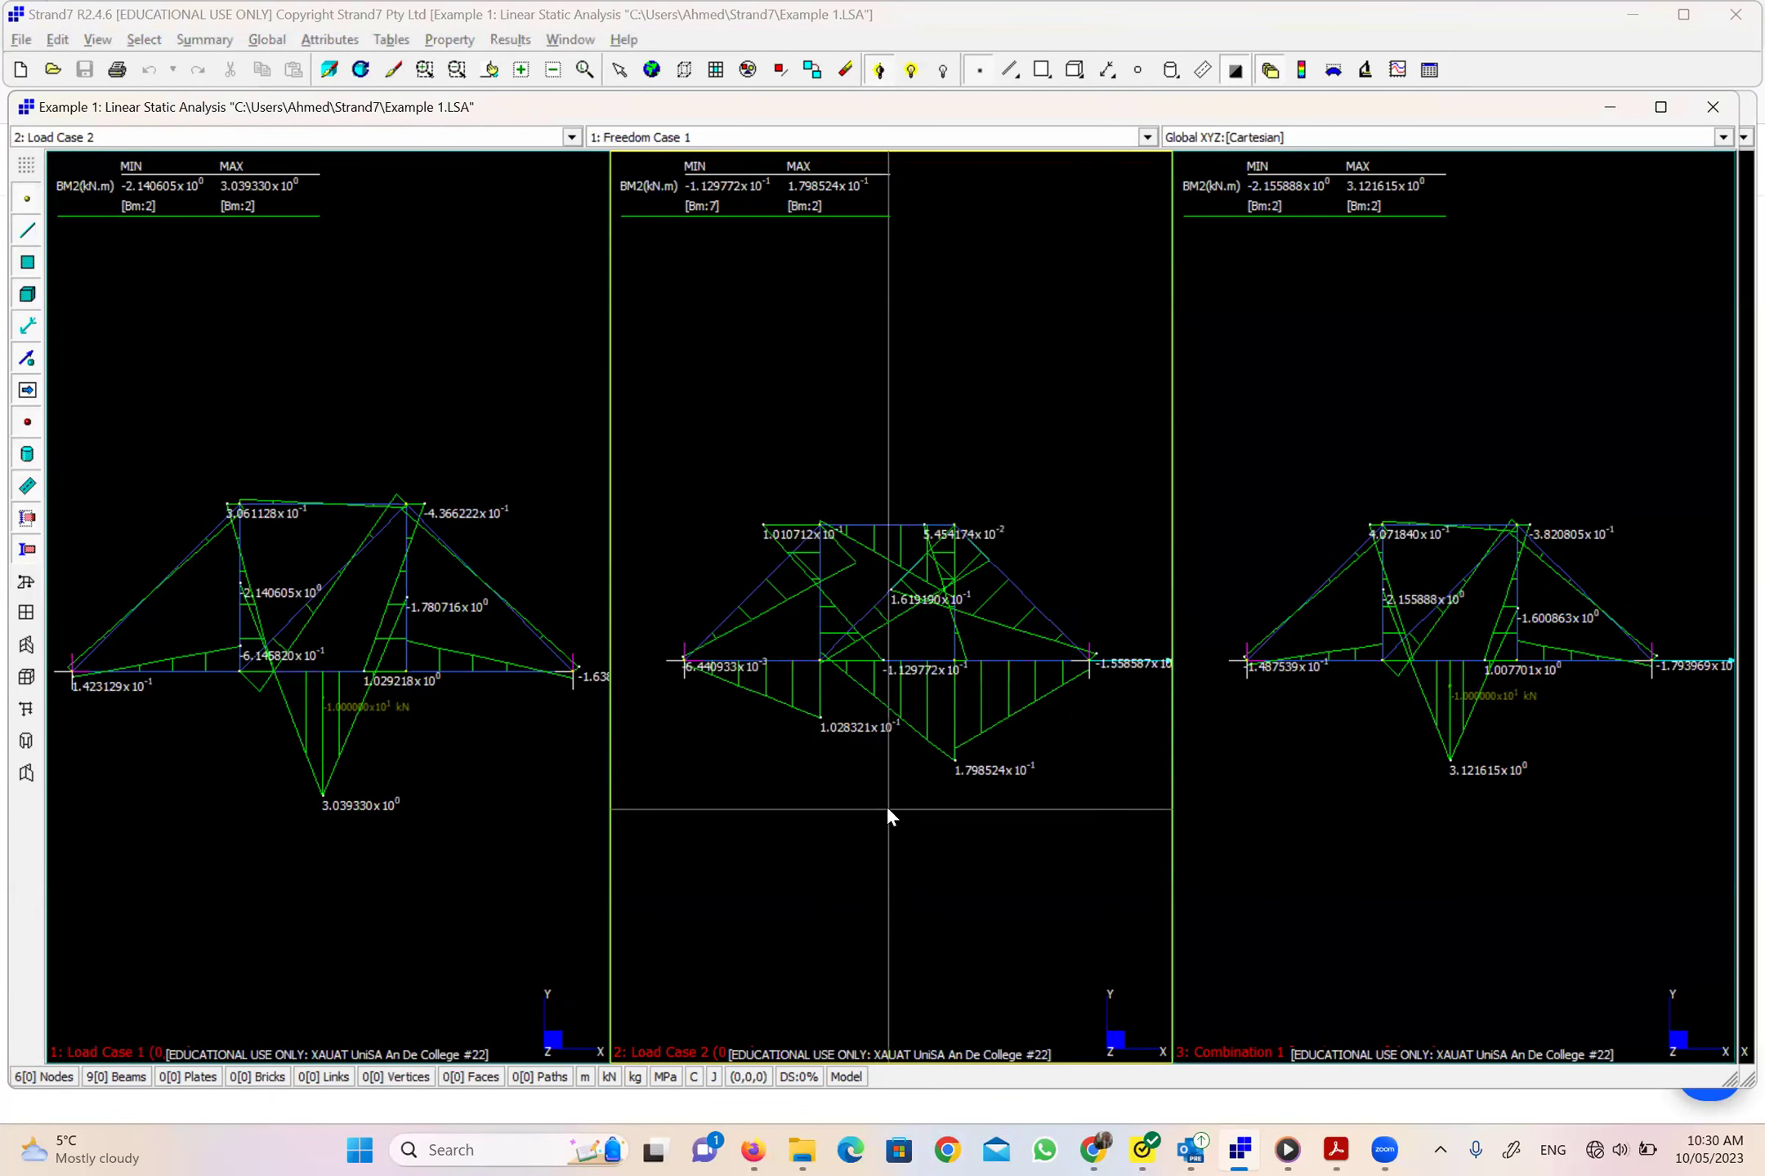
Replace the bending moment diagram with the Plane 2 shear force diagram in the Load Case 1 view.
click(400, 310)
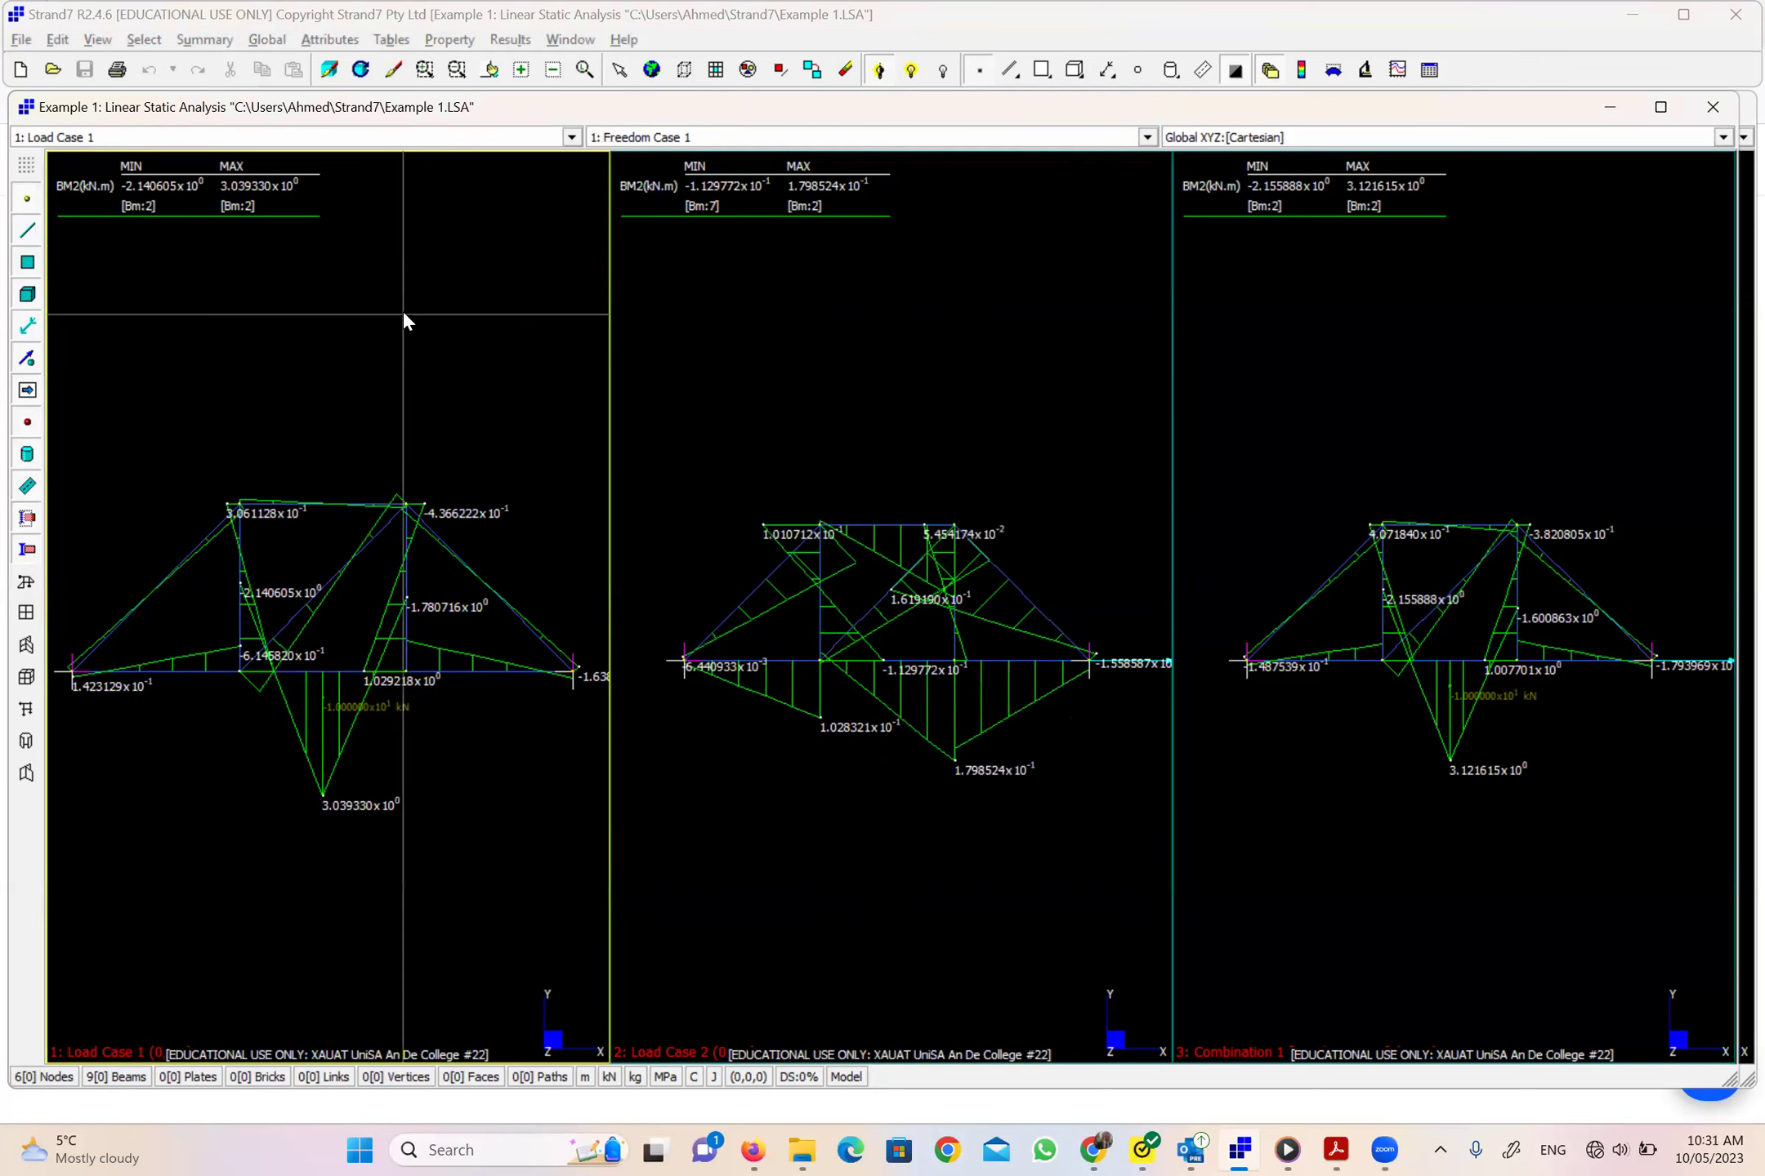
click(510, 39)
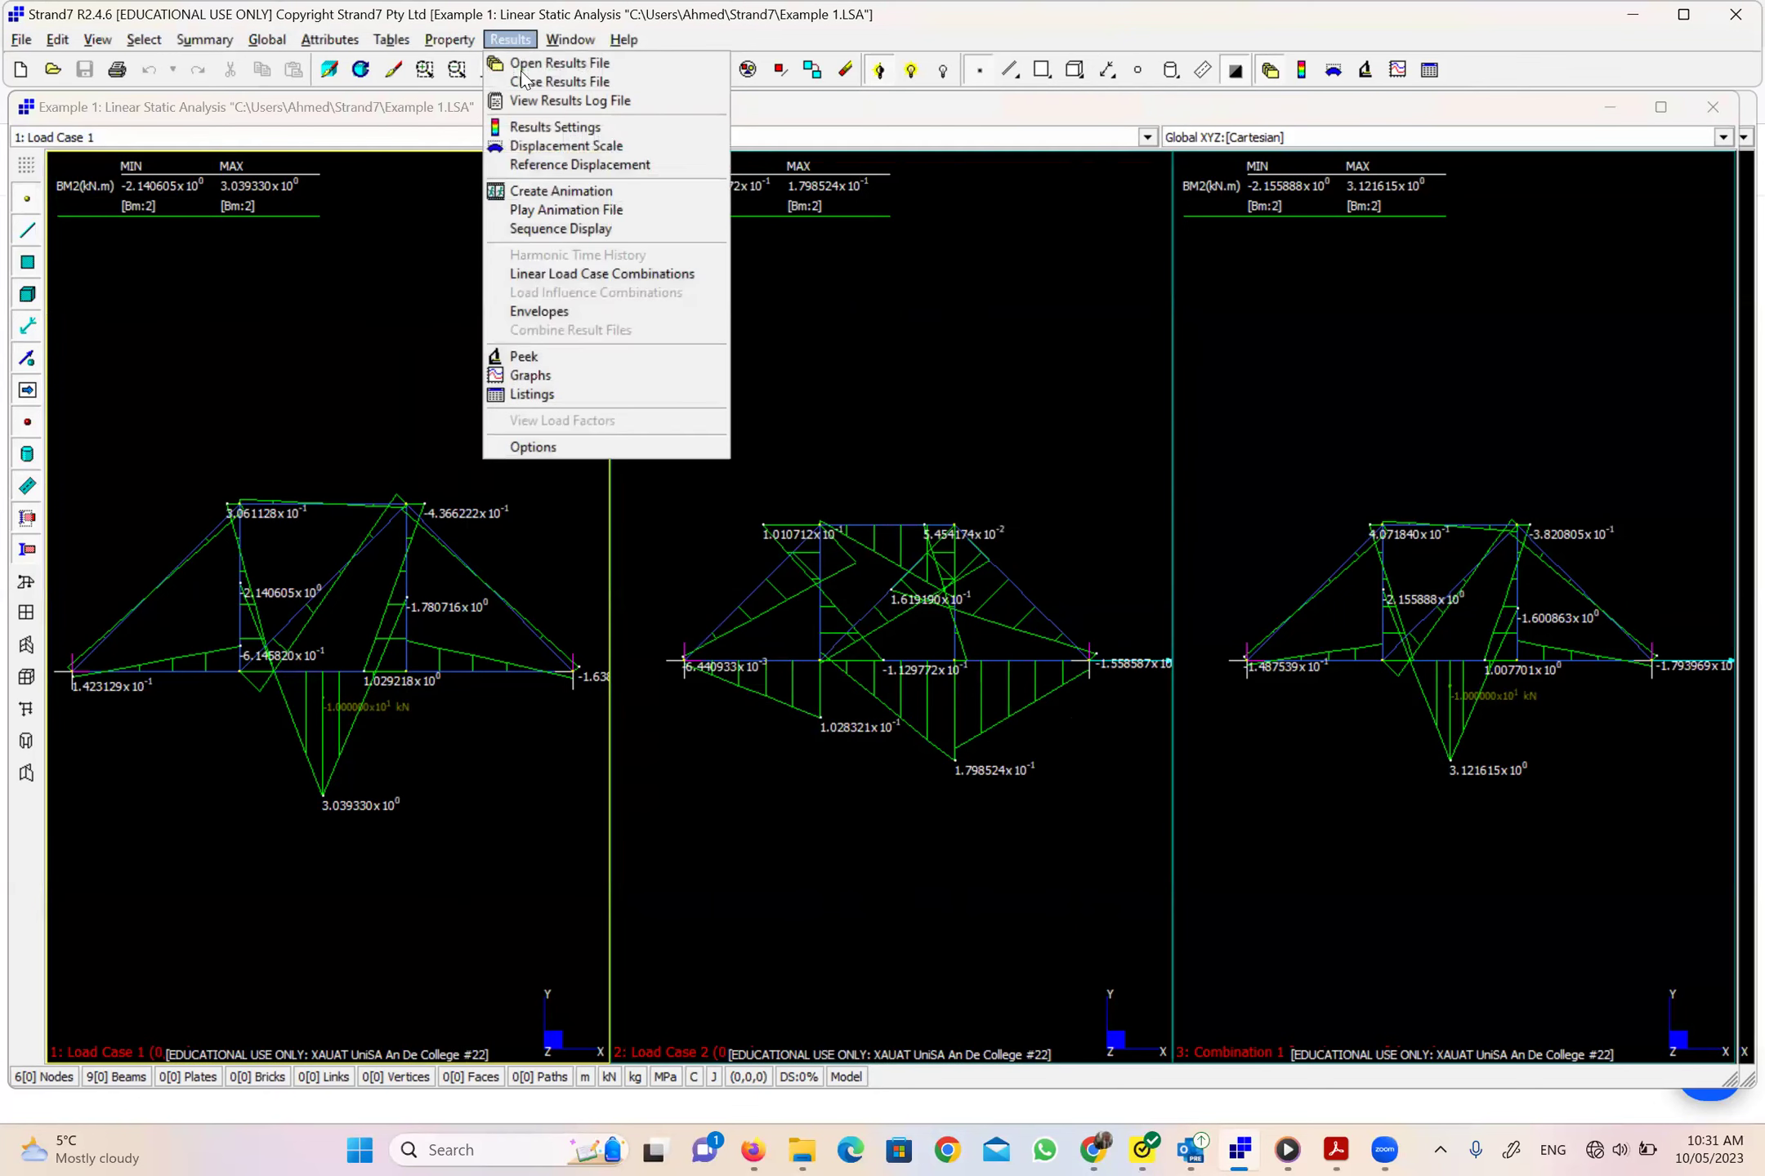
click(542, 122)
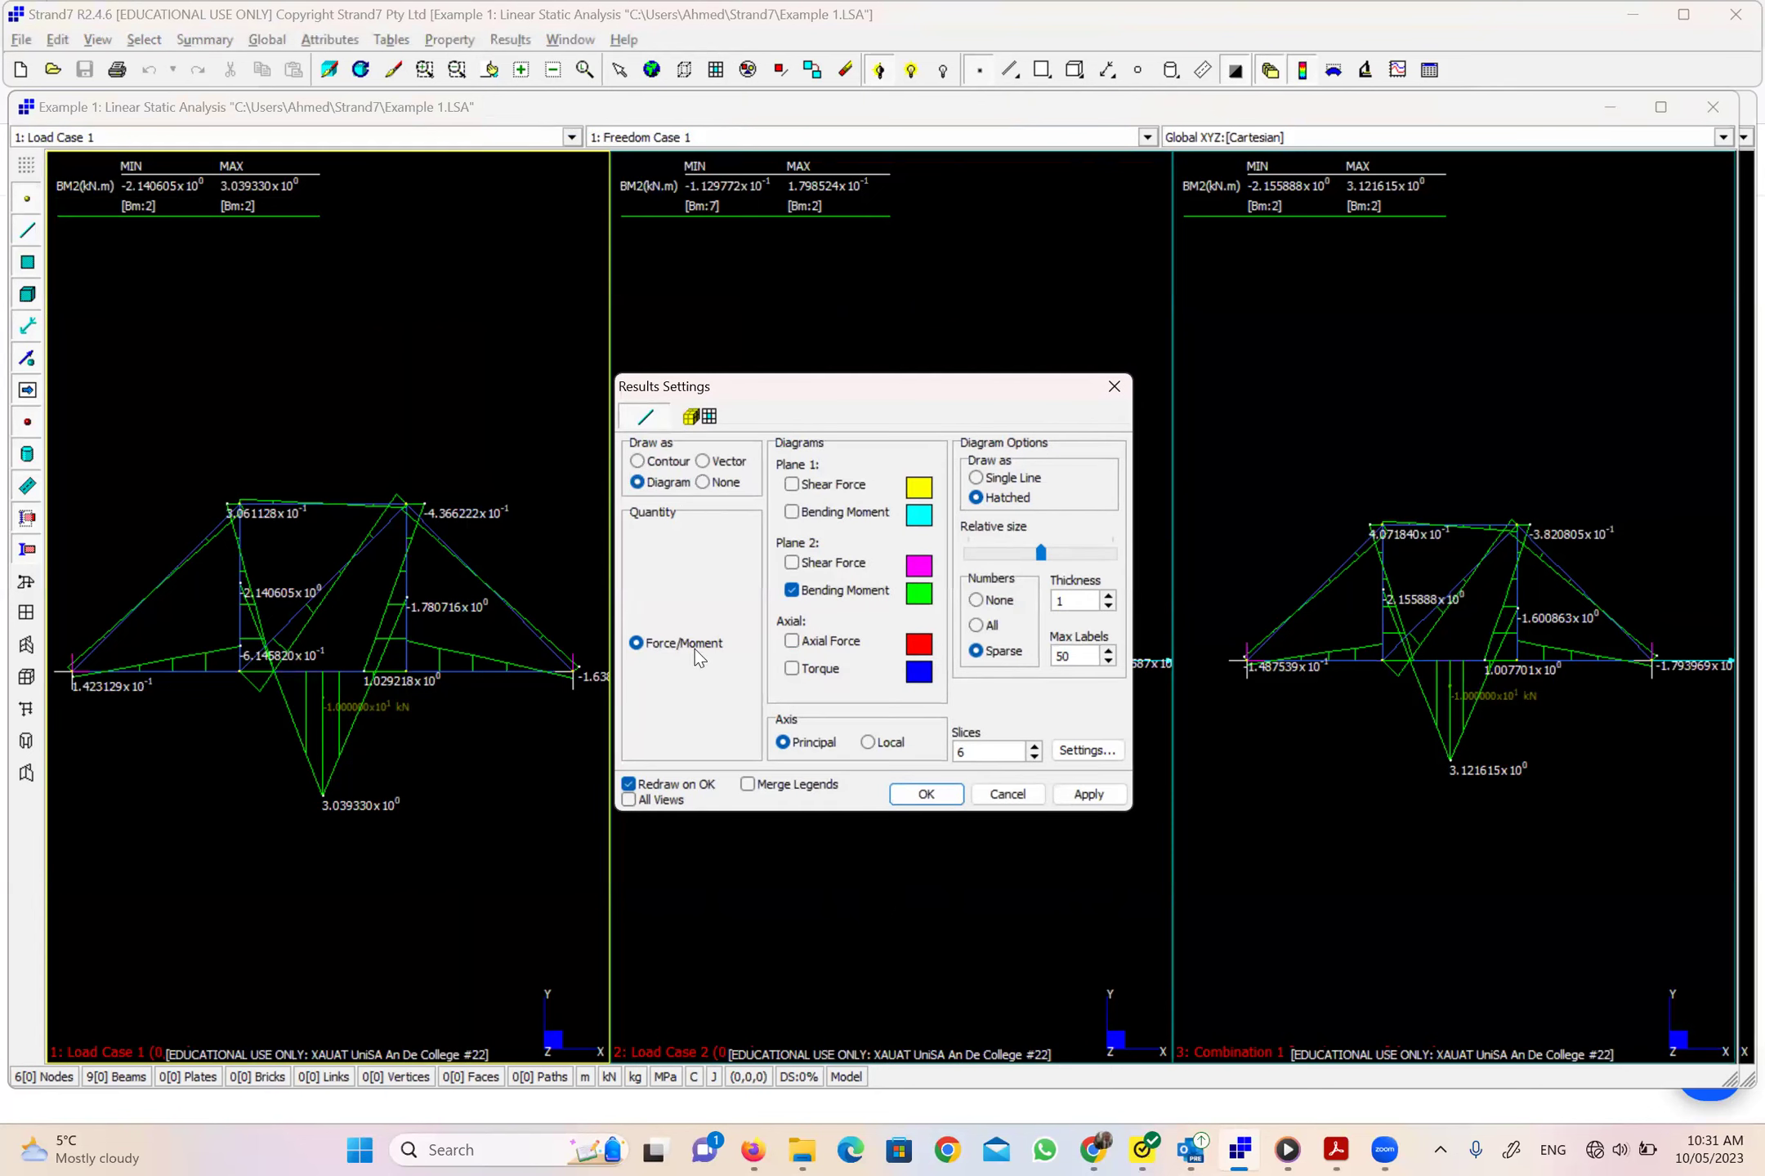
click(795, 565)
click(803, 593)
click(925, 795)
Show the Plane 2 shear force instead of the bending moment in the Load Case 2 view.
click(827, 770)
click(516, 42)
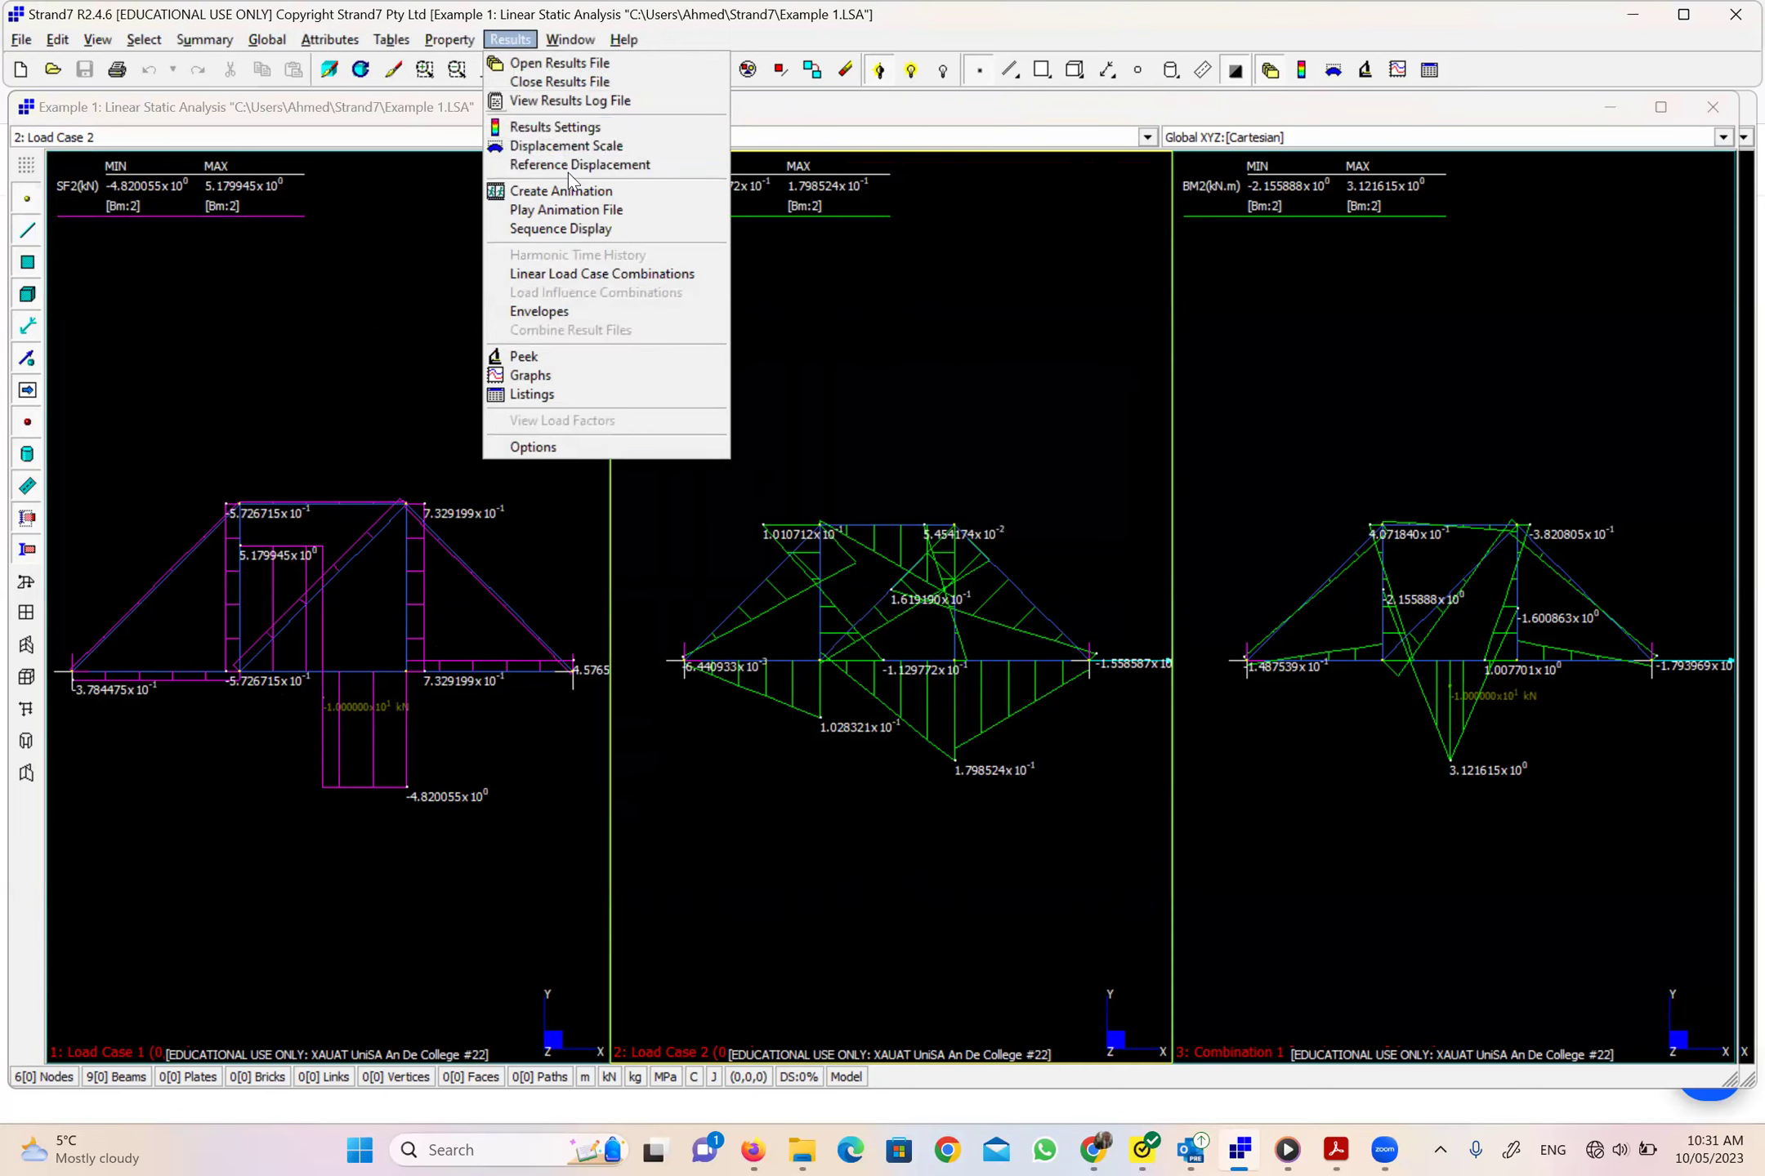
click(566, 127)
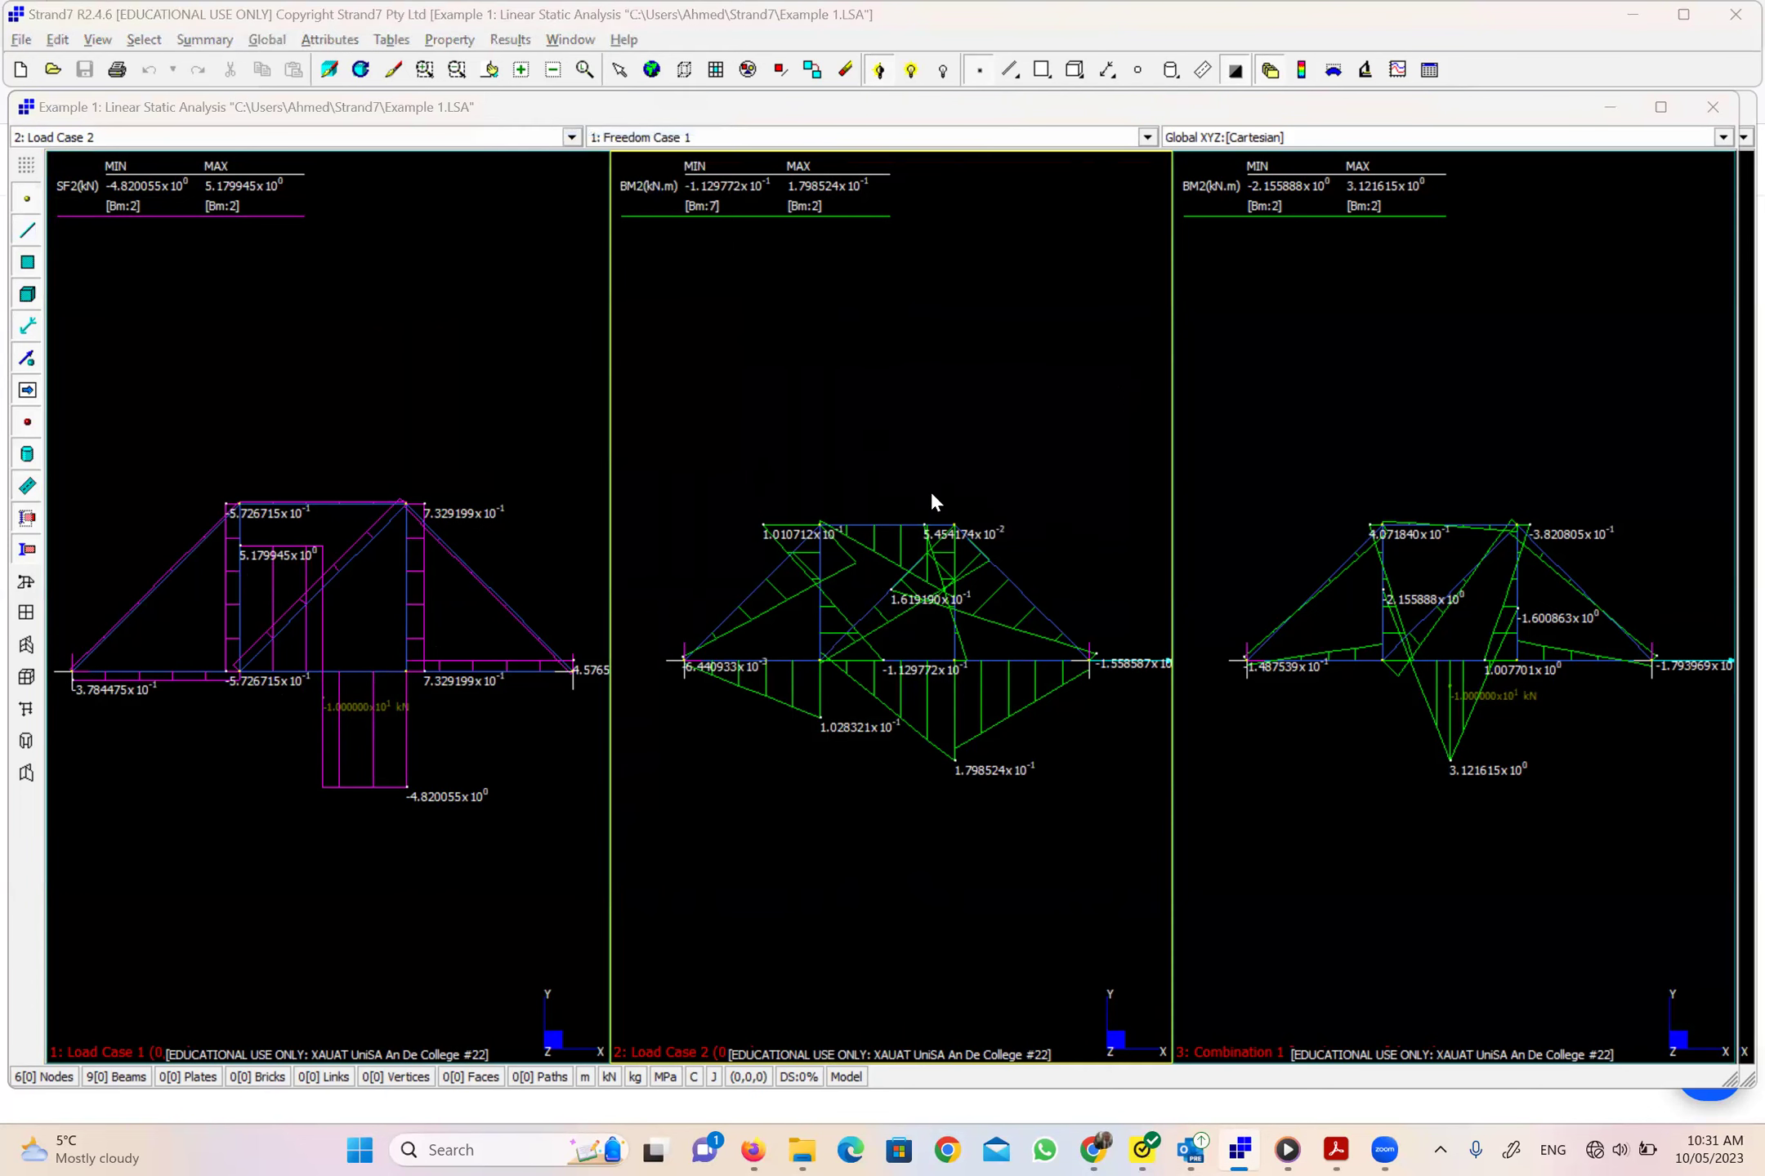
click(811, 563)
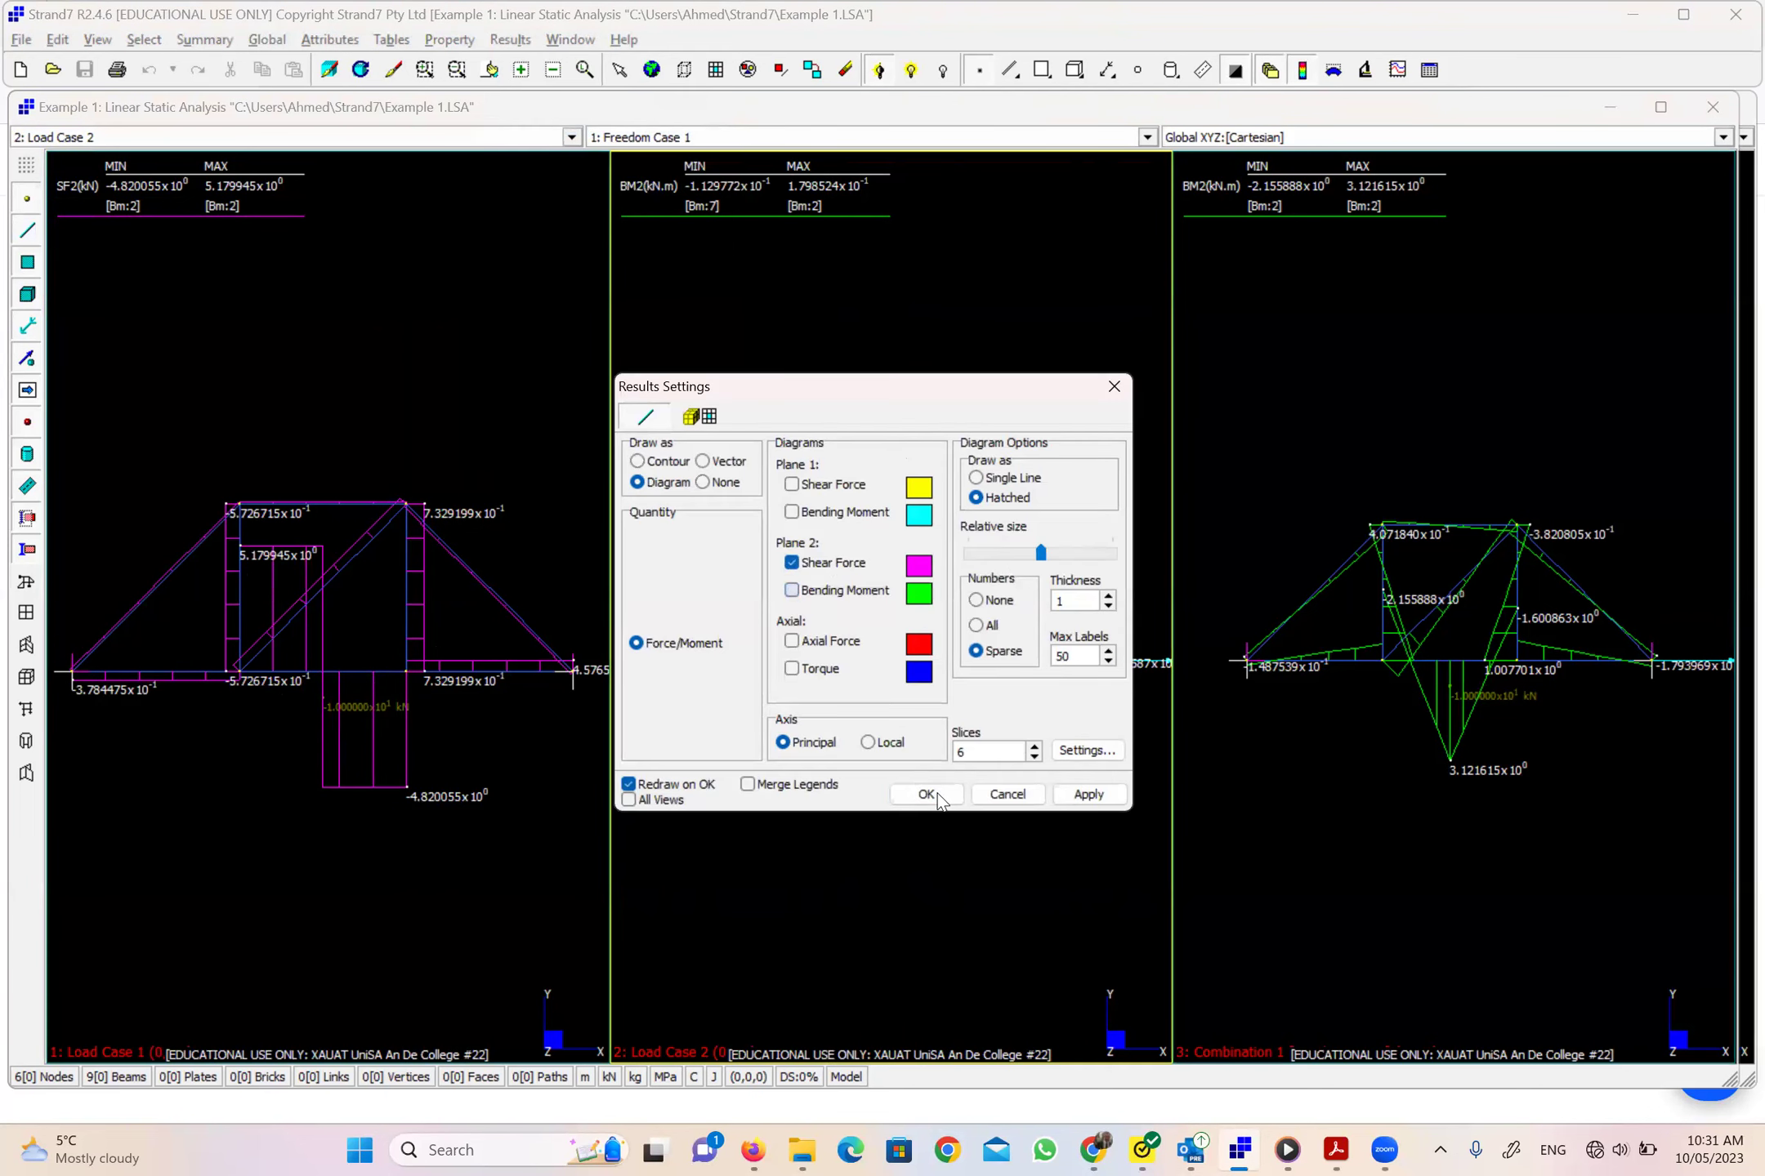
click(926, 794)
Switch the Combination 1 view's beam diagram from Plane 2 bending moment to Plane 2 shear force.
click(1356, 458)
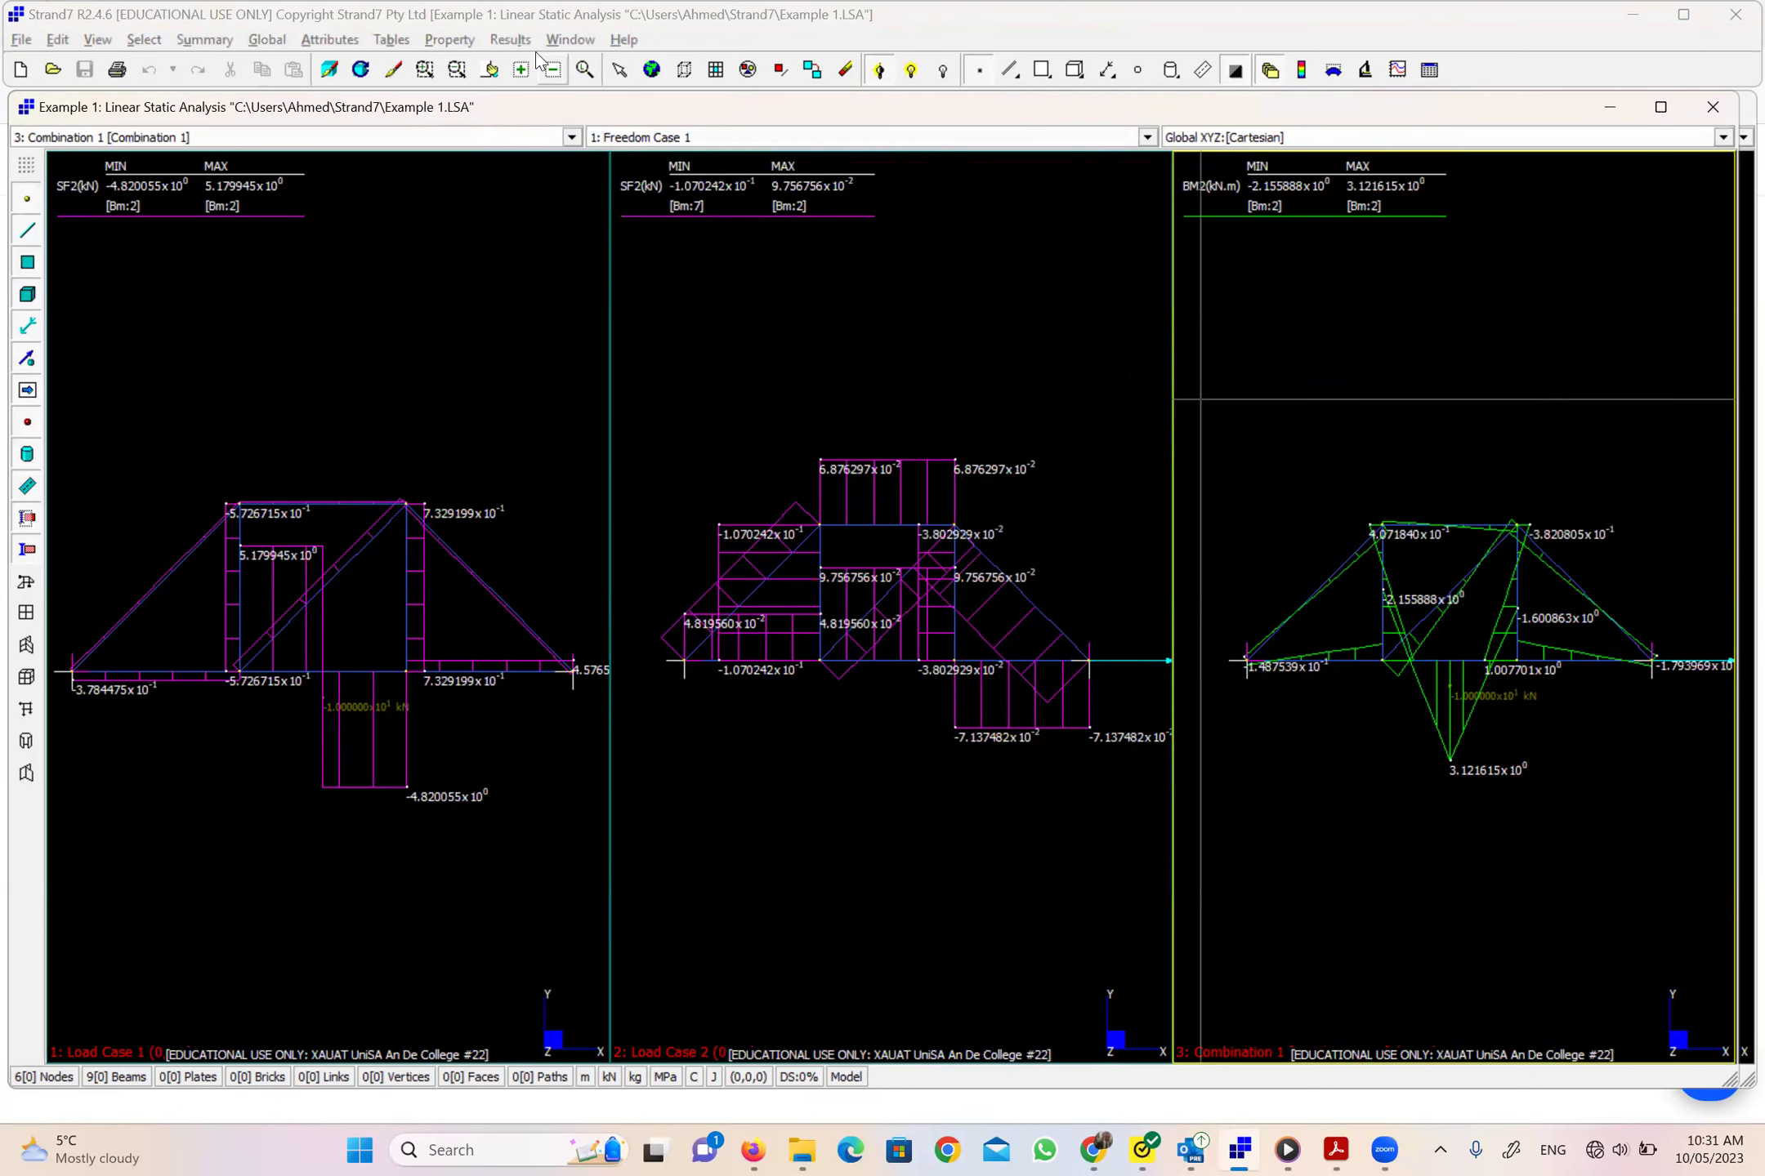
click(510, 39)
click(539, 124)
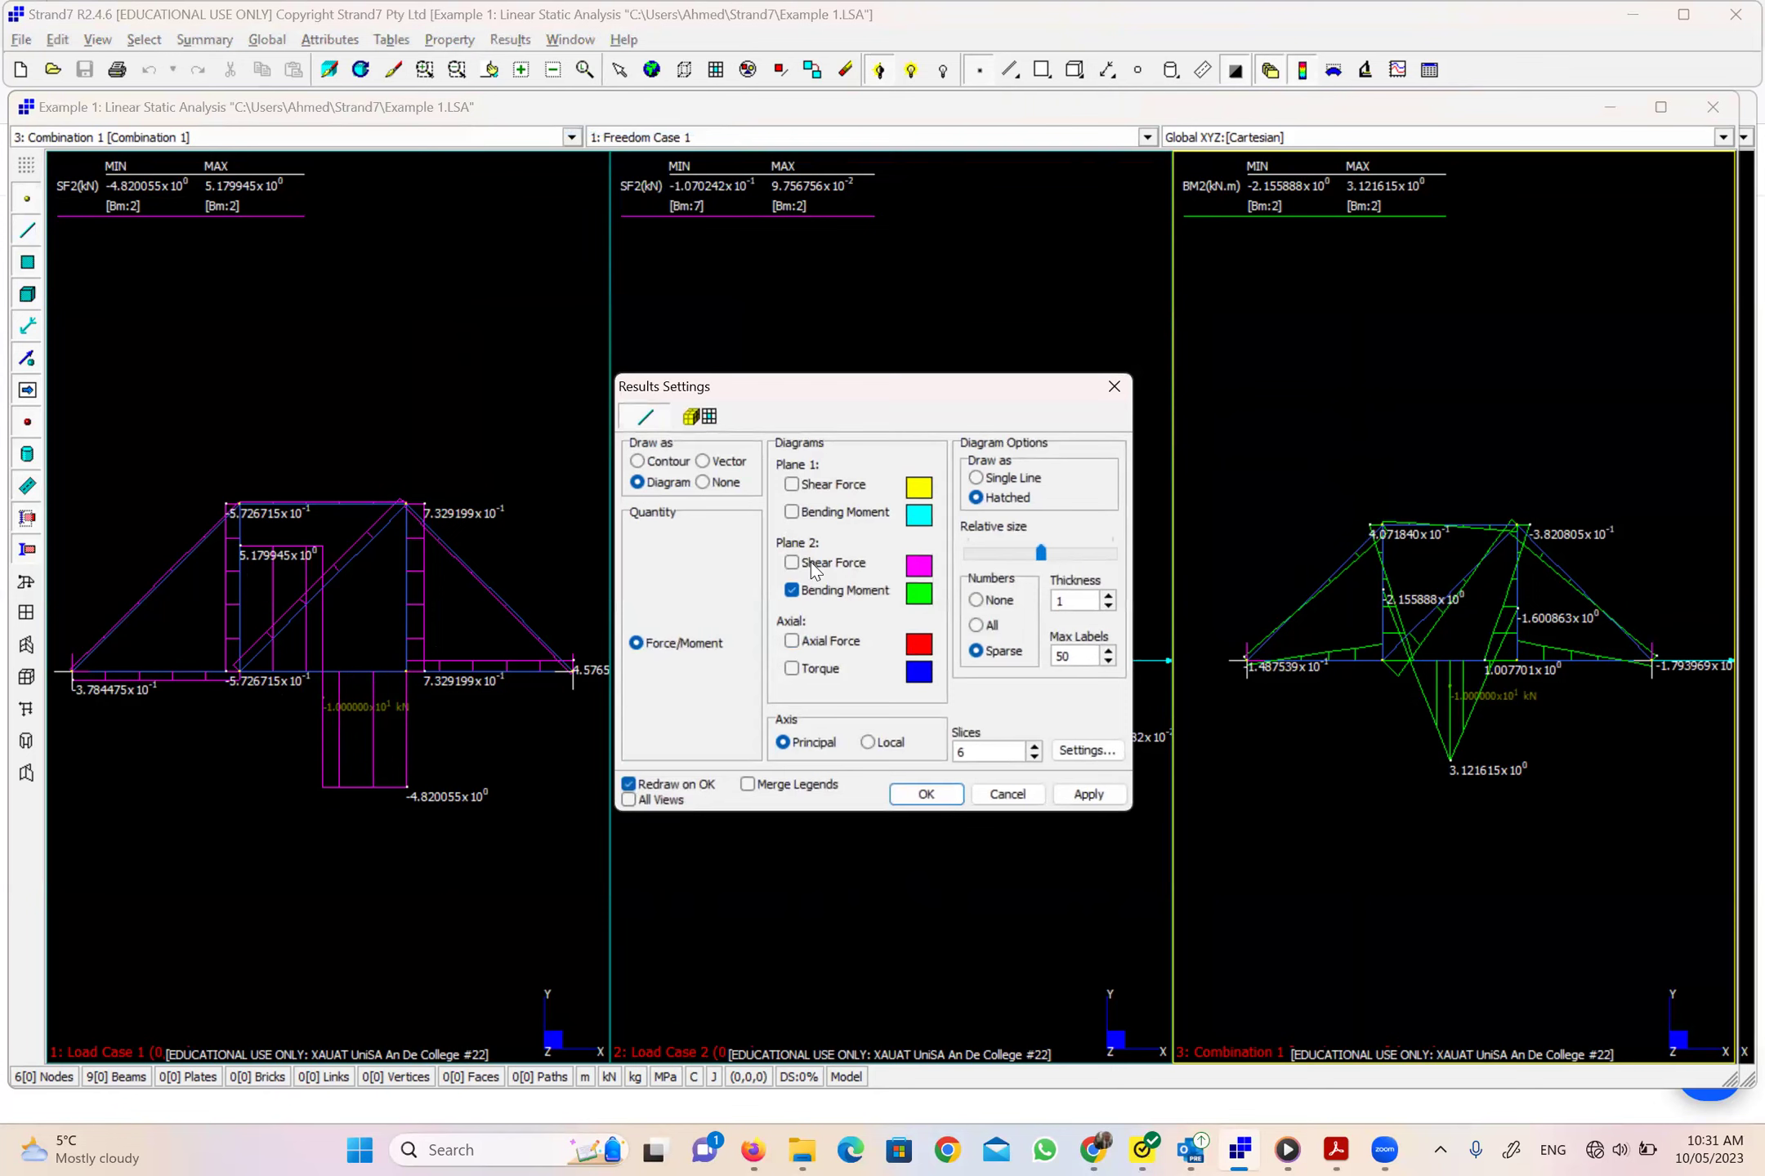
click(794, 564)
click(793, 591)
click(925, 794)
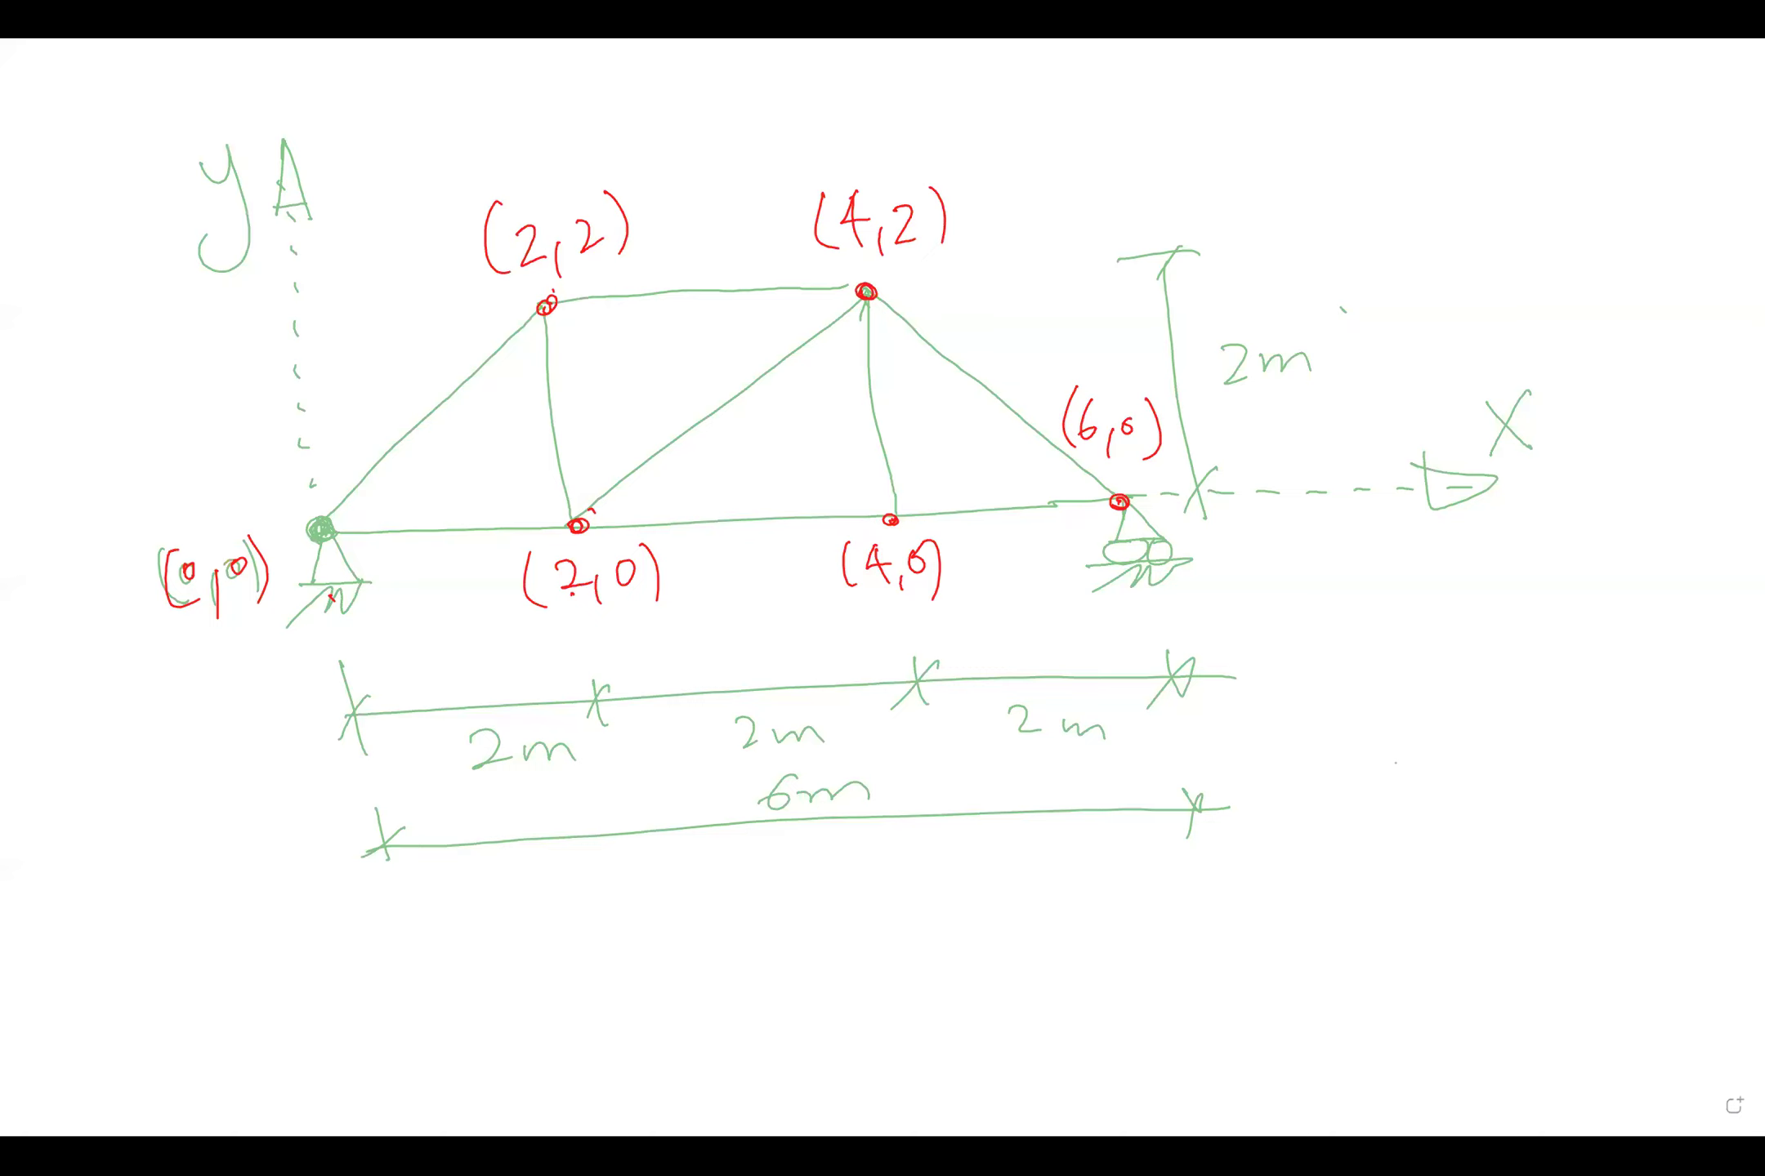
Add a blank second page to the whiteboard after the dimensioned truss sketch.
drag(1384, 505, 1309, 913)
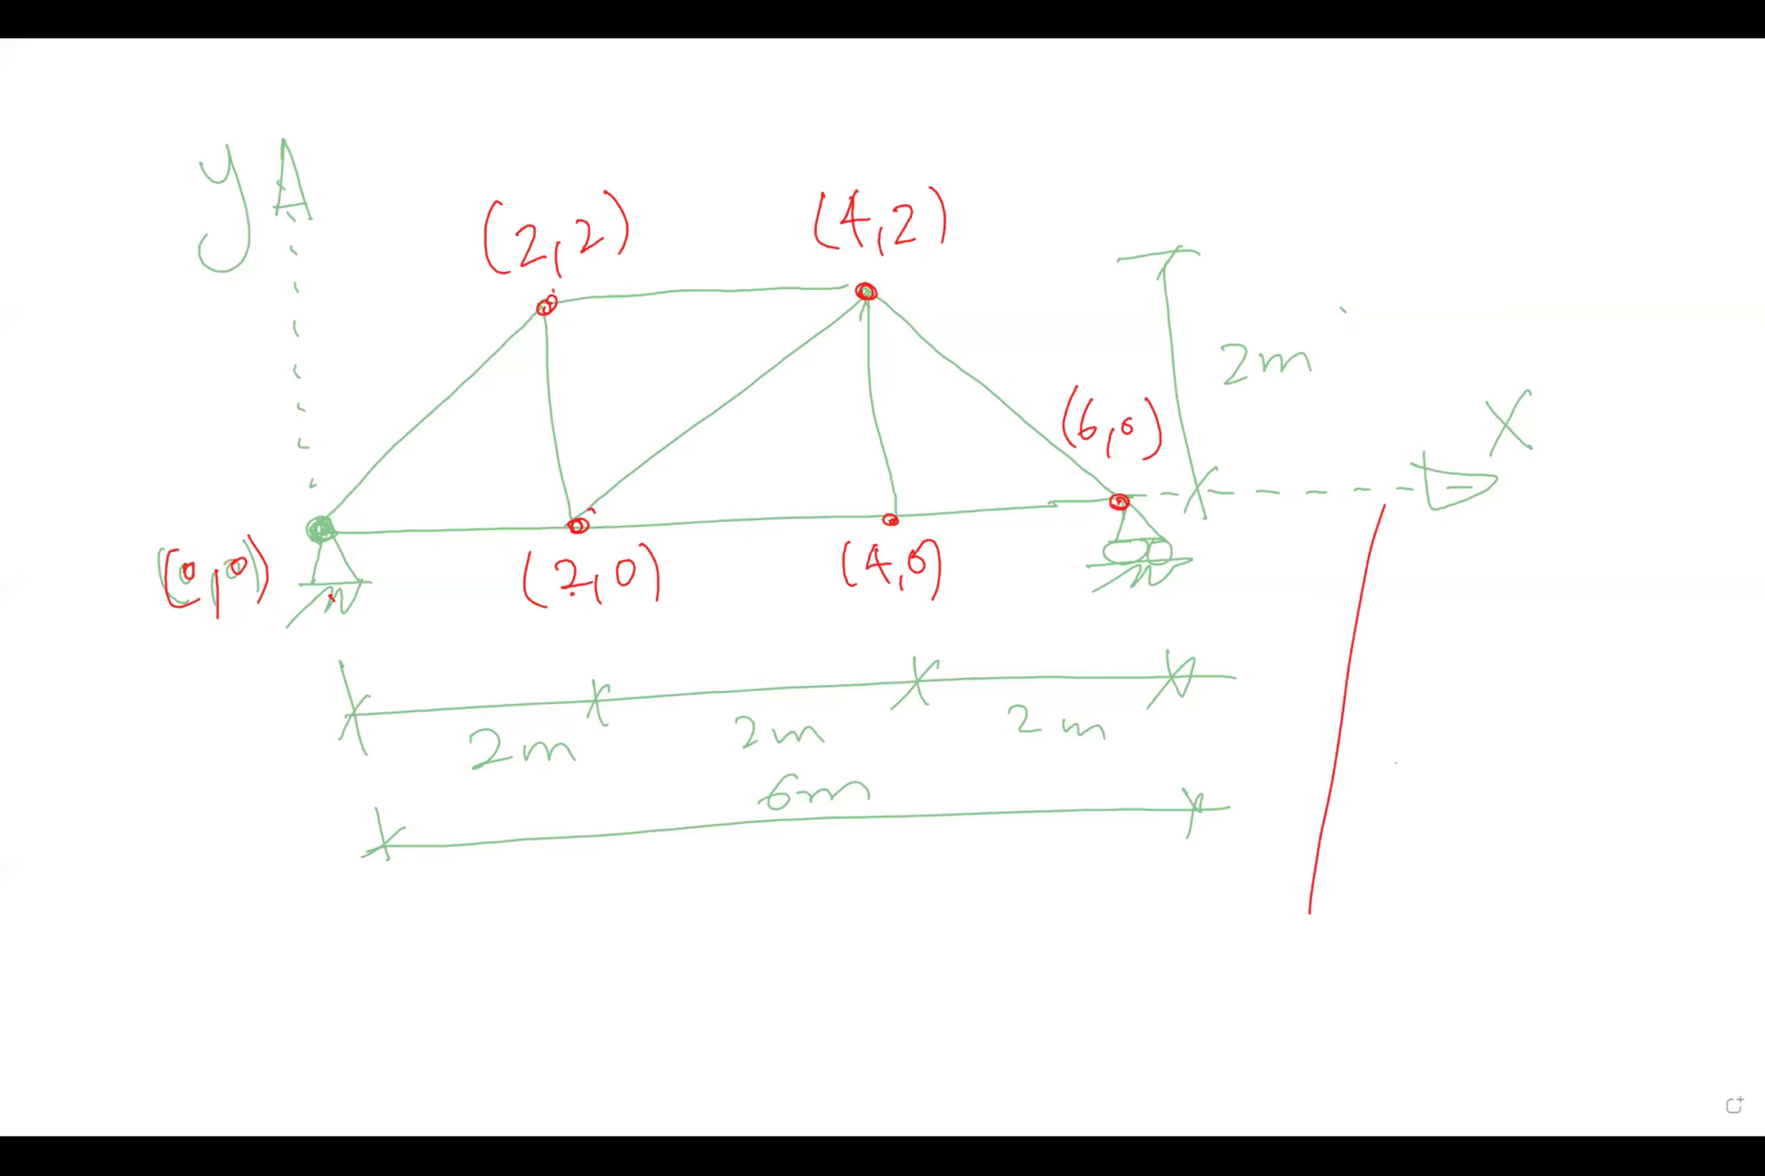
drag(1695, 459, 1529, 825)
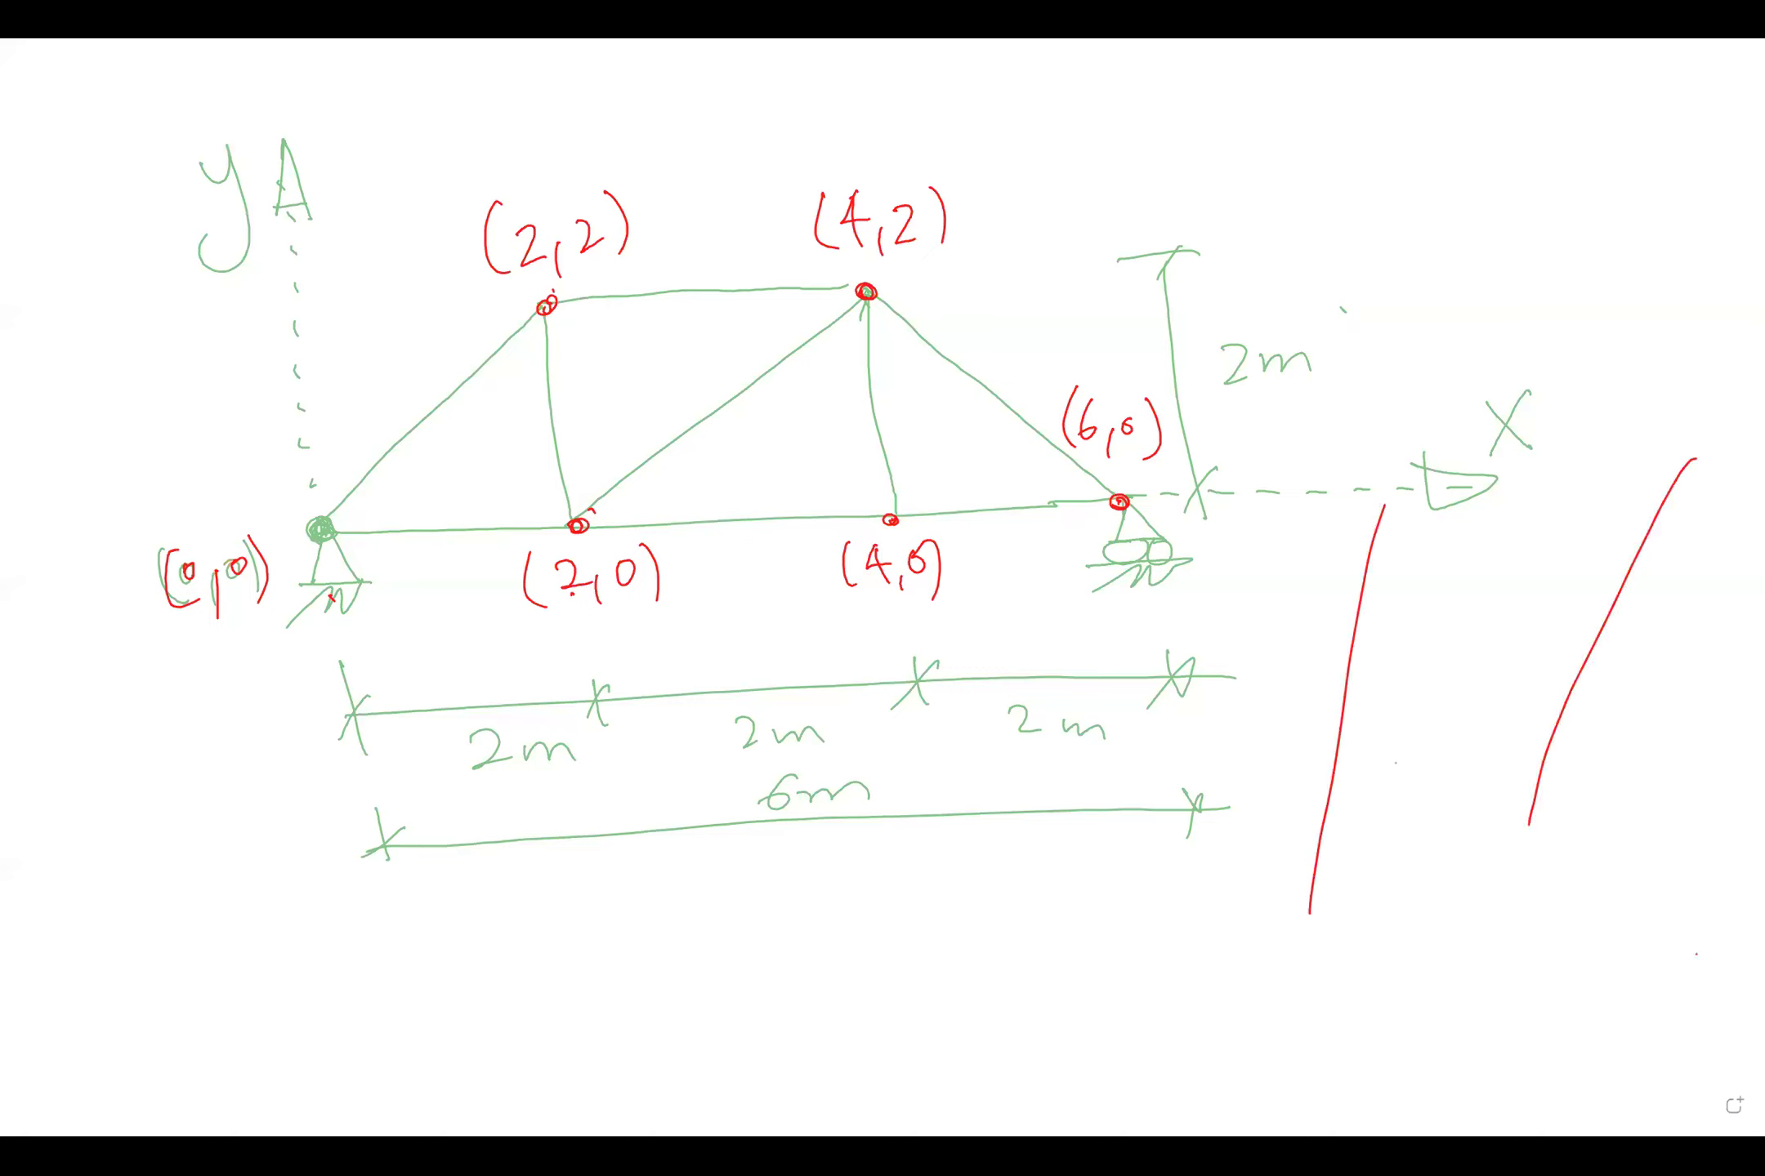
click(1734, 1107)
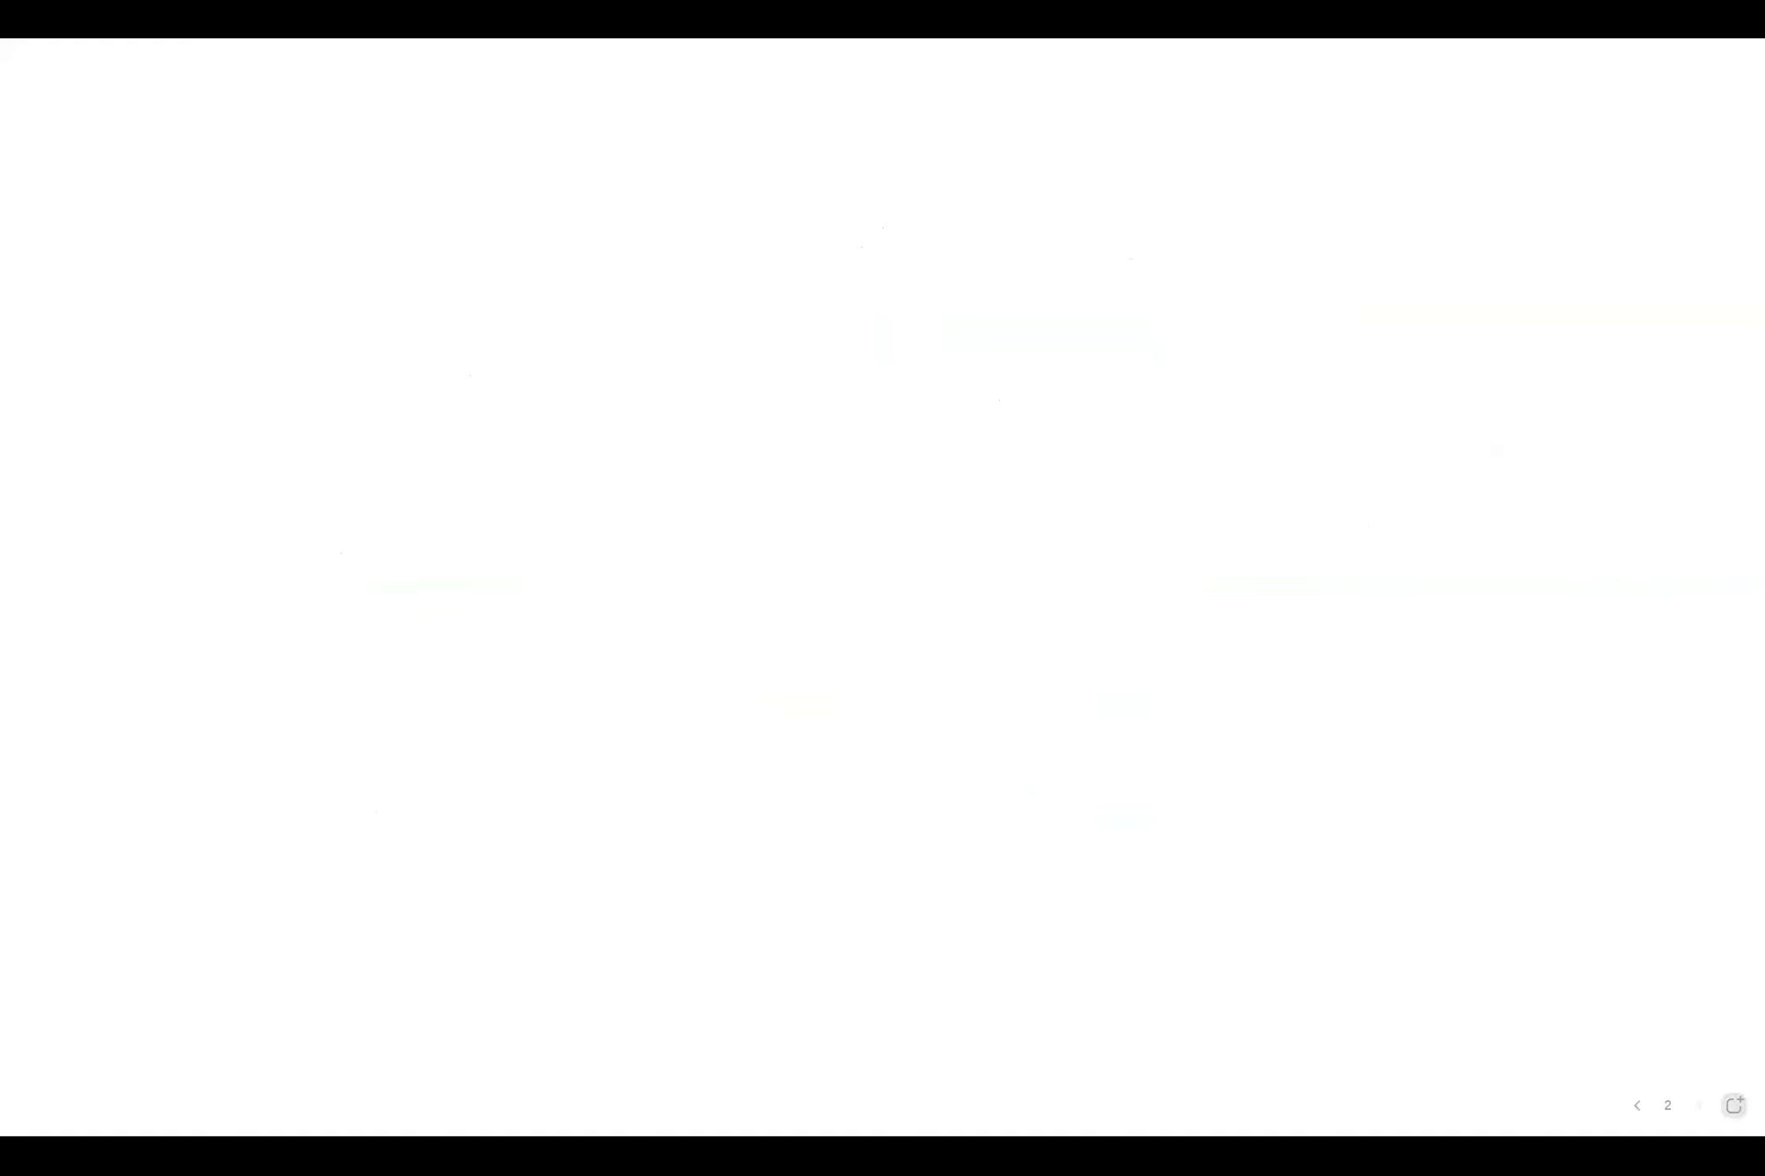
Write the underlined headings Frame and Truss on the blank whiteboard page, with Truss well below Frame.
drag(200, 108, 257, 106)
mouse_move(189, 117)
mouse_down()
mouse_move(193, 170)
mouse_move(245, 133)
mouse_move(274, 174)
mouse_up()
drag(286, 147, 335, 171)
drag(331, 161, 358, 167)
drag(200, 202, 362, 201)
drag(184, 647, 315, 635)
mouse_move(256, 650)
mouse_down()
mouse_move(277, 707)
mouse_move(321, 671)
mouse_move(367, 703)
mouse_up()
drag(408, 653, 402, 706)
drag(291, 740, 451, 735)
Sketch the six-joint structure with its diagonal, verticals and two hatched end supports beside the Frame heading.
mouse_move(687, 208)
mouse_down()
mouse_move(1135, 187)
mouse_move(739, 409)
mouse_up()
mouse_move(1119, 211)
mouse_down()
mouse_move(1164, 374)
mouse_move(1073, 399)
mouse_move(546, 430)
mouse_up()
drag(672, 206, 504, 436)
mouse_move(1129, 189)
mouse_down()
mouse_move(752, 423)
mouse_move(1379, 375)
mouse_up()
mouse_move(1233, 392)
mouse_down()
mouse_move(1152, 397)
mouse_move(1402, 381)
mouse_move(1381, 418)
mouse_up()
mouse_move(1387, 377)
mouse_down()
mouse_move(1464, 412)
mouse_move(1450, 422)
mouse_up()
mouse_move(1409, 446)
mouse_down()
mouse_move(1425, 429)
mouse_move(1393, 433)
mouse_up()
mouse_move(502, 435)
mouse_down()
mouse_move(482, 482)
mouse_move(549, 463)
mouse_up()
drag(482, 467, 569, 462)
mouse_move(479, 512)
mouse_down()
mouse_move(560, 466)
mouse_move(515, 424)
mouse_up()
Mark the joints of the frame sketch with circles and add the underlined label Rigid.
drag(749, 413, 752, 412)
drag(1170, 374, 1160, 384)
drag(1130, 190, 1129, 200)
drag(683, 204, 679, 211)
drag(1394, 376, 1385, 384)
mouse_move(1207, 103)
mouse_down()
mouse_move(1247, 132)
mouse_move(1348, 147)
mouse_up()
drag(1187, 188, 1375, 153)
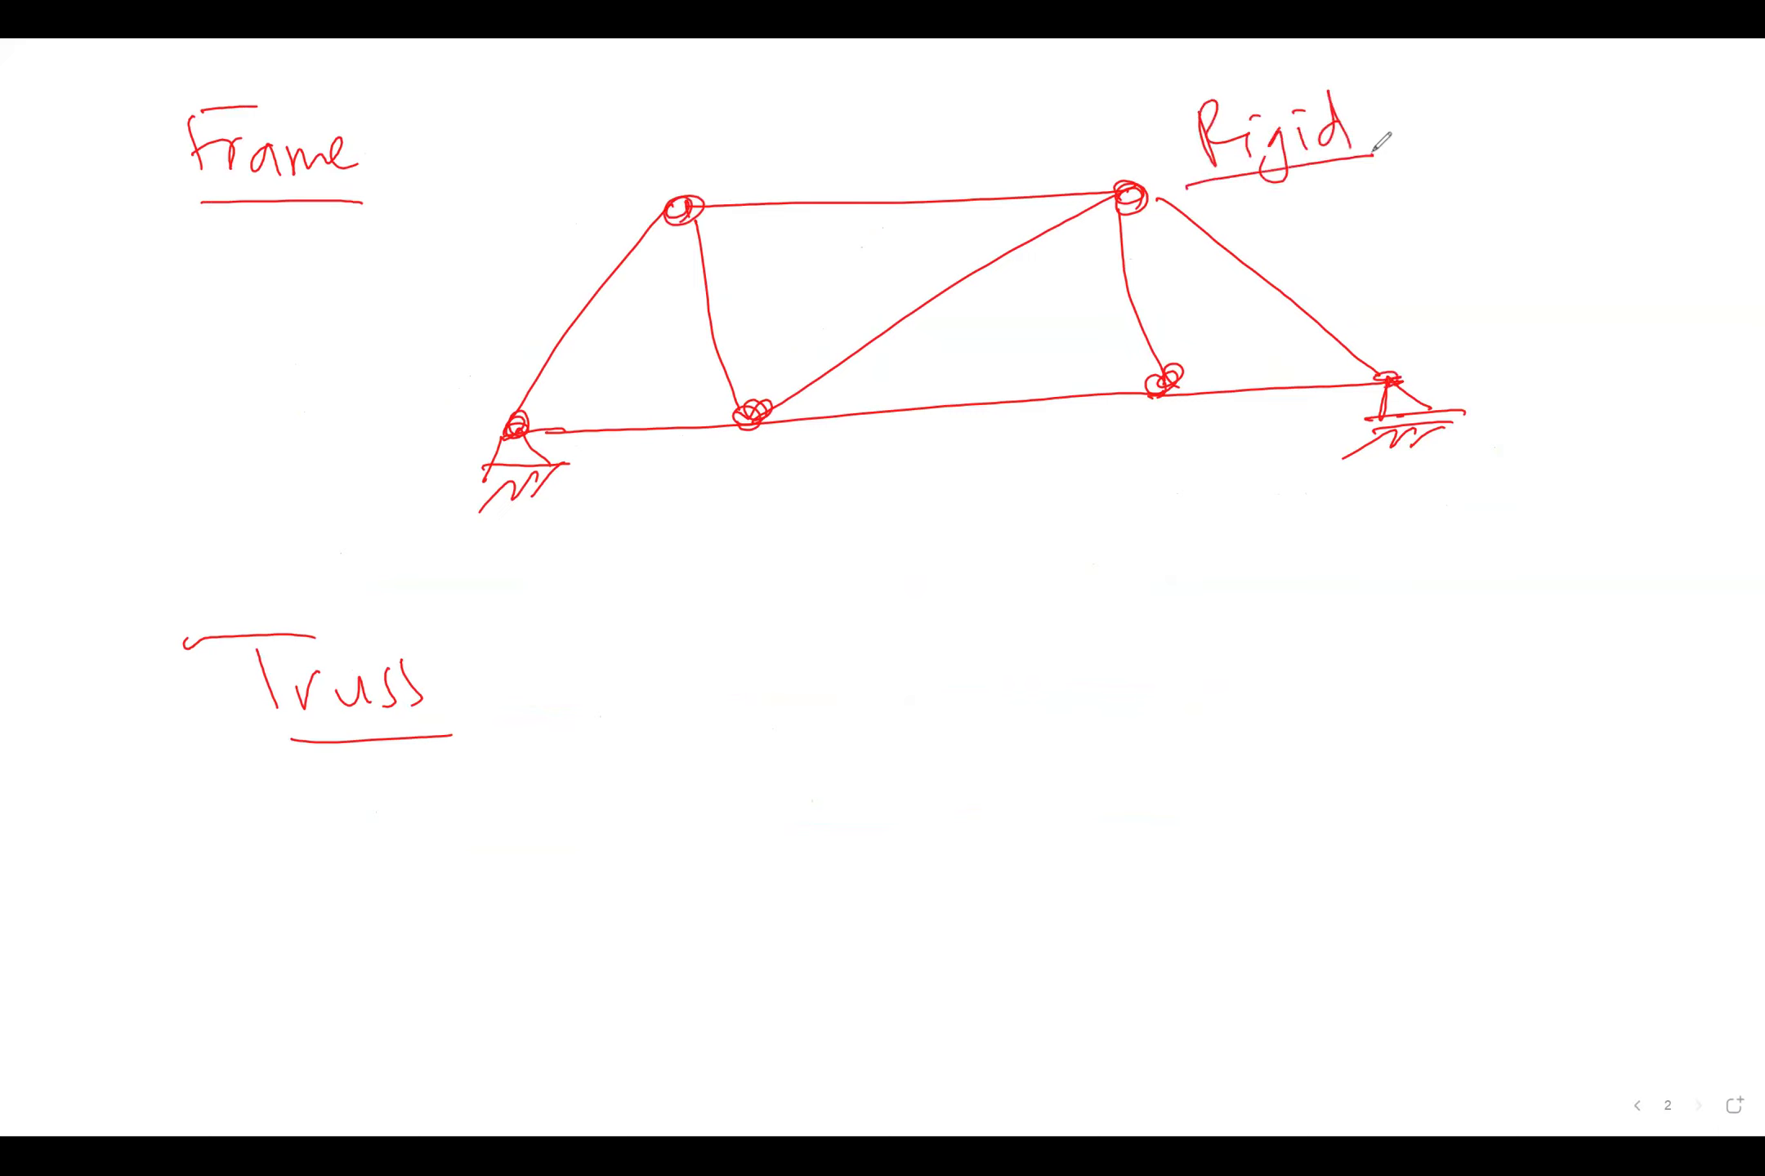
Write Frame on the sketch's diagonal member and link the Frame heading by an arrow to a boxed Beam label.
mouse_move(851, 290)
mouse_down()
mouse_move(876, 323)
mouse_move(931, 287)
mouse_move(1021, 282)
mouse_up()
mouse_move(423, 161)
mouse_down()
mouse_move(634, 130)
mouse_move(683, 141)
mouse_move(774, 96)
mouse_move(768, 145)
mouse_up()
mouse_move(778, 68)
mouse_down()
mouse_move(673, 73)
mouse_move(676, 200)
mouse_move(781, 80)
mouse_up()
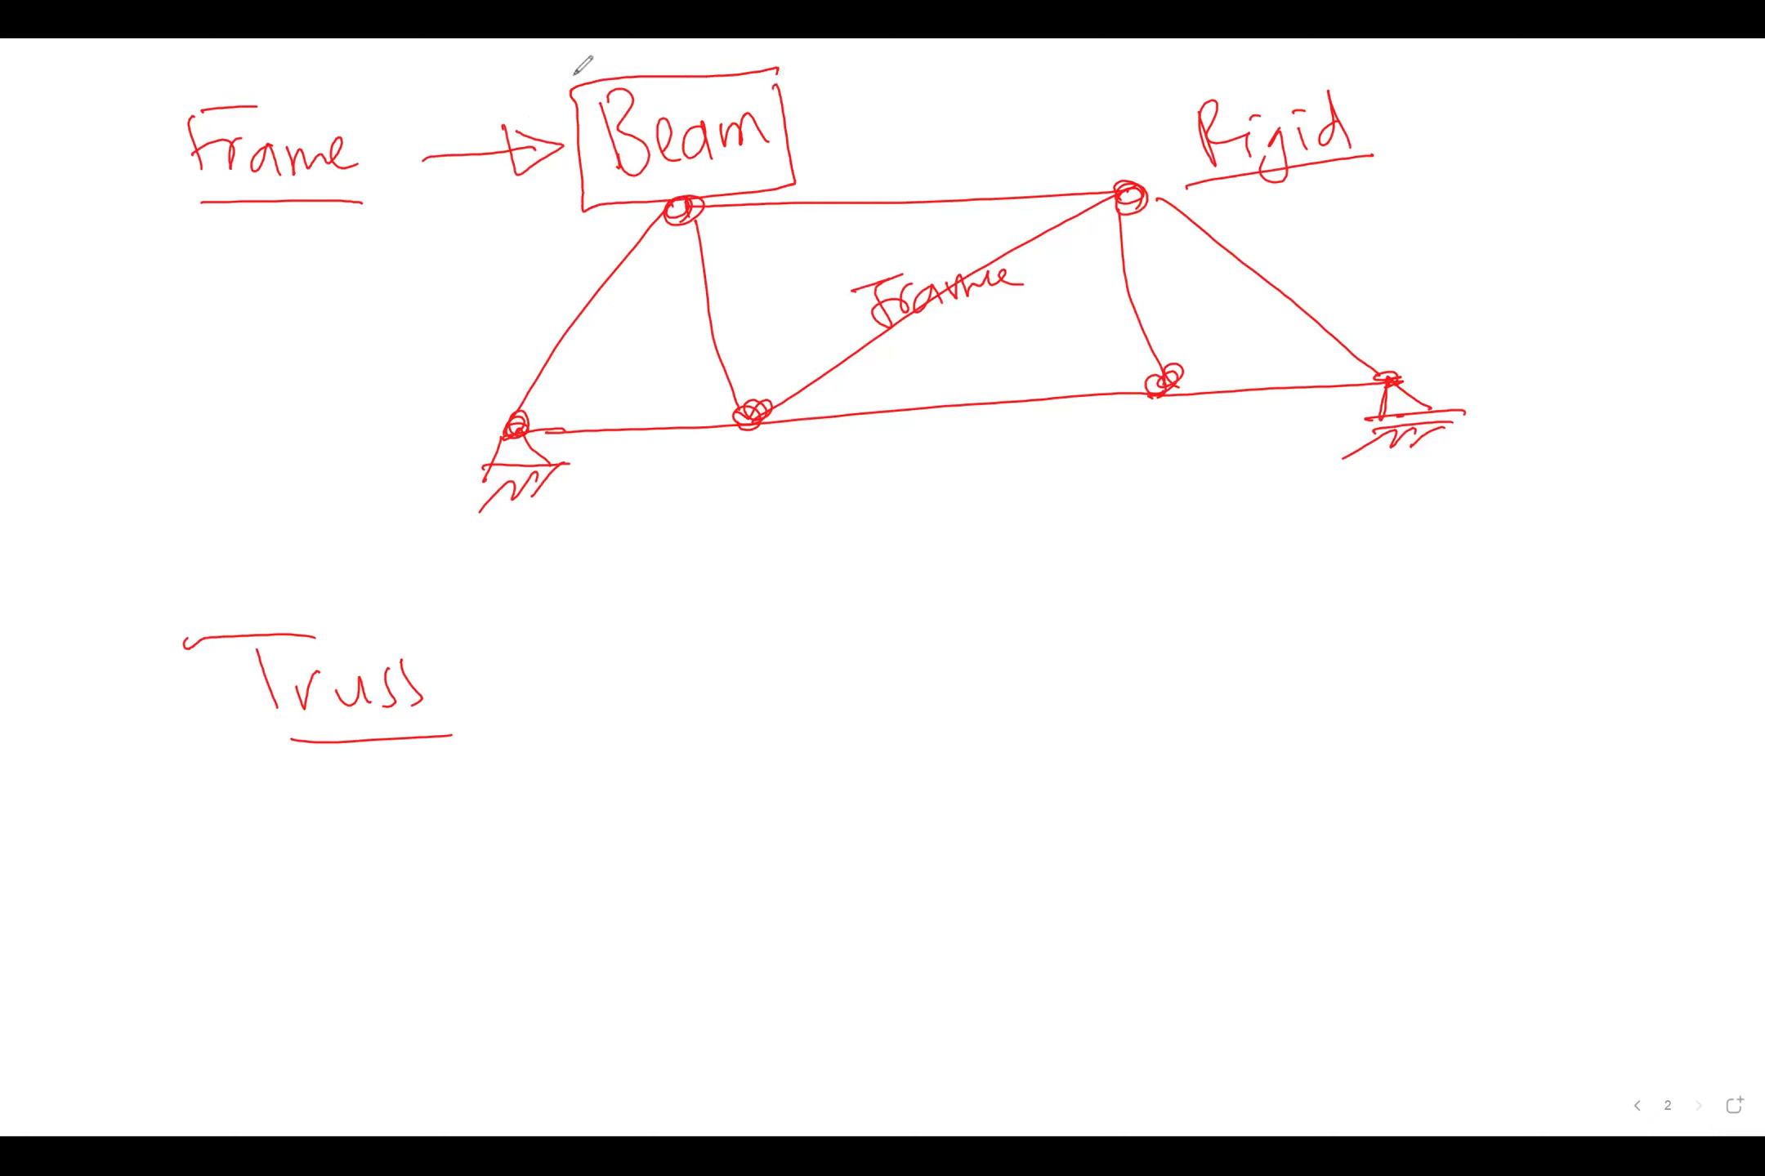
Sketch the same six-joint structure with its diagonal, verticals and two hatched supports under the Truss heading.
drag(1124, 735, 765, 748)
drag(779, 757, 810, 953)
drag(1124, 736, 1170, 925)
mouse_move(1454, 917)
mouse_down()
mouse_move(735, 955)
mouse_move(477, 996)
mouse_up()
drag(774, 756, 512, 1021)
drag(1124, 737, 807, 964)
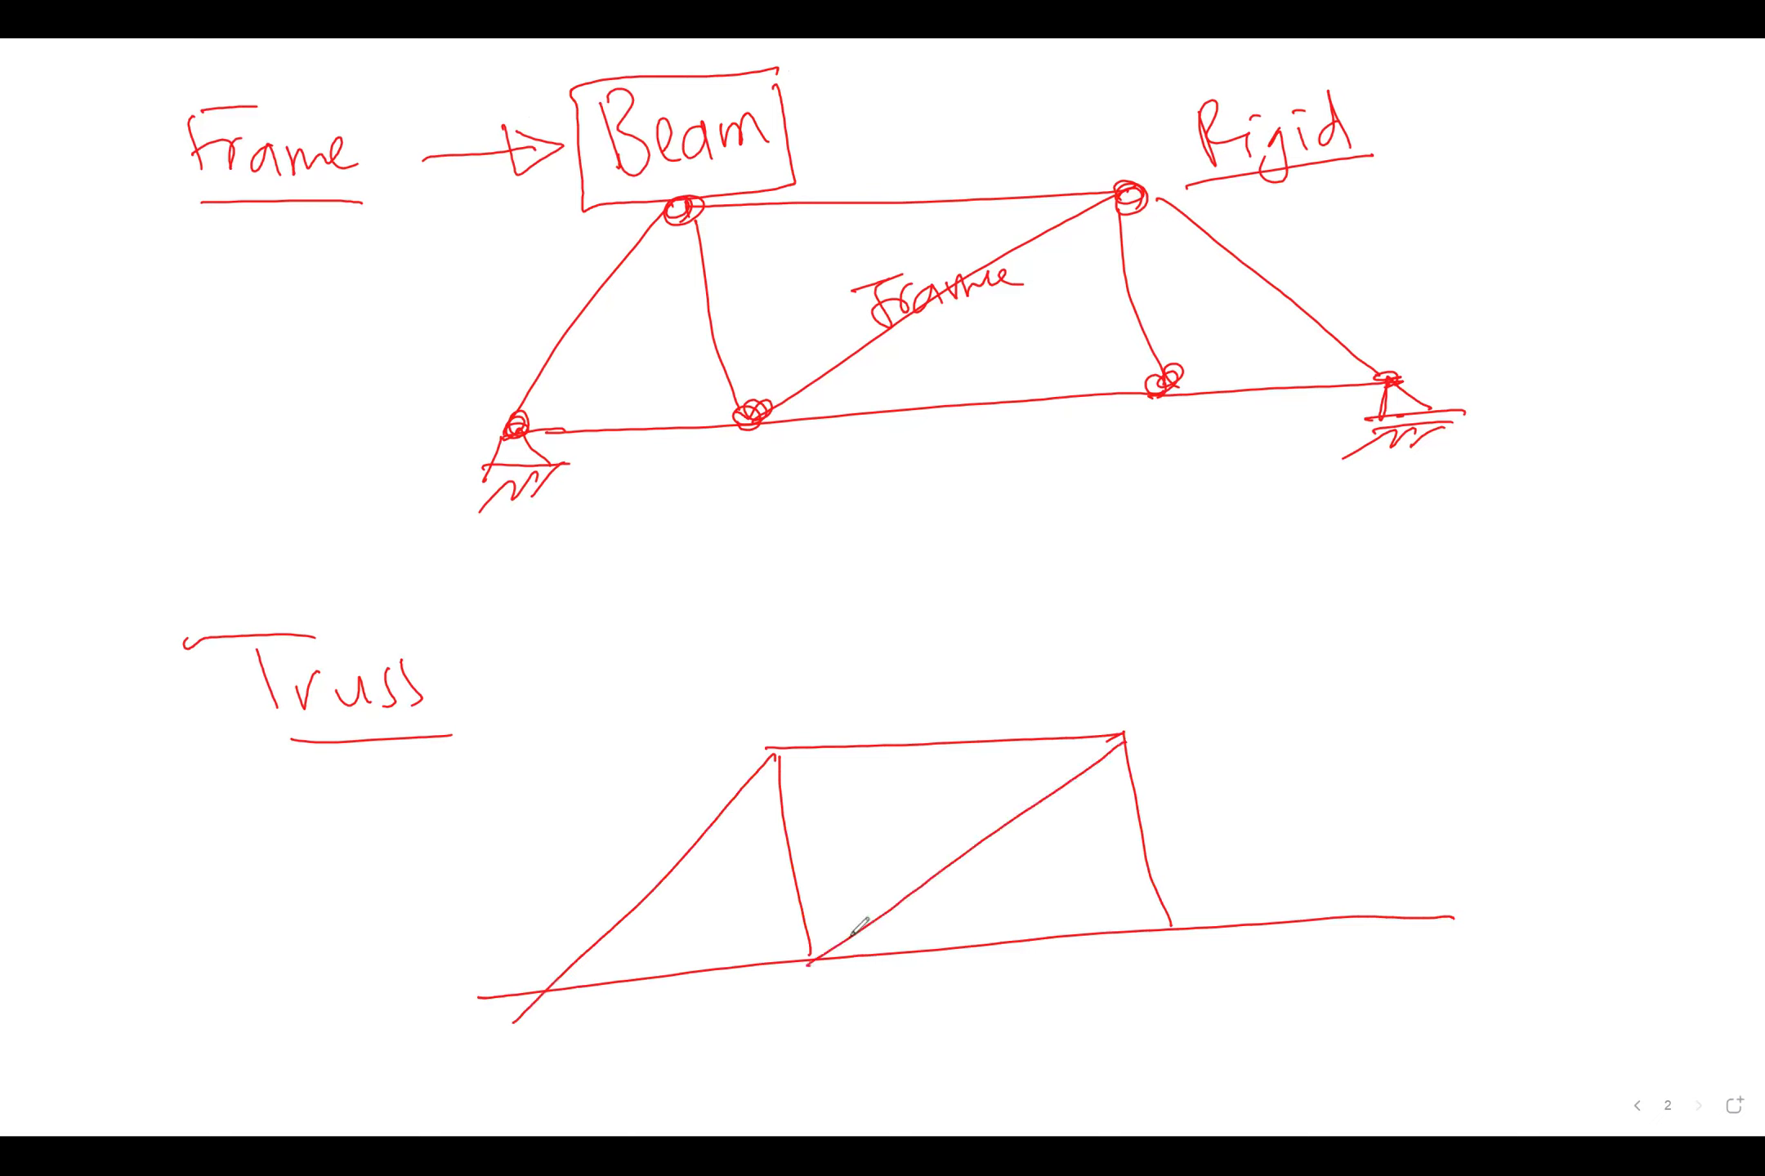
mouse_move(1135, 742)
mouse_down()
mouse_move(1512, 909)
mouse_move(1497, 949)
mouse_up()
drag(1508, 909, 1554, 934)
drag(1485, 974, 1557, 960)
mouse_move(539, 993)
mouse_down()
mouse_move(535, 1046)
mouse_move(587, 1028)
mouse_up()
drag(514, 1039, 605, 1036)
drag(509, 1085, 604, 1040)
Circle all six joints of the truss sketch and add the underlined label Pin.
drag(785, 740, 781, 738)
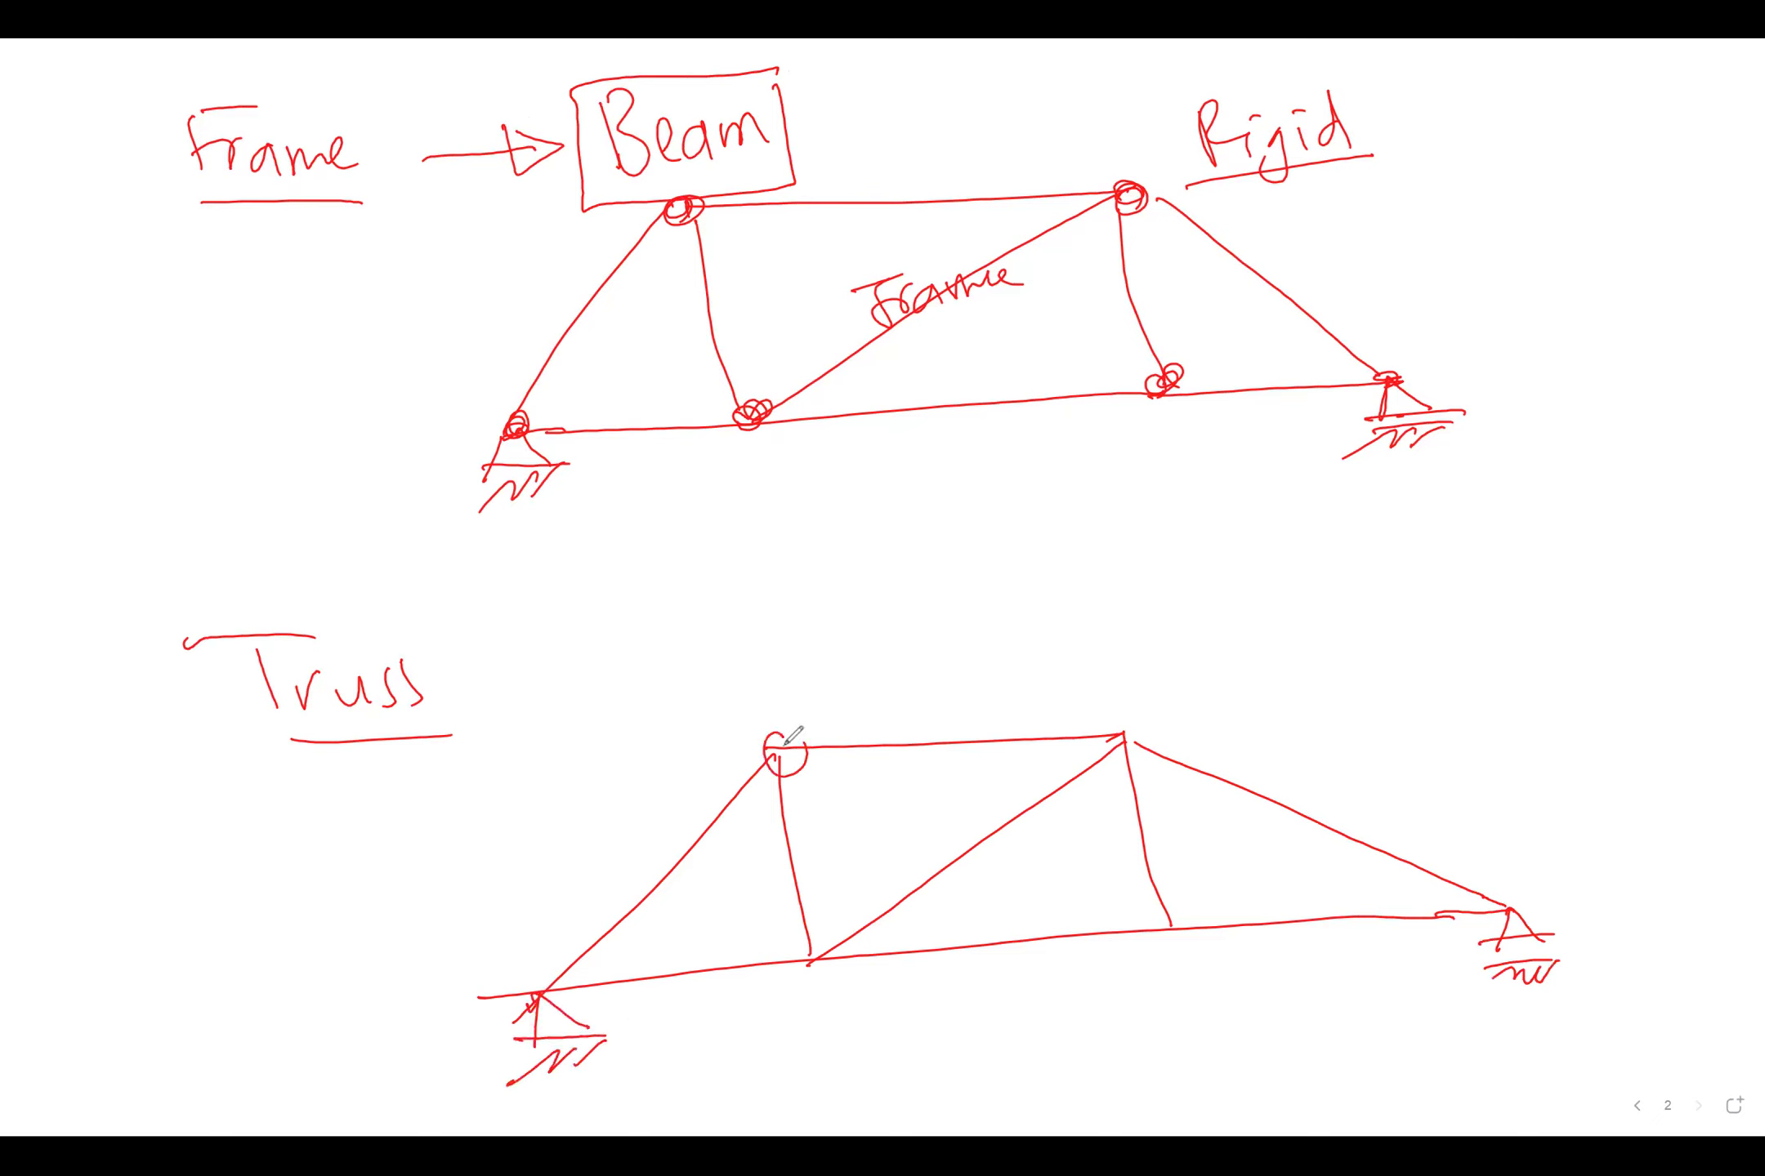
drag(824, 938, 818, 940)
drag(1161, 920, 1176, 918)
drag(1132, 723, 1122, 727)
drag(1521, 892, 1512, 897)
drag(563, 984, 556, 980)
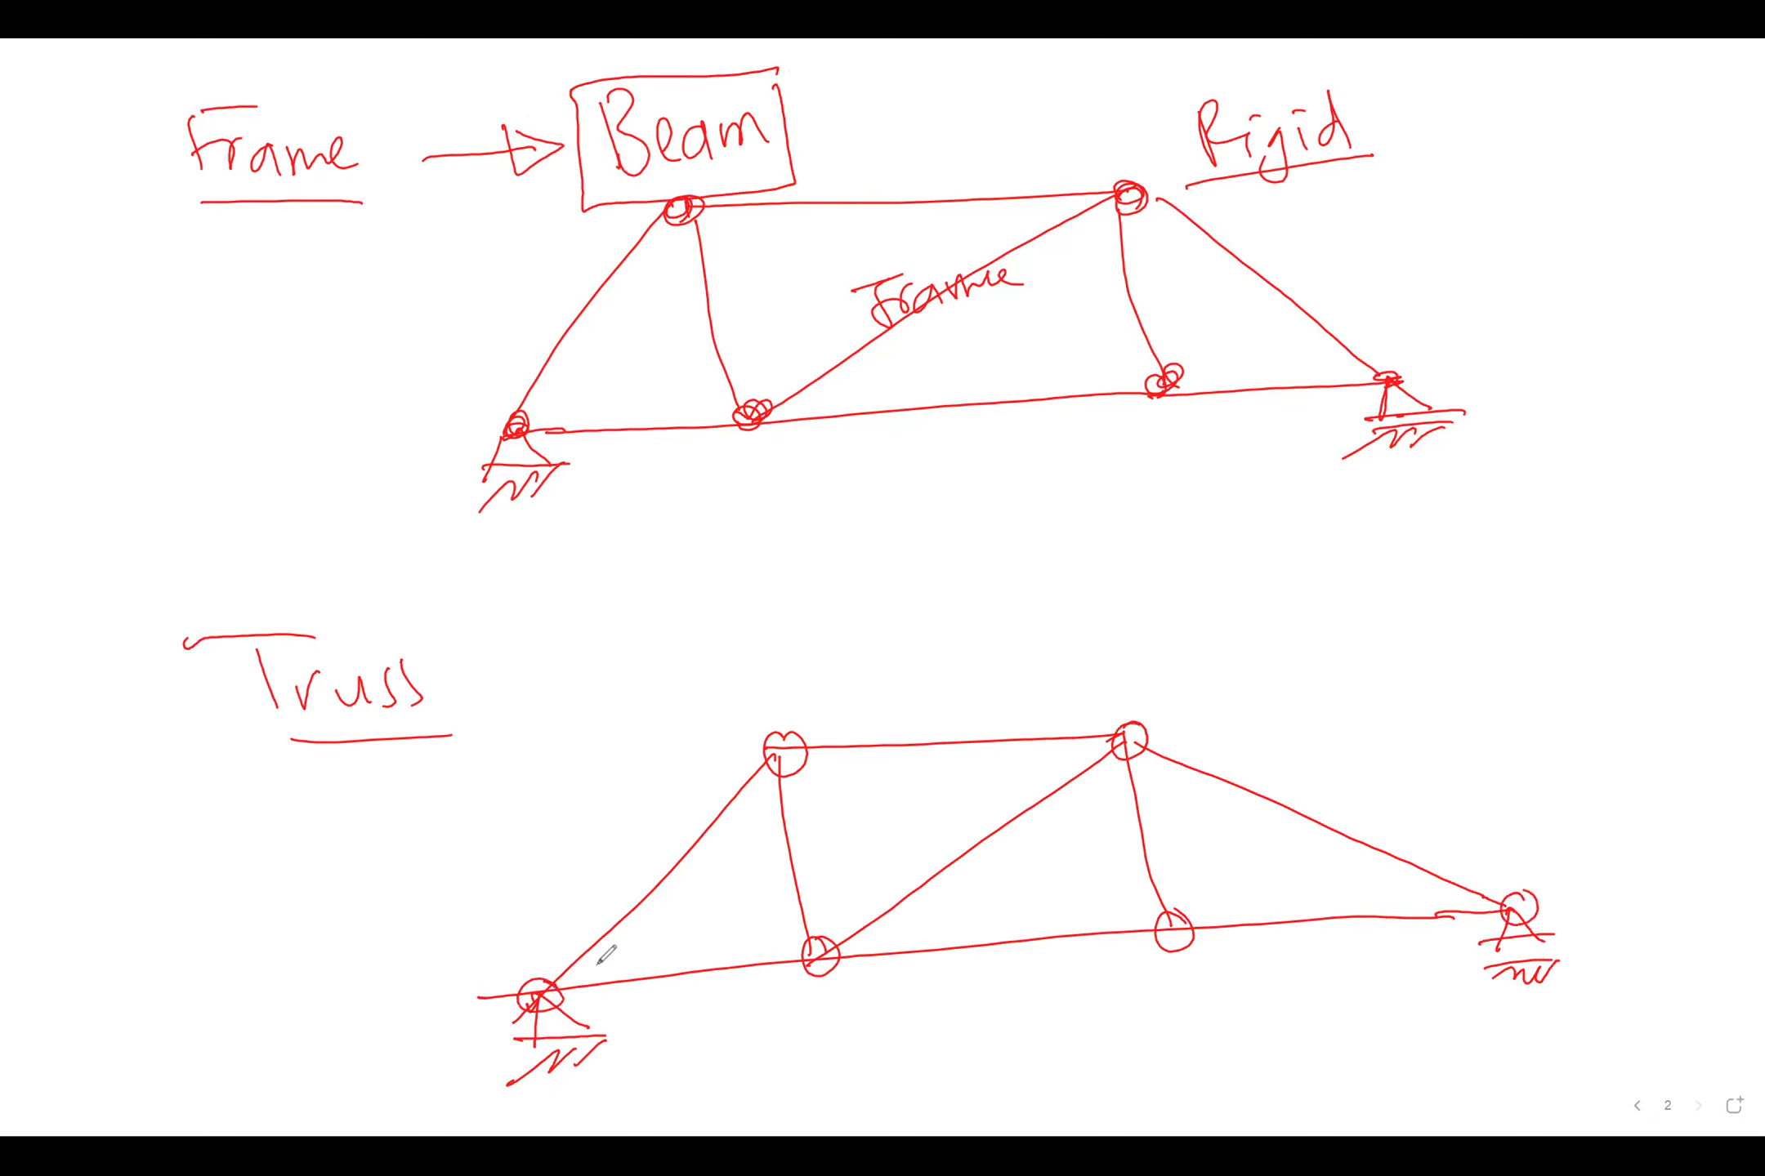
drag(1208, 665, 1215, 715)
mouse_move(1194, 671)
mouse_down()
mouse_move(1264, 705)
mouse_move(1307, 695)
mouse_up()
click(1263, 660)
drag(1201, 733, 1328, 707)
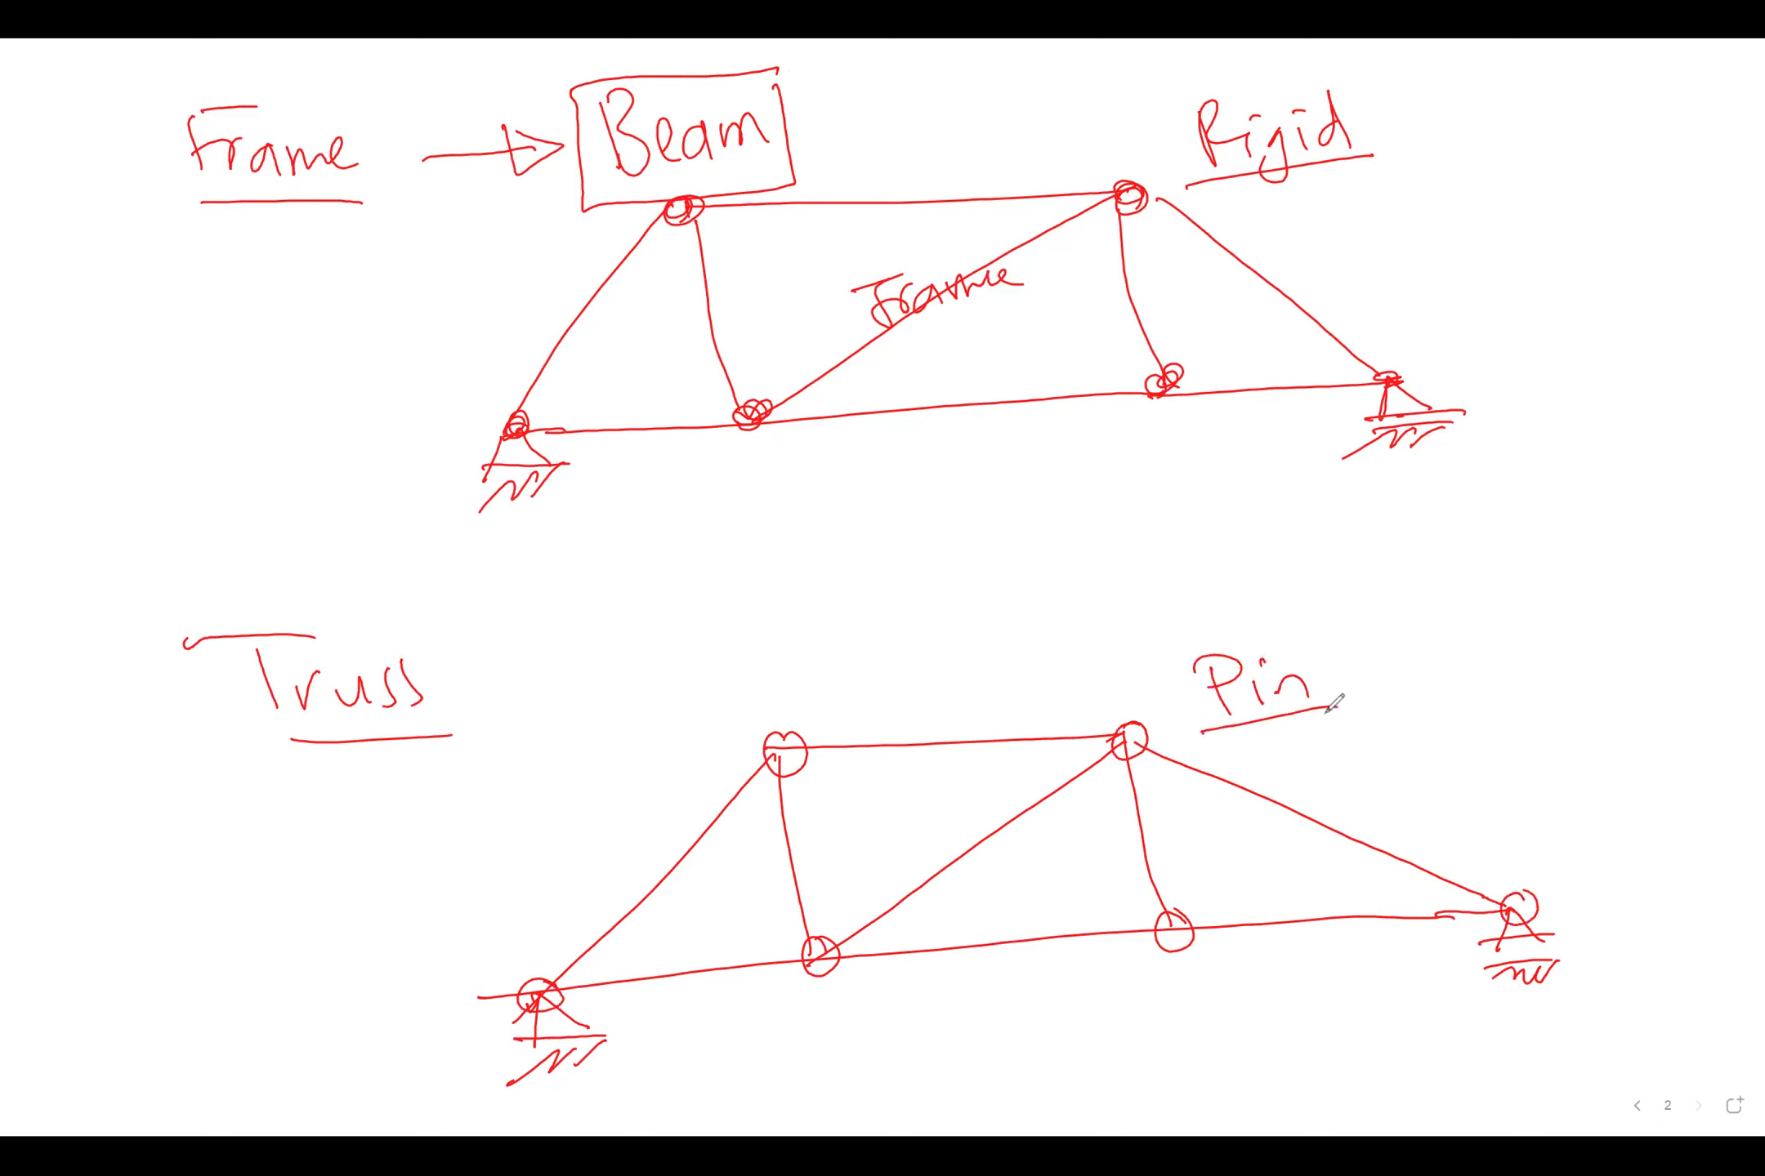
Draw an arrow from the Truss heading to the element type label Truss.
drag(183, 640, 199, 670)
mouse_move(479, 697)
mouse_down()
mouse_move(588, 691)
mouse_move(723, 626)
mouse_move(701, 698)
mouse_up()
mouse_move(715, 683)
mouse_down()
mouse_move(739, 665)
mouse_move(770, 683)
mouse_up()
drag(809, 654, 793, 682)
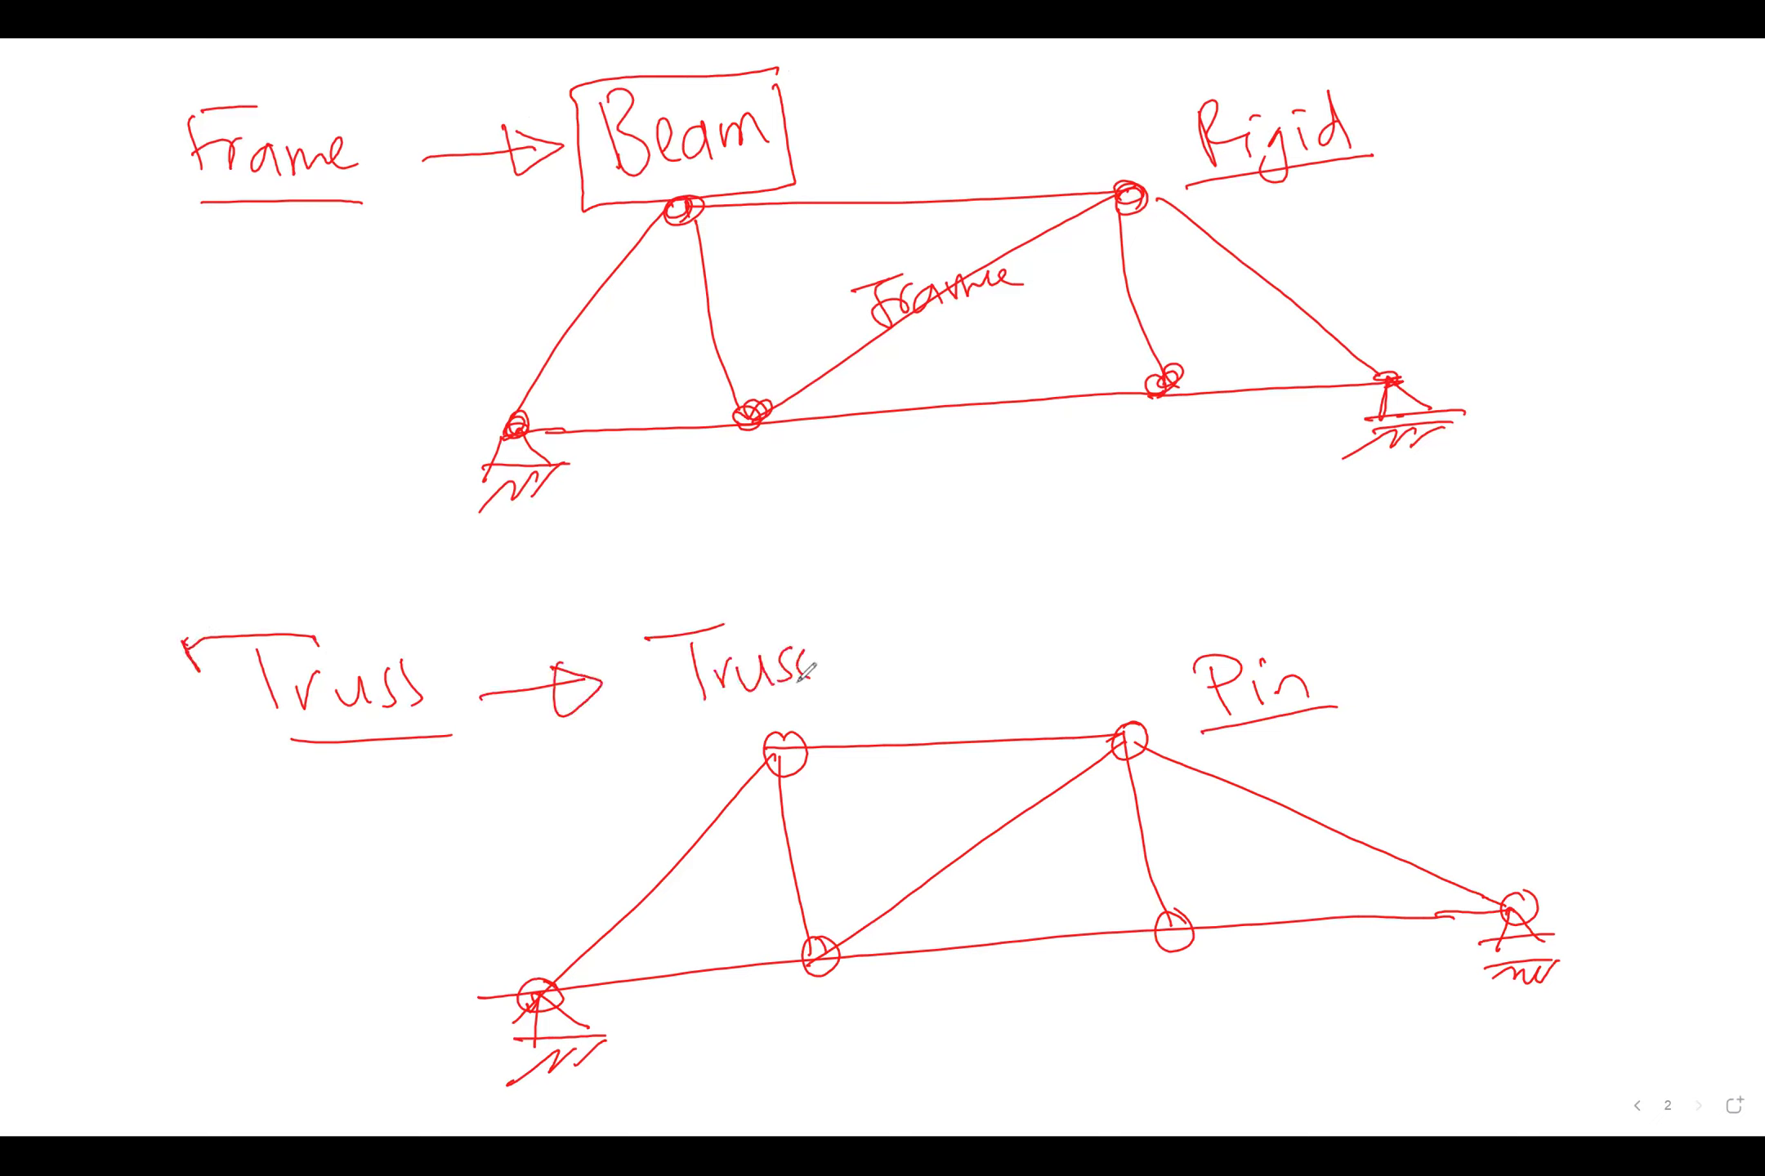
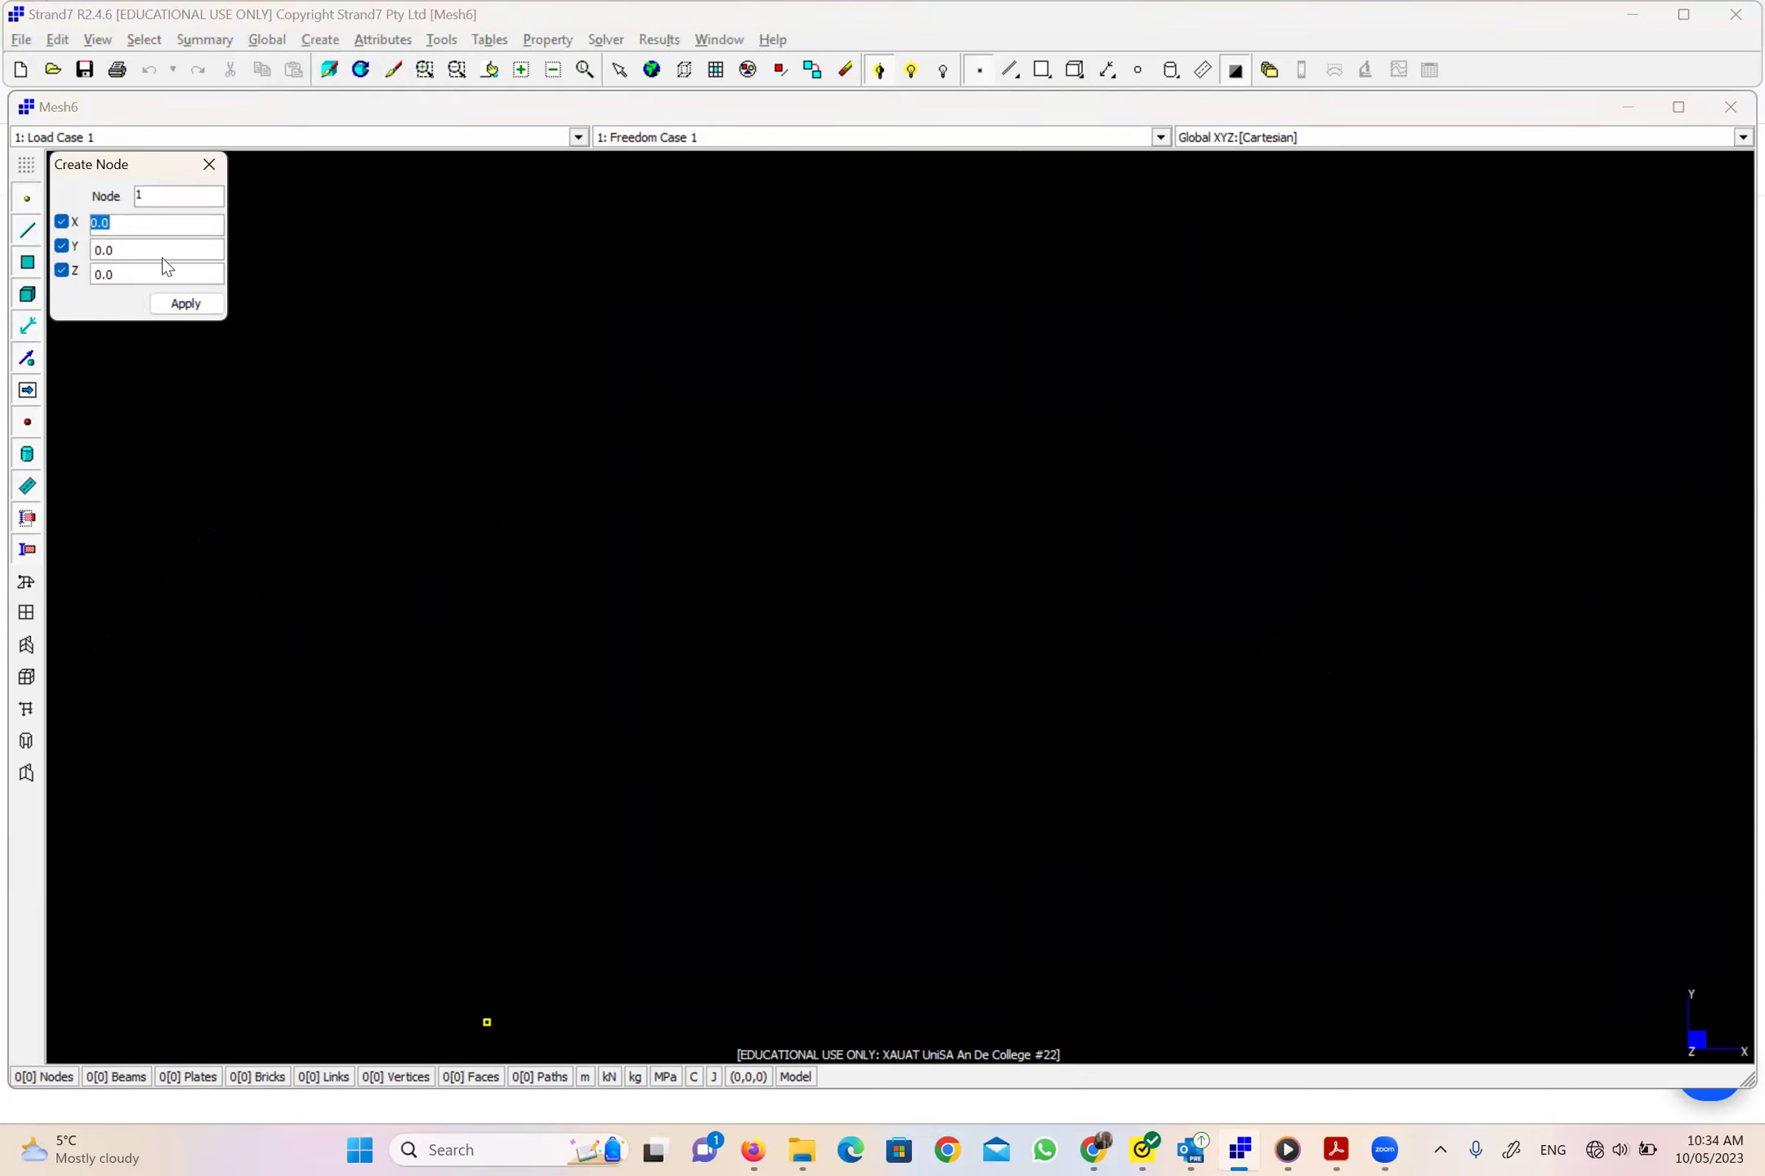
Create the bottom chord nodes at (0,0,0), (2,0,0), (4,0,0) and (6,0,0) in the new Strand7 model.
click(178, 304)
text(2)
click(167, 307)
text(4)
click(177, 304)
text(6)
click(173, 302)
Create the top chord nodes at (2,2,0) and (4,2,0), and redraw the model to fit all nodes.
text(2)
double_click(136, 250)
text(2)
click(173, 303)
text(4)
double_click(145, 250)
click(185, 304)
click(214, 168)
click(327, 71)
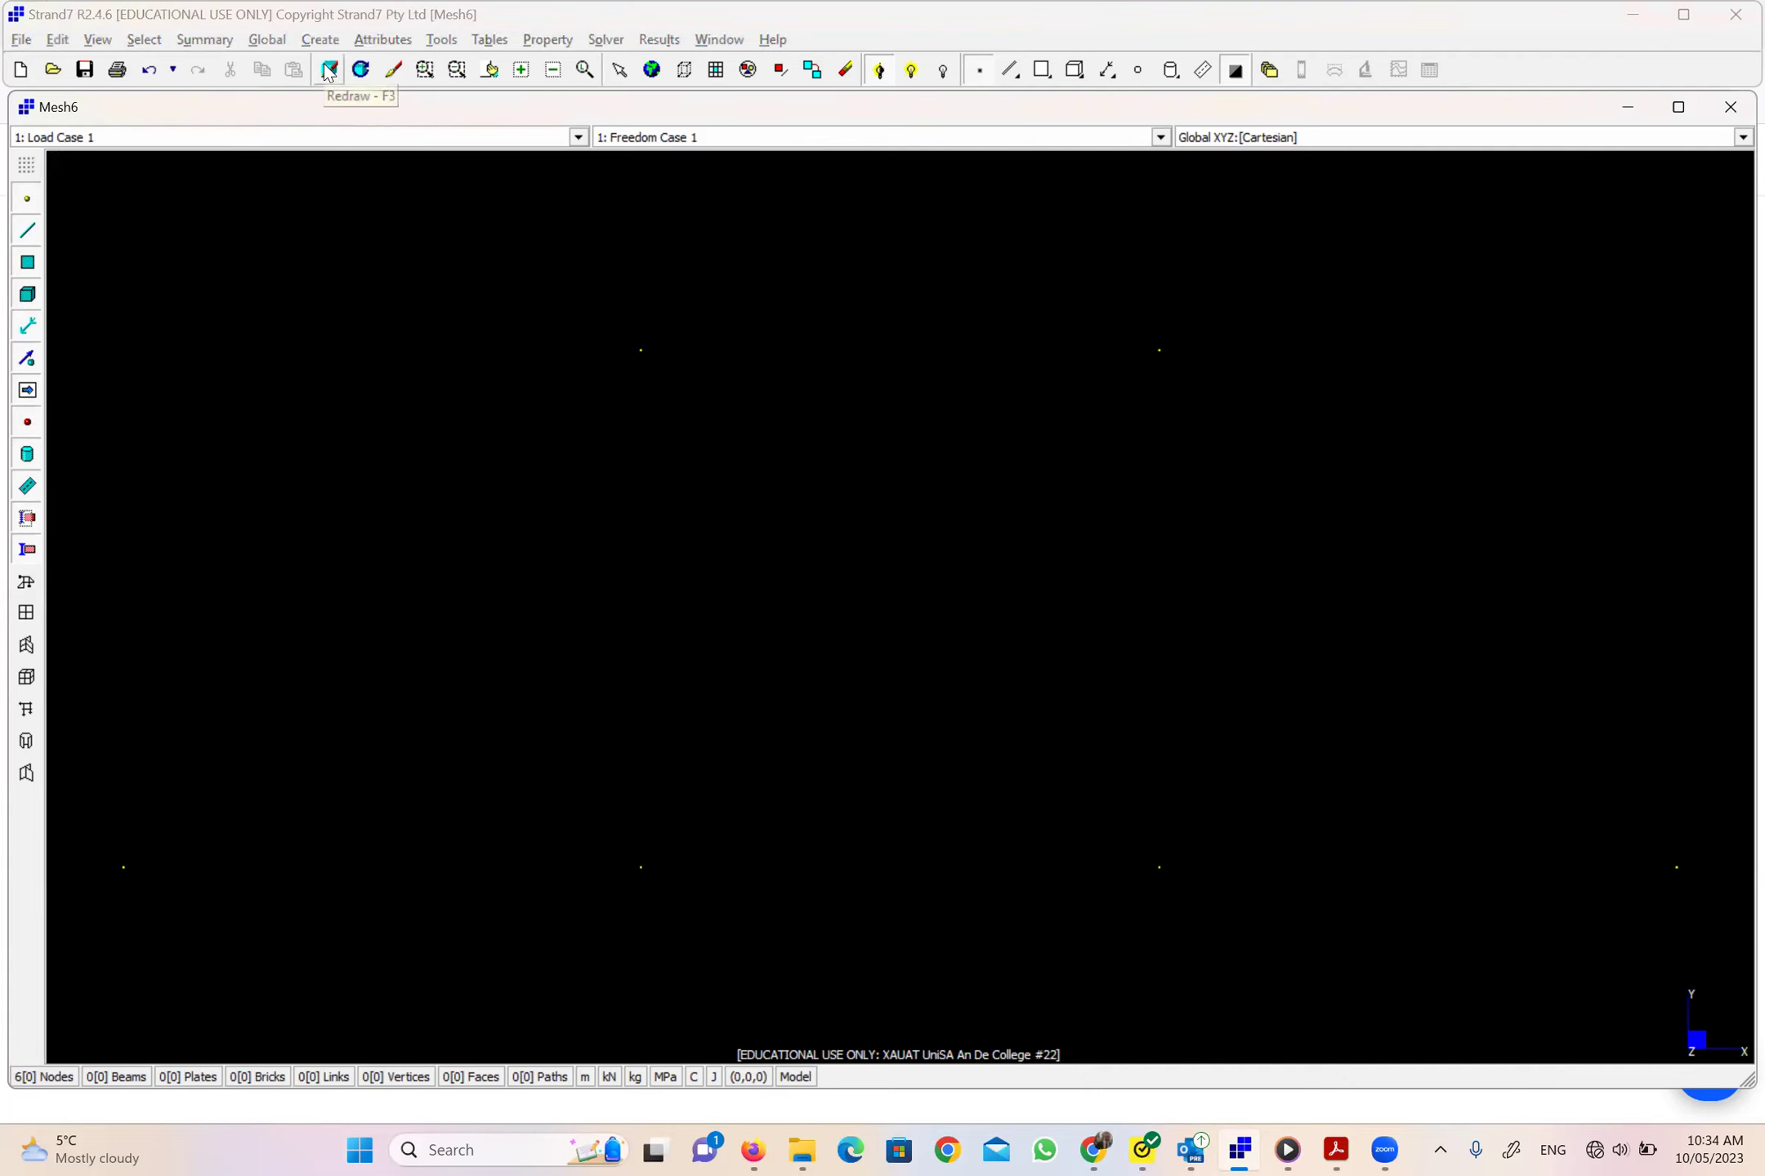
Create Beam2 elements with property 1 along the three bottom chord bays, the right sloping side, the top chord and the left sloping side.
click(320, 39)
click(344, 81)
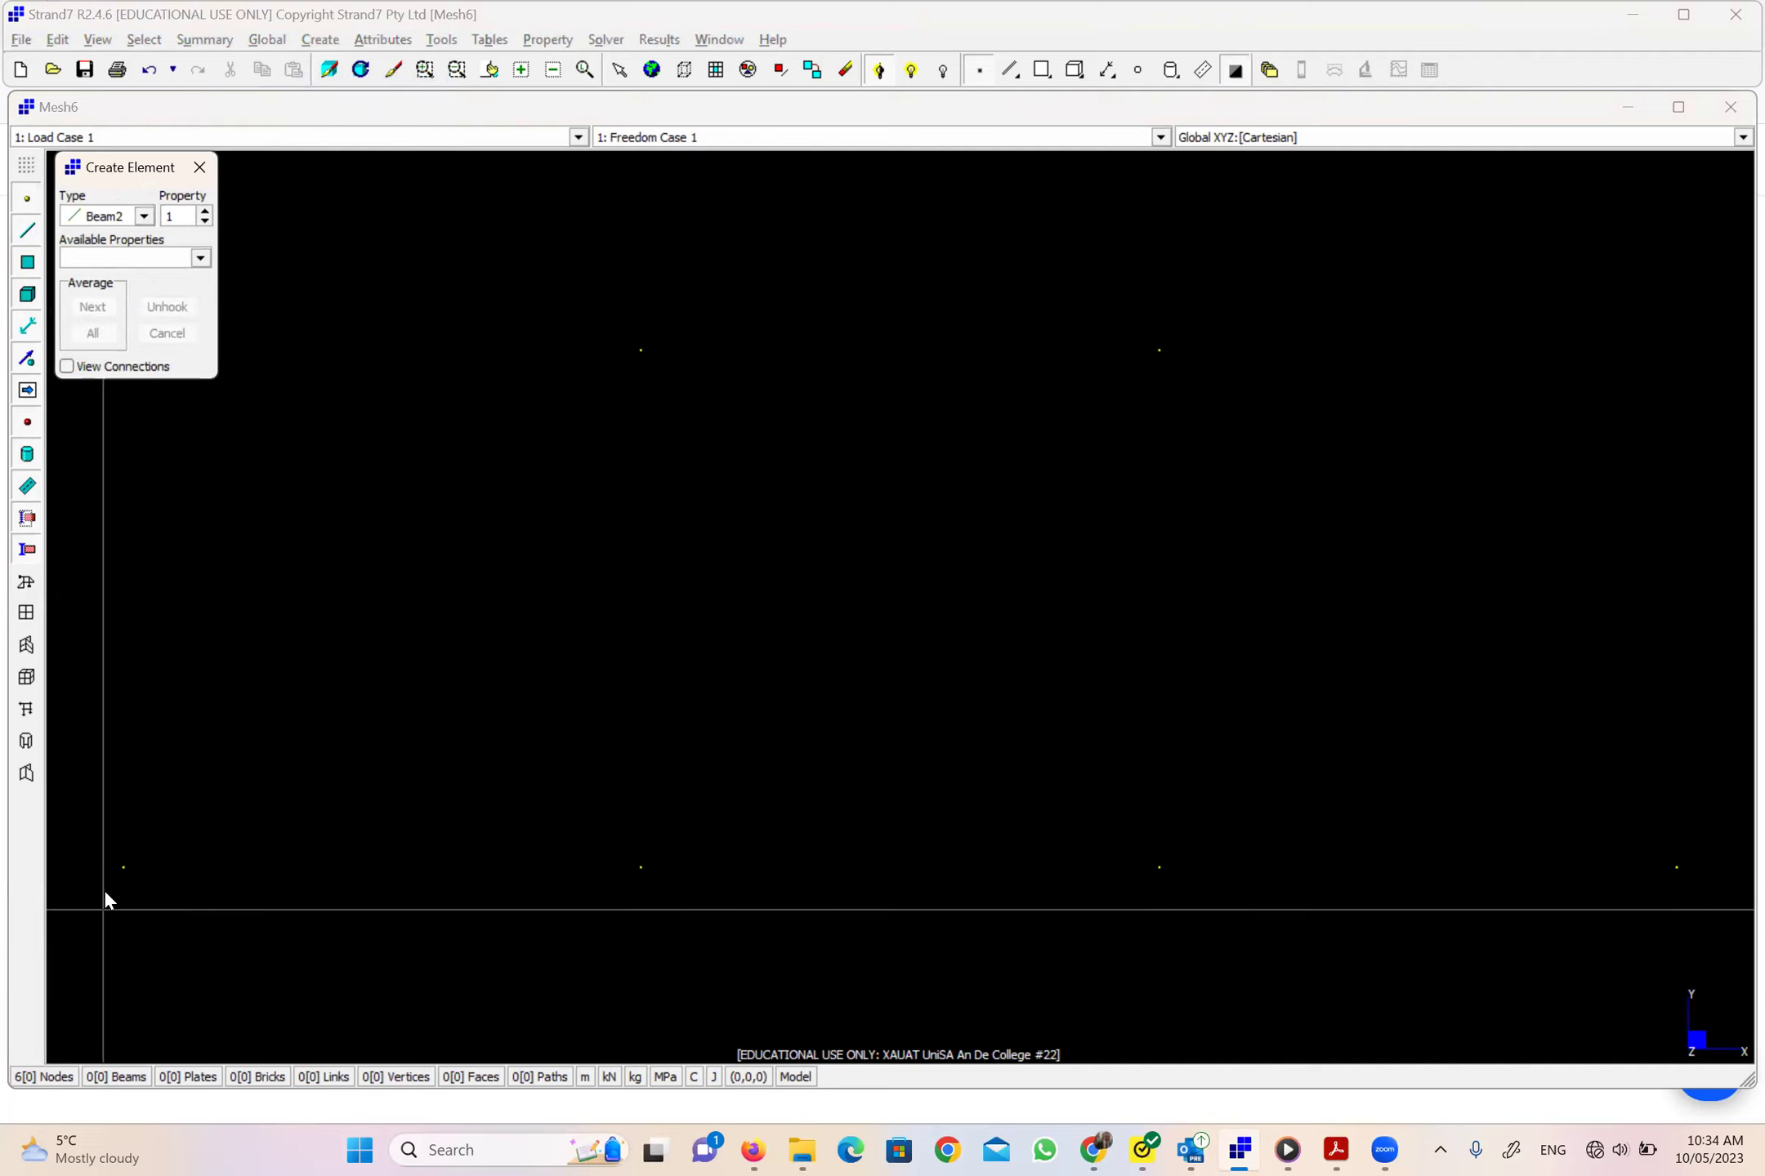
click(123, 867)
click(640, 867)
click(1159, 866)
click(1676, 866)
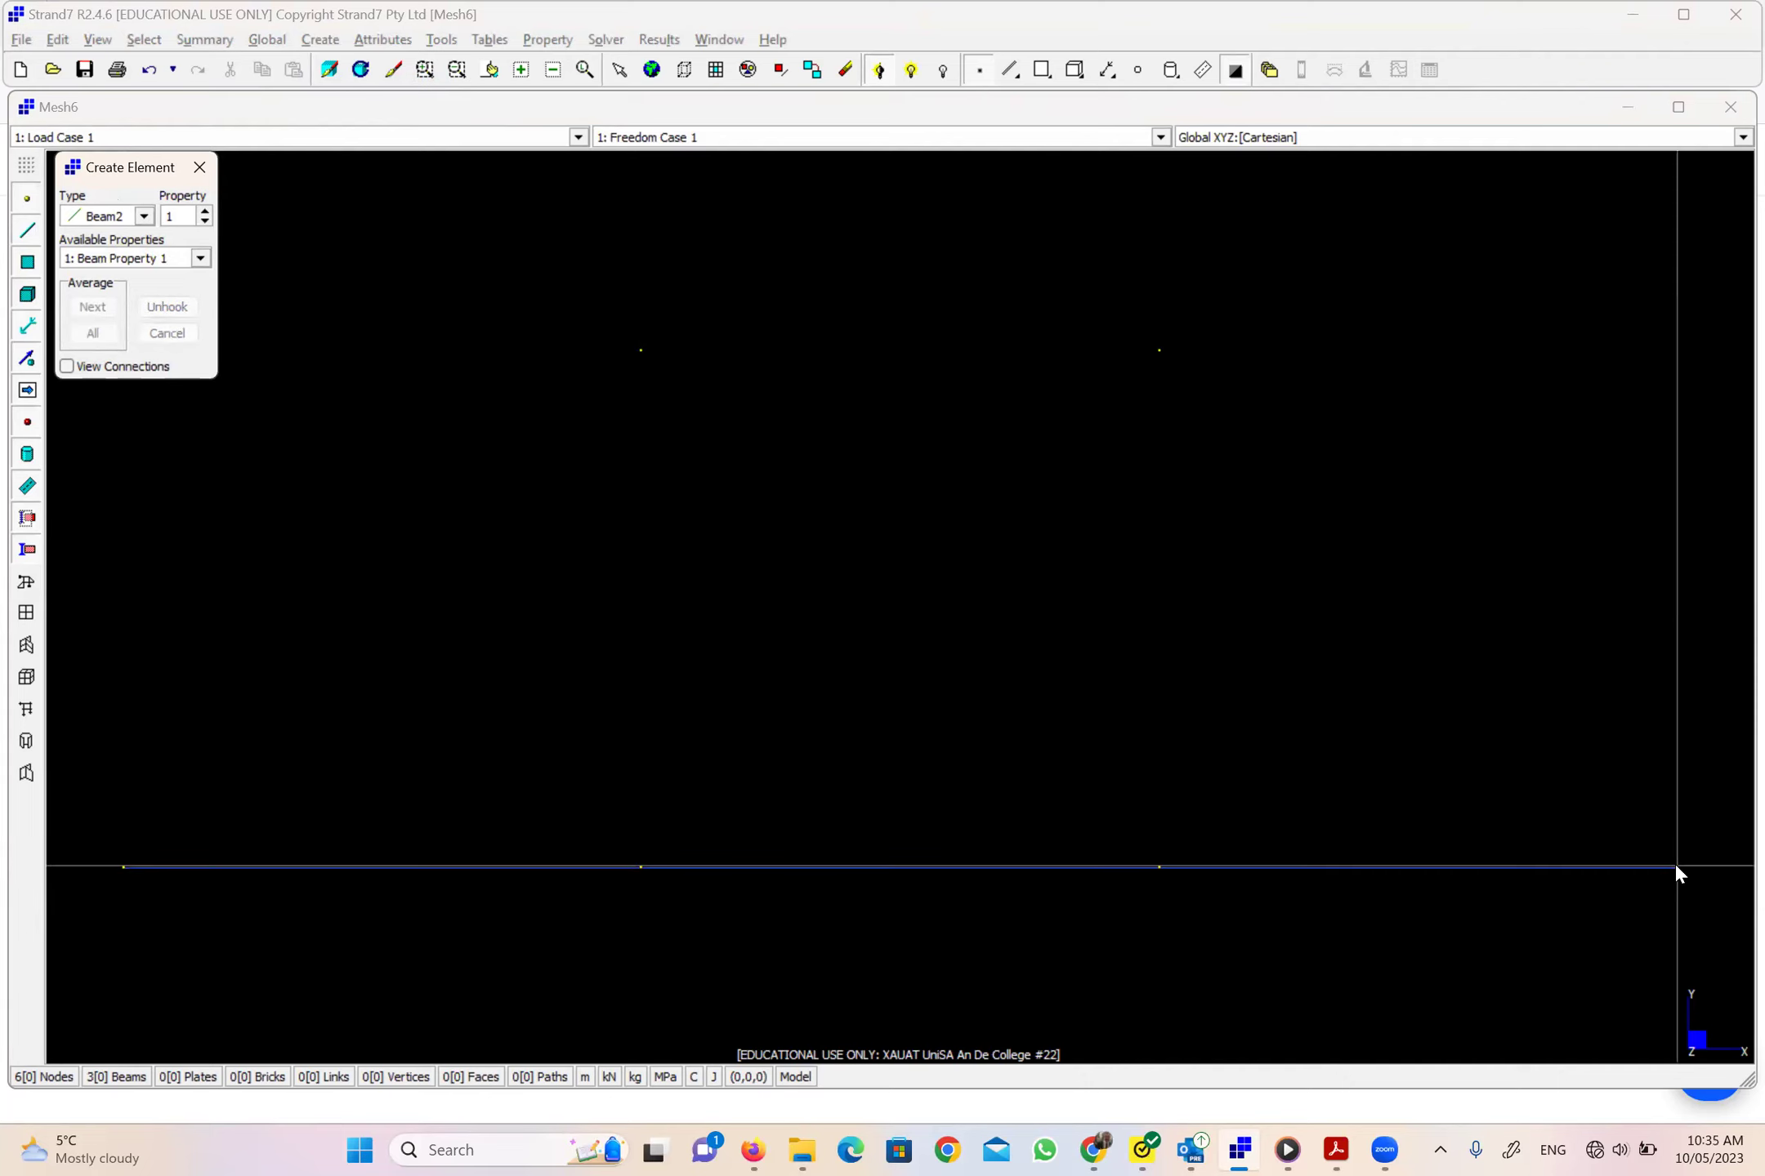
click(1159, 349)
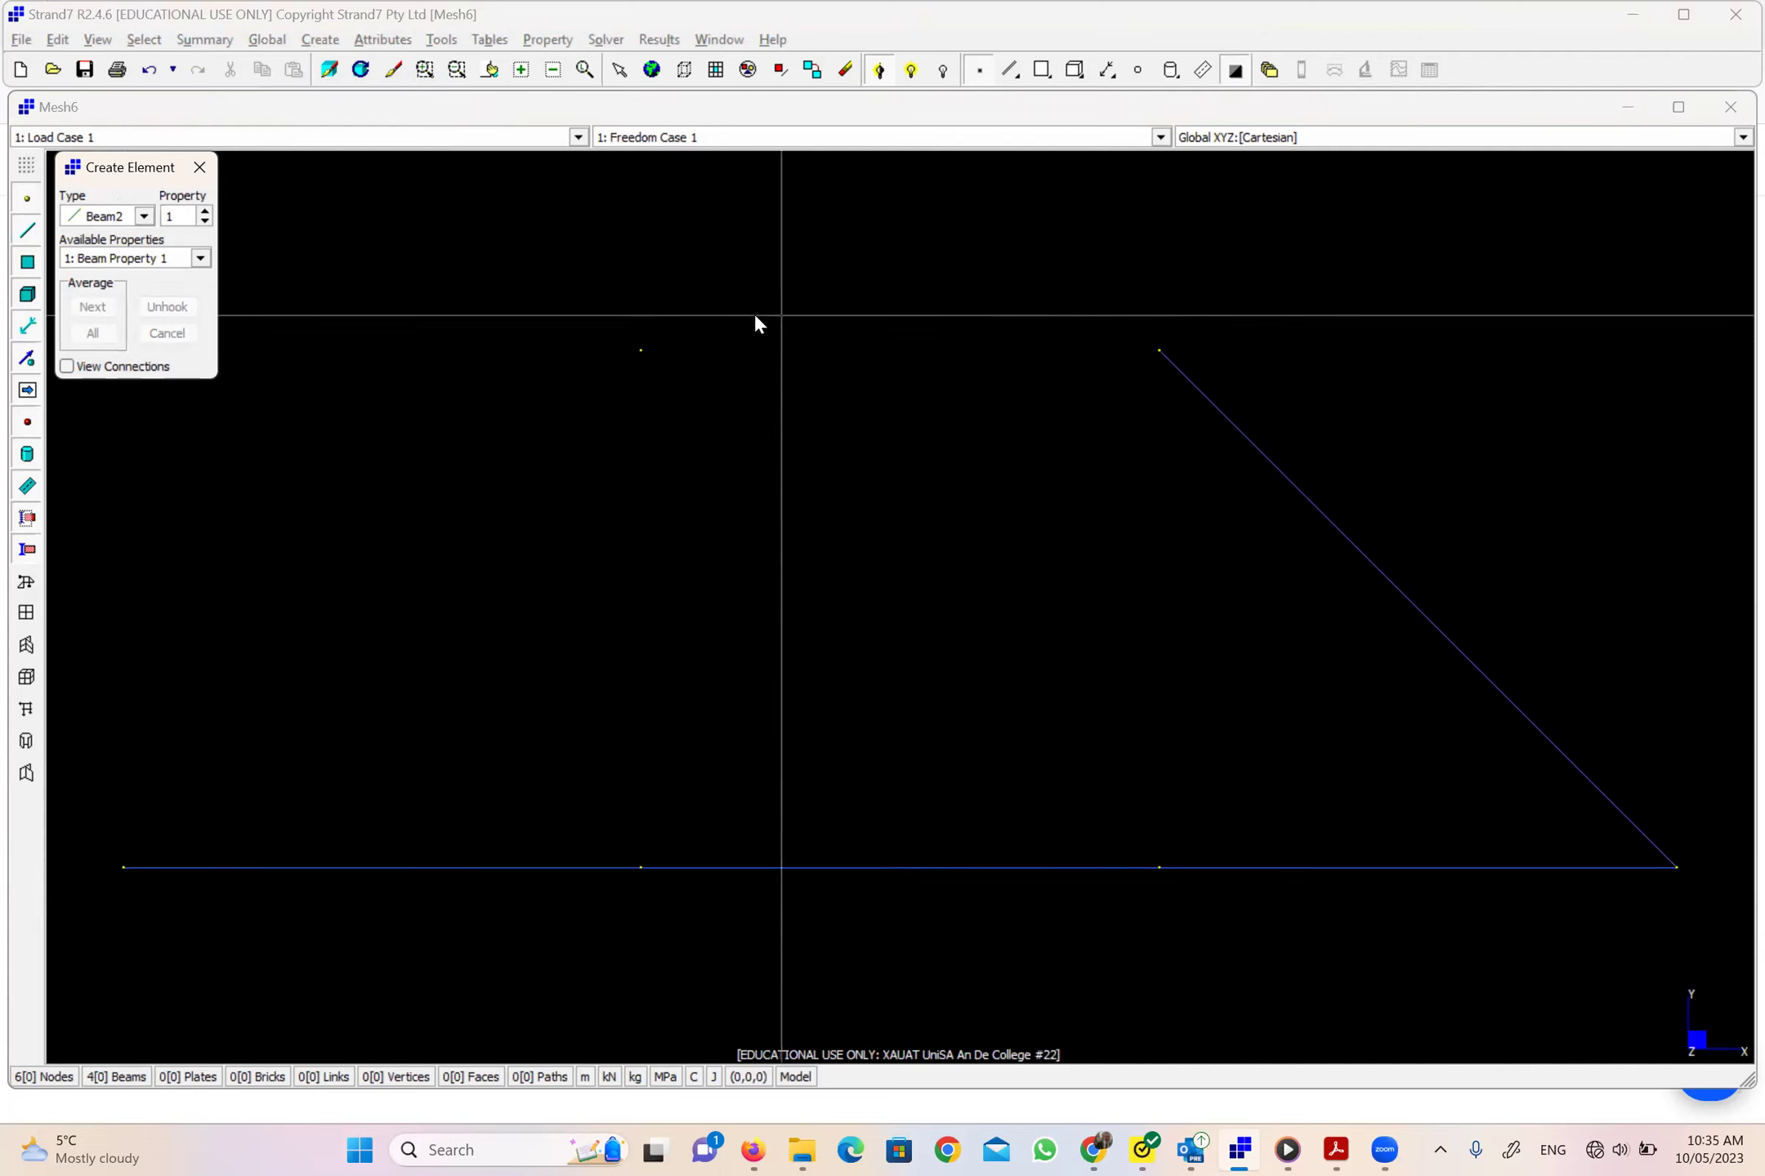
click(640, 350)
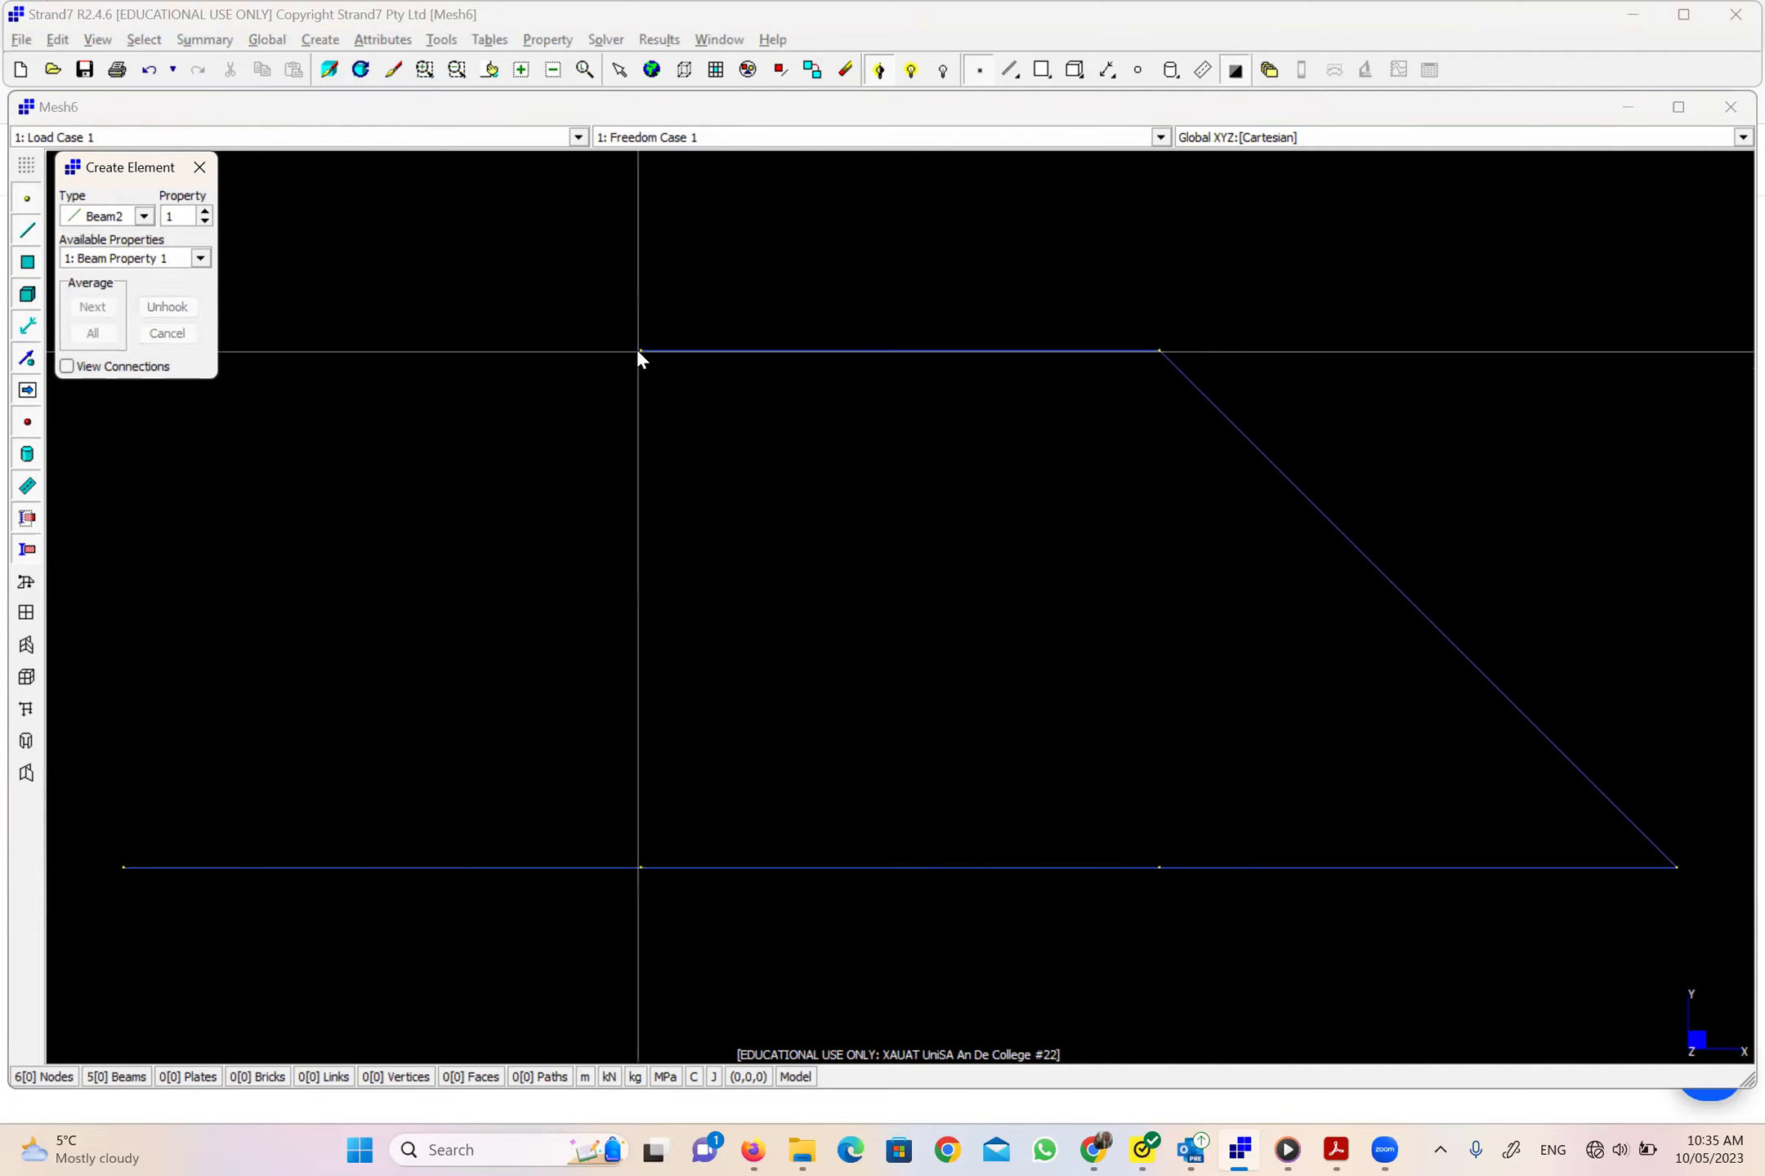
click(123, 867)
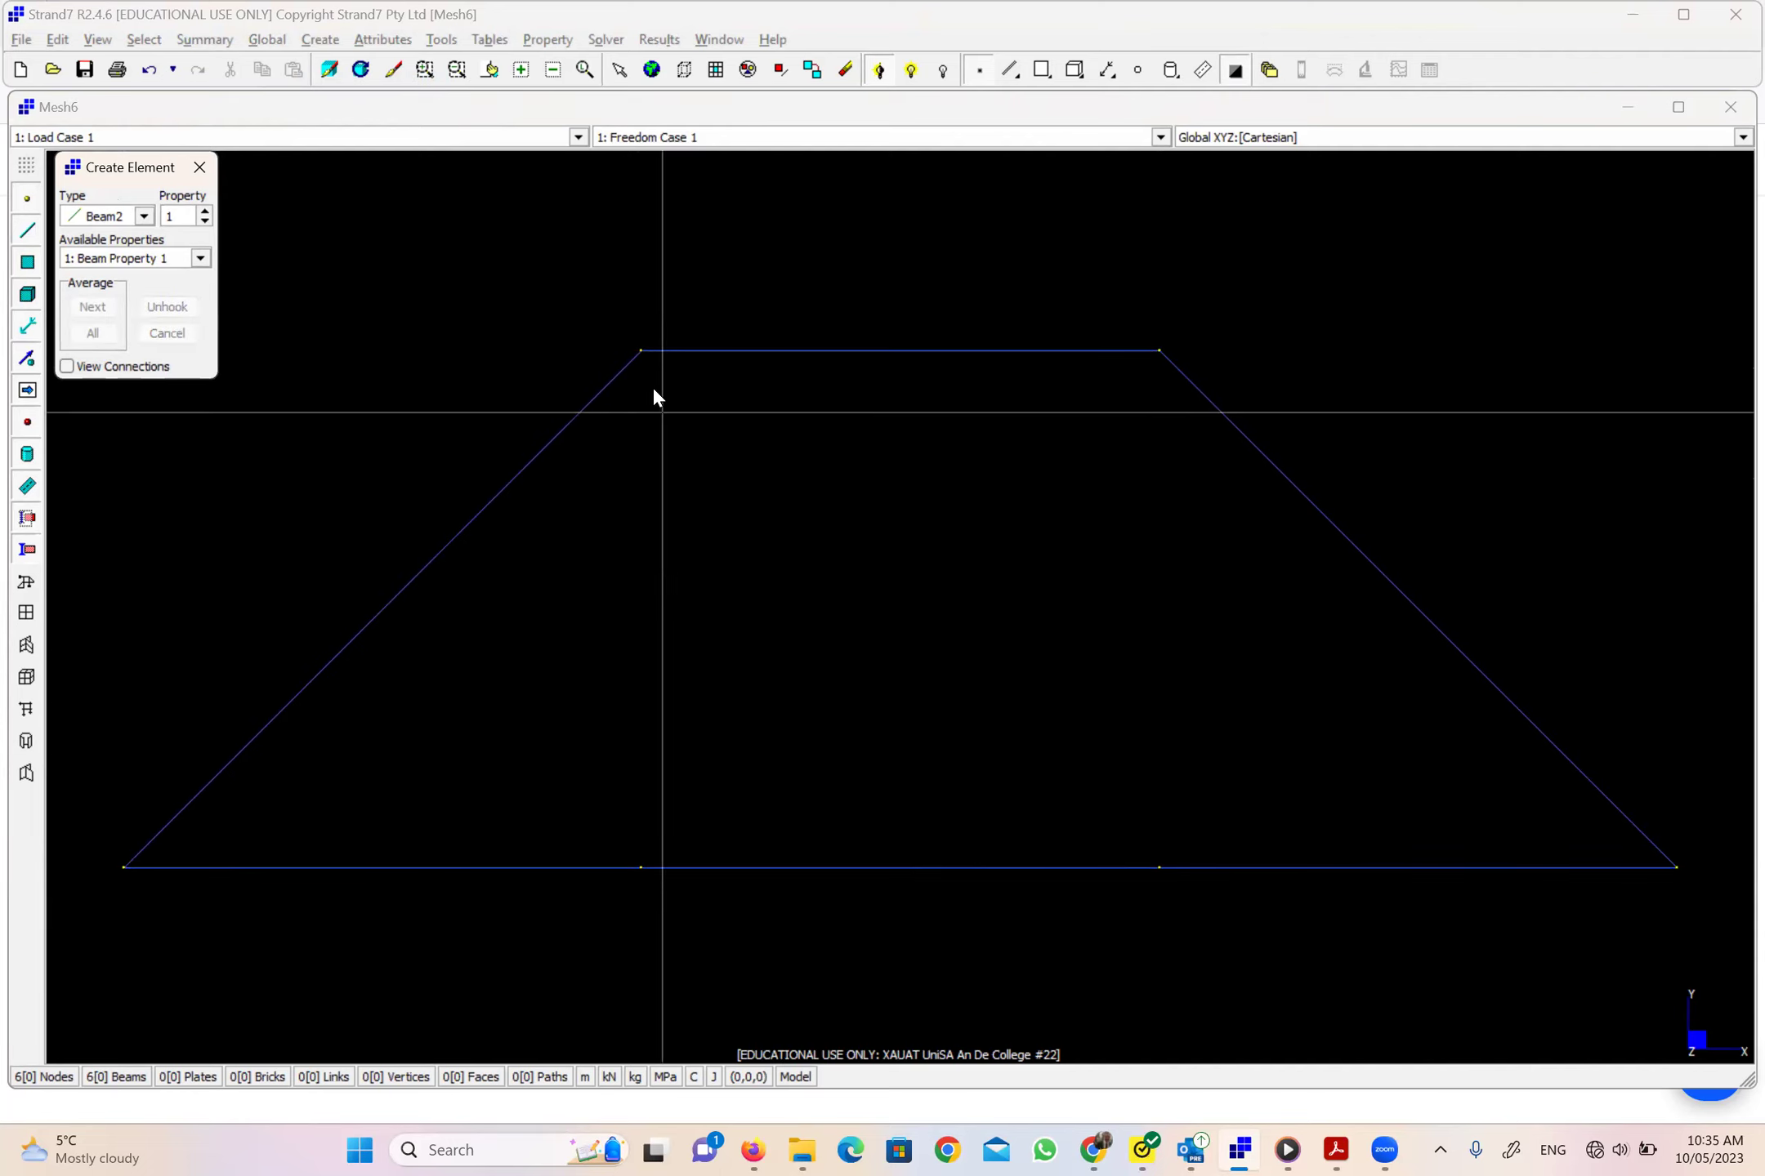
Add the two vertical beam elements and the diagonal from the upper right node to the lower left interior node.
click(641, 353)
click(642, 866)
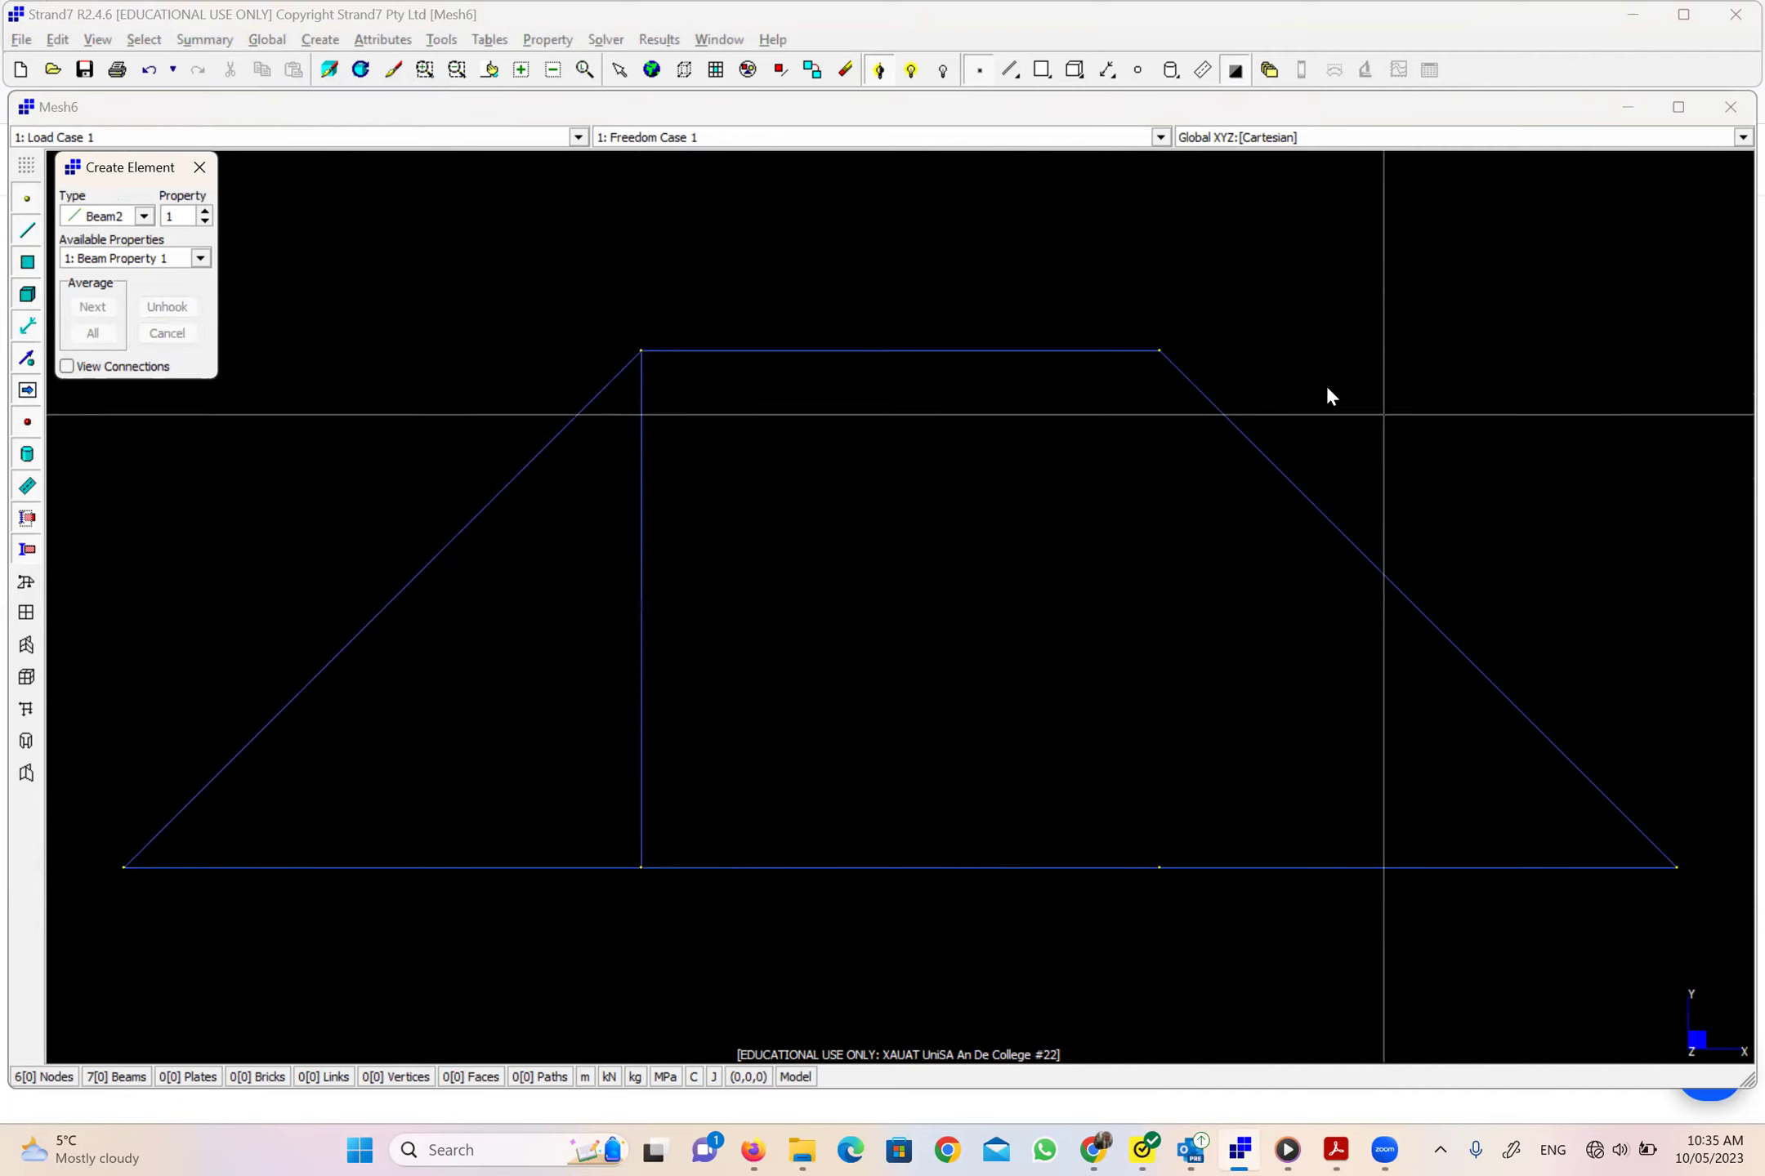
click(1159, 351)
click(1159, 867)
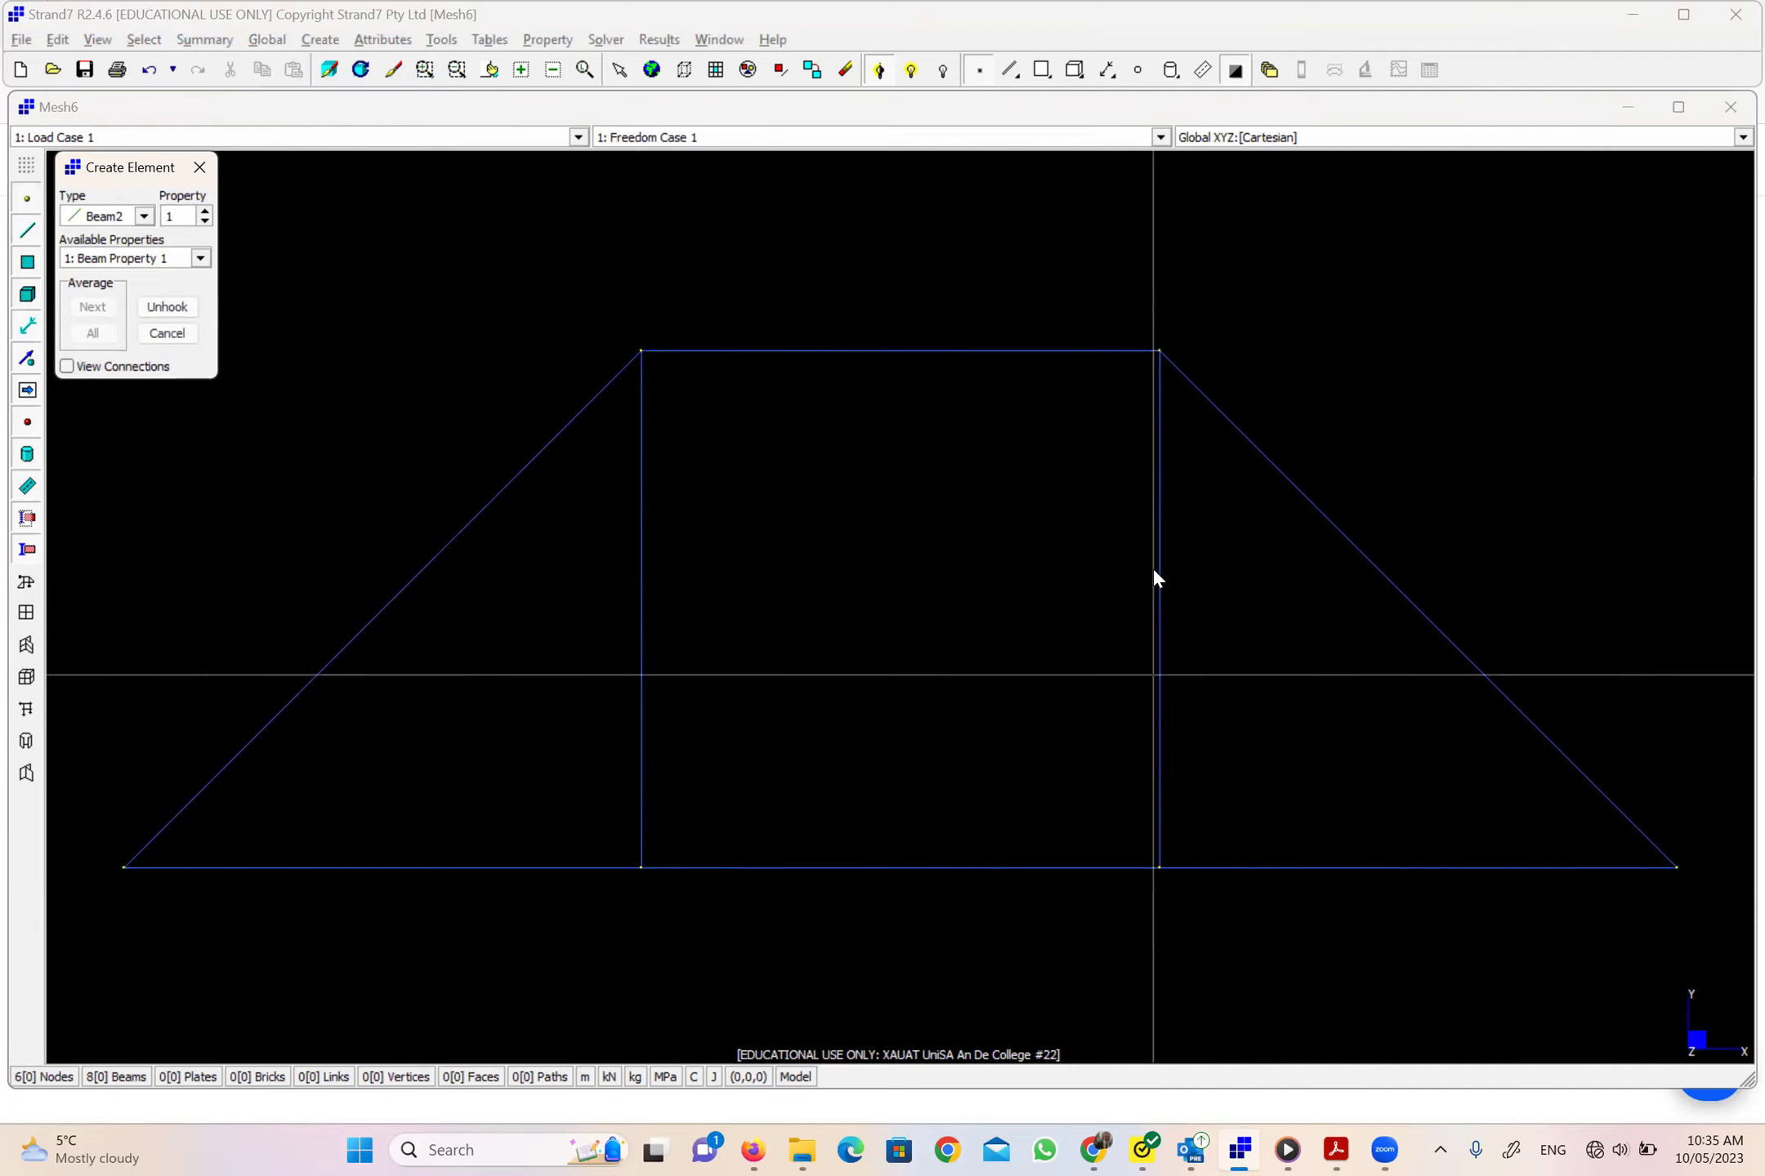
click(642, 866)
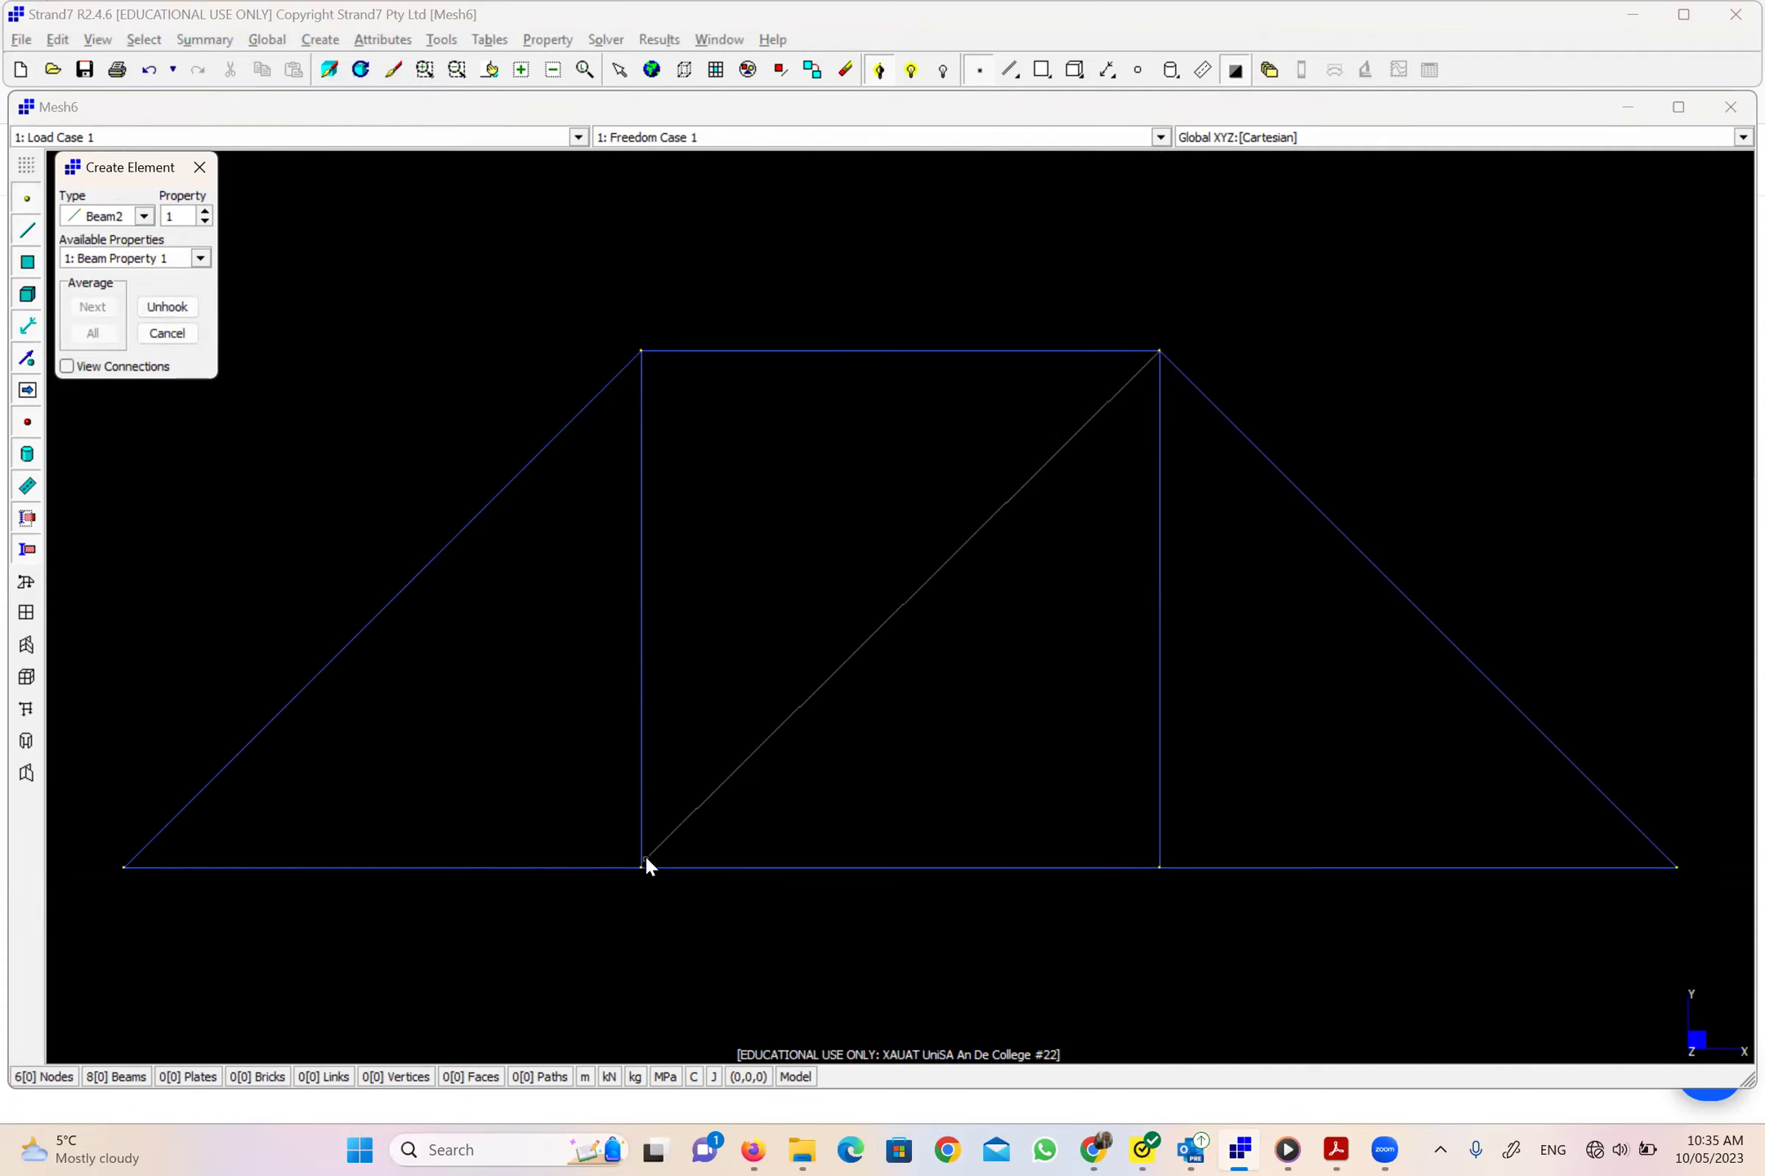
click(200, 167)
Apply a pinned restraint to the bottom-left support node, fixing X, Y and Z translation and X and Y rotation.
click(381, 39)
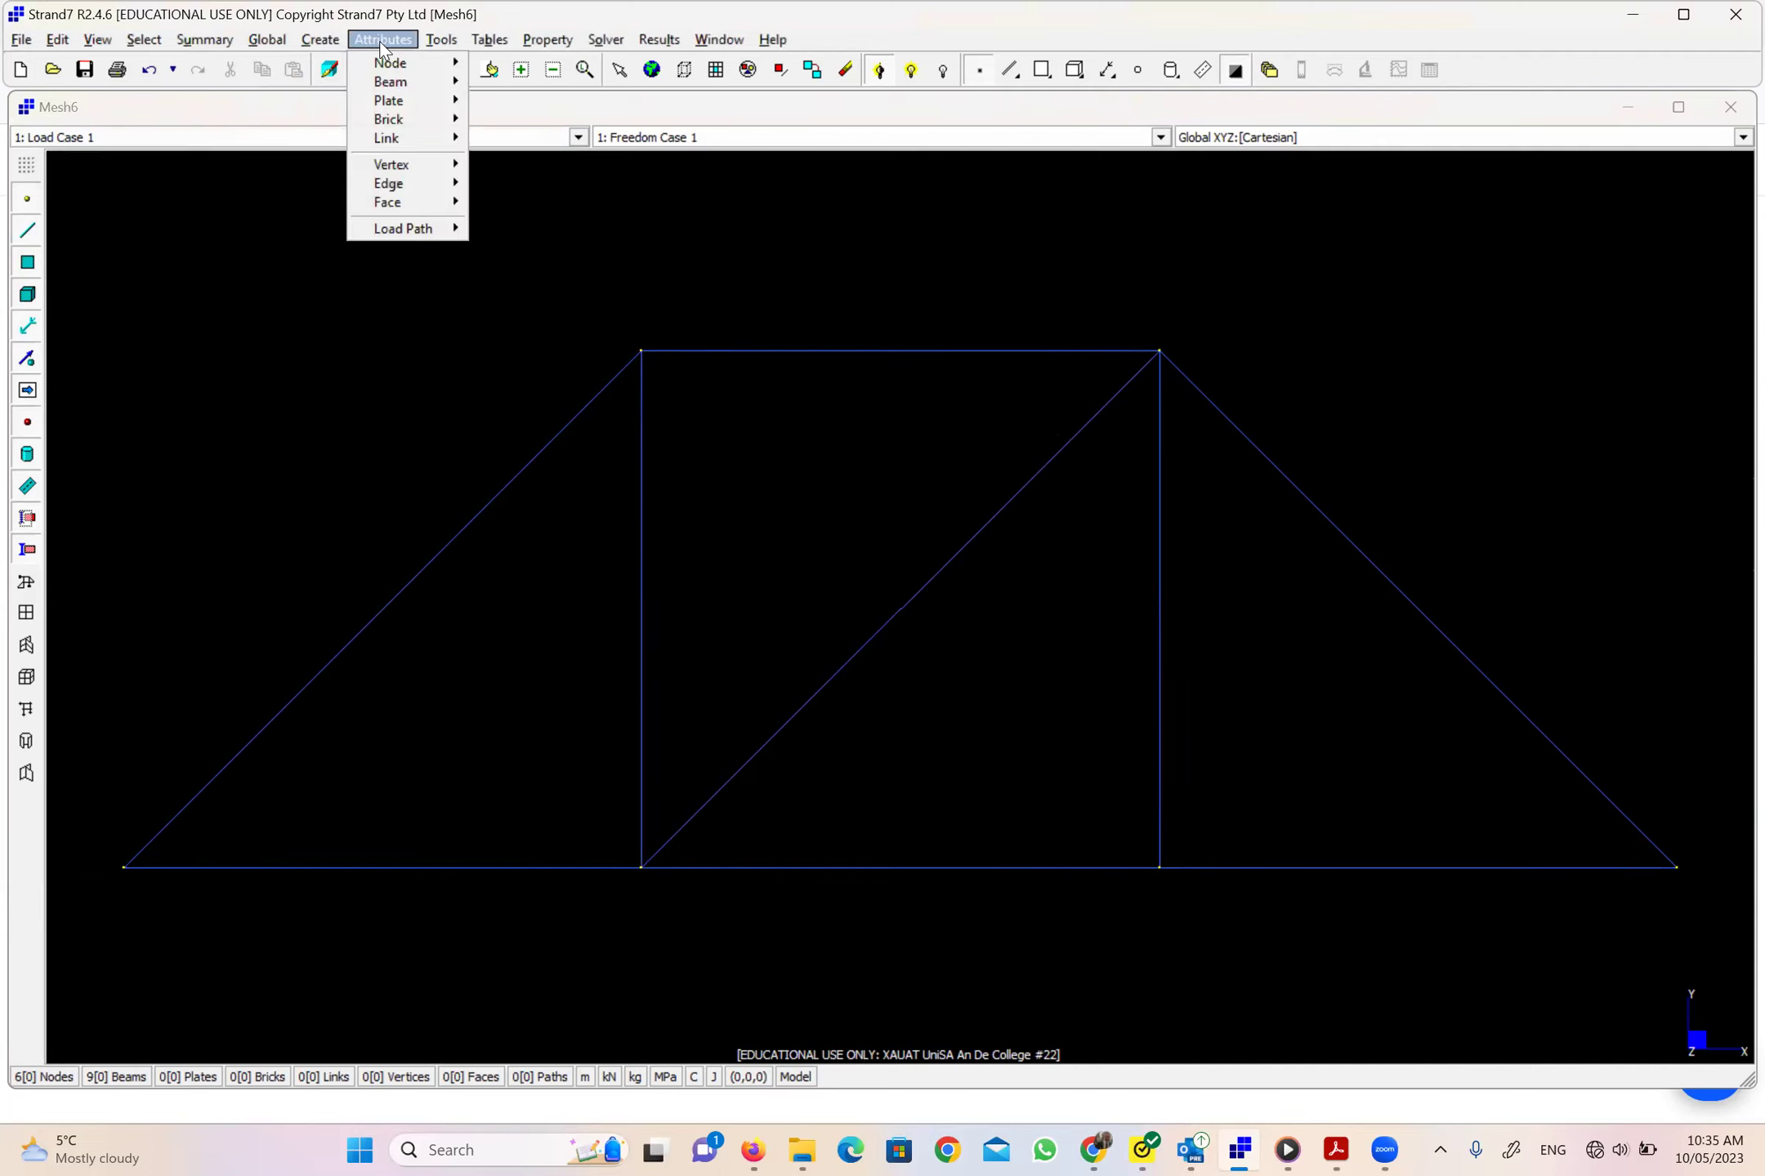
mouse_move(414, 62)
click(516, 90)
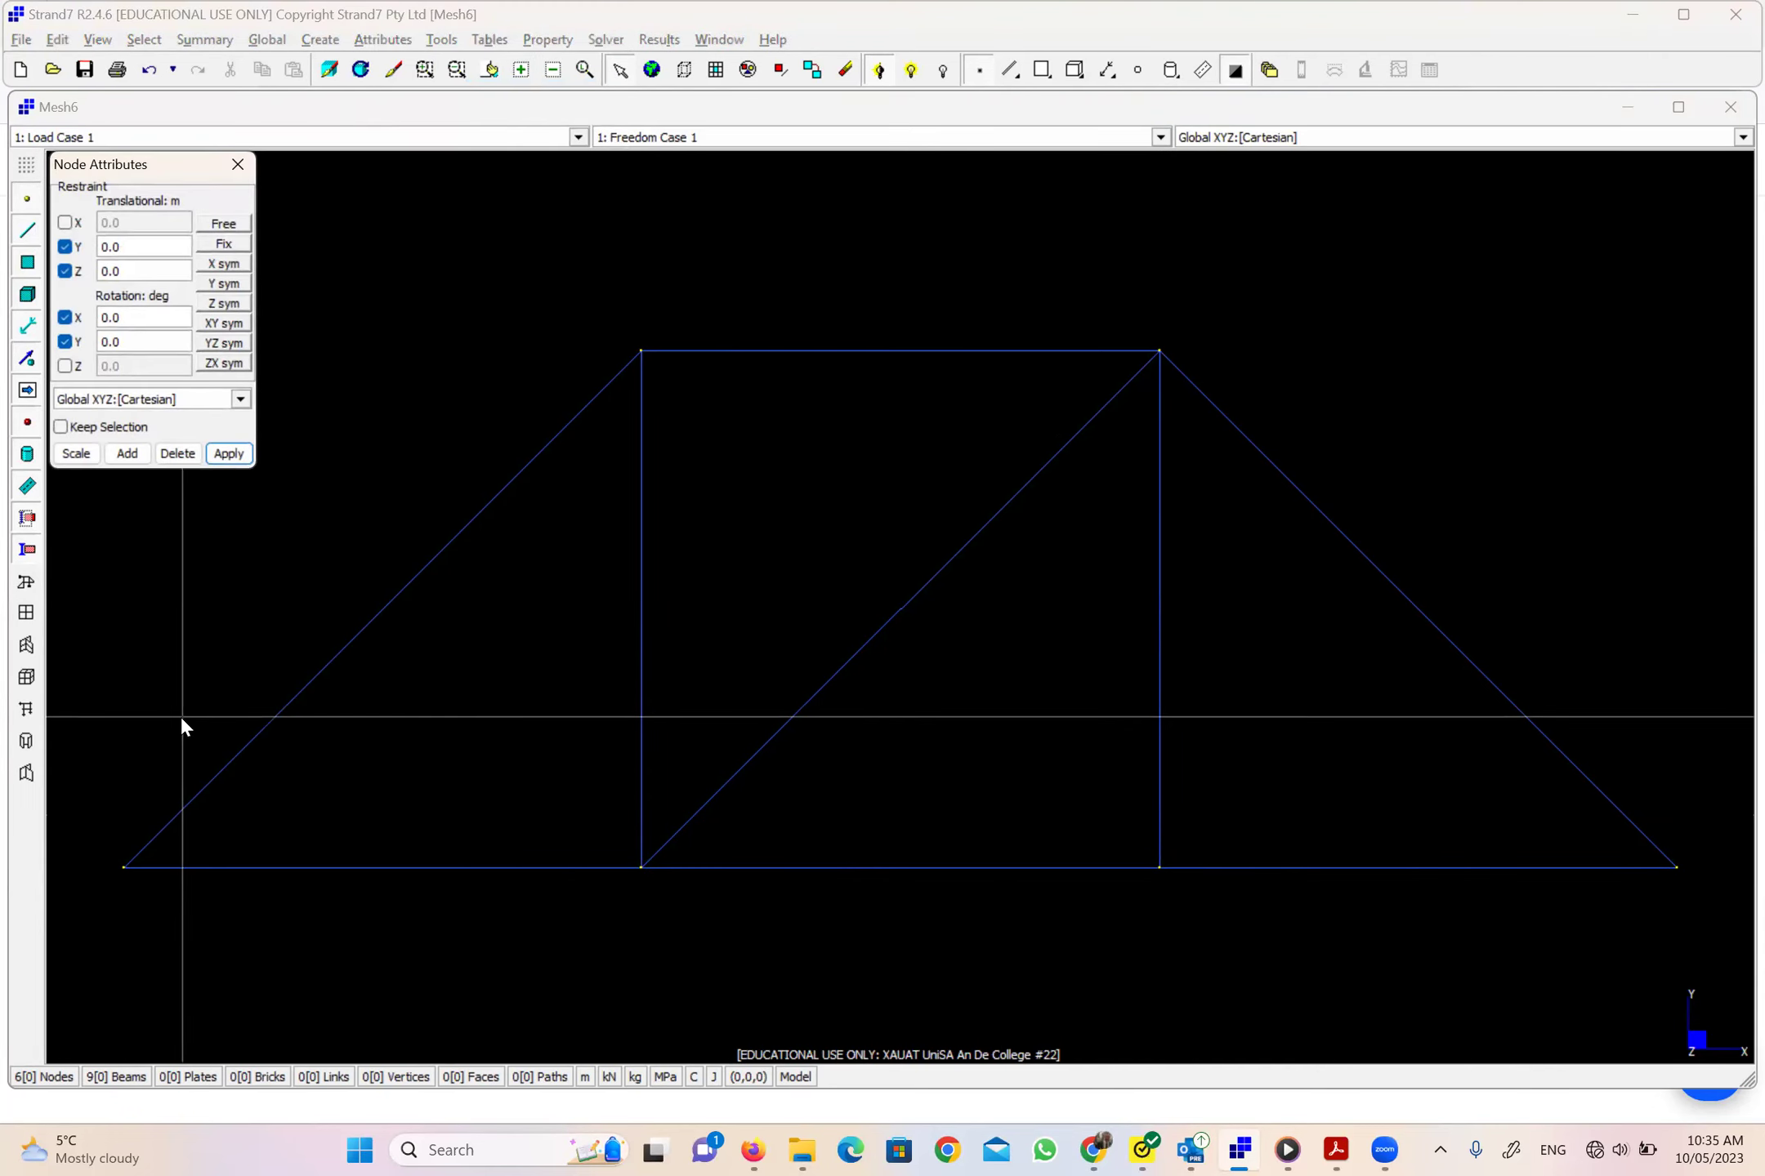
click(124, 864)
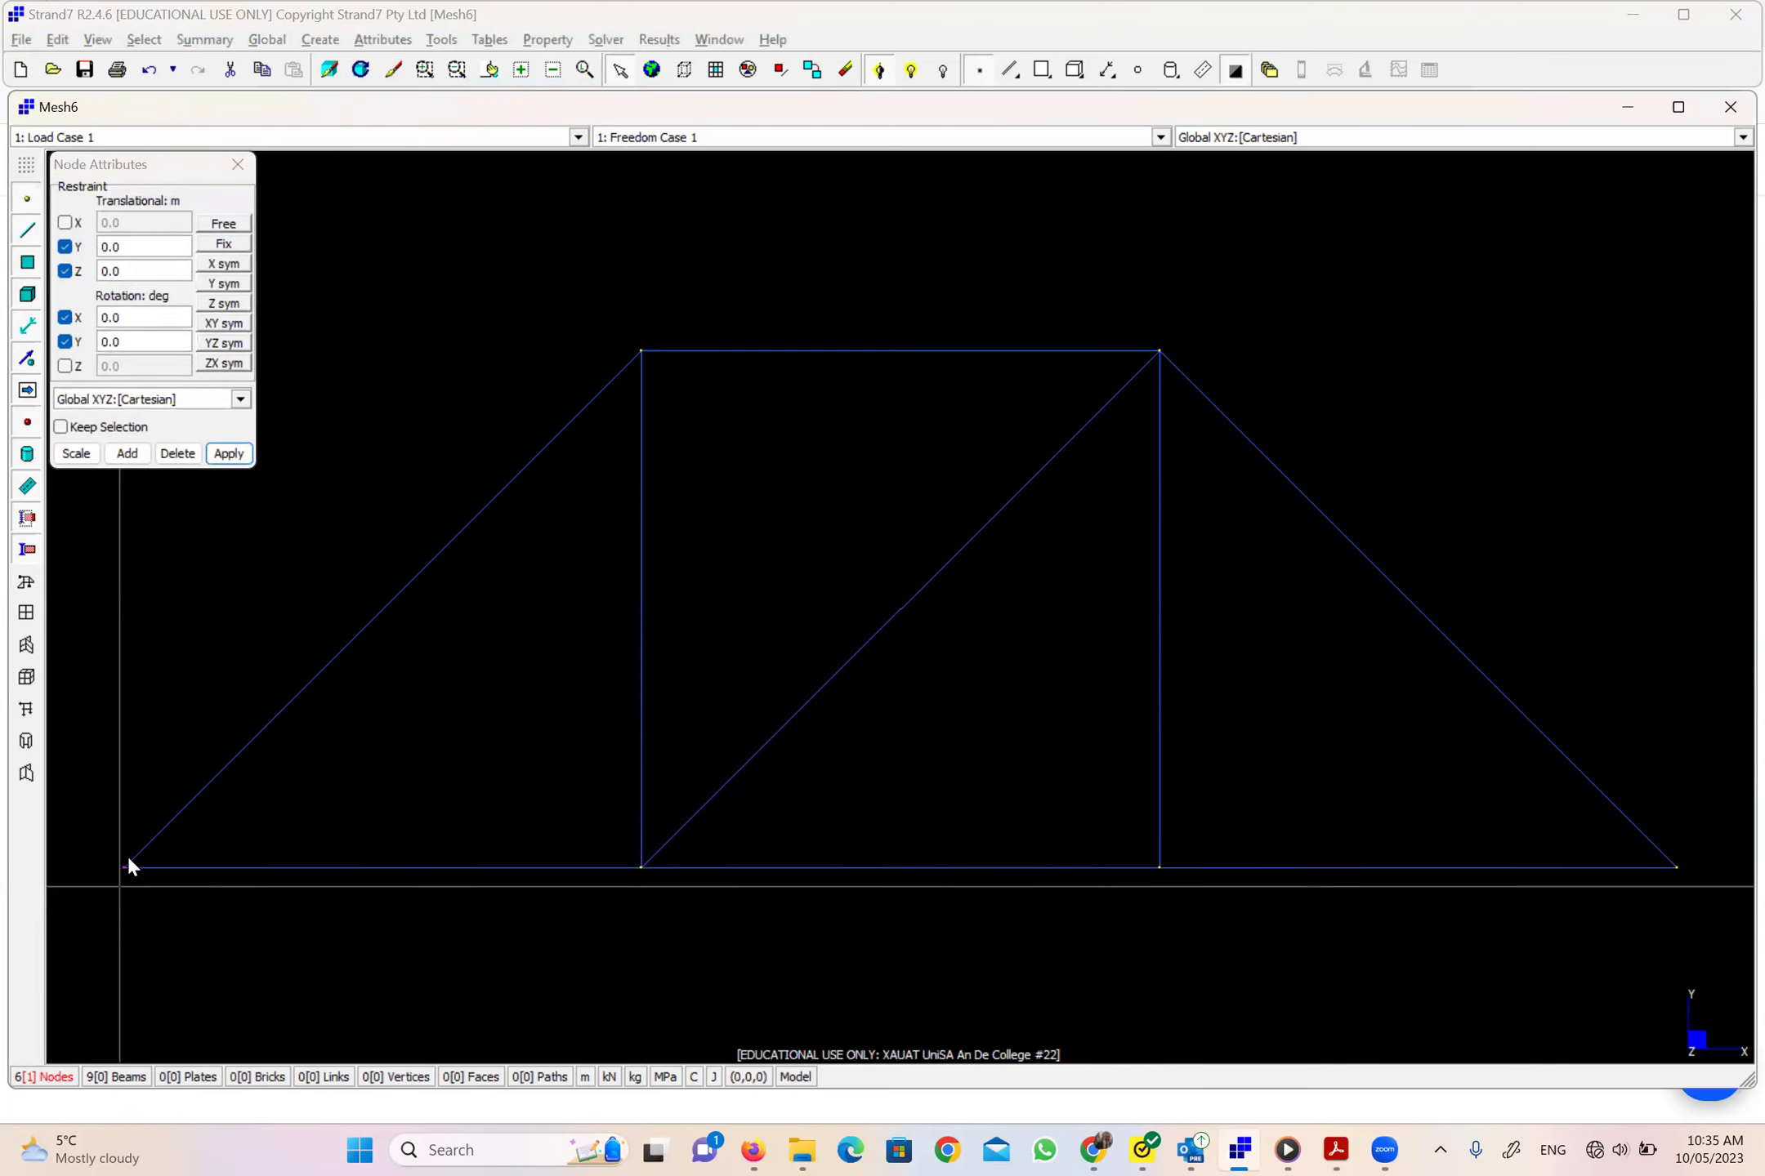
click(65, 222)
click(227, 454)
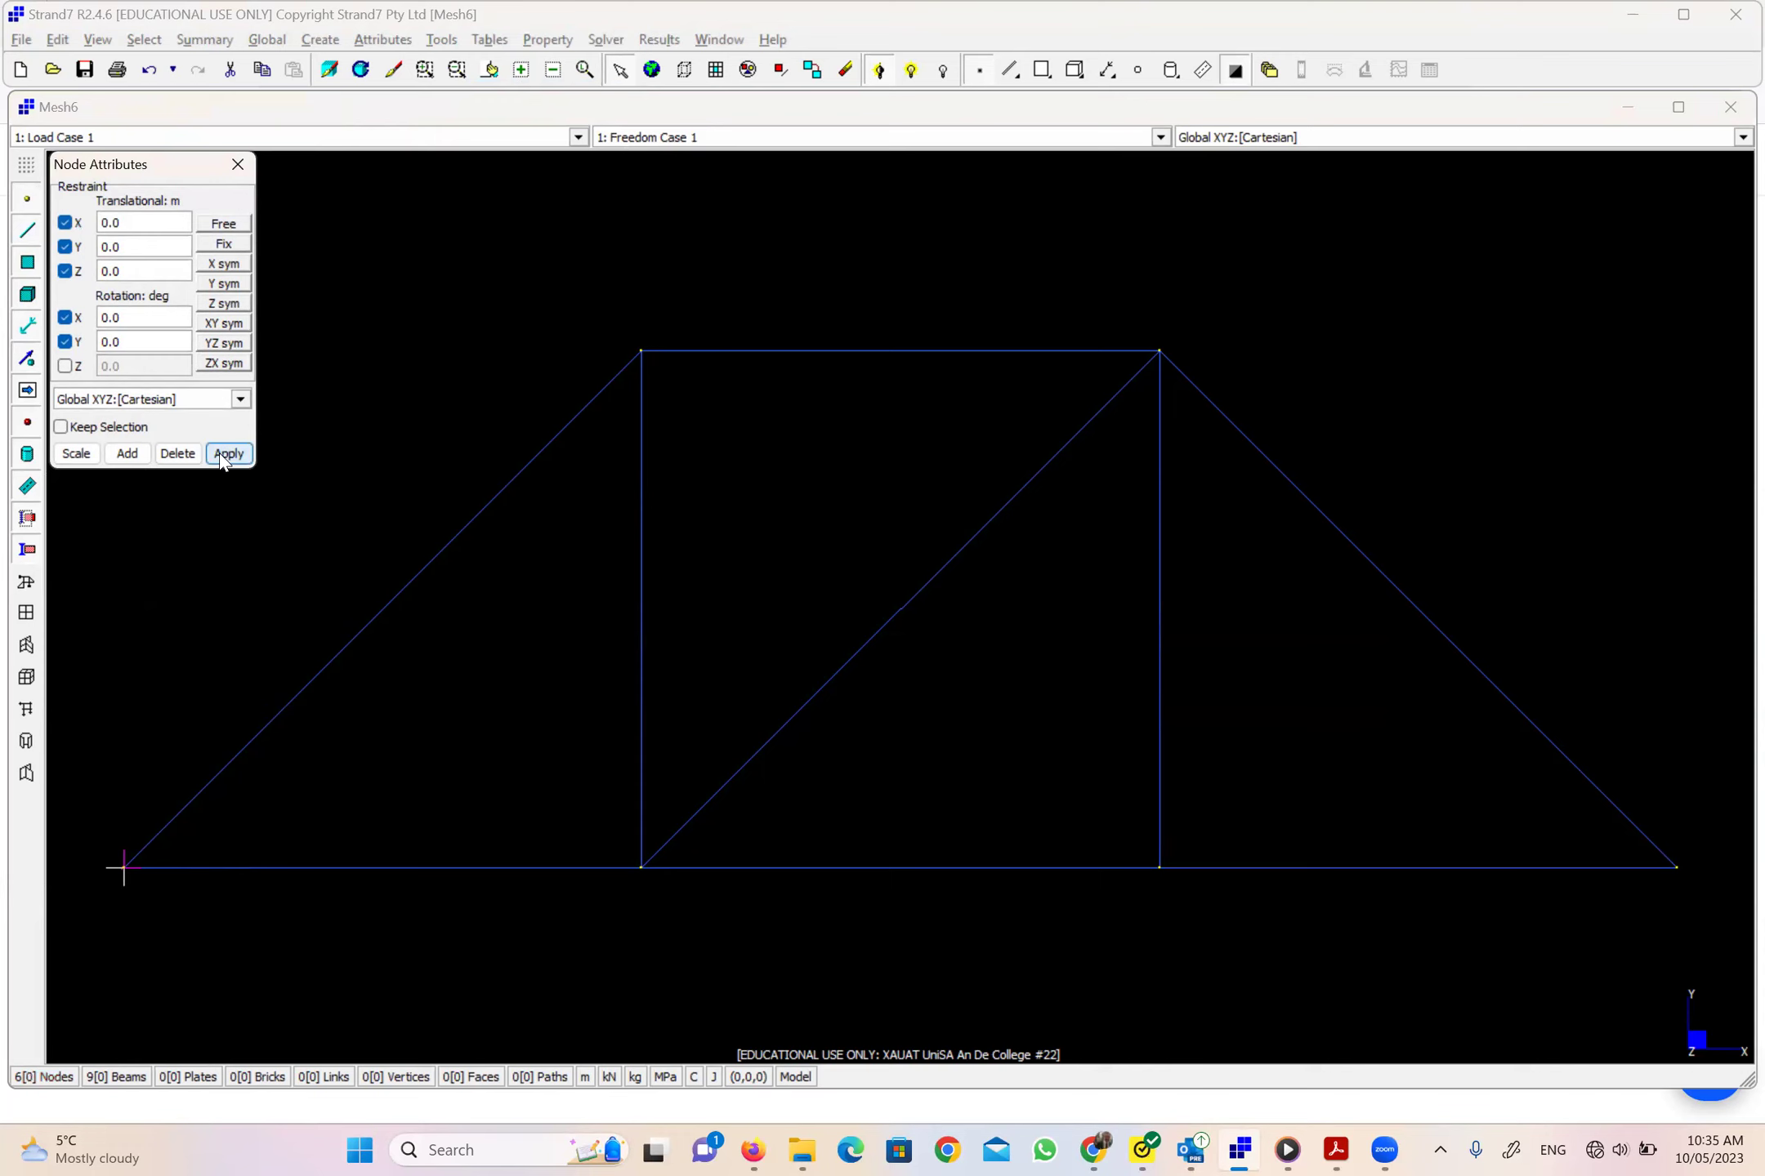
Apply a roller restraint to the bottom-right support node, leaving X translation and Z rotation free.
click(1676, 867)
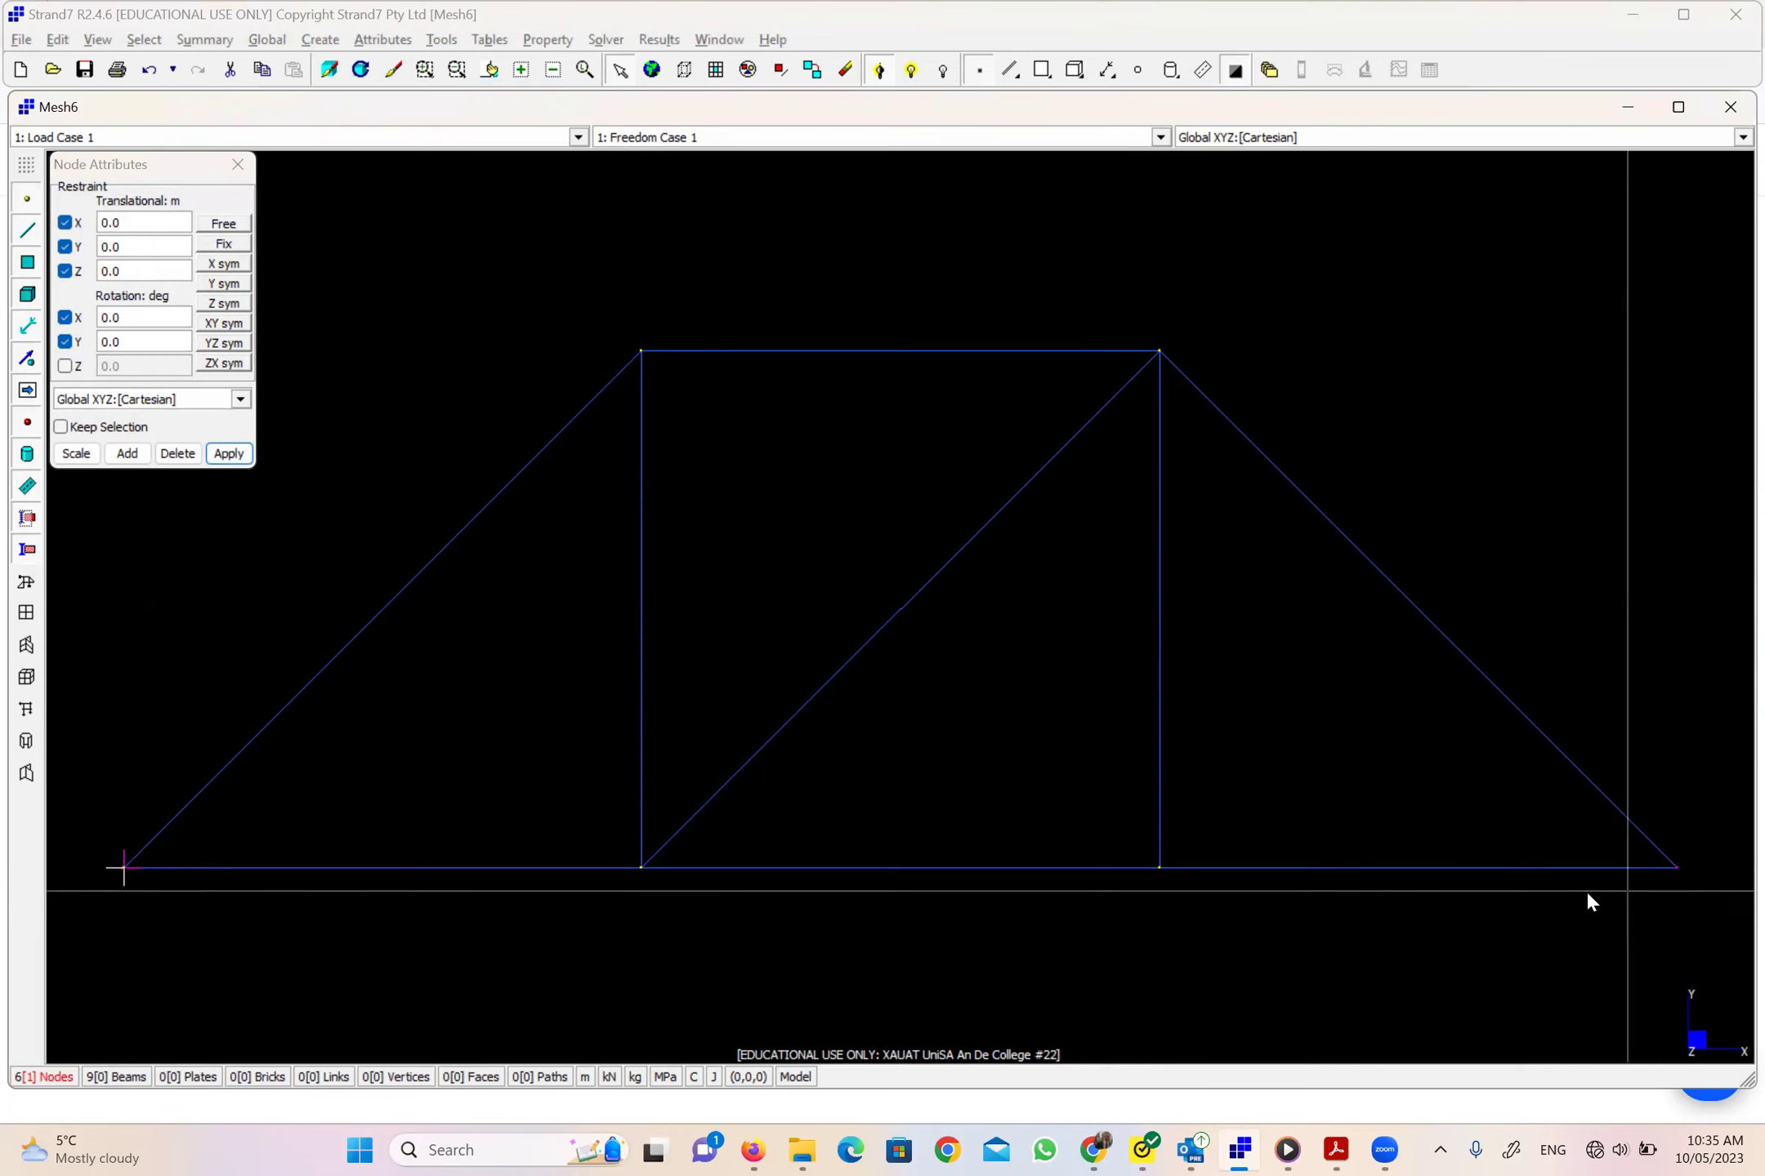
click(65, 223)
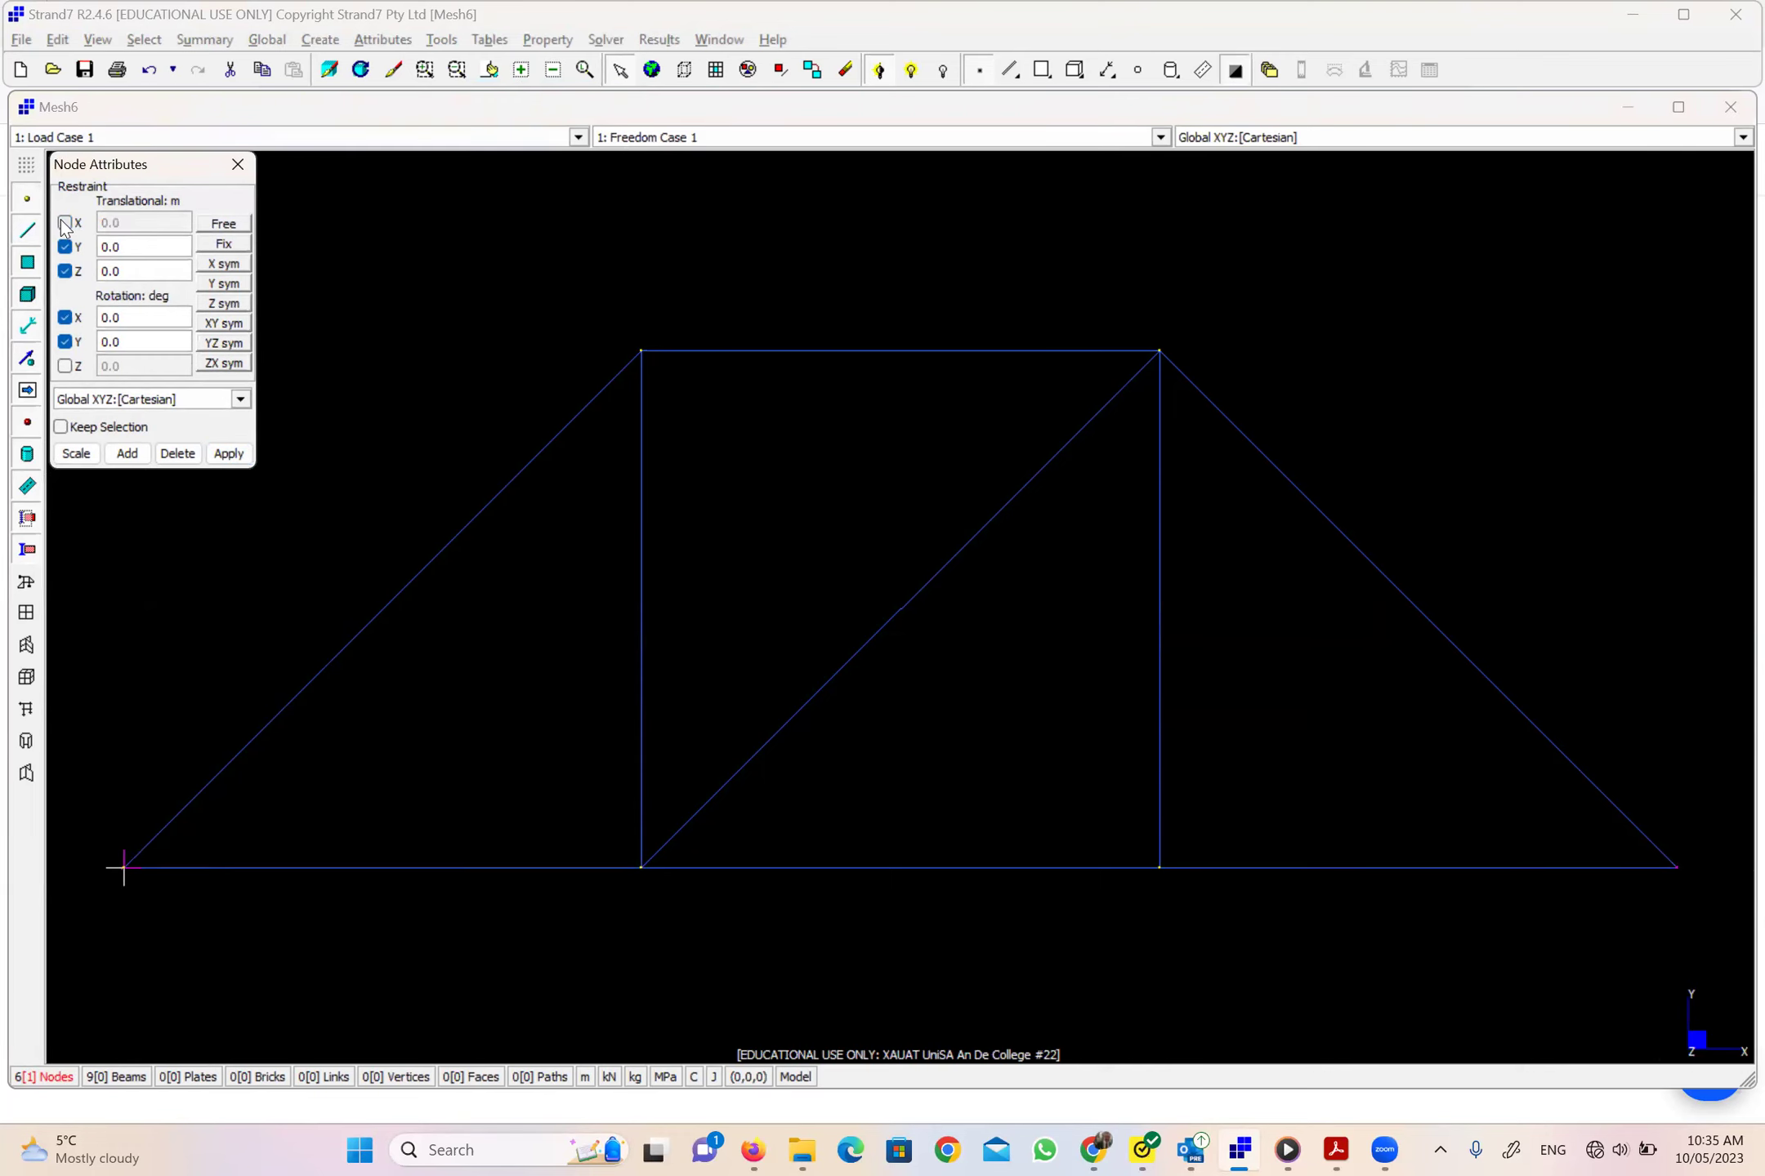
click(228, 454)
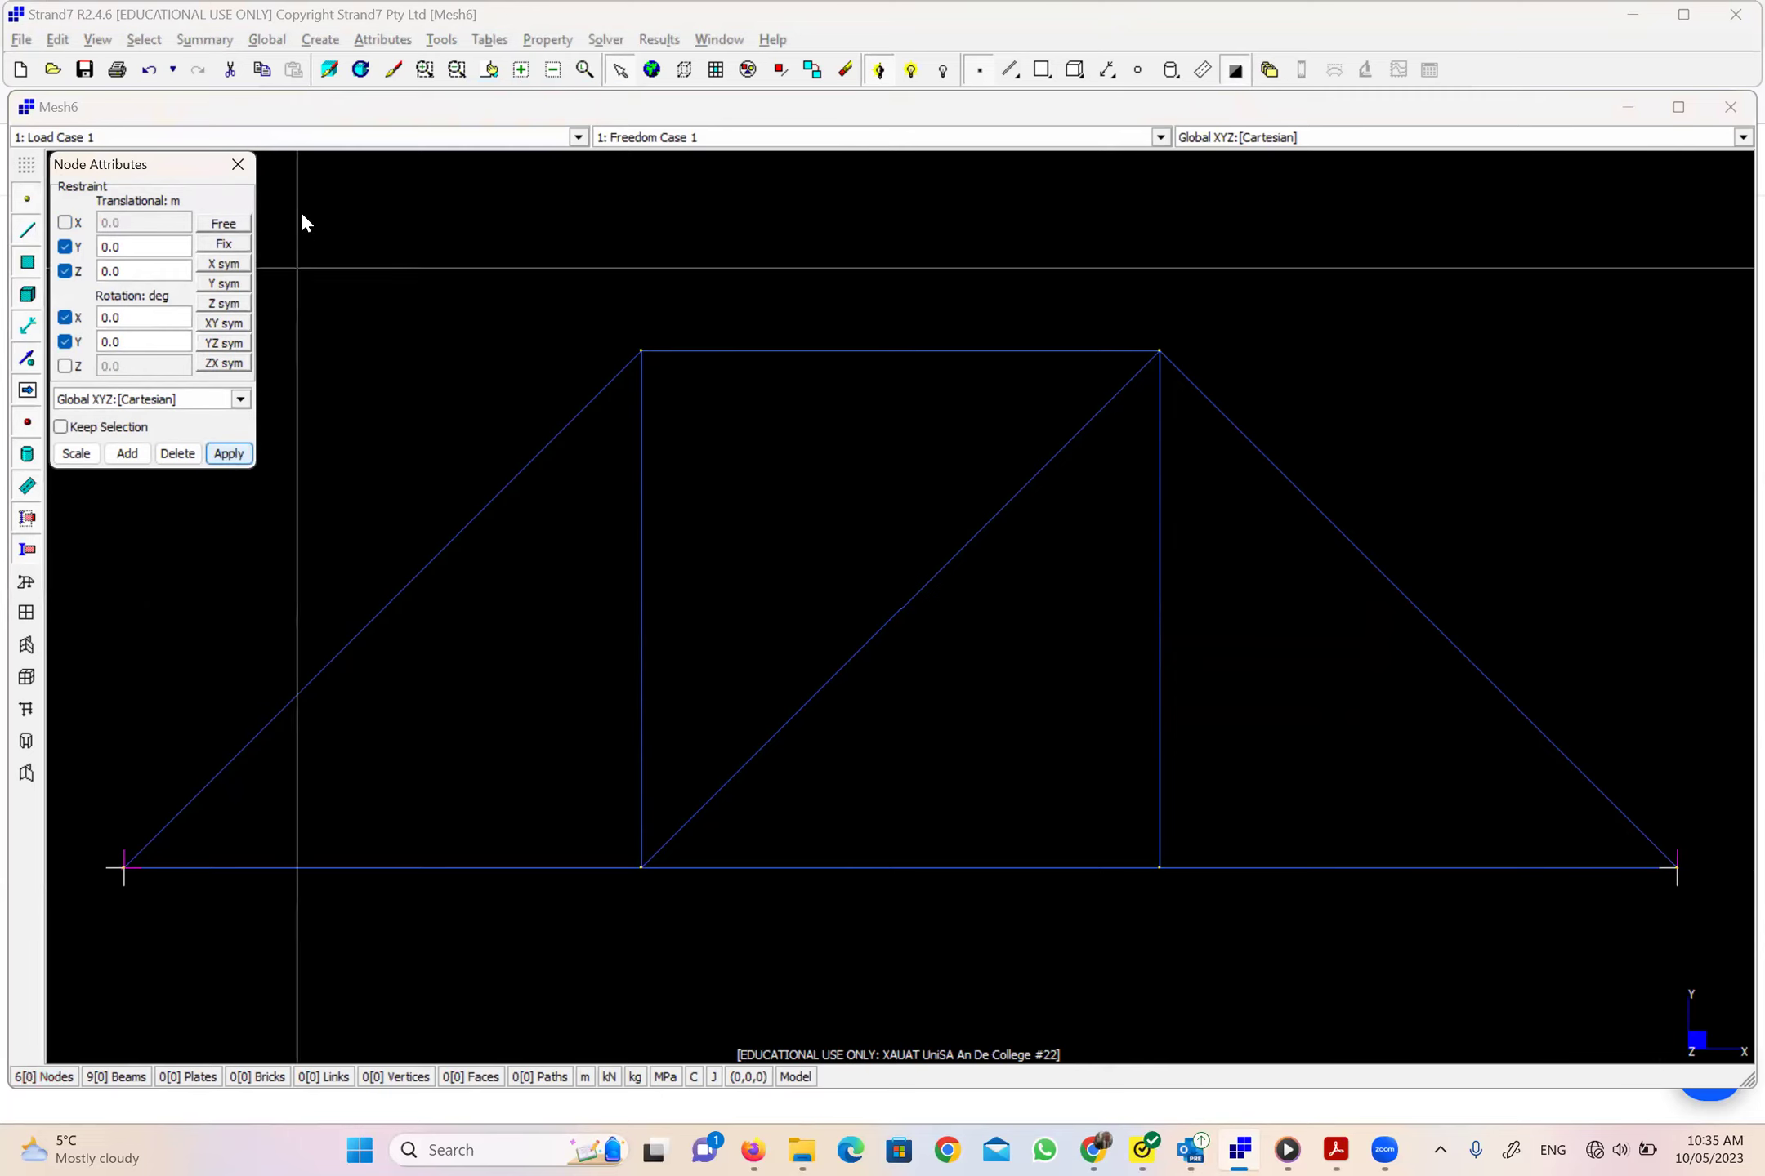
click(239, 166)
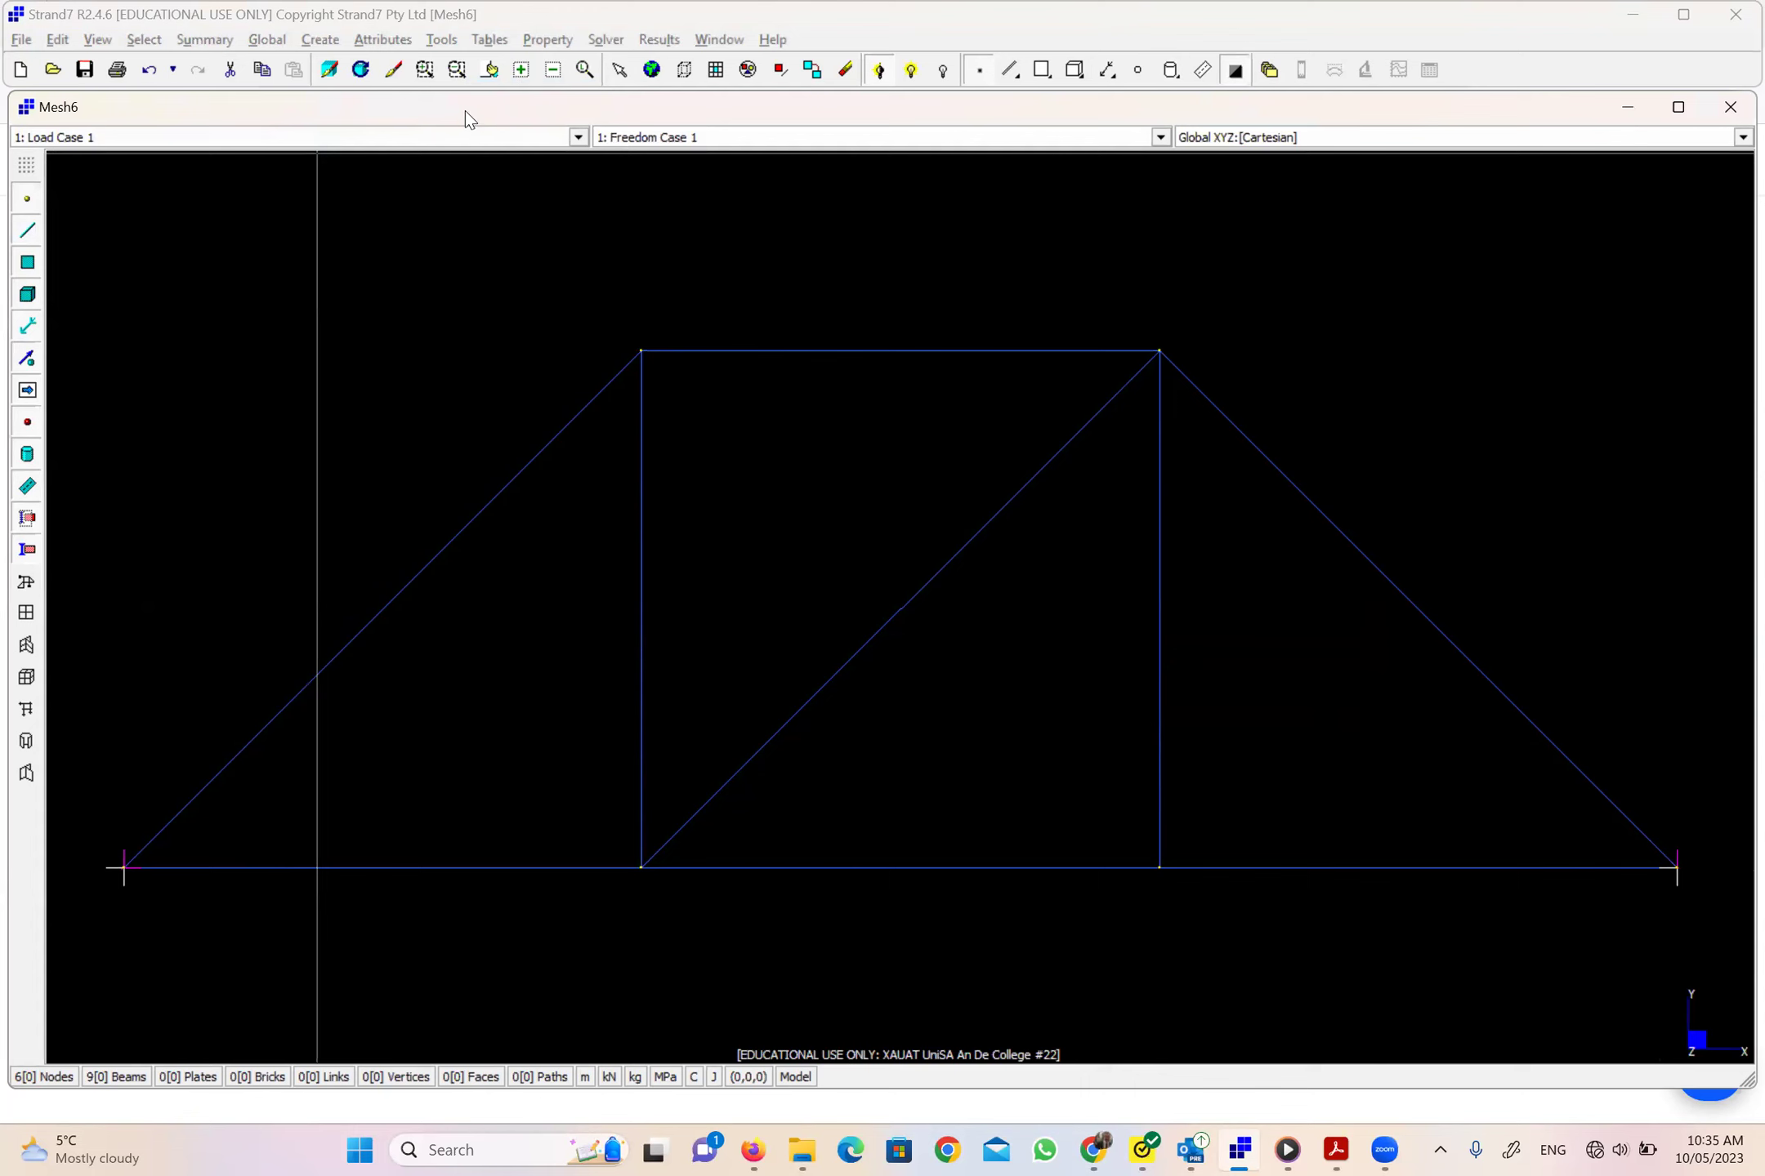
Rename beam property 1 as Truss.
click(560, 41)
click(568, 60)
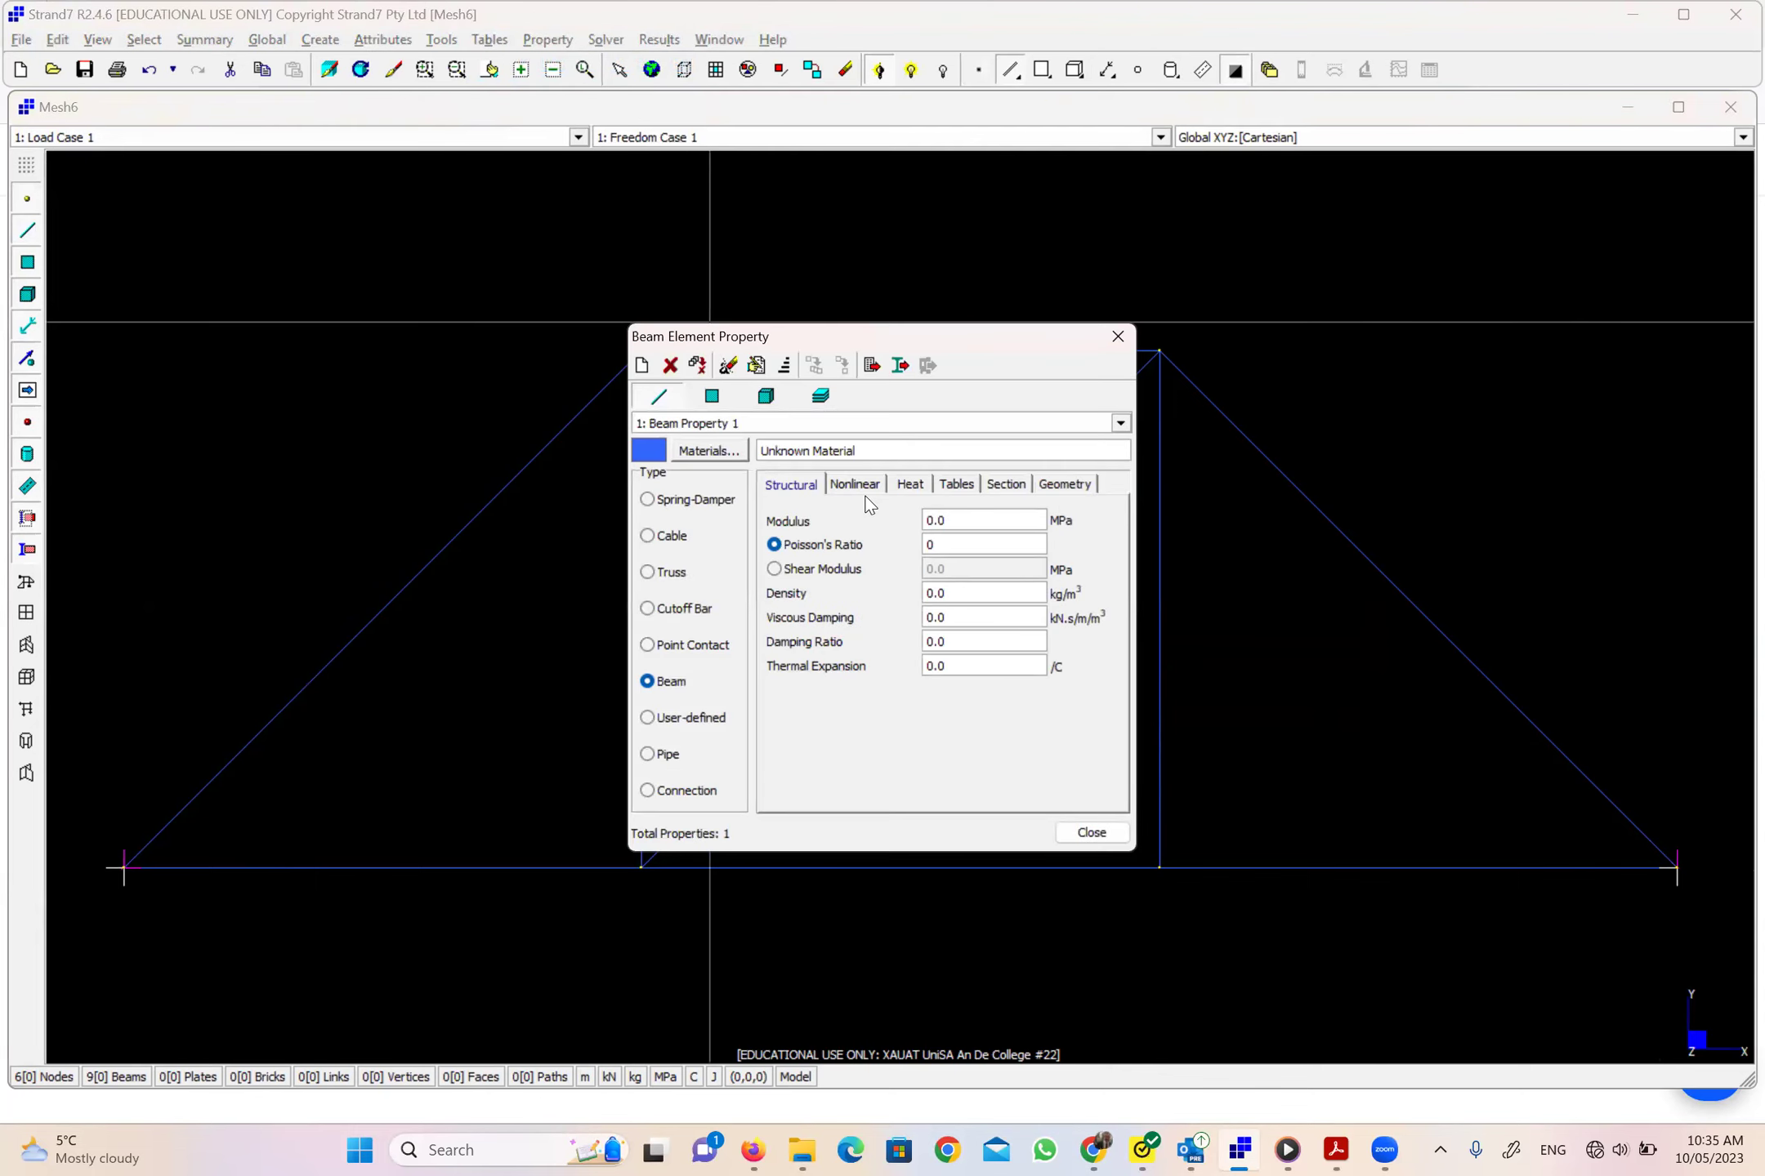
click(744, 422)
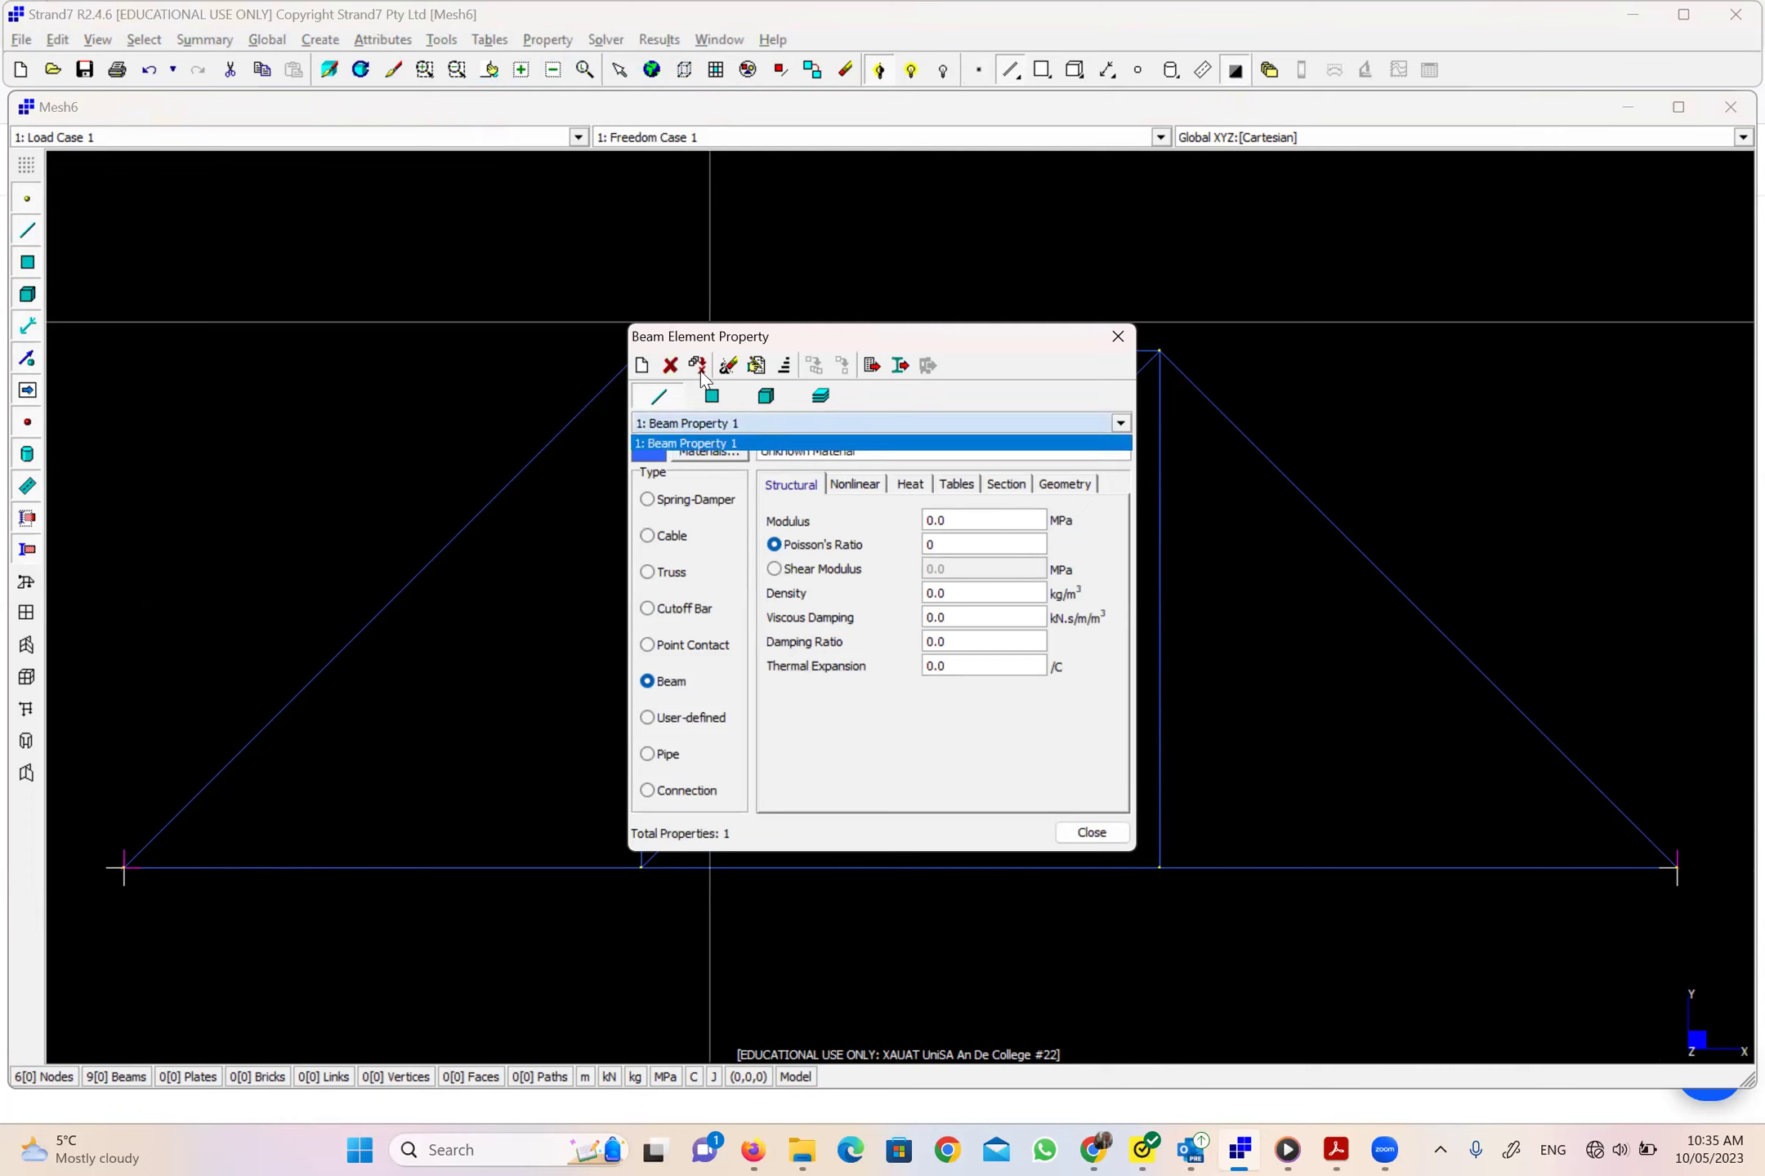
click(727, 369)
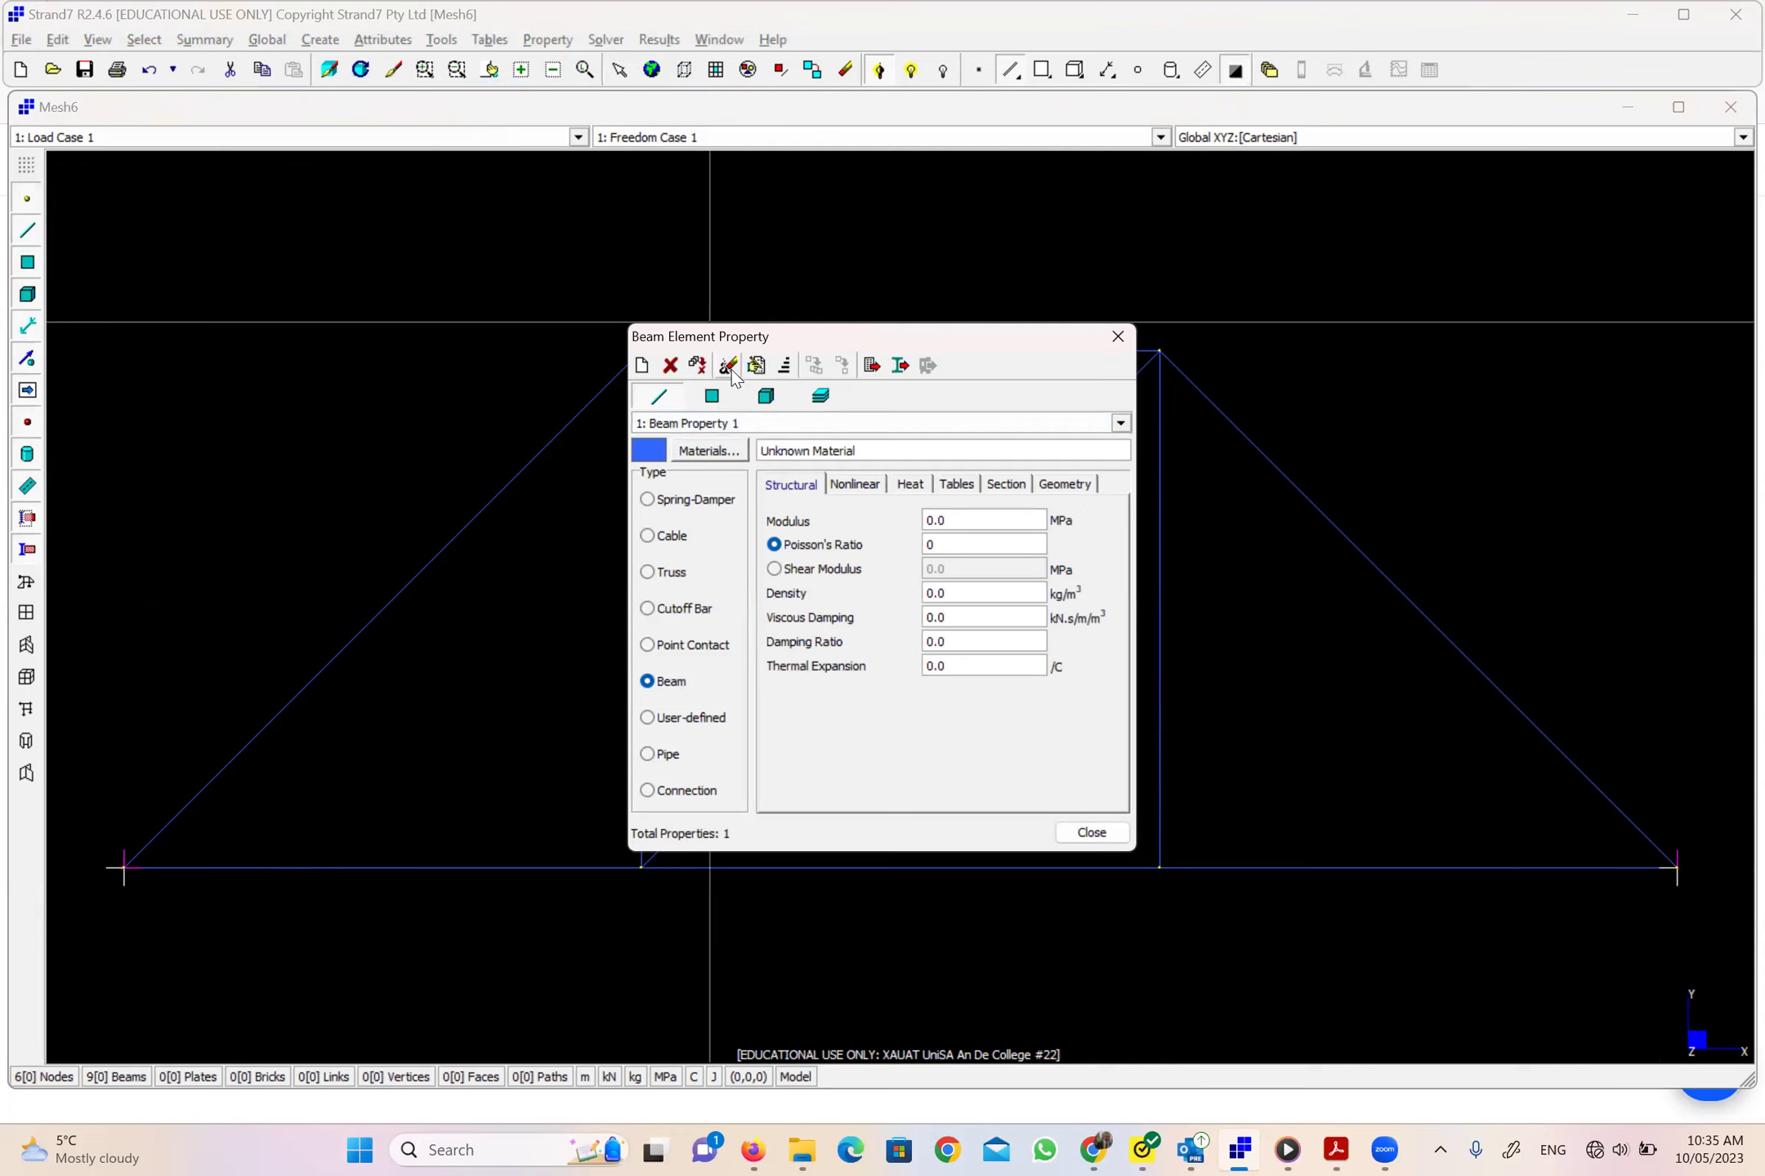
click(727, 365)
click(927, 628)
click(690, 423)
click(690, 422)
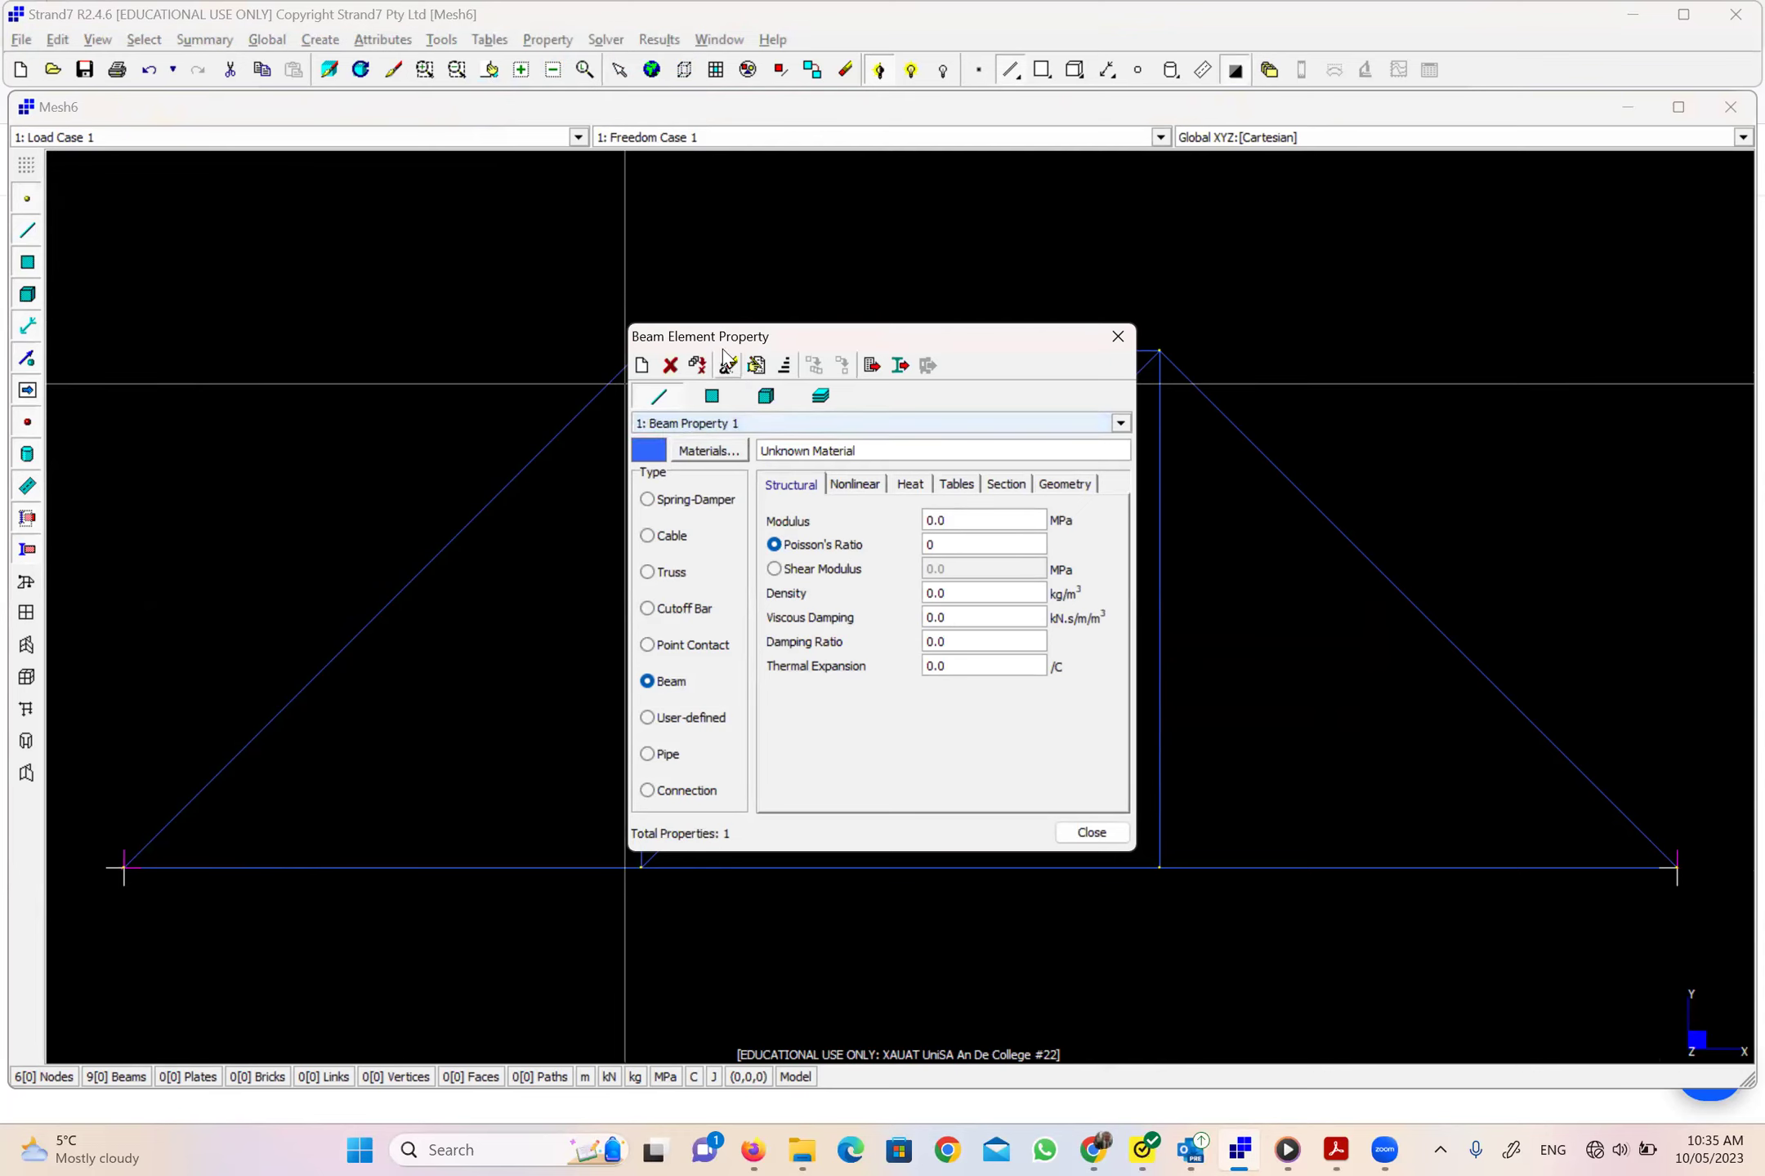
click(755, 365)
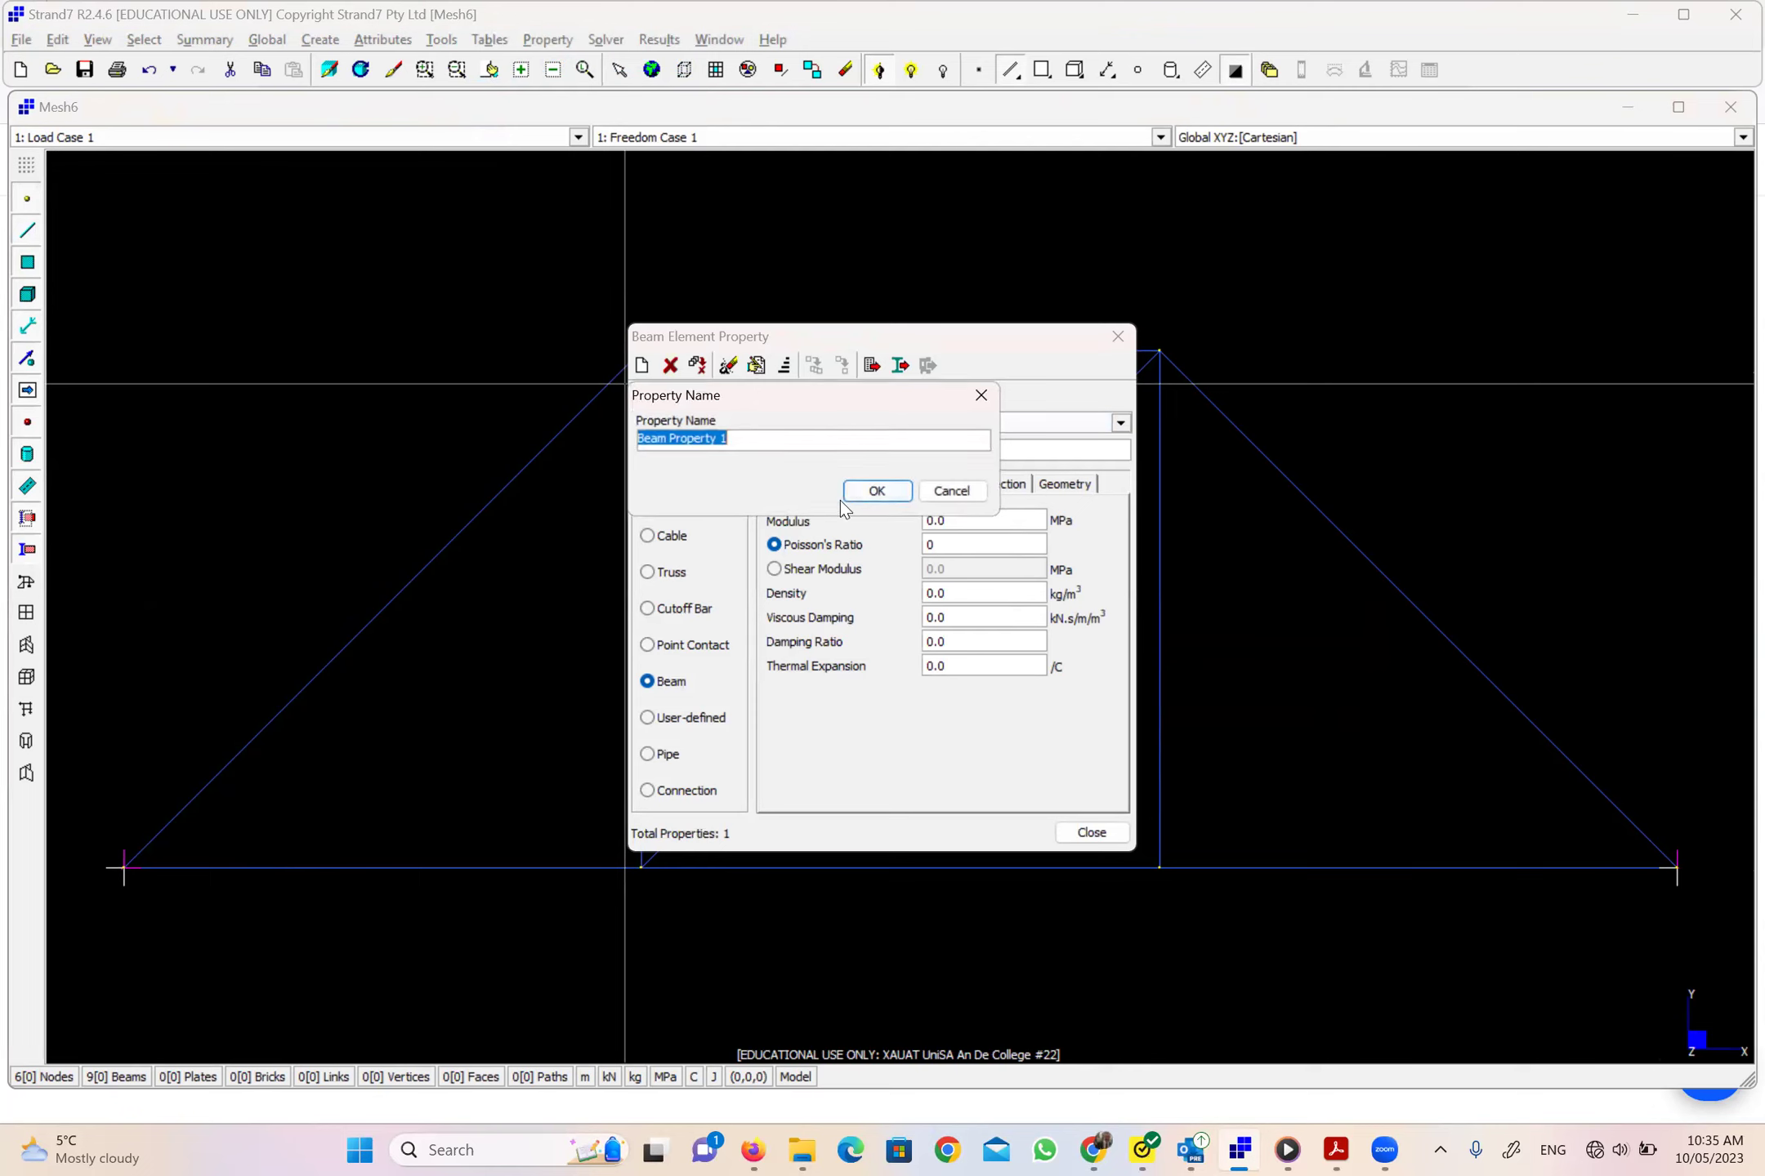
text(Truss)
click(881, 491)
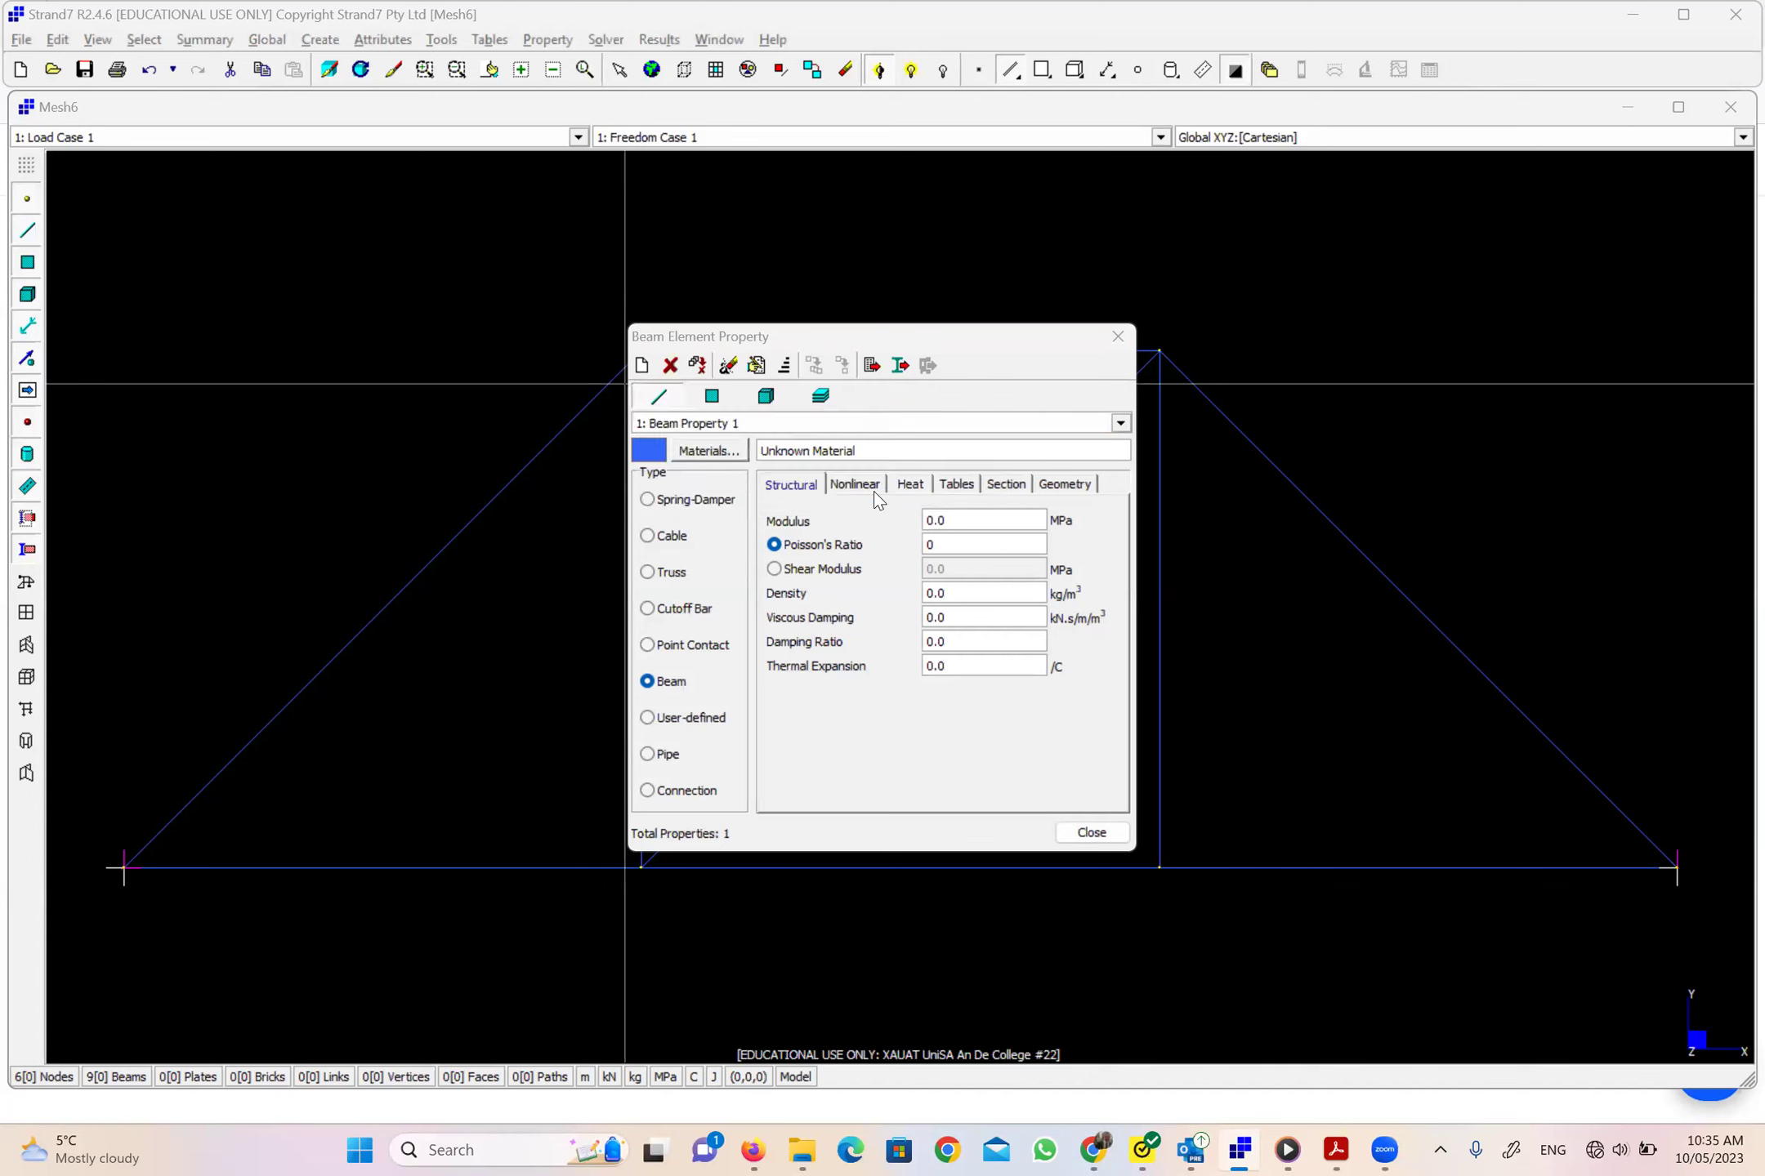
Assign the Steel material from the Steel (Structural) collection to the Truss property and set its element type to Truss.
click(708, 450)
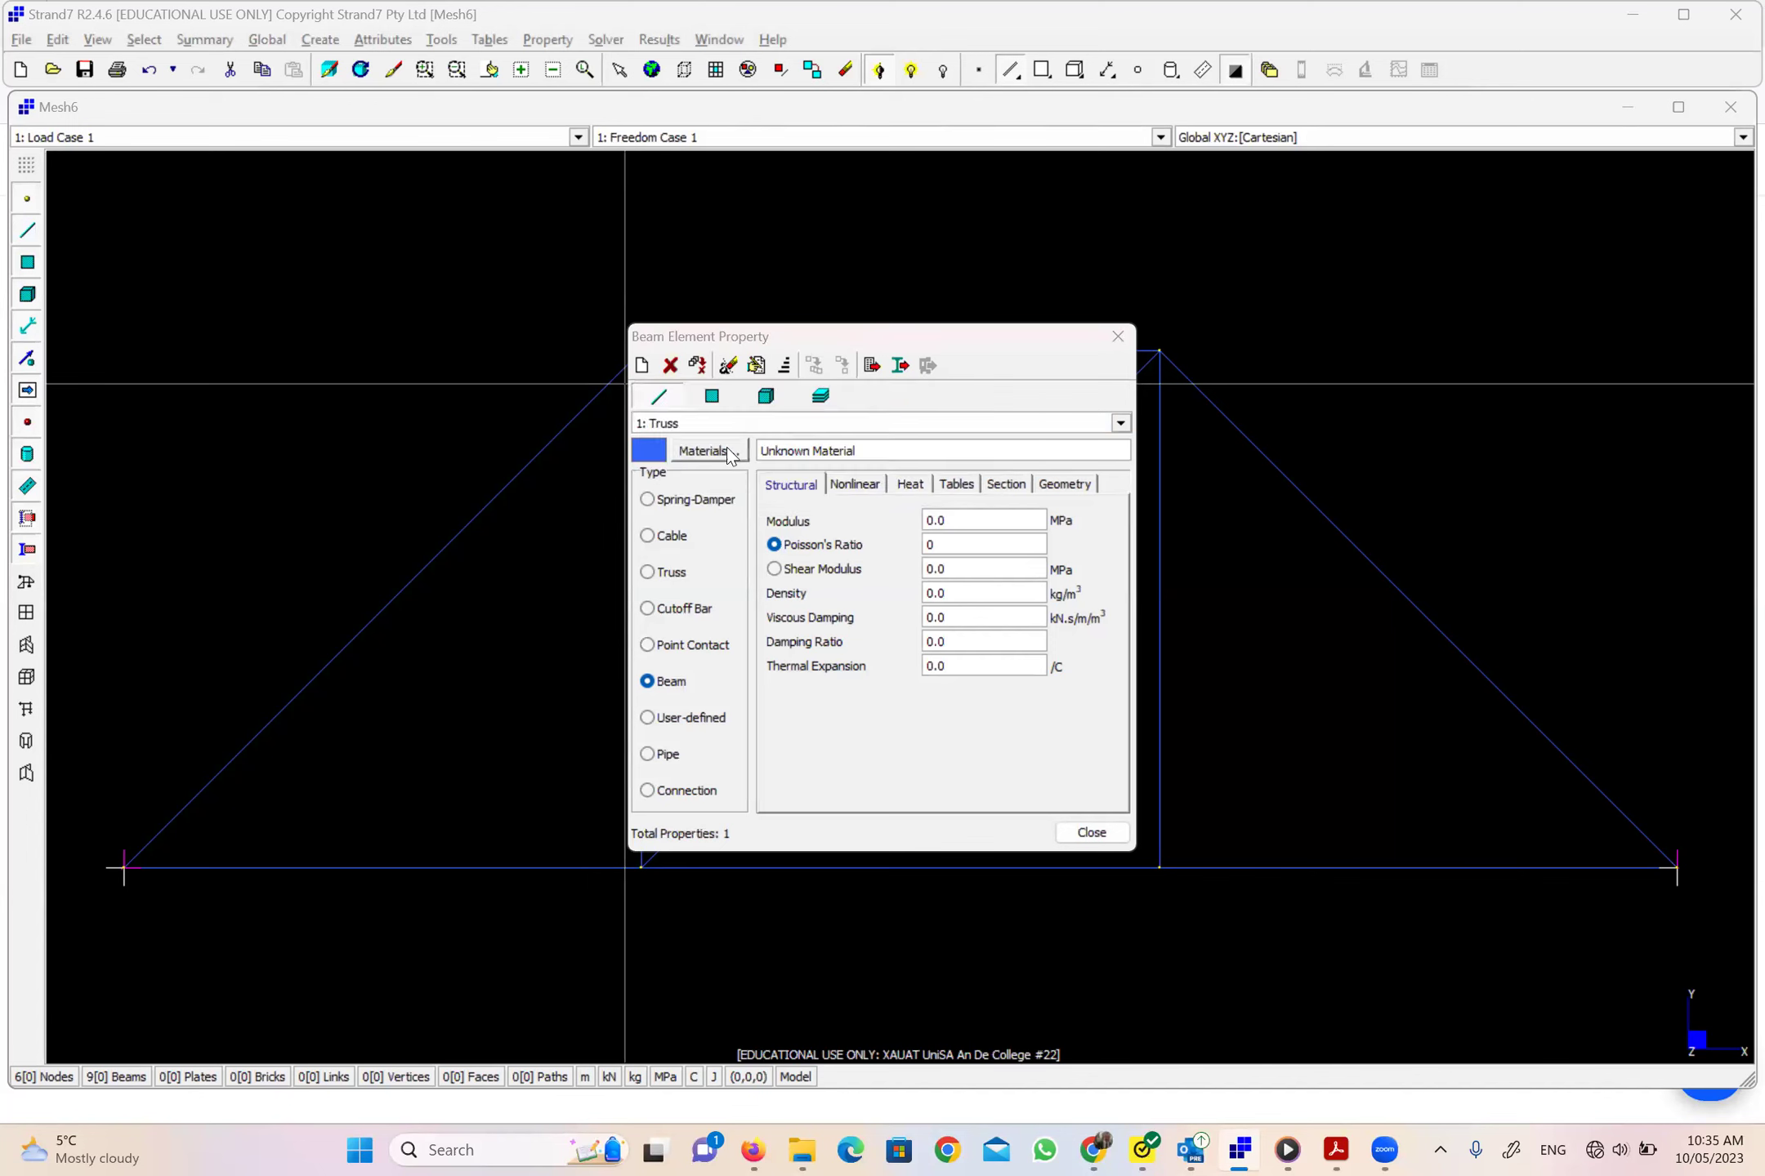
click(734, 646)
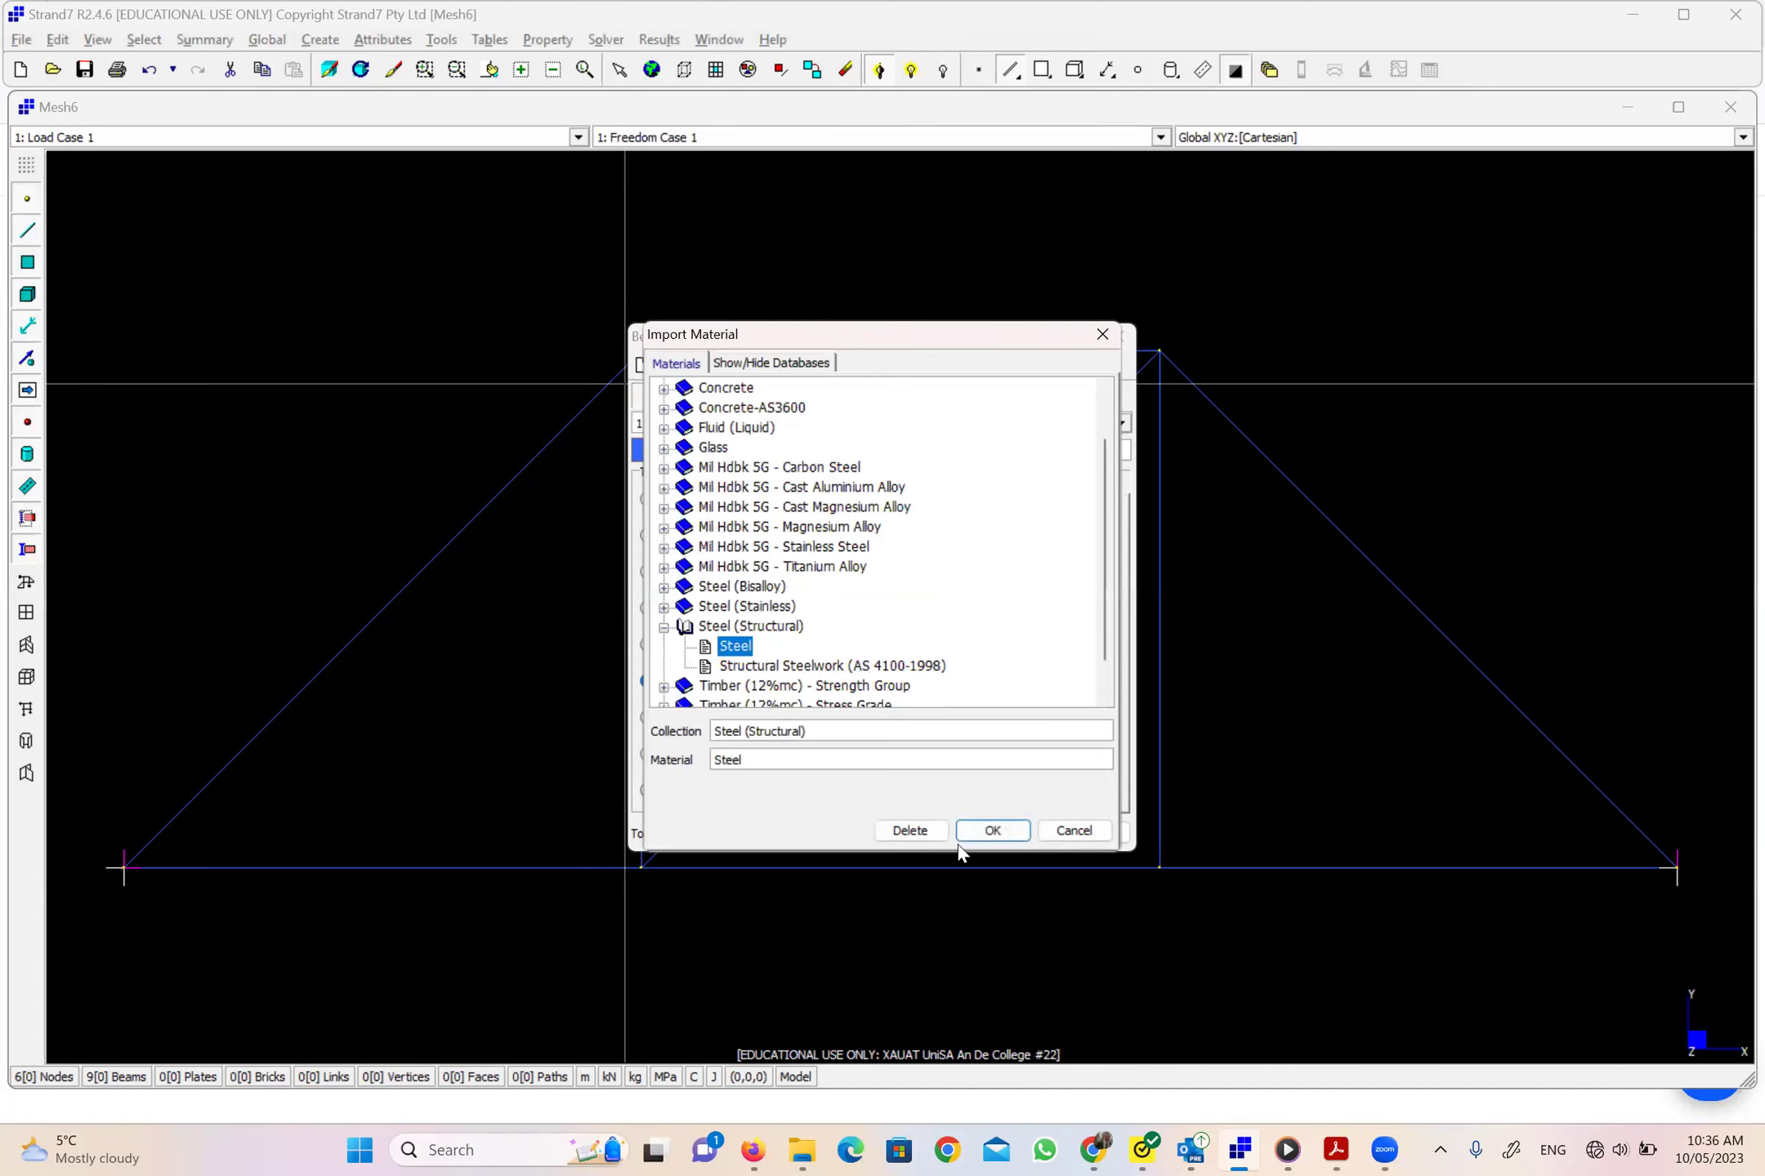
click(975, 838)
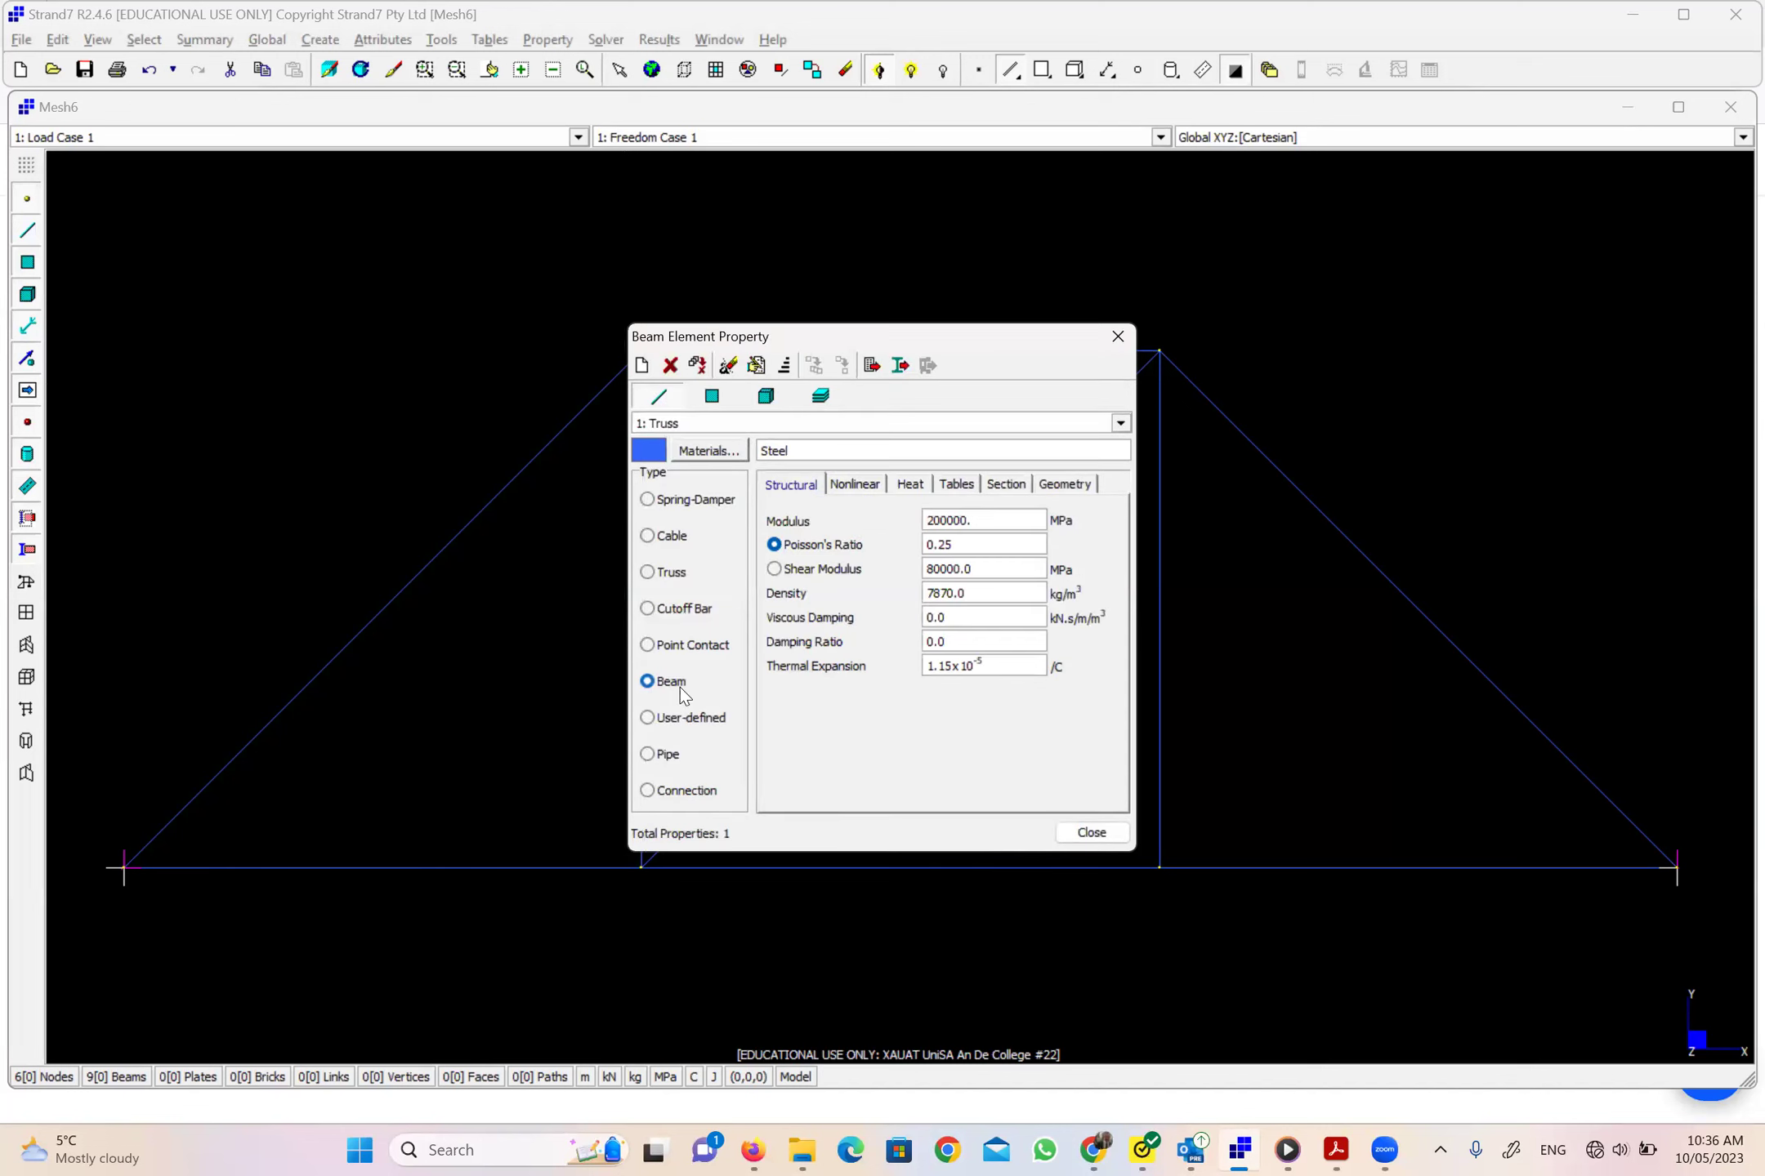
click(670, 576)
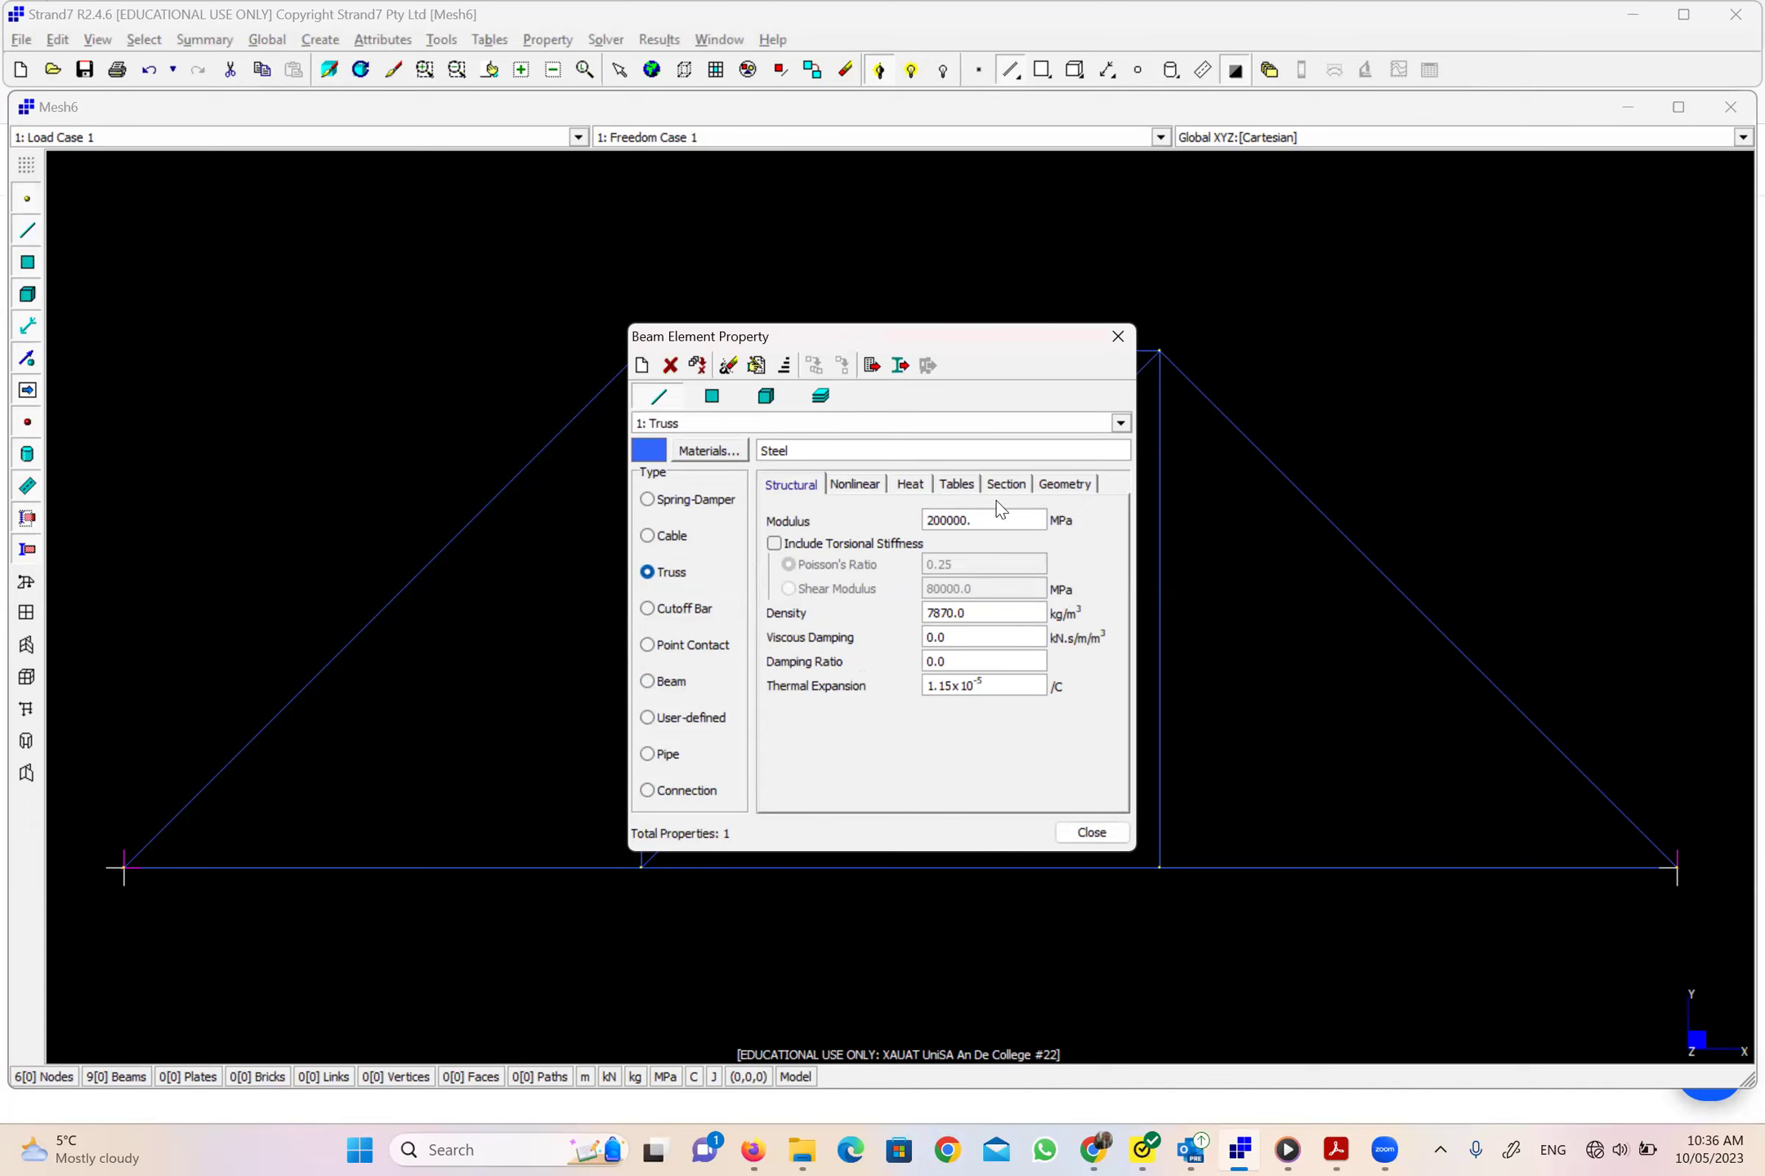
Import the BHP Universal Beam 150UB18.0 section with its material from the library into the Truss property.
click(1062, 487)
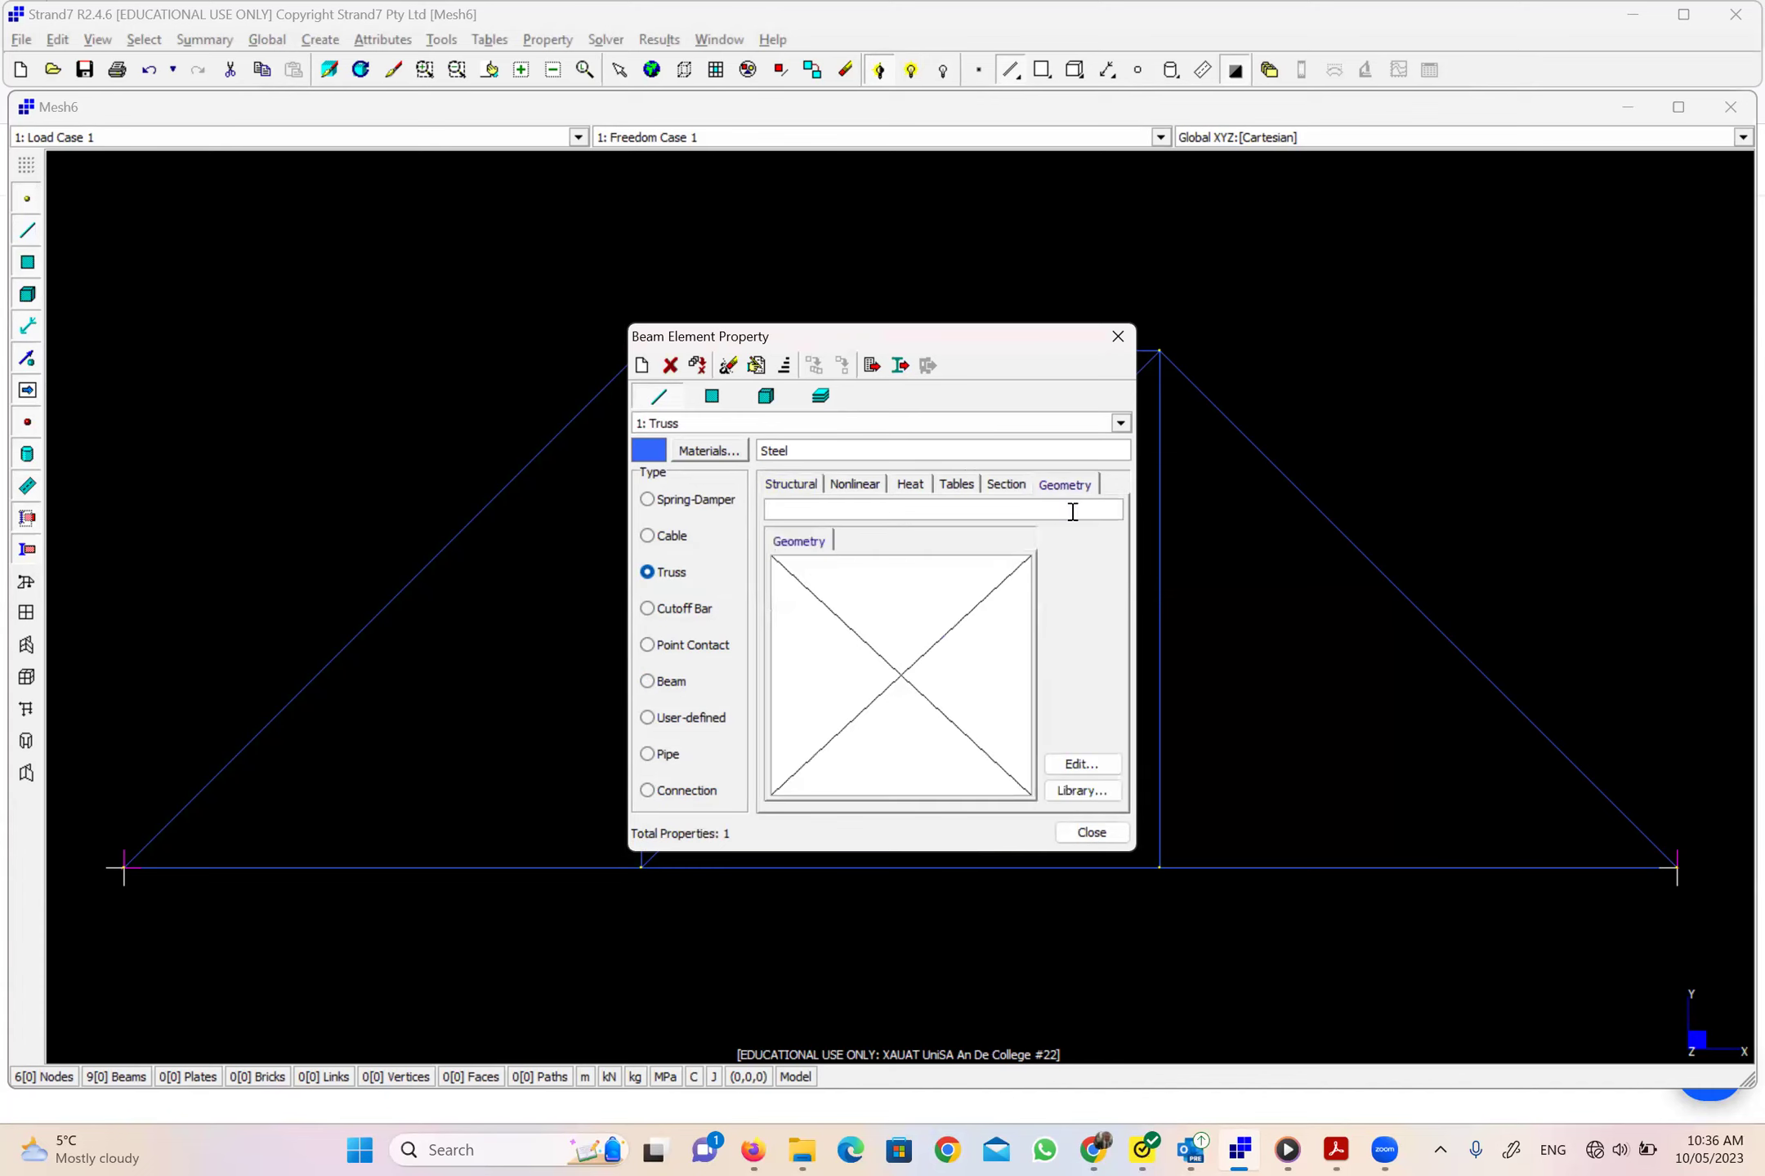
click(1099, 791)
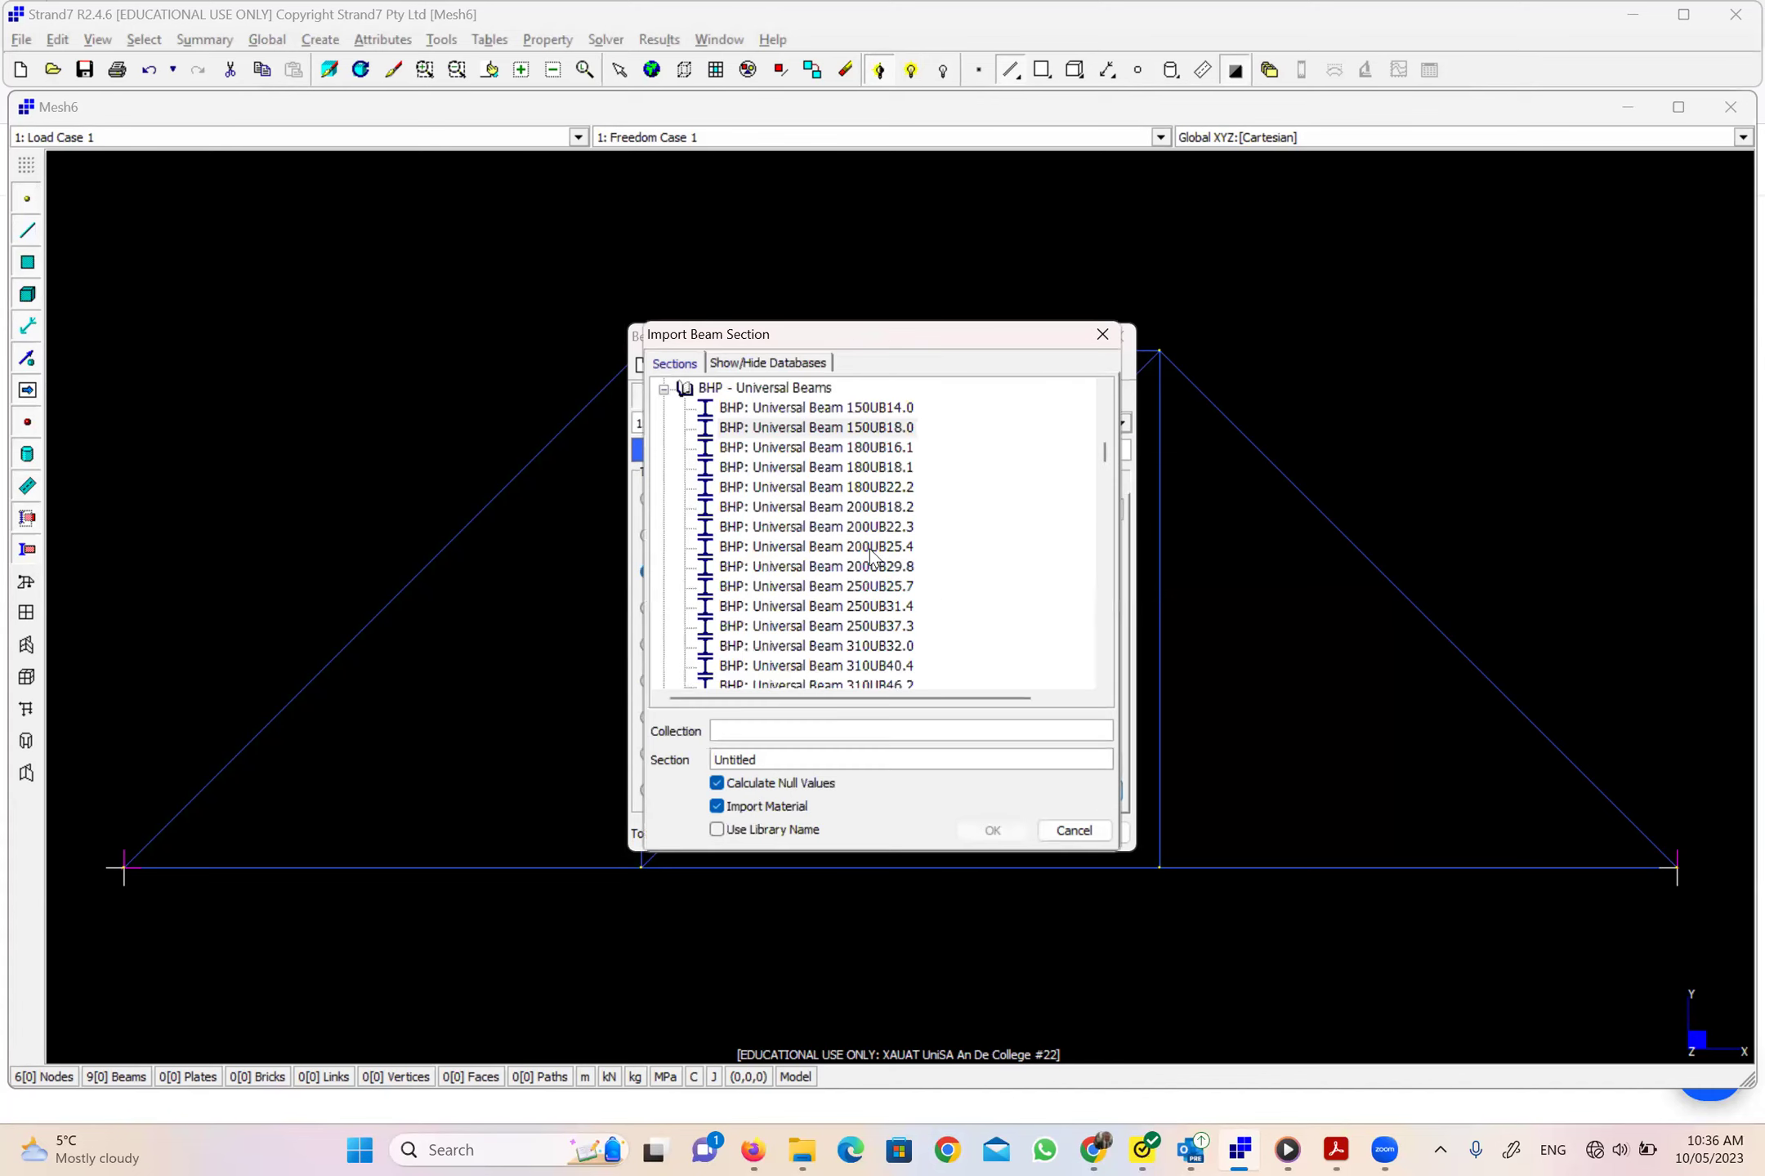
click(838, 427)
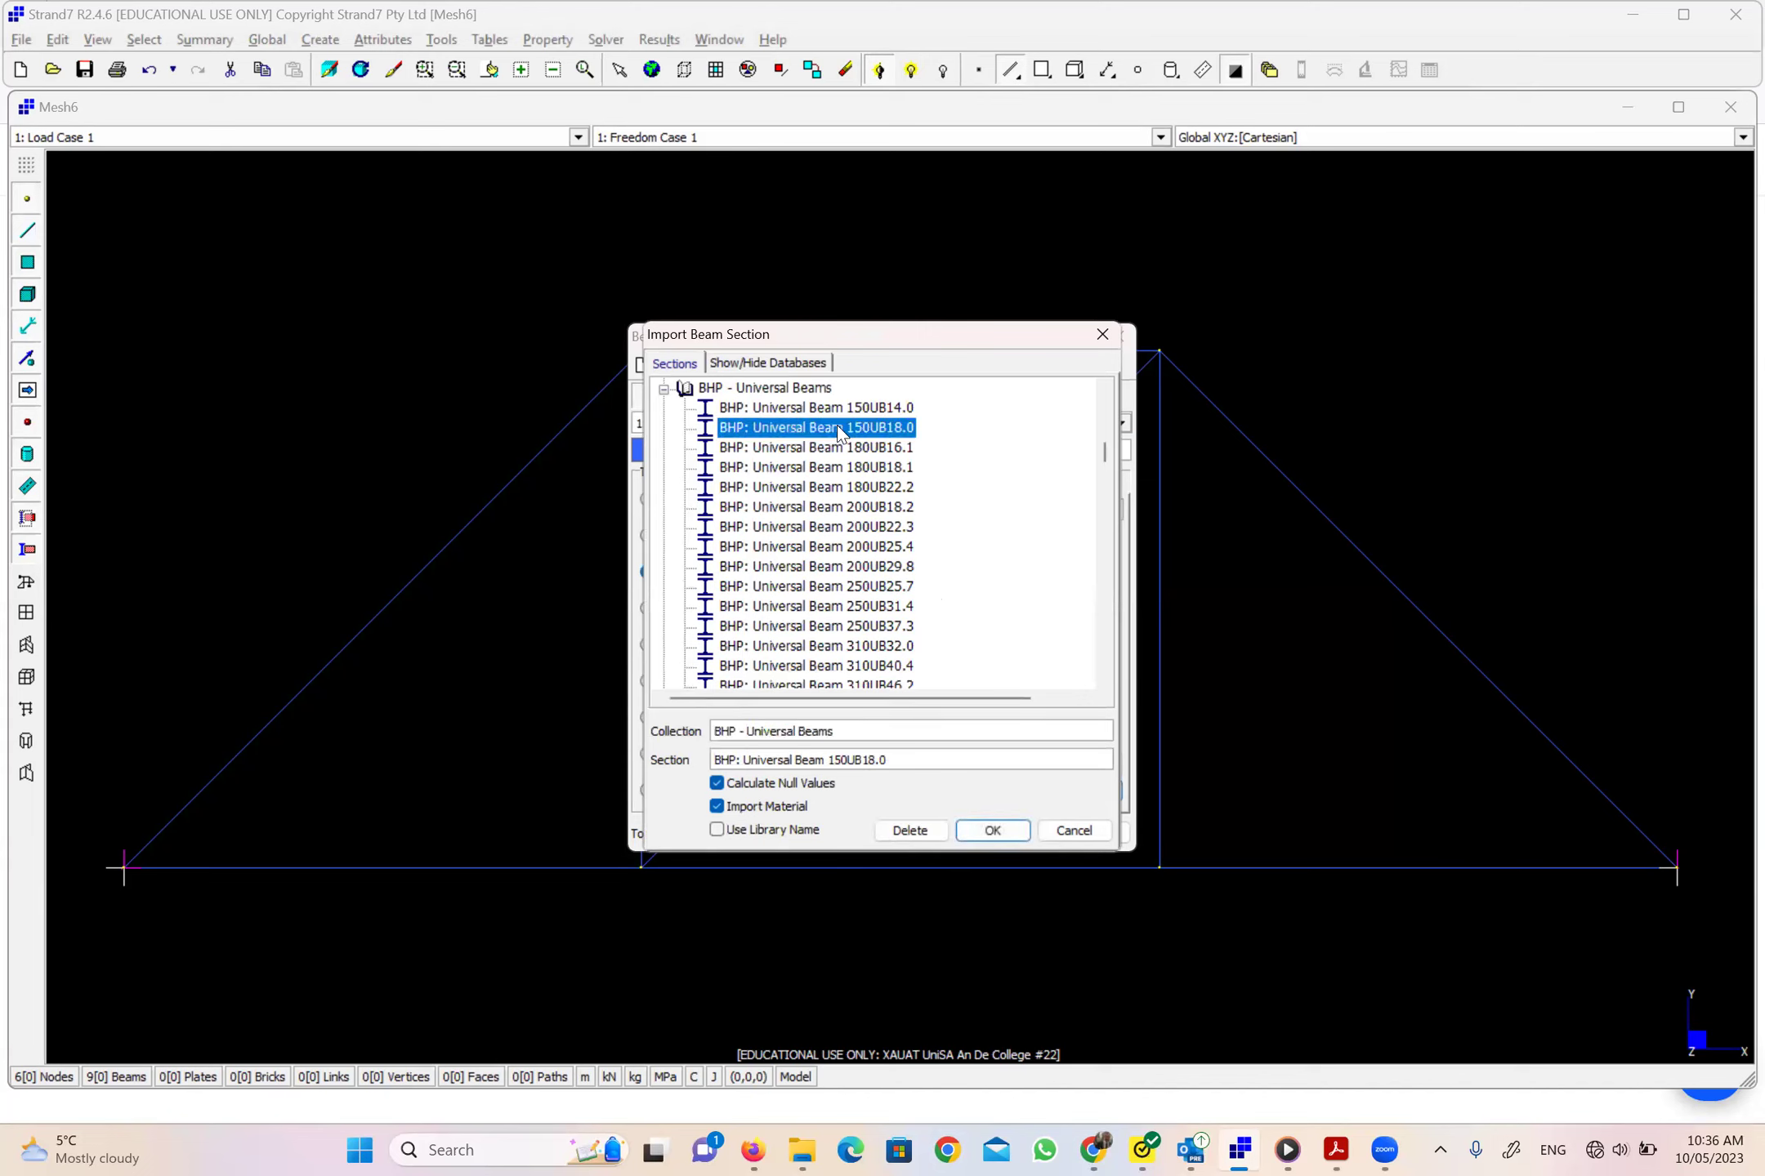
click(992, 831)
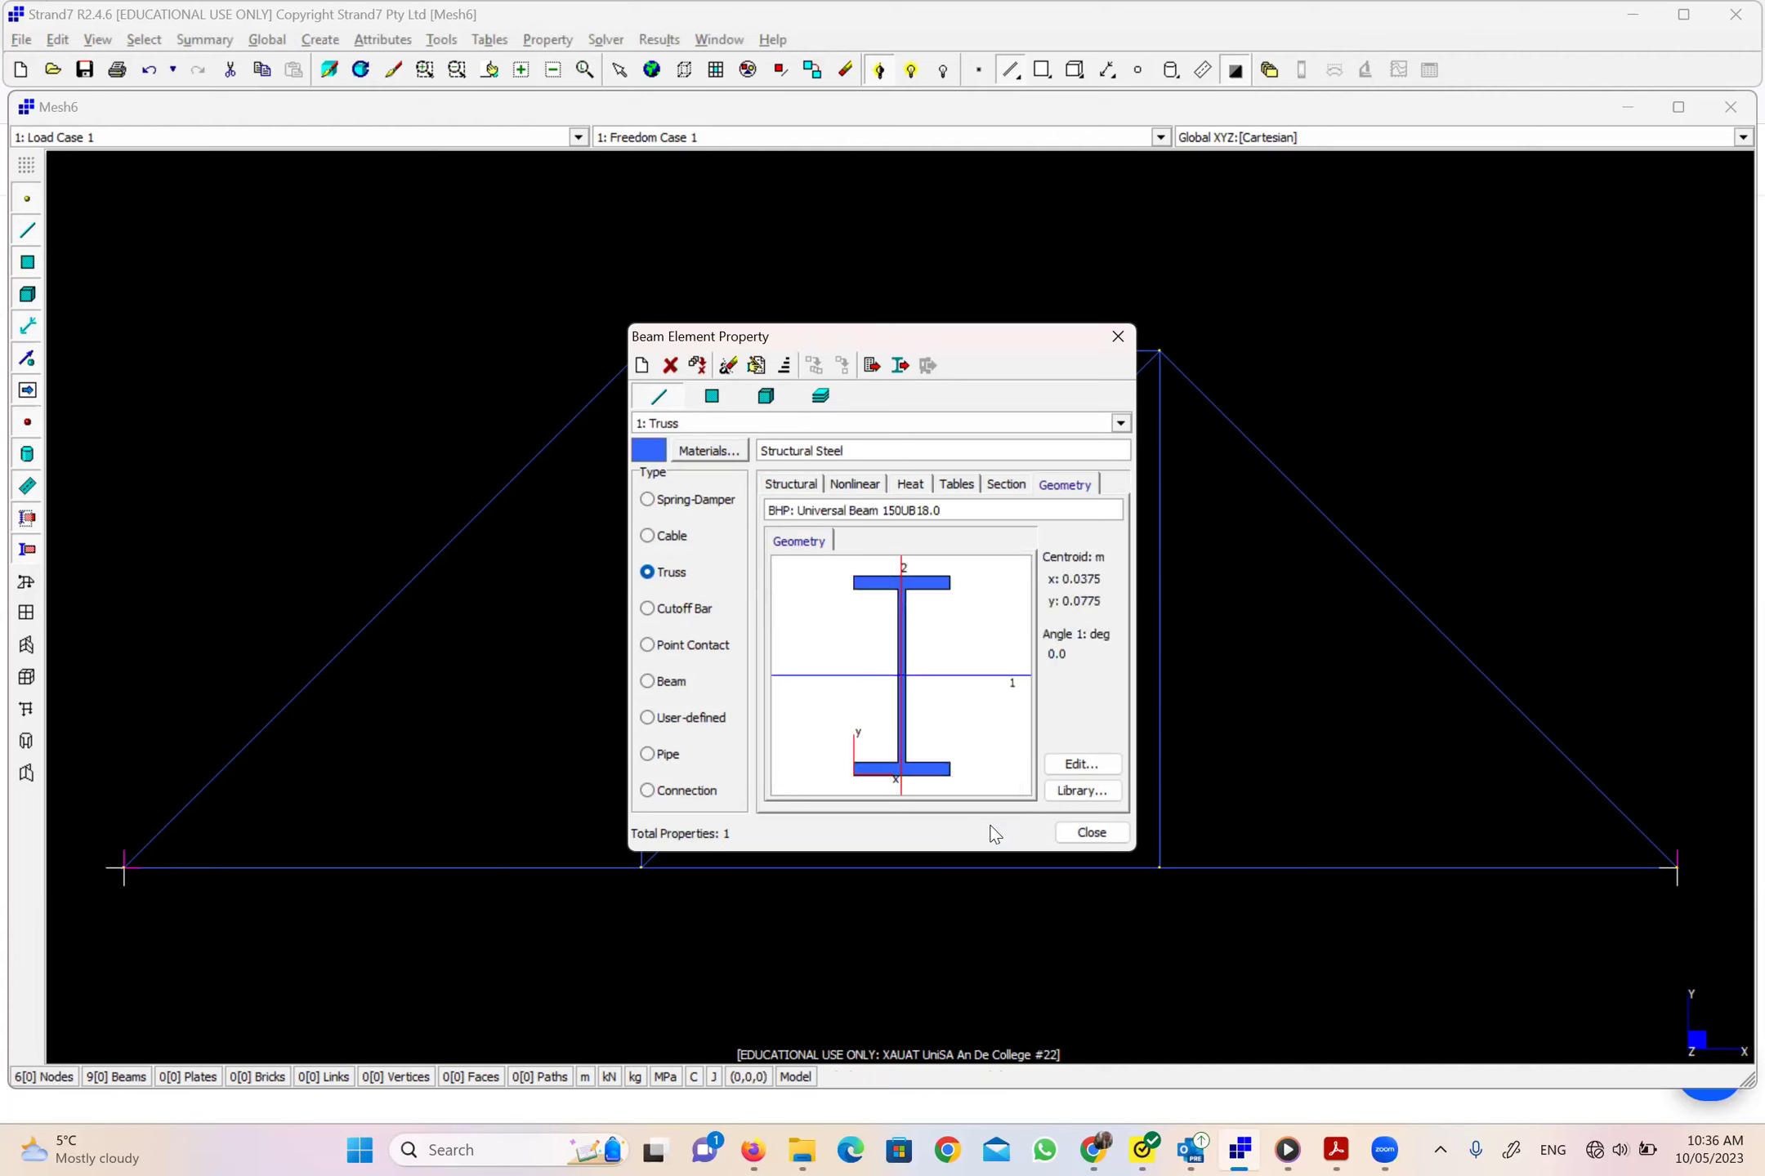
click(1093, 832)
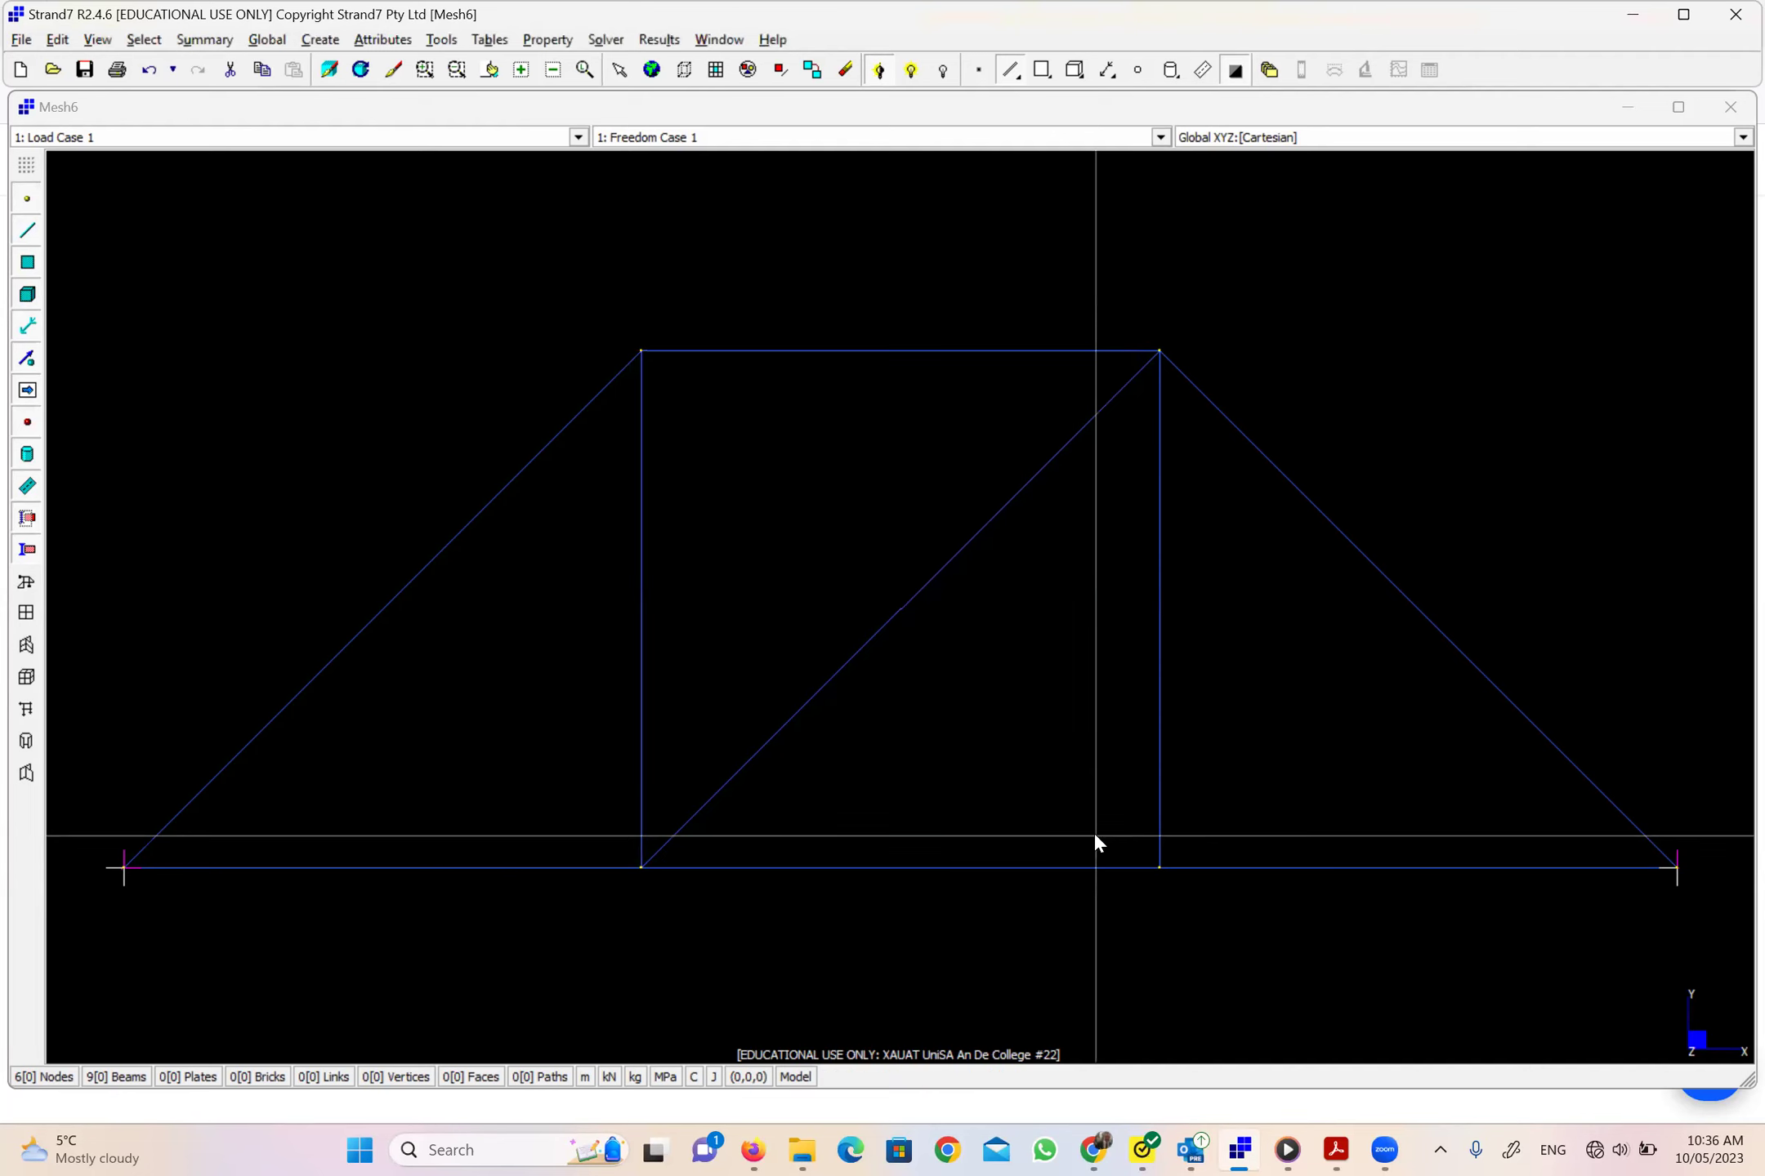
Set the entity display mode of the beams to Solid.
click(97, 40)
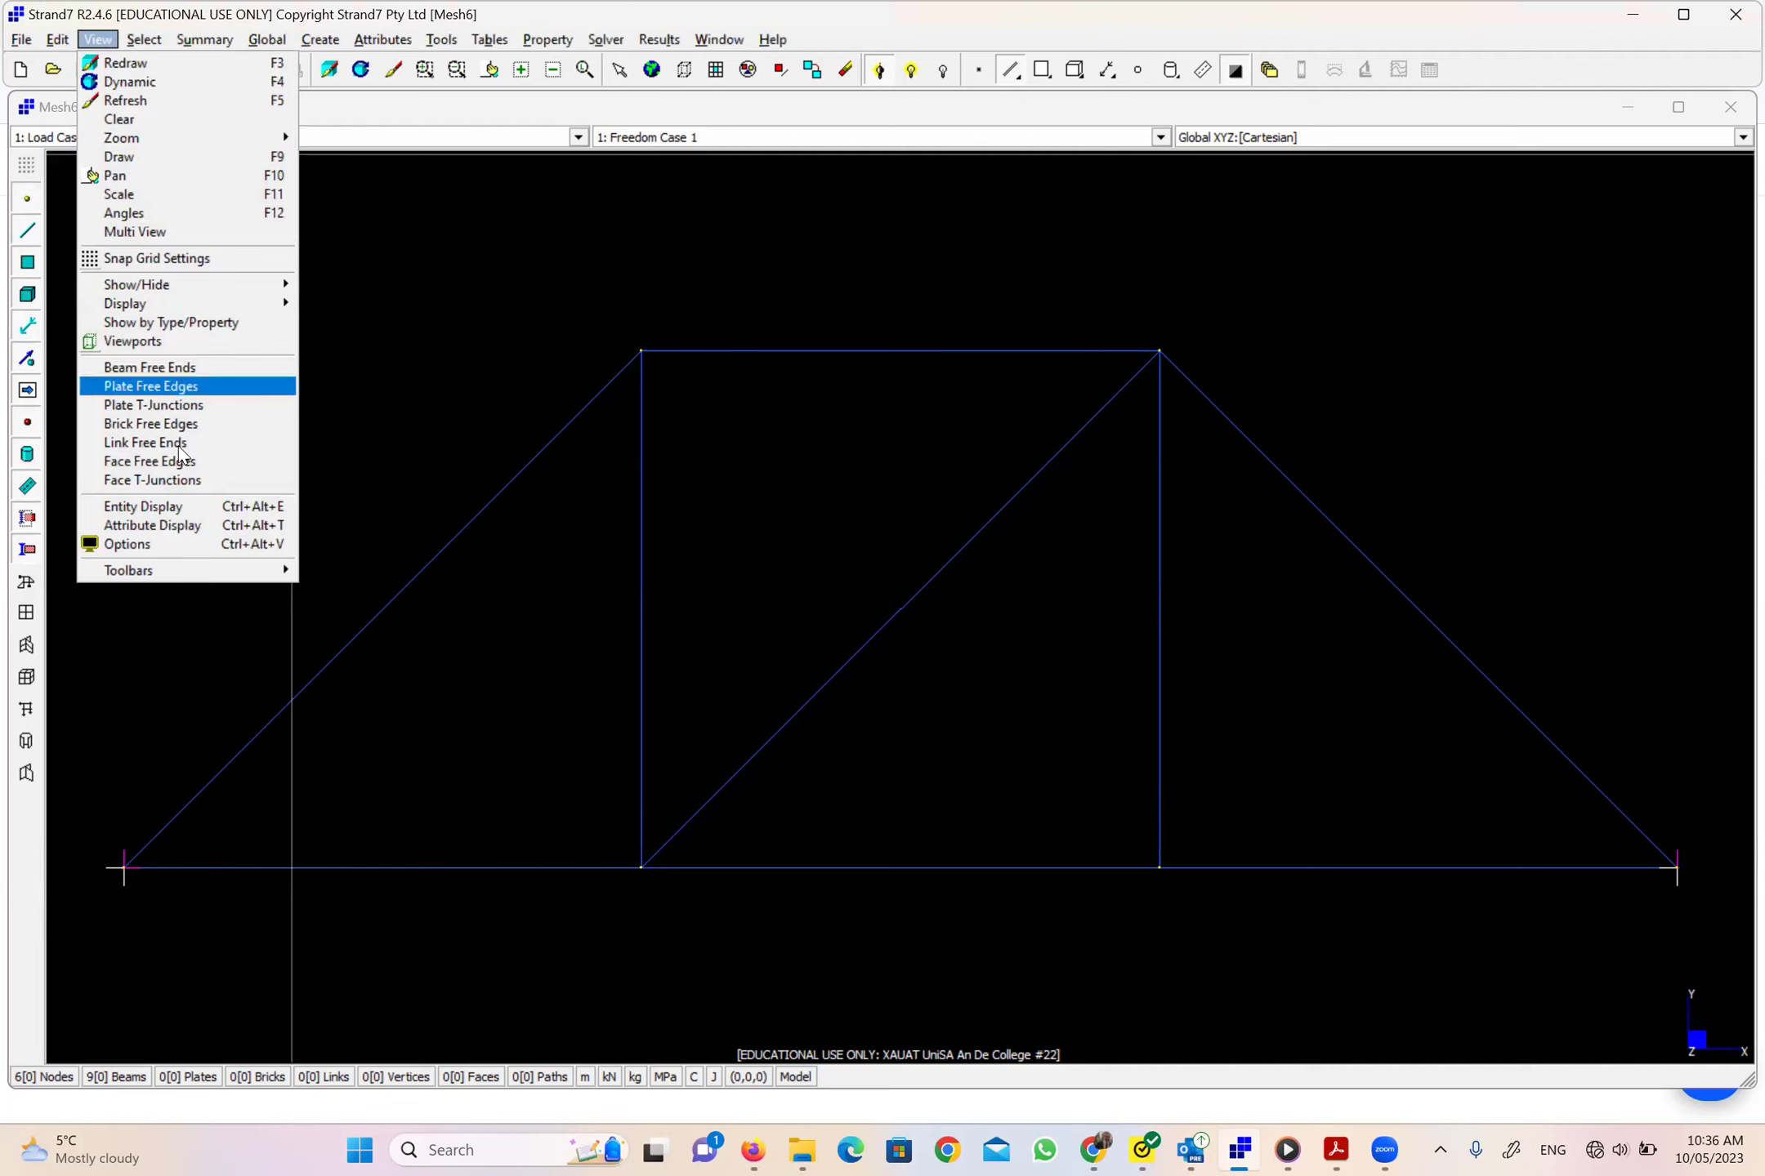
click(204, 506)
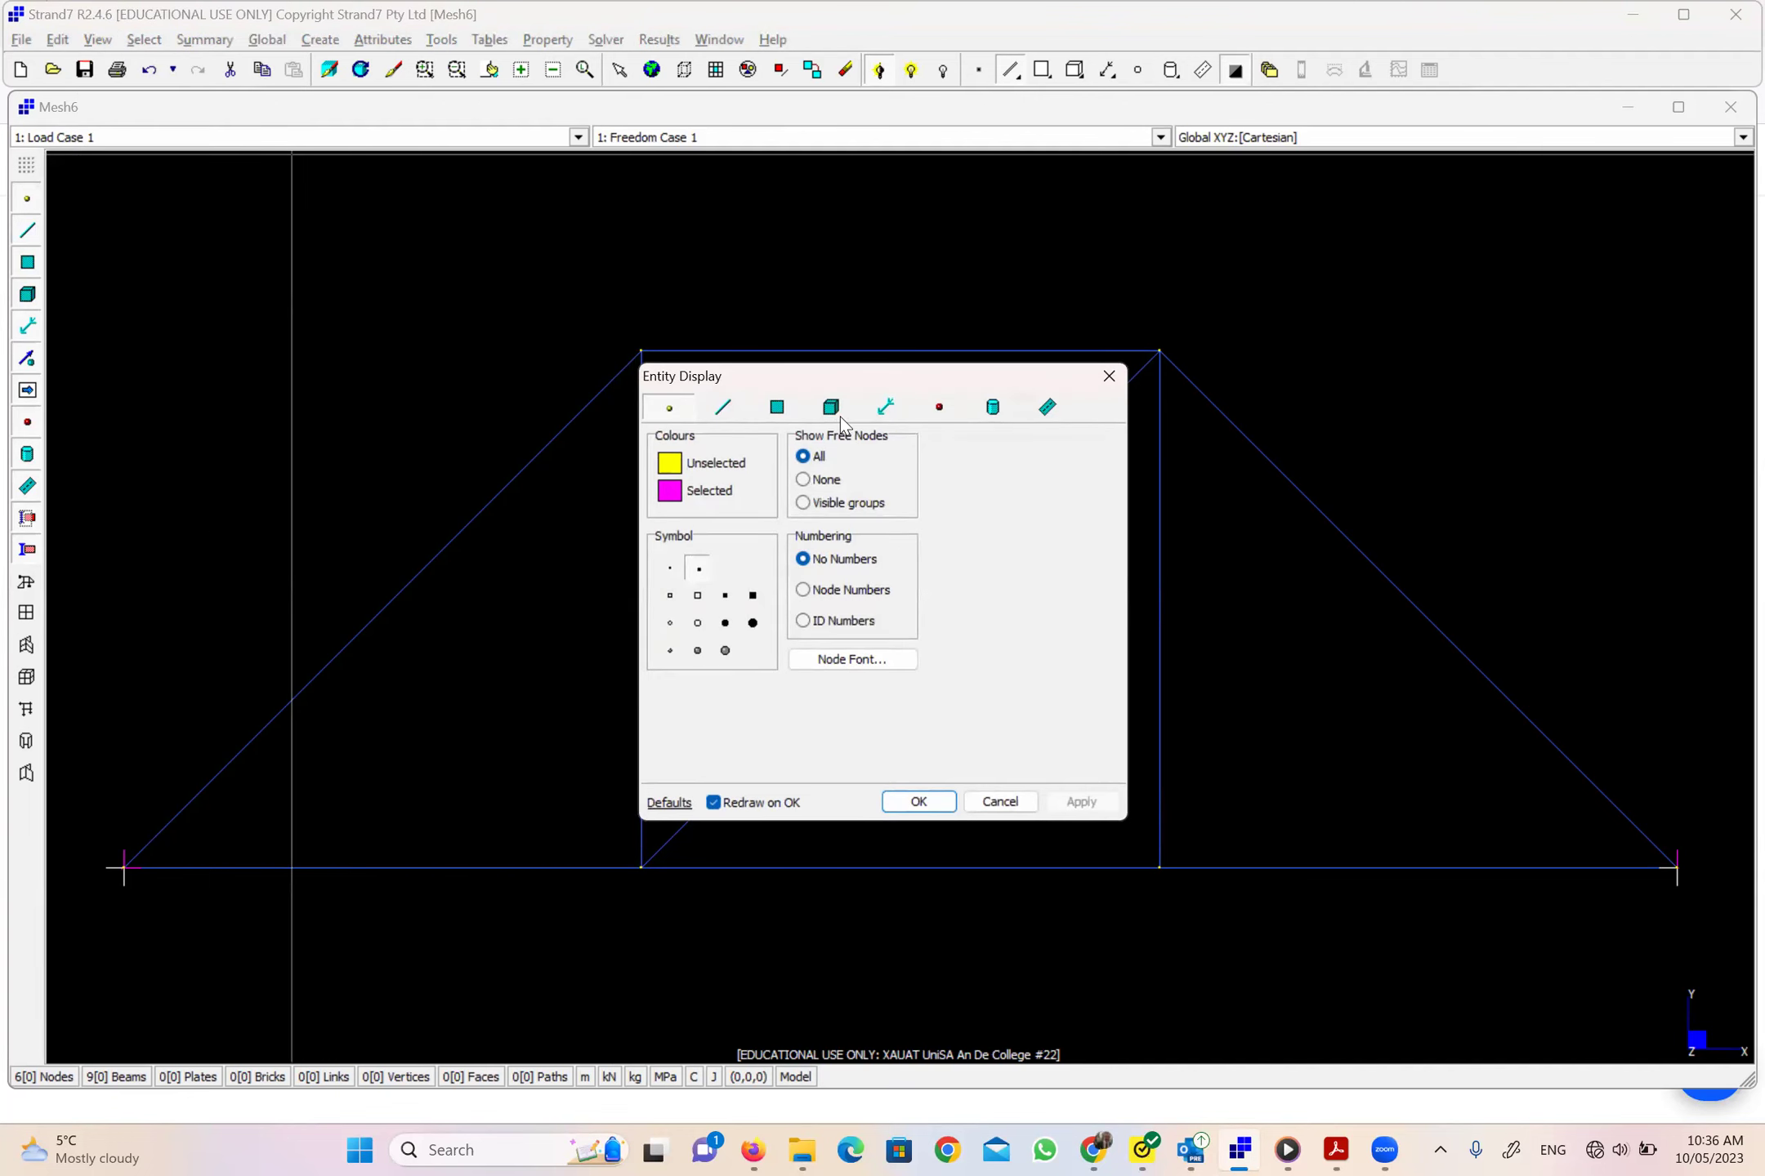
click(724, 407)
click(684, 609)
click(1062, 804)
click(682, 644)
click(1062, 801)
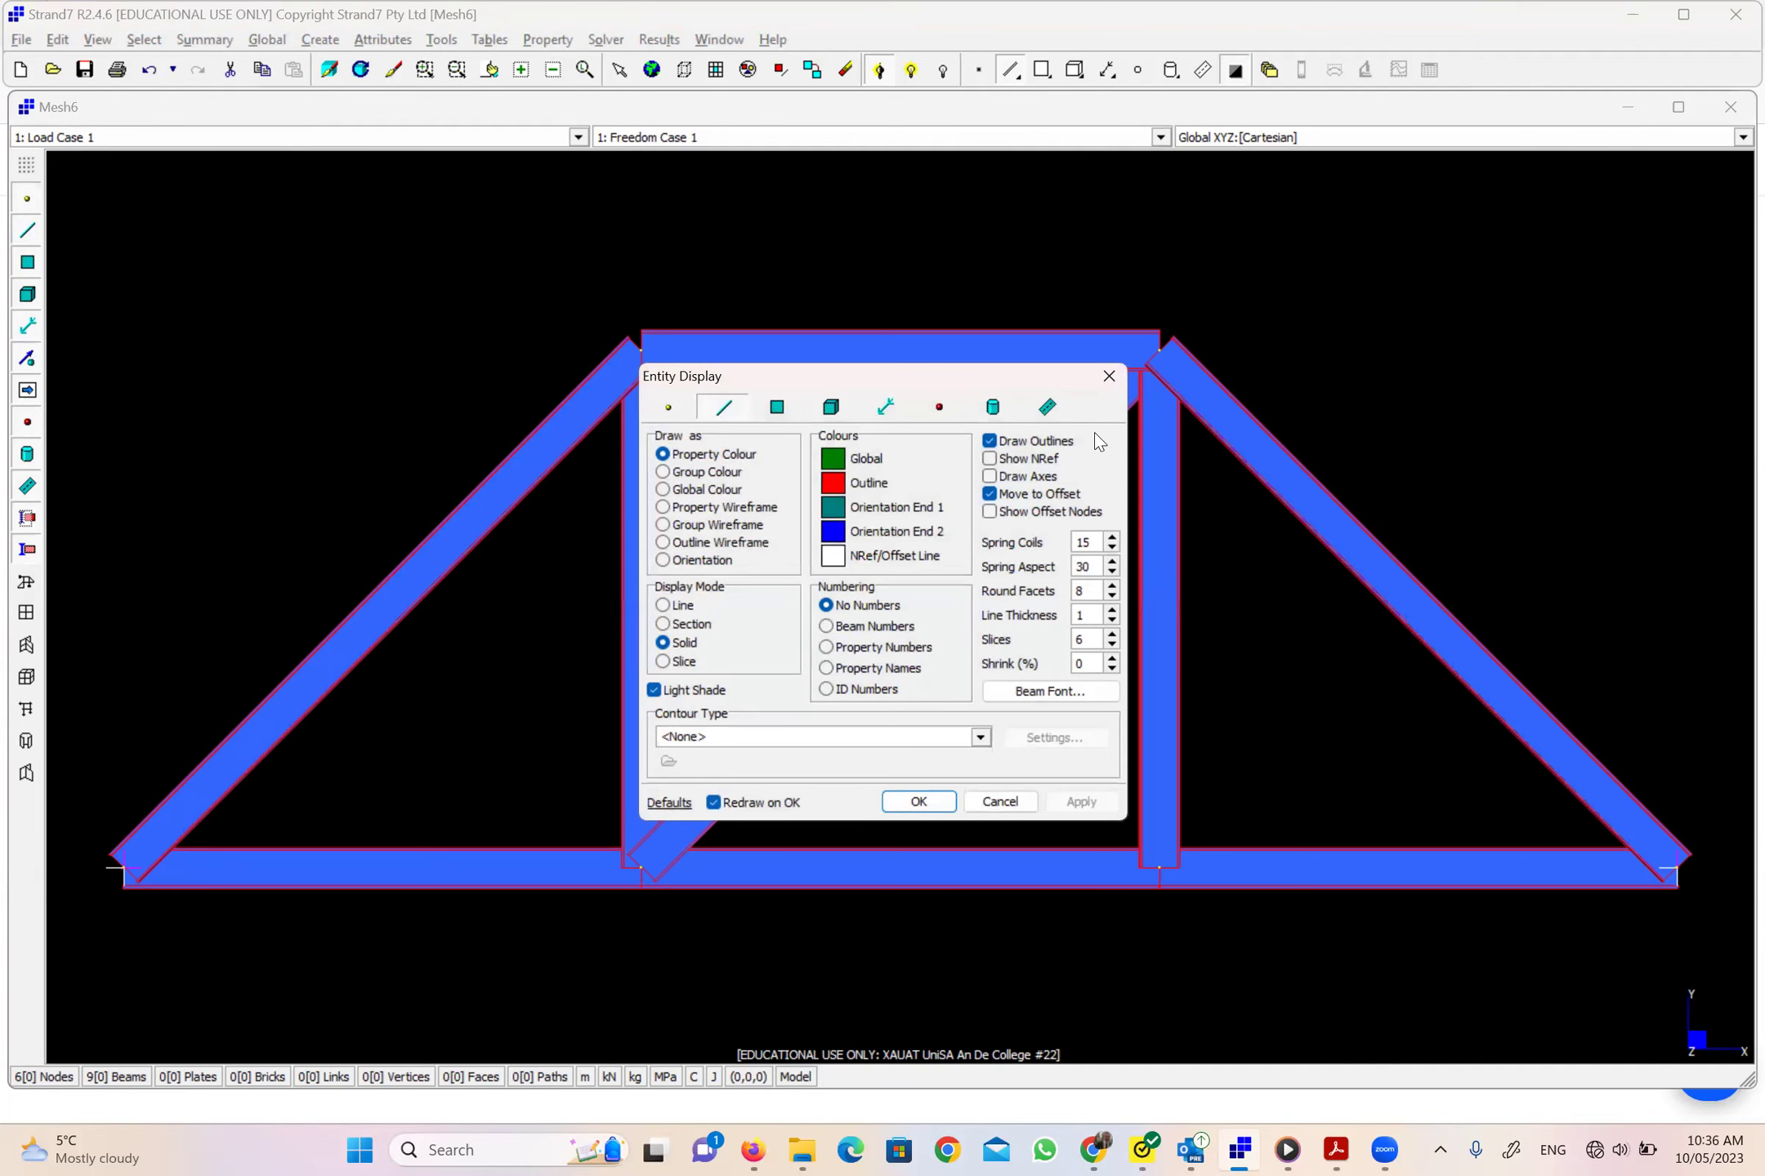
click(1107, 378)
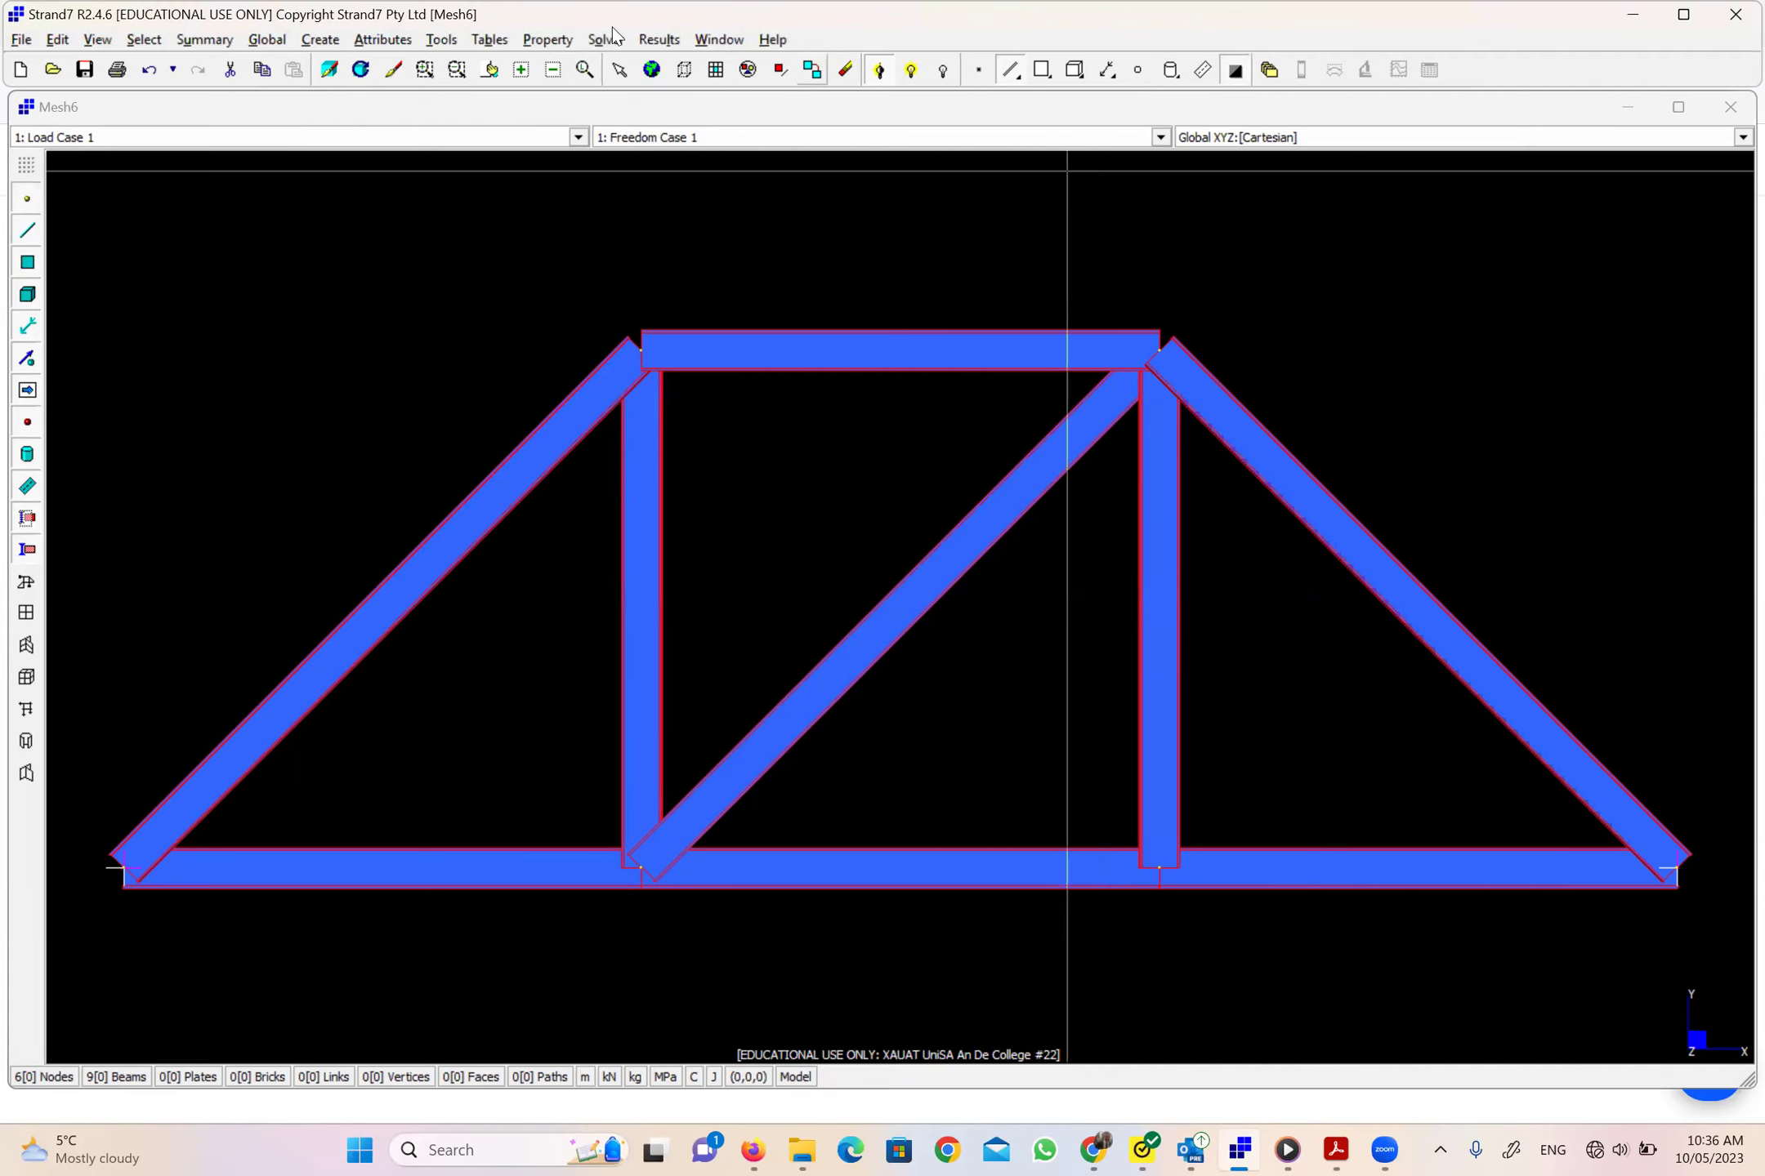
Add a second primary load case to the model.
click(353, 139)
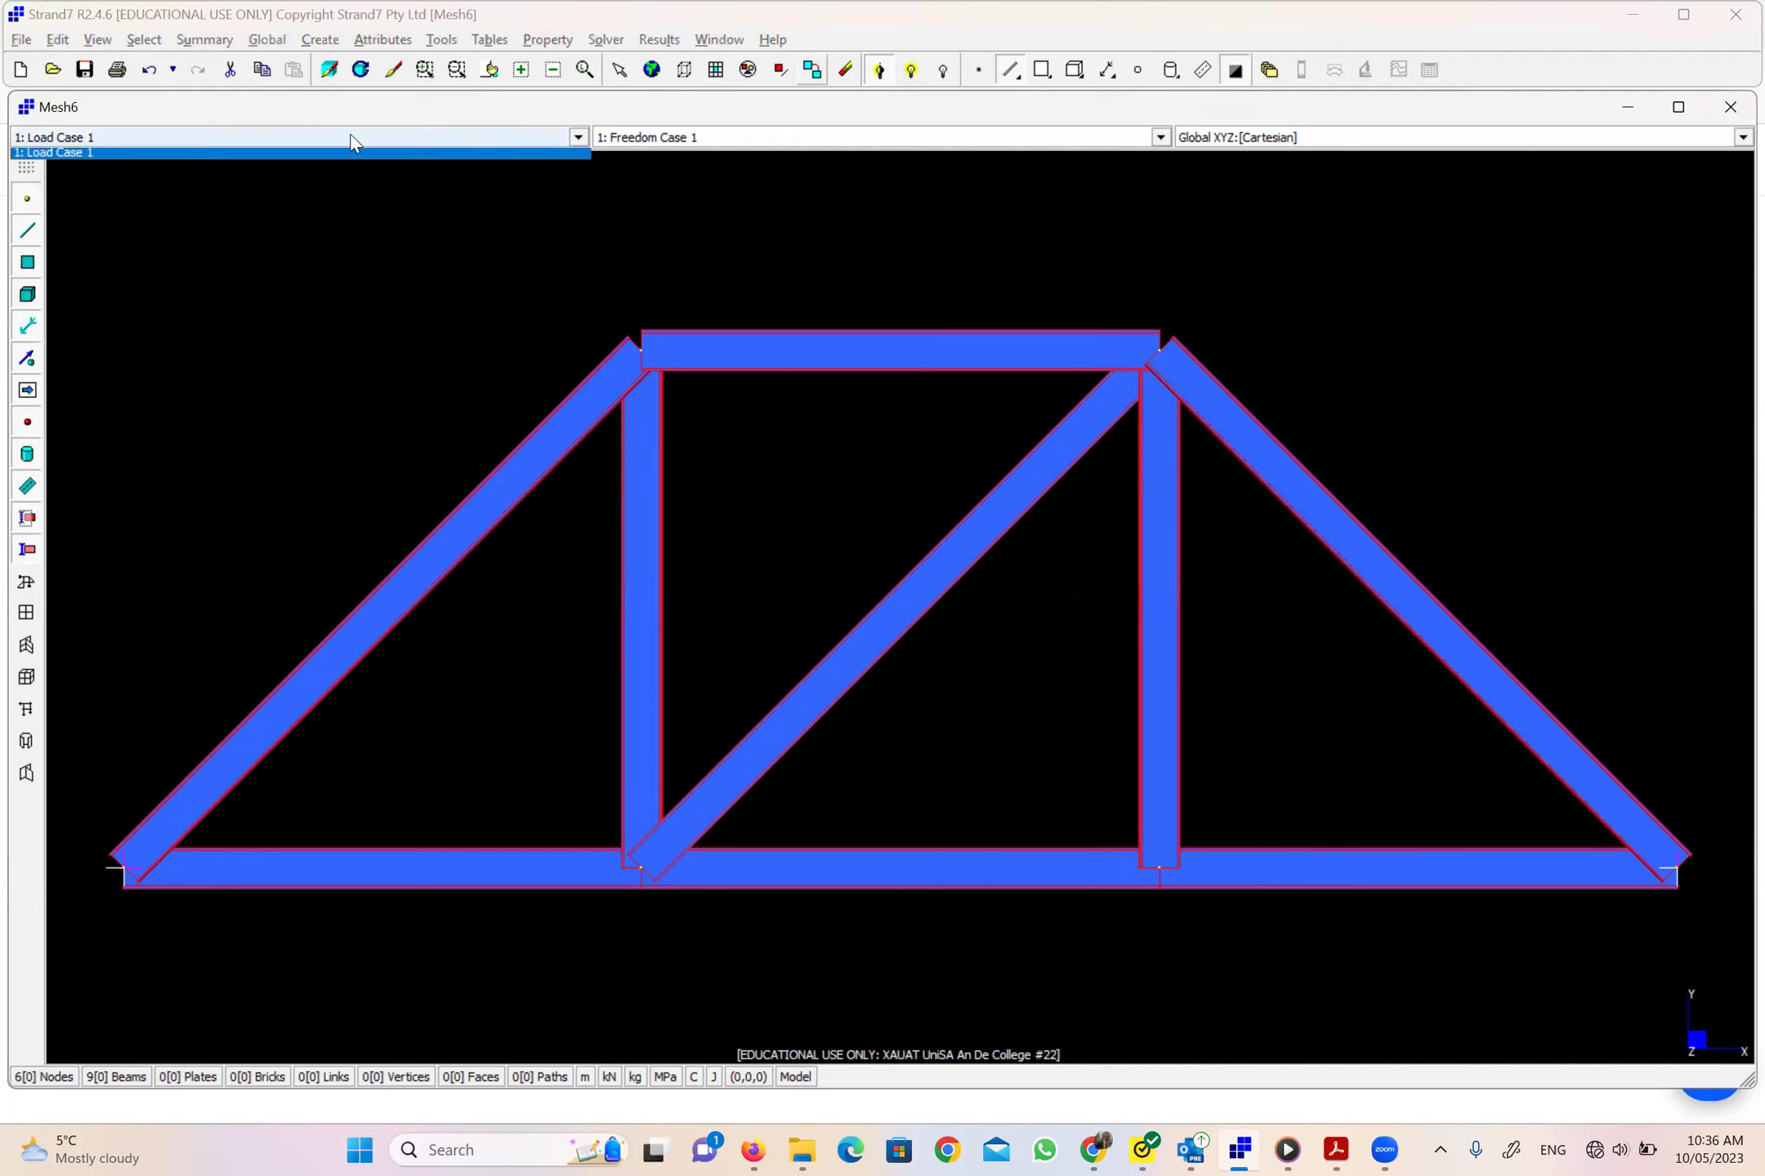
click(347, 131)
click(347, 131)
click(348, 131)
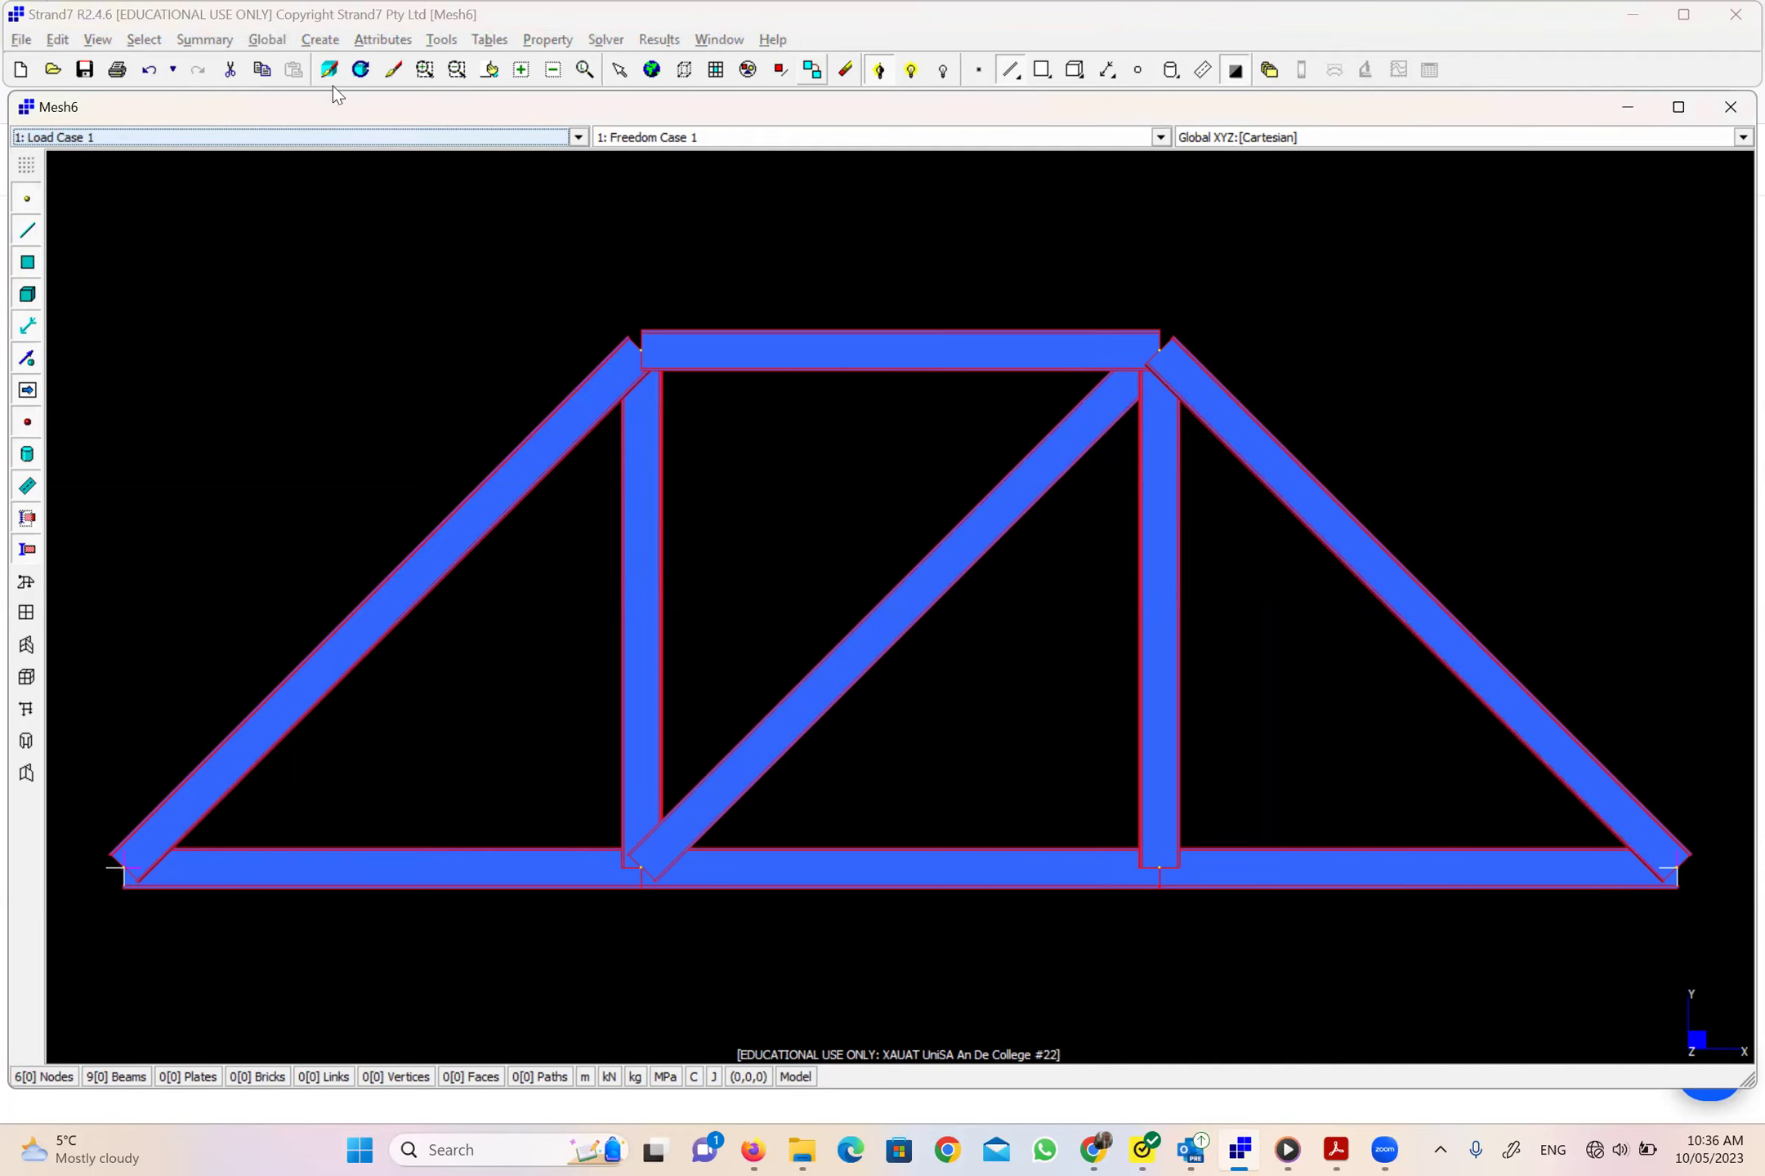
click(267, 40)
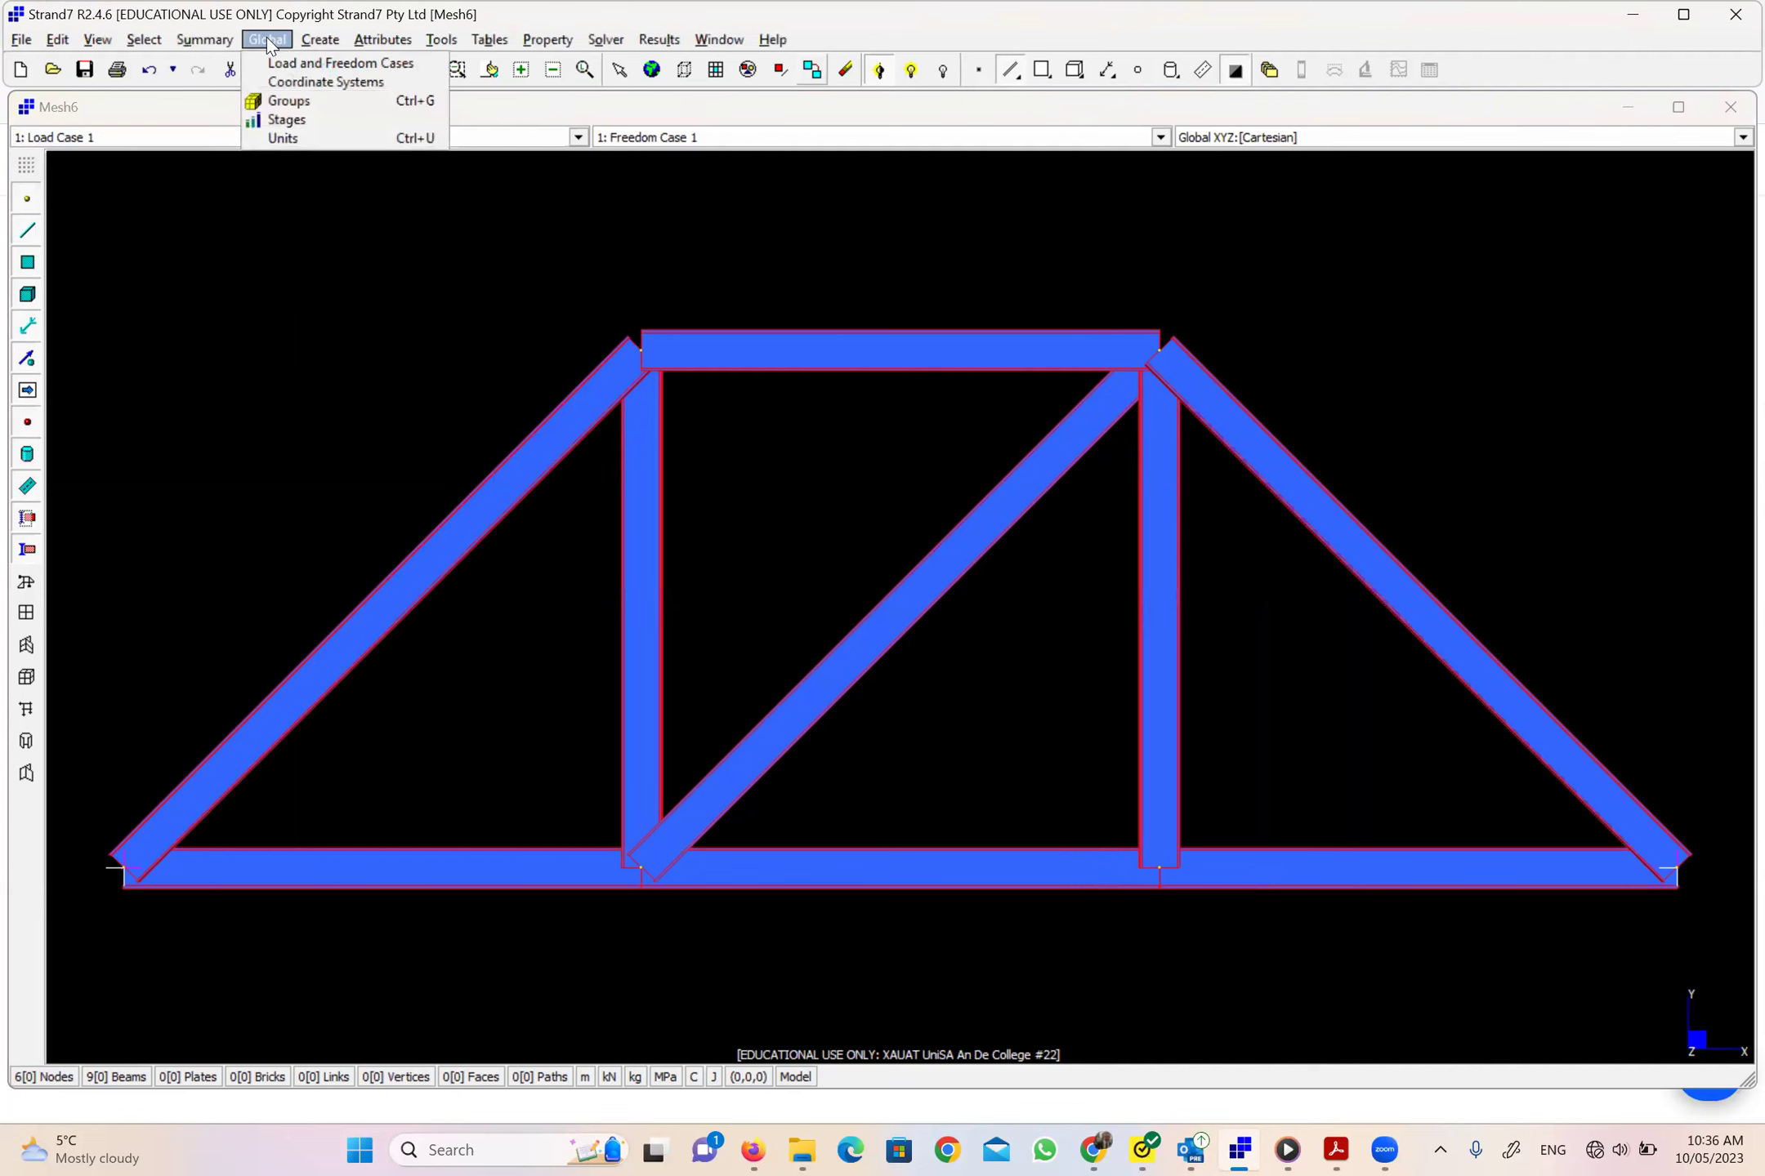
click(298, 61)
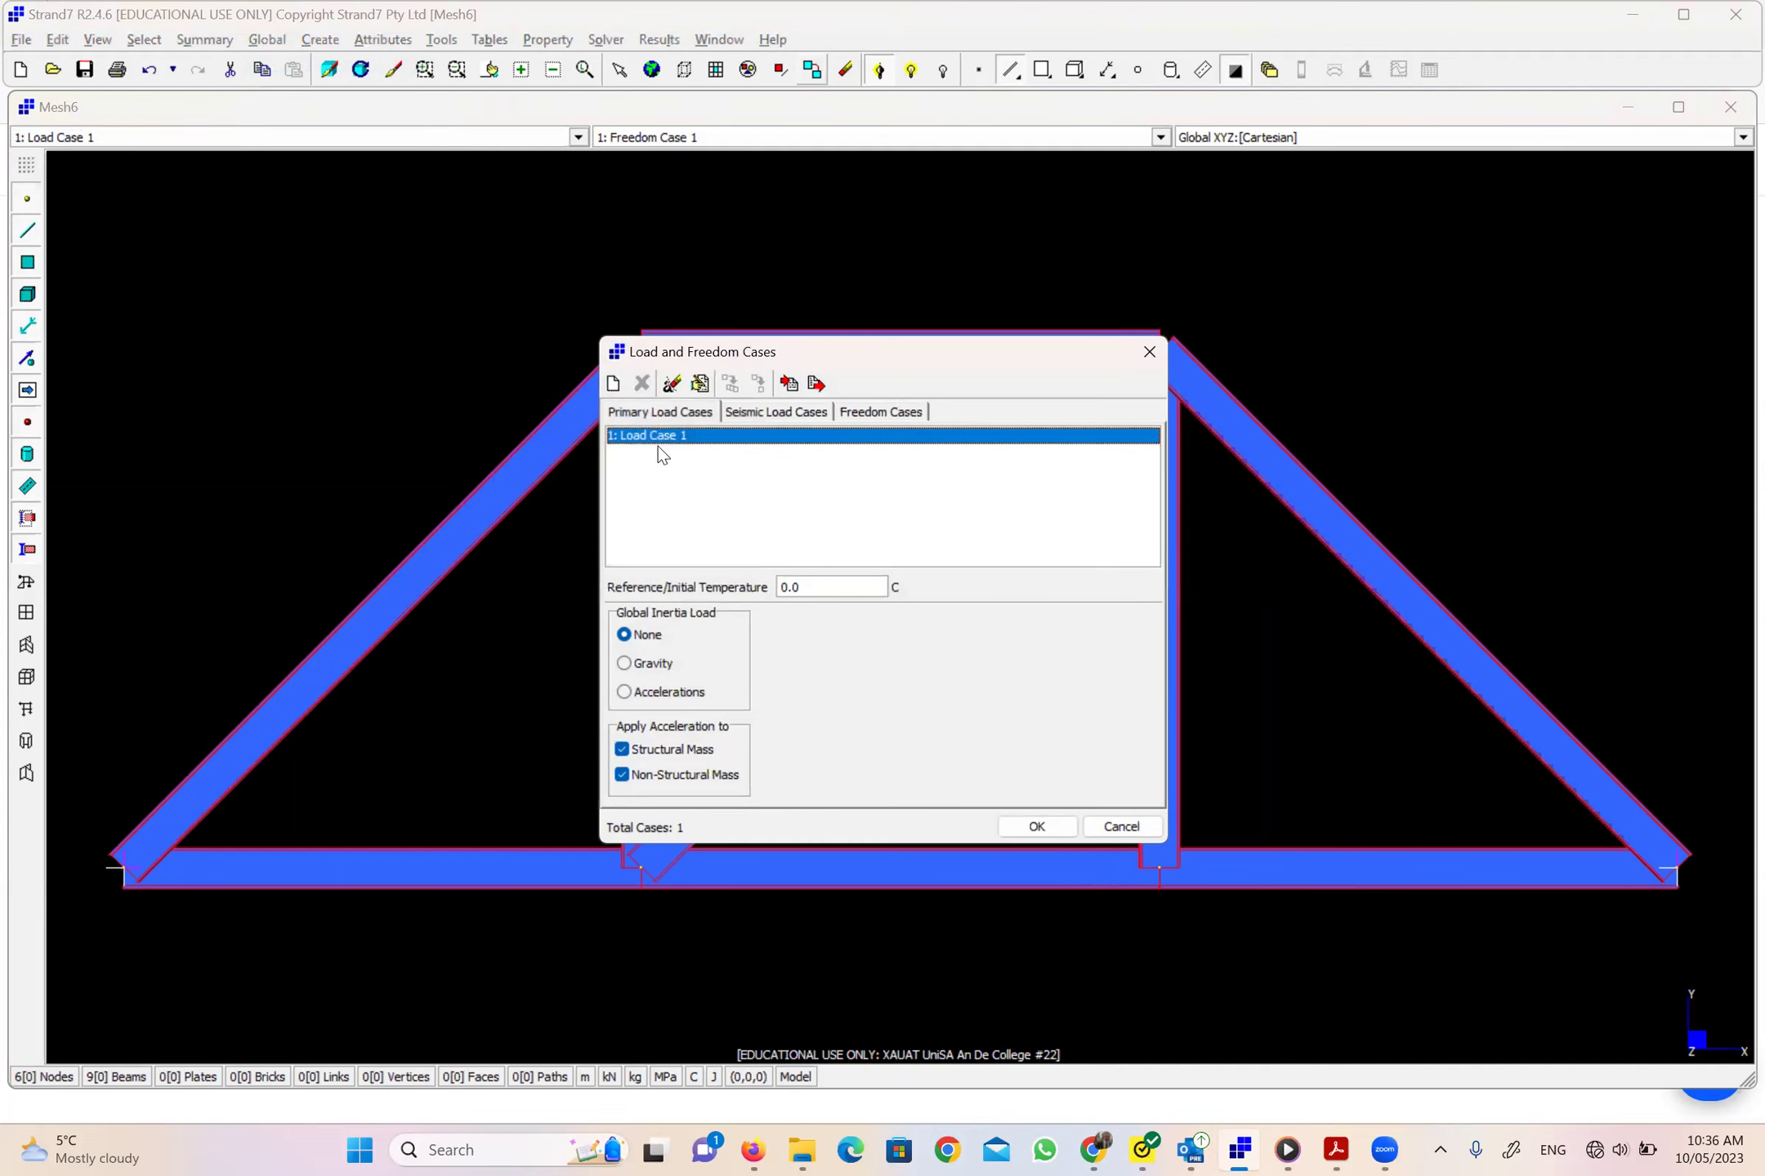
click(612, 384)
click(1062, 830)
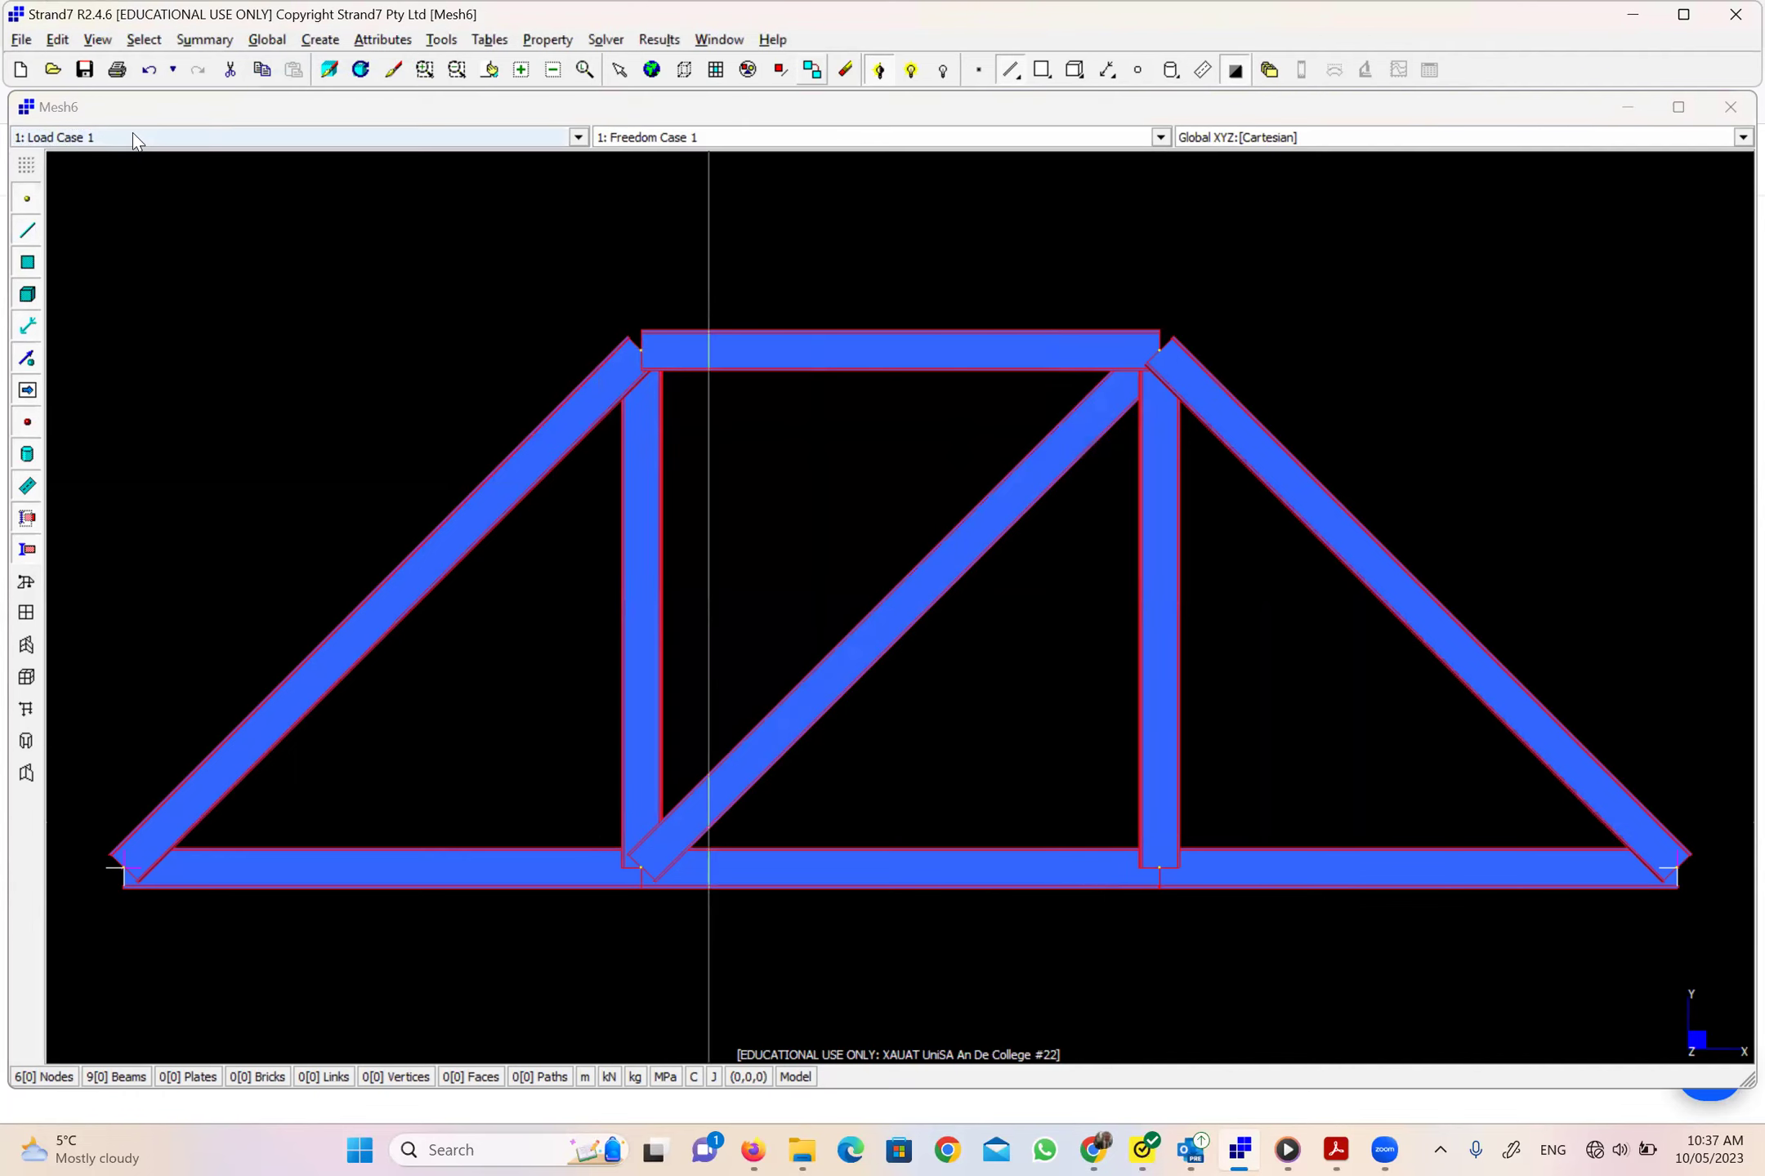
Apply a global point force of -10 kN in Y at mid-length (a = 0.5) of the middle bottom chord member in Load Case 1.
click(400, 37)
mouse_move(411, 84)
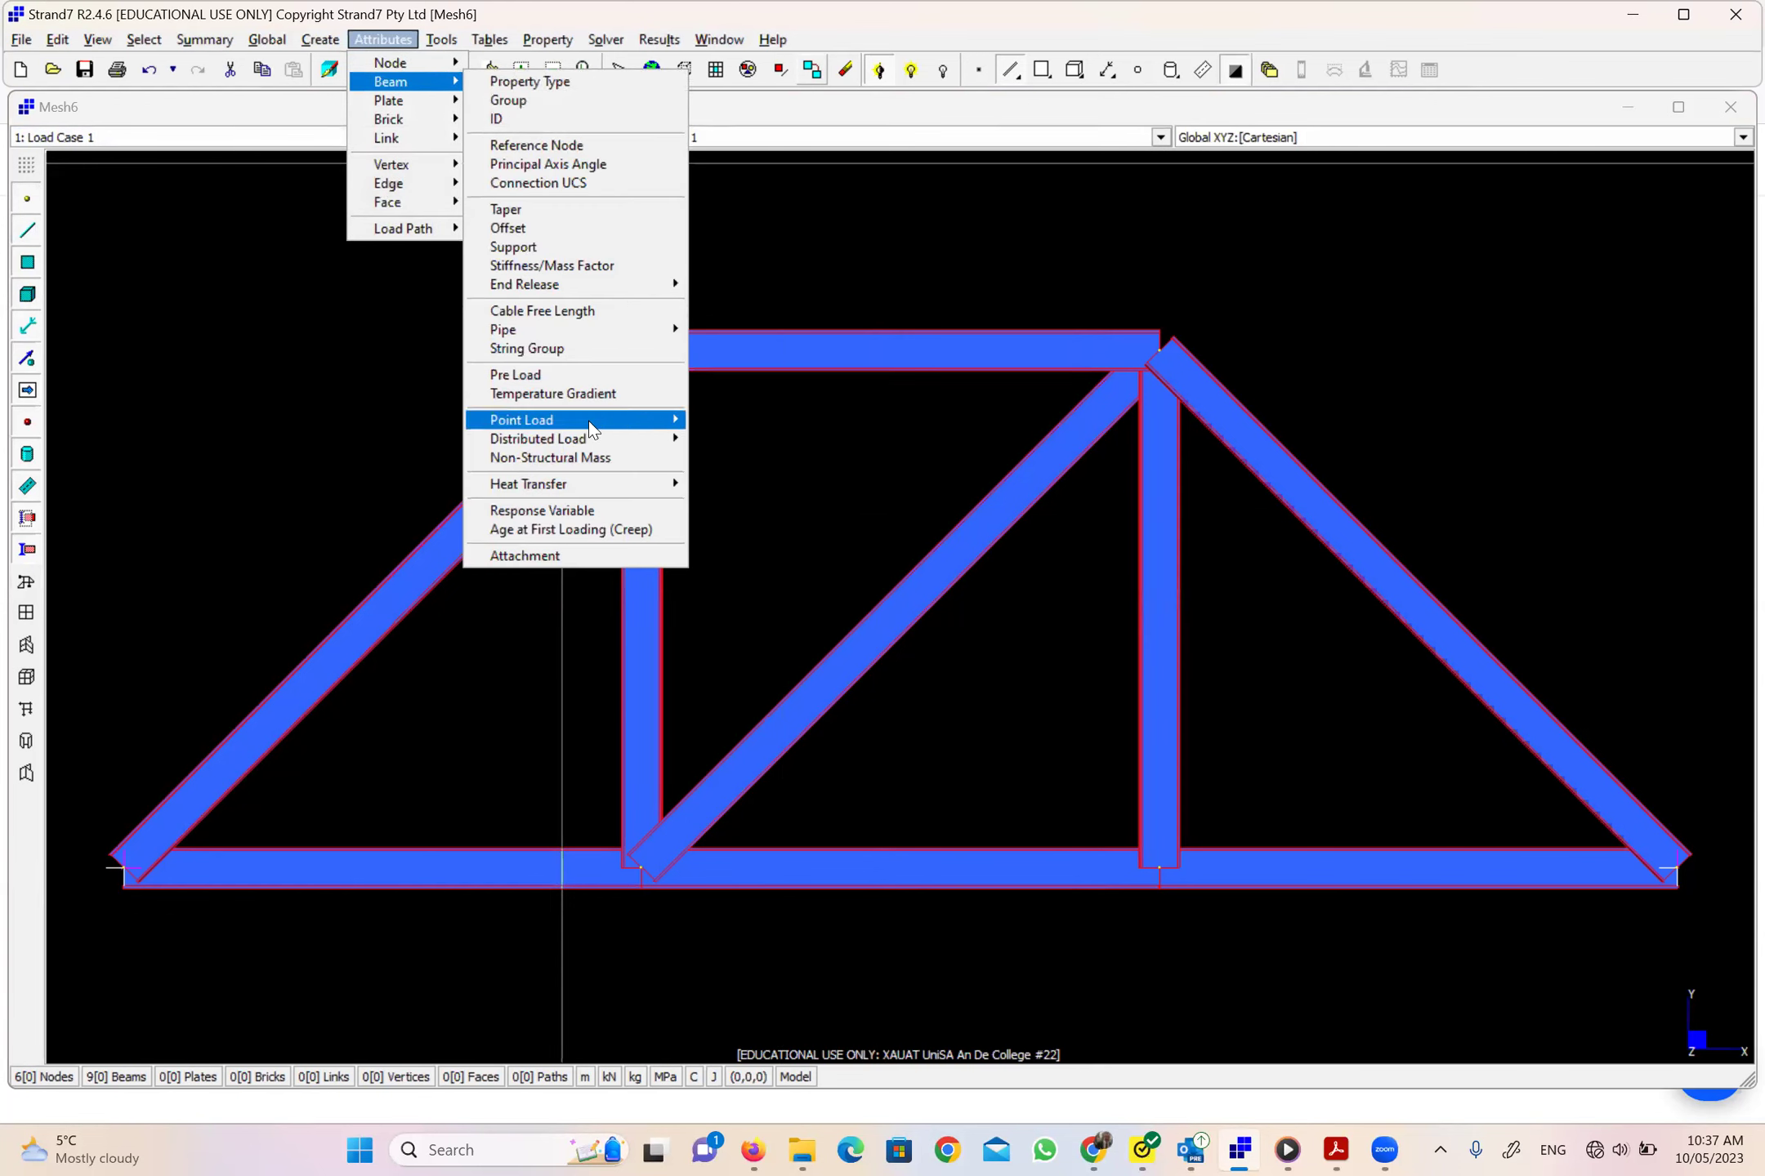
mouse_move(599, 431)
click(789, 441)
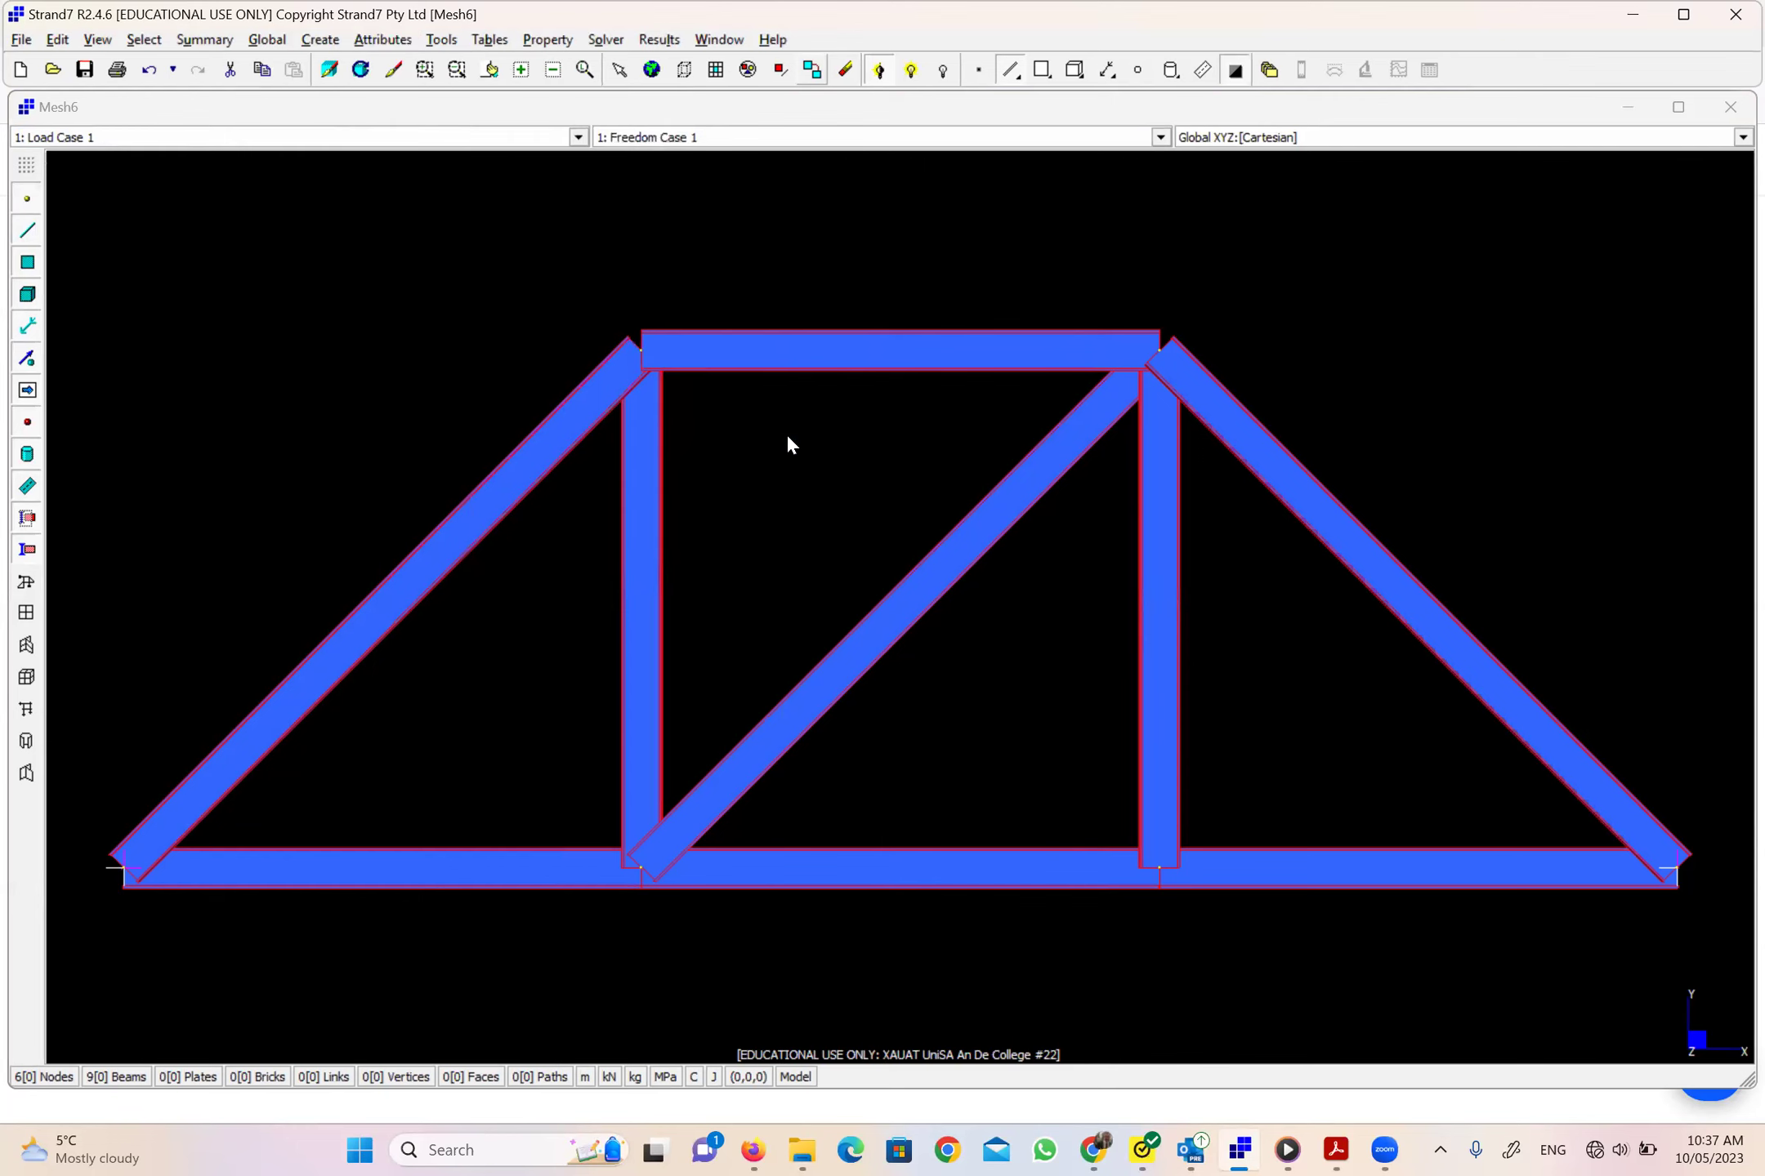
click(919, 864)
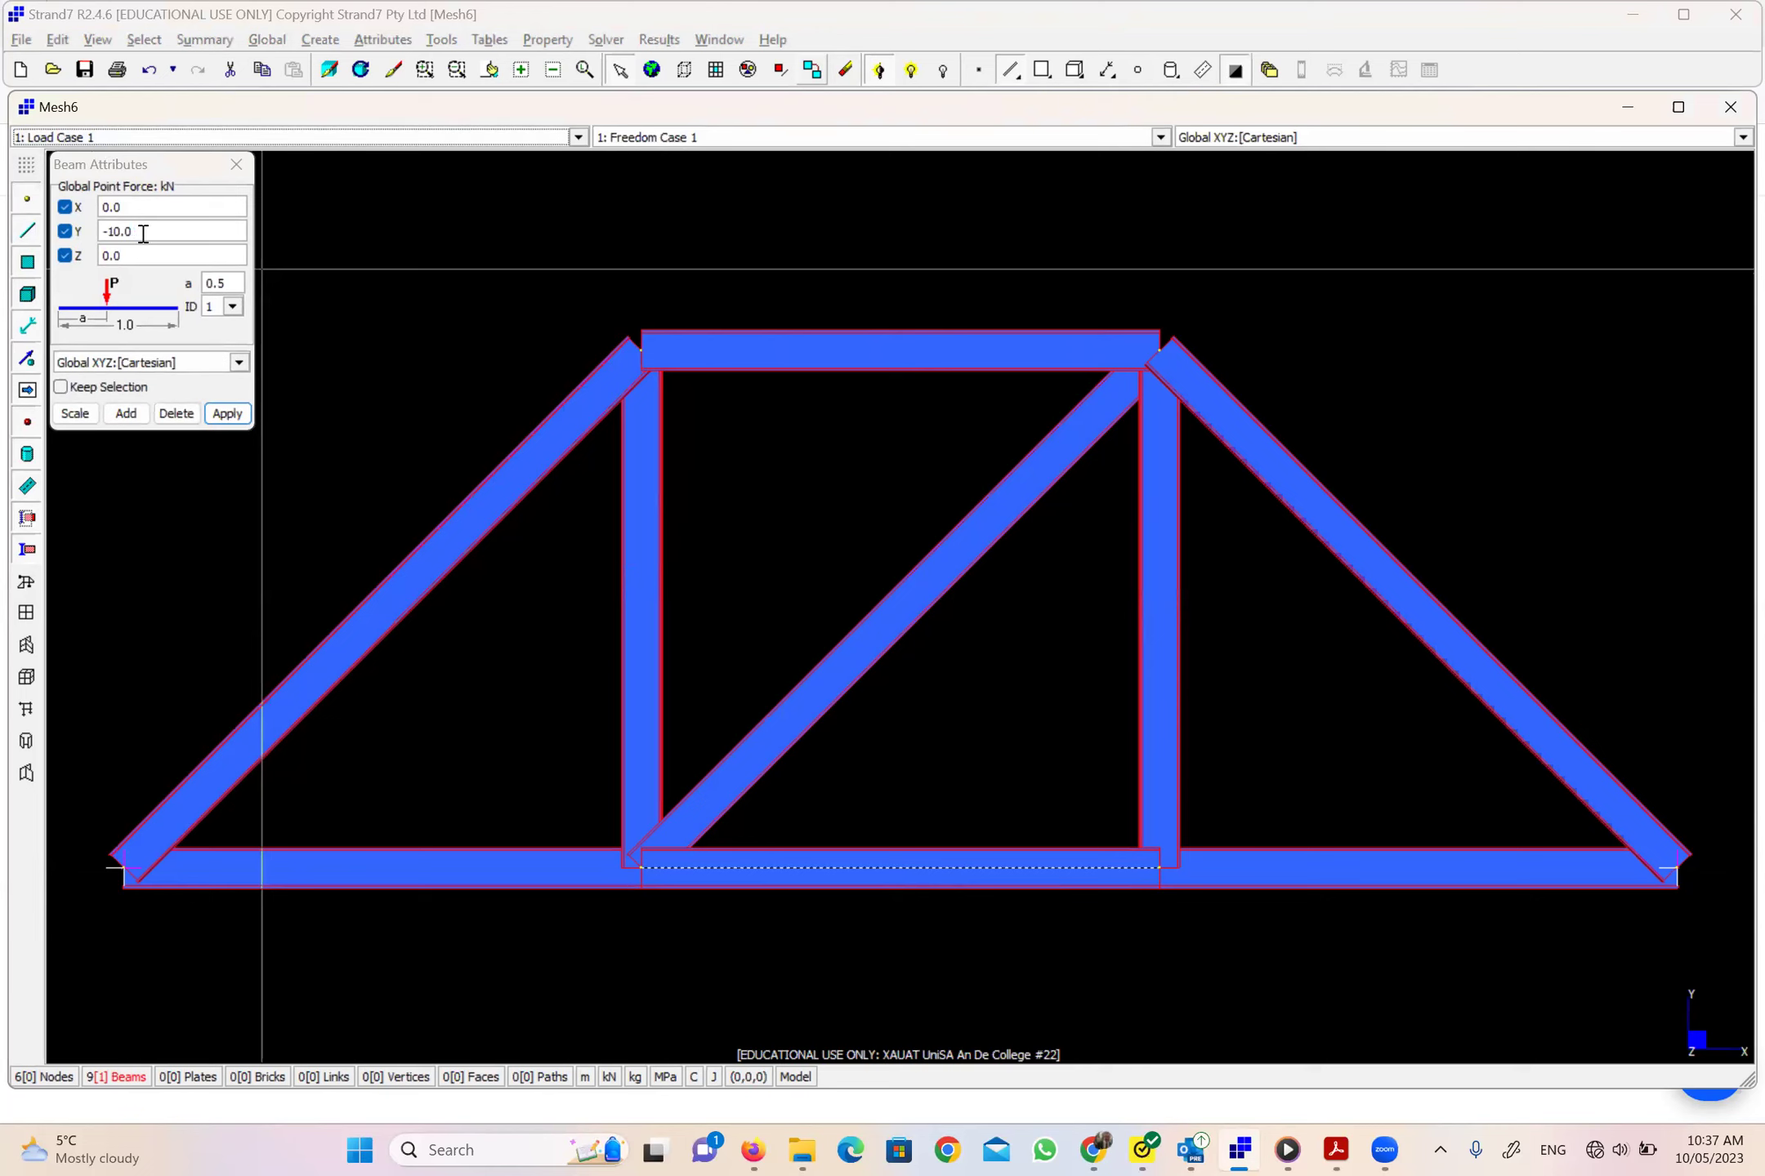
click(226, 414)
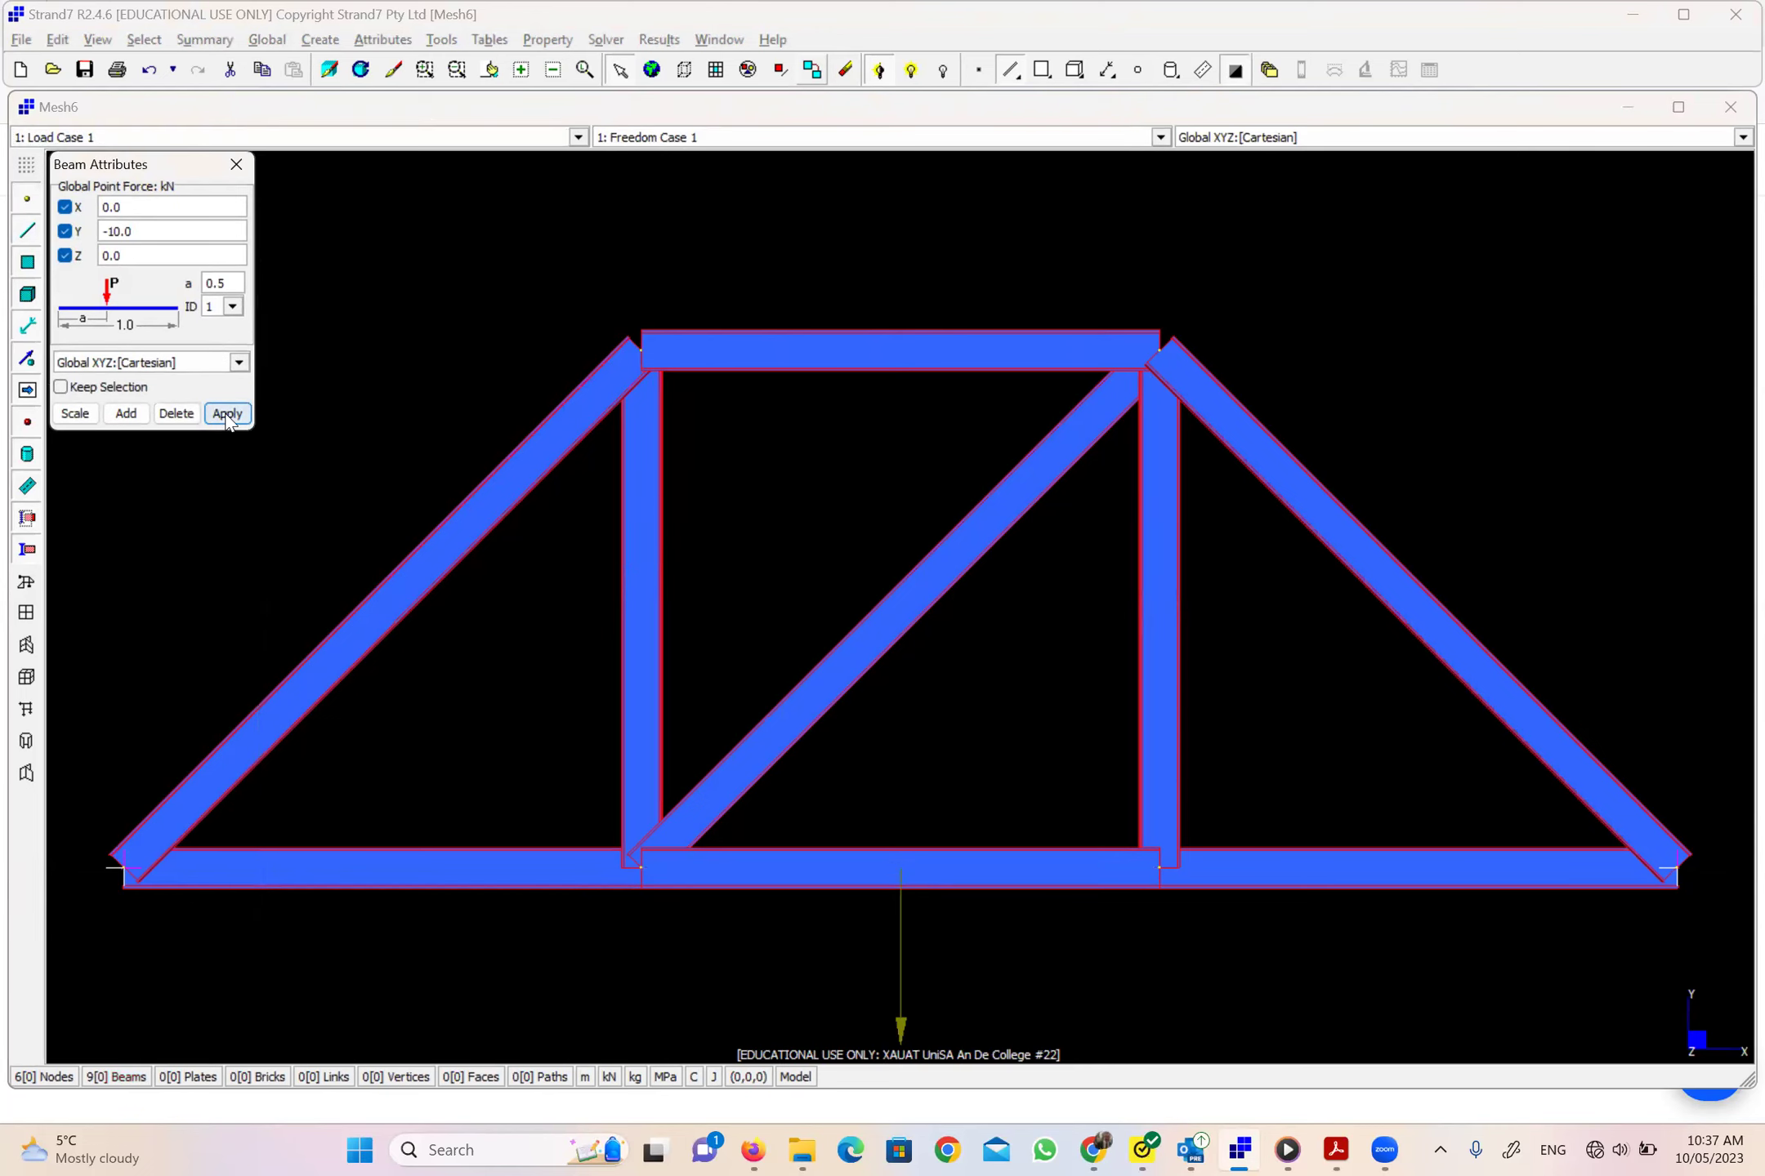
click(236, 164)
In Load Case 2, apply a 30 kN nodal force in X at the truss's right support node and redraw the model.
click(196, 138)
click(193, 167)
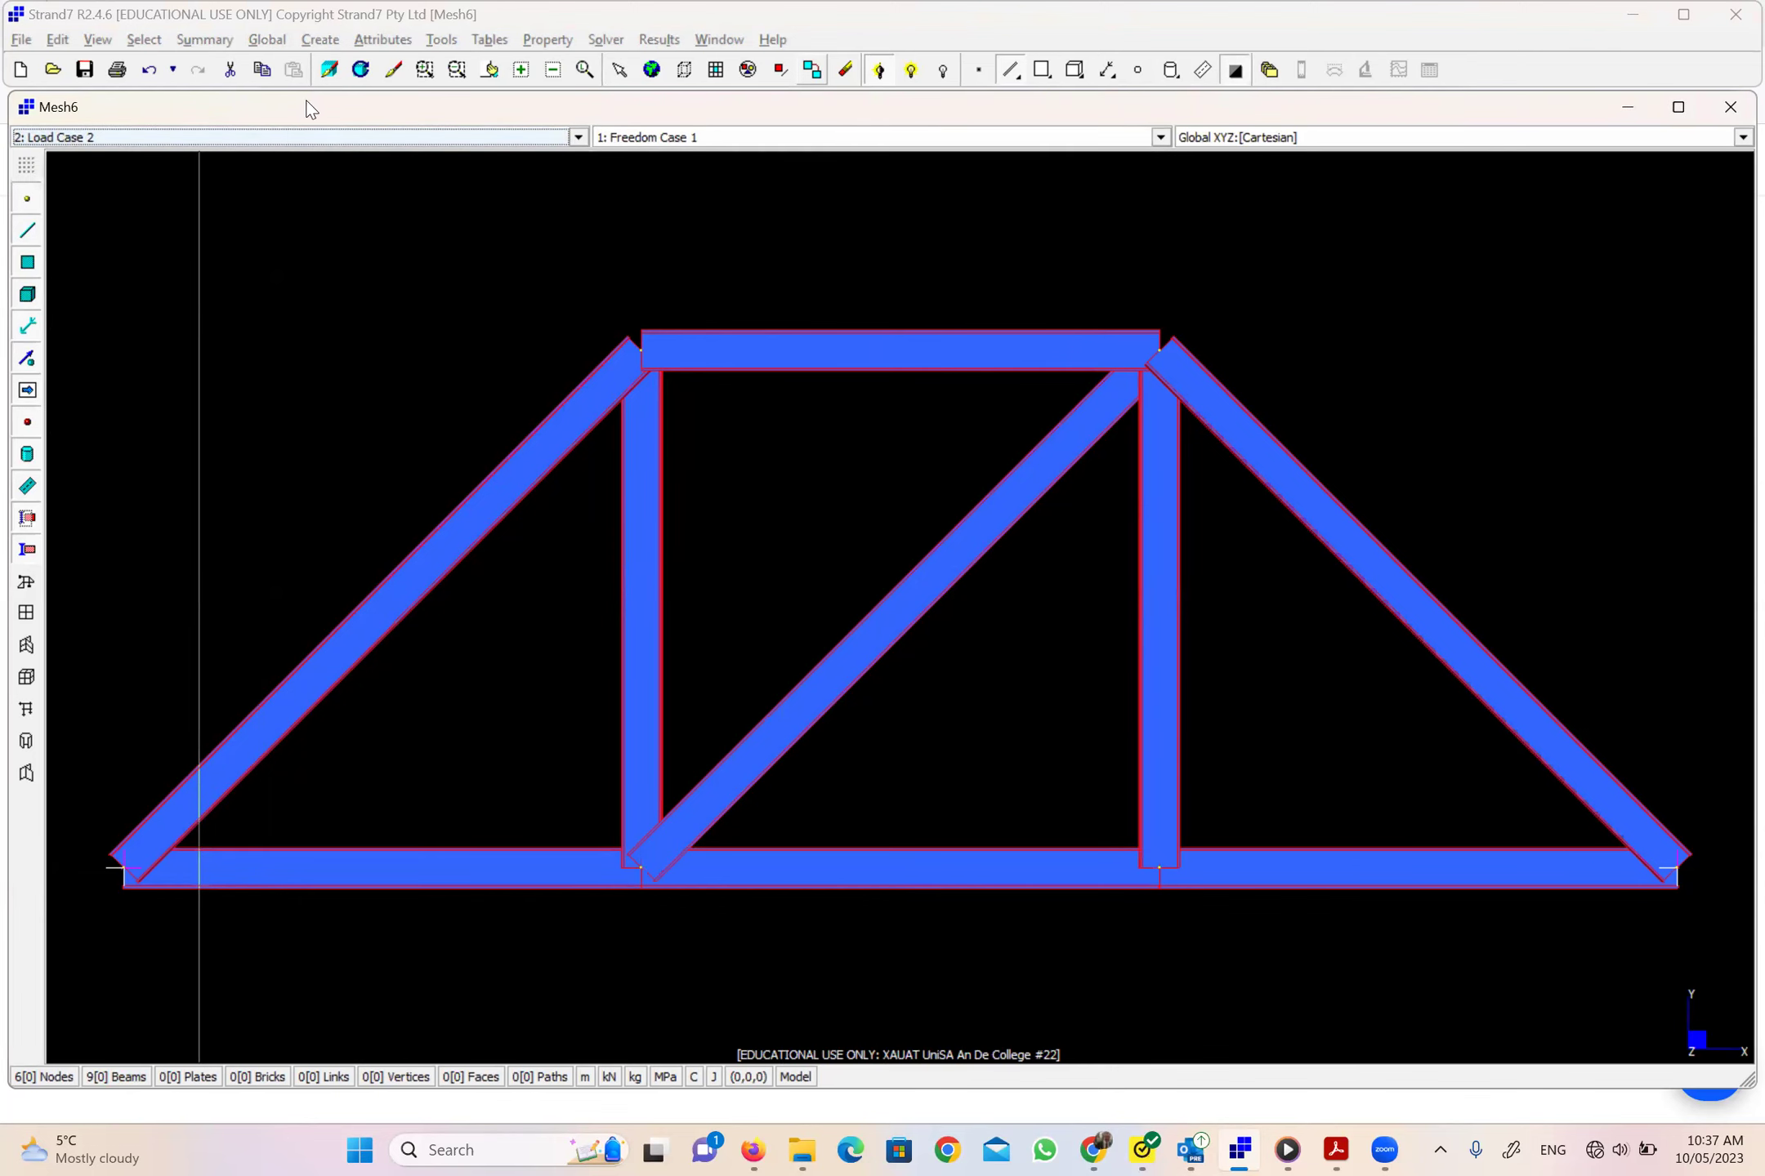
click(391, 38)
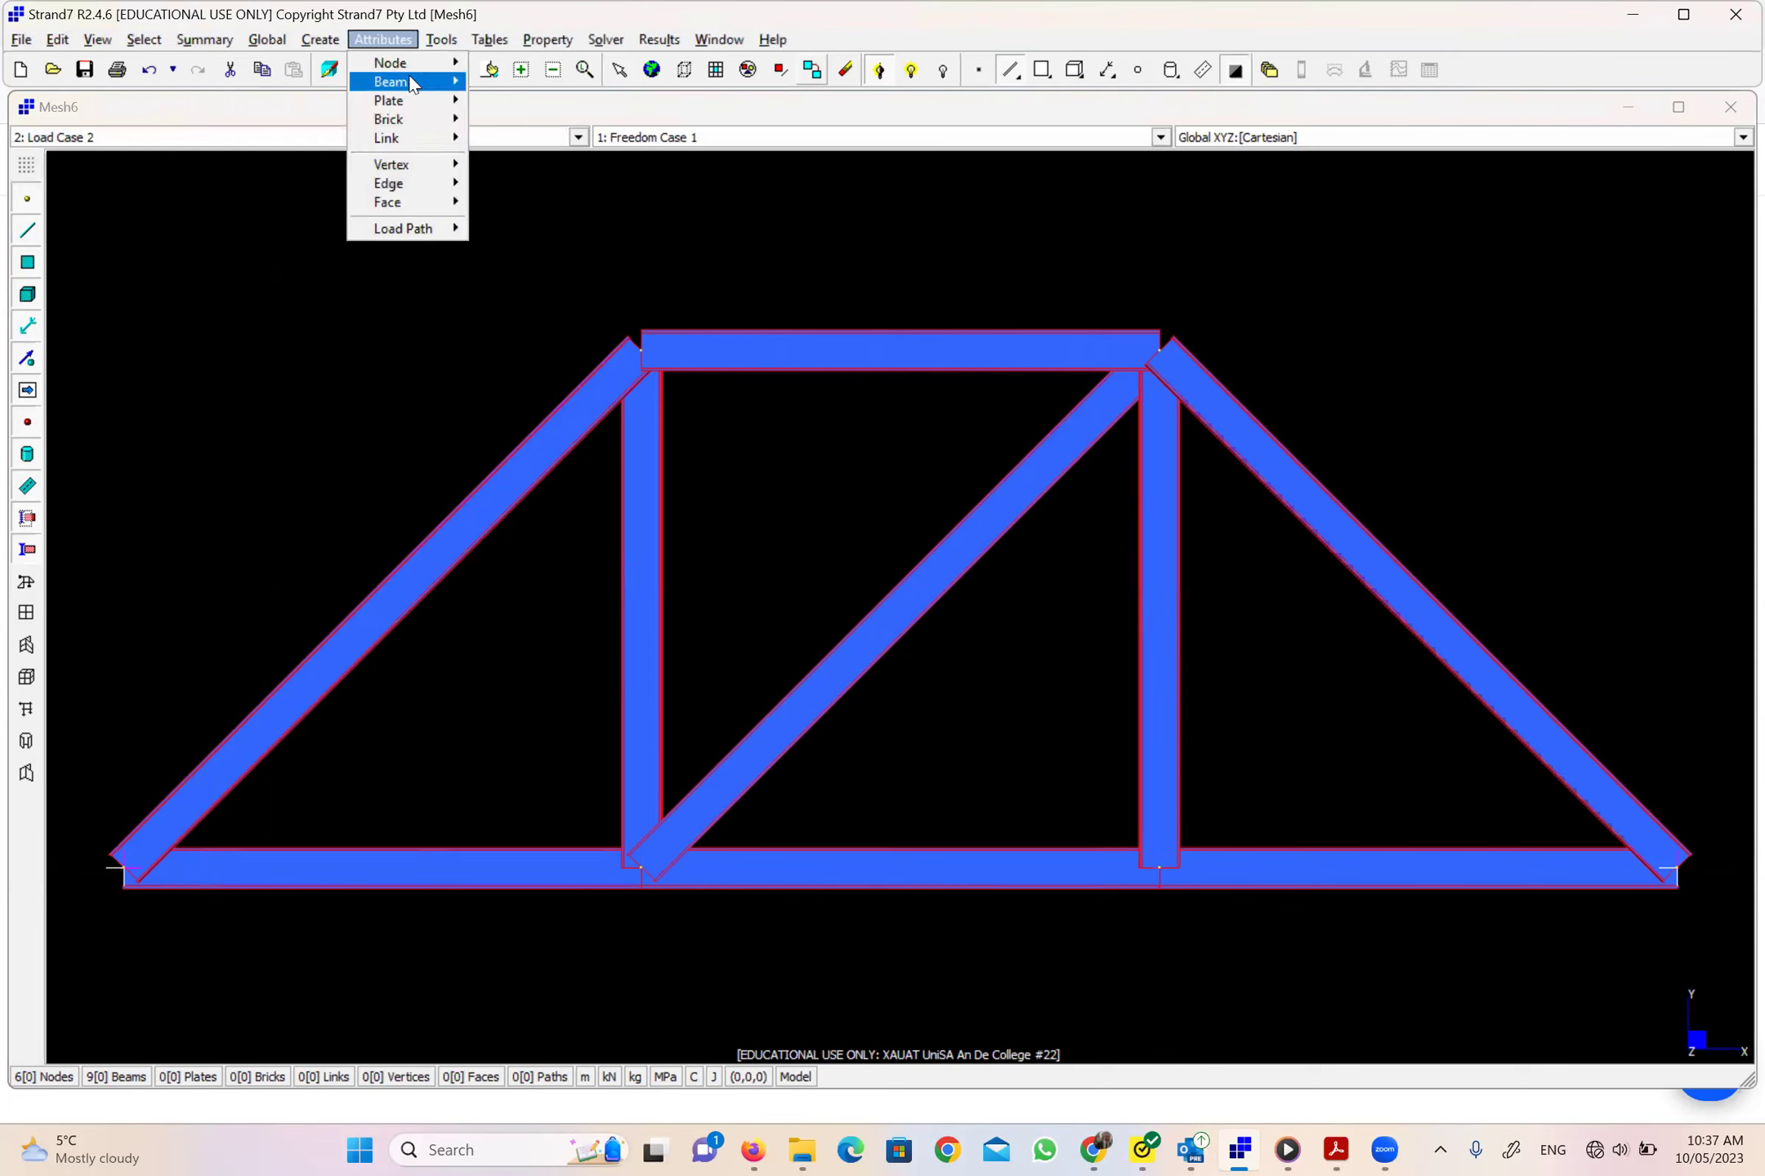
mouse_move(413, 63)
click(546, 112)
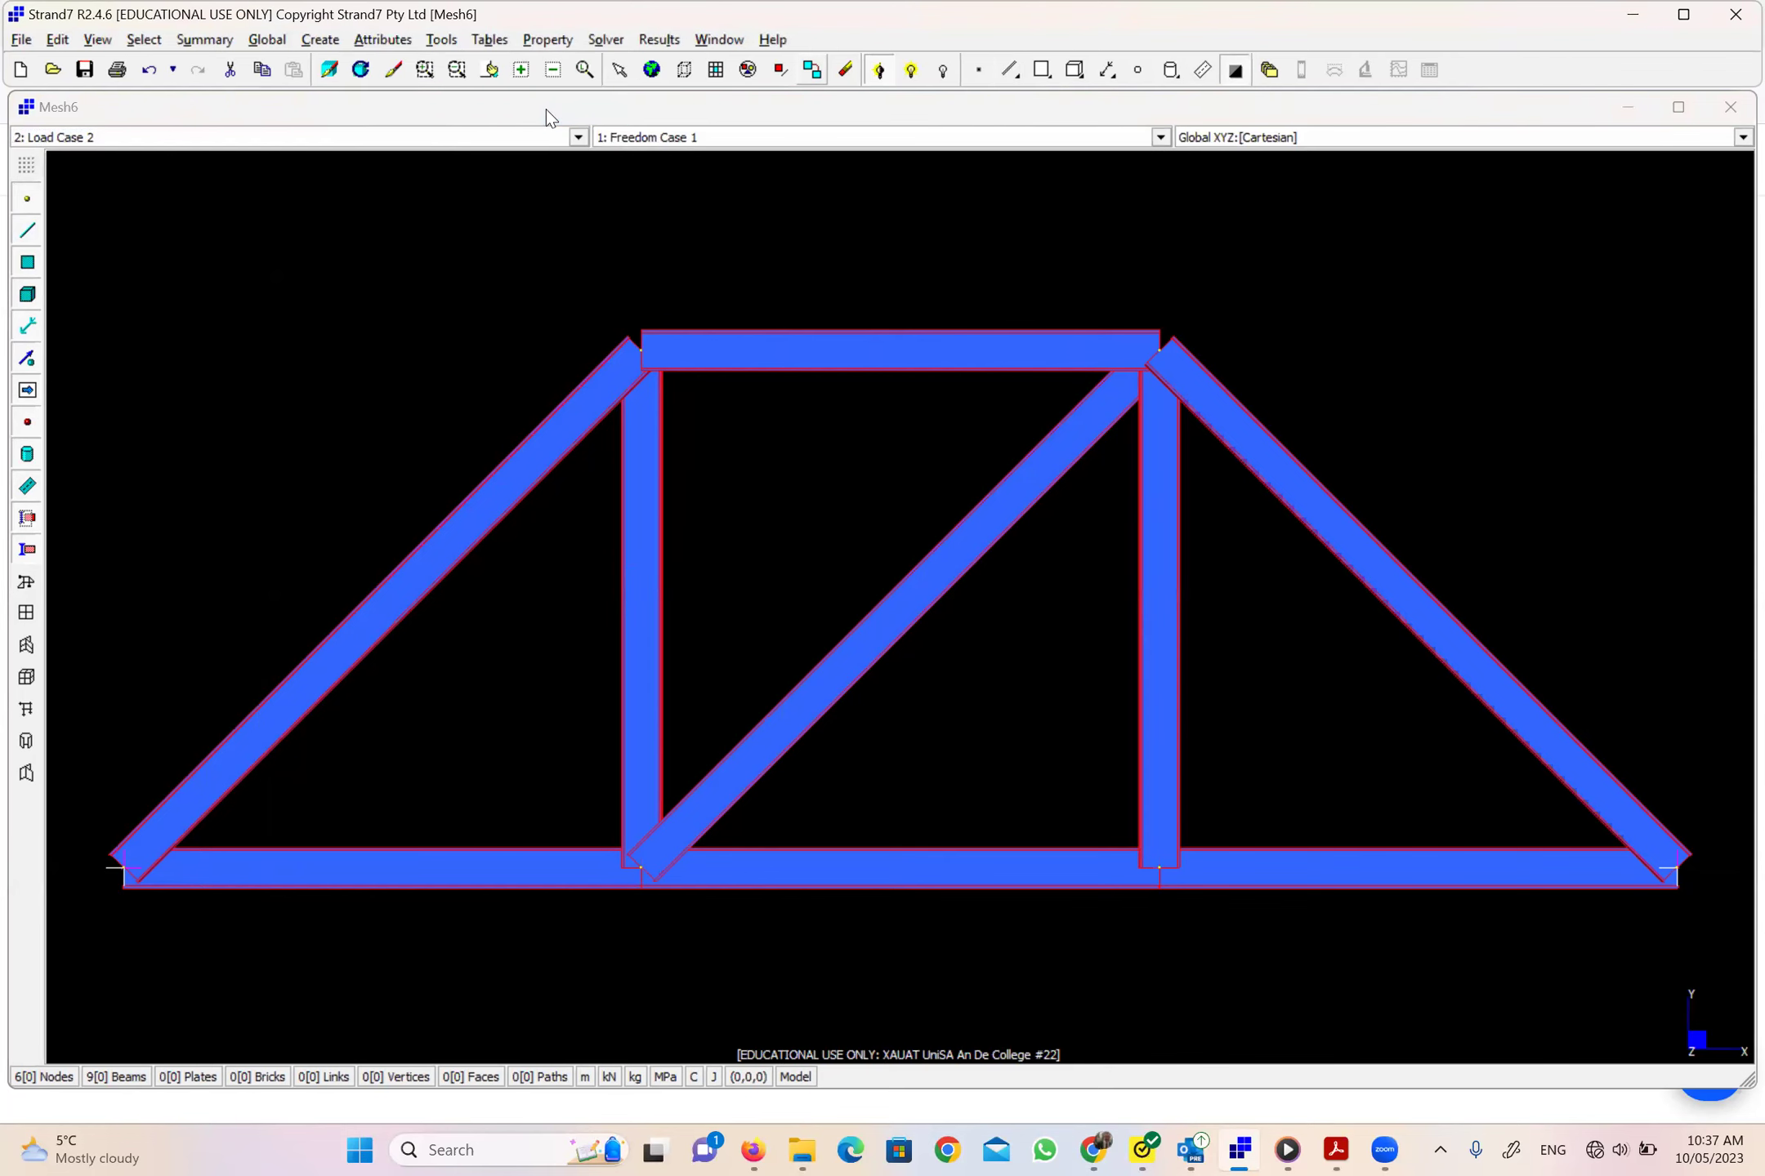
click(1669, 873)
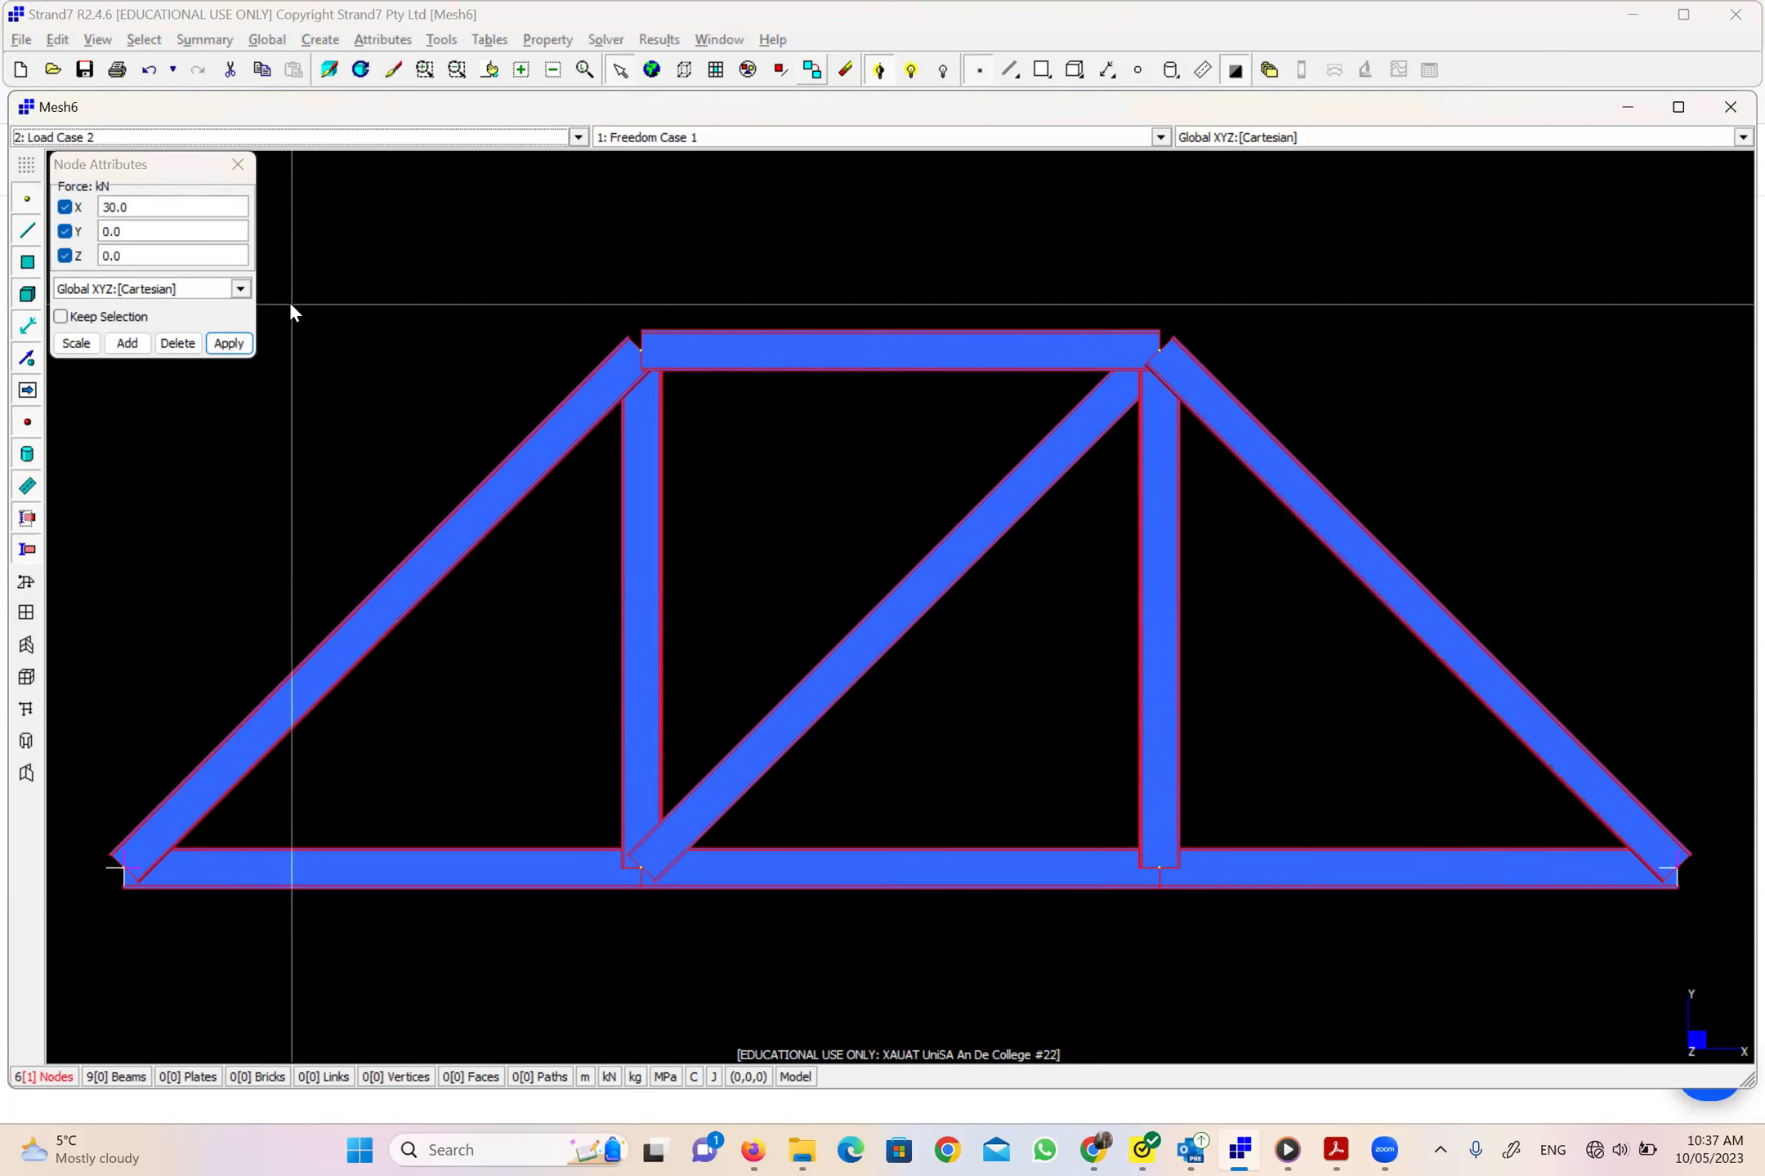
click(228, 343)
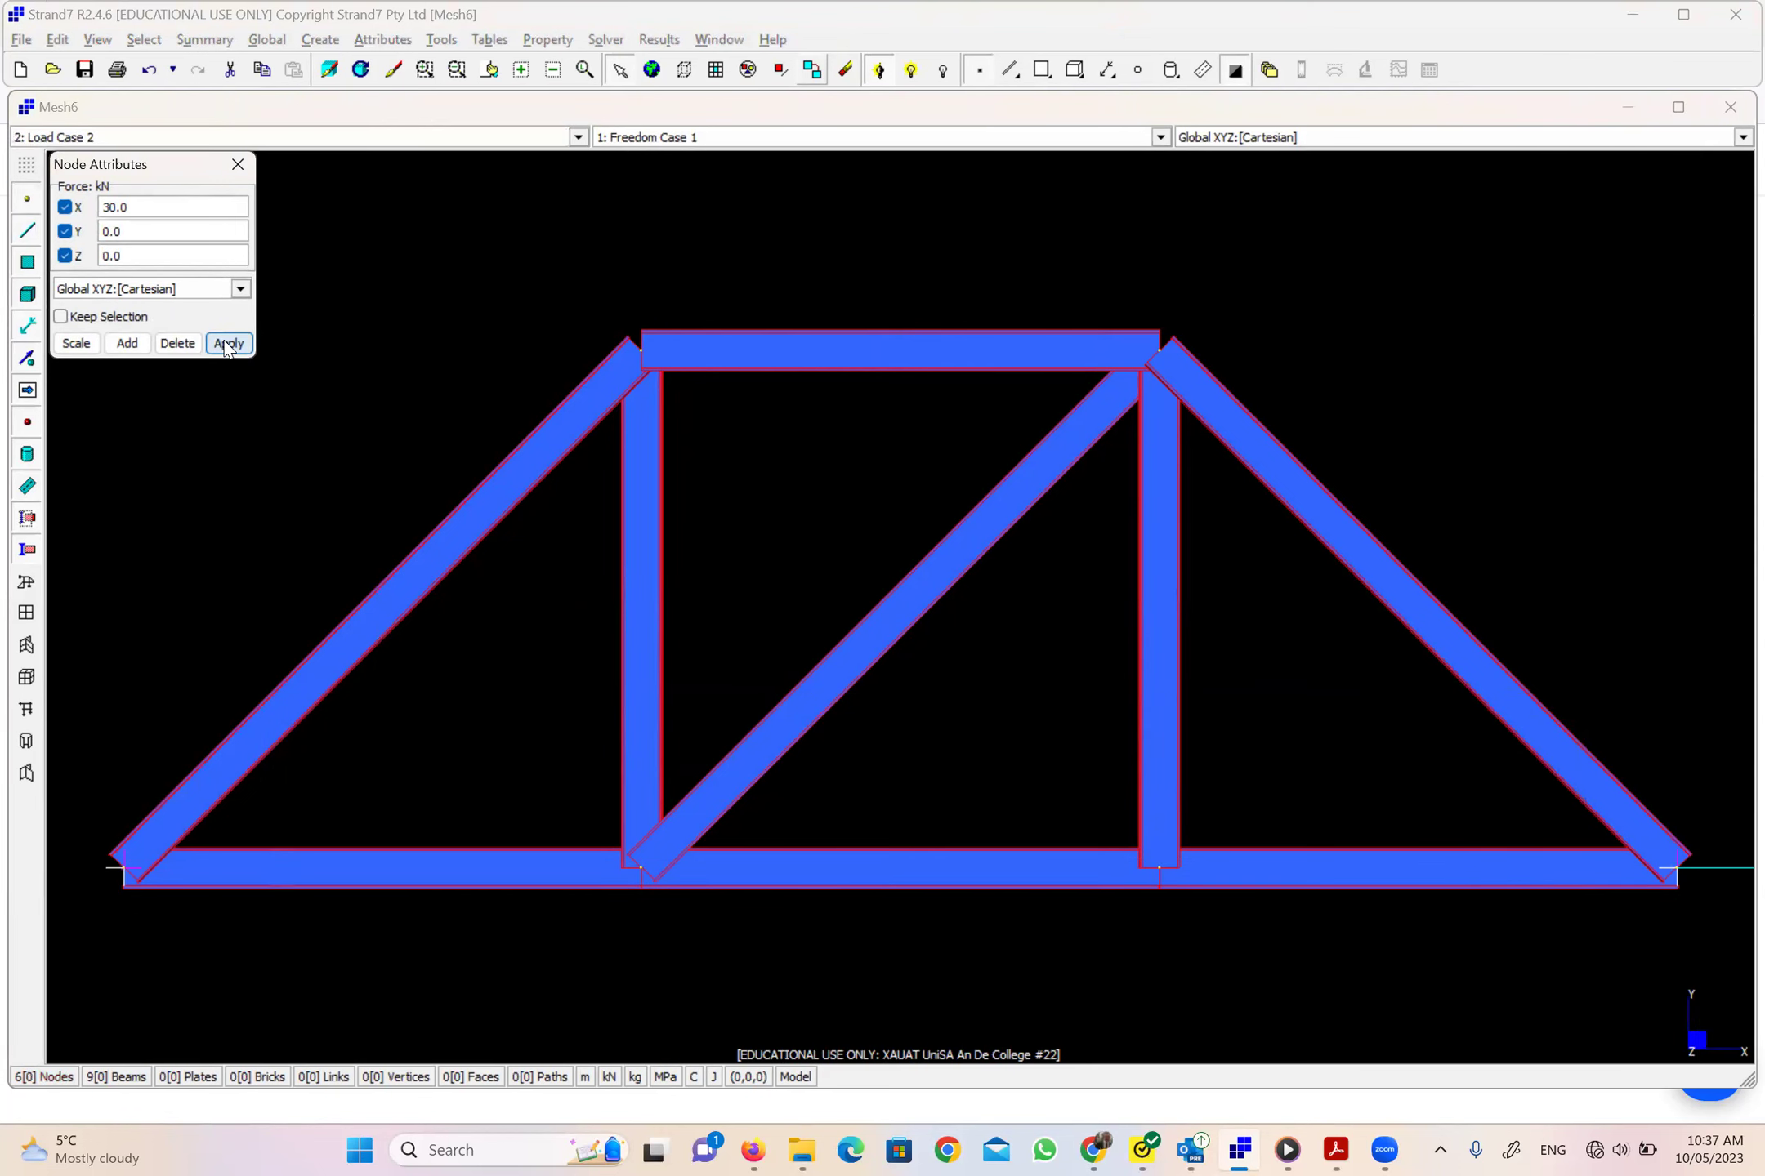
click(237, 165)
click(331, 70)
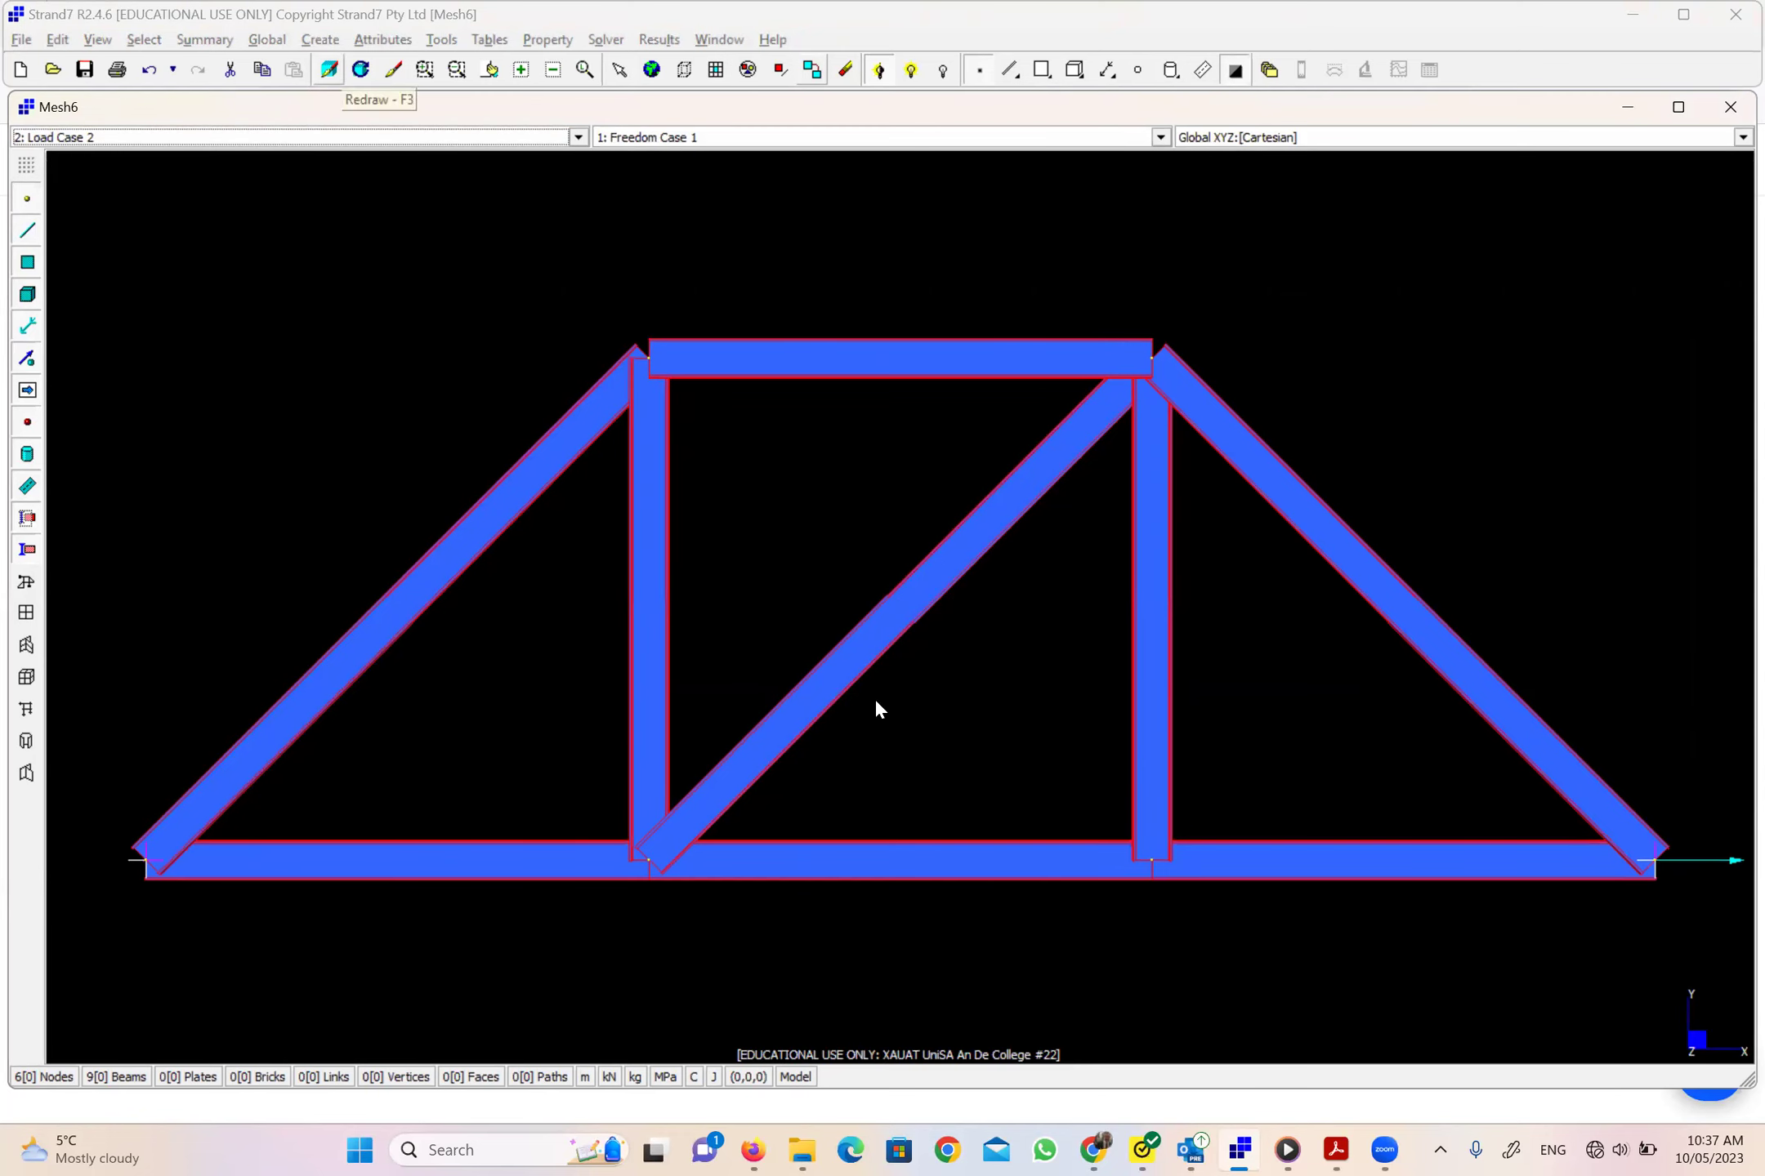
Review the applied load in Load Case 1 and return to Load Case 2.
click(243, 141)
click(226, 152)
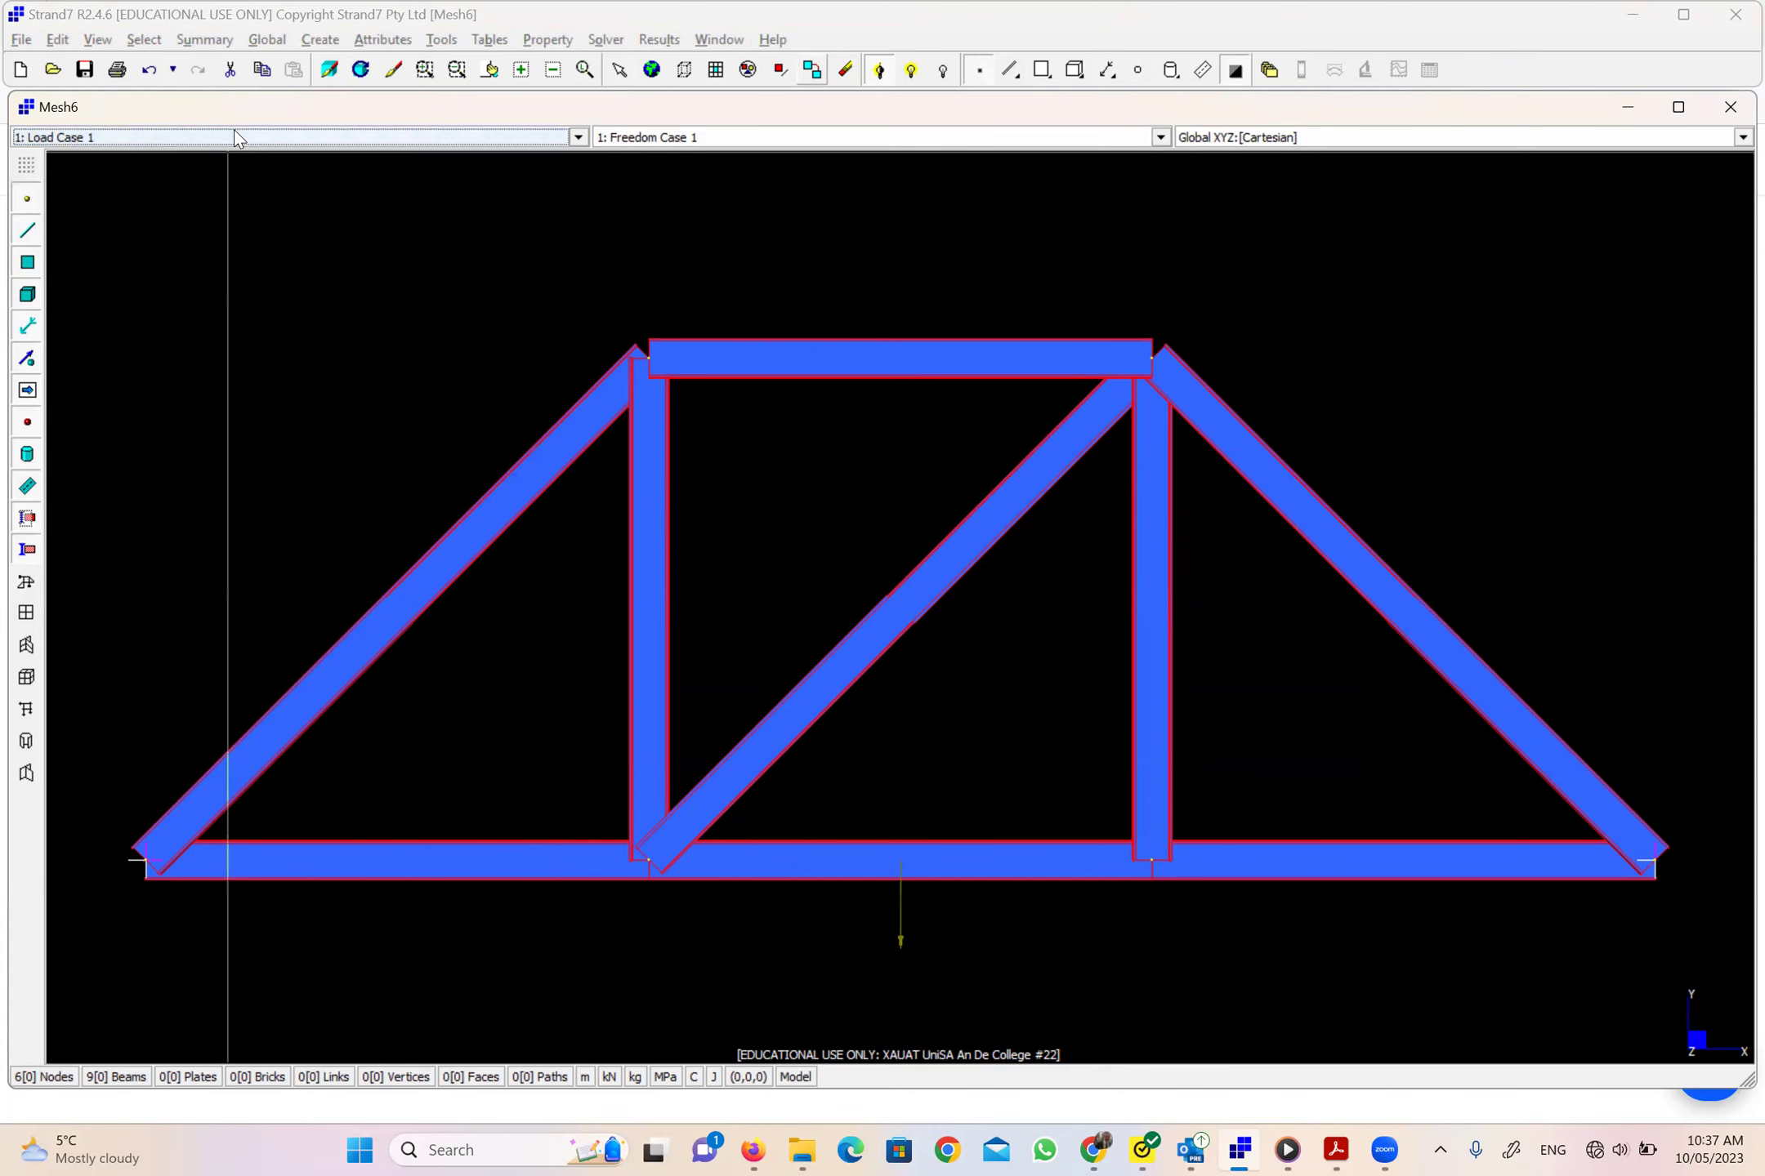
click(233, 137)
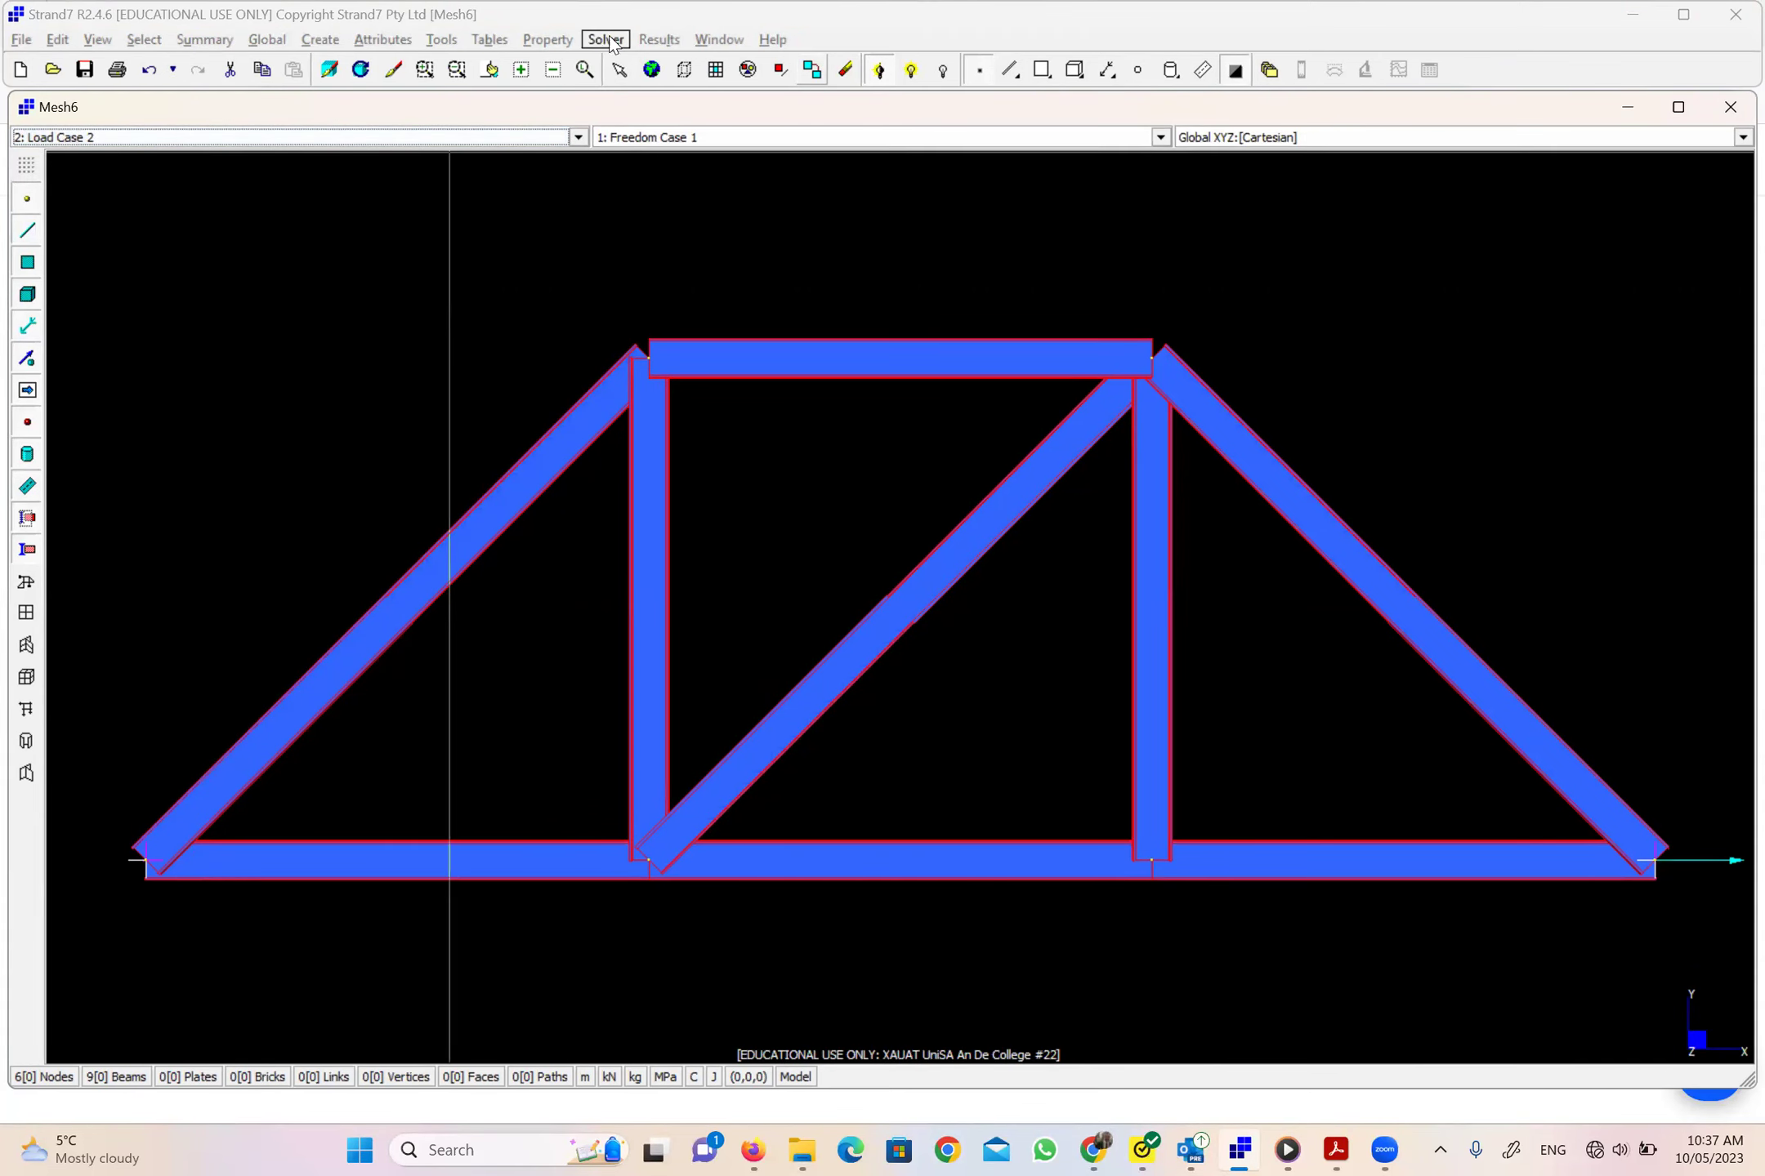
Create a linear load case combination named Combination 1 with a factor of 1 for both Load Case 1 and Load Case 2.
click(660, 39)
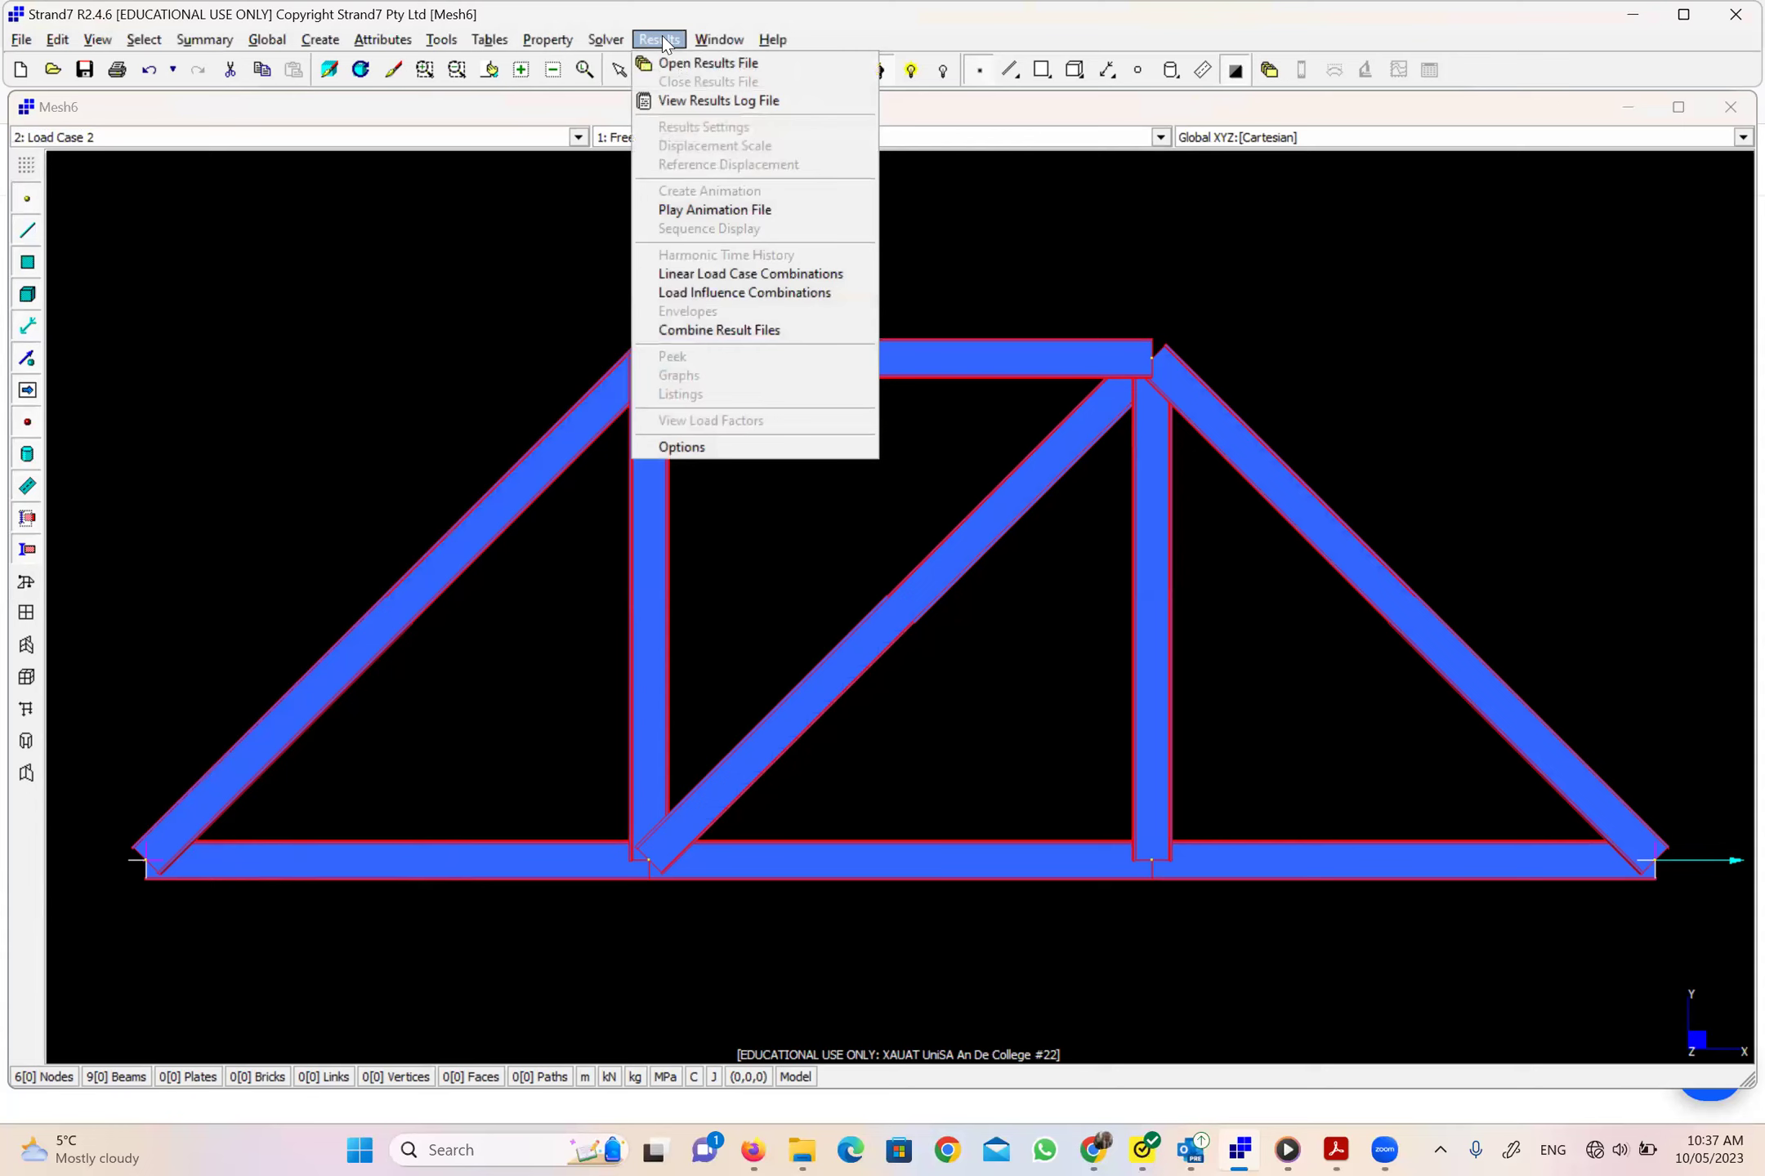
click(718, 263)
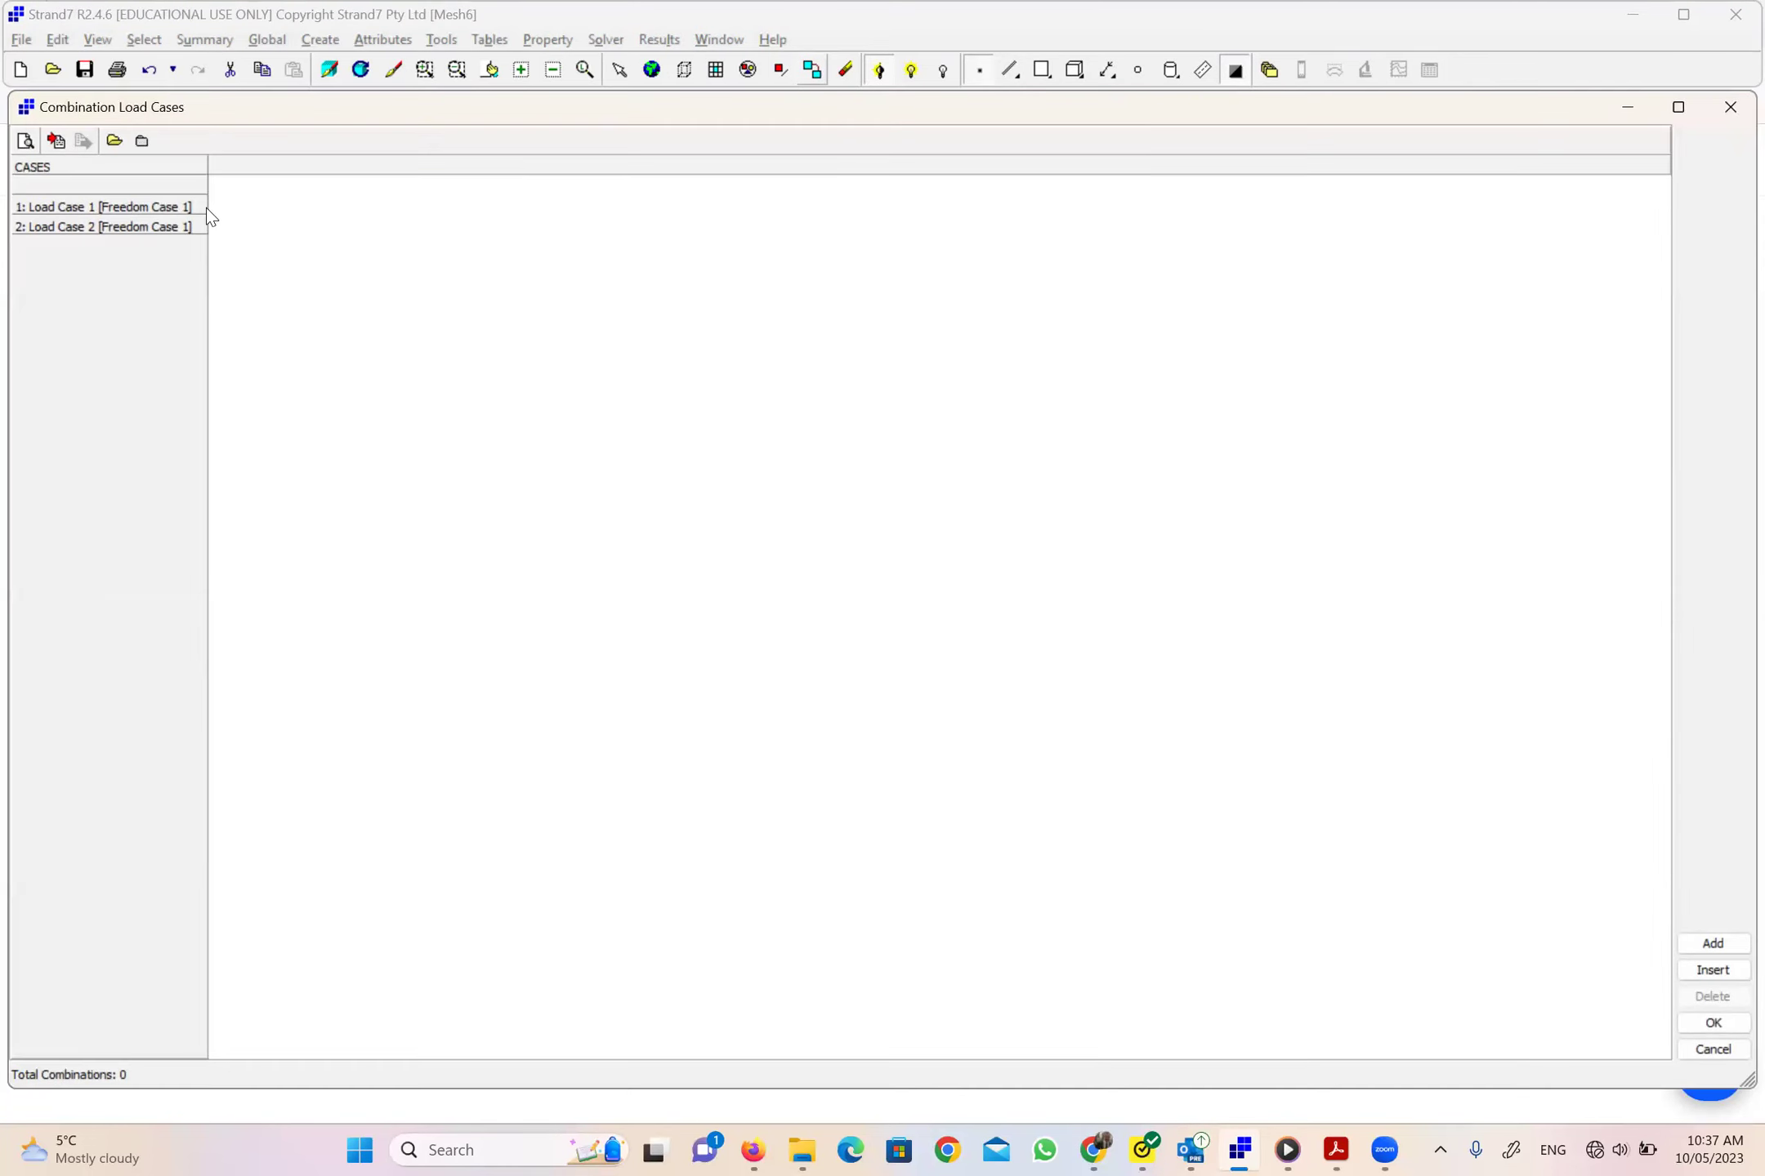
click(1694, 943)
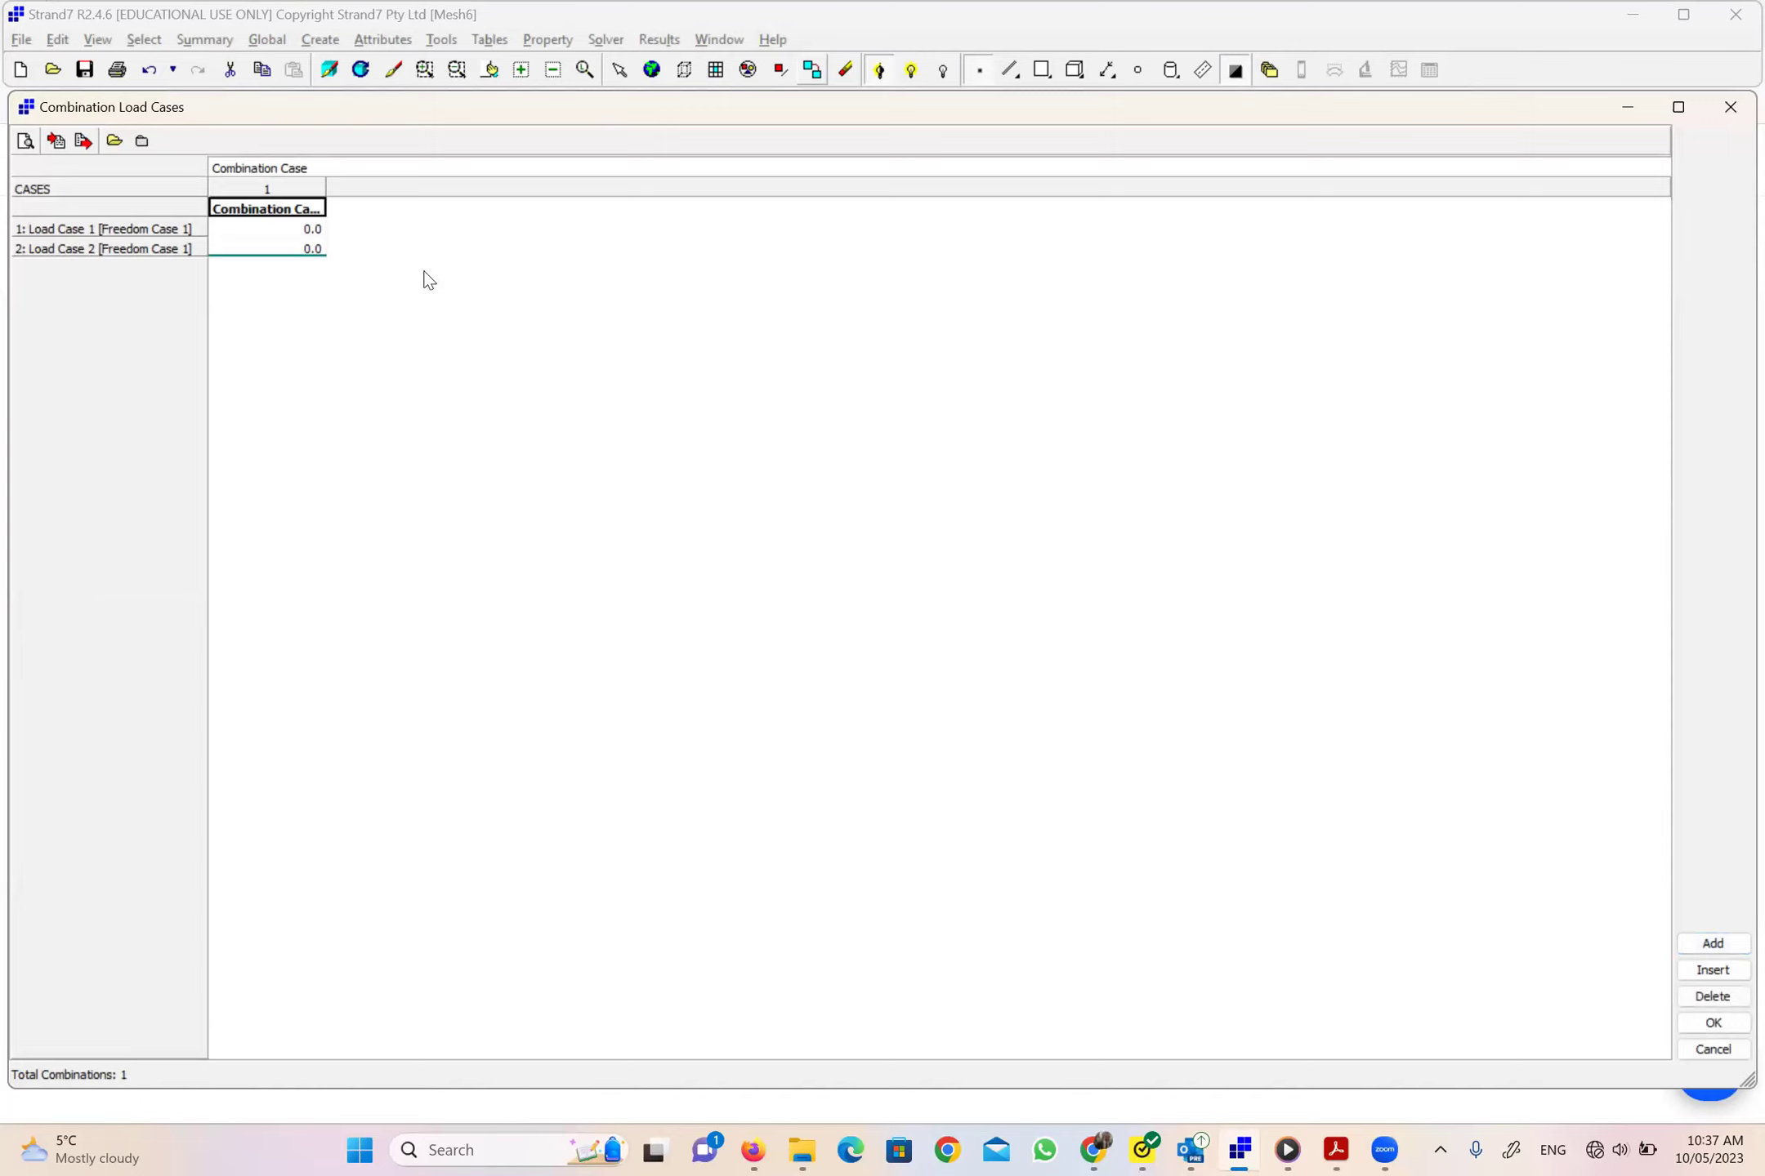
click(313, 166)
click(298, 164)
double_click(299, 164)
text(1)
click(314, 234)
text(1)
click(309, 244)
text(1)
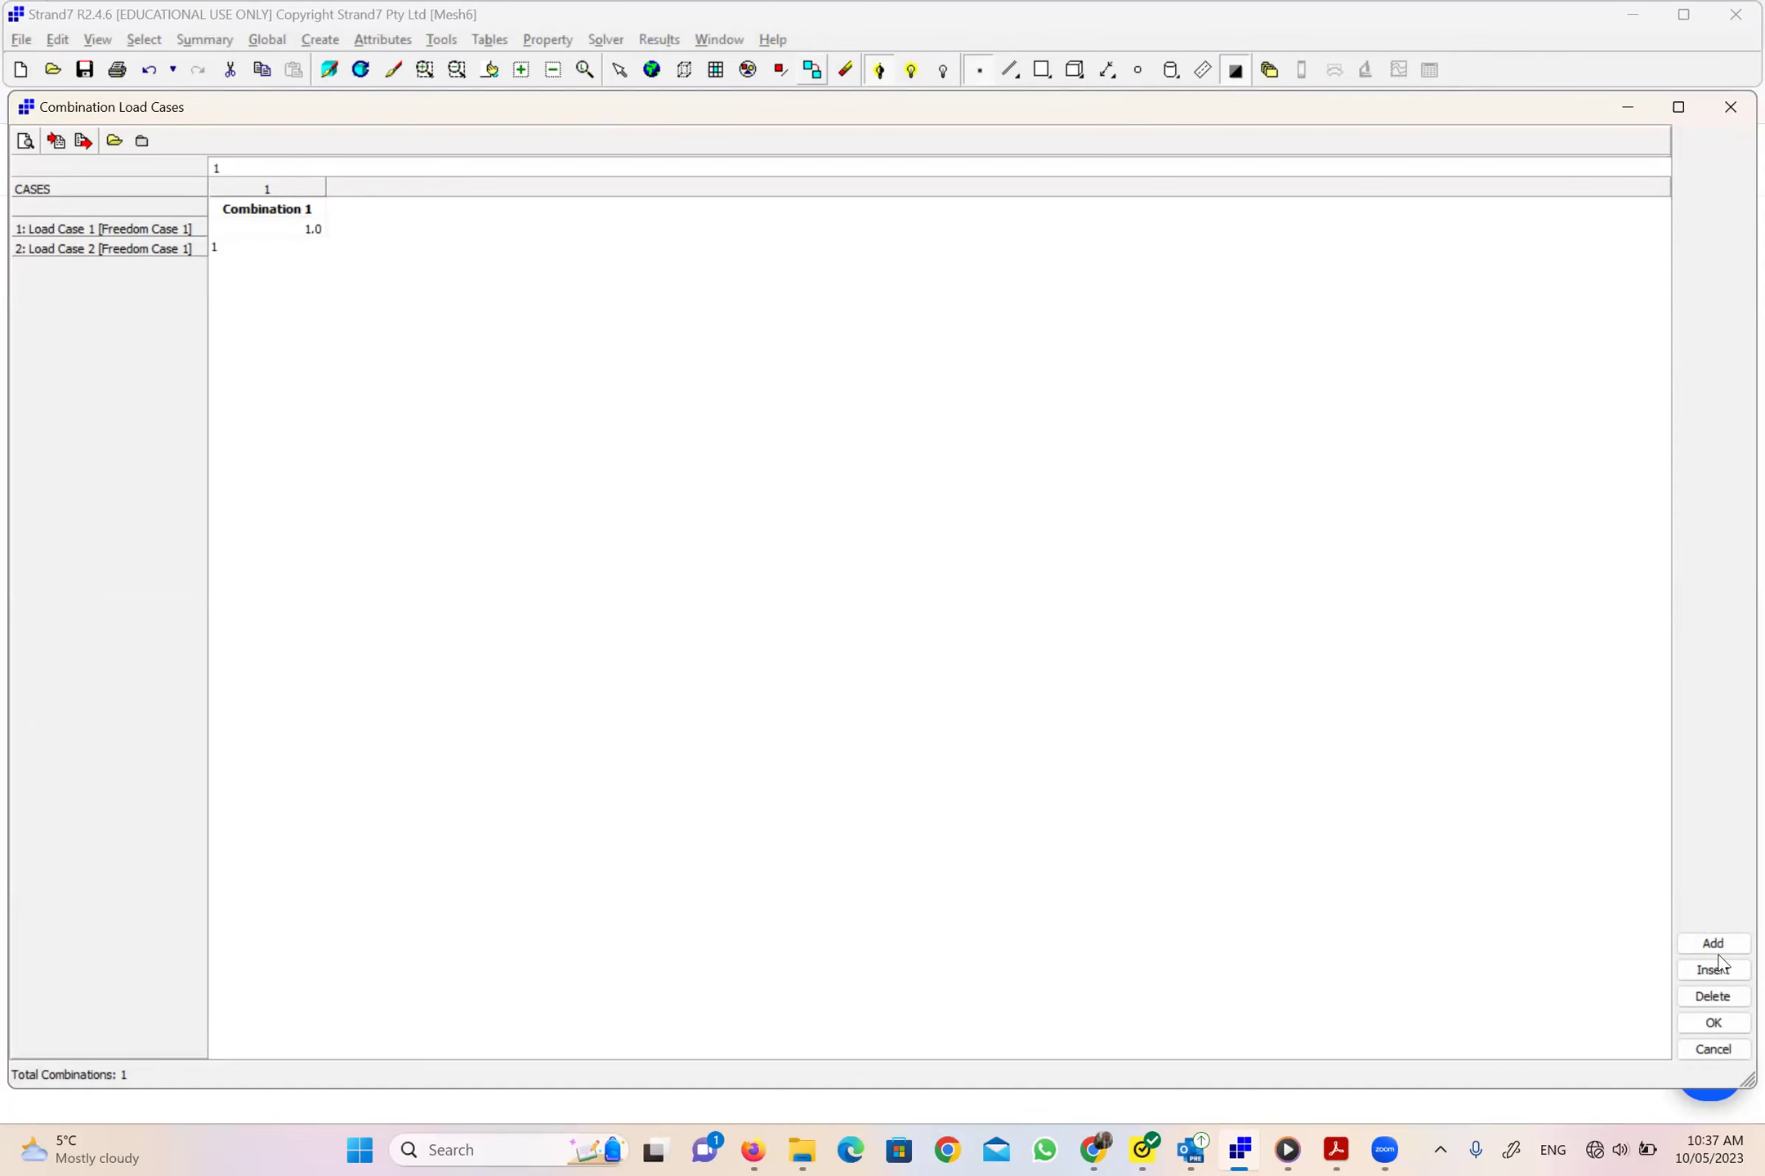
click(1713, 1023)
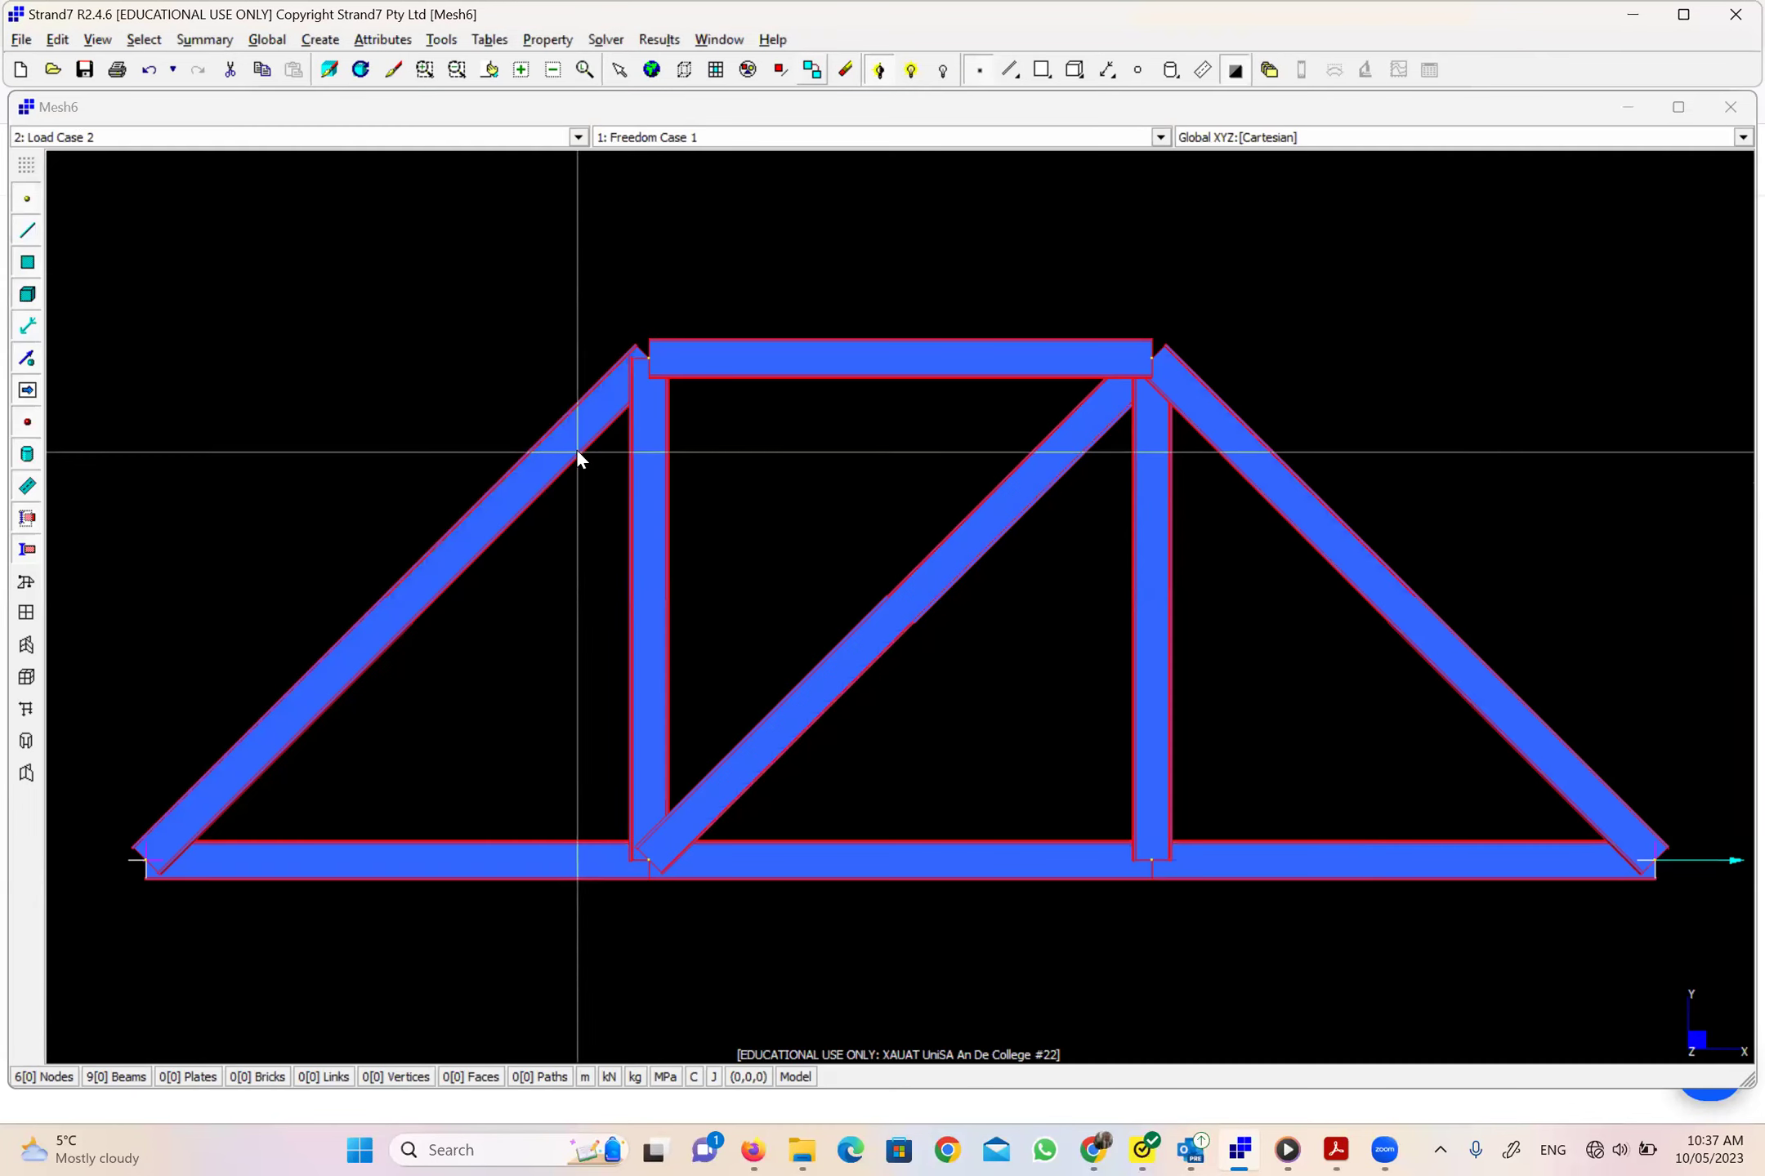
Save the model as Example 1 - 2 and solve it with a Linear Static analysis.
click(606, 39)
click(626, 63)
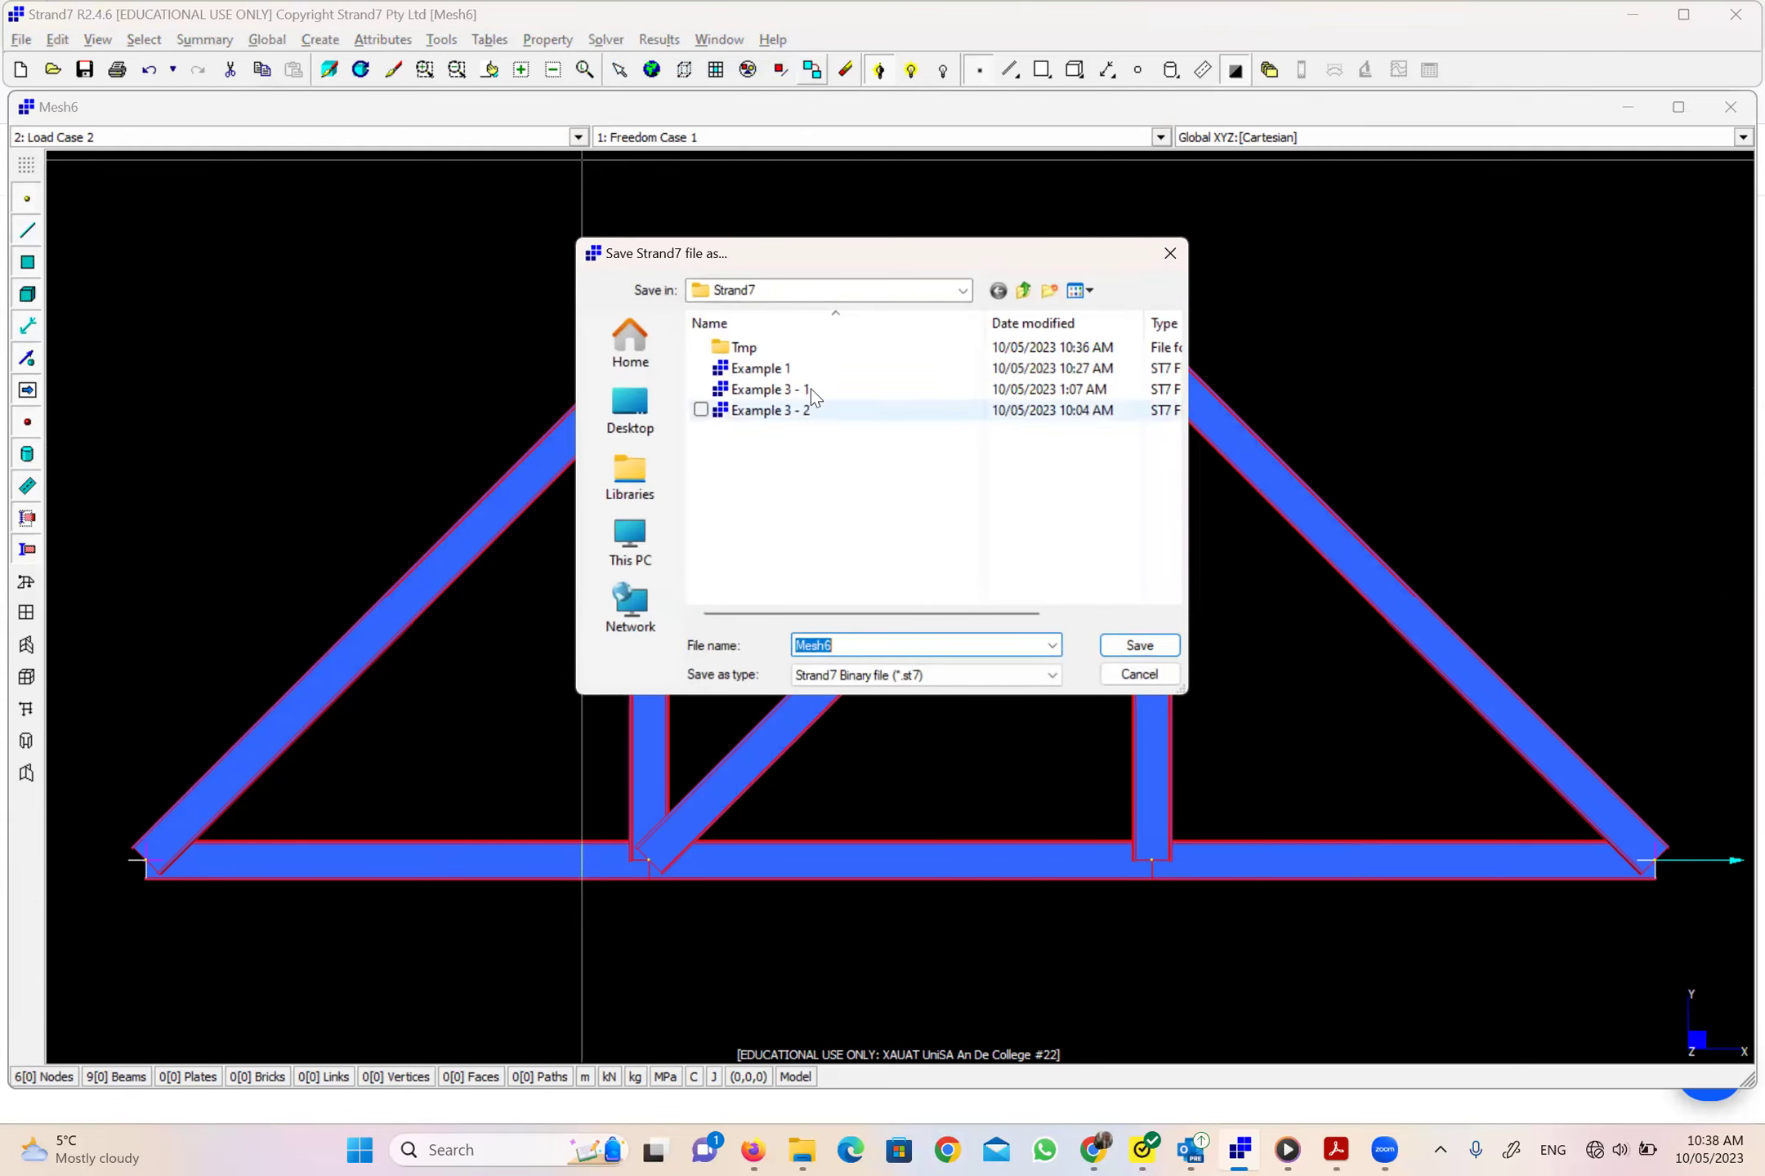
click(763, 368)
click(864, 646)
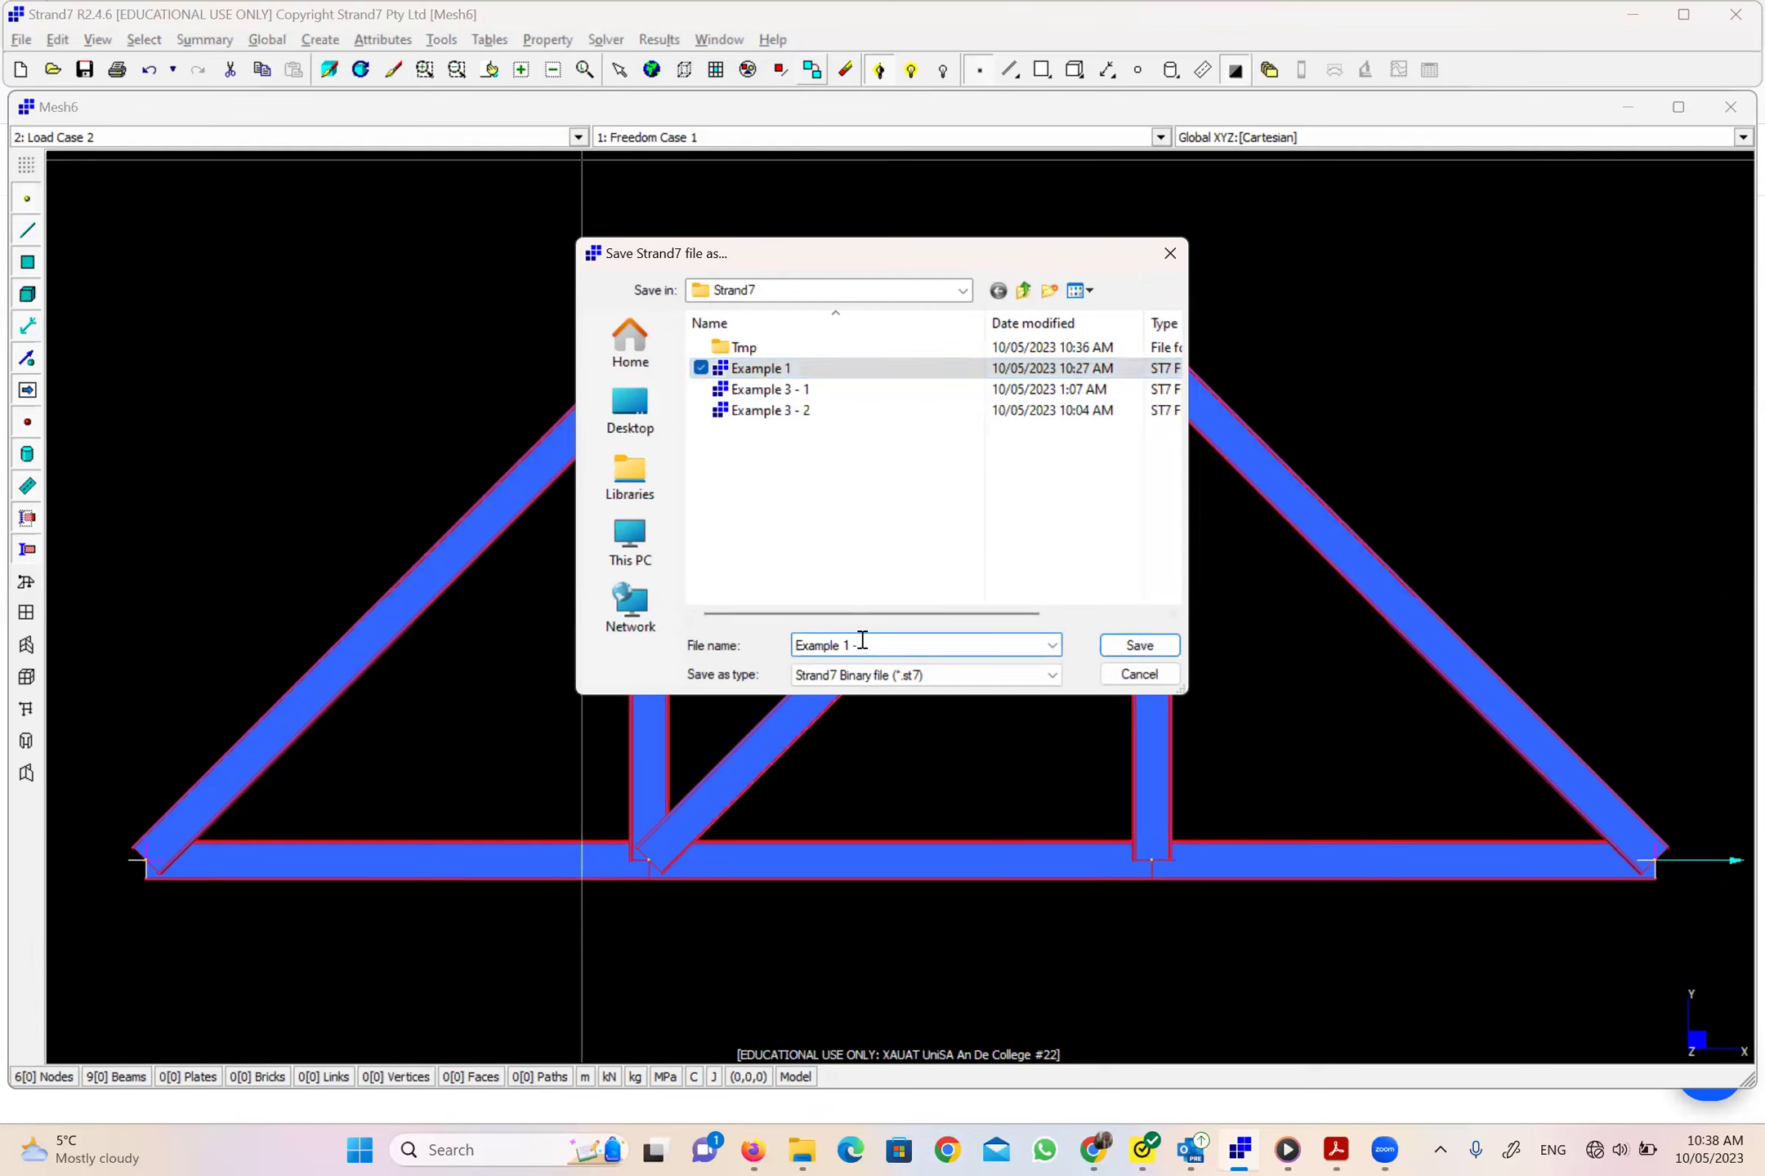
text(- 2)
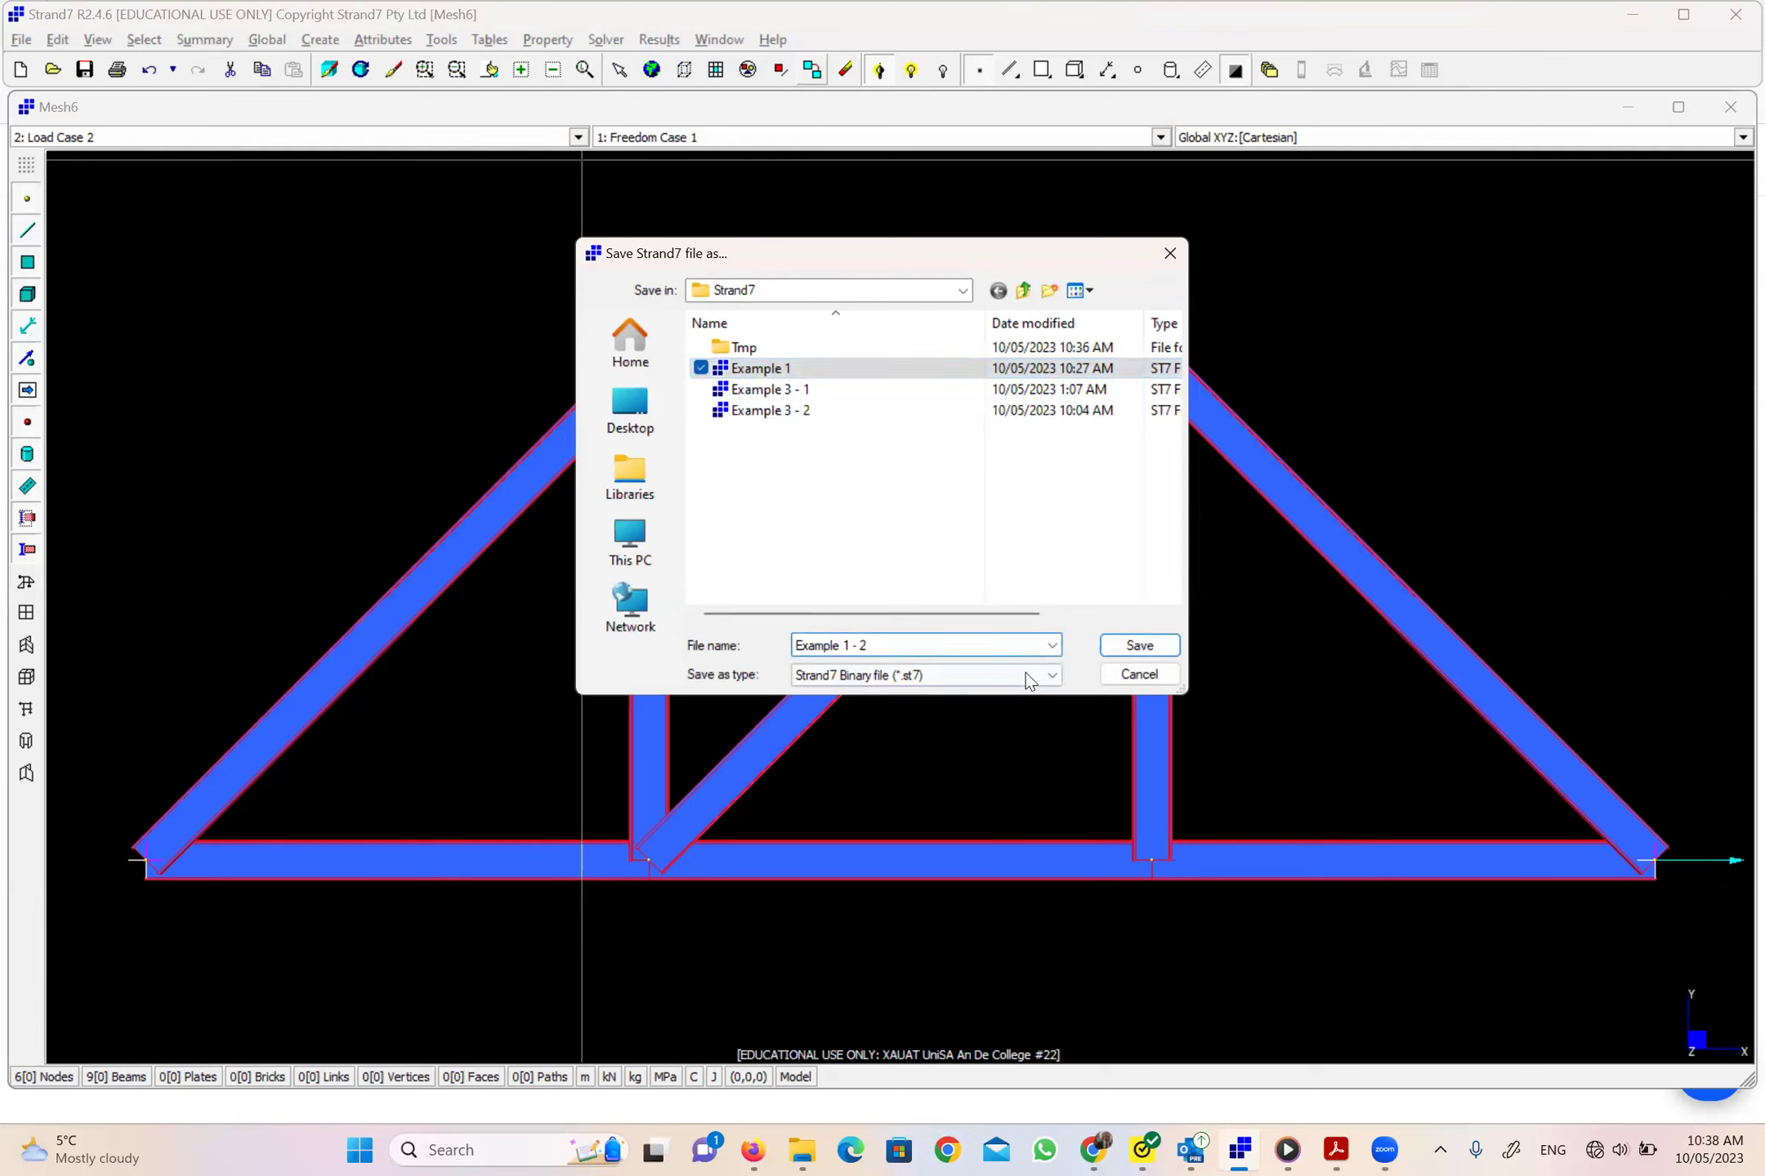
click(1139, 646)
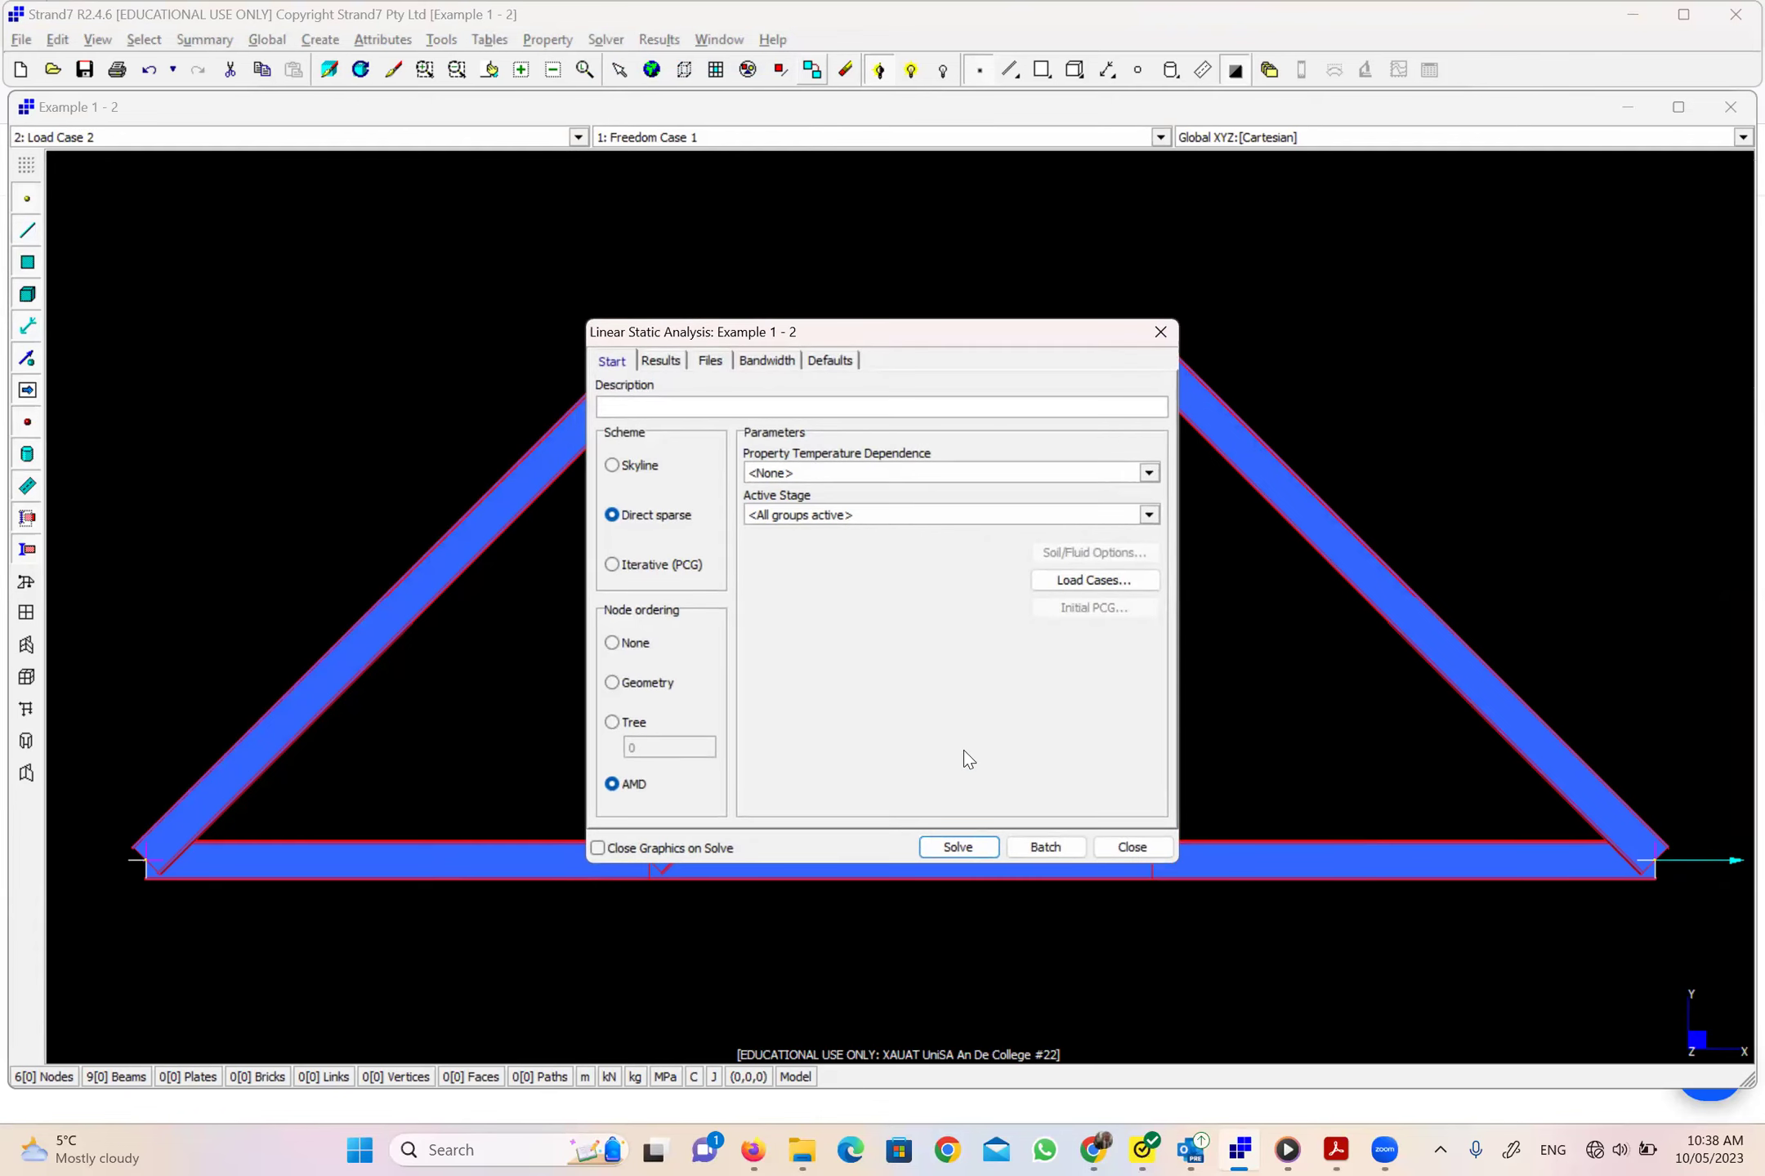
click(977, 844)
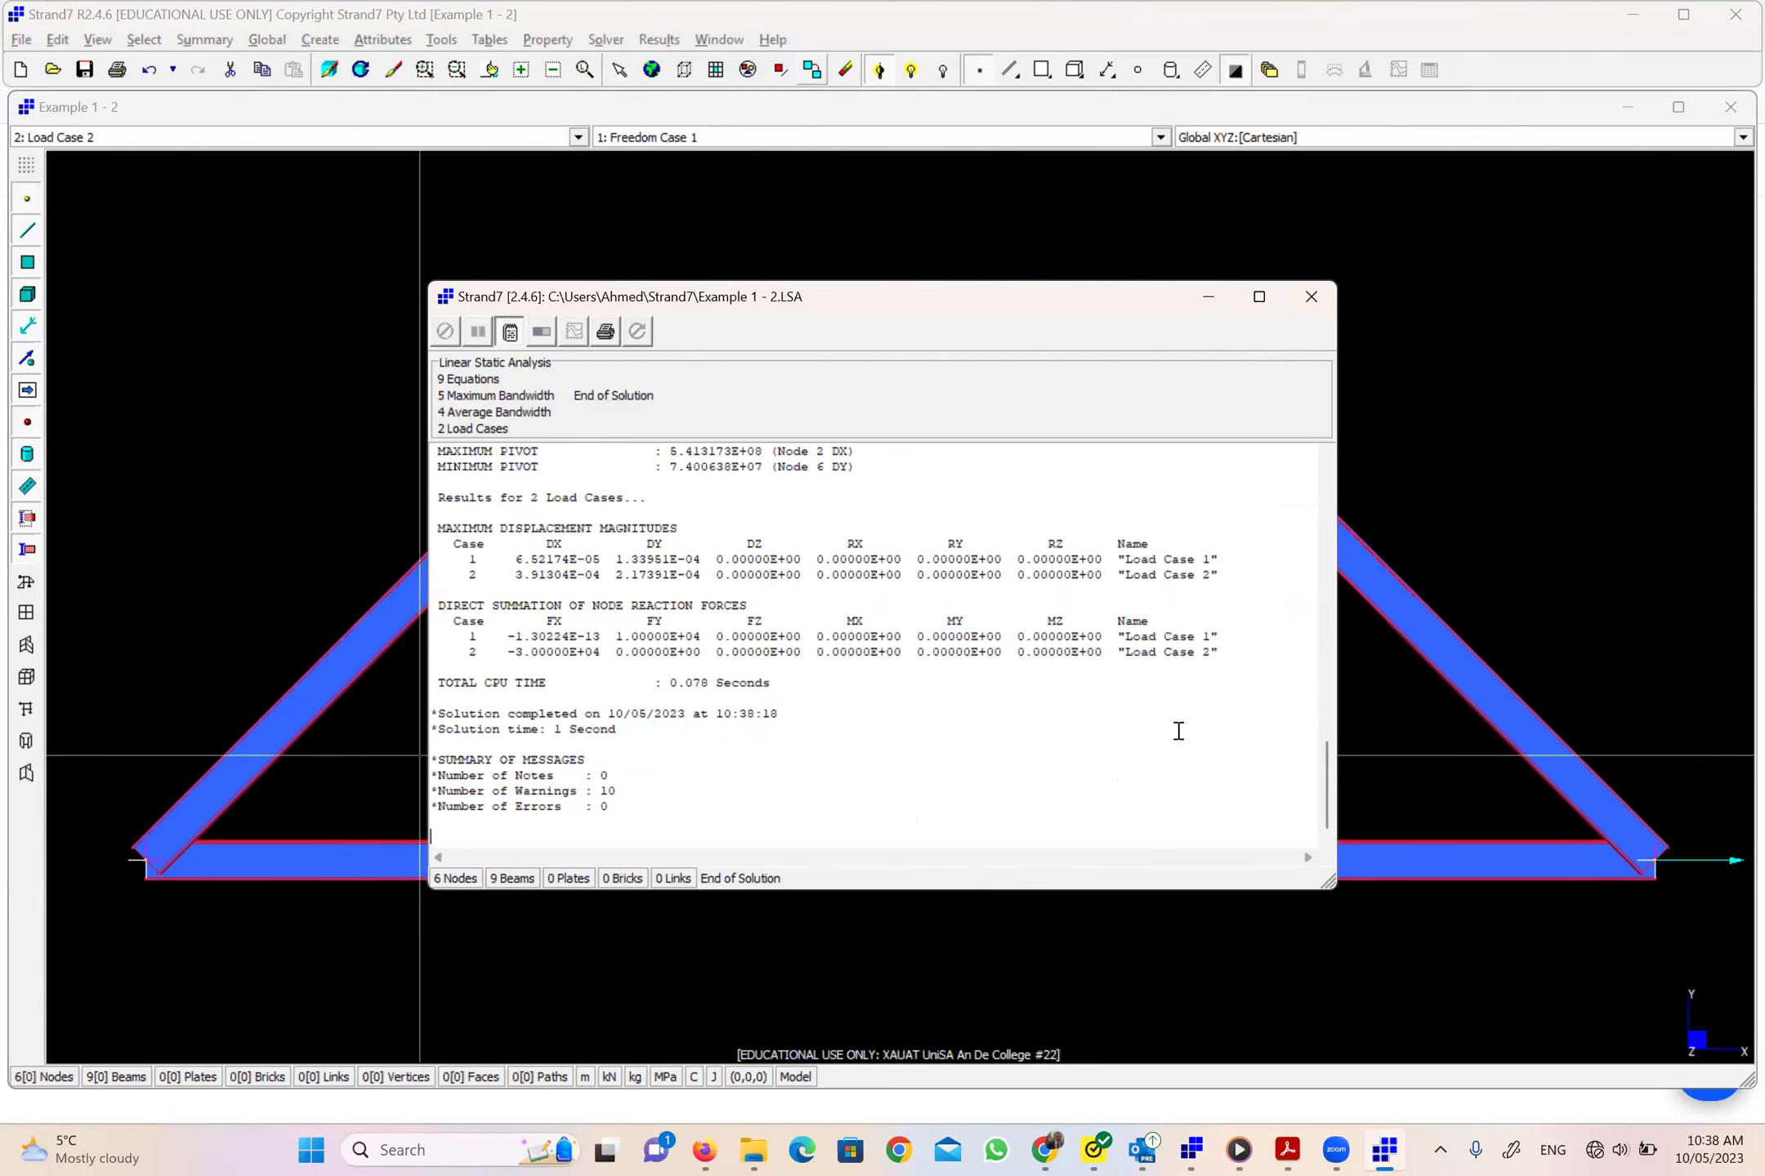
click(1312, 298)
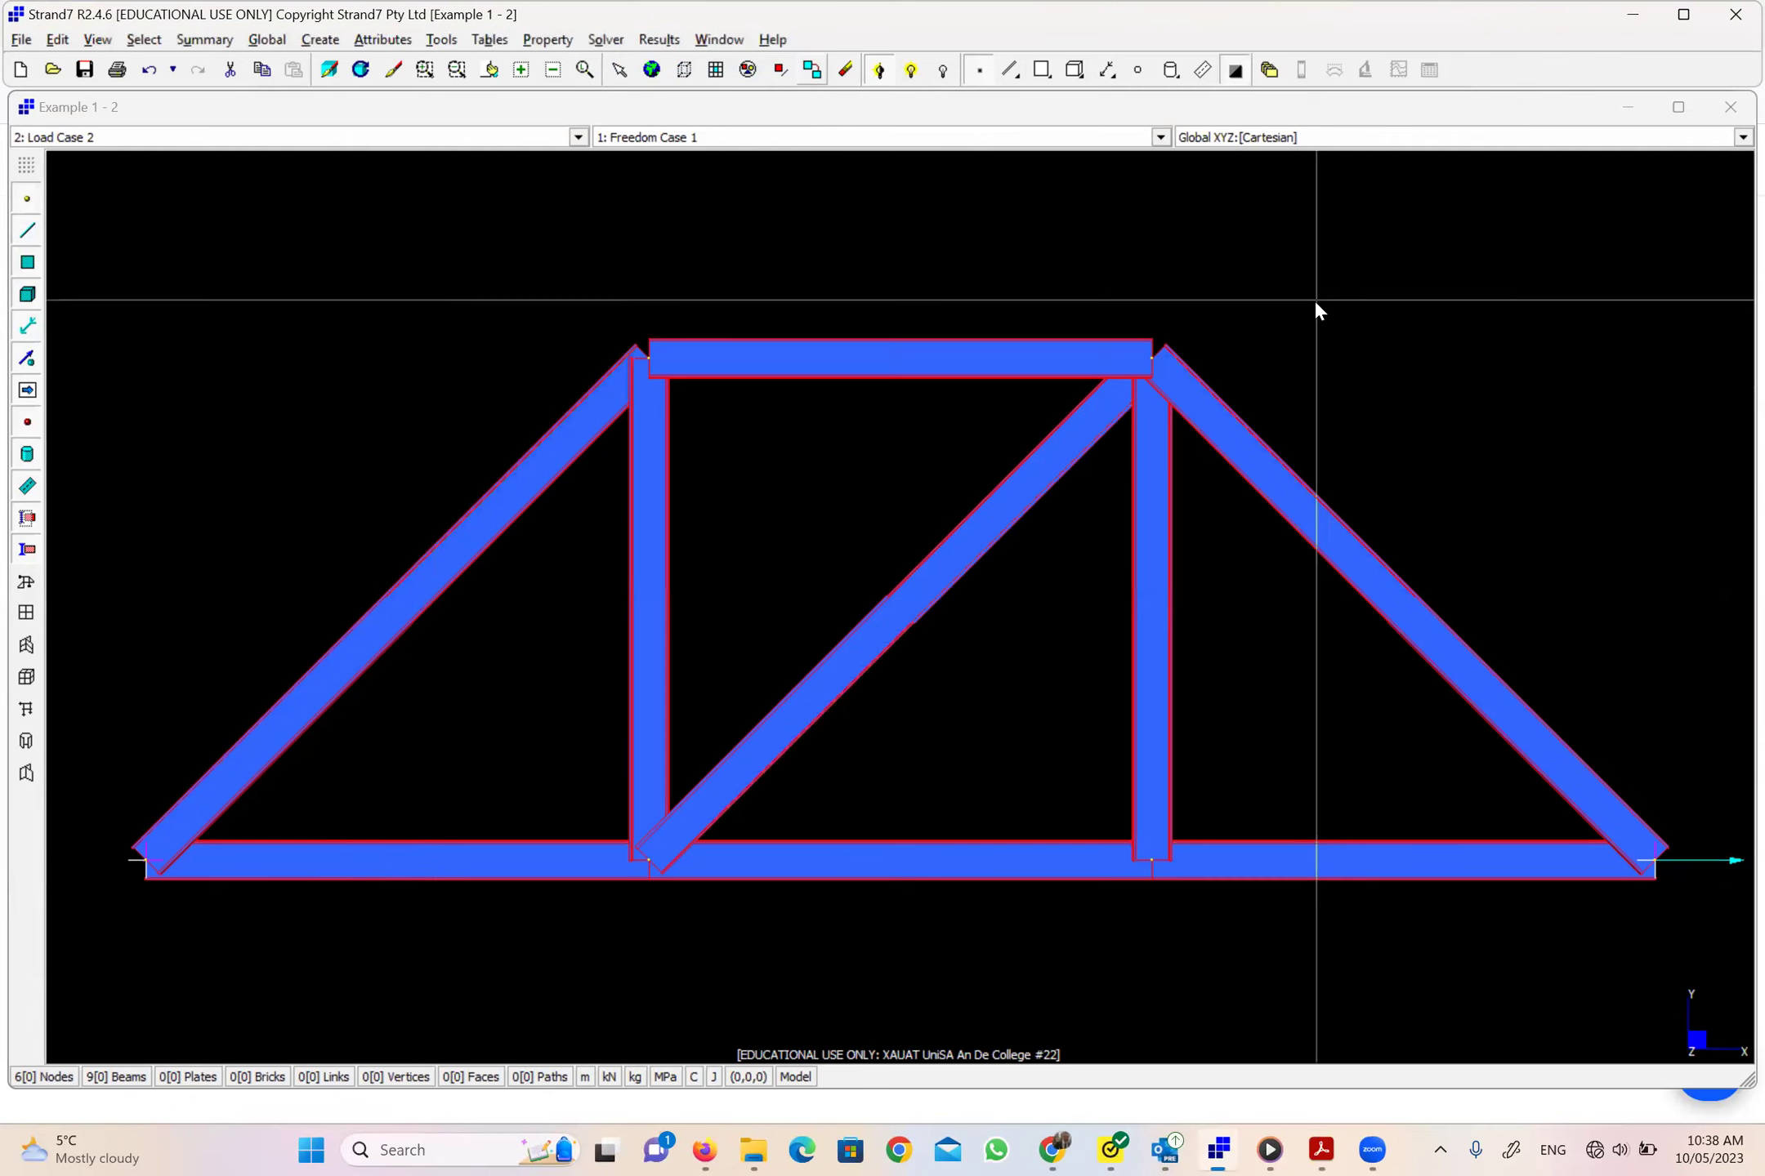
Open the Example 1 - 2 linear static results file and generate its result case combination.
click(652, 41)
click(697, 65)
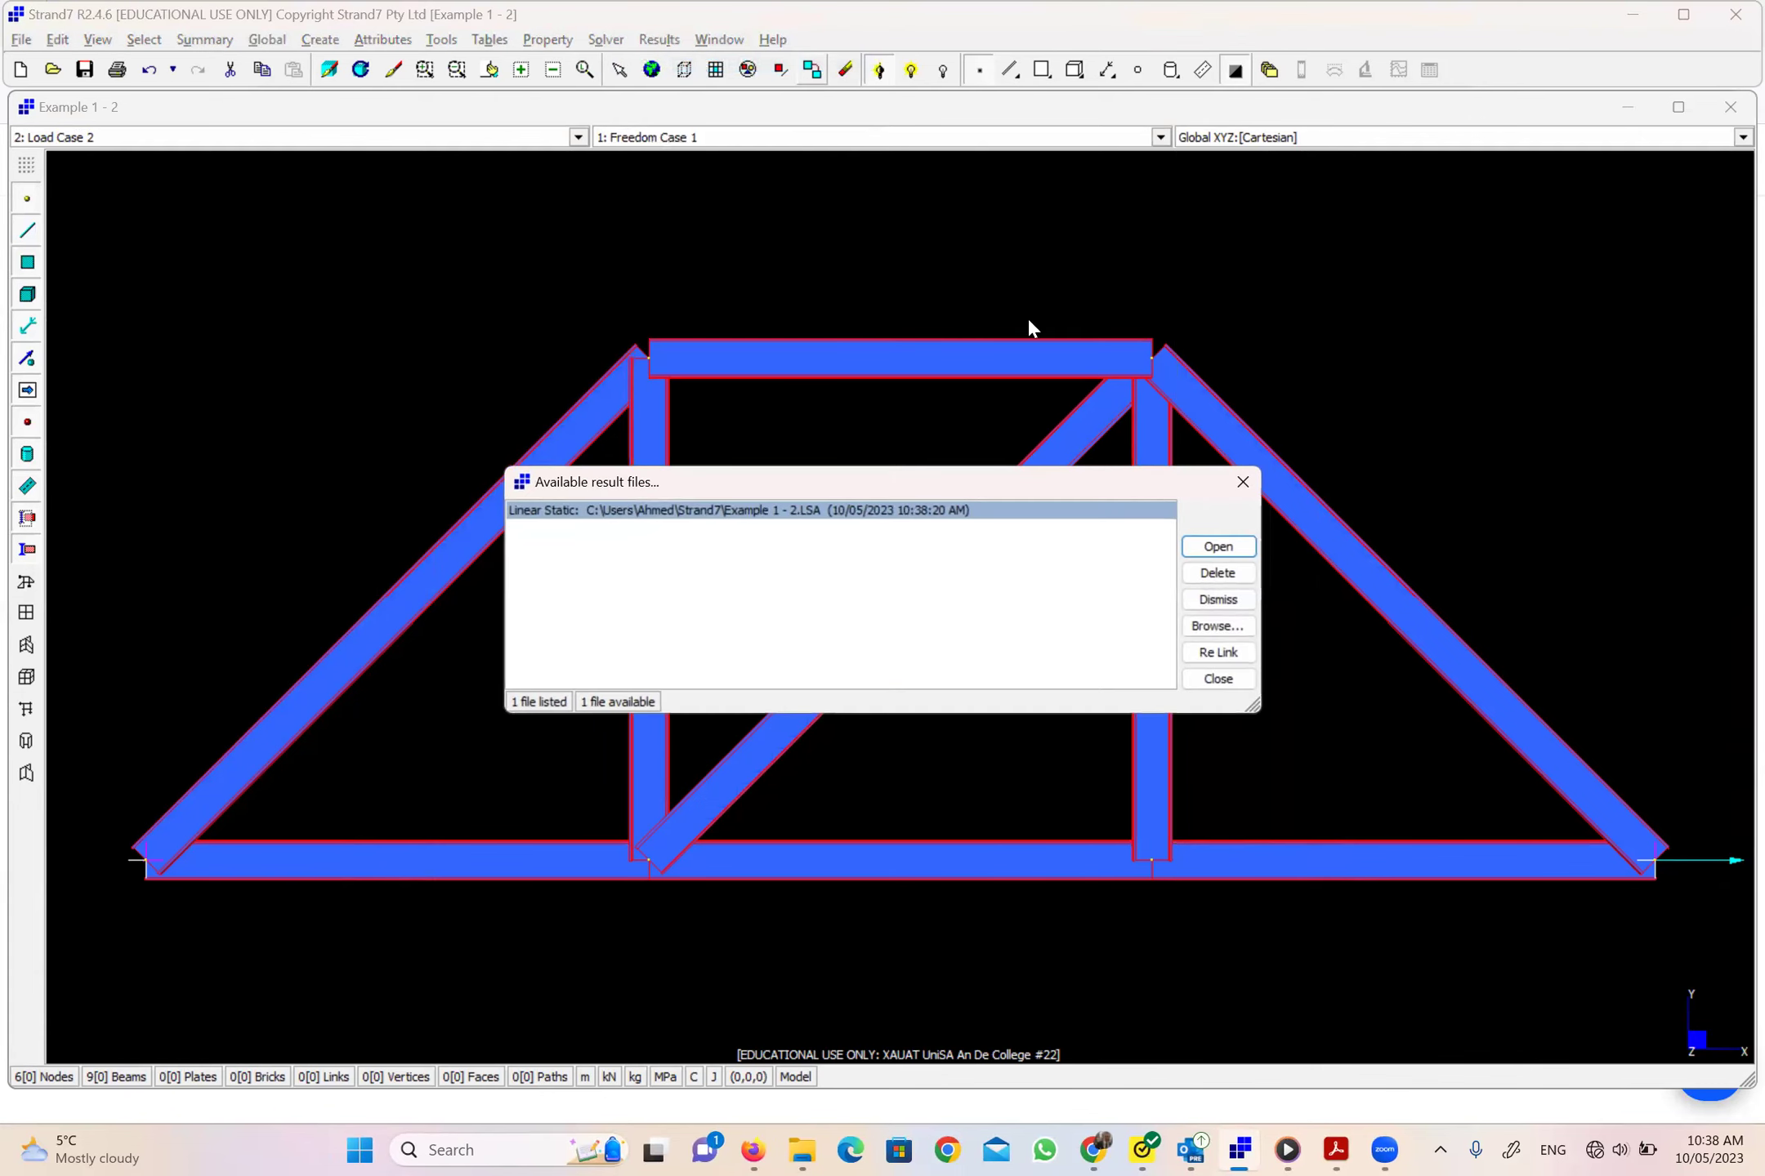
click(1217, 546)
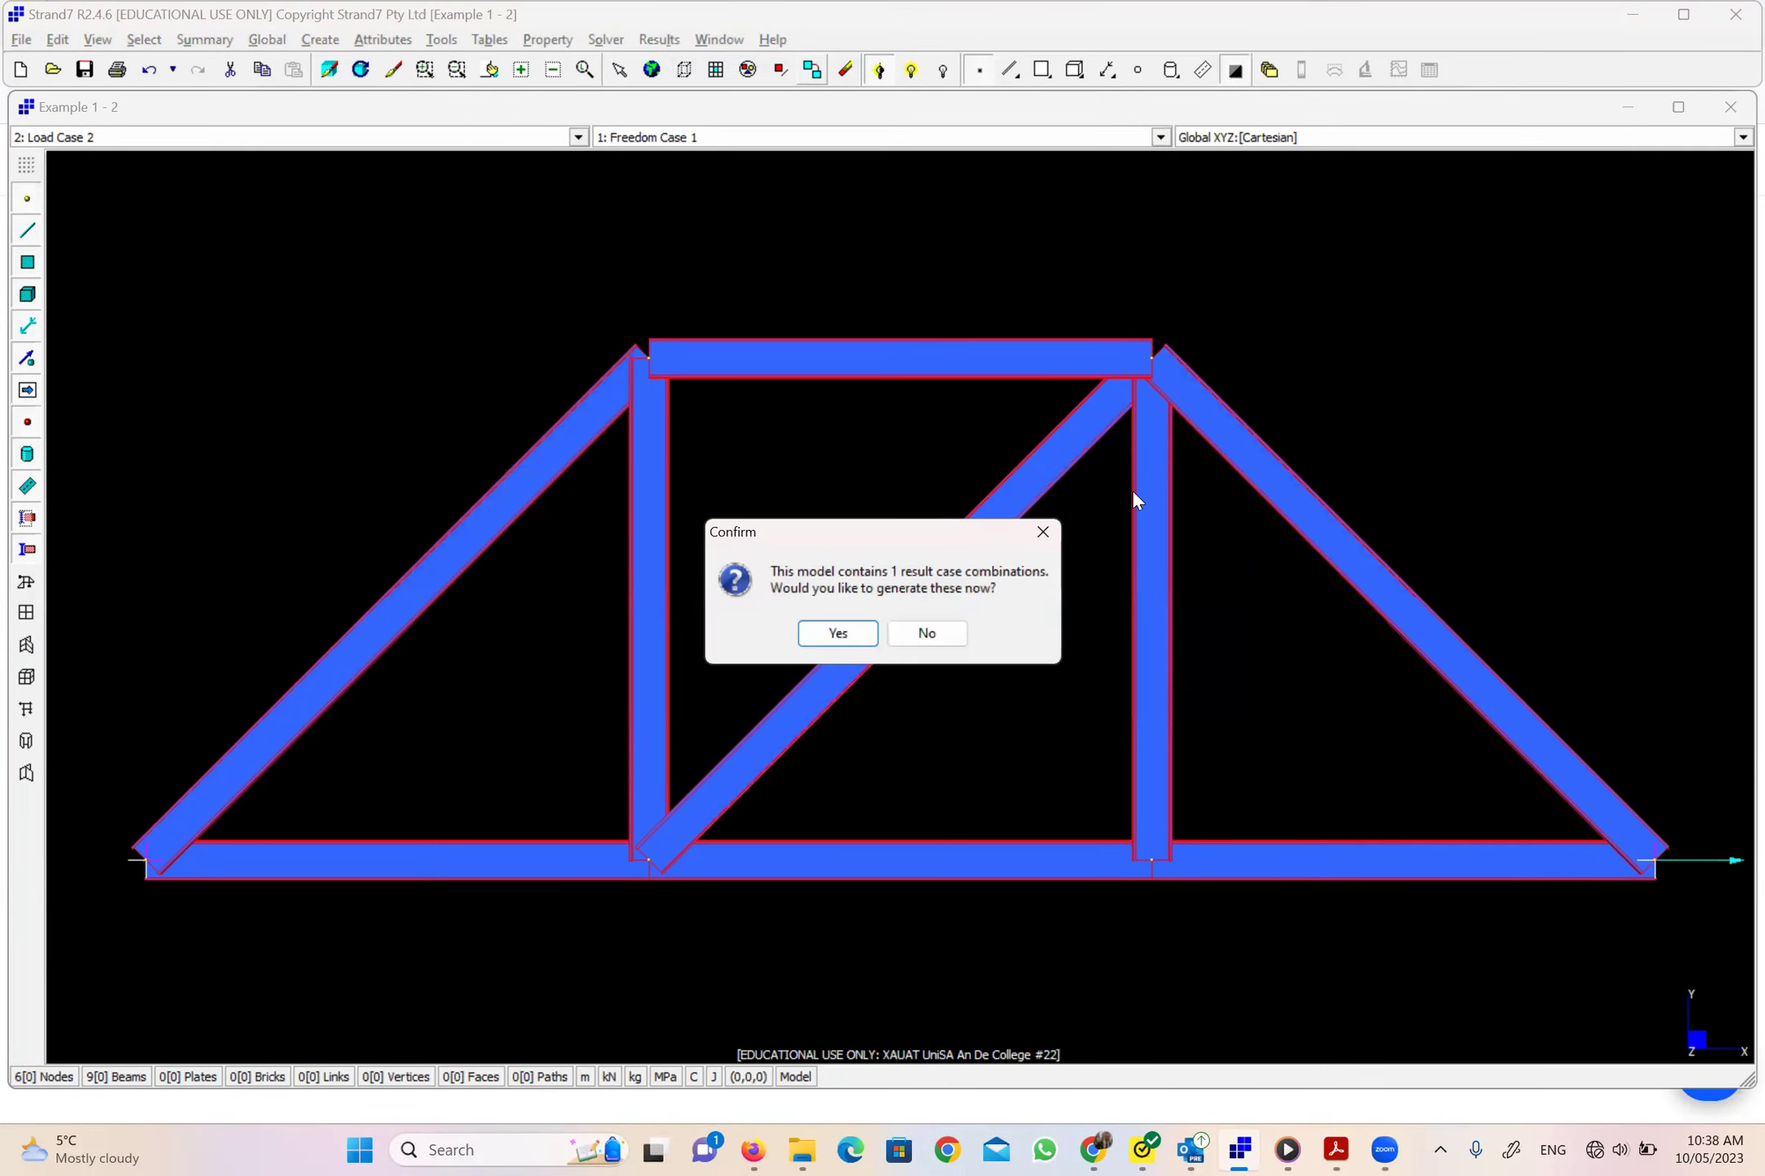
click(858, 633)
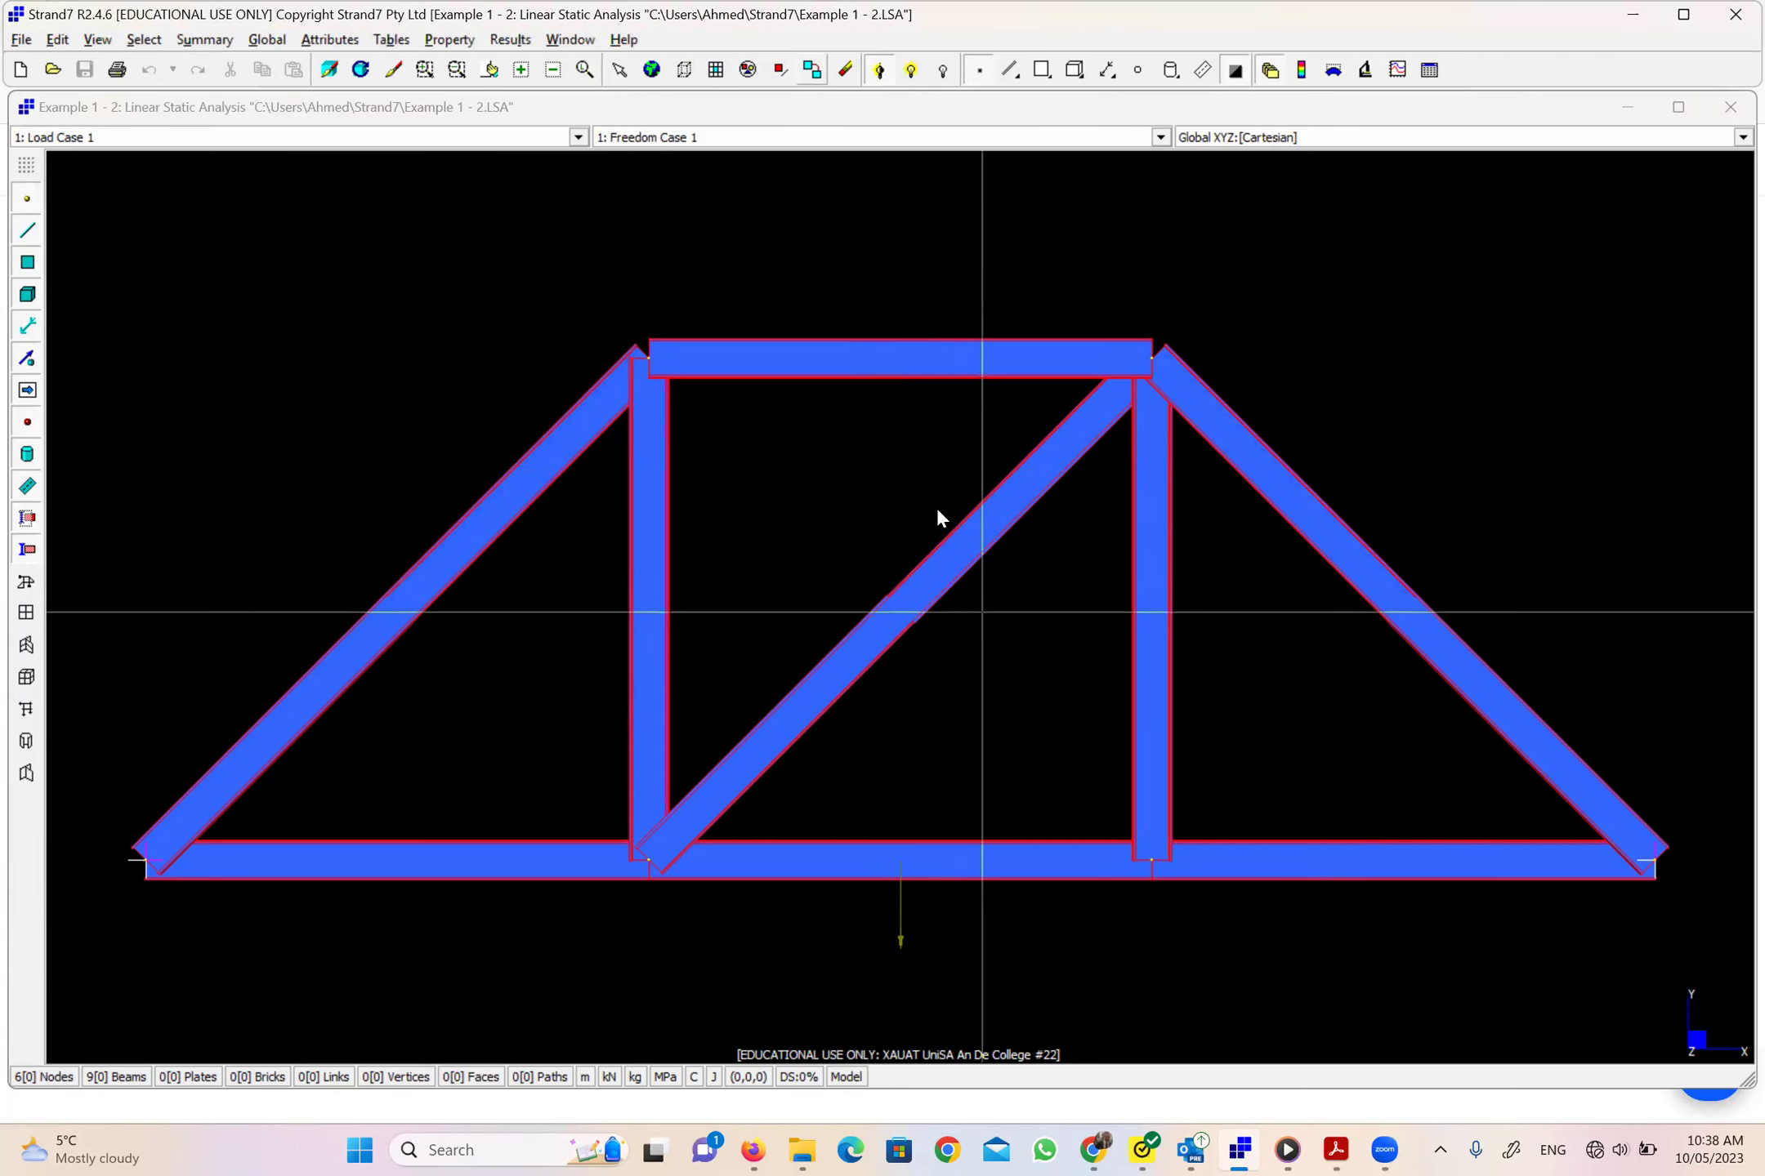
Set the displacement scale of the results to 10 percent.
click(503, 39)
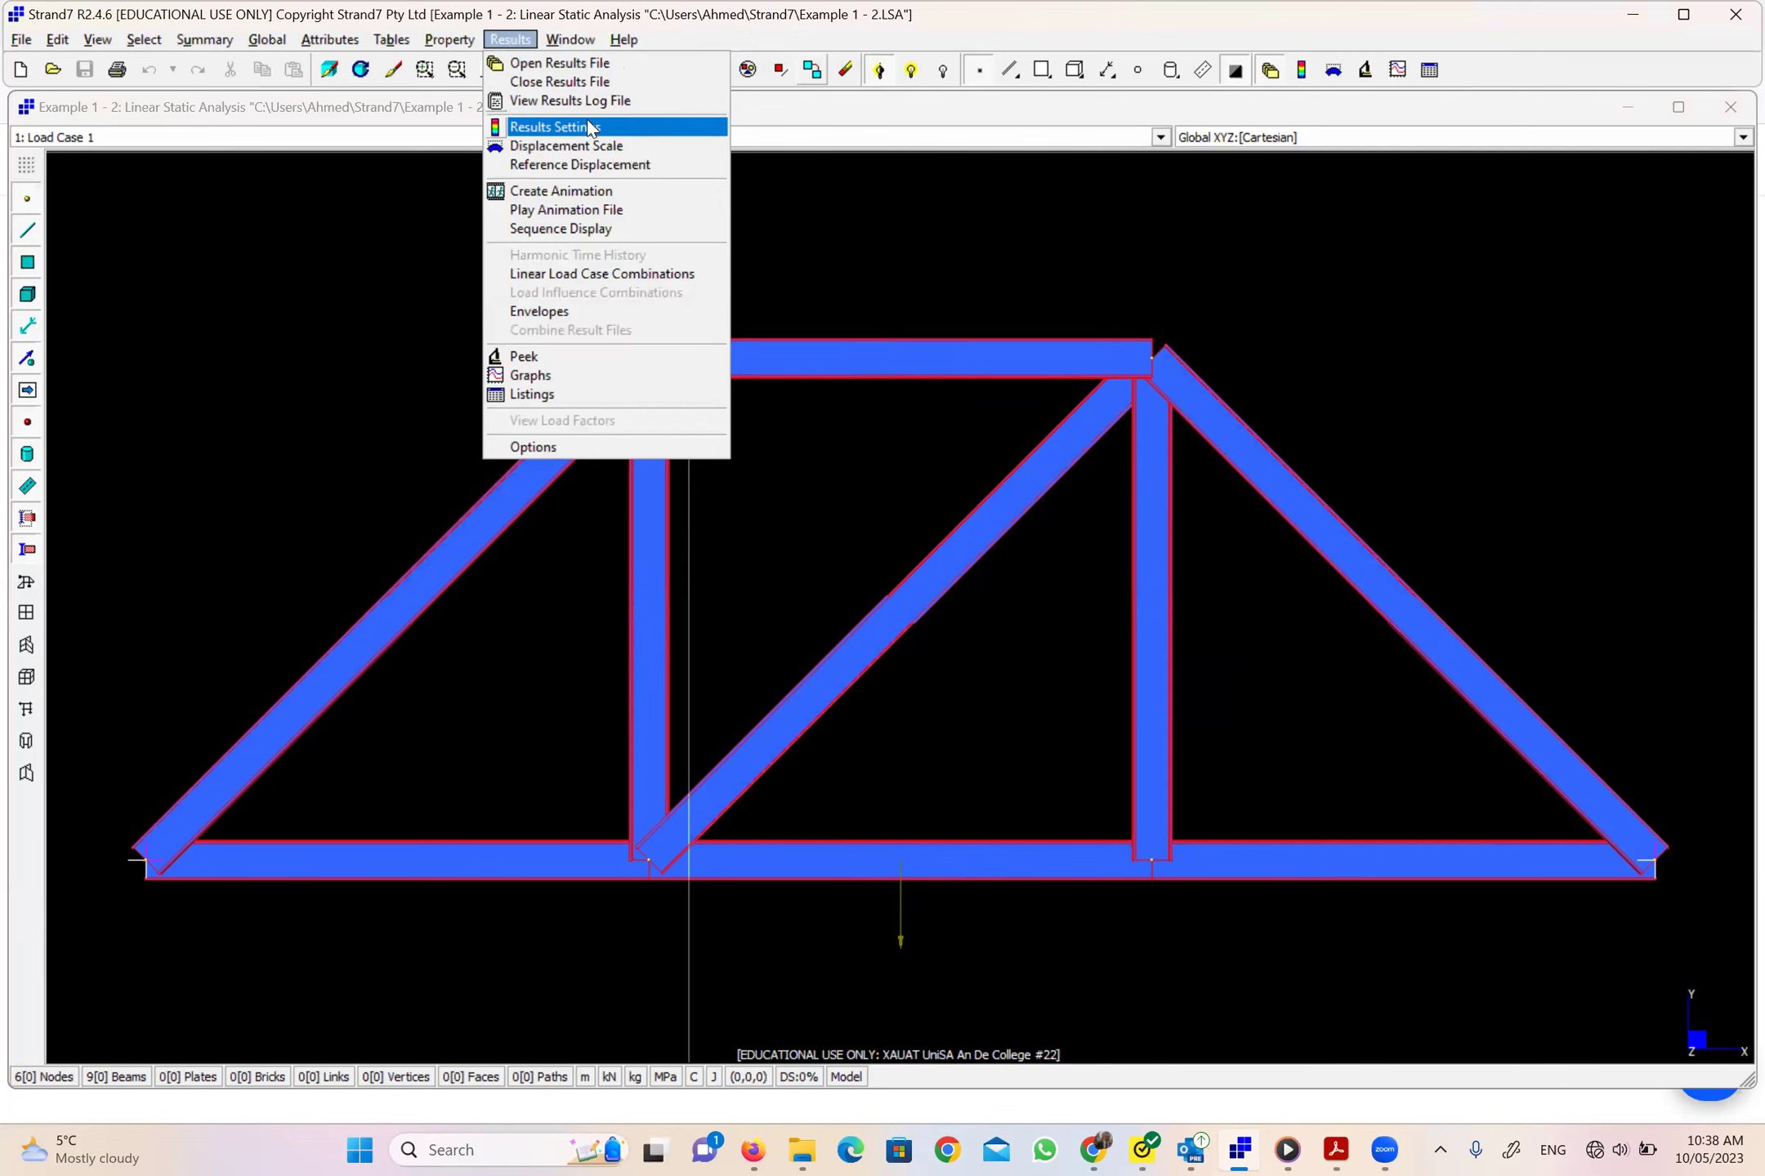
click(605, 143)
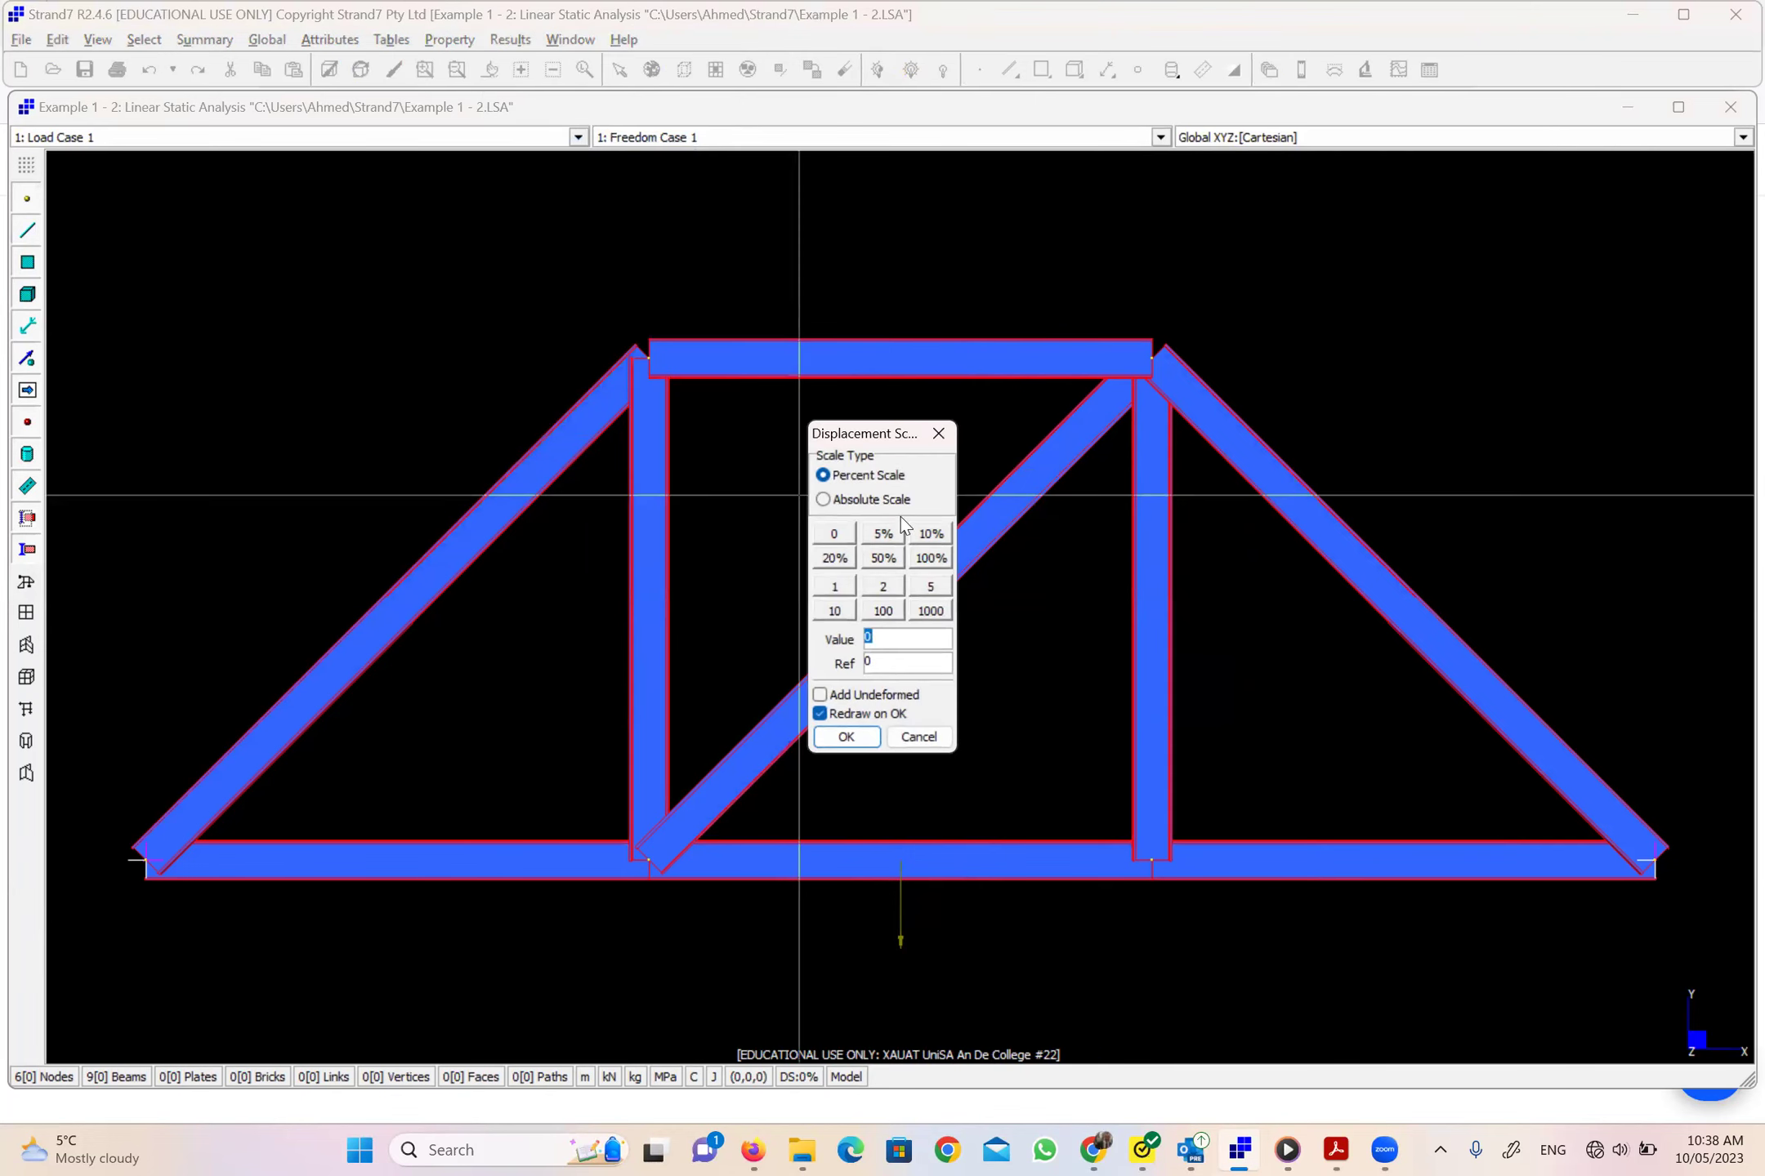
click(931, 533)
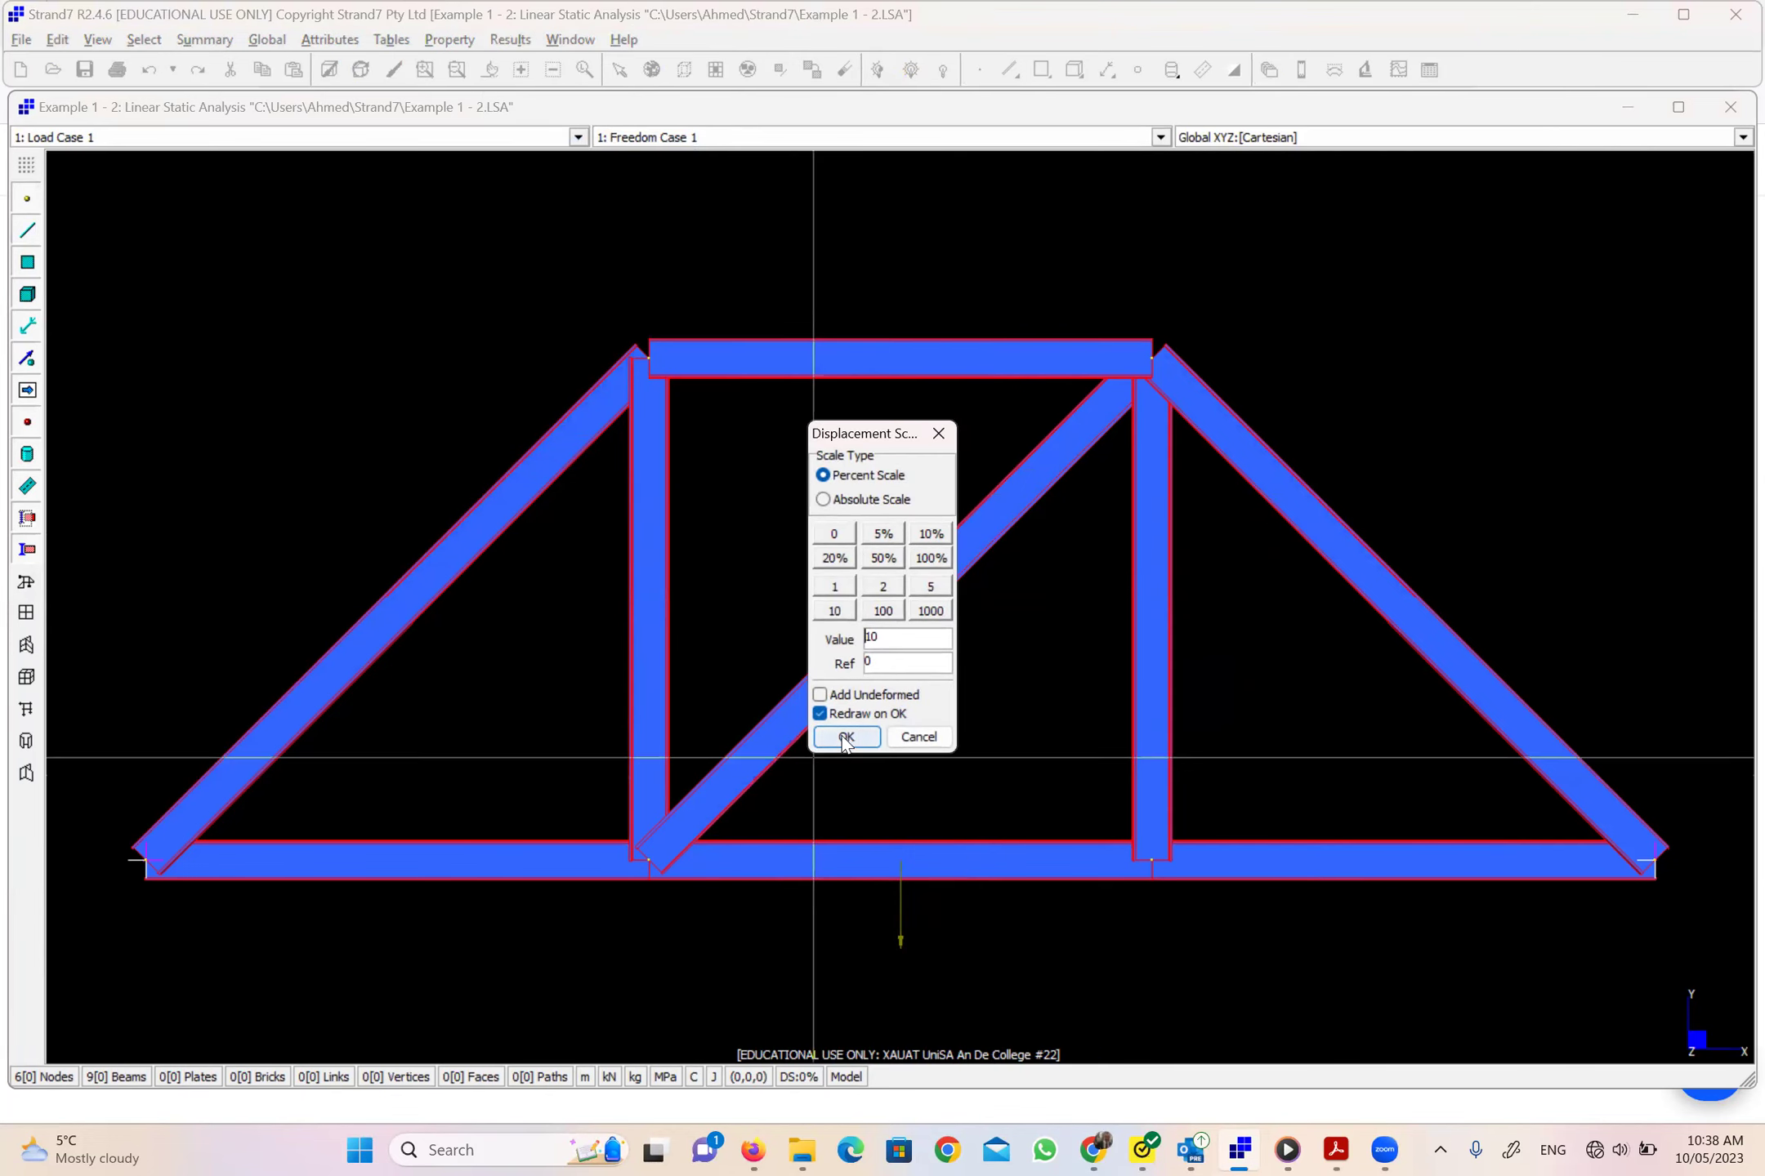
click(845, 736)
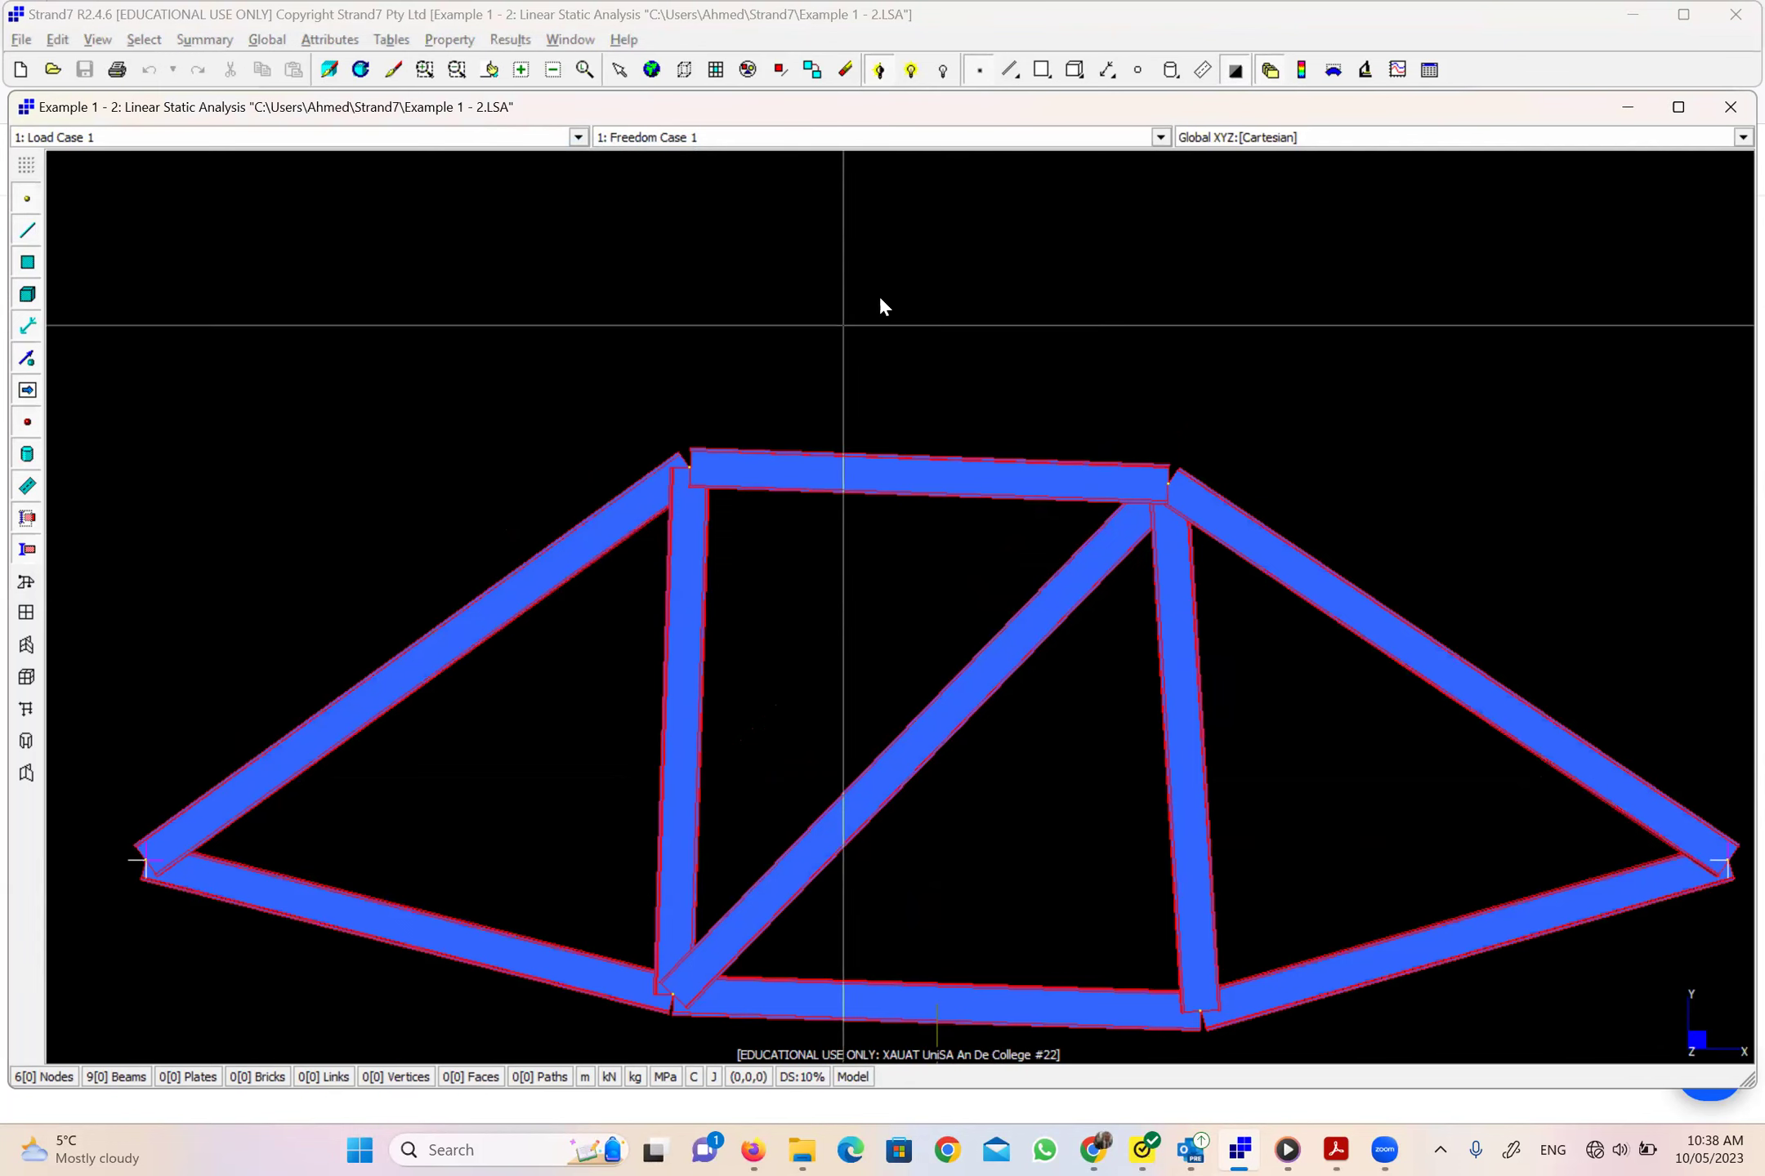
Set the beam display mode to Line so the truss members are drawn as single lines.
click(327, 70)
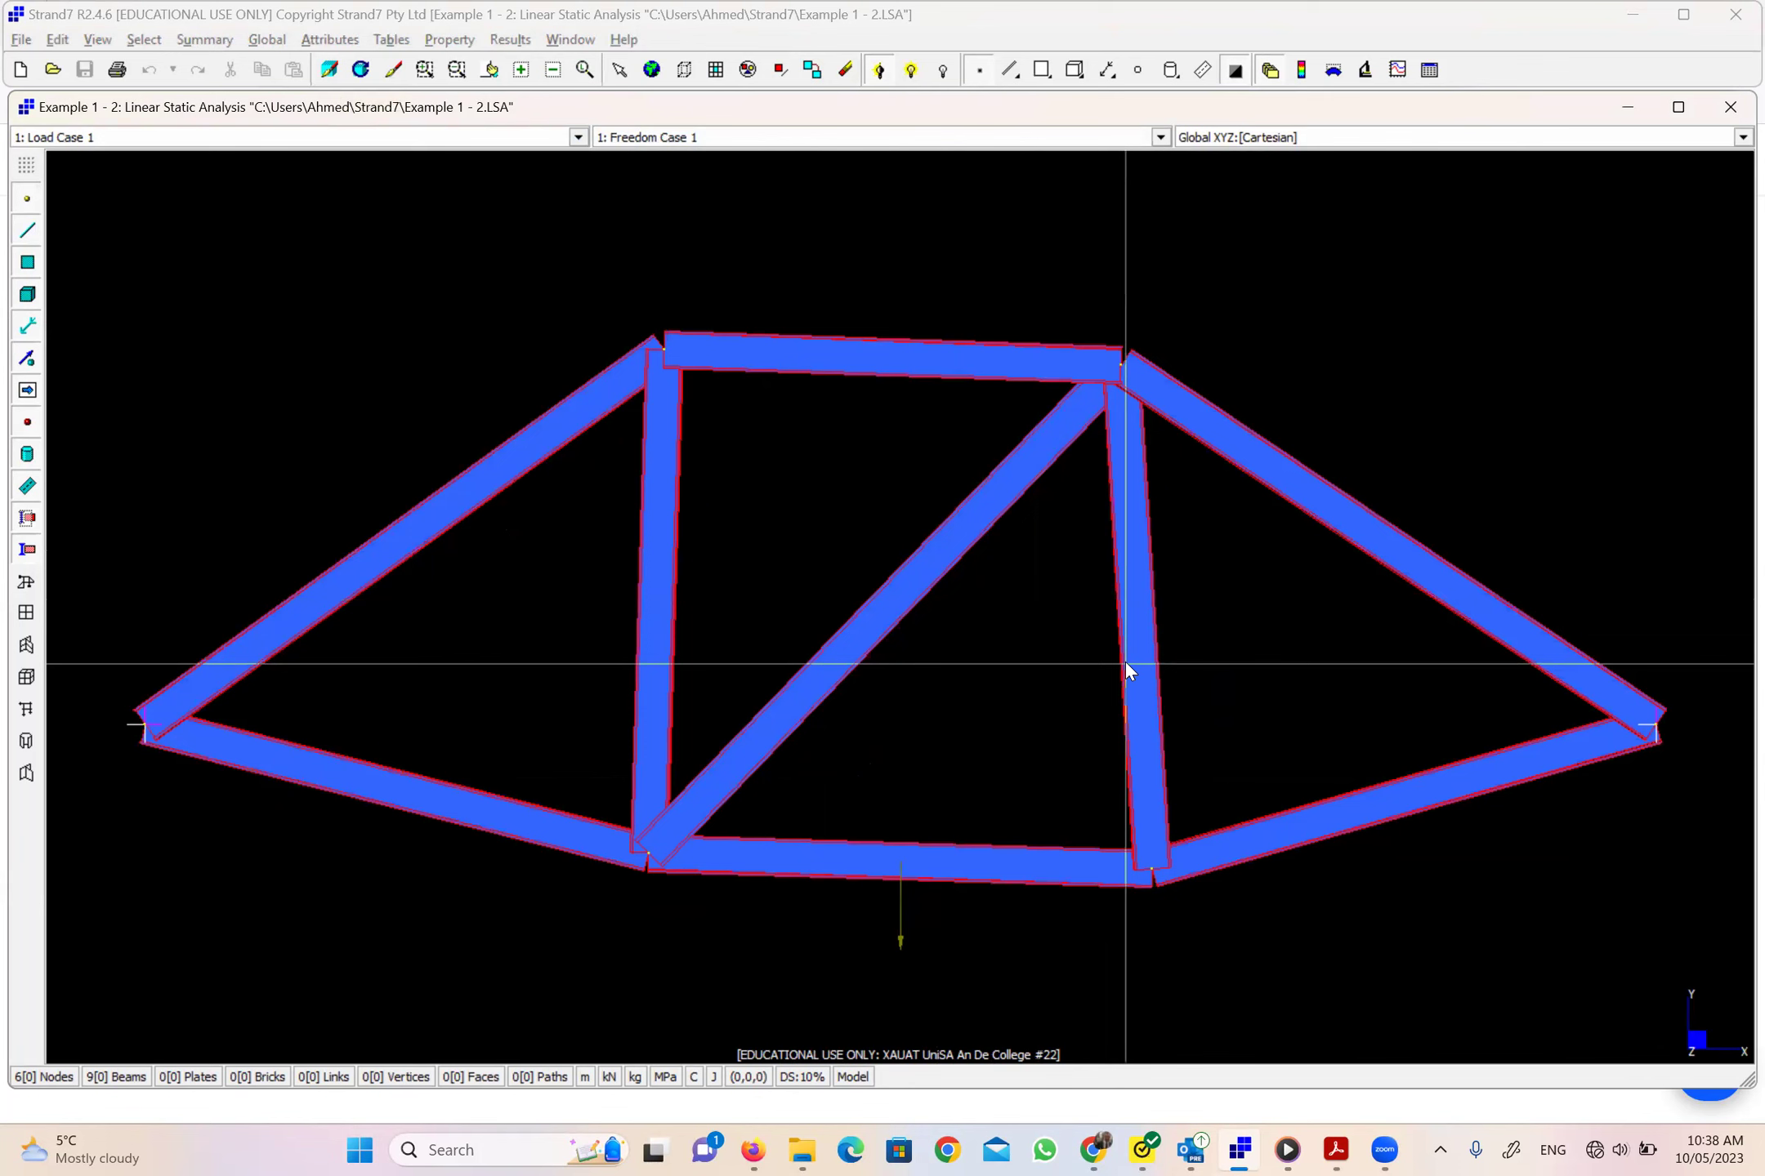
click(57, 39)
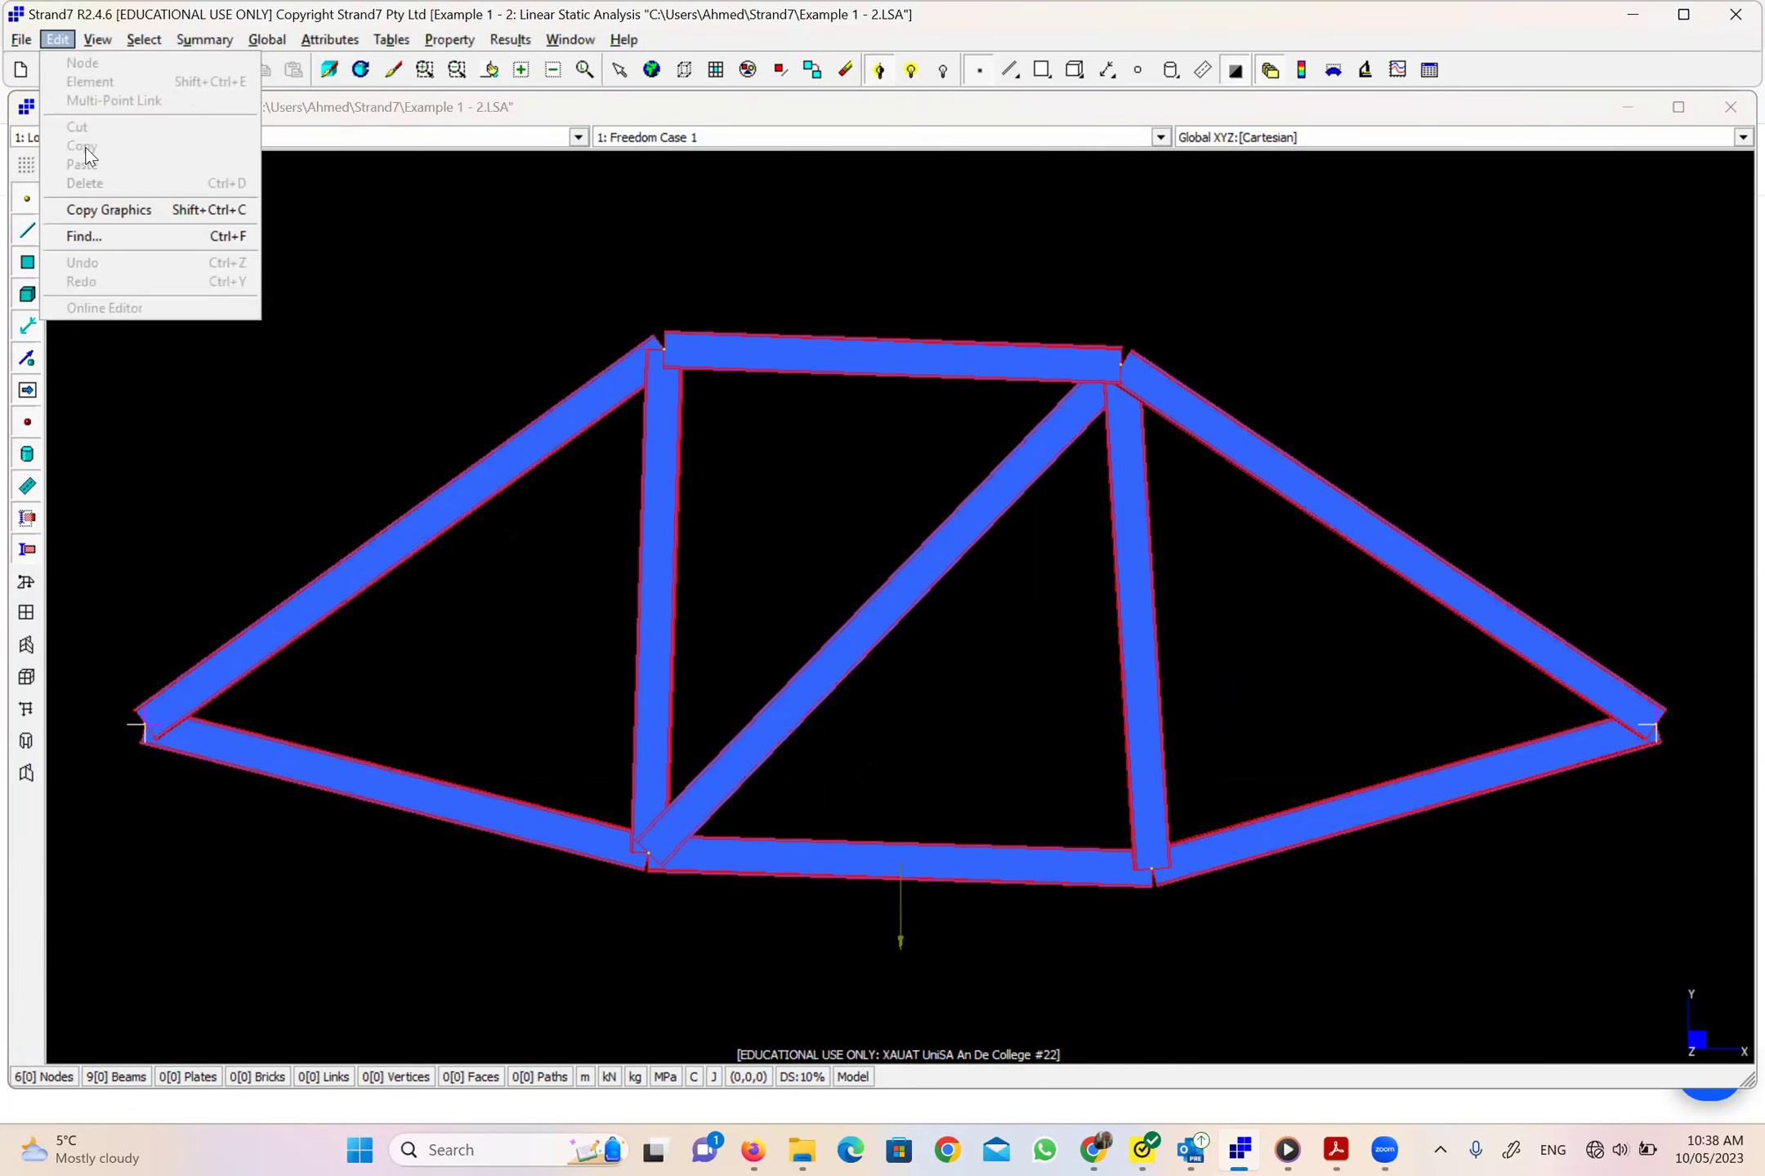
click(98, 39)
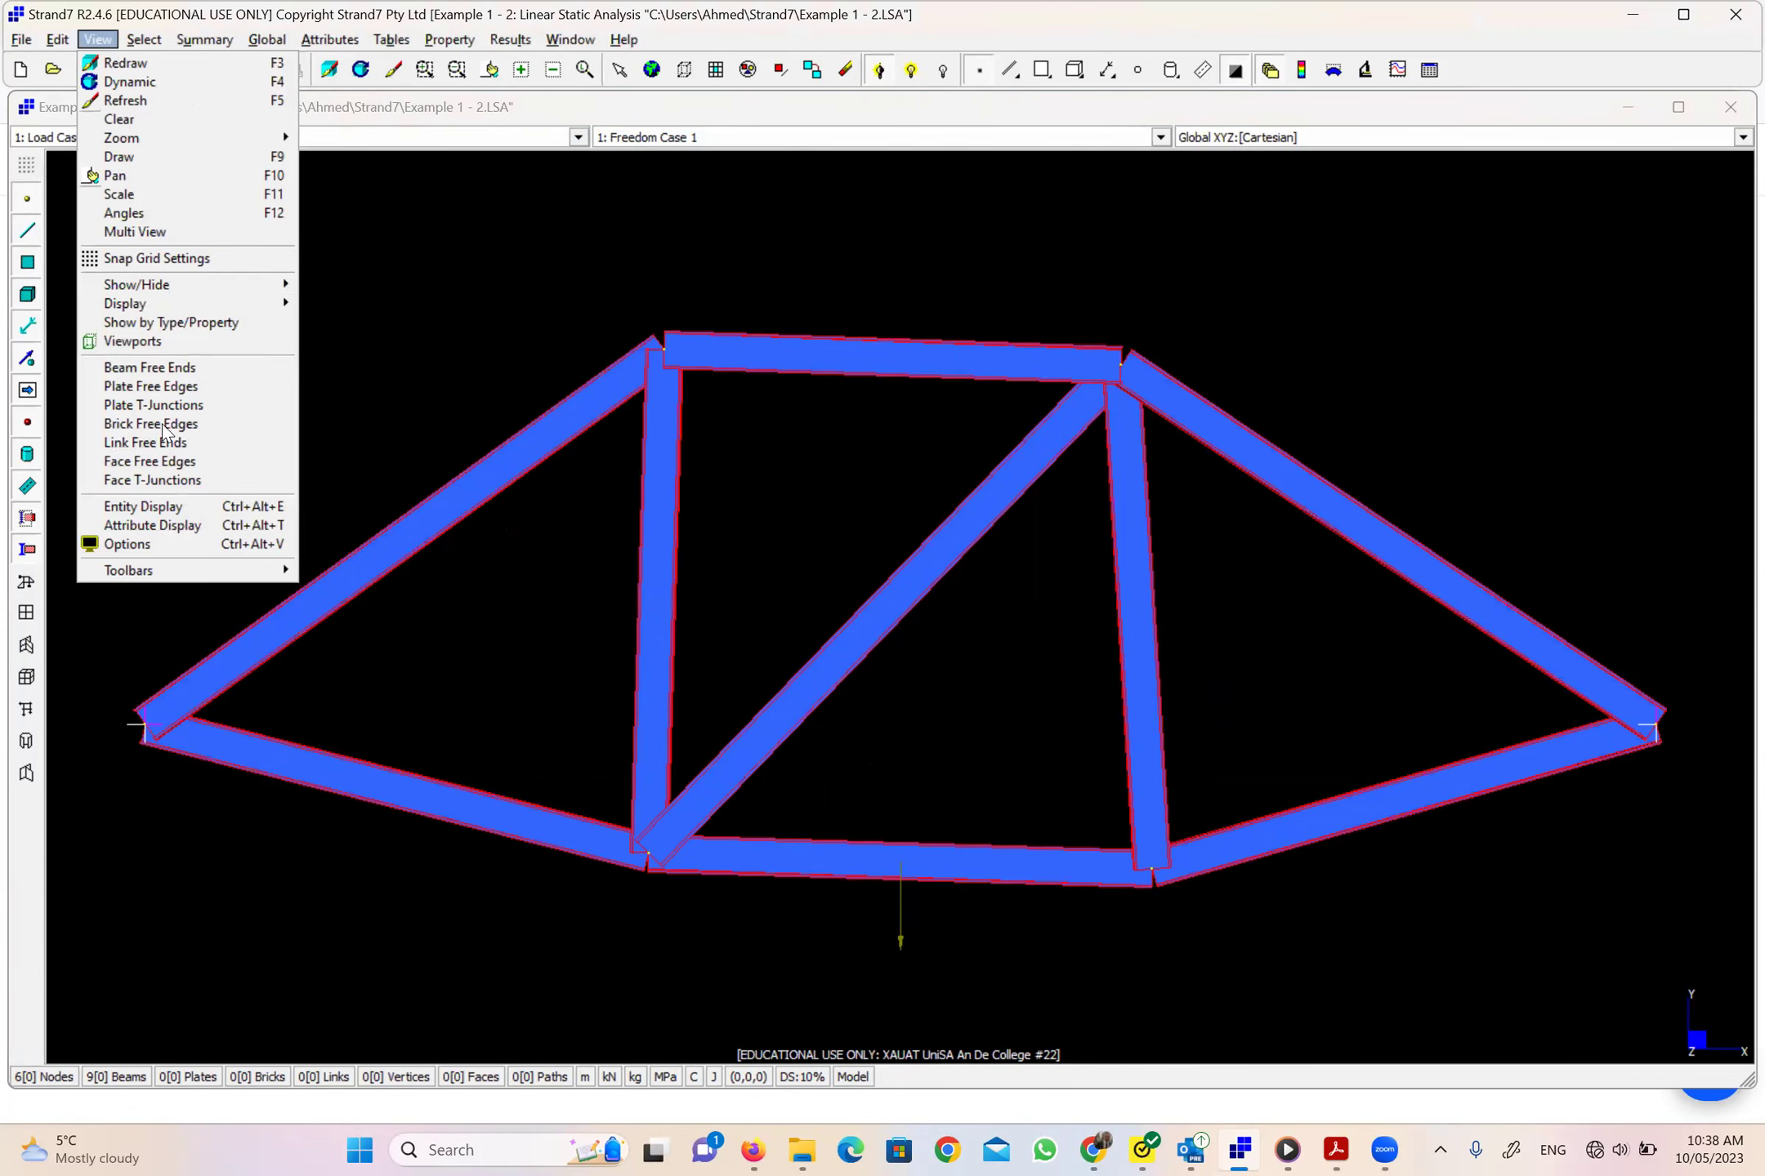
click(161, 505)
click(663, 606)
click(924, 801)
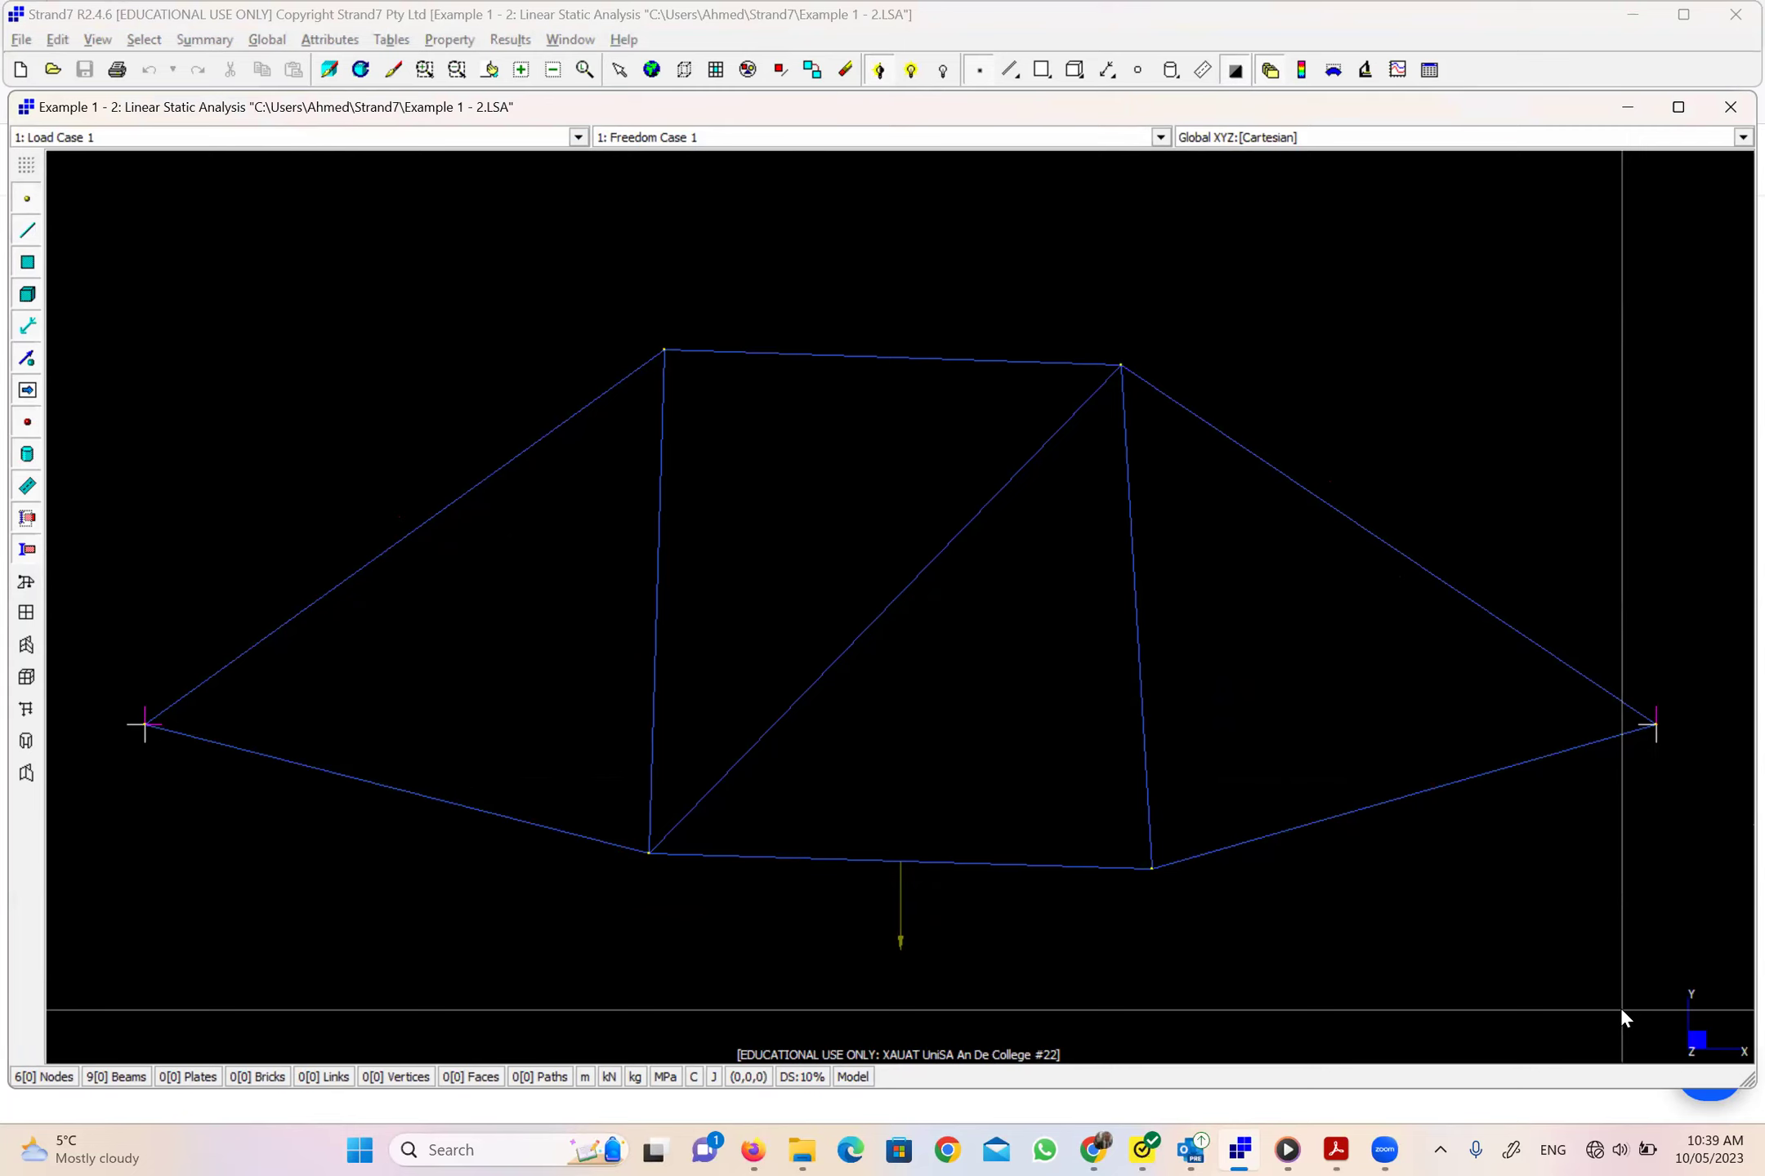
Display the deformed truss for Load Case 2 and then for Combination 1.
click(317, 141)
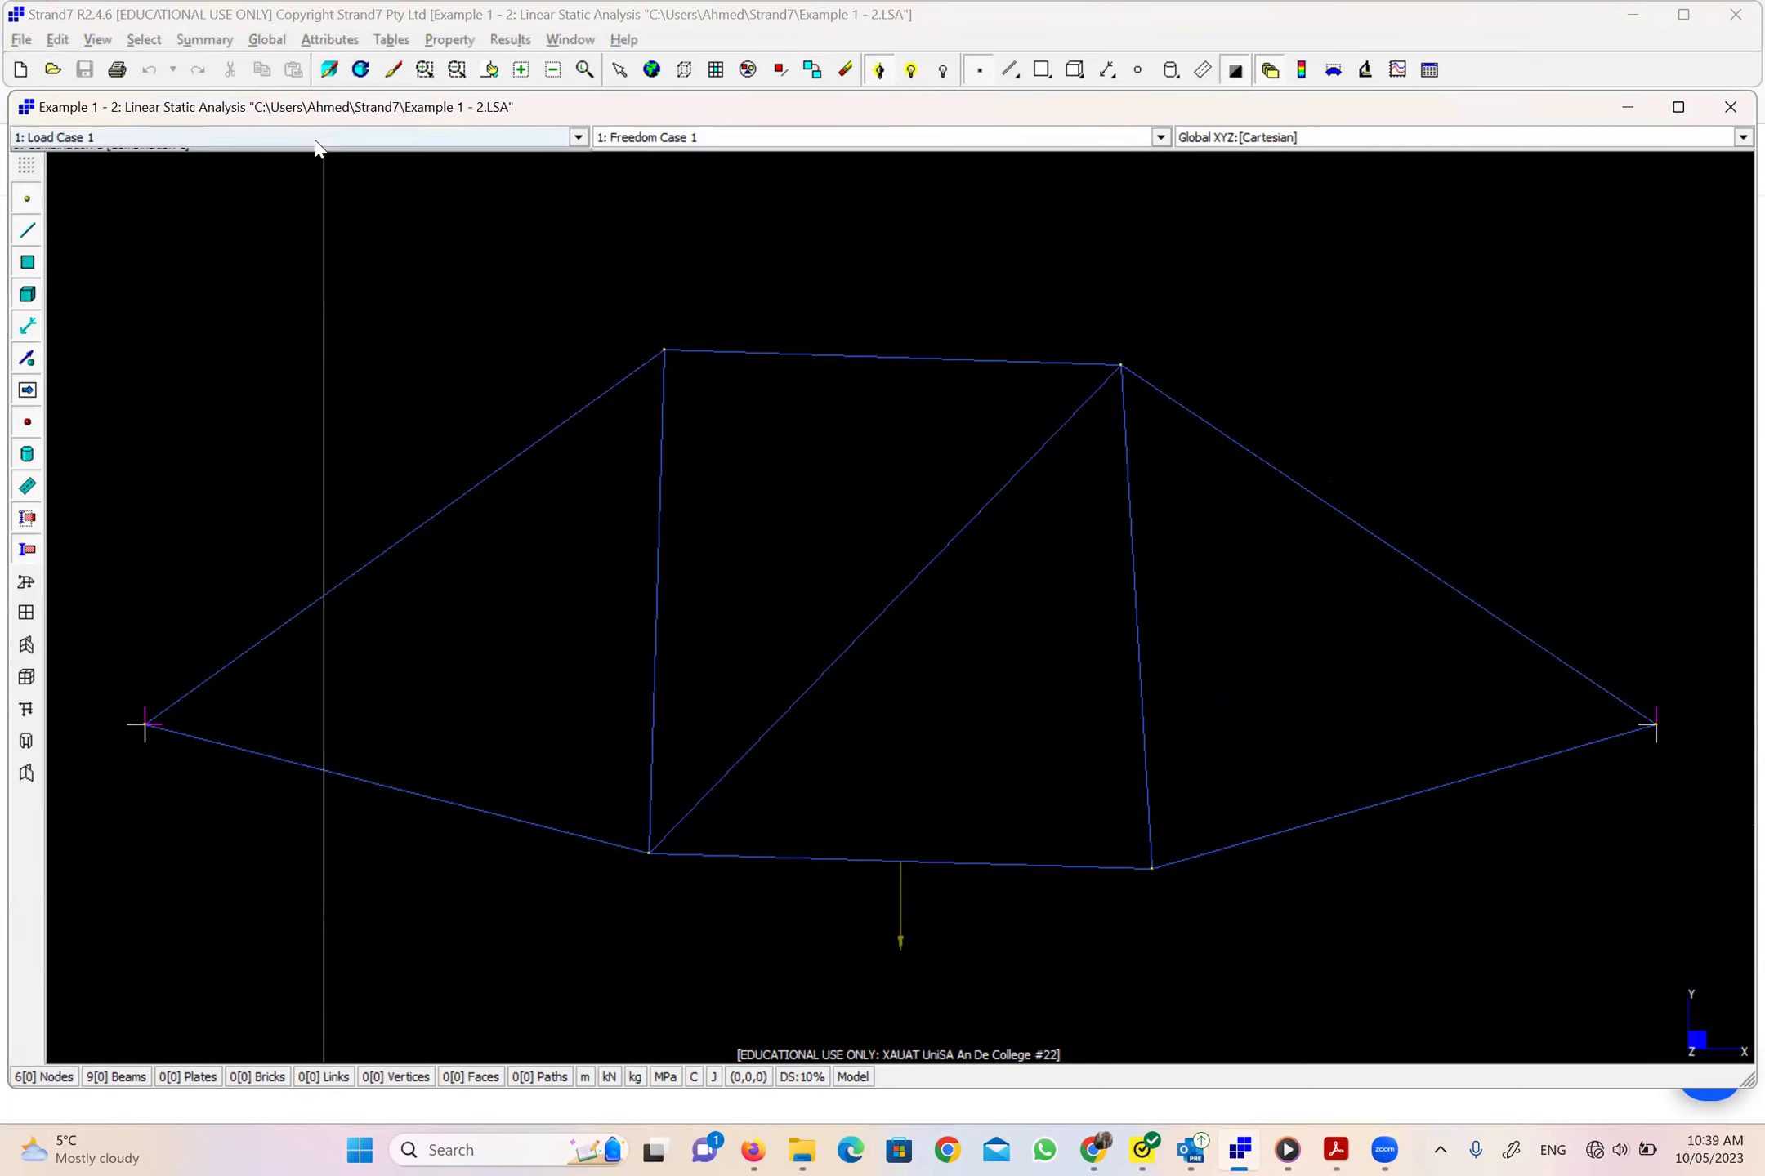
click(308, 166)
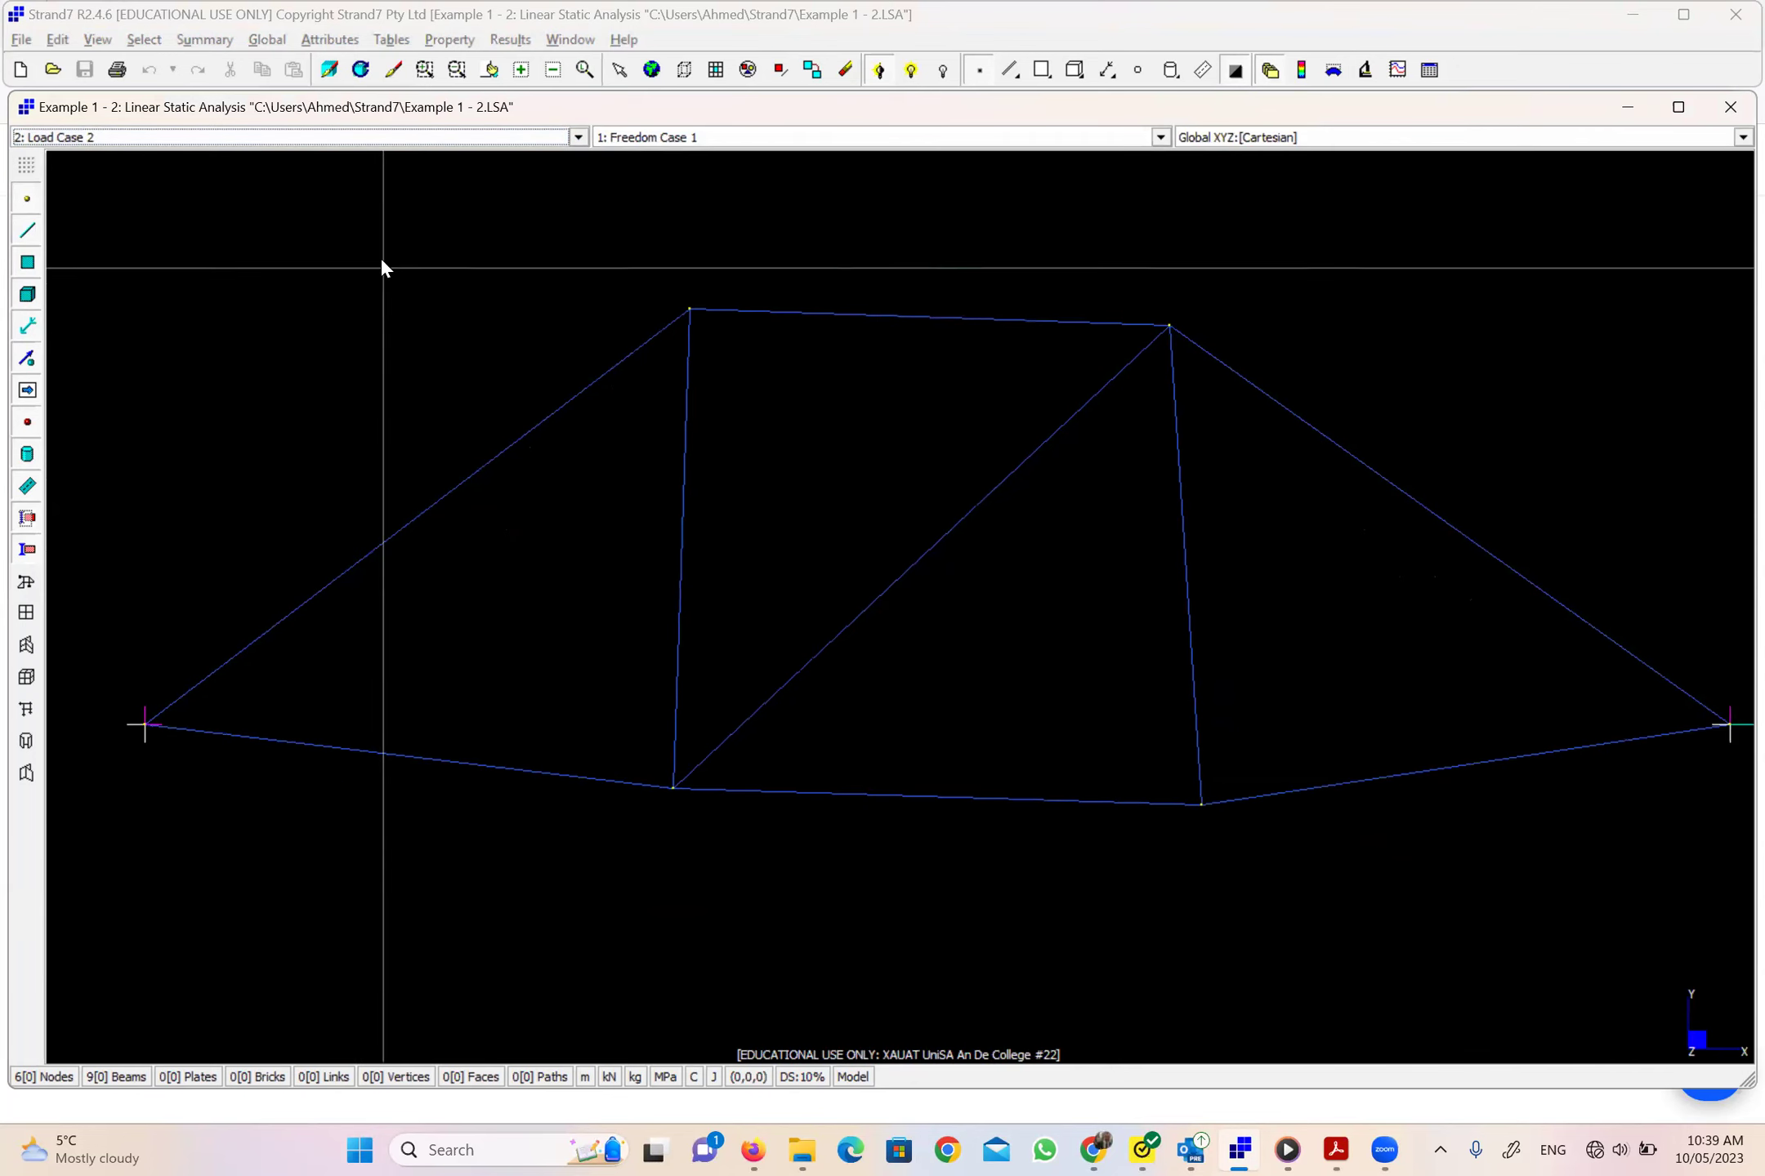
click(329, 65)
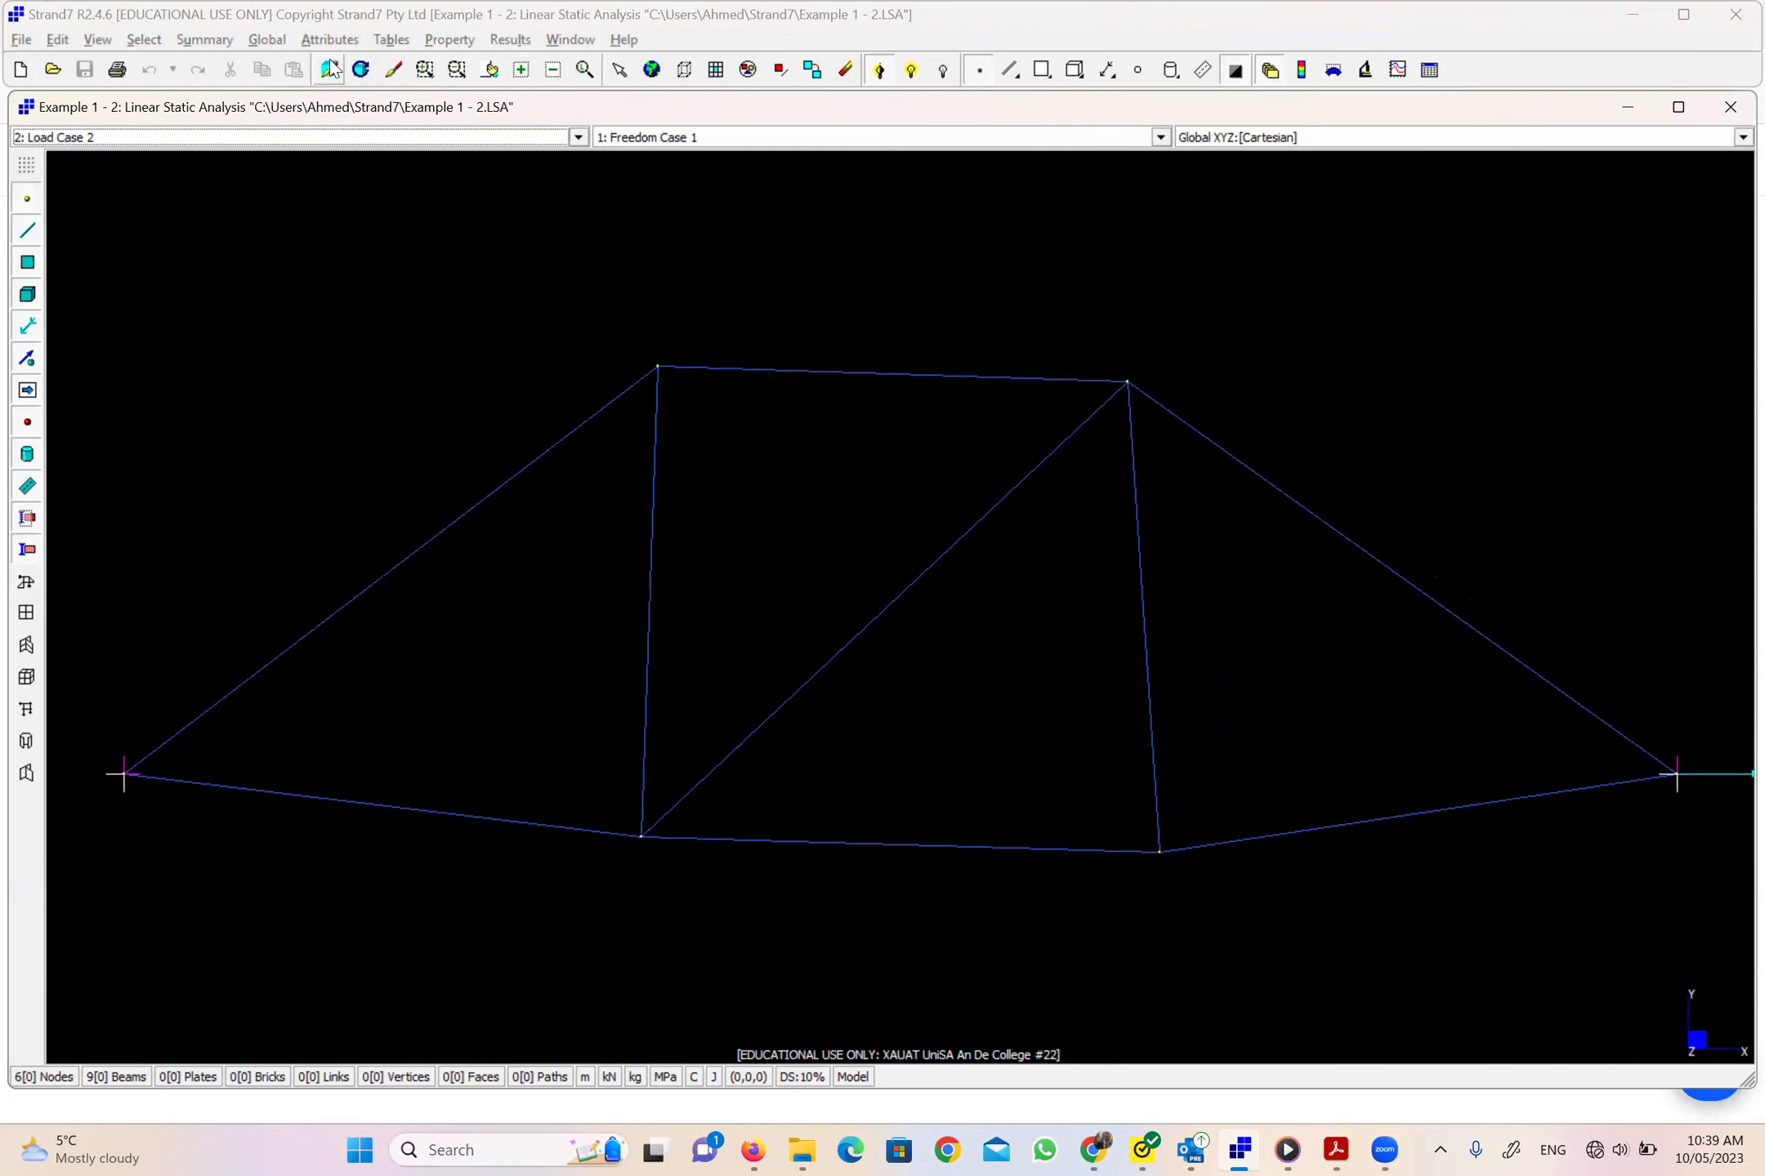
click(140, 137)
click(125, 183)
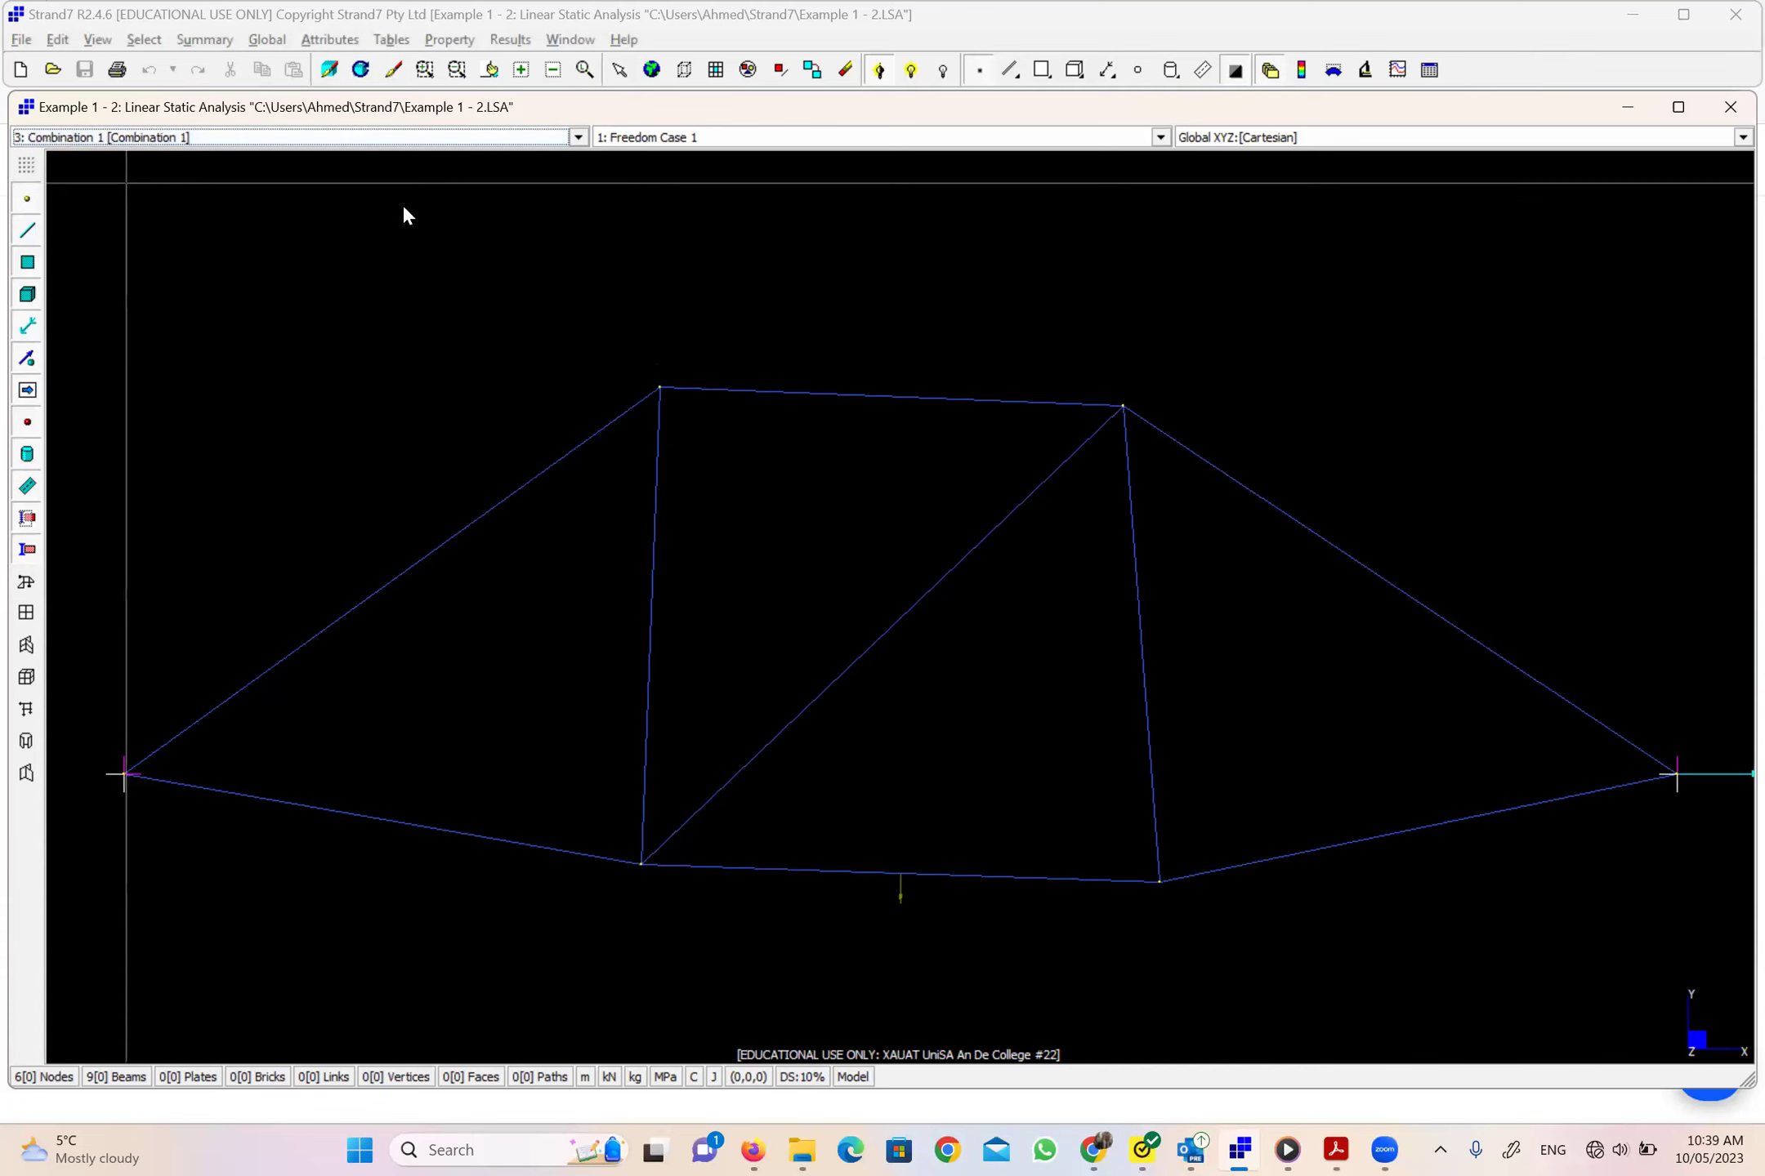
Draw the beam results as a Plane 2 shear force diagram for Combination 1.
click(511, 41)
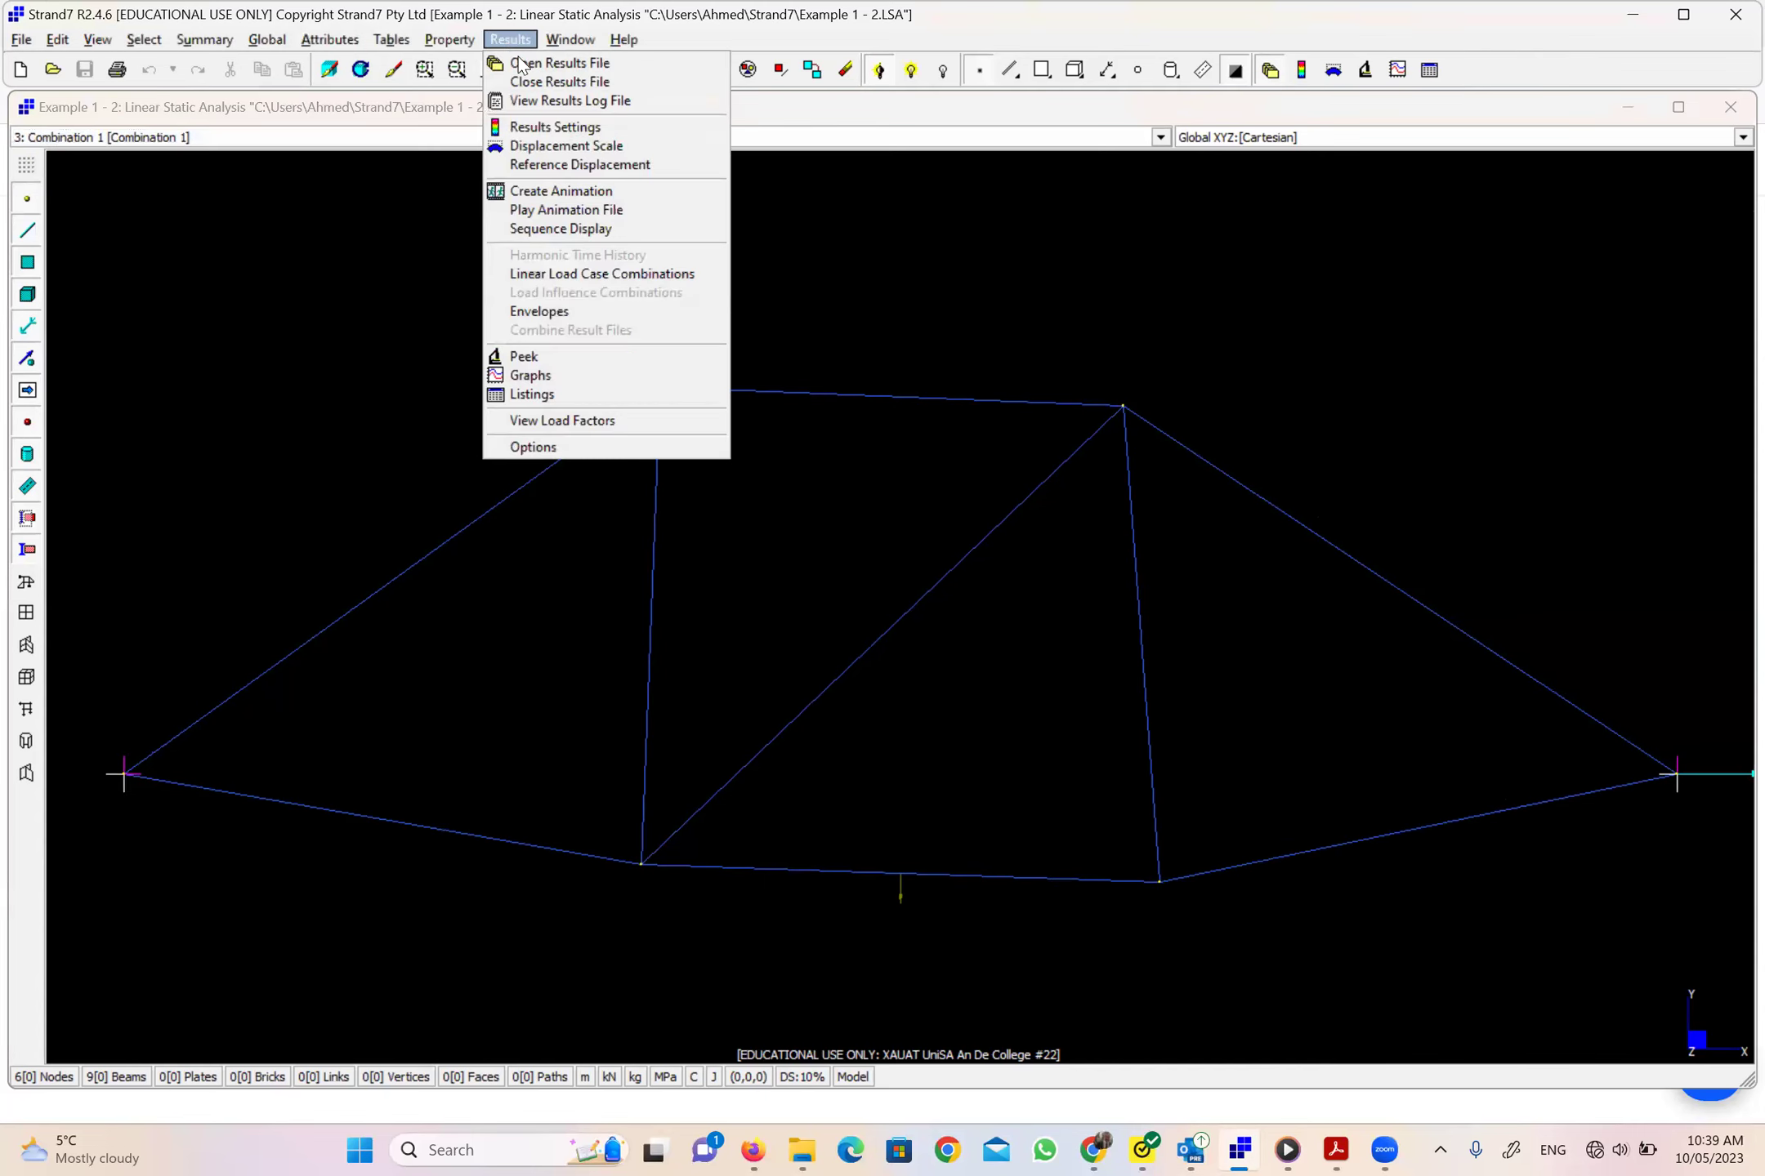
click(589, 130)
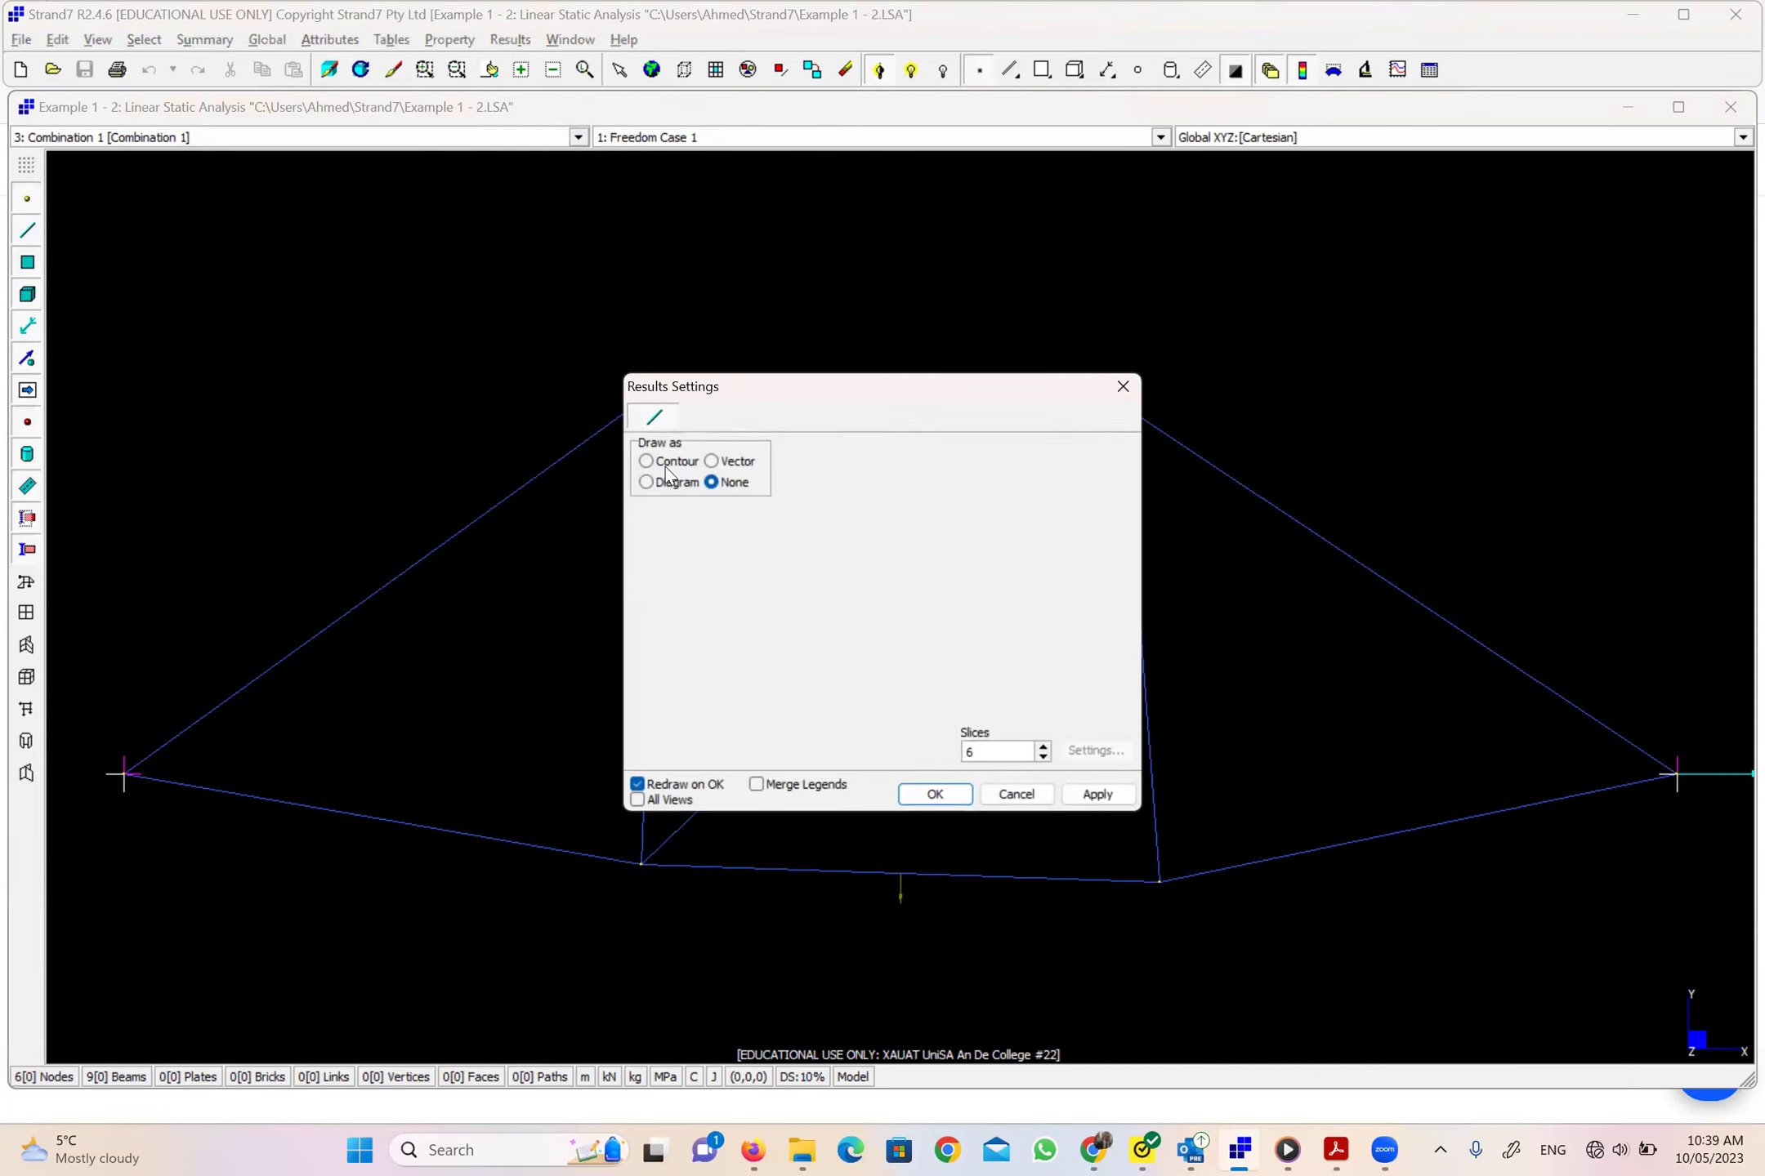
click(663, 480)
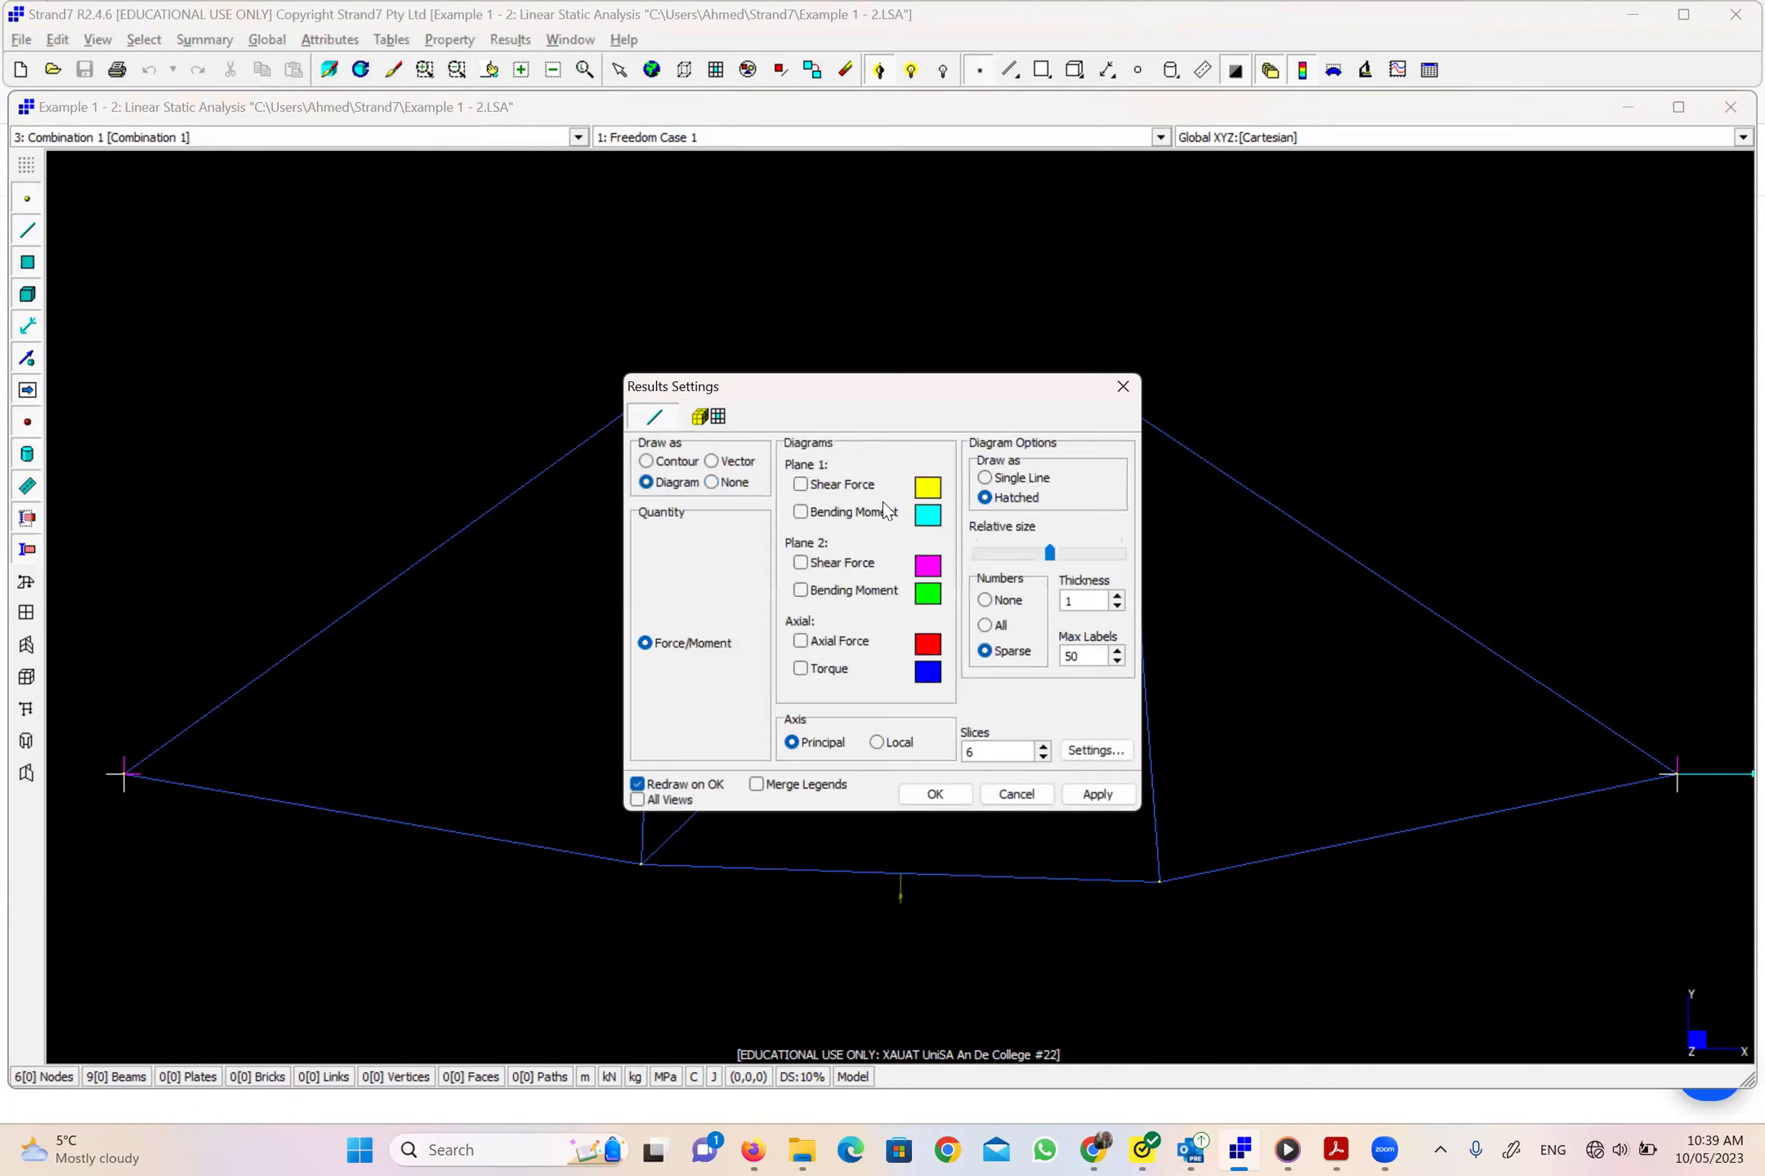
click(803, 563)
click(1080, 794)
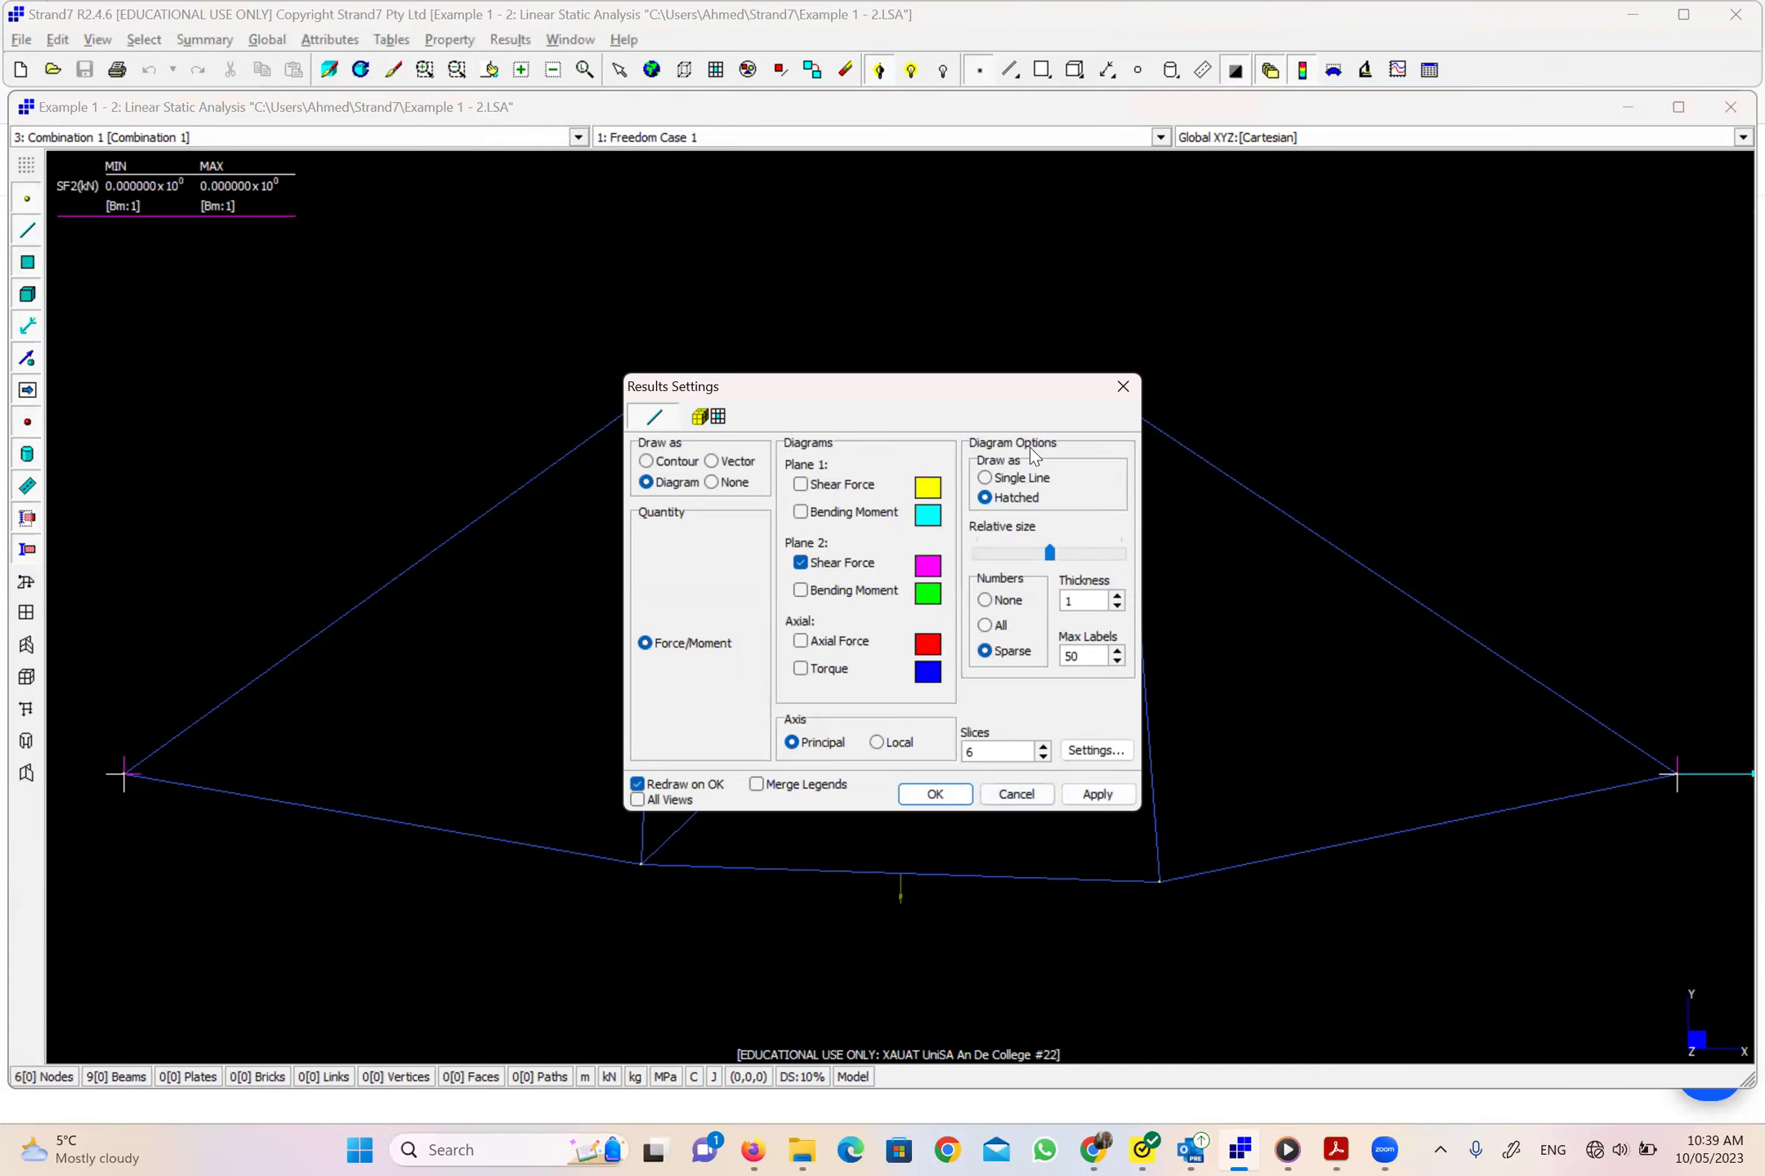
click(1122, 386)
click(362, 138)
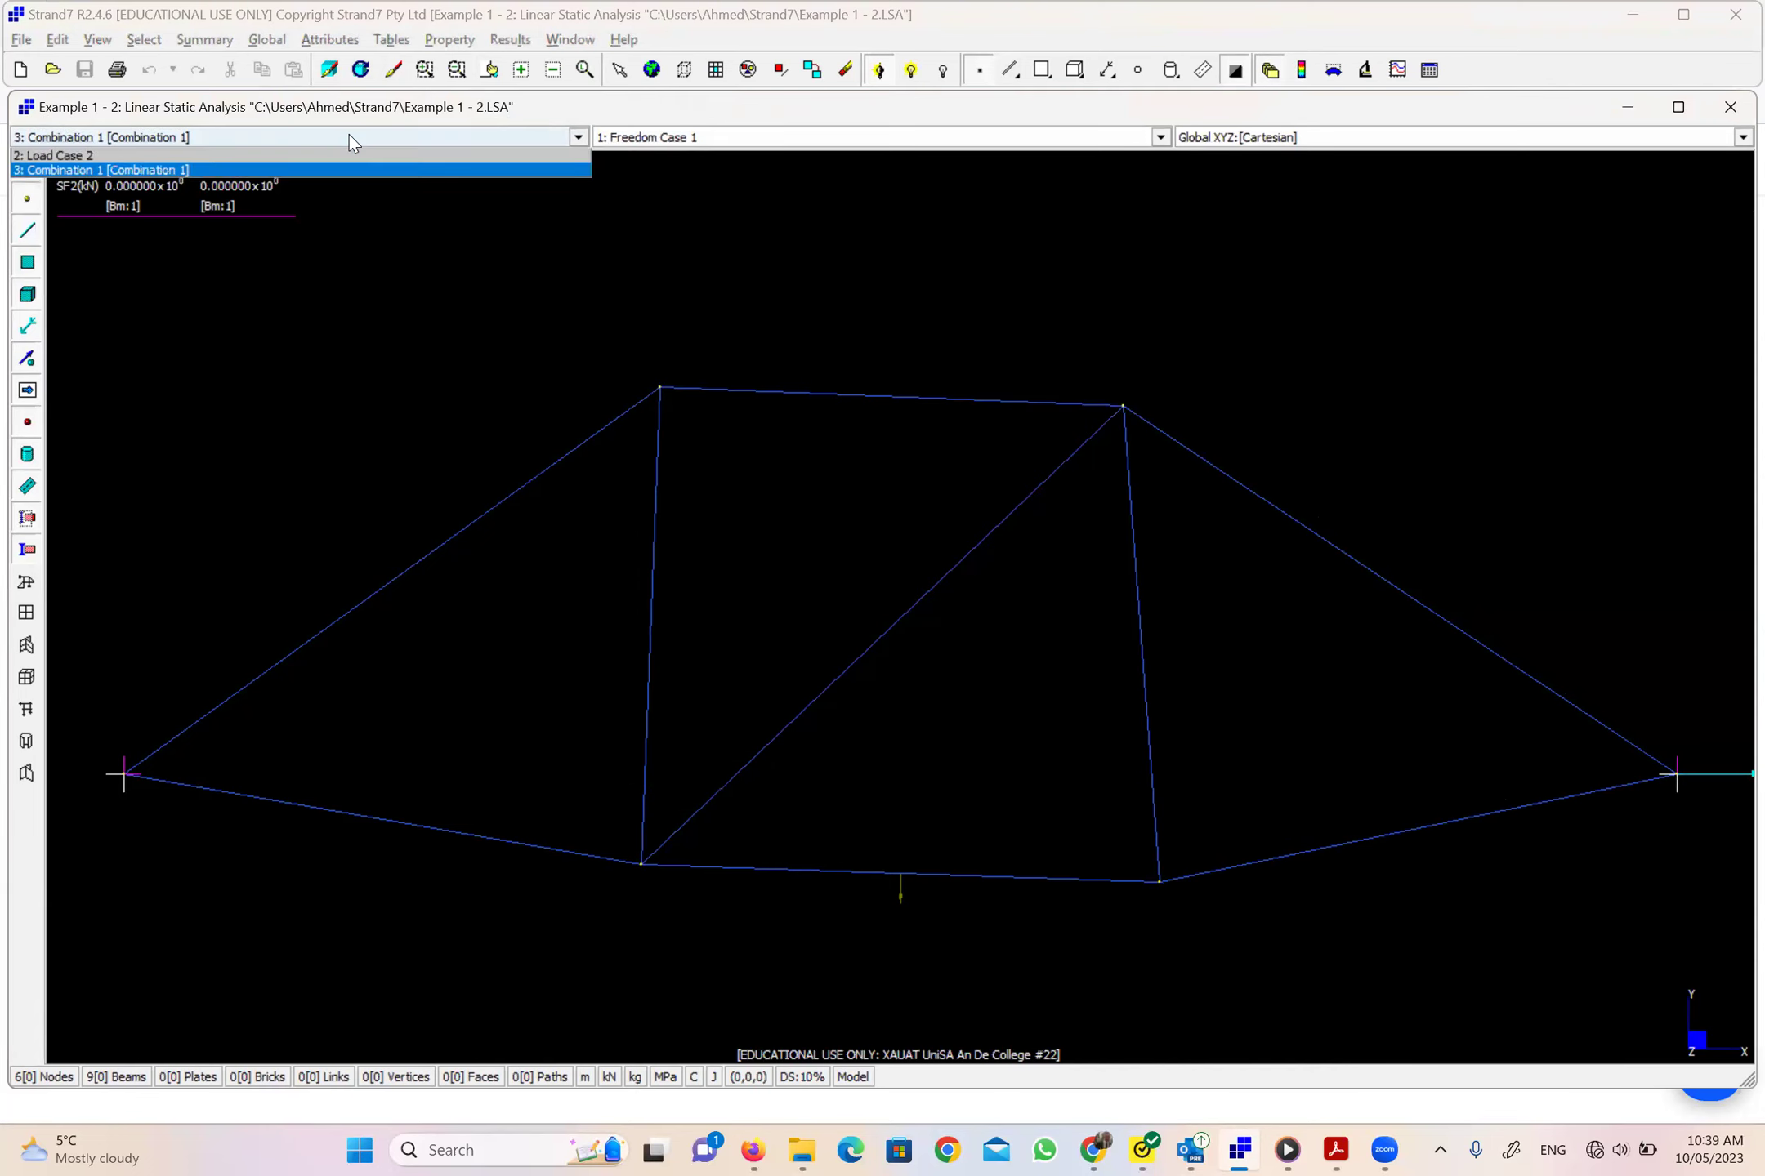
click(307, 179)
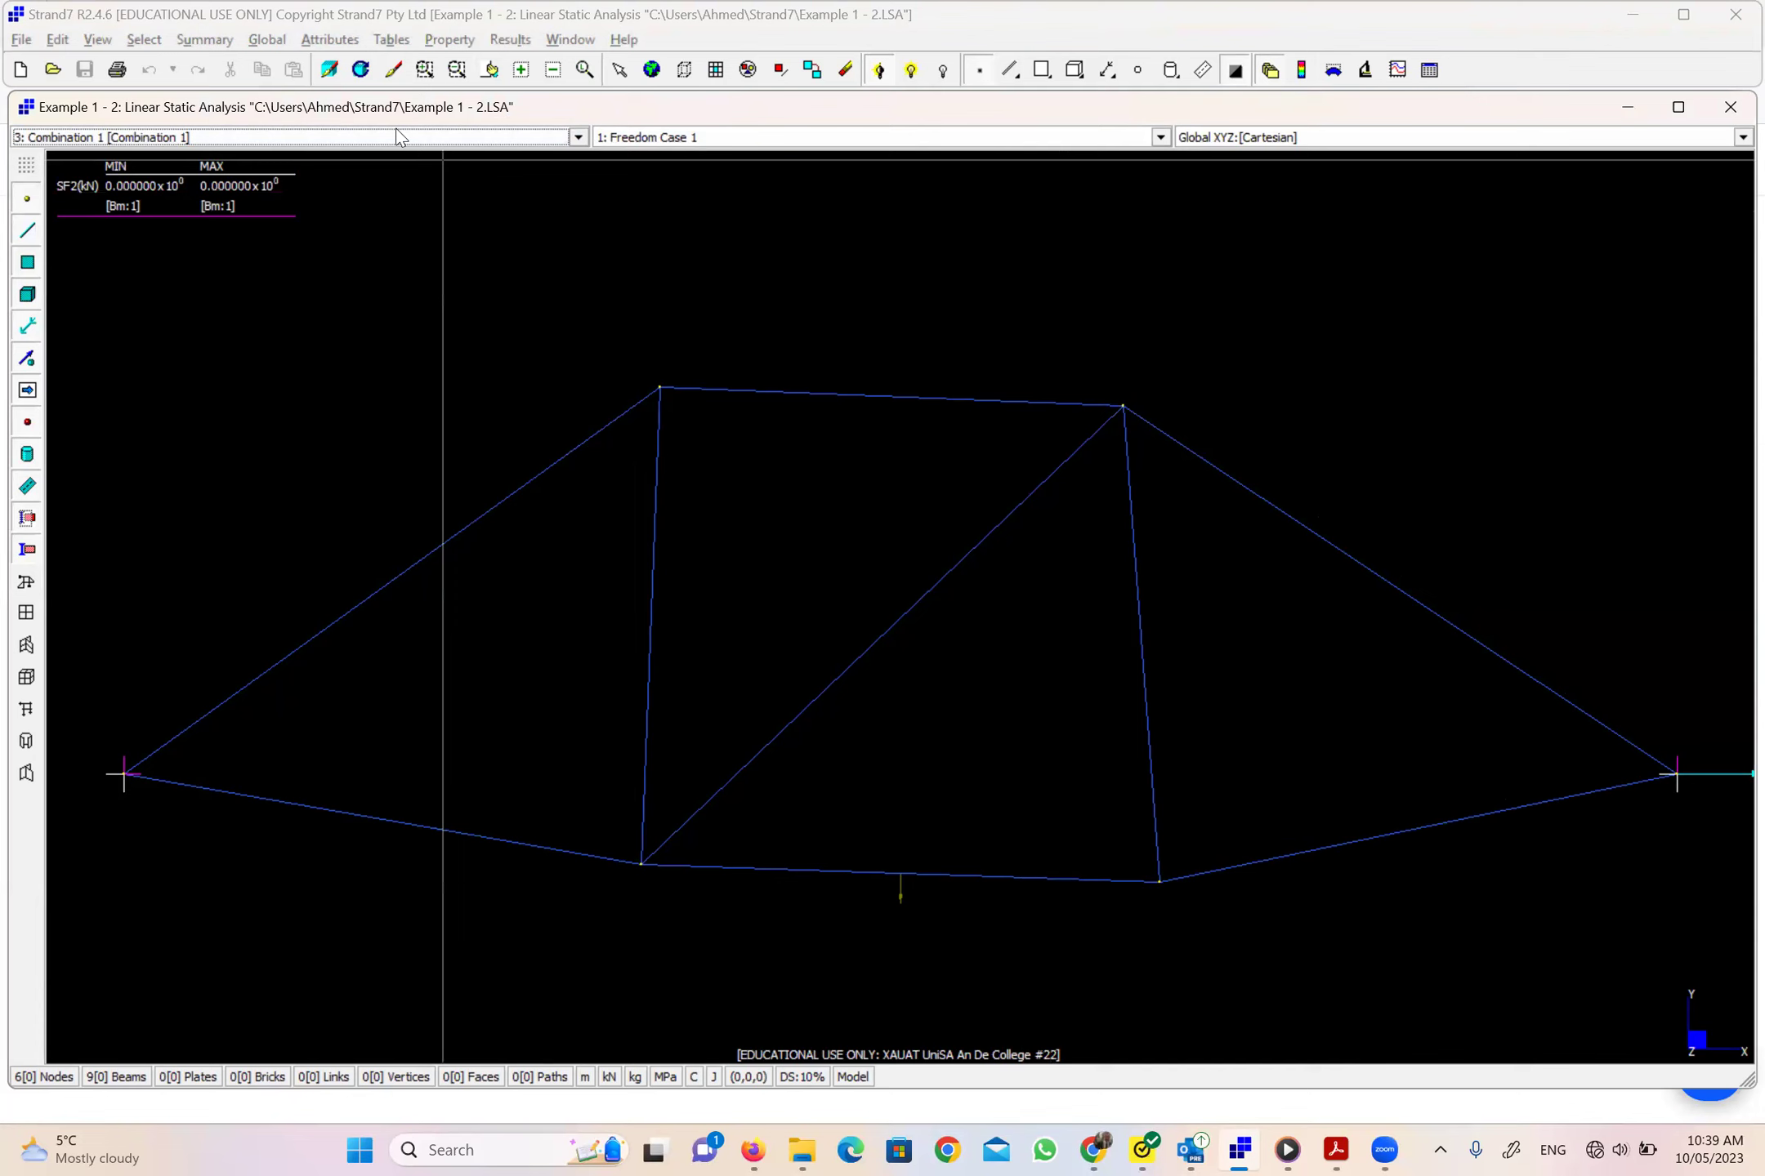
click(329, 72)
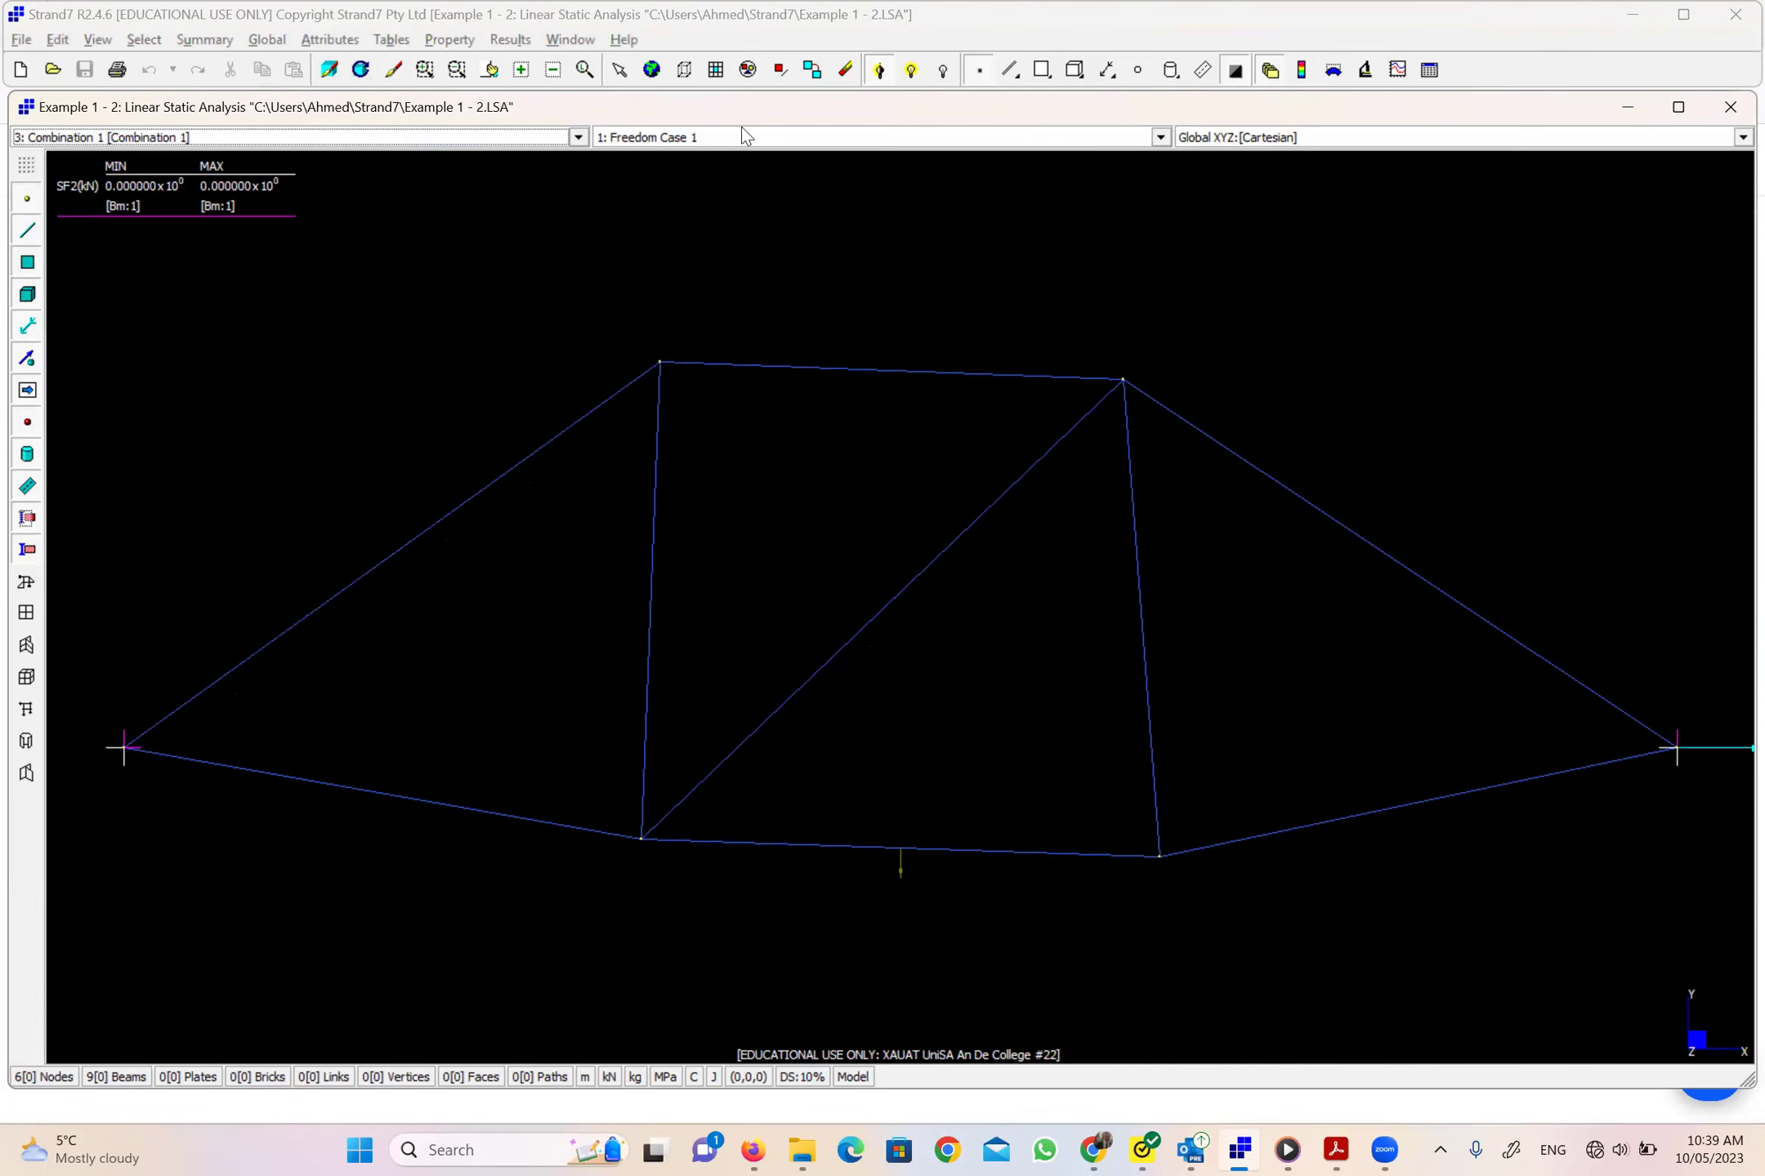
Set the displacement scale to 0 percent to show the truss undeformed, and redraw the model.
click(503, 40)
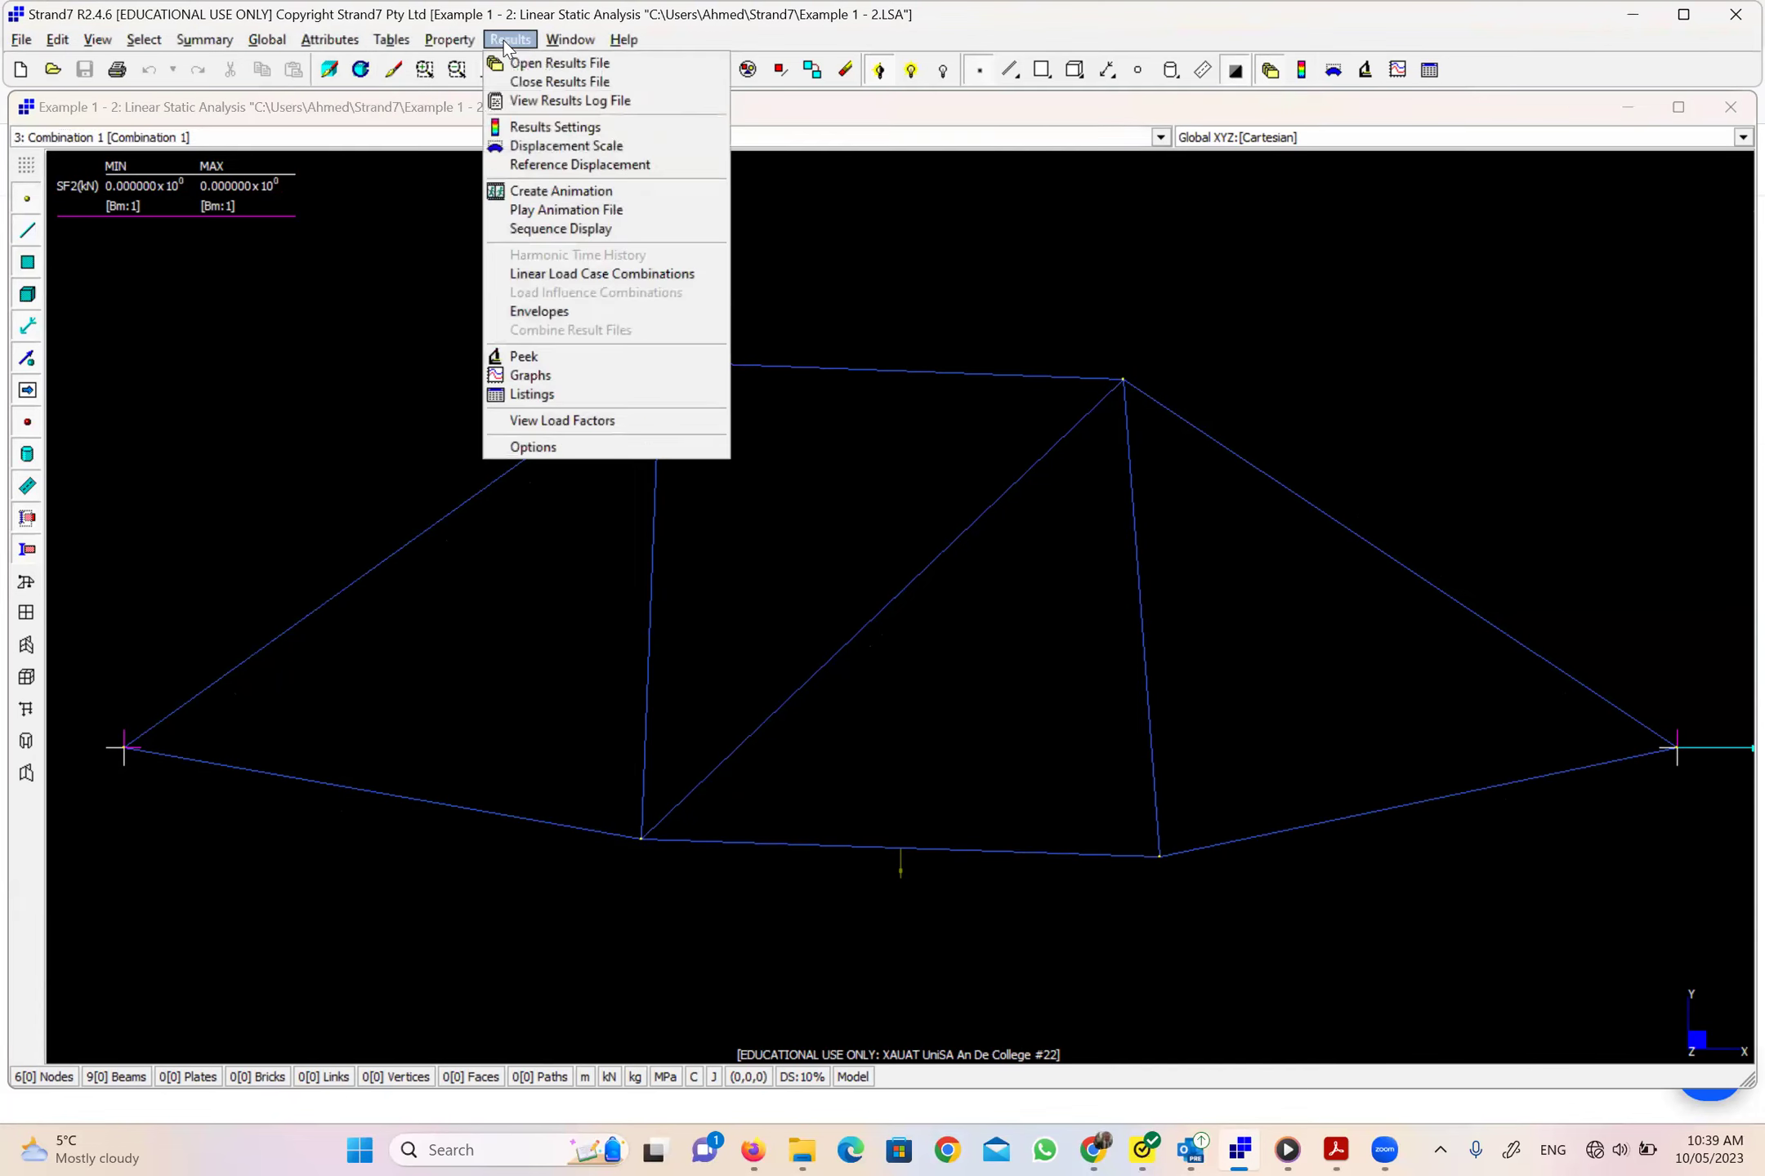
click(551, 142)
click(833, 534)
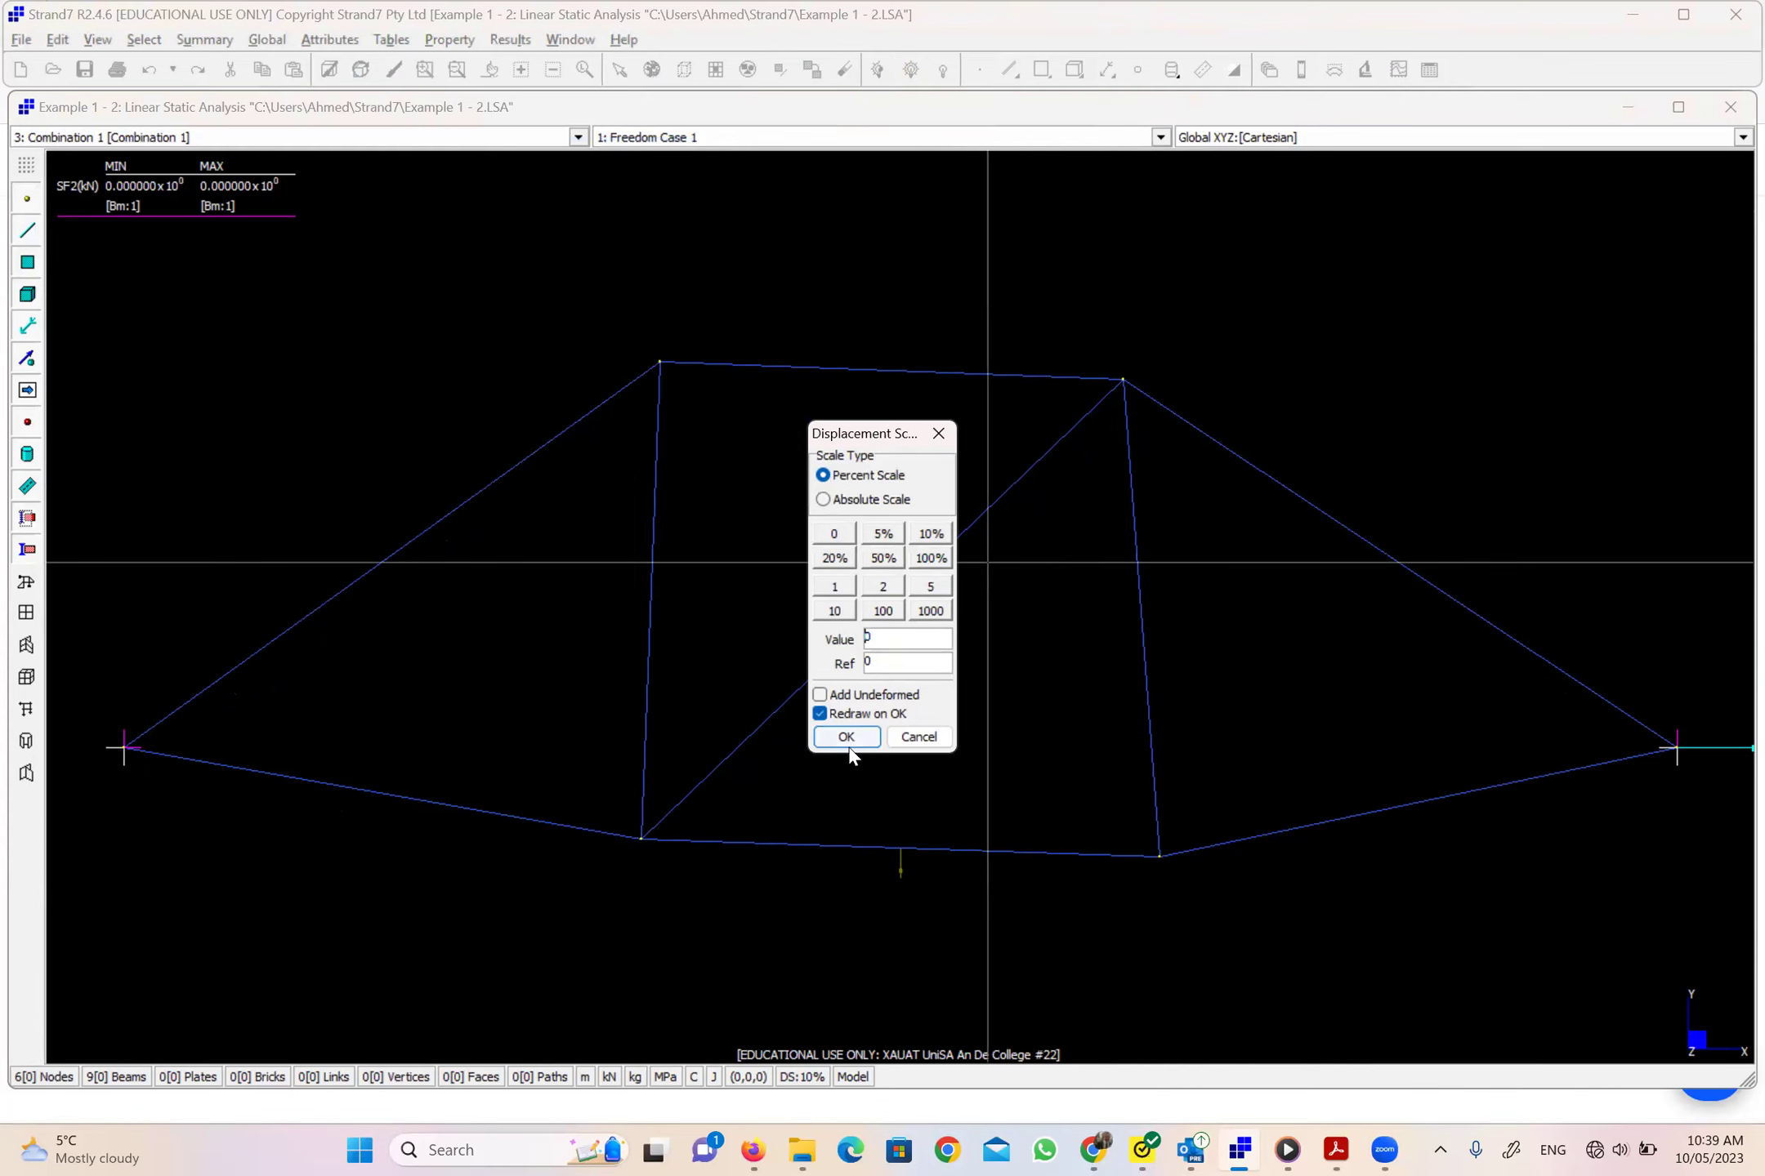
click(842, 734)
click(330, 72)
Replace the shear force diagram with the Plane 2 bending moment diagram for the beams.
click(510, 39)
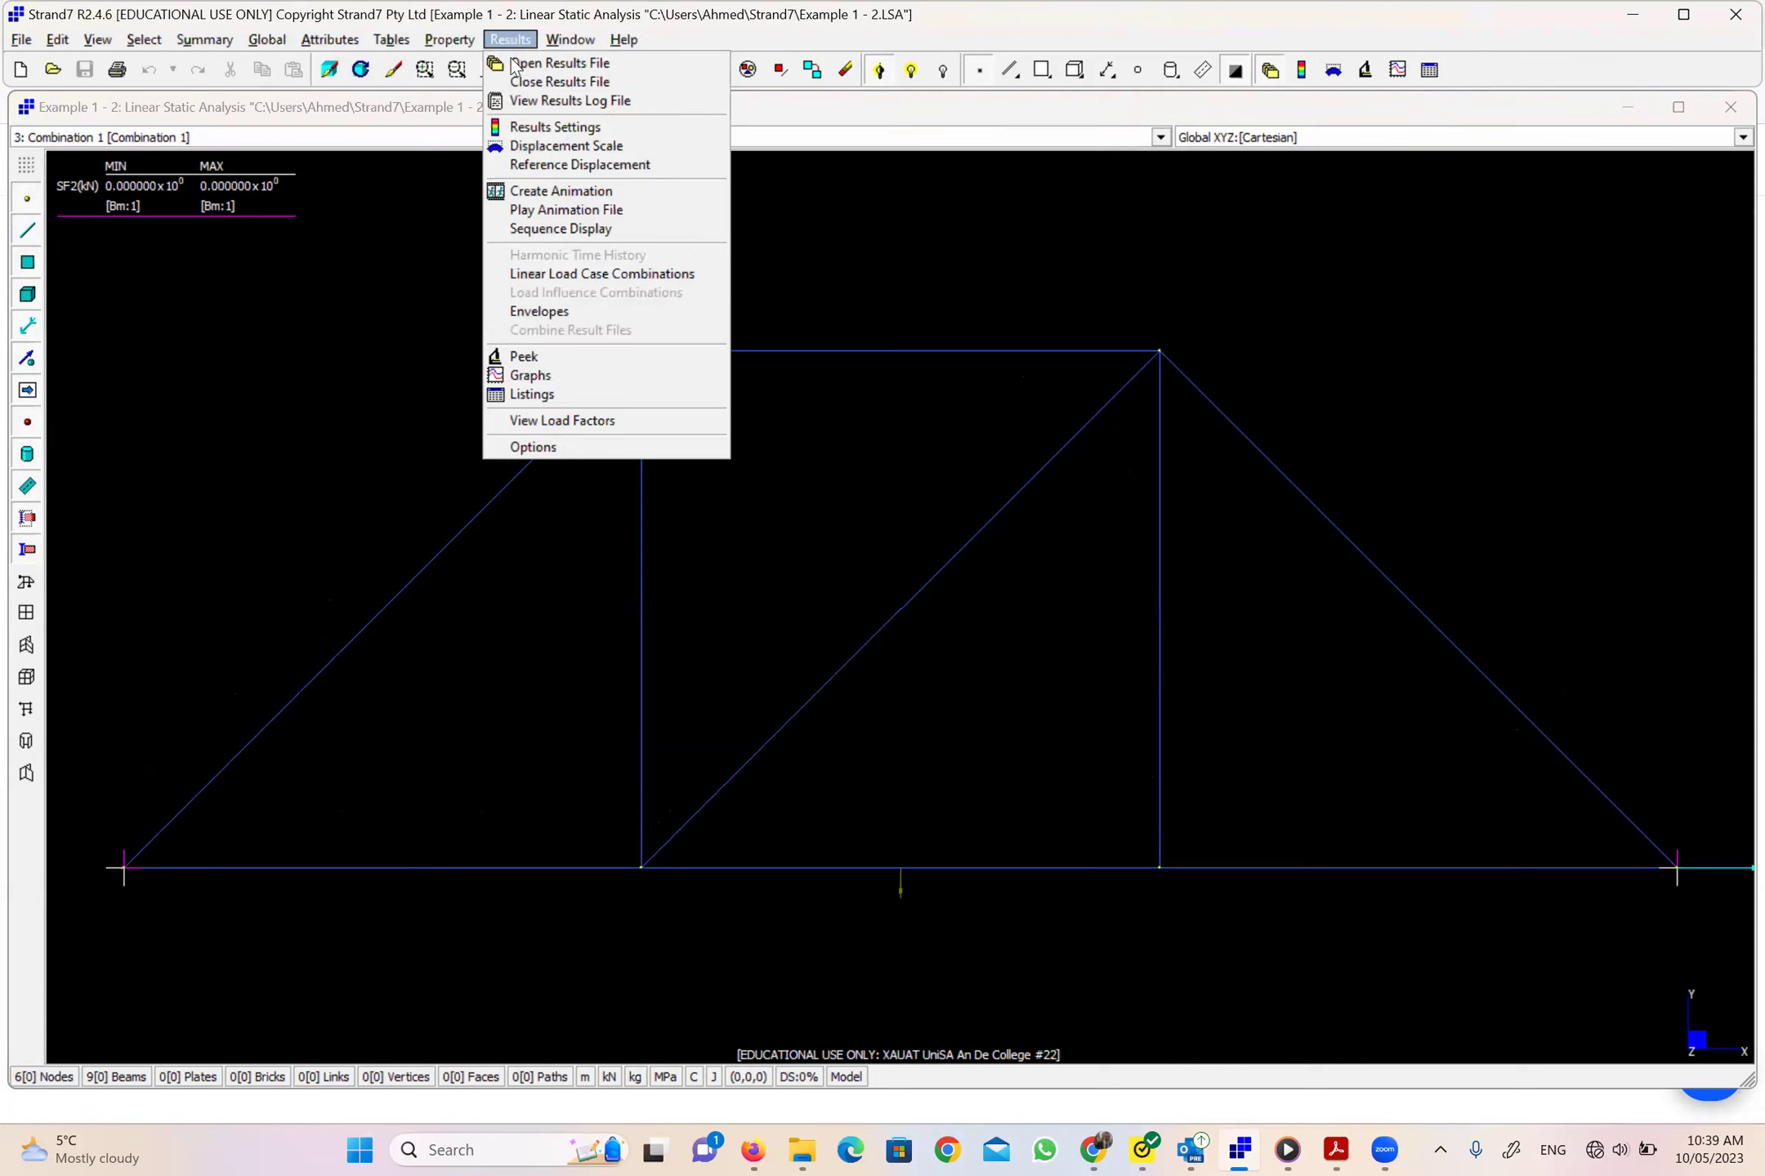
click(551, 124)
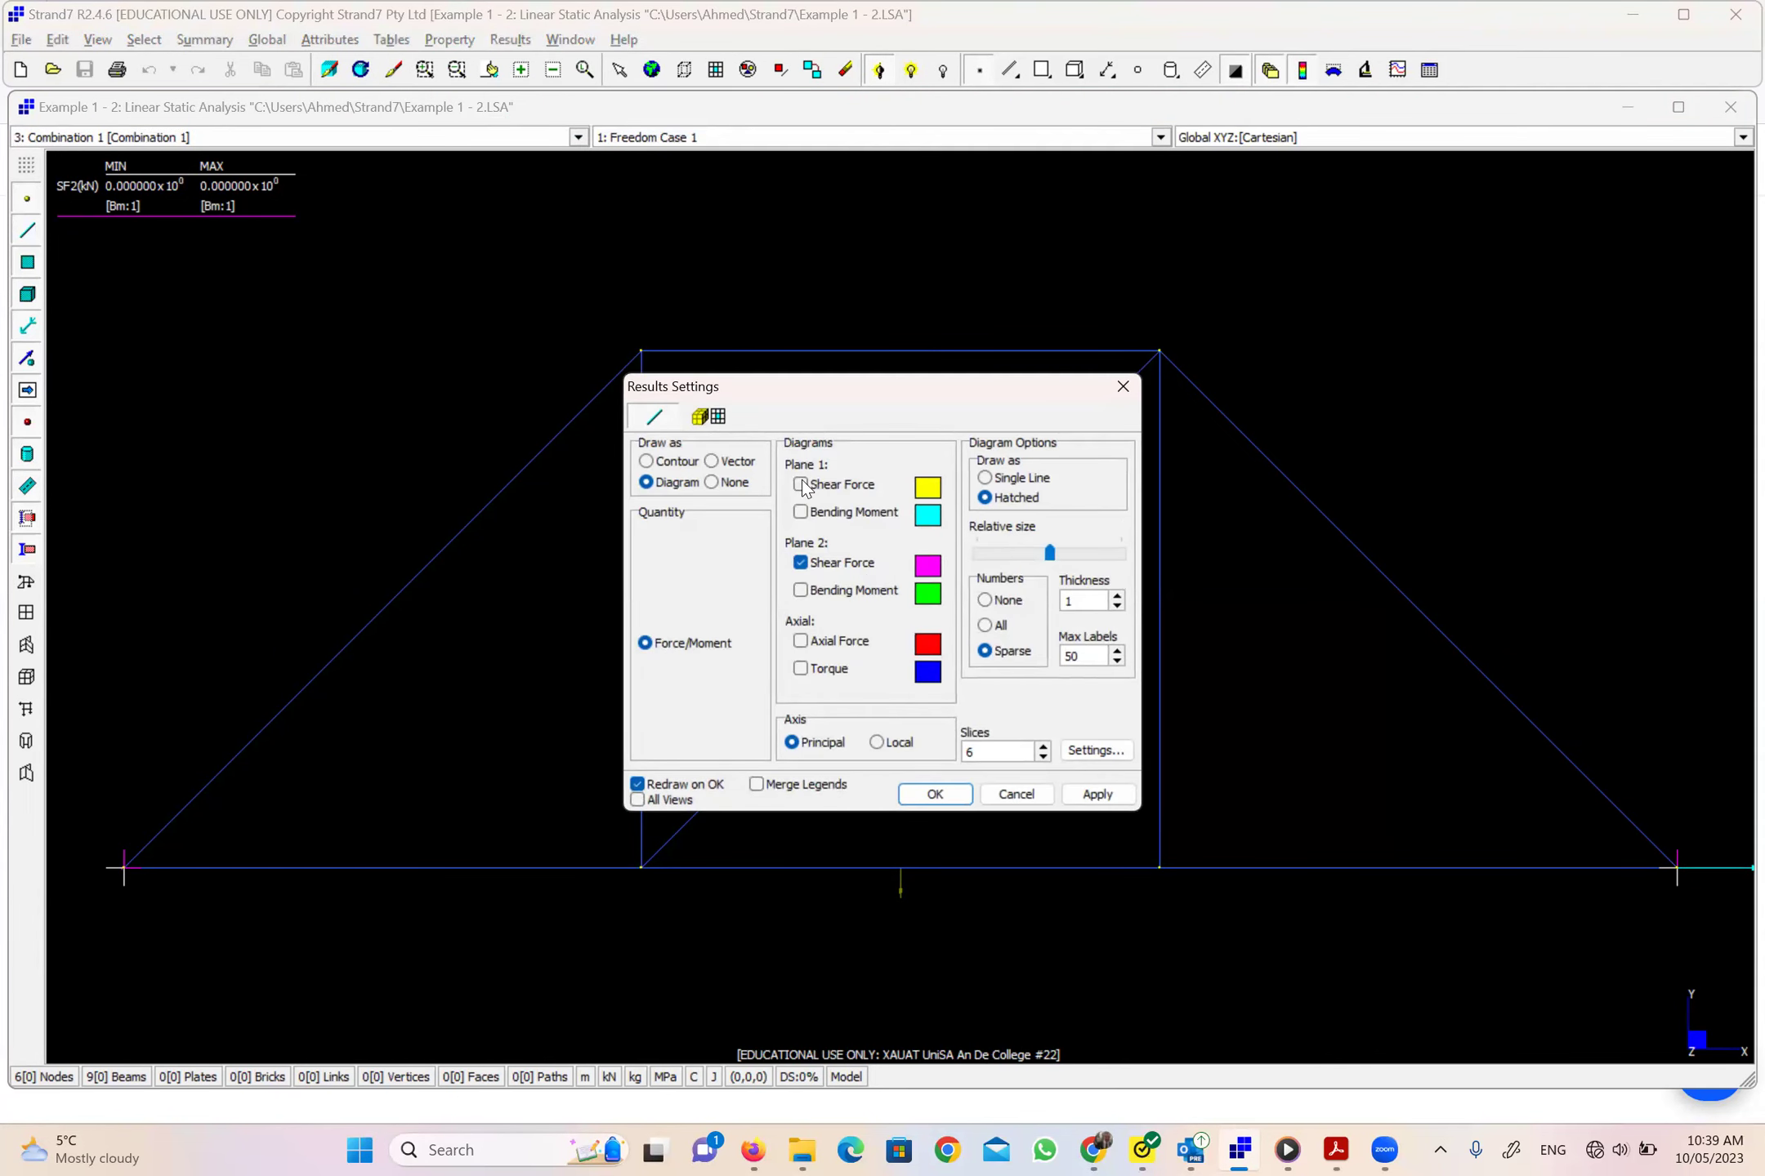
click(801, 563)
click(801, 590)
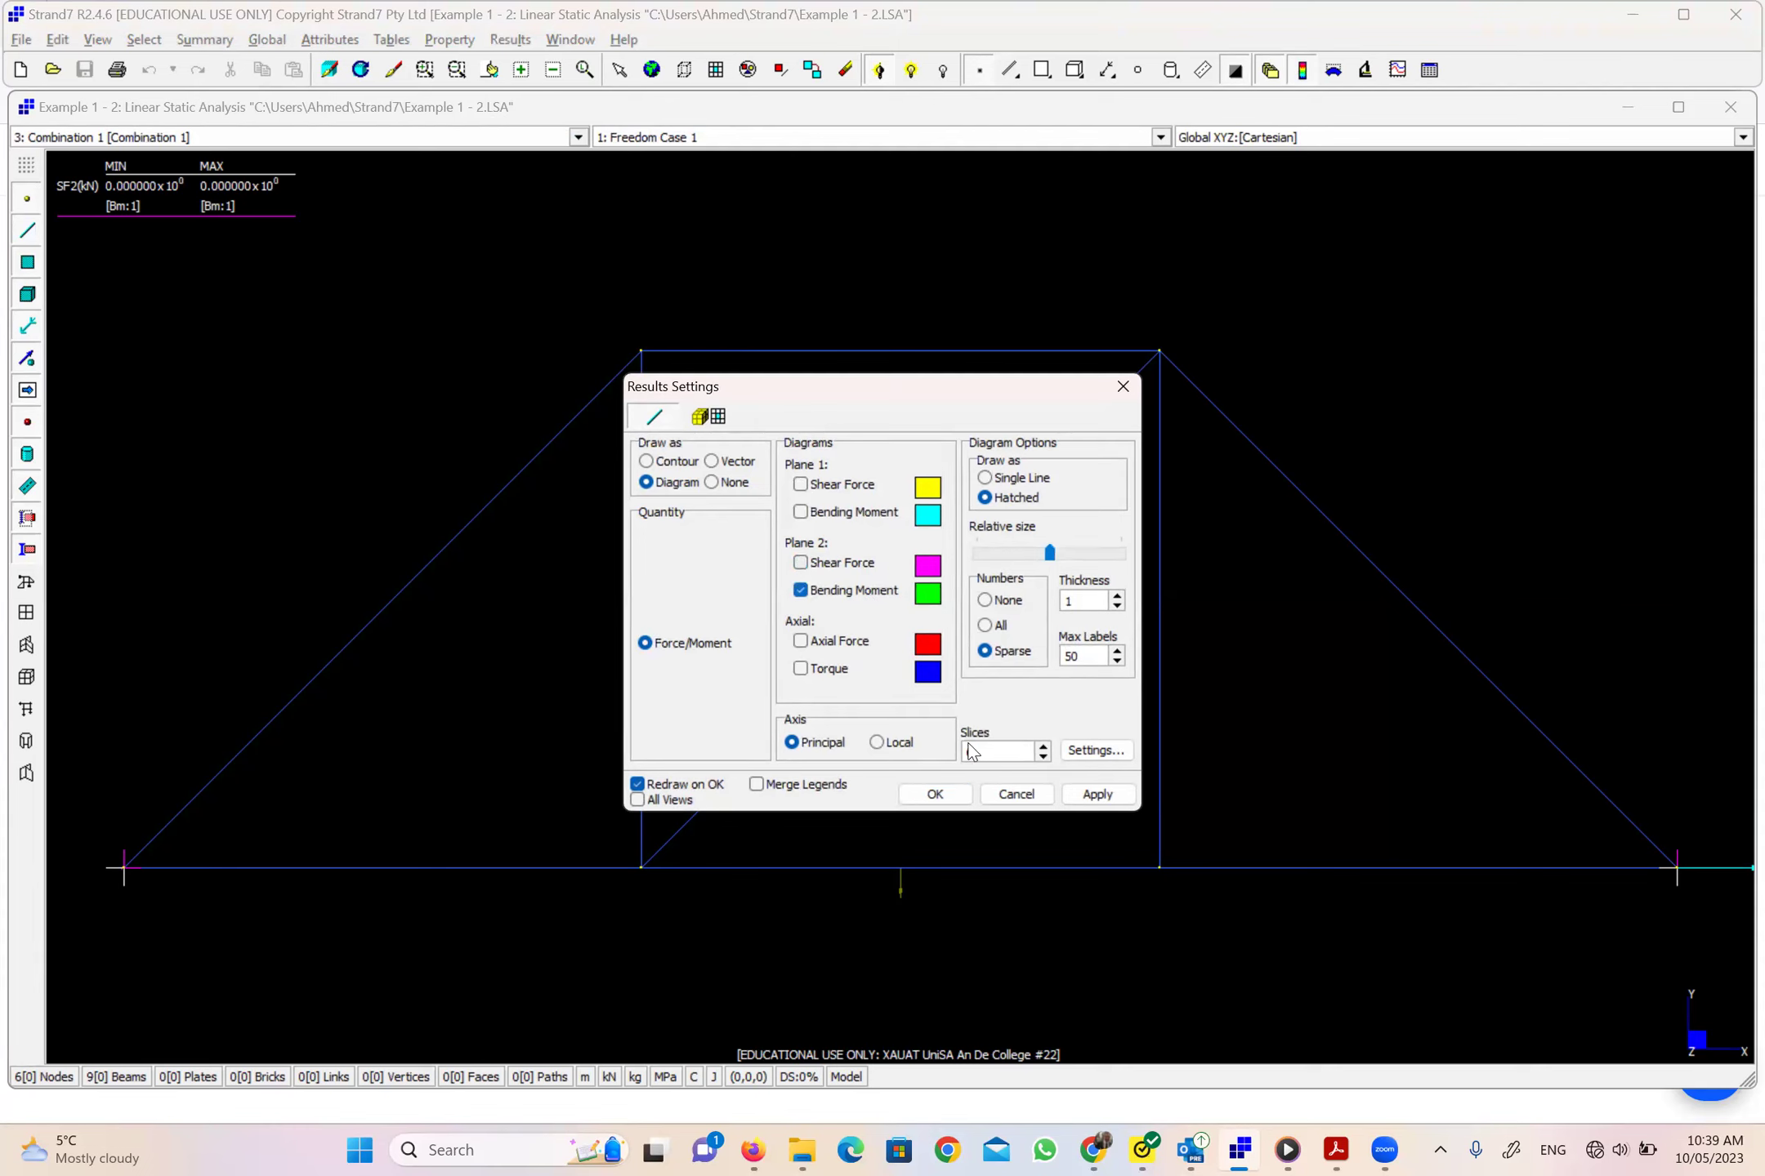
click(935, 794)
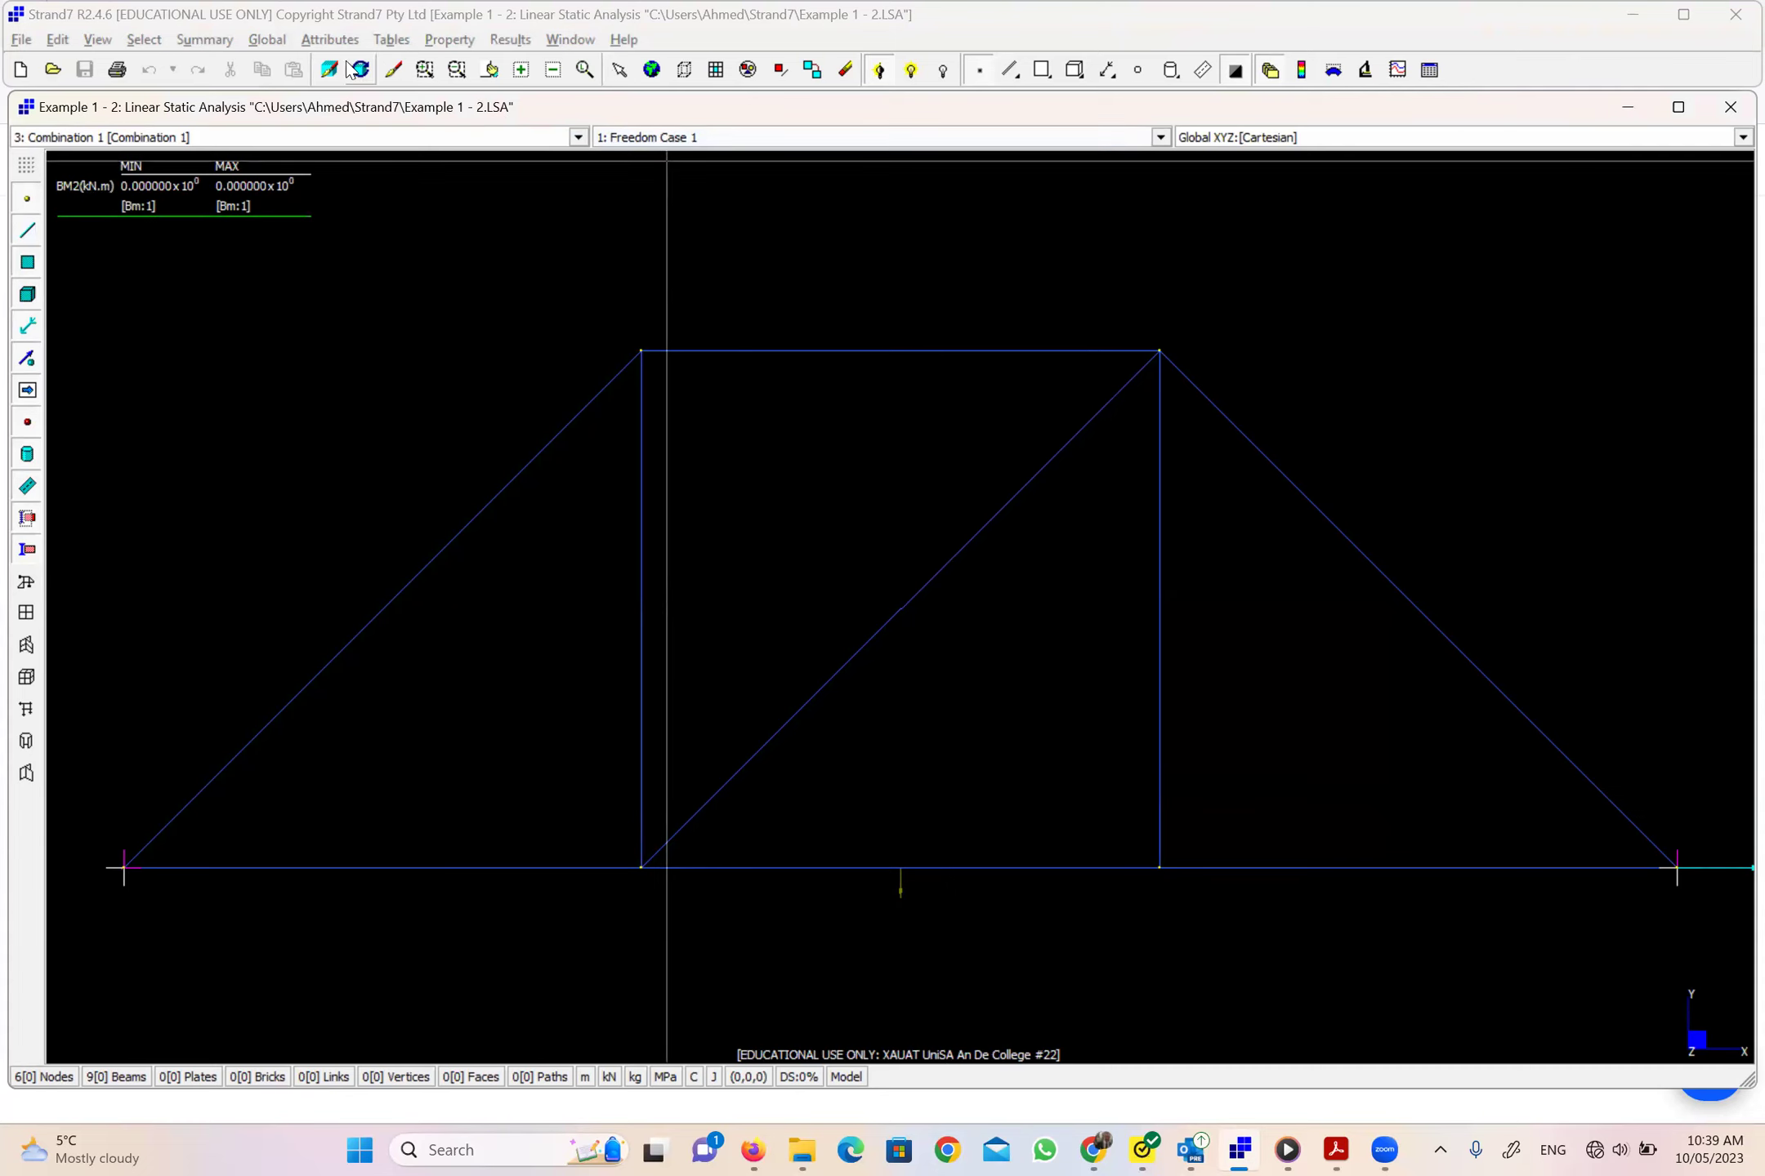
Switch the beam results diagram from bending moment to axial force.
click(510, 39)
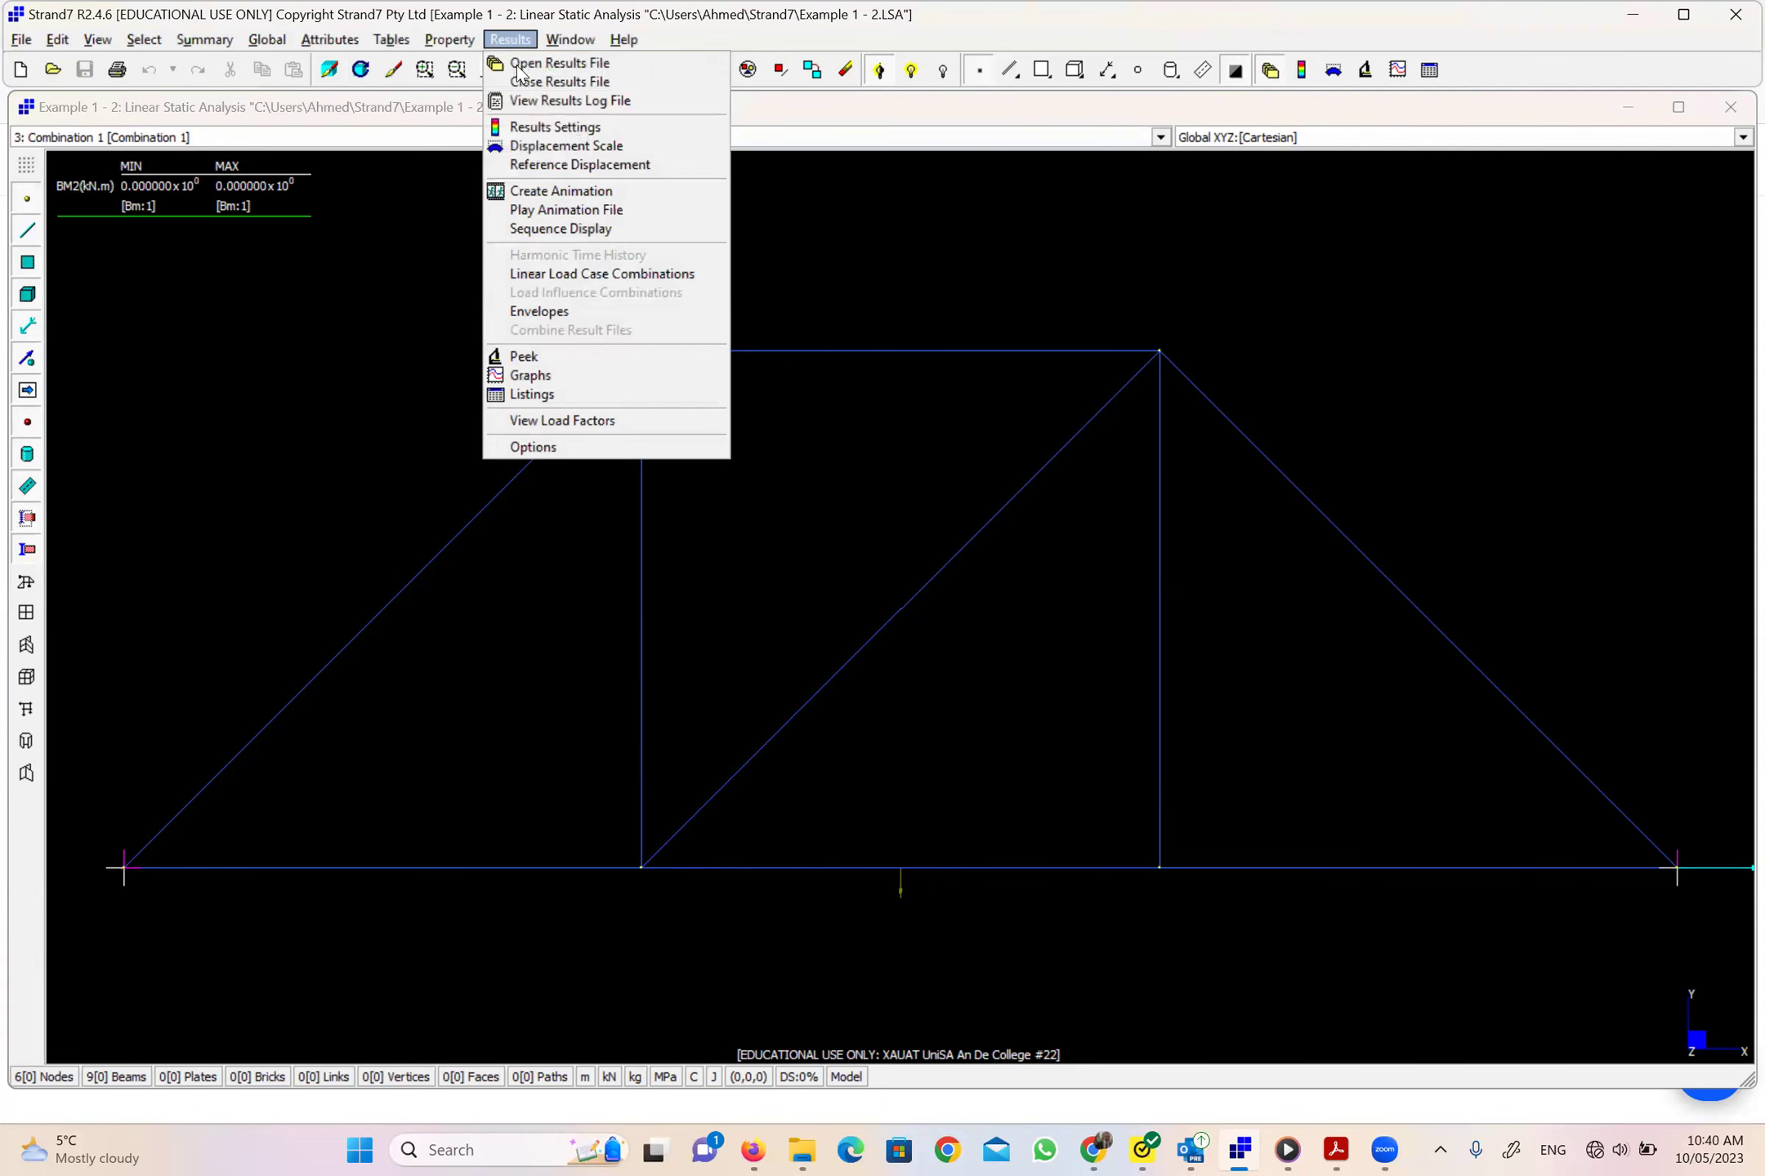
click(706, 16)
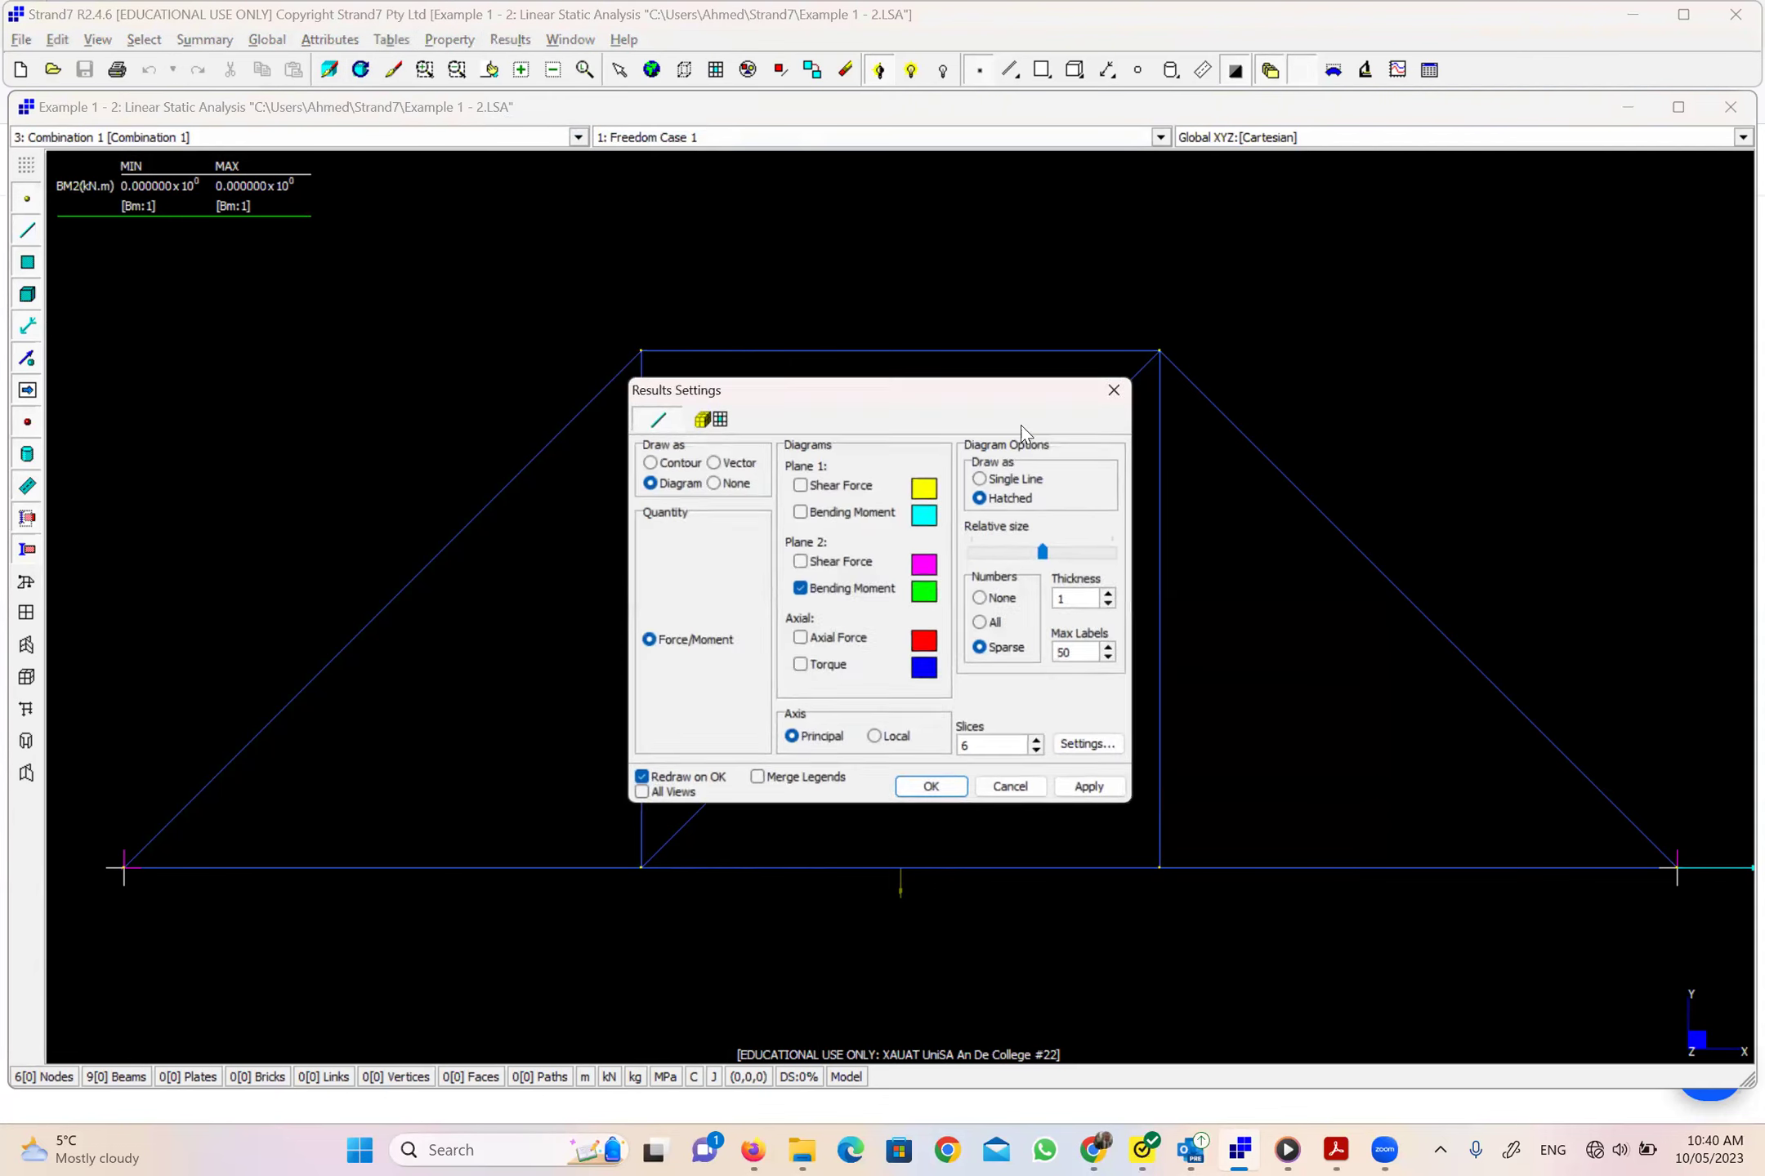
click(814, 644)
click(1097, 794)
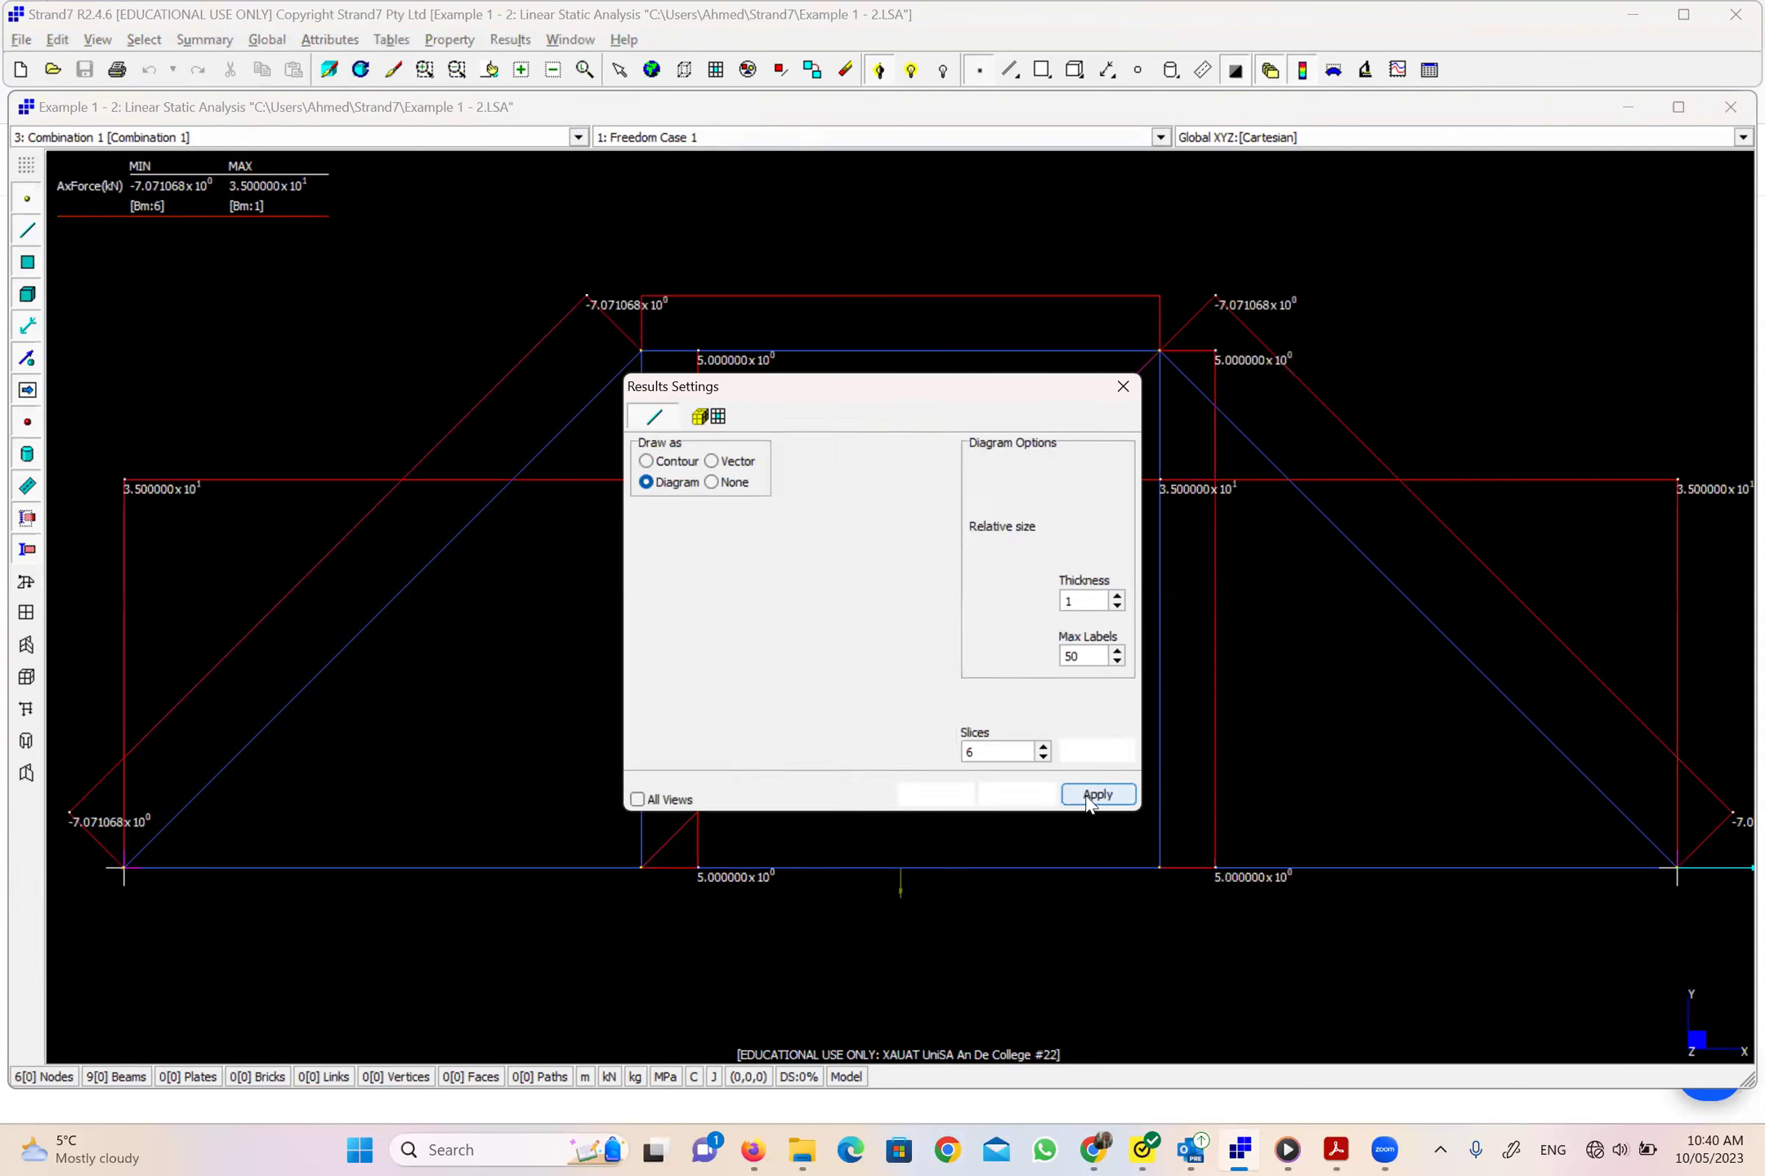
click(1119, 384)
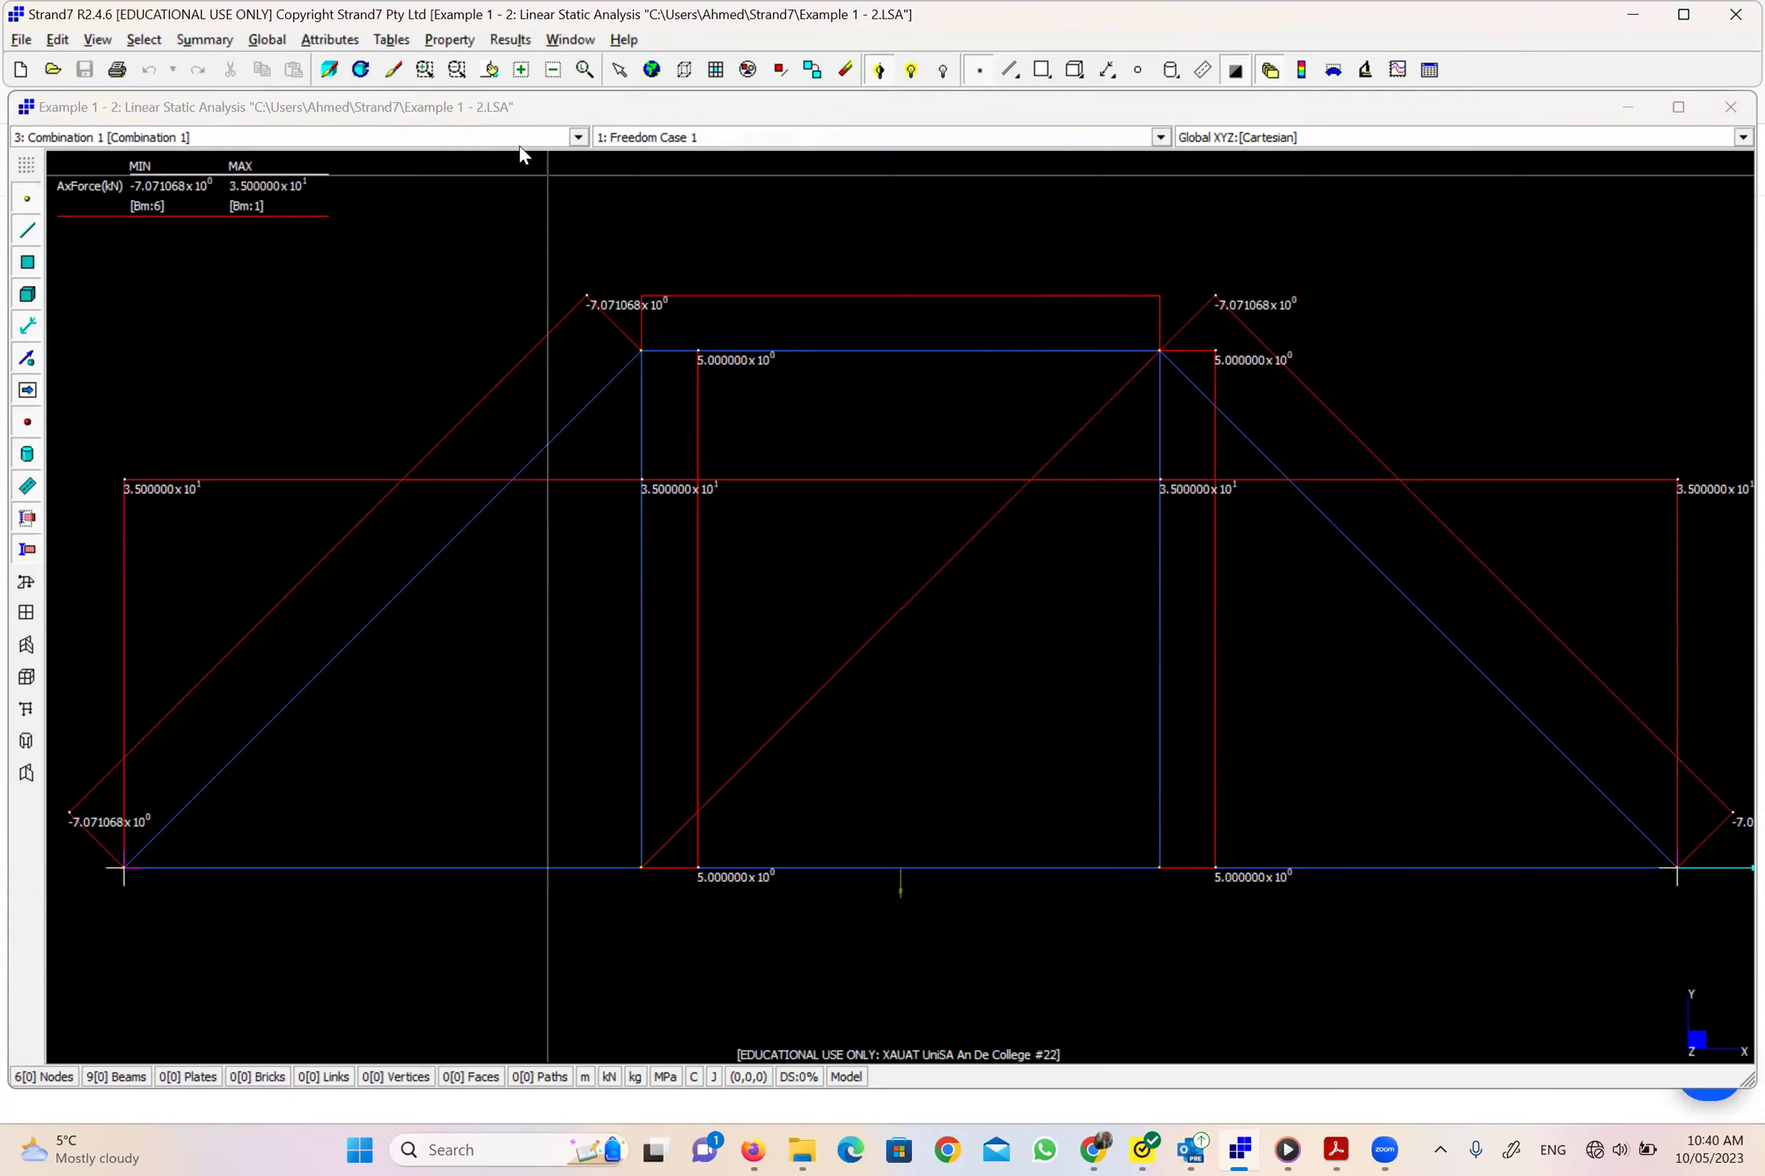
Draw the beam results as a contour of the Axial Force component instead of a diagram.
click(509, 40)
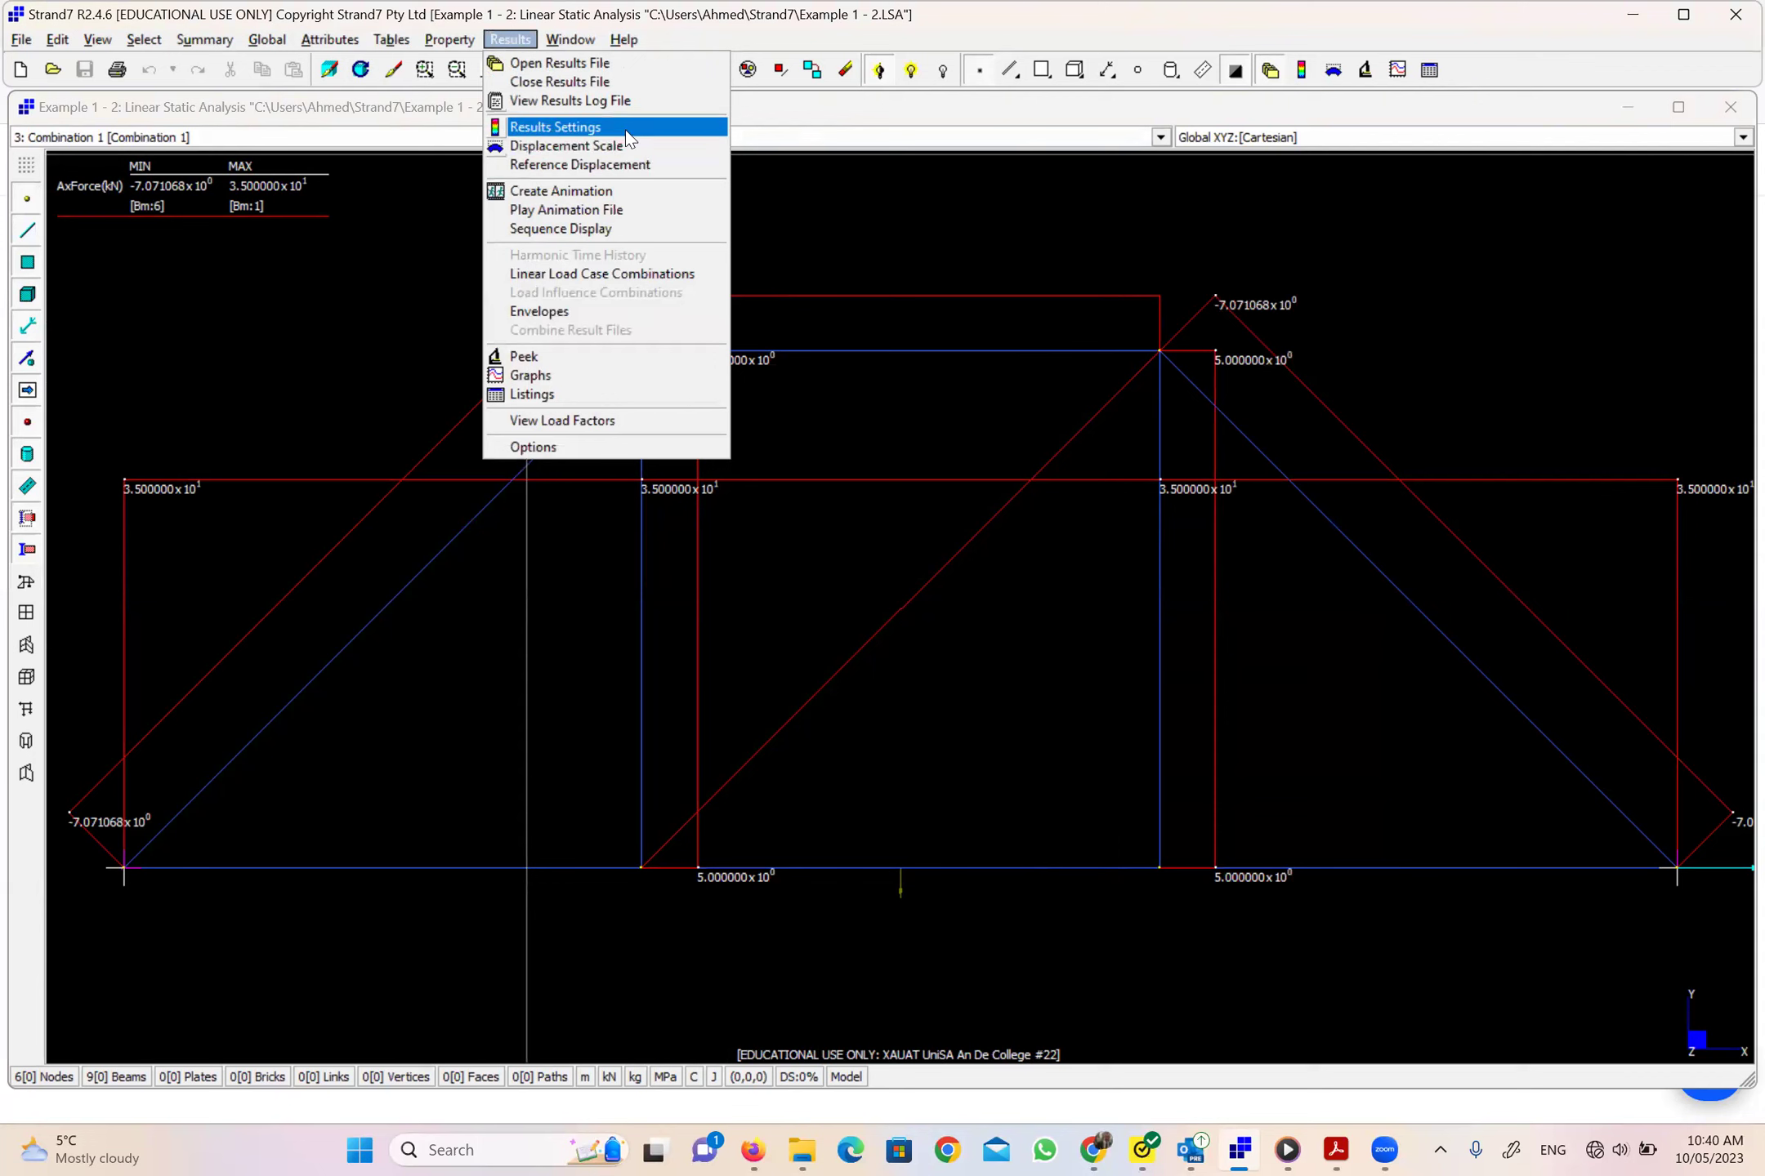
click(625, 128)
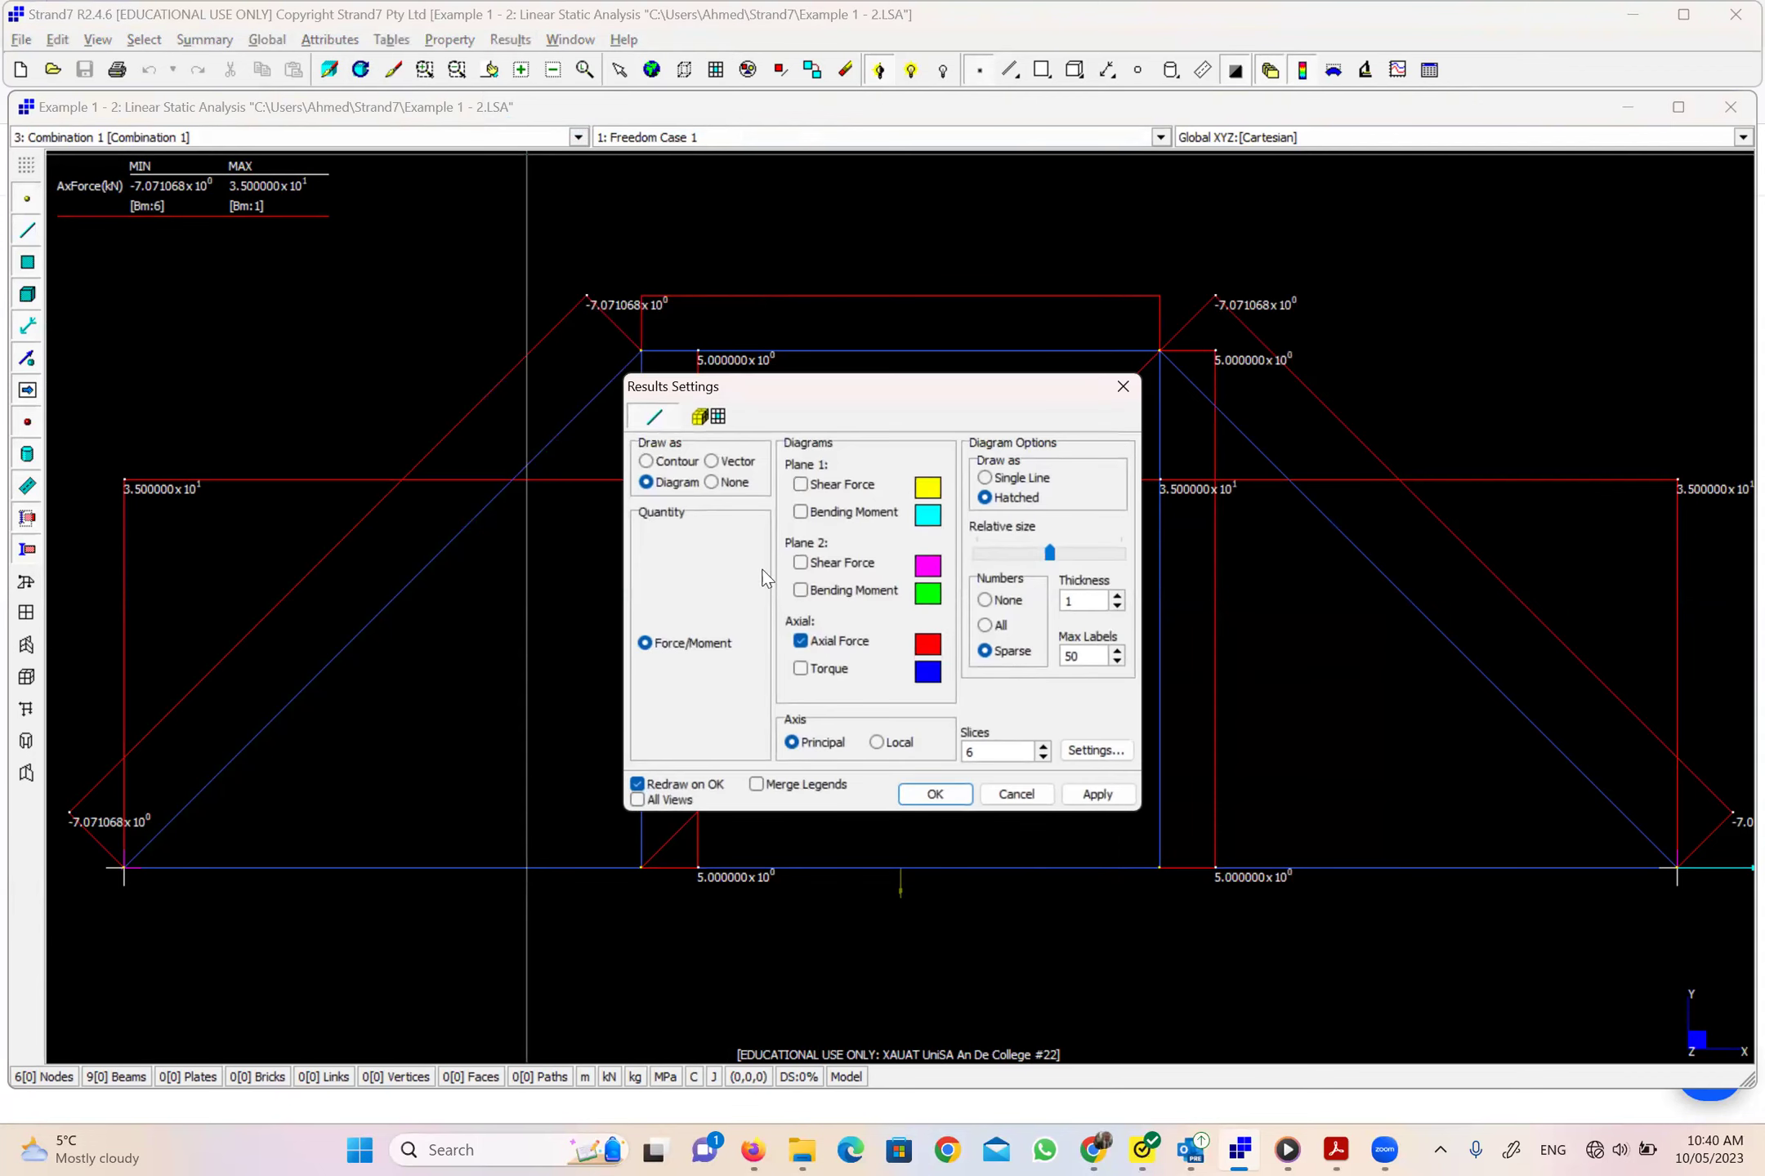
click(670, 462)
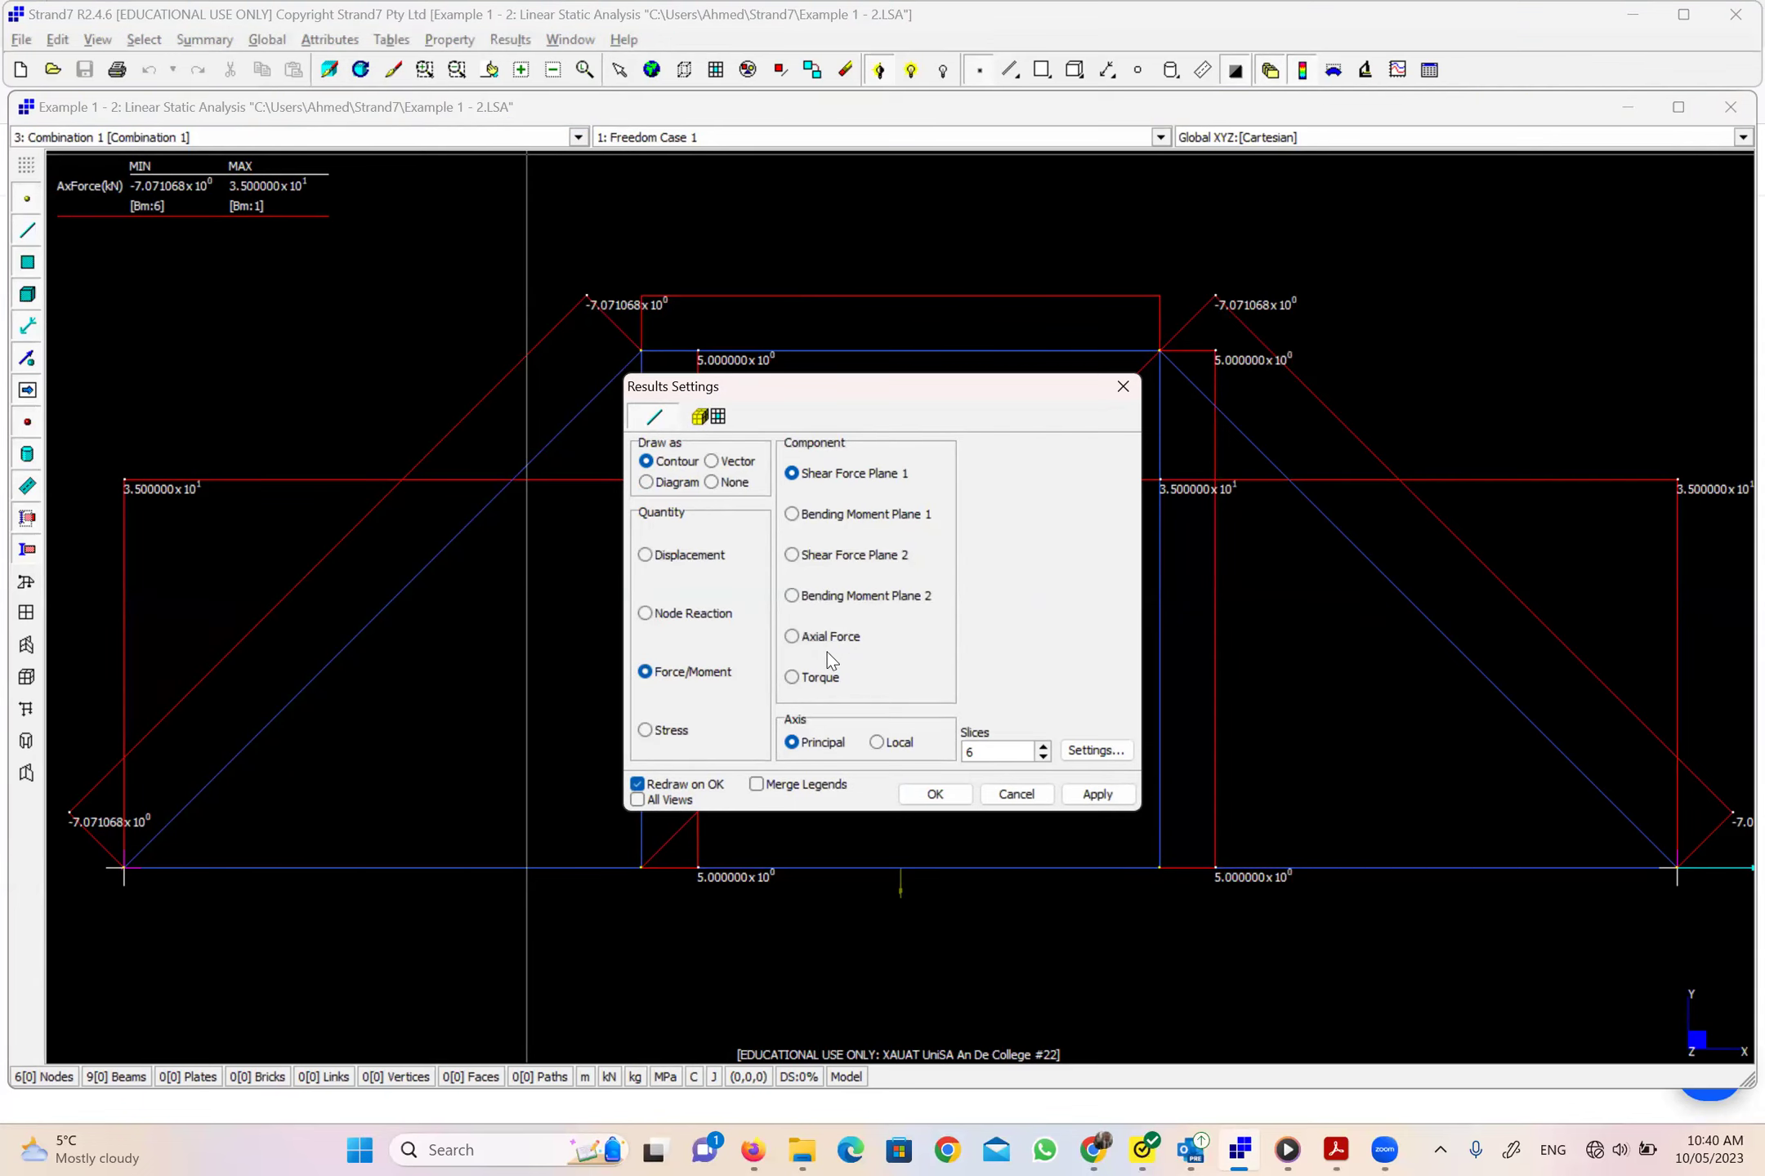
click(810, 639)
click(1080, 796)
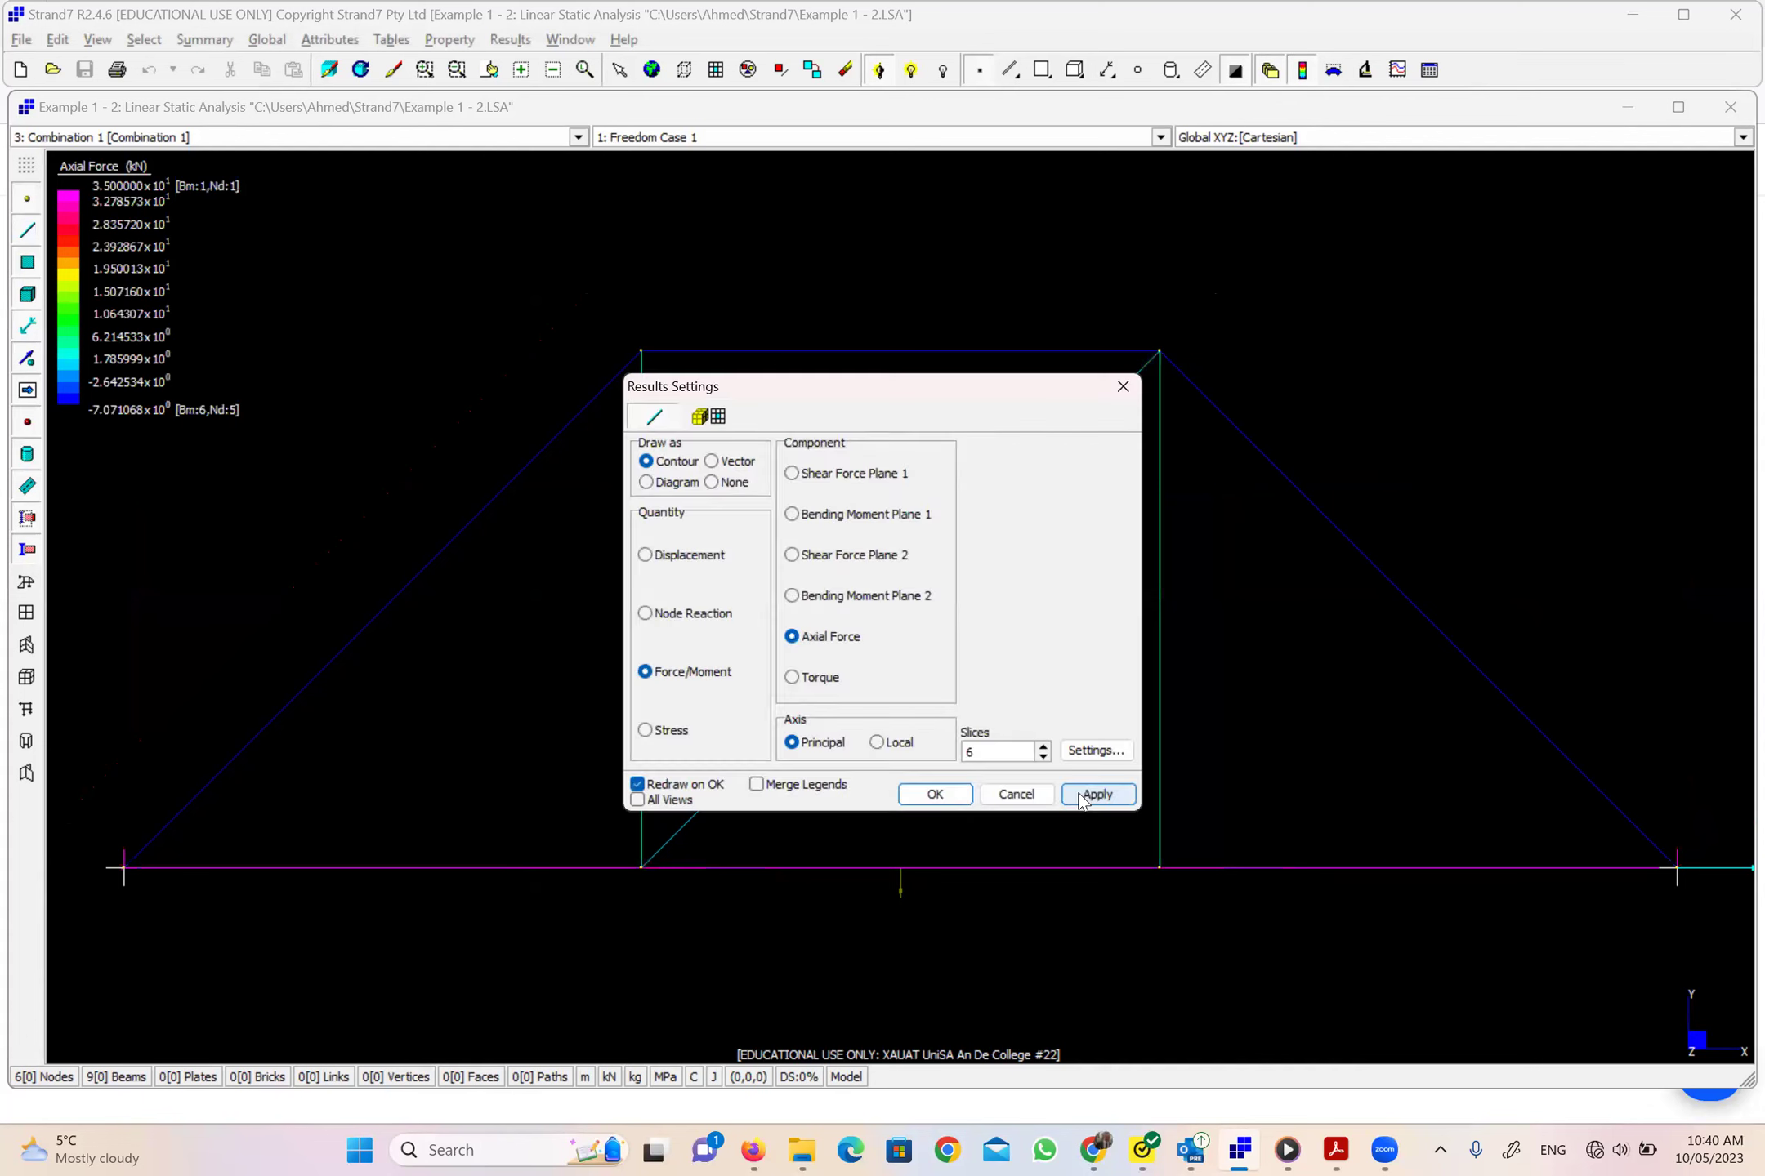
click(1123, 386)
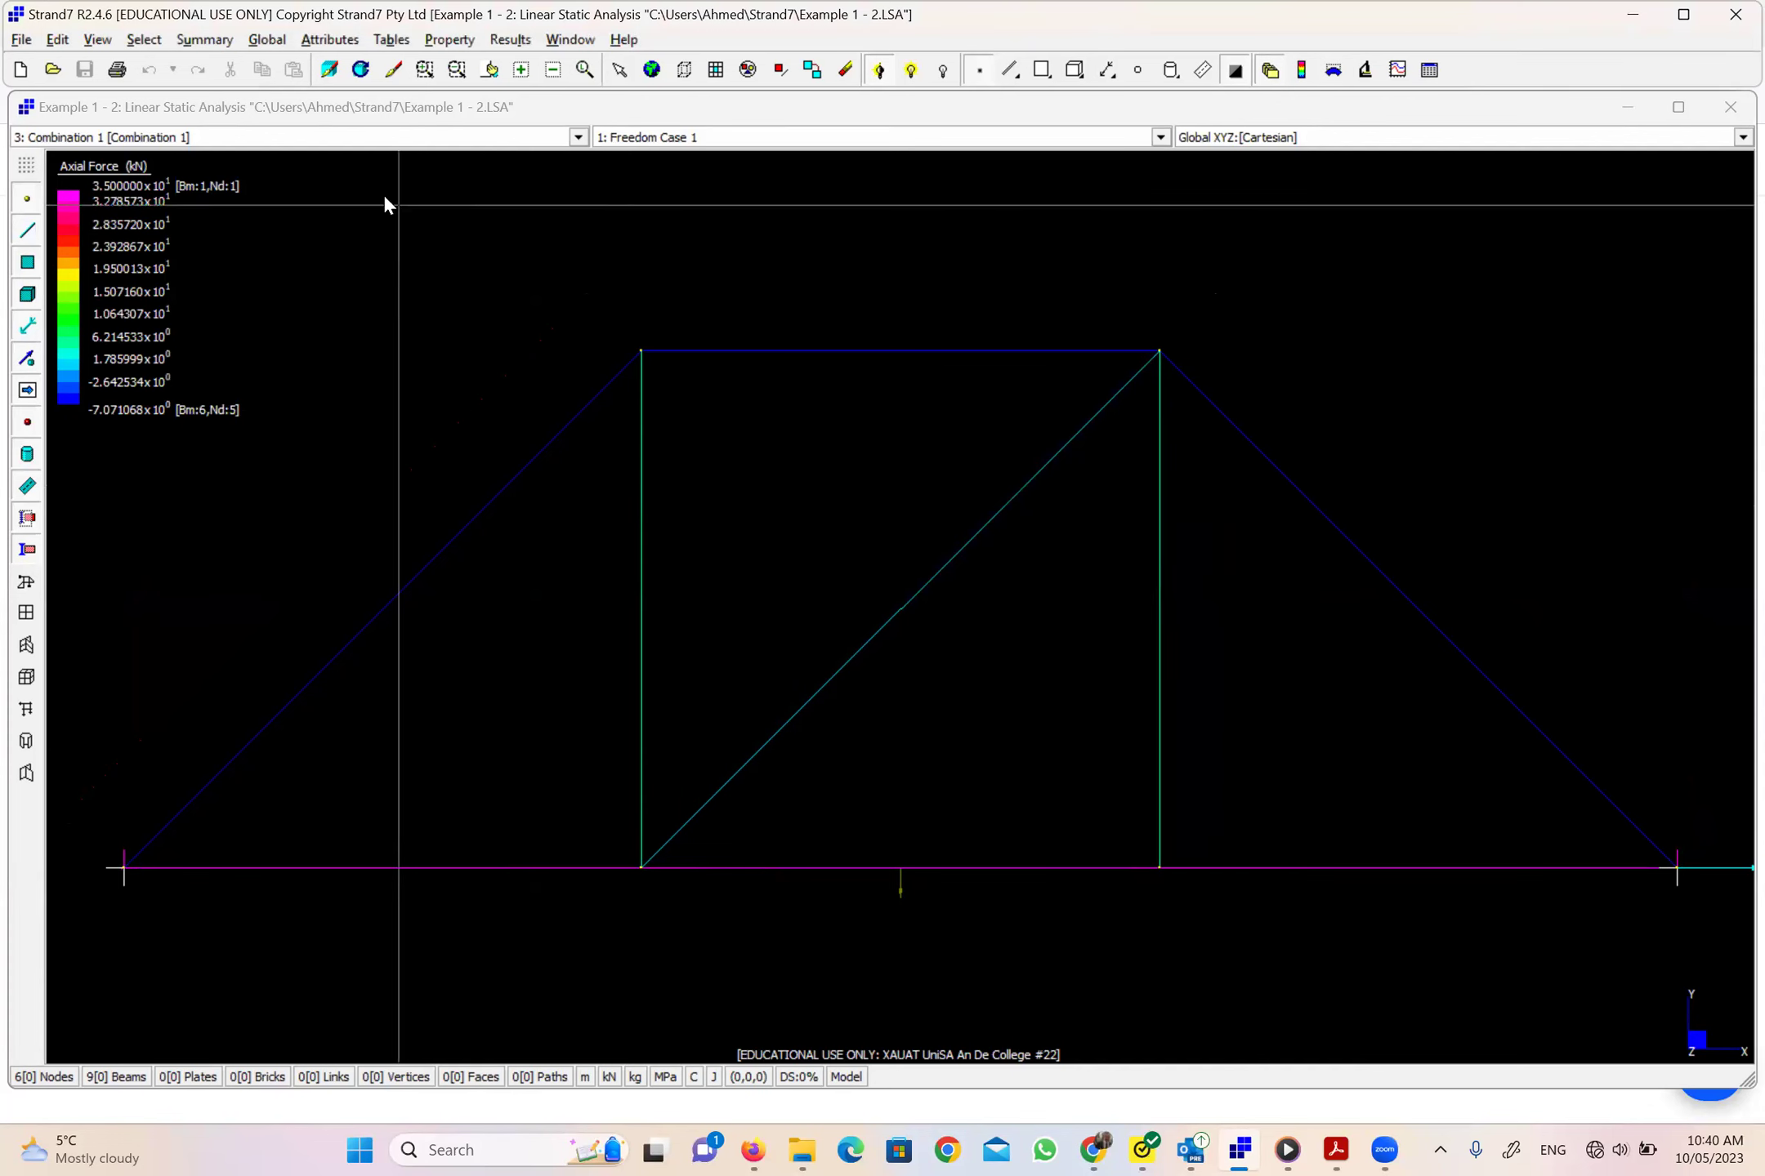
Set the beam display mode to Solid for the axial force contour.
click(98, 39)
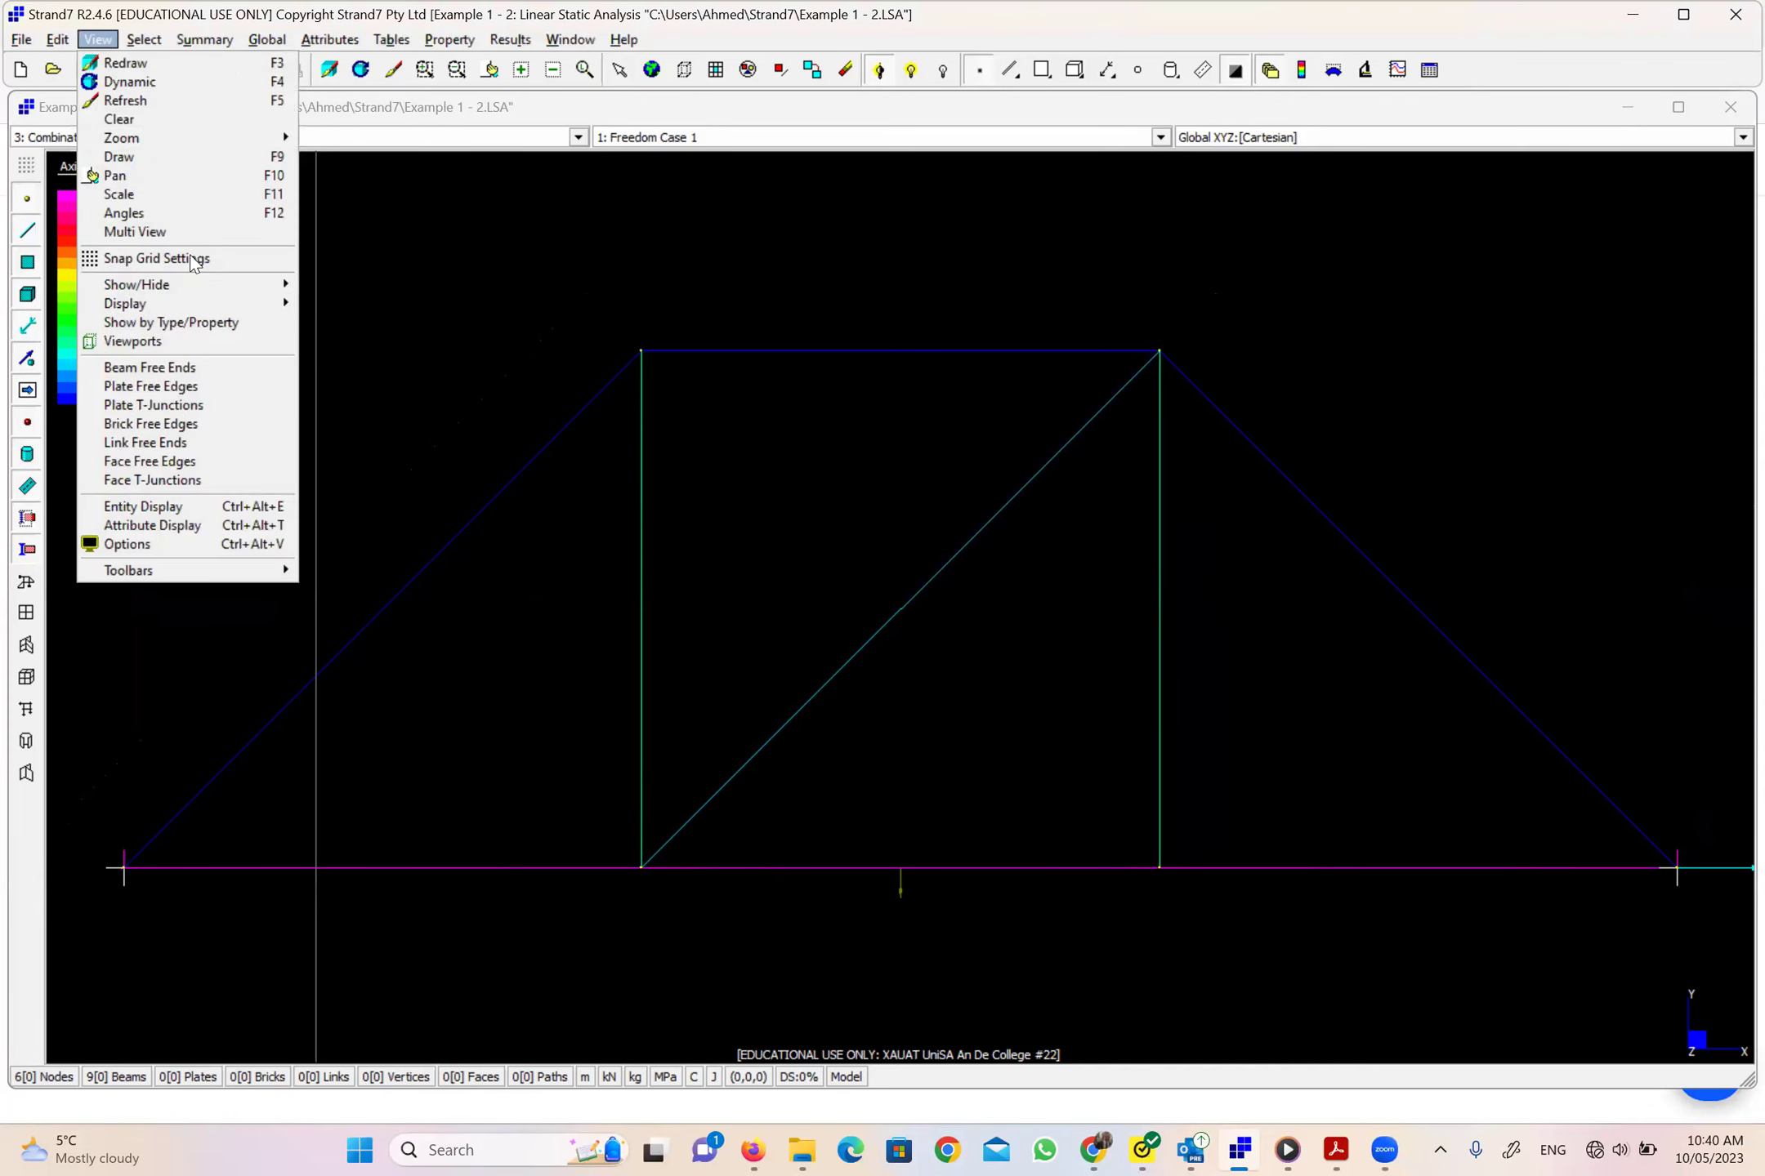
click(249, 524)
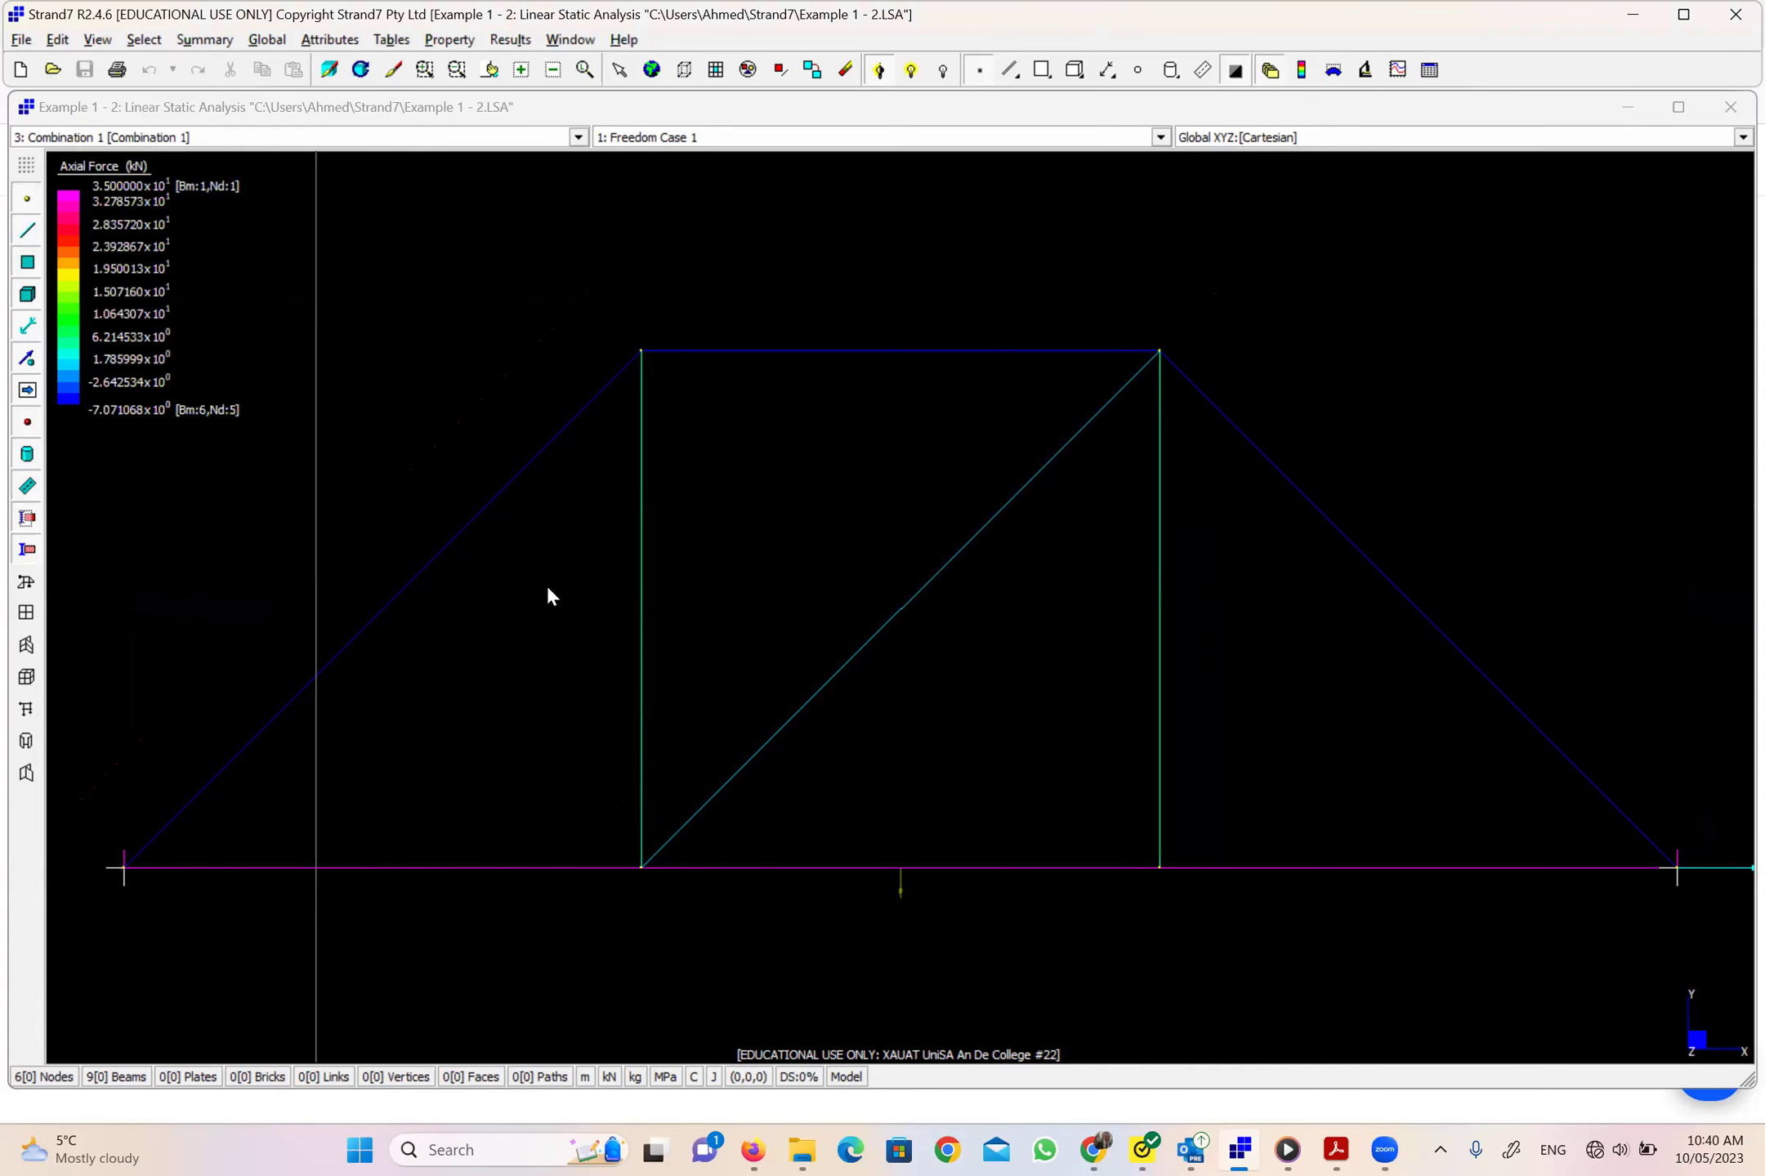
click(663, 642)
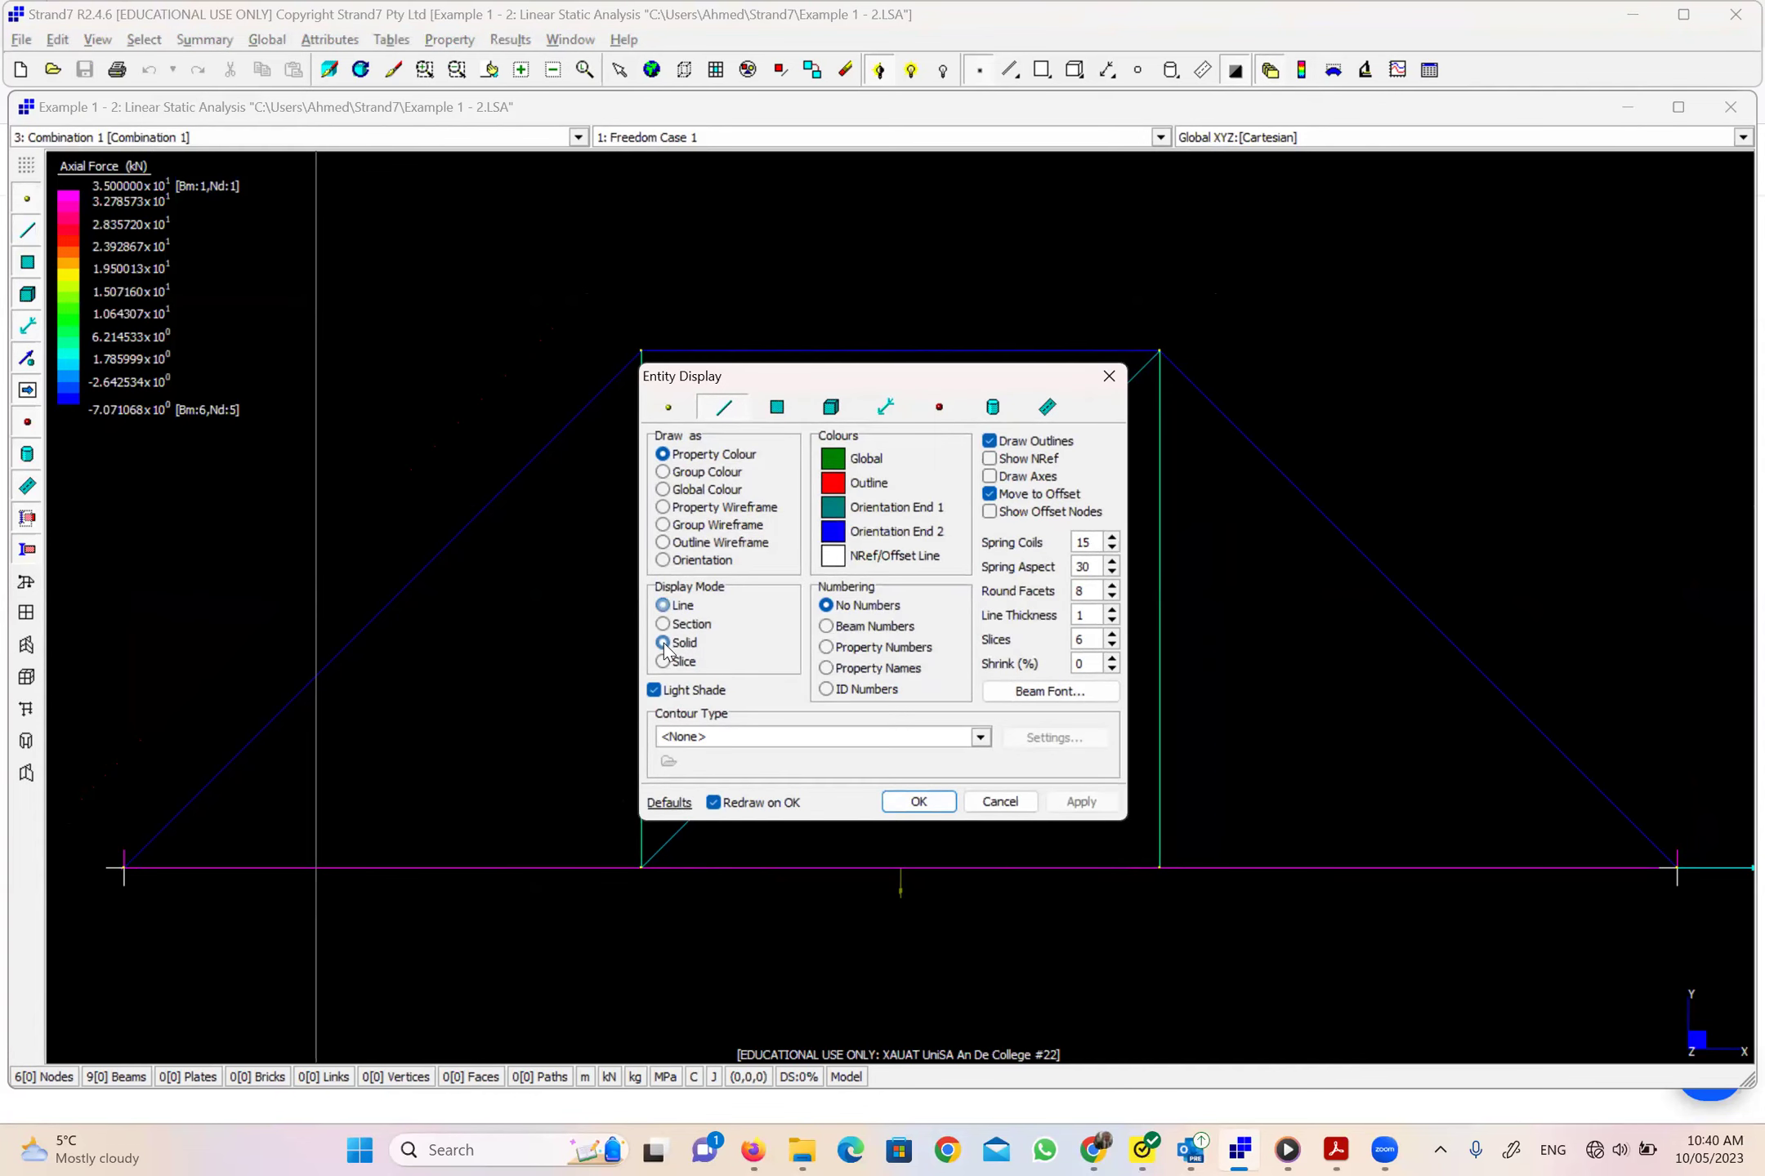
click(918, 801)
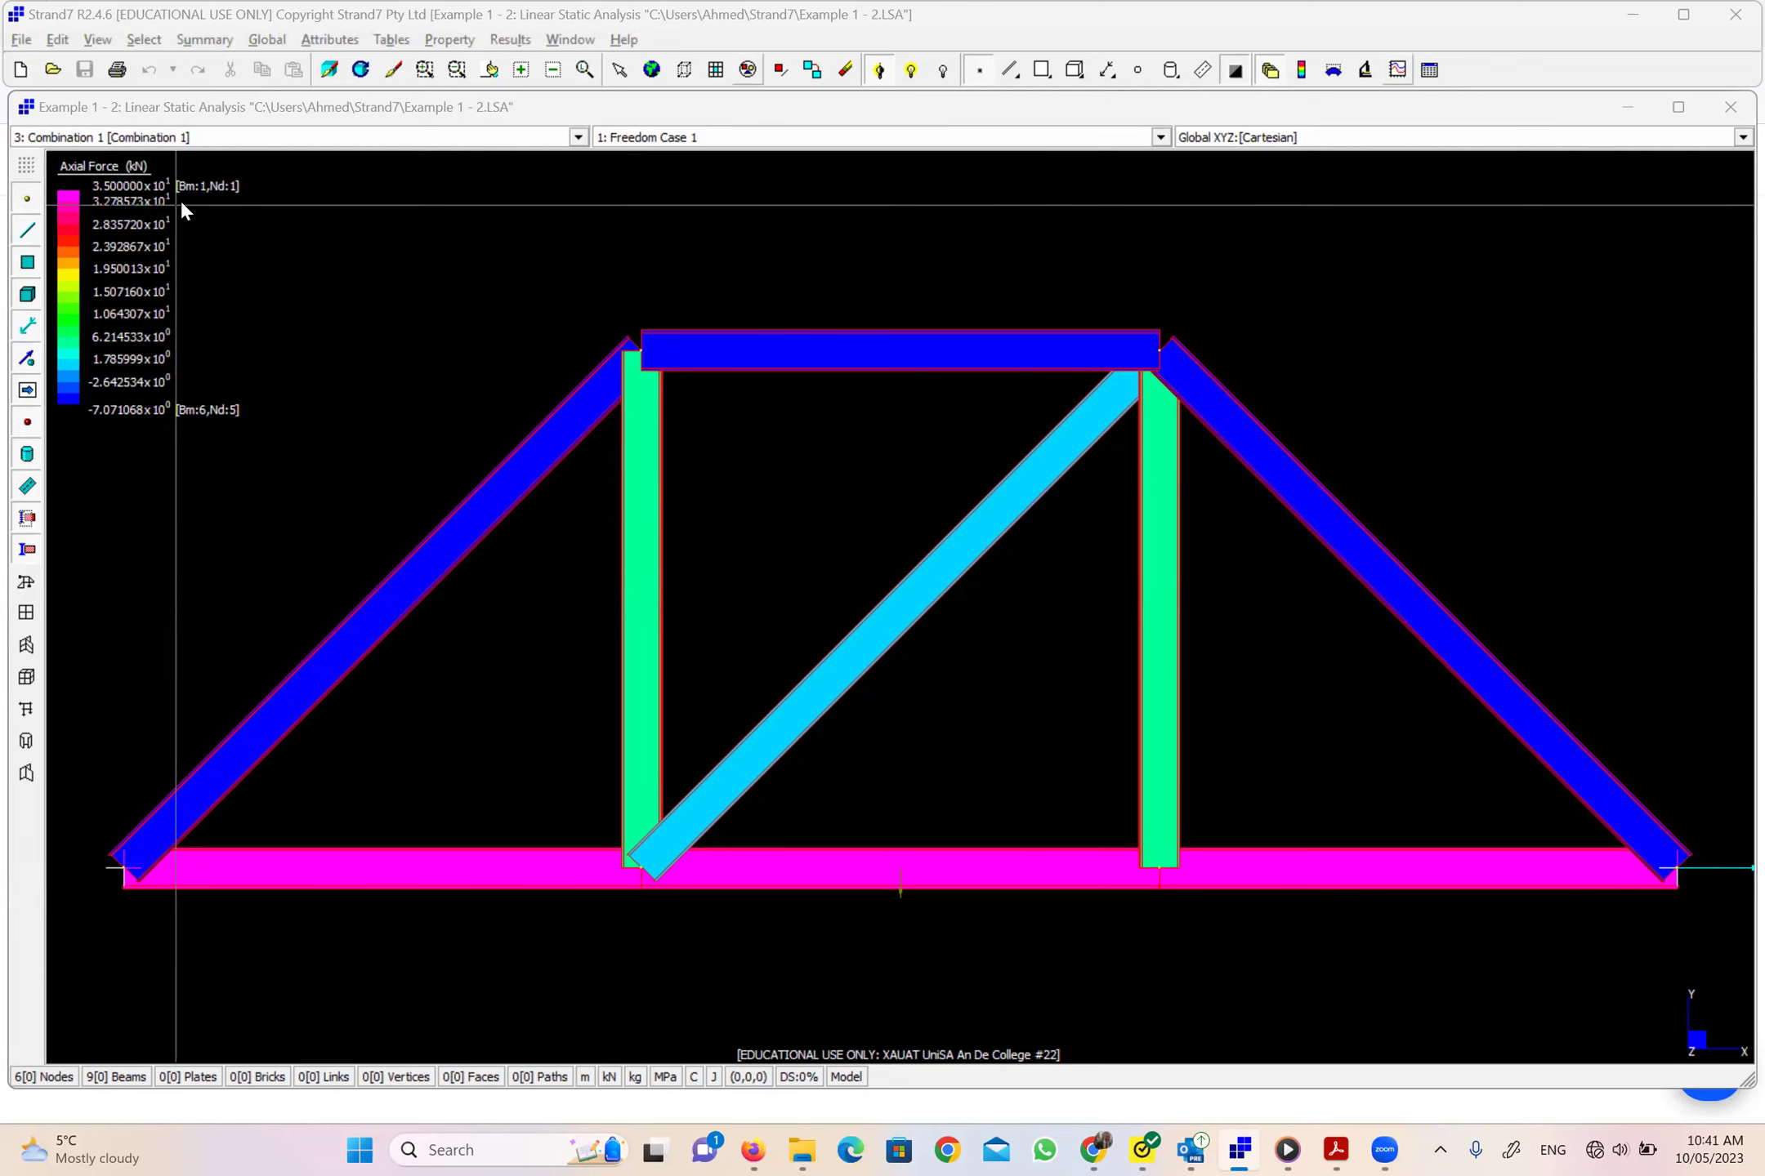
Set up a multi-case view with 3 X views and 1 Y view, starting from Load Case 1.
click(96, 39)
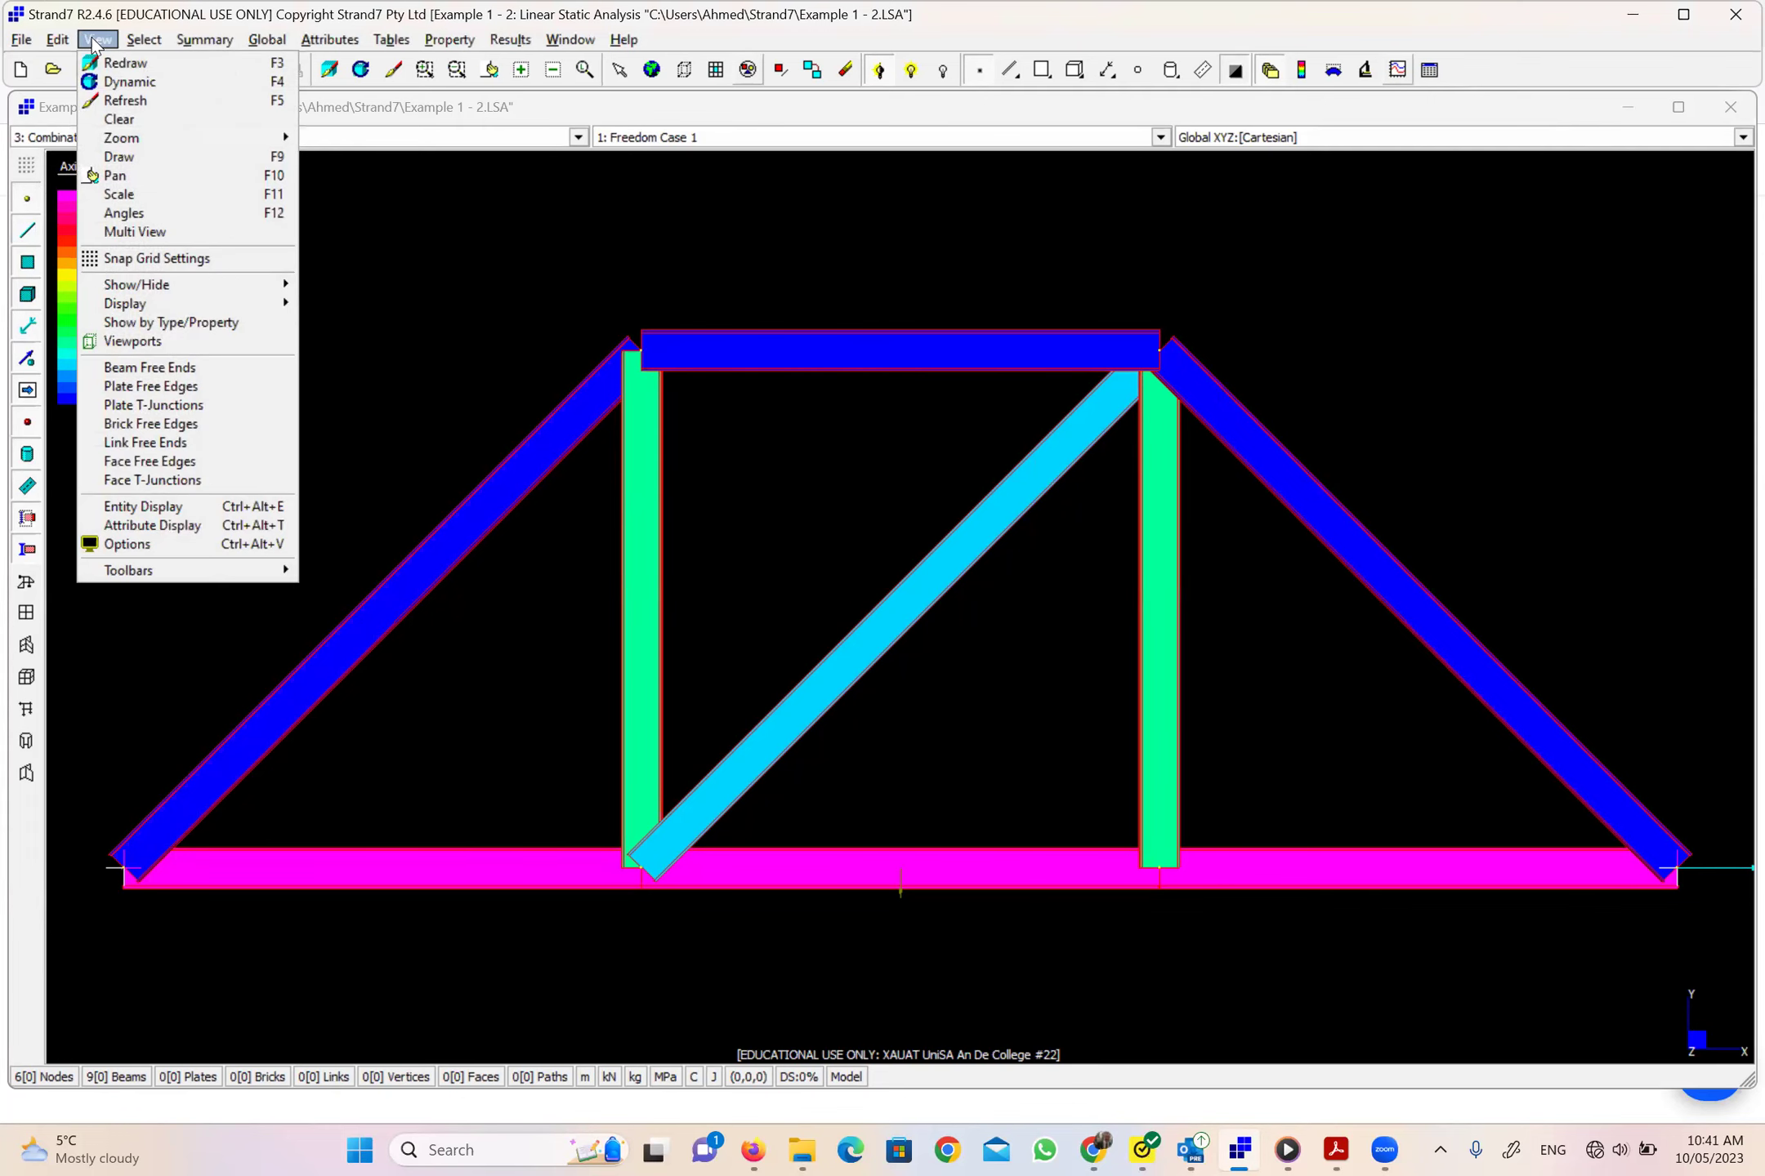
click(143, 232)
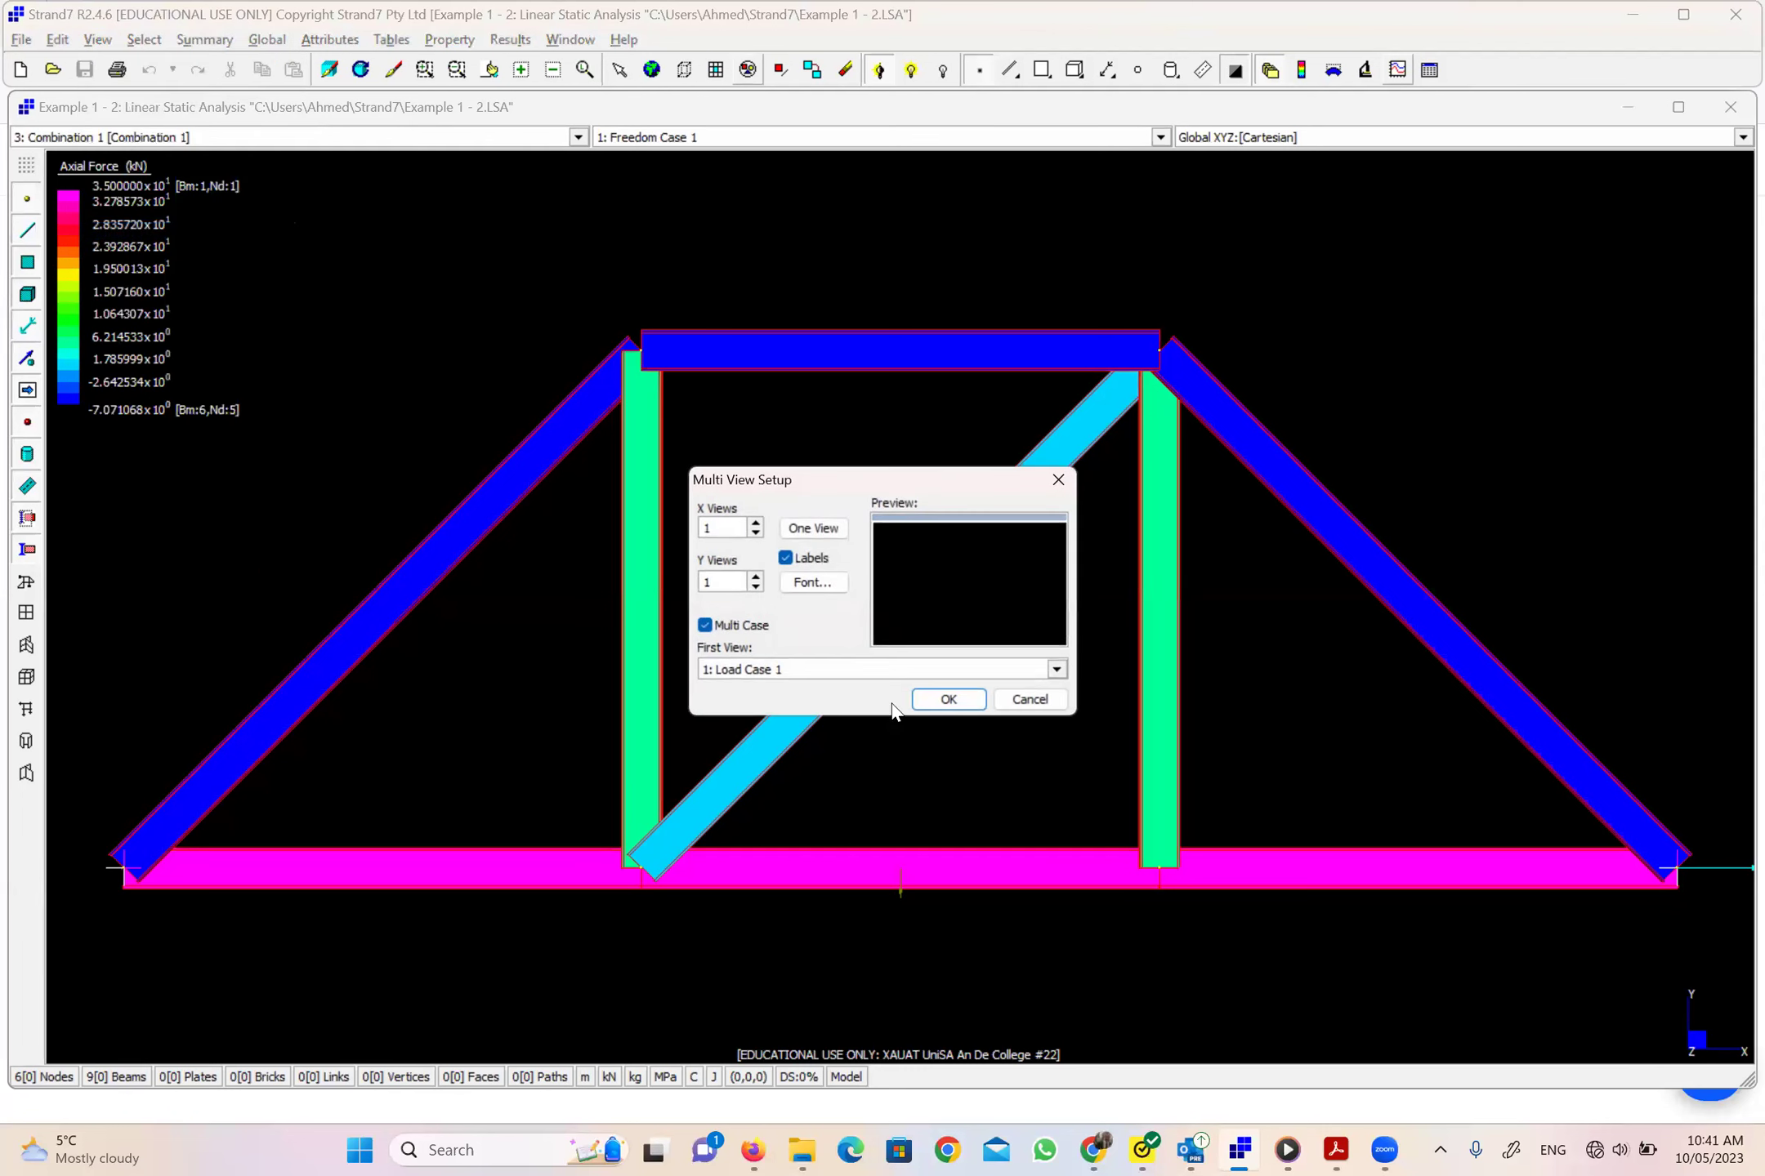
click(756, 523)
click(756, 523)
click(759, 672)
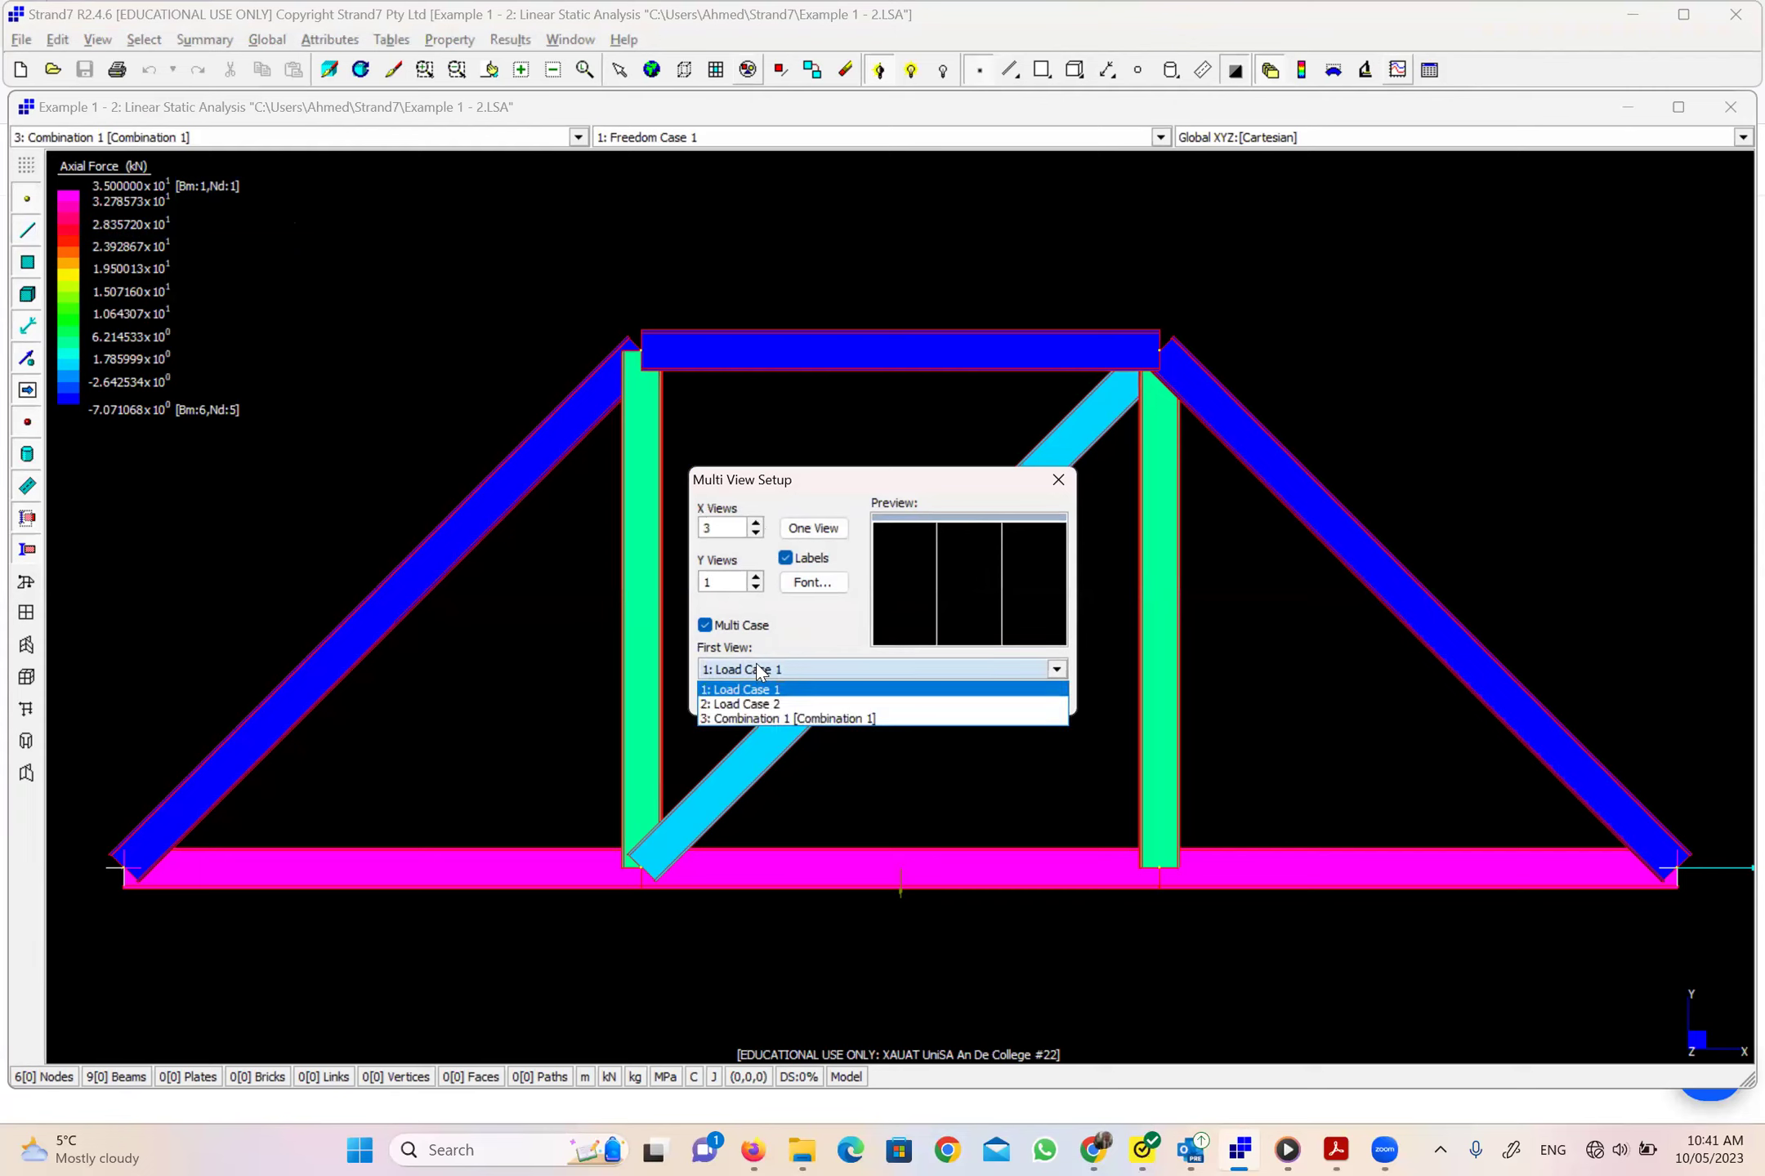
click(753, 707)
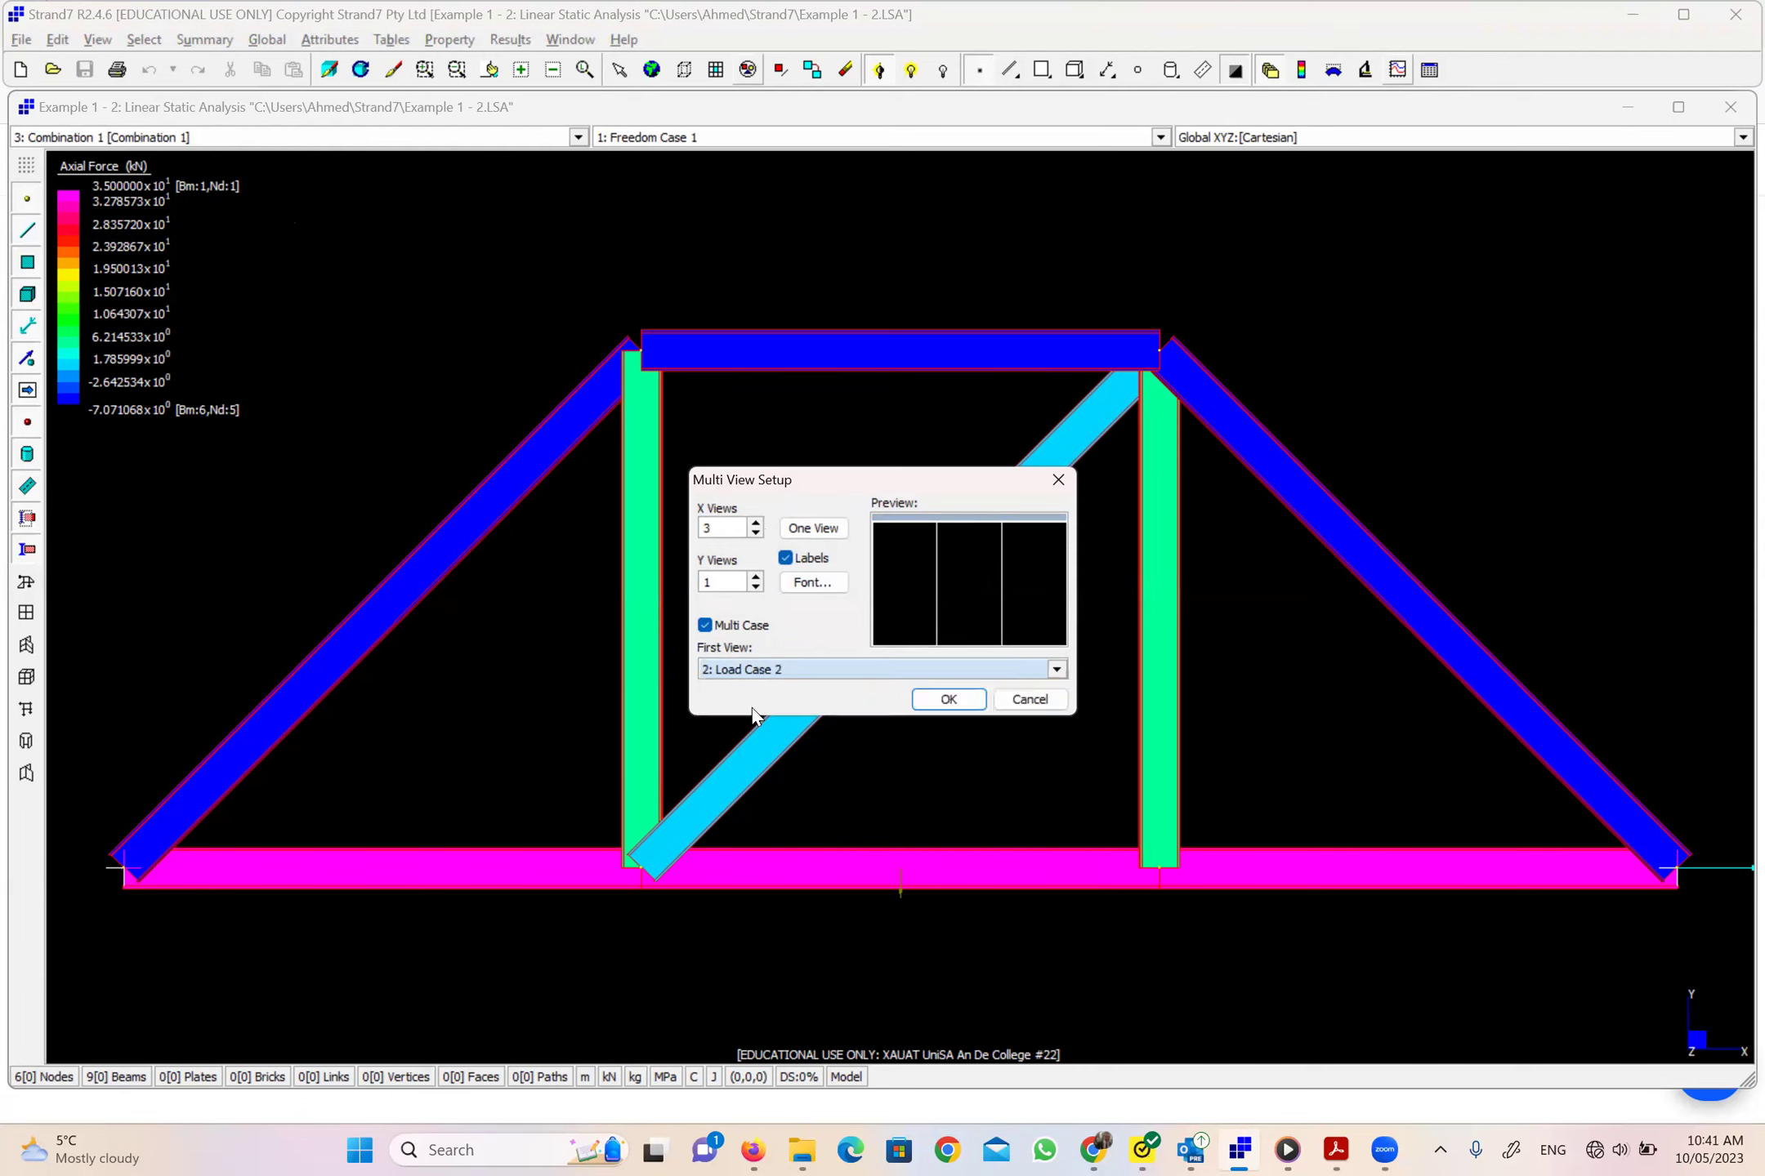
click(752, 661)
click(753, 664)
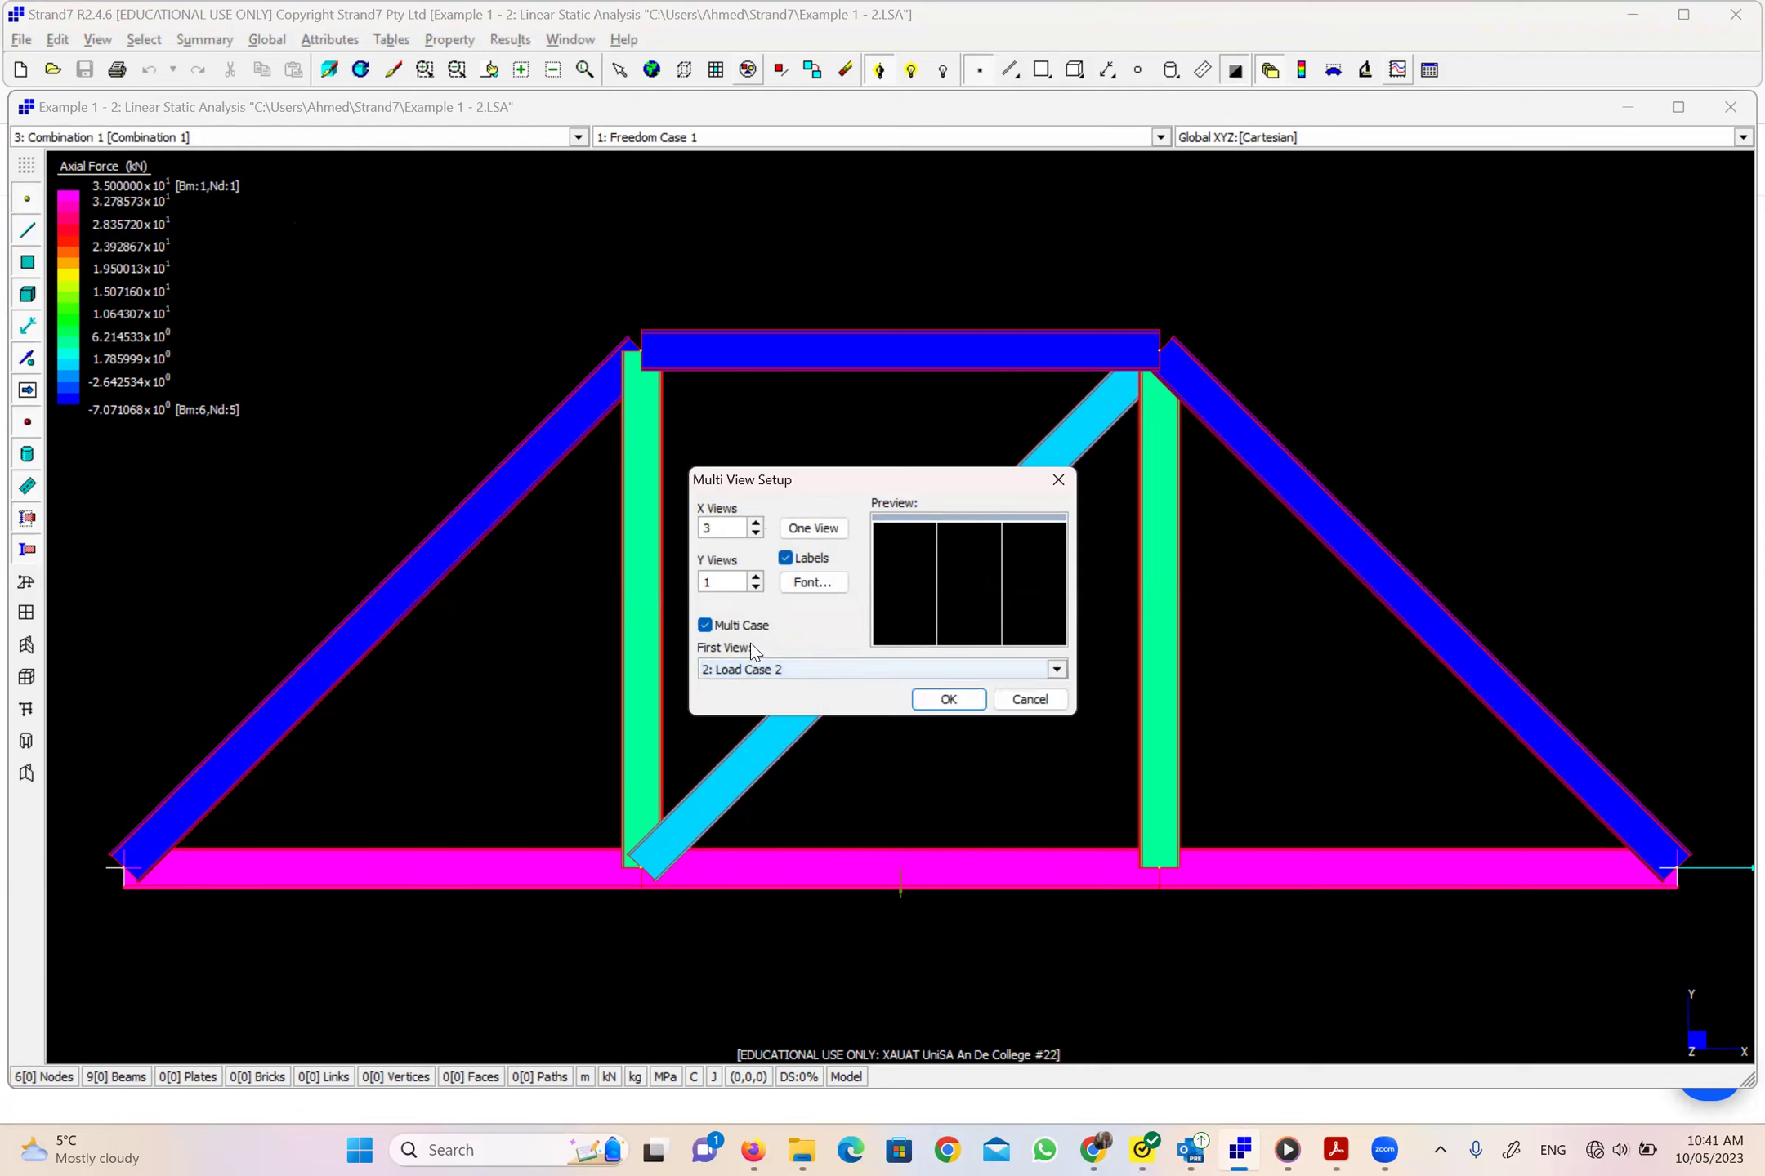
click(791, 669)
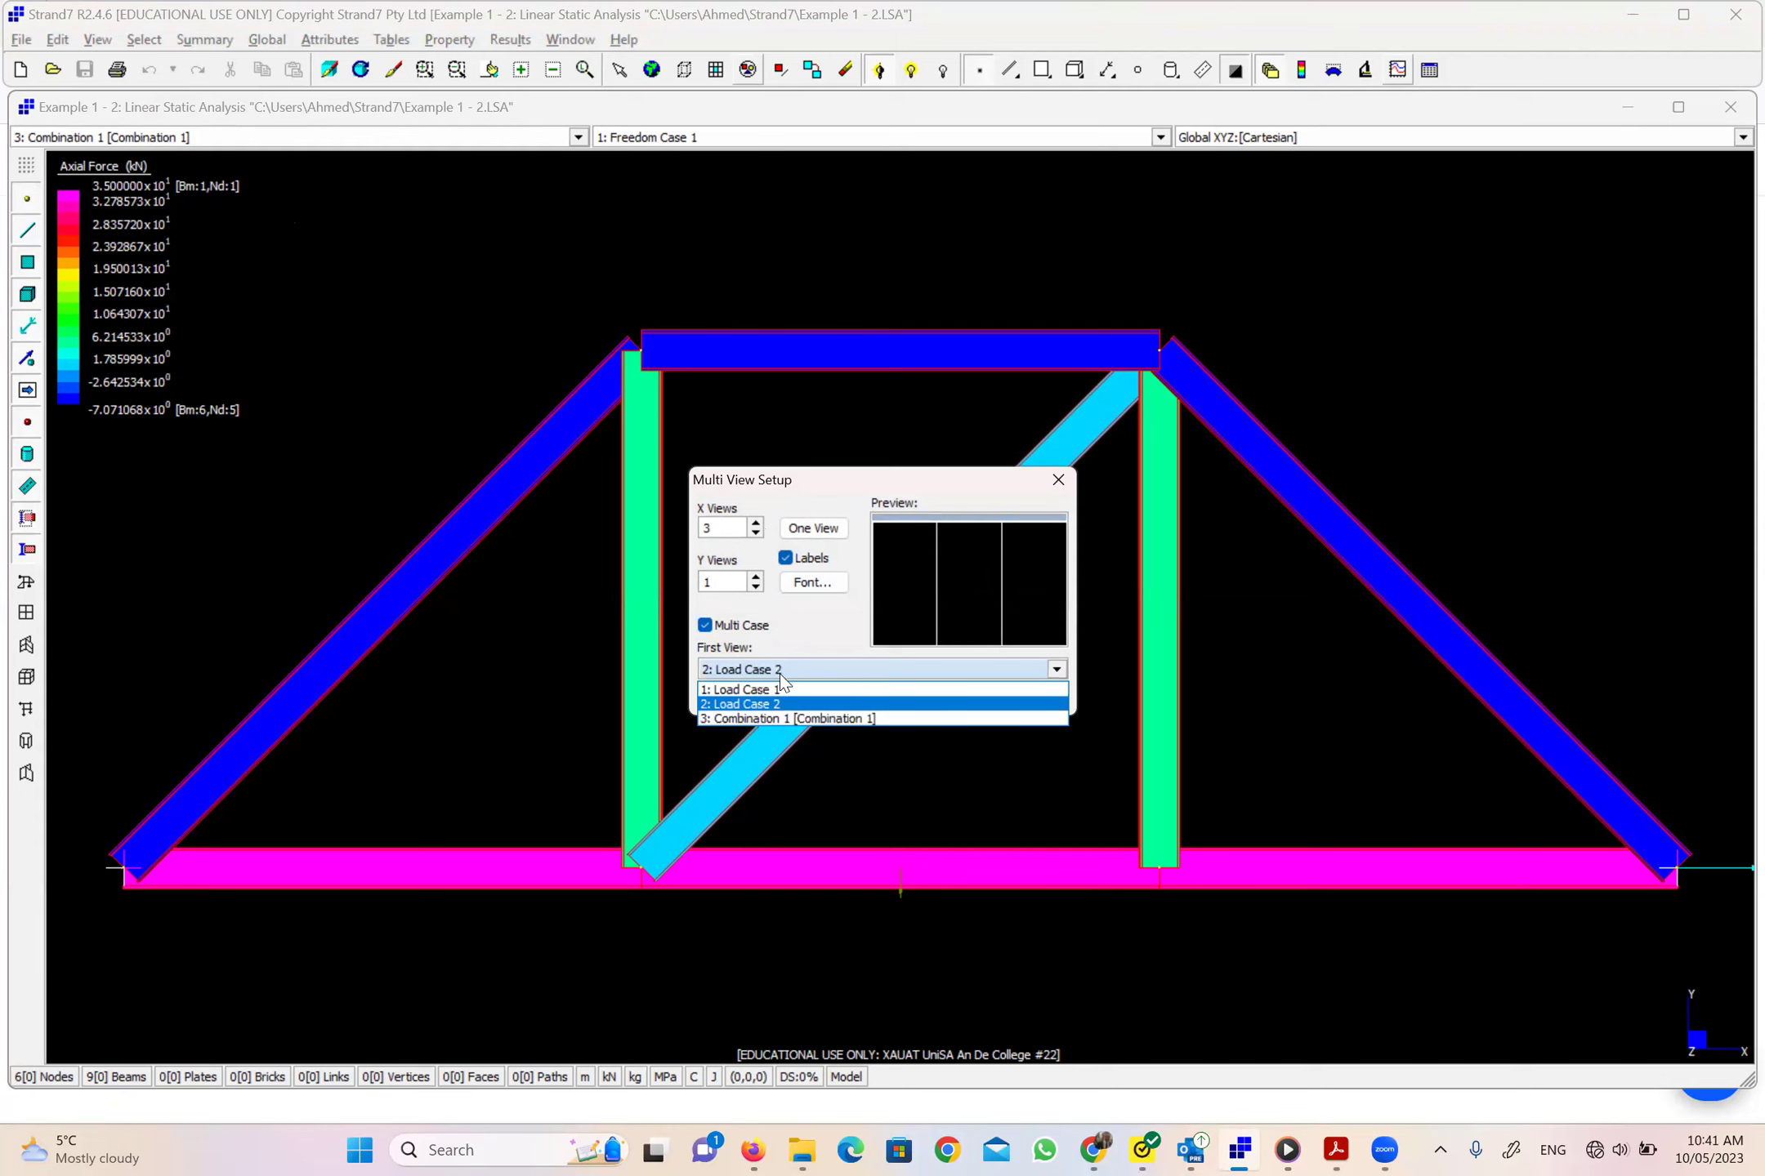
click(776, 689)
click(756, 575)
click(756, 587)
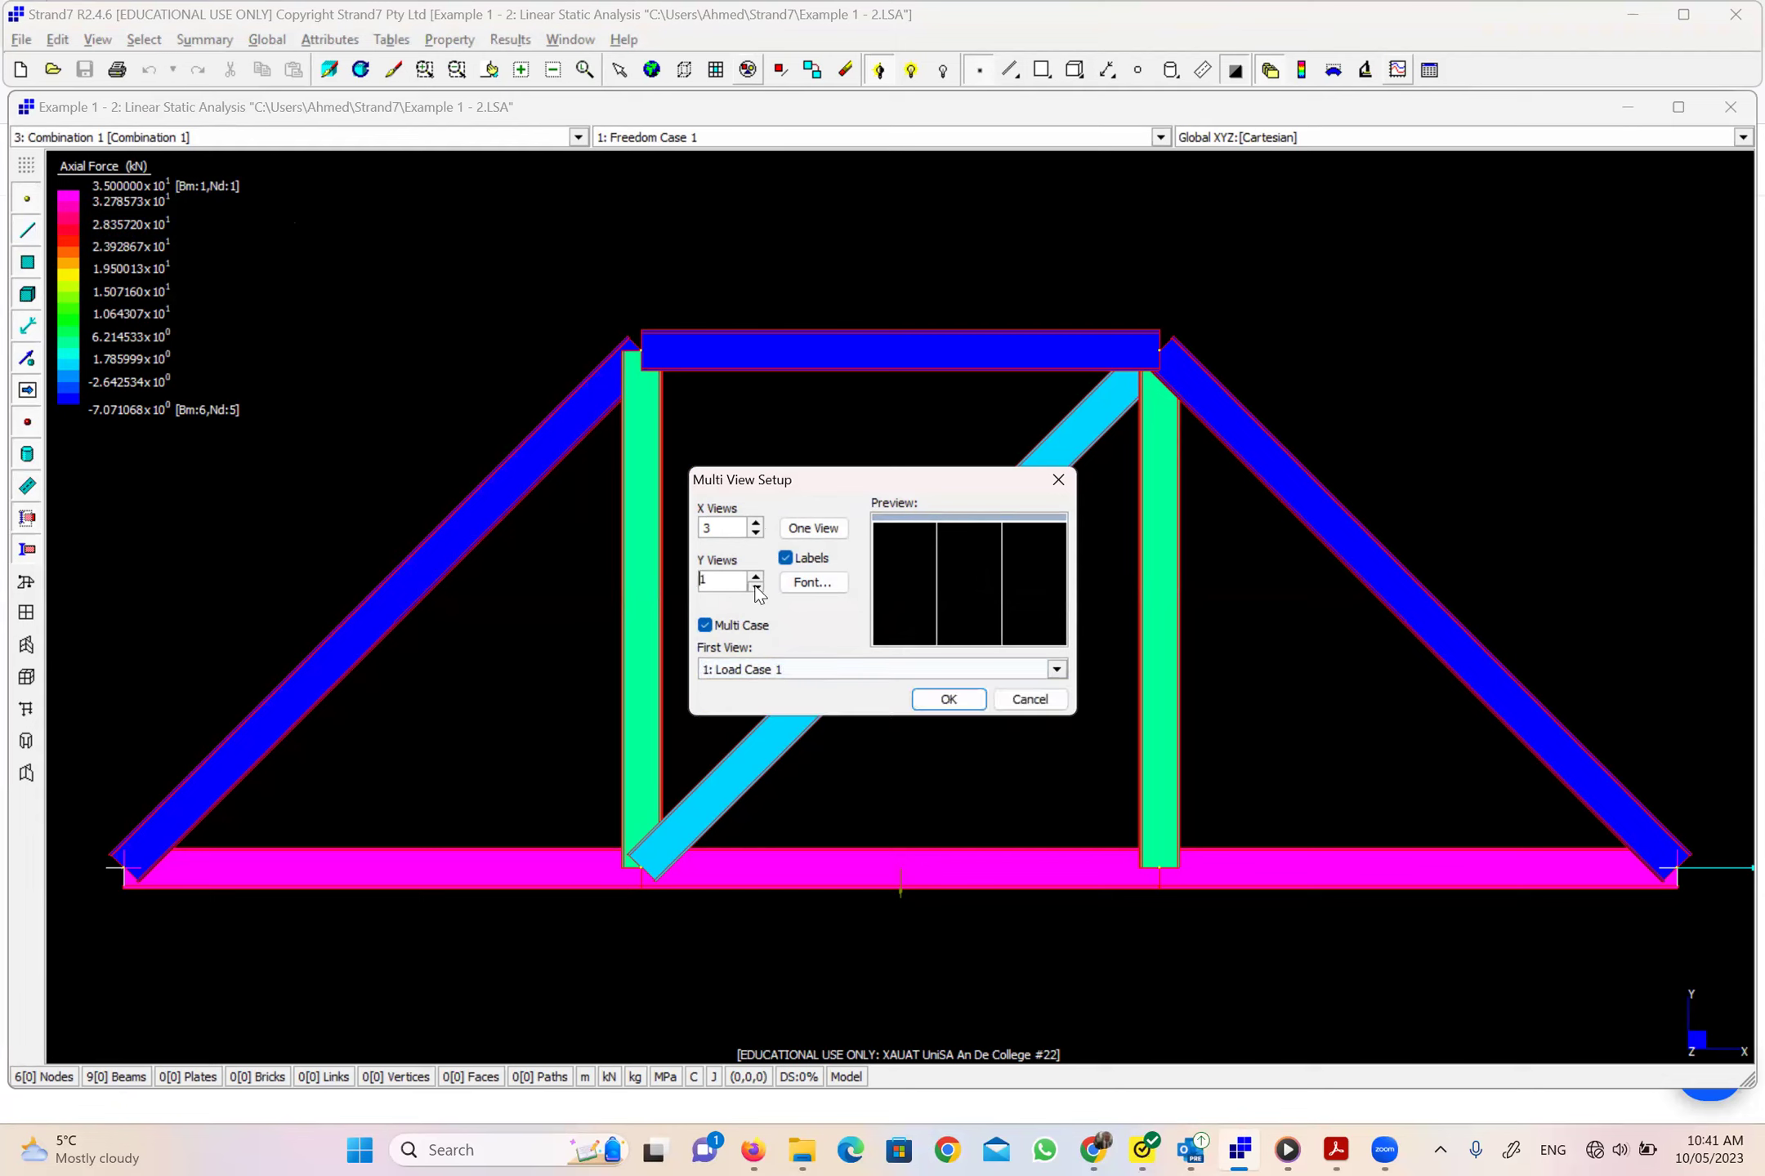
click(947, 697)
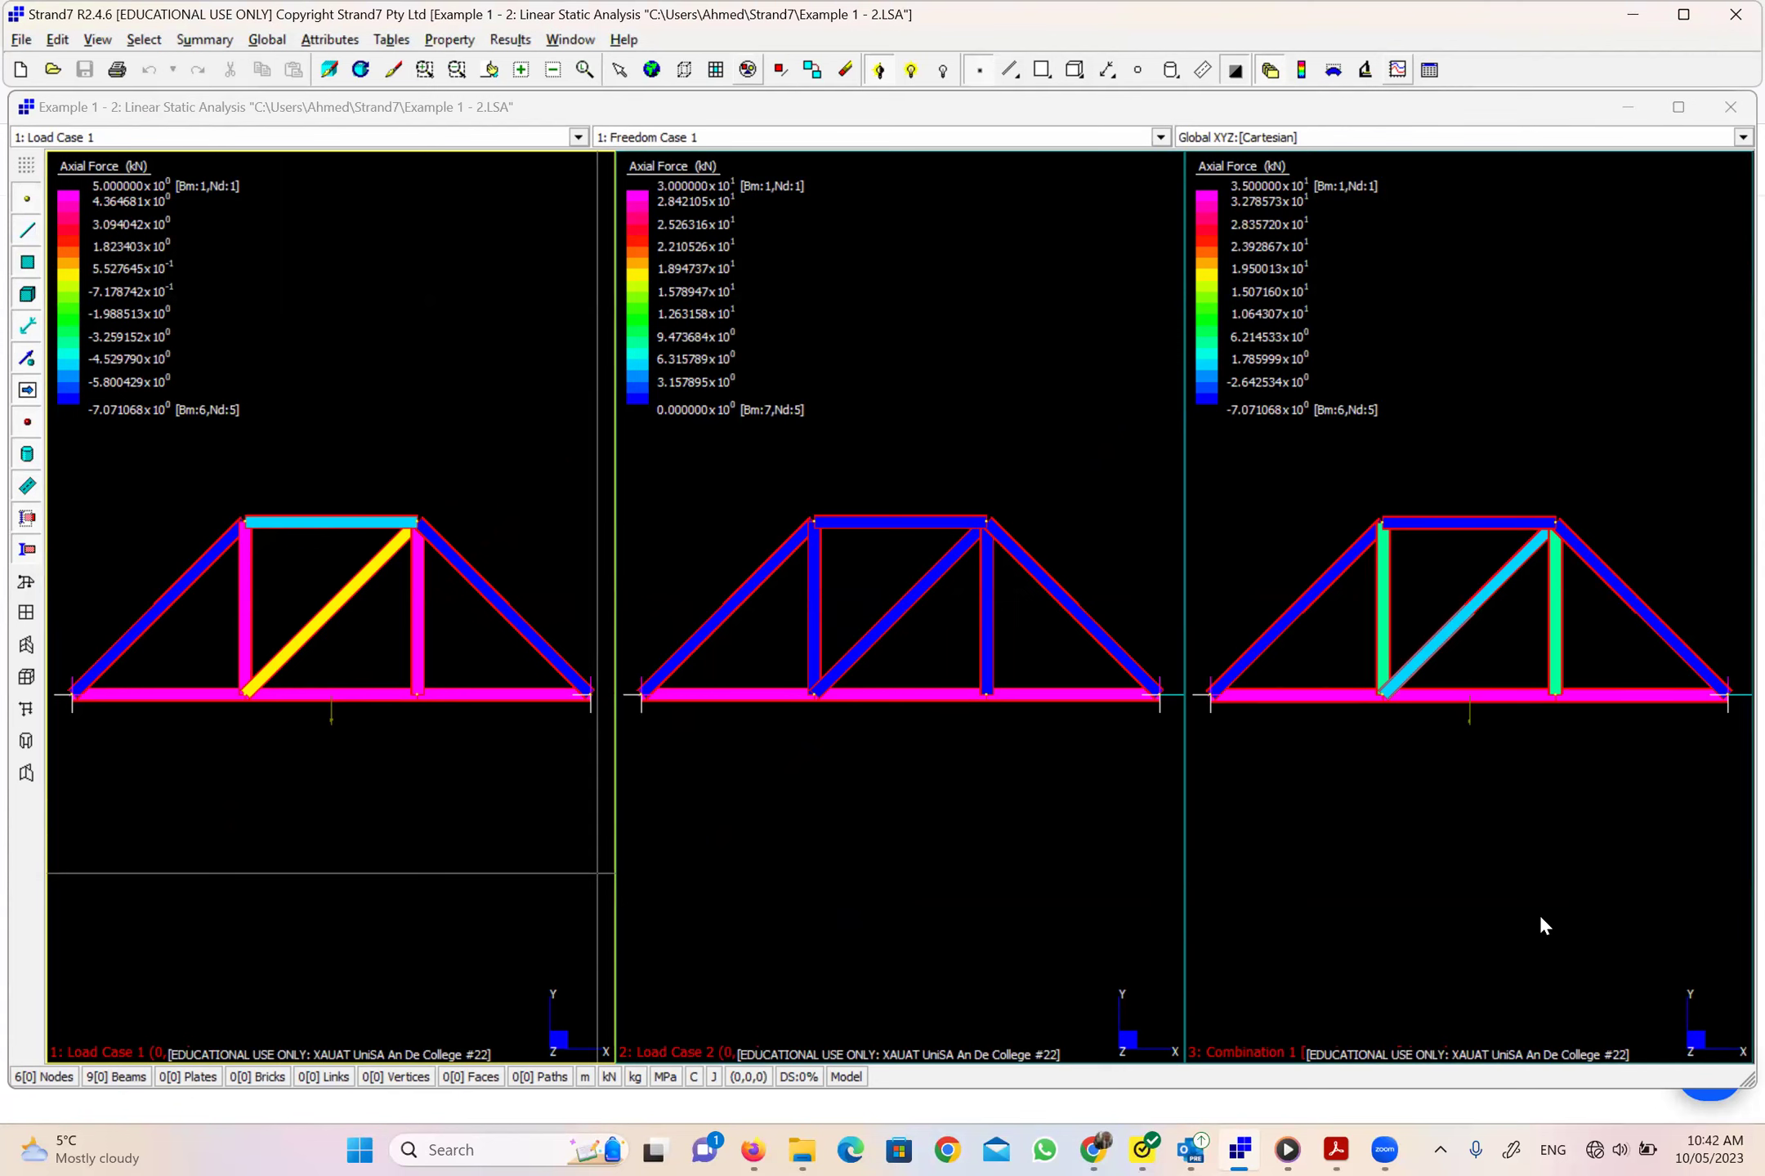
Set the beam numbering to Beam Numbers in the entity display for the Combination 1 view.
click(1245, 326)
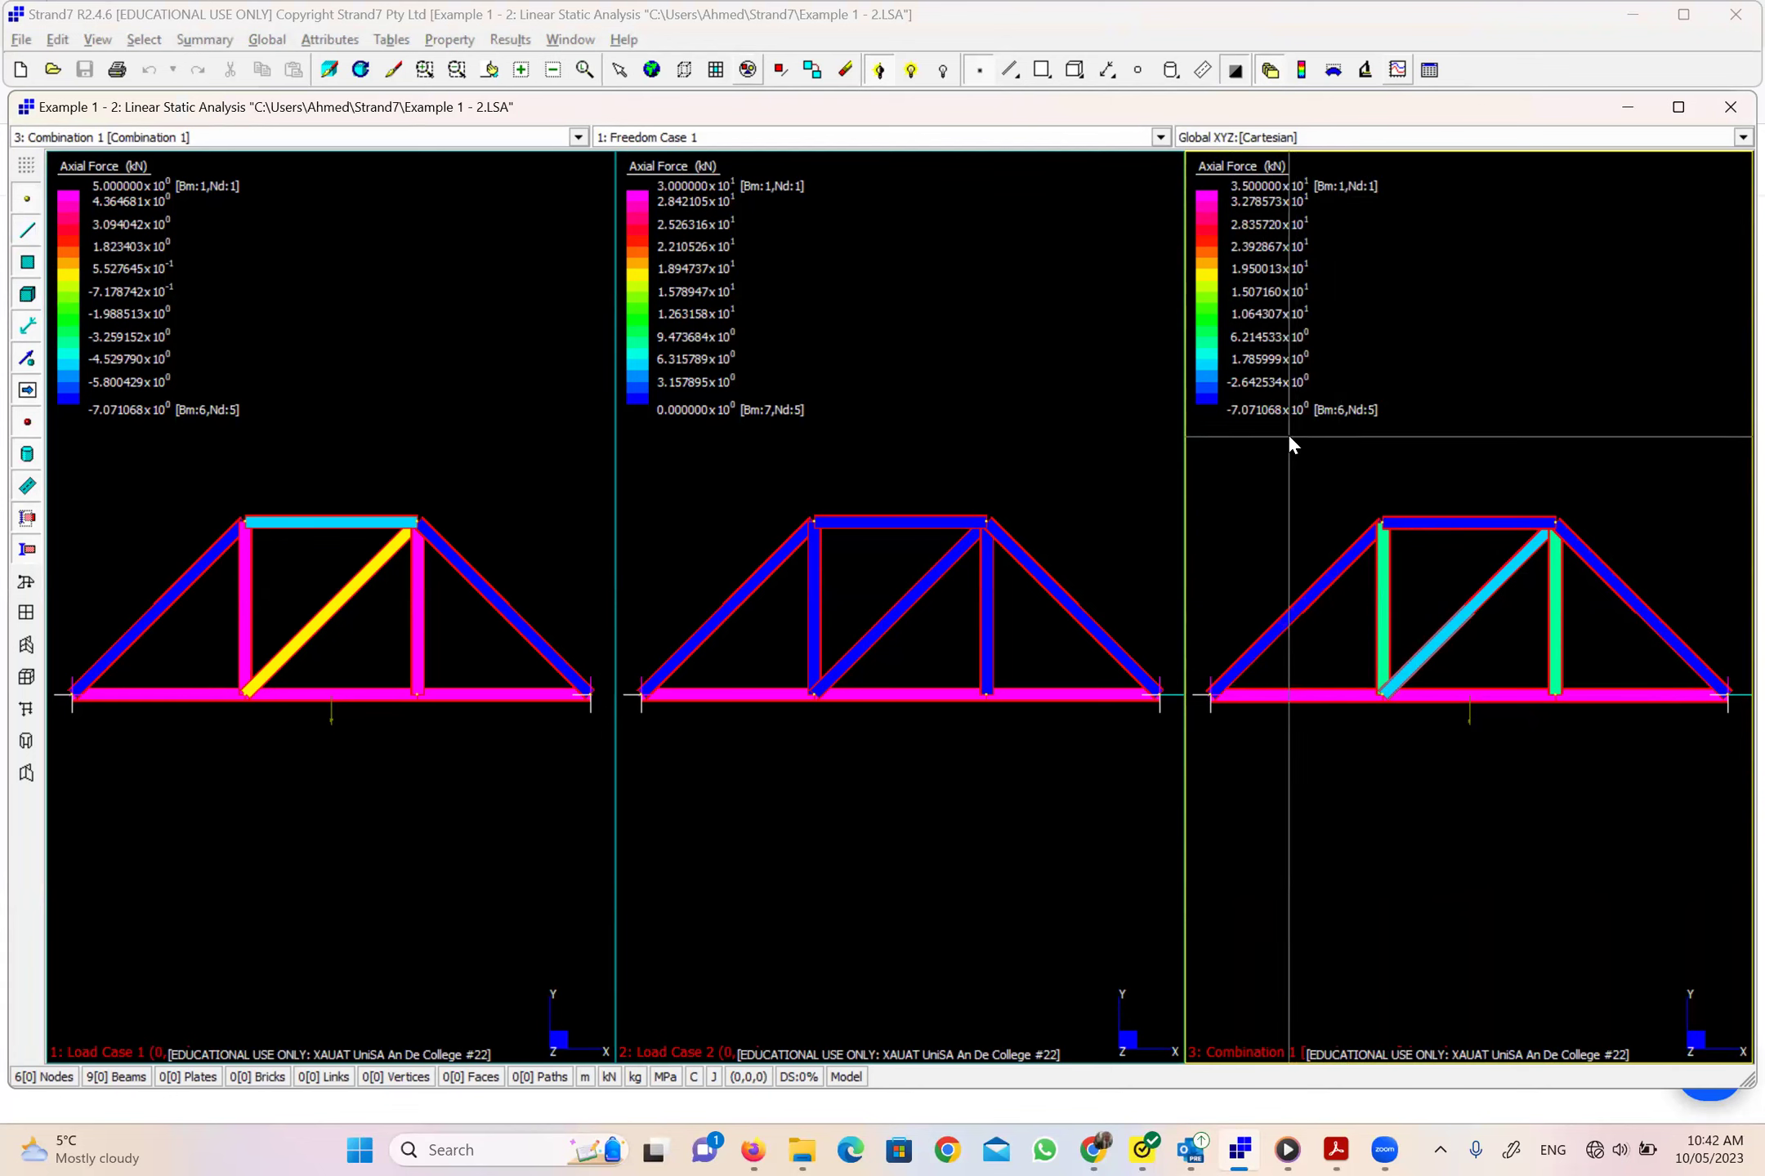
click(57, 39)
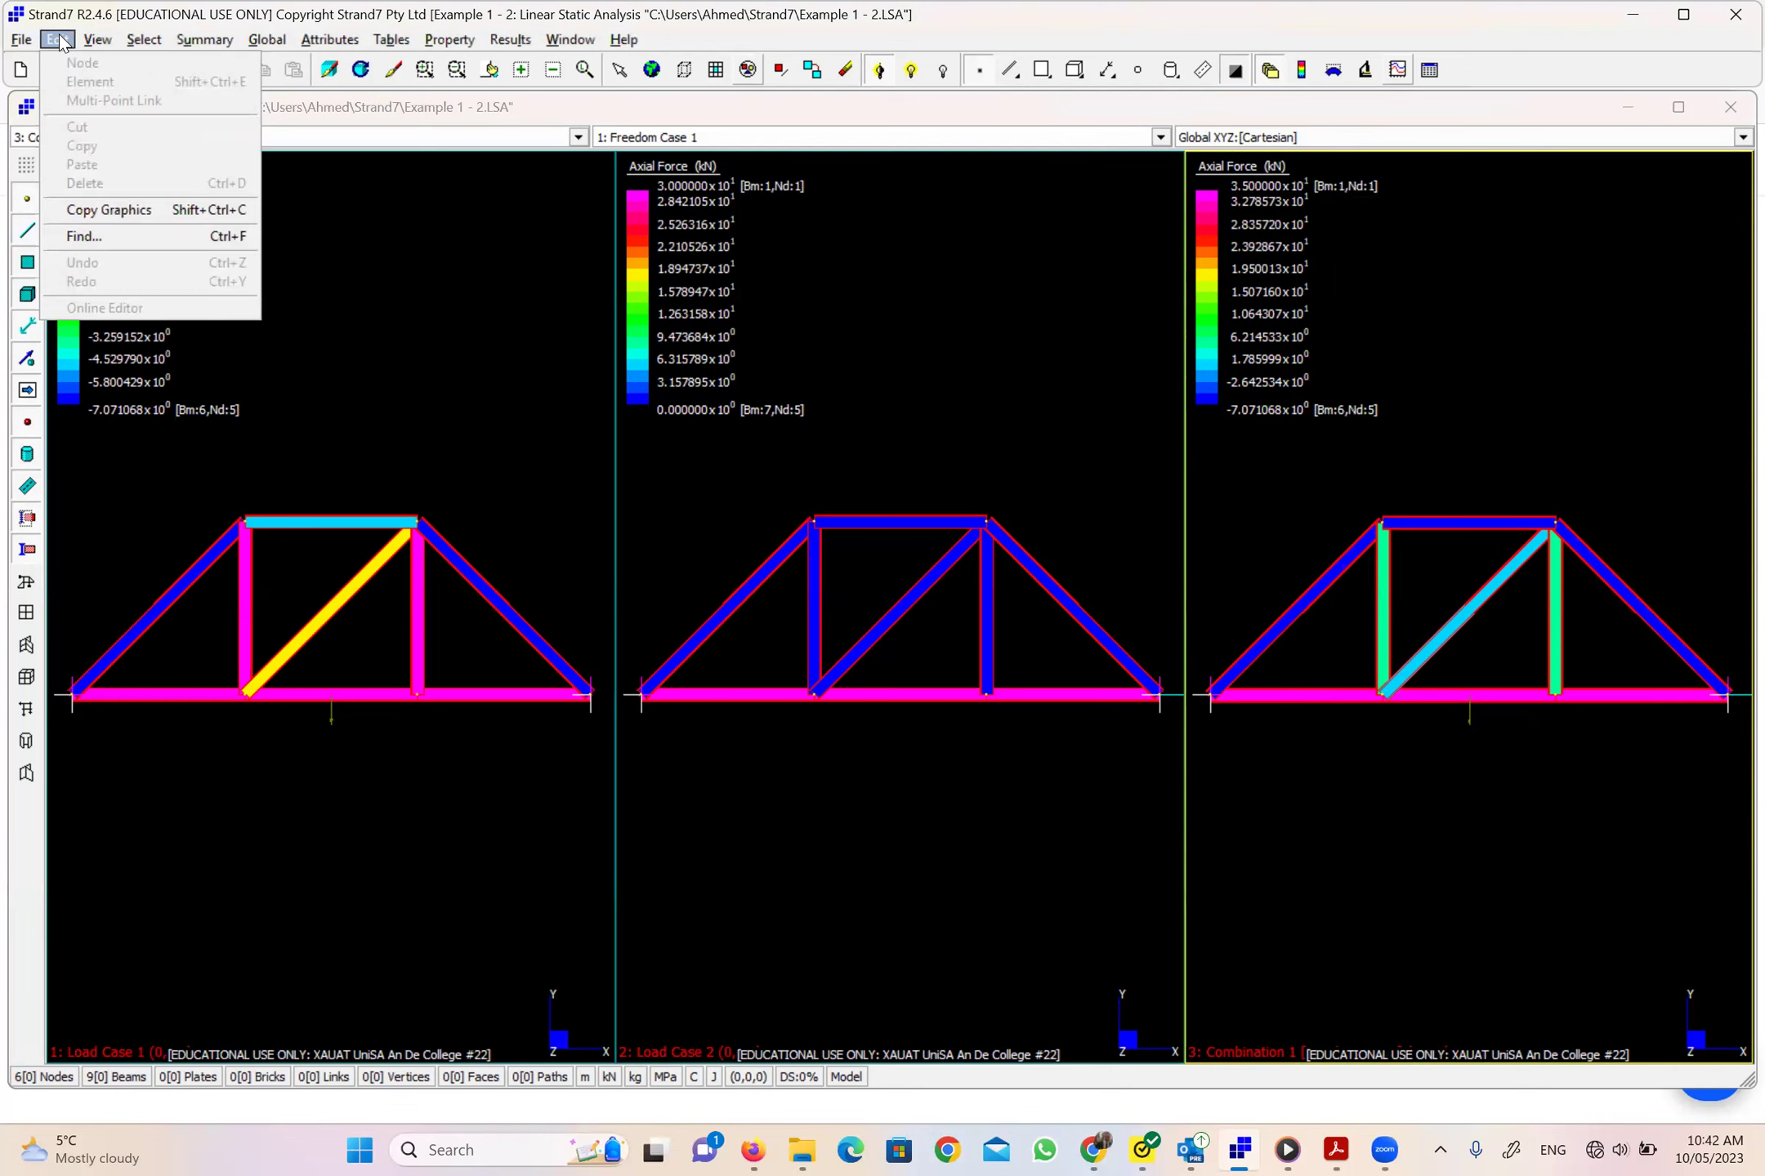
mouse_move(90, 41)
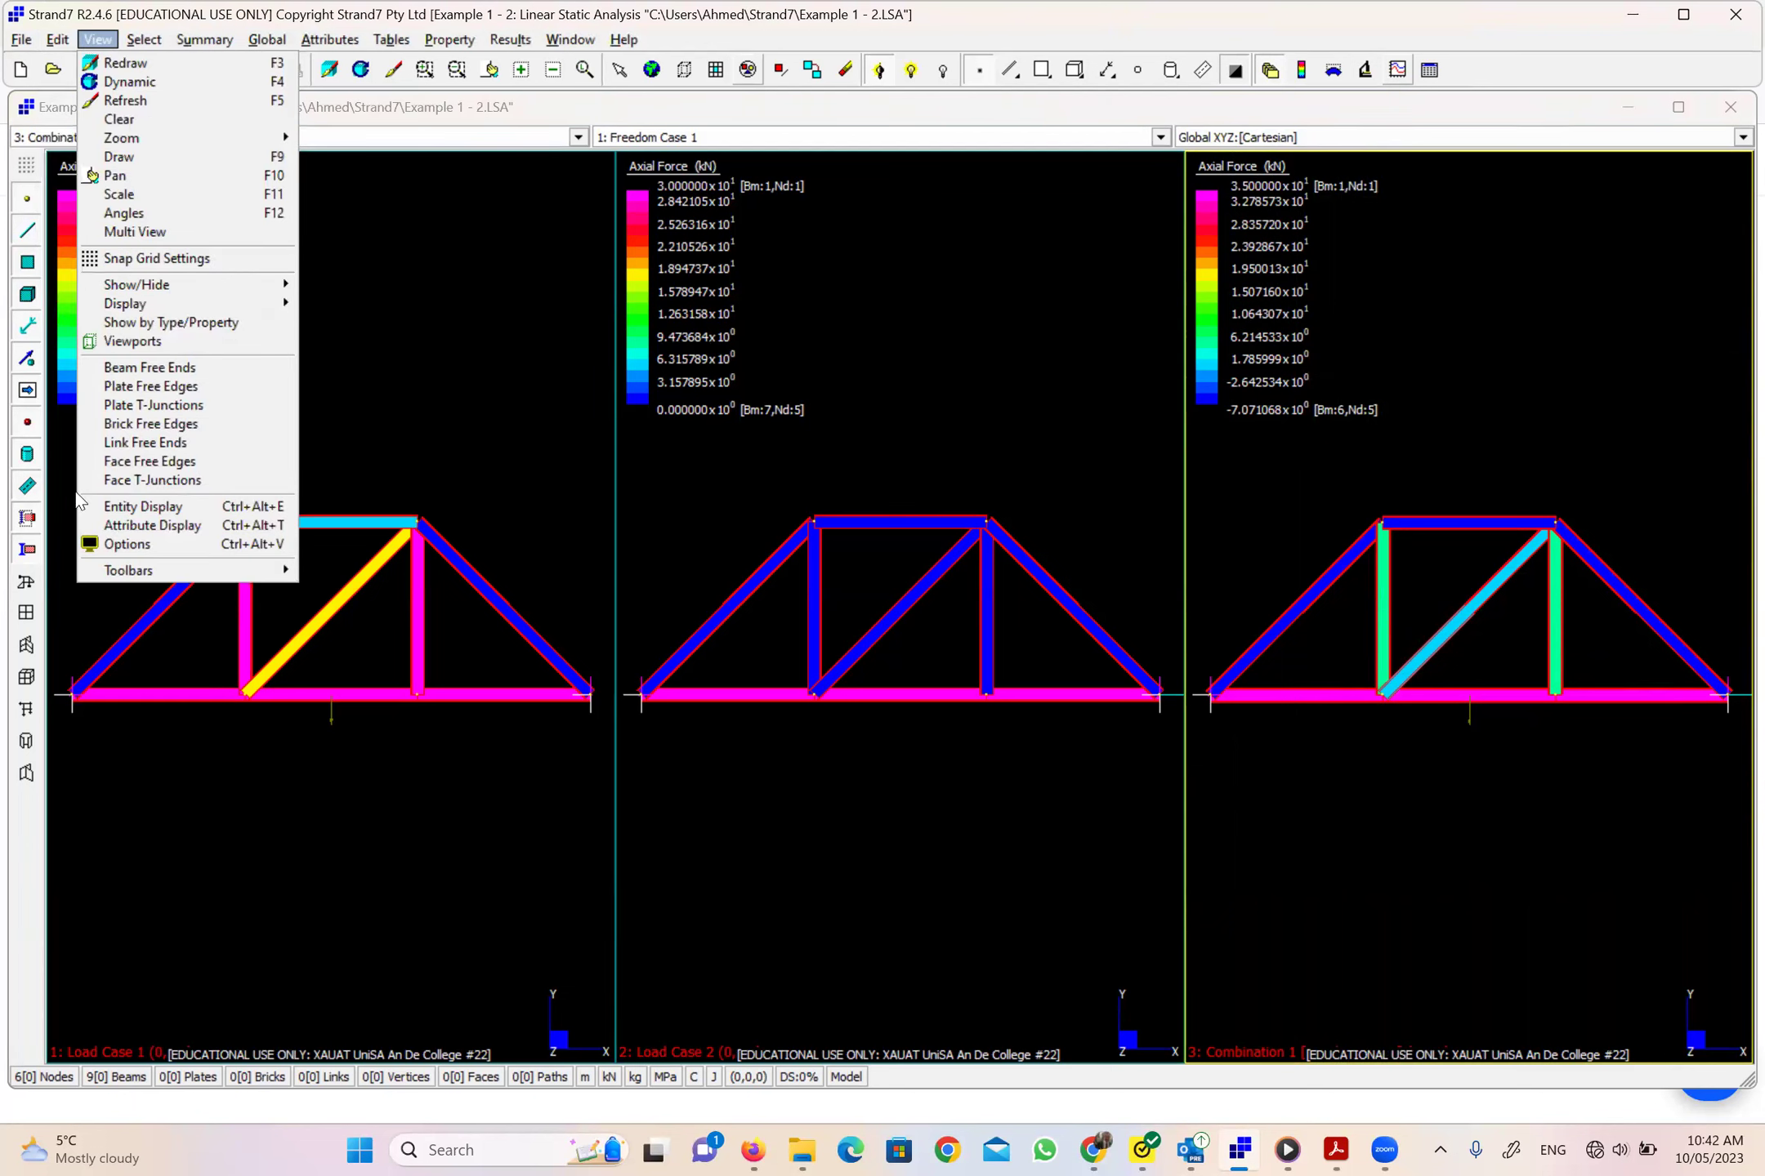
click(134, 510)
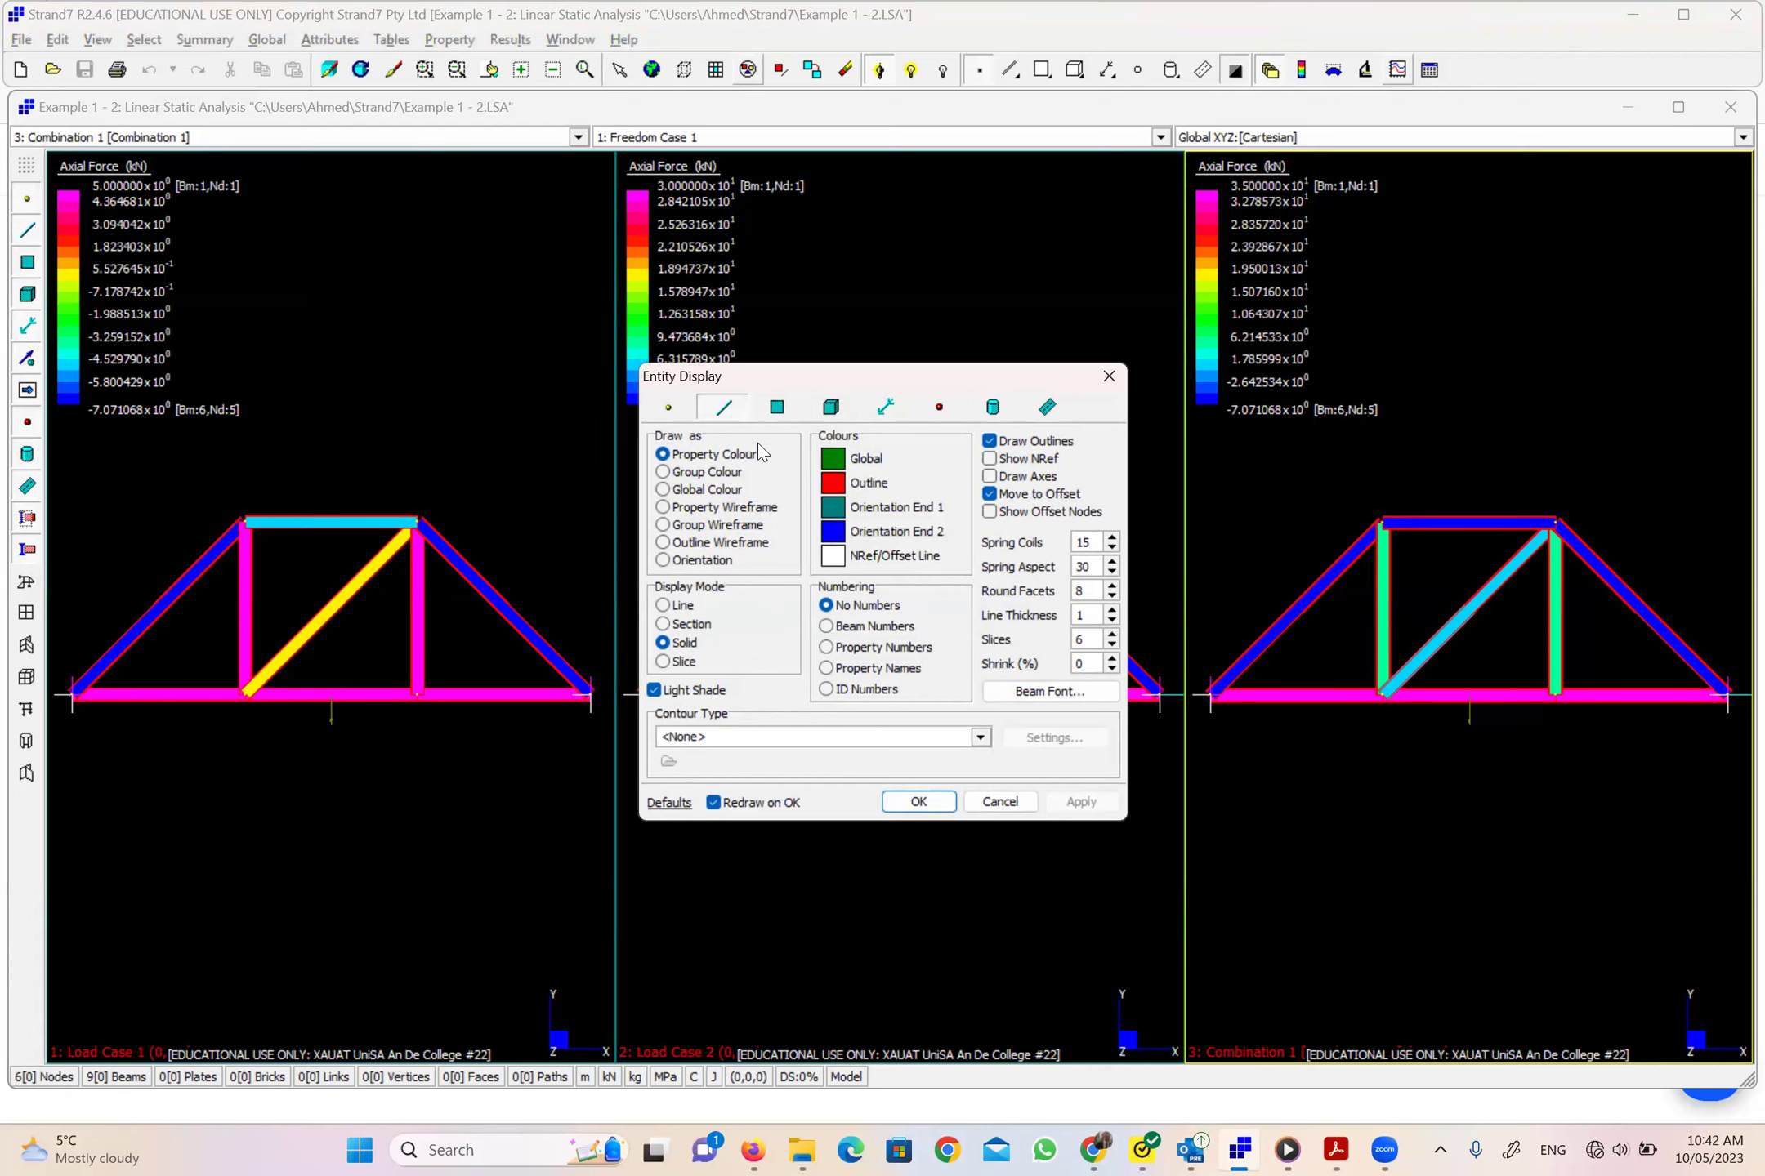
click(862, 628)
click(1069, 803)
click(1109, 376)
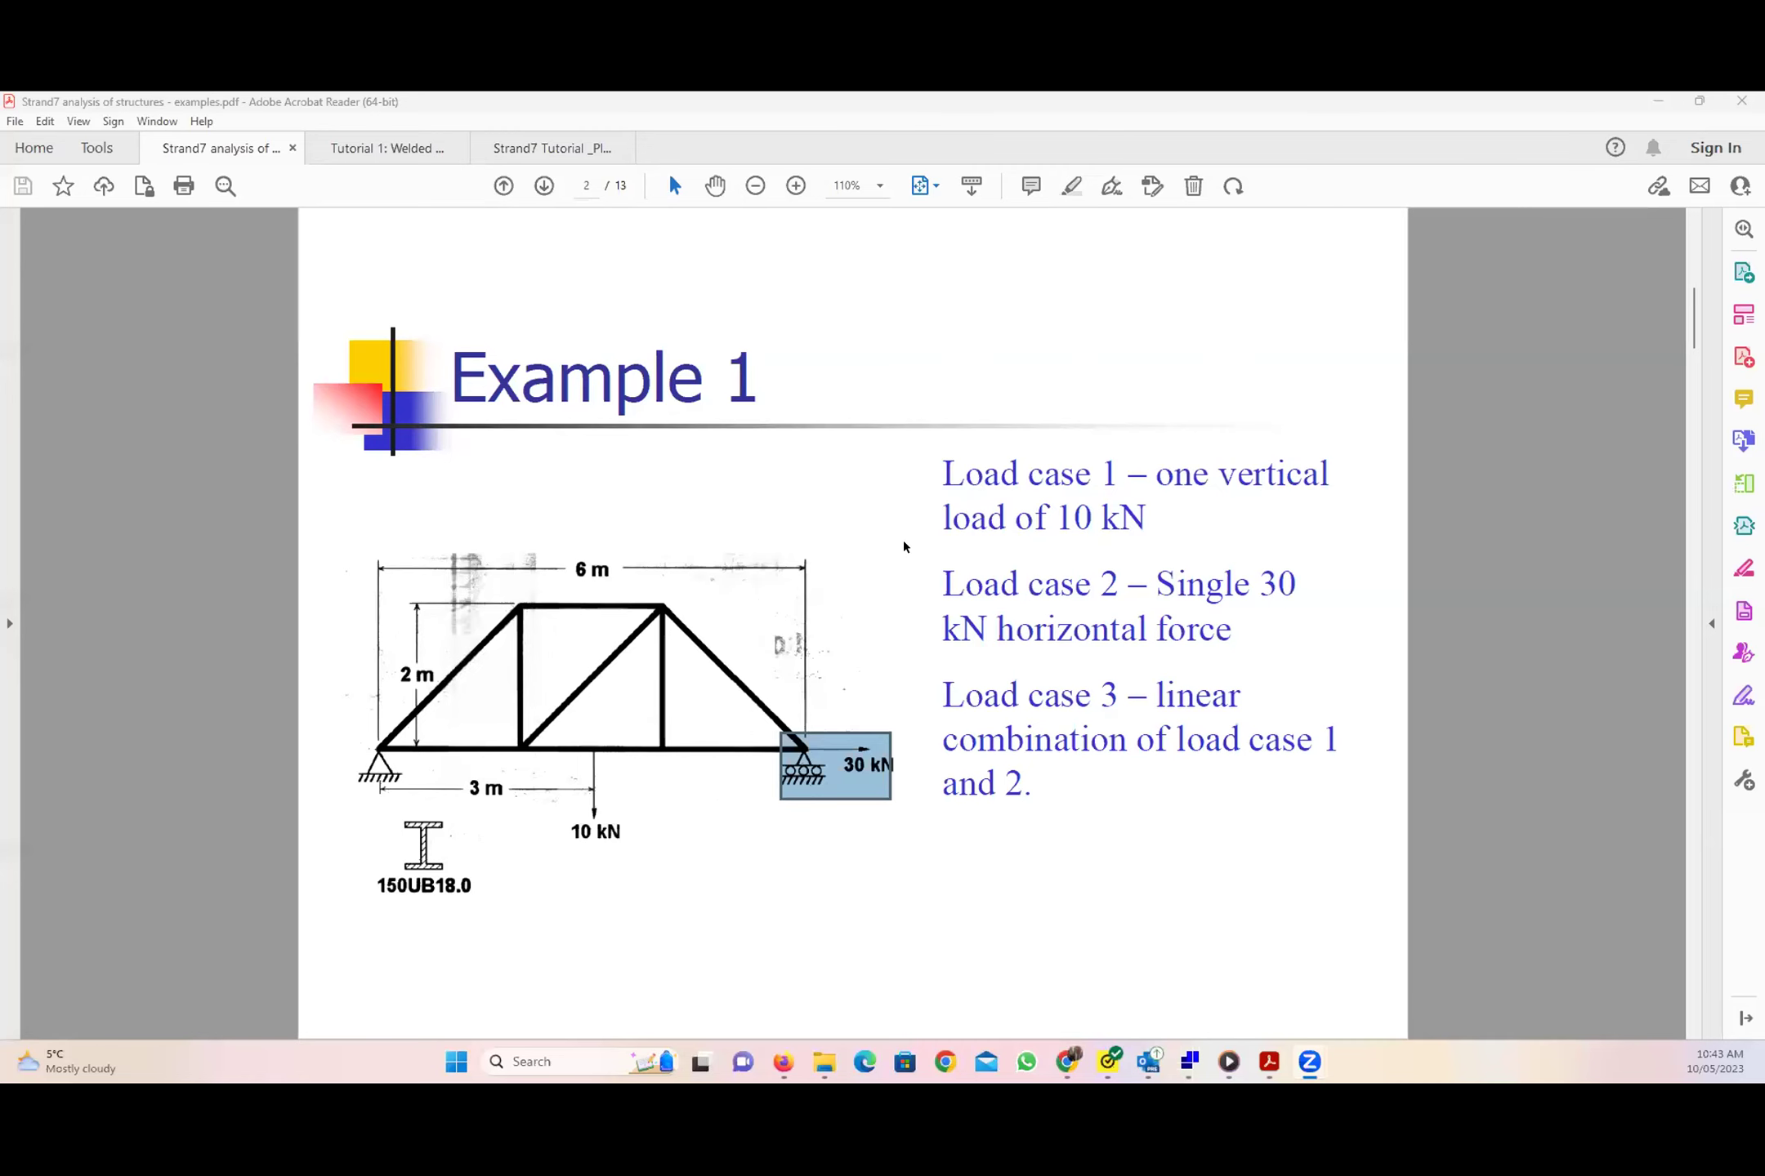
Switch to the Strand7 examples PDF in Adobe Acrobat Reader and go from the Example 1 page to the Procedures page.
key(Right)
key(Left)
key(Left)
key(Left)
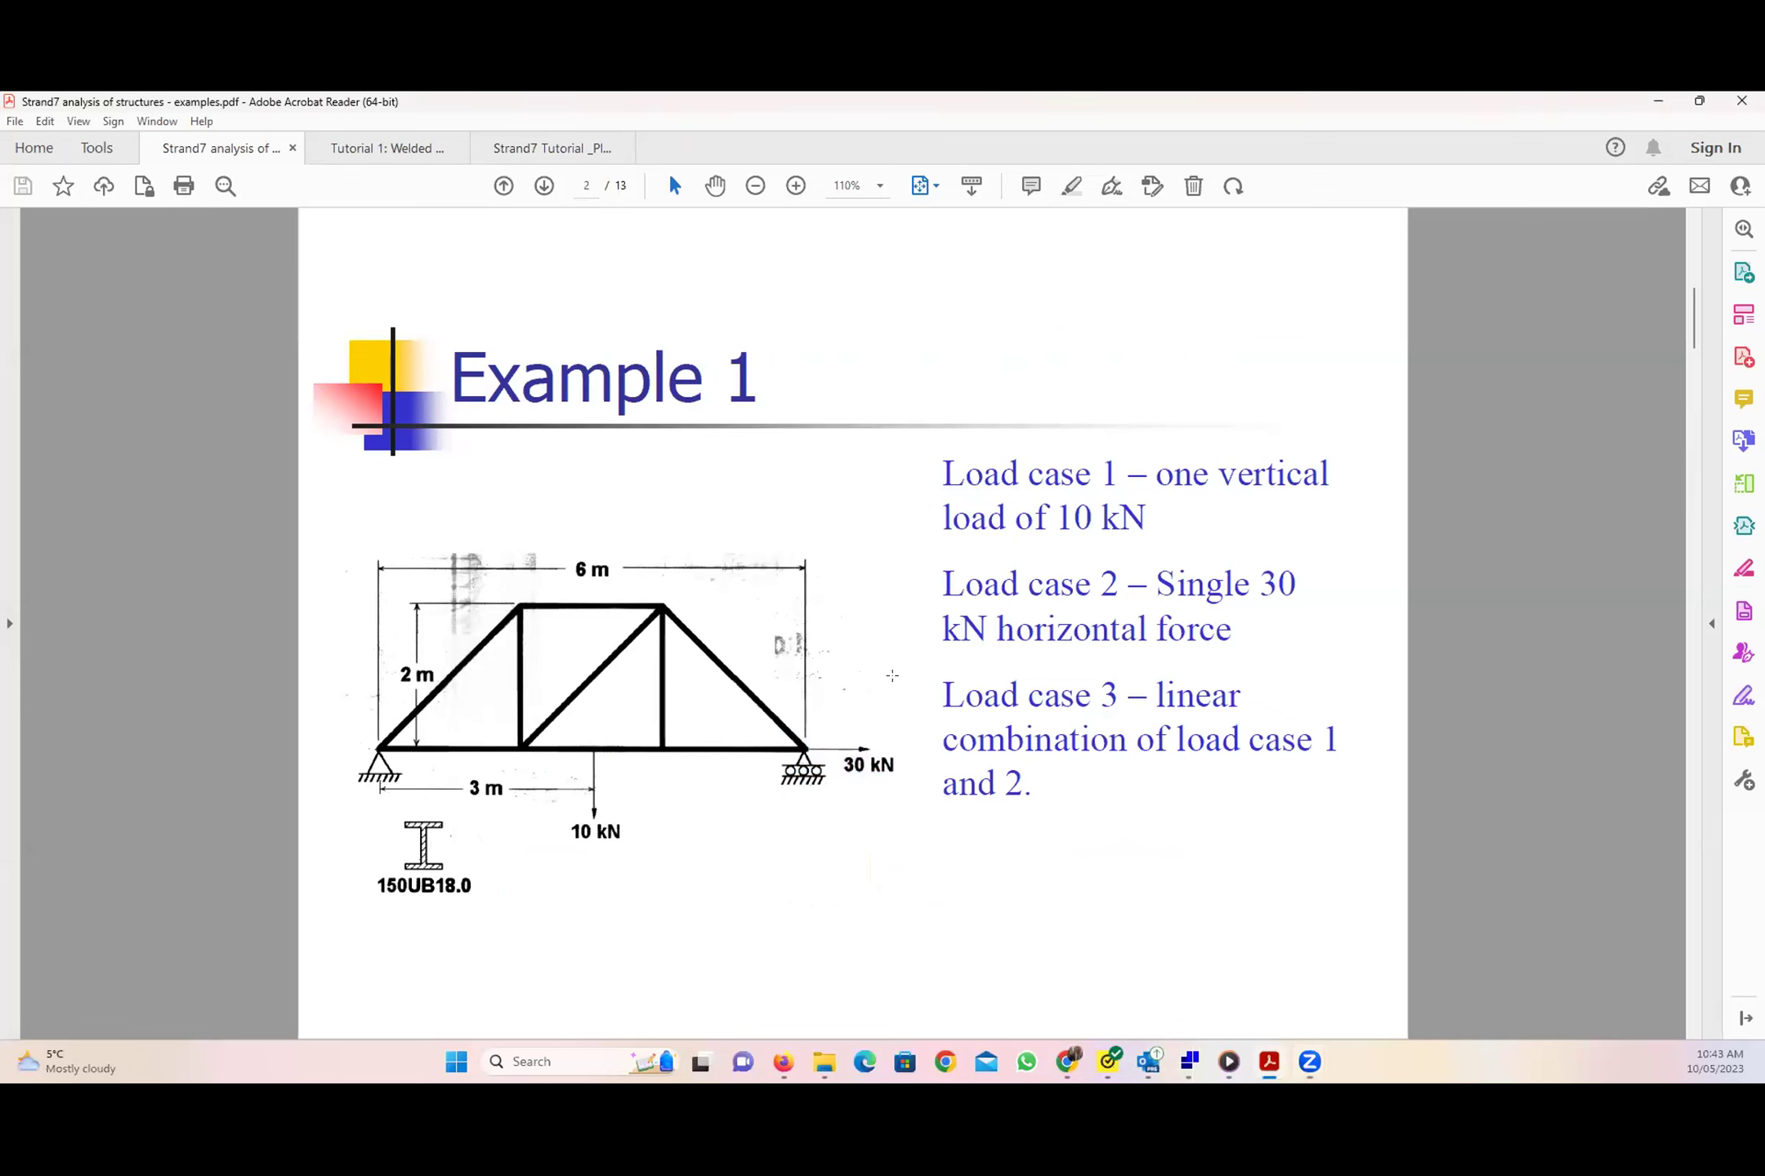
key(Right)
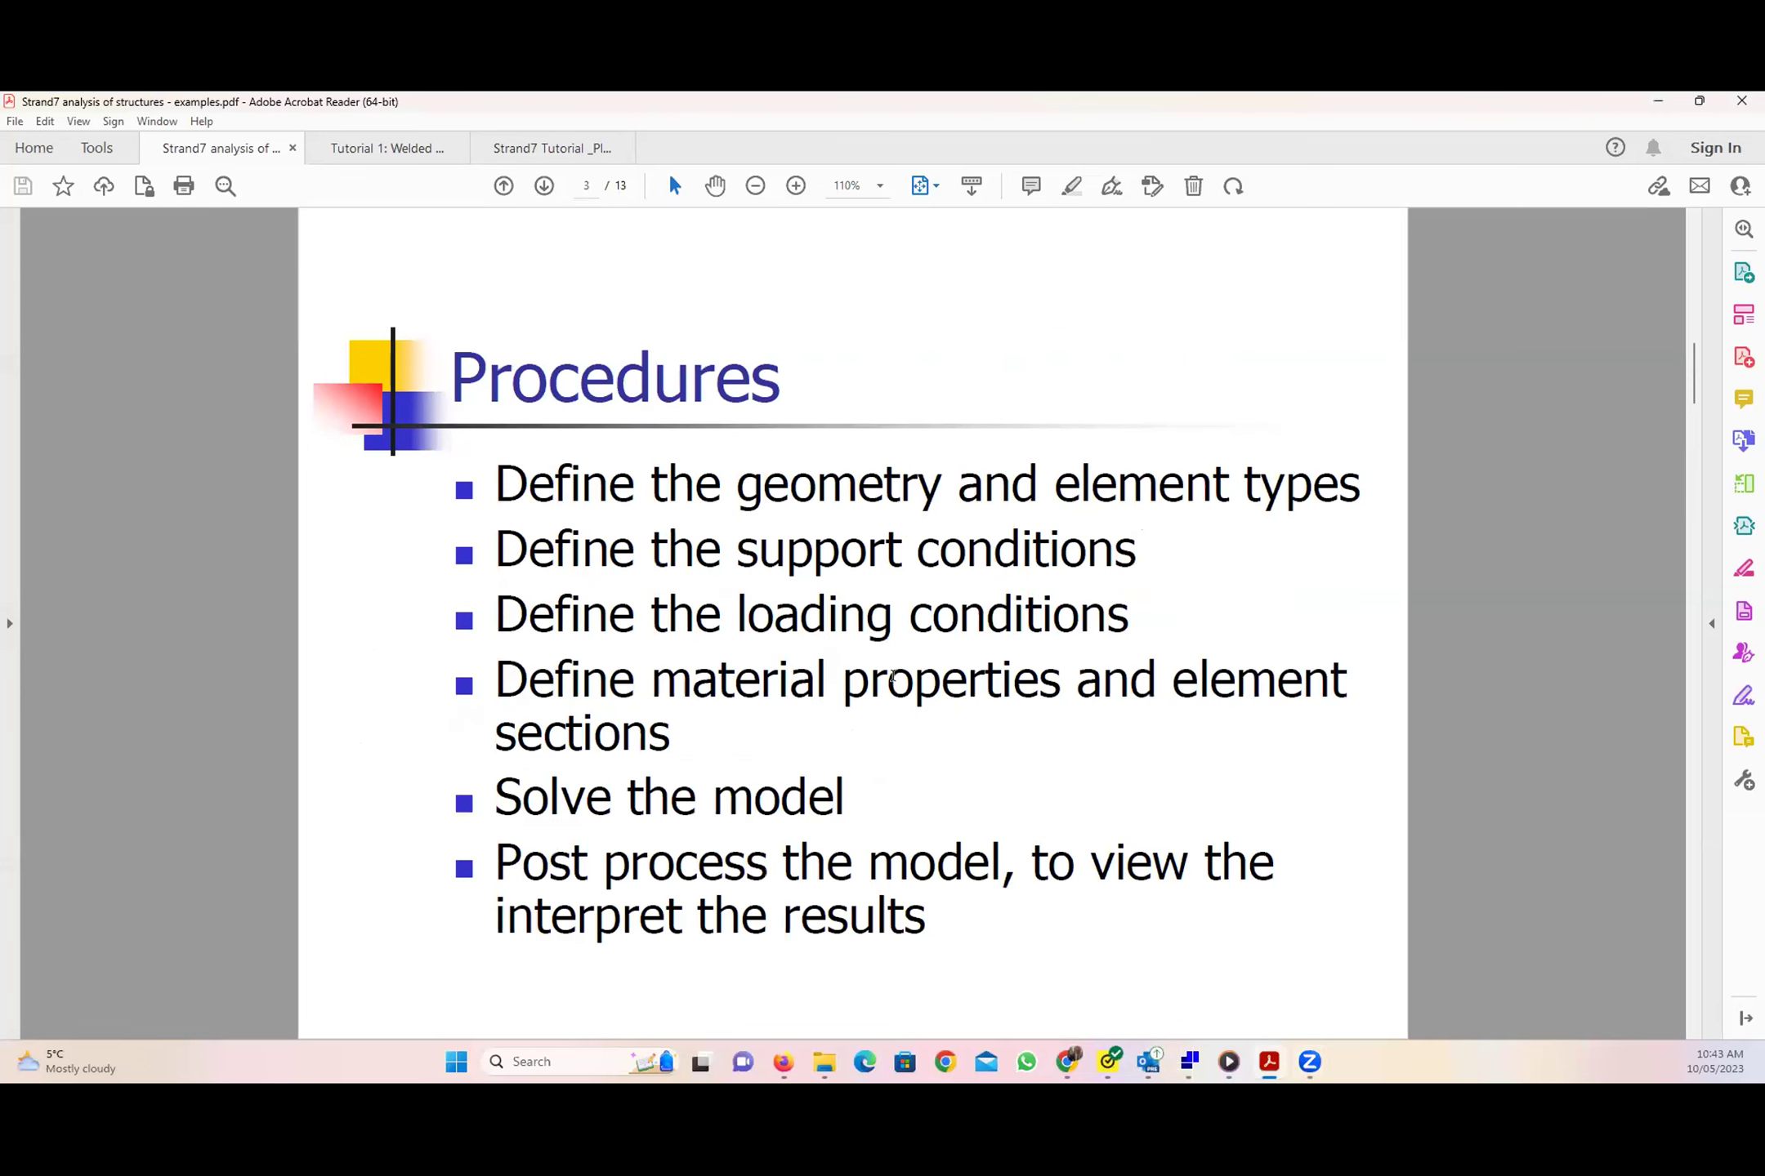
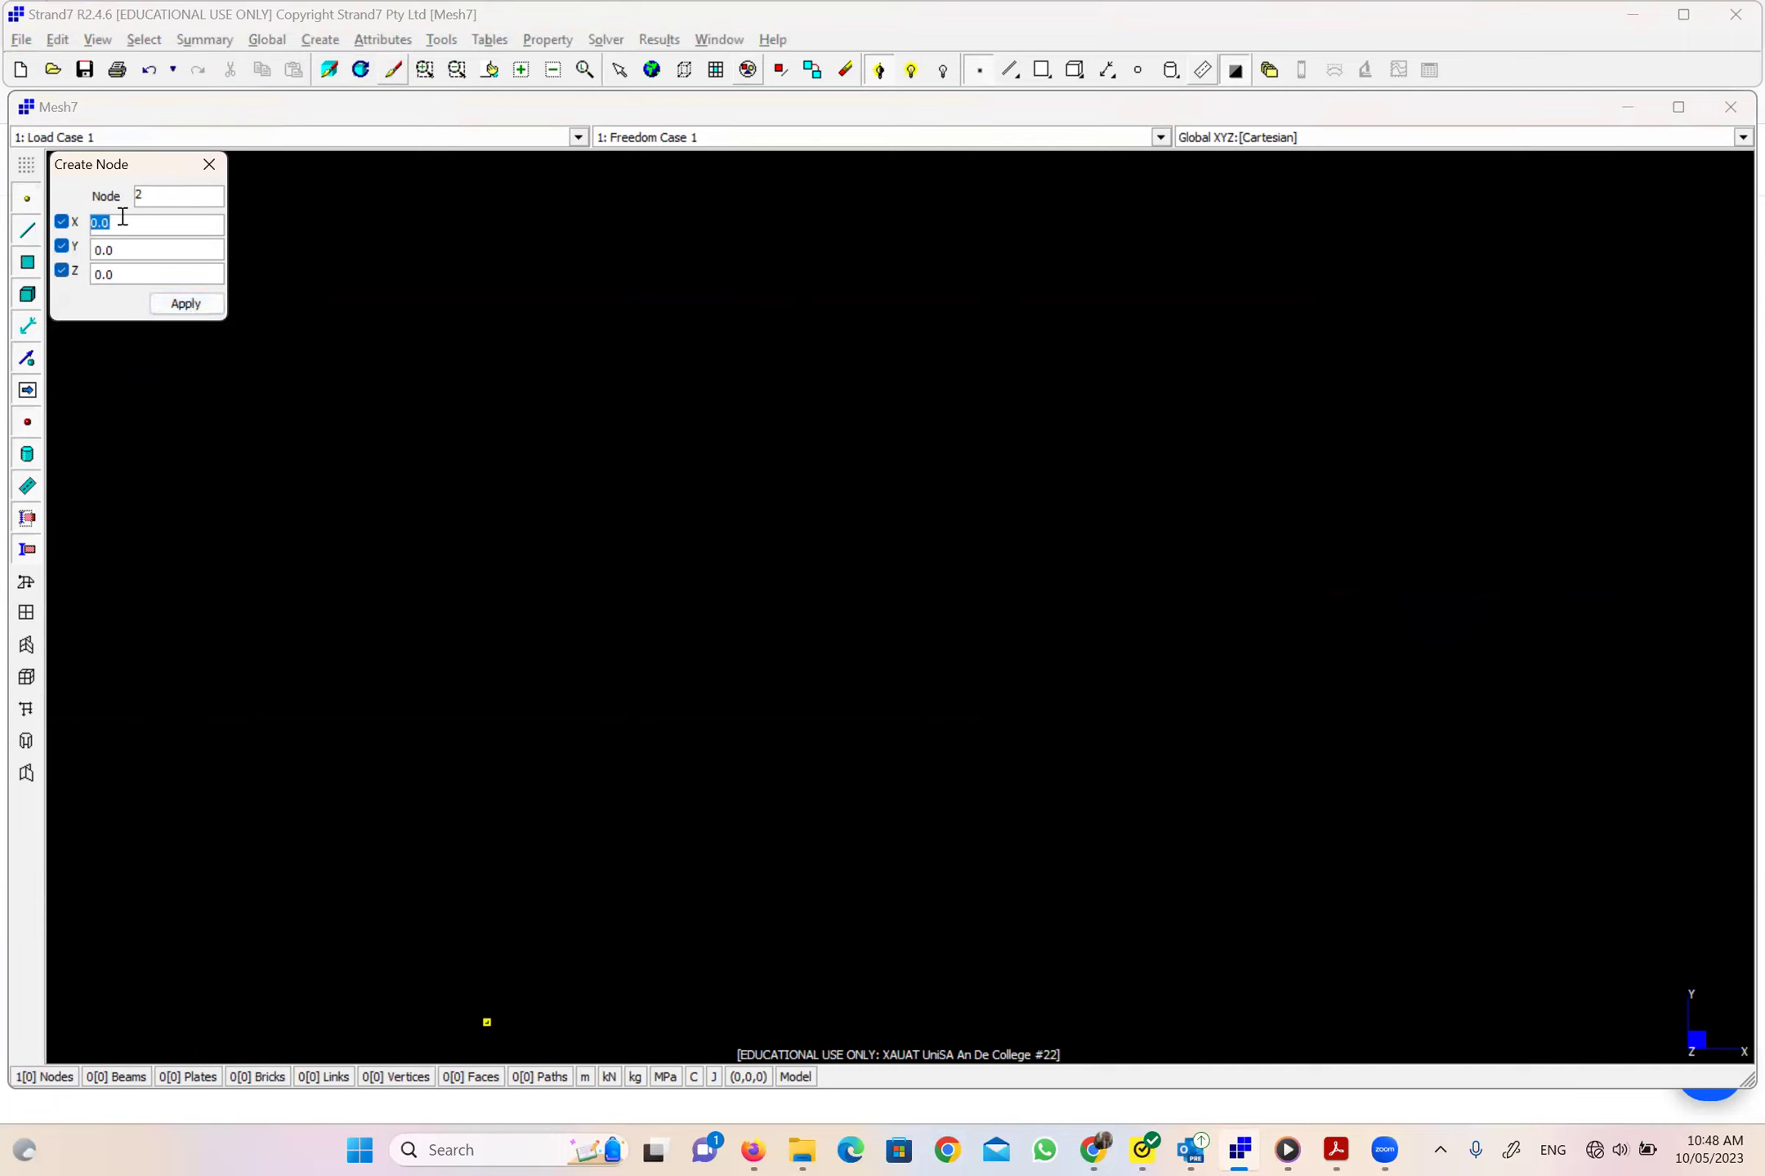
Create the second base node at X 10, Y 0 and the eave node above the origin at X 0, Y 2.4.
text(10)
click(185, 309)
click(135, 249)
text(2.)
text(0)
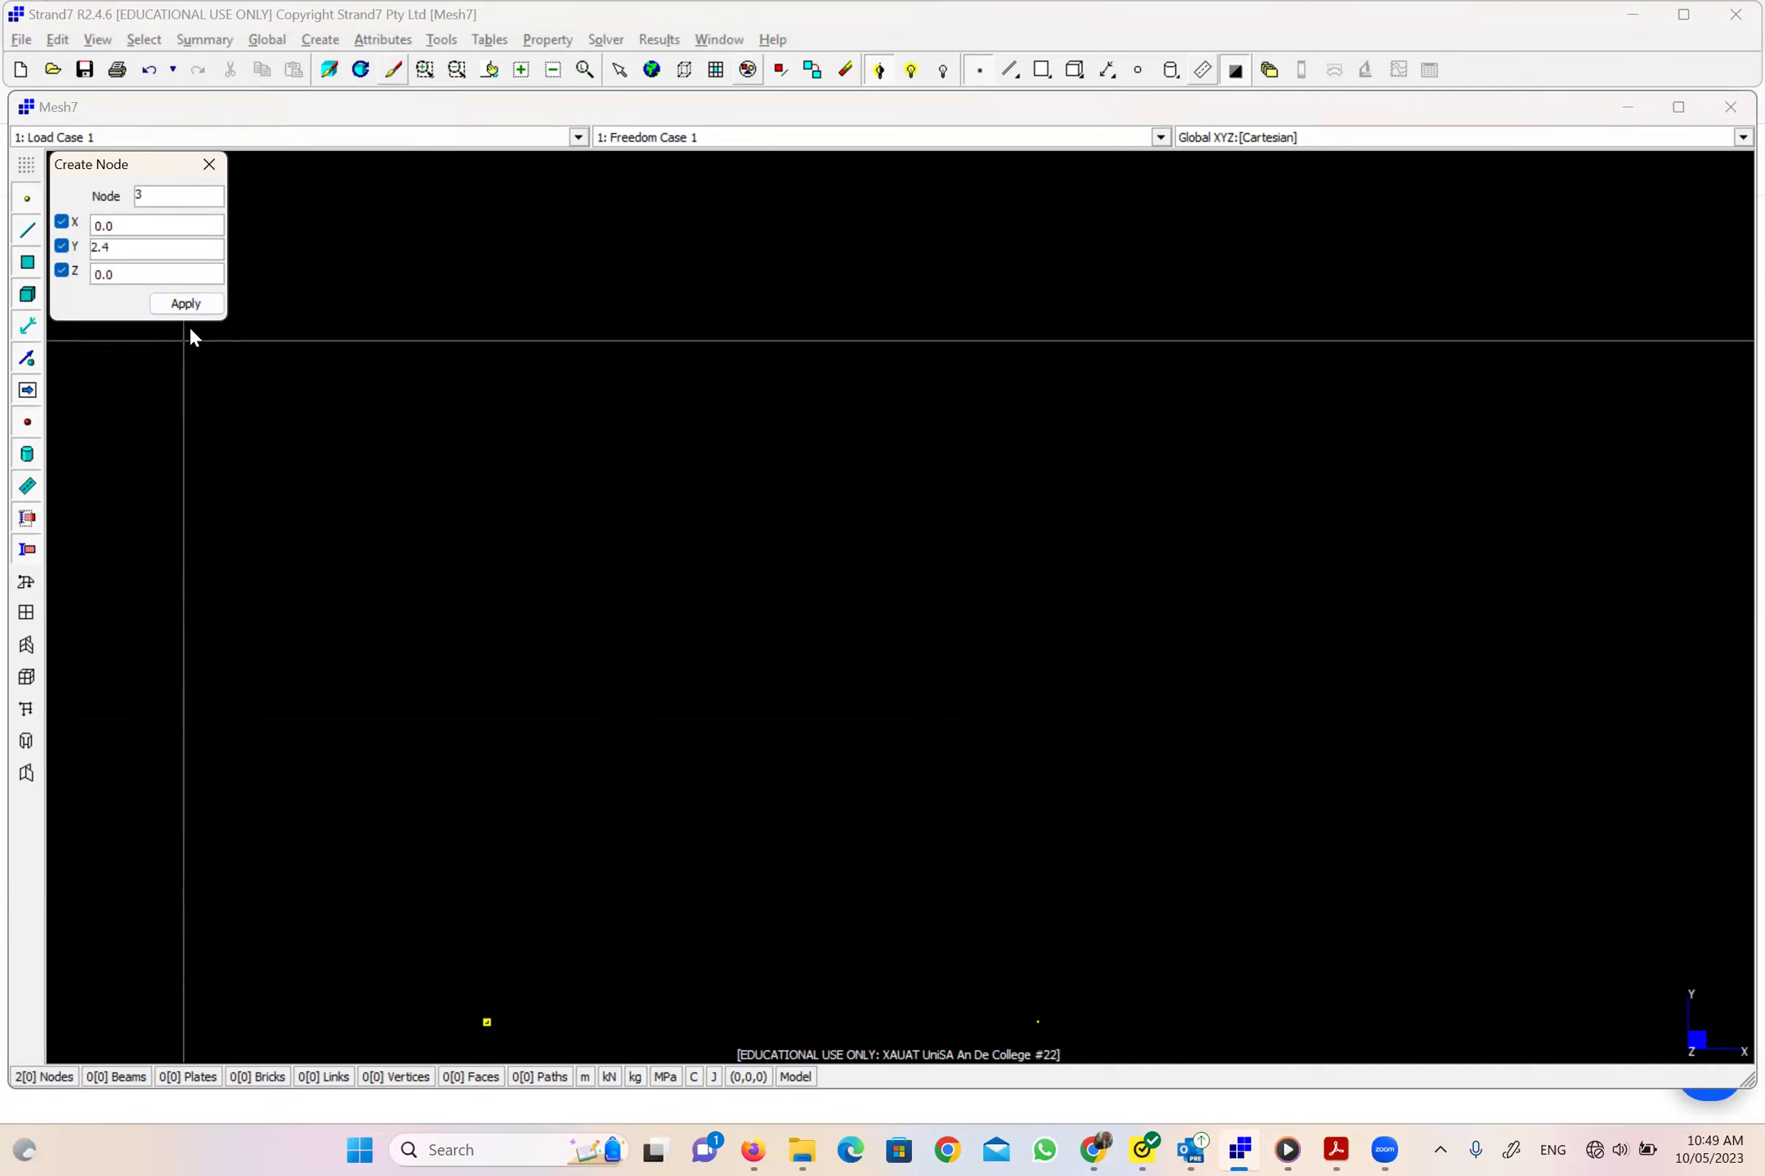
click(188, 305)
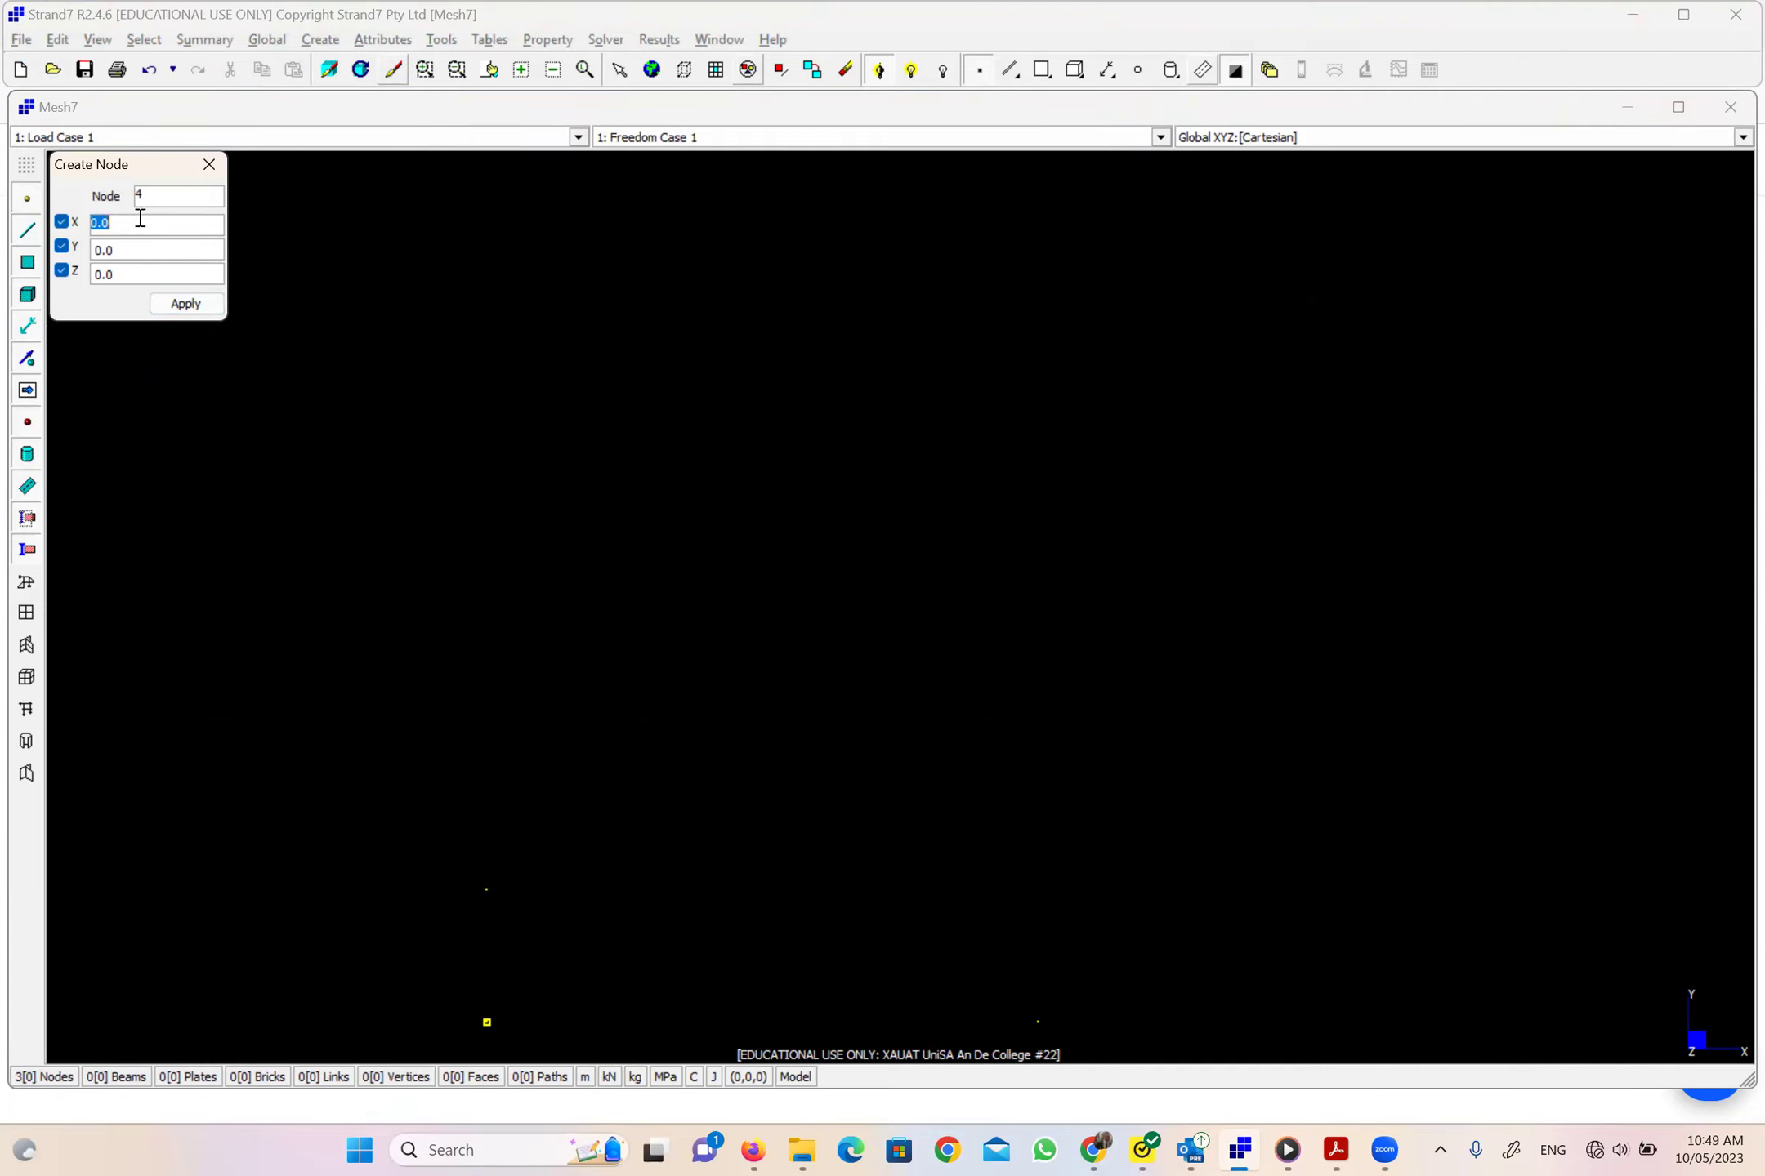
Create the frame's apex node at X 5, Y 4.
text(5)
key(Tab)
text(4)
click(175, 304)
text(10)
key(Tab)
text(4)
click(186, 304)
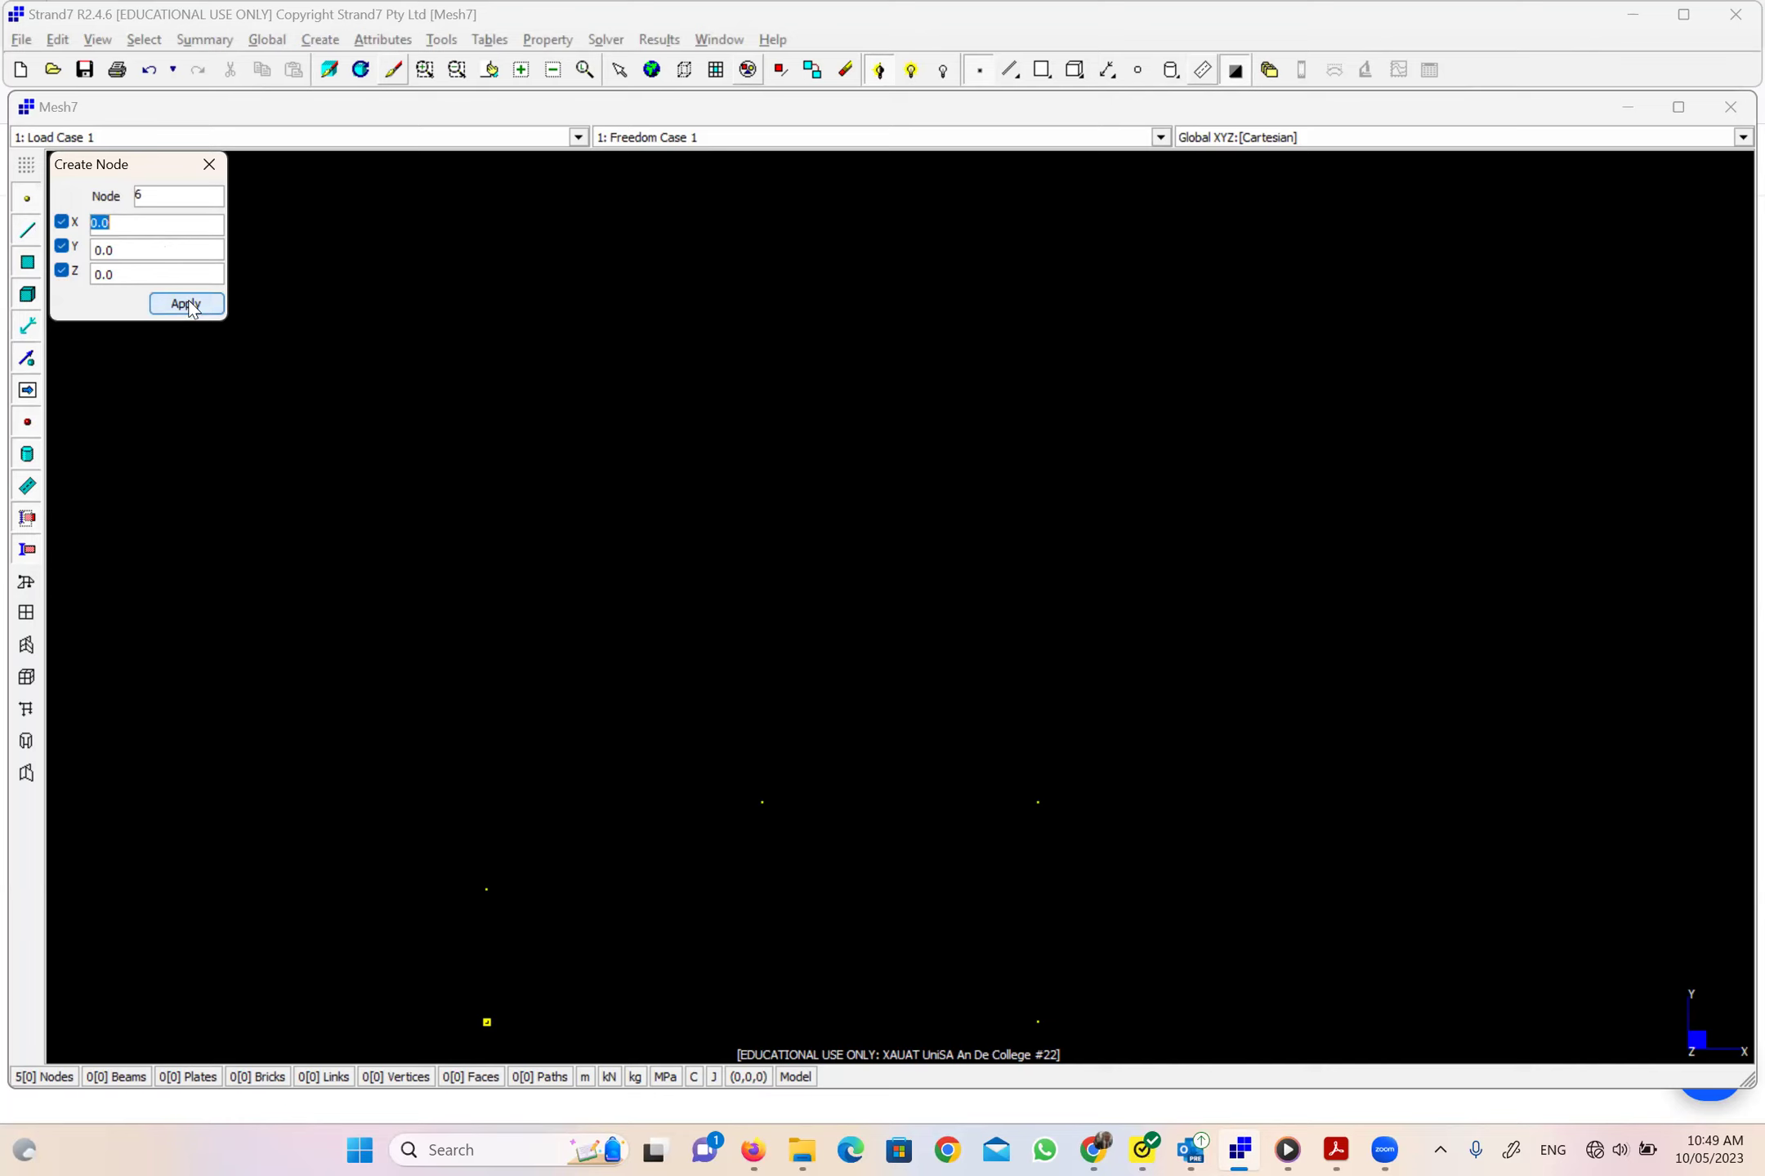
click(210, 165)
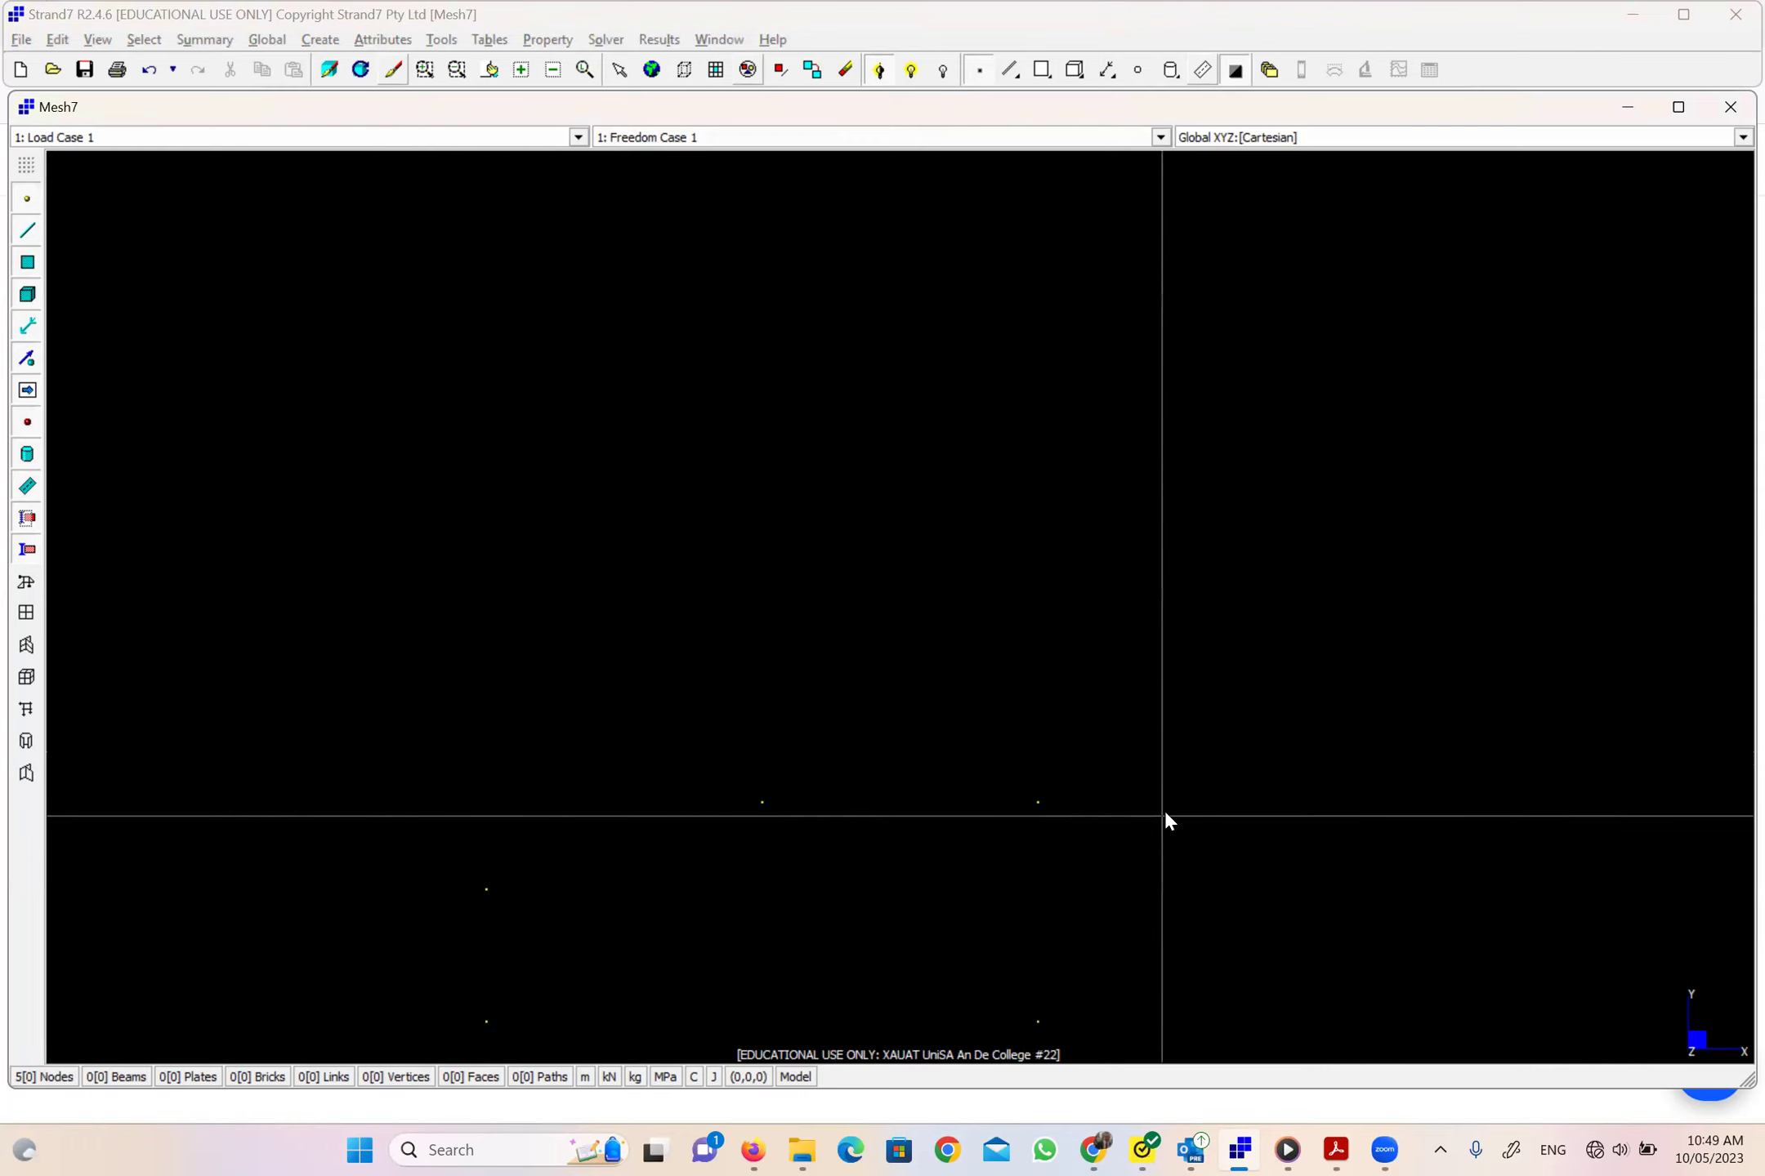
key(ctrl+z)
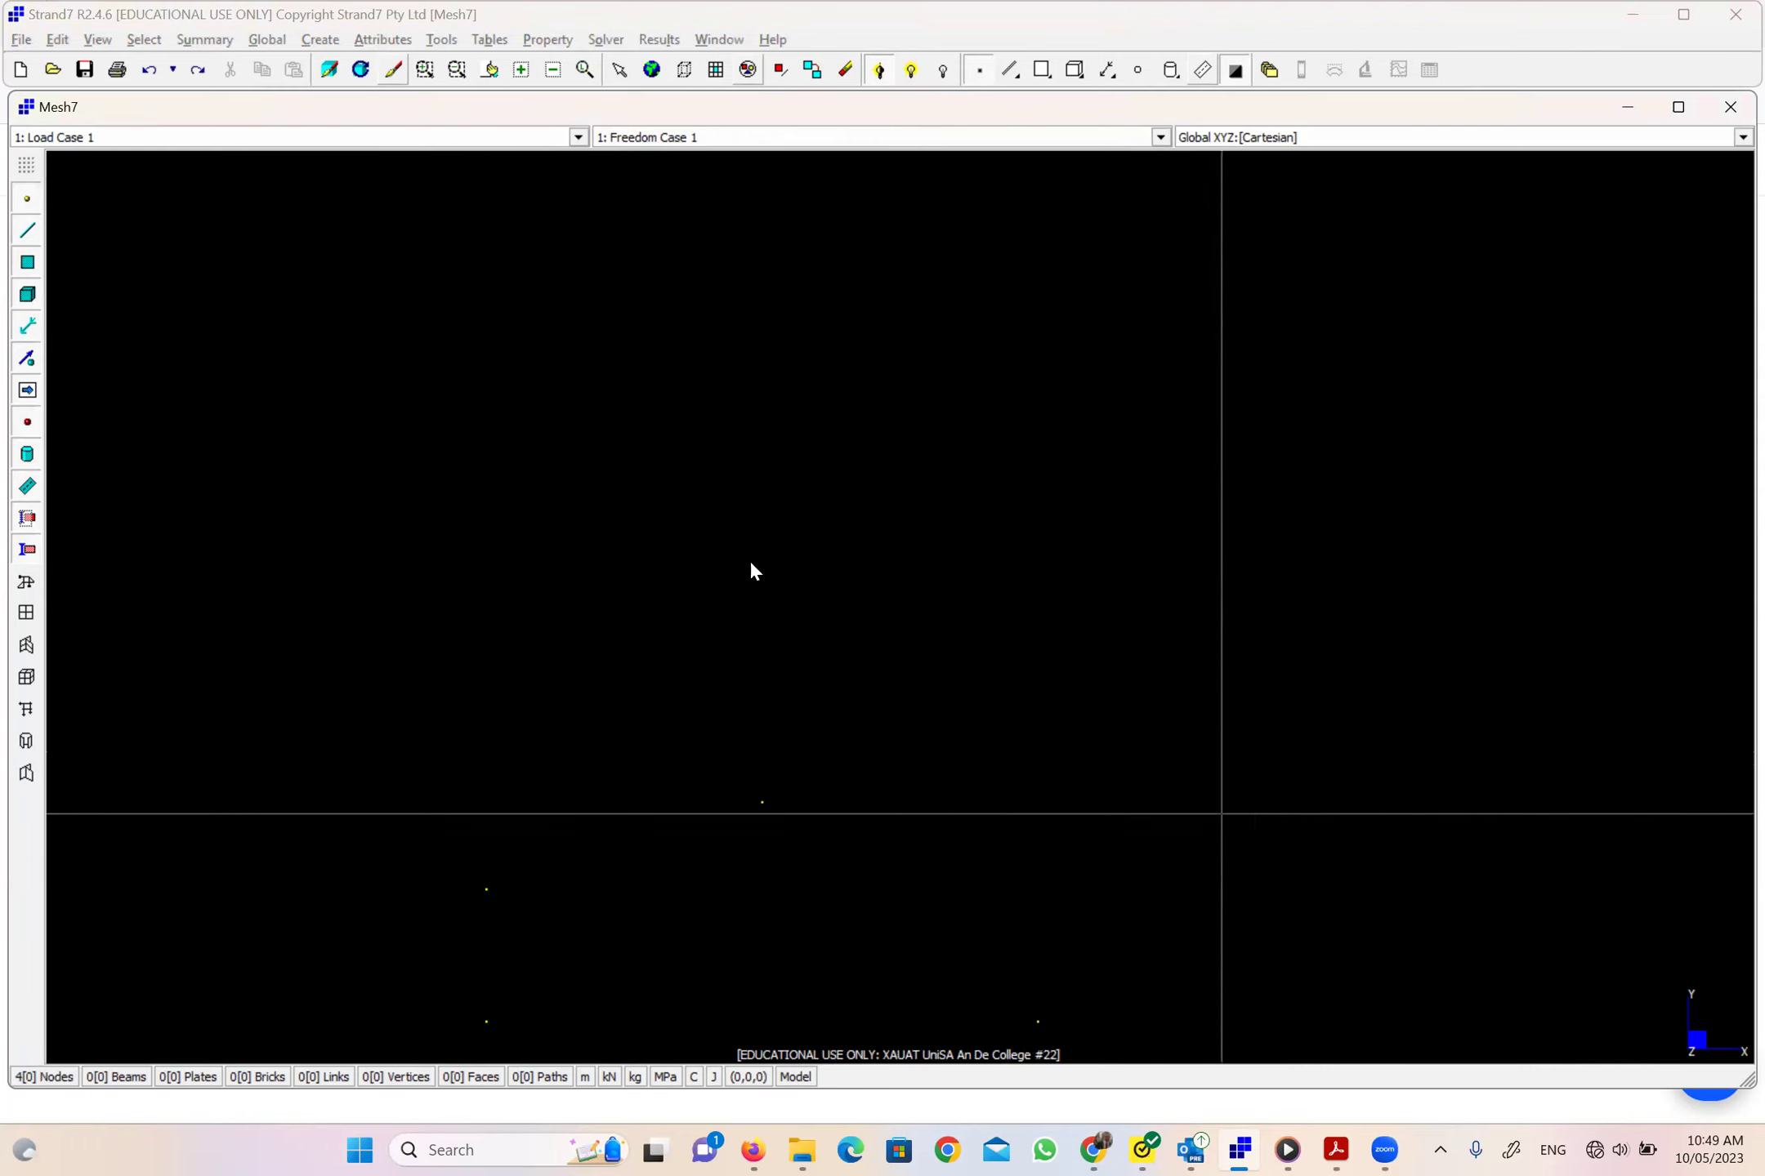
Create the second eave node at X 10, Y 2.4.
click(317, 40)
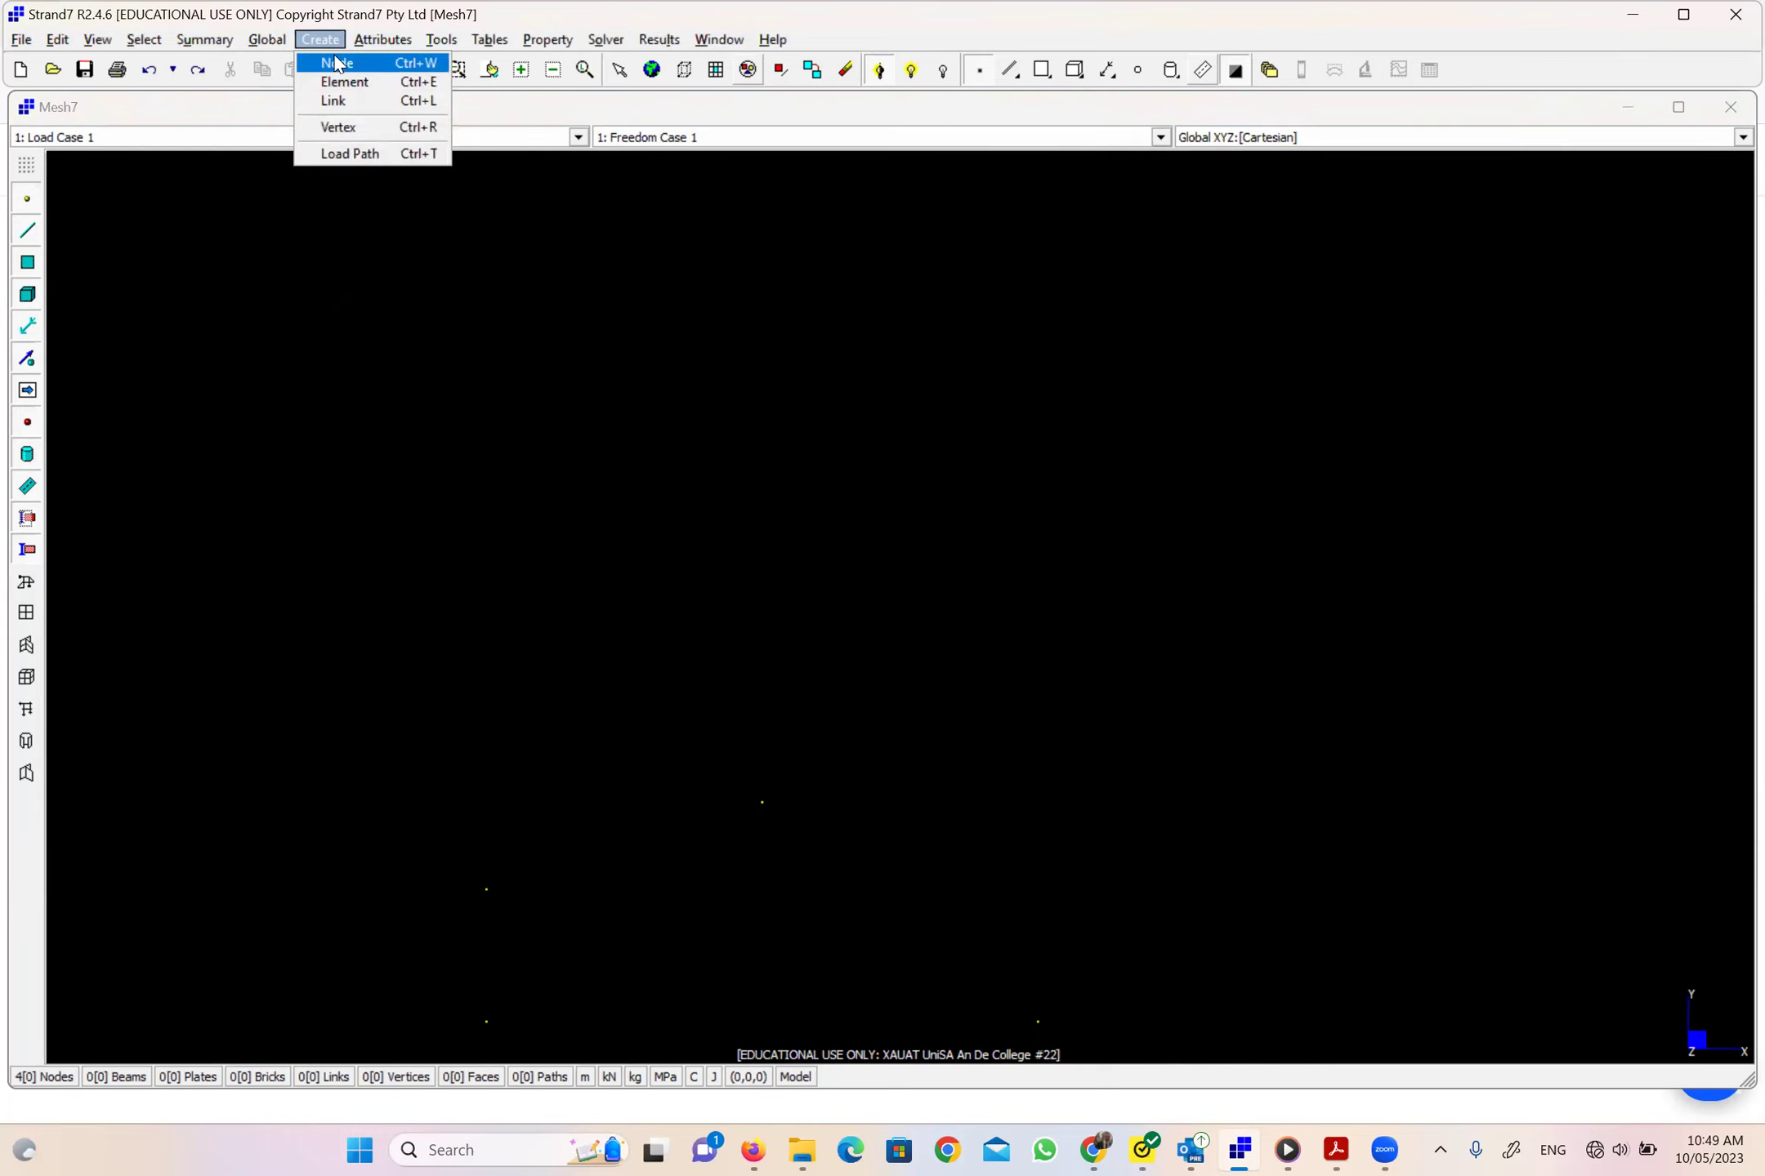
click(336, 63)
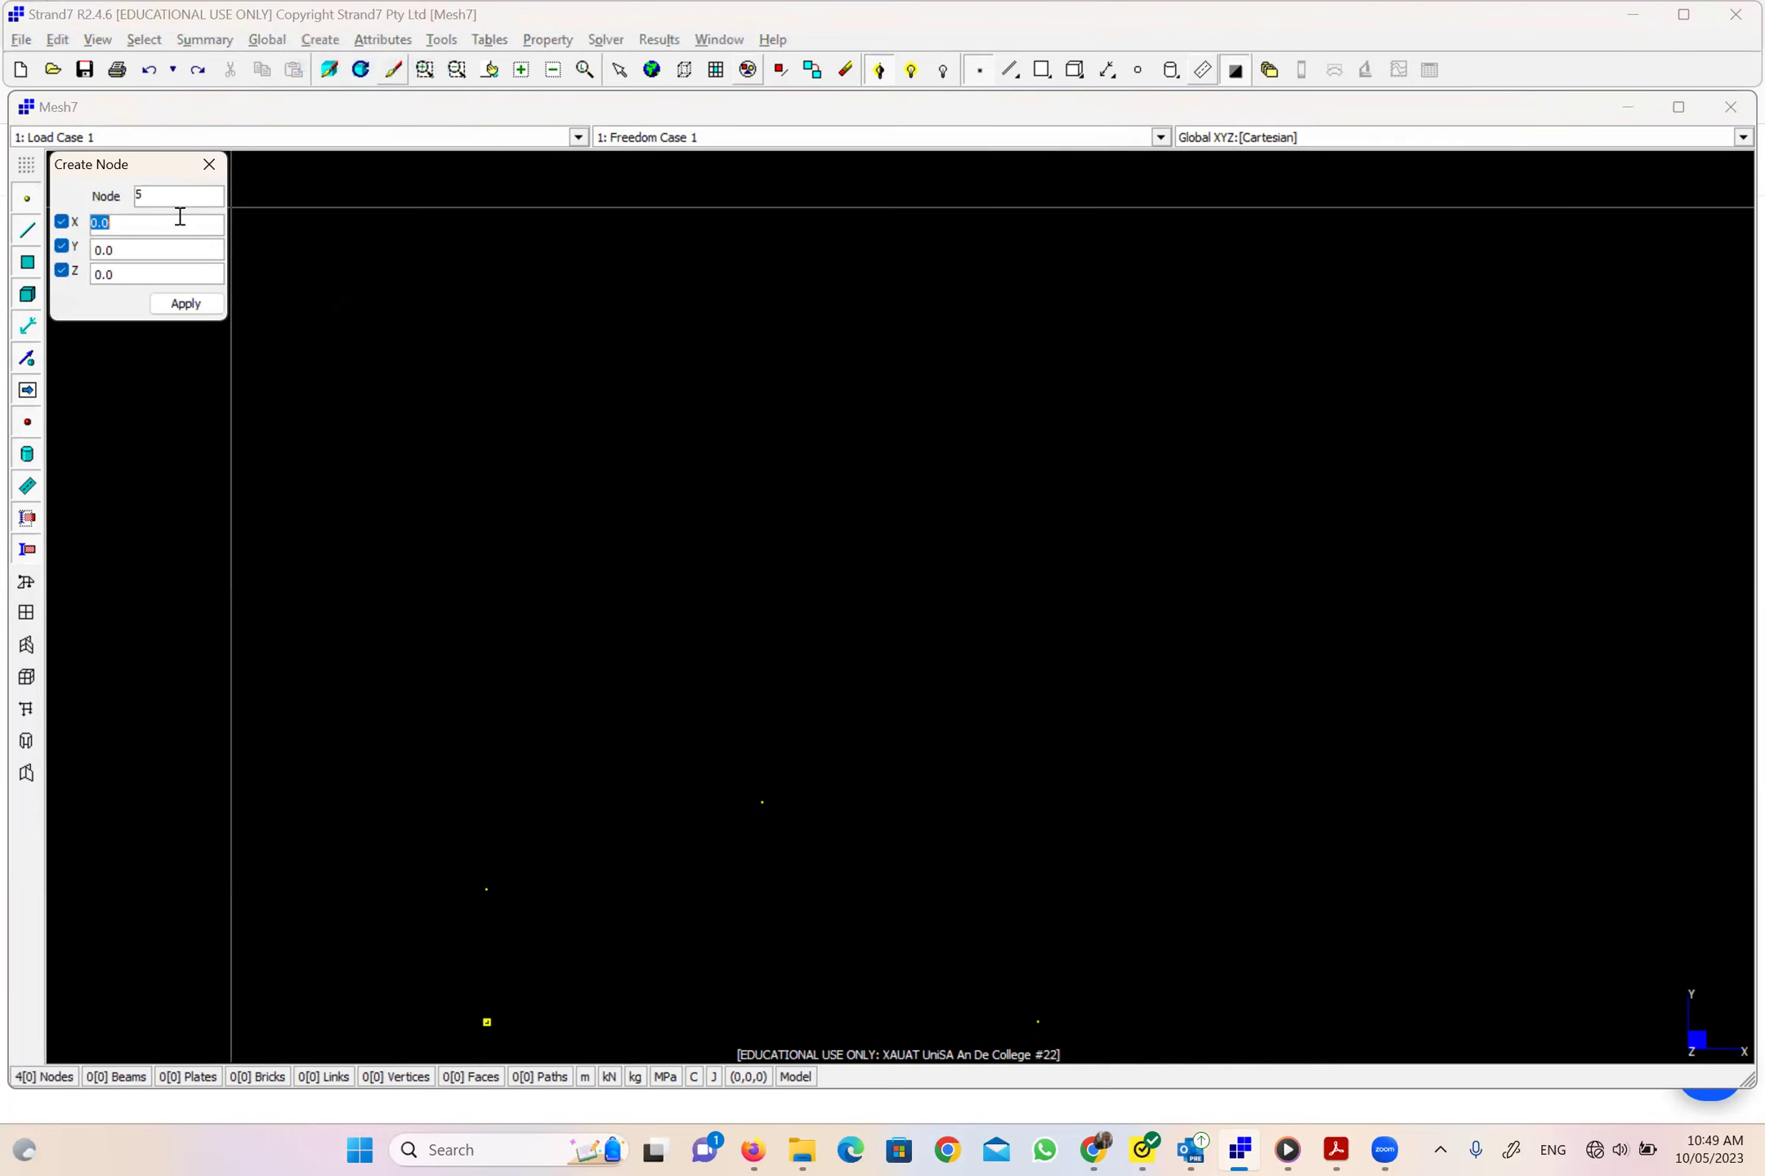
text(10)
key(Tab)
text(2.4)
click(186, 303)
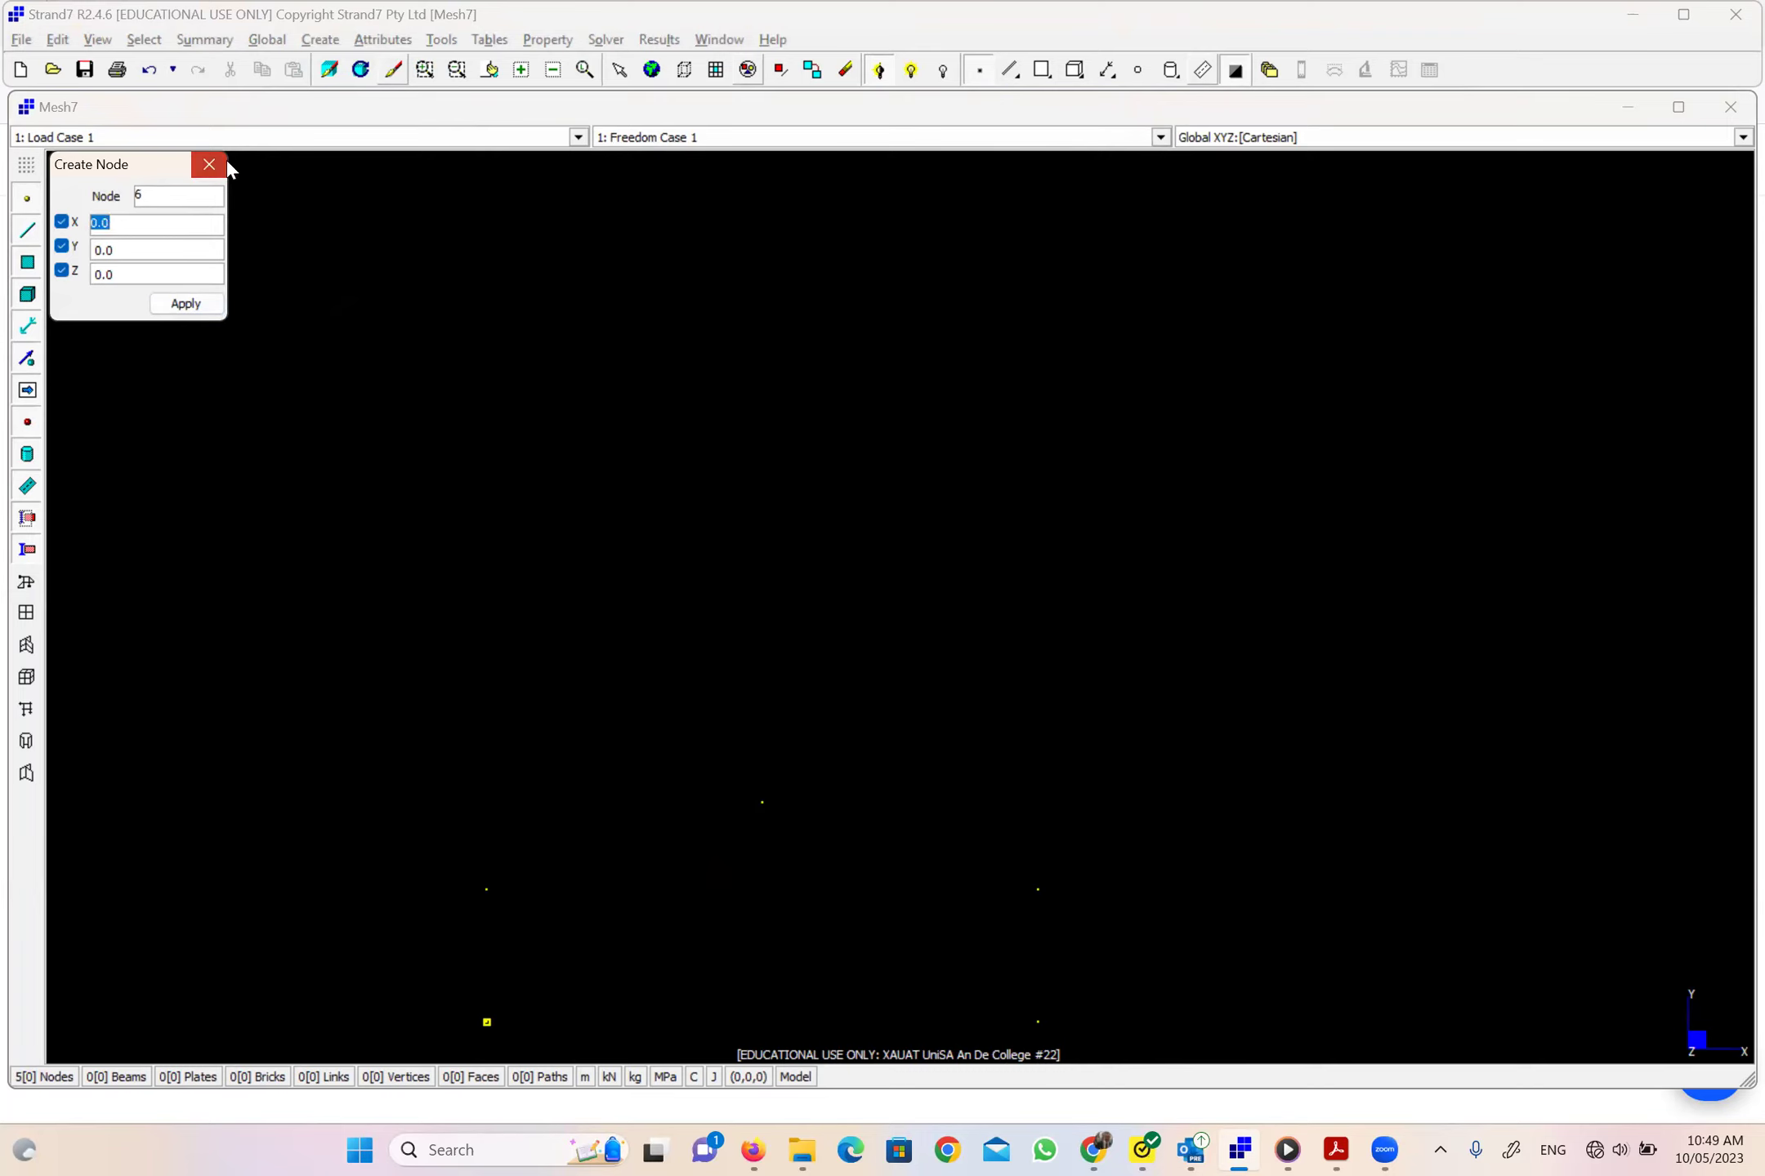
click(209, 164)
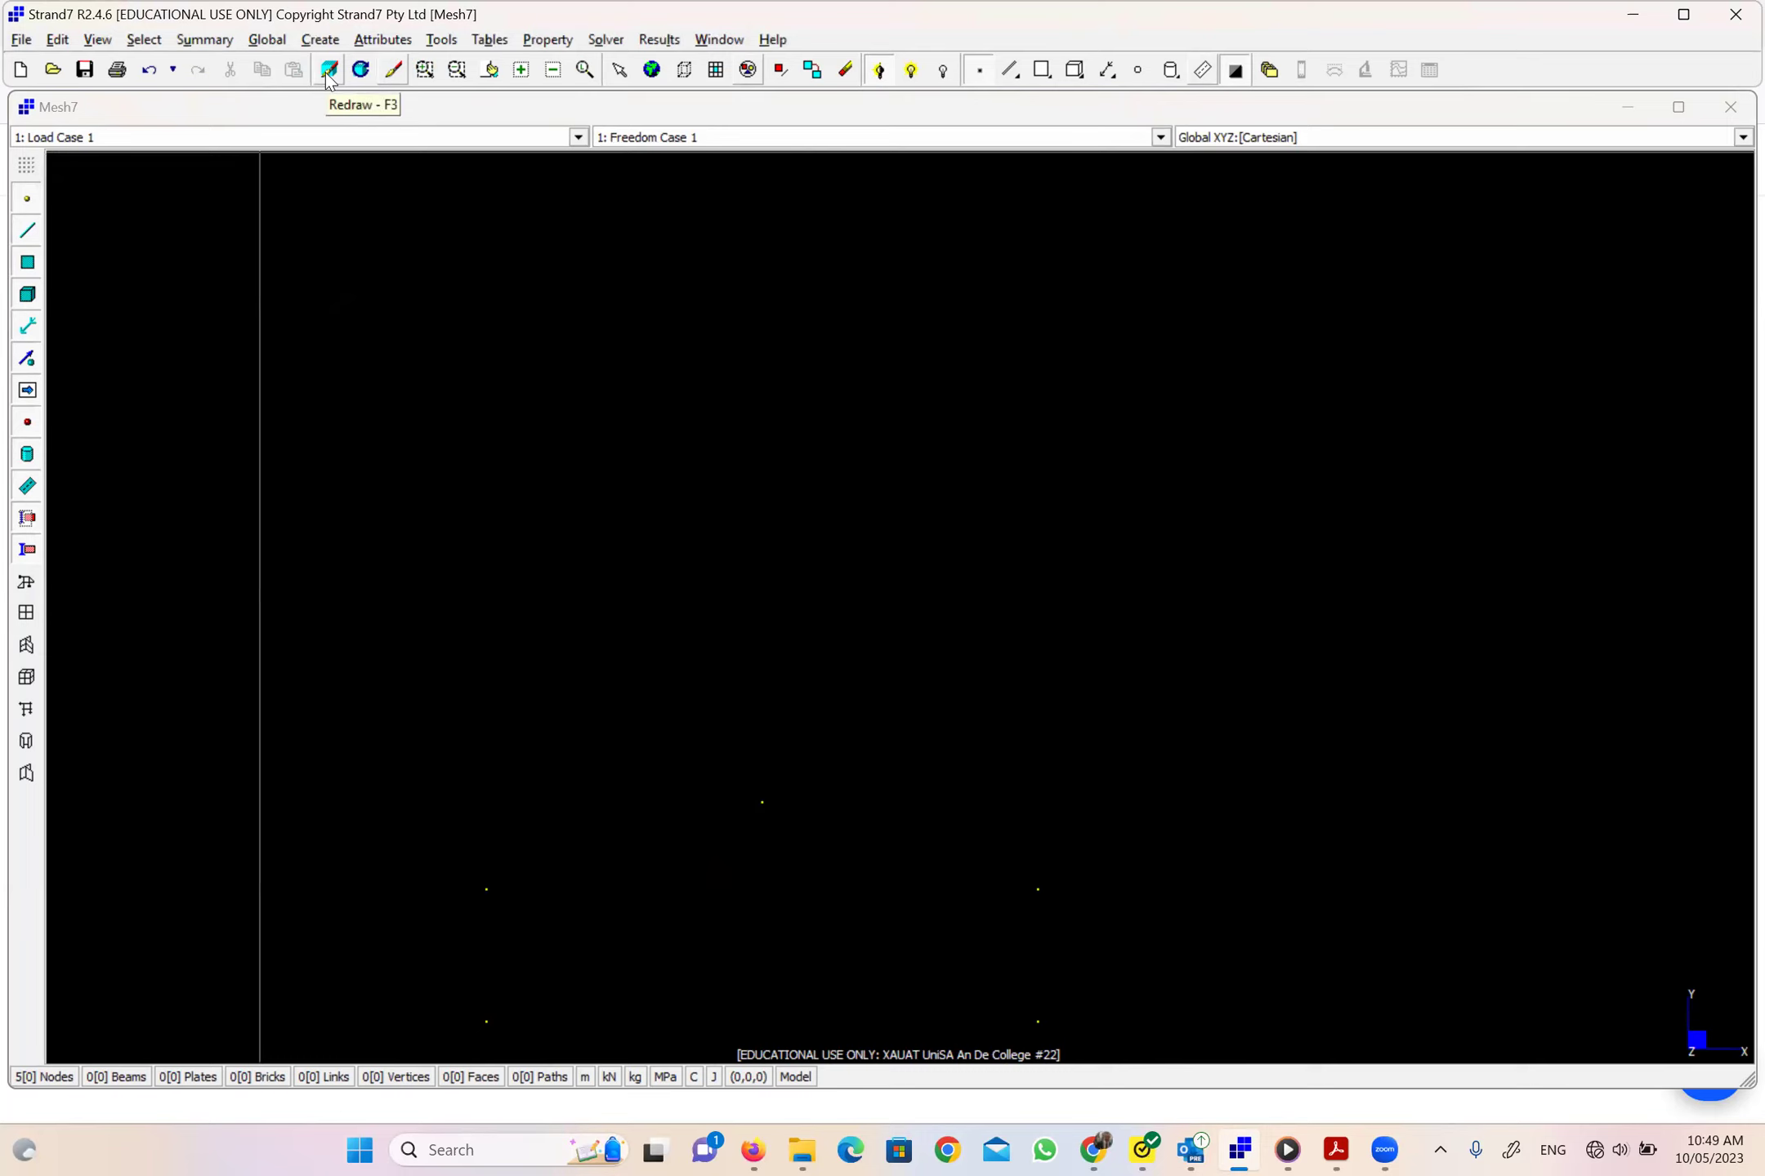
Create four Beam2 elements with property 1 joining the nodes into a pitched portal frame of two columns and two rafters.
click(327, 74)
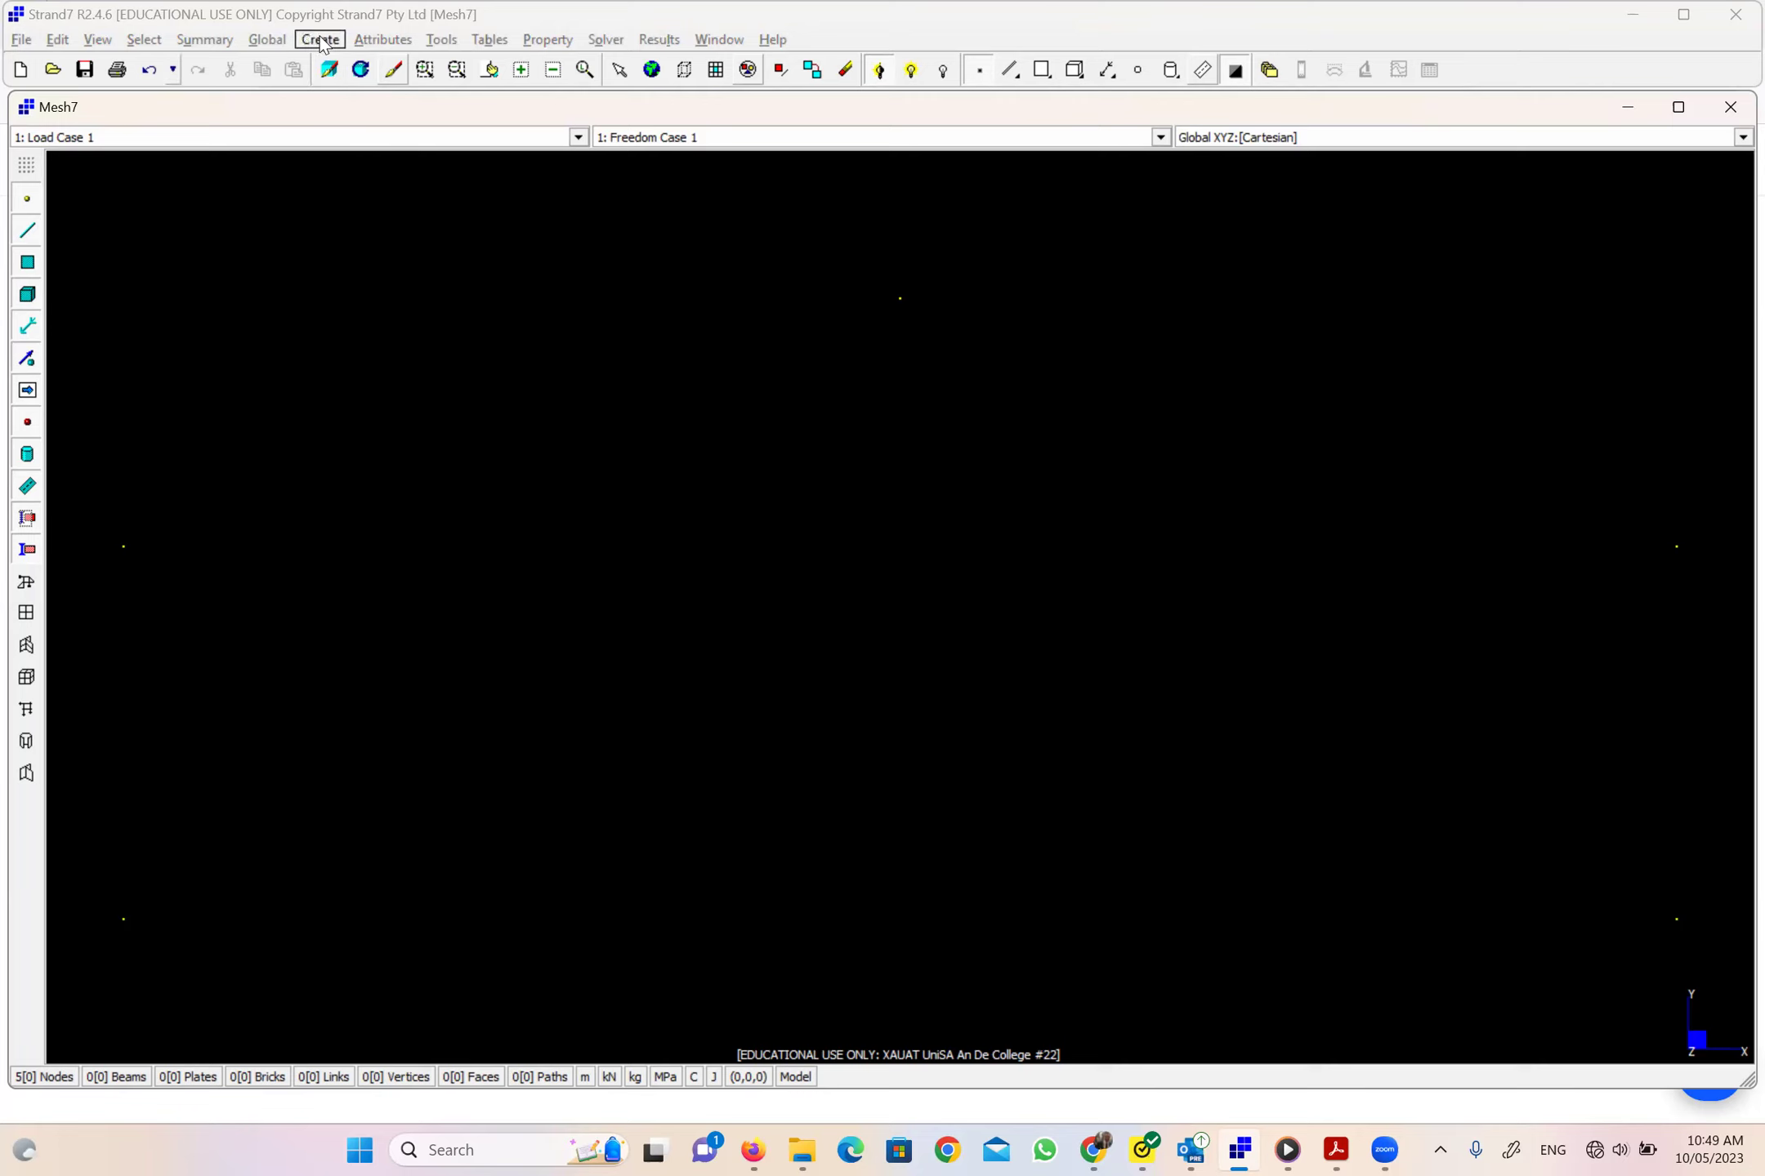
click(320, 39)
click(357, 79)
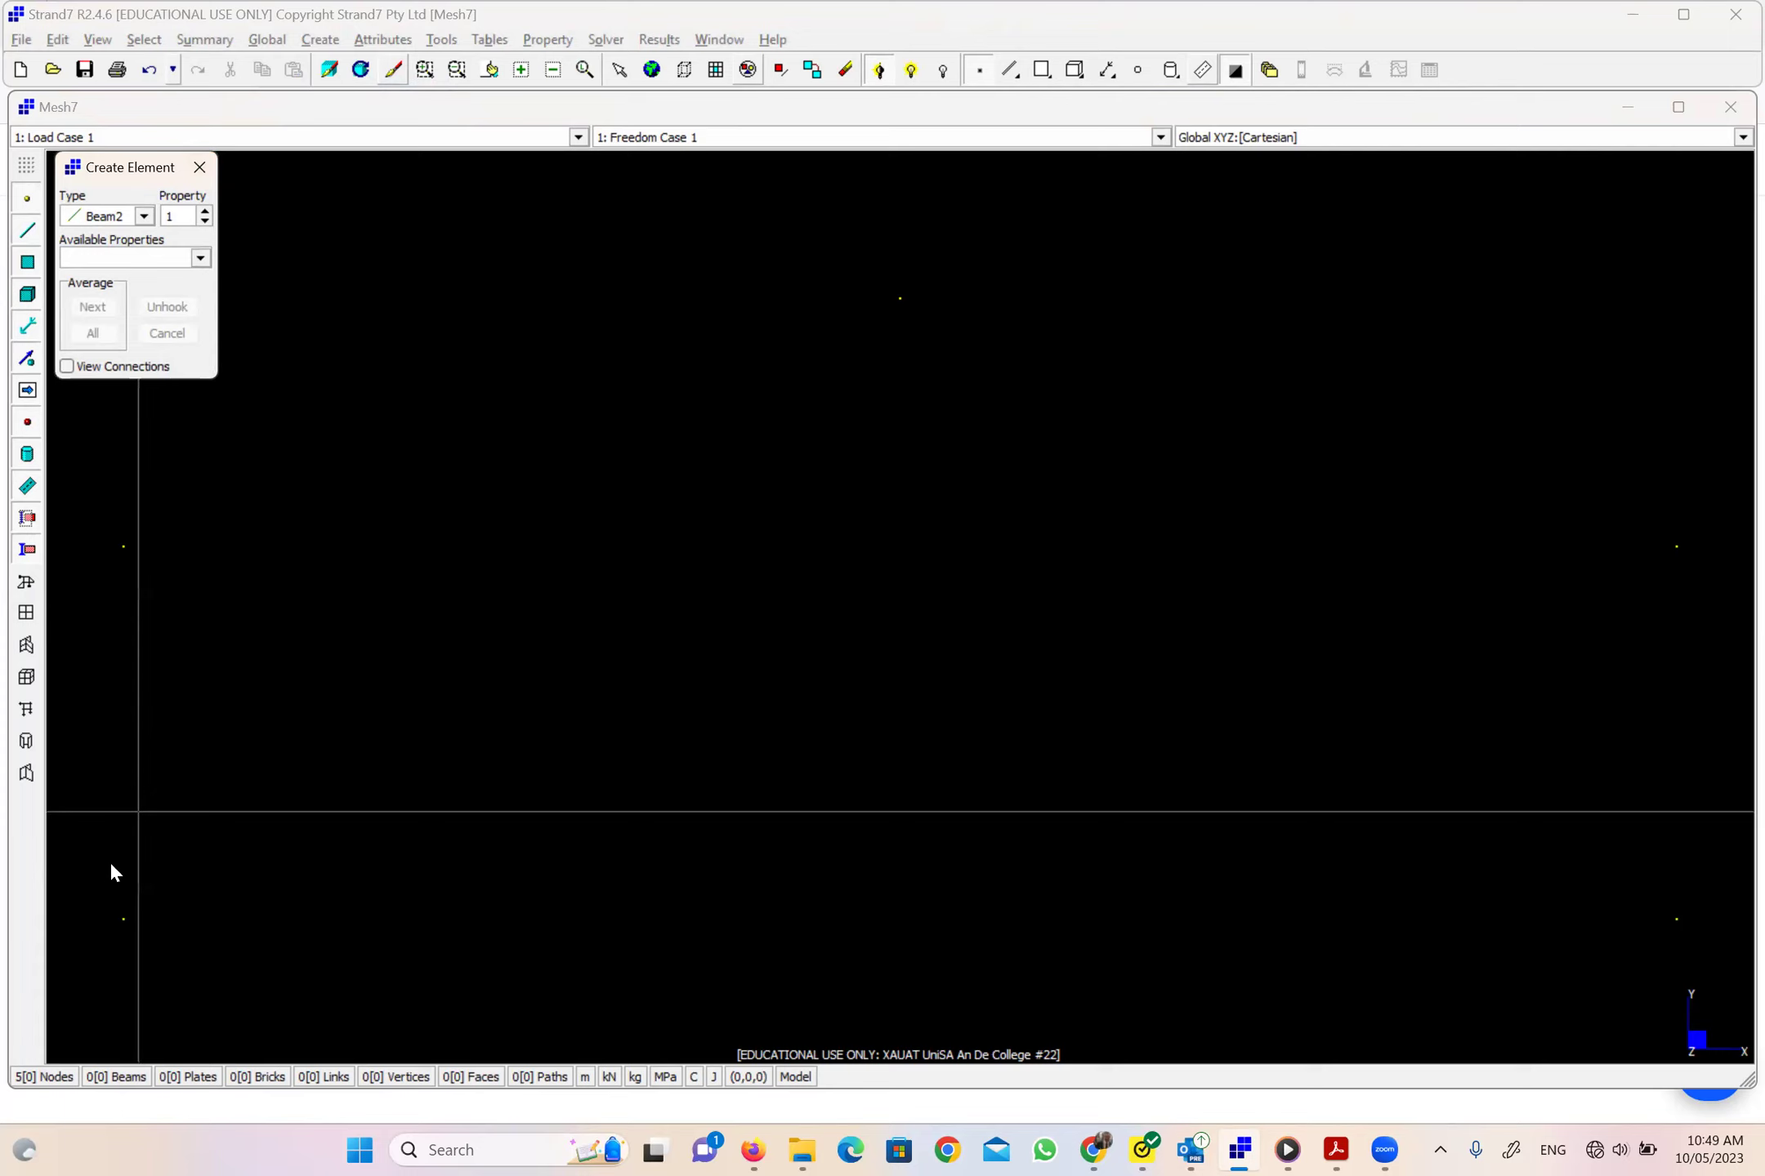
click(123, 918)
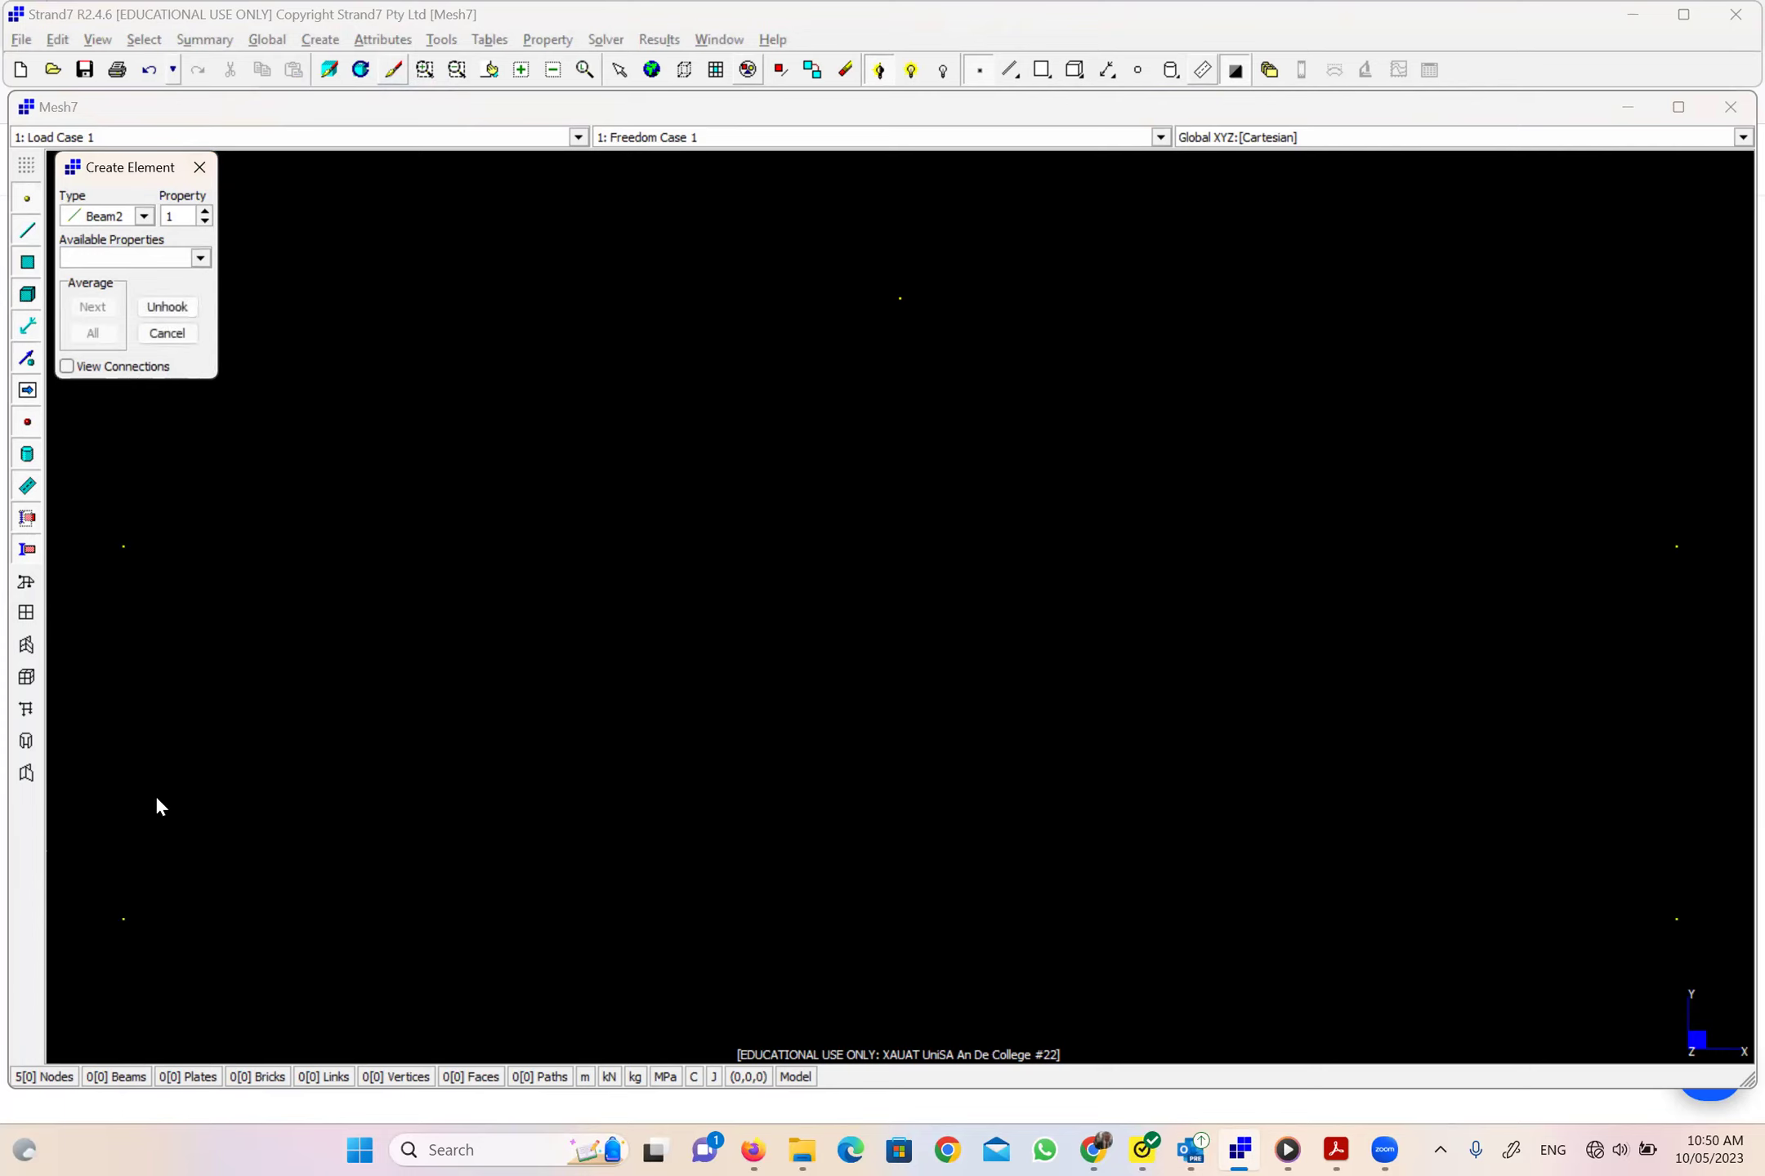
click(123, 546)
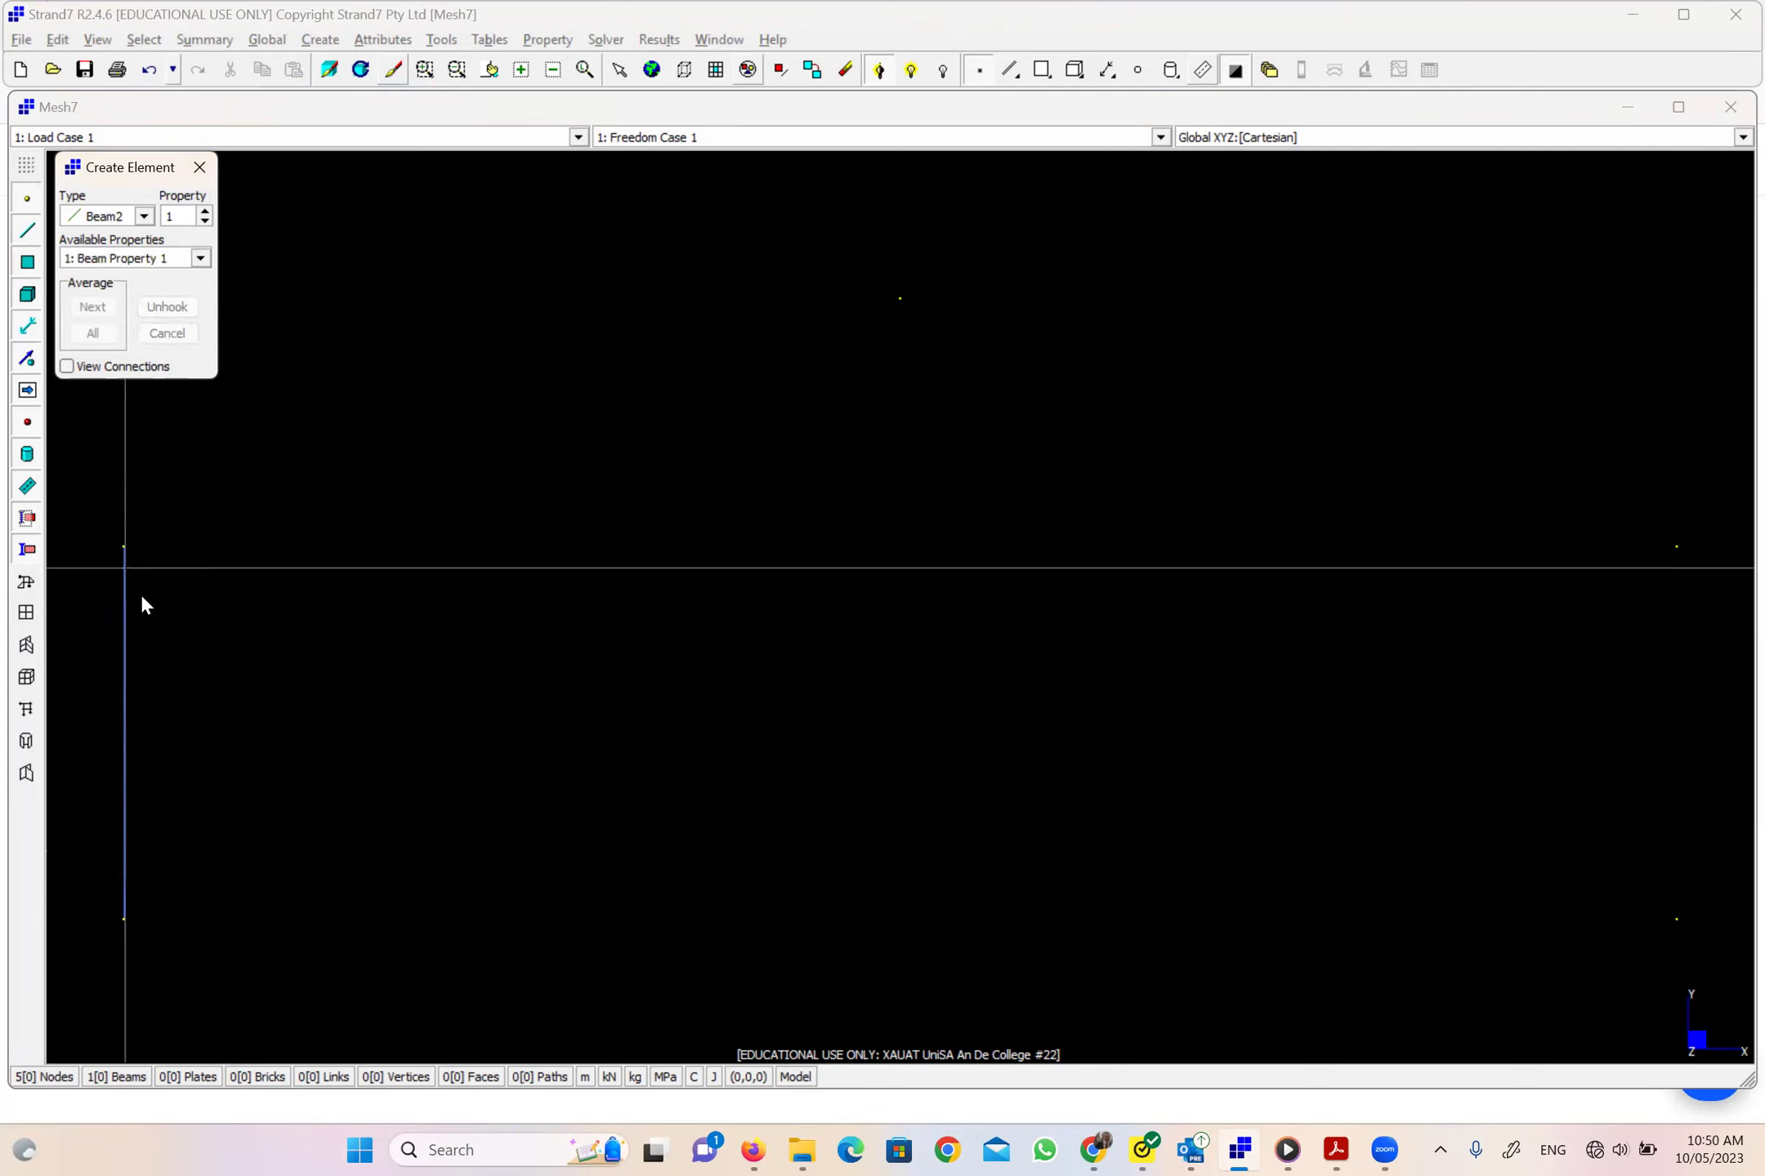
click(124, 546)
click(900, 299)
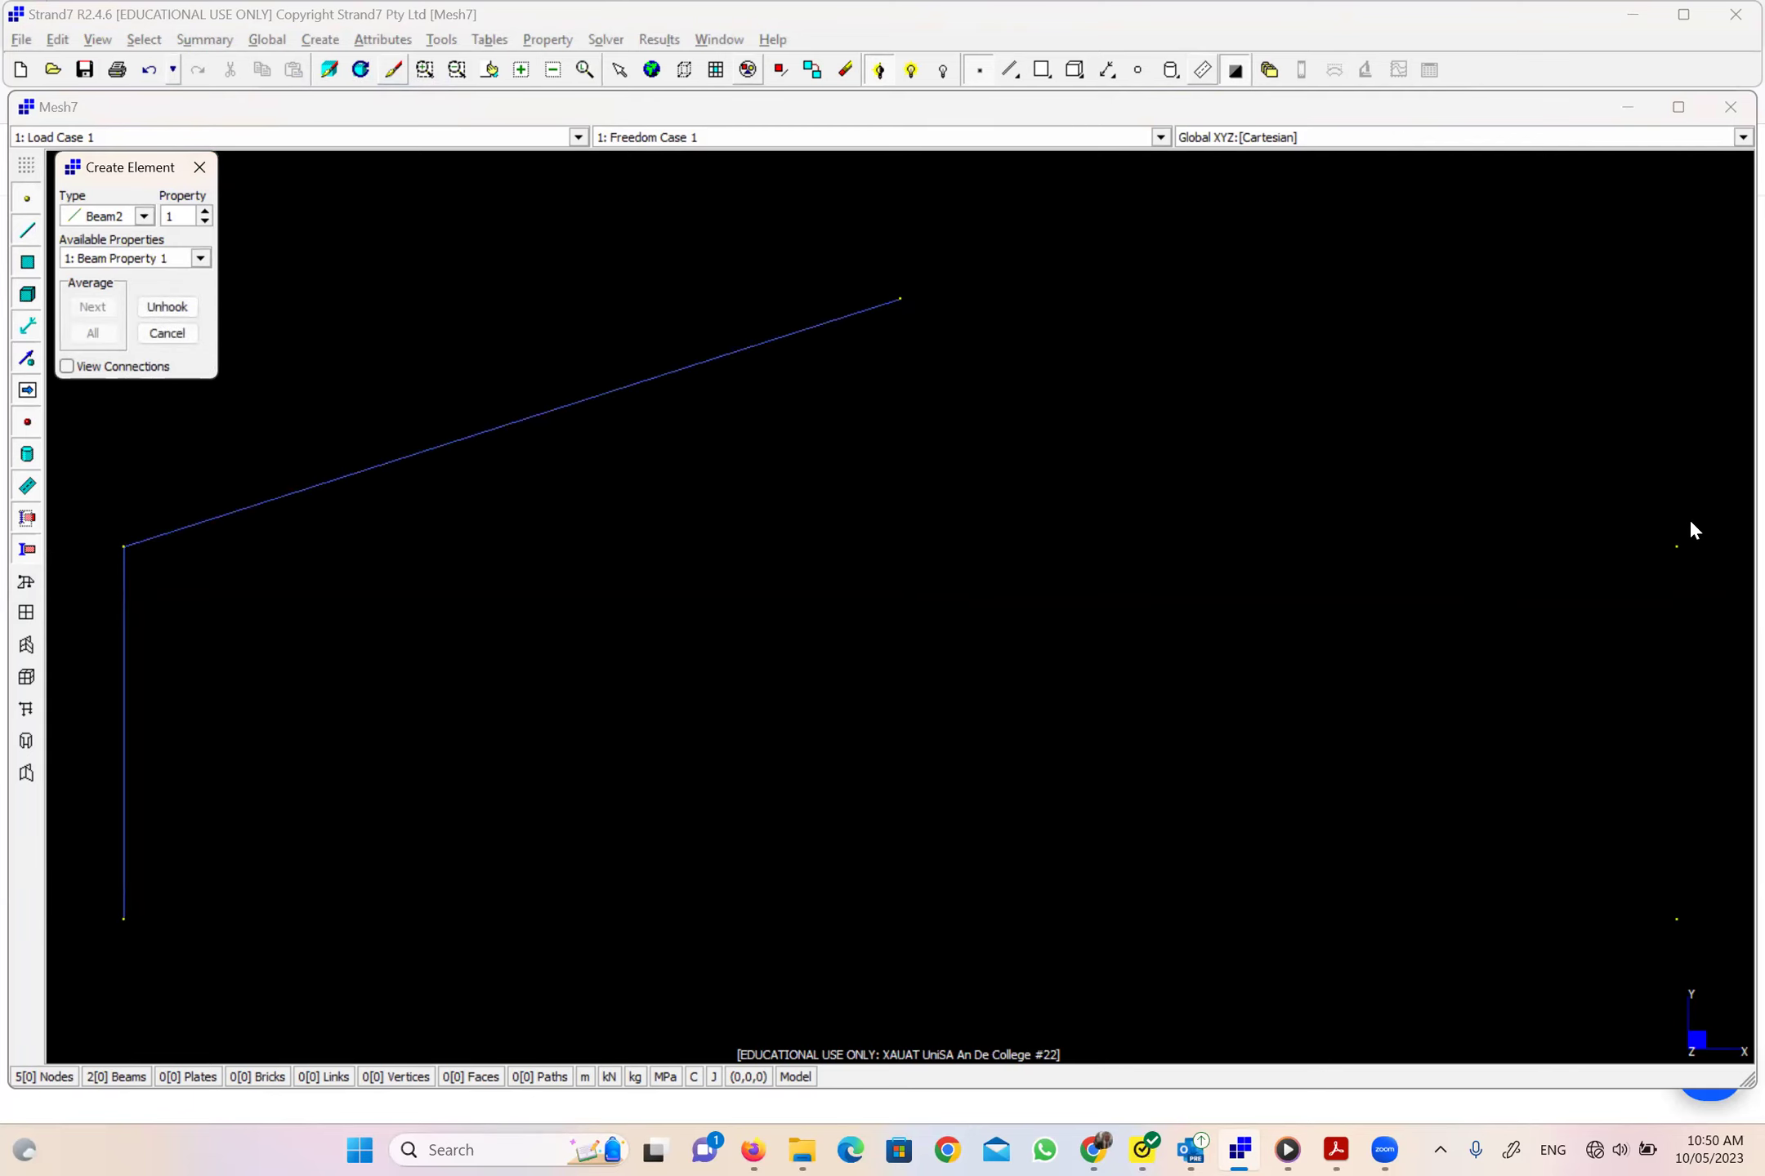
click(1674, 545)
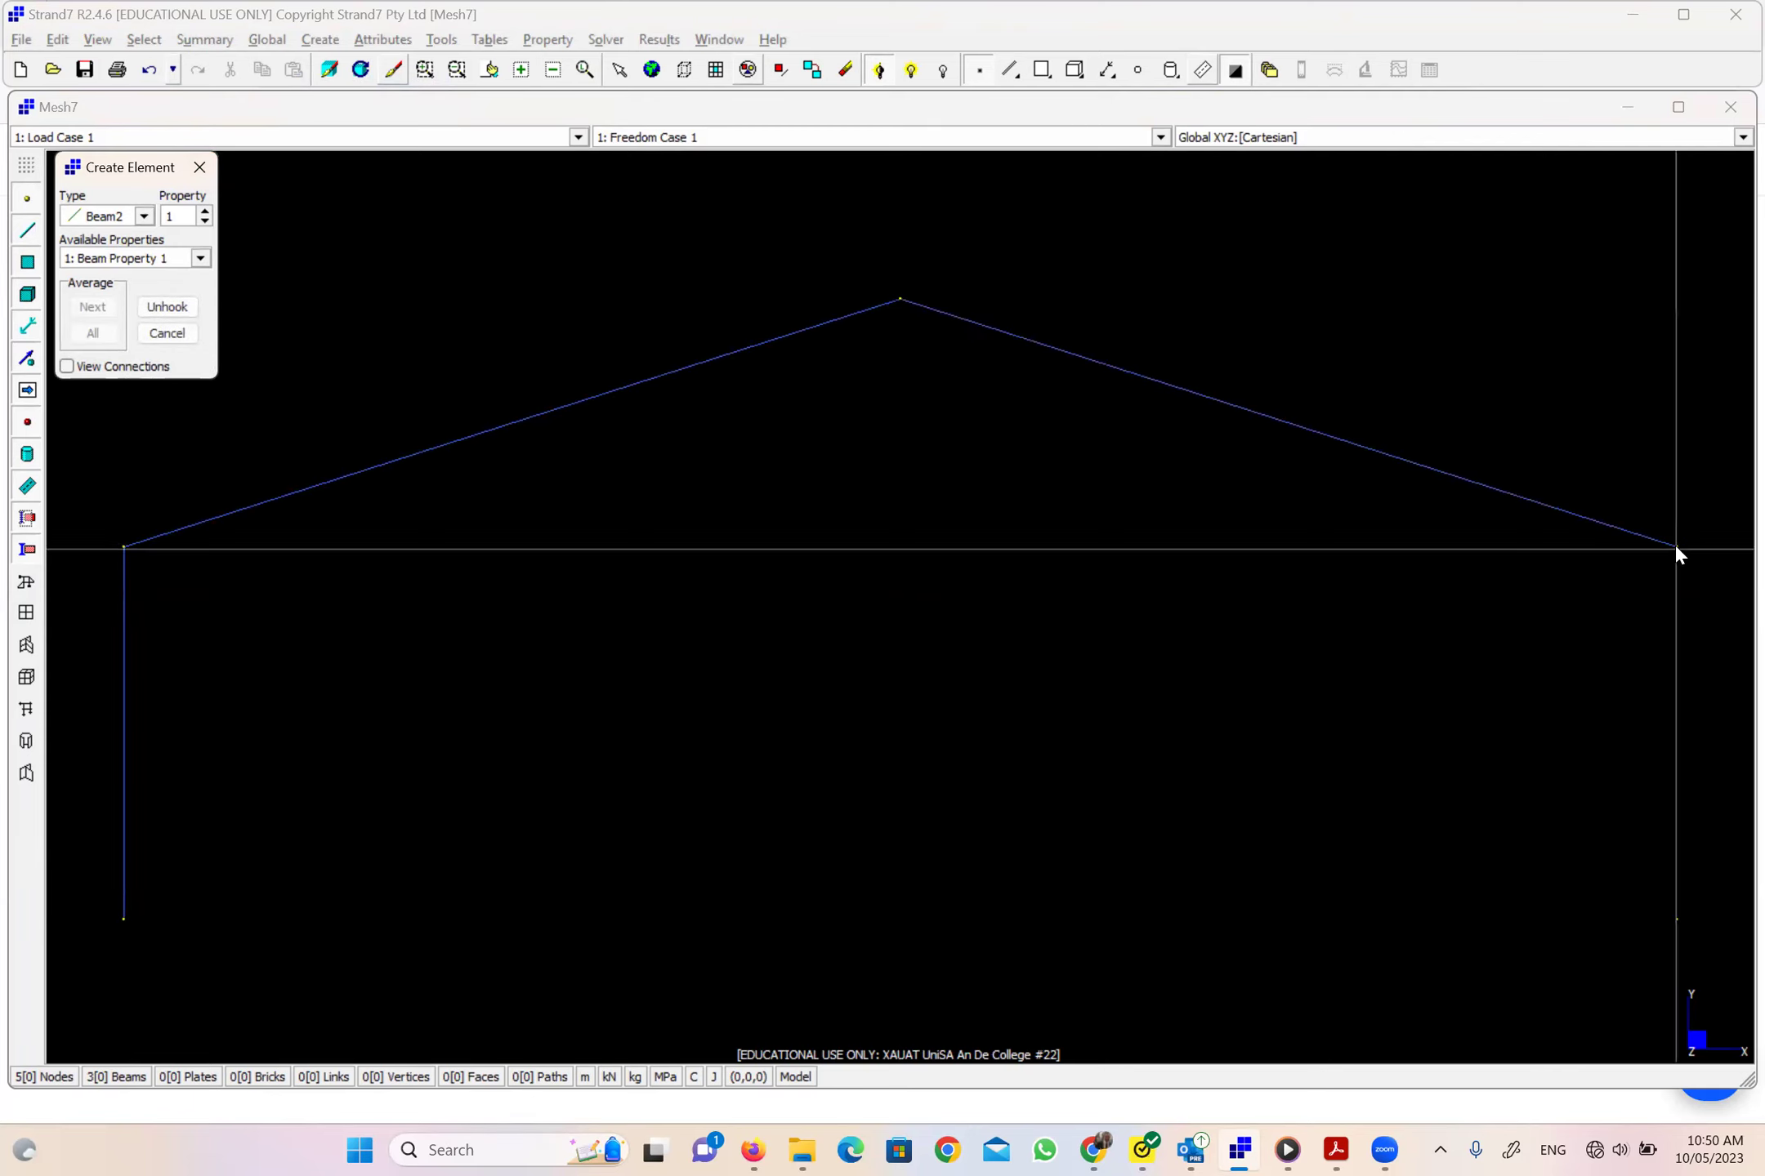
click(1675, 918)
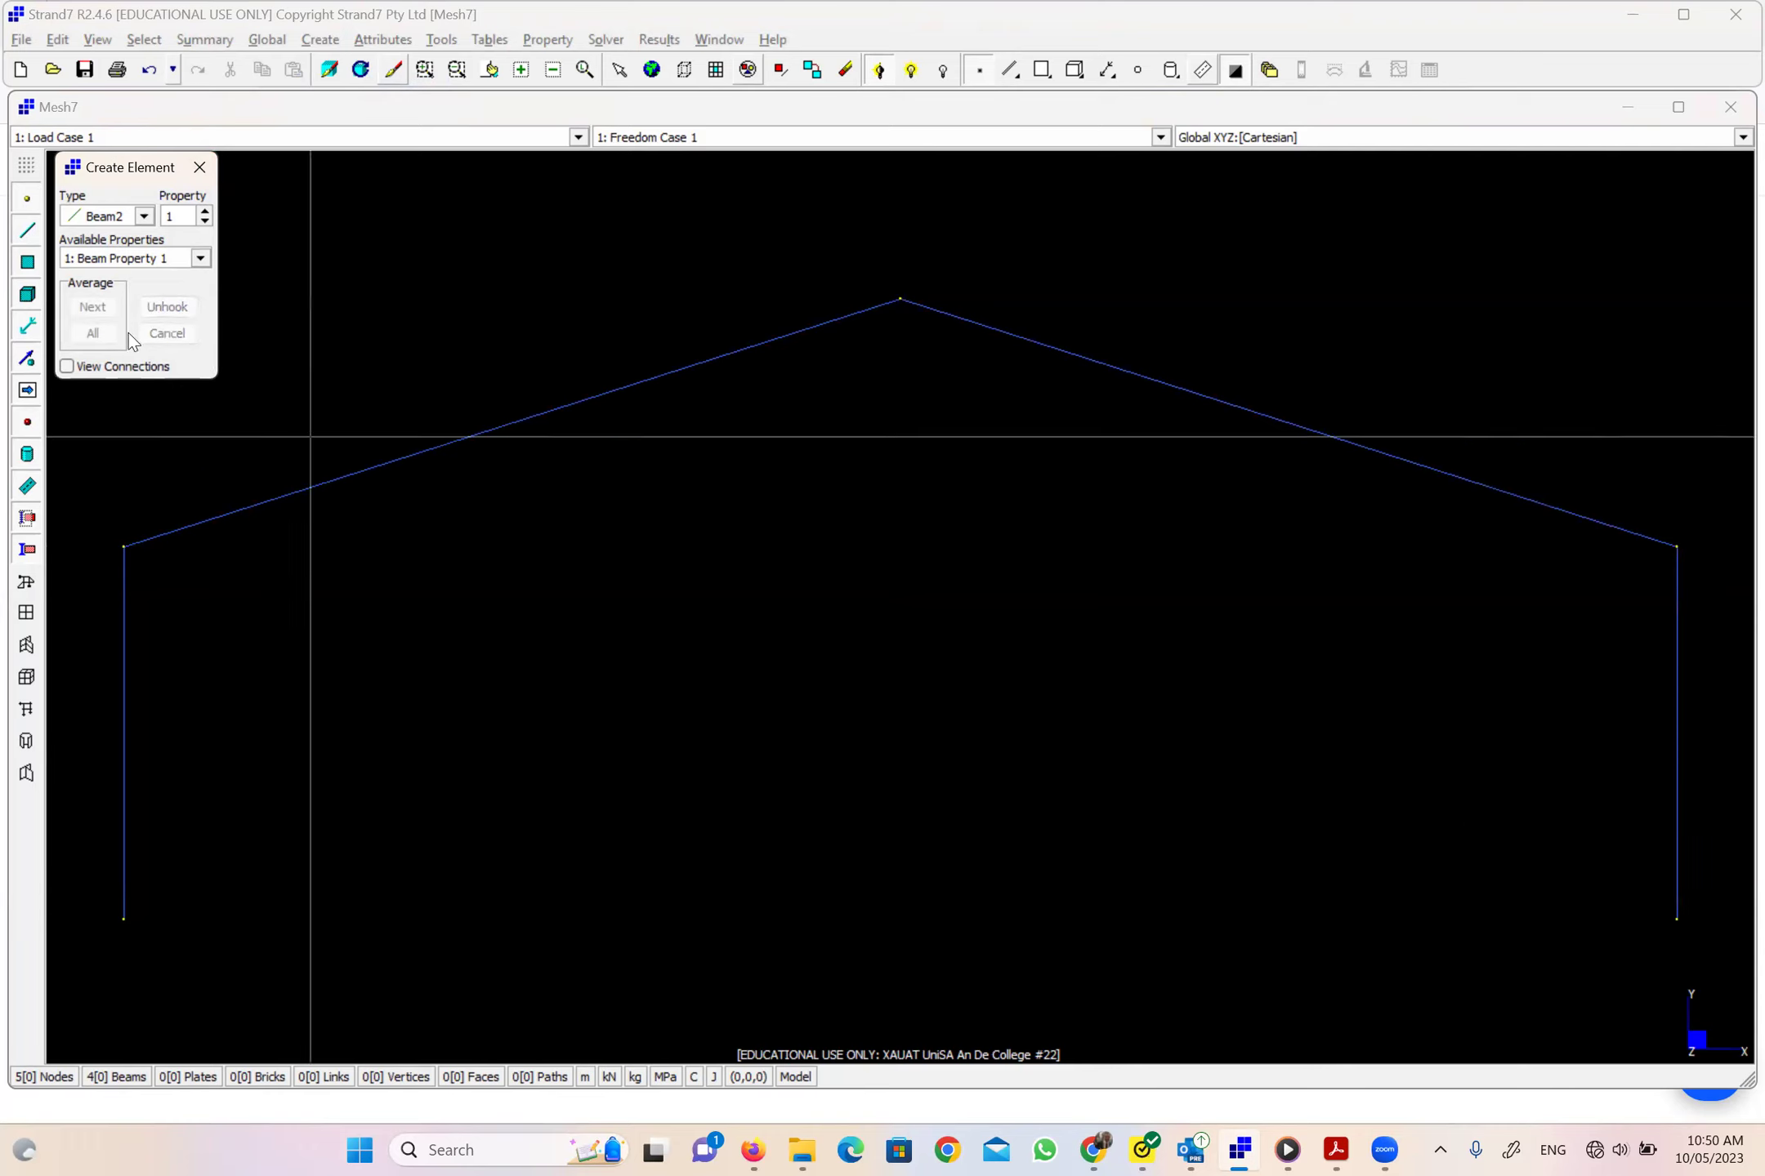
click(199, 167)
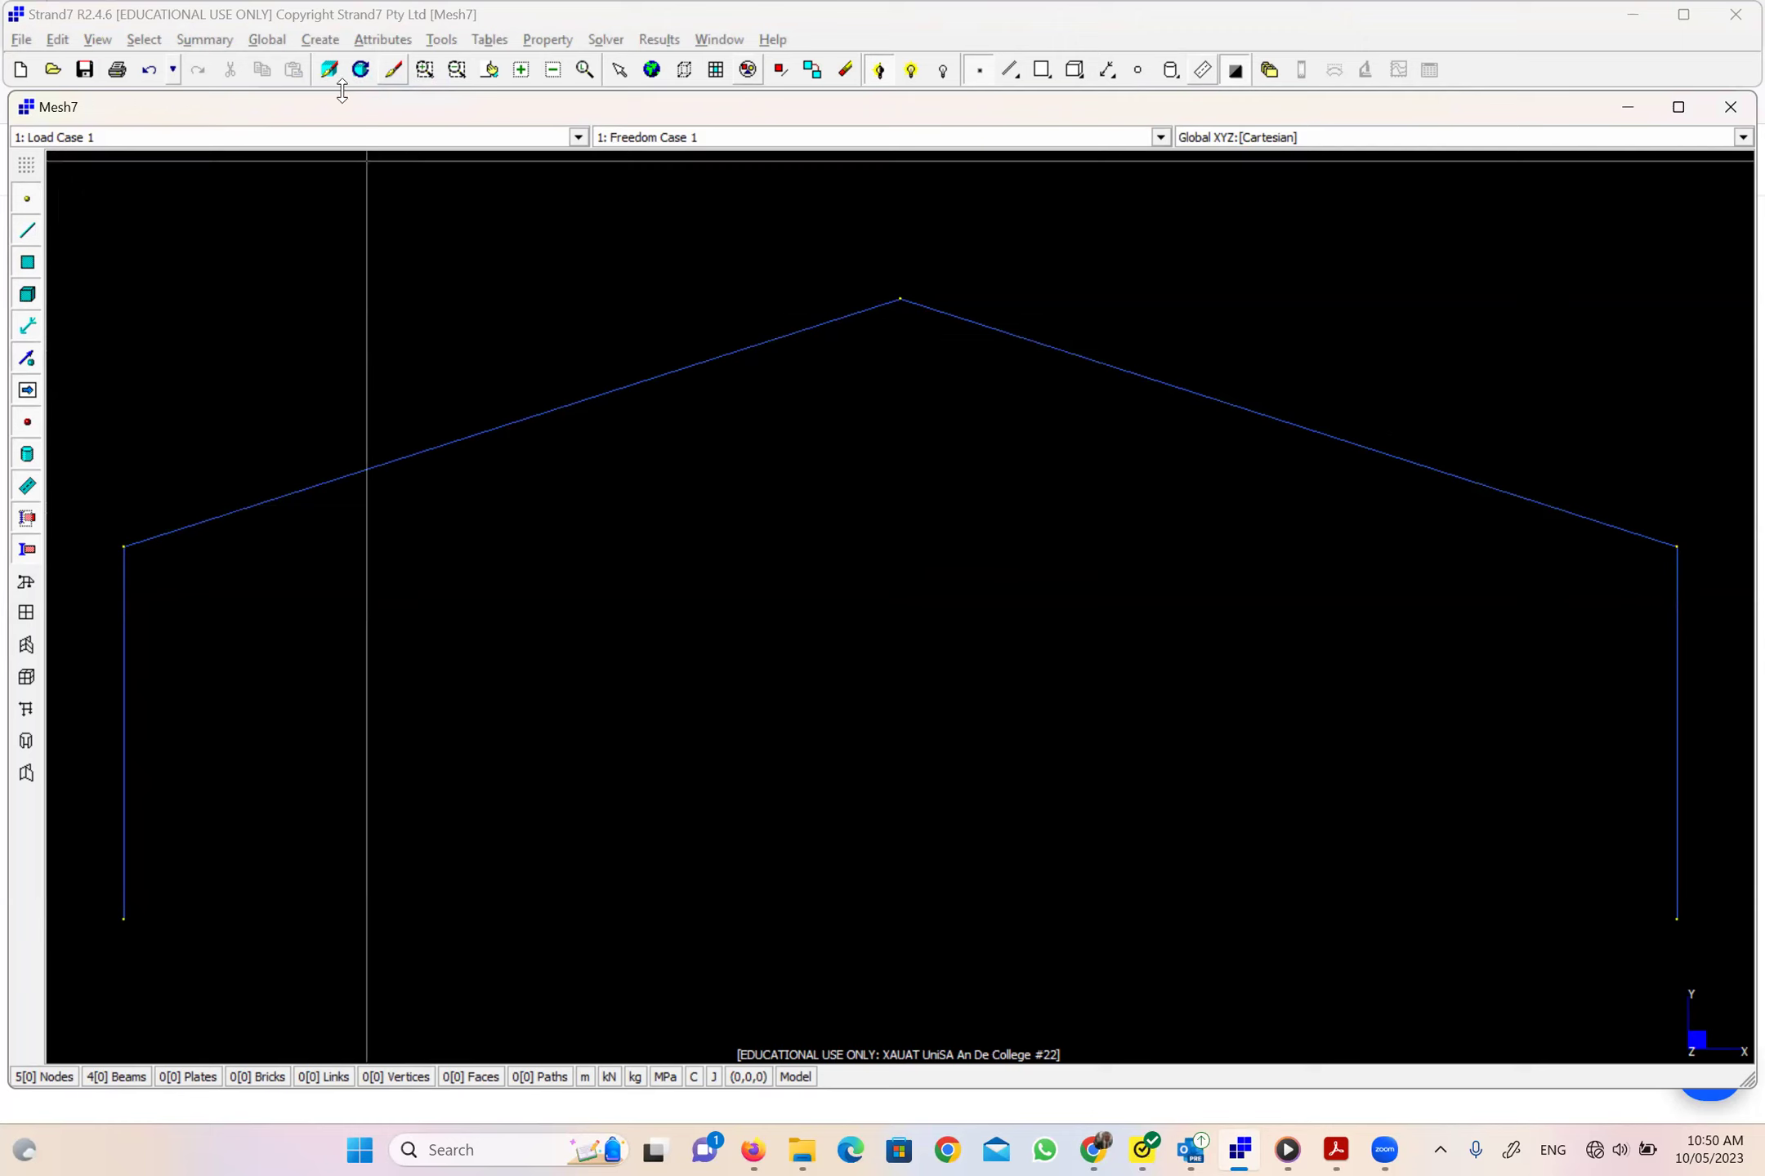
Restrain both column base nodes in X, Y and Z translation and X and Y rotation, leaving Z rotation free.
click(397, 43)
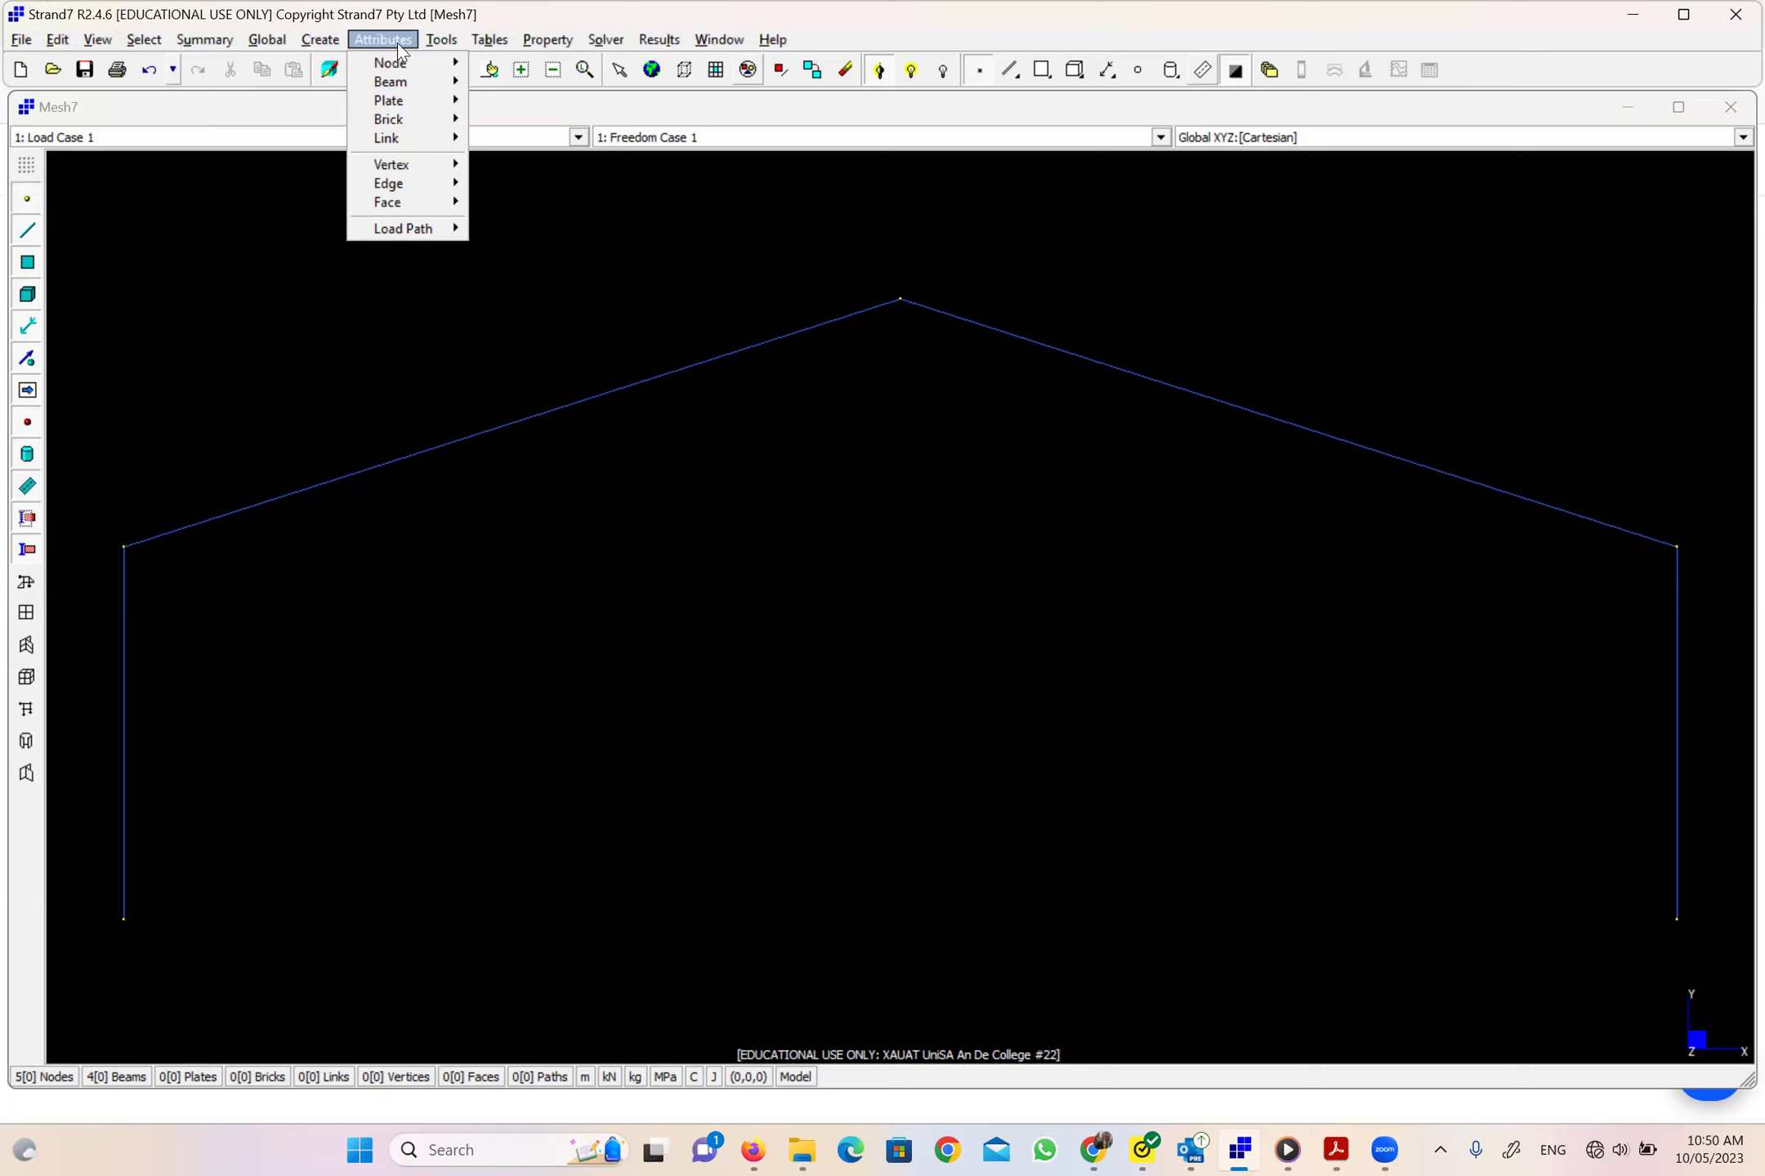
mouse_move(406, 62)
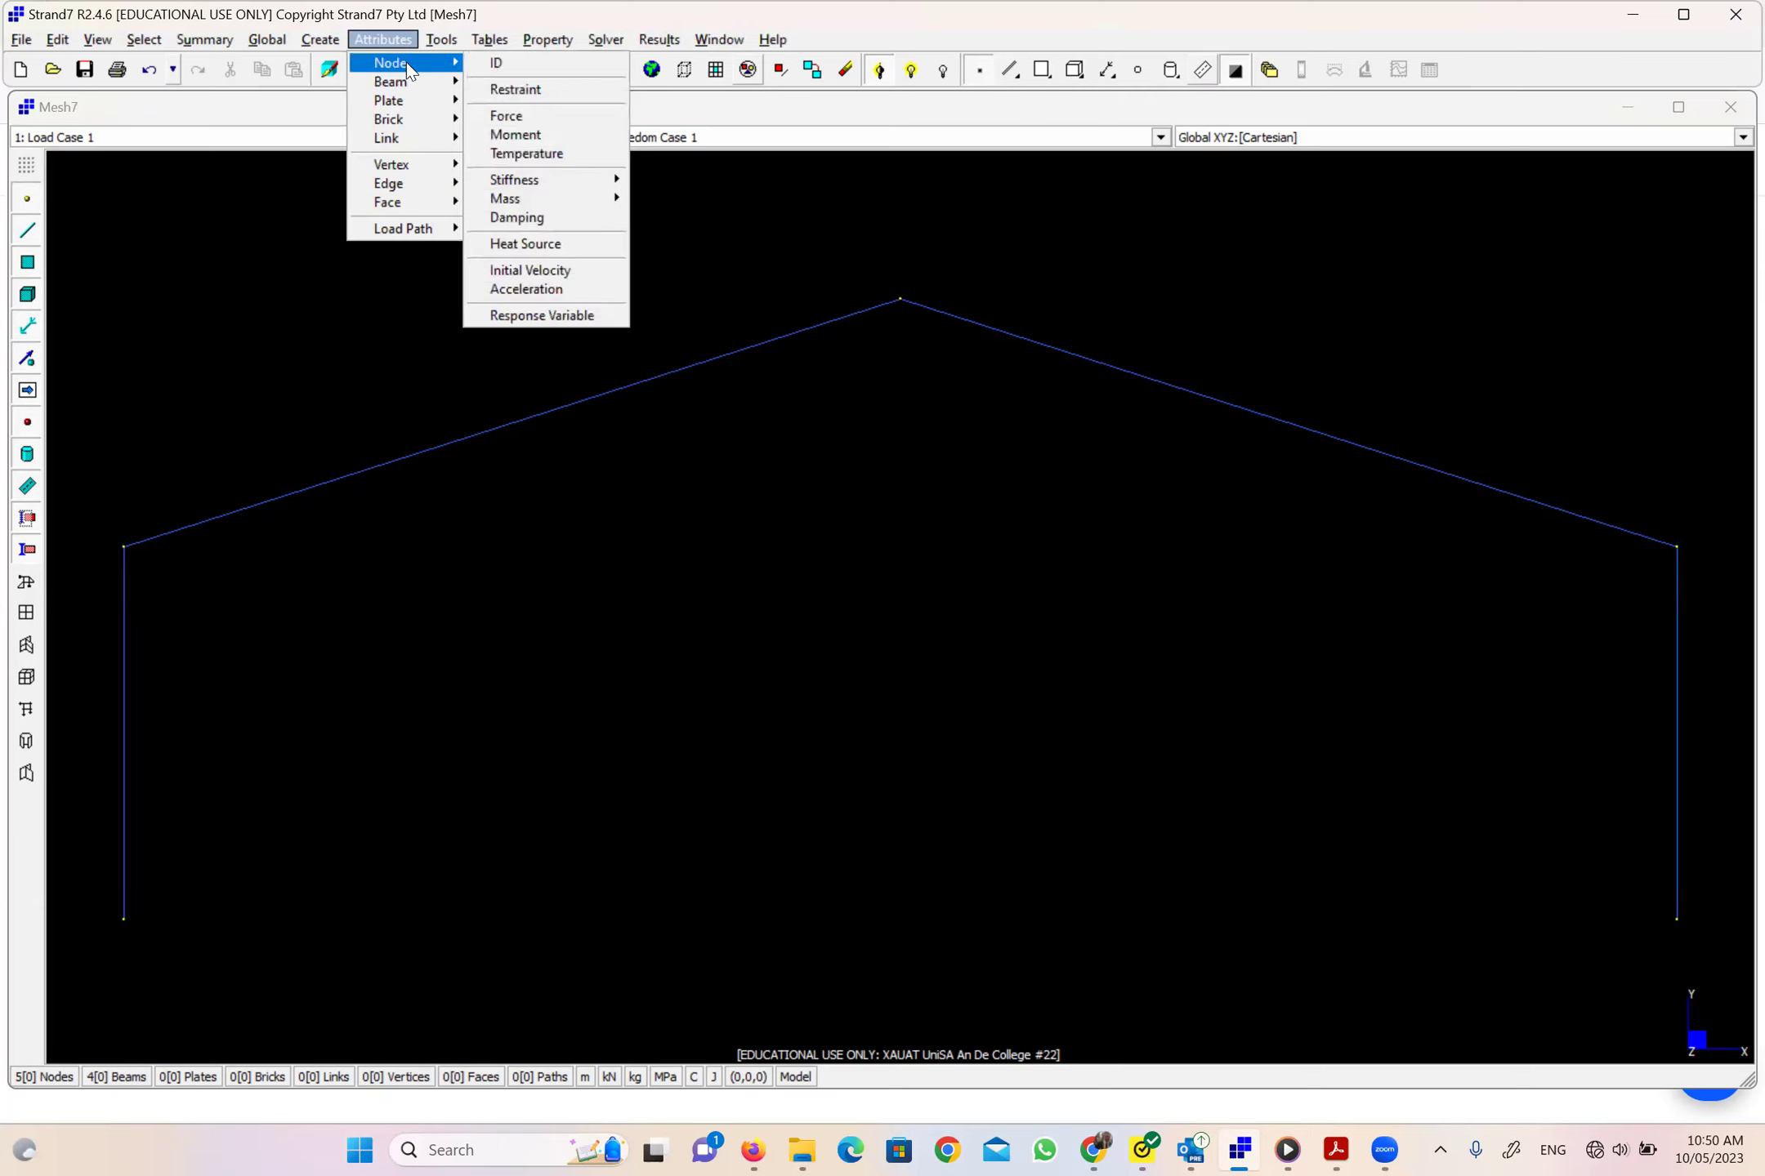
click(523, 89)
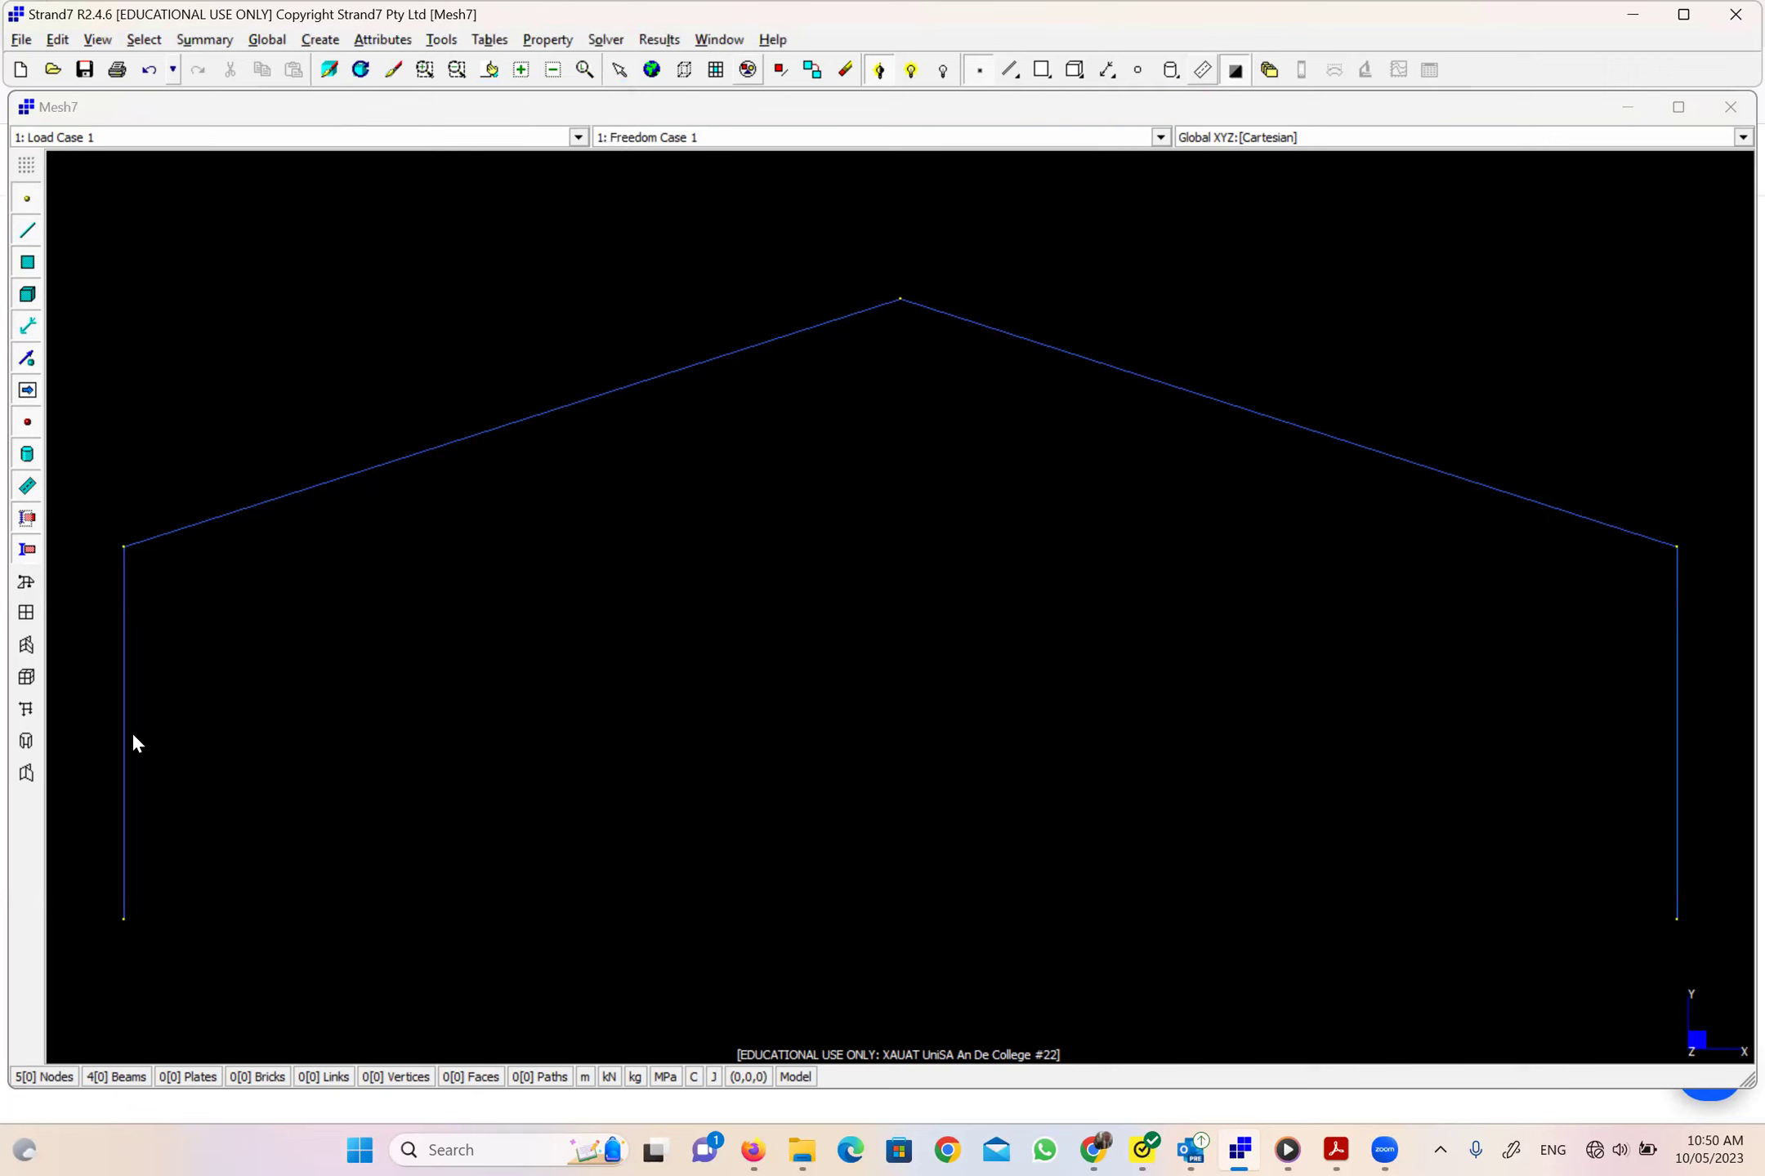
click(123, 928)
click(66, 222)
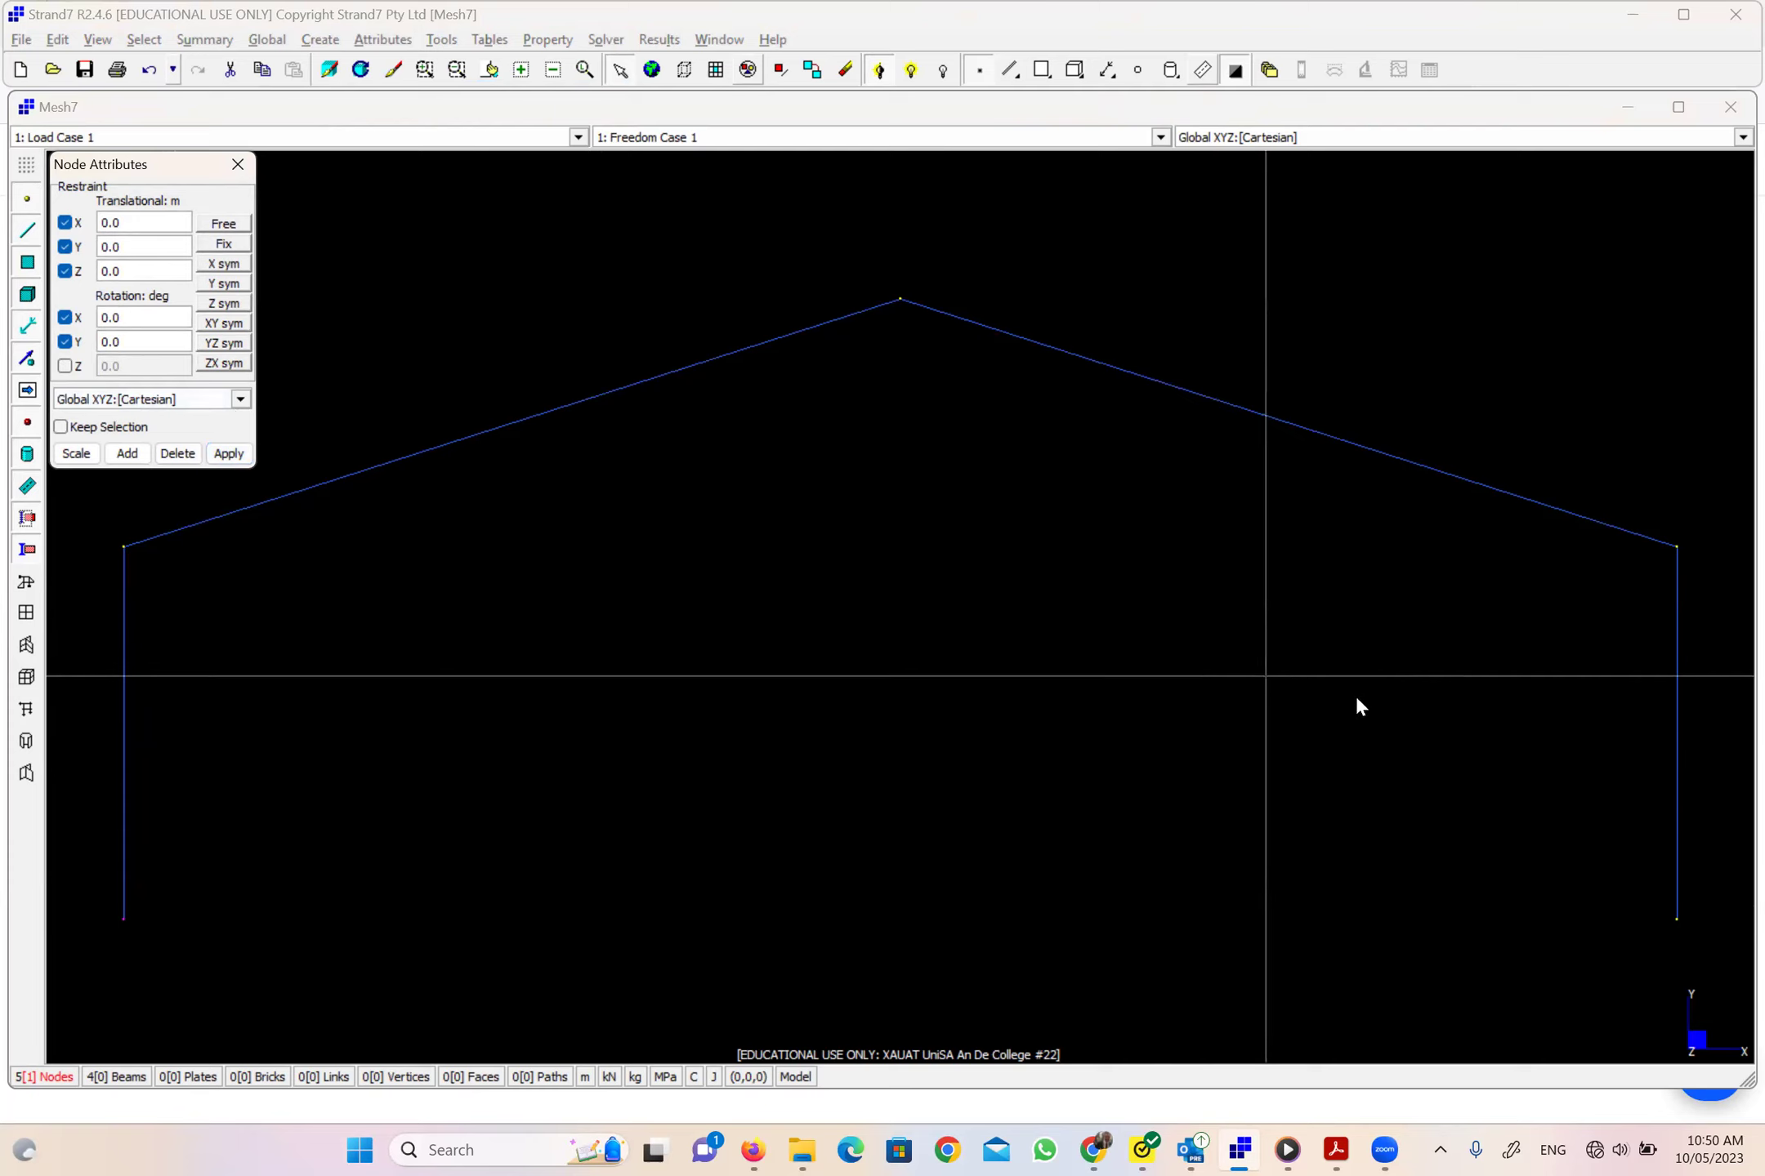
click(1678, 919)
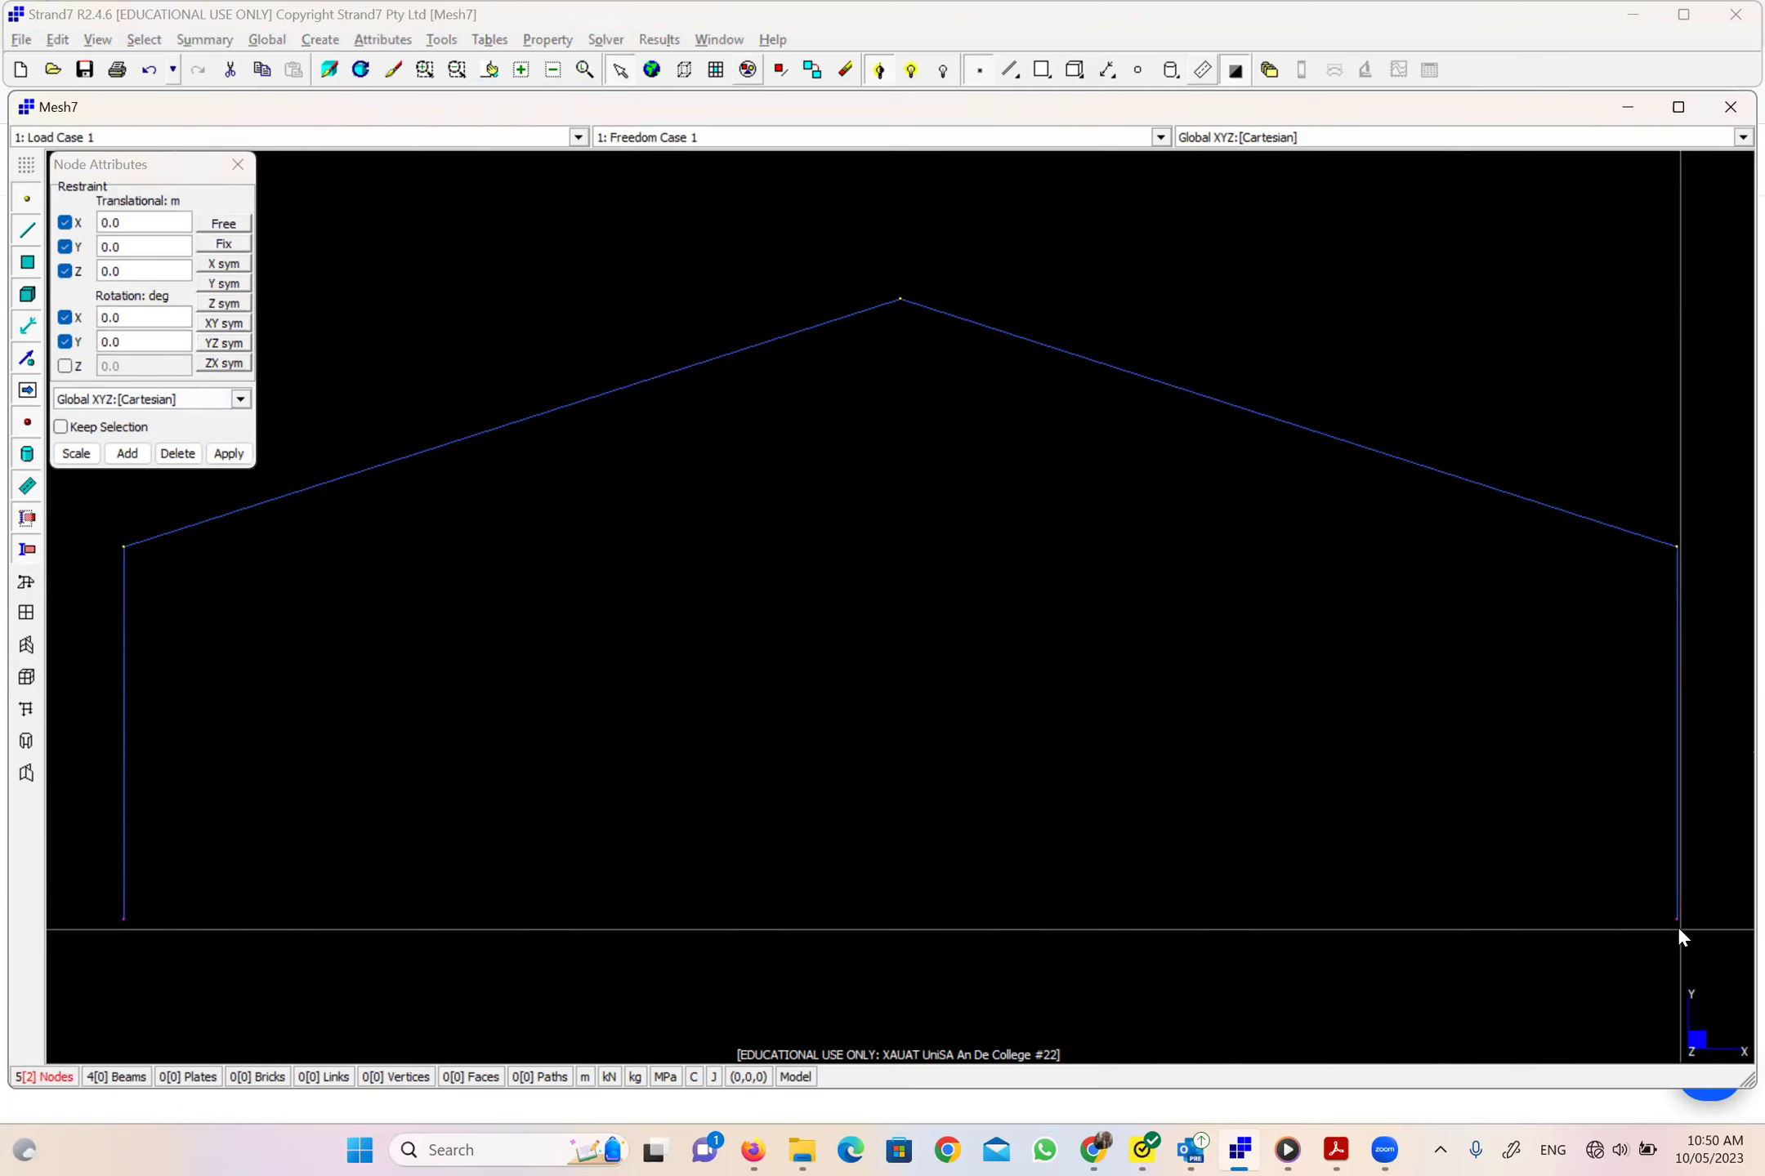
click(228, 455)
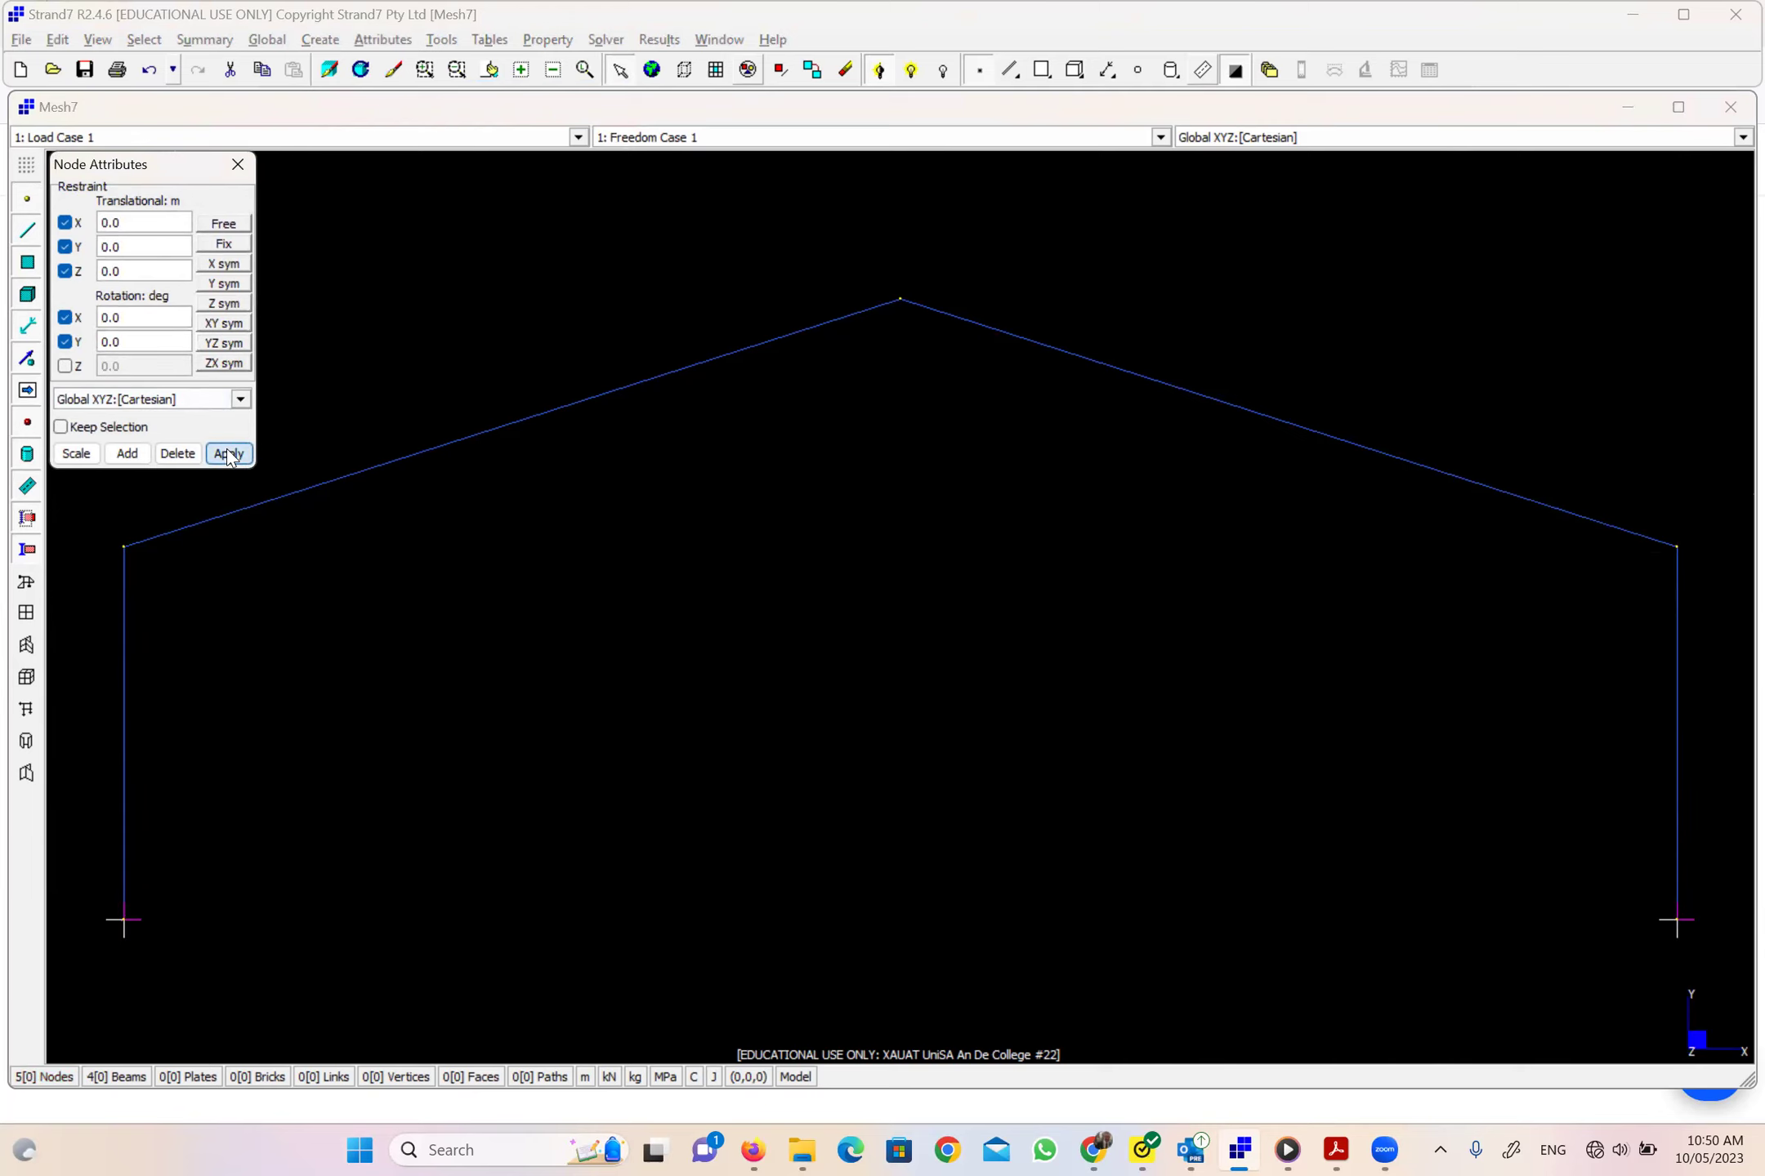
click(246, 166)
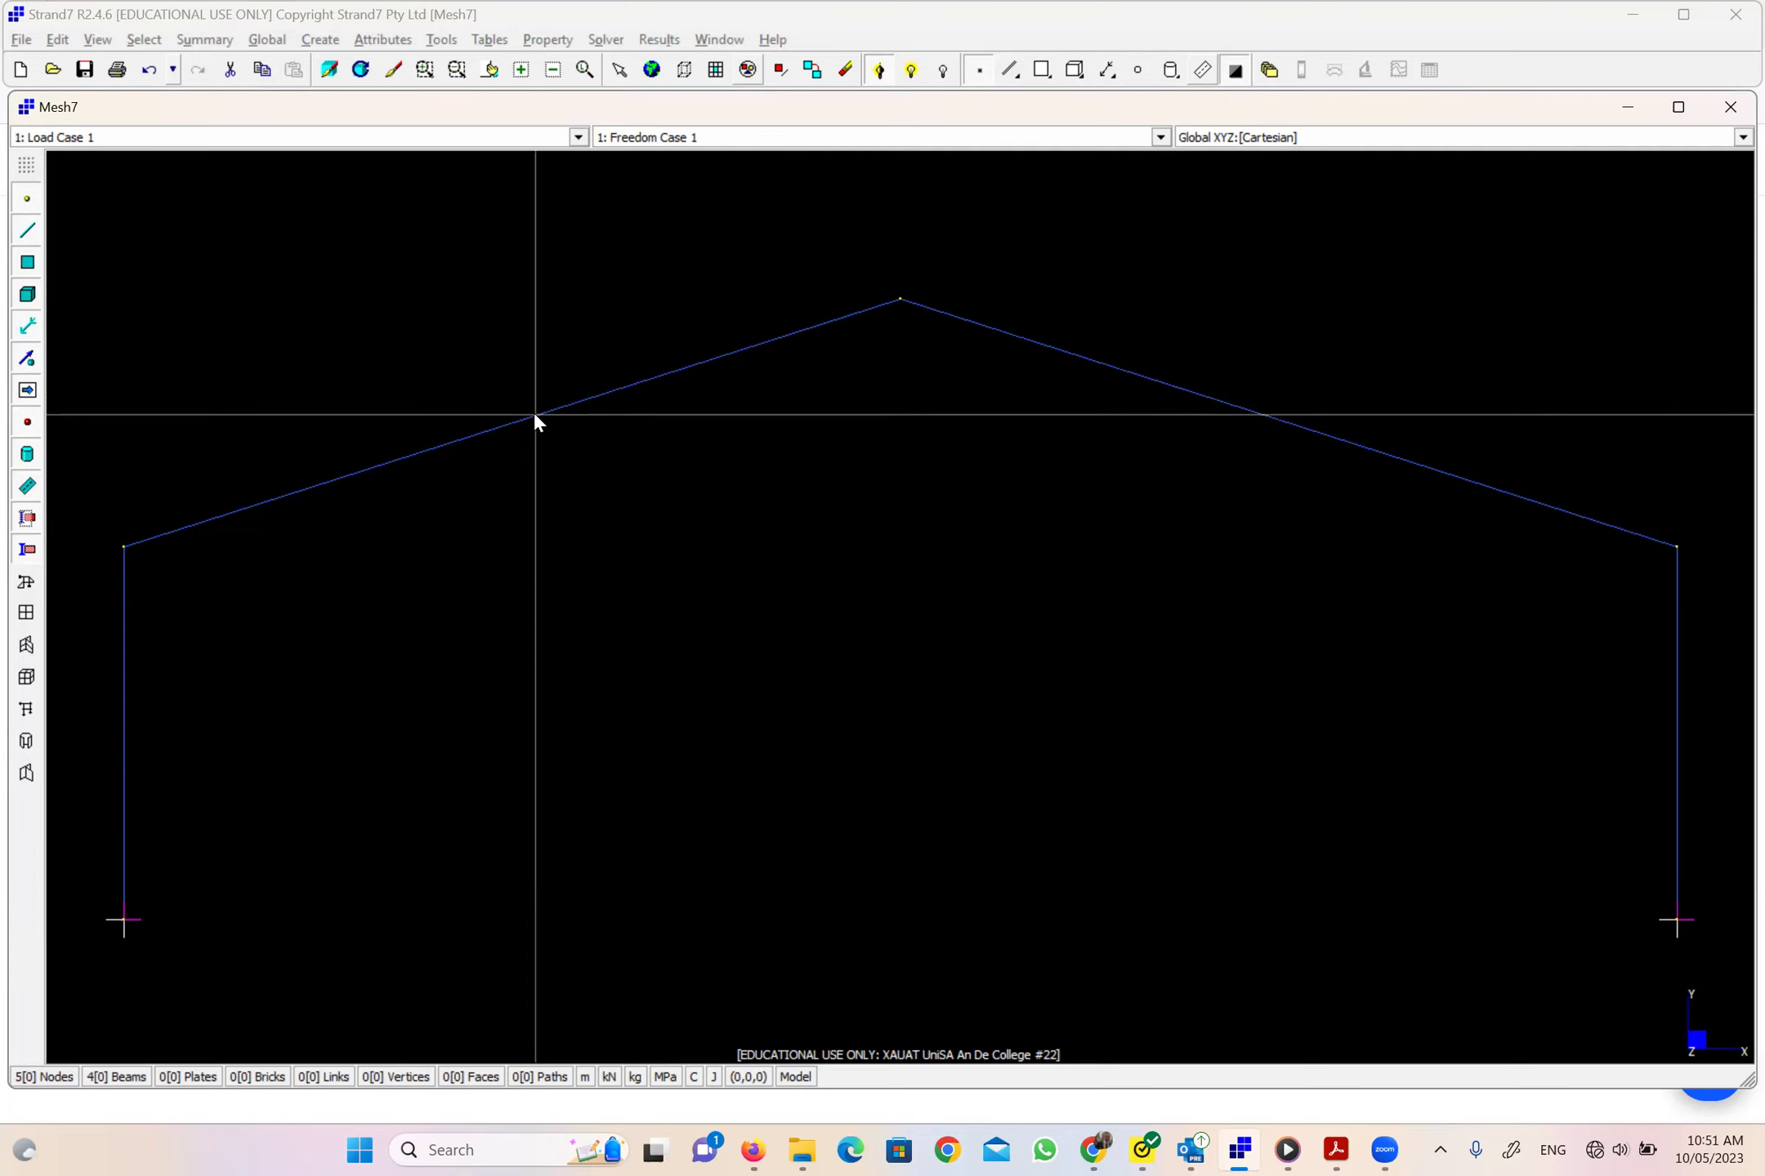
click(558, 42)
click(575, 62)
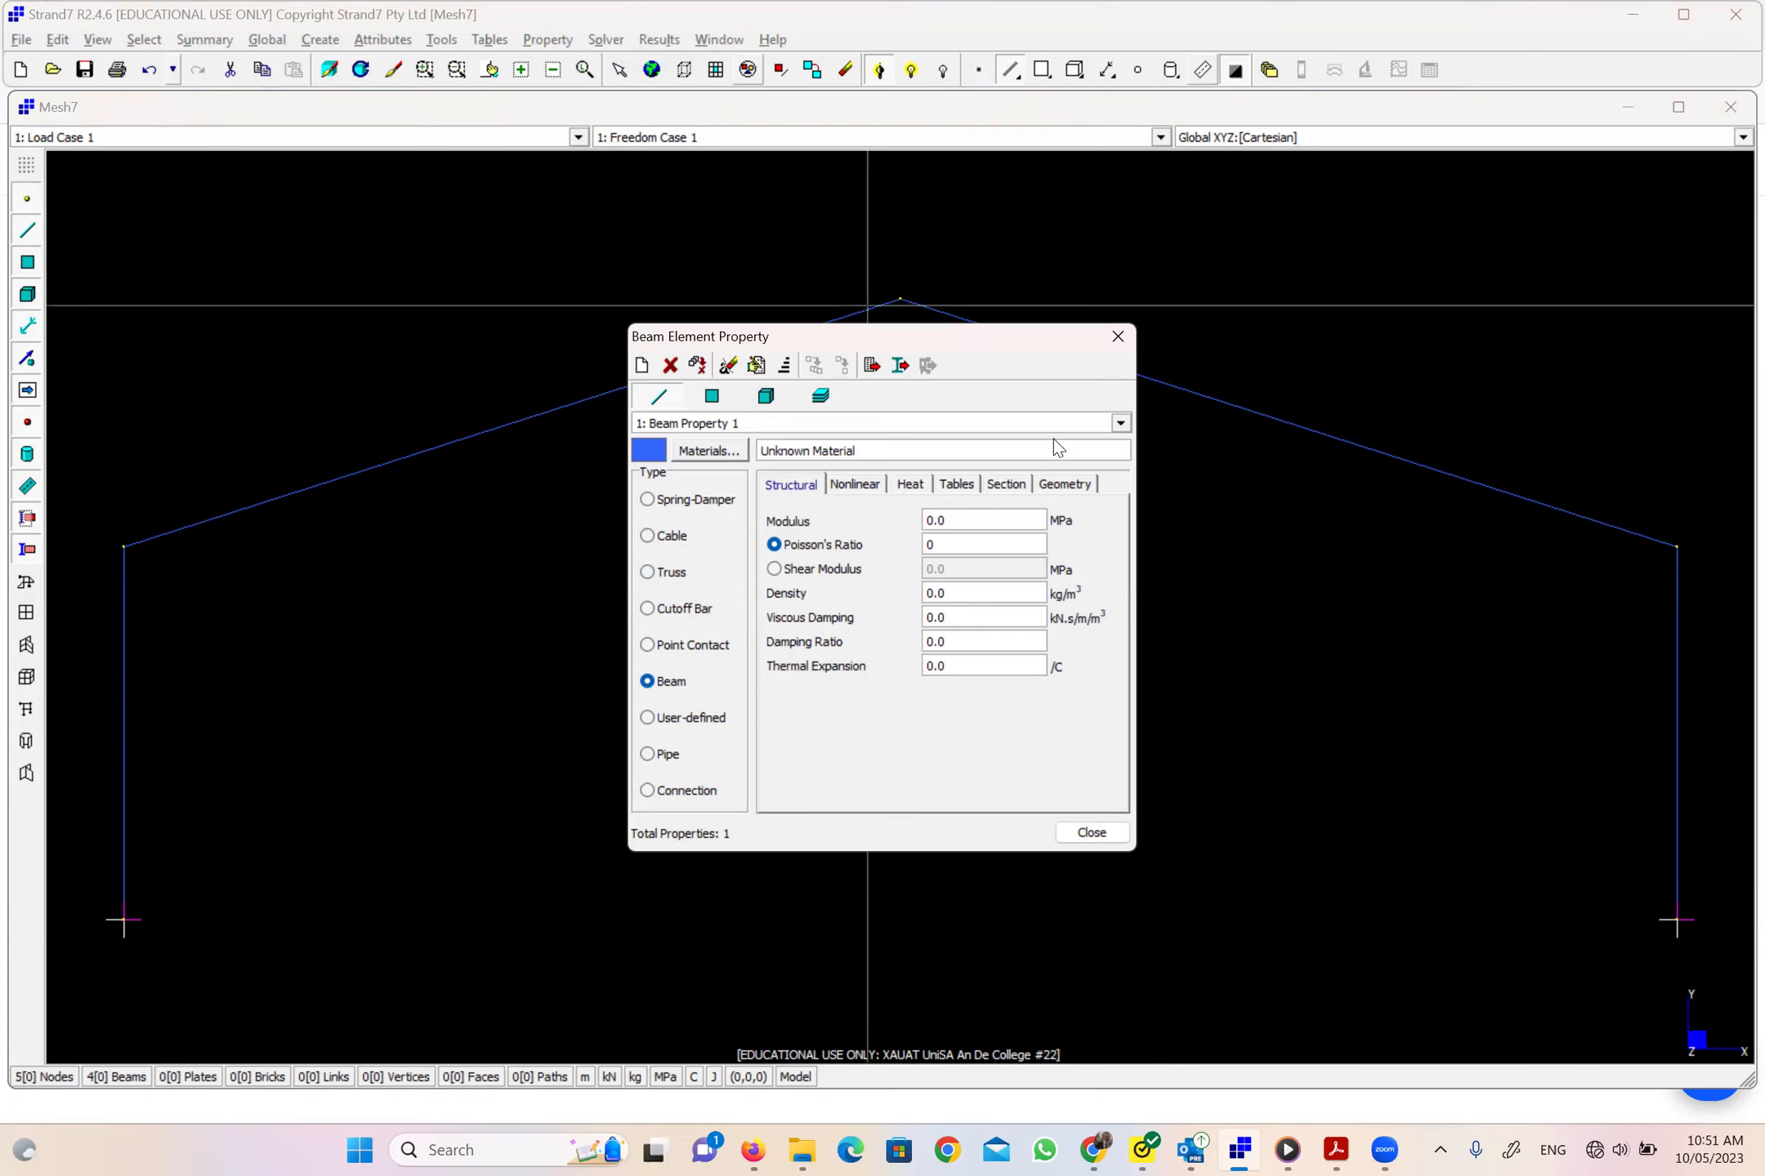
click(1118, 335)
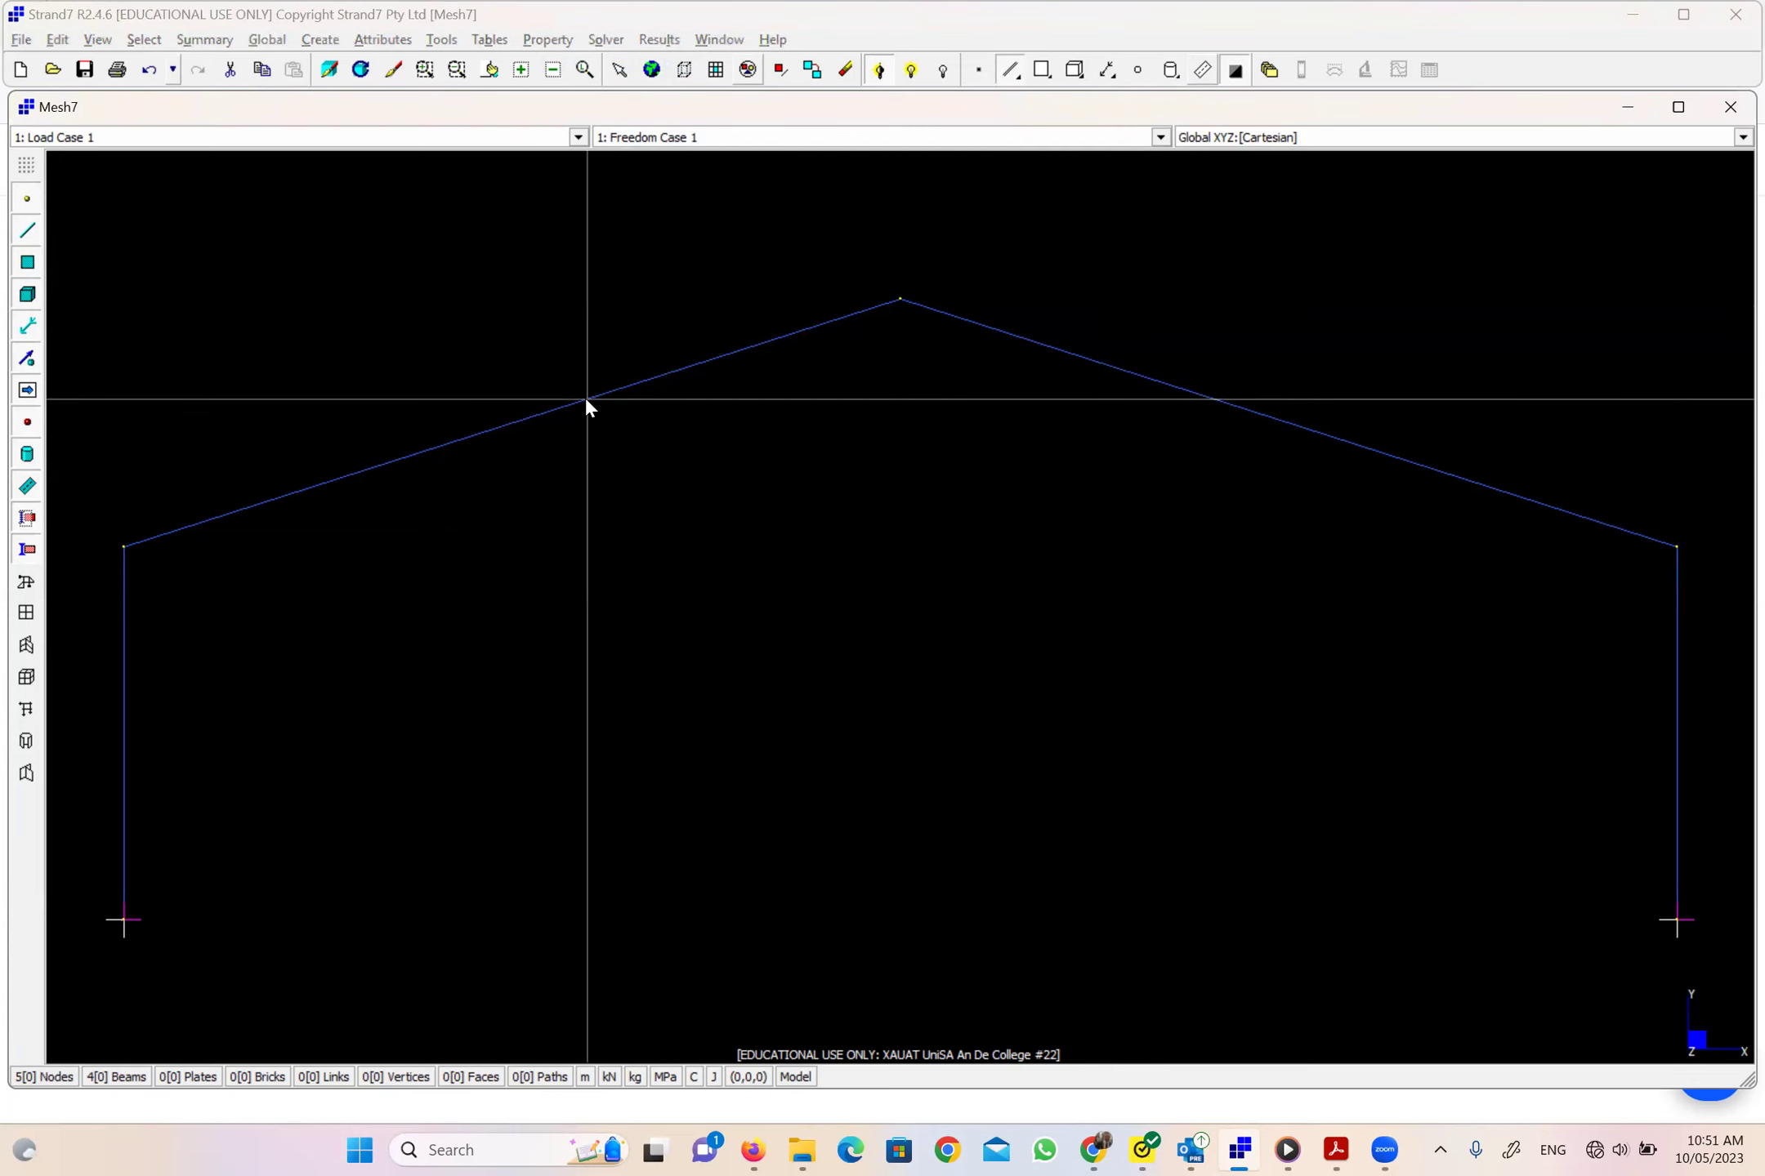
Delete both rafter beams of the portal frame, keeping the two columns.
click(381, 39)
mouse_move(441, 40)
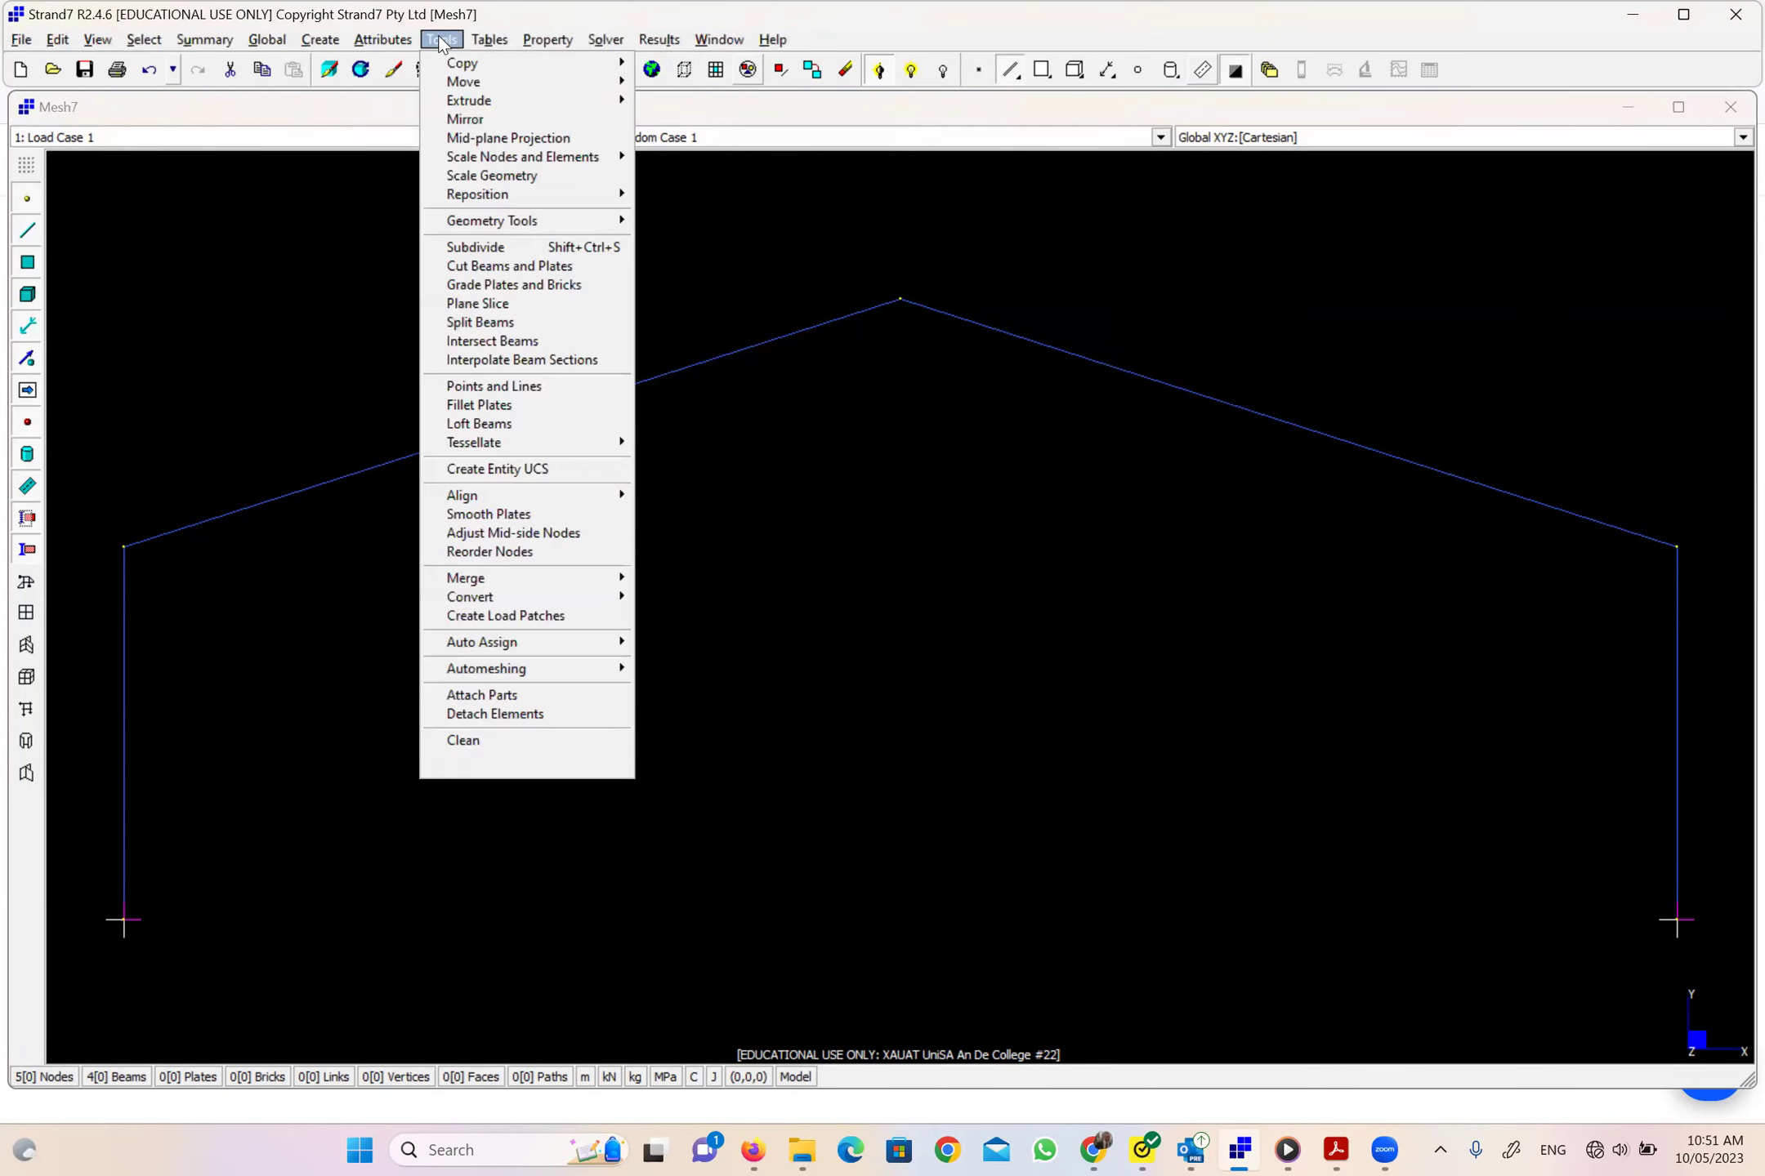
click(506, 243)
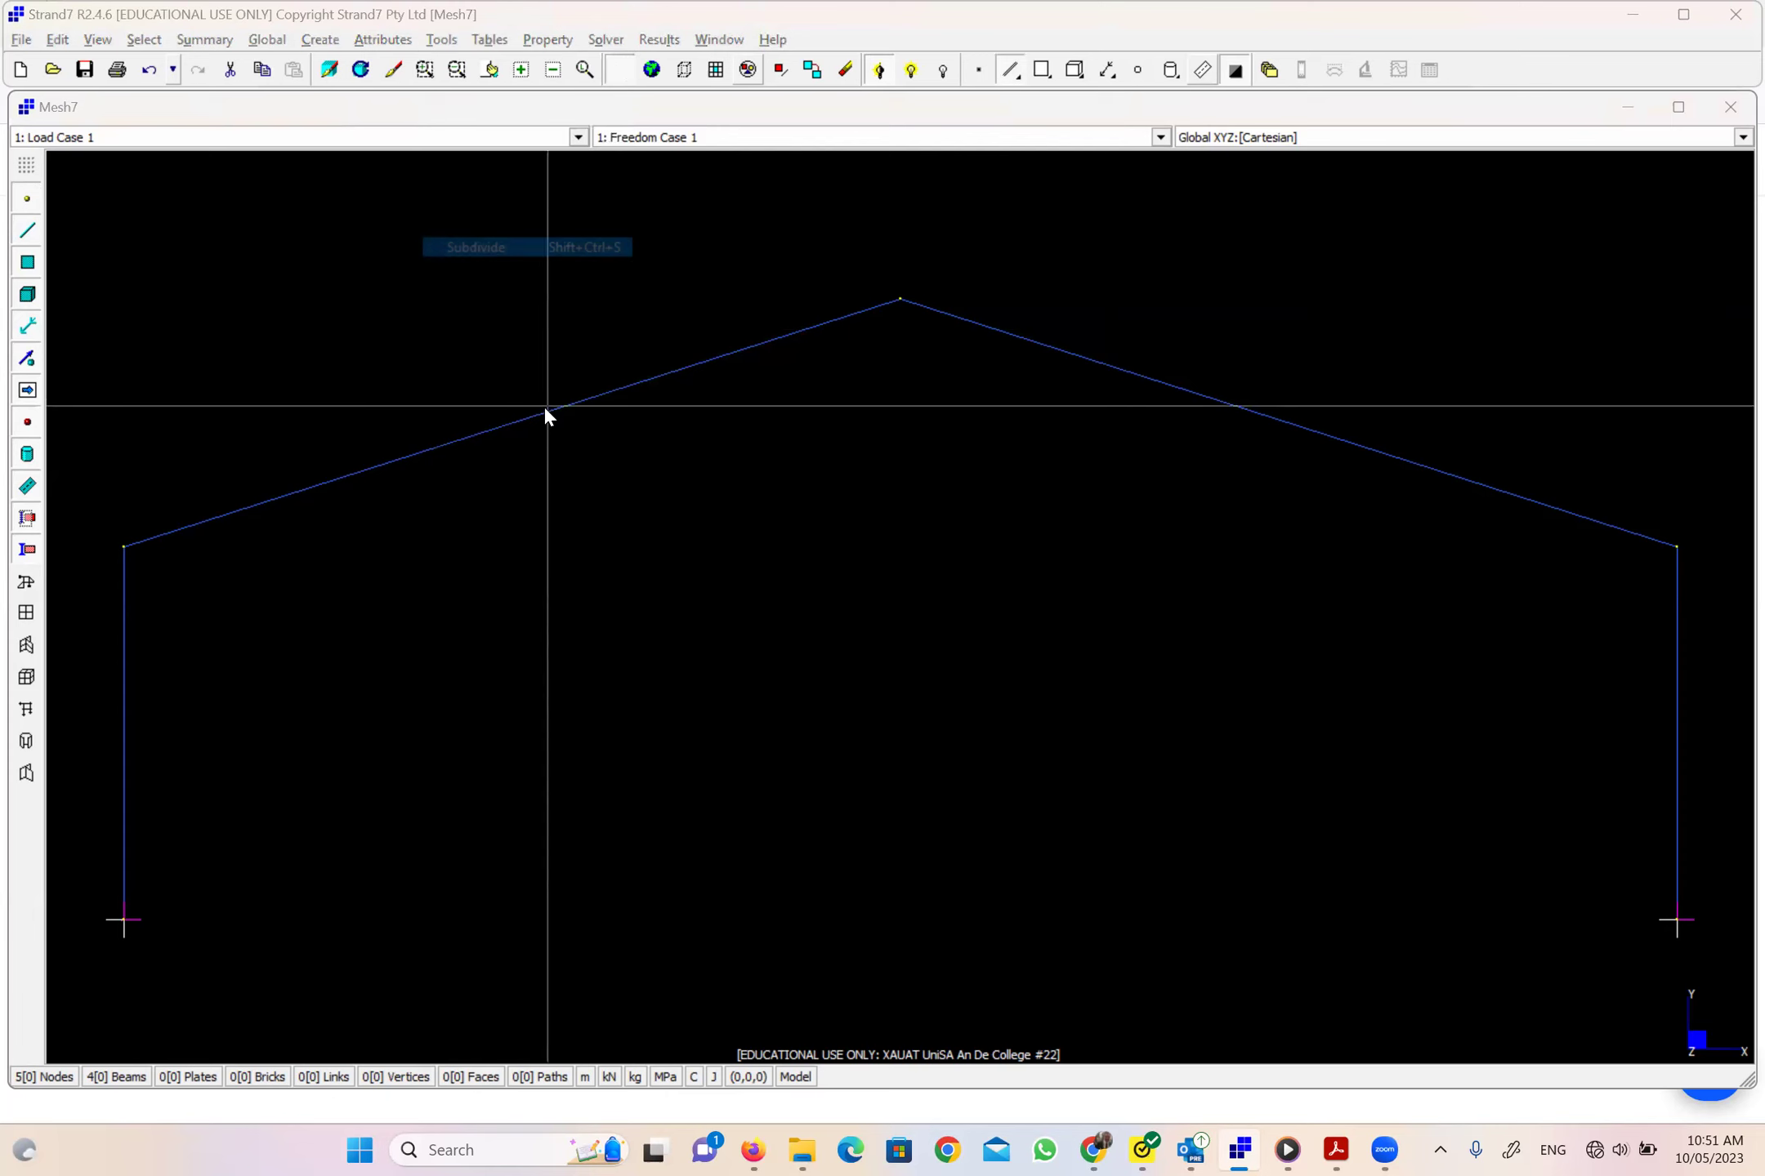
click(542, 411)
click(1236, 409)
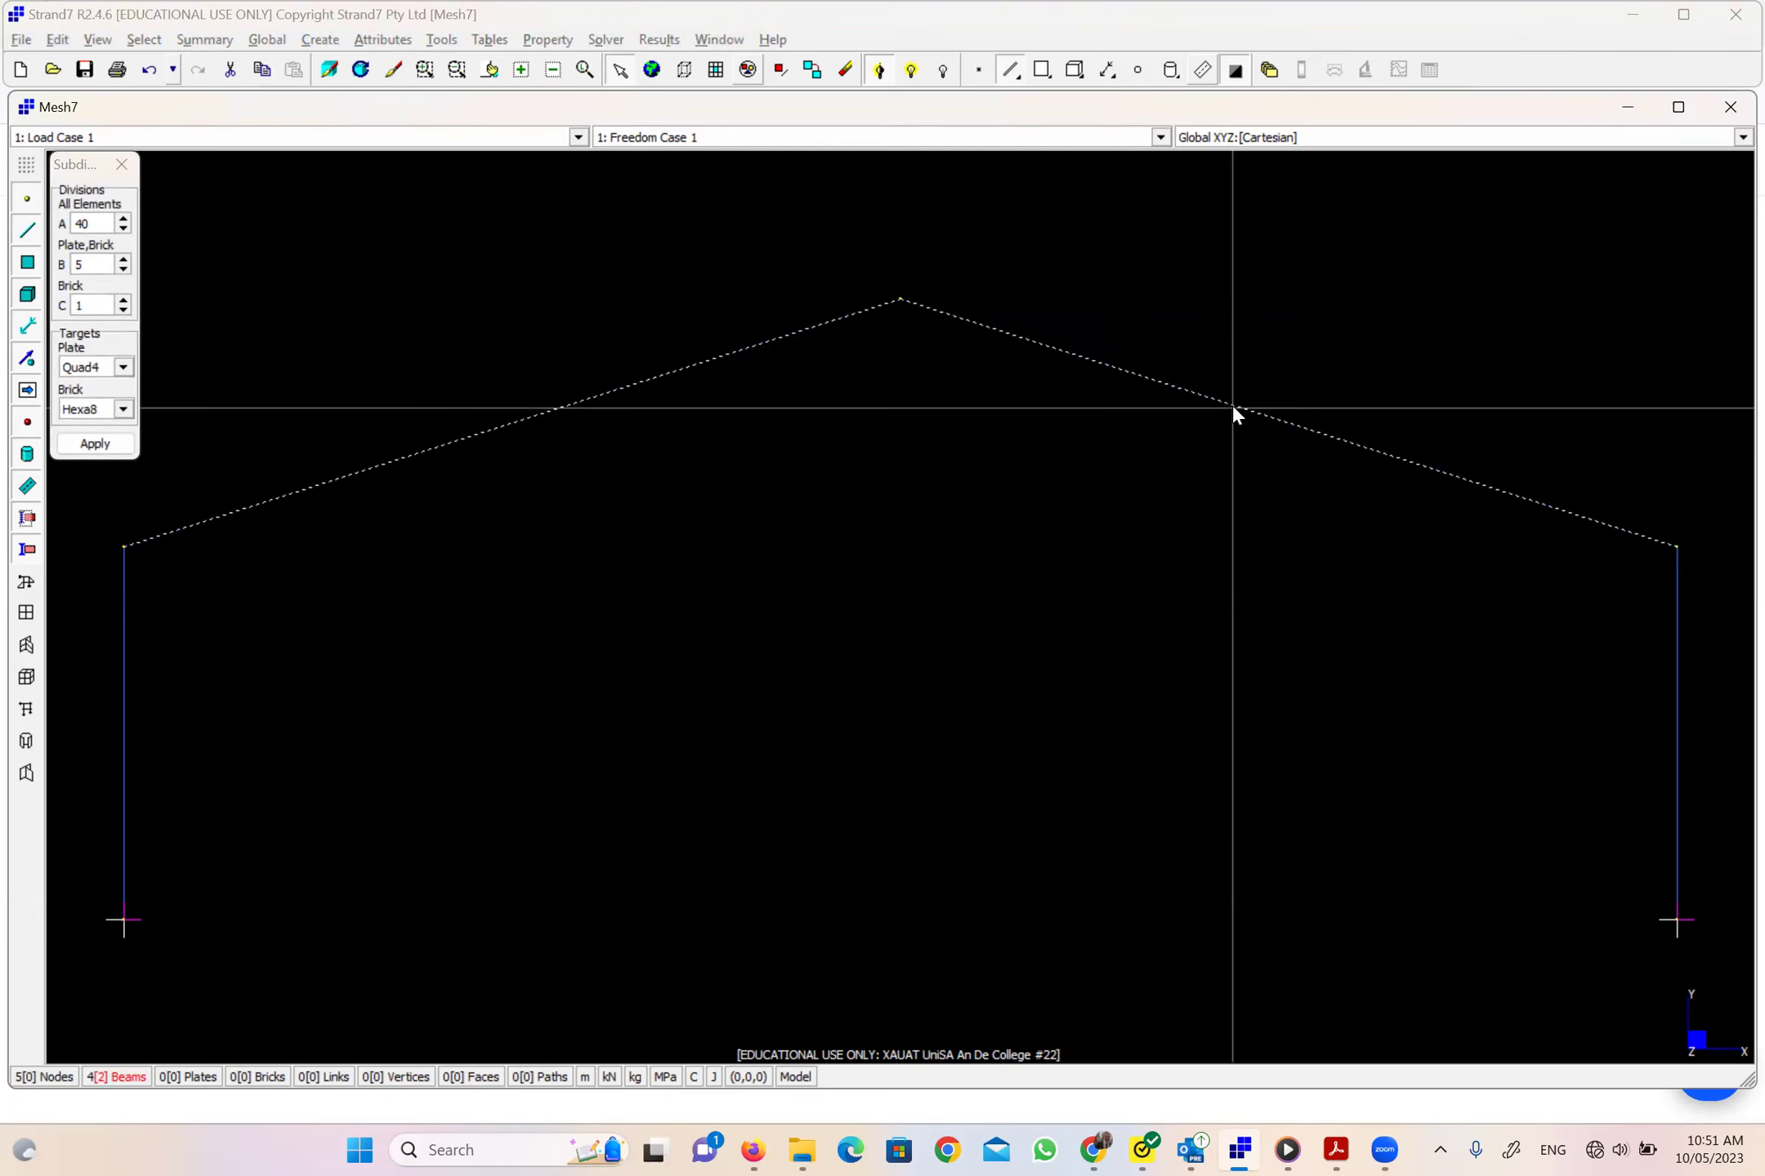
key(Delete)
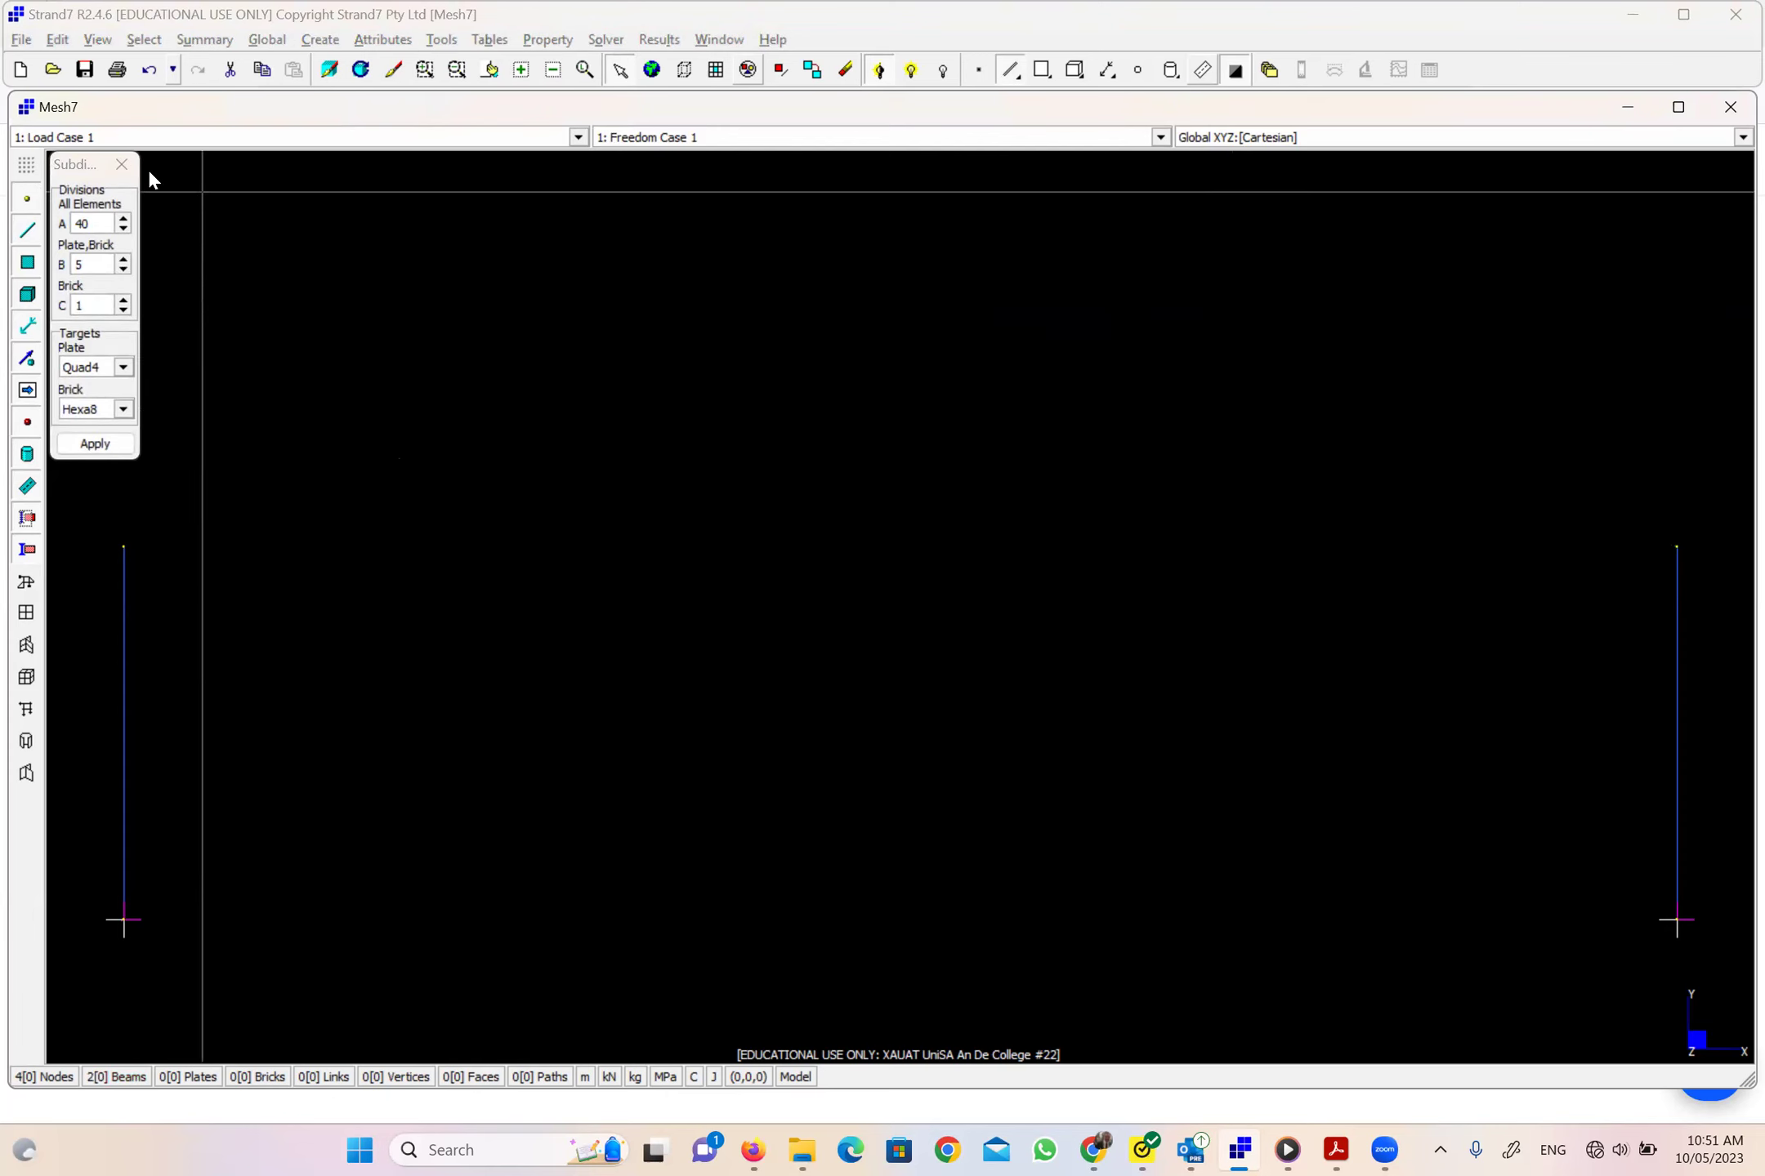
click(121, 164)
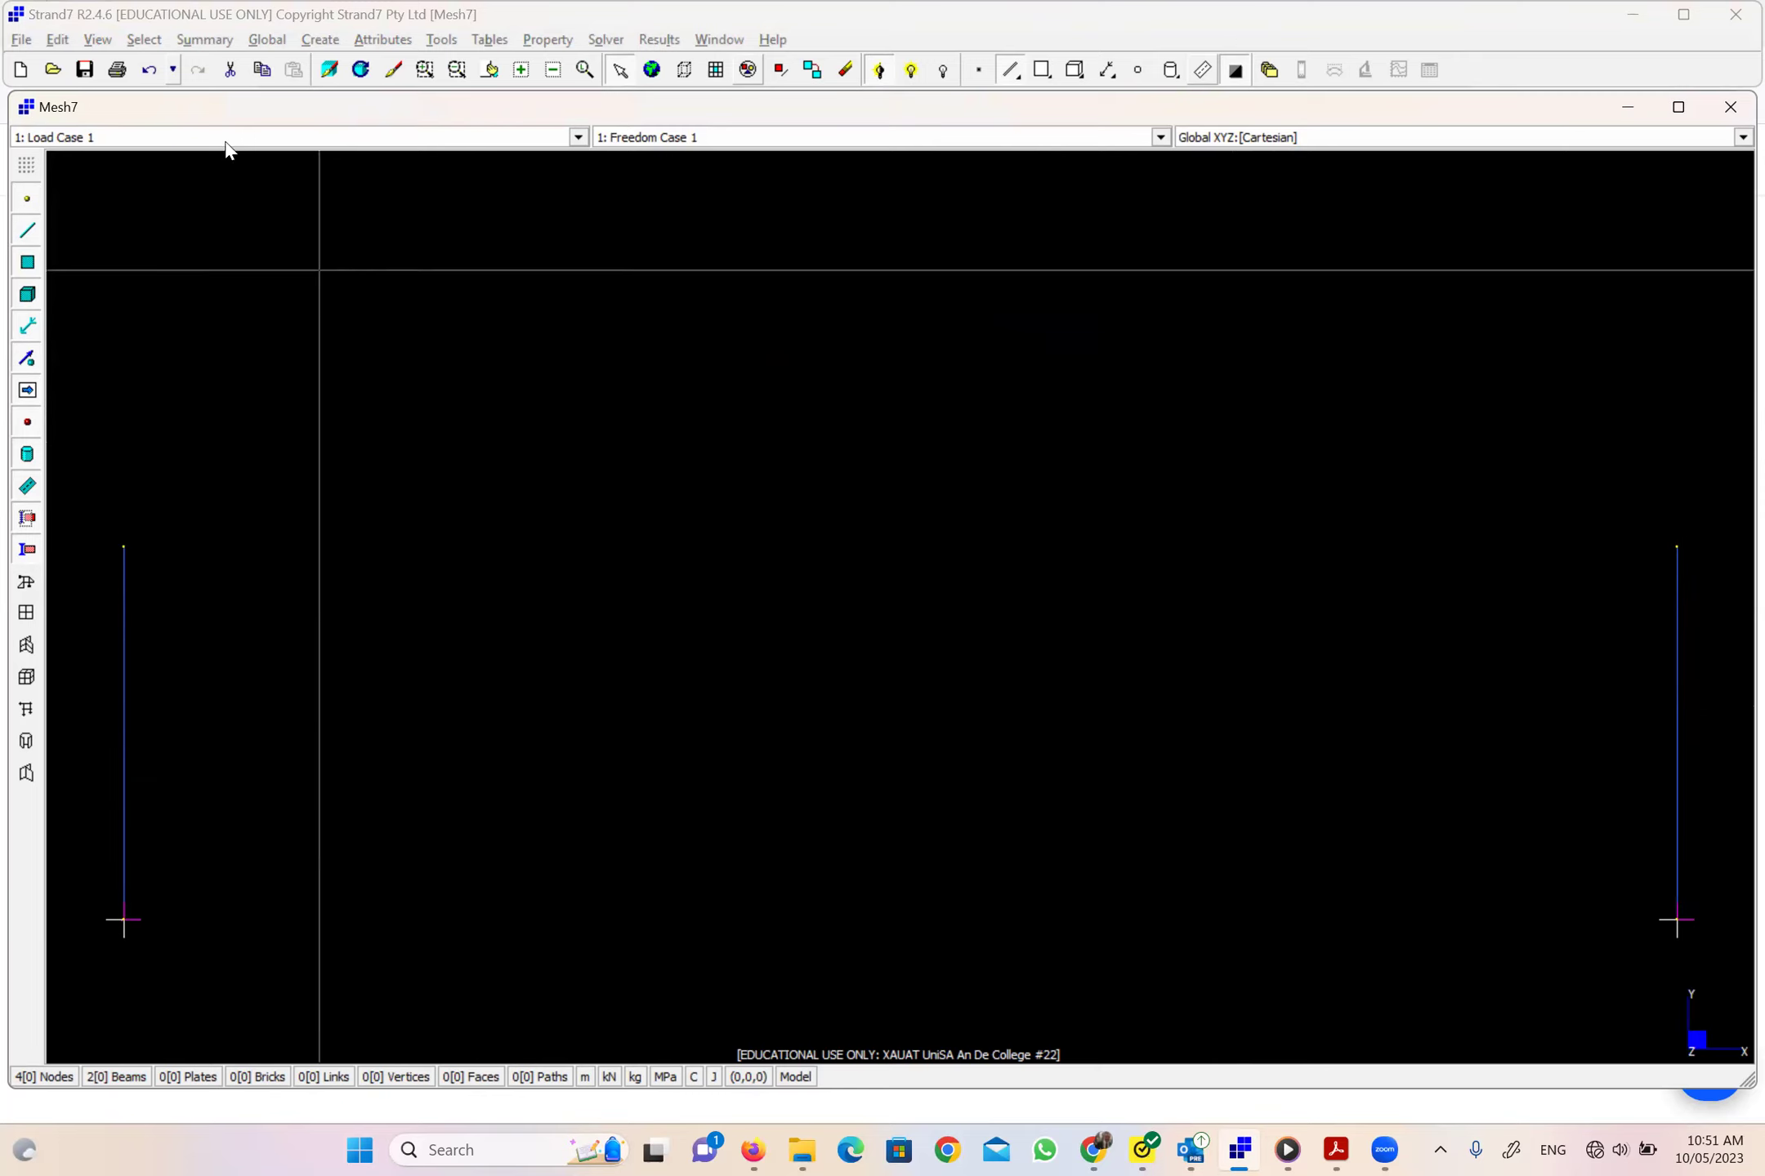
Recreate the apex node at X 5, Y 4.
click(325, 41)
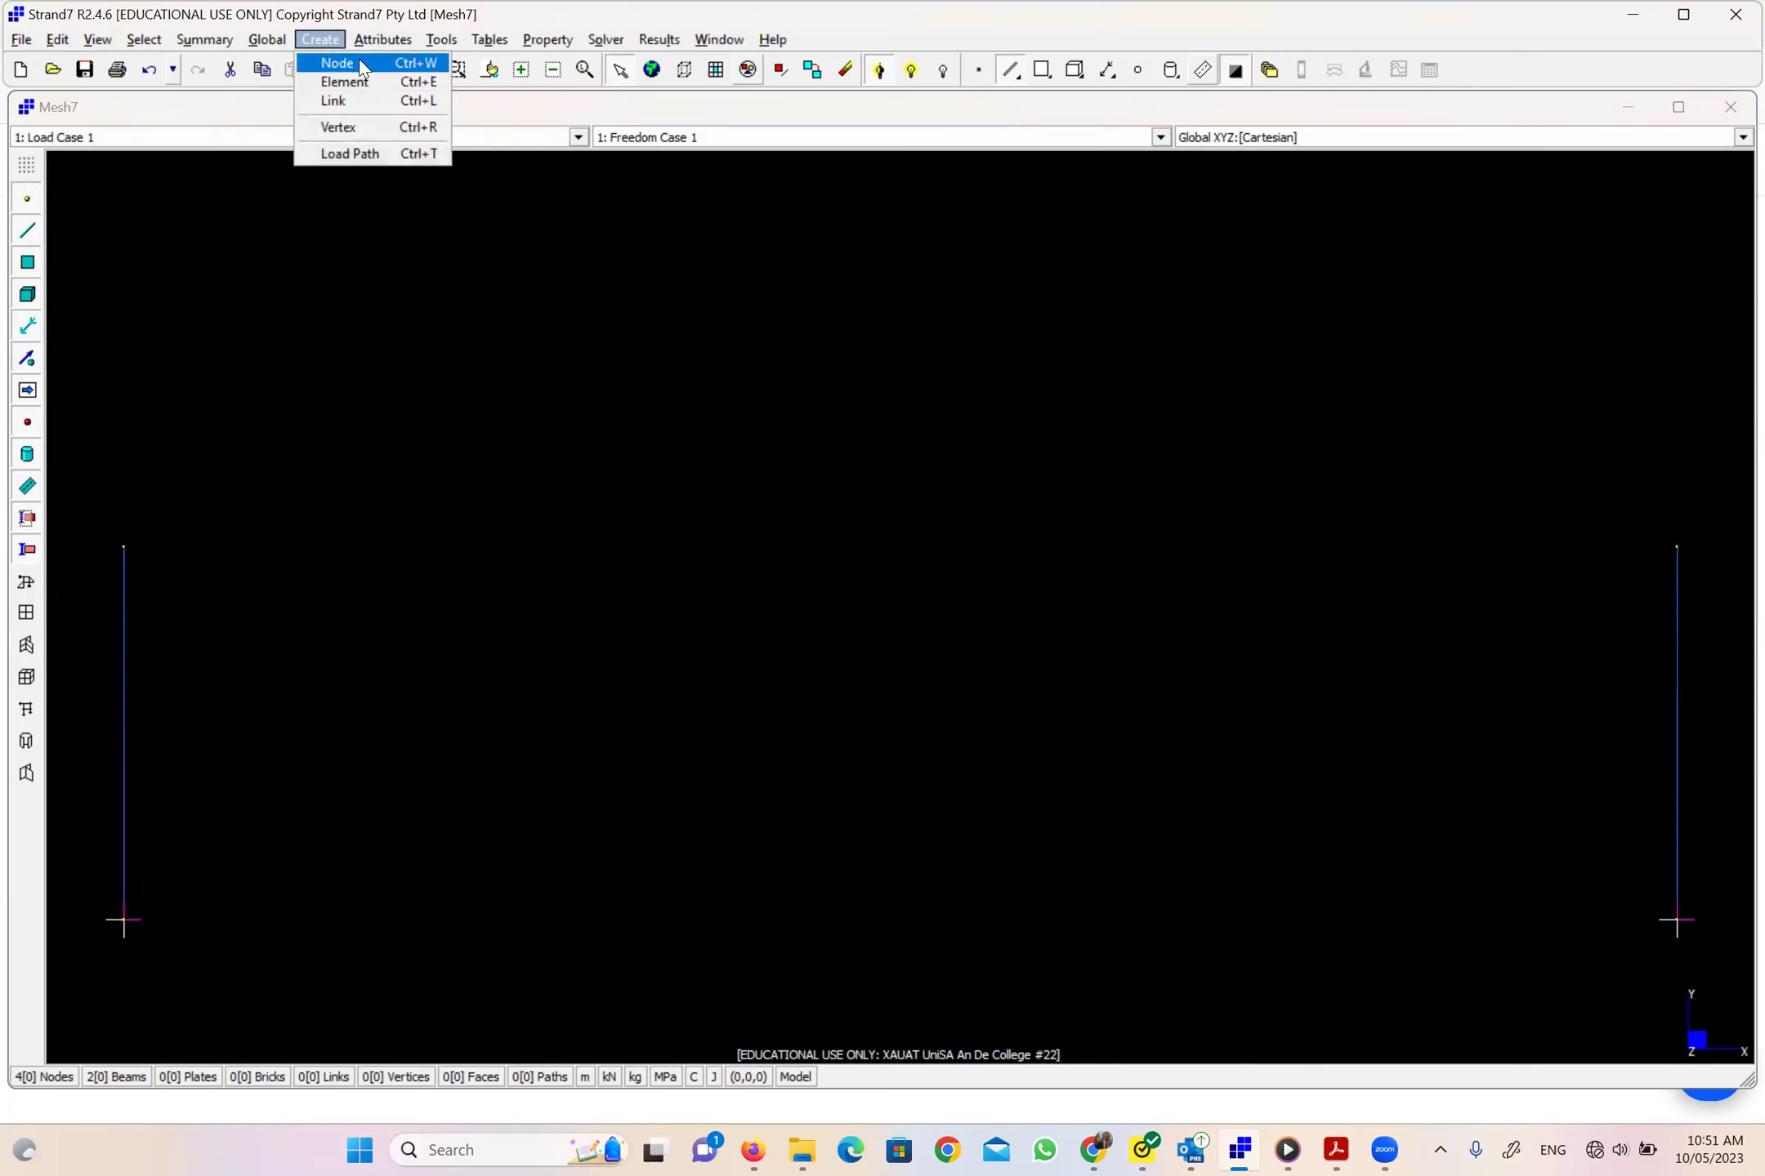
click(331, 60)
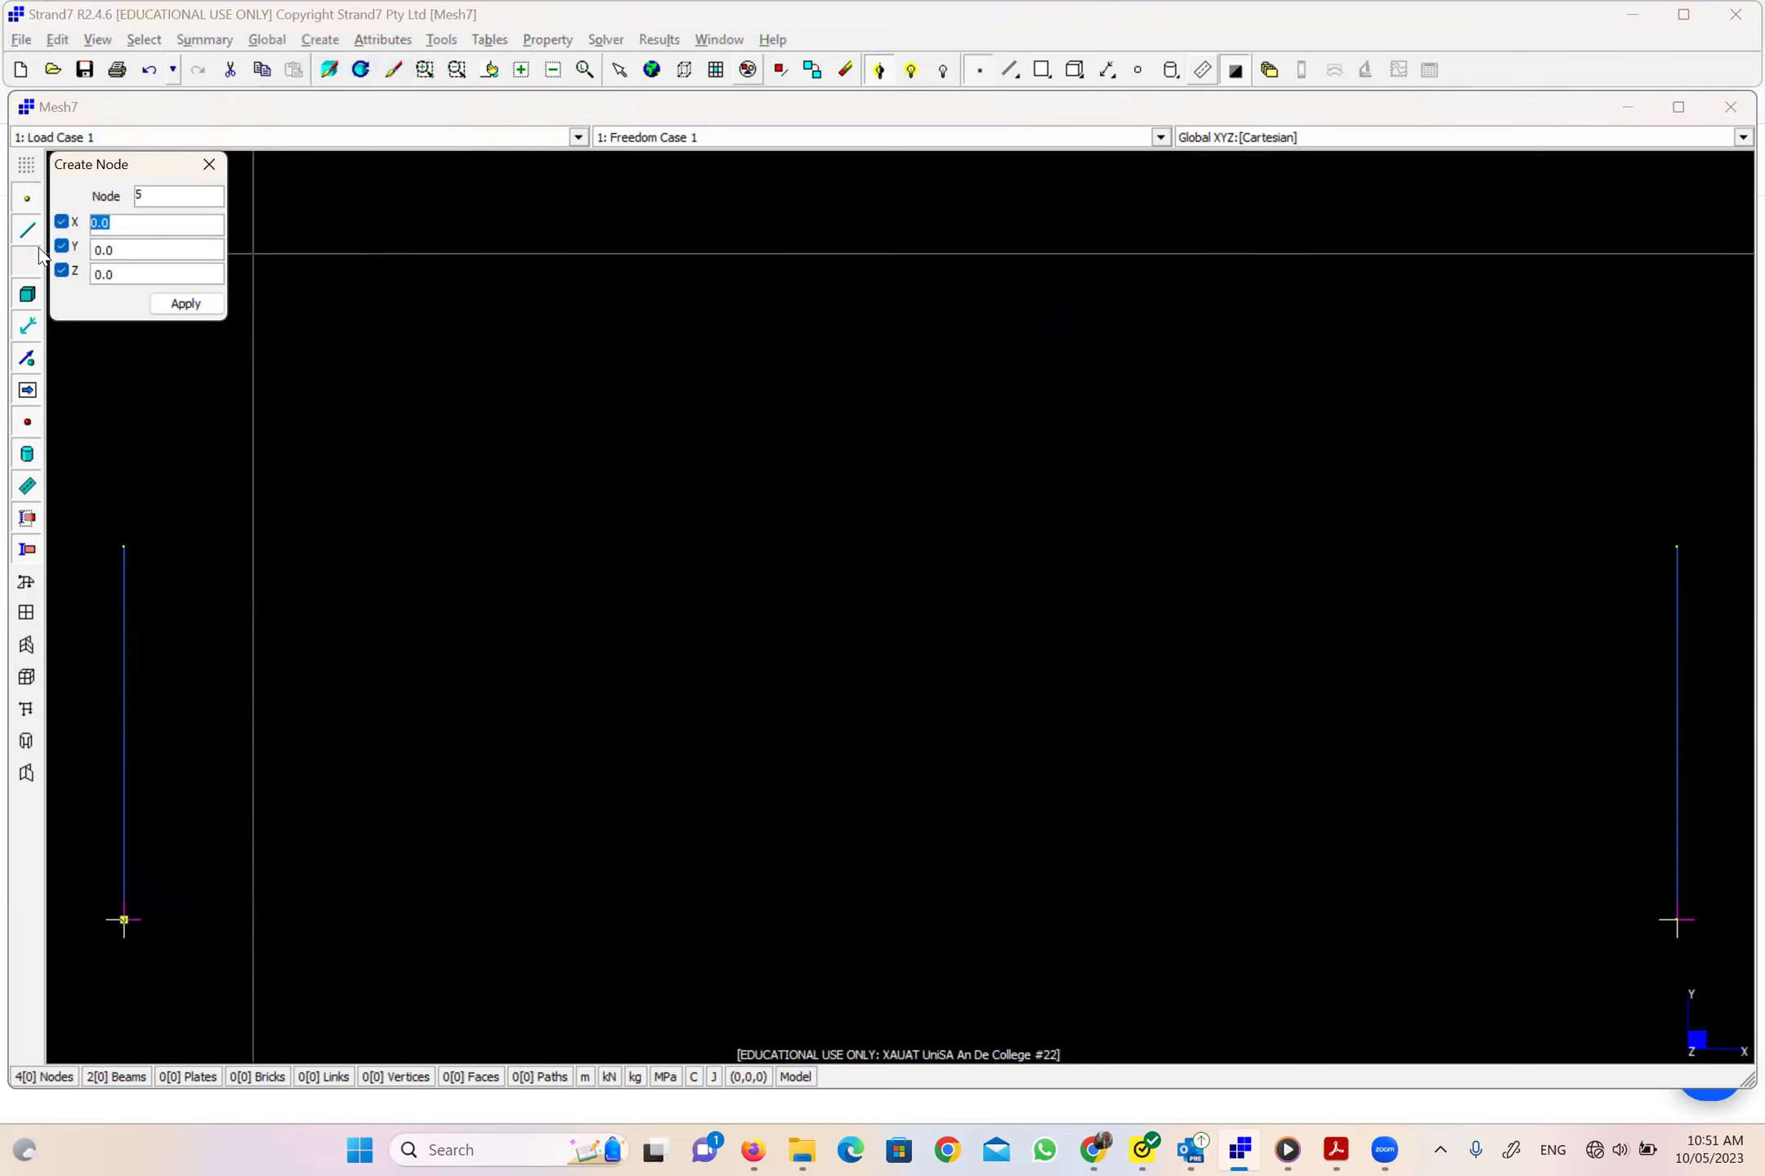
text(5)
key(Tab)
text(4)
click(185, 303)
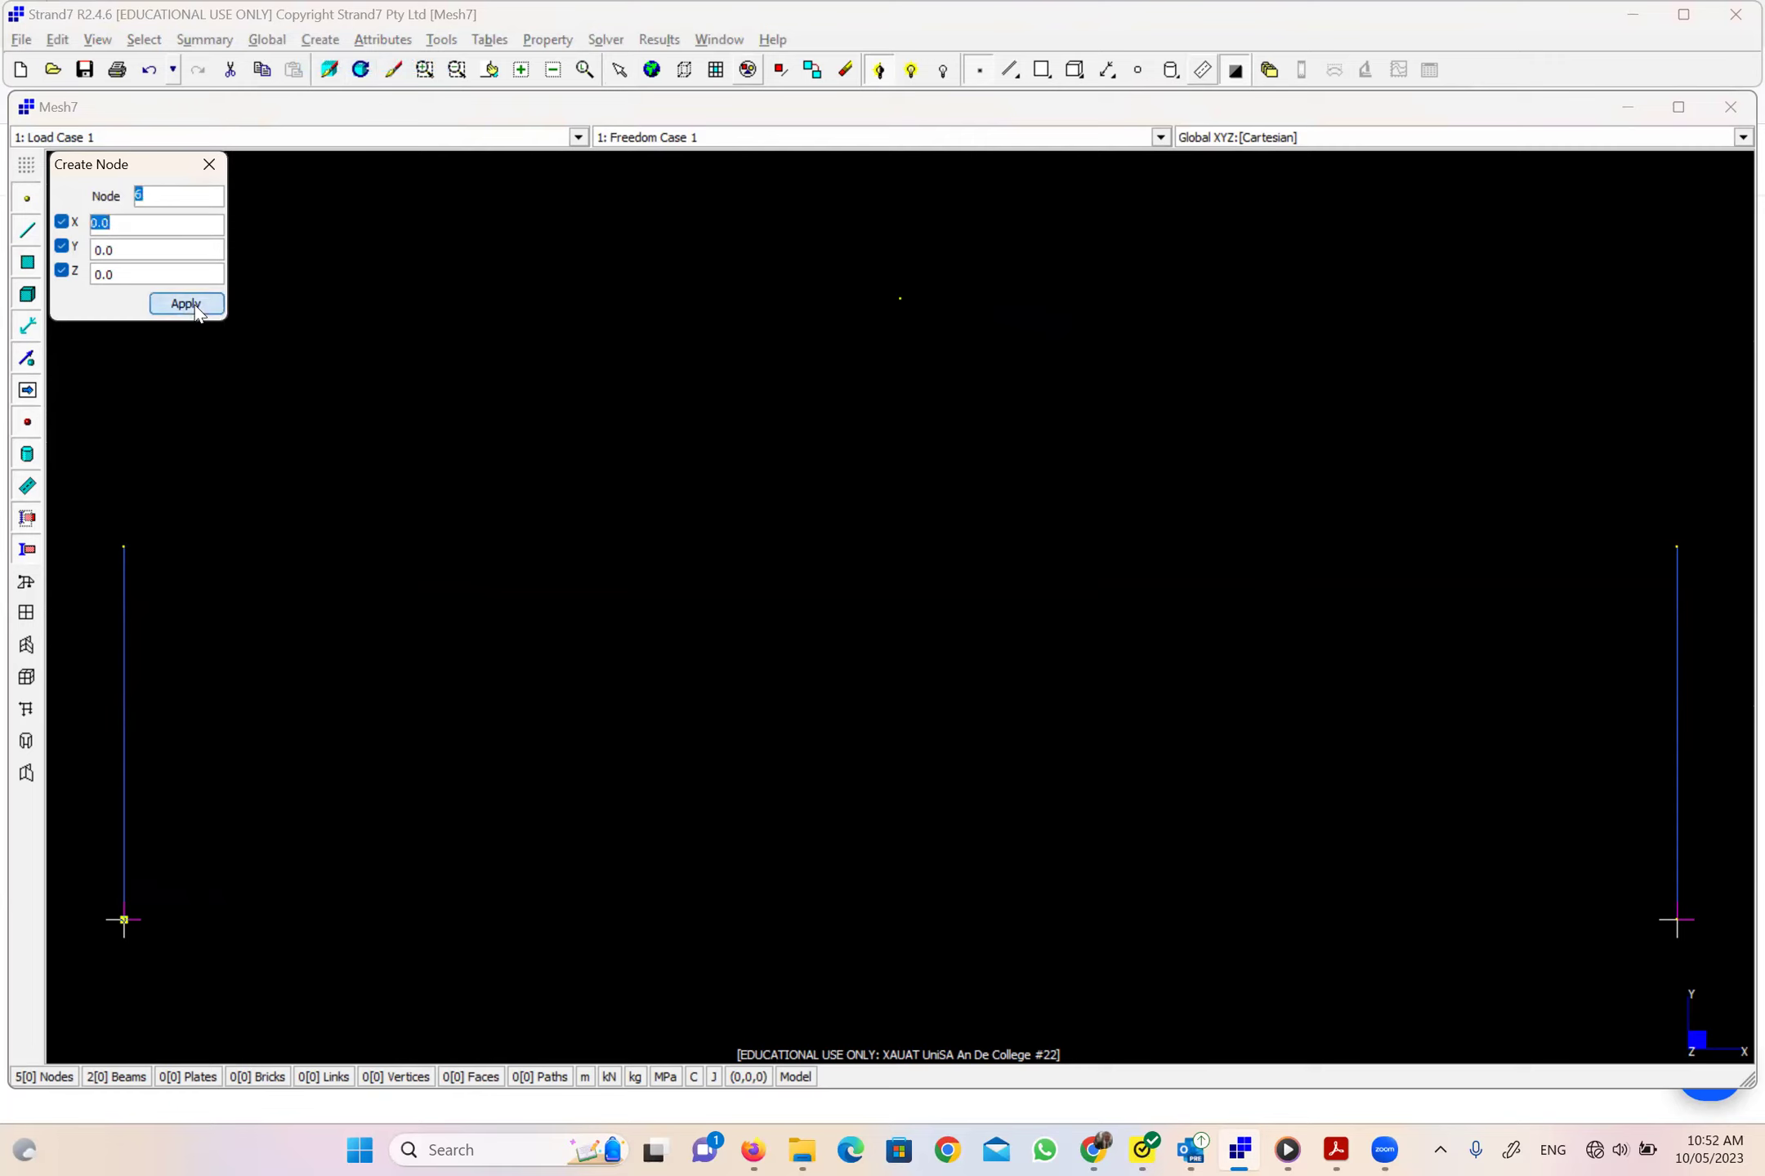
click(209, 165)
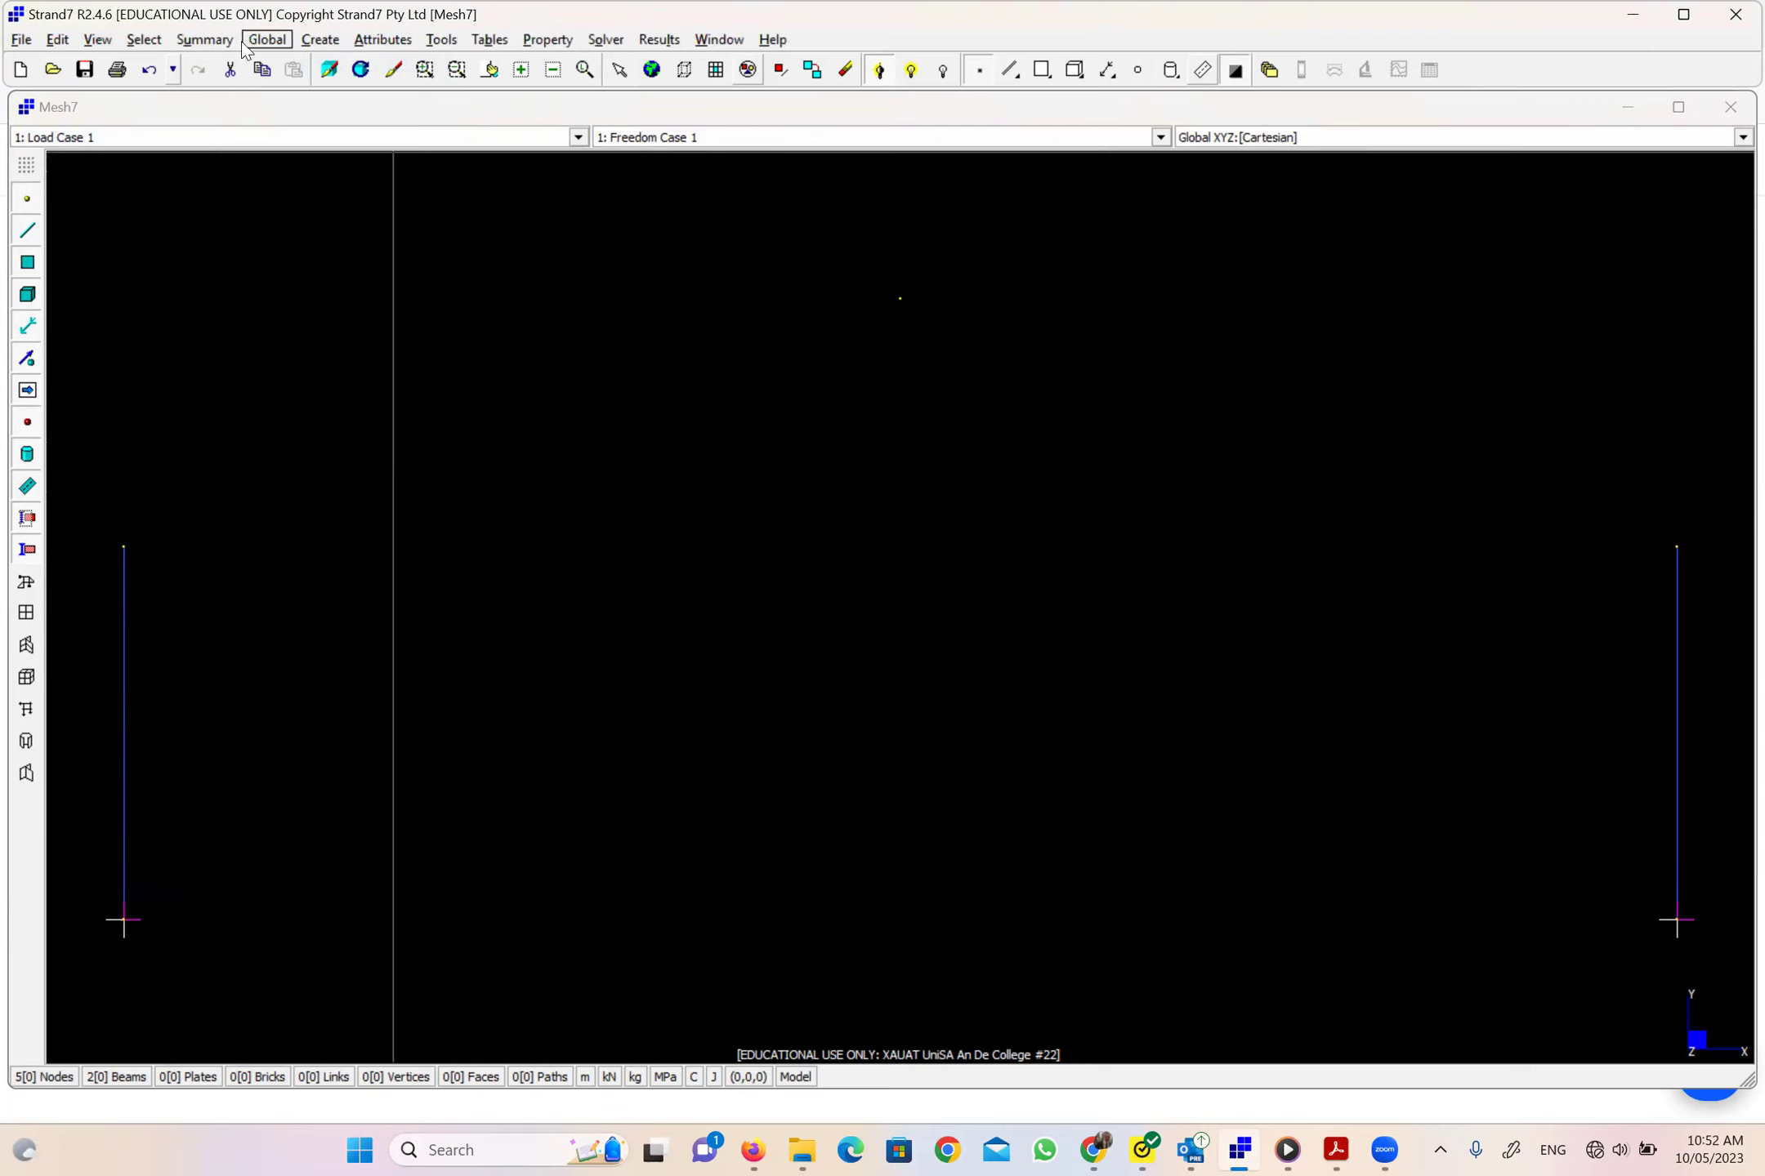
Create two Beam2 rafters with property 2, joining each eave node to the apex node.
click(310, 41)
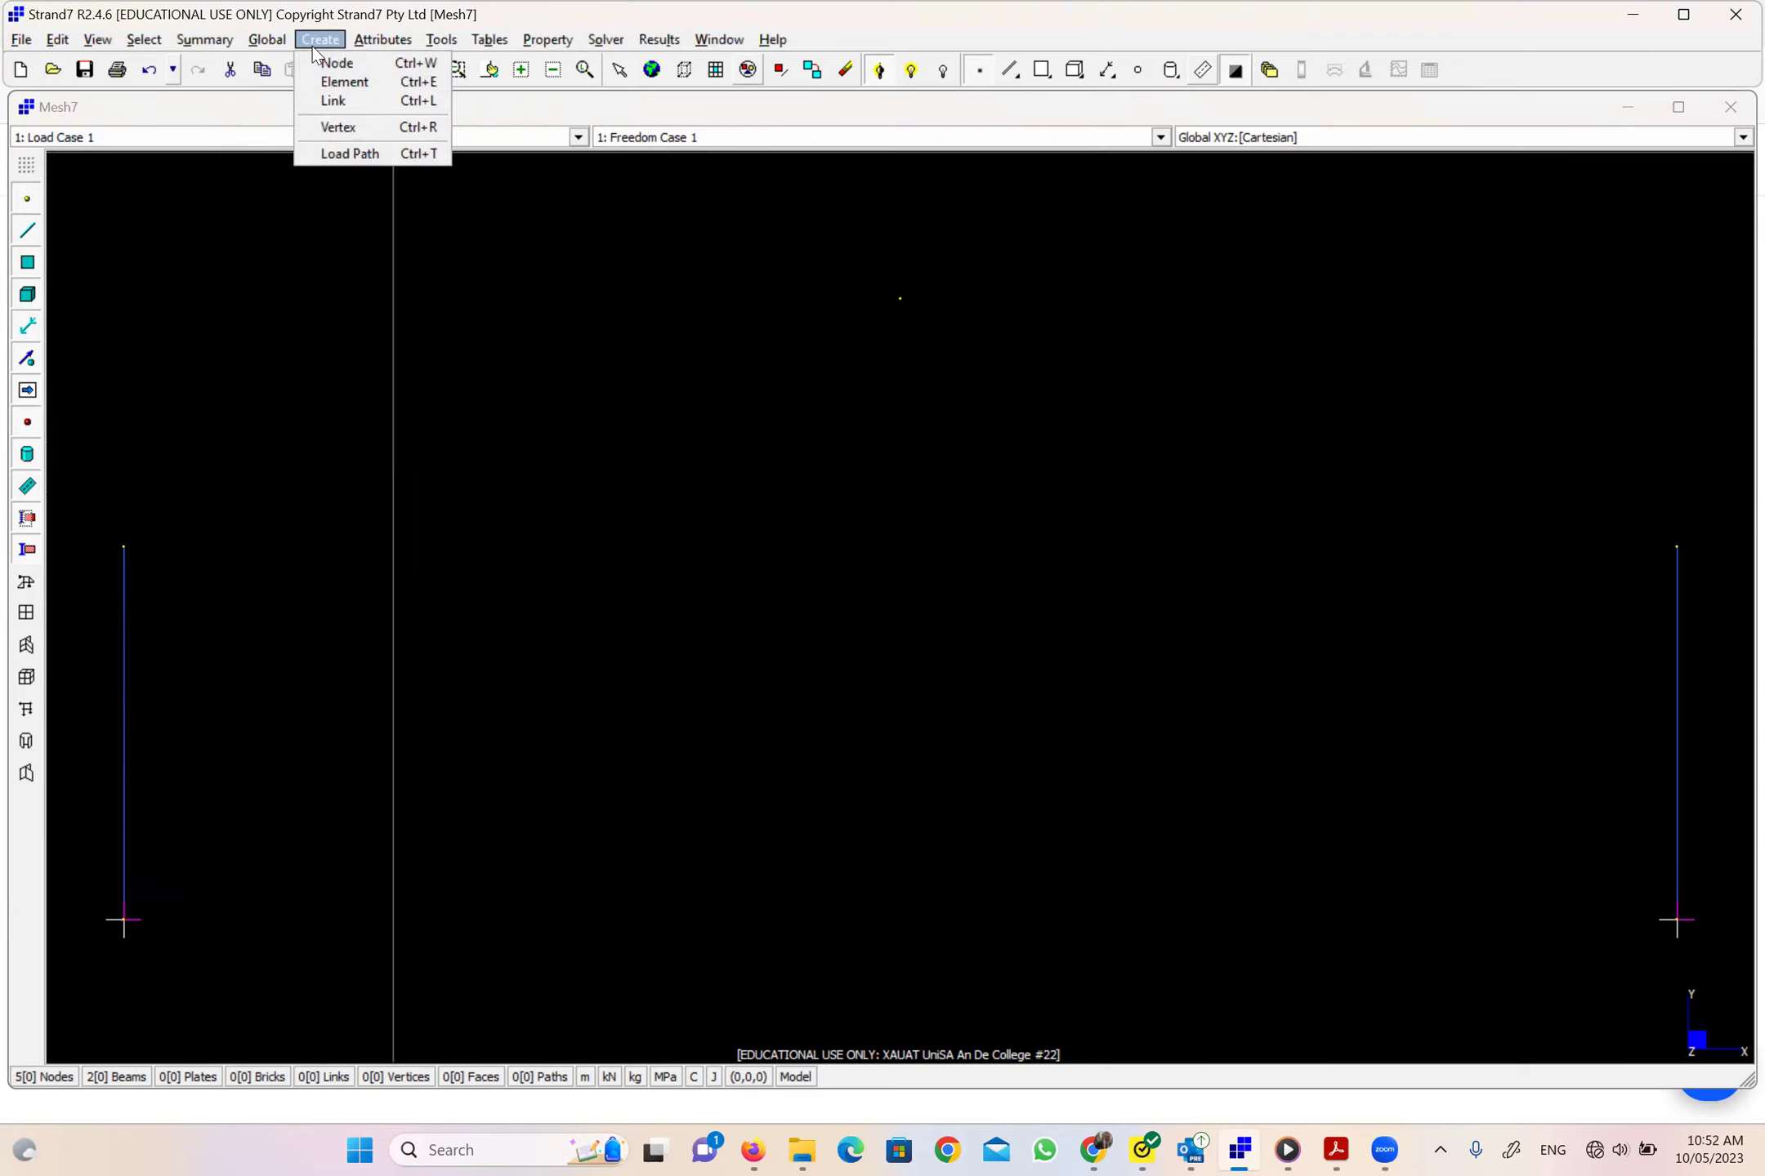
click(325, 75)
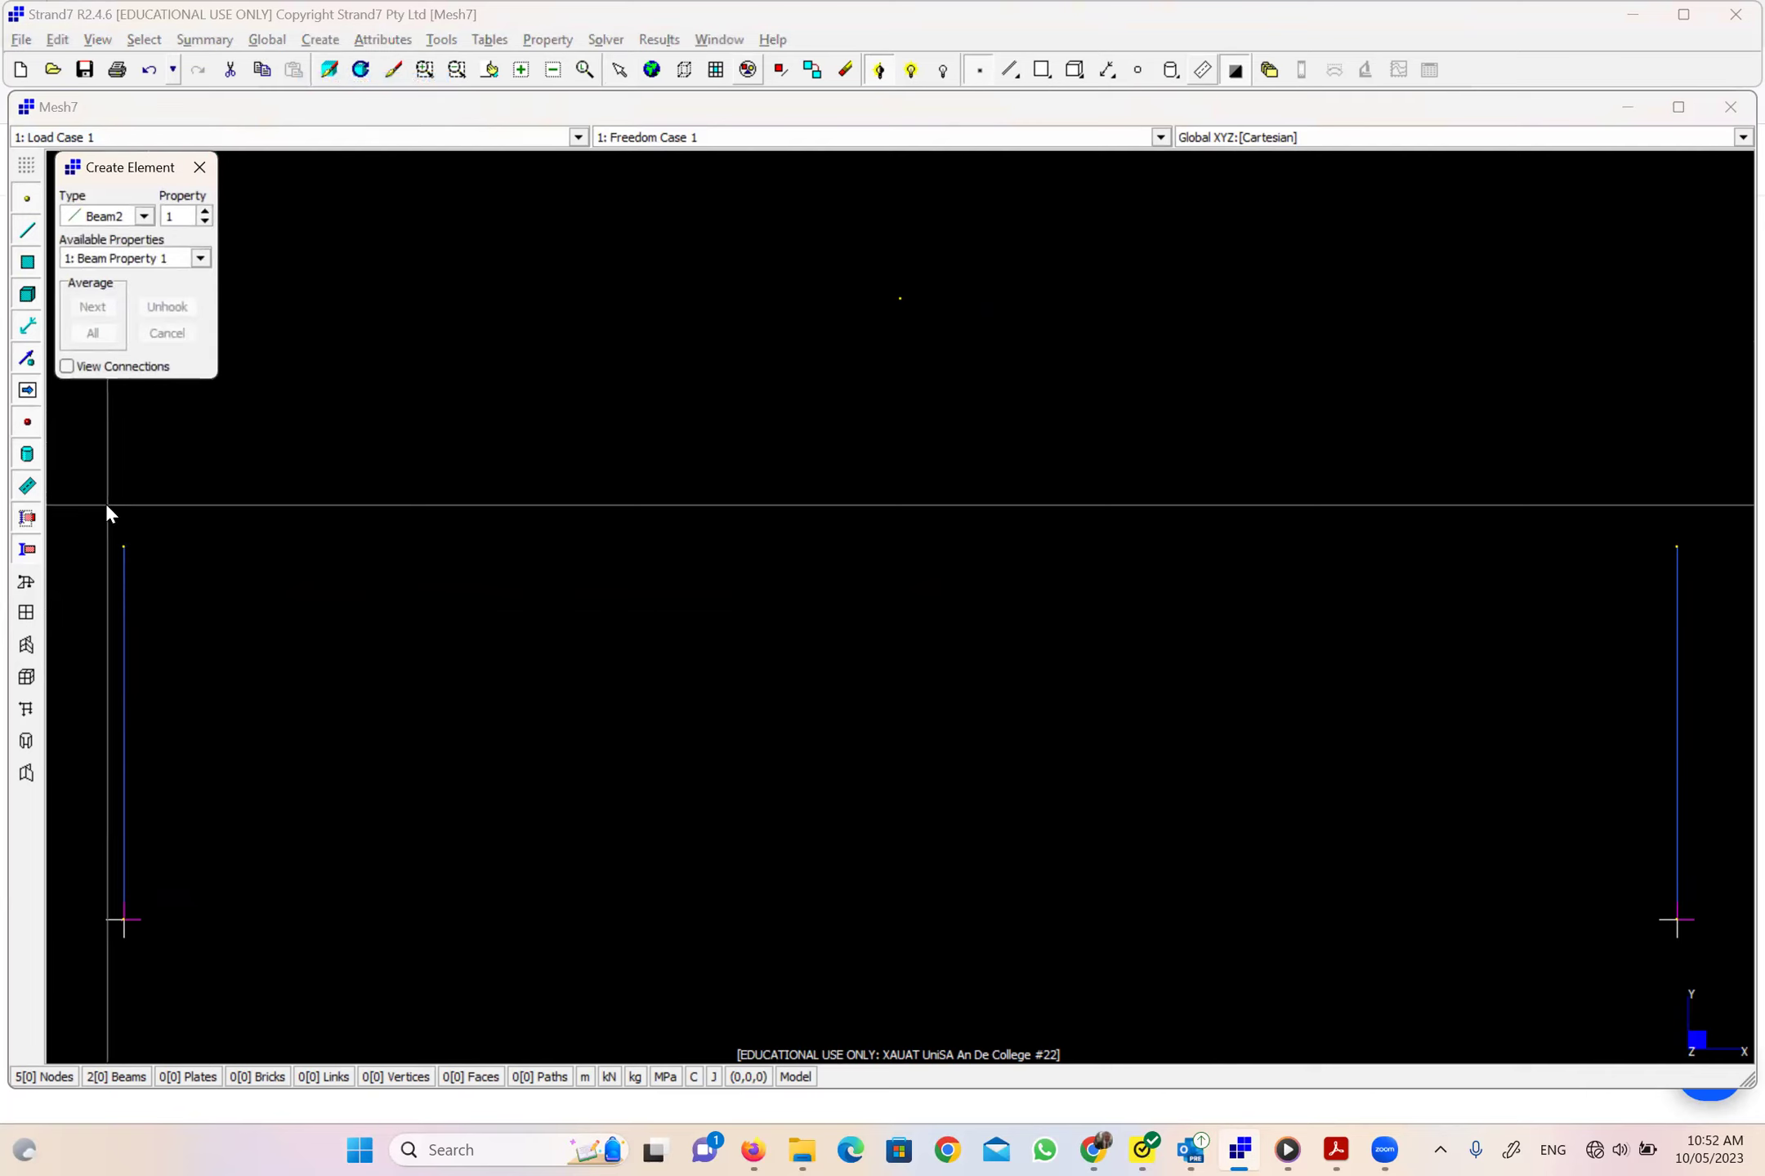
click(204, 210)
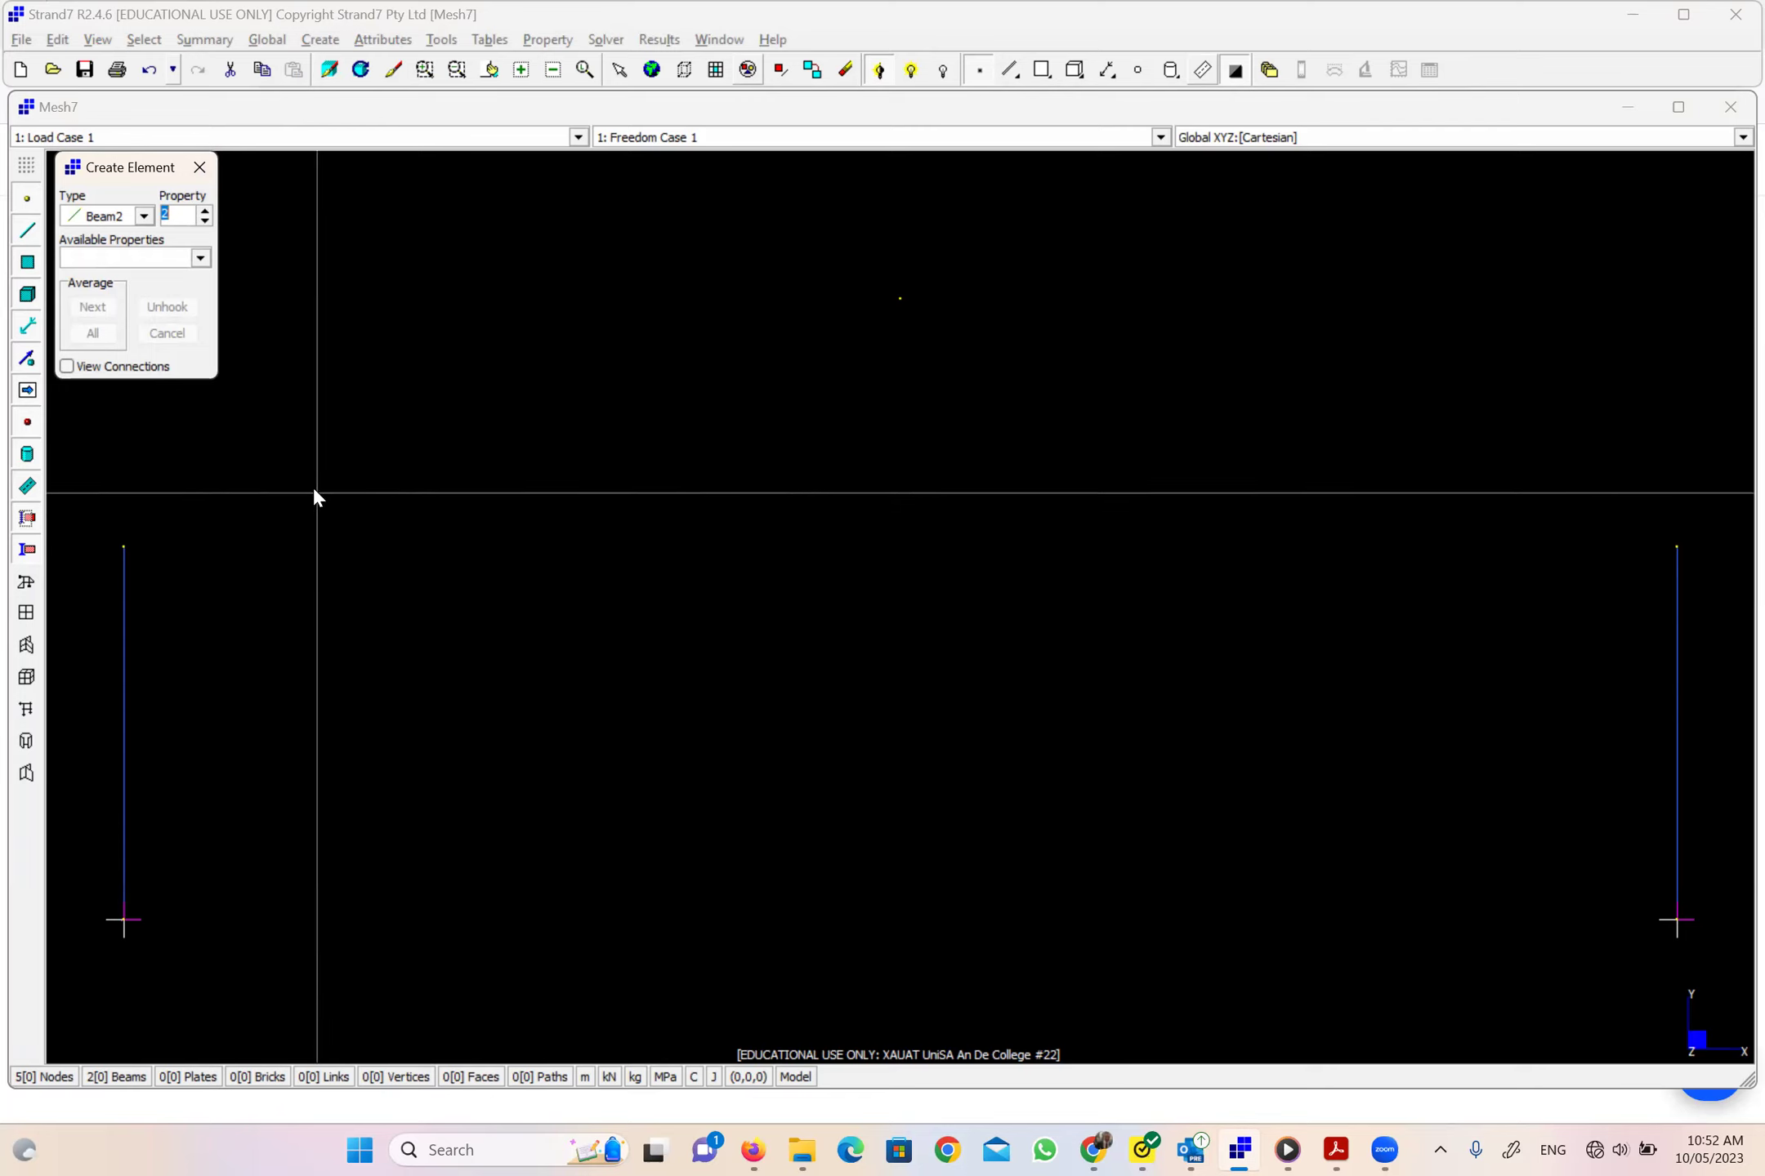
click(122, 545)
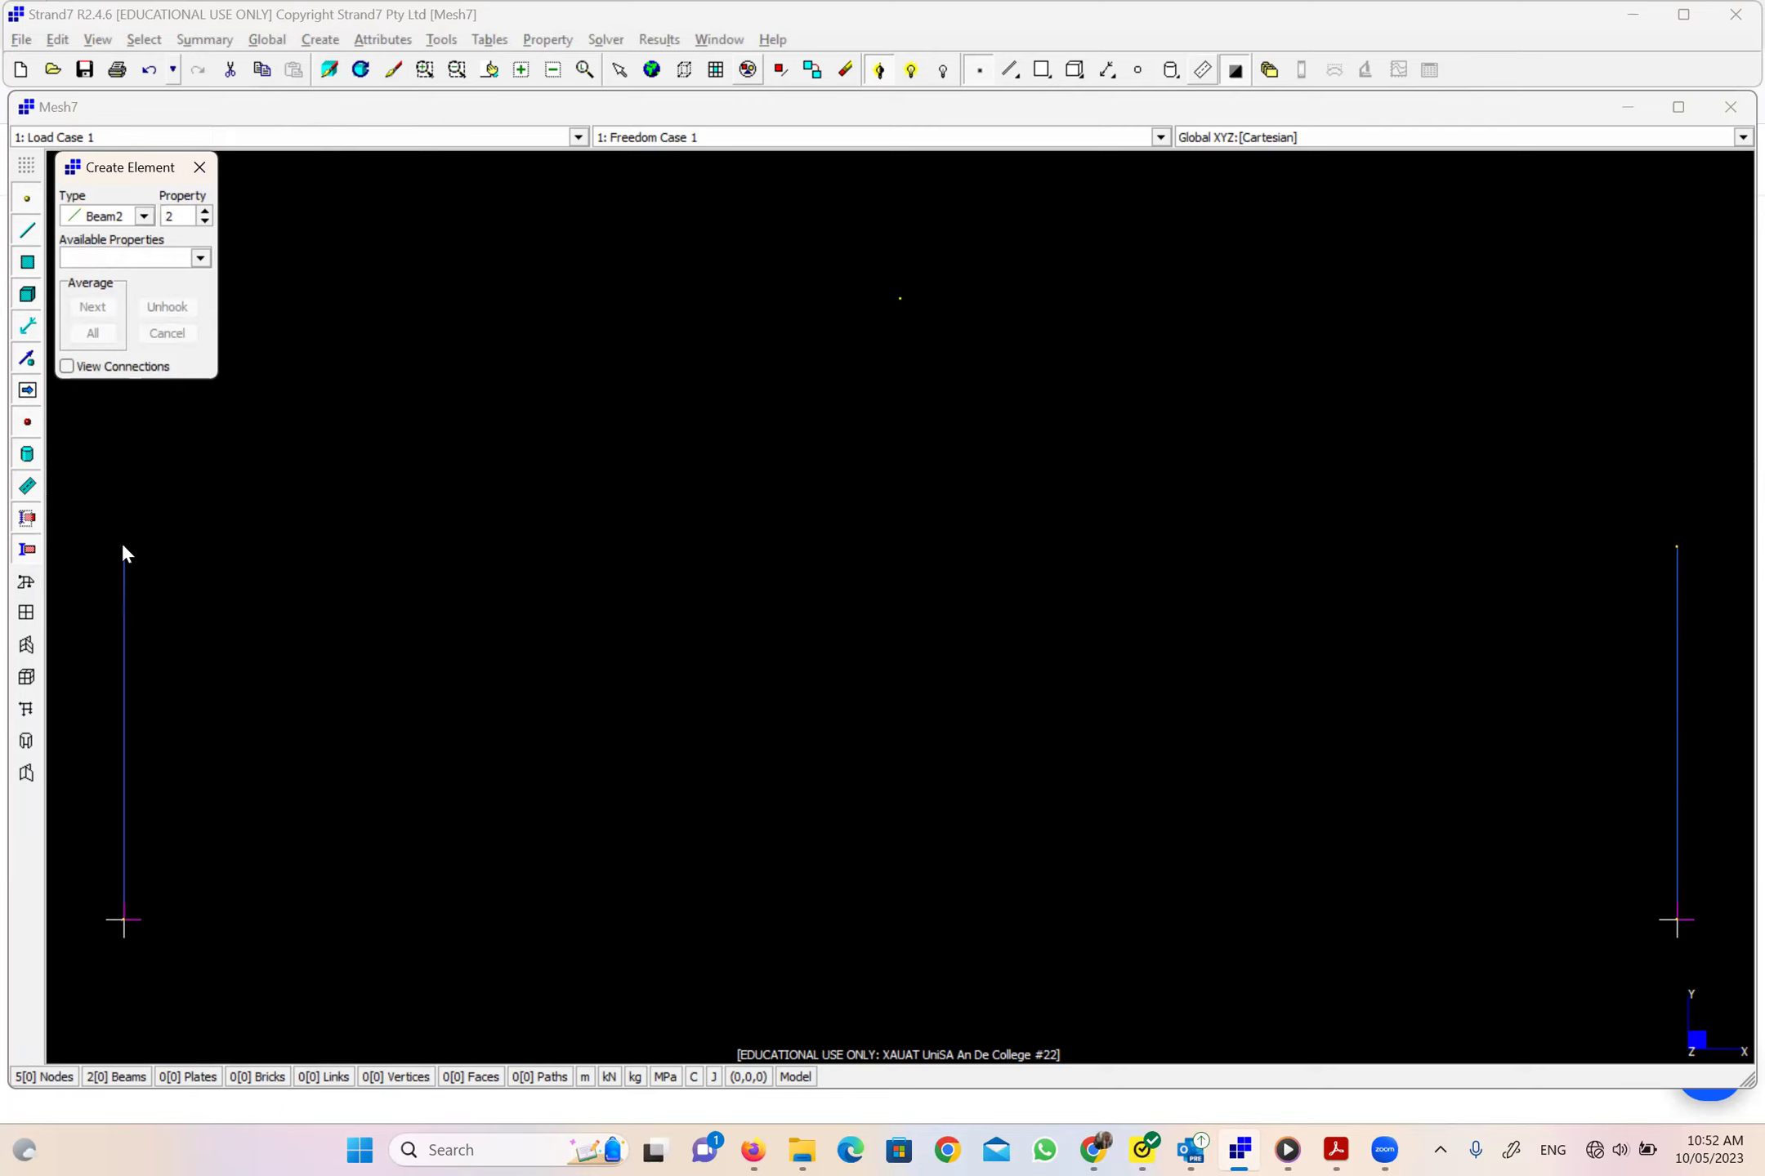
click(897, 299)
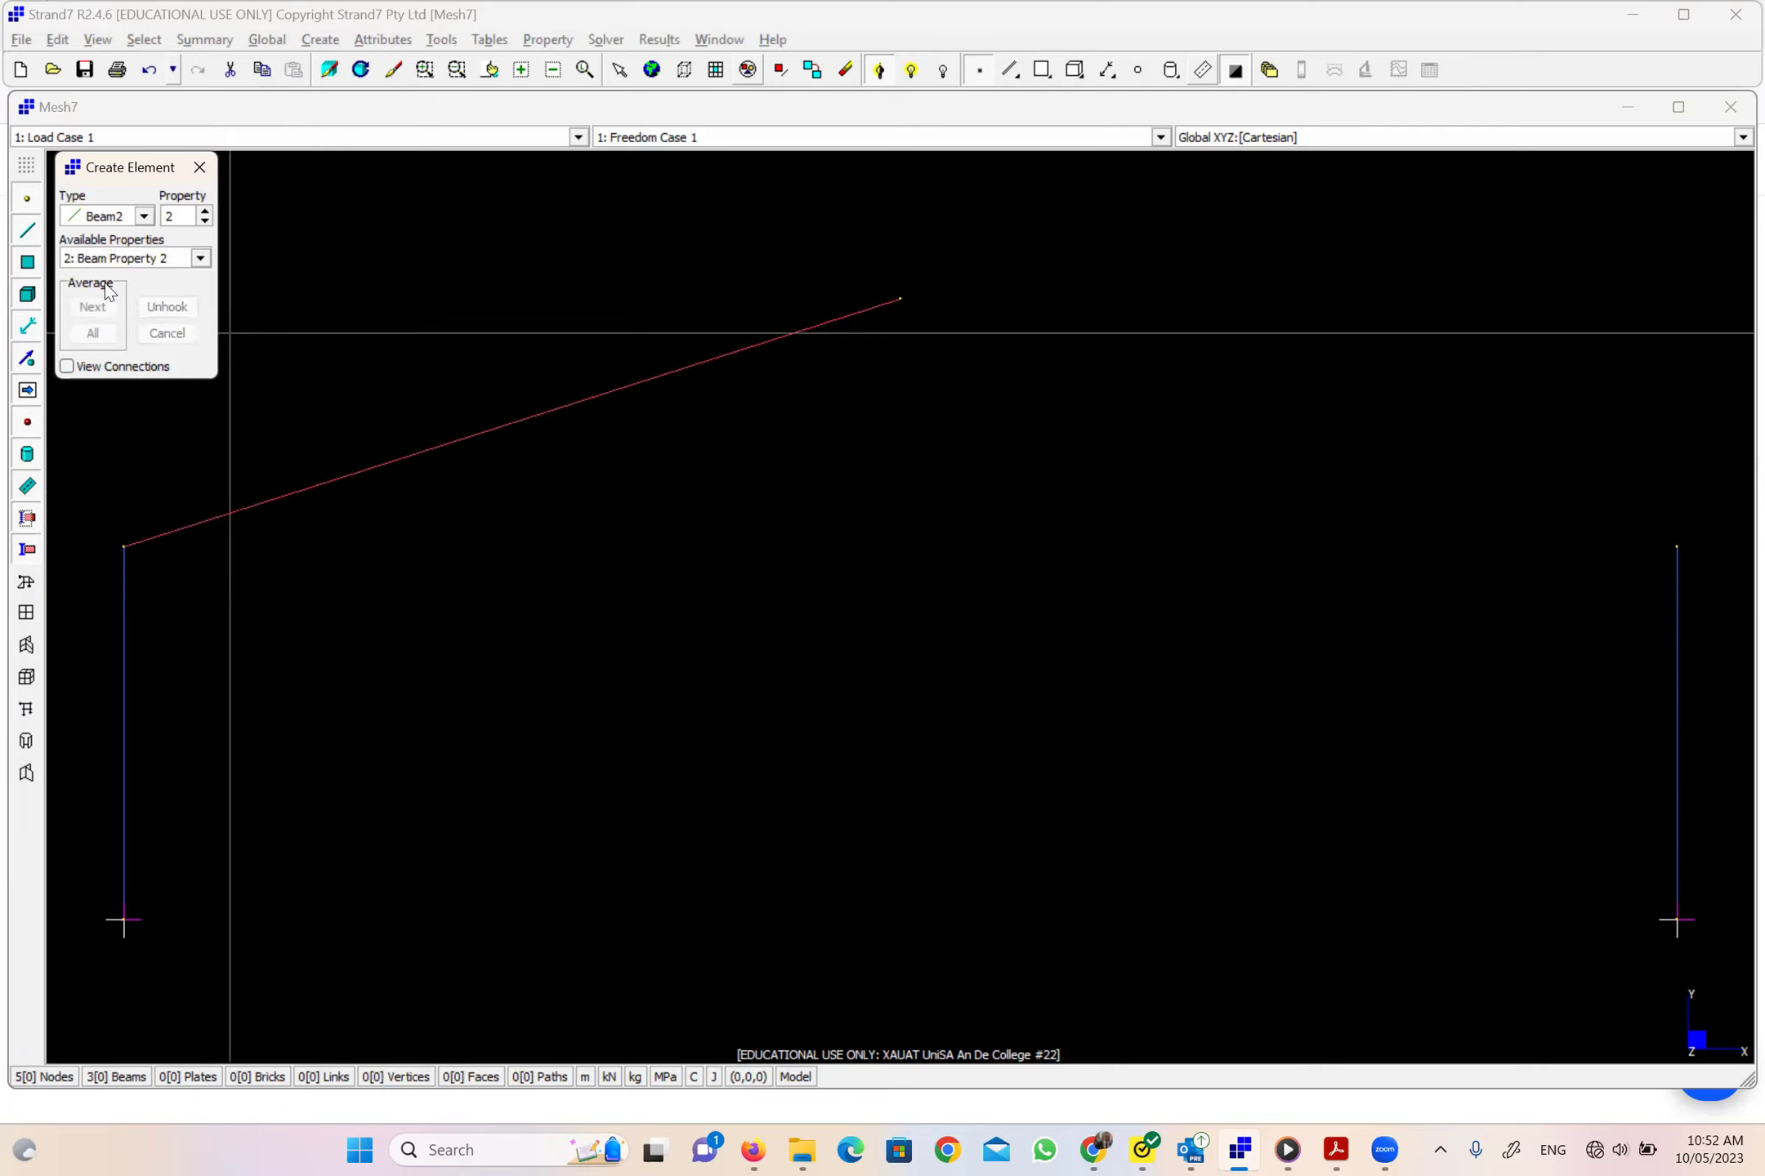
click(900, 299)
click(1675, 545)
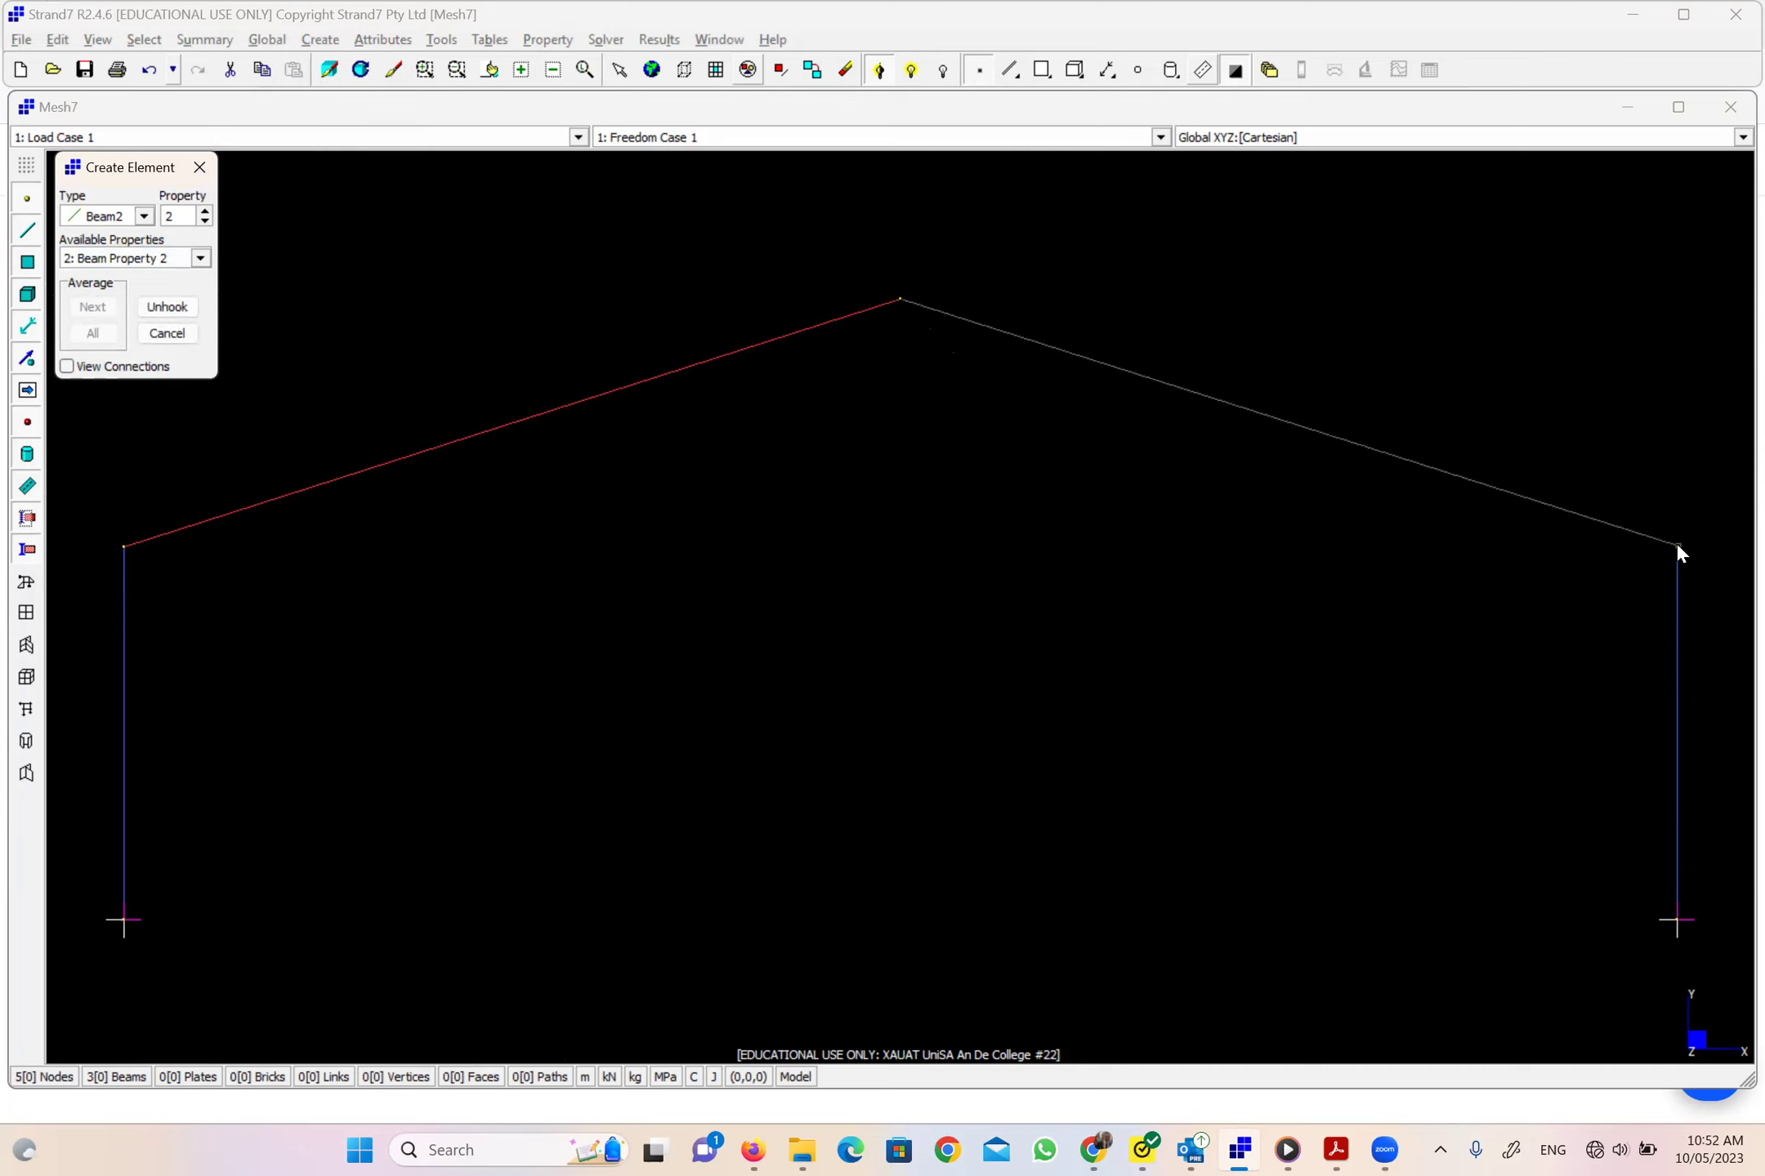
click(199, 167)
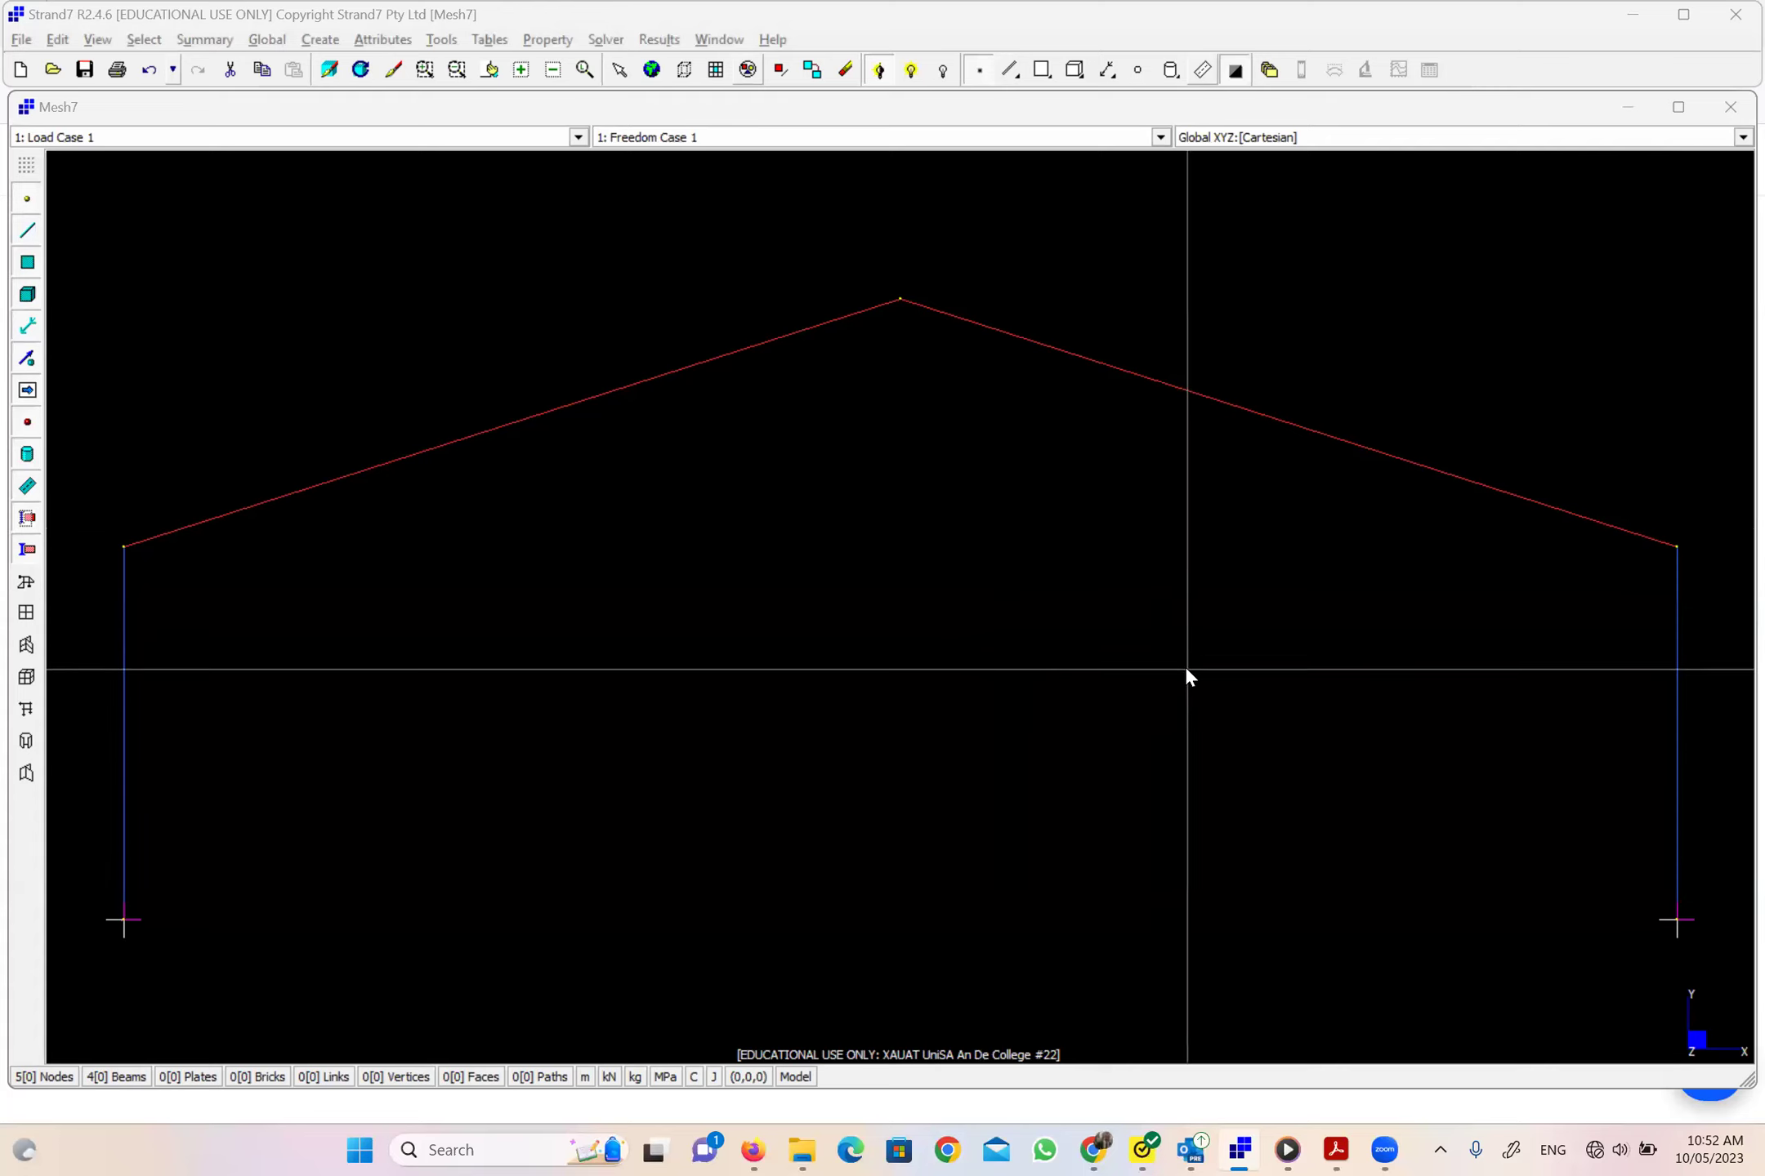
Rename beam property 1 as Columns.
click(553, 40)
click(560, 62)
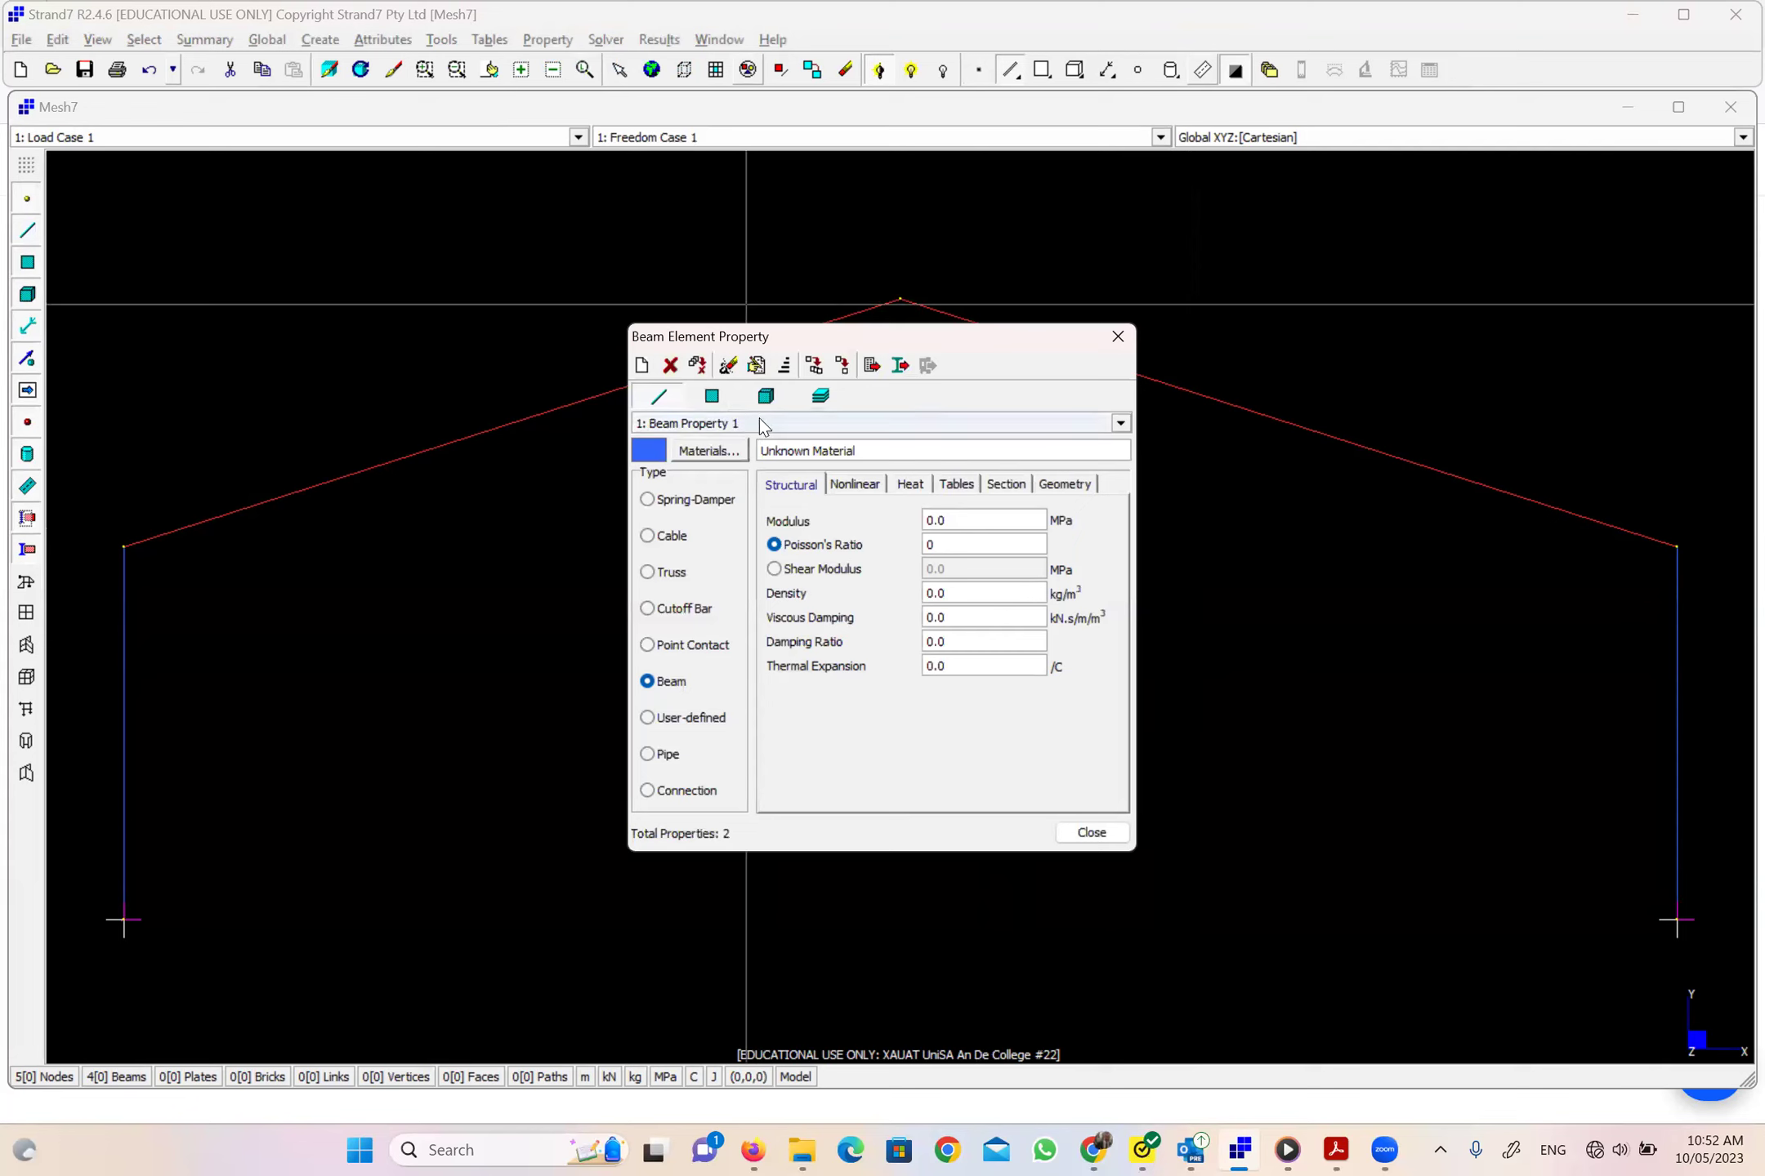
click(726, 365)
click(853, 630)
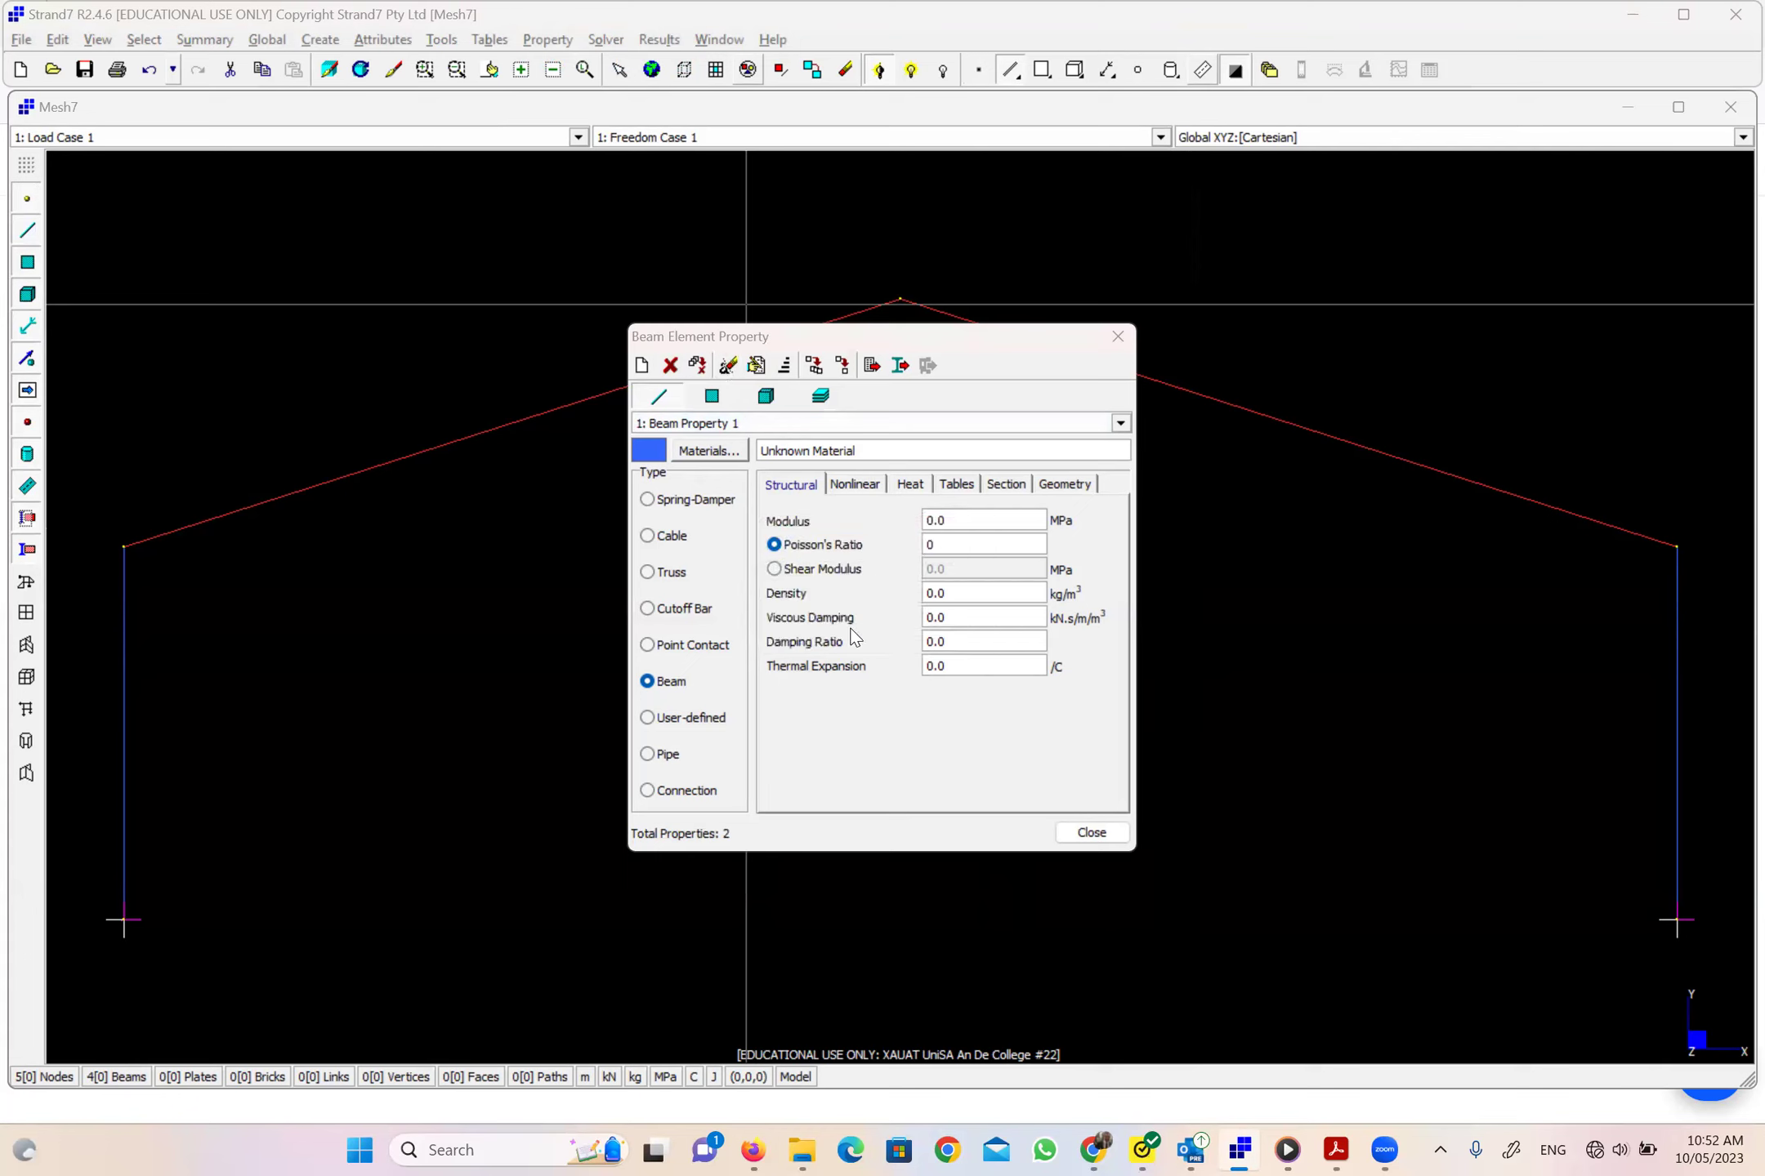
click(756, 365)
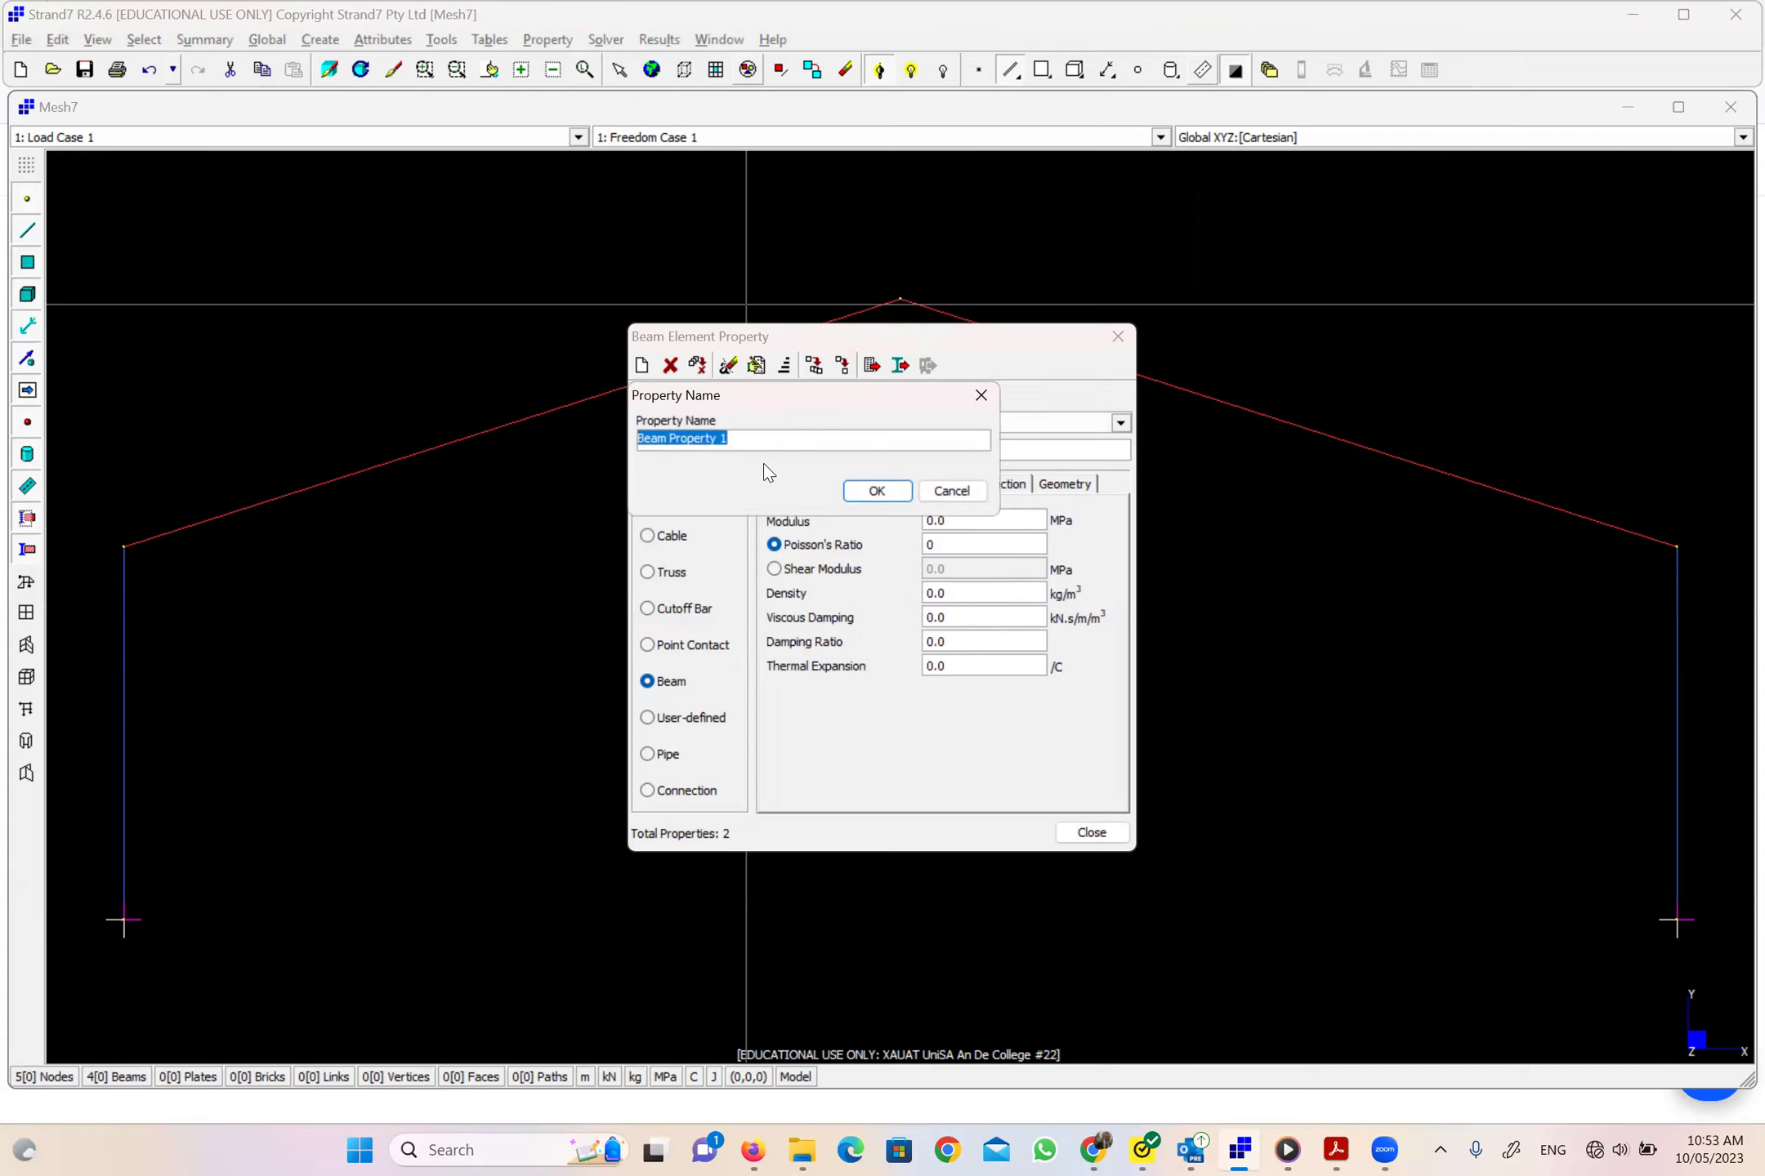
text(Columns)
click(877, 491)
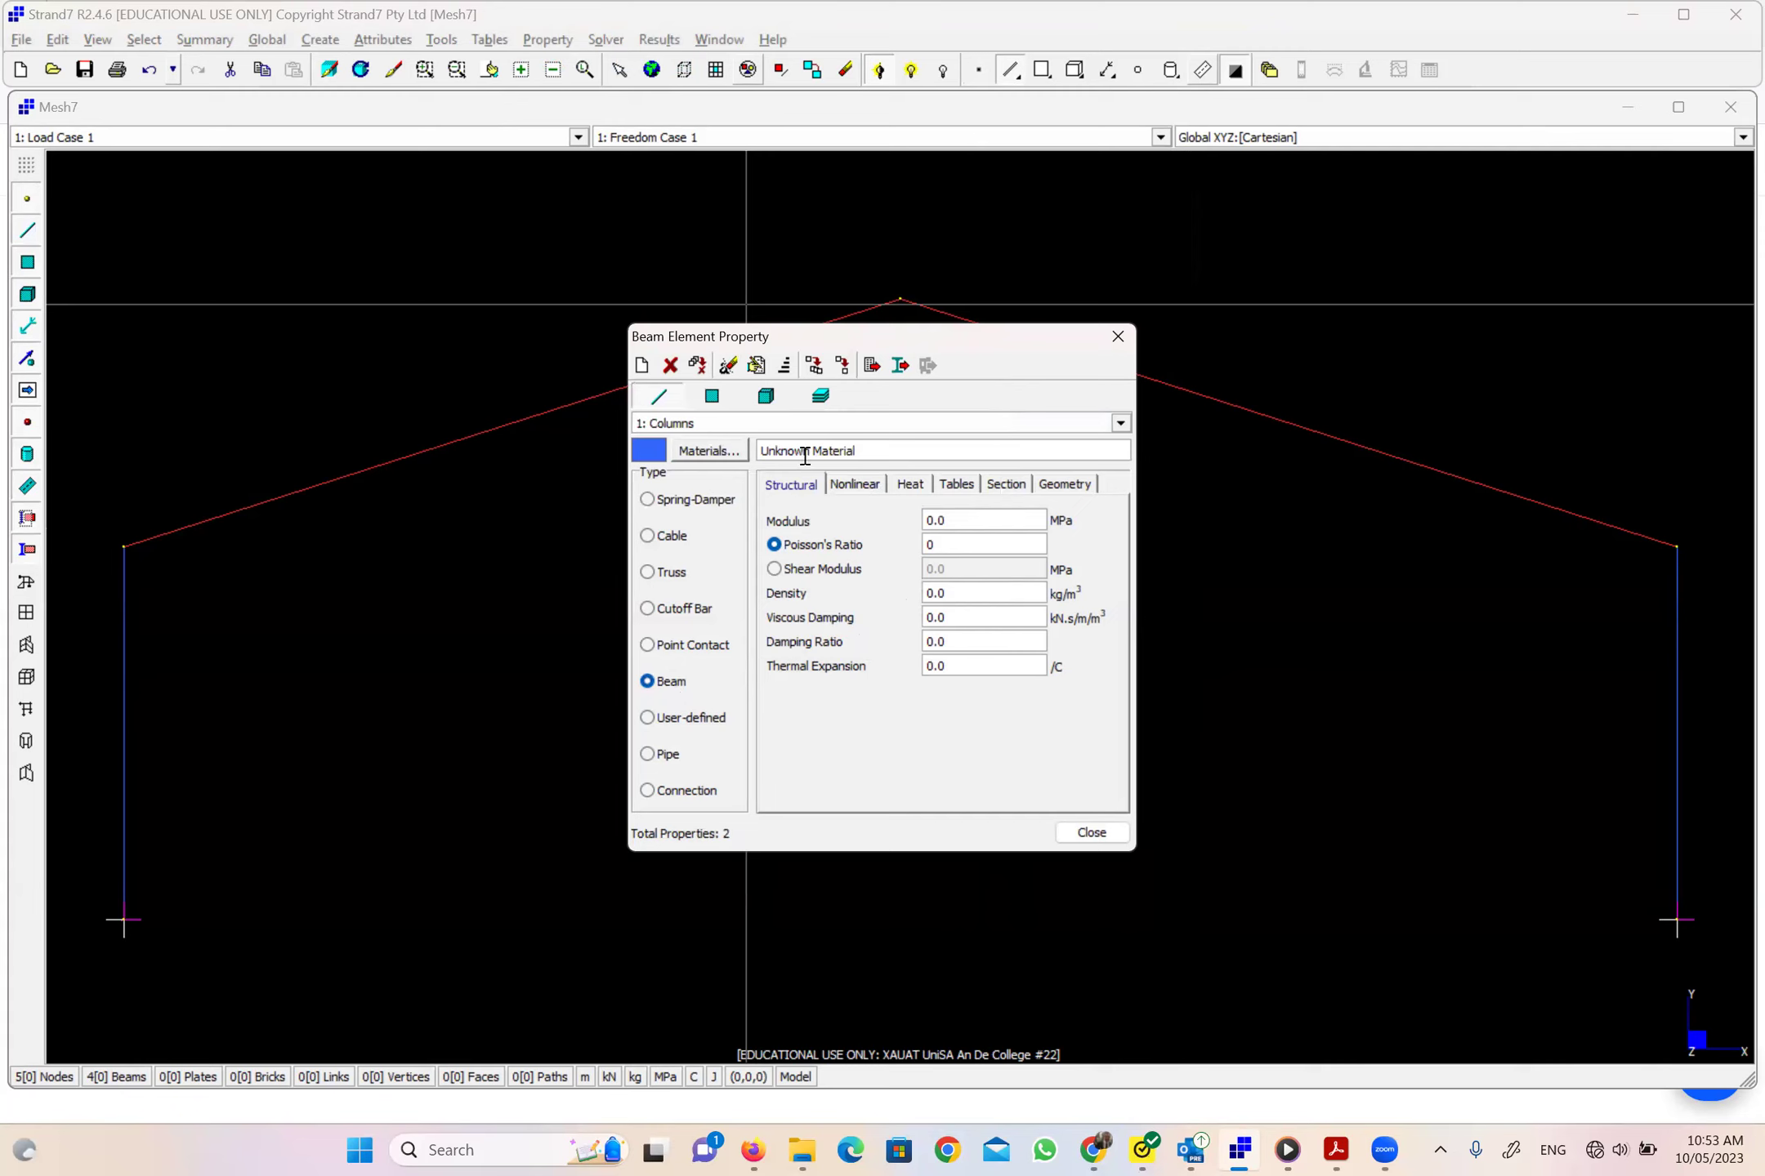
Assign the Steel material from the Steel (Structural) collection to the Columns property and set its display colour to light violet.
click(708, 450)
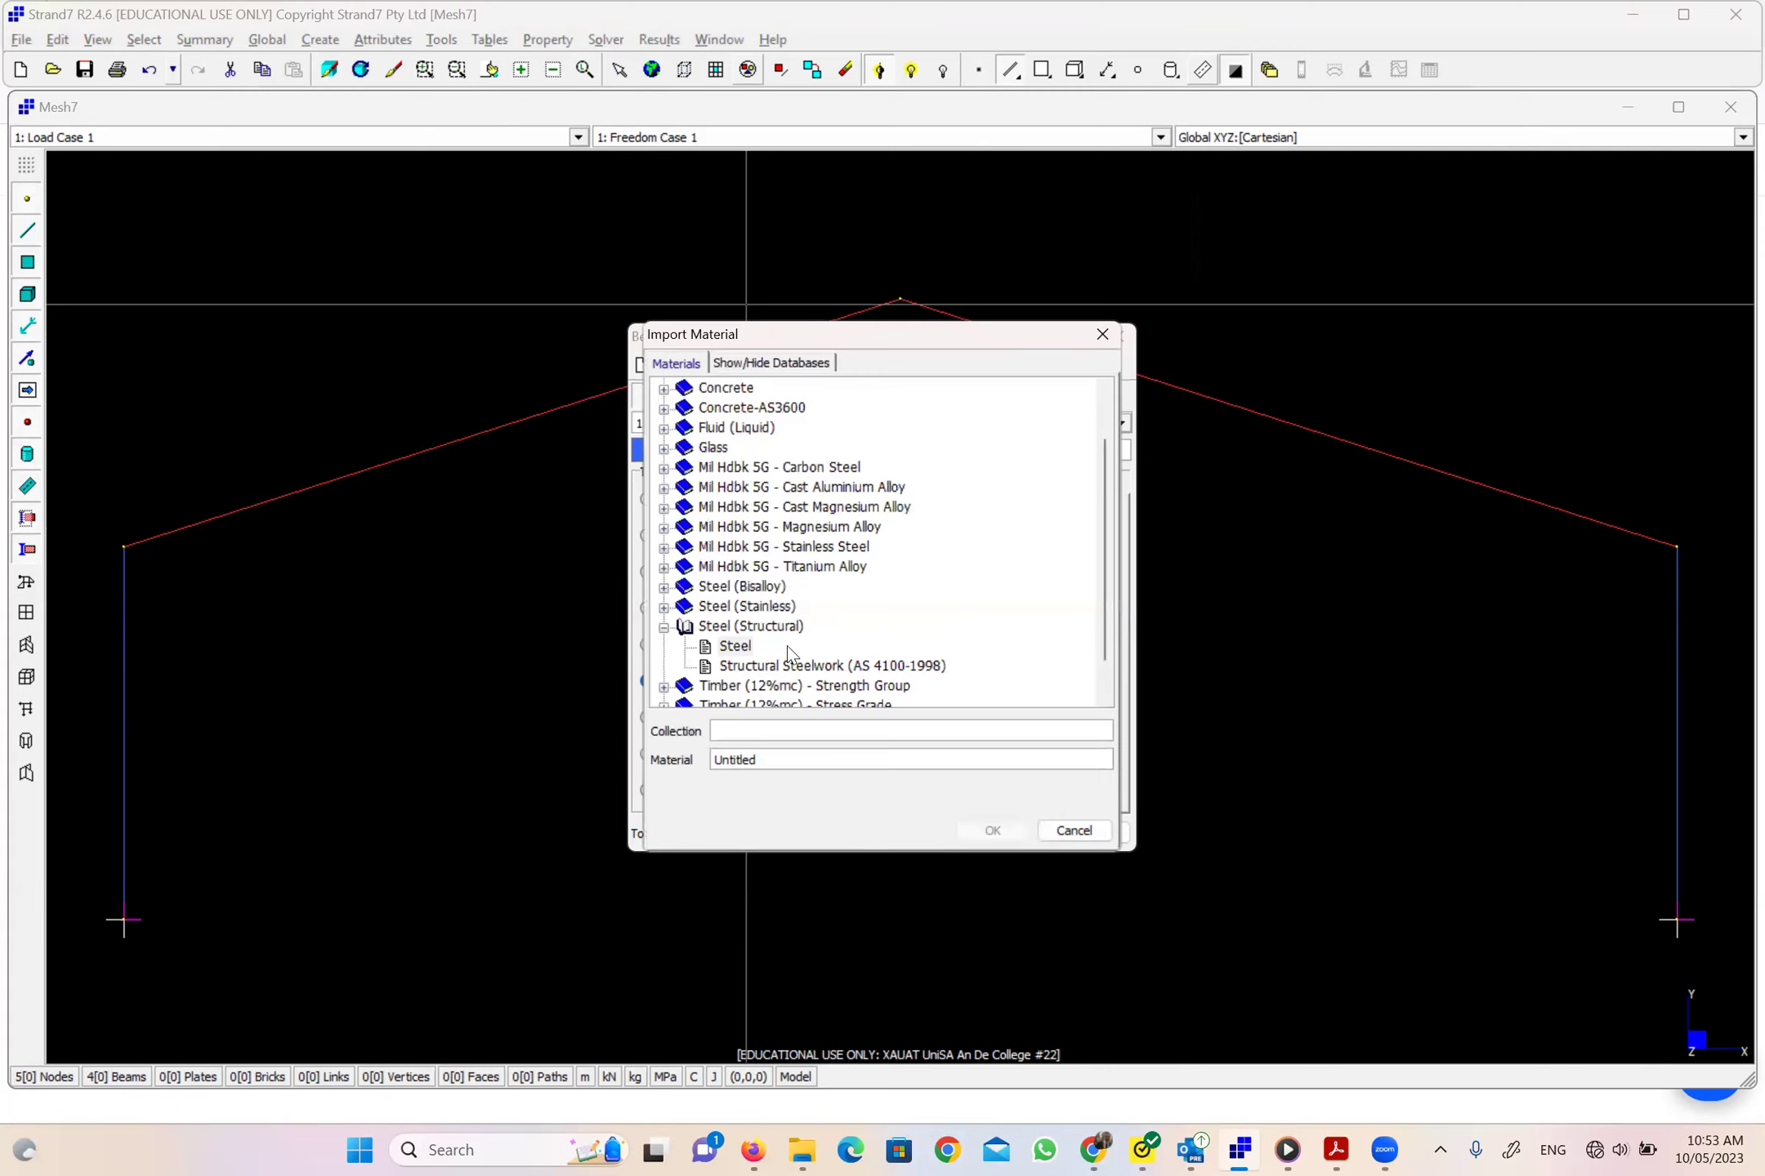
click(735, 646)
click(981, 831)
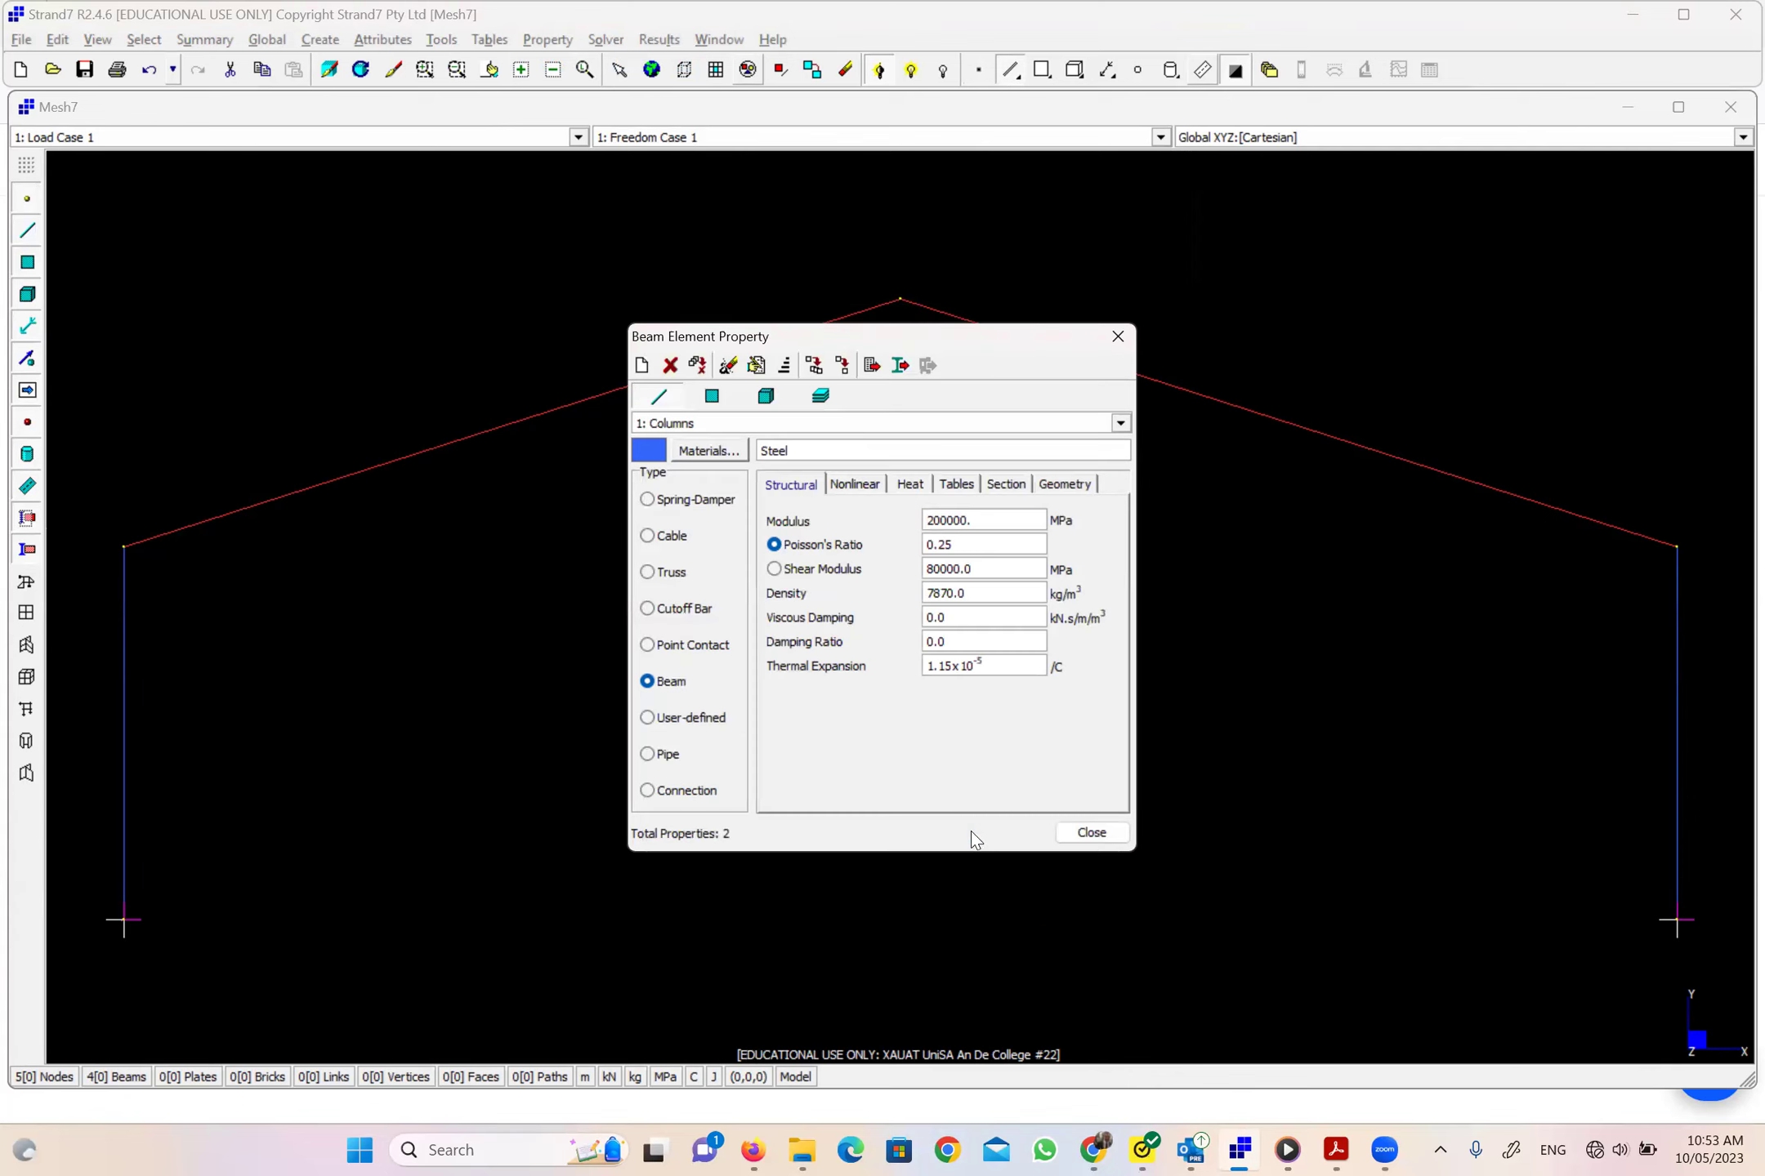
click(652, 451)
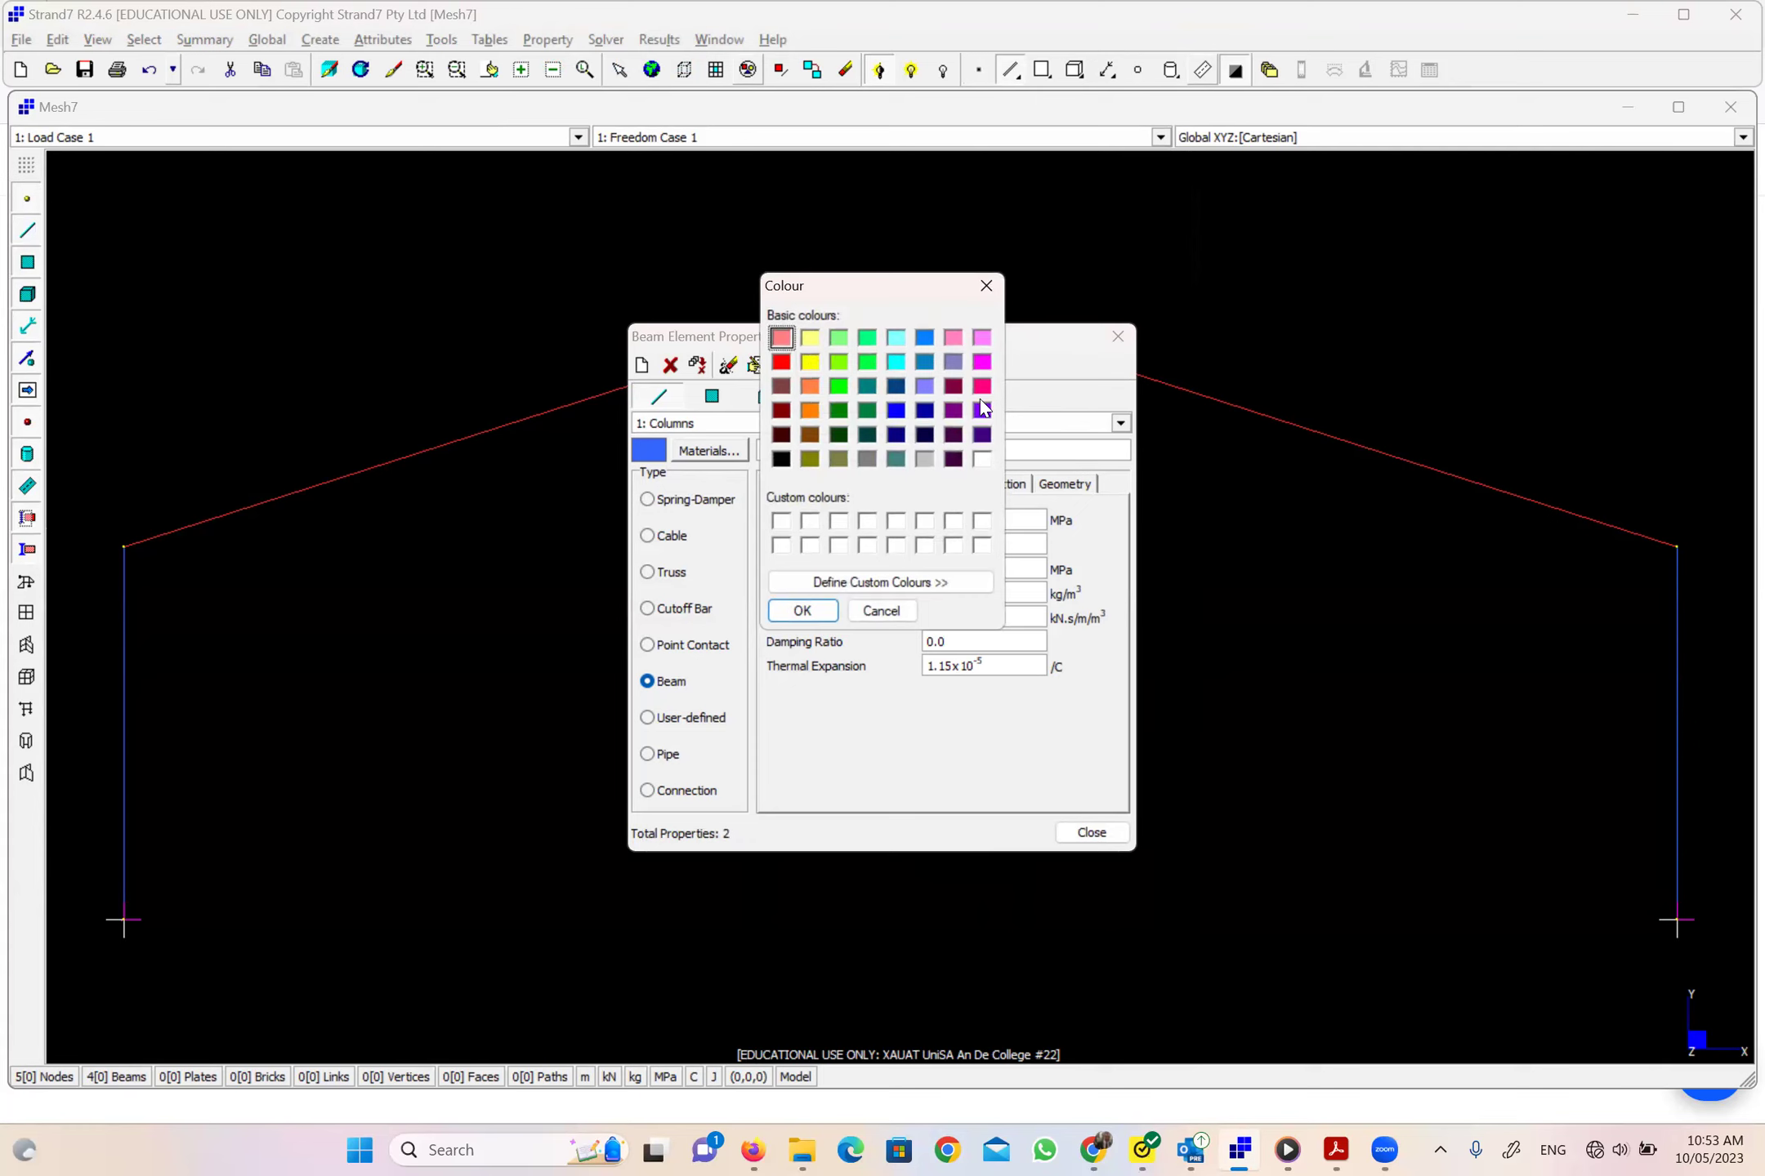
click(925, 389)
click(801, 613)
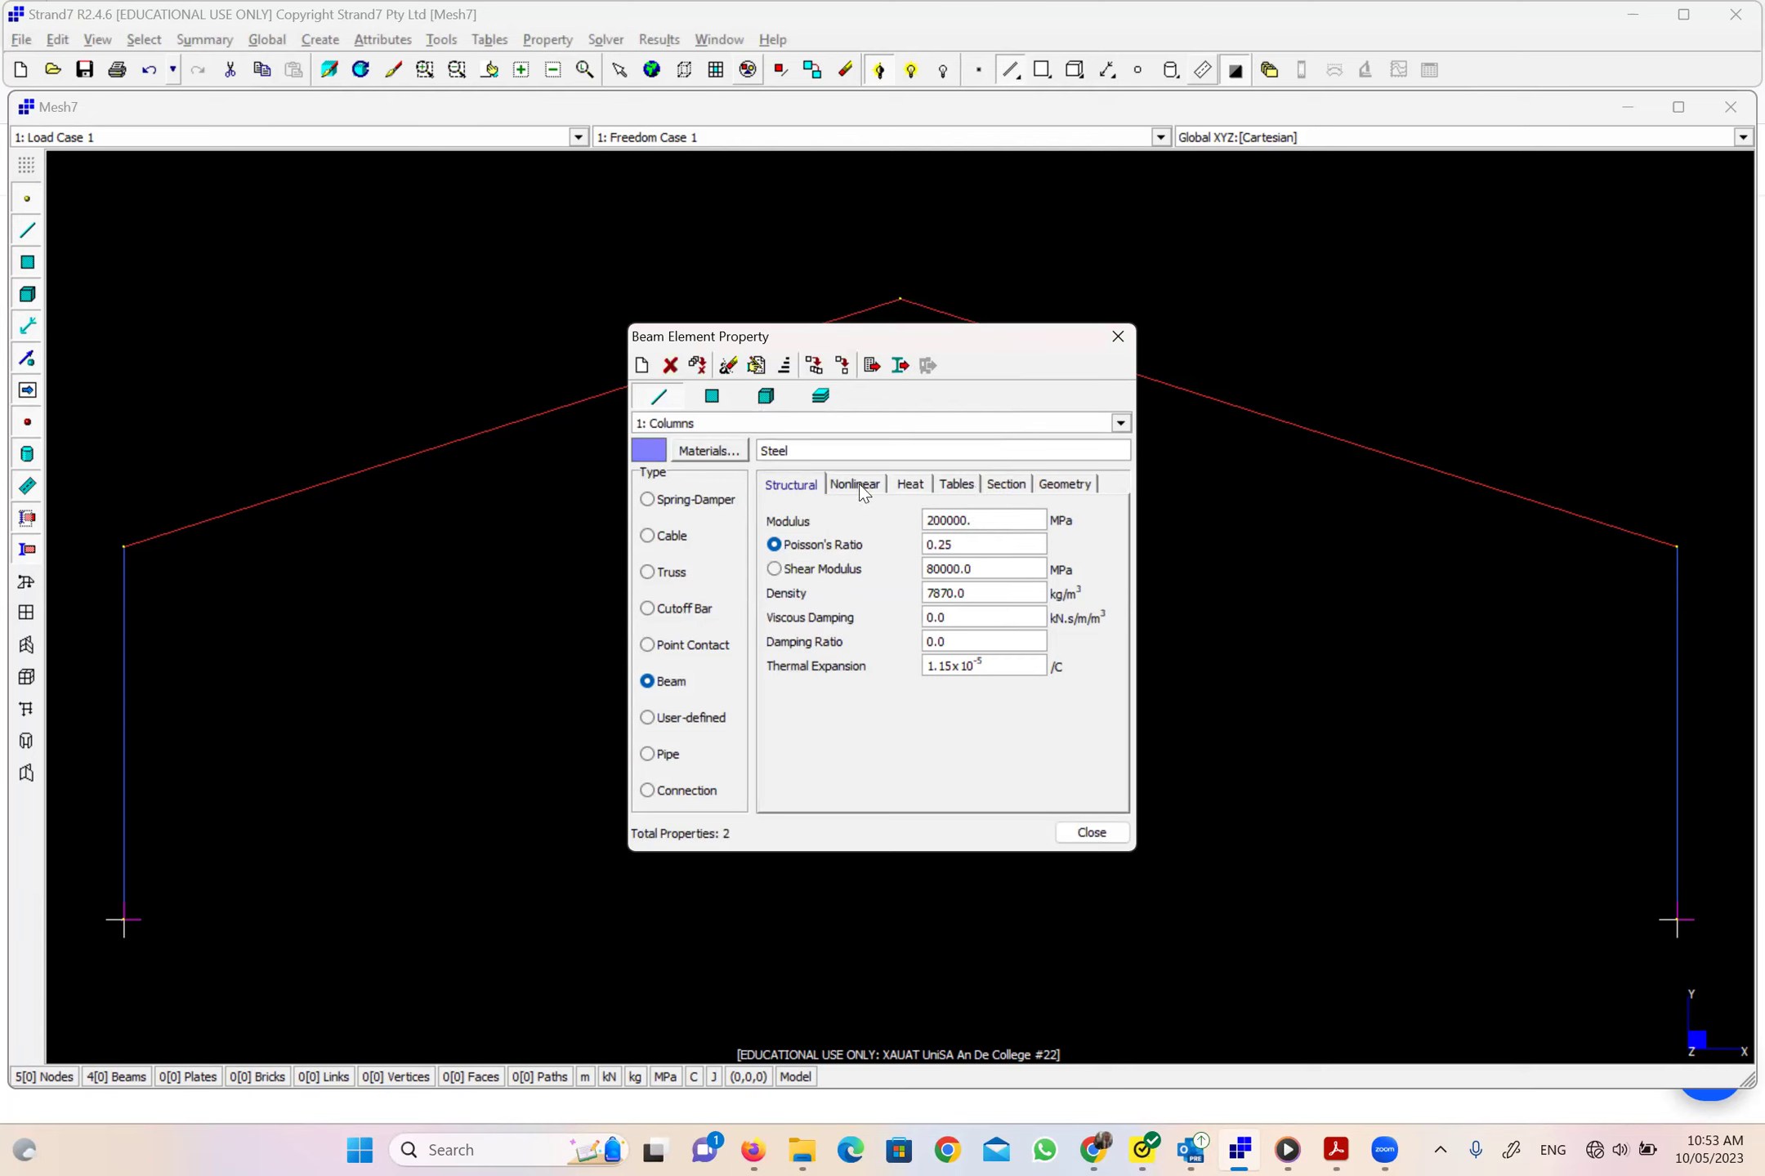
Import the BHP Universal Column 250UC89.5 library section as the geometry of the Columns property.
click(1061, 487)
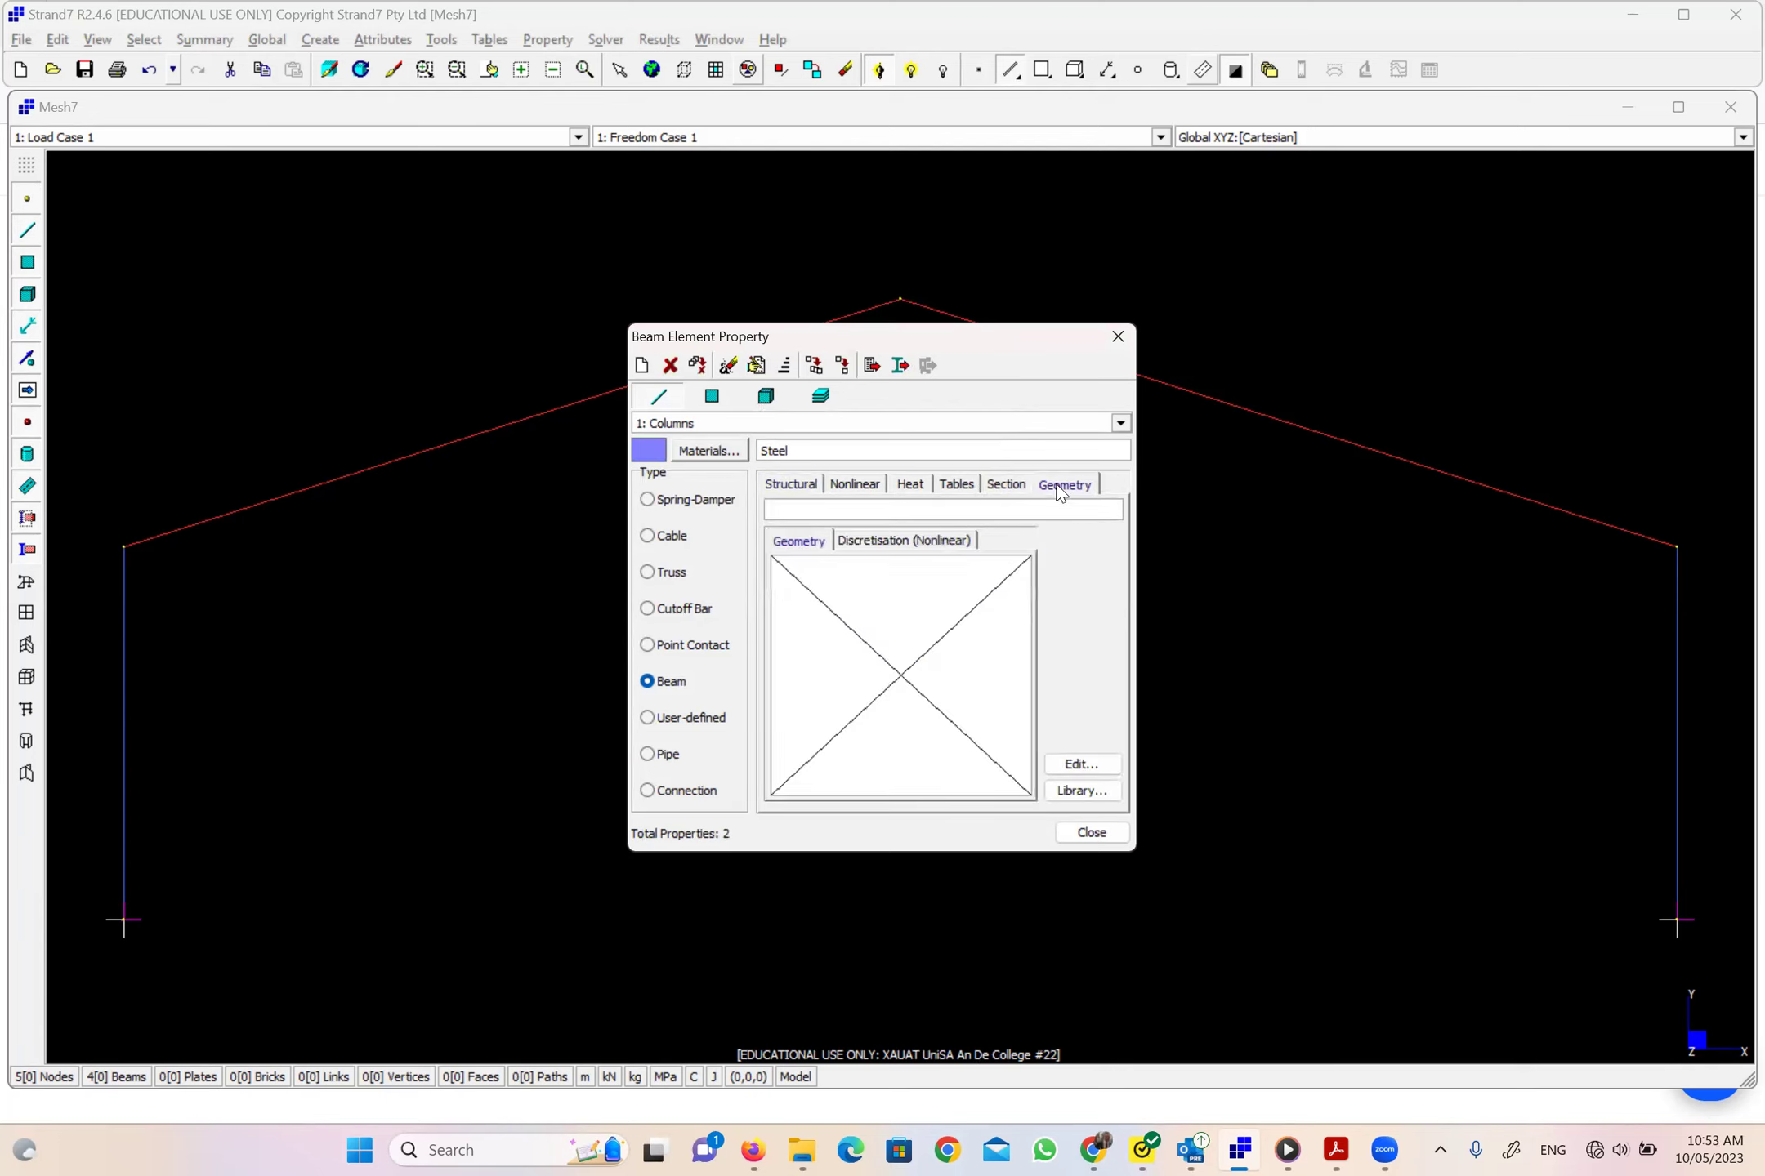
click(1078, 791)
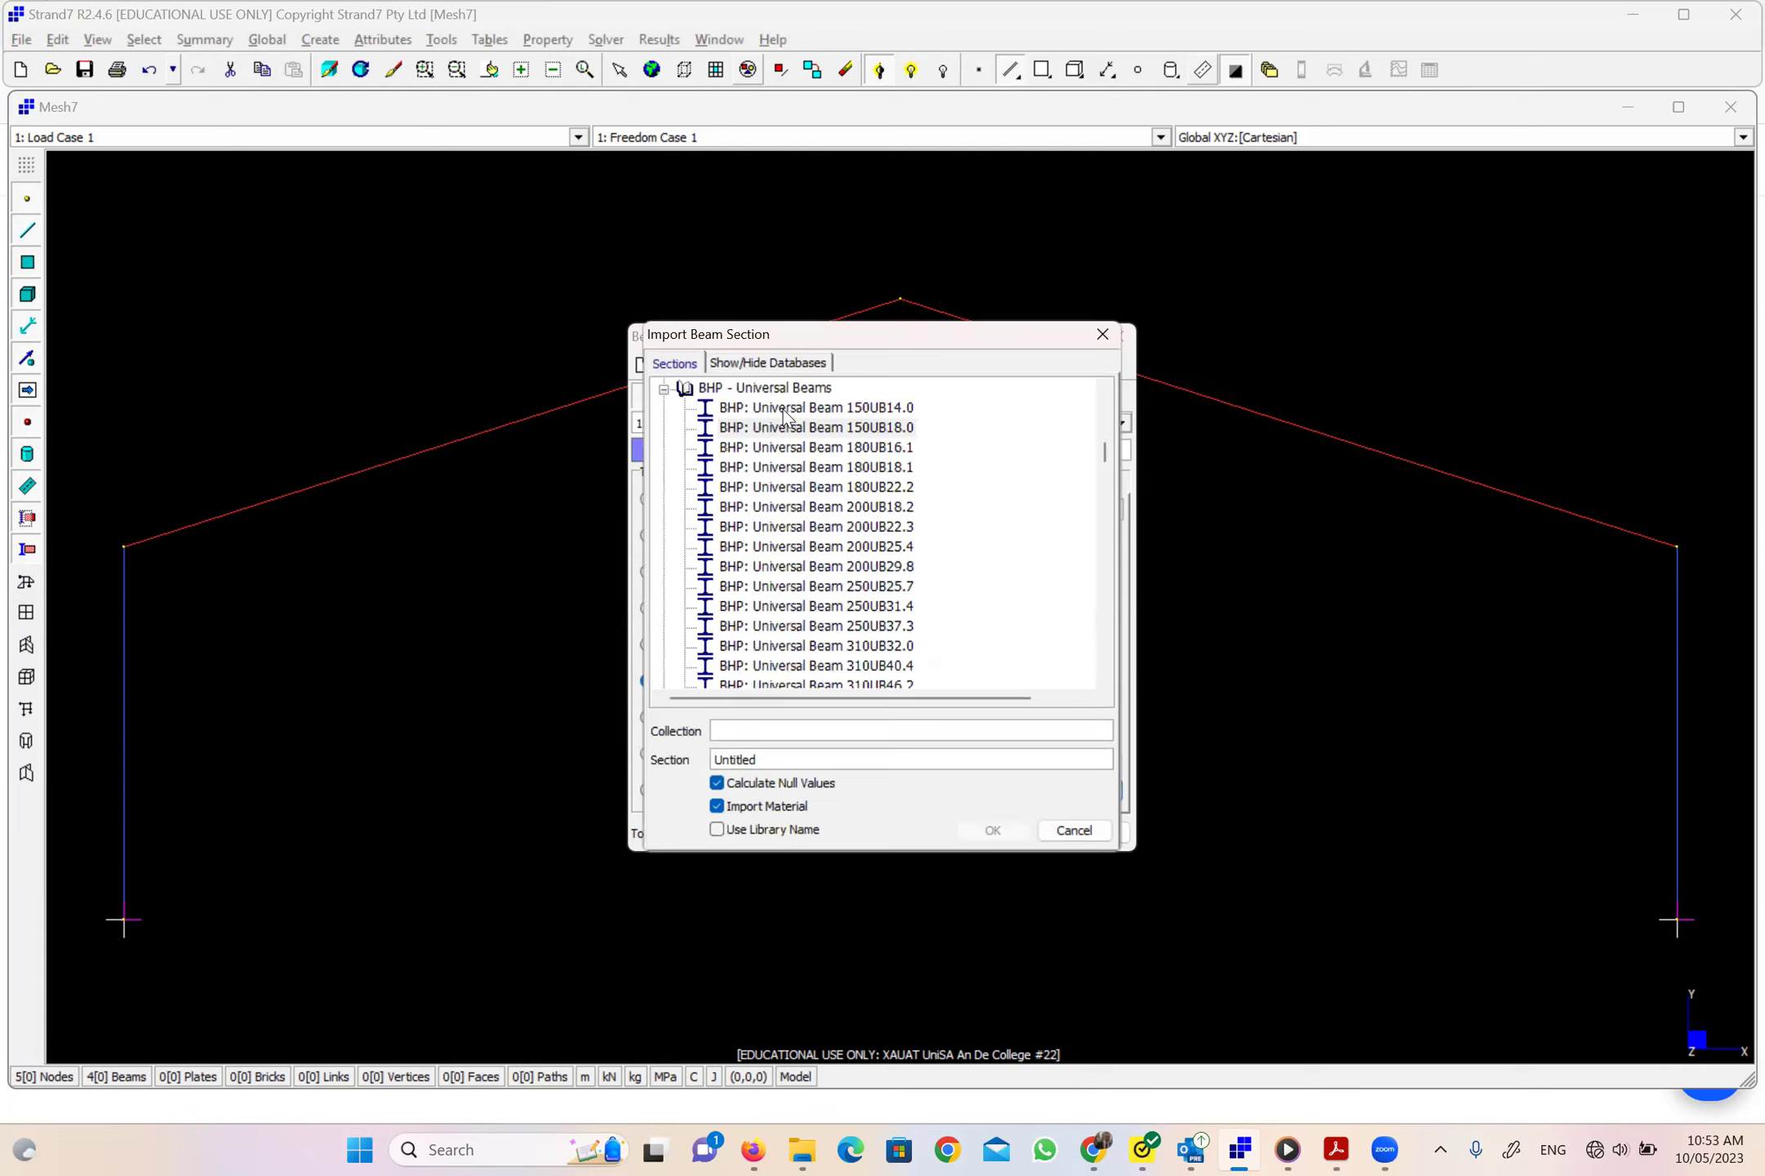
click(765, 389)
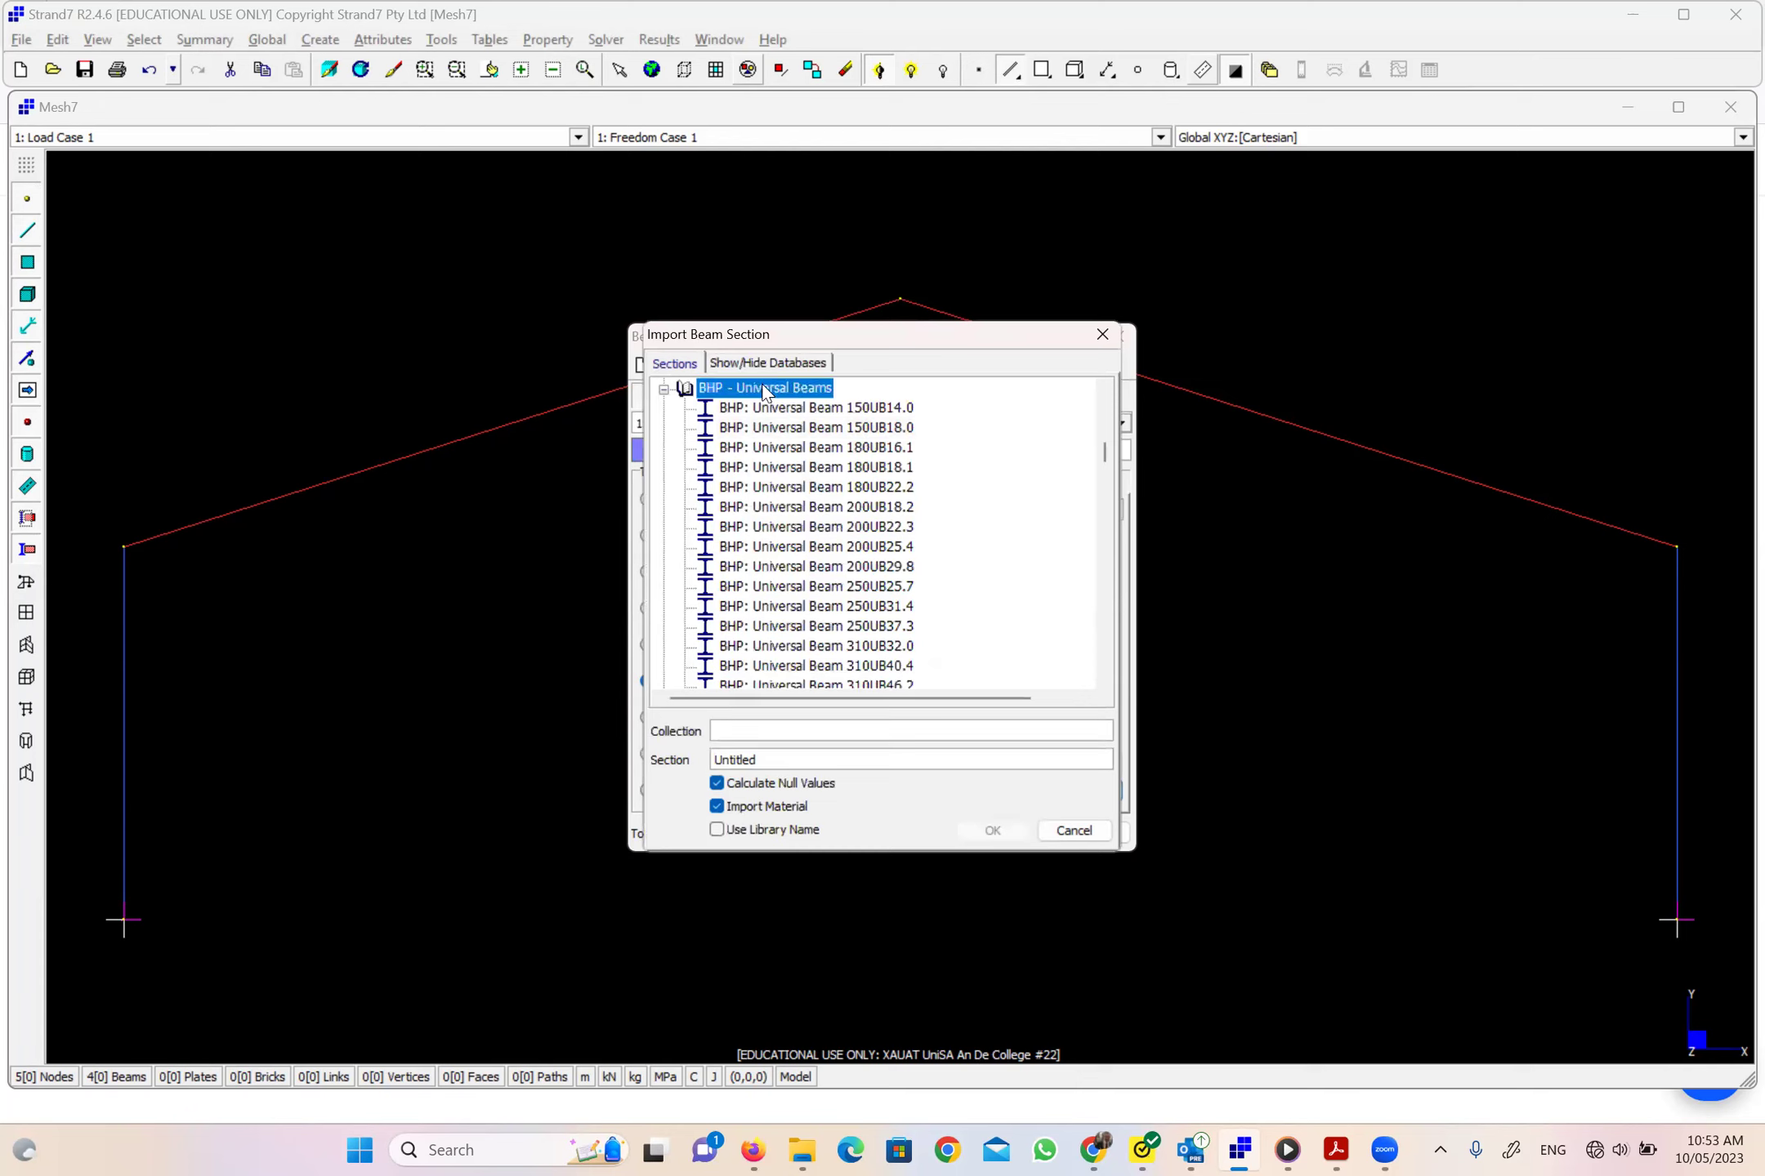
click(665, 389)
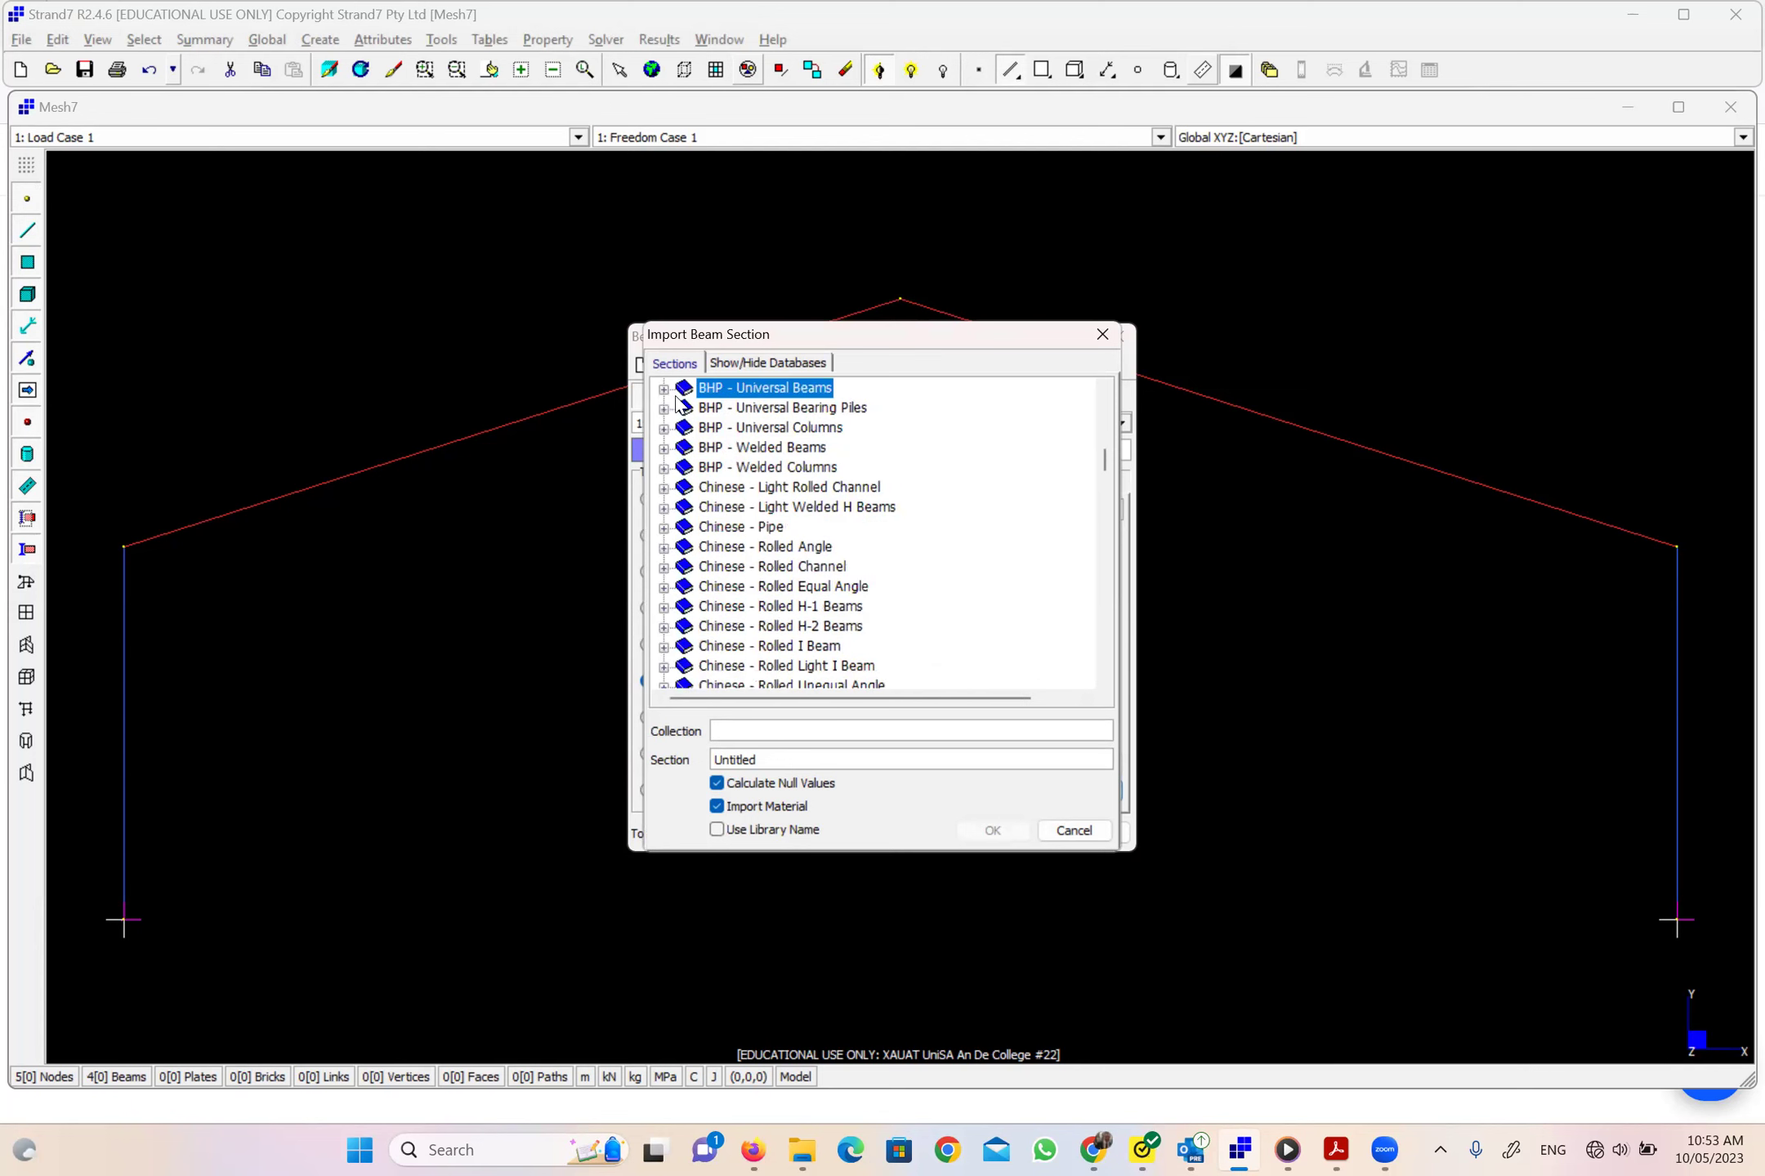
double_click(752, 427)
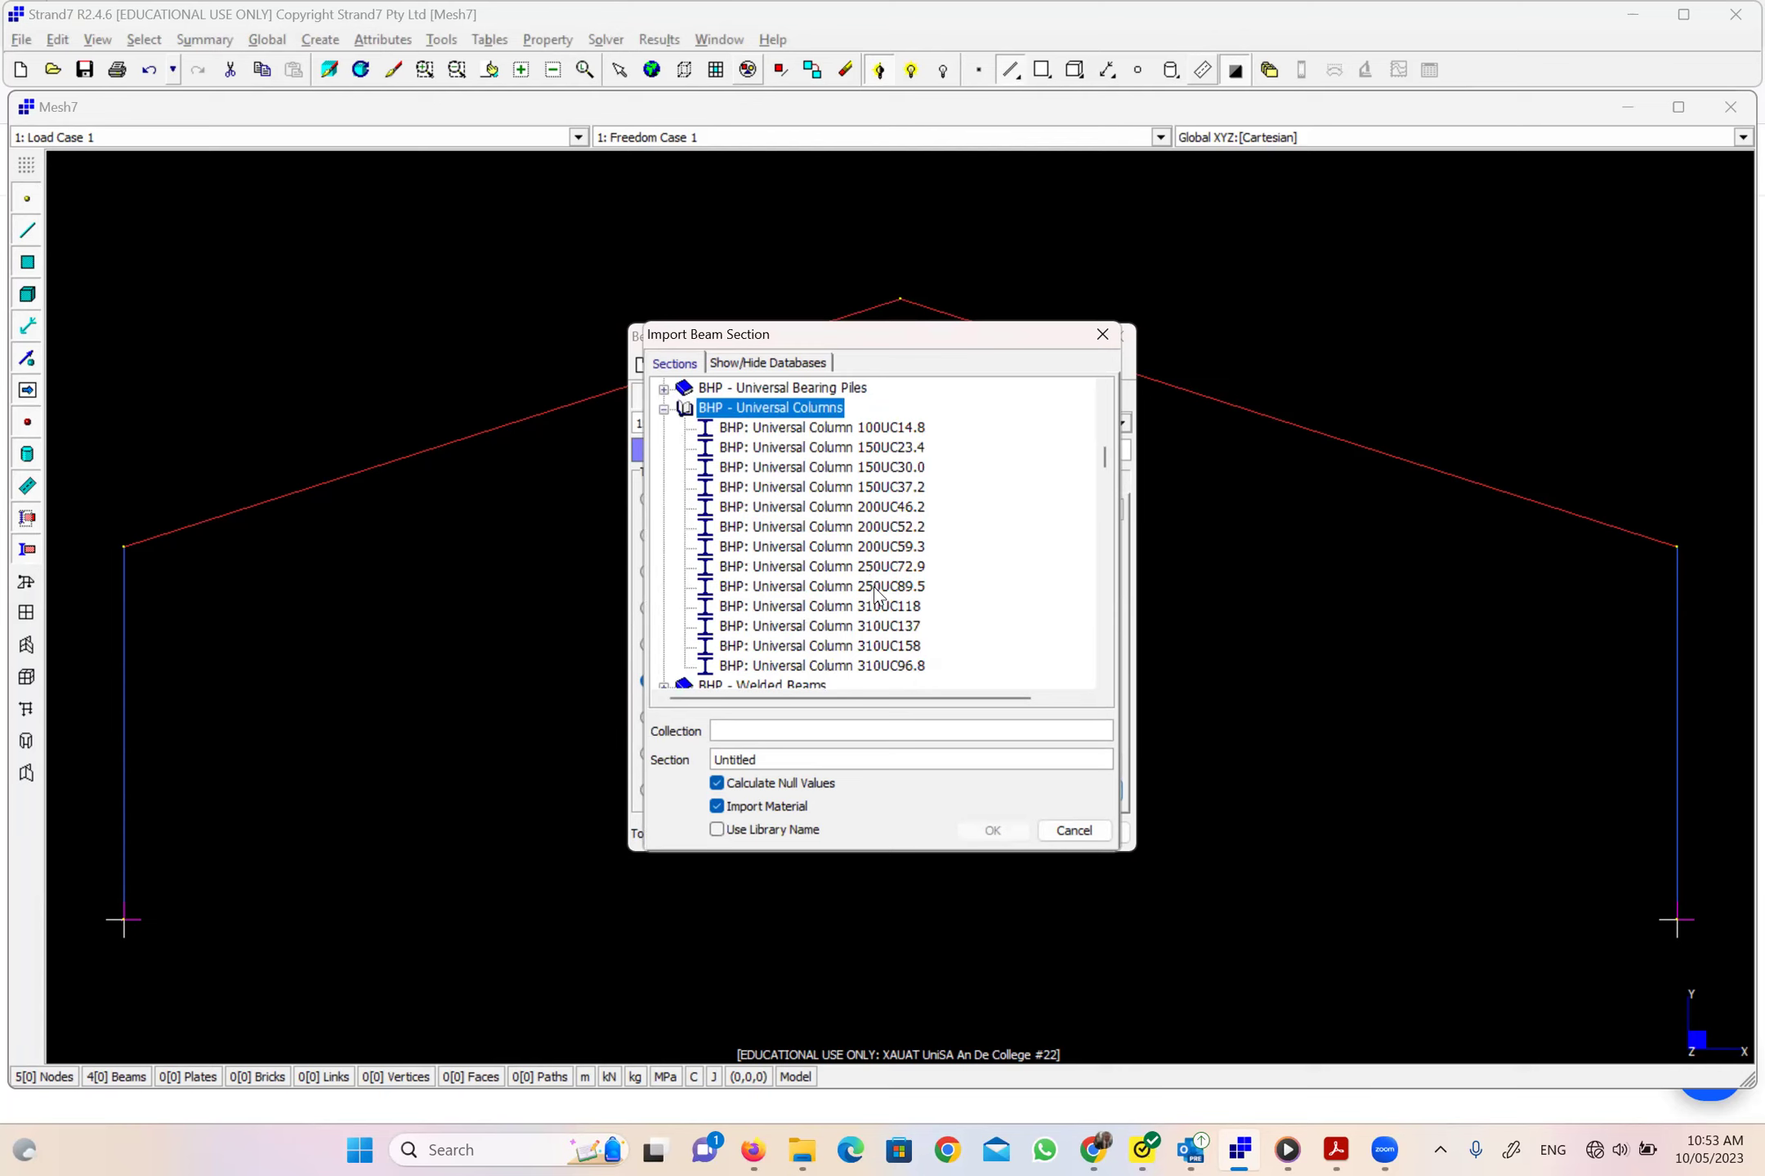
click(878, 592)
click(1012, 831)
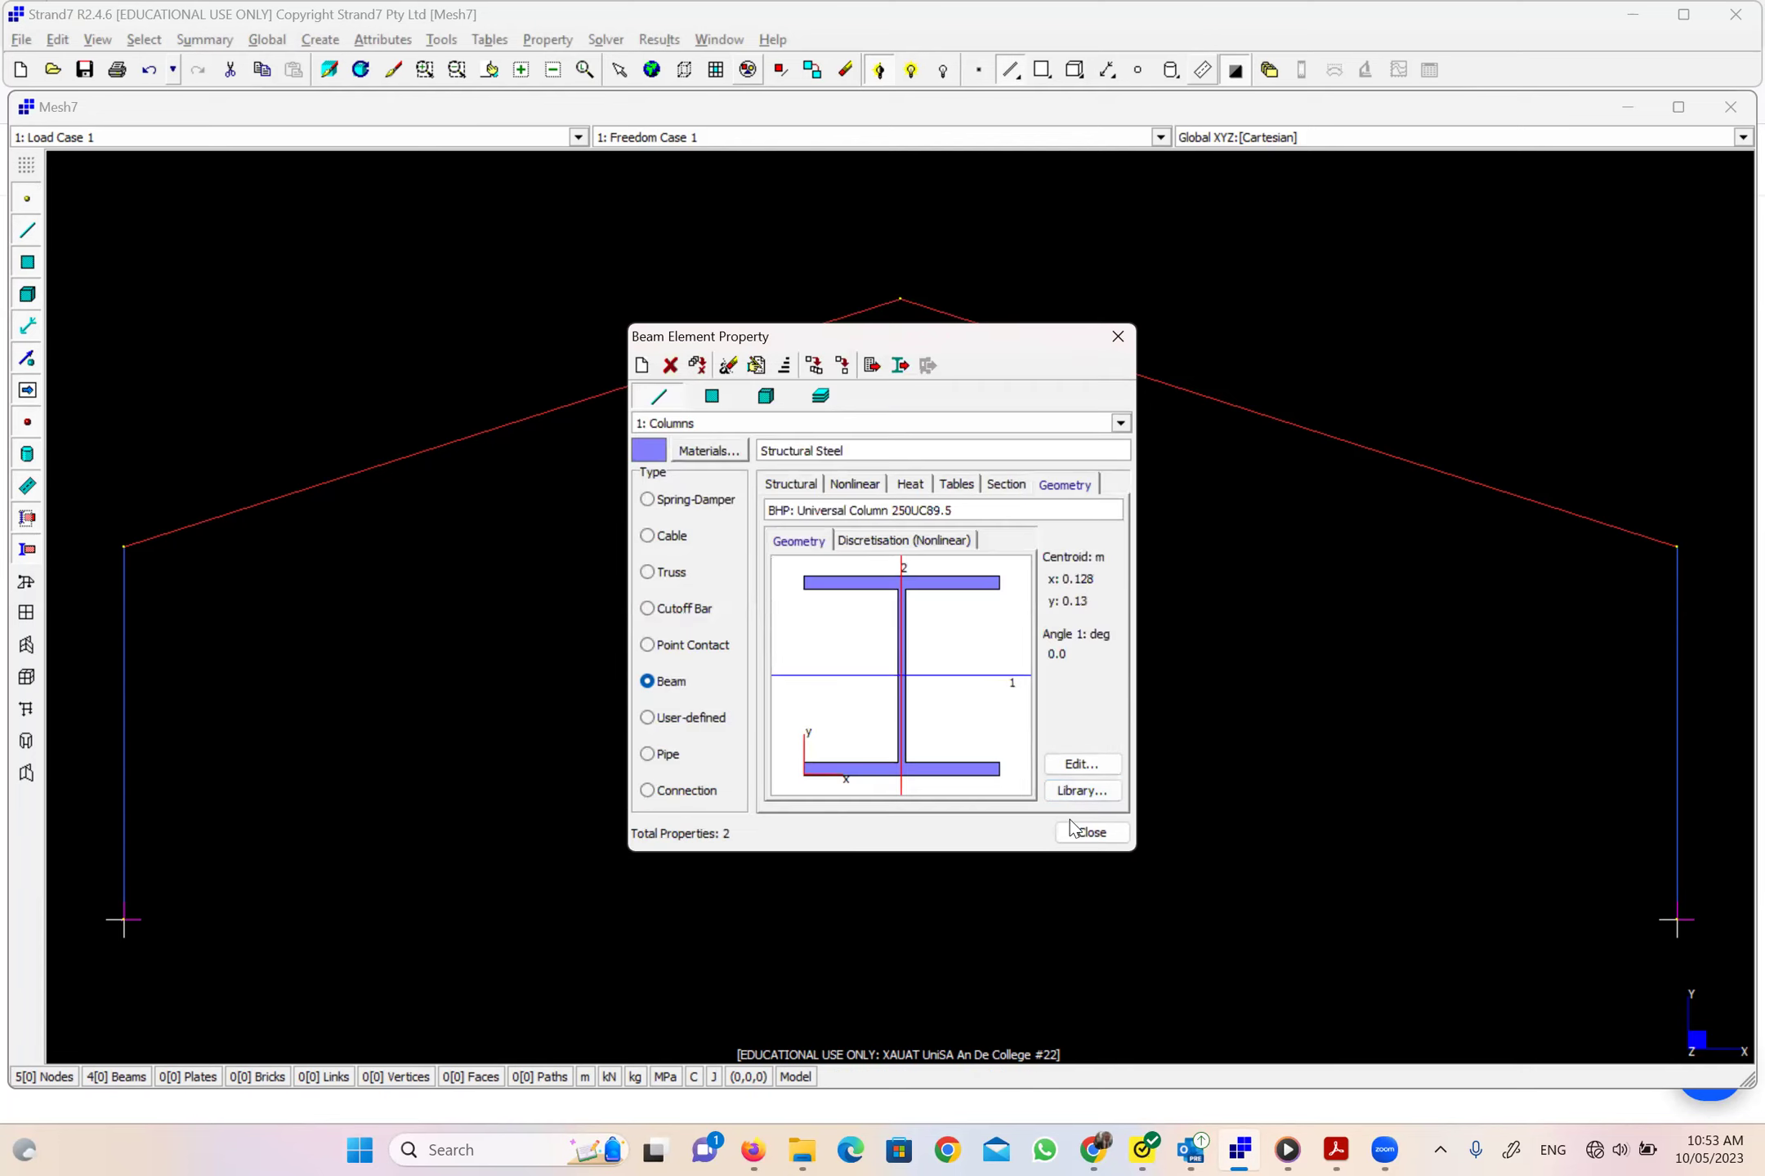
click(1091, 834)
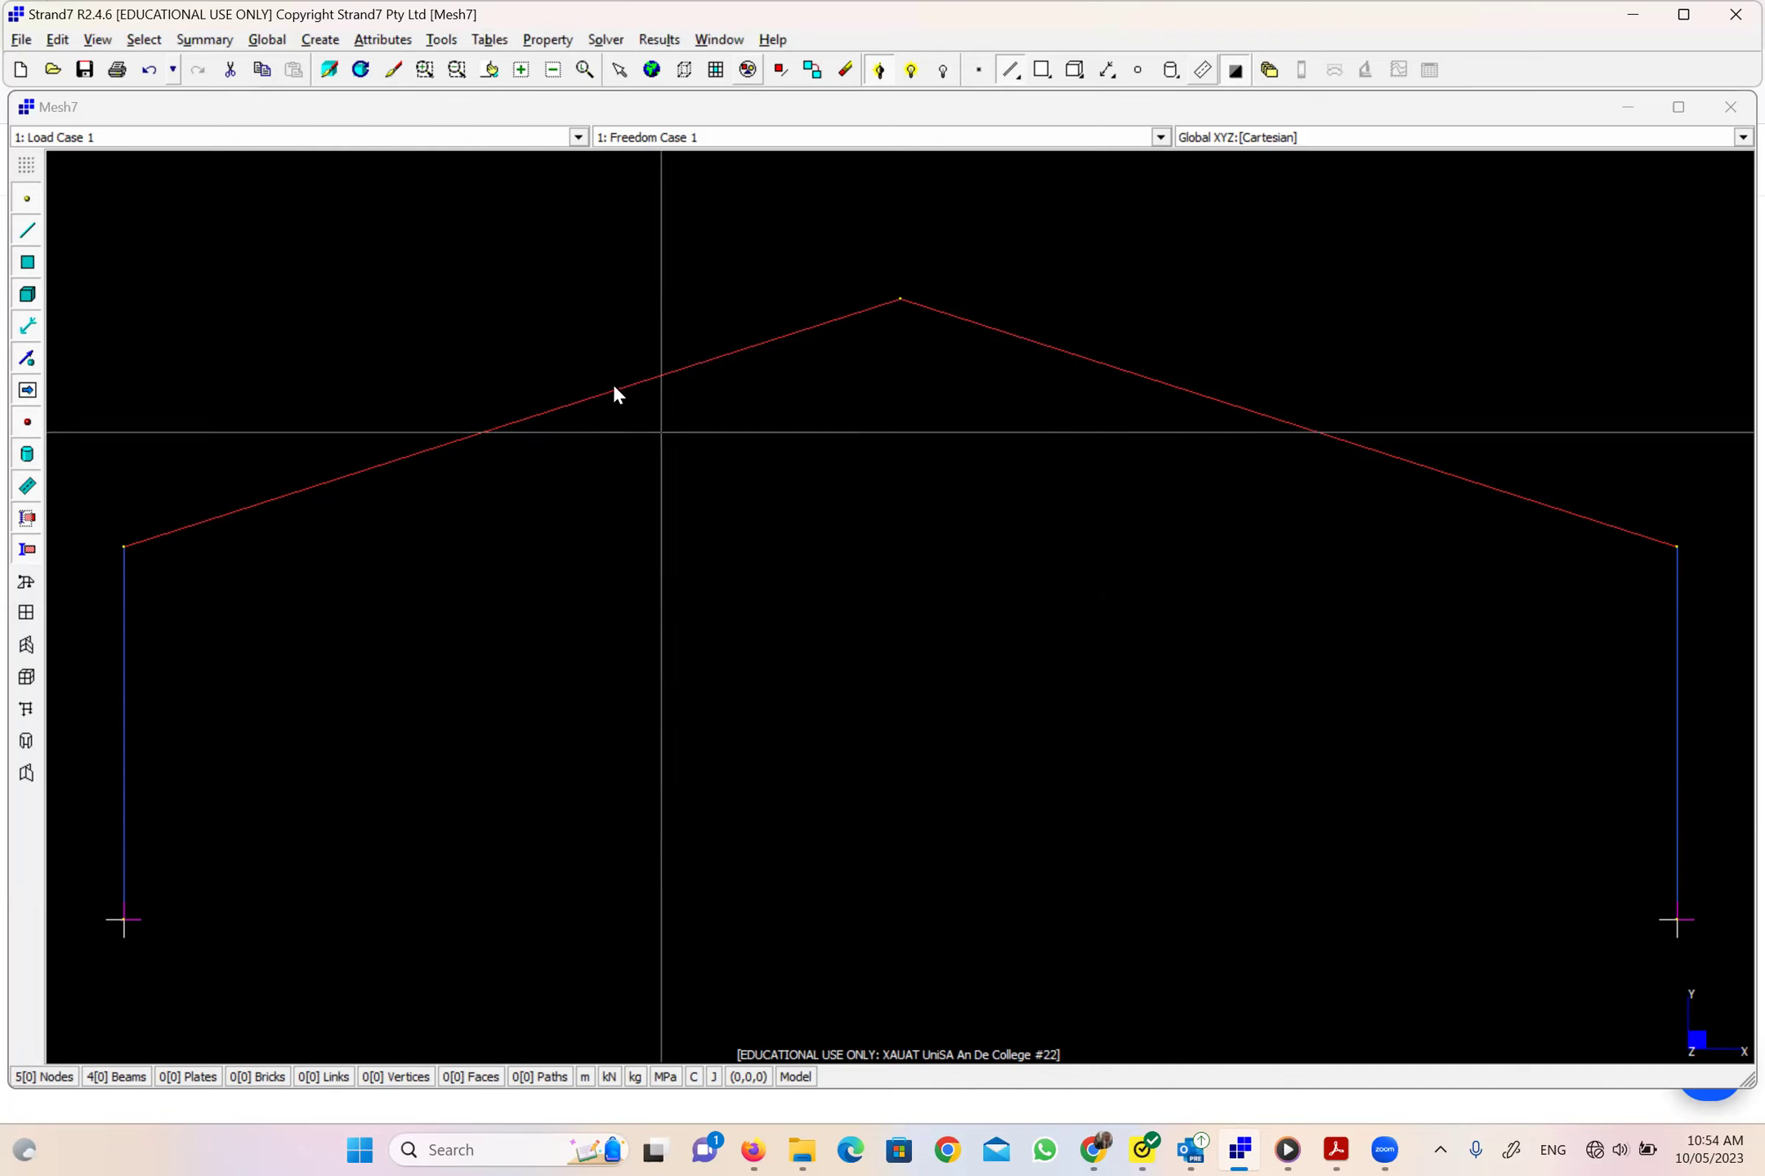
Rename beam property 2 as Beams.
click(553, 42)
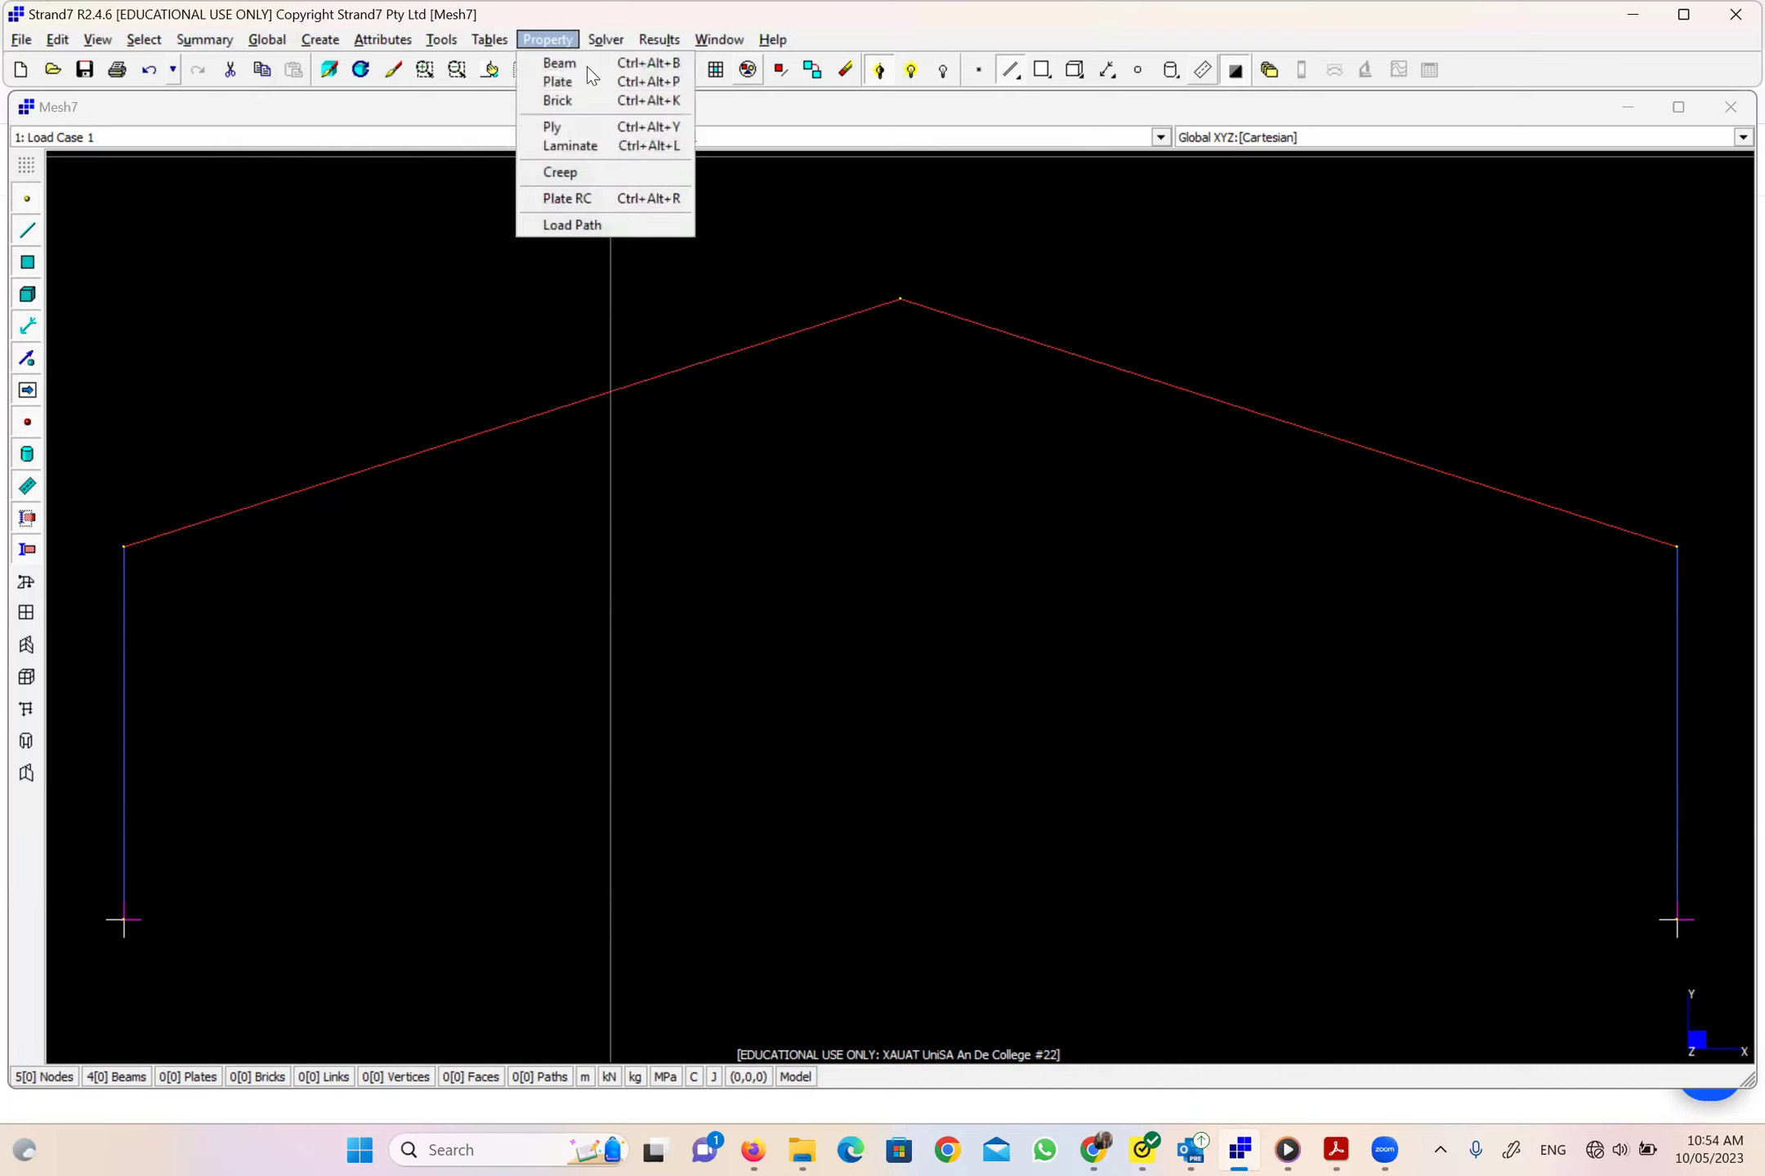
click(594, 67)
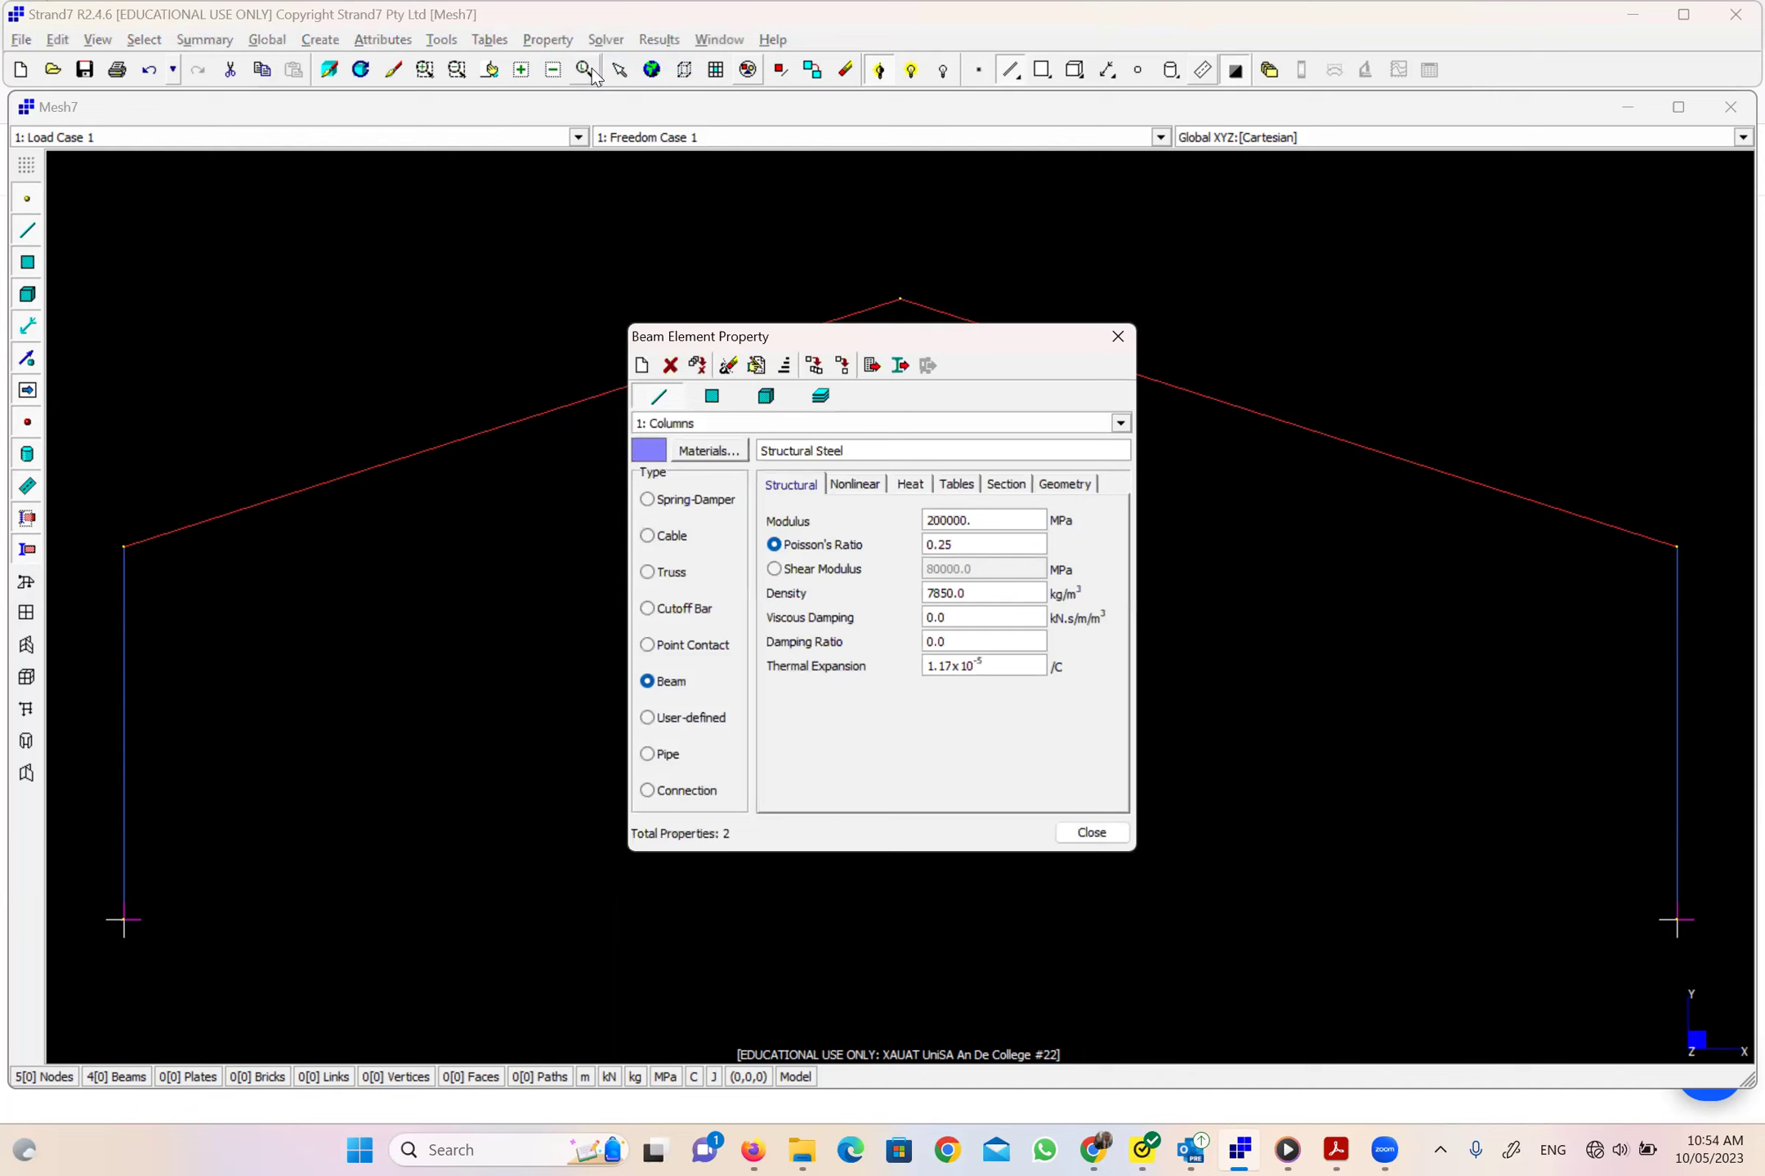
click(724, 423)
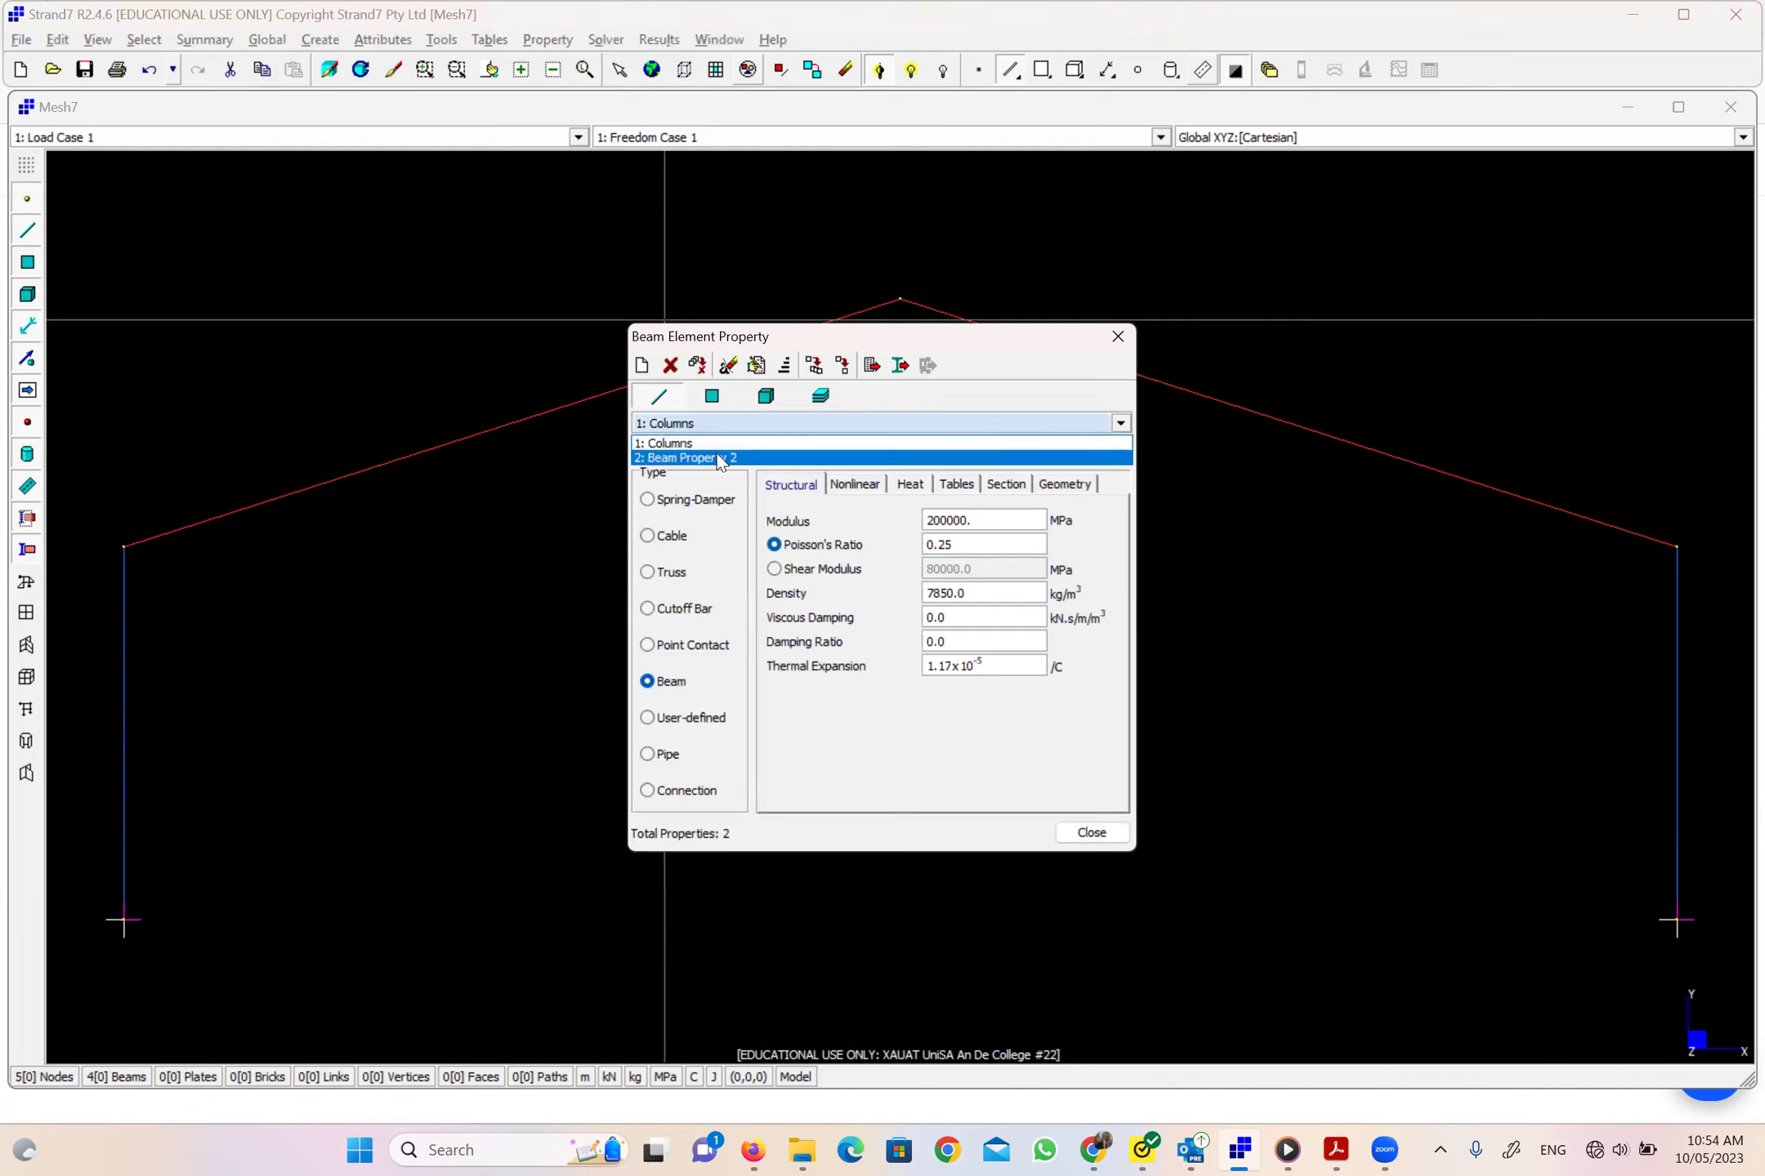
click(717, 456)
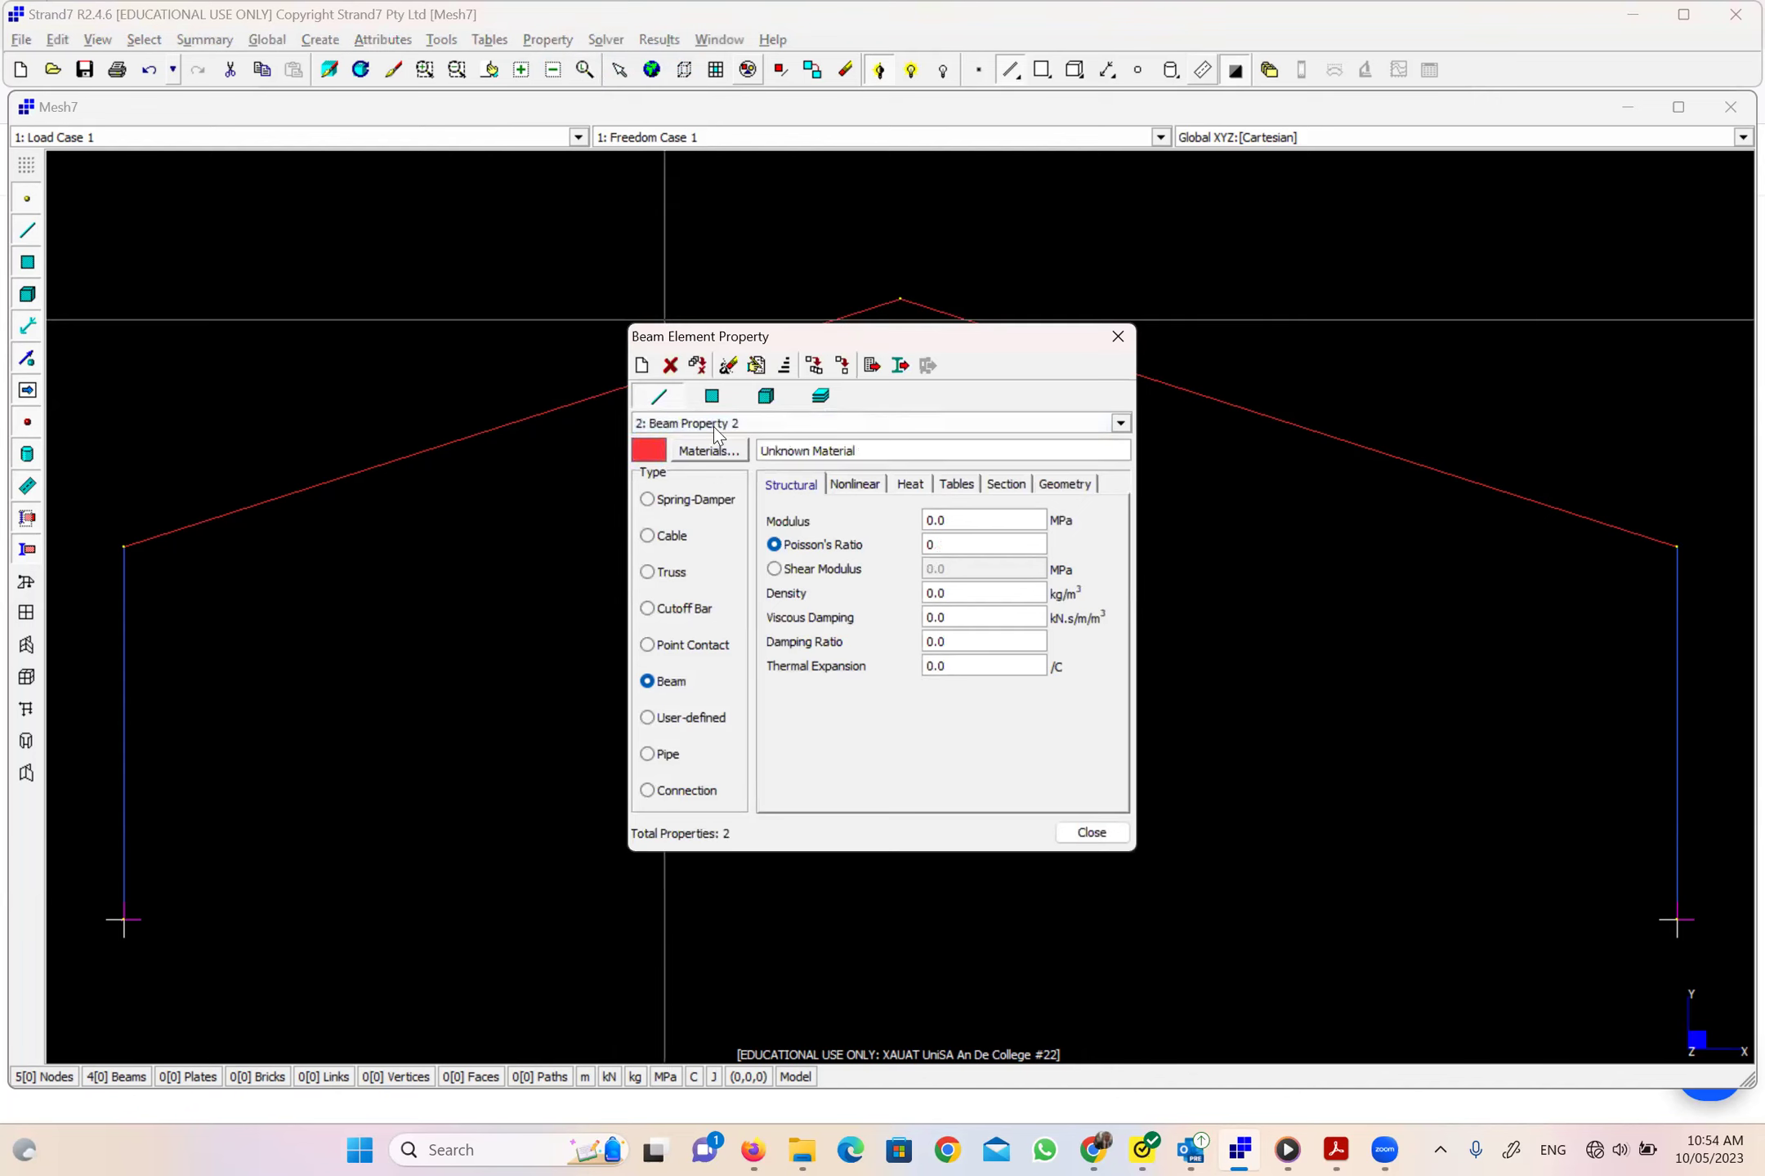
click(757, 366)
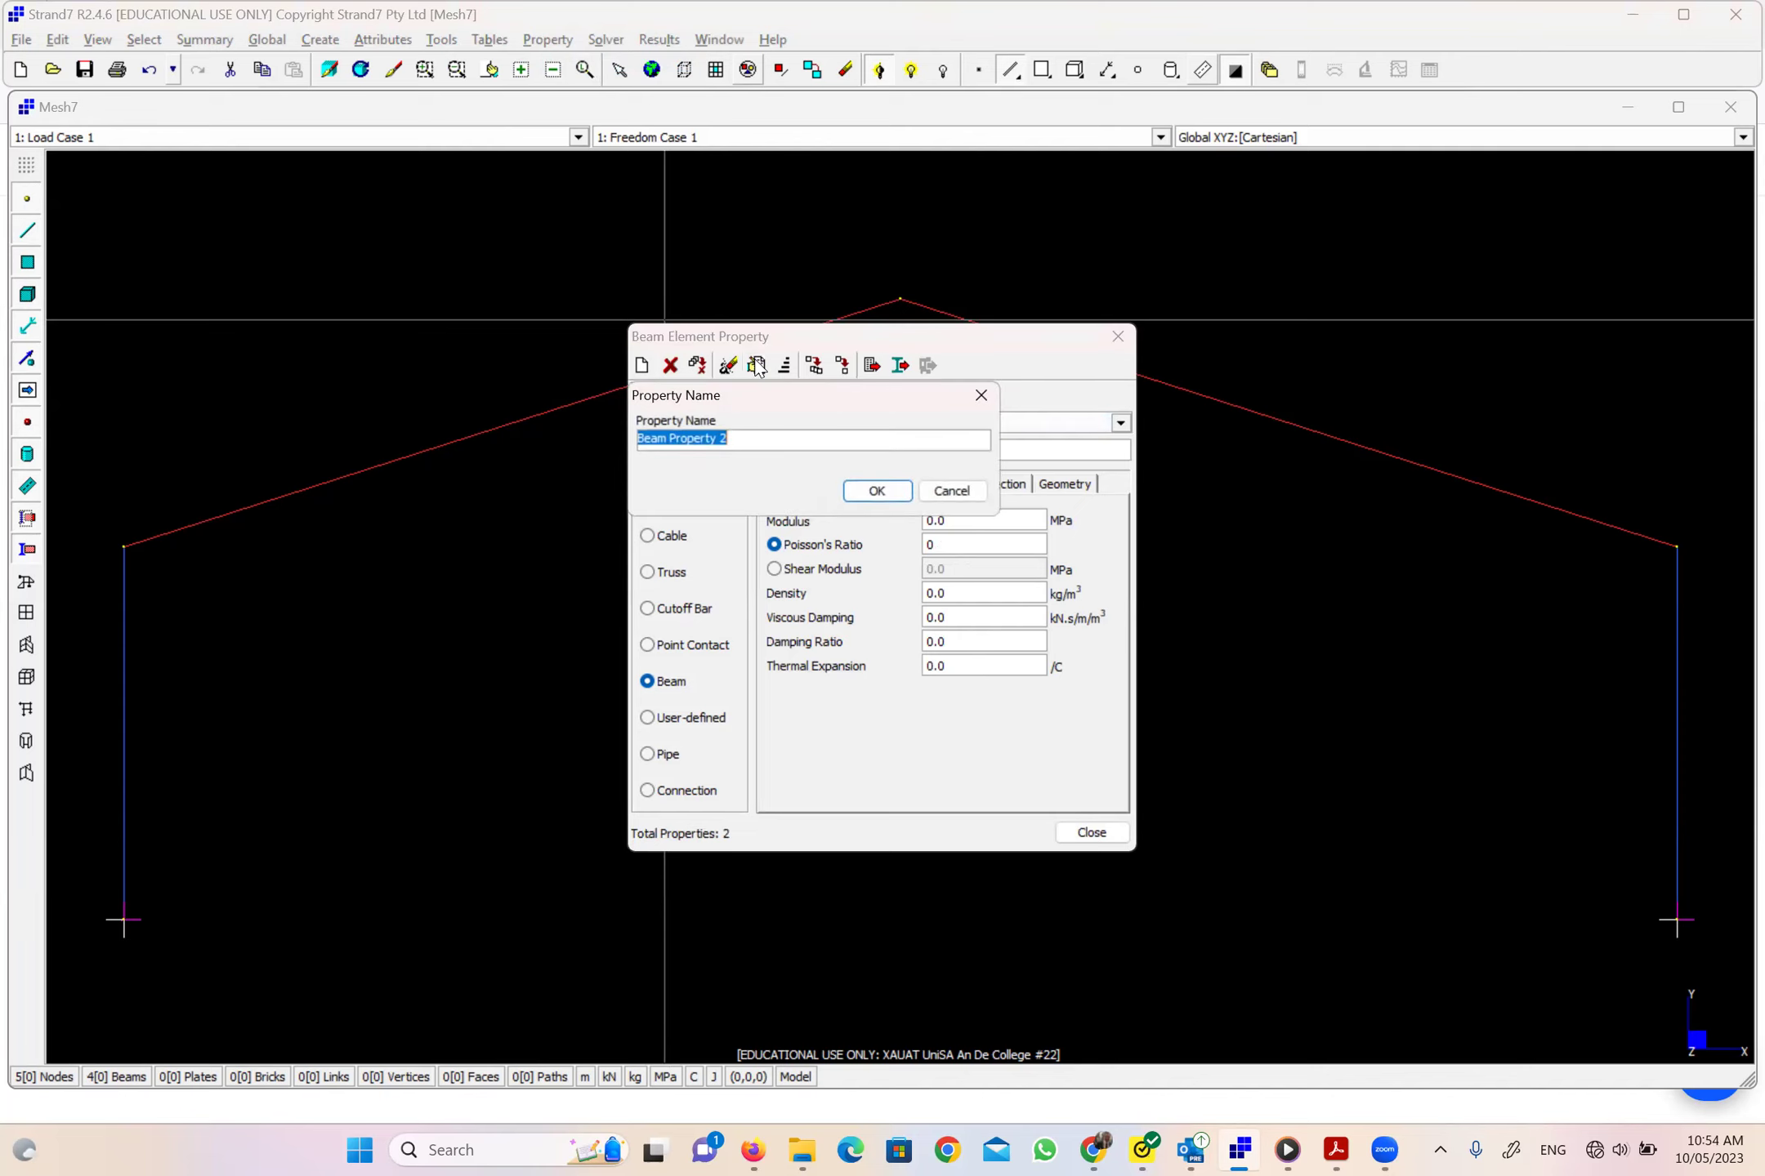
text(Beams)
click(876, 491)
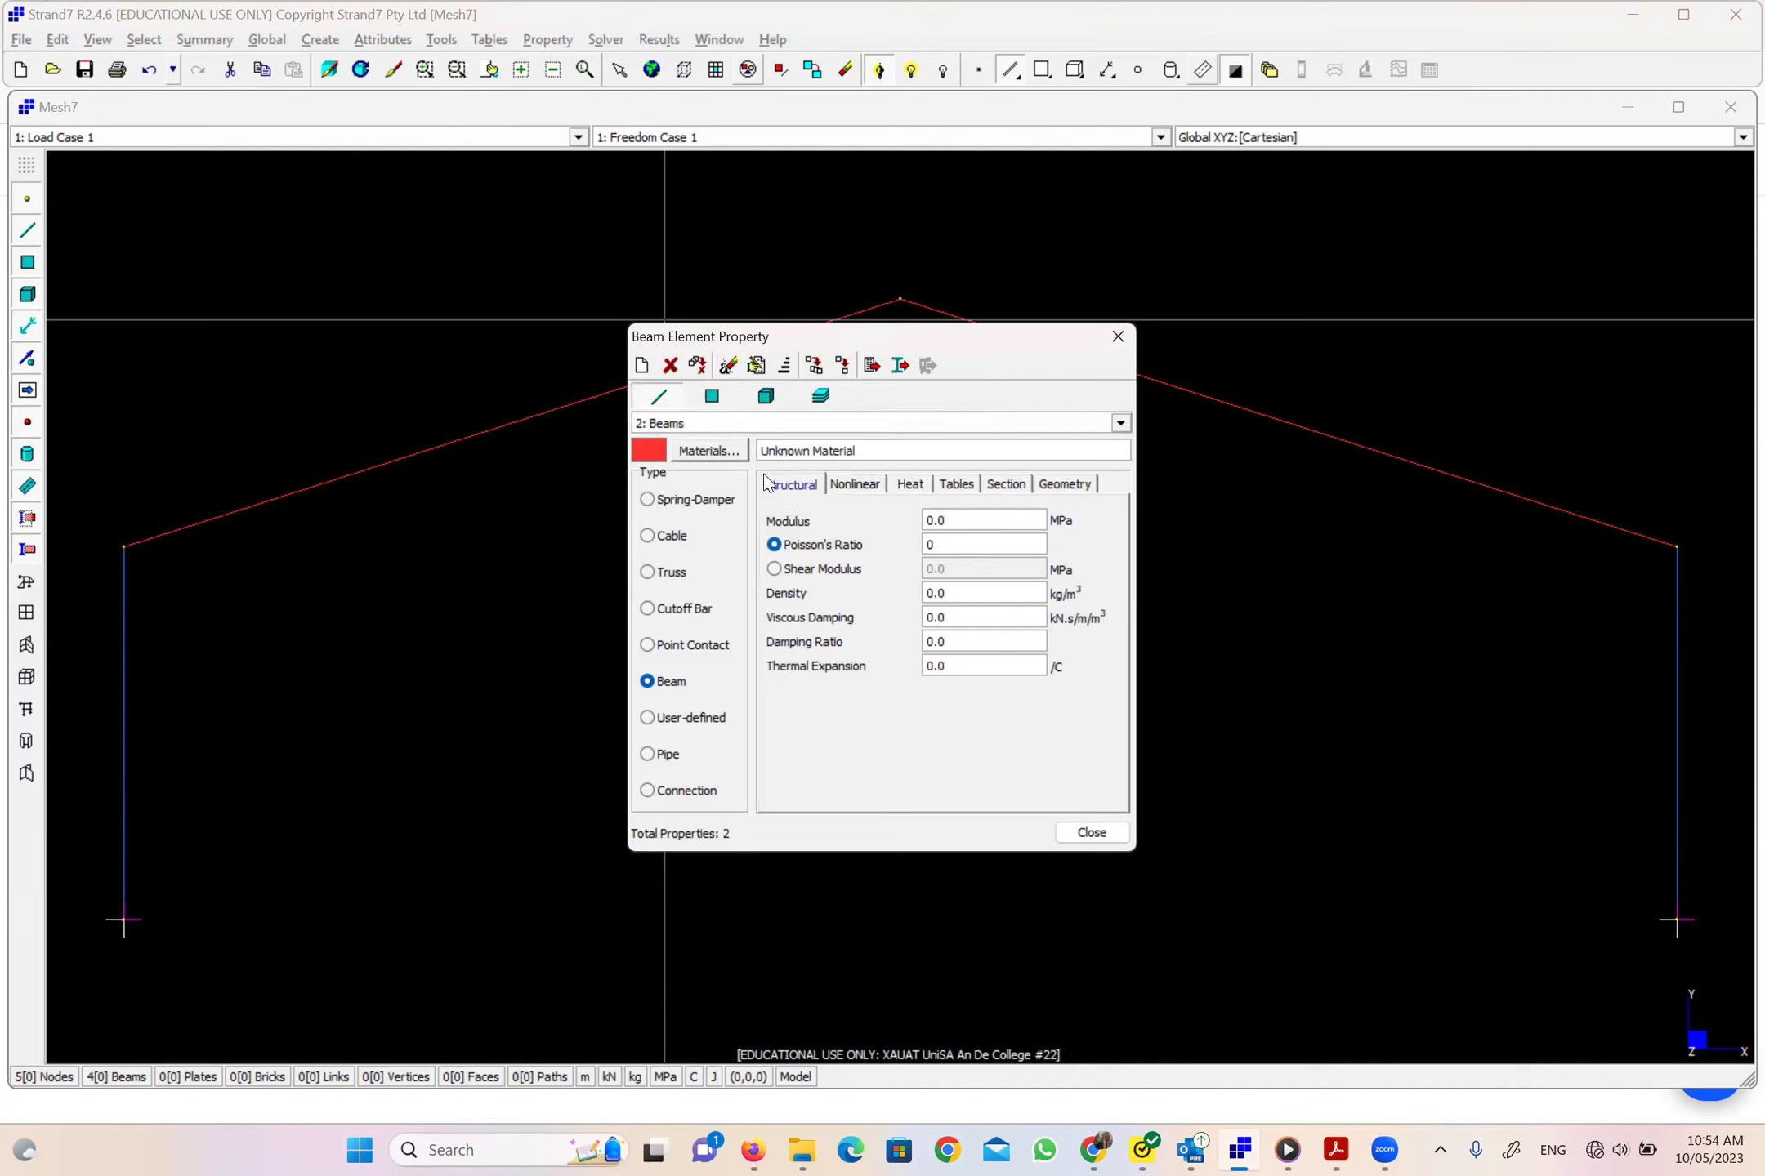
Set the Beams property's display colour to bright green and assign the Steel material from the Steel (Structural) collection.
click(646, 451)
click(838, 386)
click(802, 603)
click(696, 445)
click(733, 647)
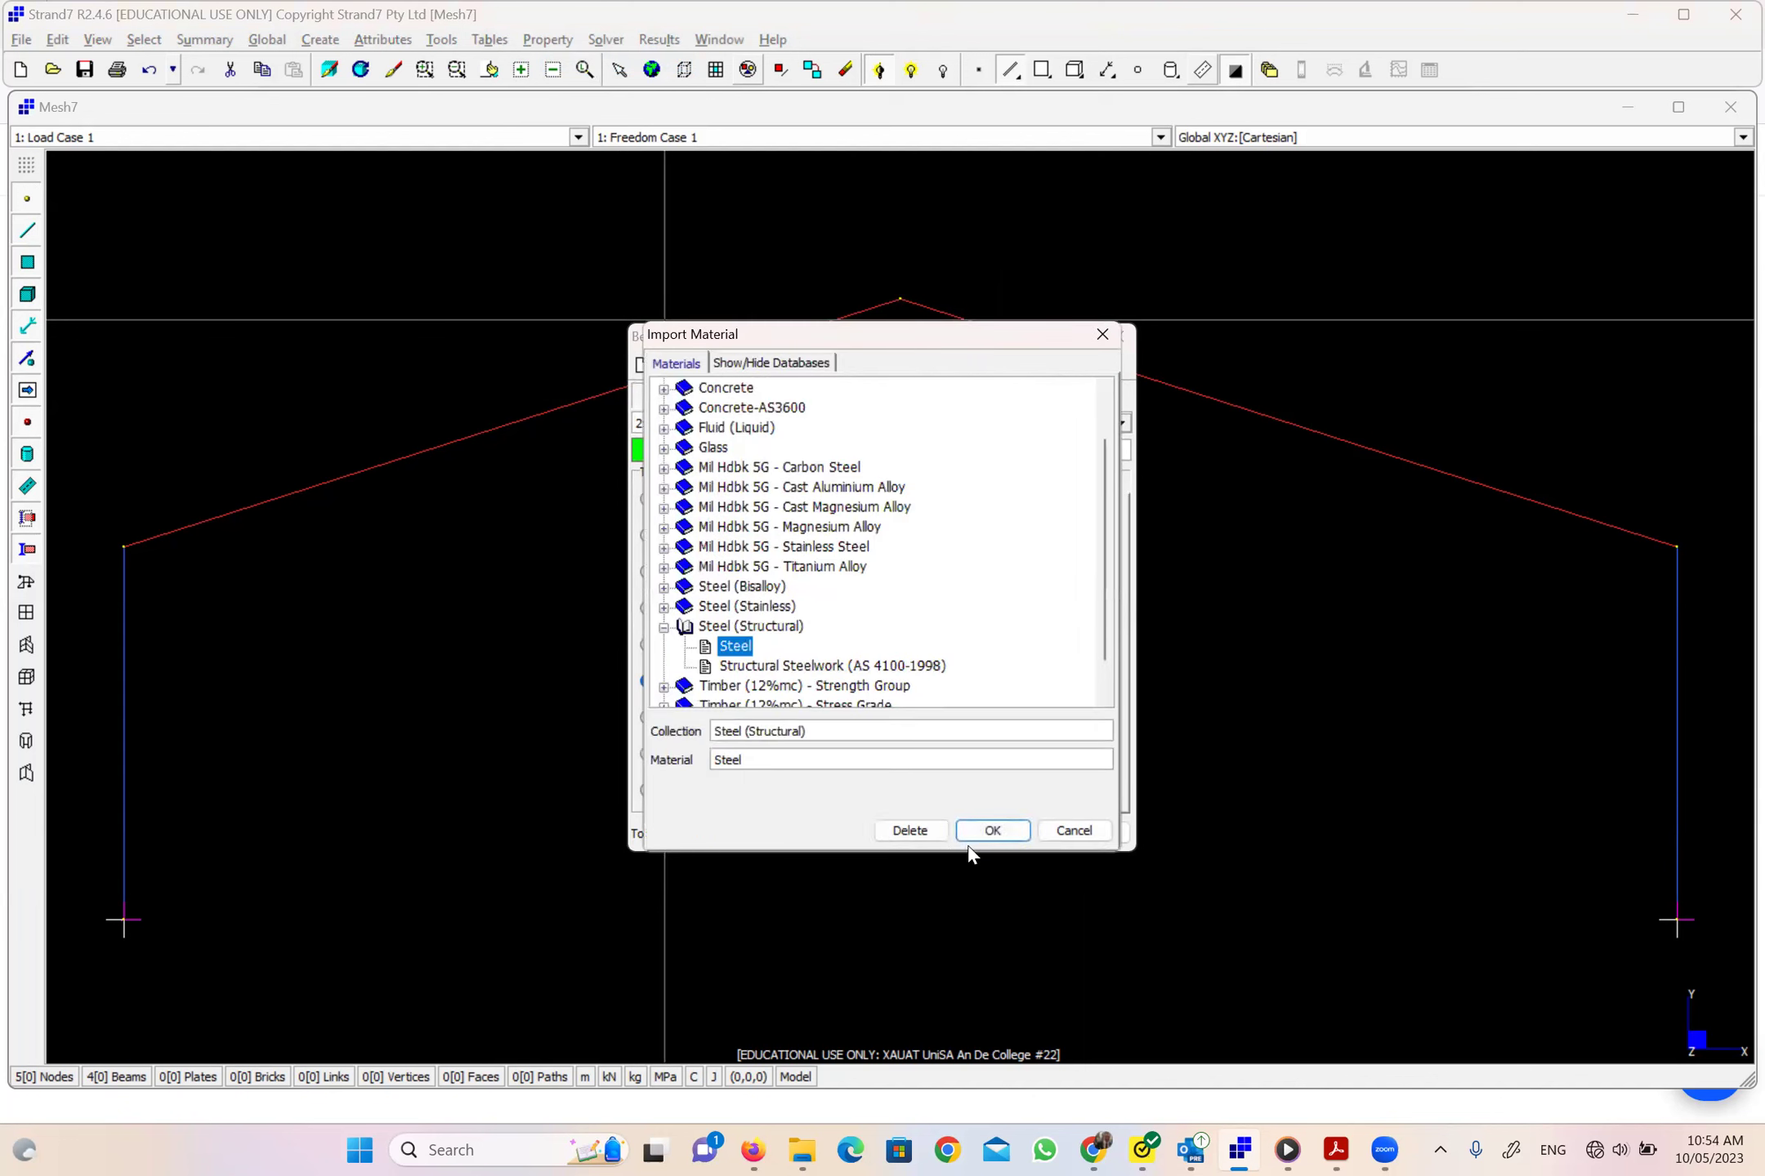
click(980, 831)
Import the BHP Universal Beam 250UB37.3 library section as the geometry of the Beams property.
click(1063, 485)
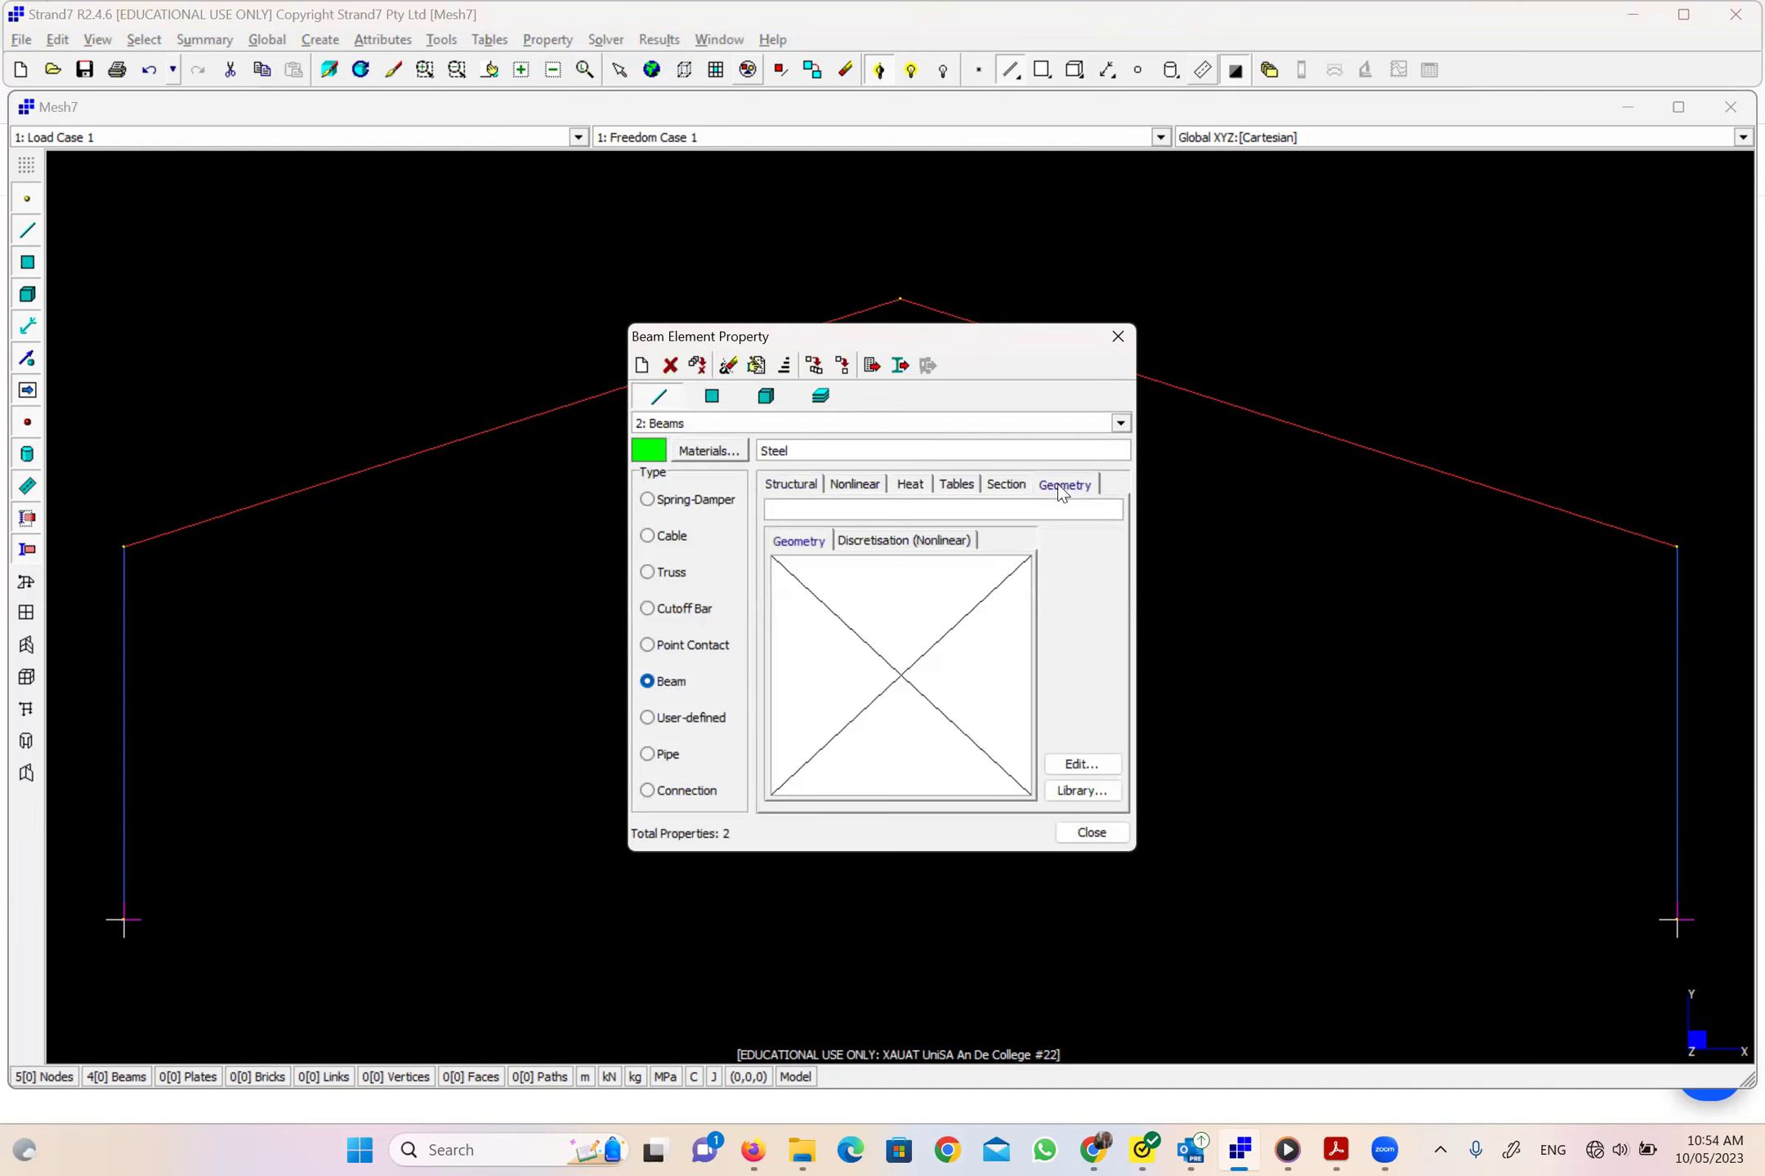
click(1080, 786)
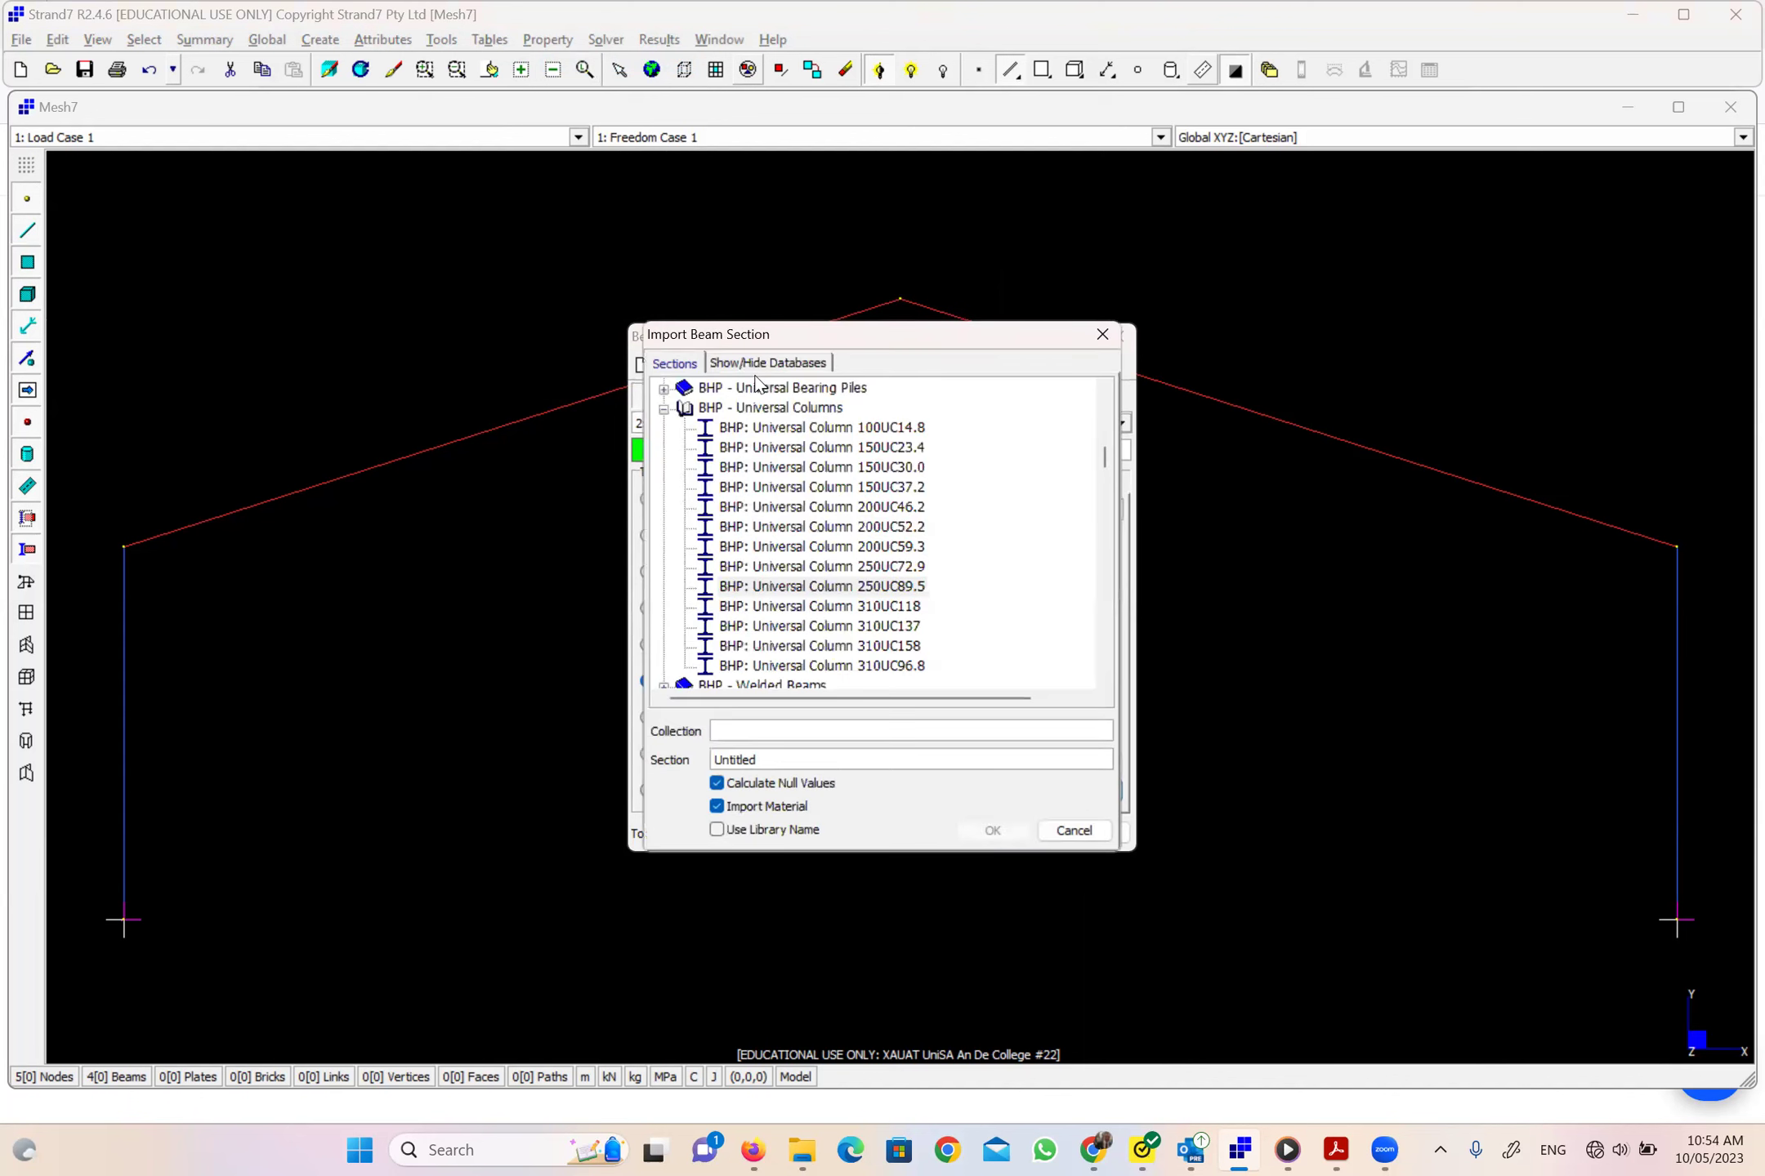
click(662, 408)
scroll(663, 407, up, 3)
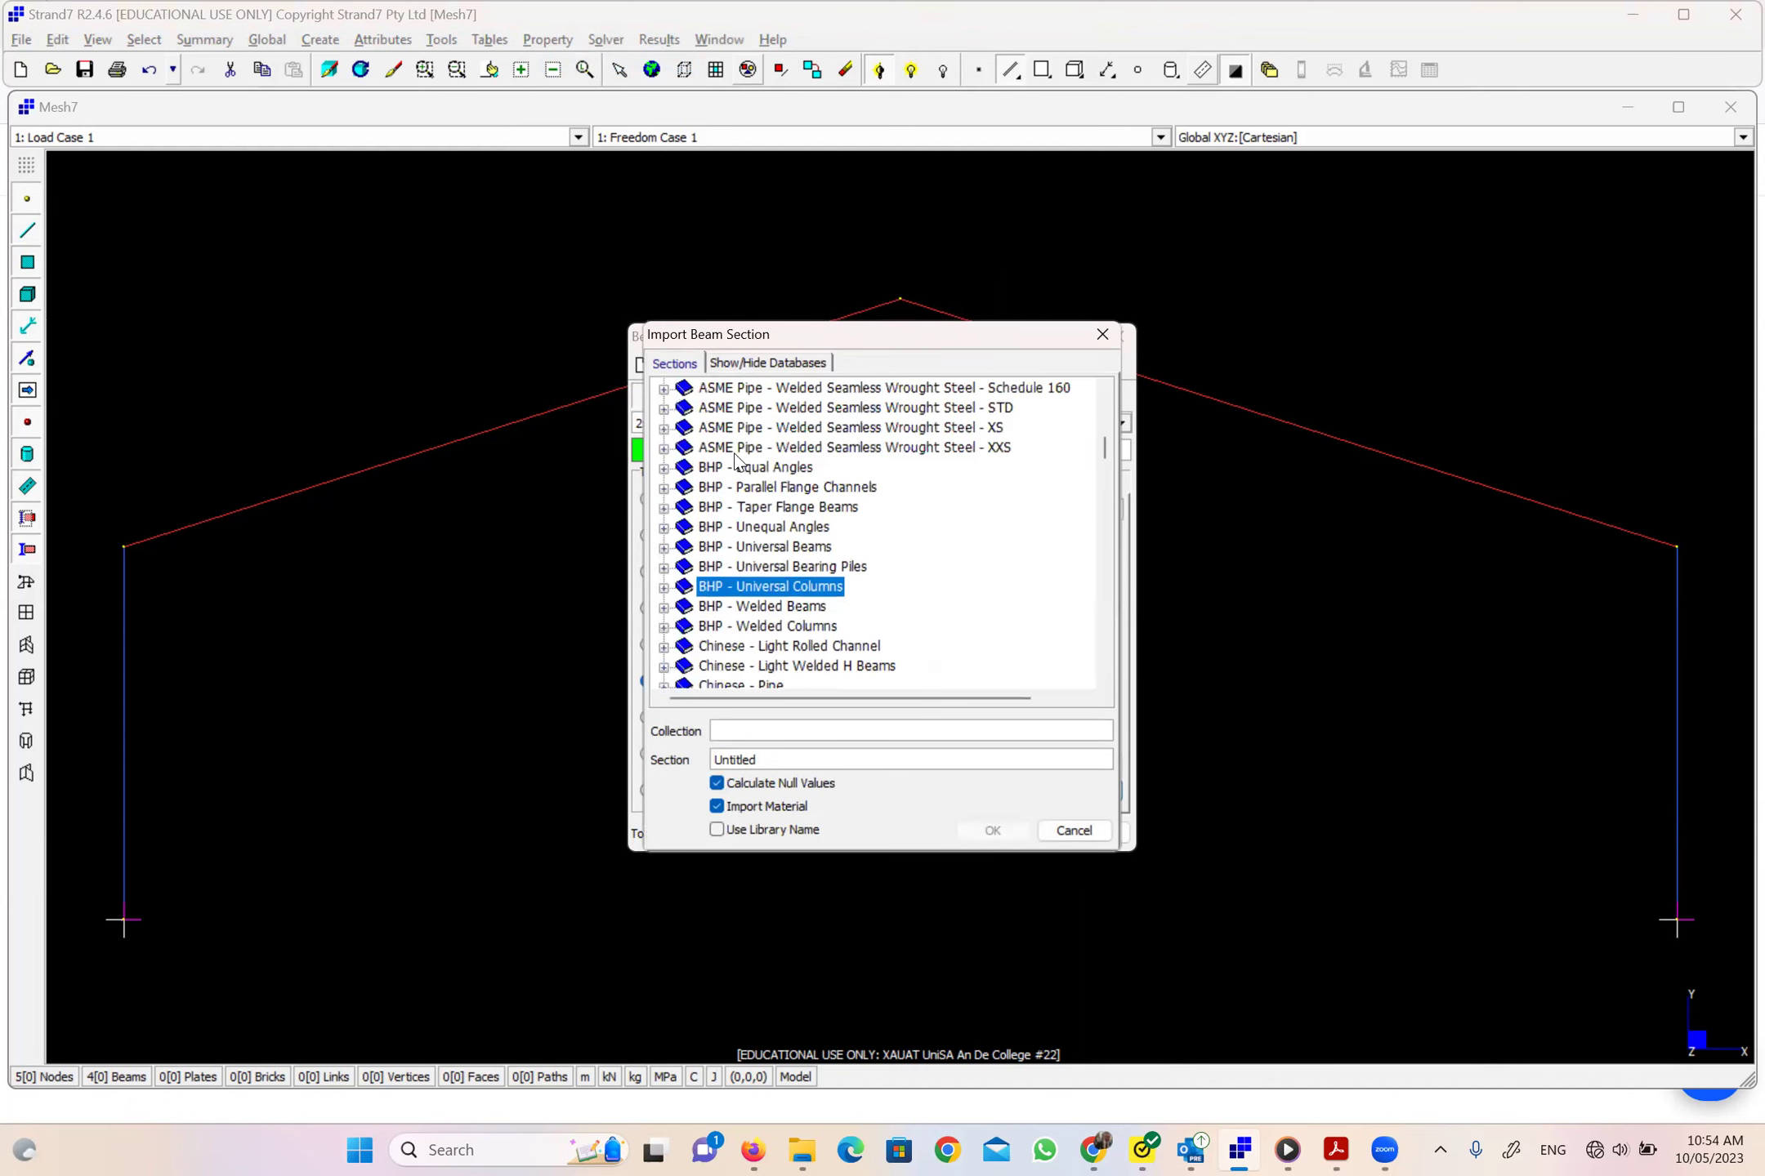
click(790, 556)
double_click(791, 555)
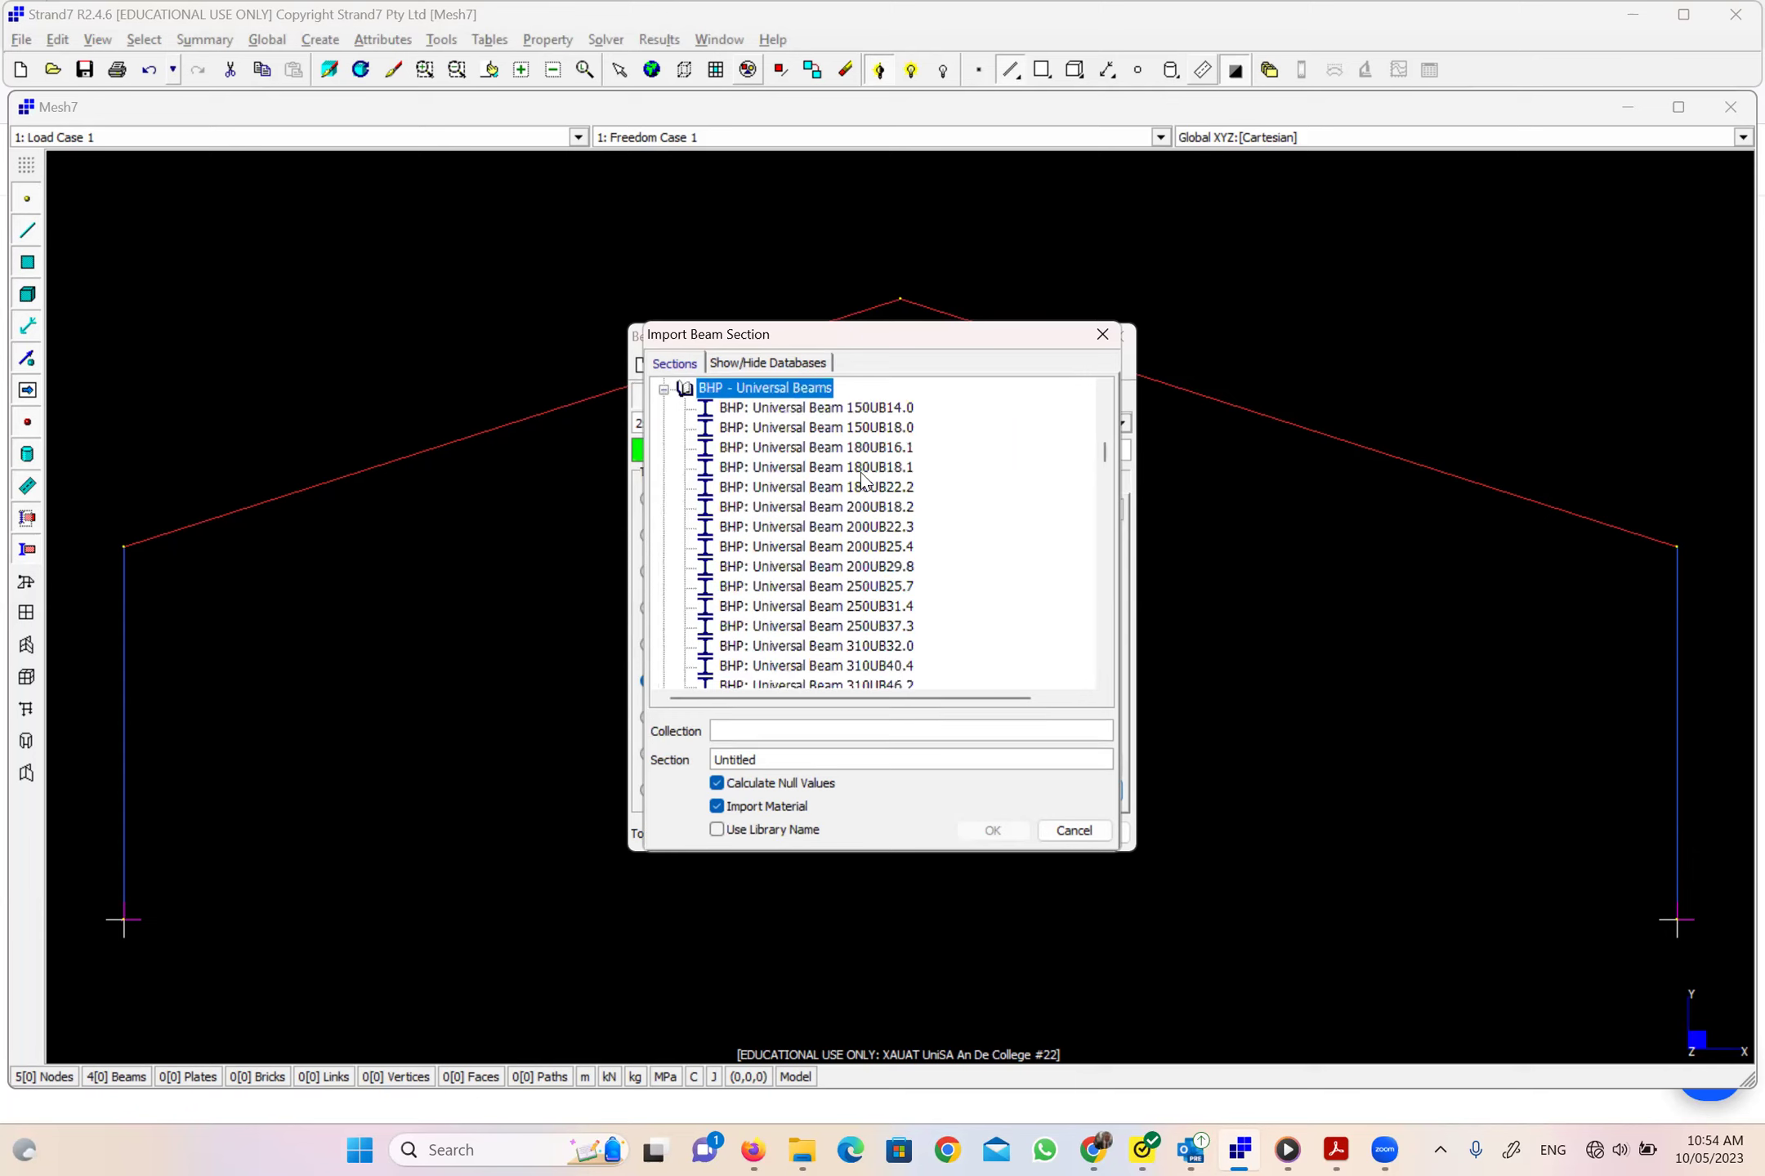
click(905, 628)
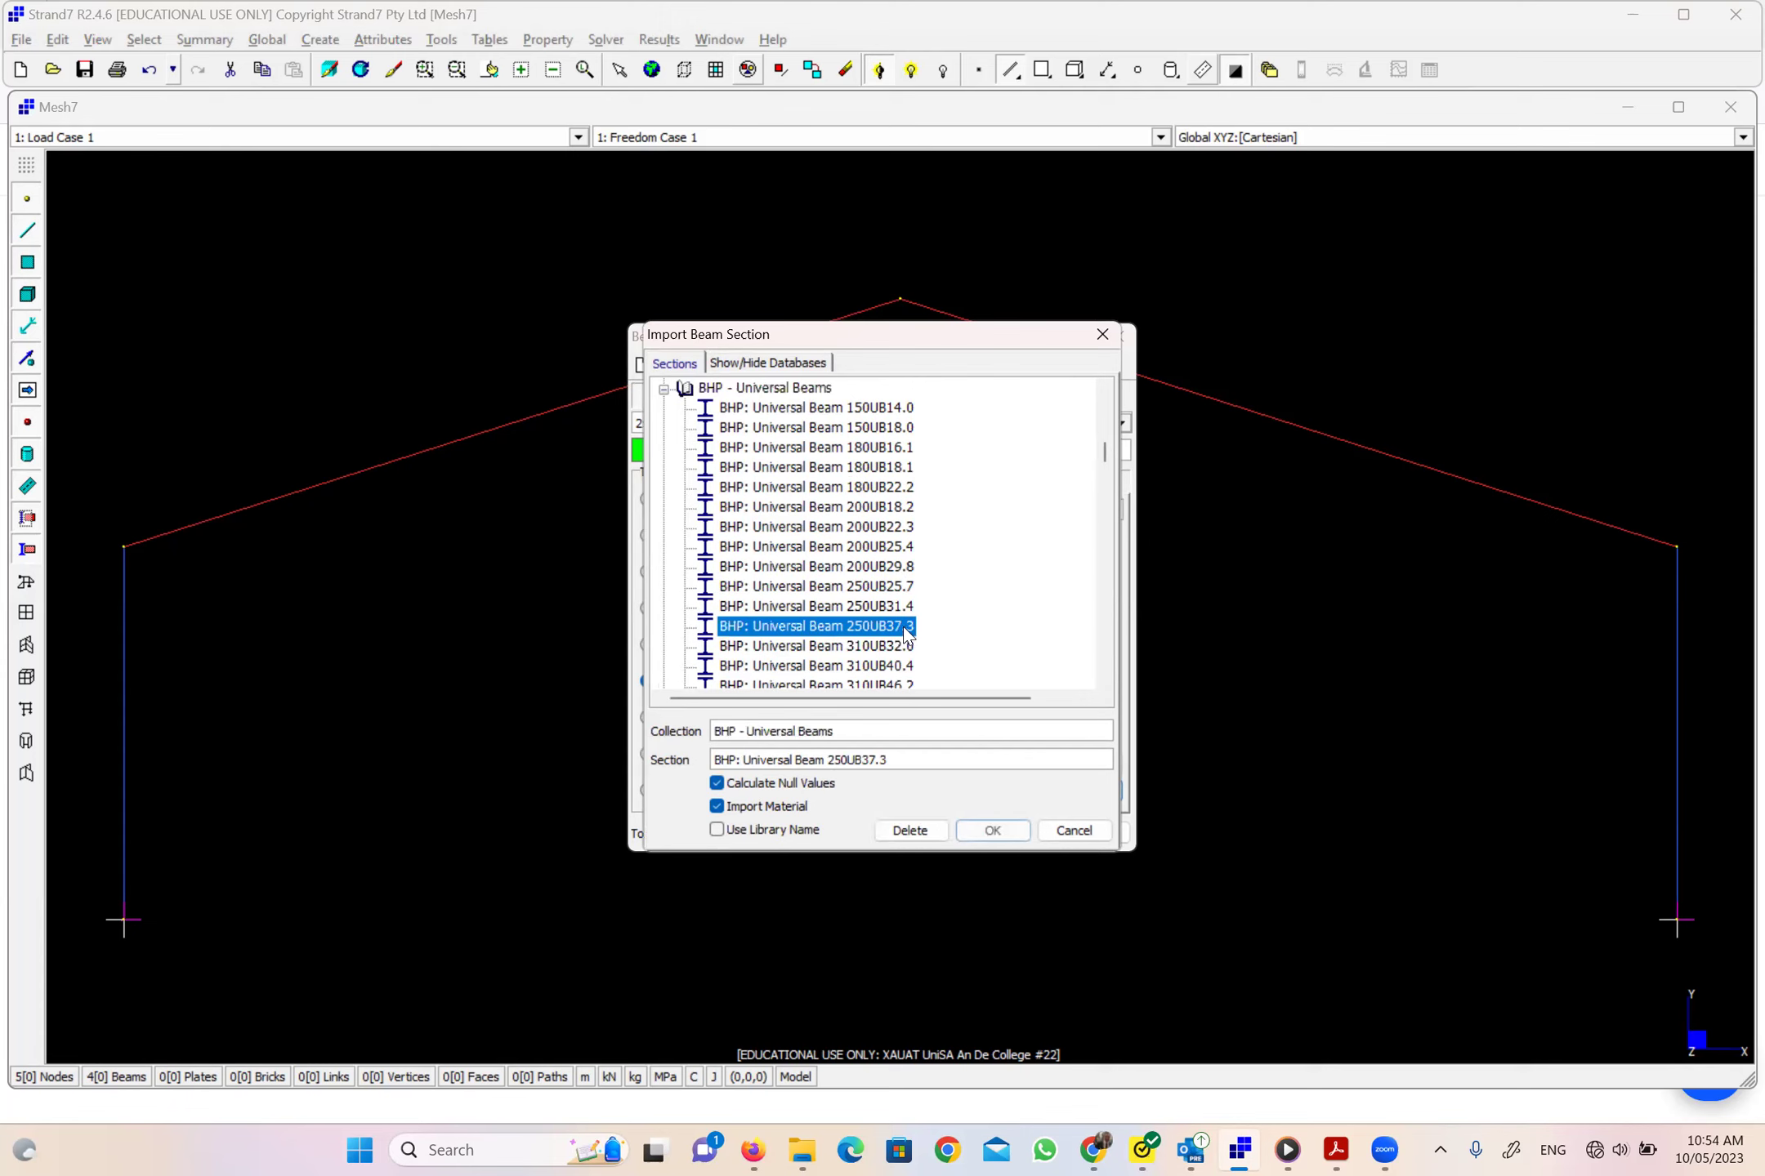
click(1000, 831)
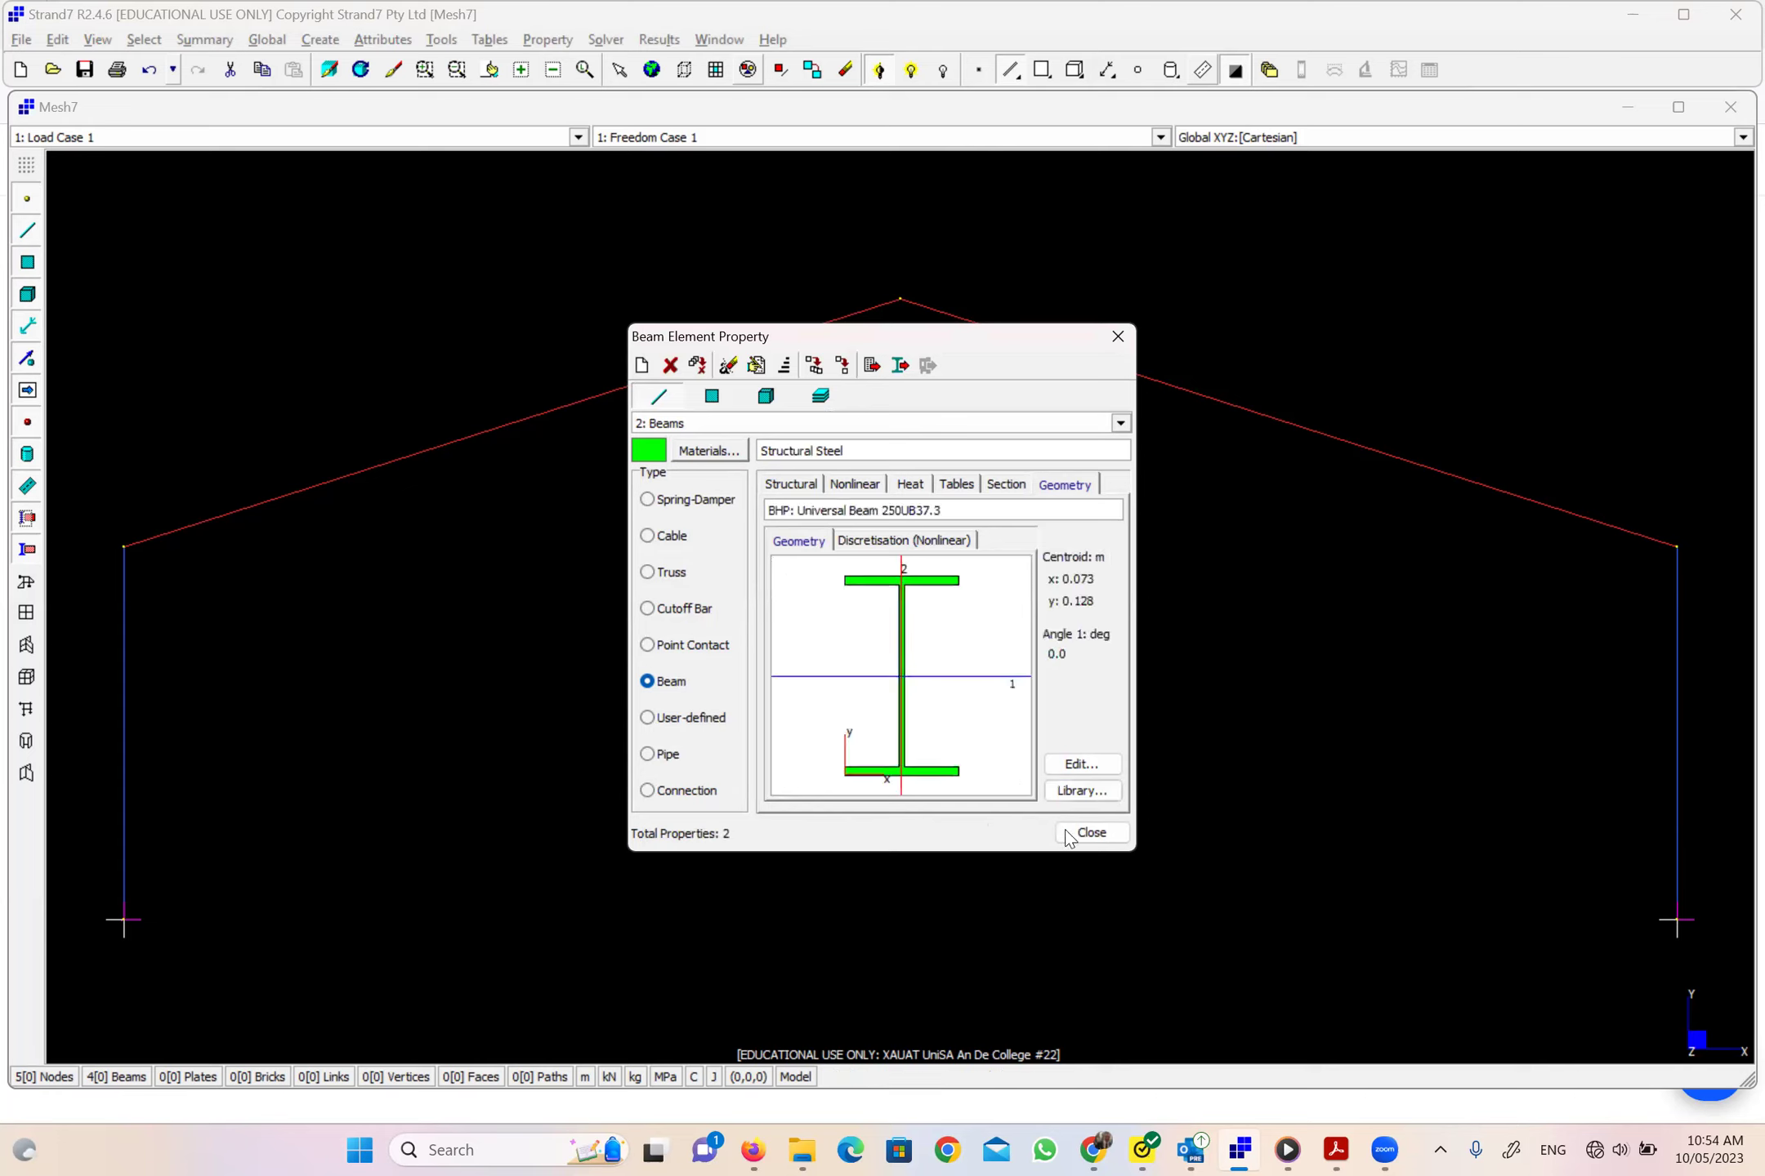
click(1091, 833)
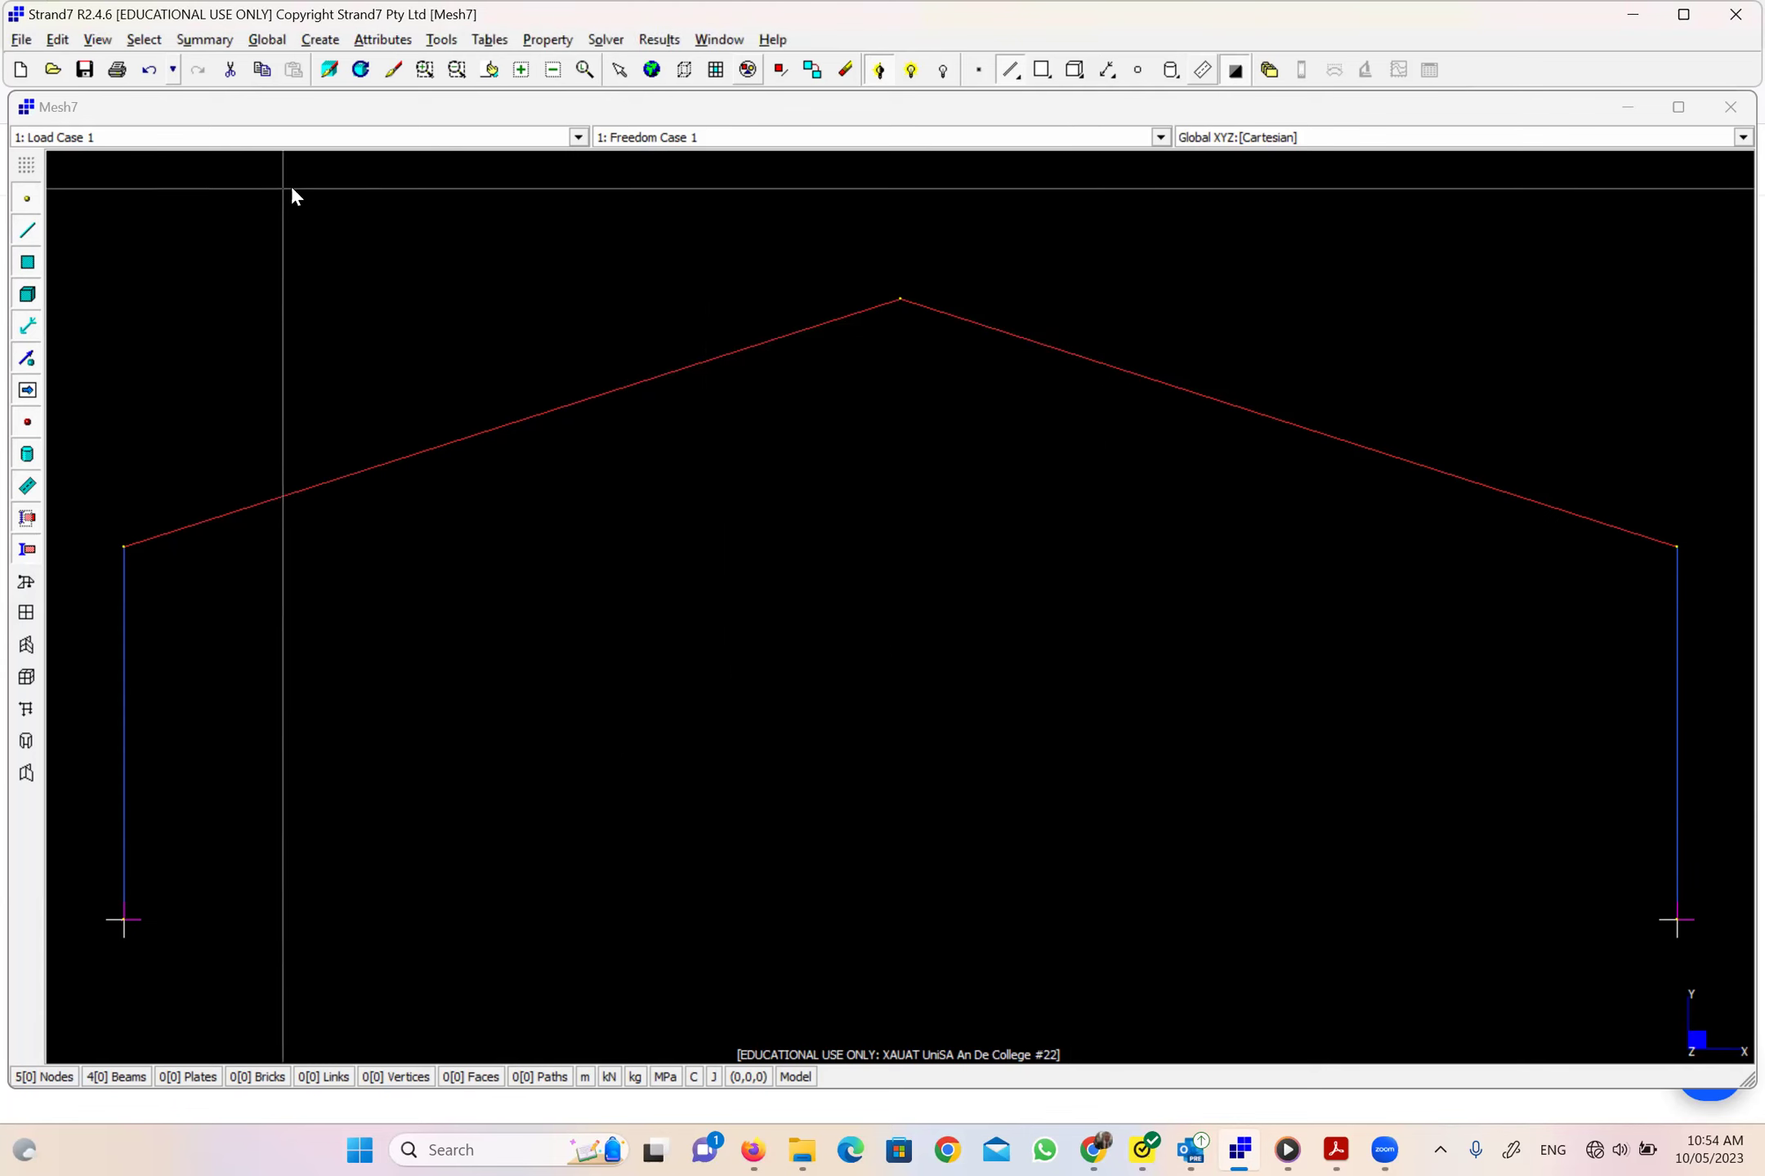
Apply the Line display mode to the frame's beam elements and switch them back to Solid.
click(97, 39)
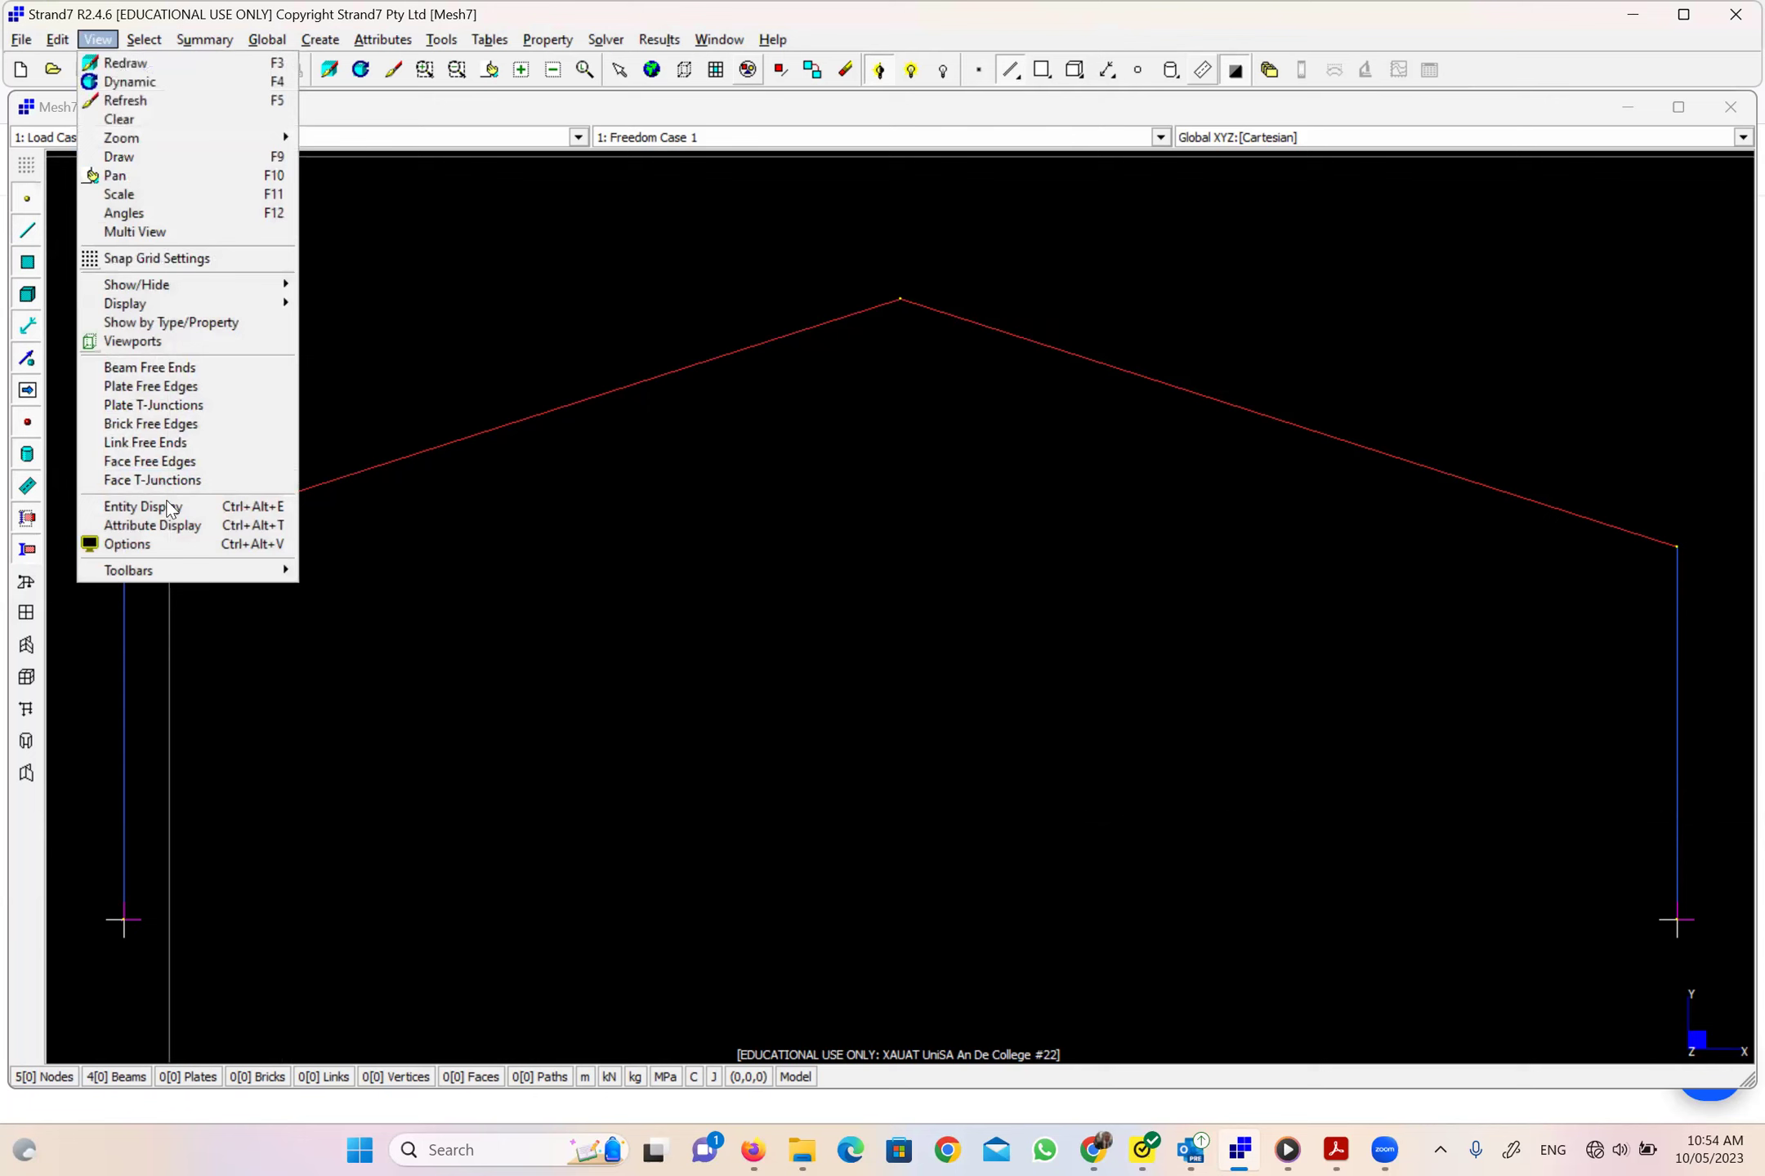
click(163, 506)
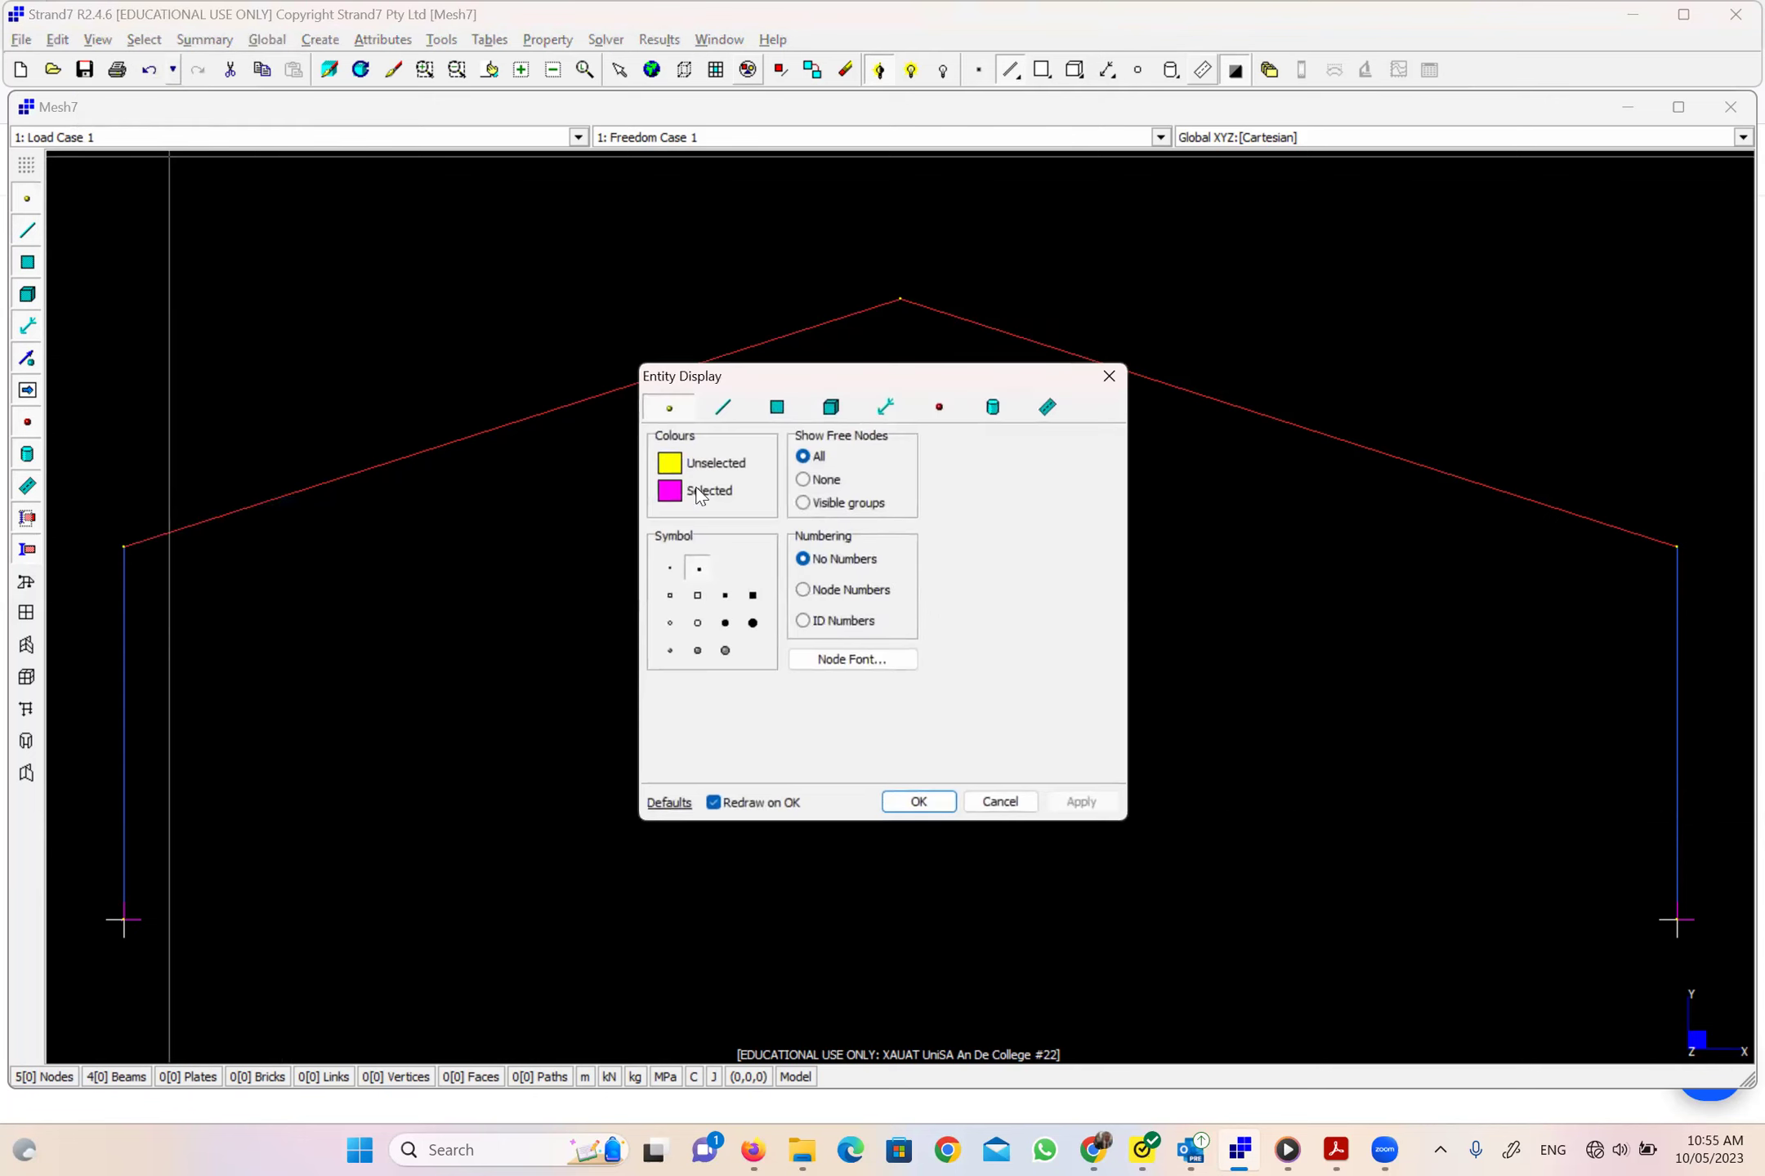
click(724, 408)
click(682, 606)
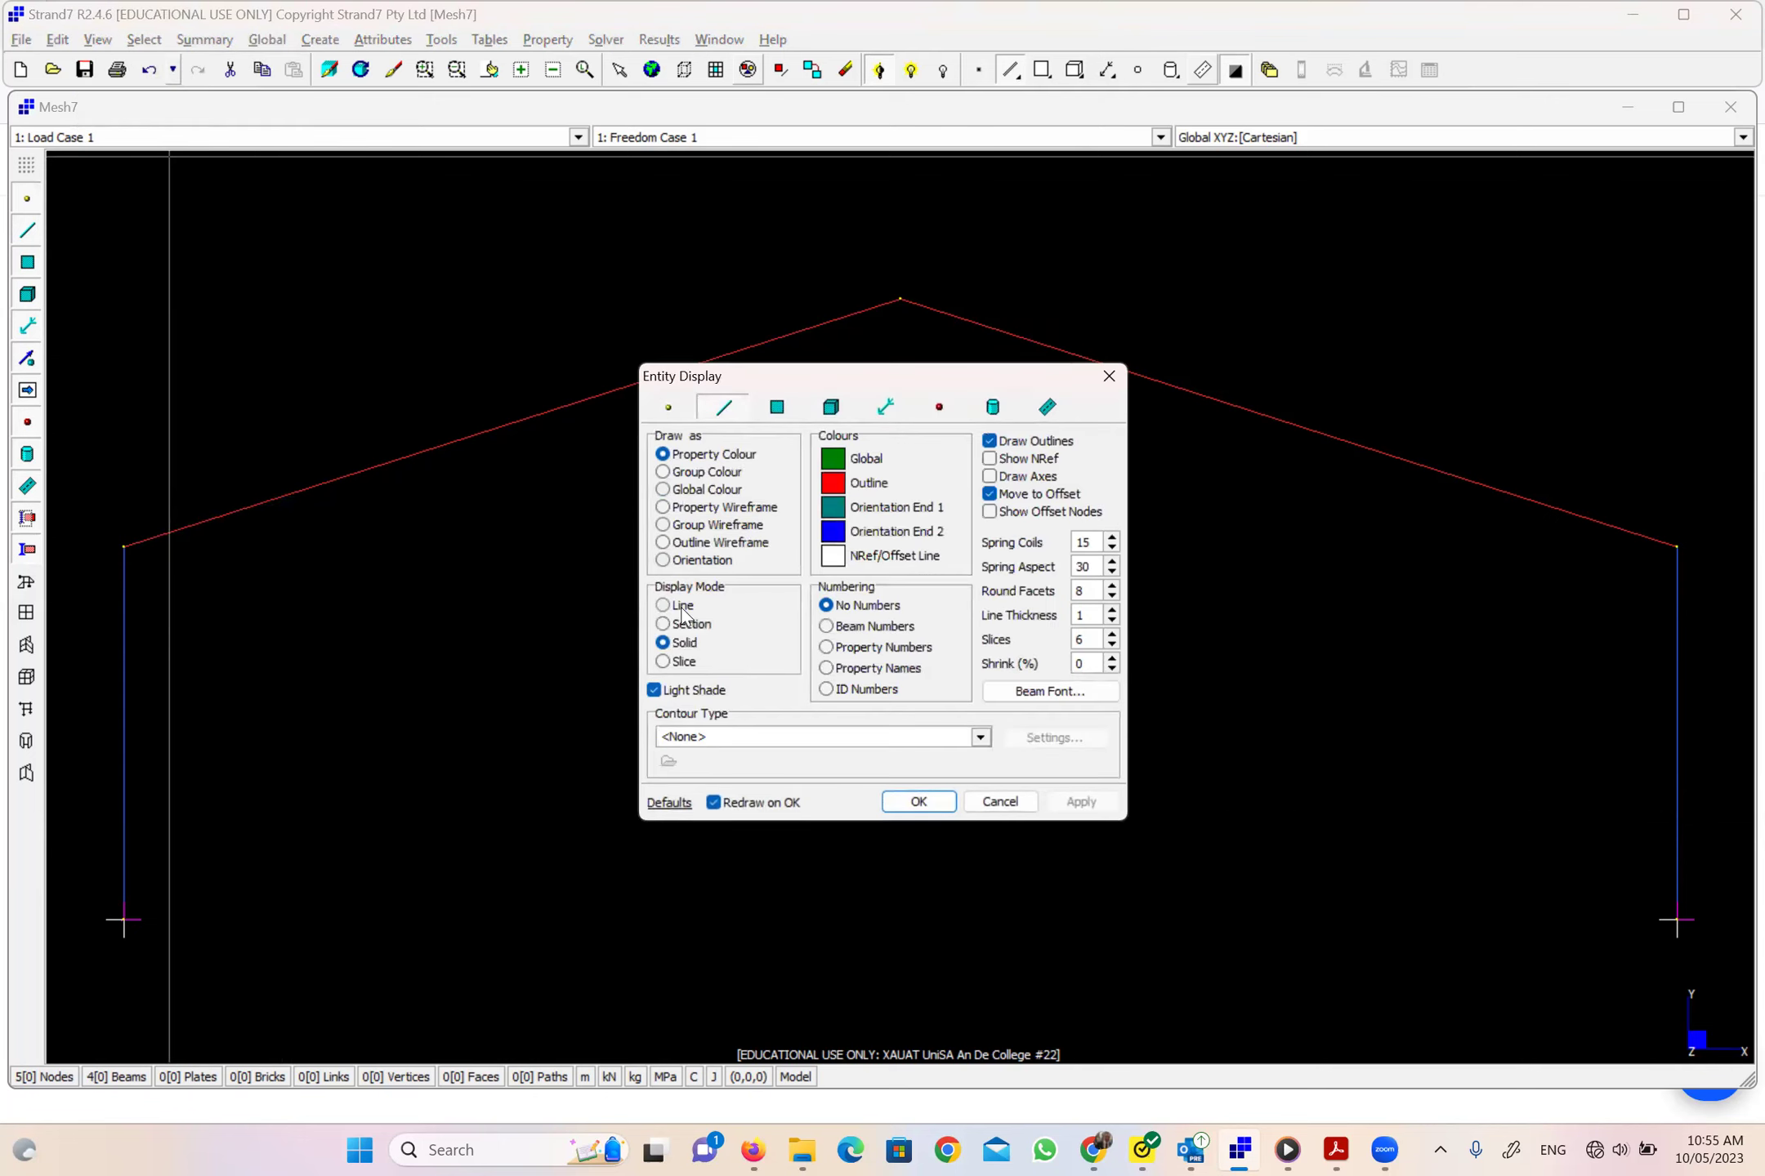
click(1081, 802)
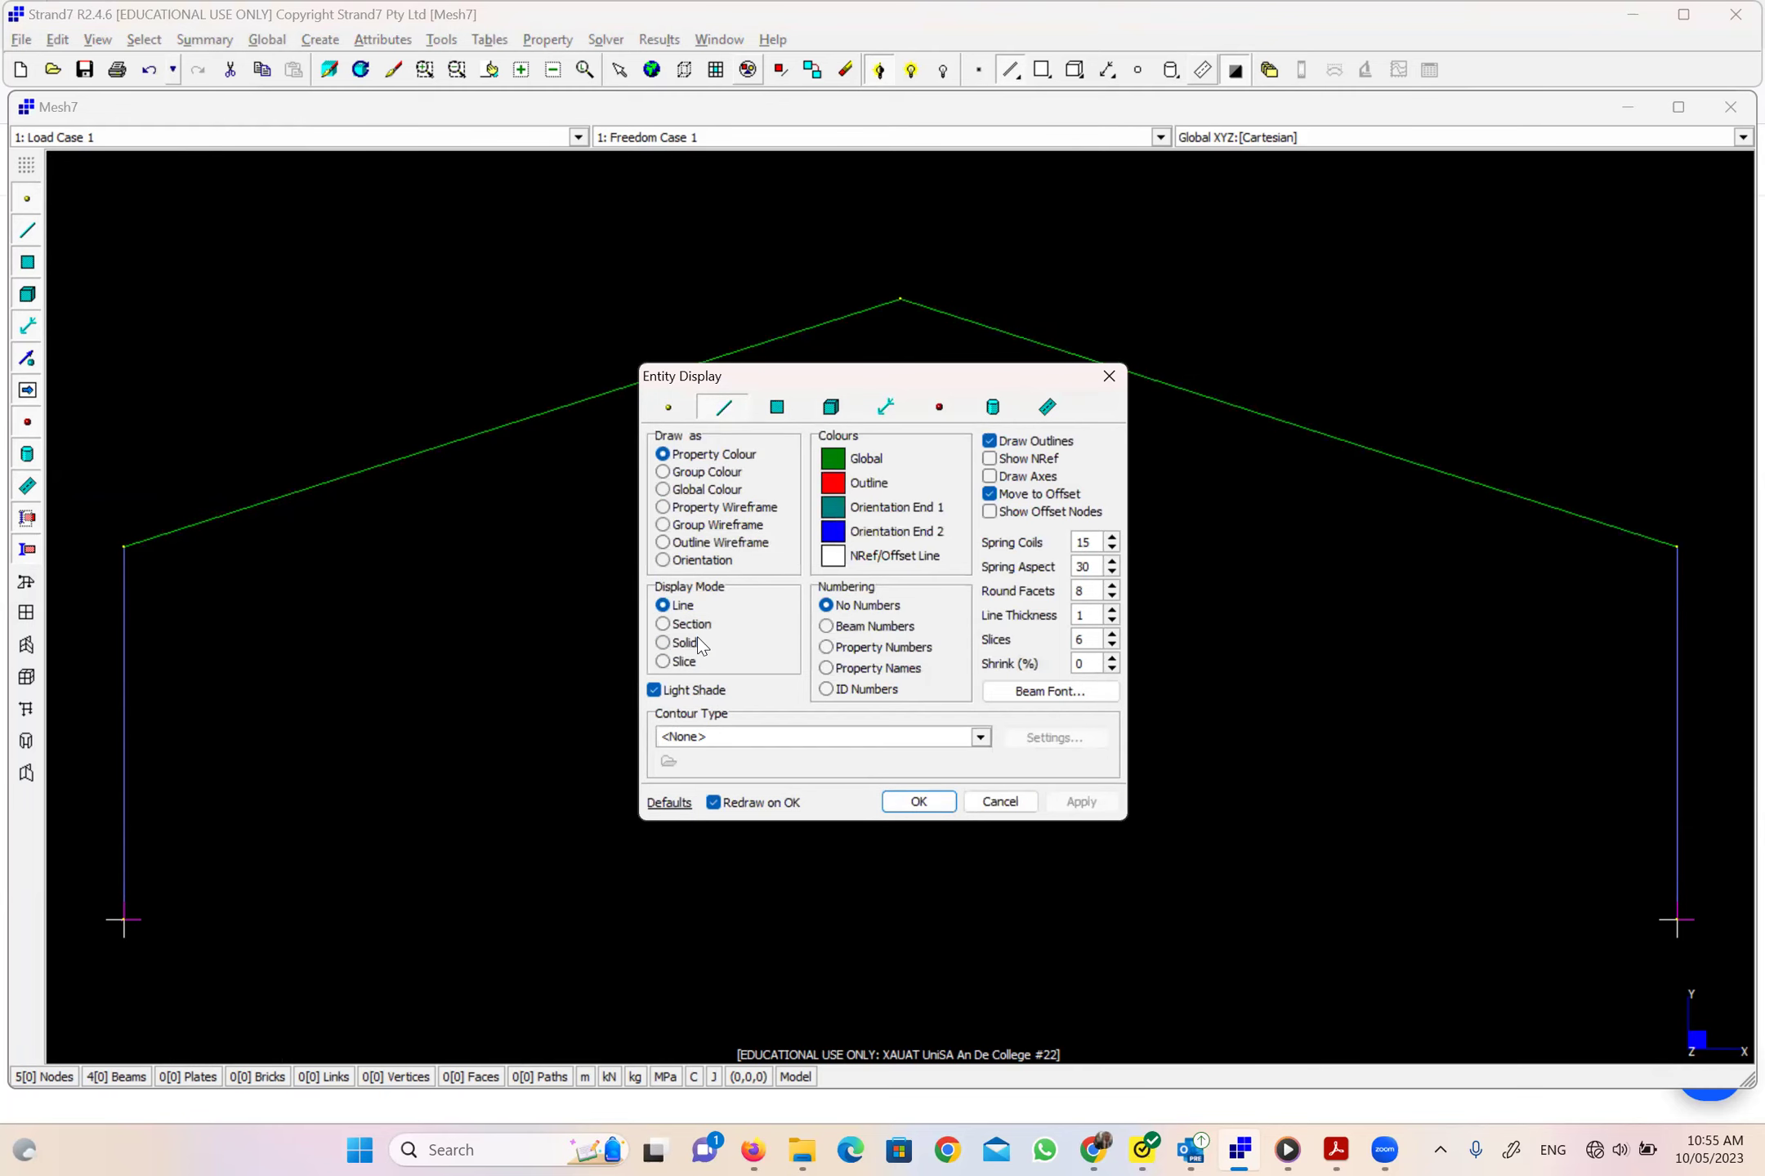
click(683, 643)
click(1078, 802)
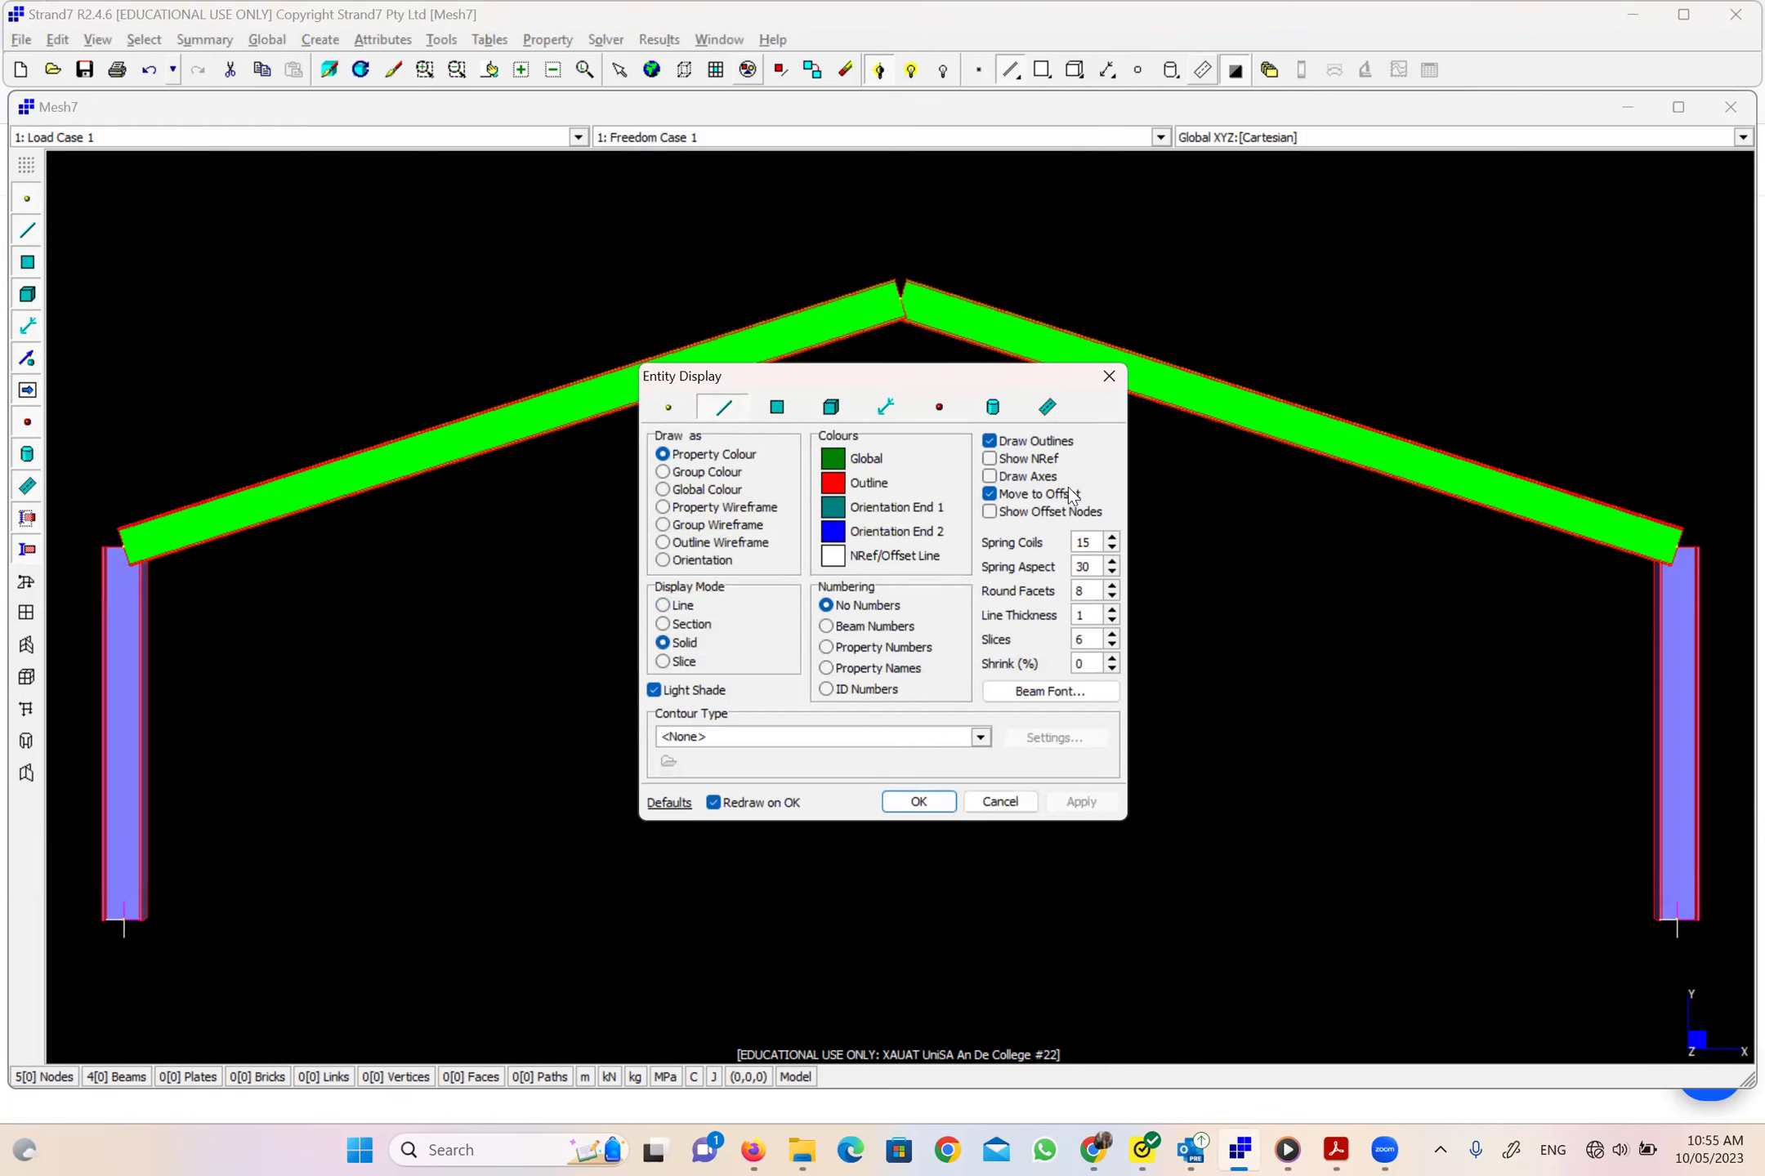
click(1108, 376)
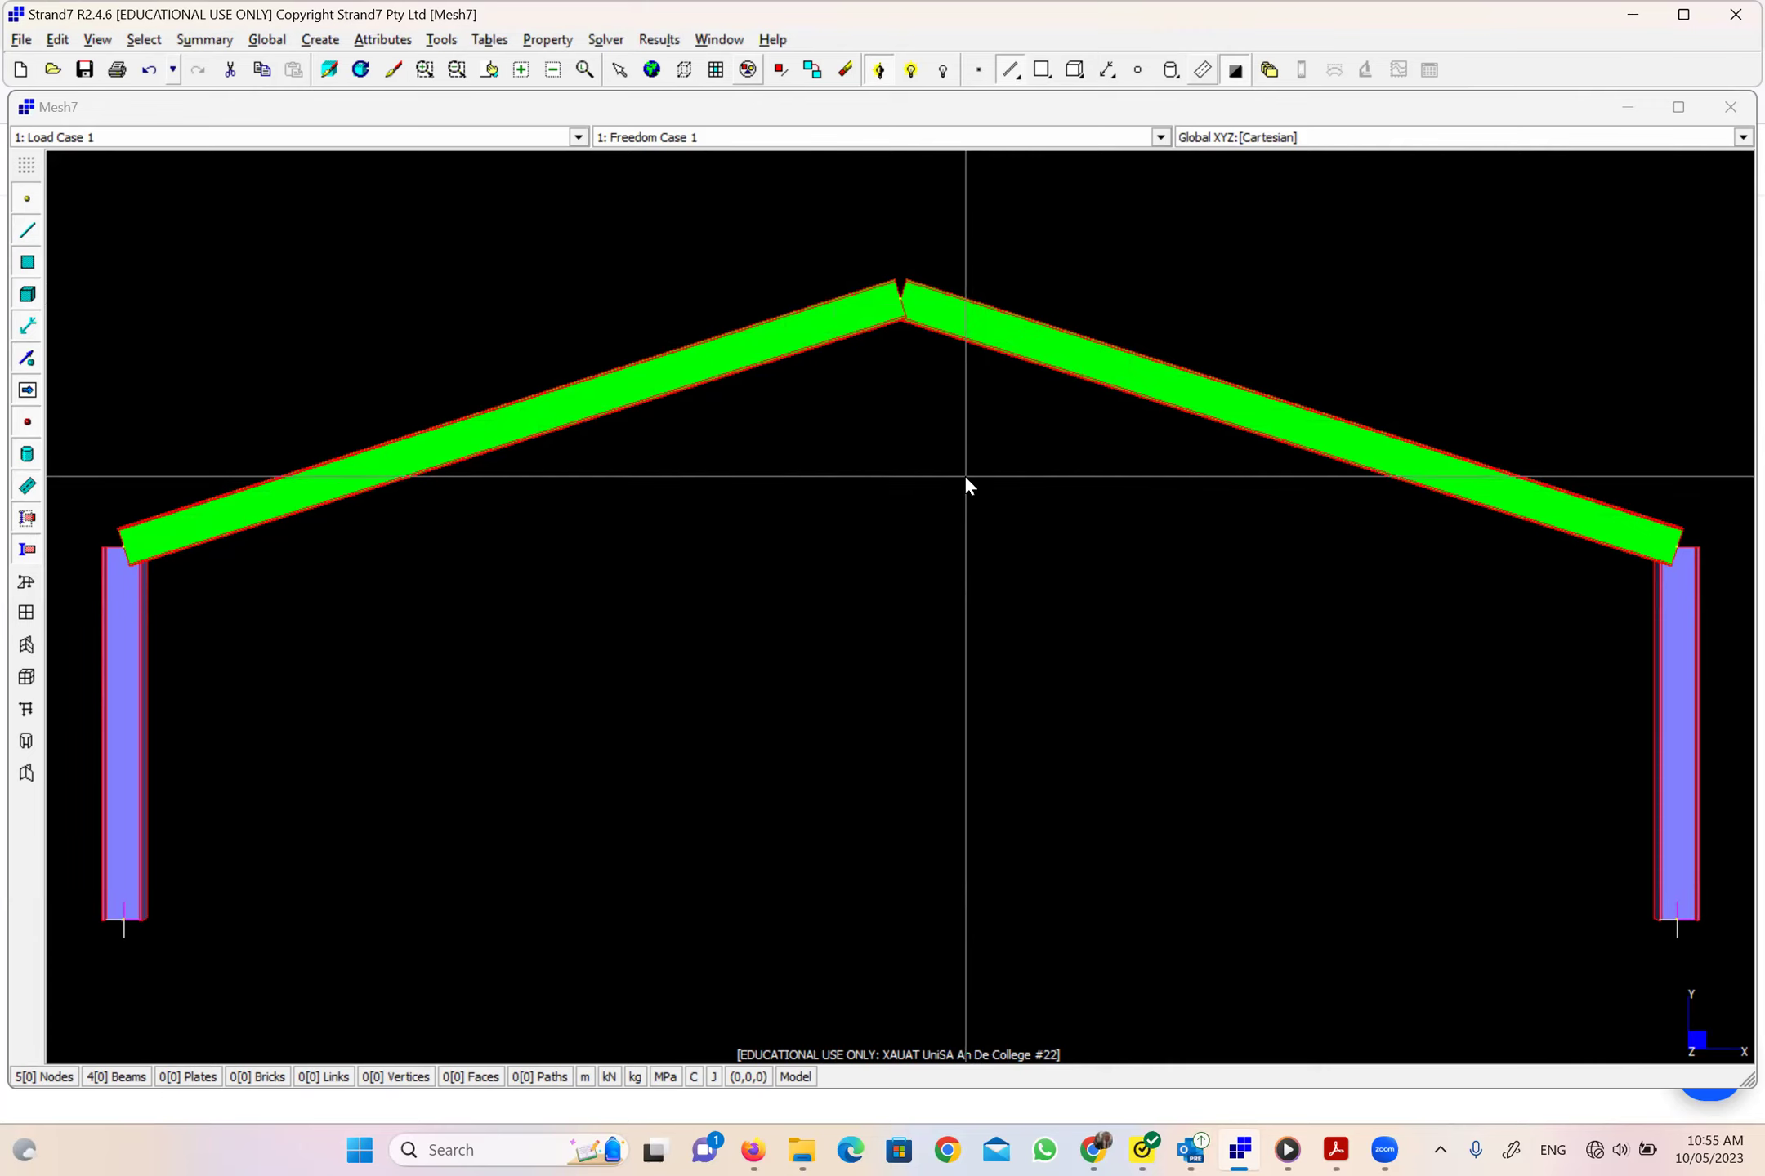
Open the global distributed force attribute for beam elements.
click(403, 34)
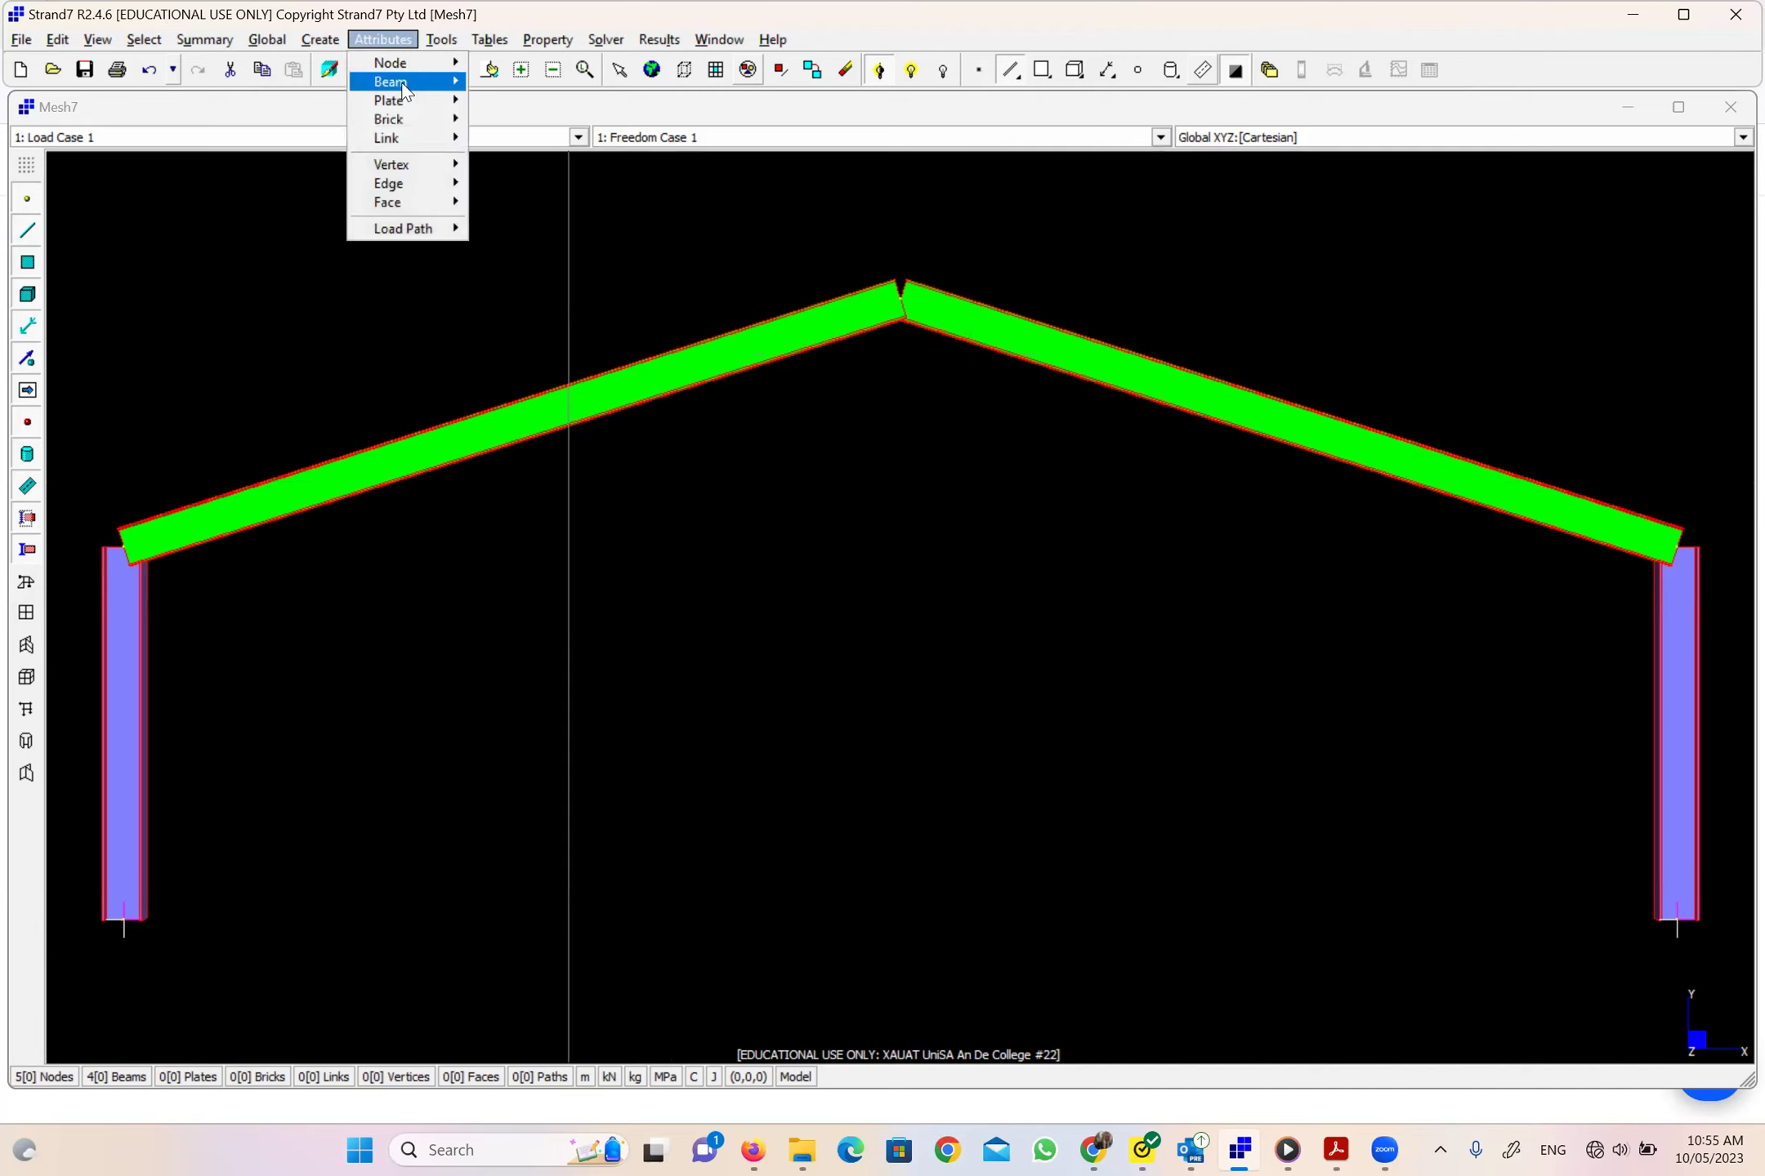
mouse_move(403, 86)
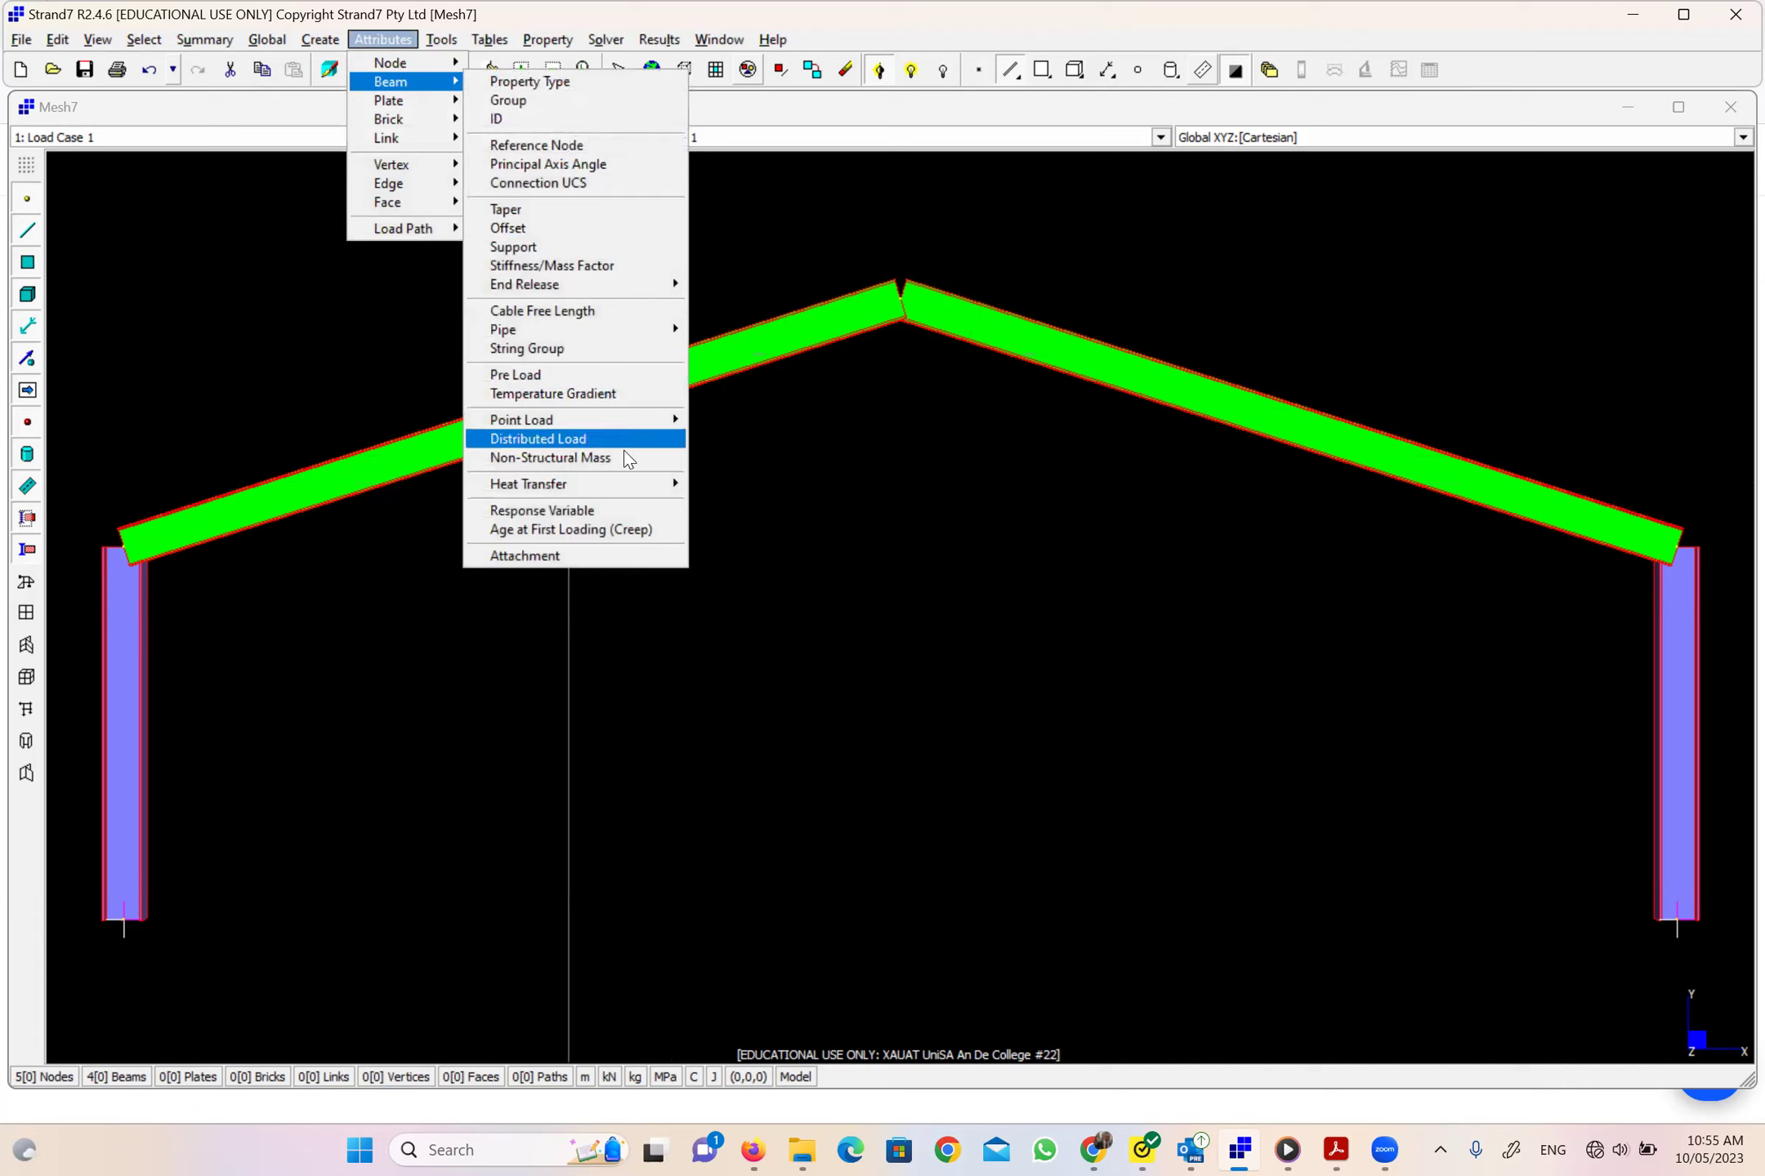
mouse_move(629, 441)
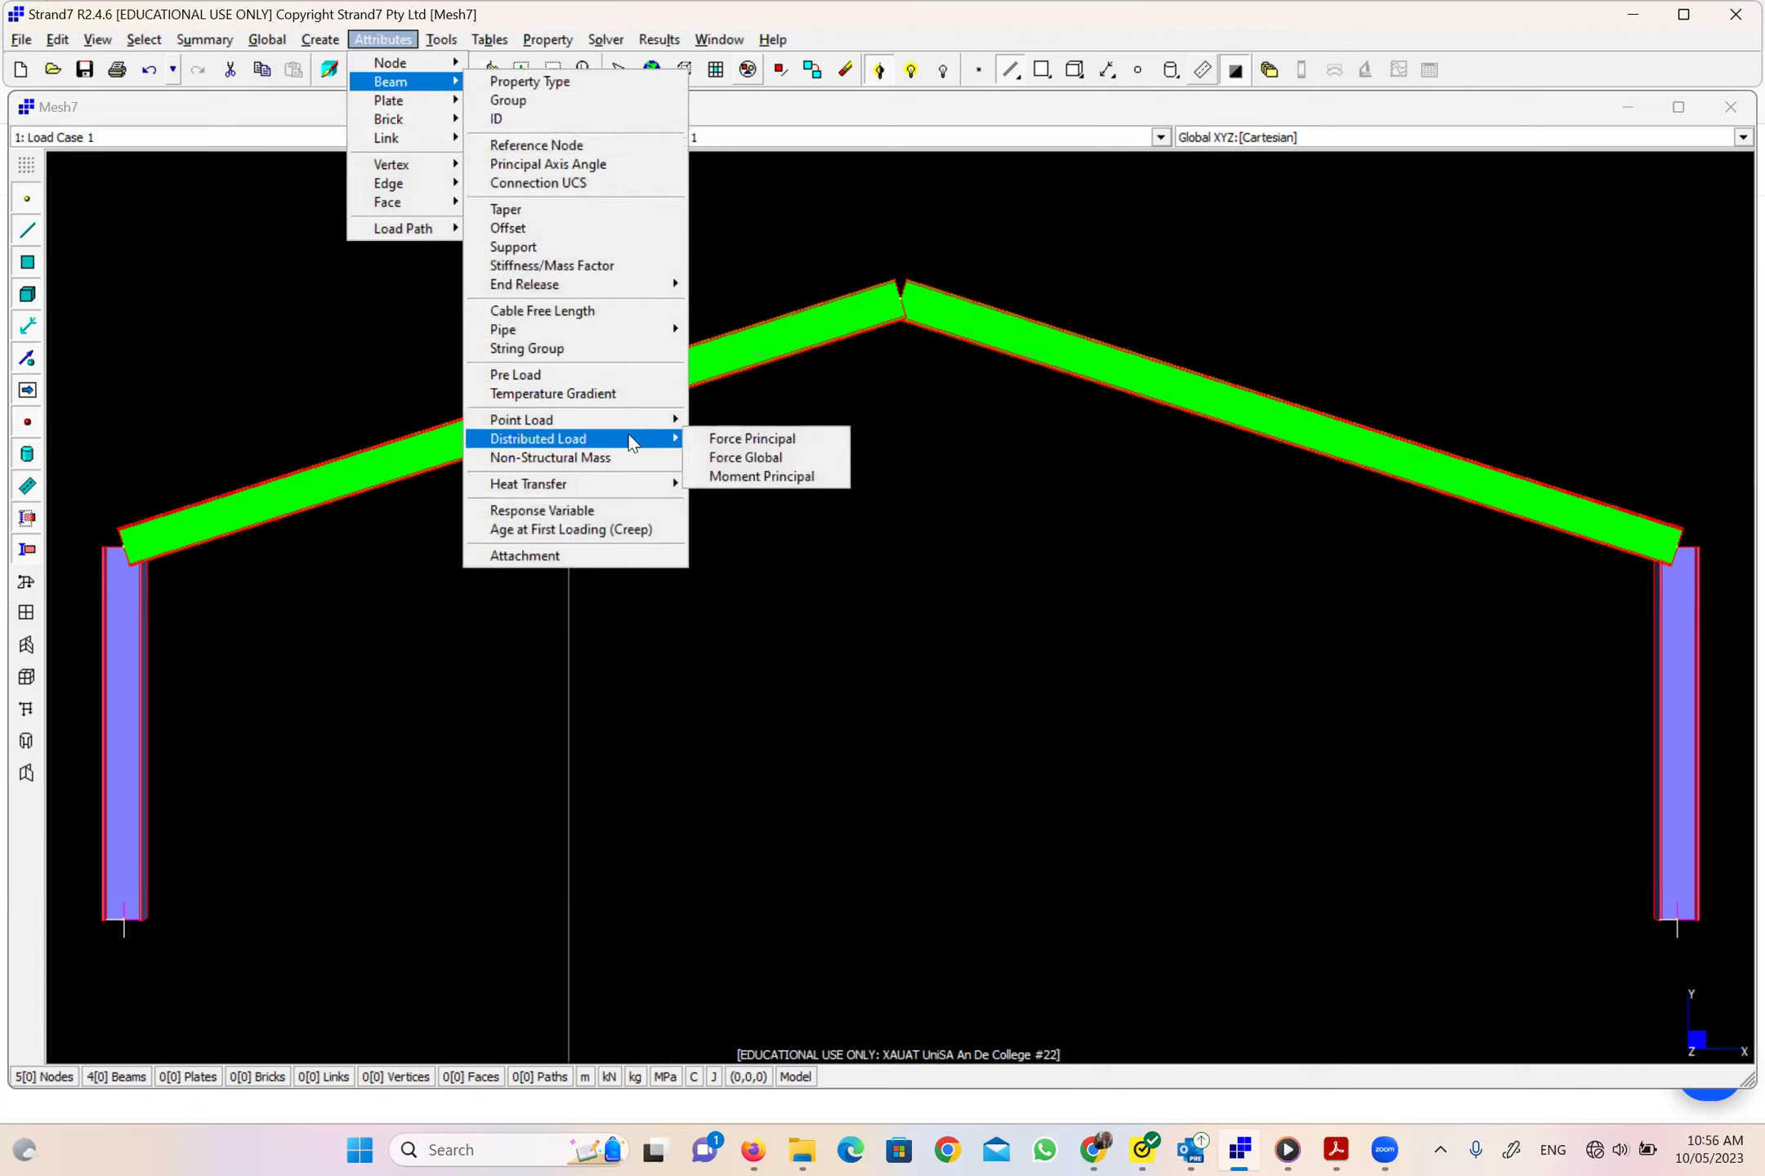
click(708, 460)
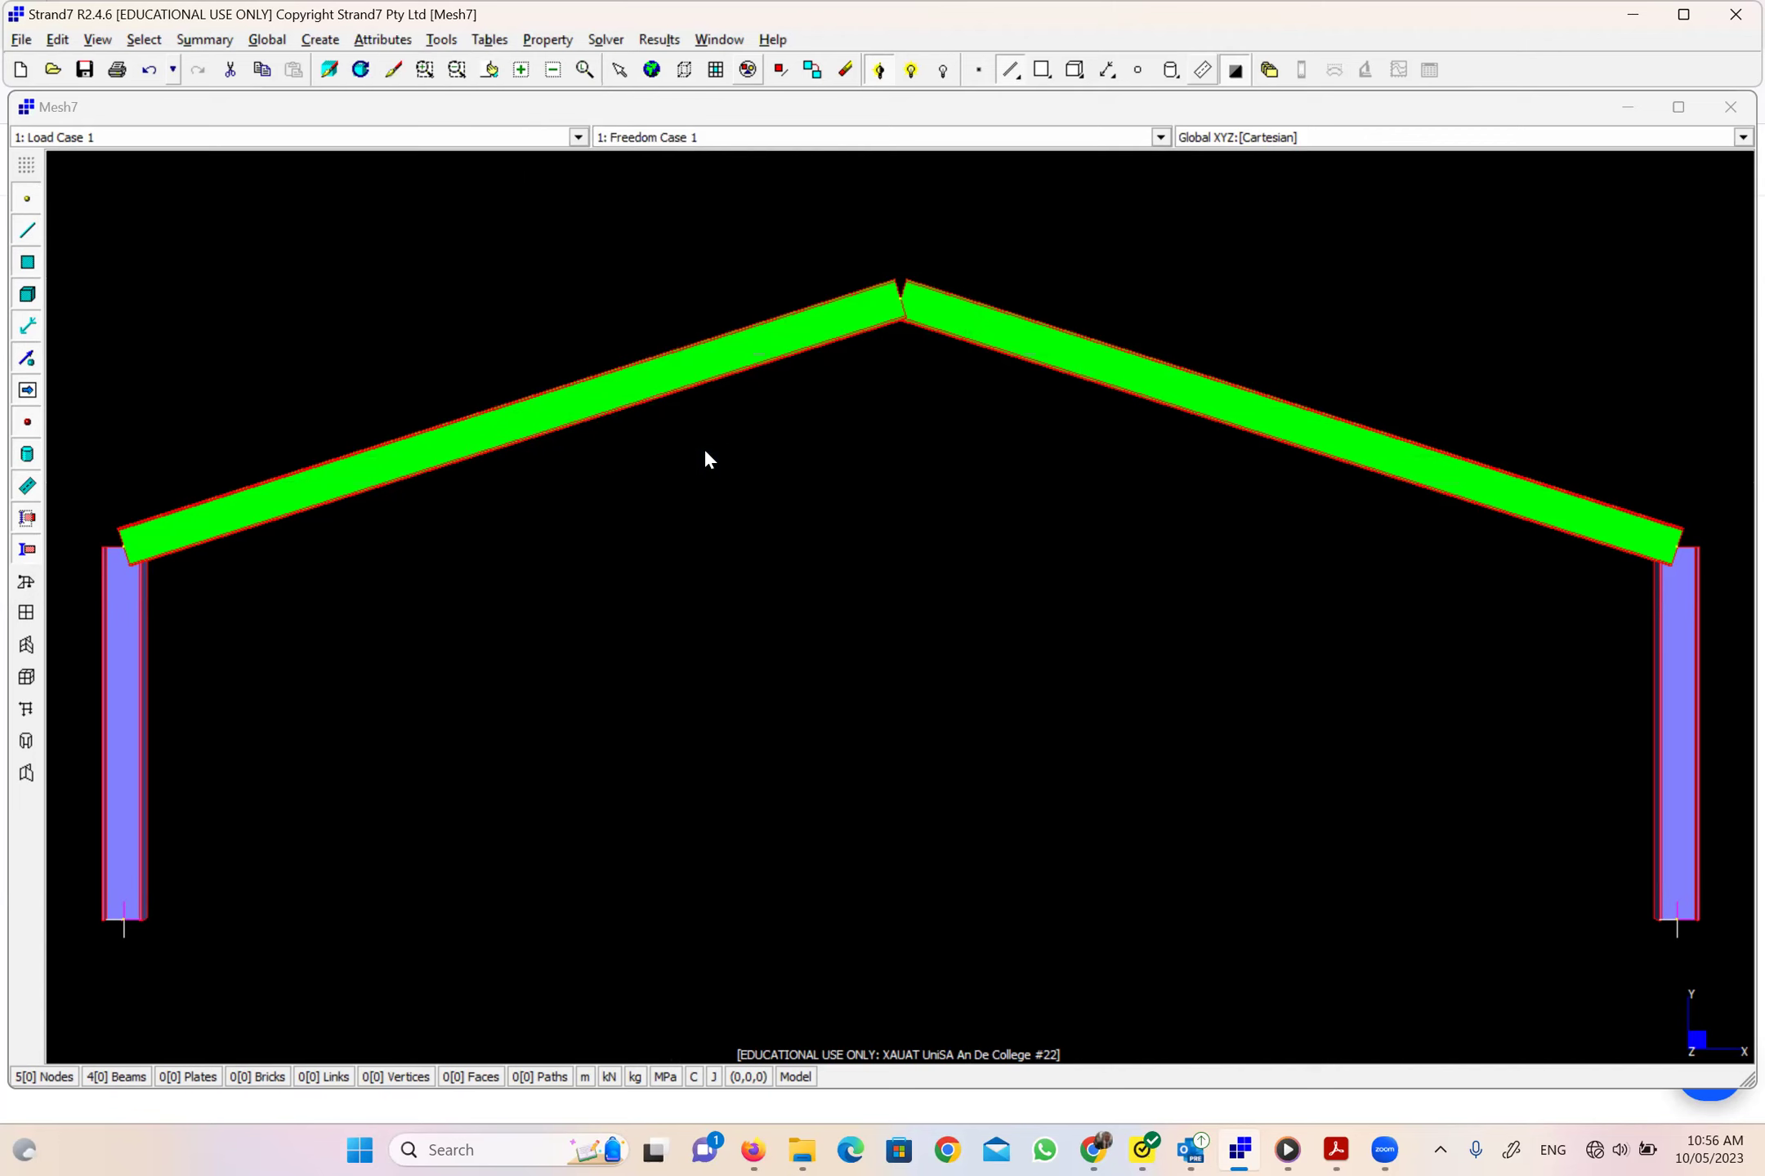